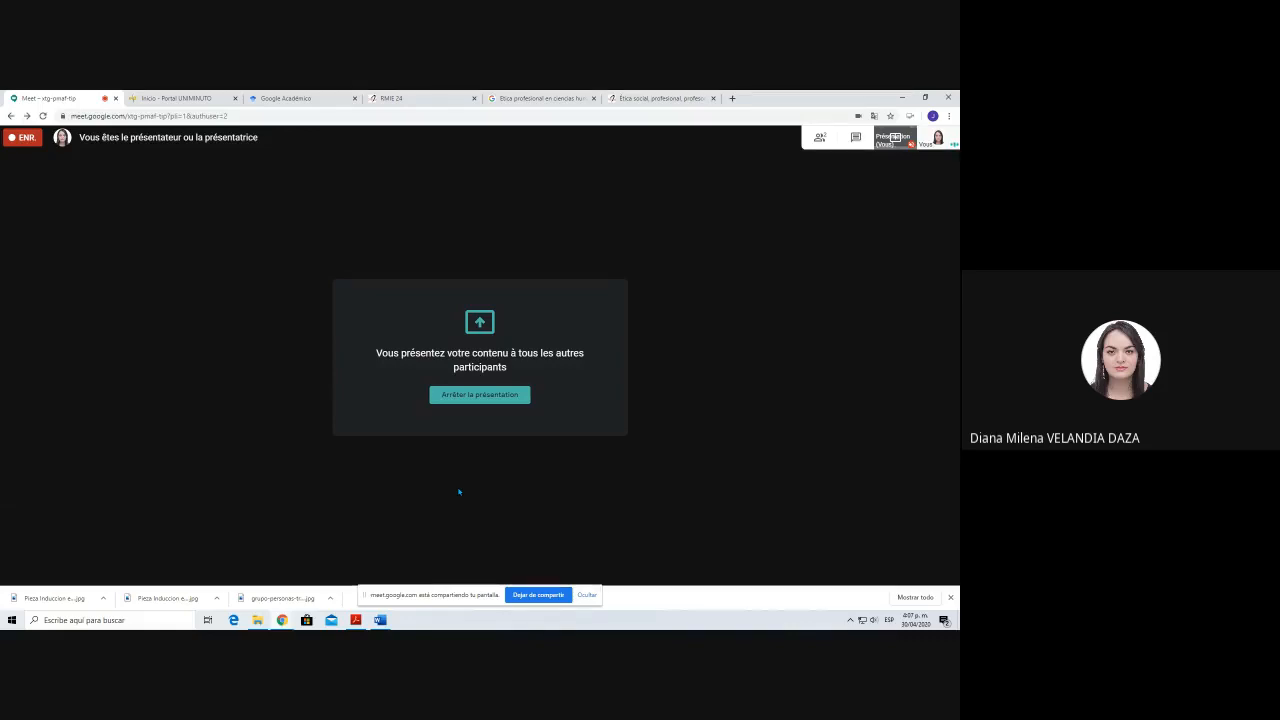
Step: Switch to the APA manual PDF in Adobe Acrobat Reader and review its cover, table of contents and general text format page
{"action": "left_click", "coordinate": [356, 620]}
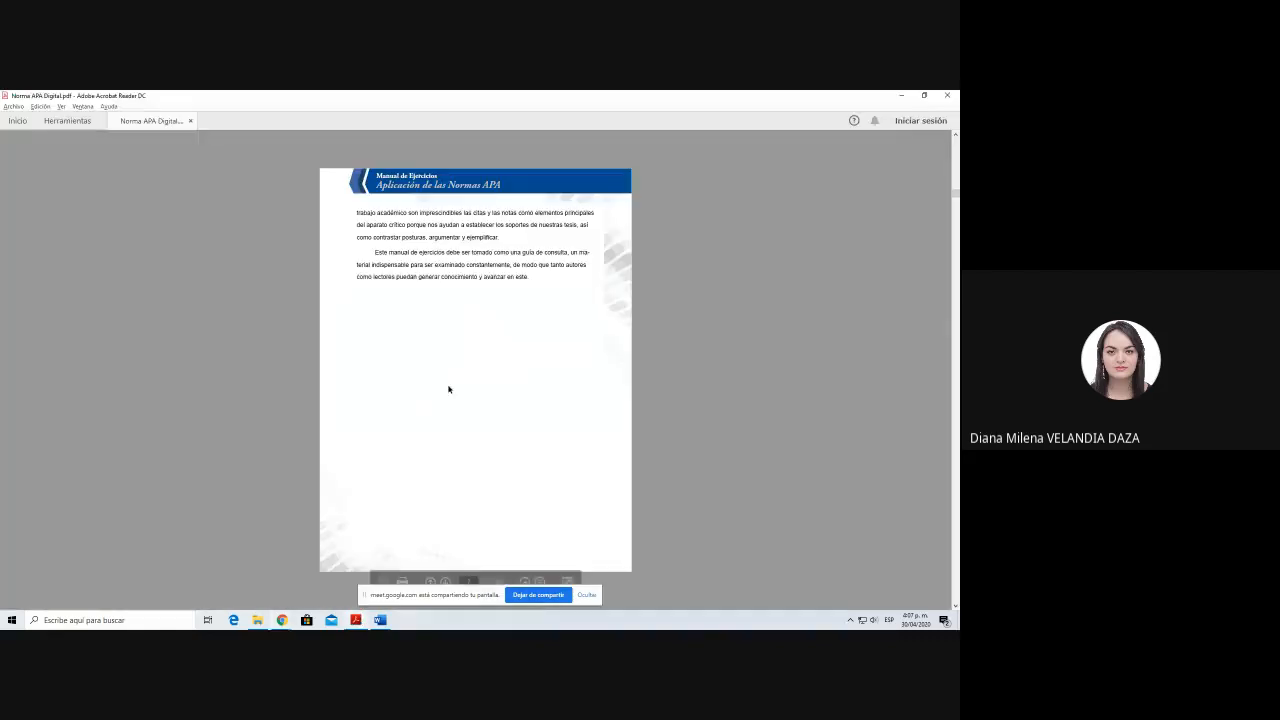
{"action": "scroll", "coordinate": [449, 391], "scroll_direction": "up", "scroll_amount": 2}
{"action": "scroll", "coordinate": [446, 390], "scroll_direction": "up", "scroll_amount": 2}
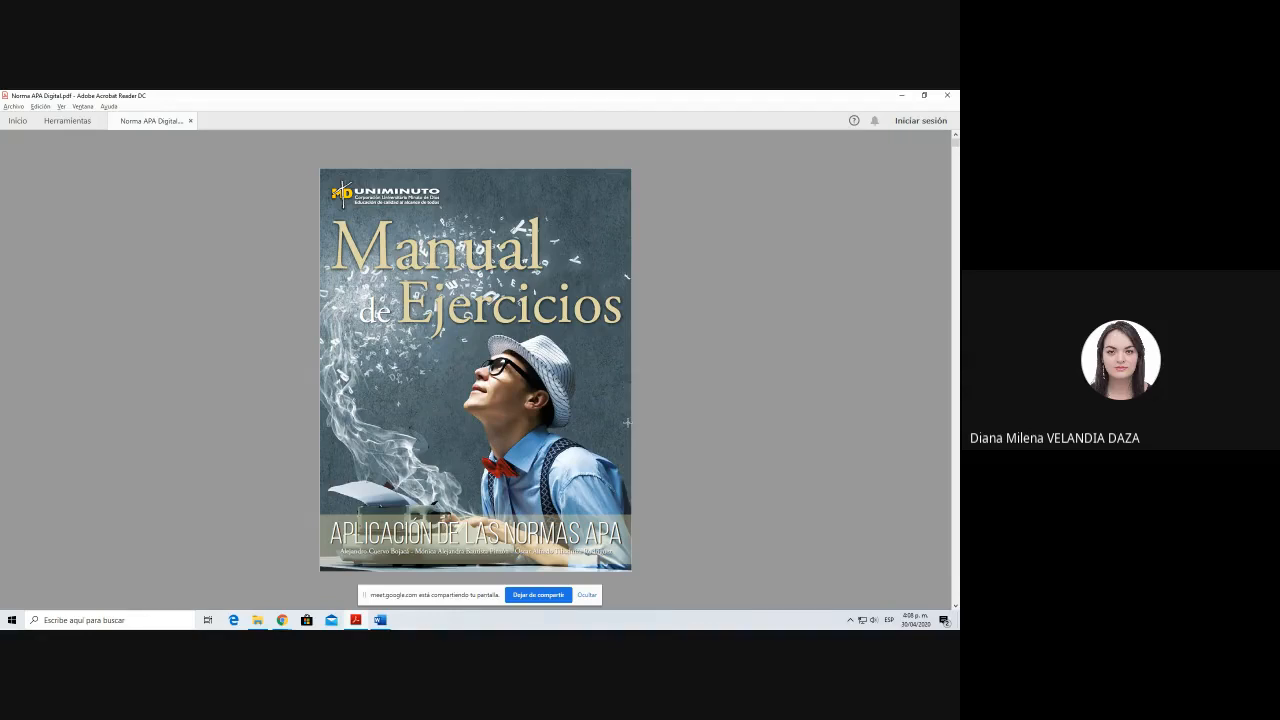
{"action": "scroll", "coordinate": [627, 422], "scroll_direction": "down", "scroll_amount": 1}
{"action": "scroll", "coordinate": [627, 422], "scroll_direction": "down", "scroll_amount": 2}
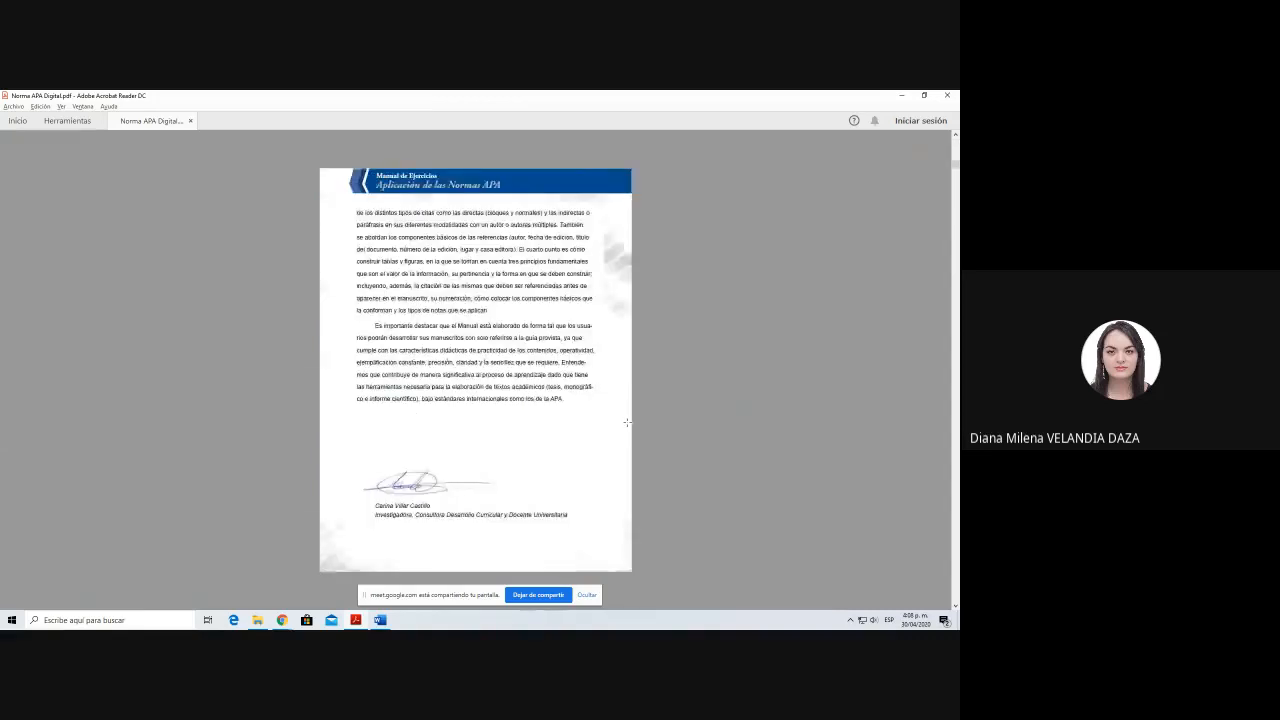
{"action": "scroll", "coordinate": [627, 422], "scroll_direction": "down", "scroll_amount": 1}
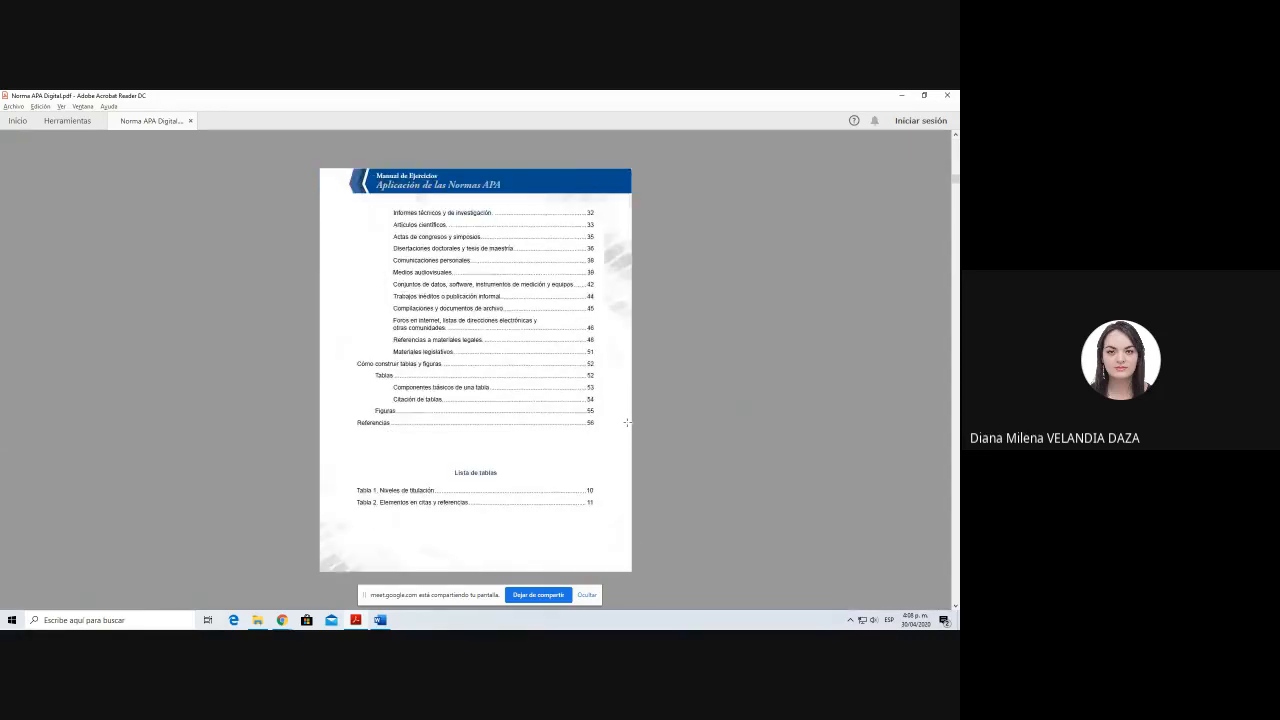
{"action": "scroll", "coordinate": [627, 422], "scroll_direction": "down", "scroll_amount": 3}
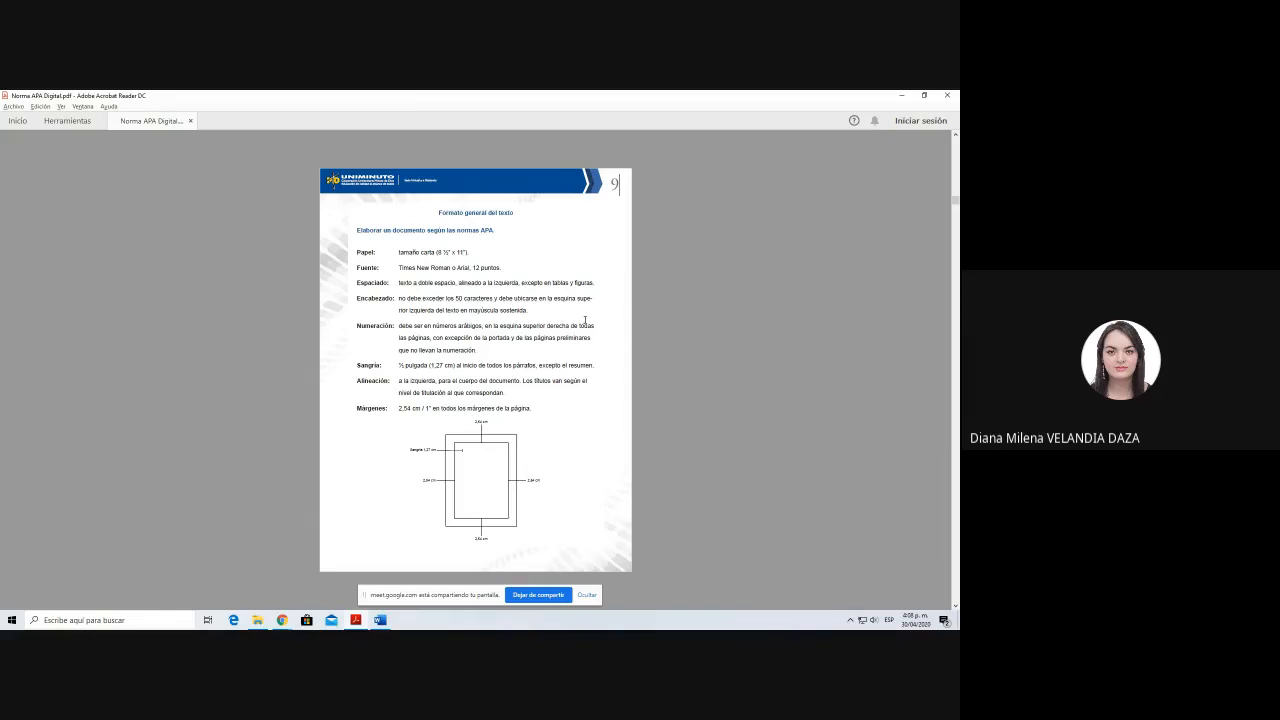
{"action": "scroll", "coordinate": [585, 320], "scroll_direction": "down", "scroll_amount": 2}
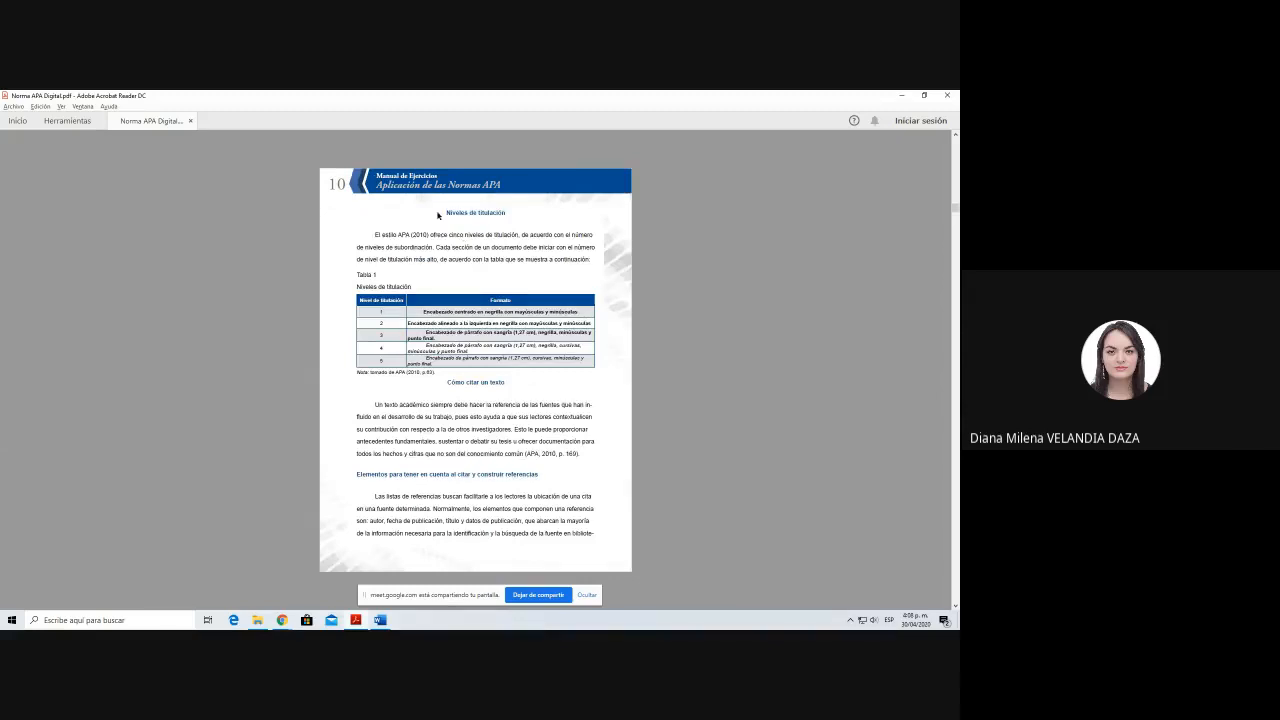
Step: Examine the manual's heading-levels table on page 10 and its sections on citing texts, reference elements and plagiarism
{"action": "left_click_drag", "start_coordinate": [445, 212], "coordinate": [524, 288]}
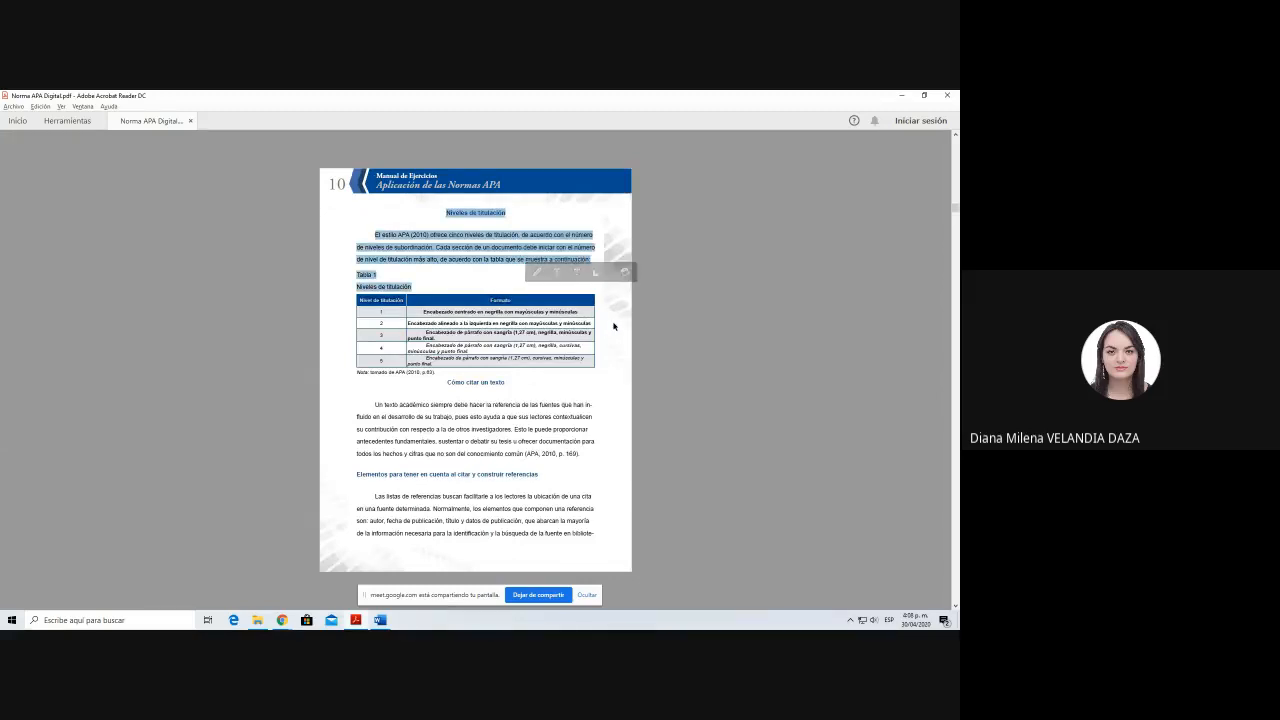
{"action": "left_click", "coordinate": [600, 323]}
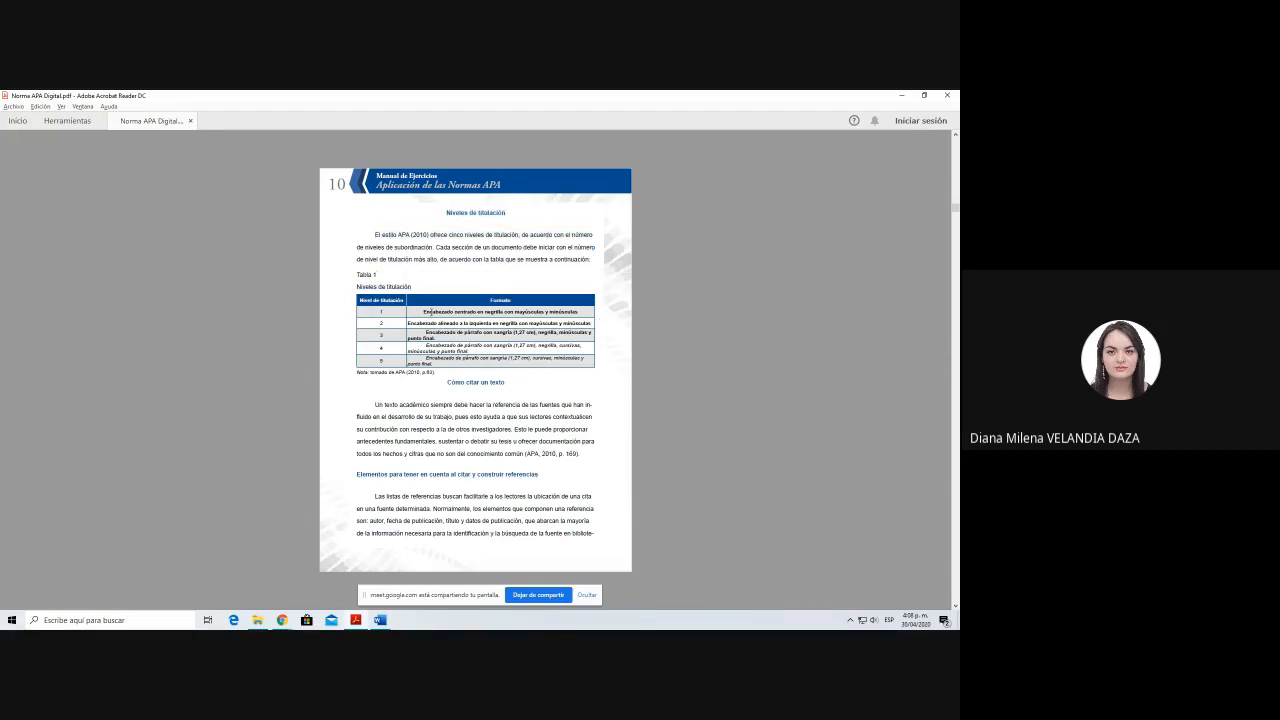
{"action": "left_click_drag", "start_coordinate": [443, 385], "coordinate": [506, 385]}
{"action": "left_click", "coordinate": [522, 390]}
{"action": "scroll", "coordinate": [493, 422], "scroll_direction": "down", "scroll_amount": 1}
{"action": "scroll", "coordinate": [493, 422], "scroll_direction": "down", "scroll_amount": 1}
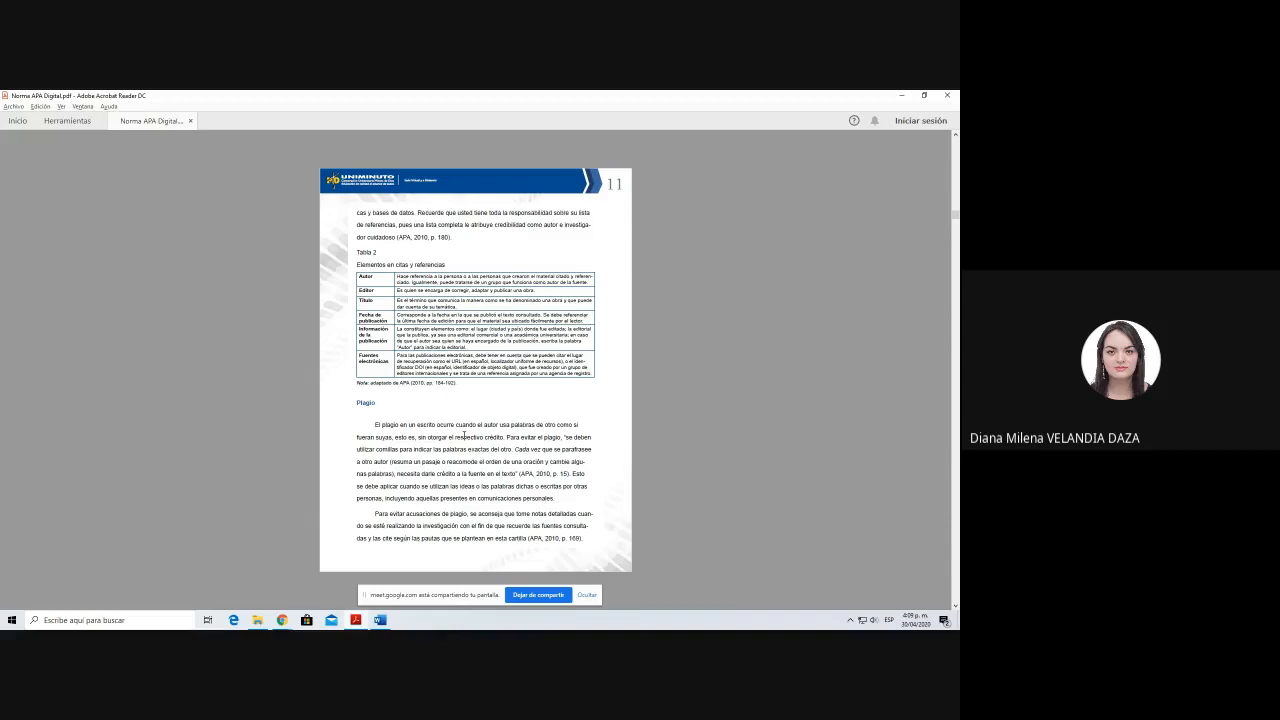
{"action": "scroll", "coordinate": [464, 435], "scroll_direction": "up", "scroll_amount": 2}
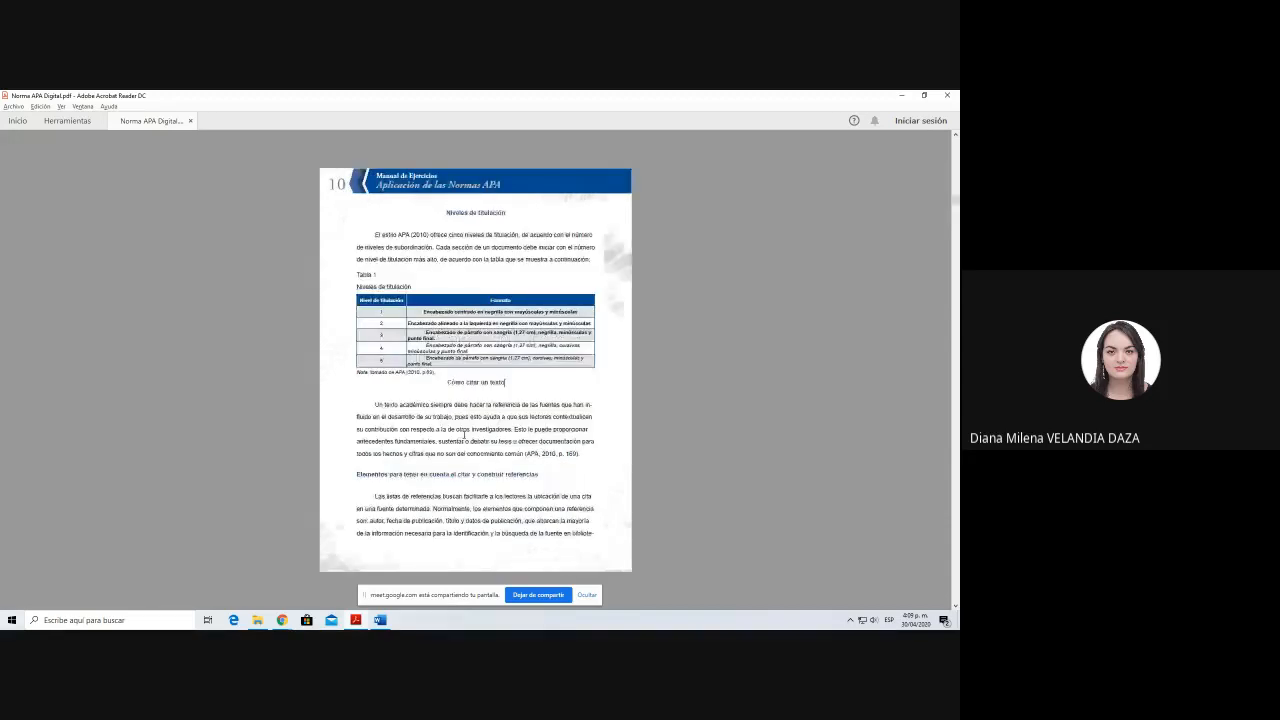
{"action": "scroll", "coordinate": [464, 435], "scroll_direction": "up", "scroll_amount": 4}
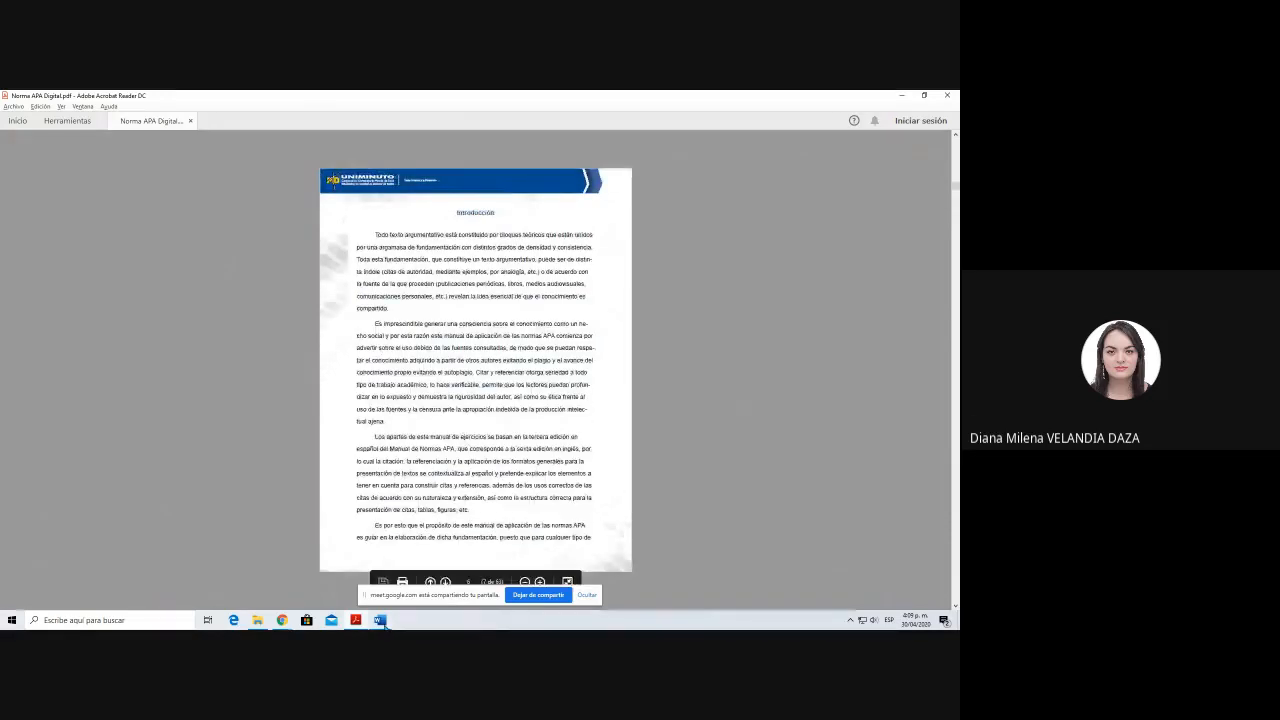
Step: Switch to the Word document and apply the Normal style to all of its text
{"action": "left_click", "coordinate": [380, 621]}
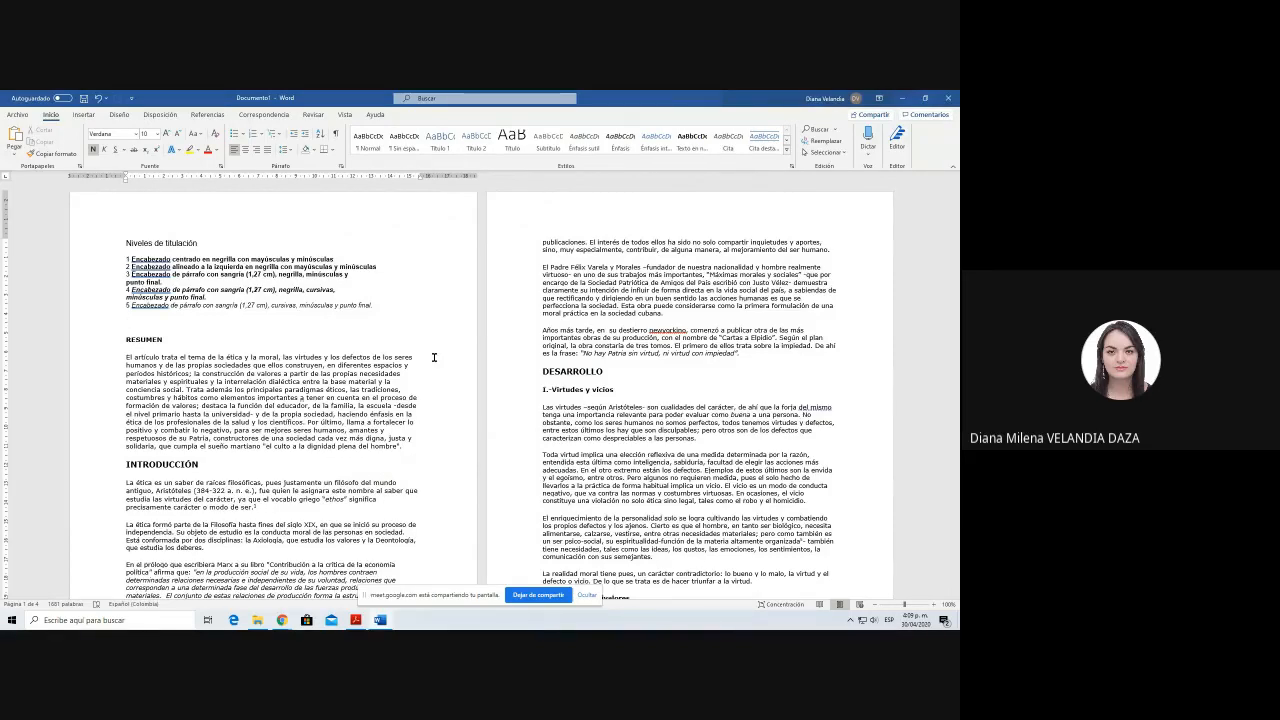
{"action": "left_click", "coordinate": [240, 372]}
{"action": "key", "text": "ctrl+a"}
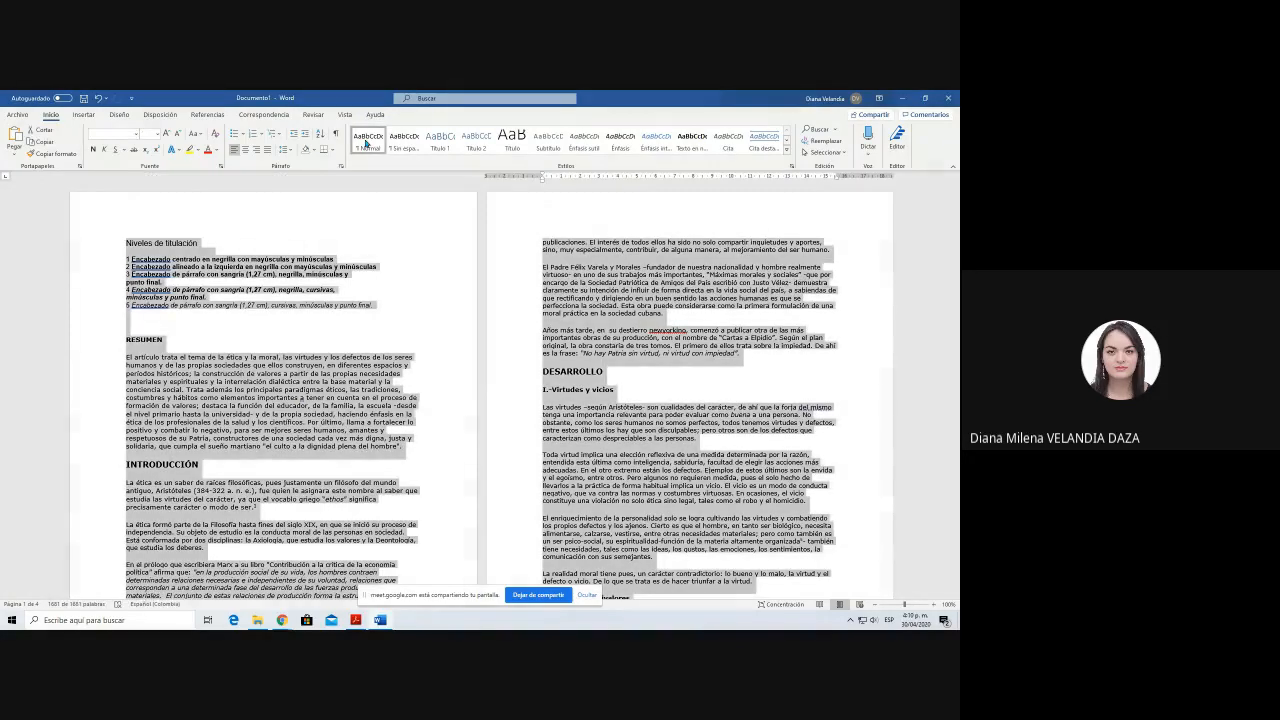
{"action": "left_click", "coordinate": [366, 143]}
{"action": "left_click", "coordinate": [208, 341]}
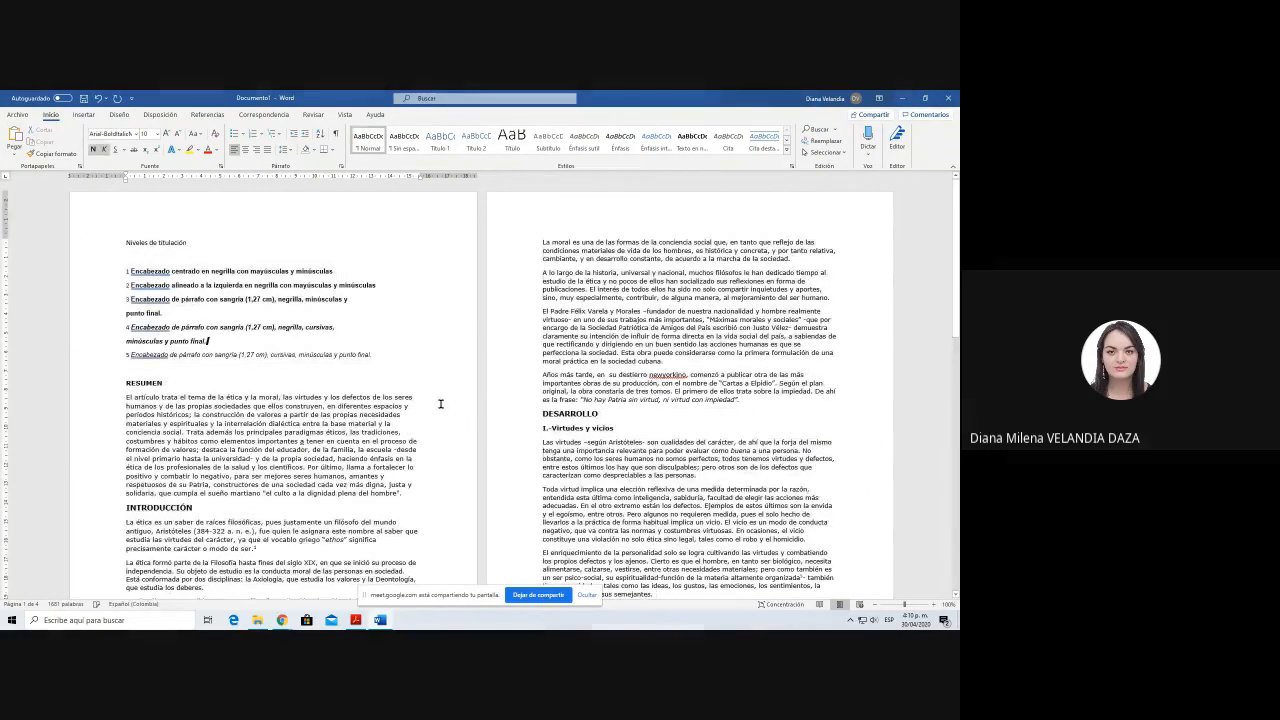
Step: Look through the article's sections and paragraphs to review how the headings and body text are formatted
{"action": "scroll", "coordinate": [440, 403], "scroll_direction": "down", "scroll_amount": 1}
{"action": "left_click", "coordinate": [348, 413]}
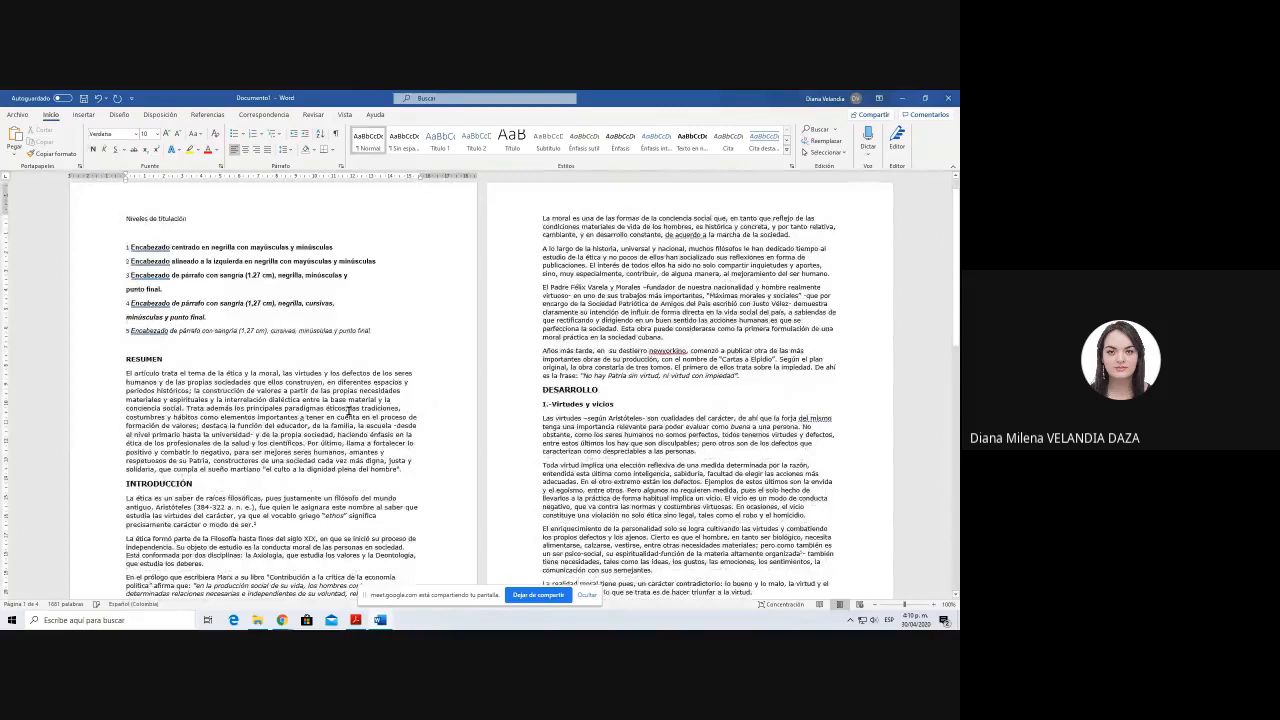
{"action": "scroll", "coordinate": [347, 411], "scroll_direction": "up", "scroll_amount": 1}
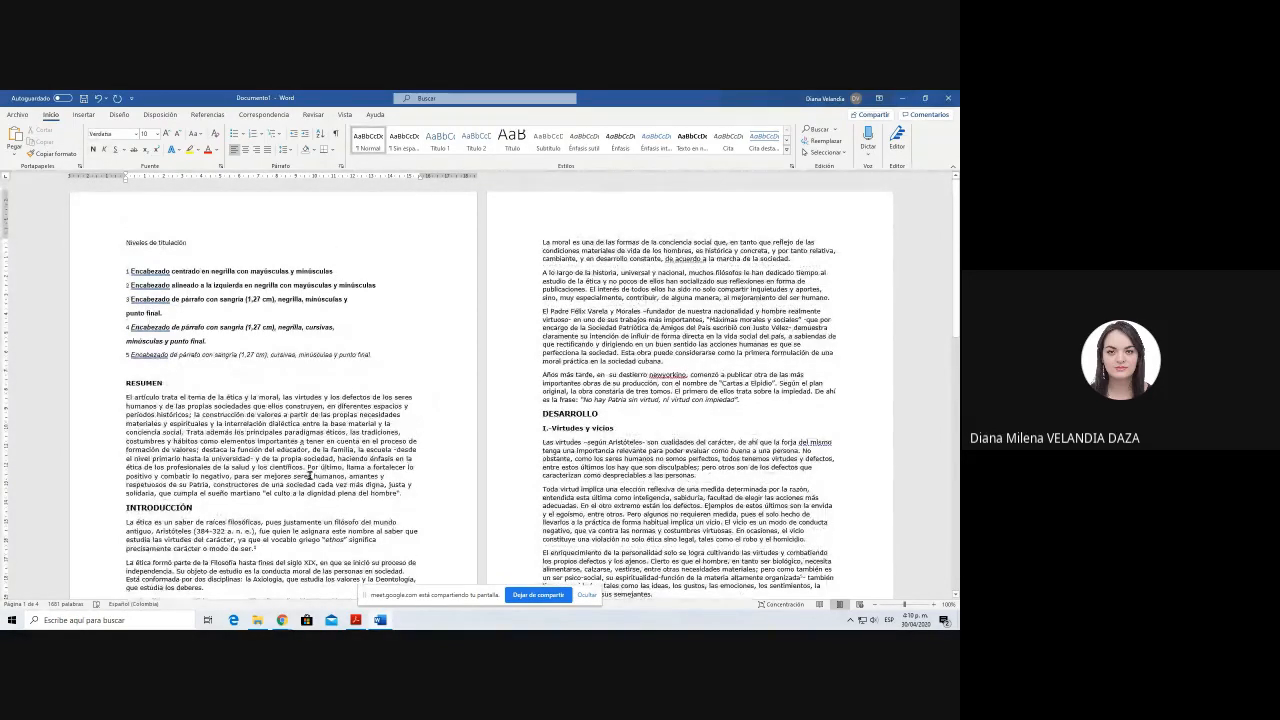
{"action": "scroll", "coordinate": [309, 476], "scroll_direction": "down", "scroll_amount": 8}
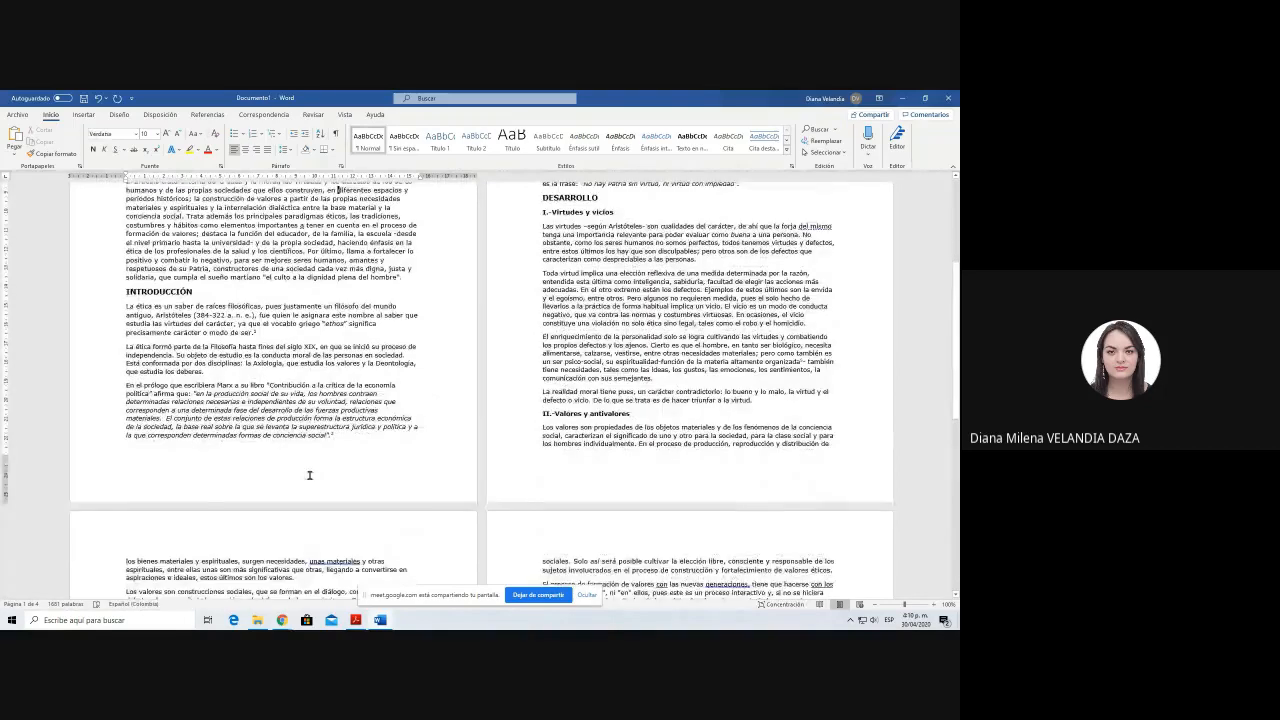
{"action": "scroll", "coordinate": [309, 476], "scroll_direction": "down", "scroll_amount": 10}
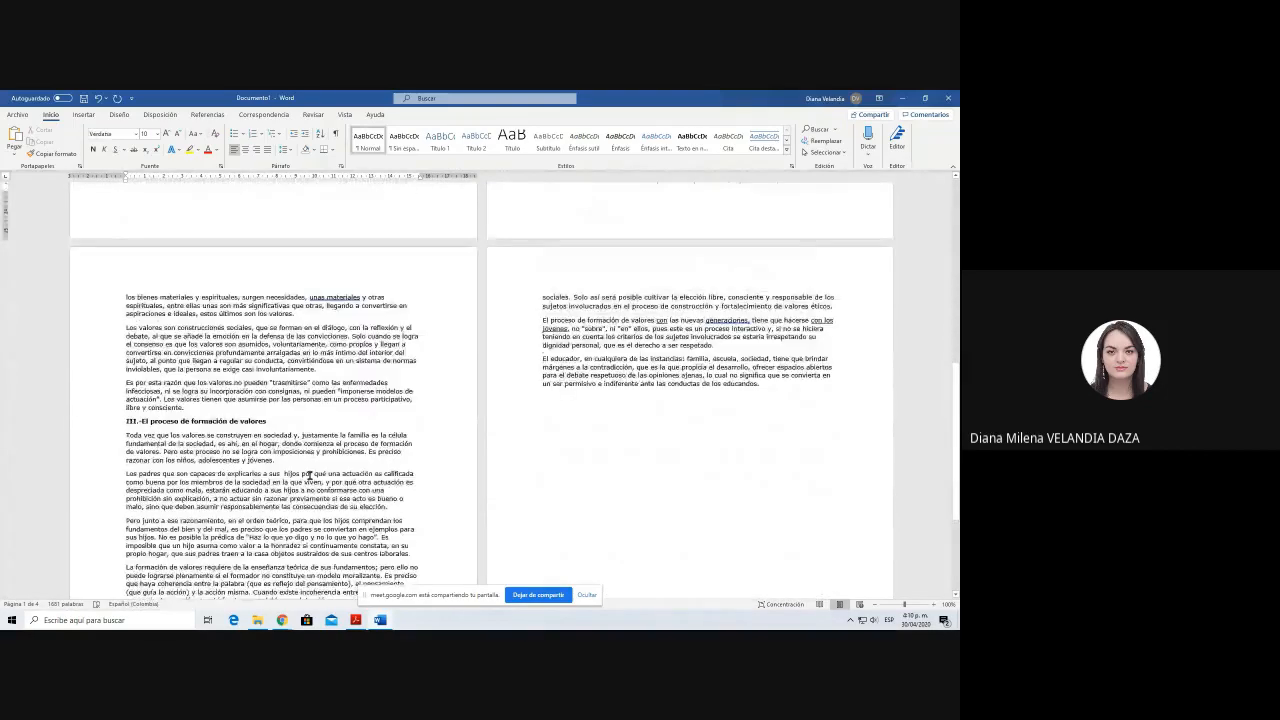
{"action": "scroll", "coordinate": [309, 476], "scroll_direction": "up", "scroll_amount": 11}
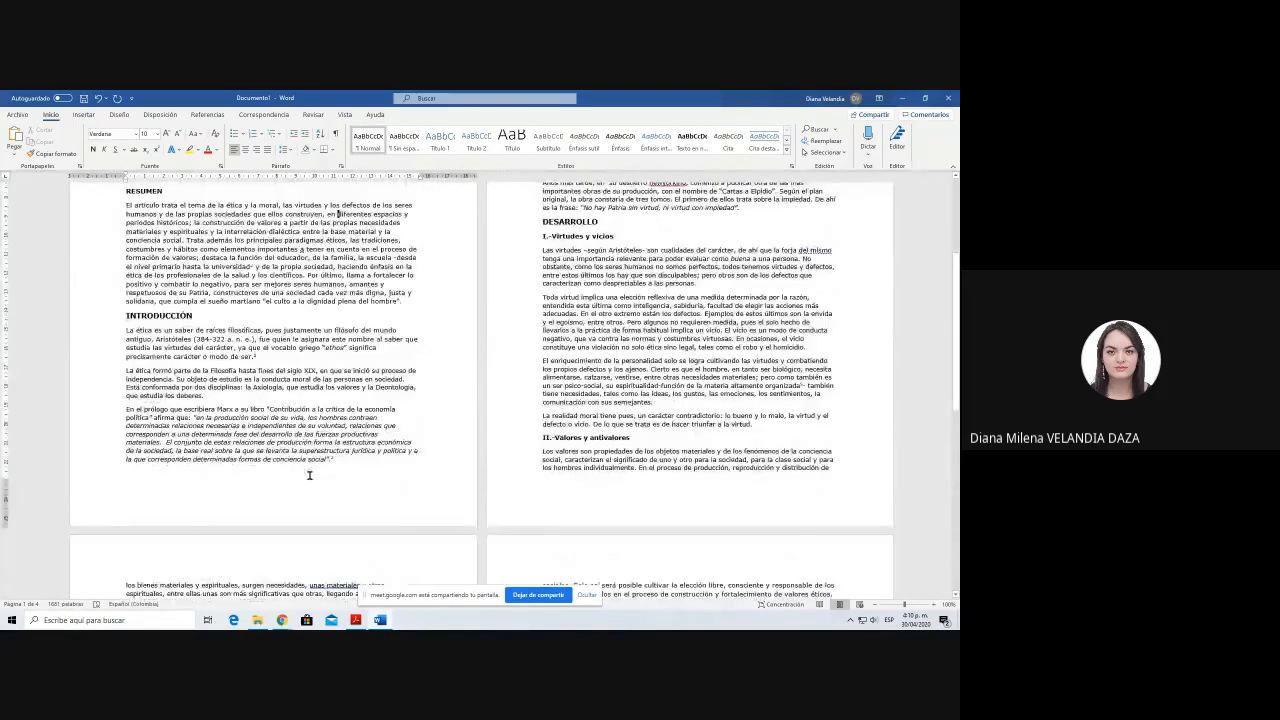
{"action": "scroll", "coordinate": [309, 476], "scroll_direction": "up", "scroll_amount": 4}
{"action": "scroll", "coordinate": [309, 476], "scroll_direction": "up", "scroll_amount": 4}
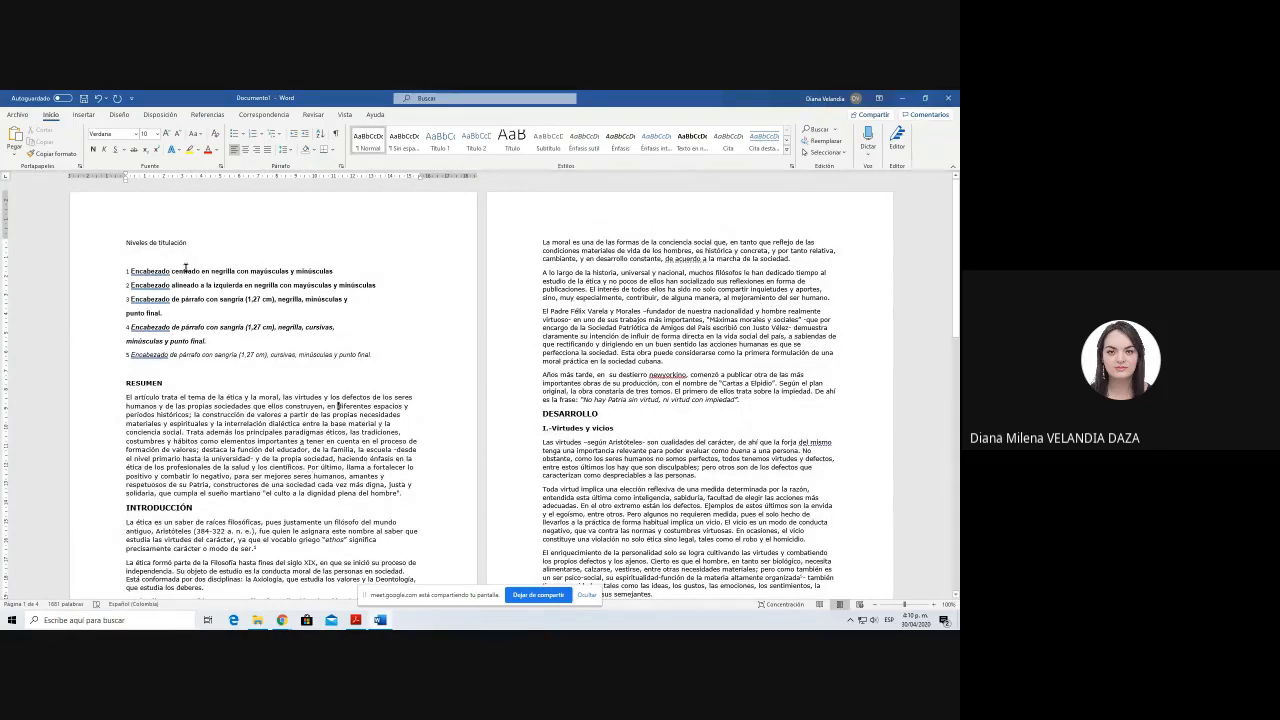
Step: Make the "Niveles de titulación" title above the list of heading levels bold
{"action": "left_click_drag", "start_coordinate": [127, 242], "coordinate": [398, 364]}
{"action": "left_click", "coordinate": [398, 364]}
{"action": "left_click_drag", "start_coordinate": [126, 242], "coordinate": [188, 243]}
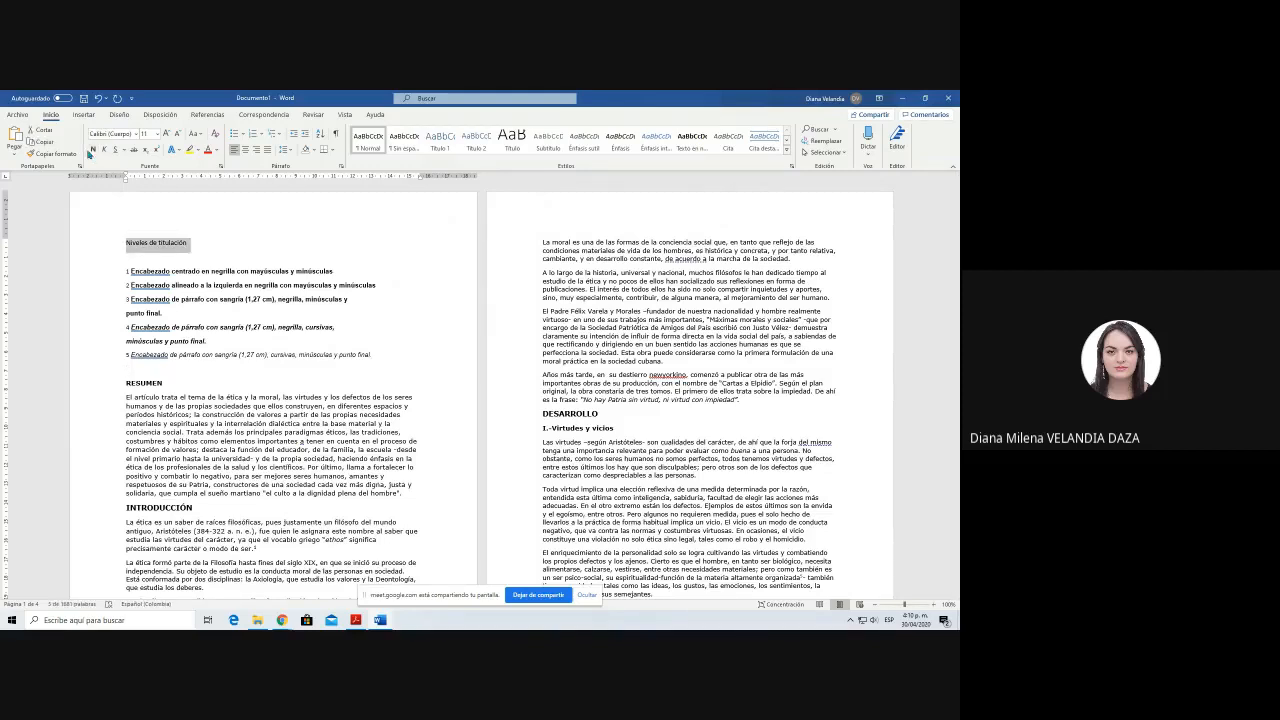
{"action": "left_click", "coordinate": [188, 259]}
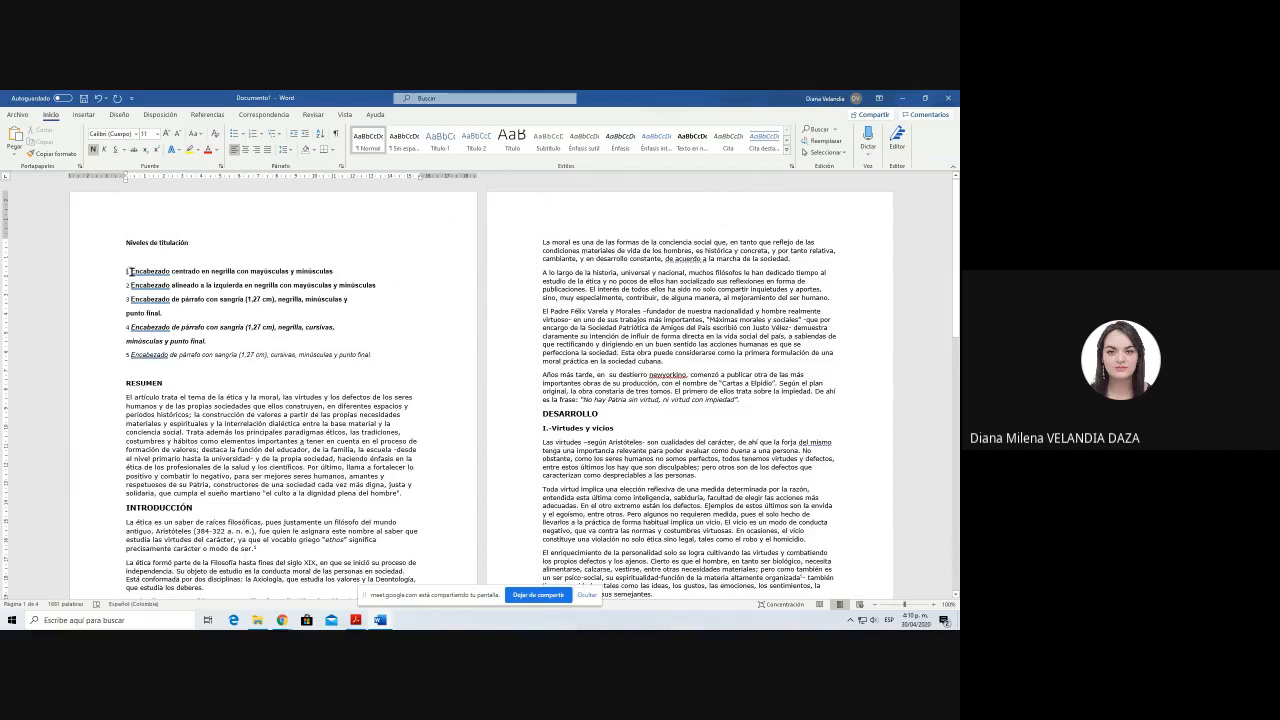
Step: Highlight the level 1 heading rule in yellow and insert two blank lines between the list of levels and the RESUMEN heading
{"action": "left_click_drag", "start_coordinate": [128, 271], "coordinate": [358, 270]}
{"action": "left_click", "coordinate": [191, 150]}
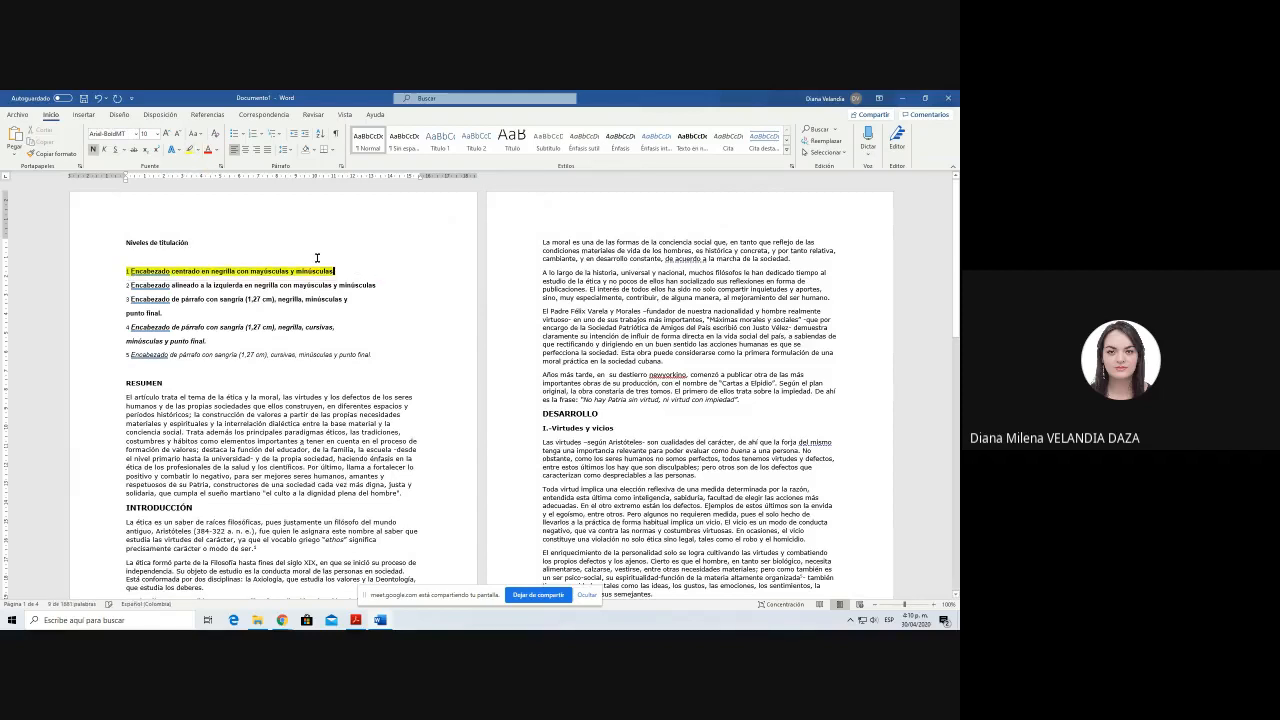
{"action": "left_click", "coordinate": [226, 372]}
{"action": "key", "text": "Return"}
{"action": "key", "text": "Return"}
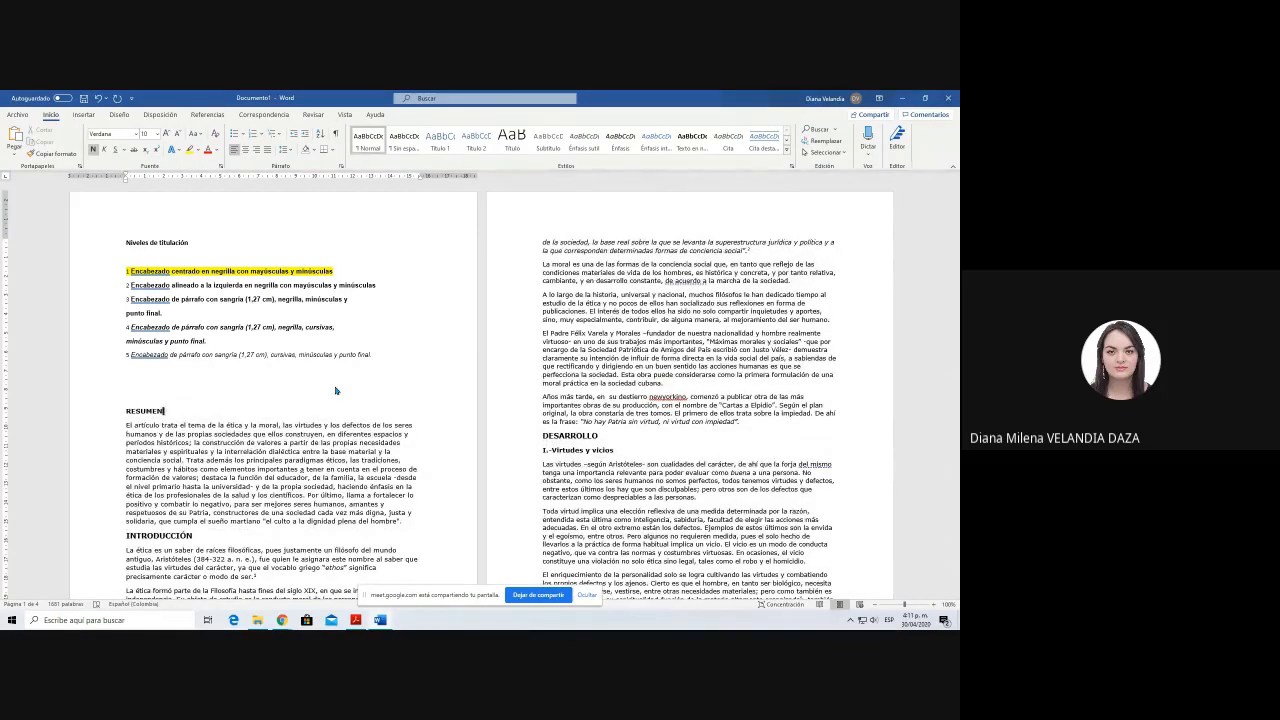
{"action": "left_click_drag", "start_coordinate": [126, 270], "coordinate": [353, 269]}
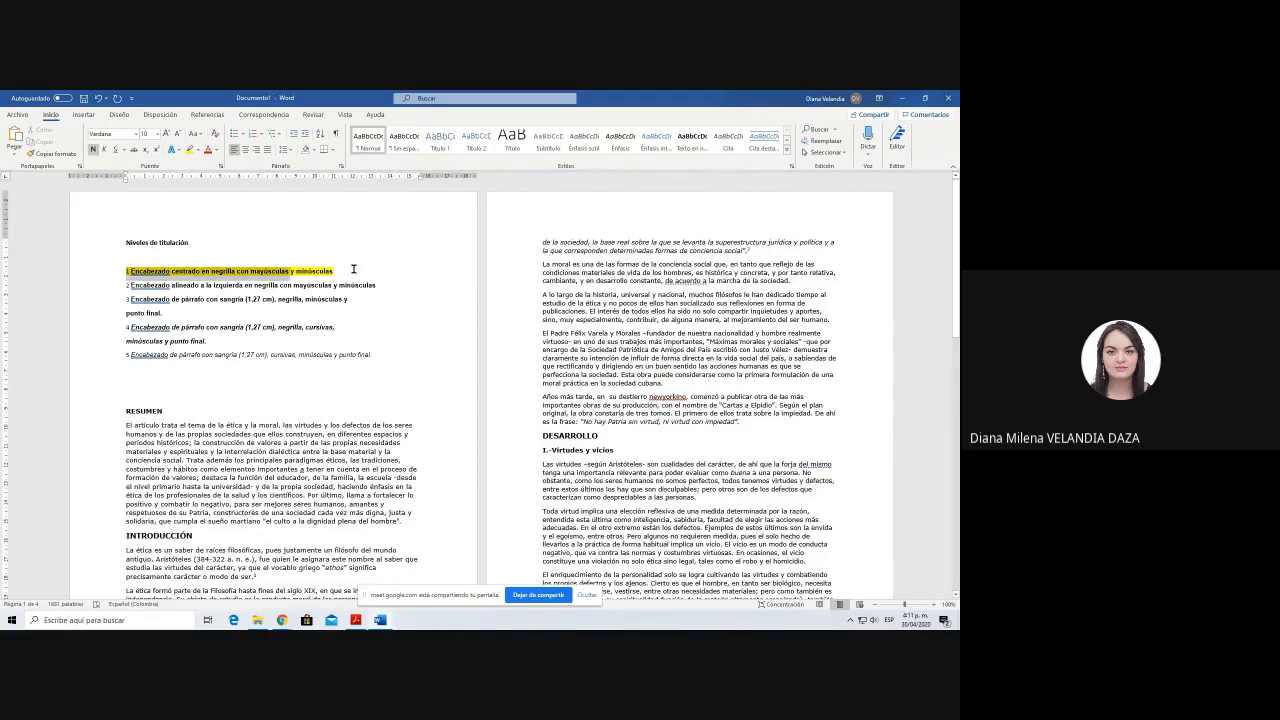
{"action": "left_click", "coordinate": [352, 391]}
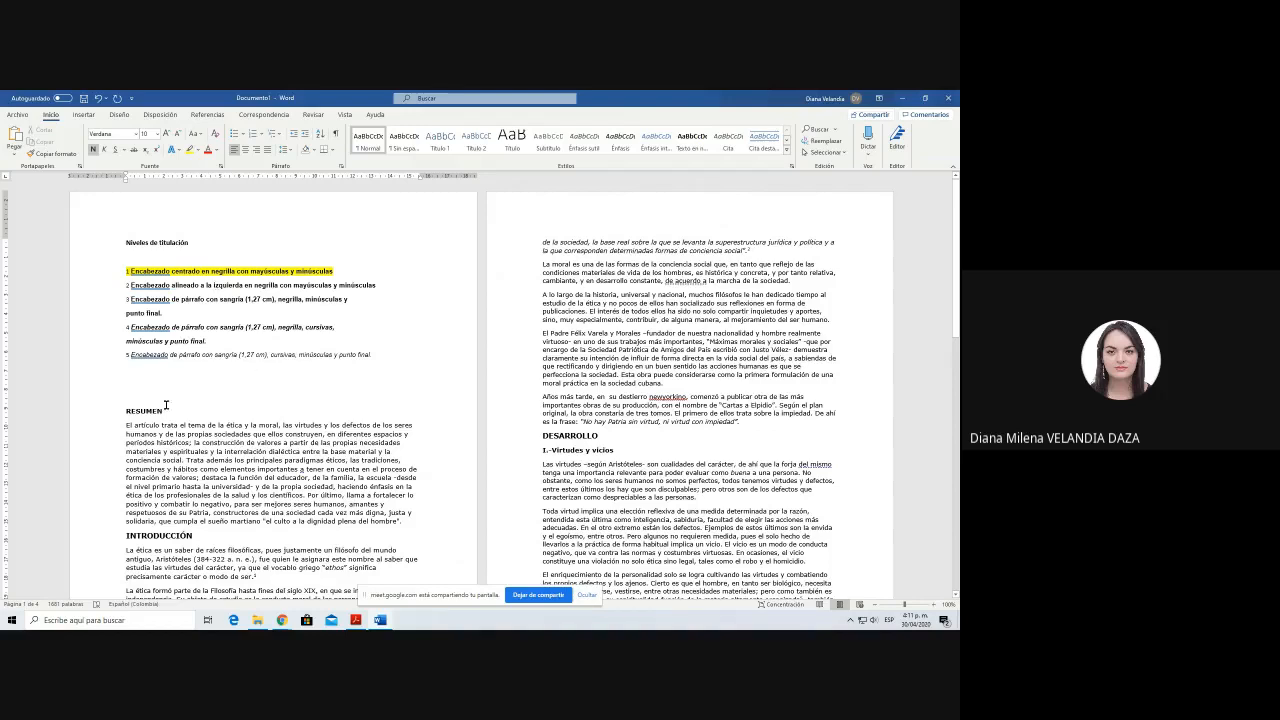
Step: View the styles available for the RESUMEN heading without applying one
{"action": "left_click_drag", "start_coordinate": [163, 411], "coordinate": [126, 411]}
{"action": "left_click", "coordinate": [241, 386]}
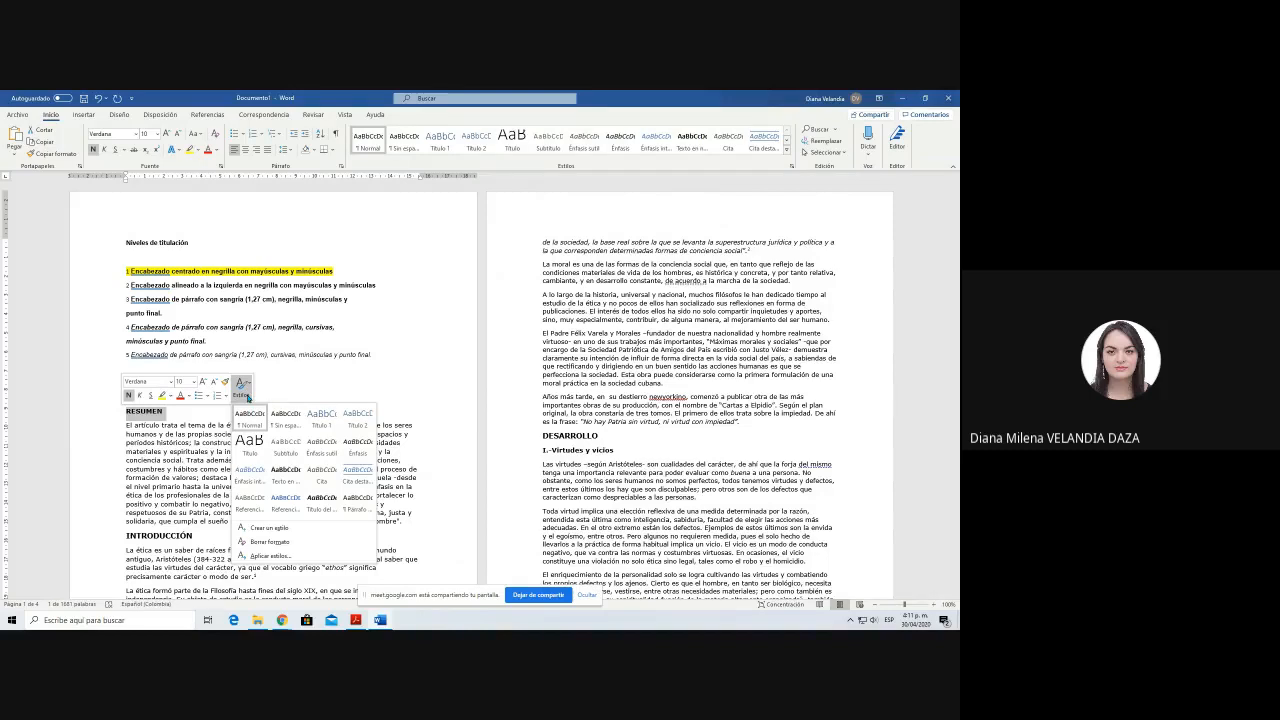
{"action": "left_click", "coordinate": [306, 384]}
{"action": "left_click", "coordinate": [126, 410]}
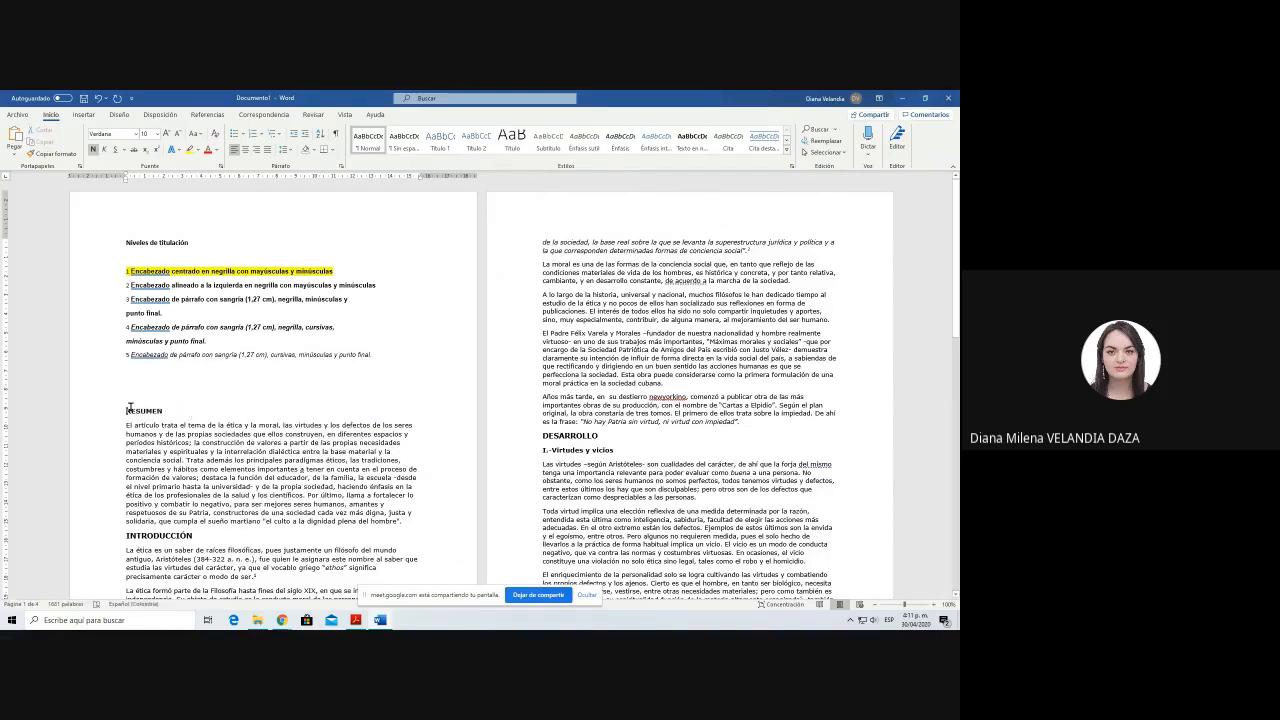
{"action": "left_click_drag", "start_coordinate": [119, 410], "coordinate": [166, 412]}
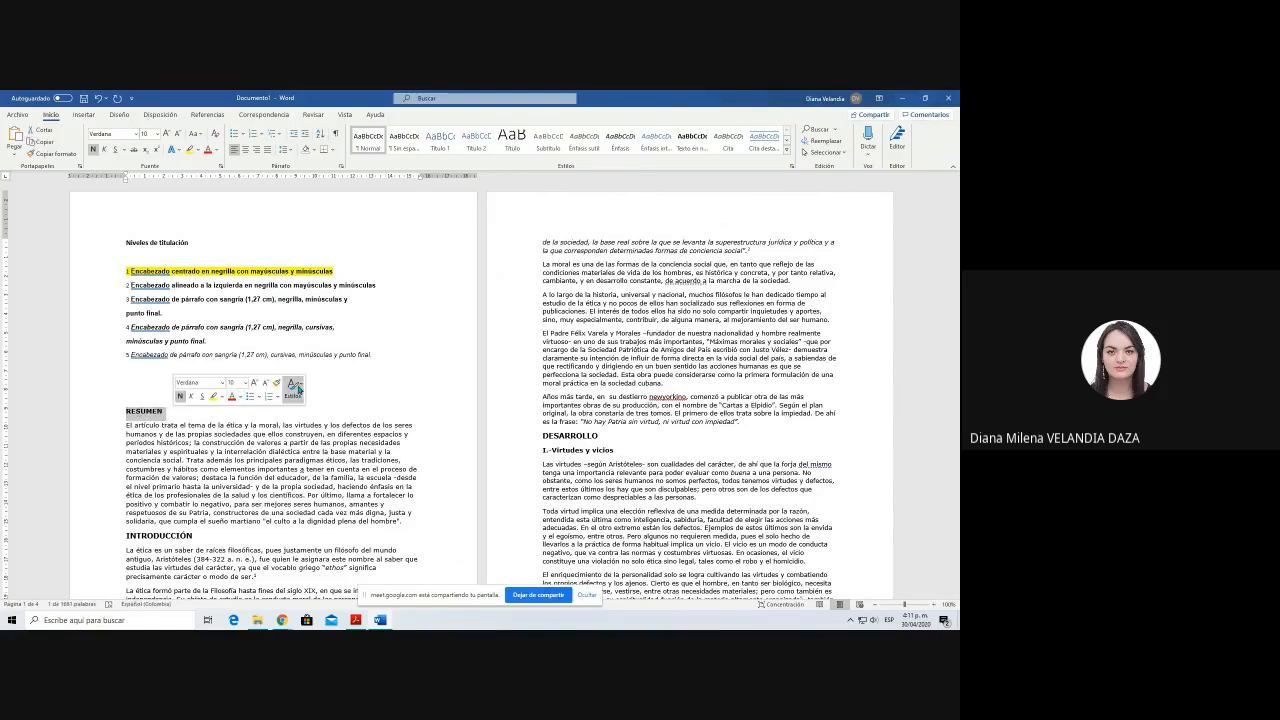
{"action": "left_click", "coordinate": [295, 387]}
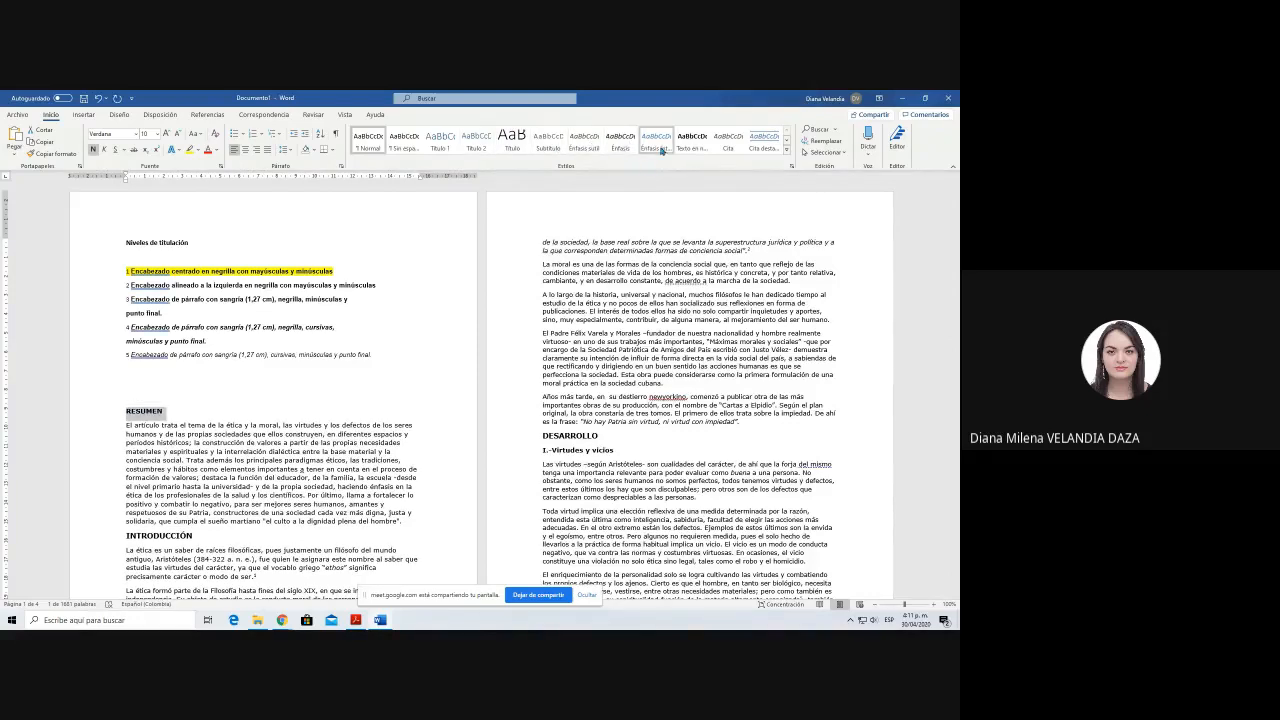
Step: Review the highlighted level 1 heading rule and check which style the paragraph under RESUMEN uses
{"action": "left_click", "coordinate": [412, 302]}
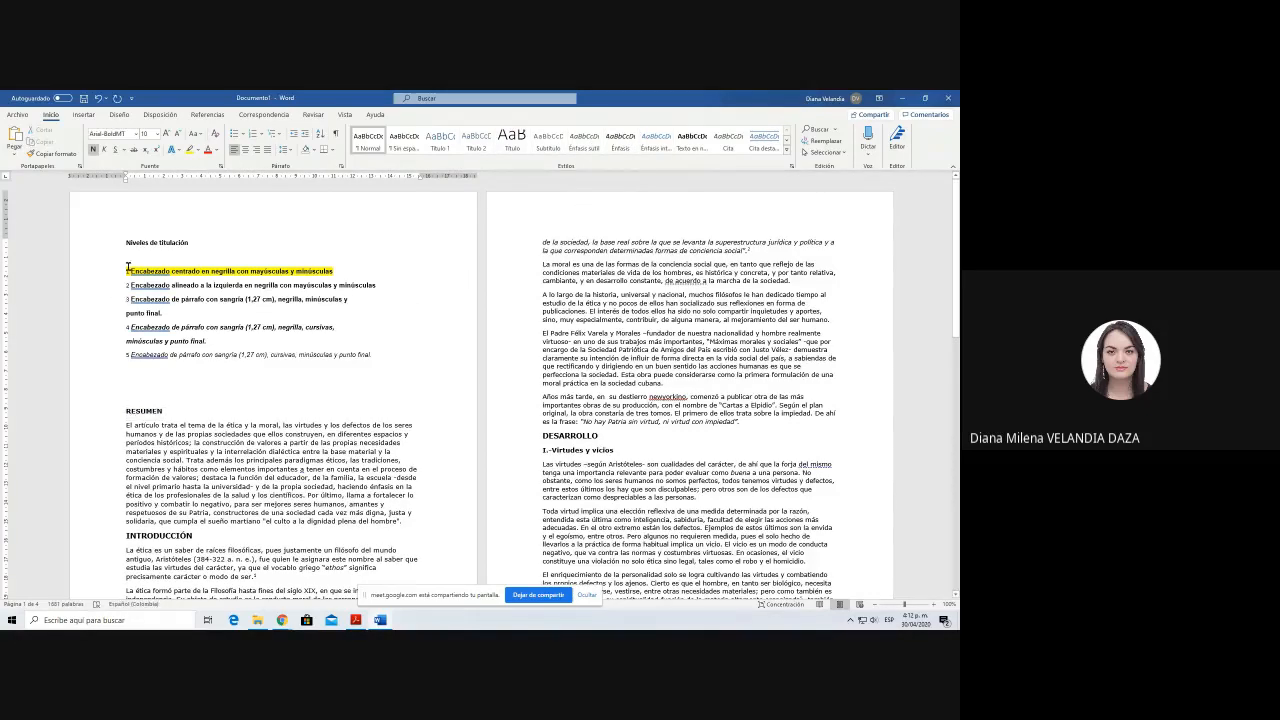
{"action": "left_click_drag", "start_coordinate": [127, 271], "coordinate": [370, 264]}
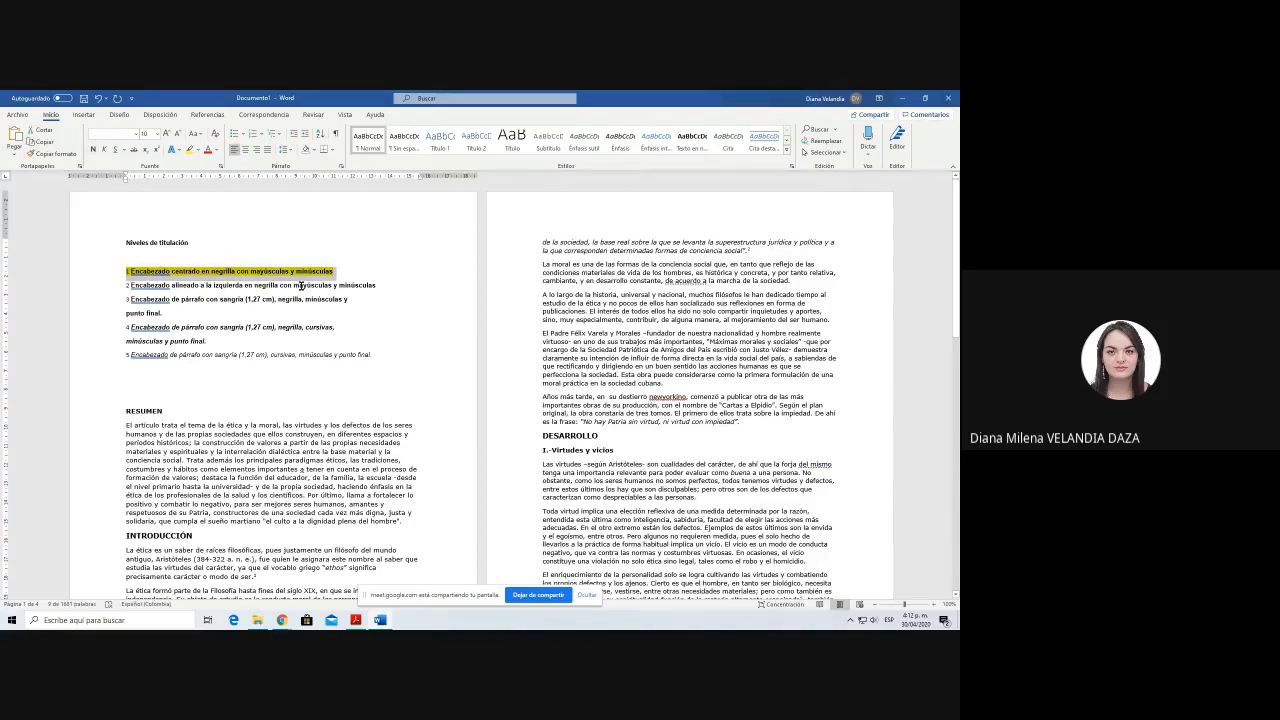
{"action": "left_click", "coordinate": [254, 407]}
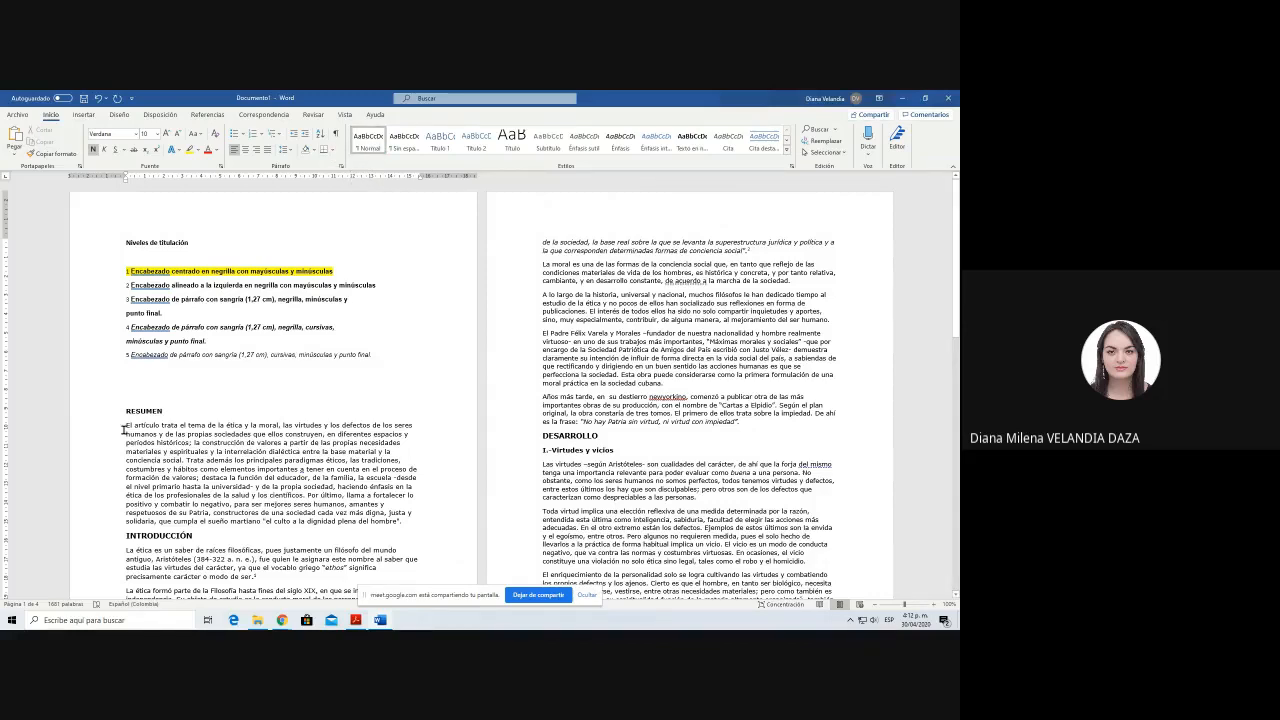
{"action": "left_click_drag", "start_coordinate": [124, 430], "coordinate": [404, 513]}
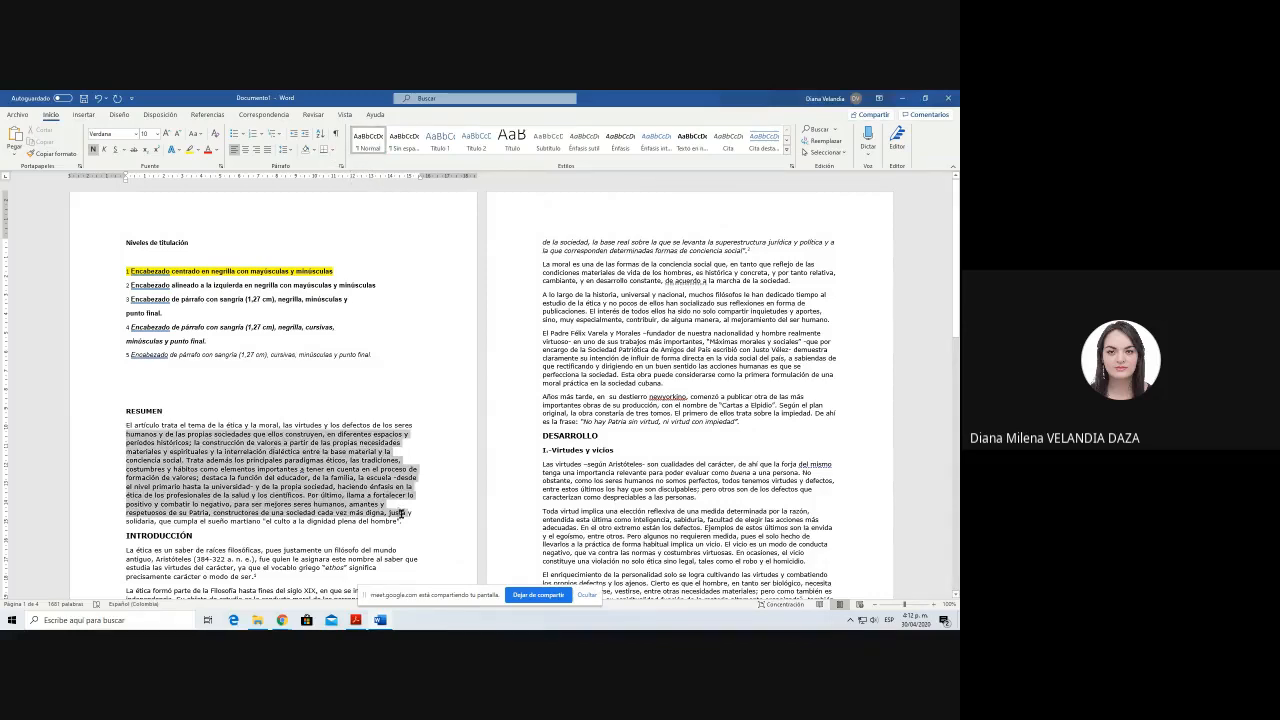
{"action": "left_click", "coordinate": [253, 472]}
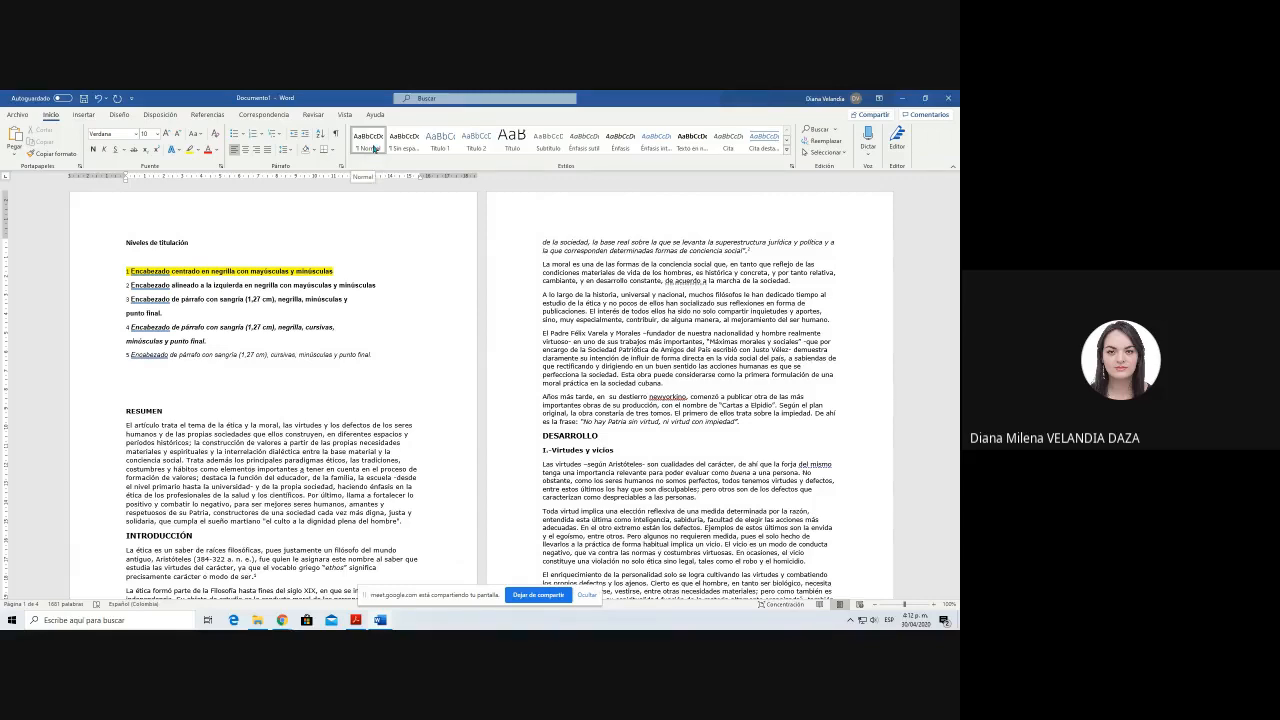
Step: Check which styles the DESARROLLO heading and the body paragraphs around it use
{"action": "left_click", "coordinate": [603, 264]}
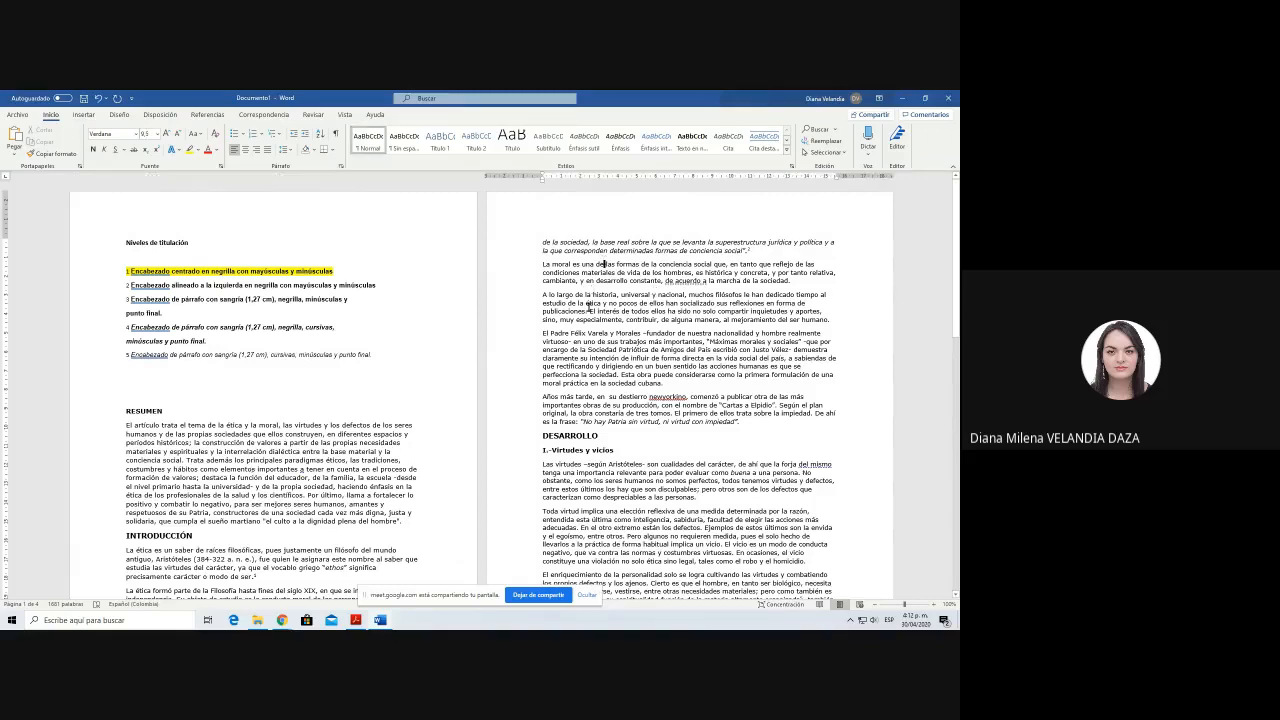
{"action": "left_click", "coordinate": [614, 434]}
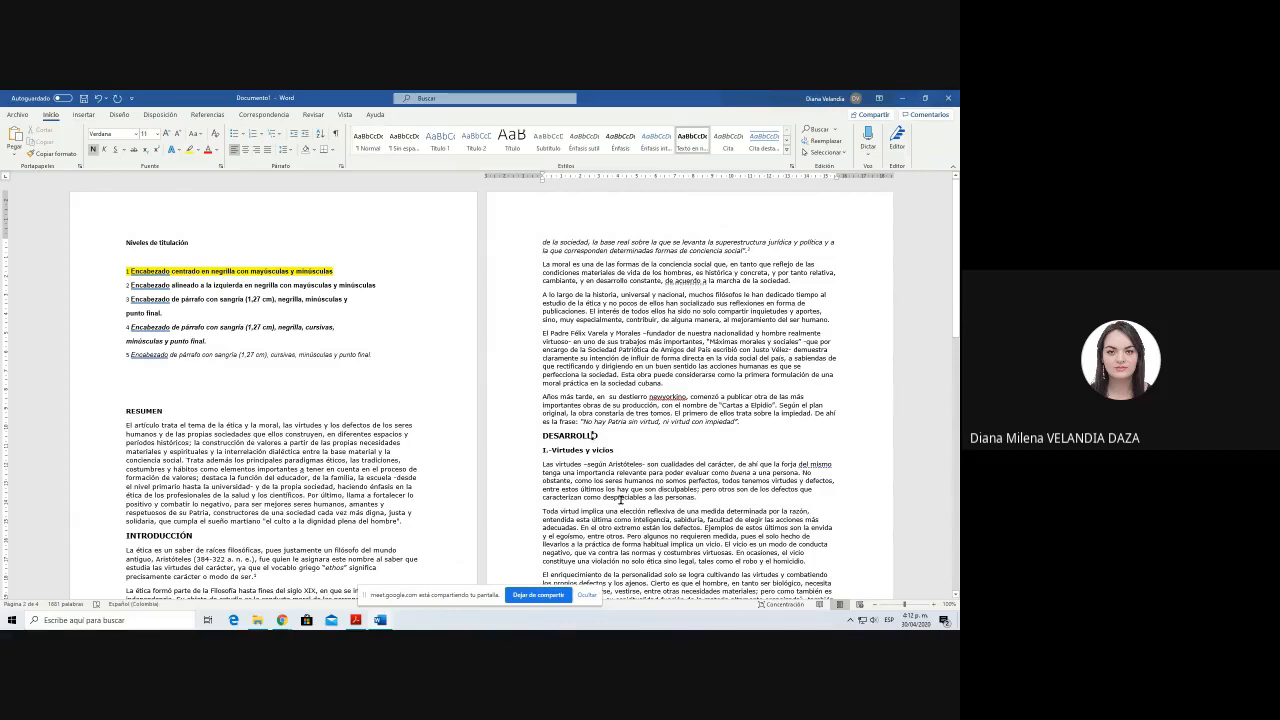
{"action": "left_click", "coordinate": [620, 497]}
{"action": "left_click", "coordinate": [569, 437]}
{"action": "left_click", "coordinate": [611, 319]}
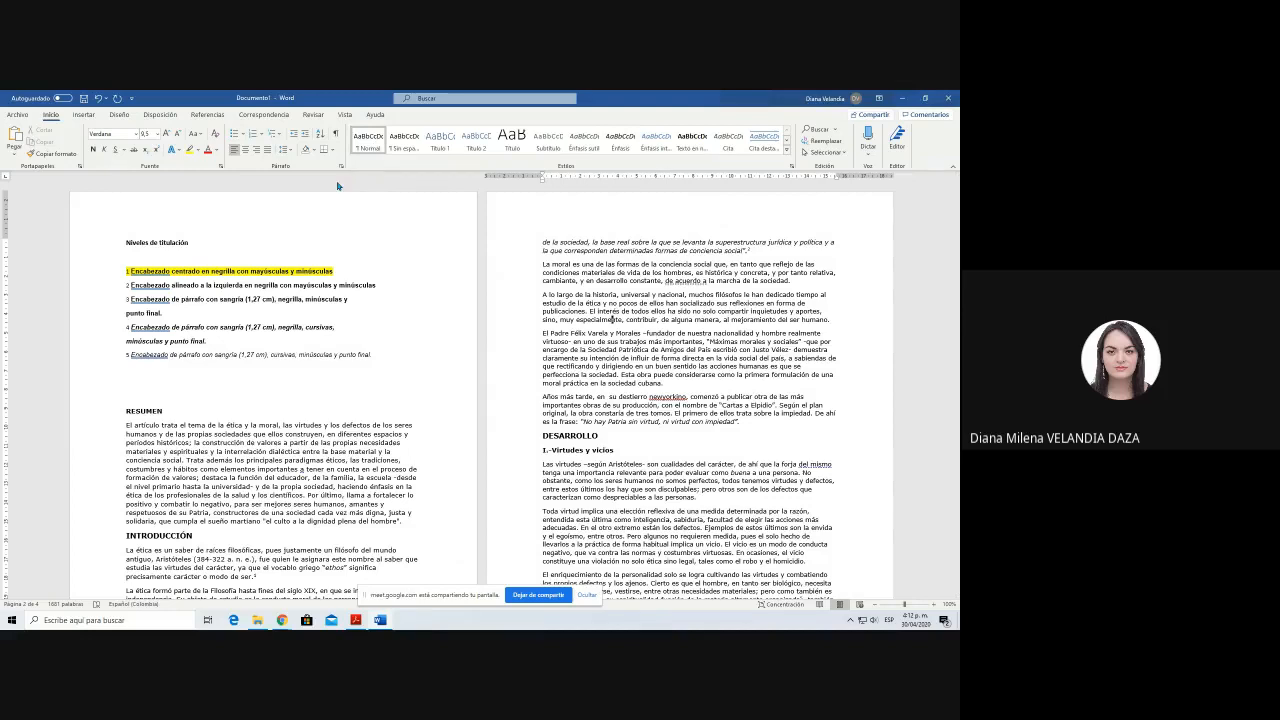
Step: Modify the Normal style to use Times New Roman at 12 pt with the automatic font colour
{"action": "right_click", "coordinate": [370, 142]}
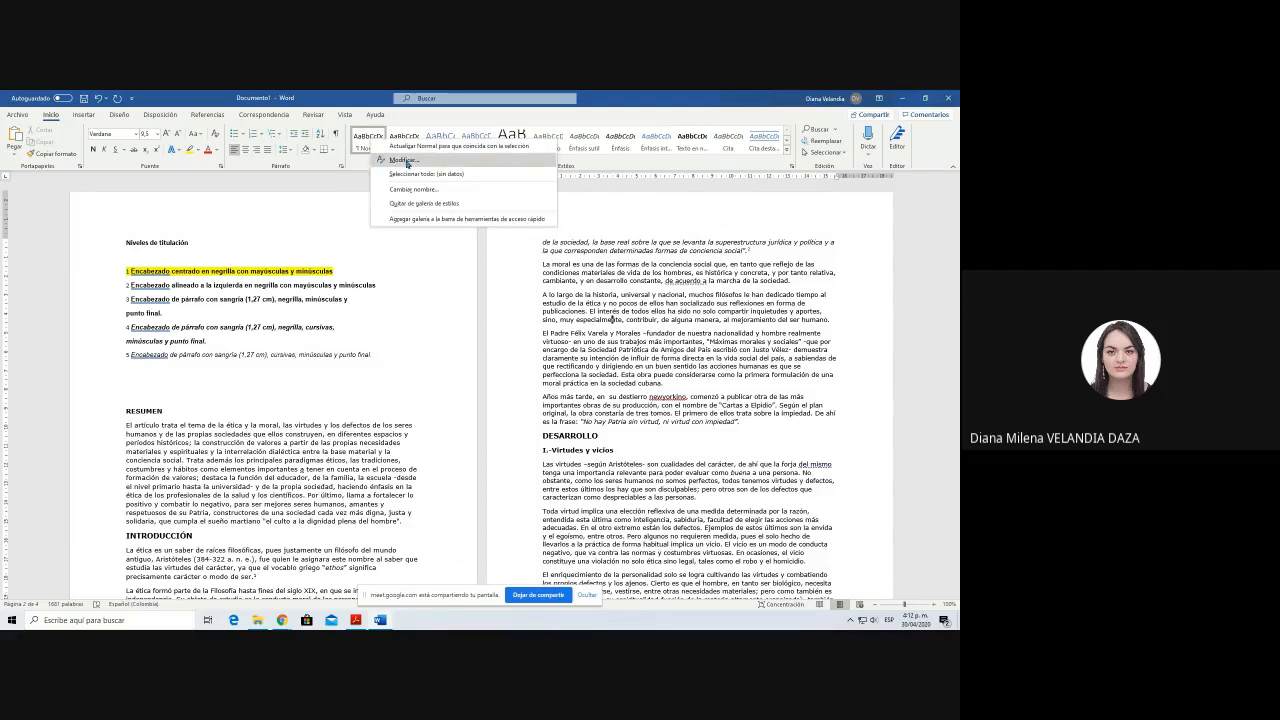
{"action": "left_click", "coordinate": [404, 161]}
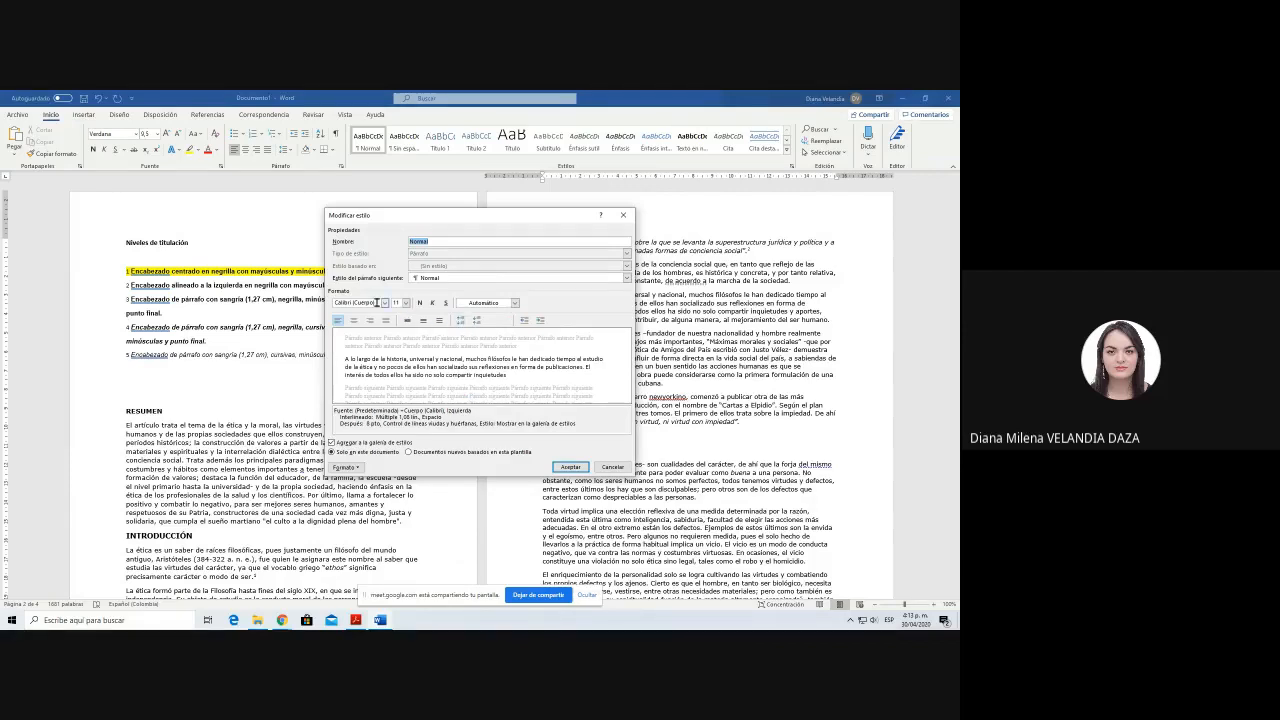
{"action": "left_click", "coordinate": [376, 302]}
{"action": "type", "text": "Times New Roman"}
{"action": "key", "text": "Return"}
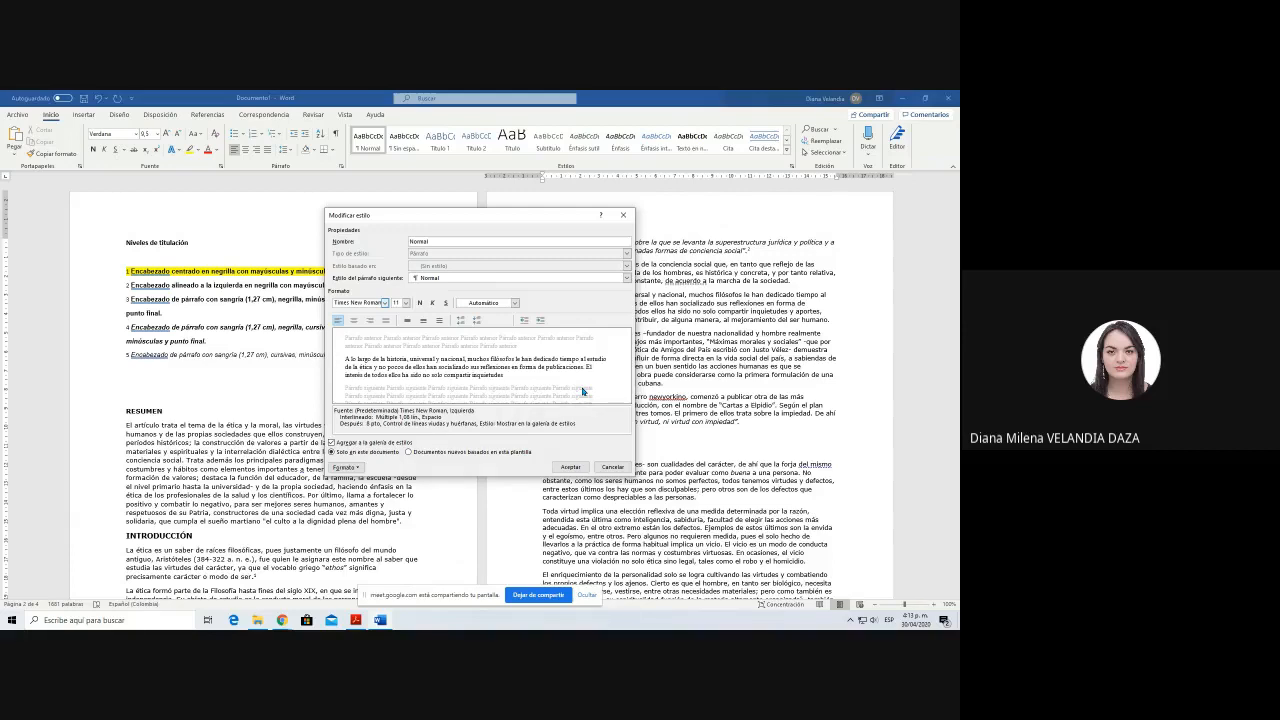
{"action": "left_click", "coordinate": [398, 303]}
{"action": "type", "text": "12"}
{"action": "left_click", "coordinate": [497, 303]}
{"action": "left_click", "coordinate": [496, 316]}
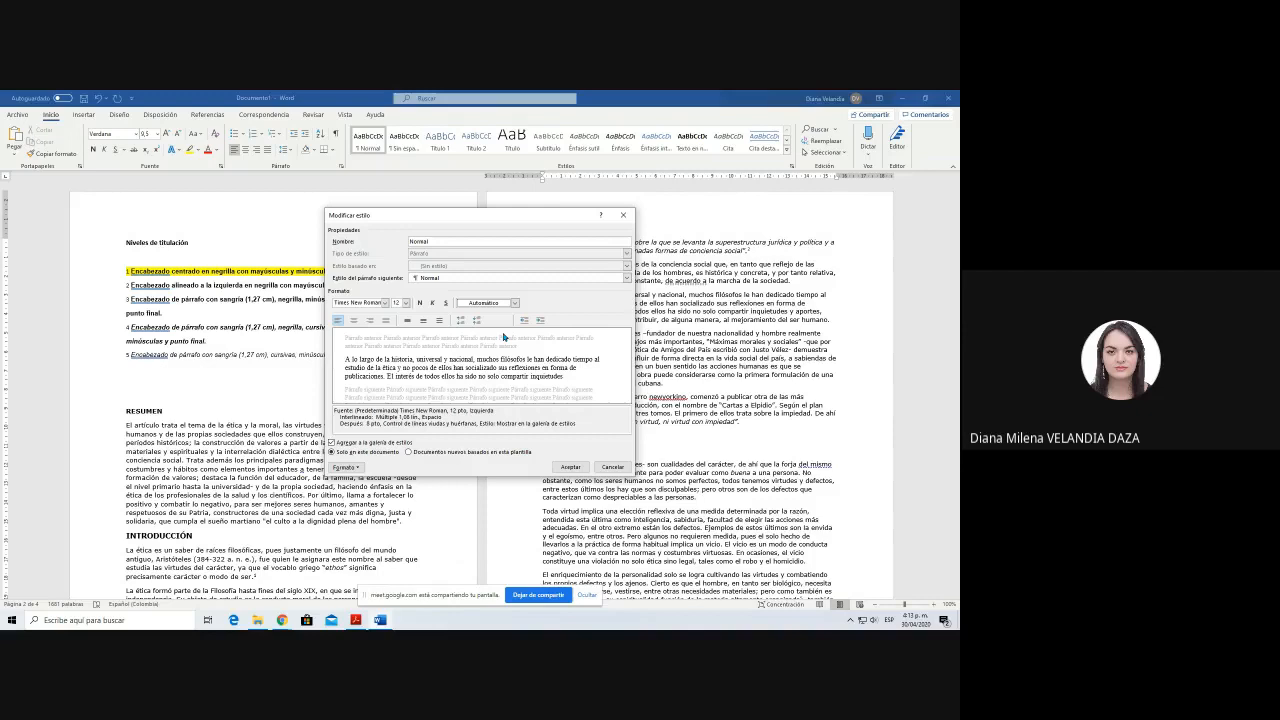
{"action": "left_click", "coordinate": [574, 470]}
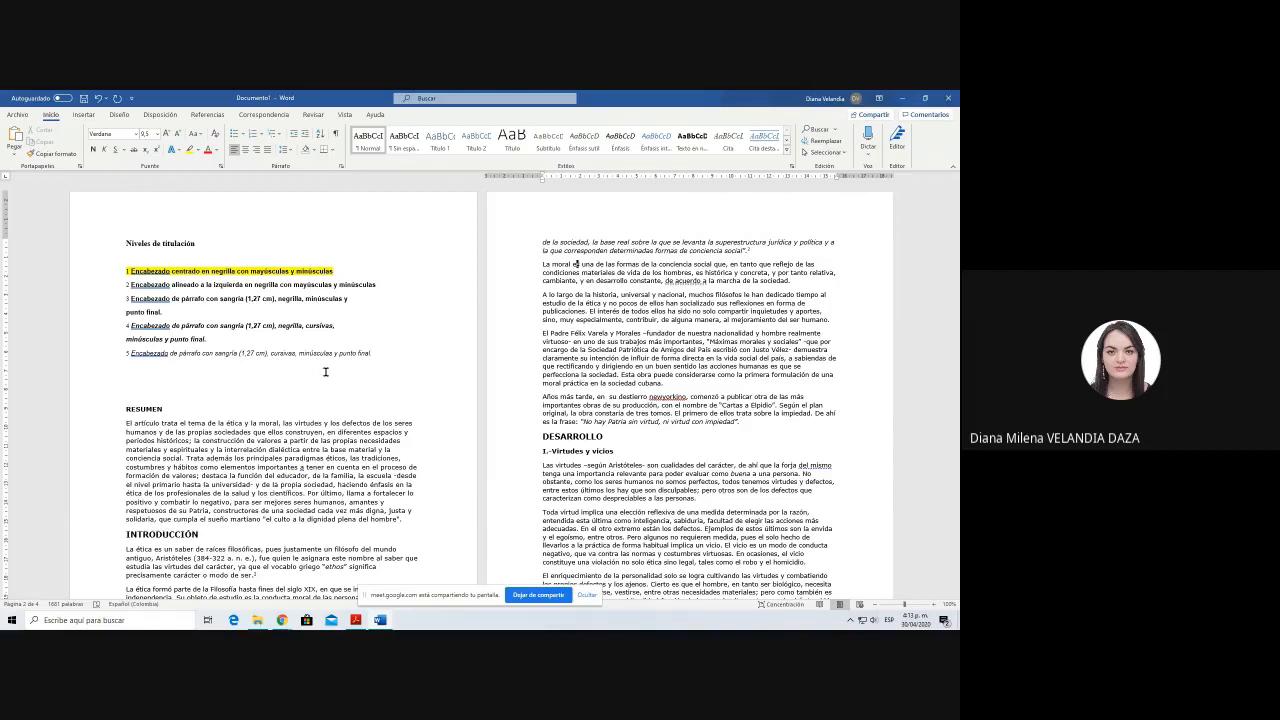
Step: Try to justify the paragraph beginning "La moral es una de las formas" and the end of the quotation above it
{"action": "left_click", "coordinate": [533, 266]}
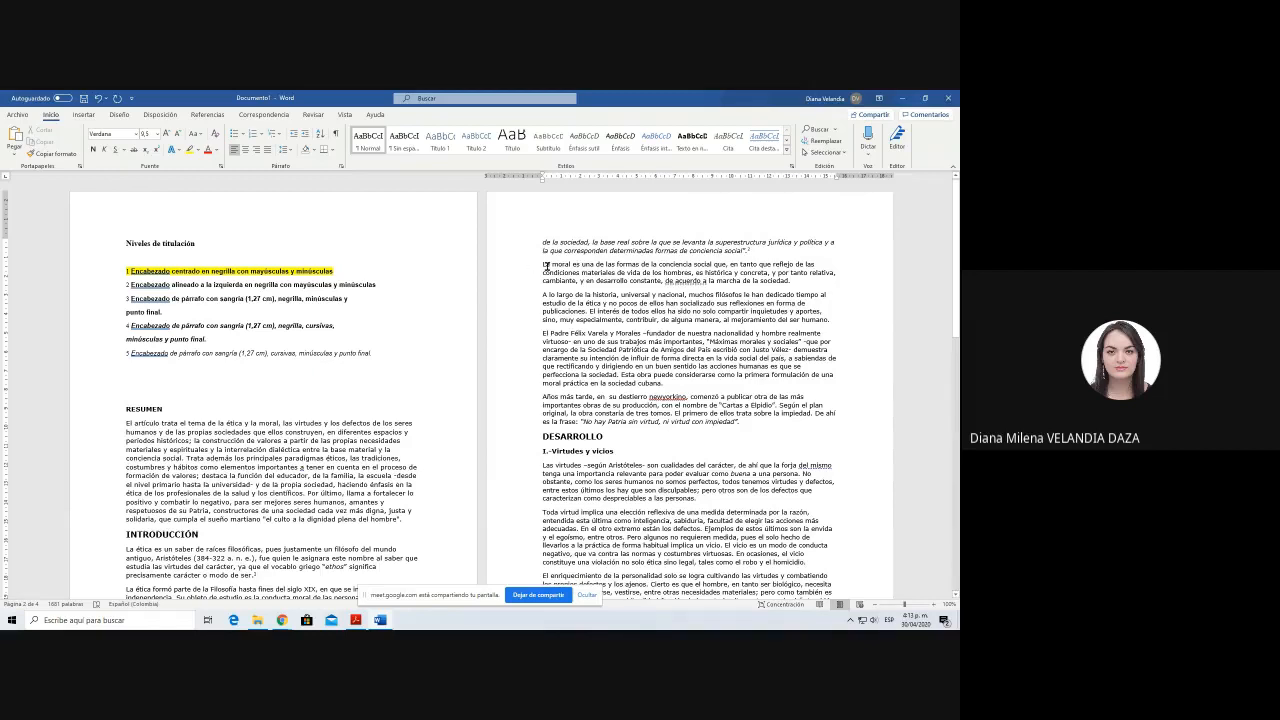
{"action": "key", "text": "End"}
{"action": "left_click_drag", "start_coordinate": [795, 281], "coordinate": [537, 251]}
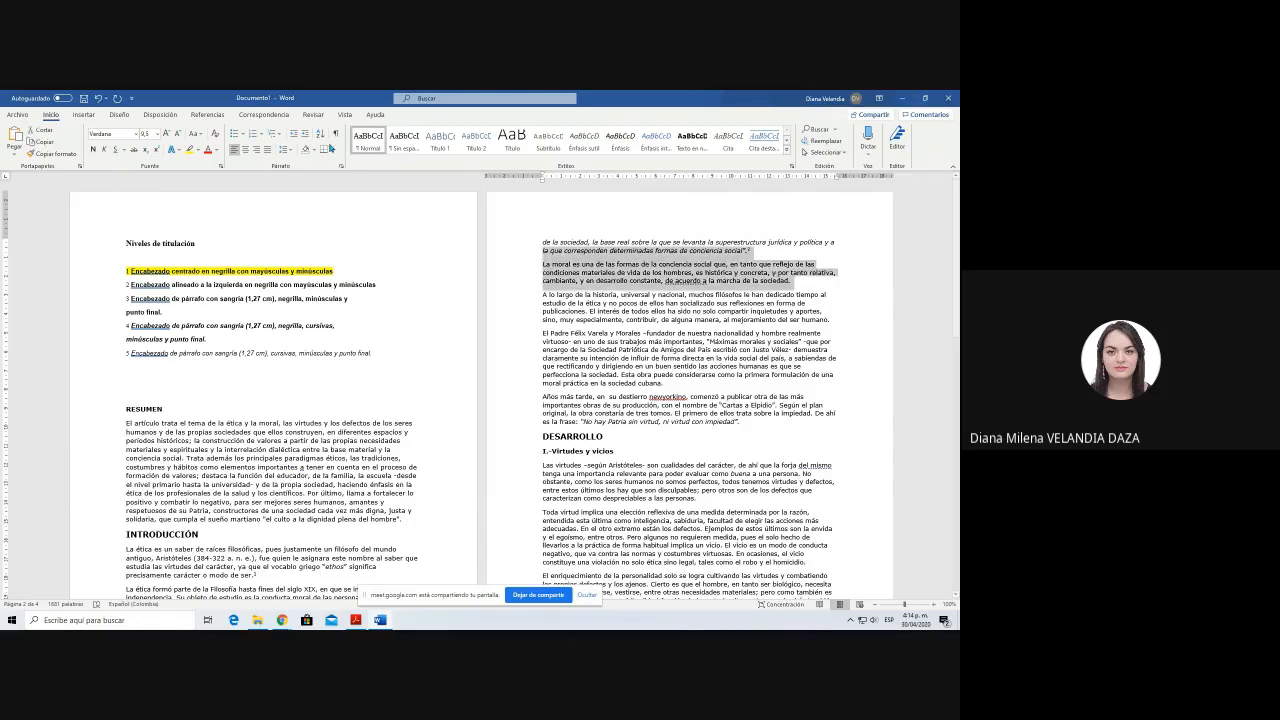
{"action": "left_click", "coordinate": [269, 151]}
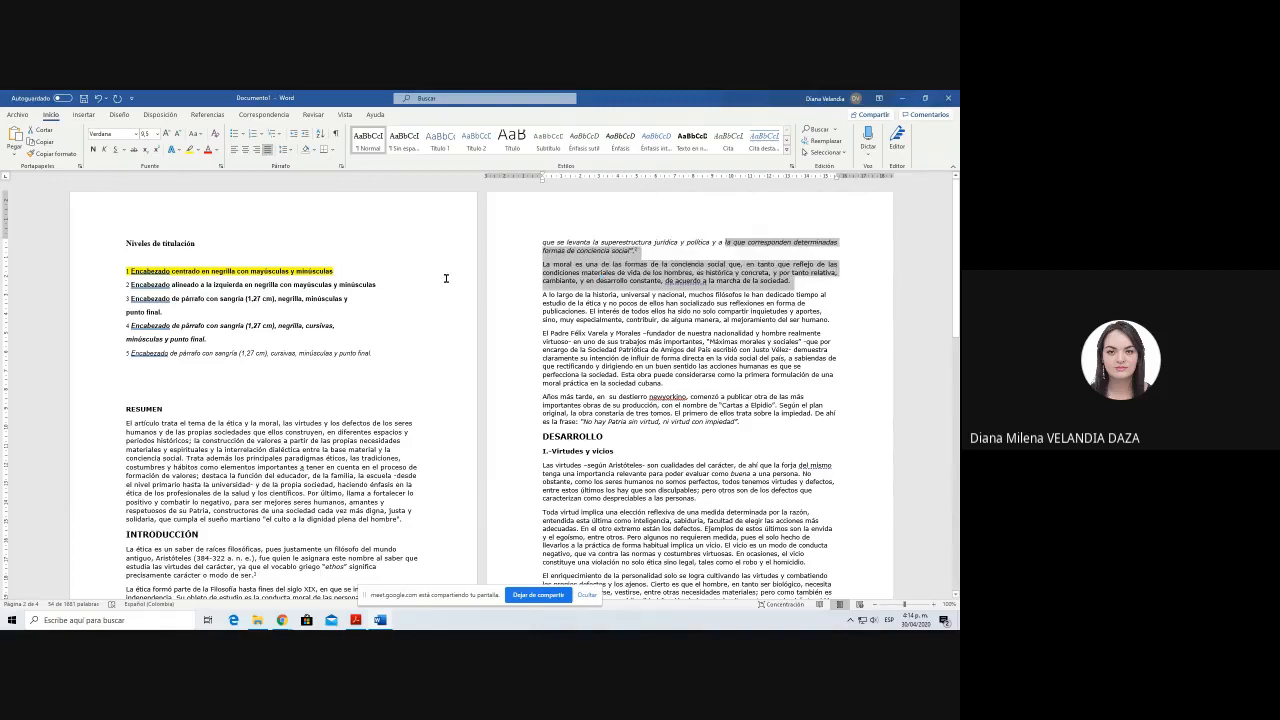
{"action": "left_click", "coordinate": [630, 366]}
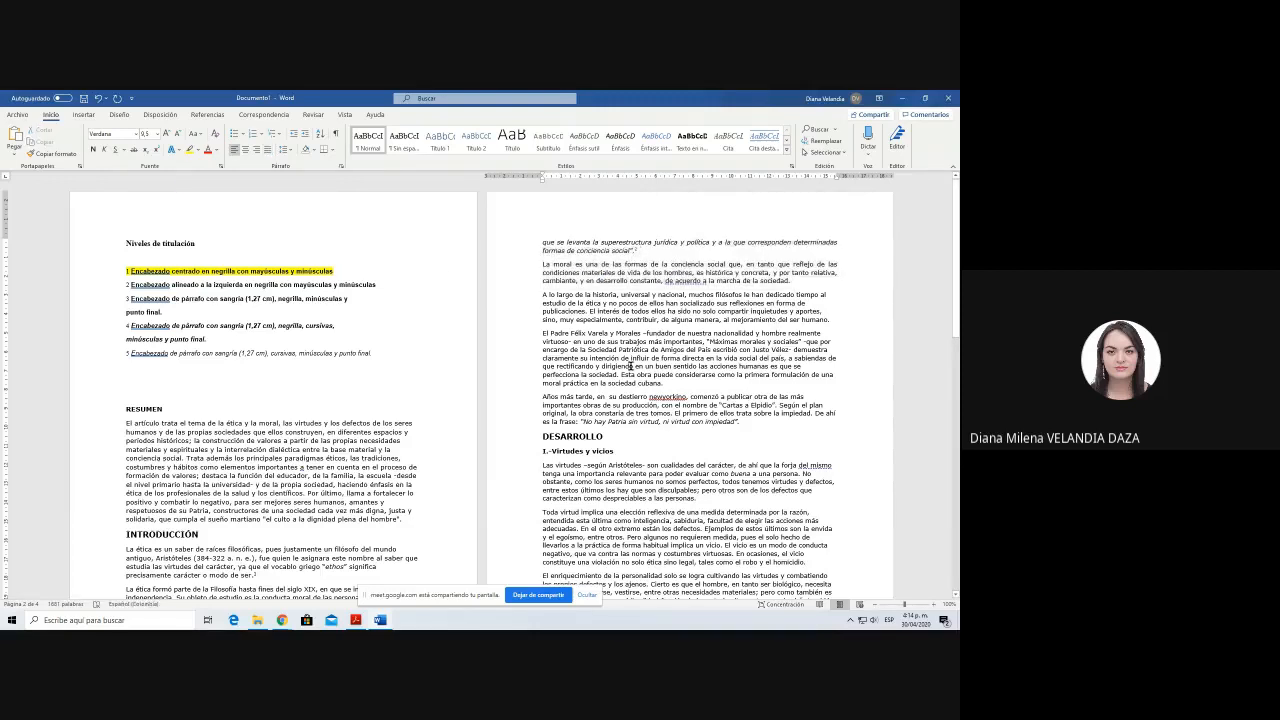
{"action": "key", "text": "ctrl+z"}
Step: Apply the Normal style to the entire document text
{"action": "left_click", "coordinate": [936, 606]}
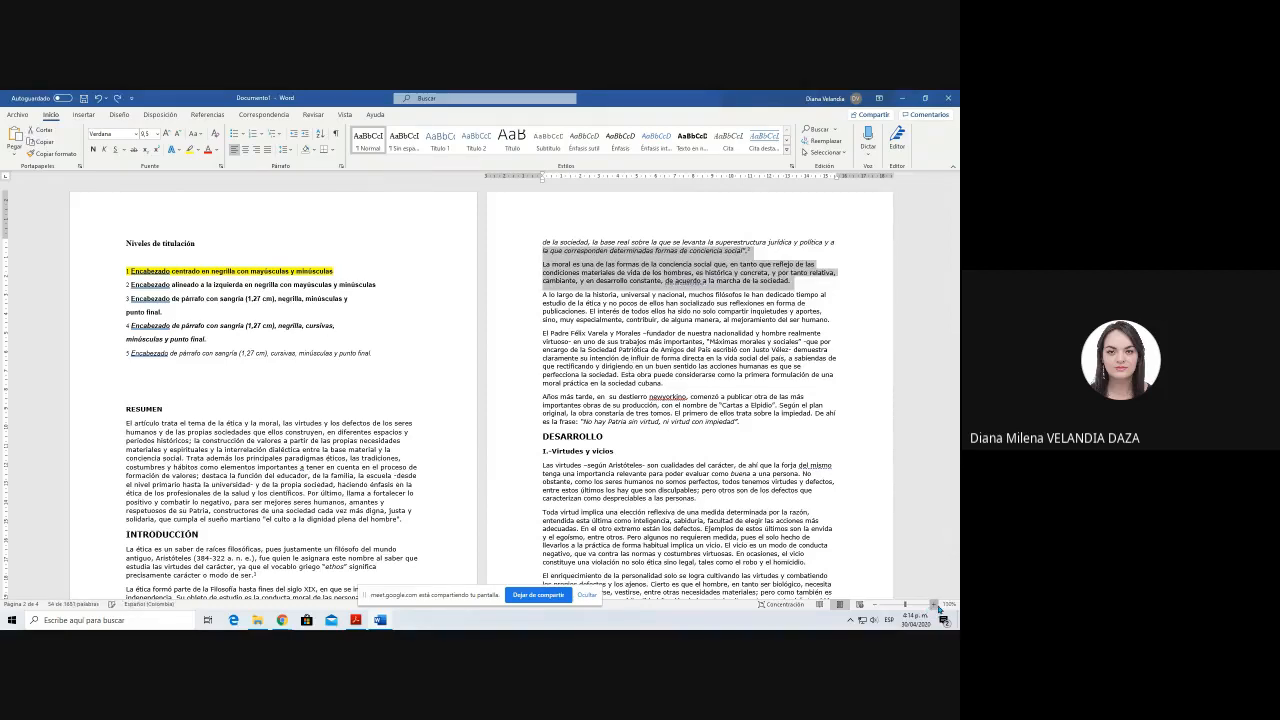
{"action": "left_click", "coordinate": [939, 607]}
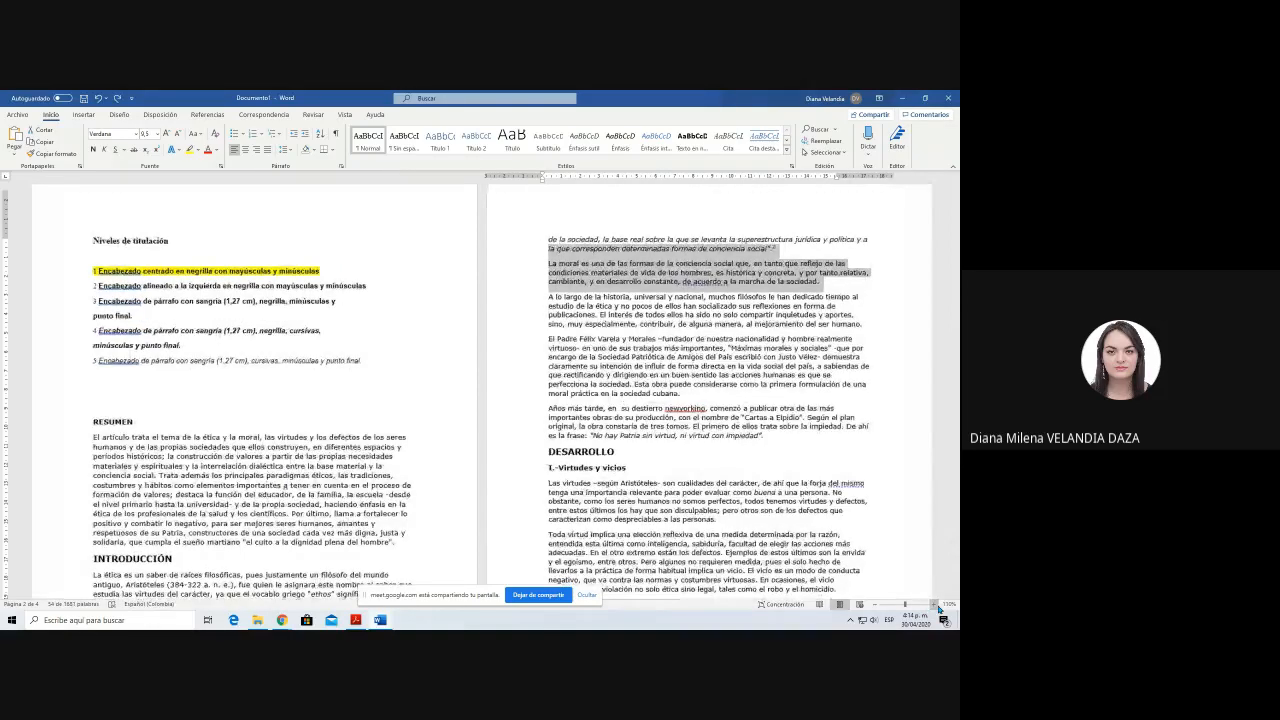
{"action": "left_click", "coordinate": [939, 607]}
{"action": "scroll", "coordinate": [600, 450], "scroll_direction": "up", "scroll_amount": 10}
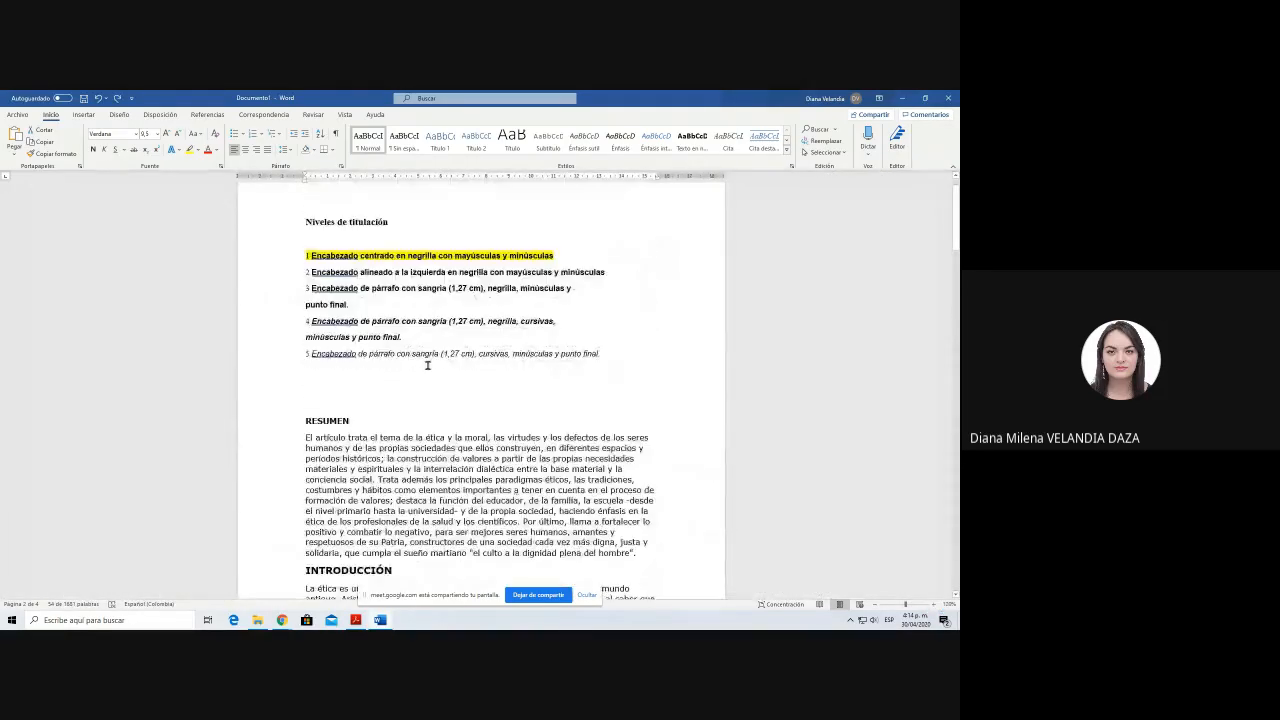
{"action": "scroll", "coordinate": [423, 412], "scroll_direction": "up", "scroll_amount": 1}
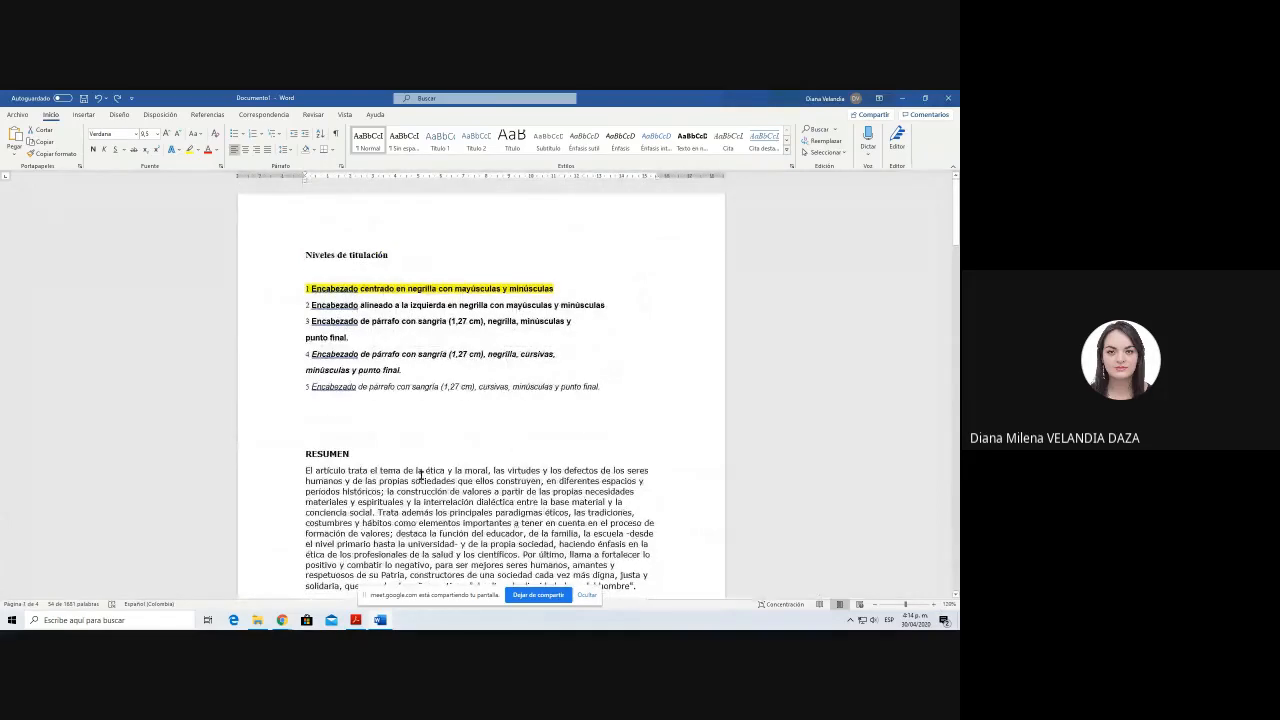
{"action": "scroll", "coordinate": [390, 400], "scroll_direction": "down", "scroll_amount": 2}
{"action": "key", "text": "ctrl+e"}
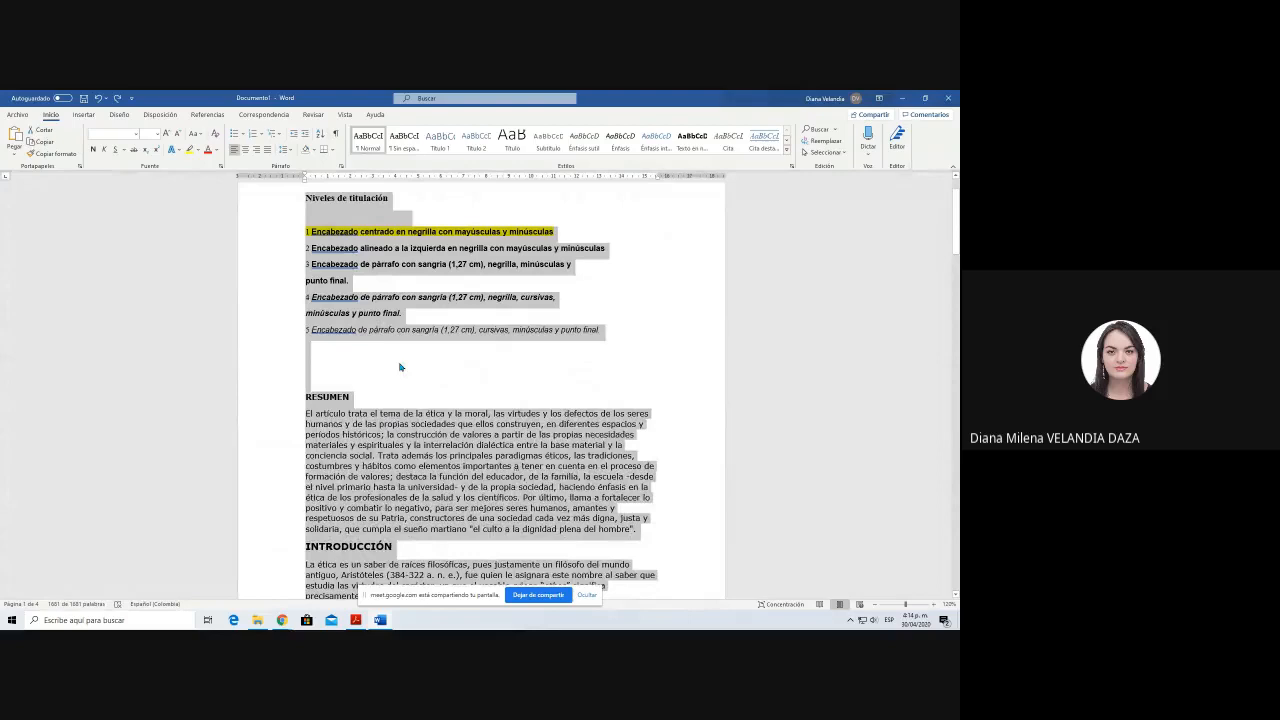
{"action": "left_click", "coordinate": [368, 143]}
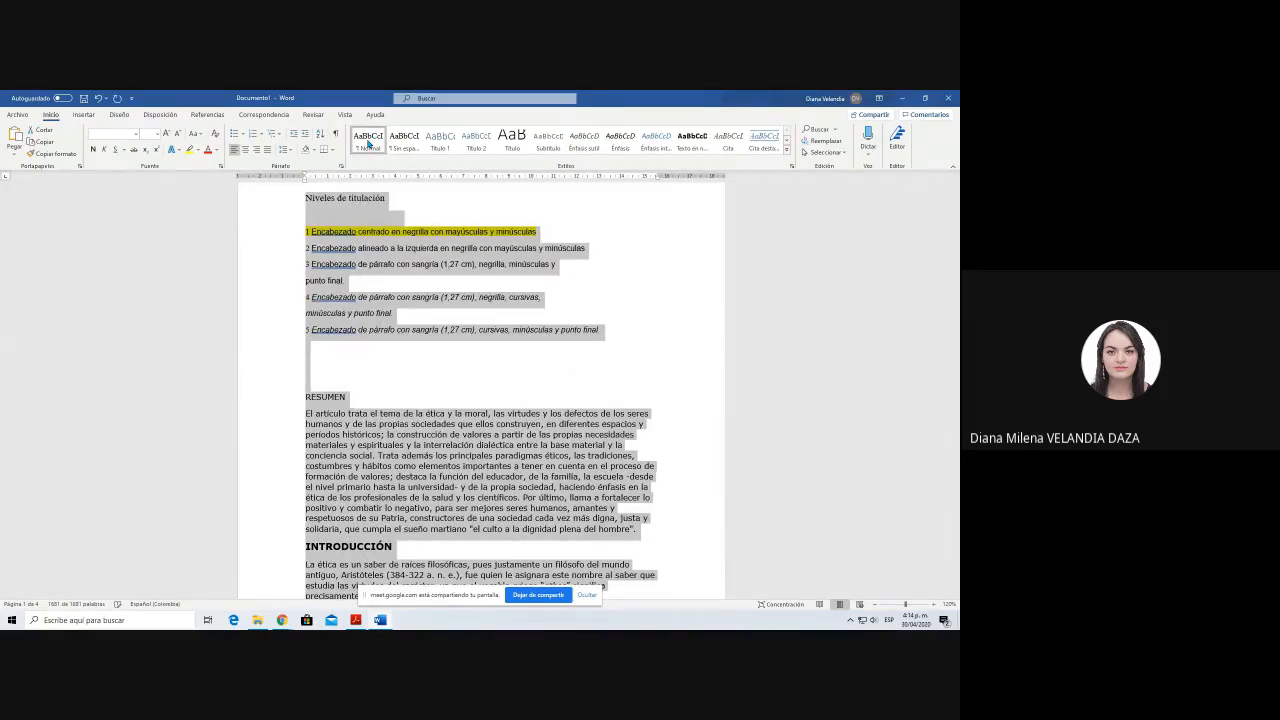
{"action": "left_click", "coordinate": [379, 343]}
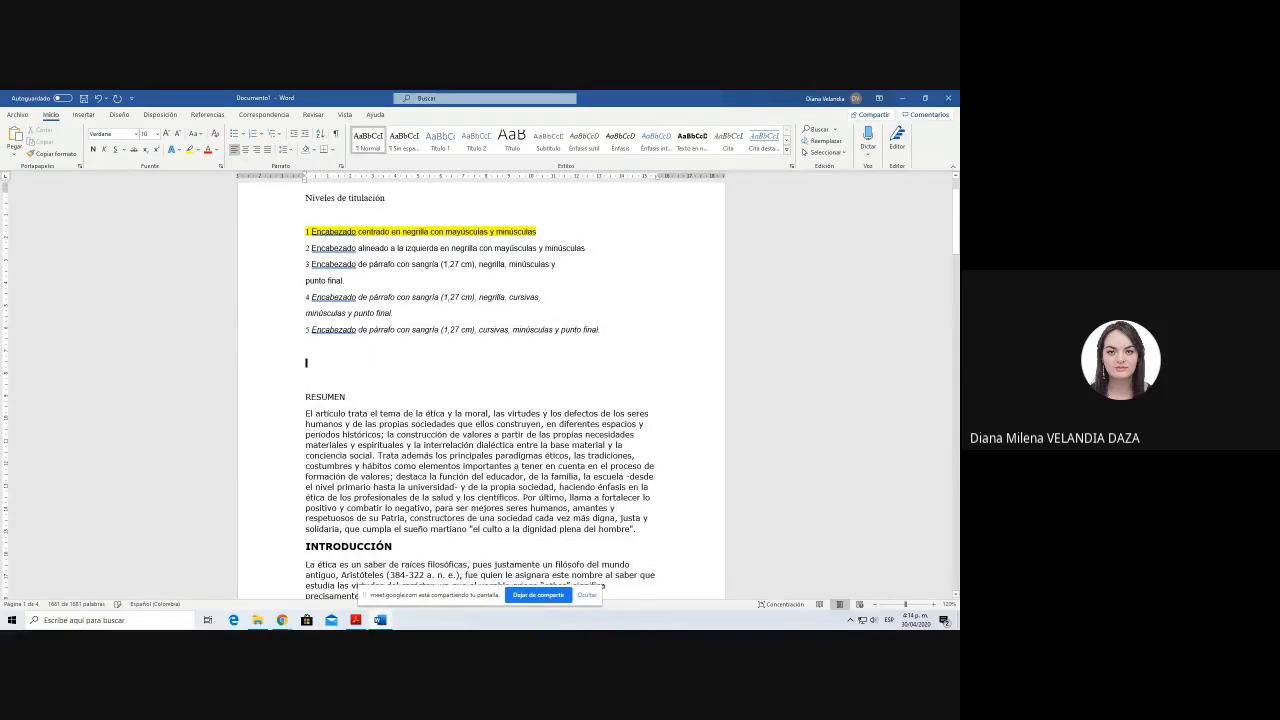
{"action": "key", "text": "ctrl+w"}
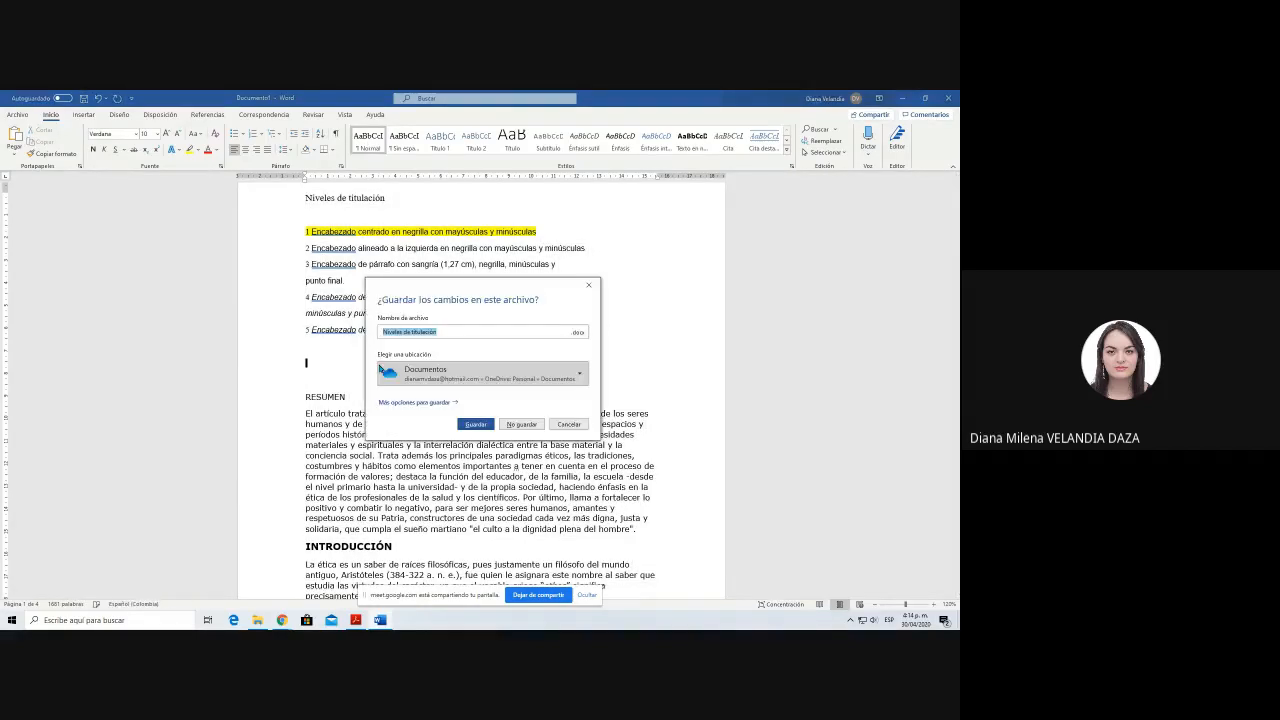
{"action": "left_click", "coordinate": [568, 425]}
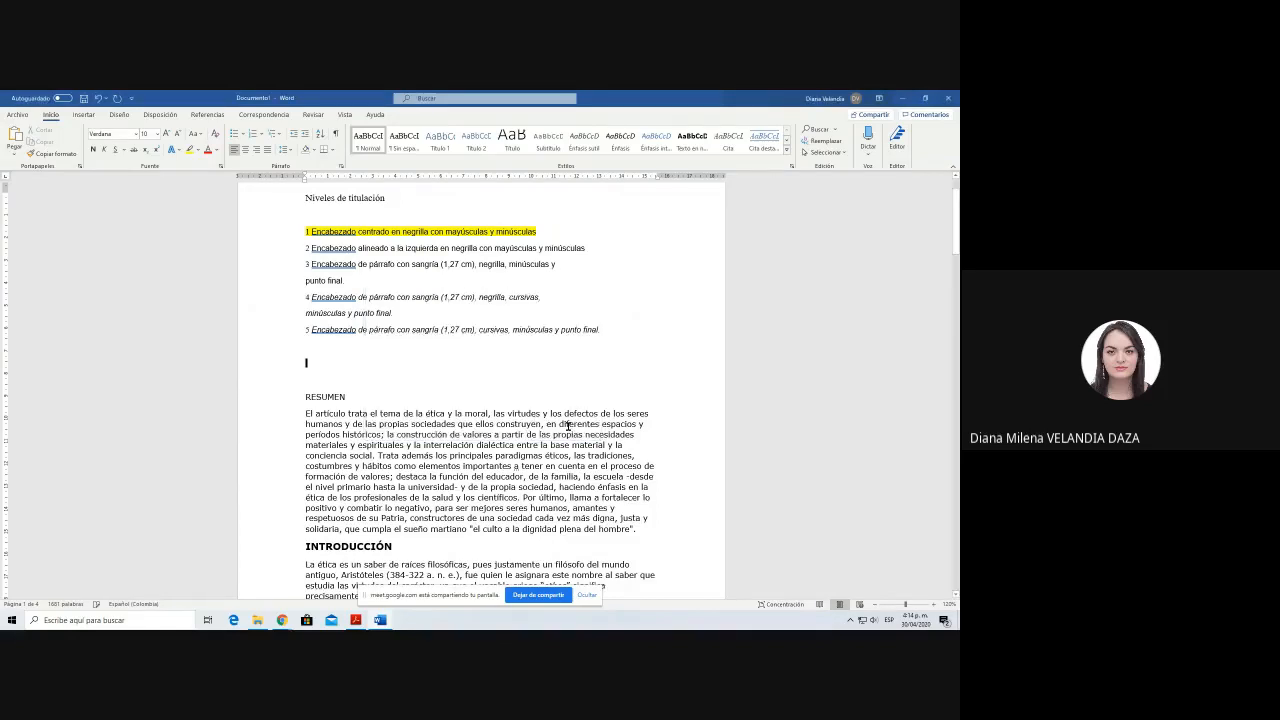
{"action": "key", "text": "ctrl+e"}
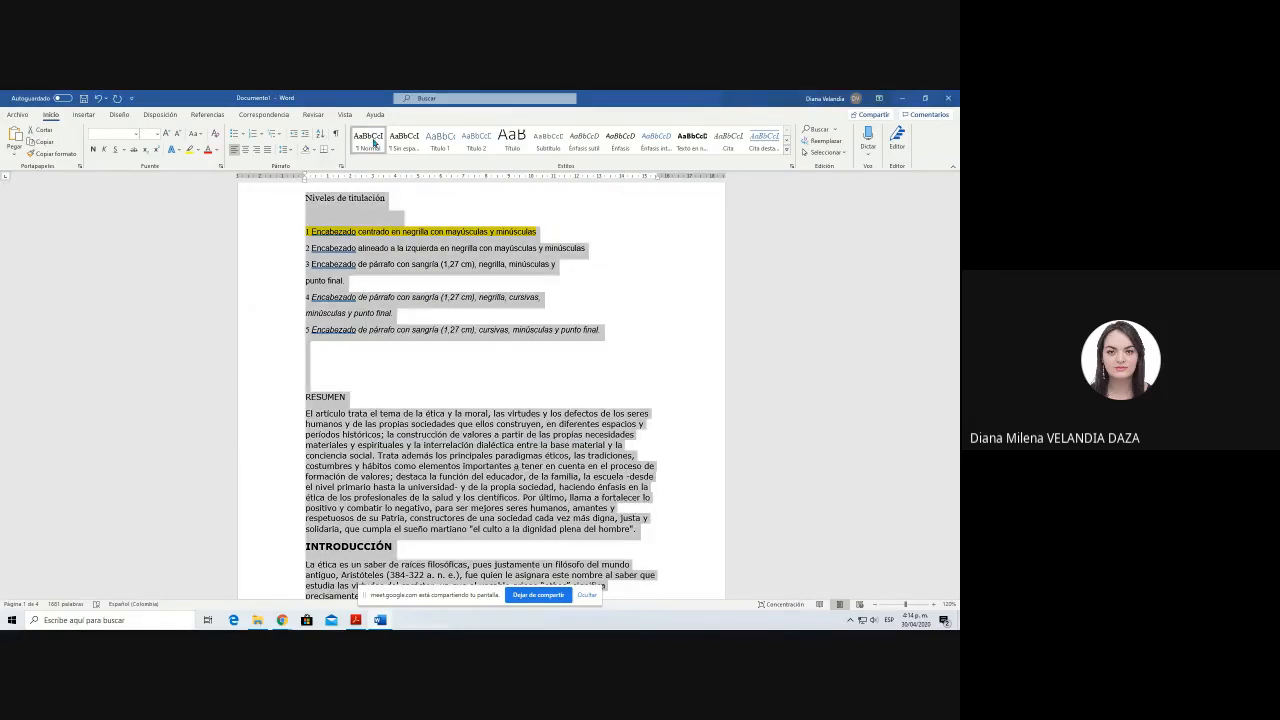
{"action": "left_click", "coordinate": [386, 436]}
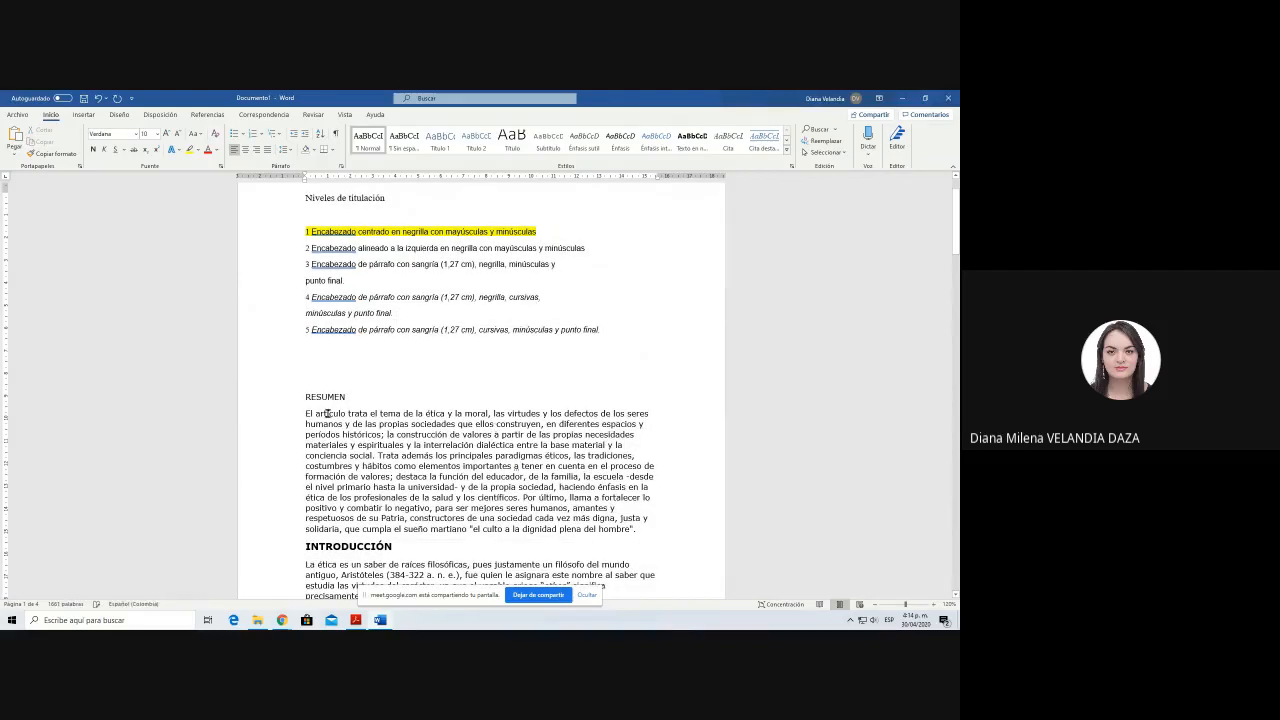
{"action": "left_click", "coordinate": [421, 444]}
{"action": "key", "text": "ctrl+a"}
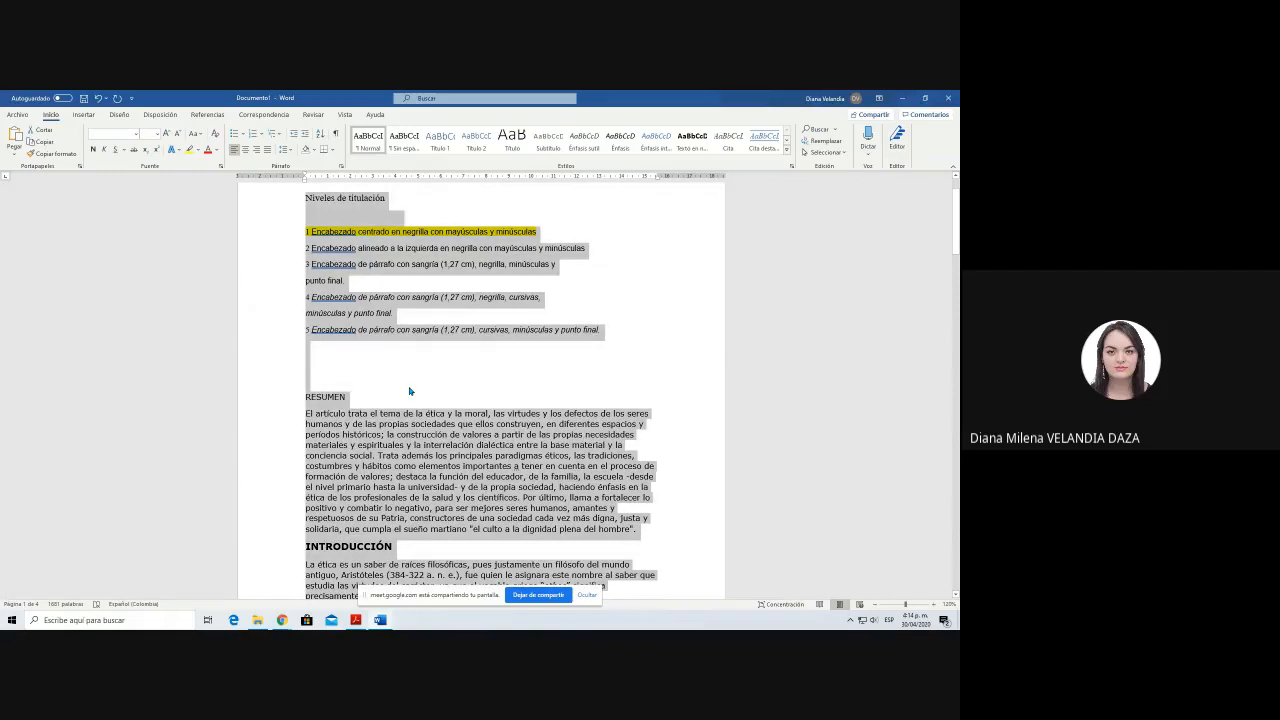
{"action": "left_click", "coordinate": [409, 391]}
{"action": "scroll", "coordinate": [441, 384], "scroll_direction": "down", "scroll_amount": 1}
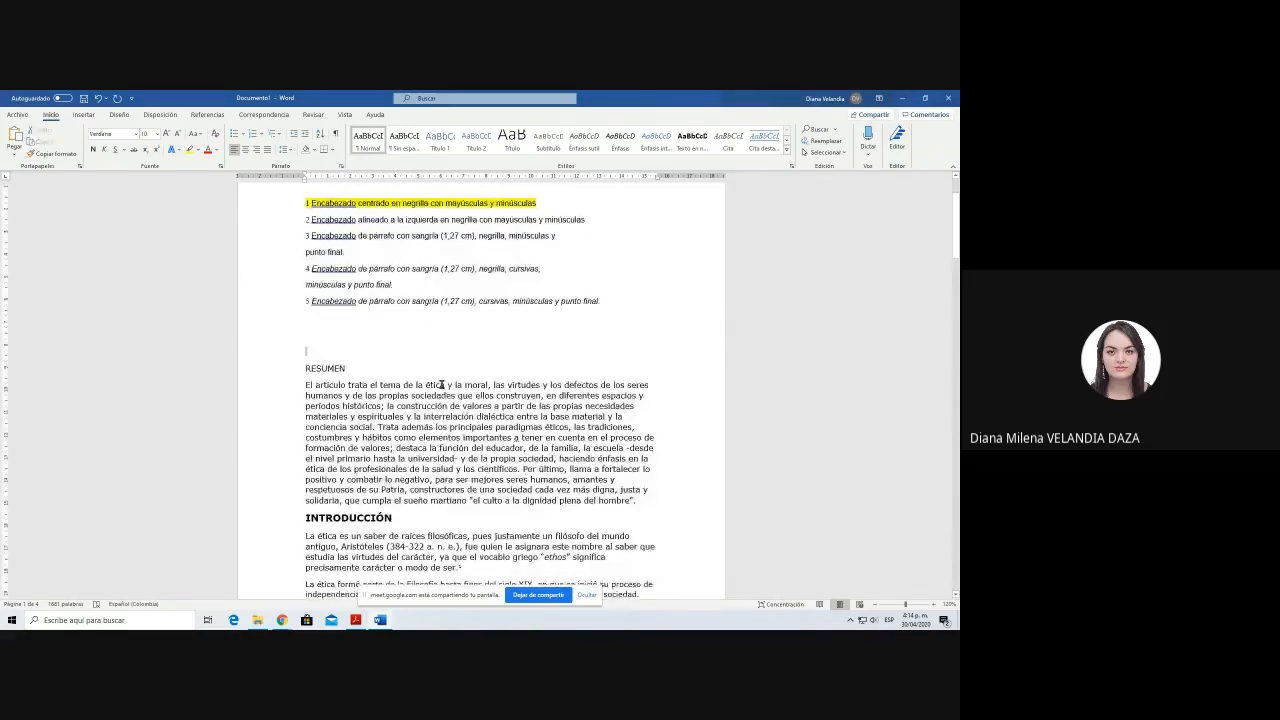
{"action": "scroll", "coordinate": [441, 384], "scroll_direction": "up", "scroll_amount": 2}
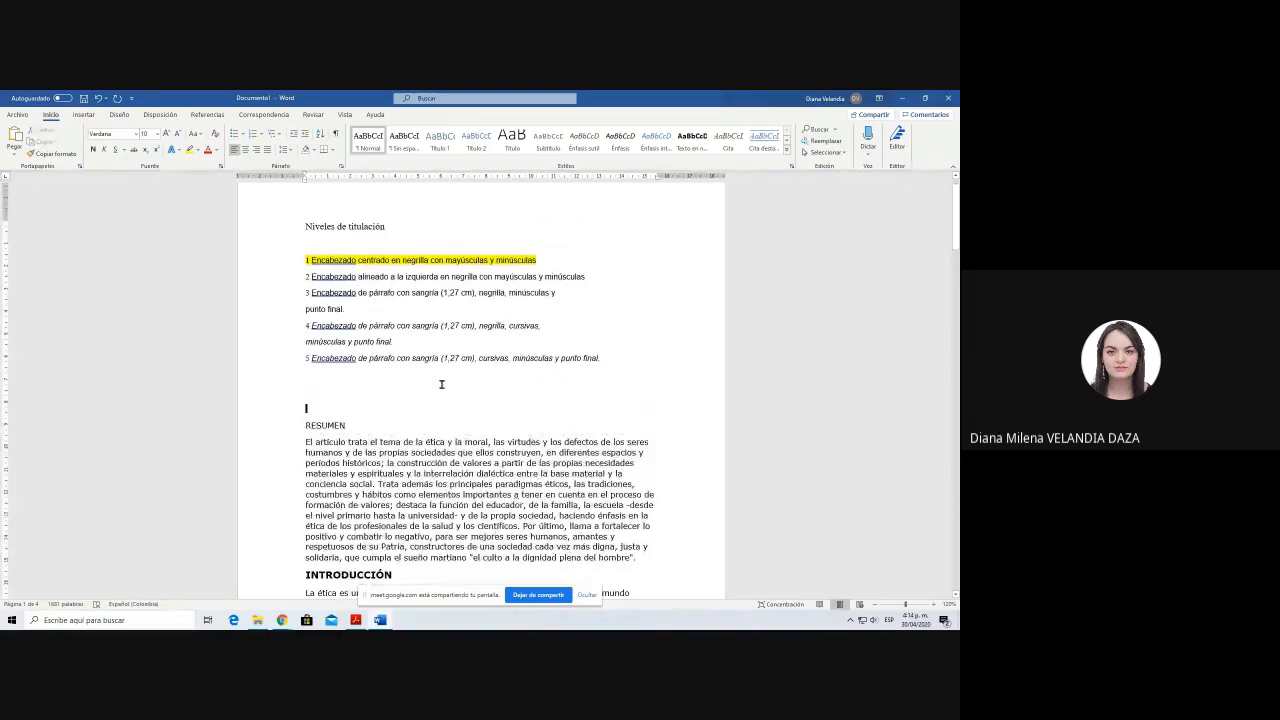
Step: Try the Título 1 style on the RESUMEN heading
{"action": "left_click_drag", "start_coordinate": [348, 425], "coordinate": [303, 428]}
{"action": "left_click", "coordinate": [383, 500]}
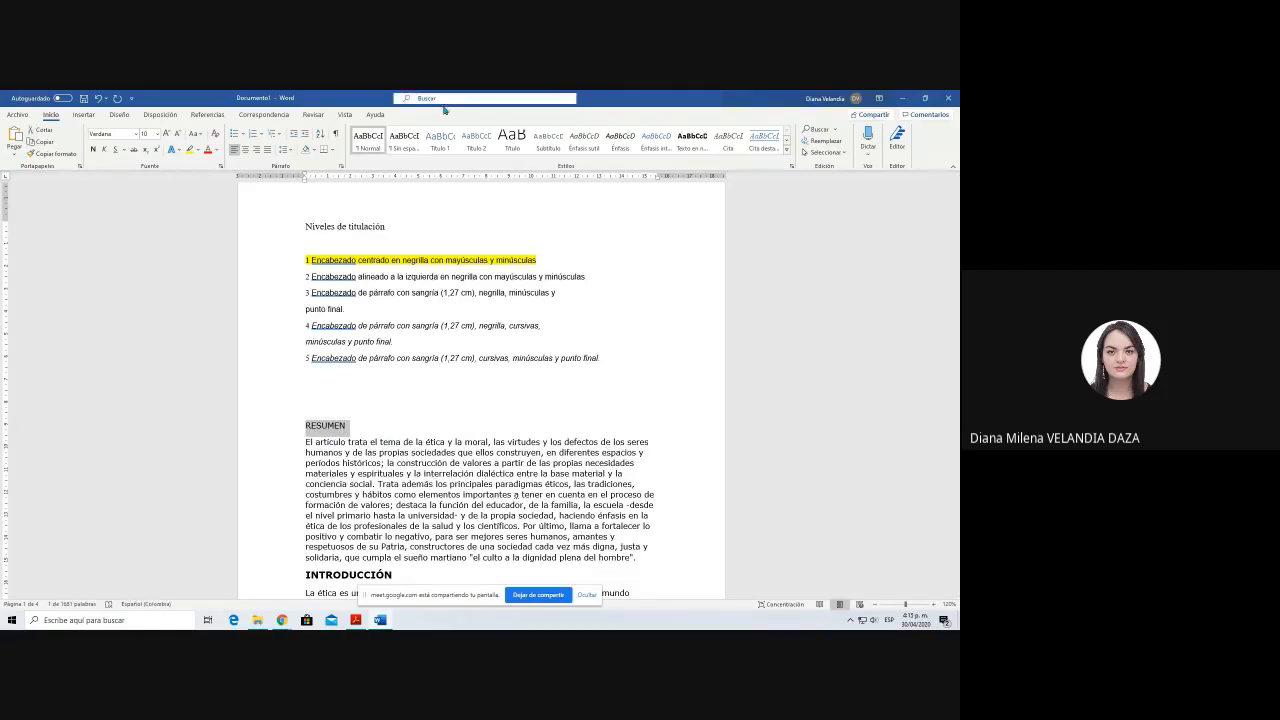
{"action": "left_click", "coordinate": [443, 141]}
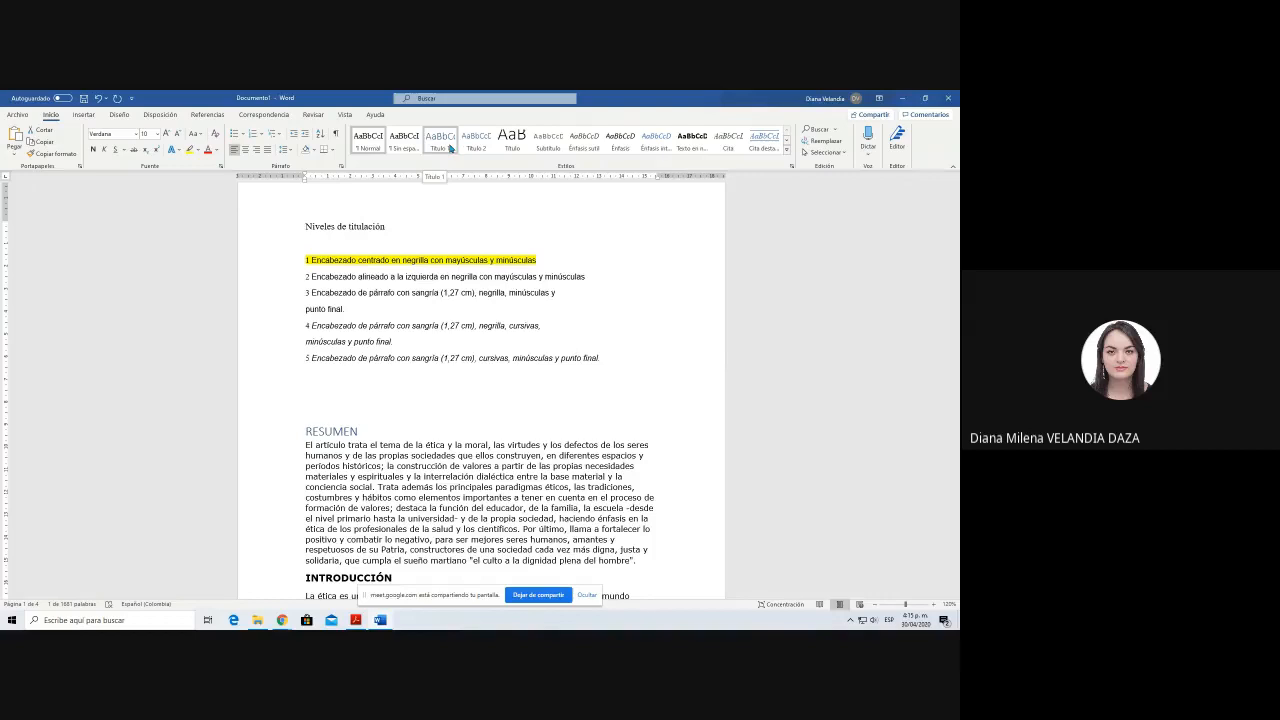
{"action": "key", "text": "ctrl+z"}
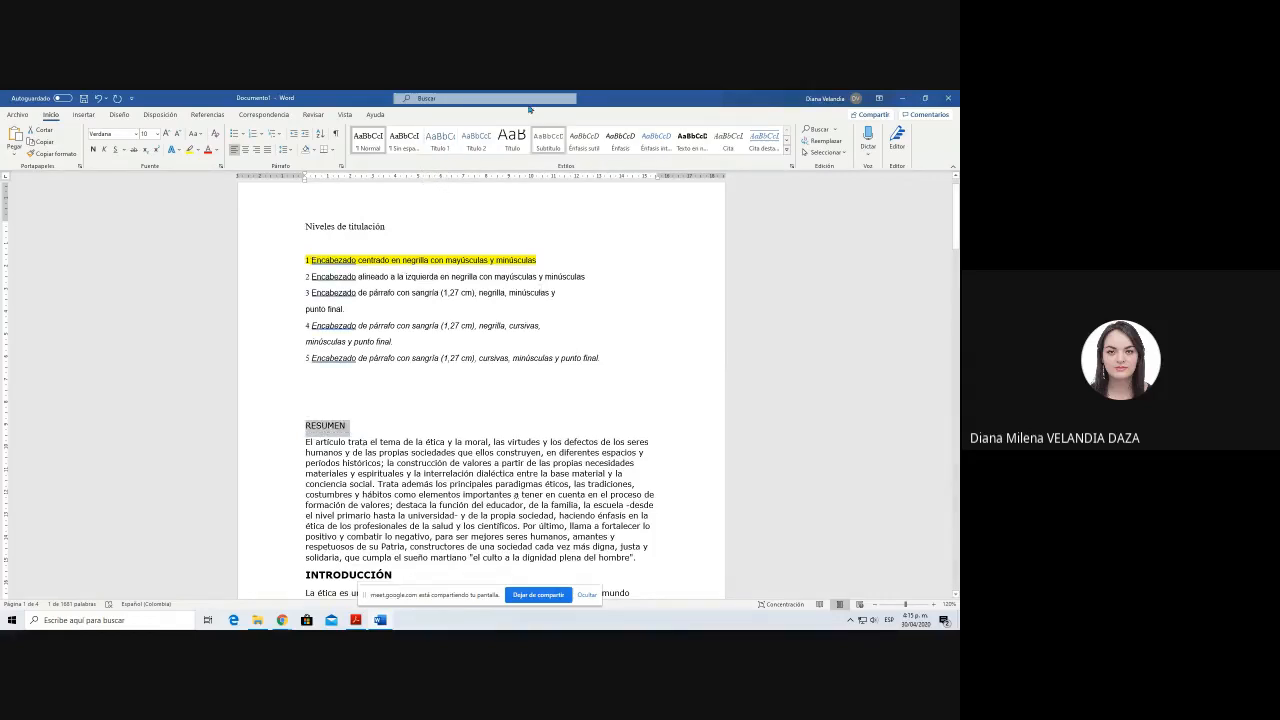
Step: Open the Título 1 style for modification and set its font to Times New Roman at 12 pt
{"action": "right_click", "coordinate": [441, 143]}
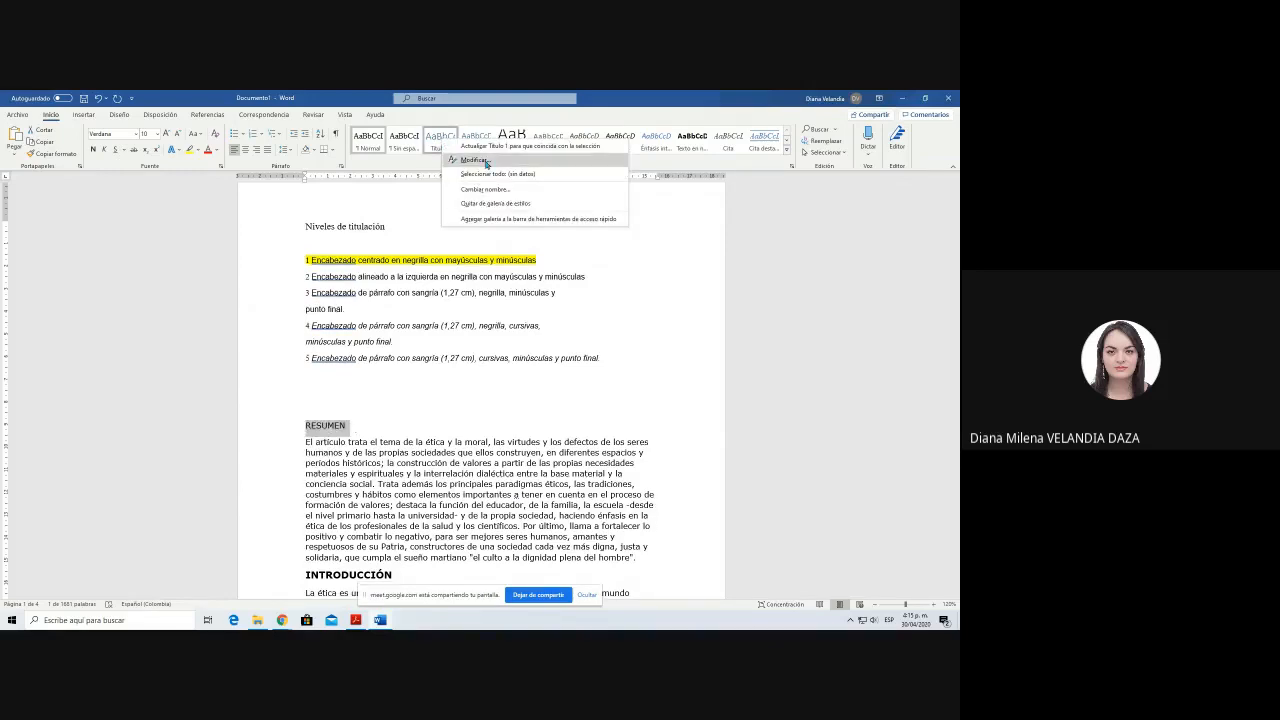
{"action": "left_click", "coordinate": [475, 160]}
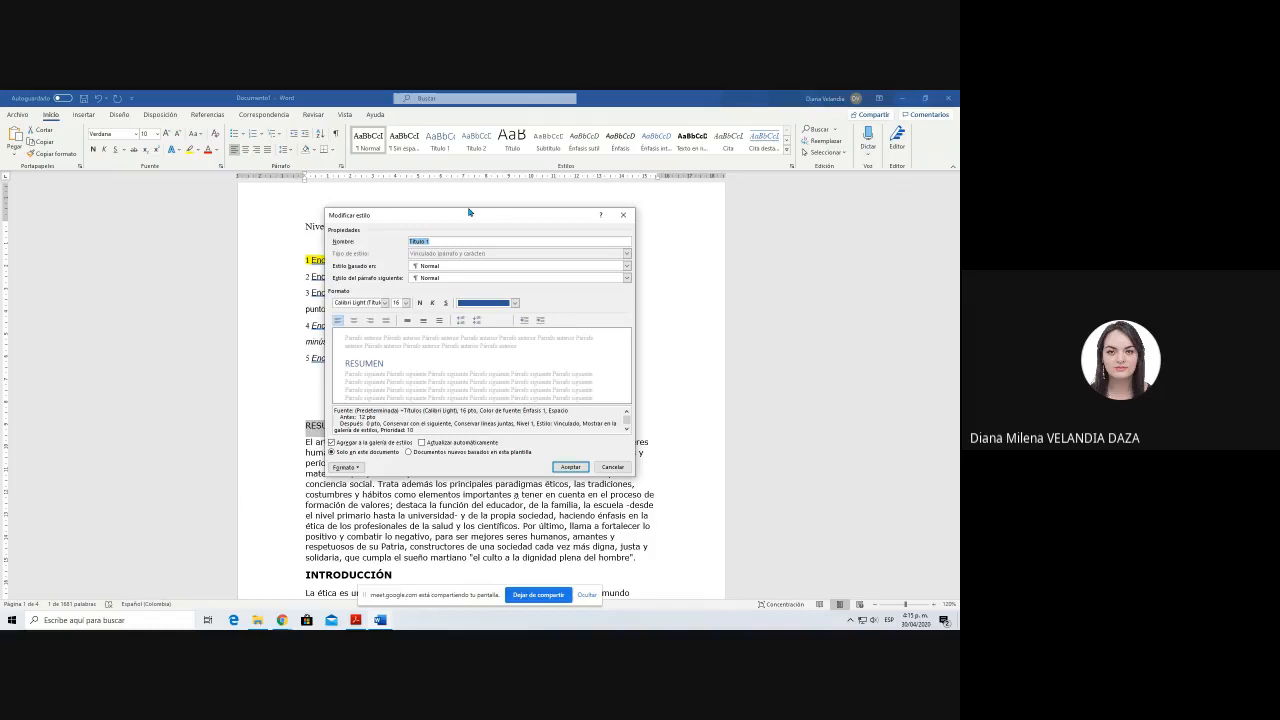
{"action": "left_click_drag", "start_coordinate": [469, 212], "coordinate": [736, 207]}
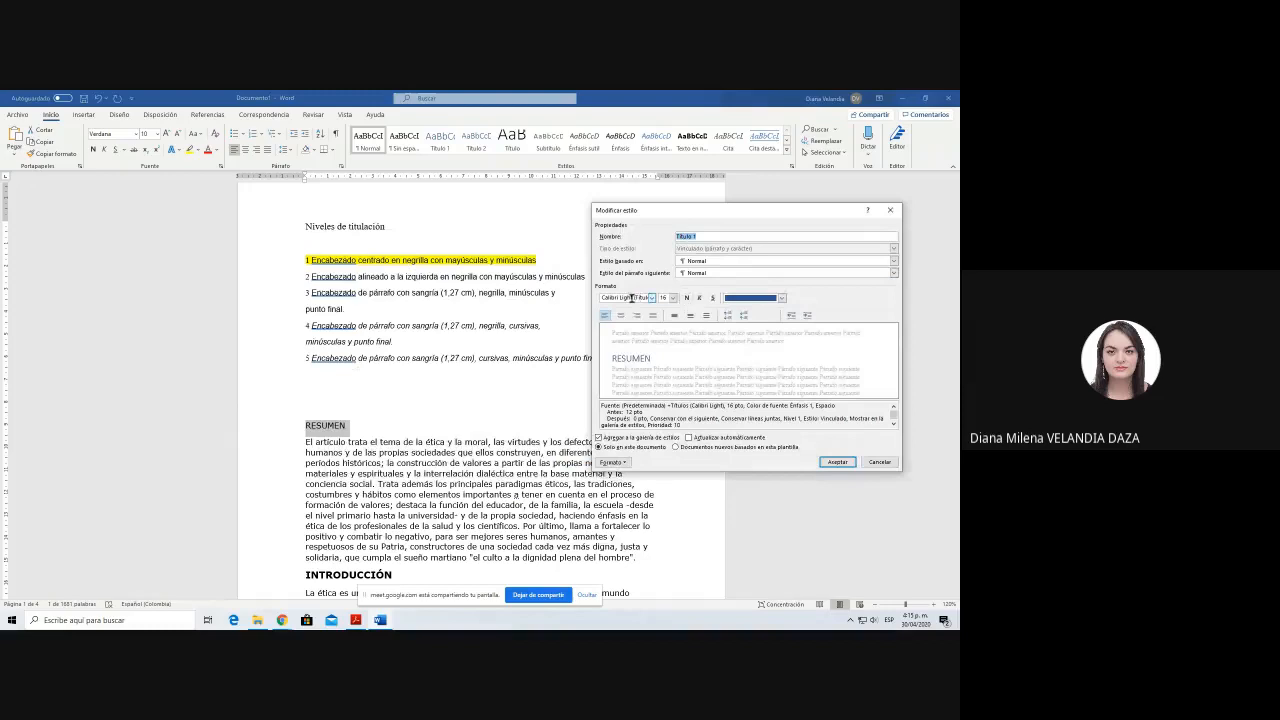
{"action": "key", "text": "Tab"}
{"action": "key", "text": "Tab"}
{"action": "key", "text": "Tab"}
{"action": "type", "text": "Times New Roman"}
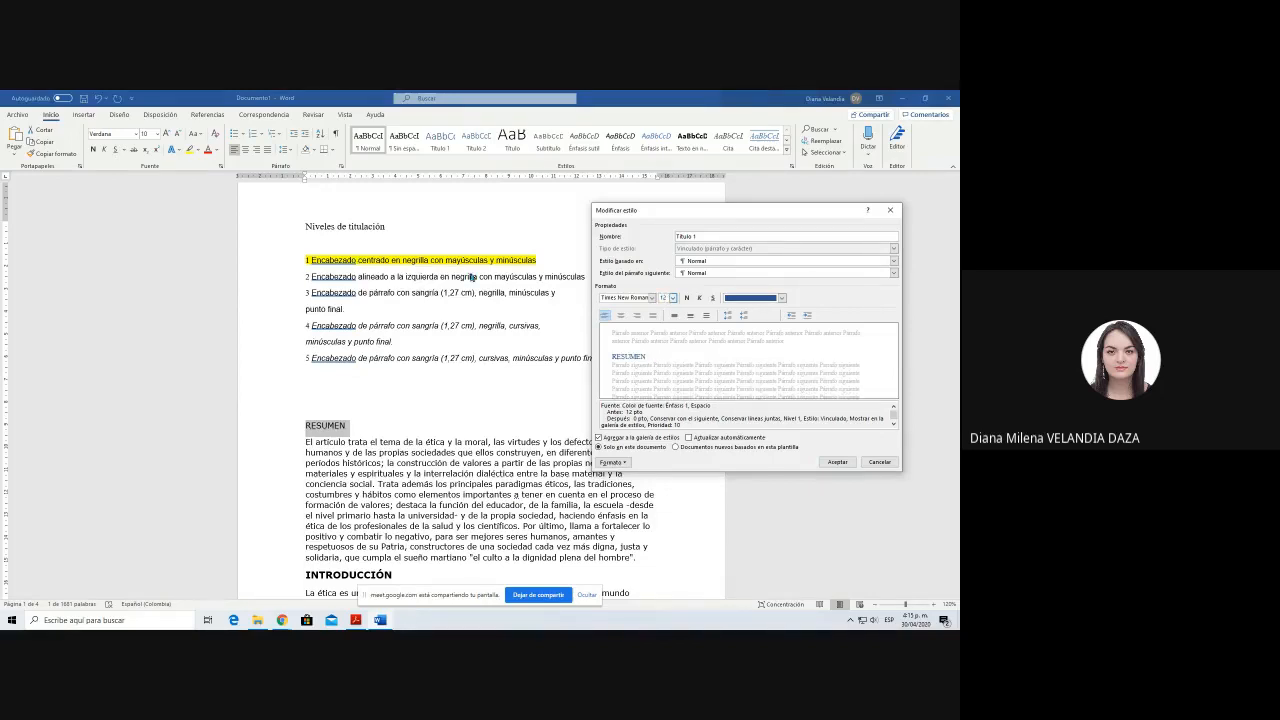
Step: Make the Título 1 style centered and bold with automatic font colour, and apply it to the RESUMEN heading
{"action": "left_click", "coordinate": [621, 316]}
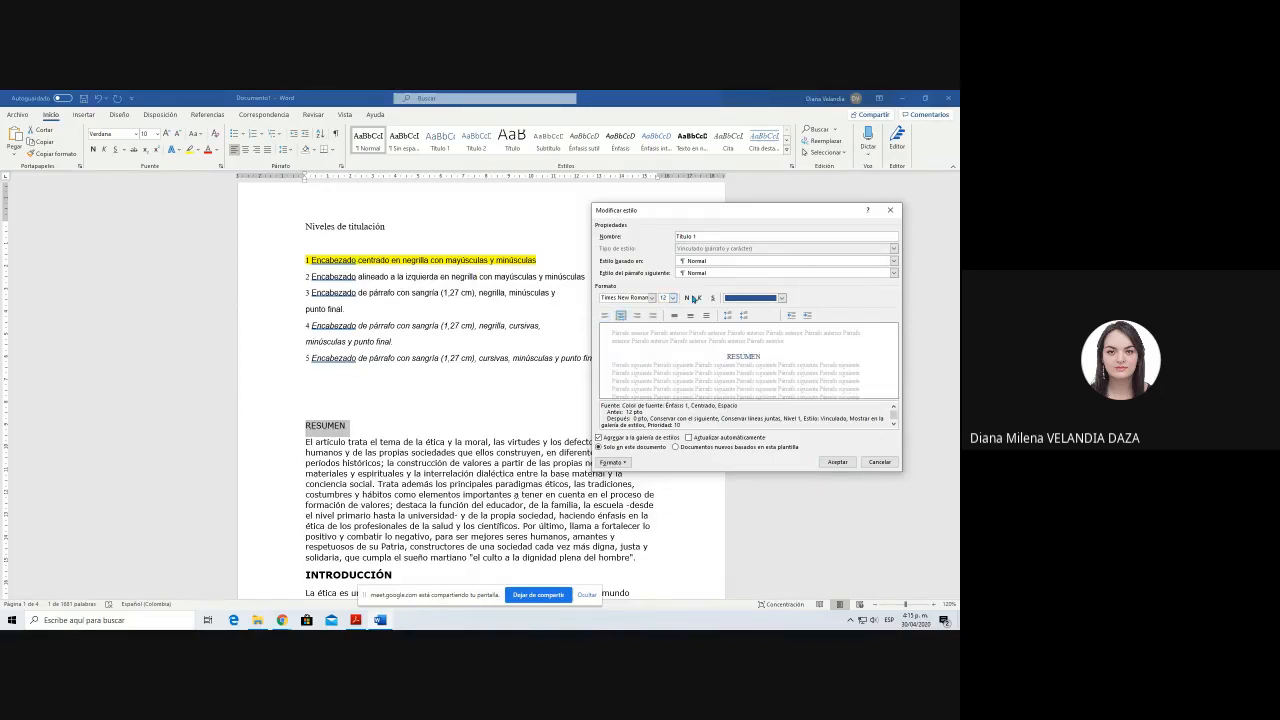
{"action": "left_click", "coordinate": [687, 299]}
{"action": "left_click", "coordinate": [781, 298]}
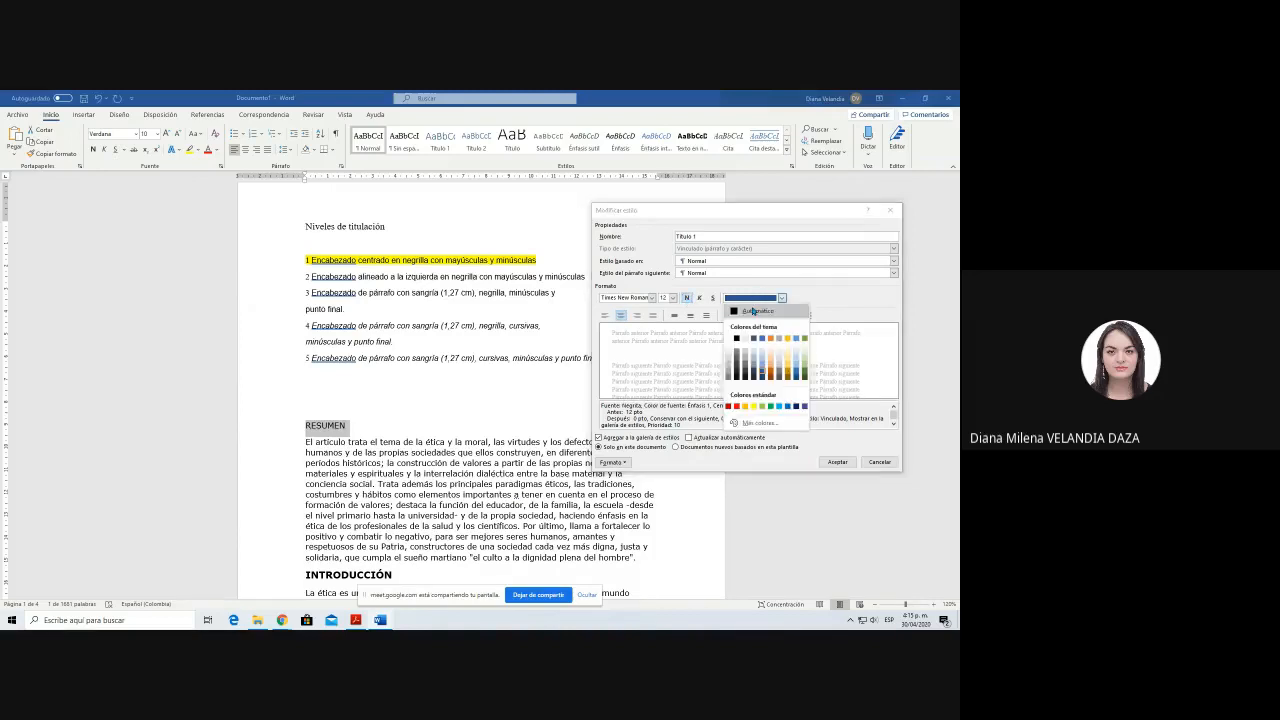
{"action": "left_click", "coordinate": [755, 309]}
{"action": "left_click", "coordinate": [837, 461]}
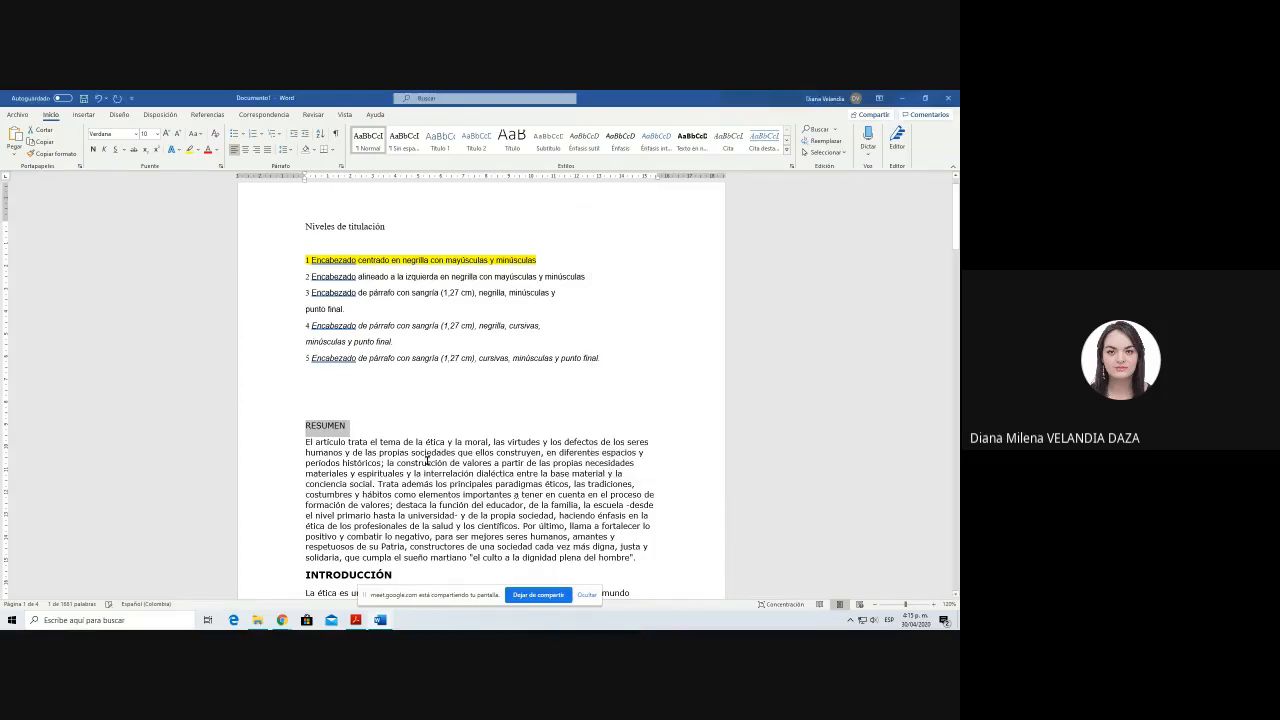
{"action": "left_click", "coordinate": [361, 429]}
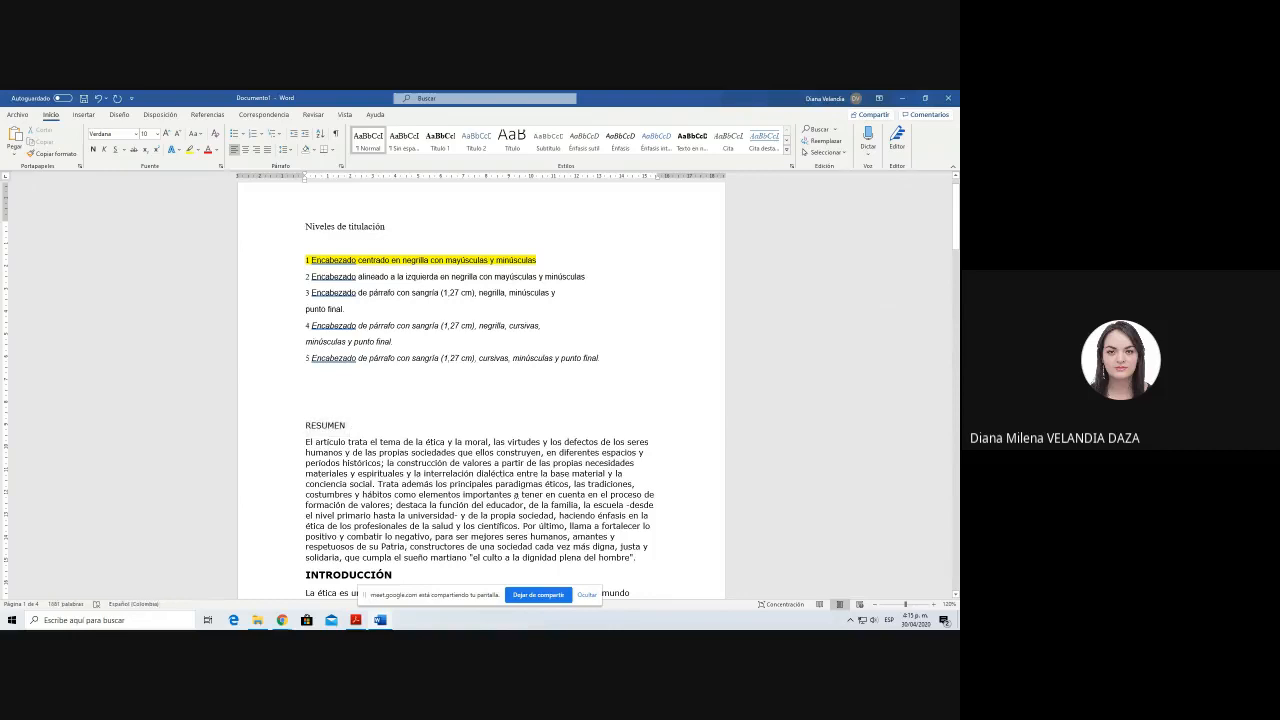
{"action": "left_click", "coordinate": [440, 140]}
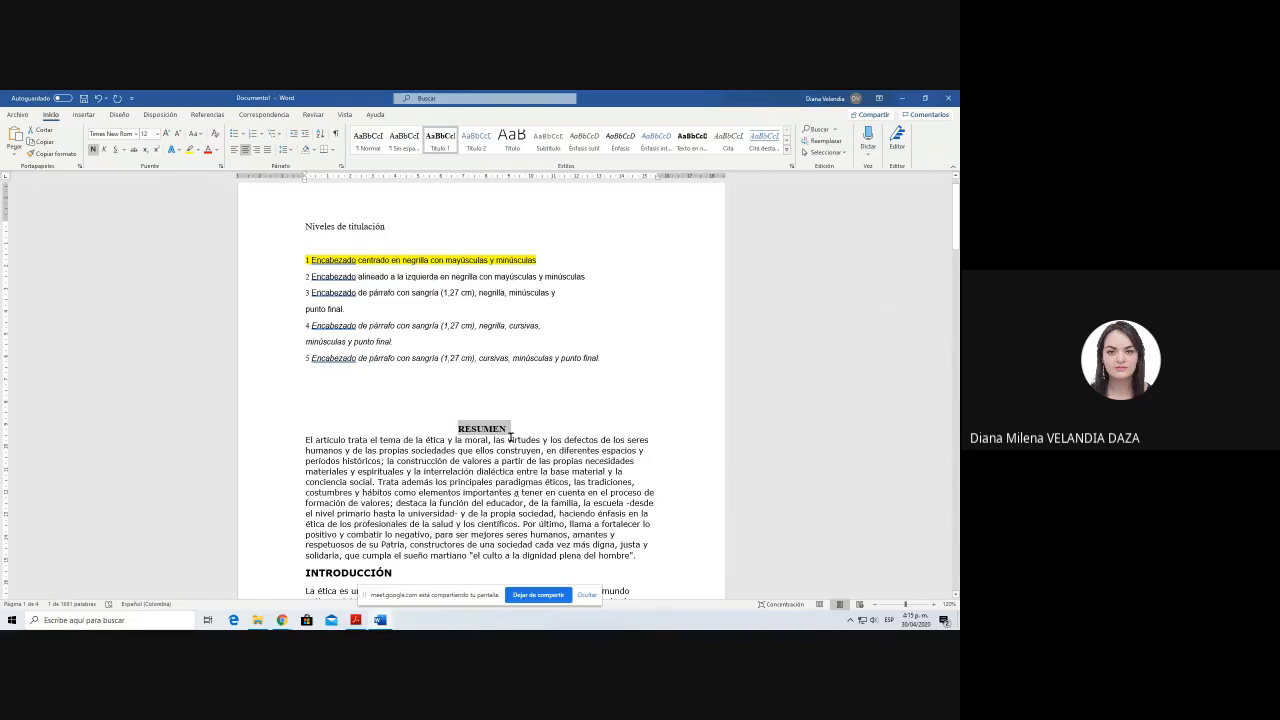
Step: Set the entire document text to Times New Roman at 12 pt
{"action": "key", "text": "ctrl+a"}
{"action": "type", "text": "Times New Roman"}
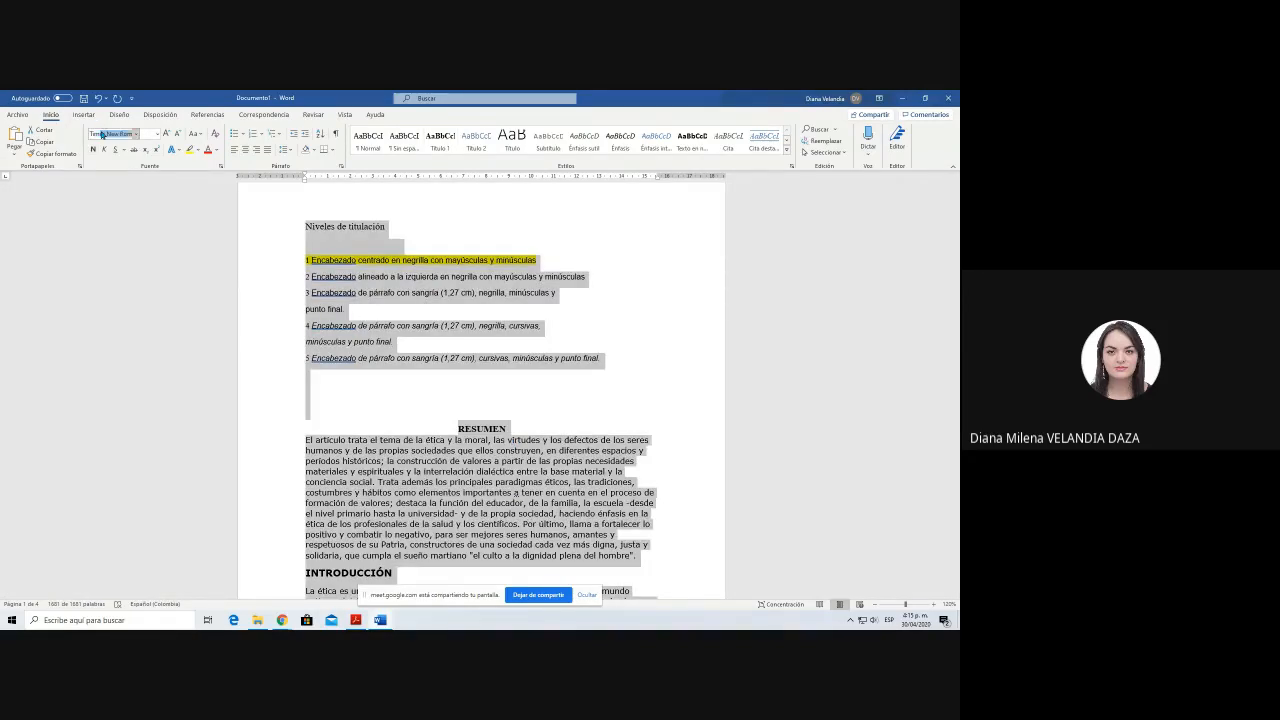
{"action": "key", "text": "Return"}
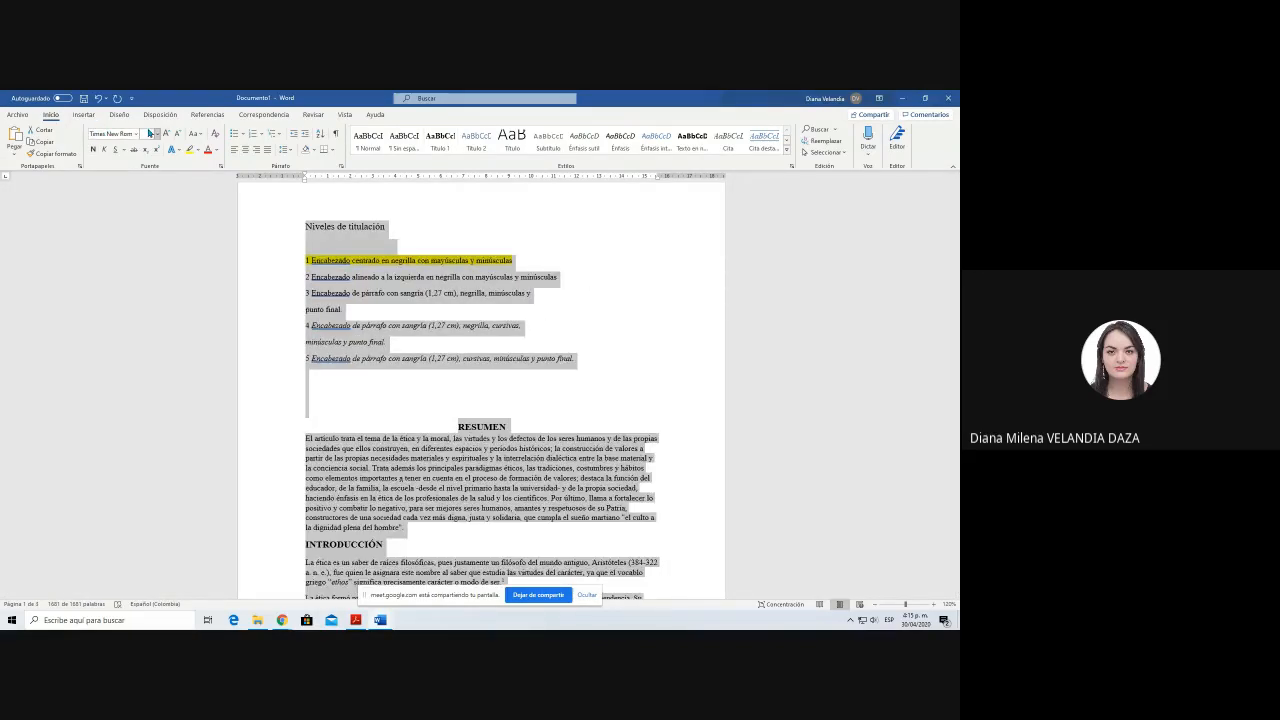
{"action": "left_click", "coordinate": [148, 134]}
{"action": "type", "text": "12"}
{"action": "key", "text": "Return"}
{"action": "left_click", "coordinate": [446, 289]}
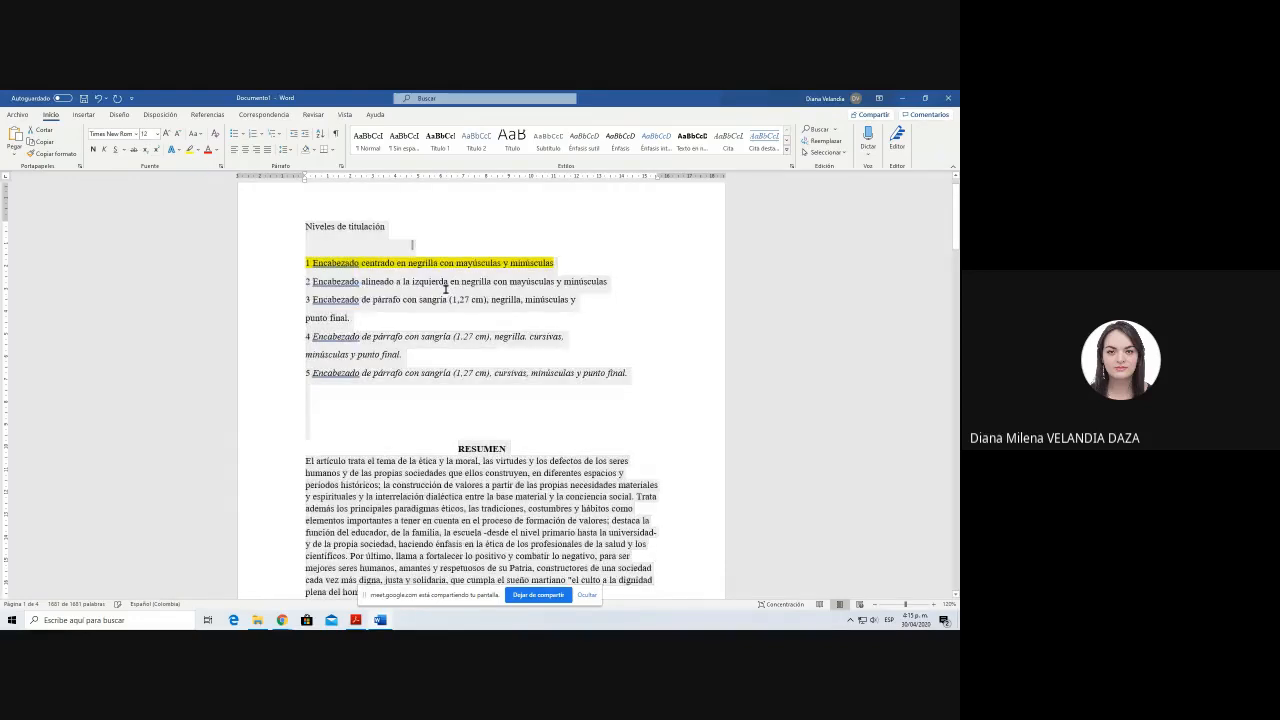
Step: Number the RESUMEN heading with "1." at its start
{"action": "left_click", "coordinate": [510, 448]}
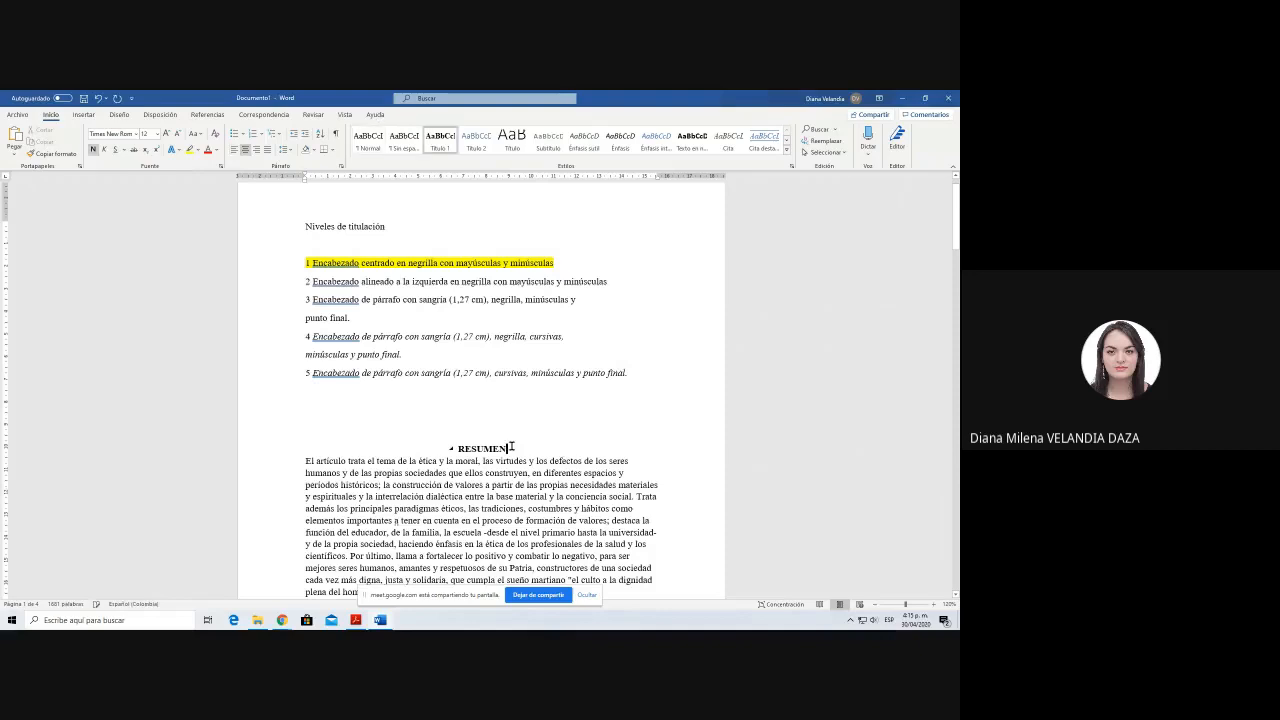
{"action": "scroll", "coordinate": [511, 446], "scroll_direction": "down", "scroll_amount": 1}
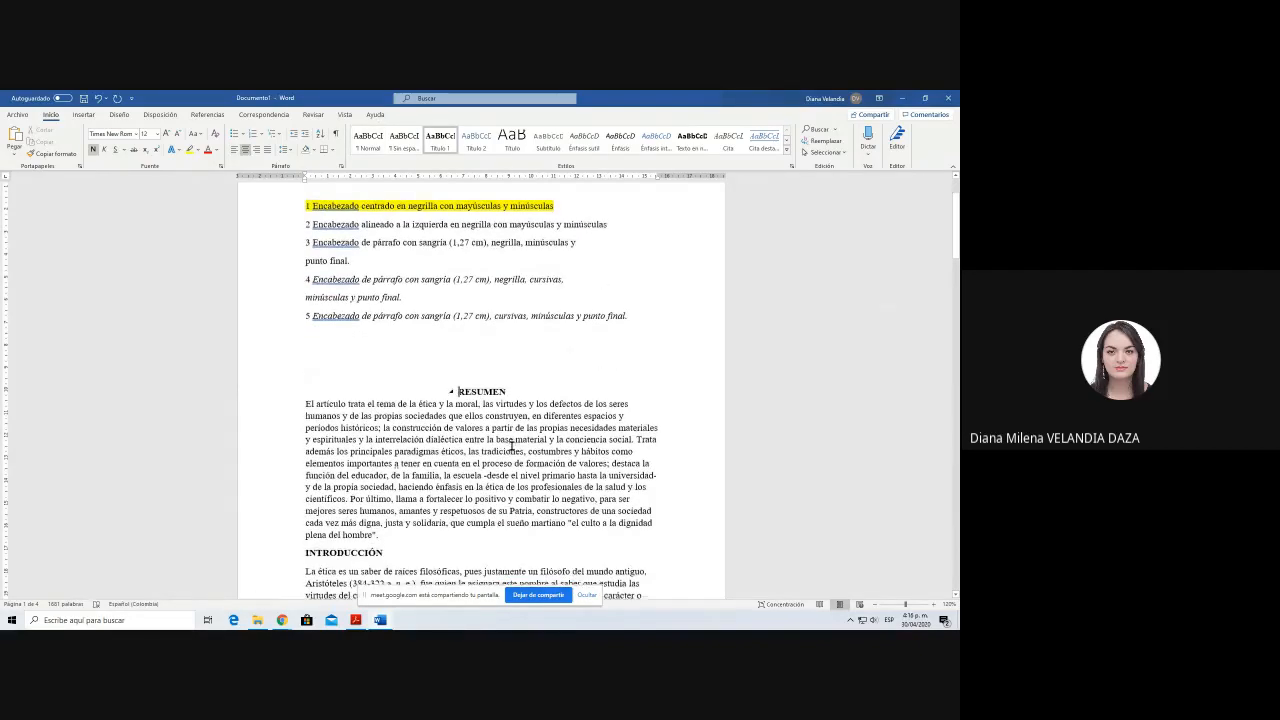
{"action": "type", "text": "1."}
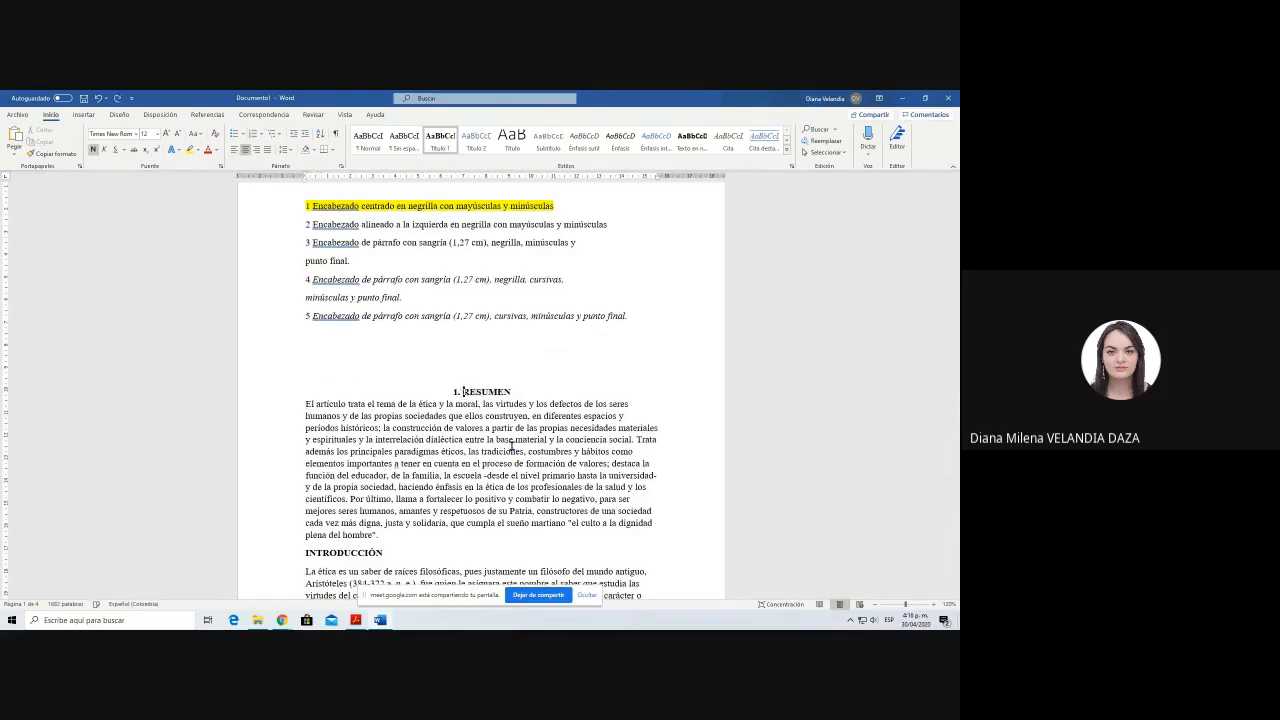
Step: Add the subheading "1.1 Resumen del articulo" on its own line below the RESUMEN heading
{"action": "left_click", "coordinate": [519, 391]}
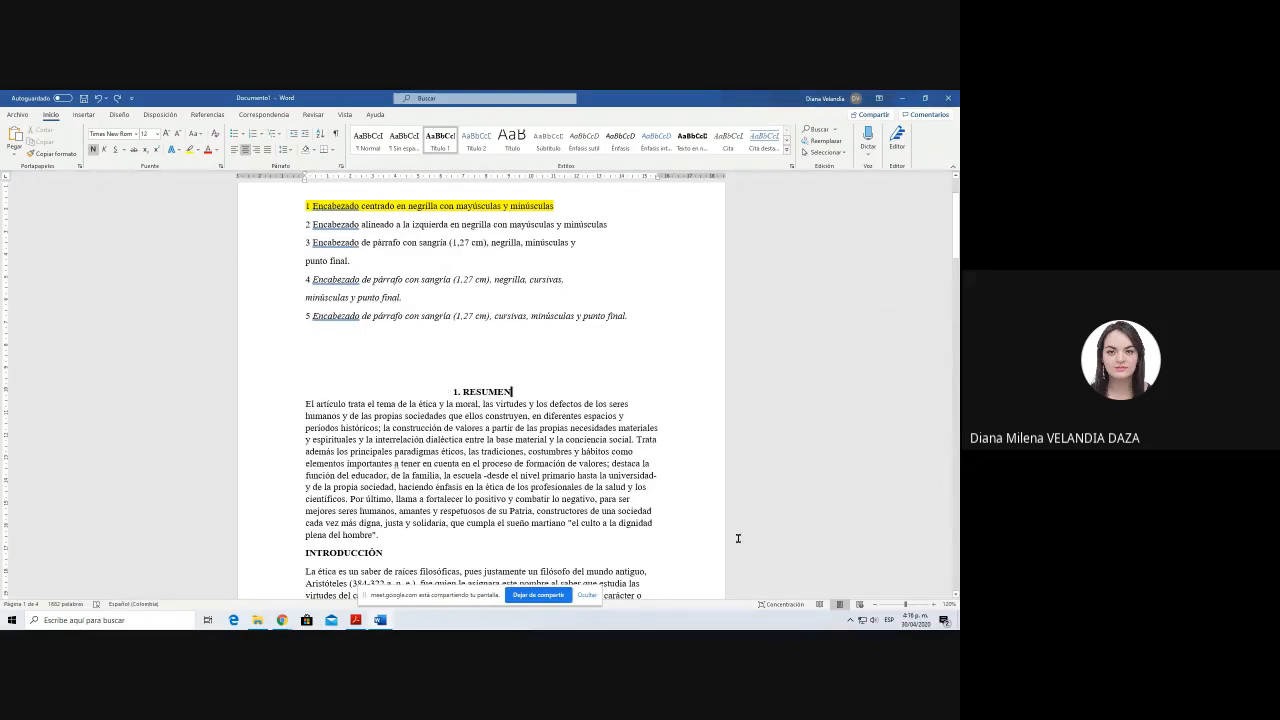
{"action": "key", "text": "Return"}
{"action": "type", "text": "1.1 "}
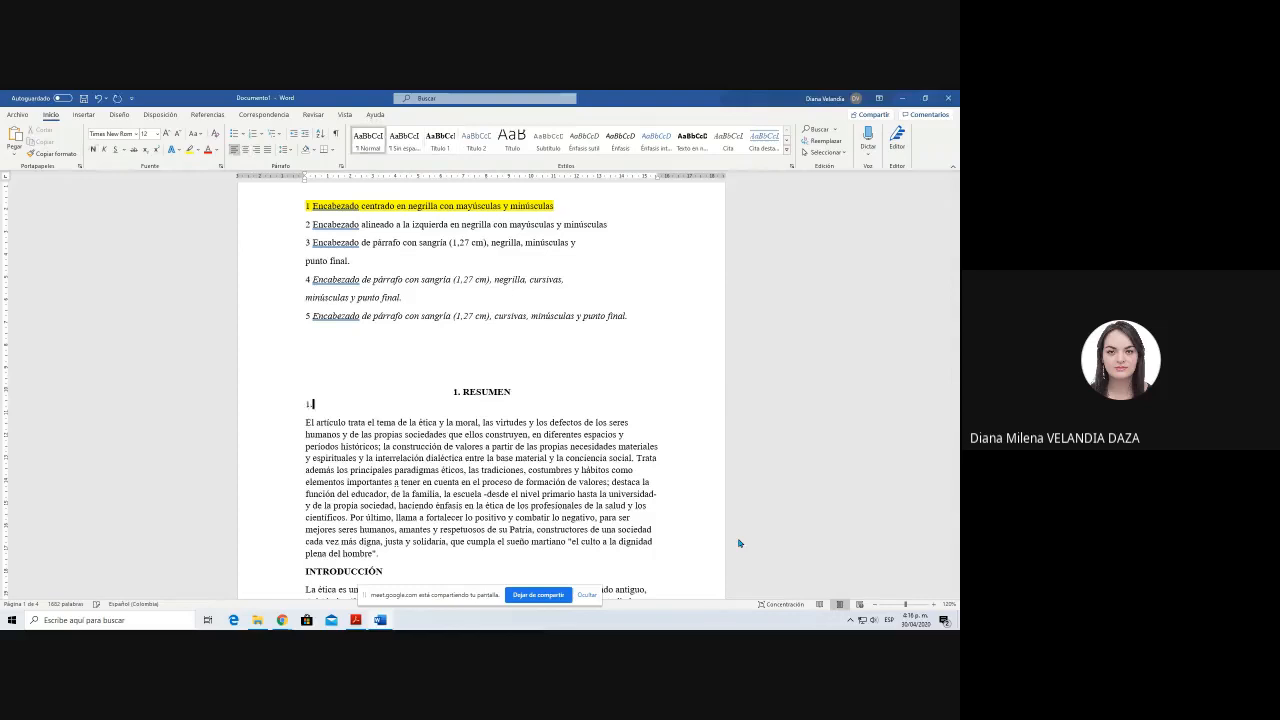
{"action": "type", "text": "Resumen del articulo"}
{"action": "key", "text": "Return"}
{"action": "key", "text": "shift+End"}
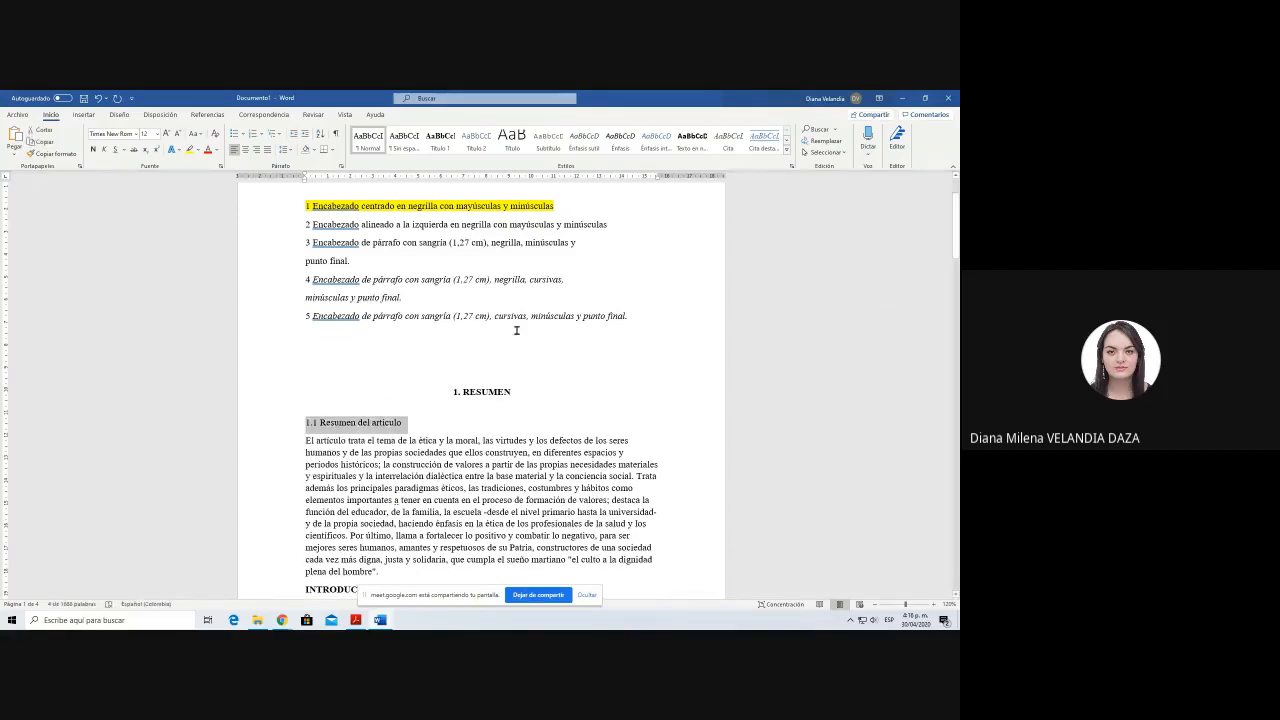
Step: Highlight the level 2 heading description in yellow in the Niveles de titulación list
{"action": "left_click_drag", "start_coordinate": [302, 223], "coordinate": [623, 224]}
{"action": "left_click", "coordinate": [189, 149]}
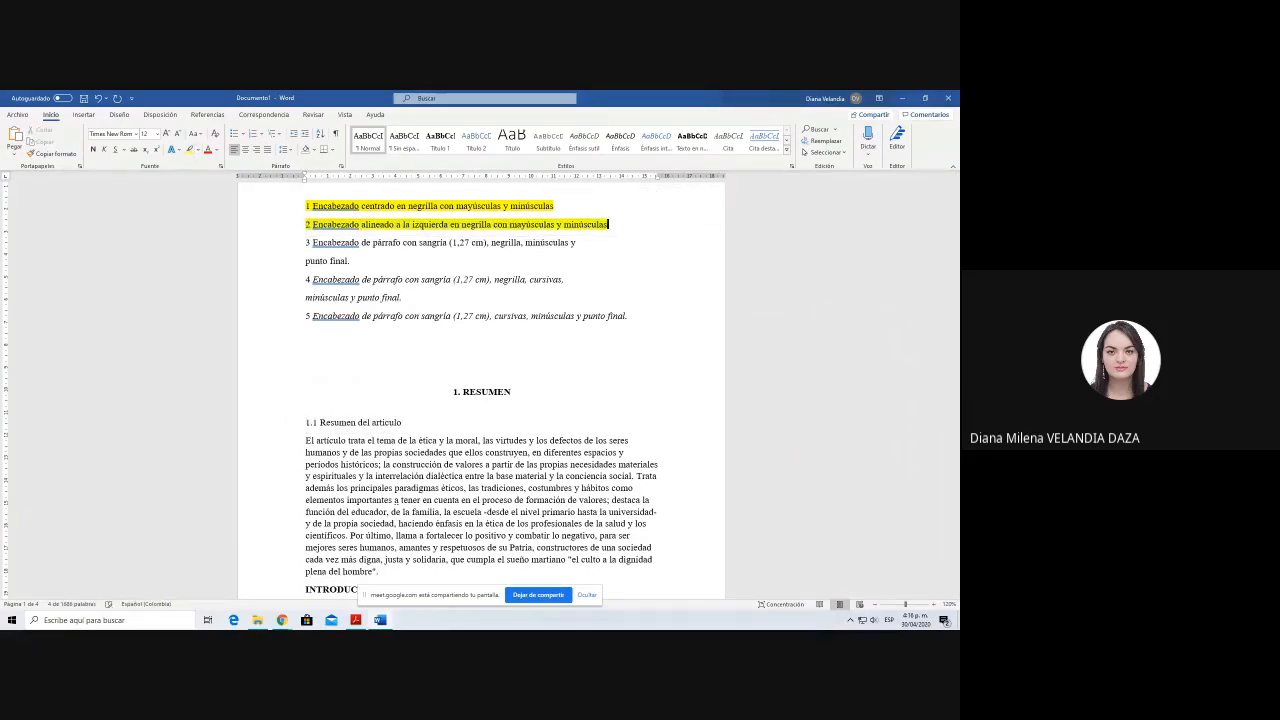
{"action": "key", "text": "Right"}
{"action": "scroll", "coordinate": [268, 300], "scroll_direction": "up", "scroll_amount": 1}
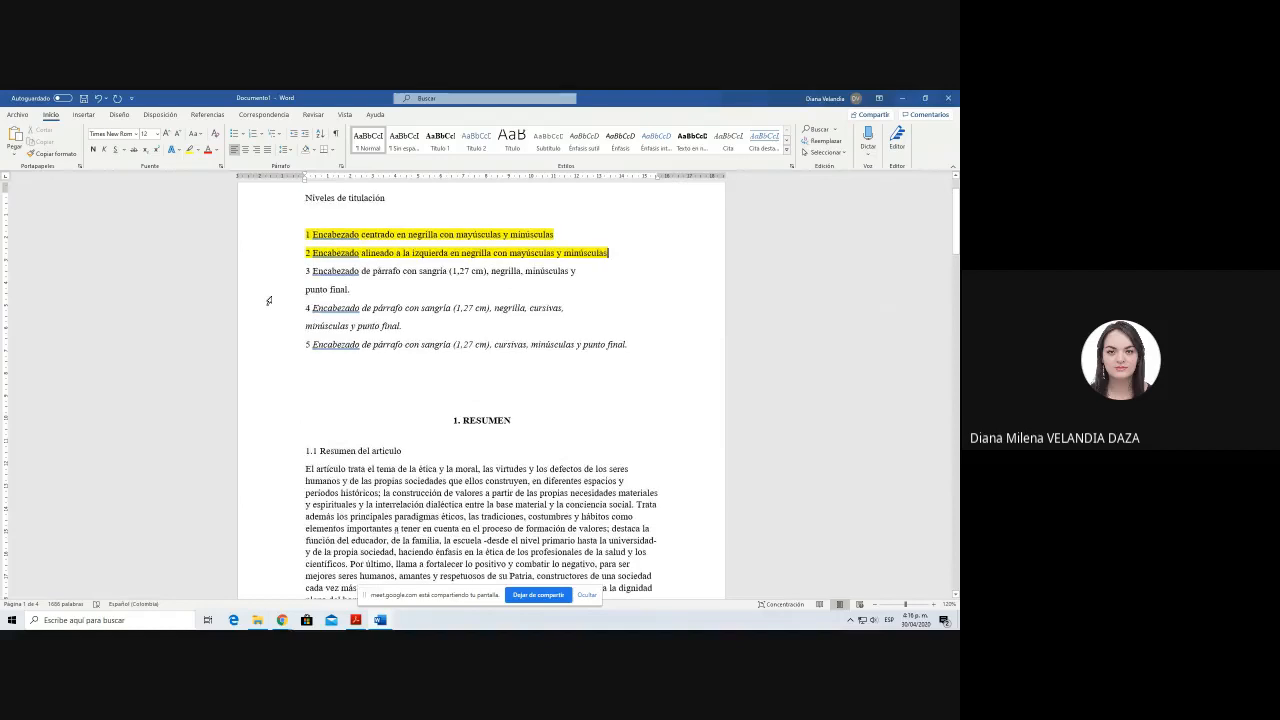
{"action": "left_click", "coordinate": [303, 253]}
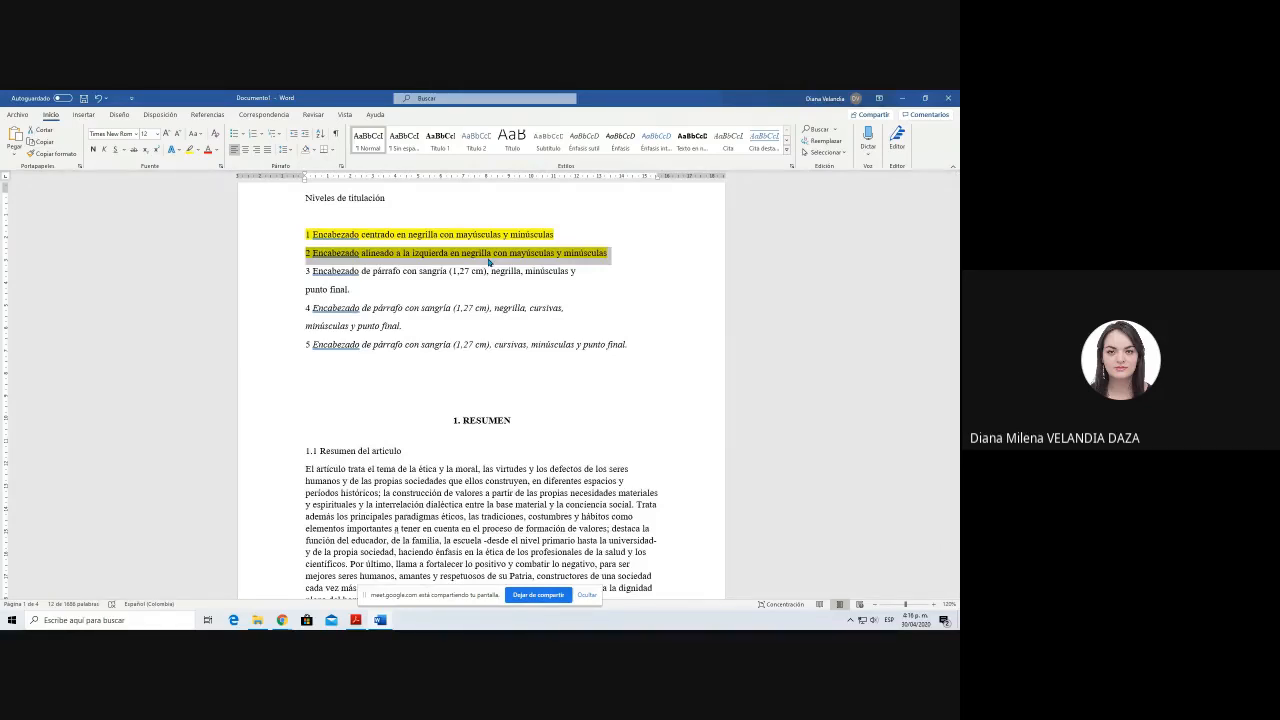
Step: Open the Título 2 style for modification and set its font to Times New Roman at 12 pt
{"action": "left_click", "coordinate": [403, 458]}
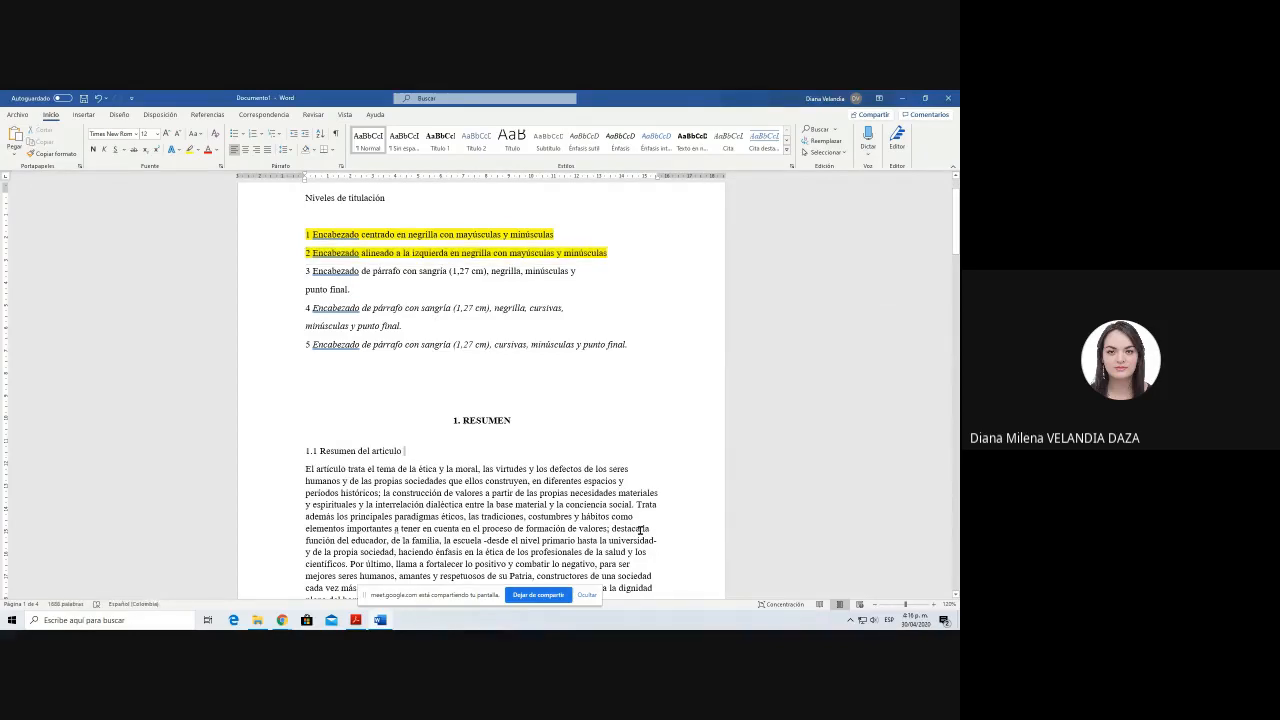
{"action": "left_click", "coordinate": [478, 137]}
{"action": "right_click", "coordinate": [480, 138]}
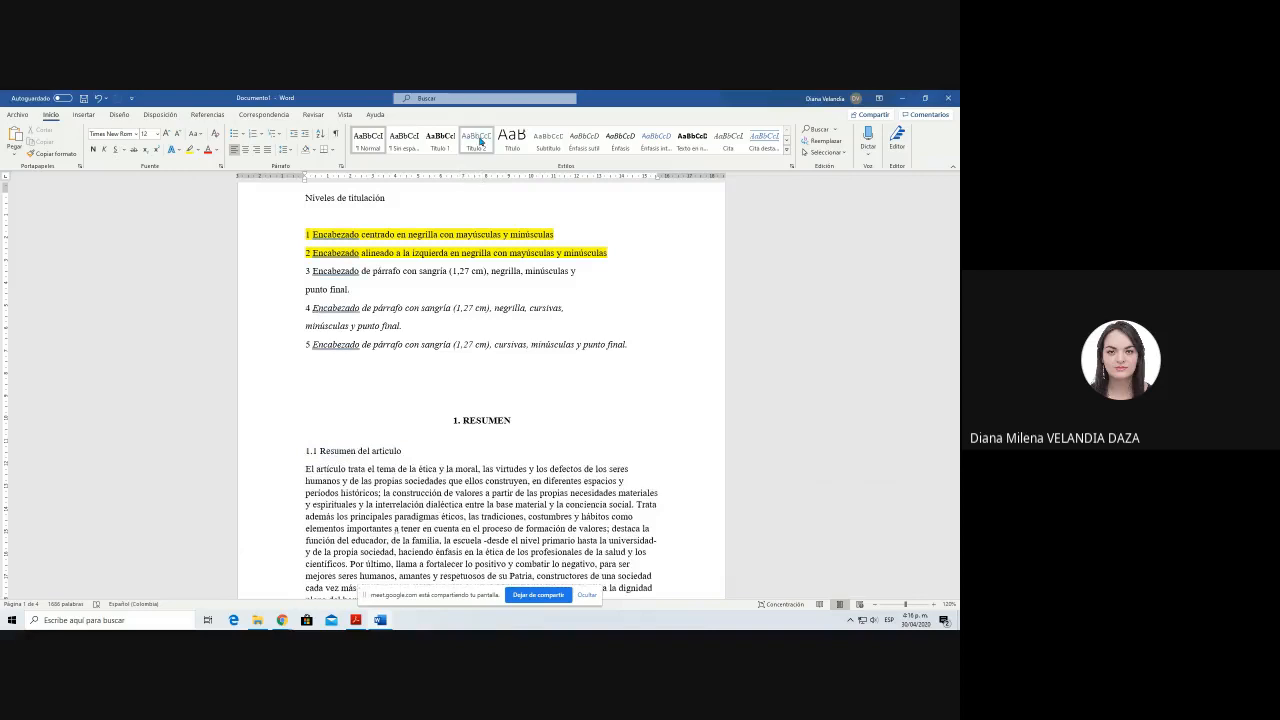
{"action": "left_click", "coordinate": [521, 161]}
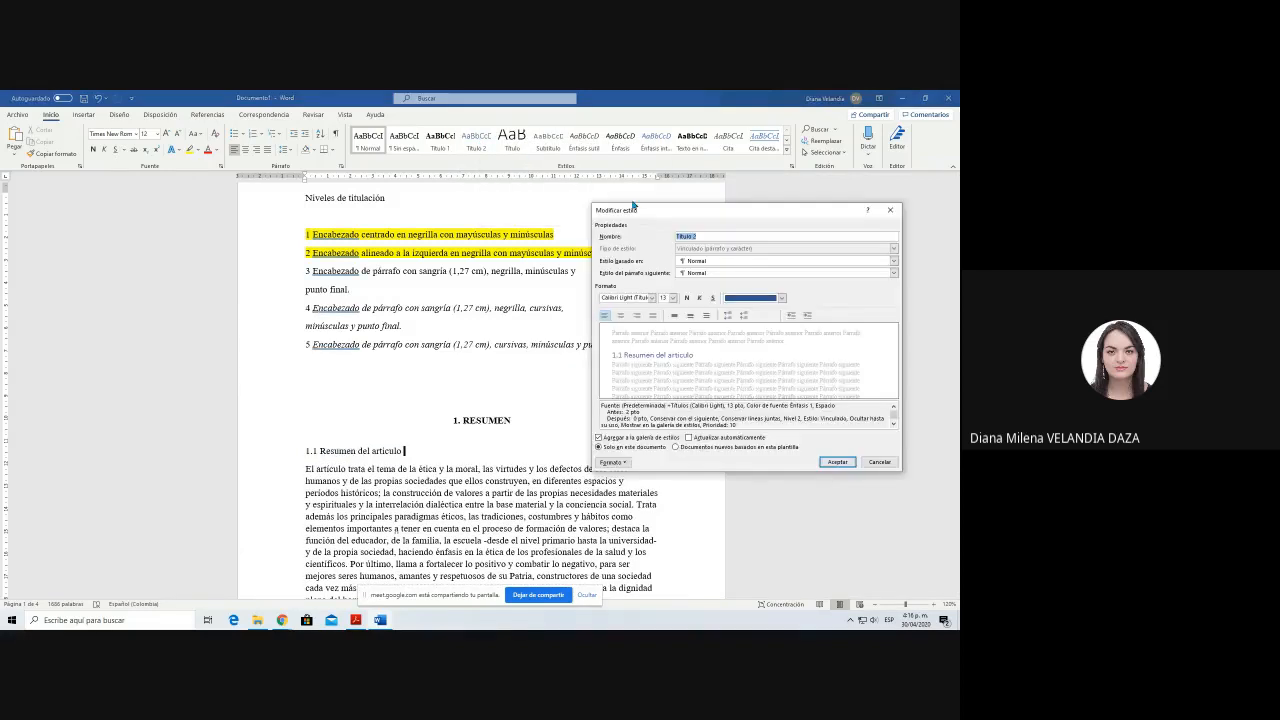
{"action": "left_click_drag", "start_coordinate": [636, 207], "coordinate": [672, 212]}
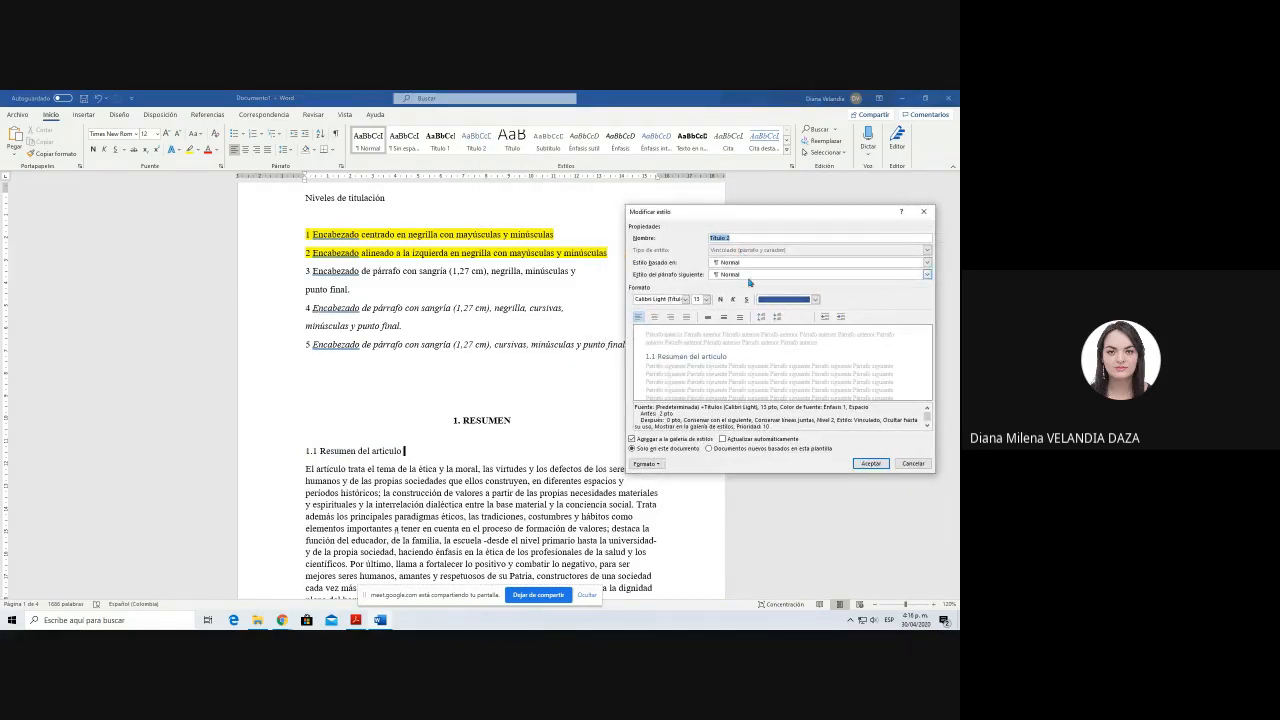
{"action": "left_click", "coordinate": [669, 299]}
{"action": "type", "text": "Times New Roman"}
{"action": "key", "text": "Tab"}
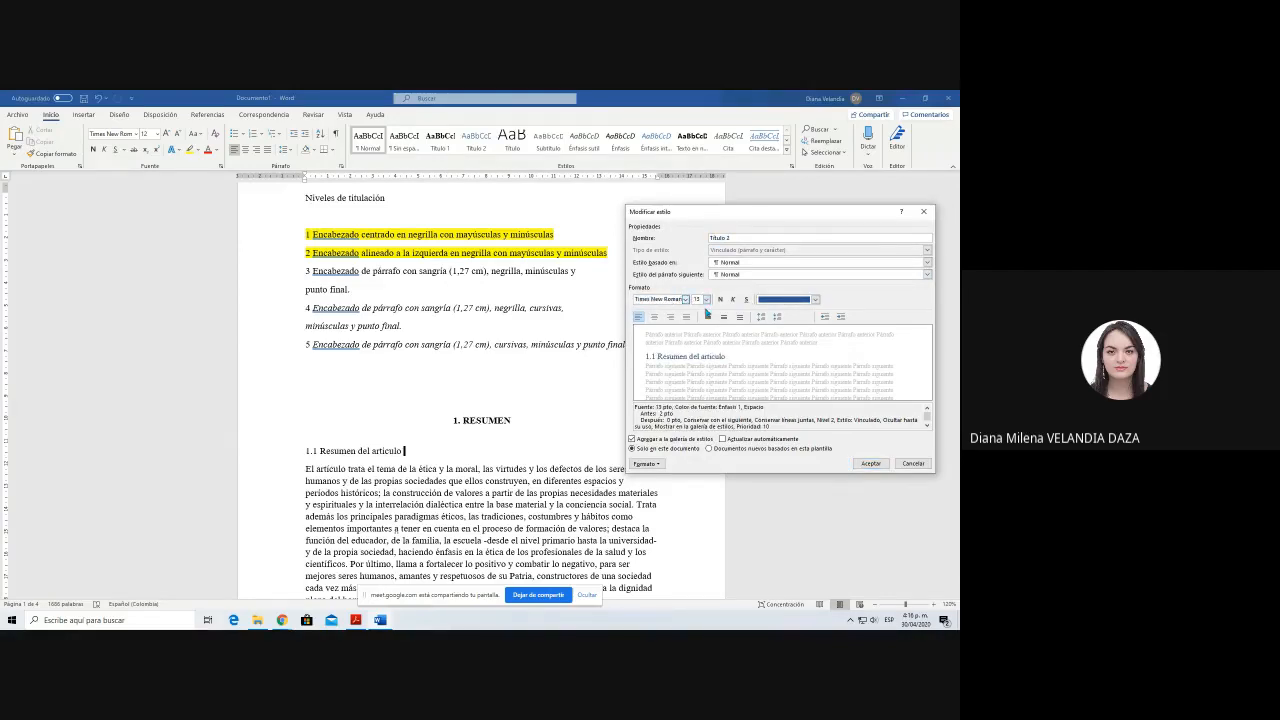
{"action": "type", "text": "12"}
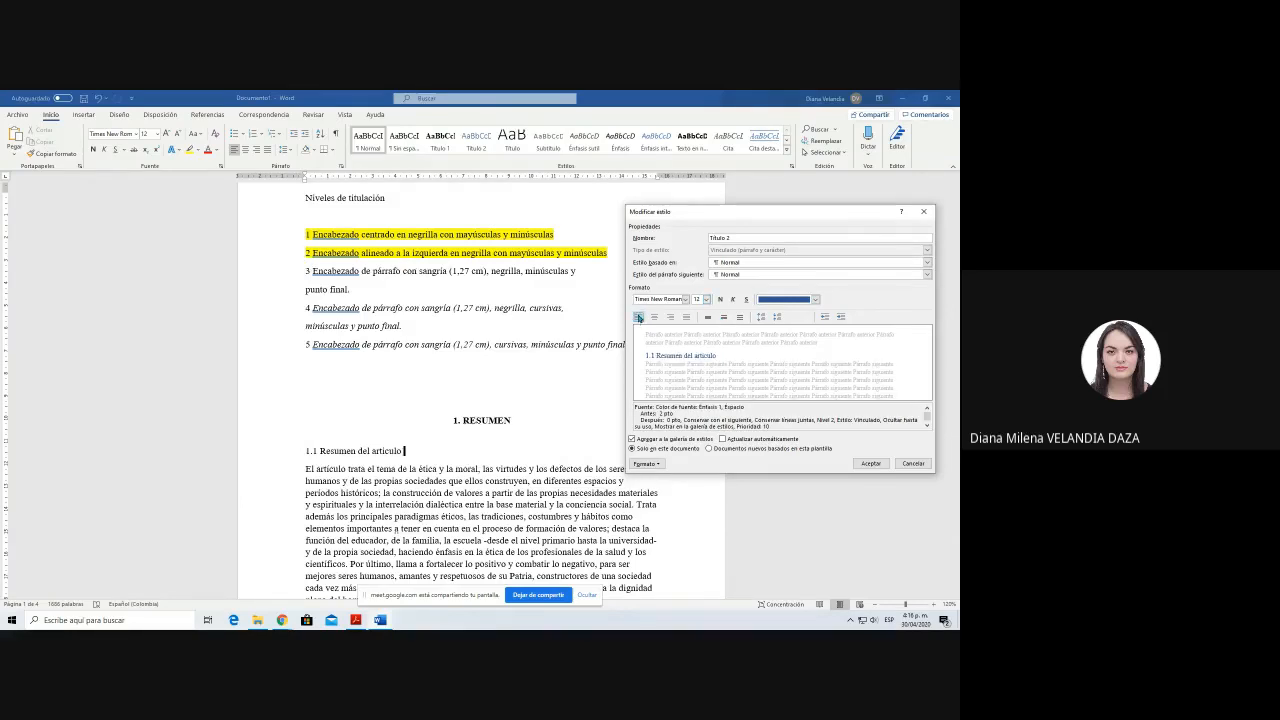
Step: Make the Título 2 style bold with automatic font colour, and apply it to the 1.1 subheading
{"action": "left_click", "coordinate": [720, 299]}
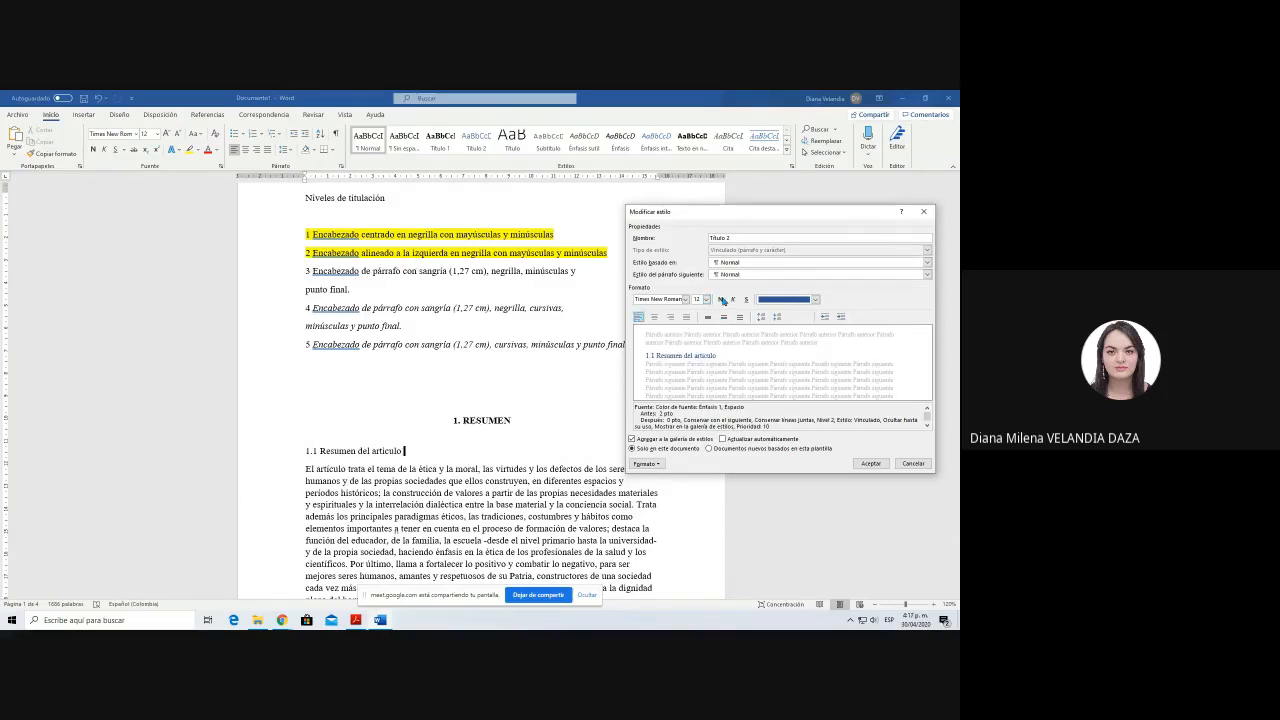
{"action": "left_click", "coordinate": [815, 299]}
{"action": "left_click", "coordinate": [776, 313]}
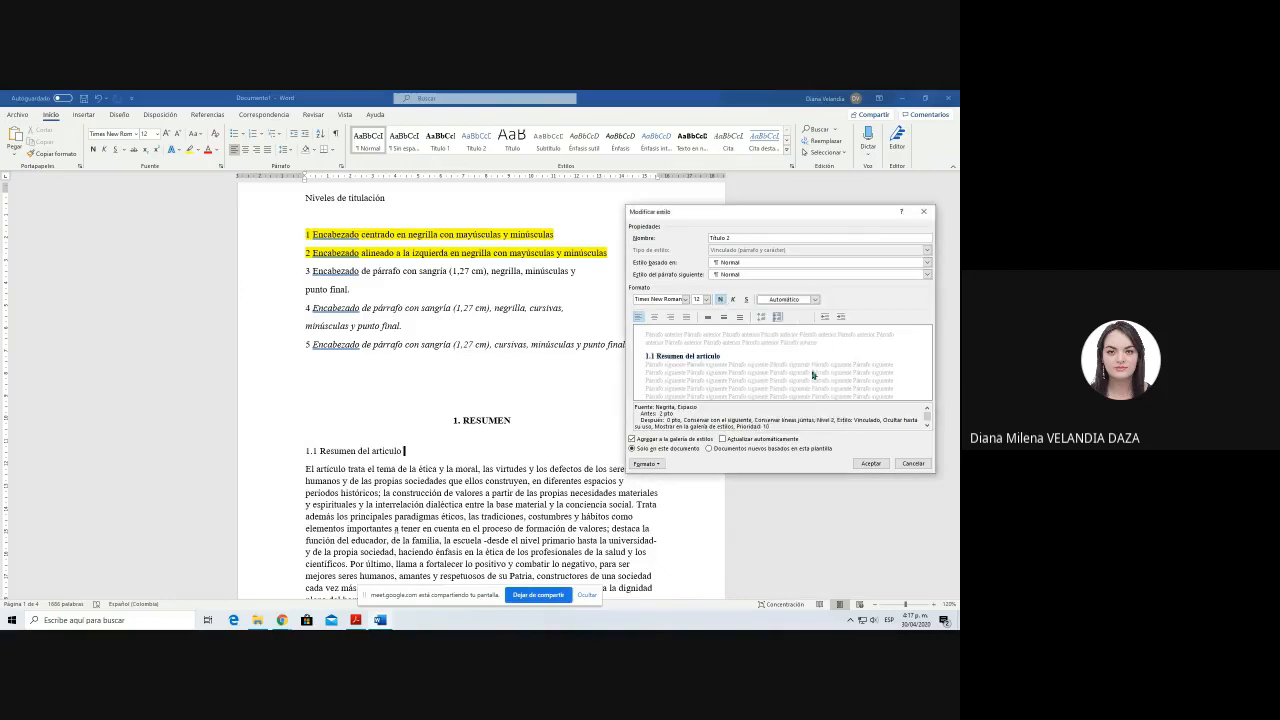
{"action": "left_click", "coordinate": [870, 463]}
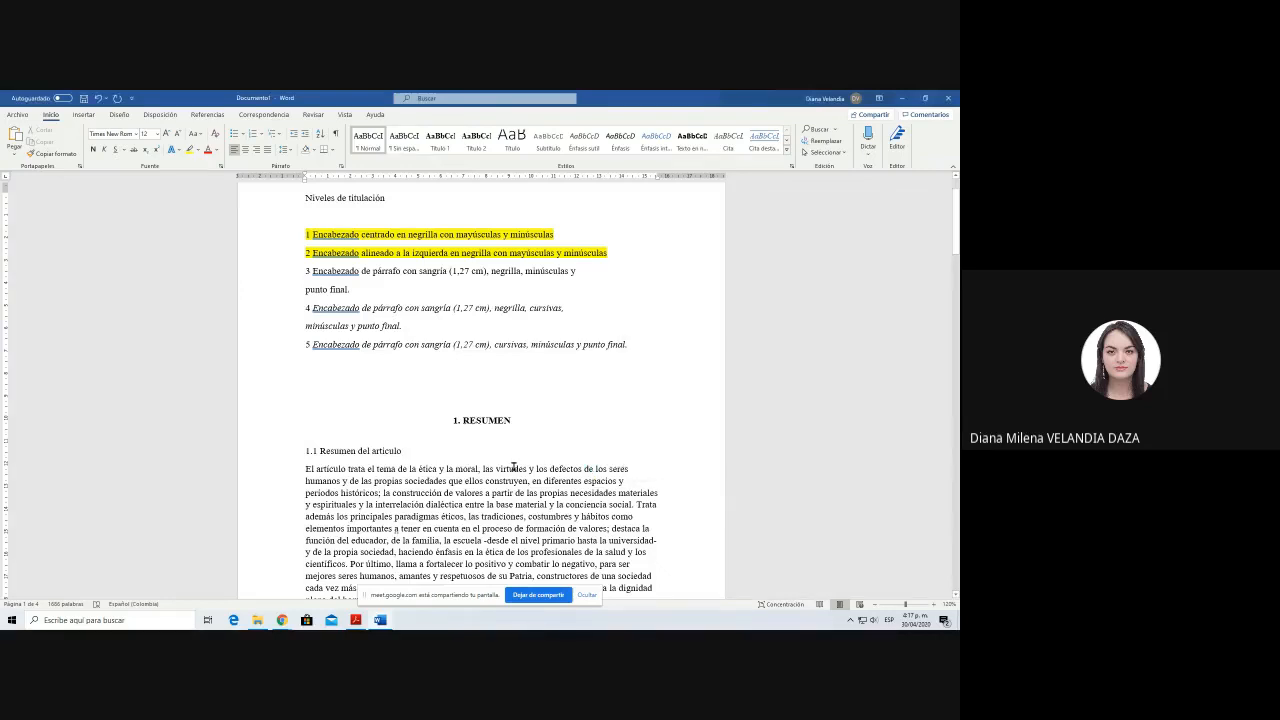
{"action": "key", "text": "shift+Home"}
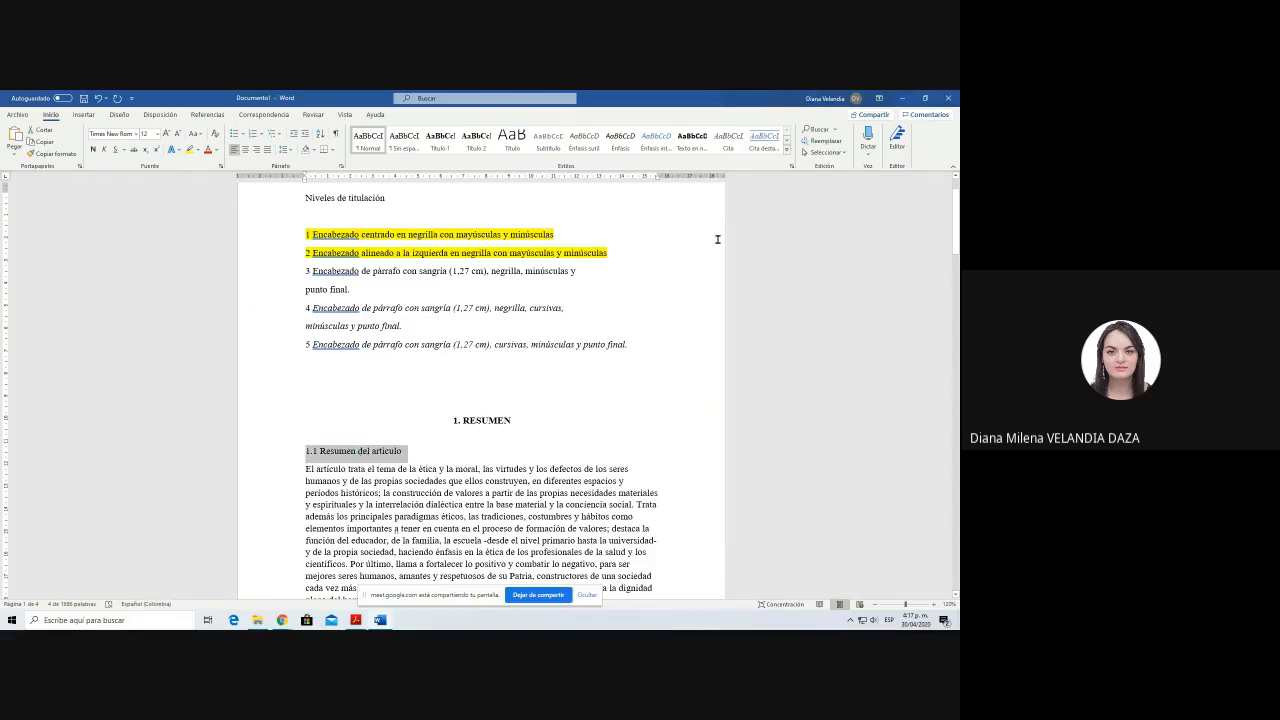
{"action": "left_click", "coordinate": [478, 139]}
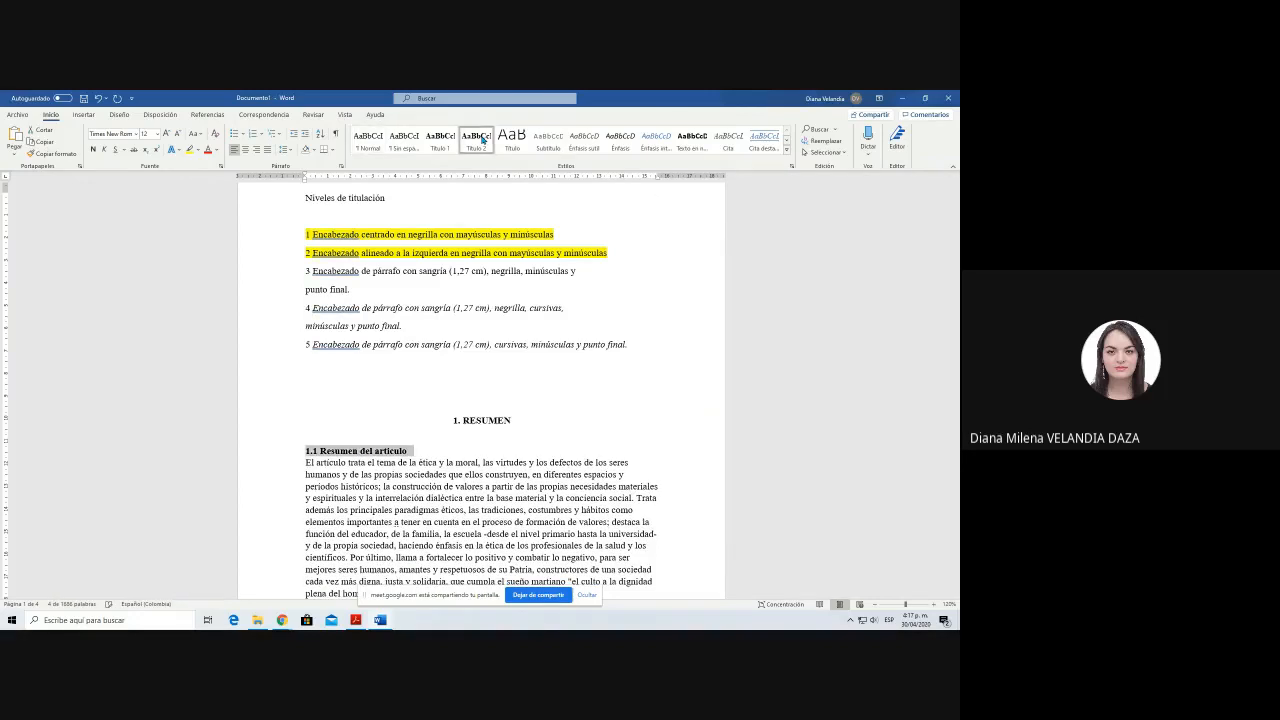
Step: Add the third-level heading "1.1.1 Resumen adicional" on a new line below the 1.1 subheading
{"action": "key", "text": "End"}
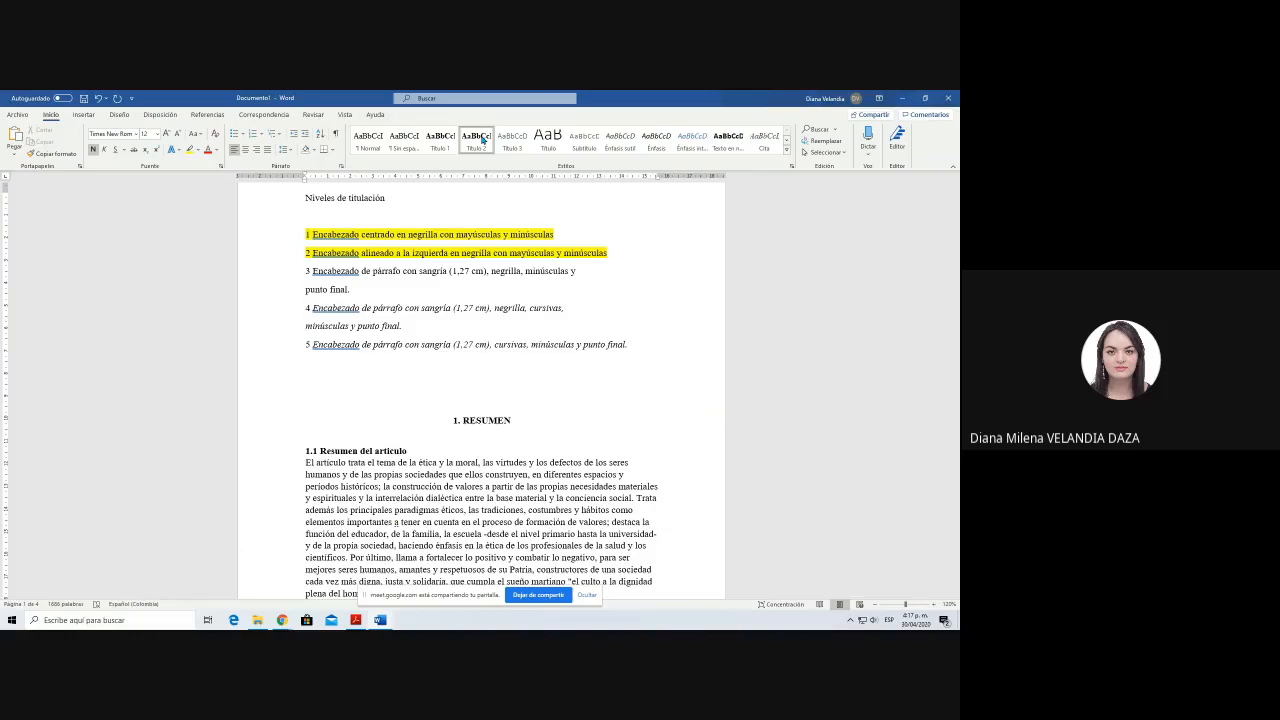
{"action": "key", "text": "Return"}
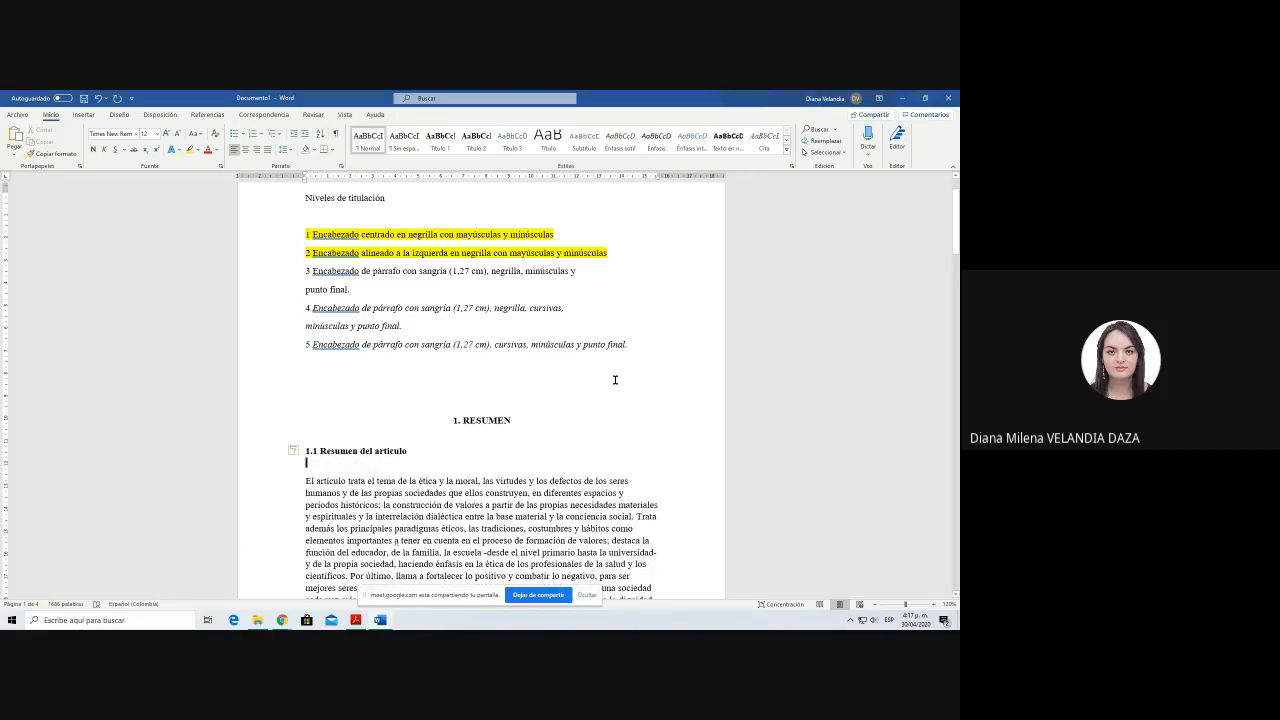
{"action": "type", "text": "1.1.1"}
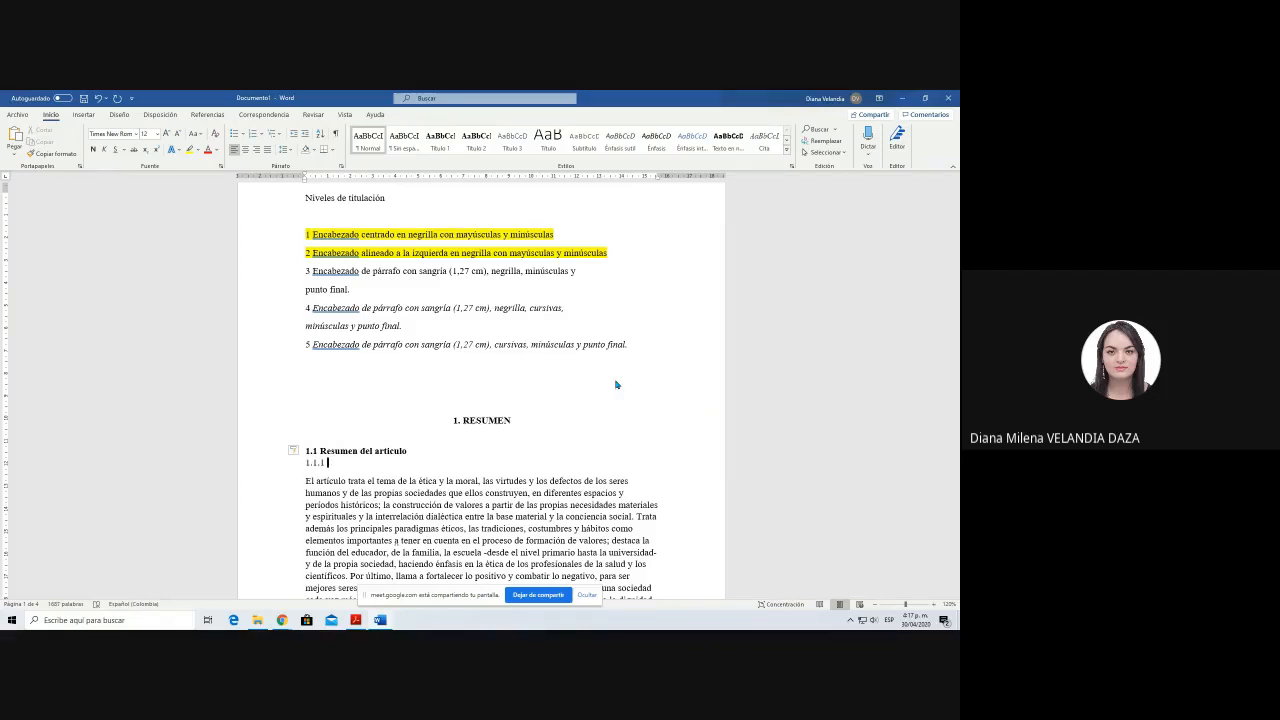
{"action": "type", "text": "Resue"}
{"action": "key", "text": "BackSpace"}
{"action": "type", "text": "men adicional"}
{"action": "key", "text": "shift+Home"}
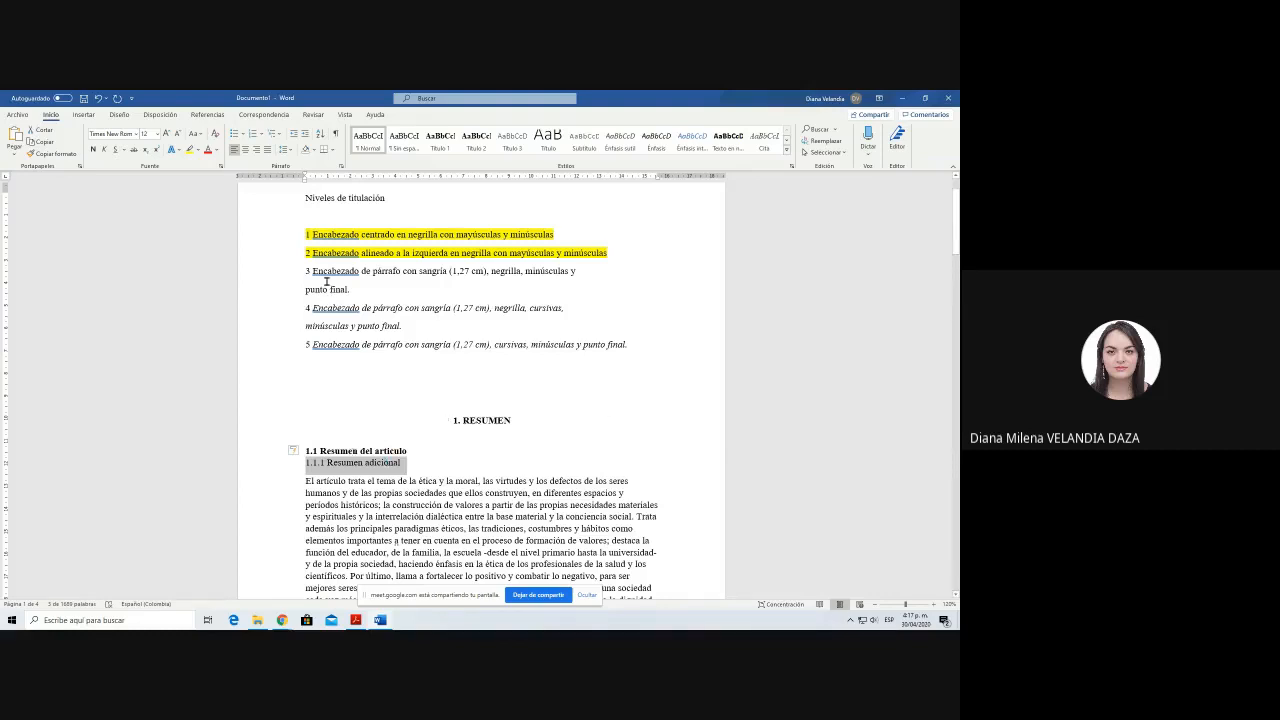
{"action": "left_click_drag", "start_coordinate": [305, 271], "coordinate": [350, 289]}
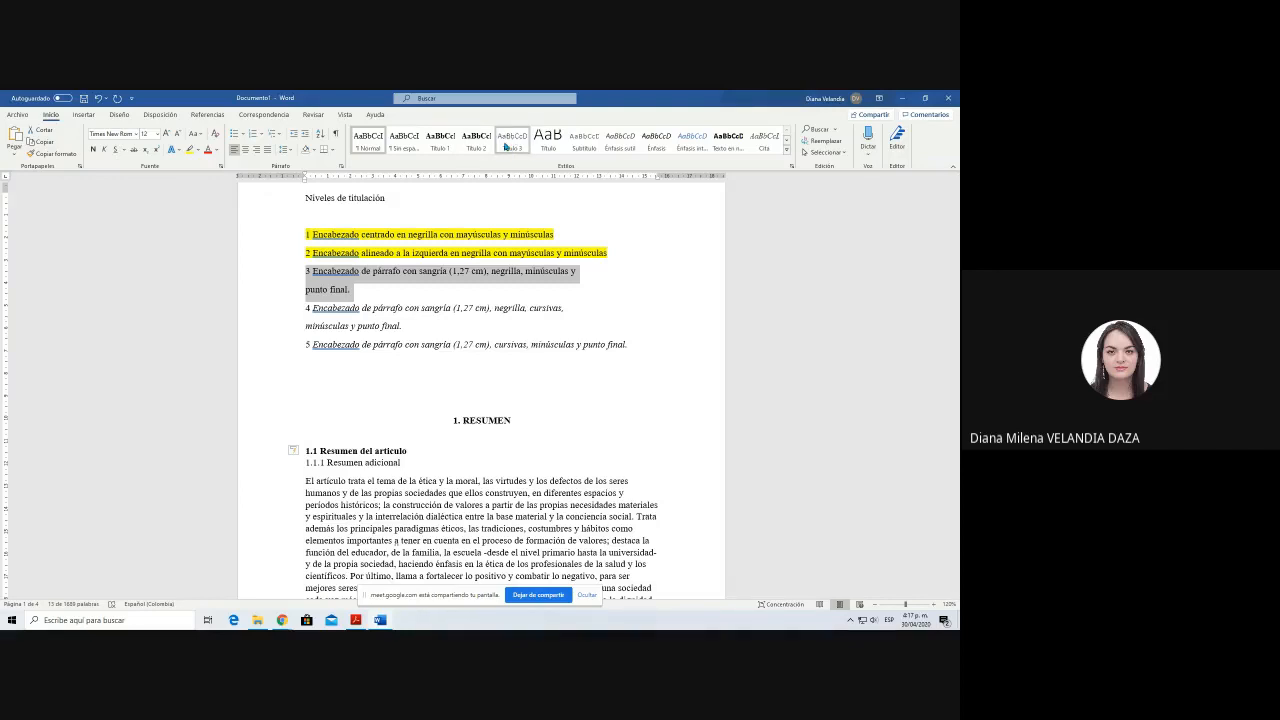
{"action": "left_click", "coordinate": [391, 395]}
{"action": "left_click", "coordinate": [307, 463]}
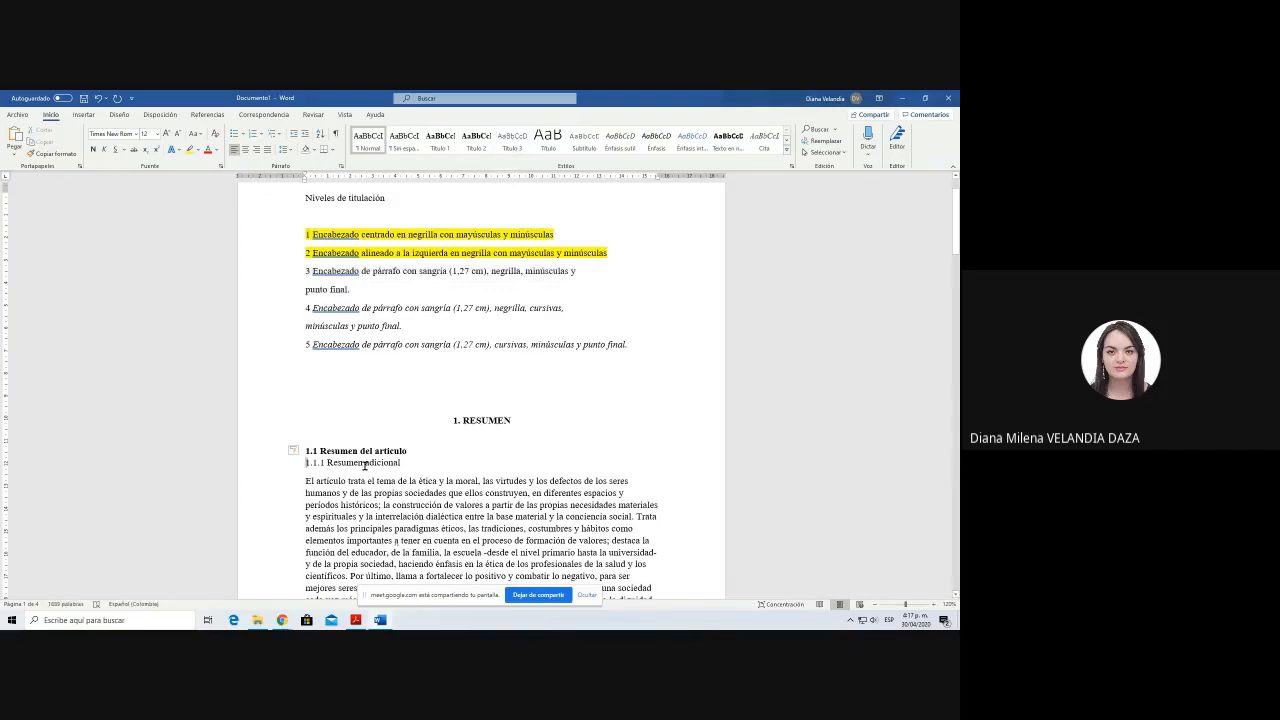
{"action": "left_click_drag", "start_coordinate": [365, 466], "coordinate": [428, 465]}
{"action": "left_click", "coordinate": [410, 462]}
{"action": "left_click_drag", "start_coordinate": [301, 464], "coordinate": [408, 463]}
{"action": "left_click", "coordinate": [383, 400]}
Step: Open the Título 3 style for modification and set its font to Times New Roman
{"action": "left_click_drag", "start_coordinate": [306, 463], "coordinate": [404, 463]}
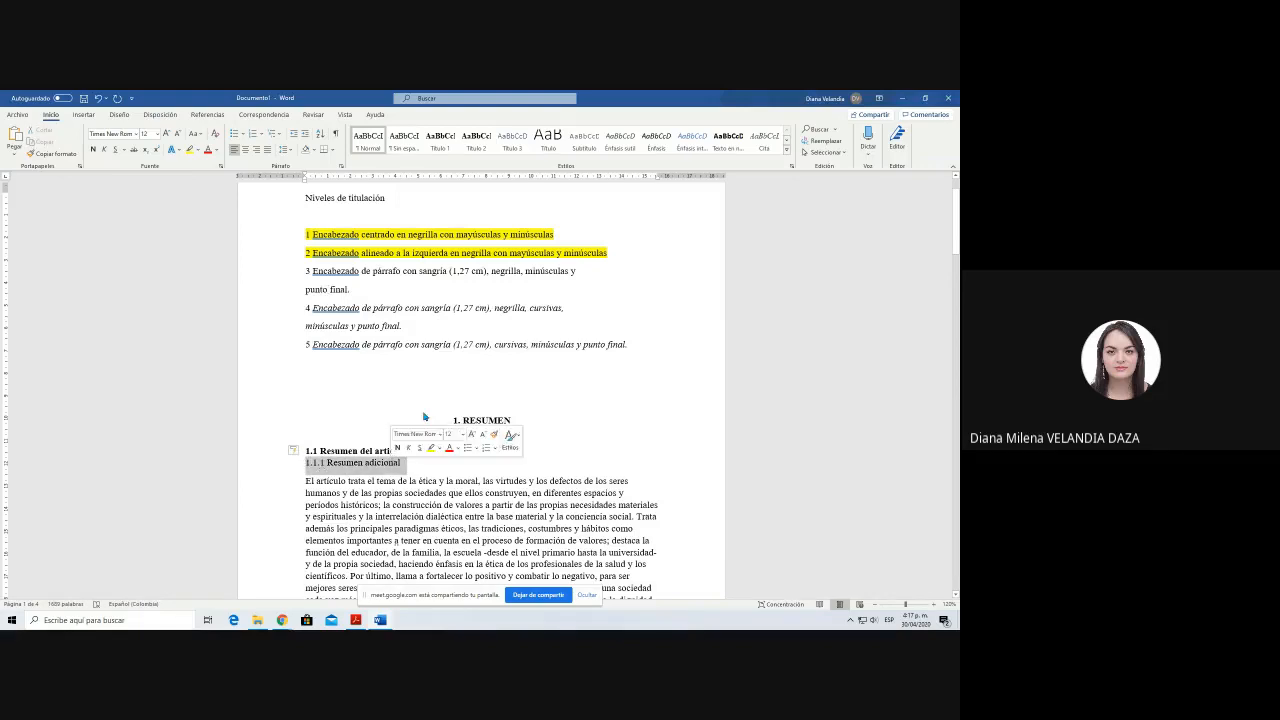
{"action": "right_click", "coordinate": [517, 140]}
{"action": "left_click", "coordinate": [550, 160]}
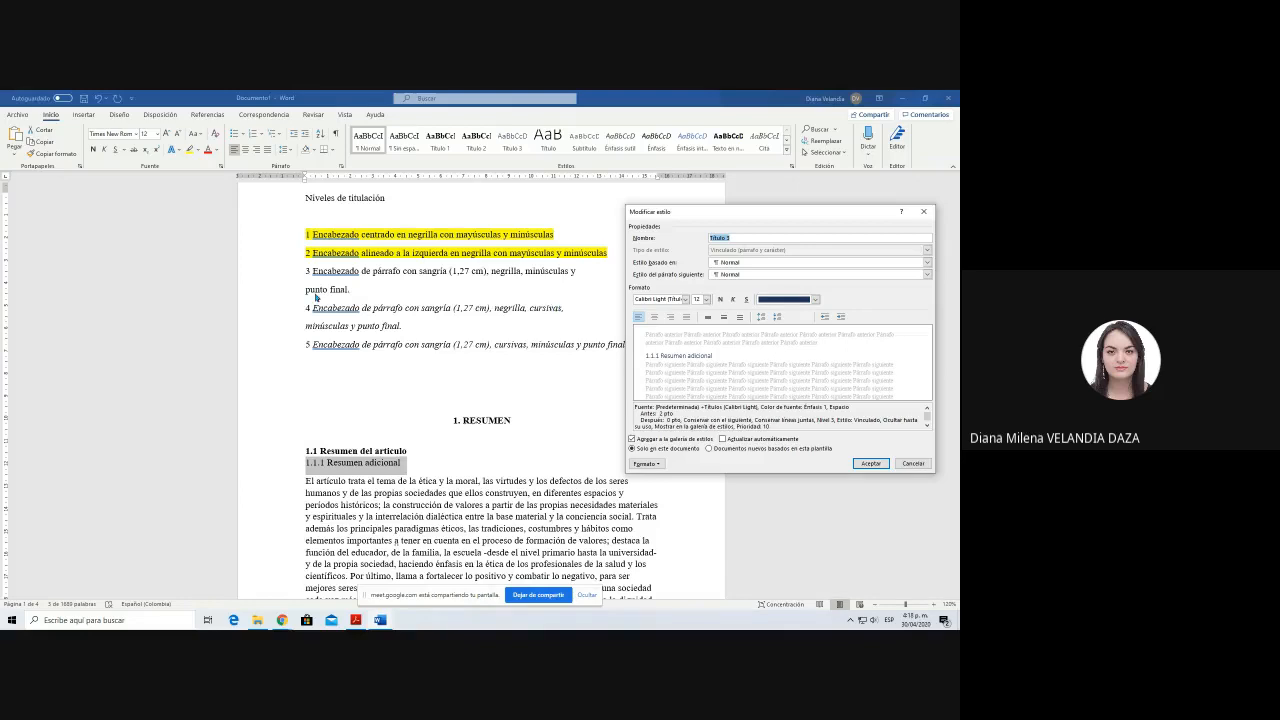
{"action": "left_click", "coordinate": [657, 300]}
{"action": "type", "text": "Times New Roman"}
{"action": "key", "text": "Return"}
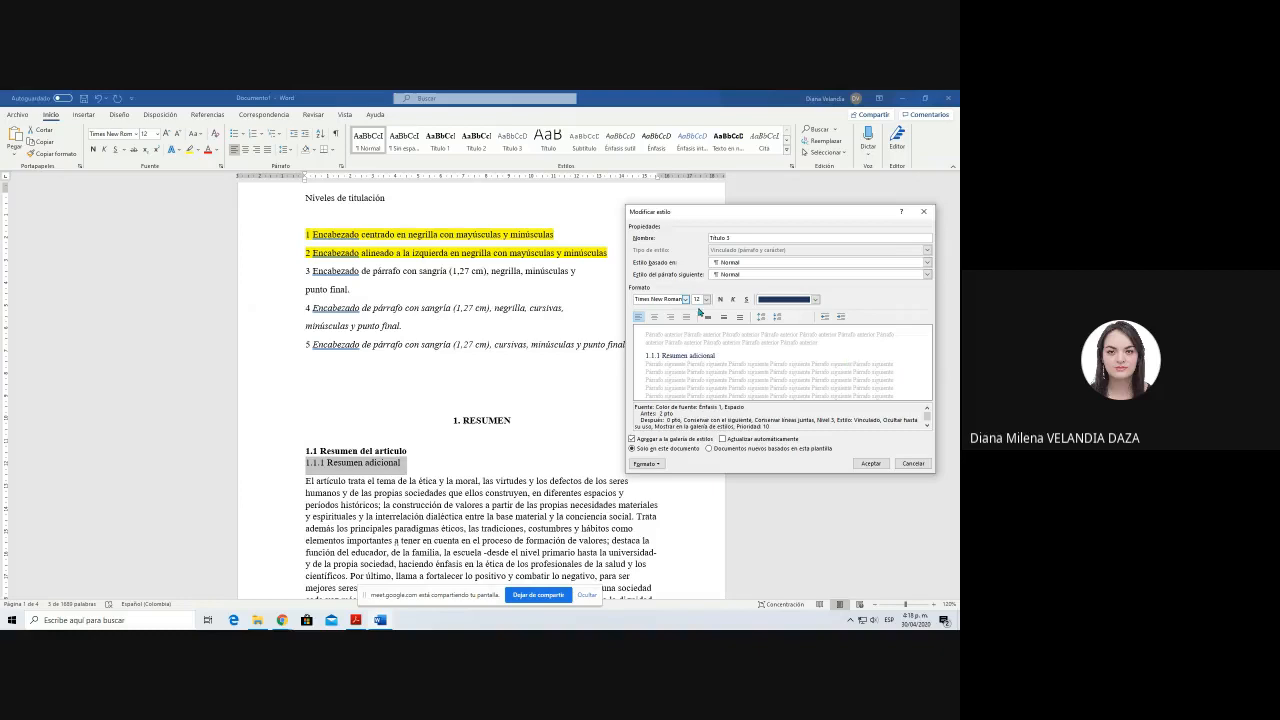
{"action": "key", "text": "Tab"}
Step: Make the Título 3 style bold with automatic font colour and increase its left indent to 1.25 cm
{"action": "left_click", "coordinate": [720, 299]}
{"action": "left_click", "coordinate": [780, 299]}
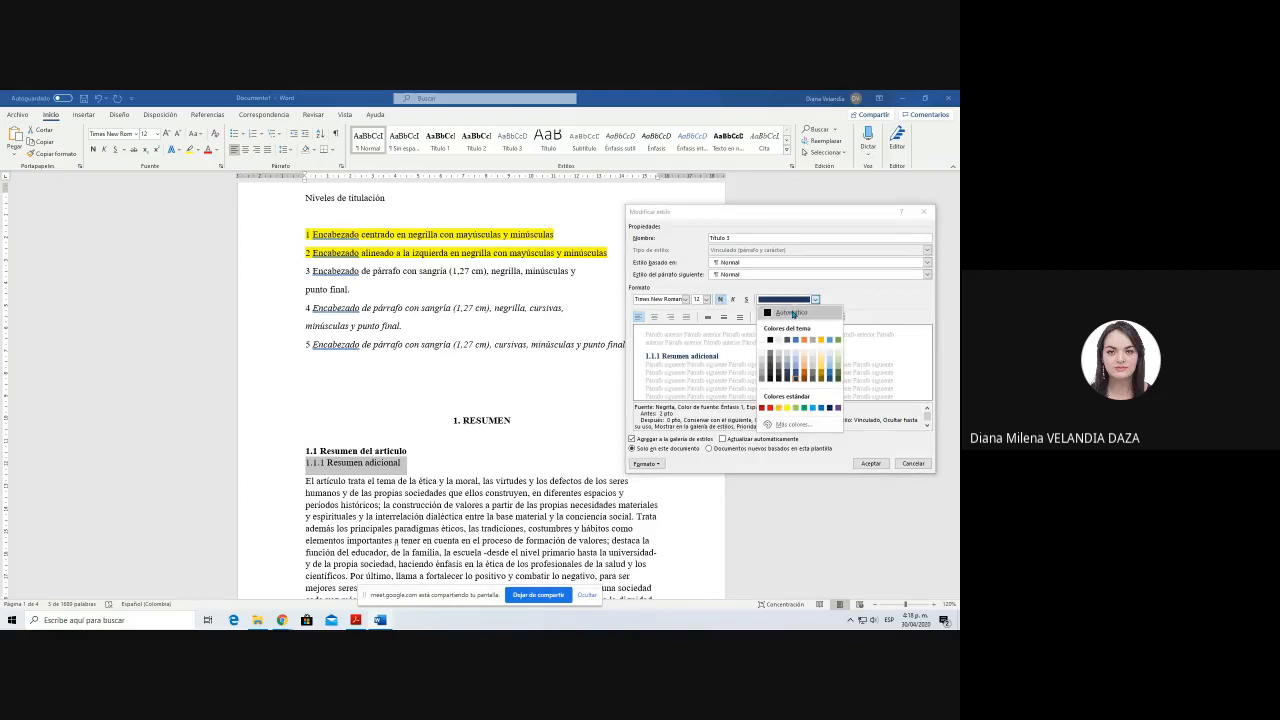
{"action": "left_click", "coordinate": [785, 322]}
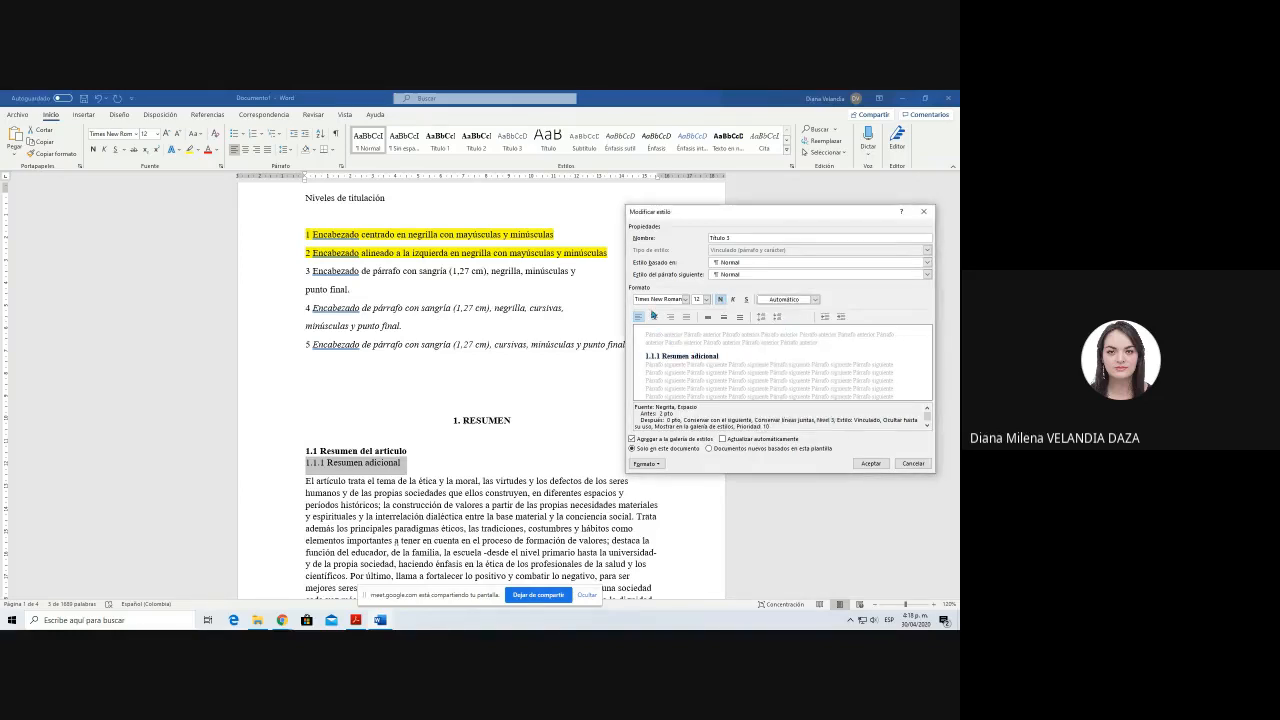
{"action": "left_click", "coordinate": [841, 317]}
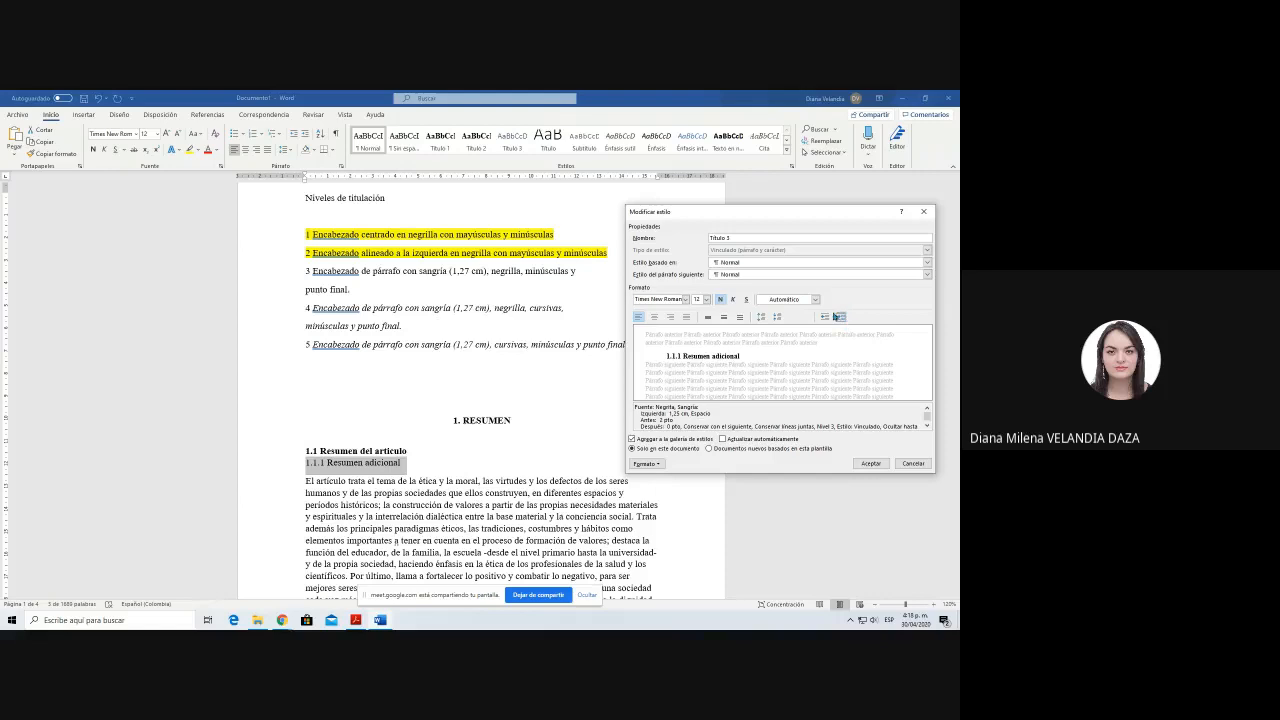
{"action": "left_click", "coordinate": [872, 464]}
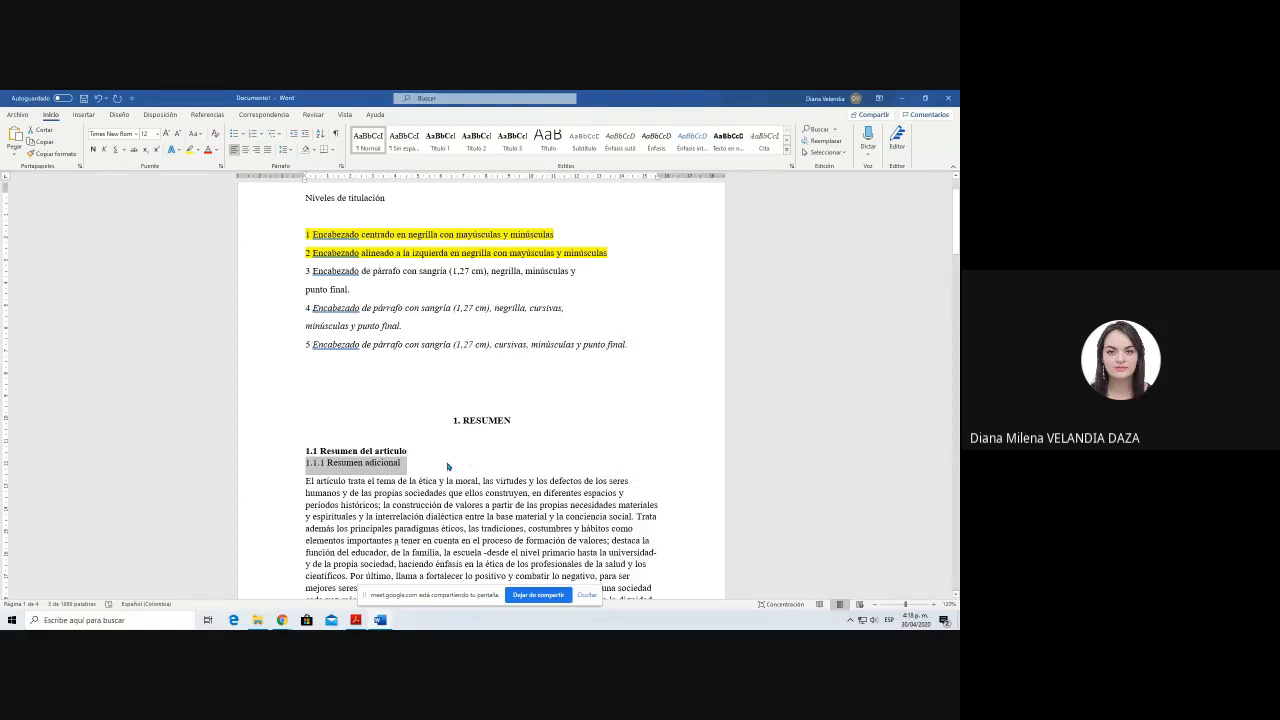
Step: Apply the Título 3 style to the "1.1.1 Resumen adicional" subheading
{"action": "left_click", "coordinate": [448, 466]}
{"action": "triple_click", "coordinate": [448, 466]}
{"action": "left_click", "coordinate": [512, 140]}
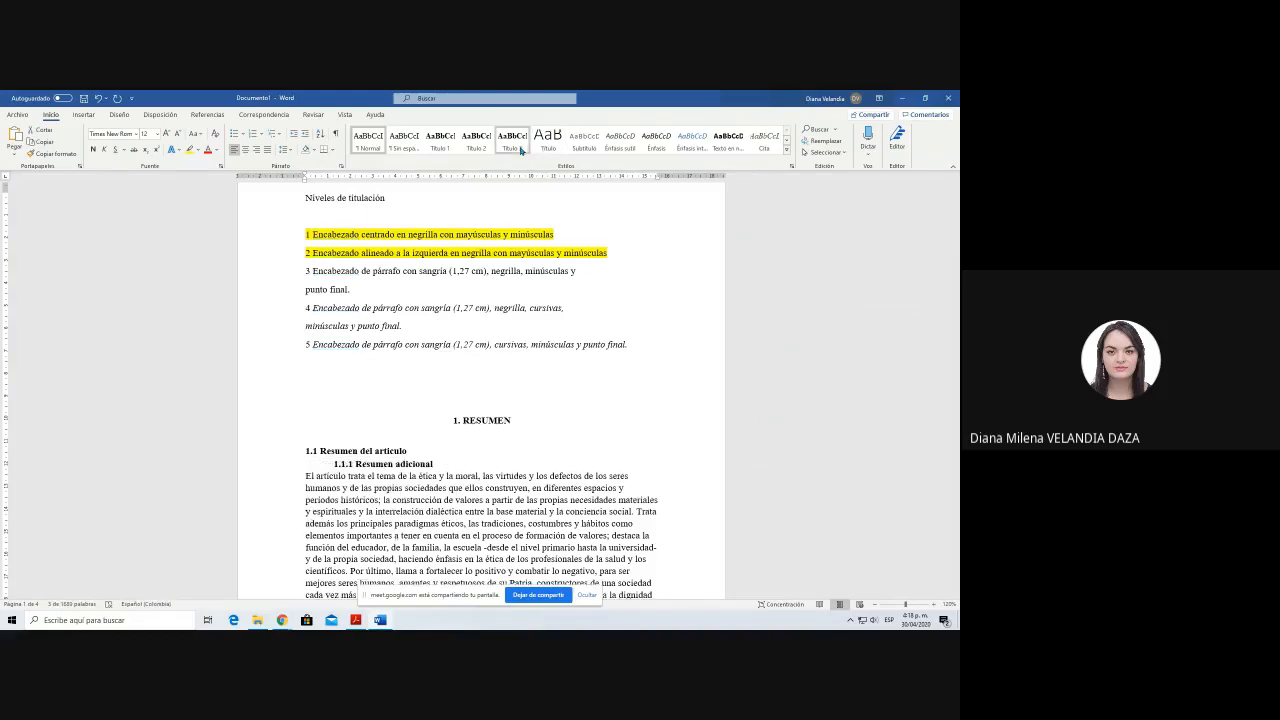
Step: Insert an unnumbered blank line between the 1.1.1 subheading and the summary paragraph
{"action": "key", "text": "End"}
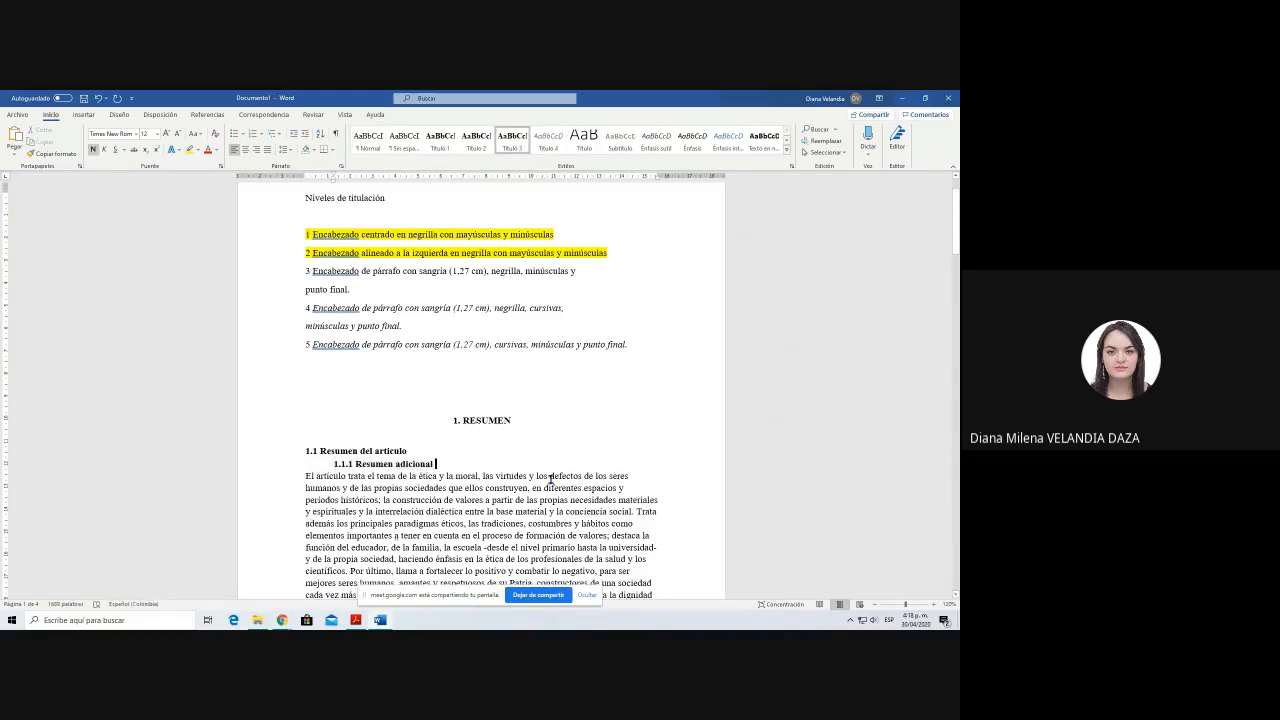
{"action": "key", "text": "Return"}
{"action": "key", "text": "BackSpace"}
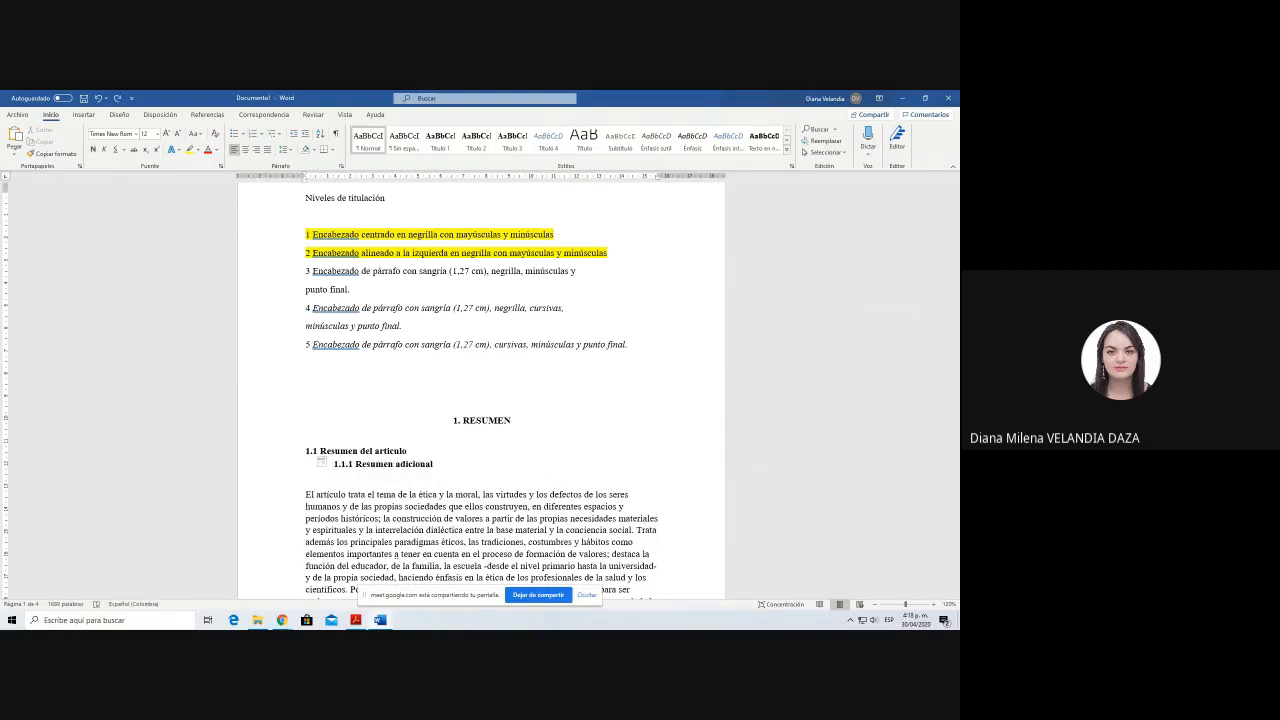
{"action": "left_click", "coordinate": [335, 464]}
{"action": "left_click", "coordinate": [471, 476]}
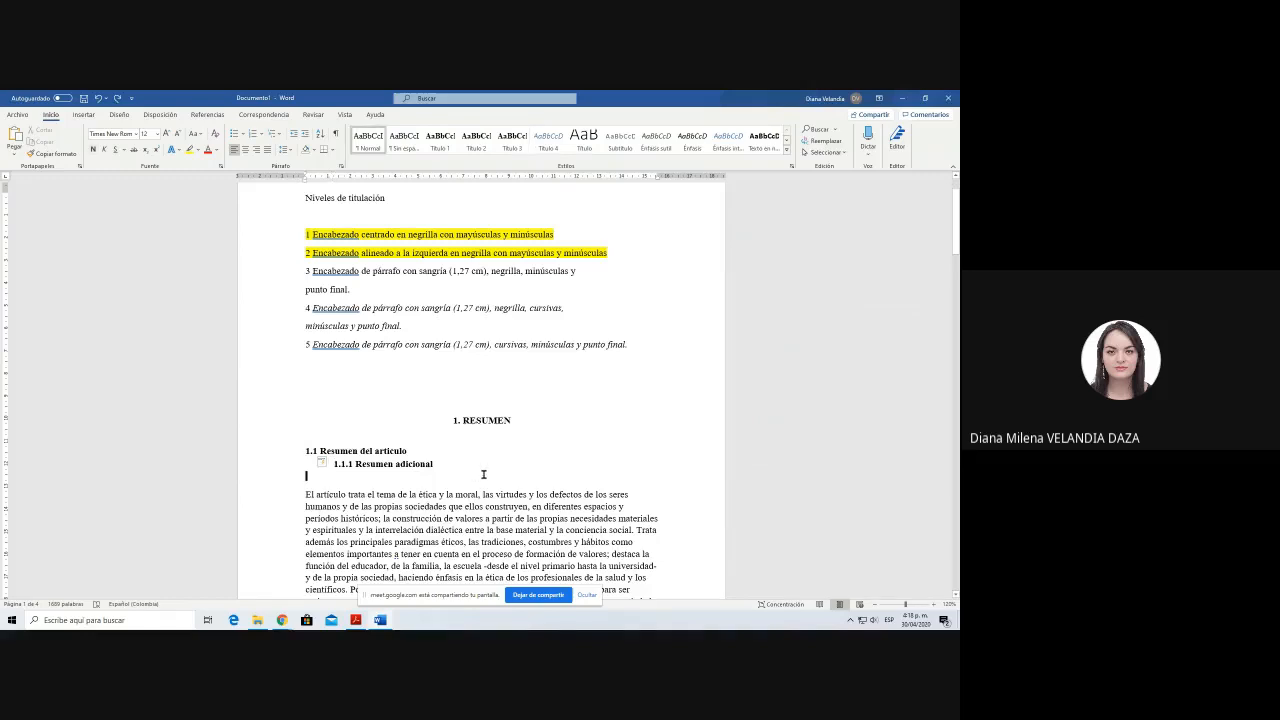
{"action": "key", "text": "ctrl+alt+1"}
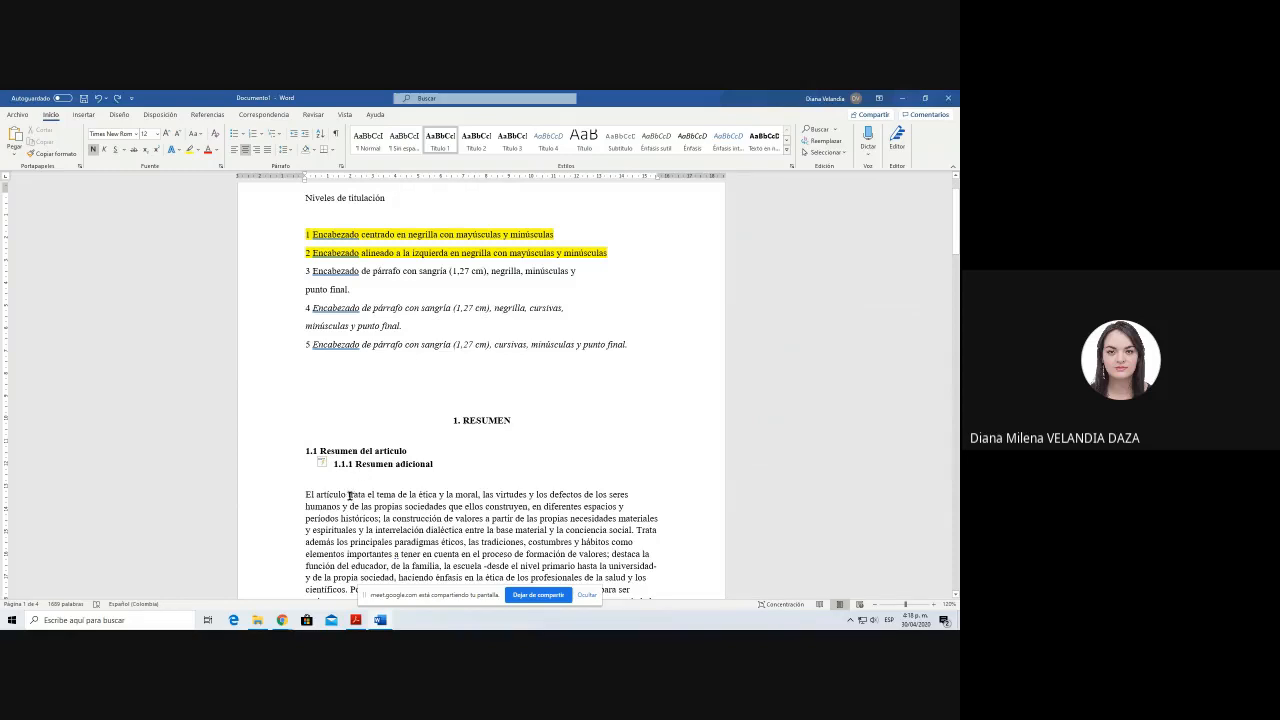
Step: Try a first-line indent on the summary paragraph and remove it again
{"action": "left_click", "coordinate": [349, 494]}
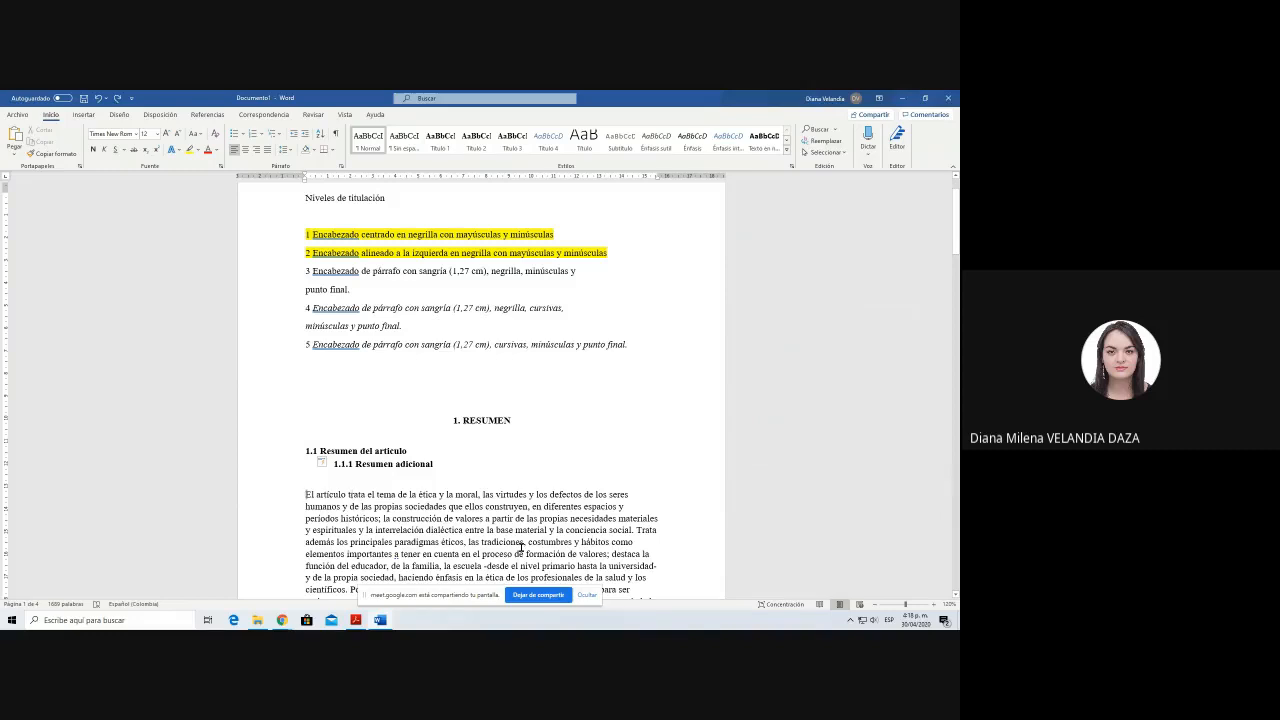
{"action": "key", "text": "Tab"}
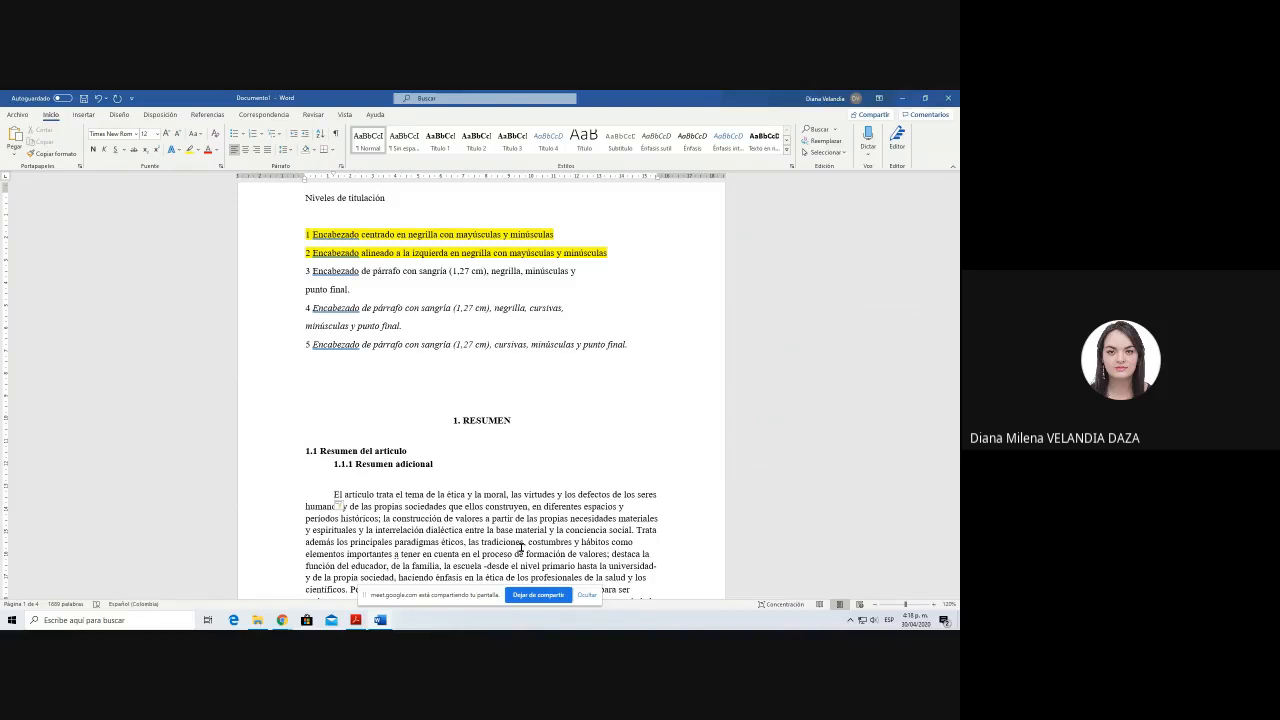
{"action": "key", "text": "BackSpace"}
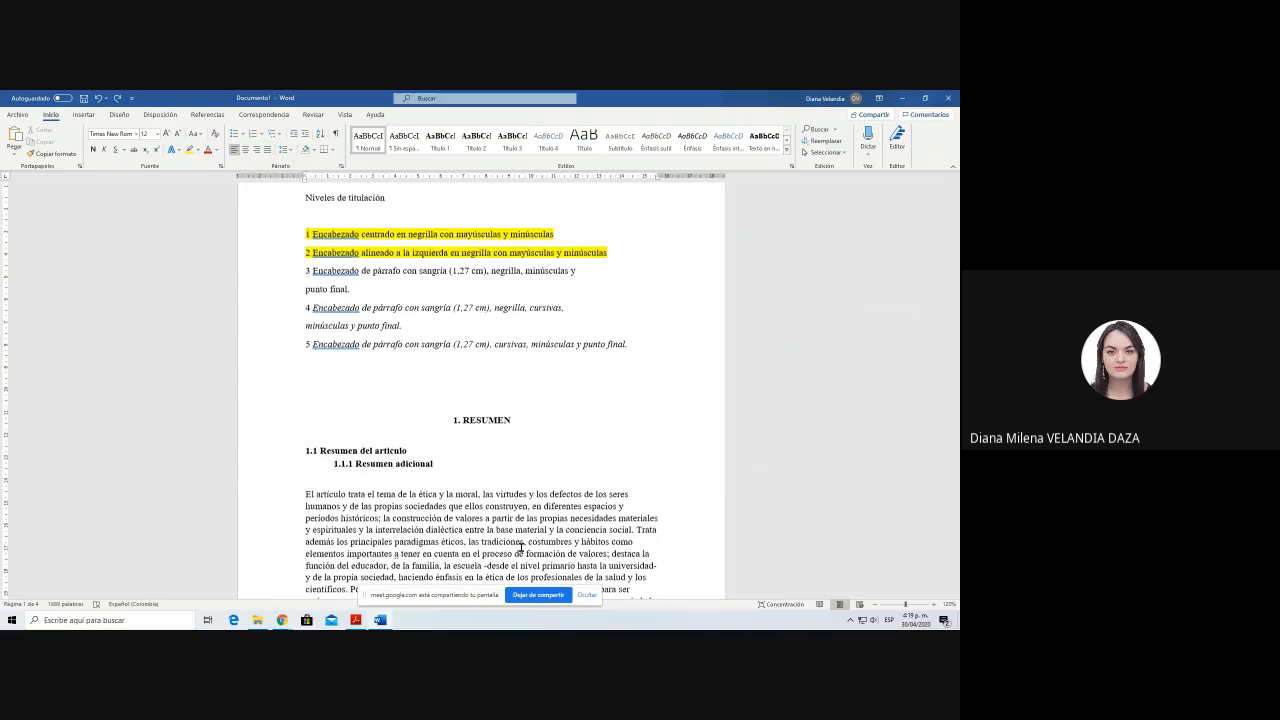
Step: Indent the first line of the summary paragraph, the INTRODUCCIÓN paragraph and the first two paragraphs of the following page
{"action": "scroll", "coordinate": [505, 520], "scroll_direction": "down", "scroll_amount": 2}
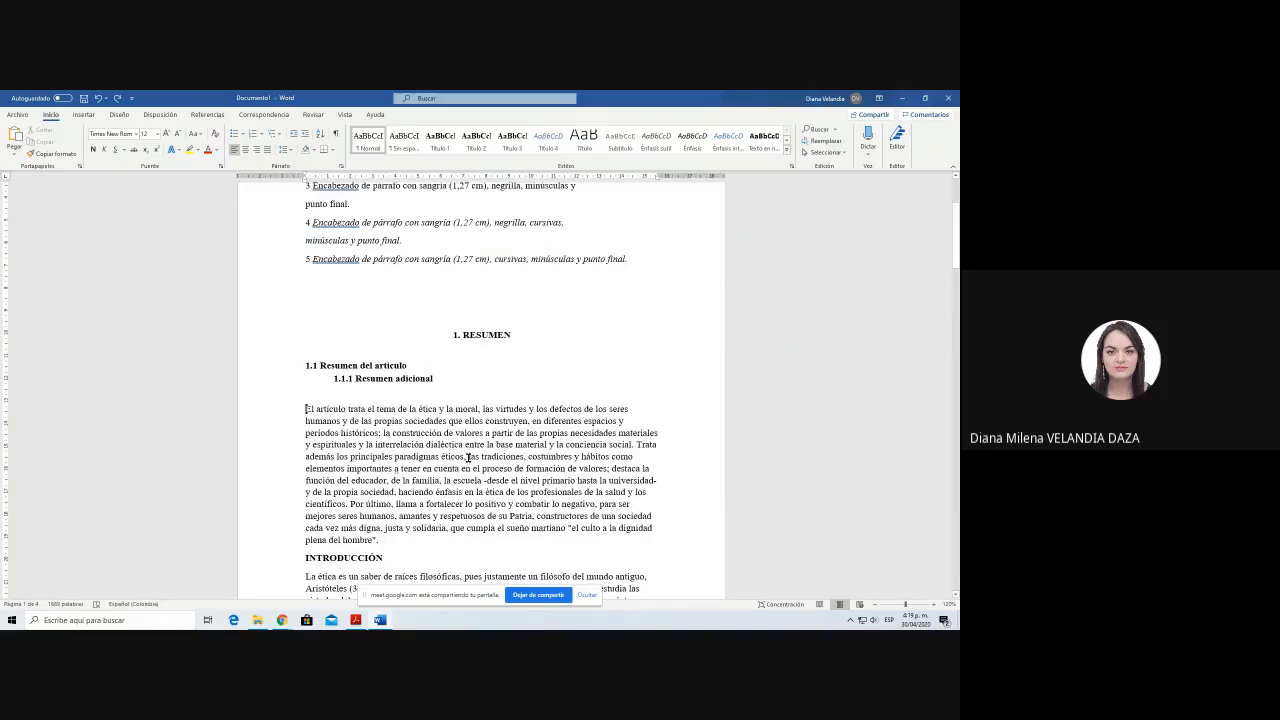
{"action": "key", "text": "Tab"}
{"action": "scroll", "coordinate": [468, 457], "scroll_direction": "down", "scroll_amount": 3}
{"action": "left_click", "coordinate": [304, 465]}
{"action": "key", "text": "Tab"}
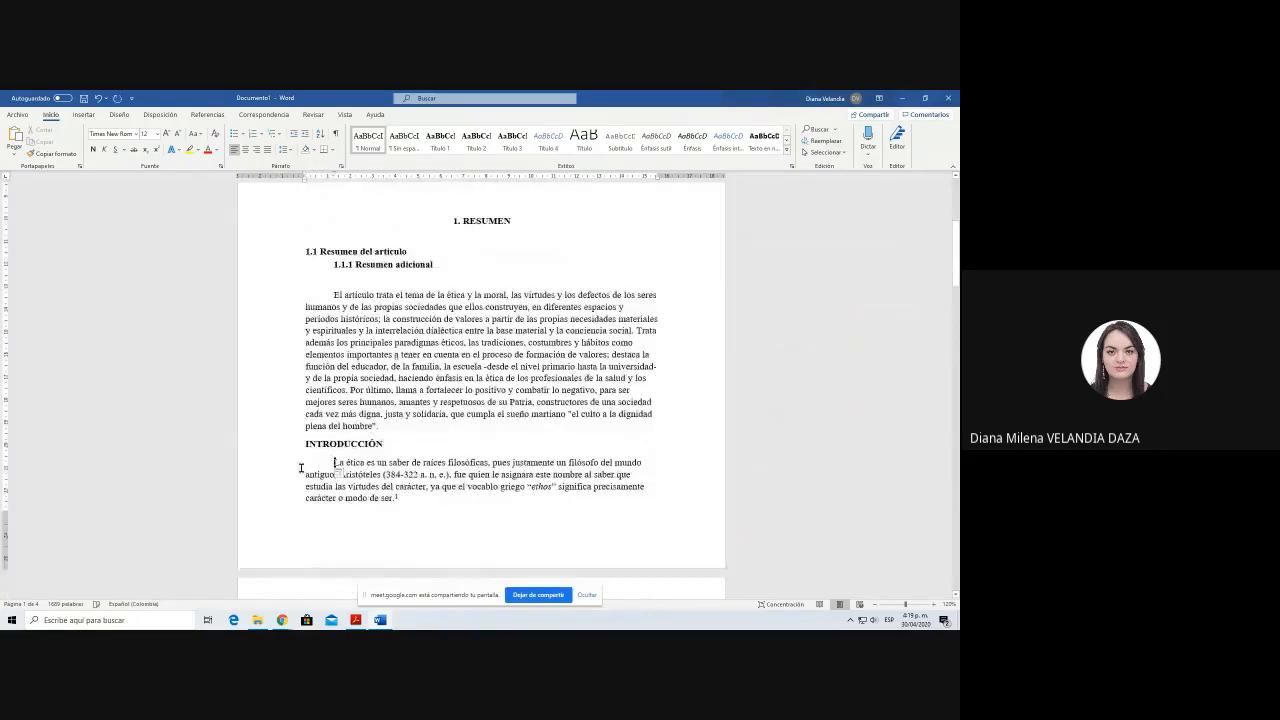
{"action": "scroll", "coordinate": [454, 513], "scroll_direction": "down", "scroll_amount": 1}
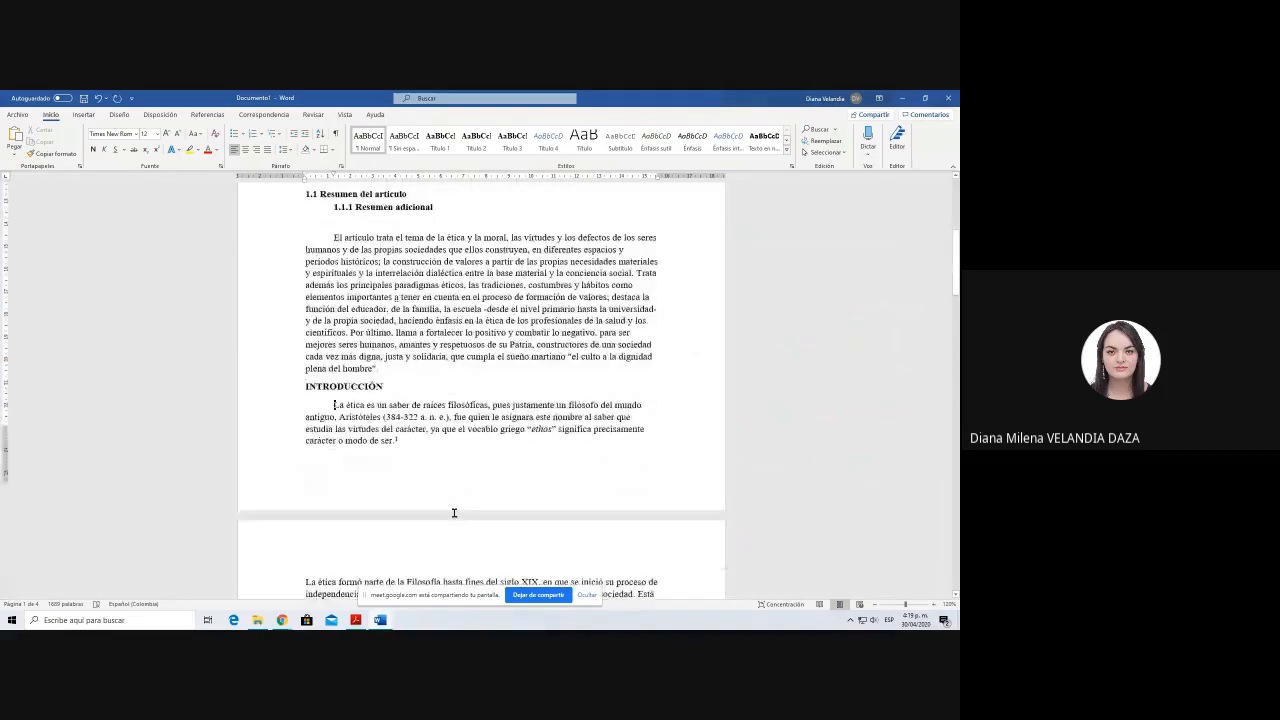
{"action": "scroll", "coordinate": [454, 513], "scroll_direction": "down", "scroll_amount": 5}
{"action": "left_click", "coordinate": [306, 440]}
{"action": "key", "text": "Tab"}
{"action": "left_click", "coordinate": [307, 494]}
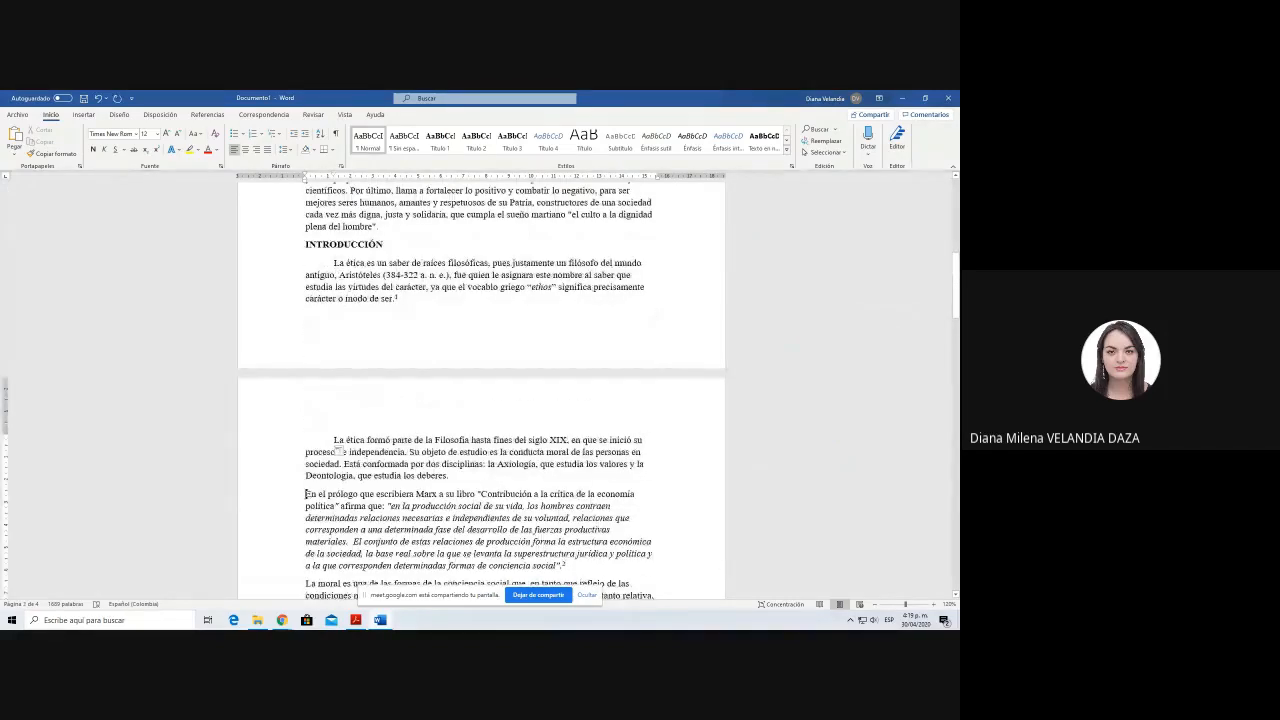
{"action": "key", "text": "Tab"}
{"action": "scroll", "coordinate": [289, 509], "scroll_direction": "down", "scroll_amount": 2}
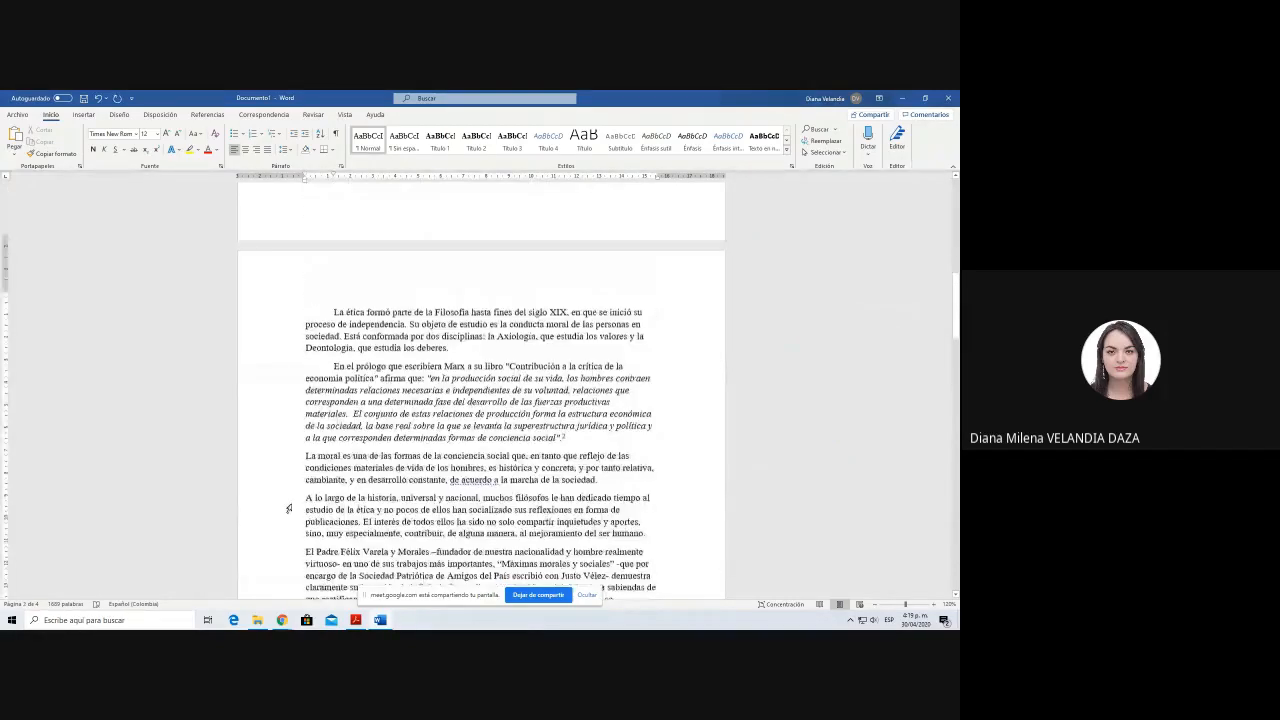
{"action": "scroll", "coordinate": [289, 509], "scroll_direction": "down", "scroll_amount": 1}
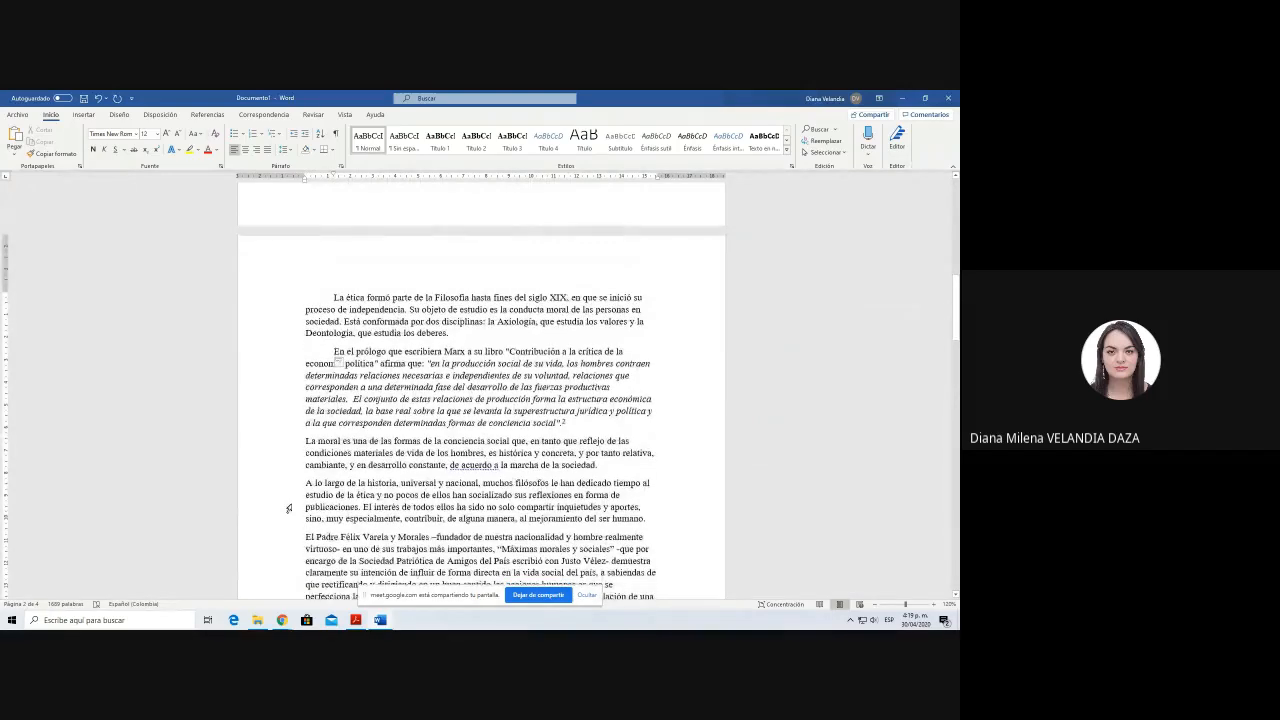
Step: Undo the first-line indents added to the summary and INTRODUCCIÓN paragraphs
{"action": "scroll", "coordinate": [289, 509], "scroll_direction": "up", "scroll_amount": 1}
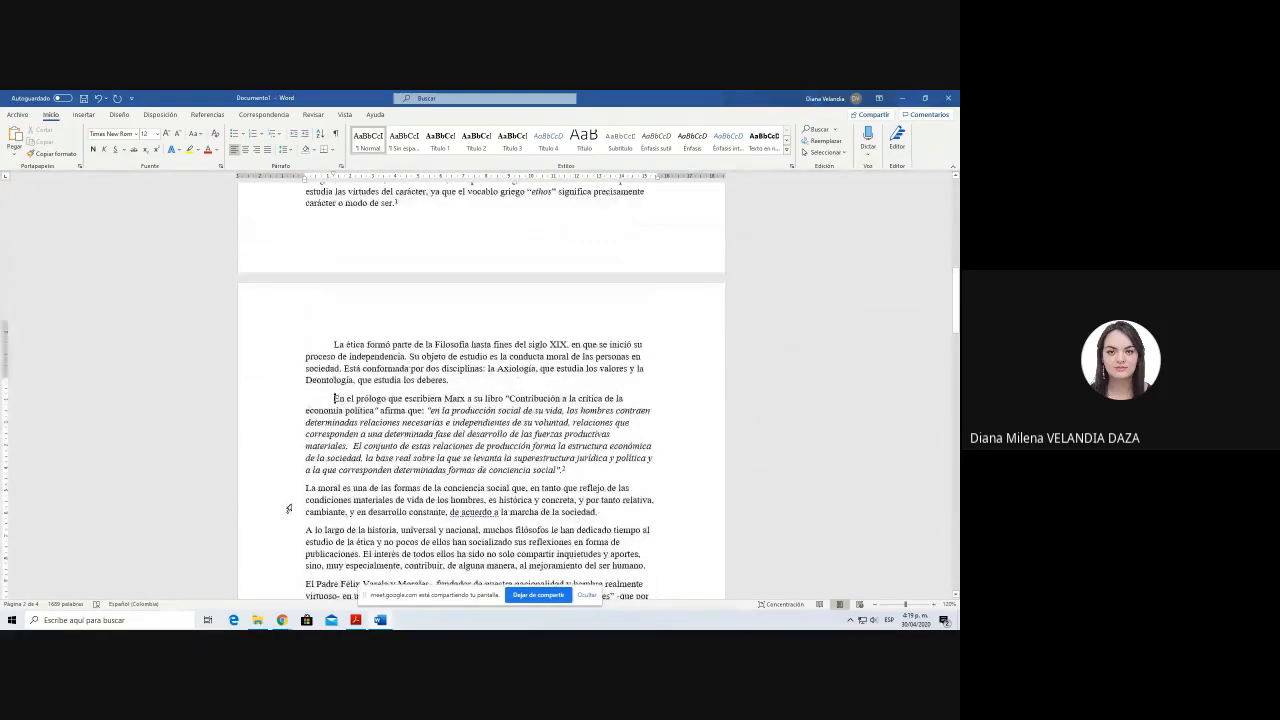
{"action": "key", "text": "ctrl+z"}
{"action": "key", "text": "ctrl+z"}
{"action": "key", "text": "ctrl+z"}
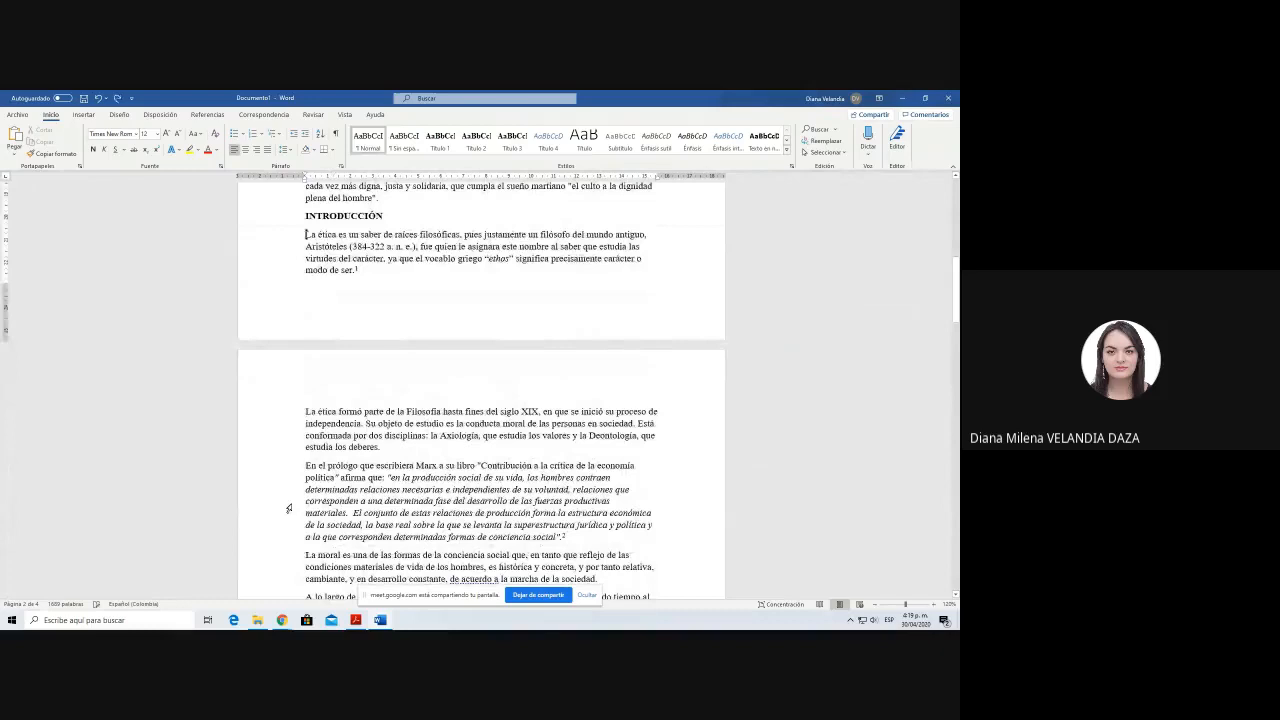
{"action": "scroll", "coordinate": [289, 509], "scroll_direction": "up", "scroll_amount": 5}
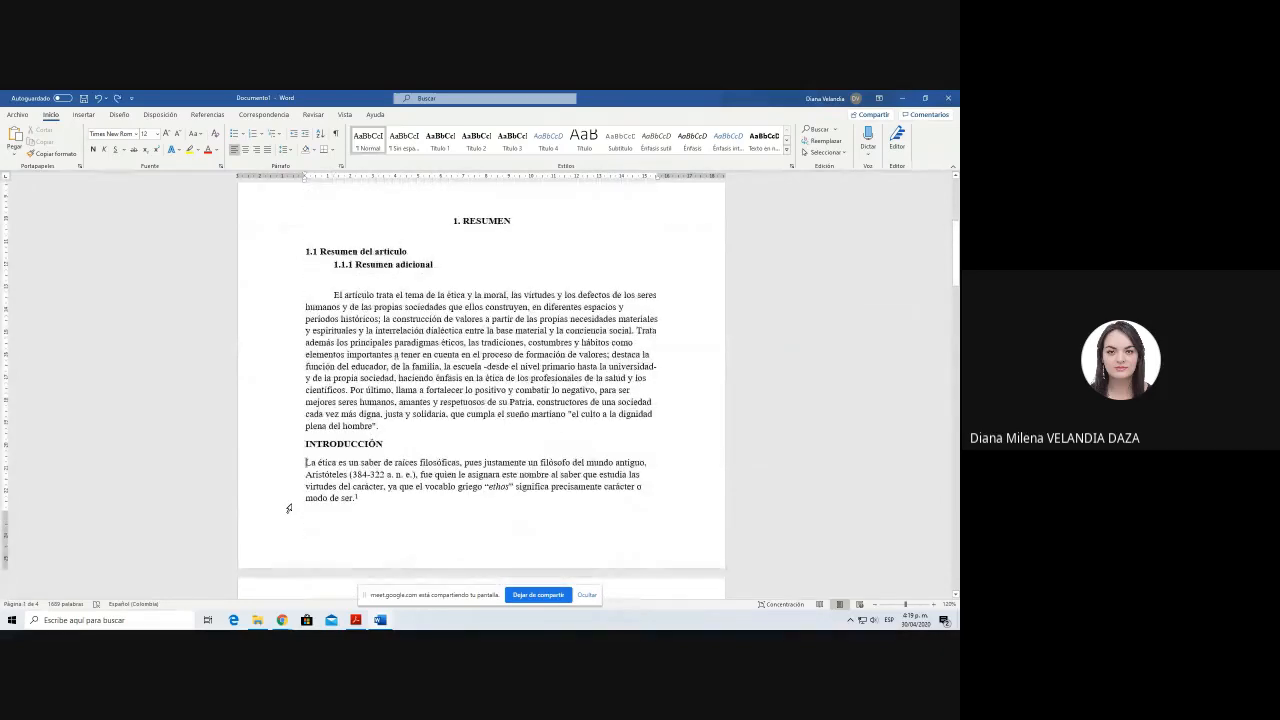
{"action": "key", "text": "ctrl+z"}
{"action": "scroll", "coordinate": [372, 413], "scroll_direction": "up", "scroll_amount": 2}
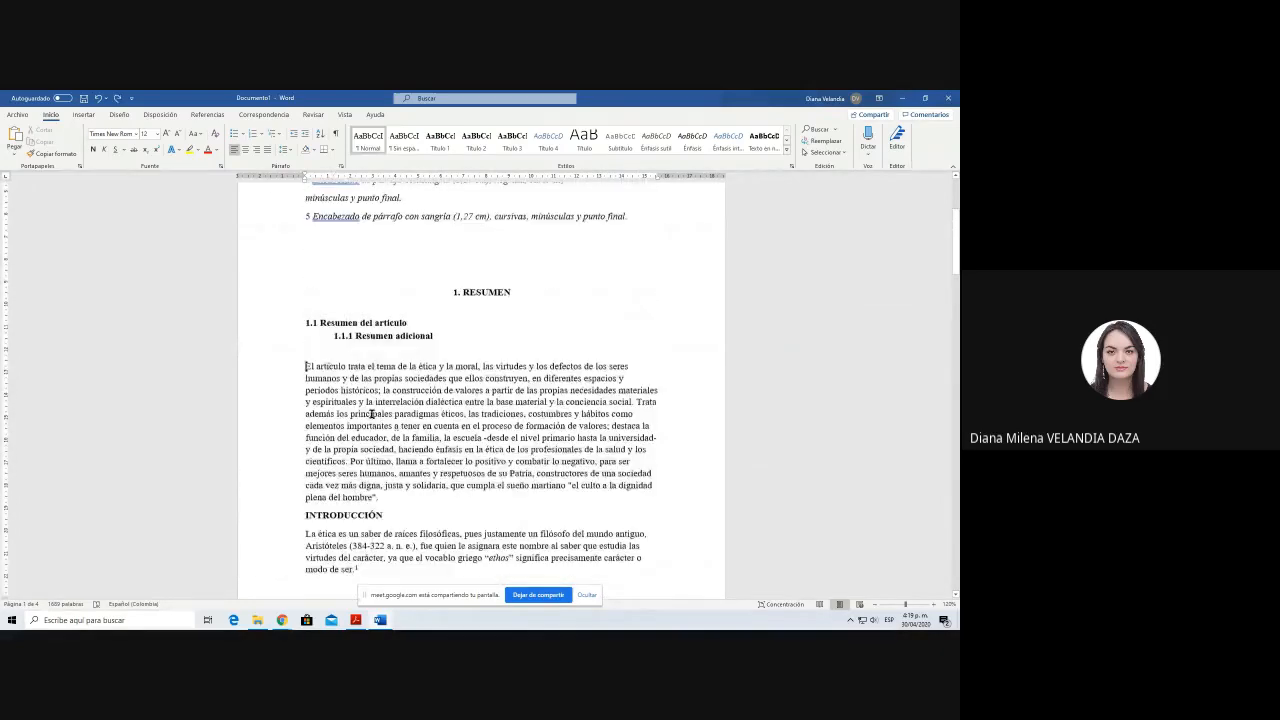
{"action": "scroll", "coordinate": [372, 413], "scroll_direction": "up", "scroll_amount": 1}
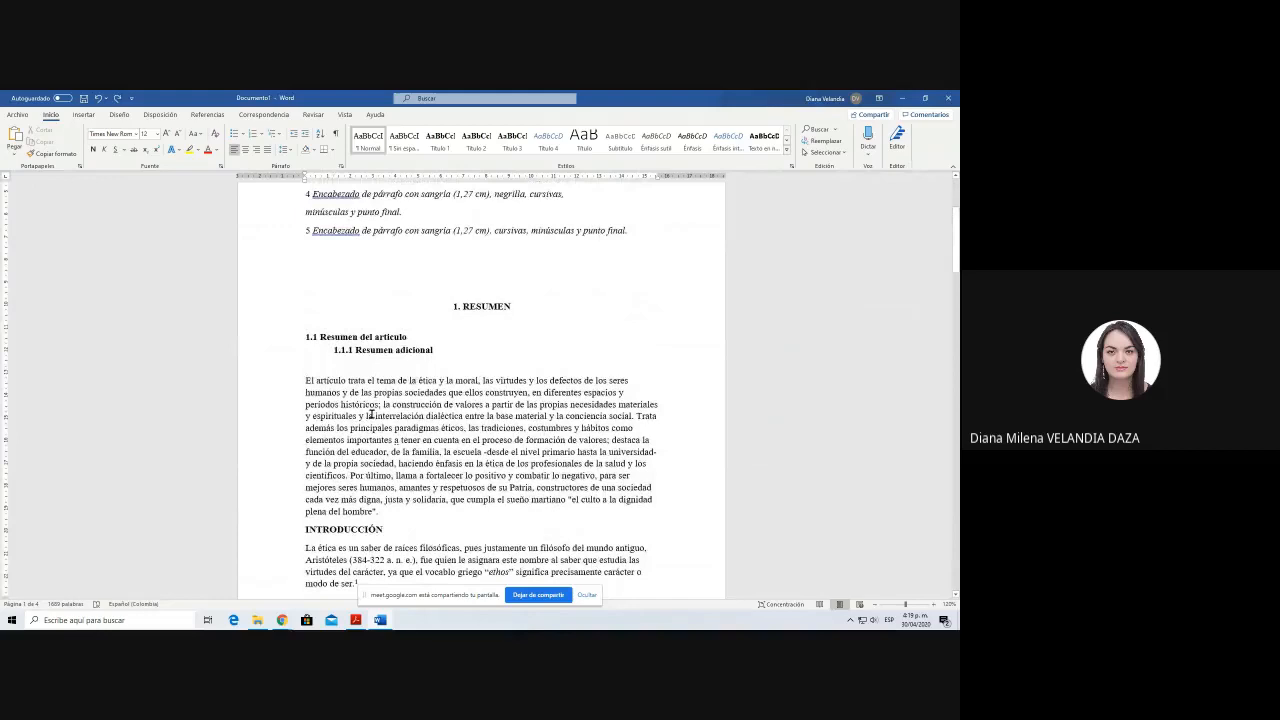
Step: Add another blank line below the 1.1.1 subheading and remove its automatic list number
{"action": "left_click", "coordinate": [479, 349]}
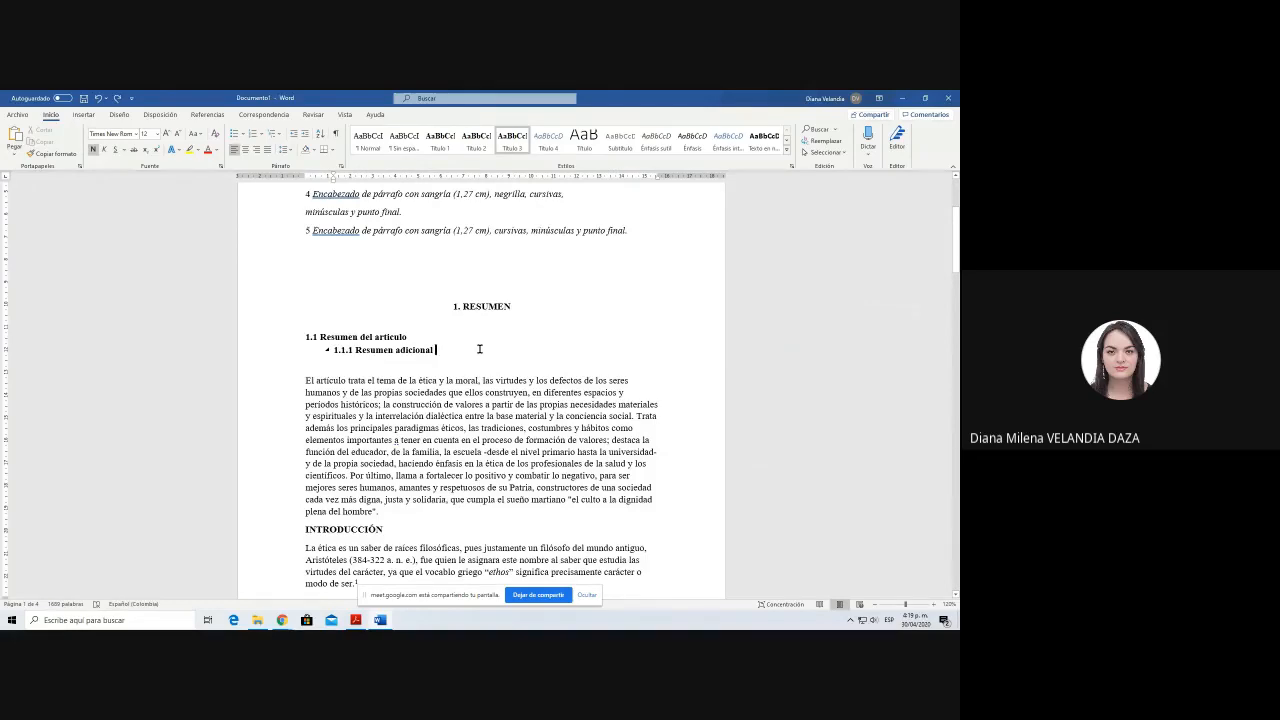
{"action": "key", "text": "Return"}
{"action": "scroll", "coordinate": [308, 206], "scroll_direction": "up", "scroll_amount": 2}
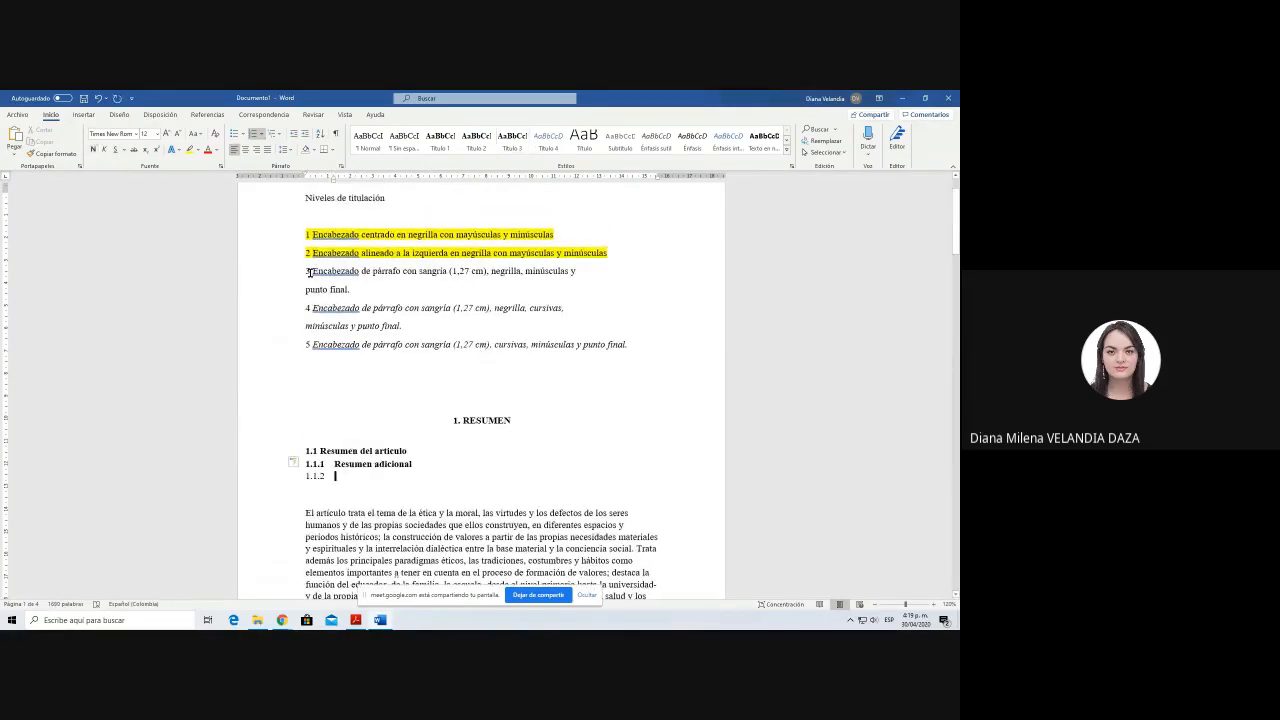
{"action": "key", "text": "BackSpace"}
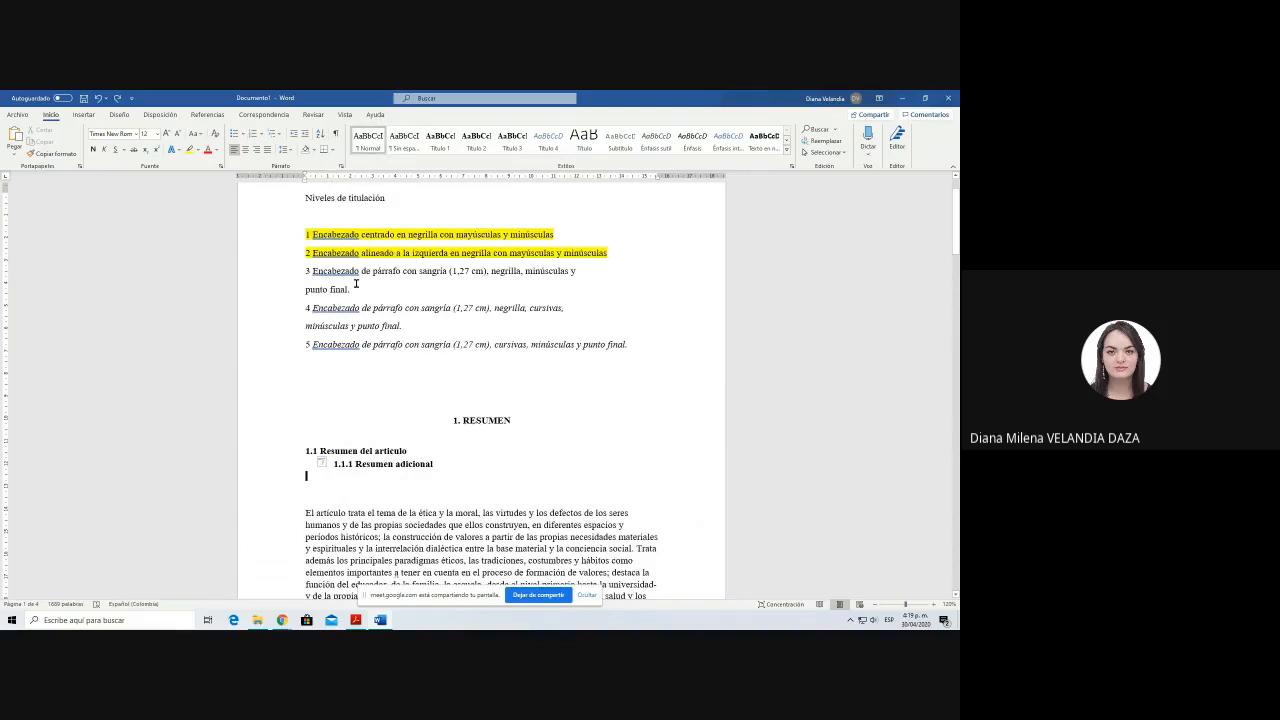
Step: Highlight the level 3 heading description in yellow in the Niveles de titulación list
{"action": "triple_click", "coordinate": [346, 278]}
{"action": "left_click", "coordinate": [190, 149]}
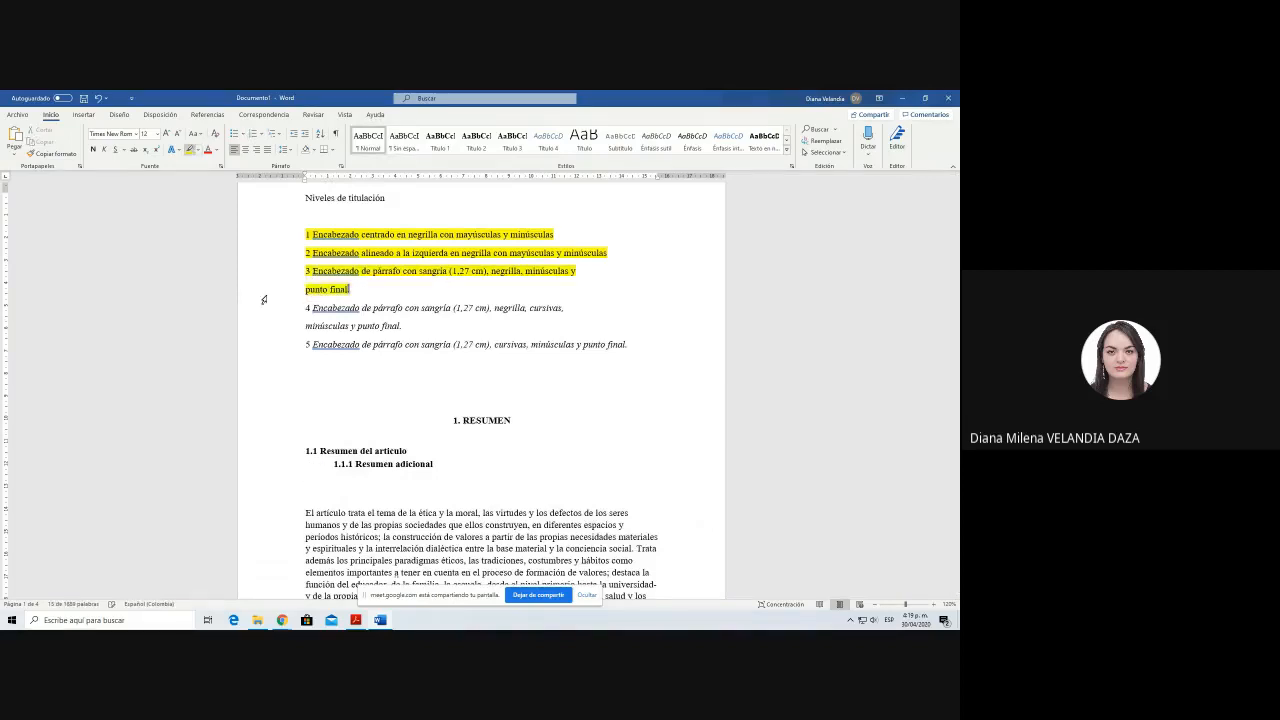
Step: Start a new line directly below the 1.1.1 subheading without automatic numbering and enter the number 1.1.1.1
{"action": "left_click", "coordinate": [500, 465]}
{"action": "key", "text": "Return"}
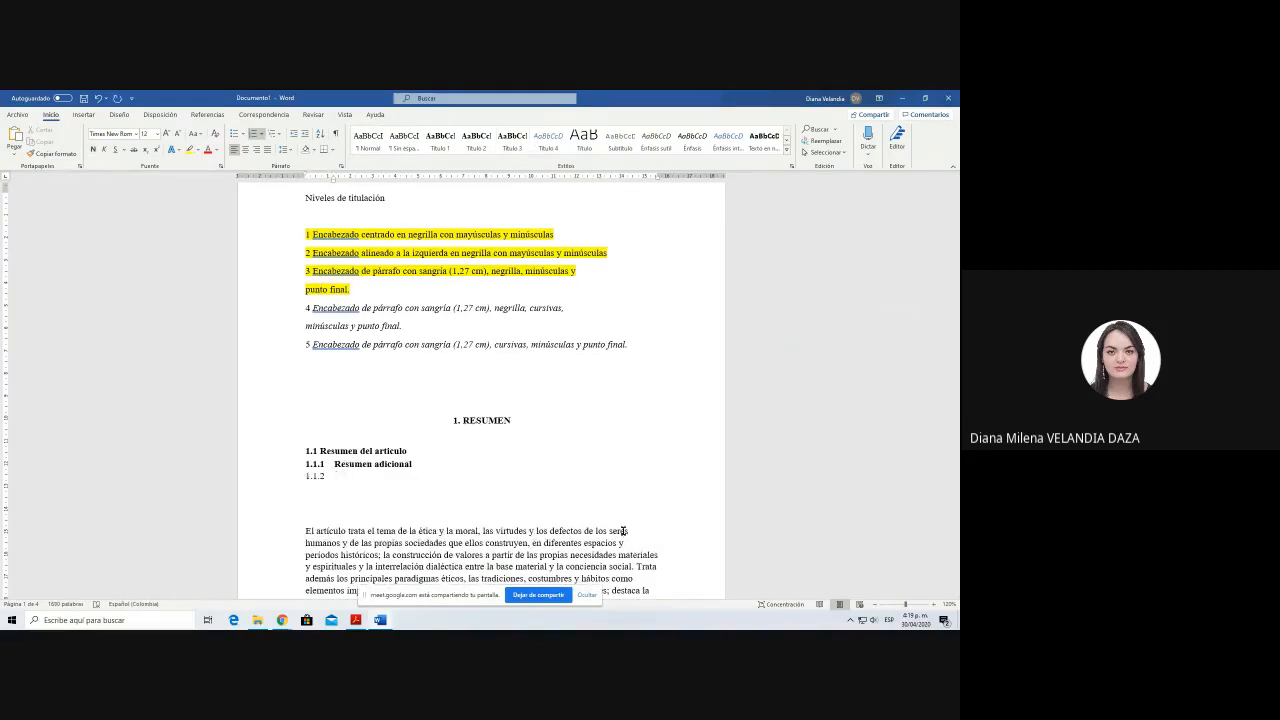
{"action": "key", "text": "BackSpace"}
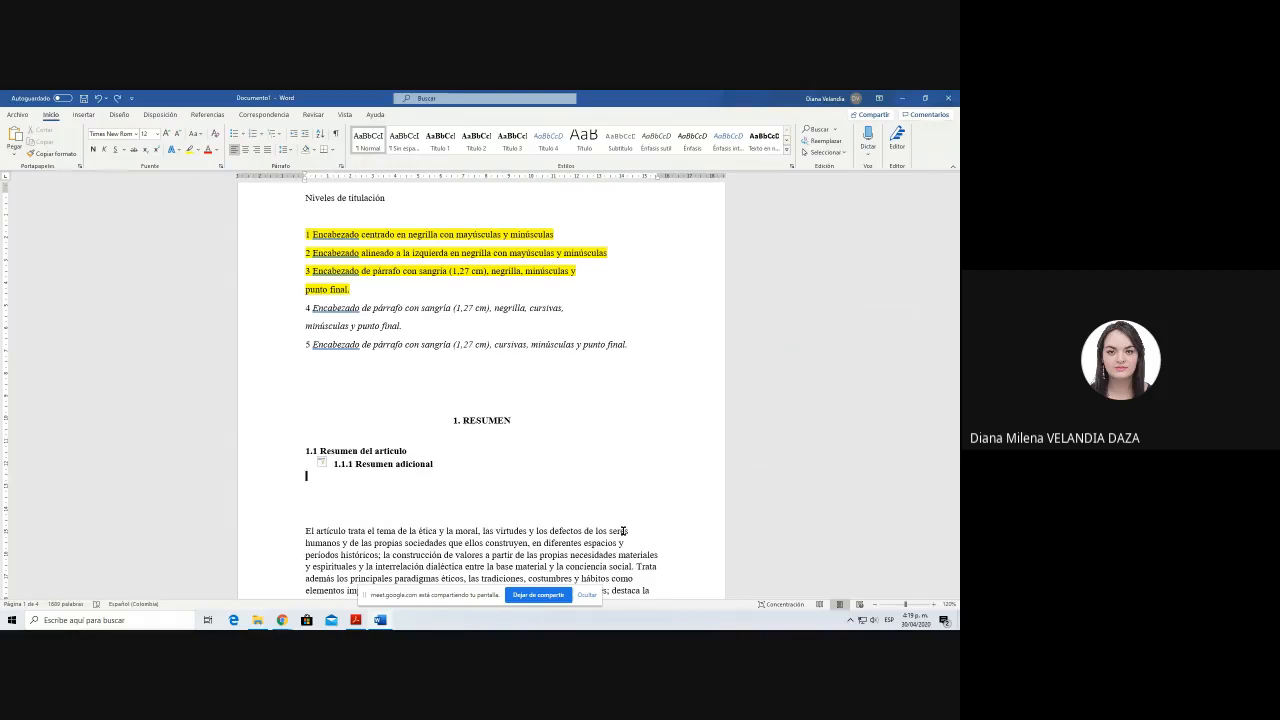
{"action": "type", "text": "1.1.1.1"}
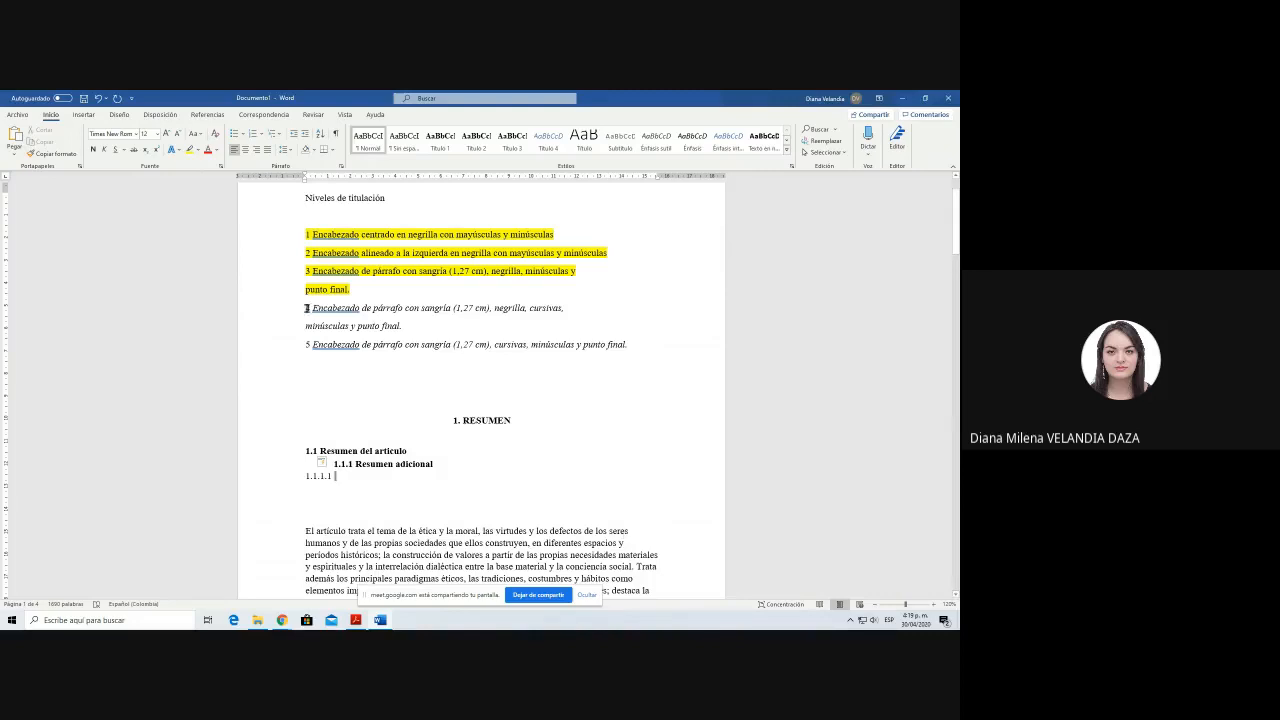
Step: Highlight the level 4 heading description in yellow in the Niveles de titulación list
{"action": "triple_click", "coordinate": [310, 309]}
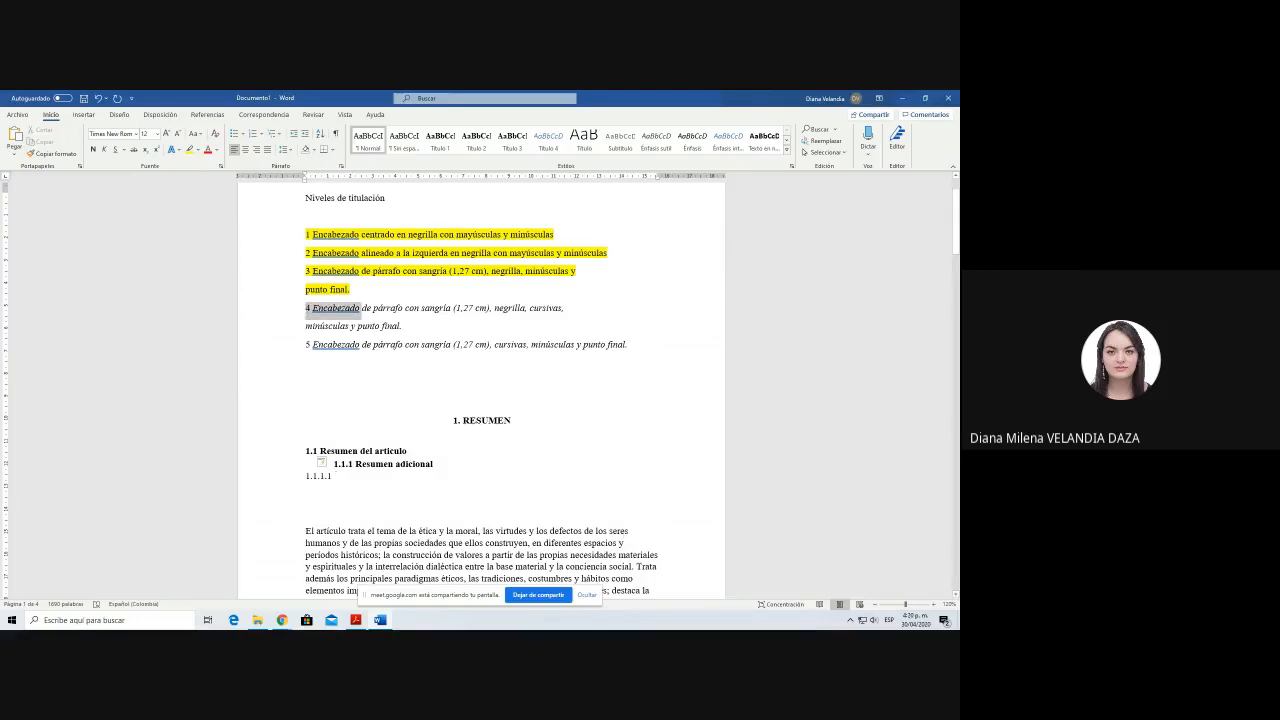
{"action": "left_click", "coordinate": [190, 150]}
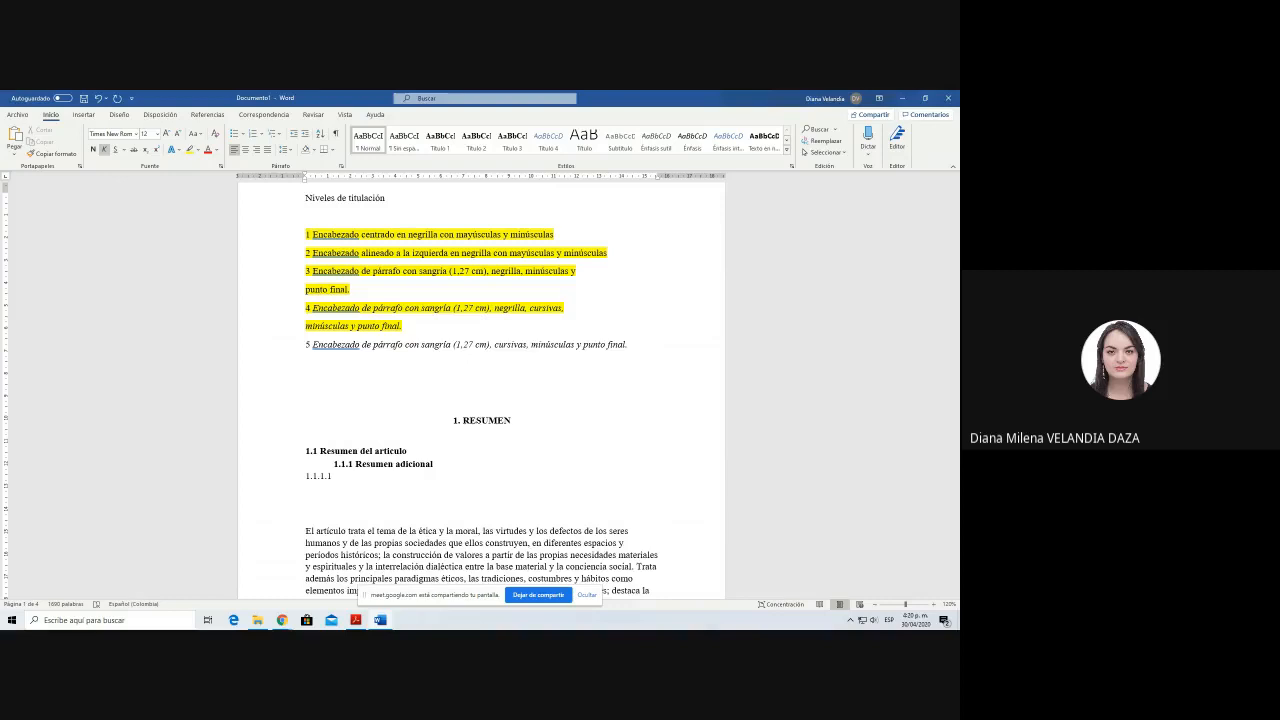
Step: Complete the 1.1.1.1 subheading below Resumen adicional with the title Nuevo resumen
{"action": "left_click", "coordinate": [546, 477]}
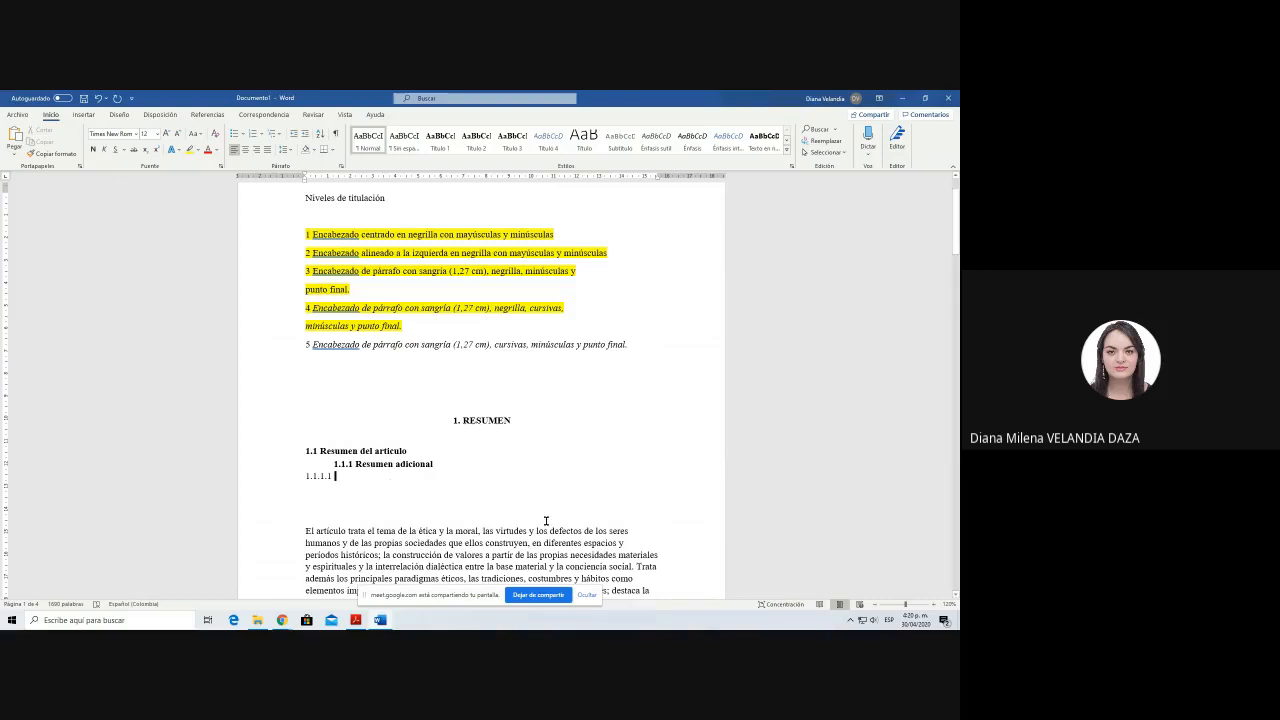
{"action": "type", "text": "Resu"}
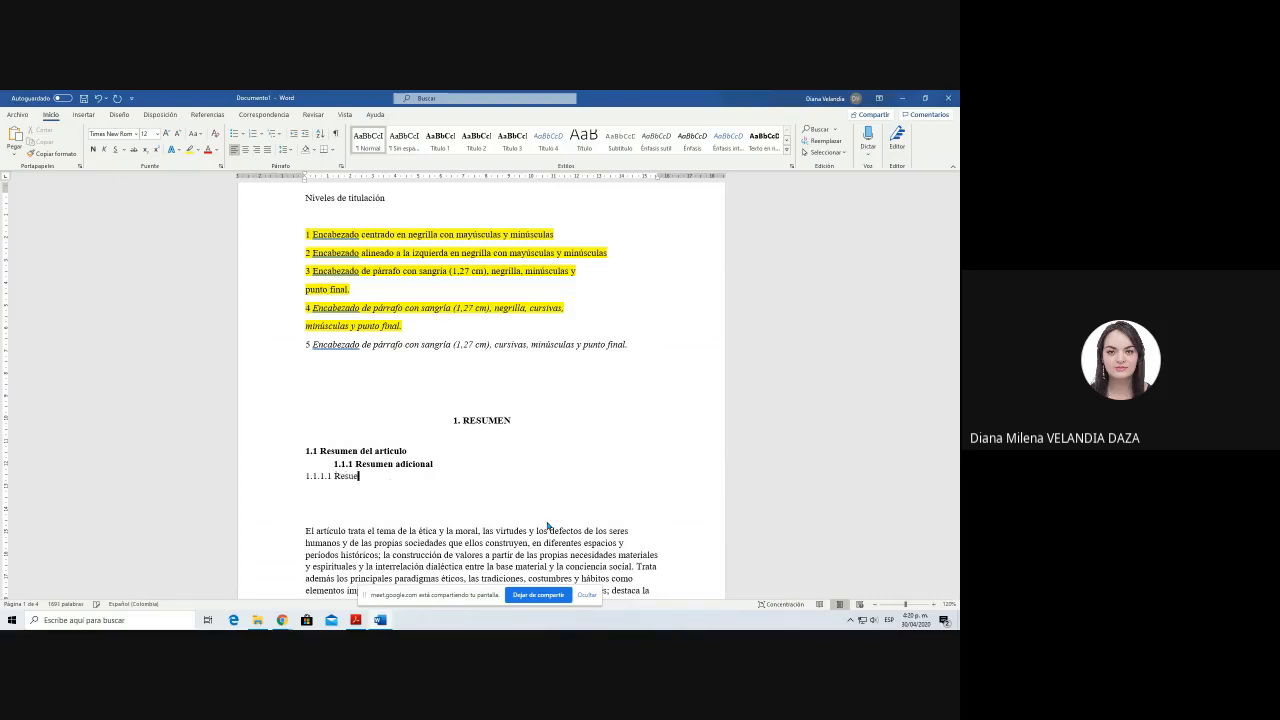
{"action": "key", "text": "BackSpace"}
{"action": "key", "text": "BackSpace"}
{"action": "key", "text": "BackSpace"}
{"action": "key", "text": "BackSpace"}
{"action": "type", "text": "Nuevo resumen"}
Step: Modify the Título 4 style to use the Times New Roman font at size 12
{"action": "left_click", "coordinate": [545, 139]}
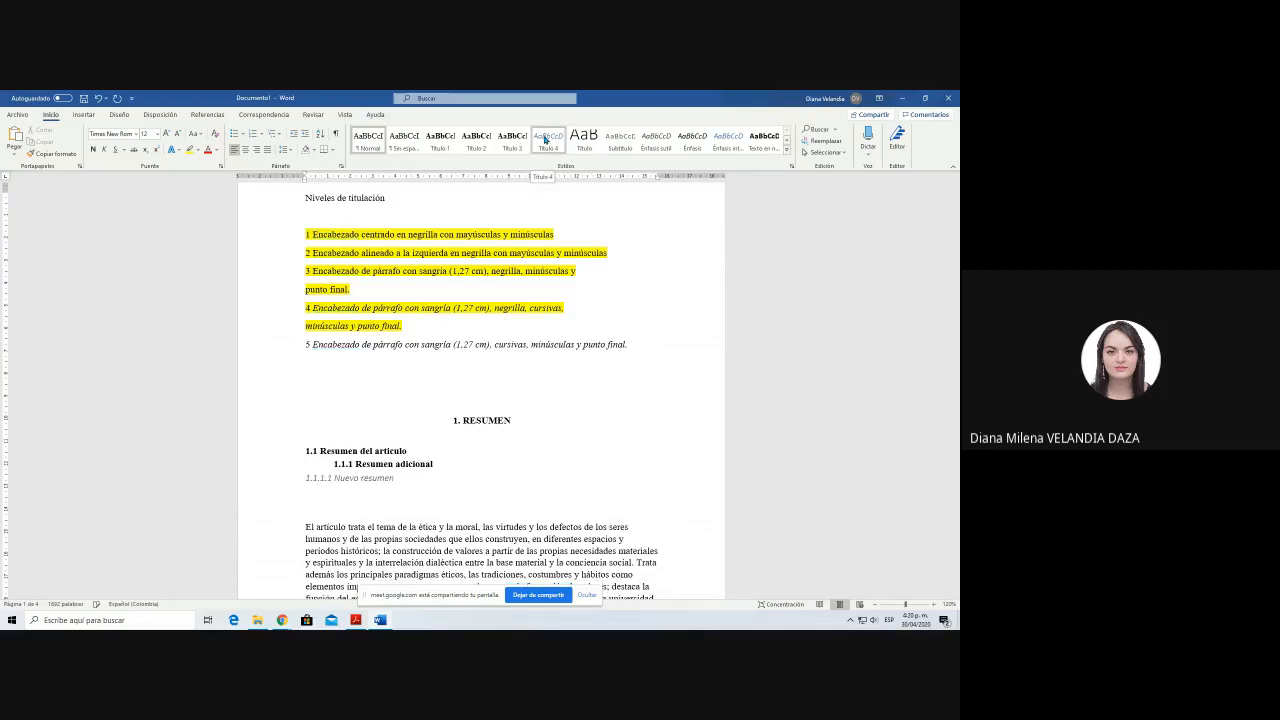
{"action": "key", "text": "ctrl+z"}
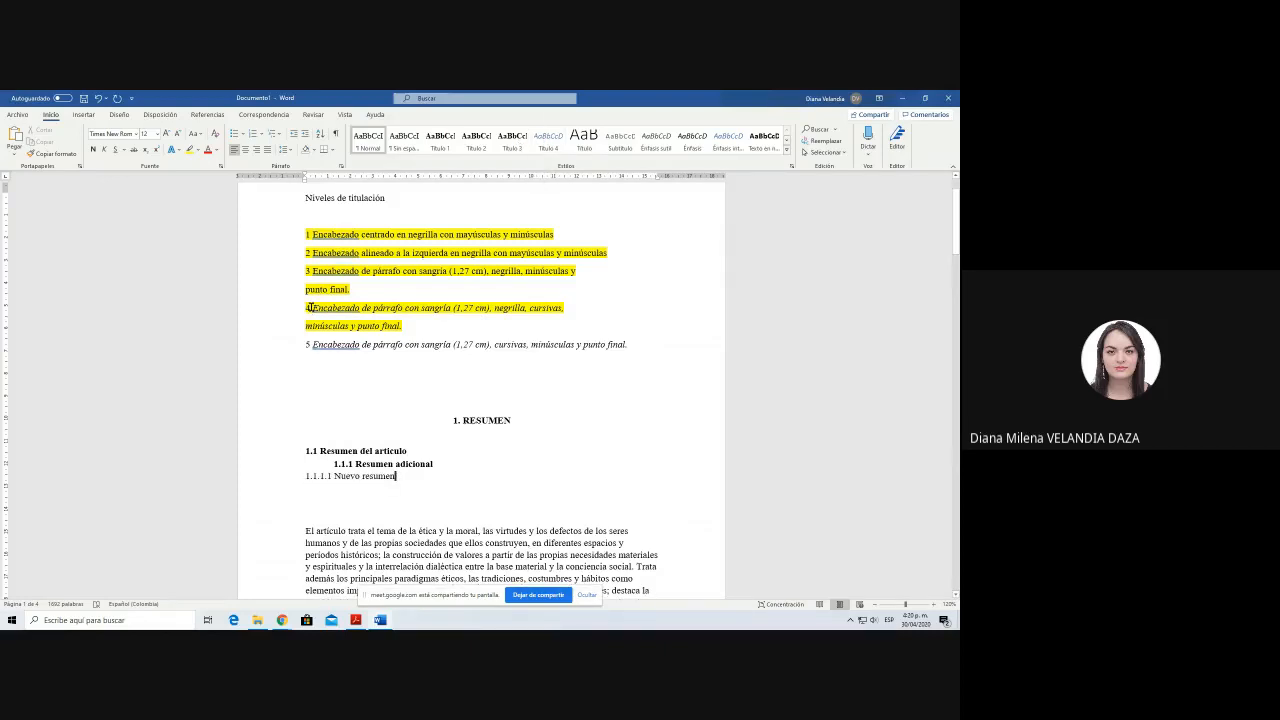
{"action": "left_click", "coordinate": [548, 142]}
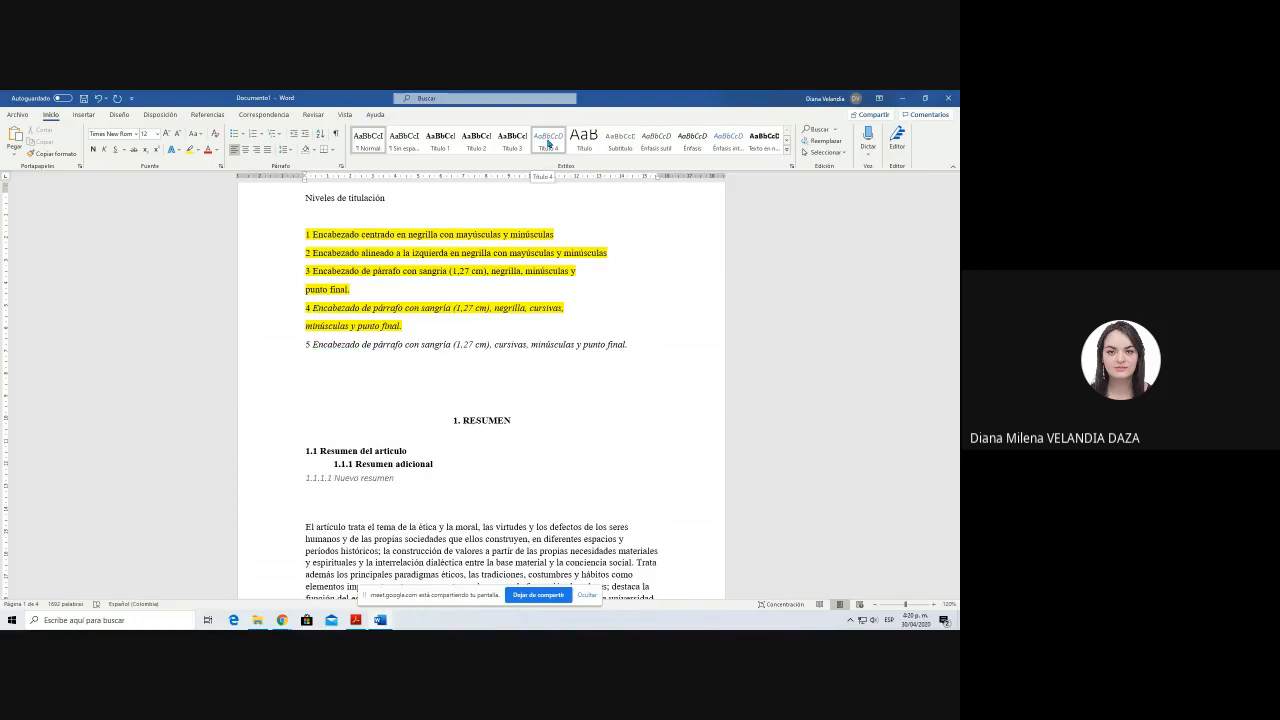
{"action": "right_click", "coordinate": [548, 143]}
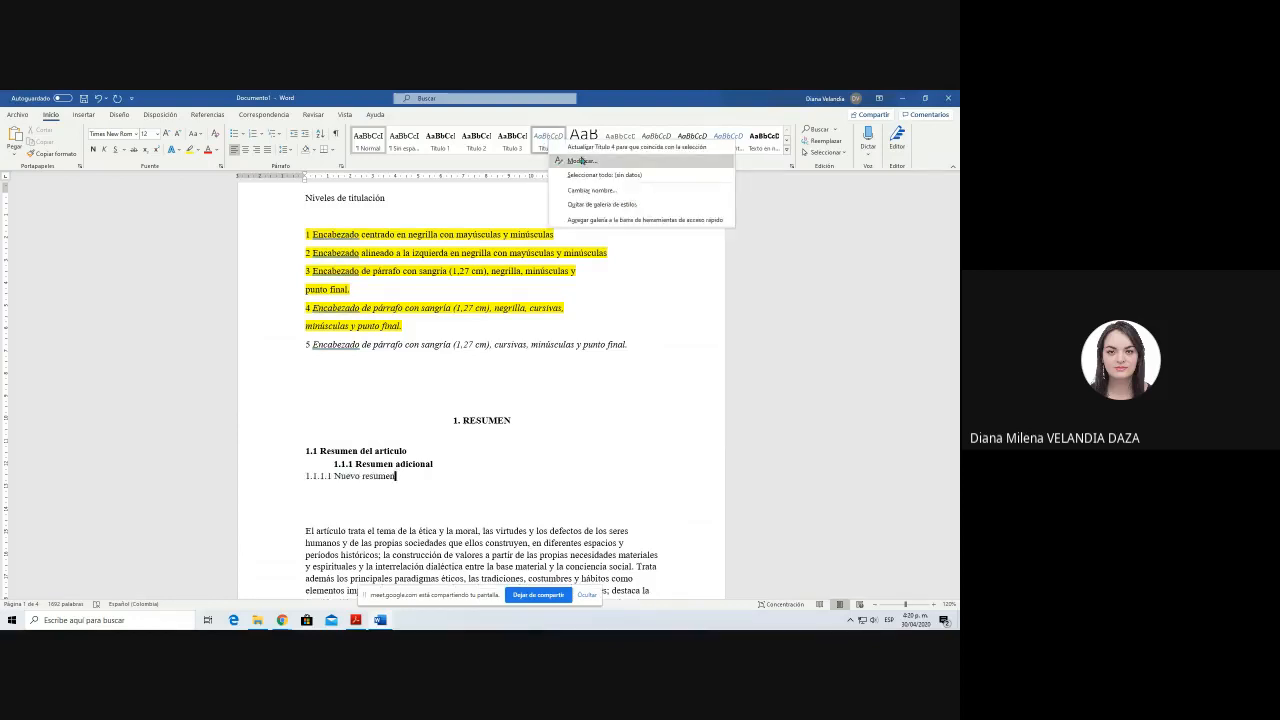
{"action": "left_click", "coordinate": [585, 160]}
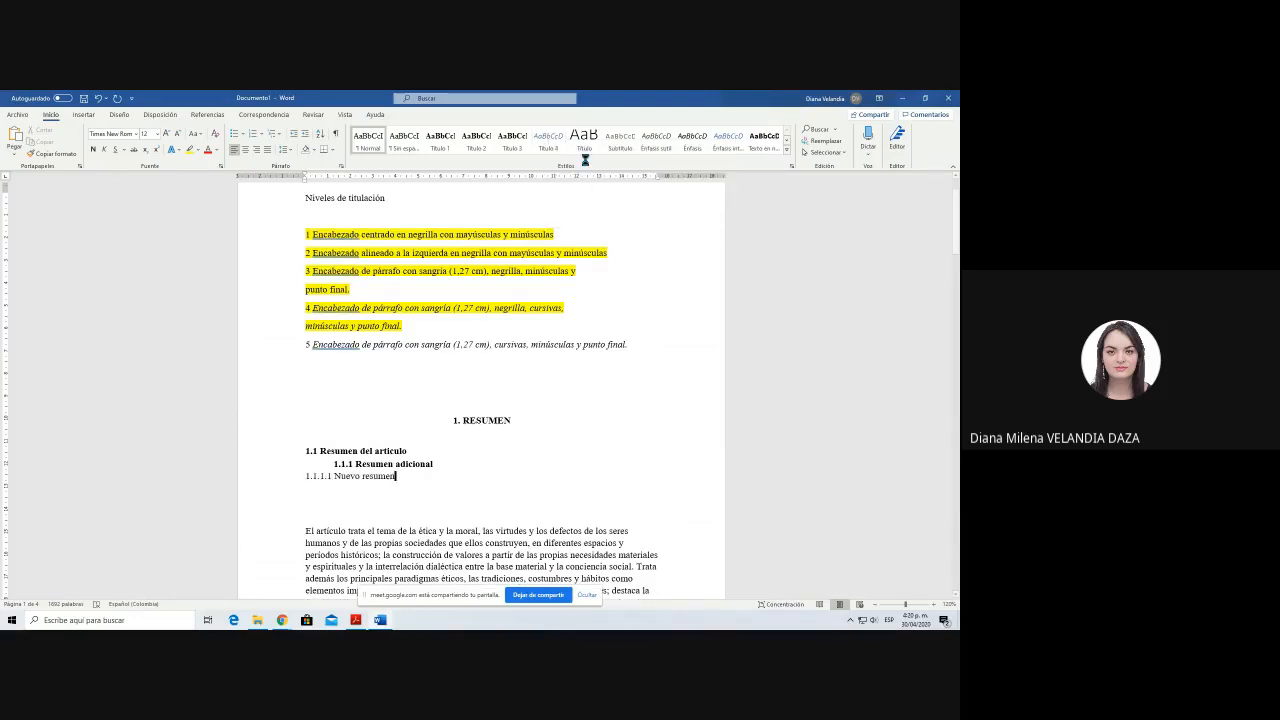
{"action": "key", "text": "Tab"}
{"action": "key", "text": "Tab"}
{"action": "key", "text": "Tab"}
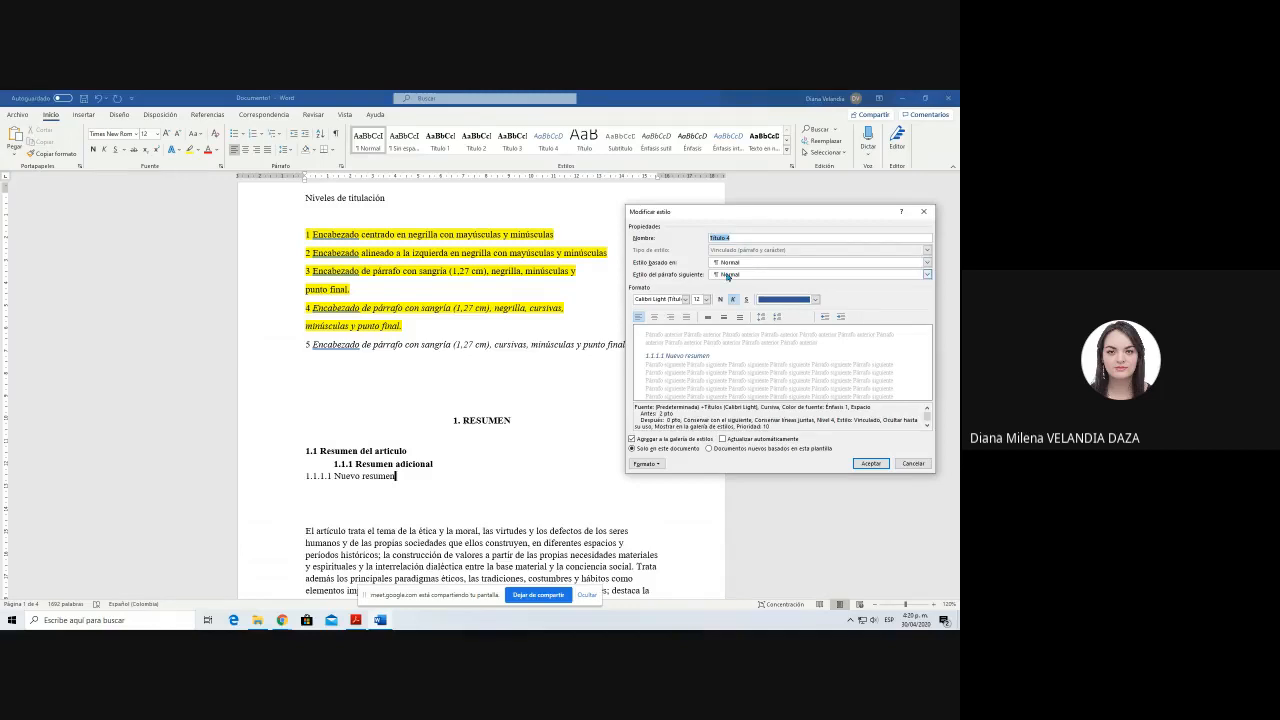
{"action": "type", "text": "Times New Roman"}
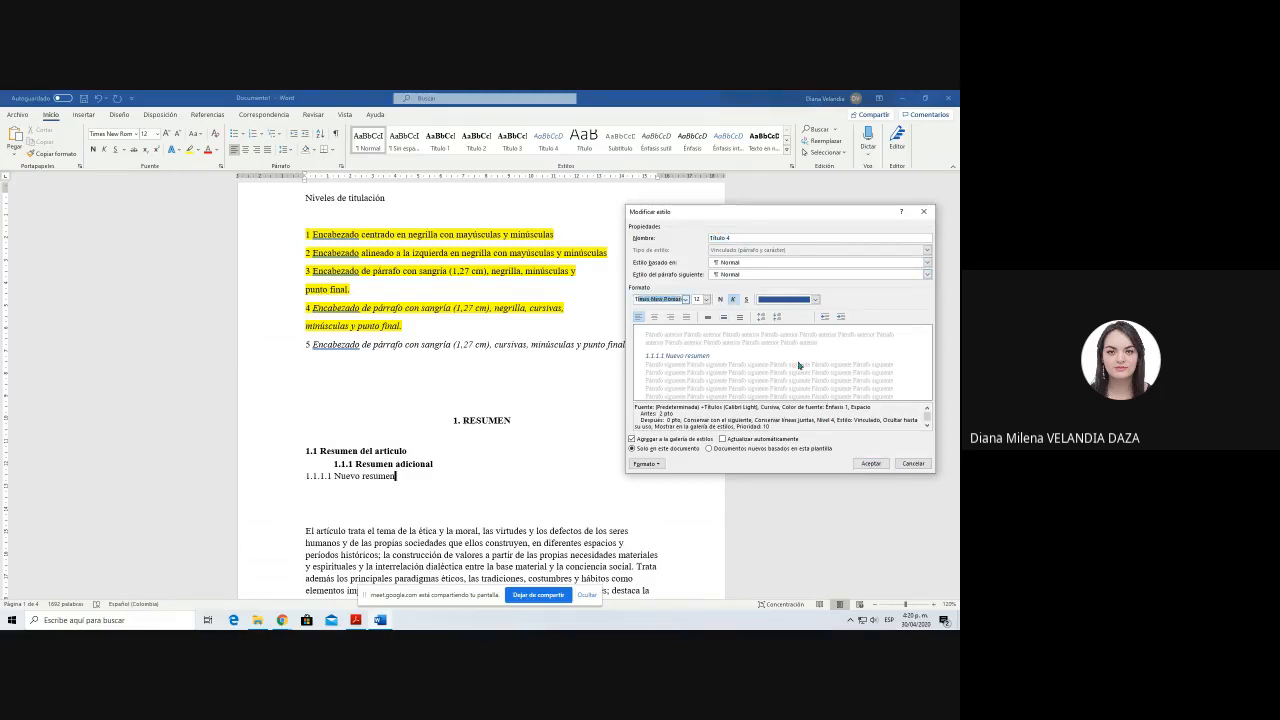
{"action": "key", "text": "Tab"}
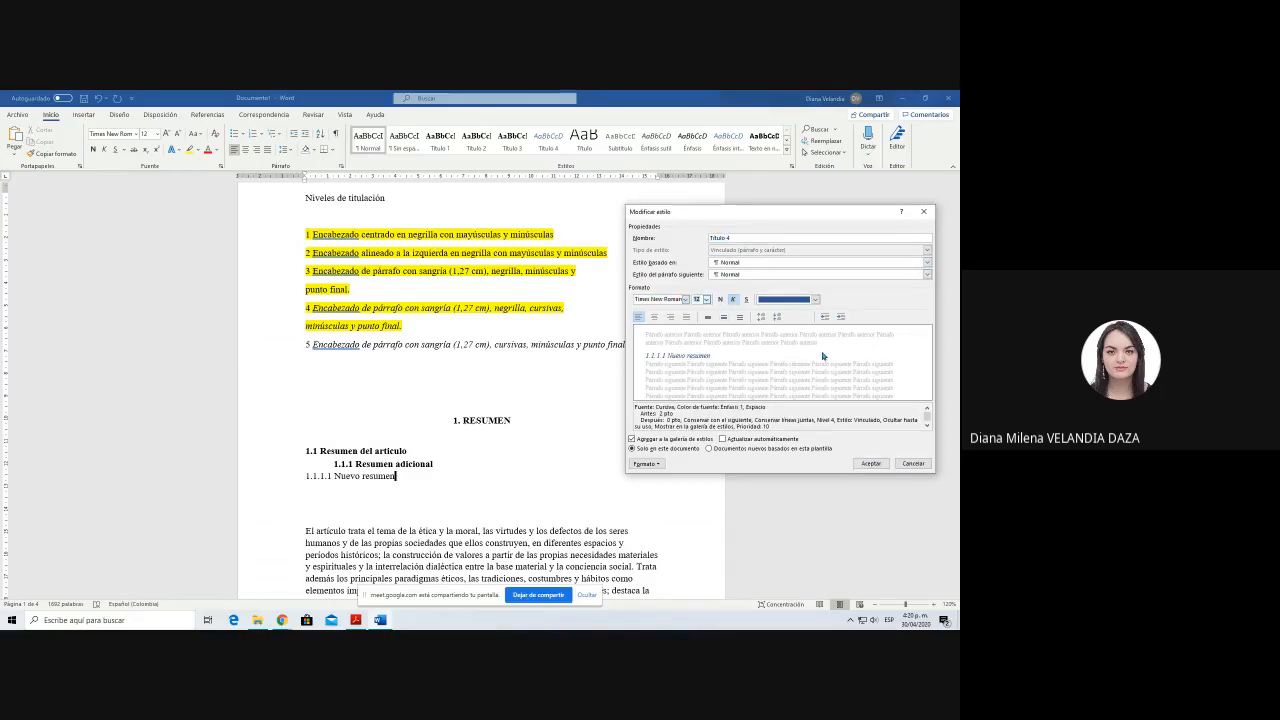
{"action": "type", "text": "12"}
Step: Give the Título 4 style a 1.25 cm left indent, bold text and the automatic font colour, and save the style changes
{"action": "left_click", "coordinate": [840, 317]}
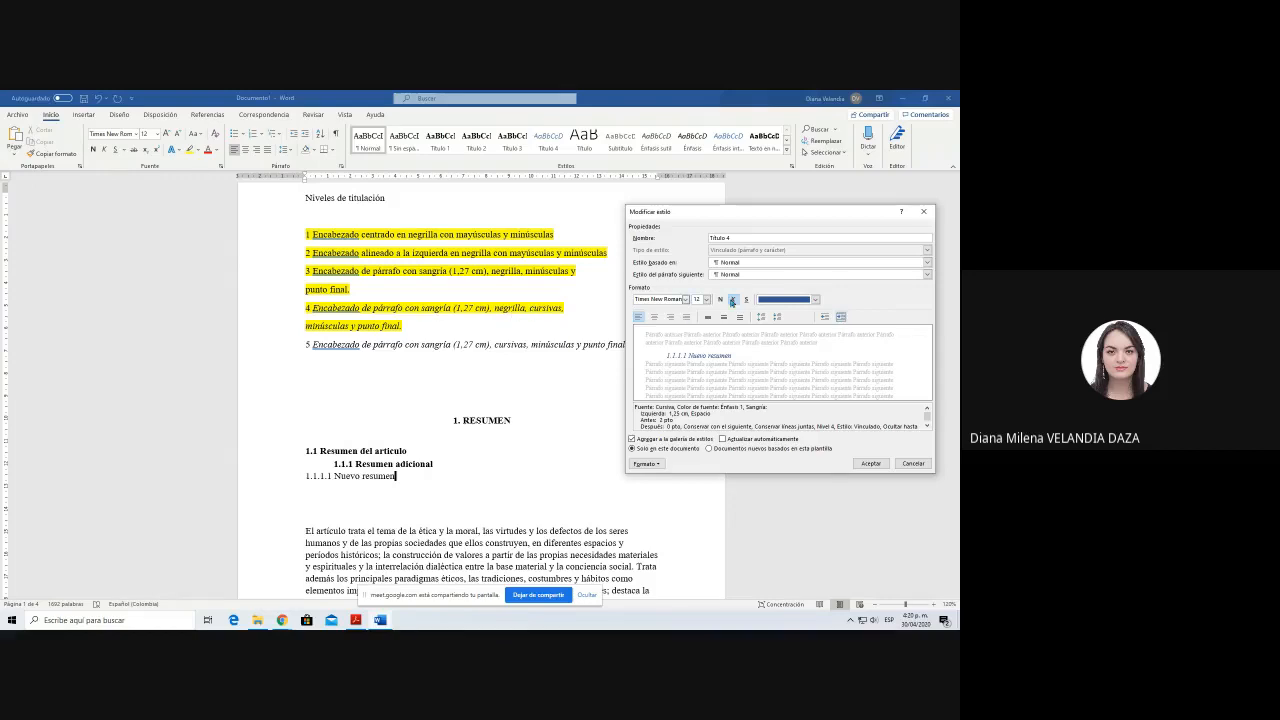
{"action": "left_click", "coordinate": [720, 300]}
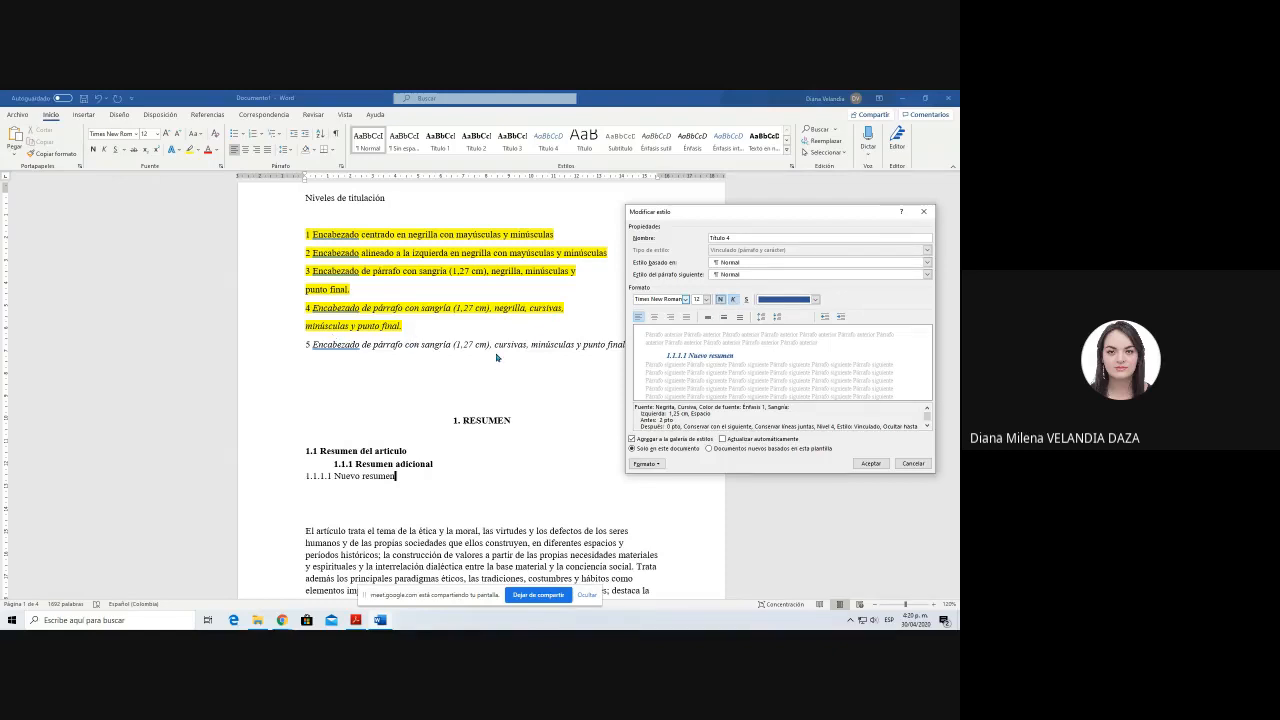
{"action": "left_click", "coordinate": [802, 299]}
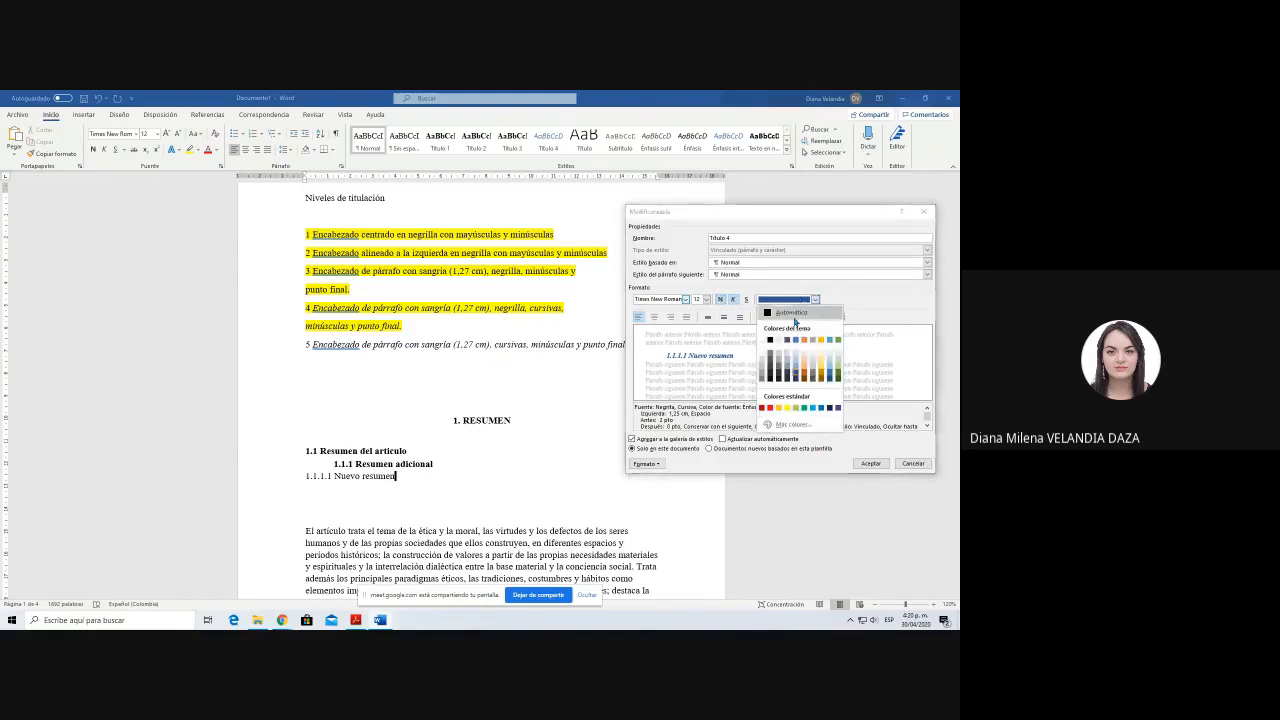
{"action": "left_click", "coordinate": [791, 313]}
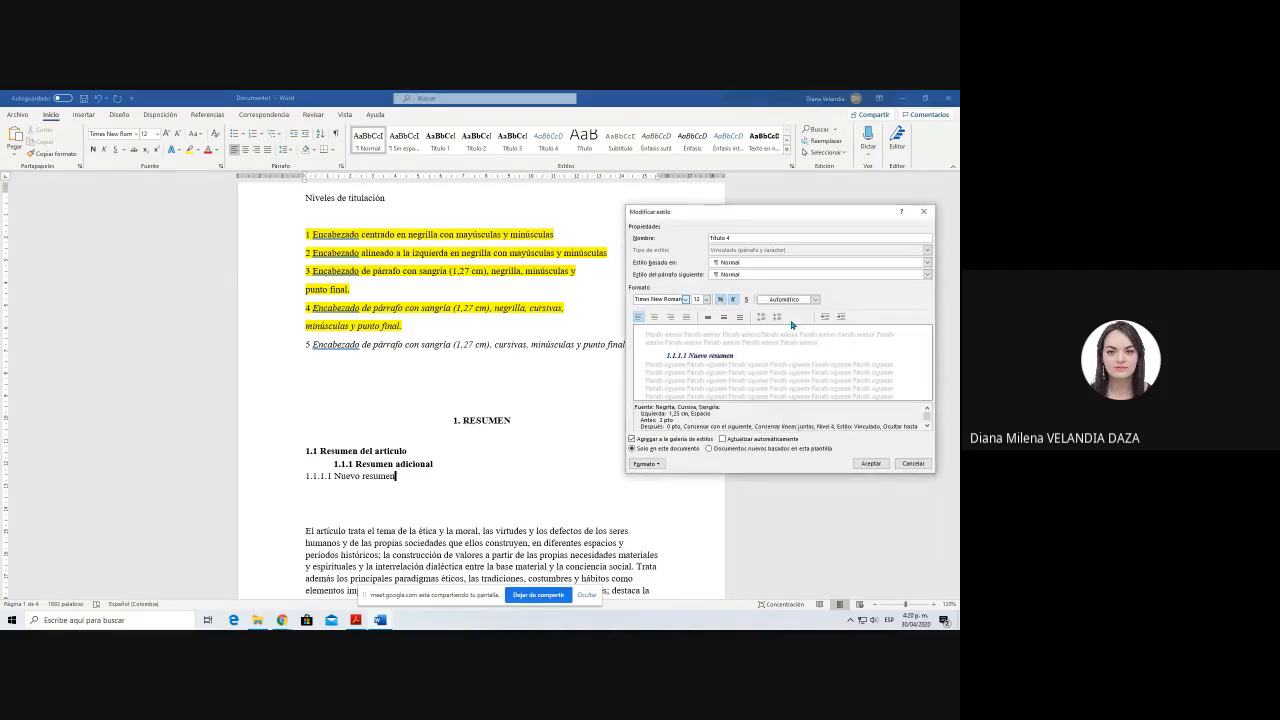
{"action": "left_click", "coordinate": [870, 463]}
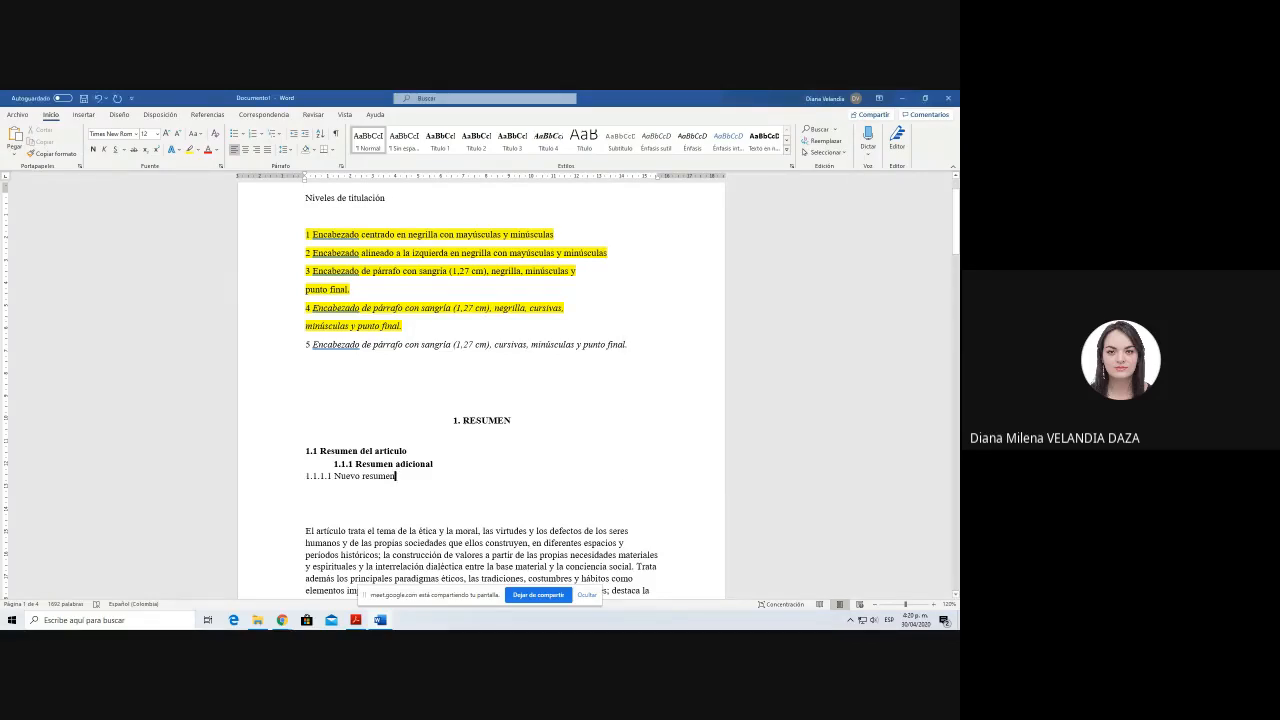
Step: Apply the Título 4 style to the 1.1.1.1 Nuevo resumen subheading
{"action": "key", "text": "shift+Home"}
{"action": "left_click", "coordinate": [552, 142]}
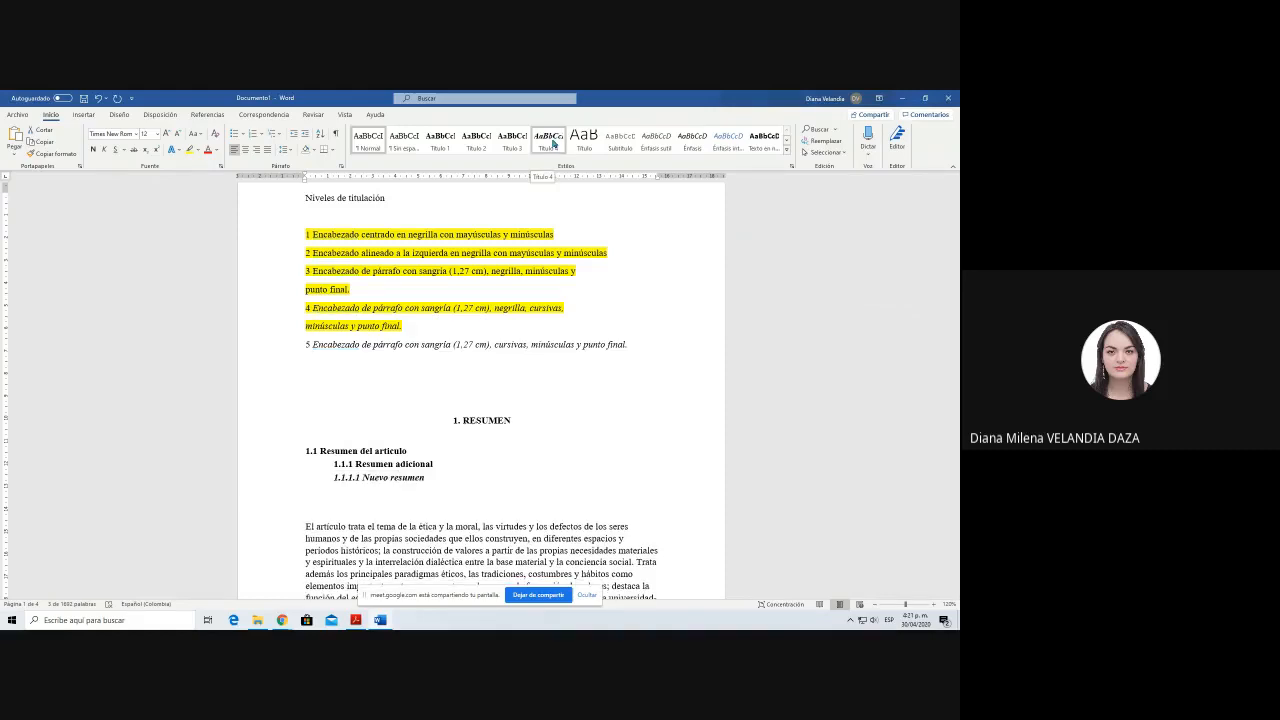
{"action": "left_click", "coordinate": [438, 477]}
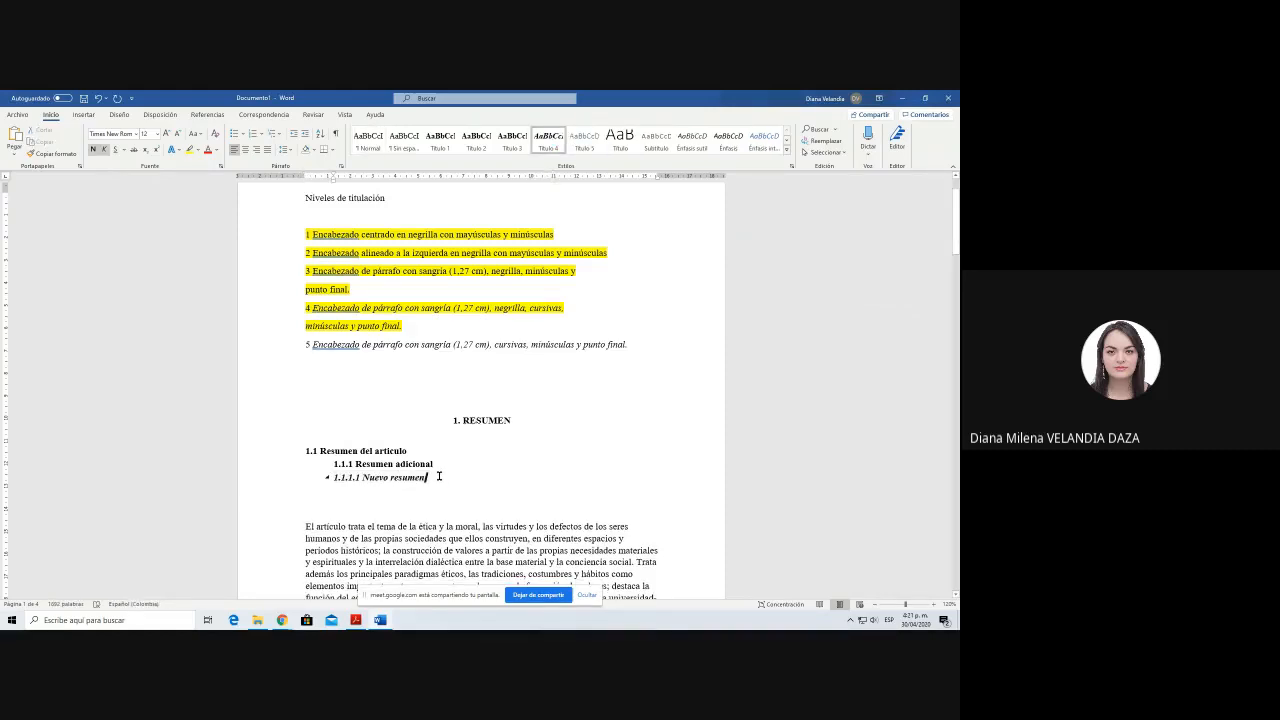
Step: Add the line 1.1.1.1.1 Resumen final below the 1.1.1.1 subheading, and end the 1.1.1.1 subheading with a period
{"action": "key", "text": "Return"}
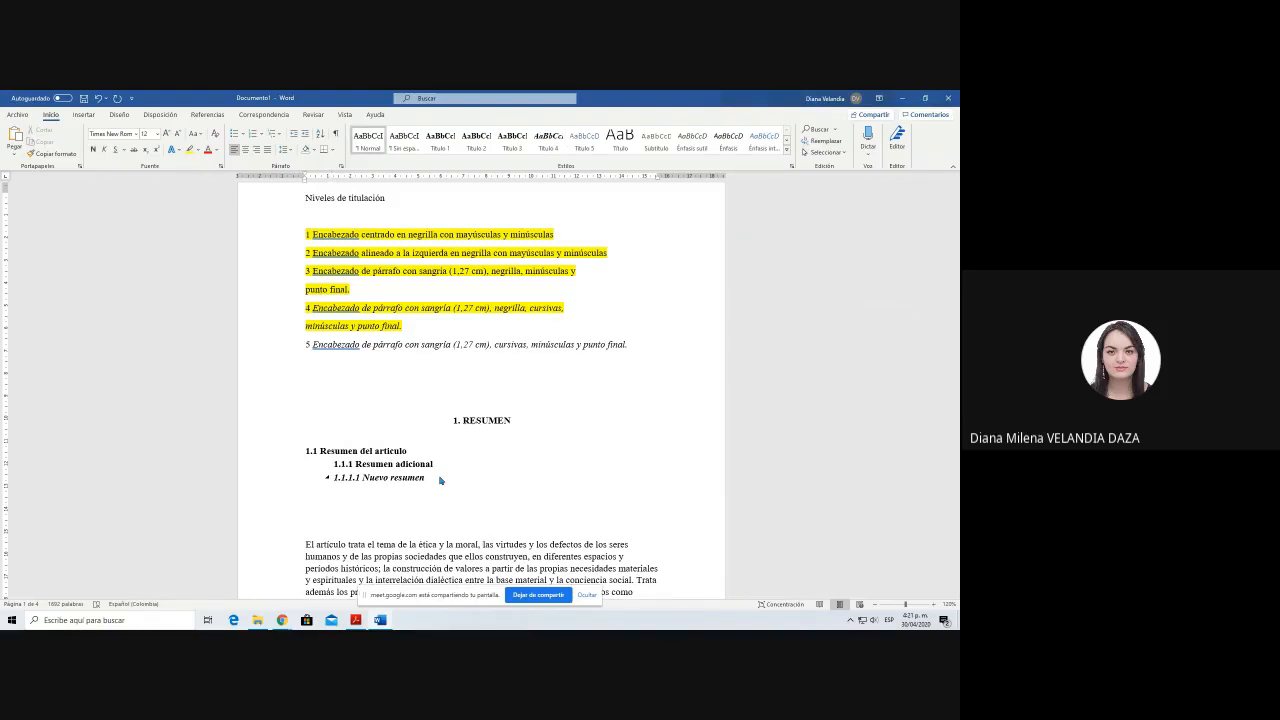
{"action": "type", "text": "1.1.1.1.1"}
{"action": "key", "text": "Up"}
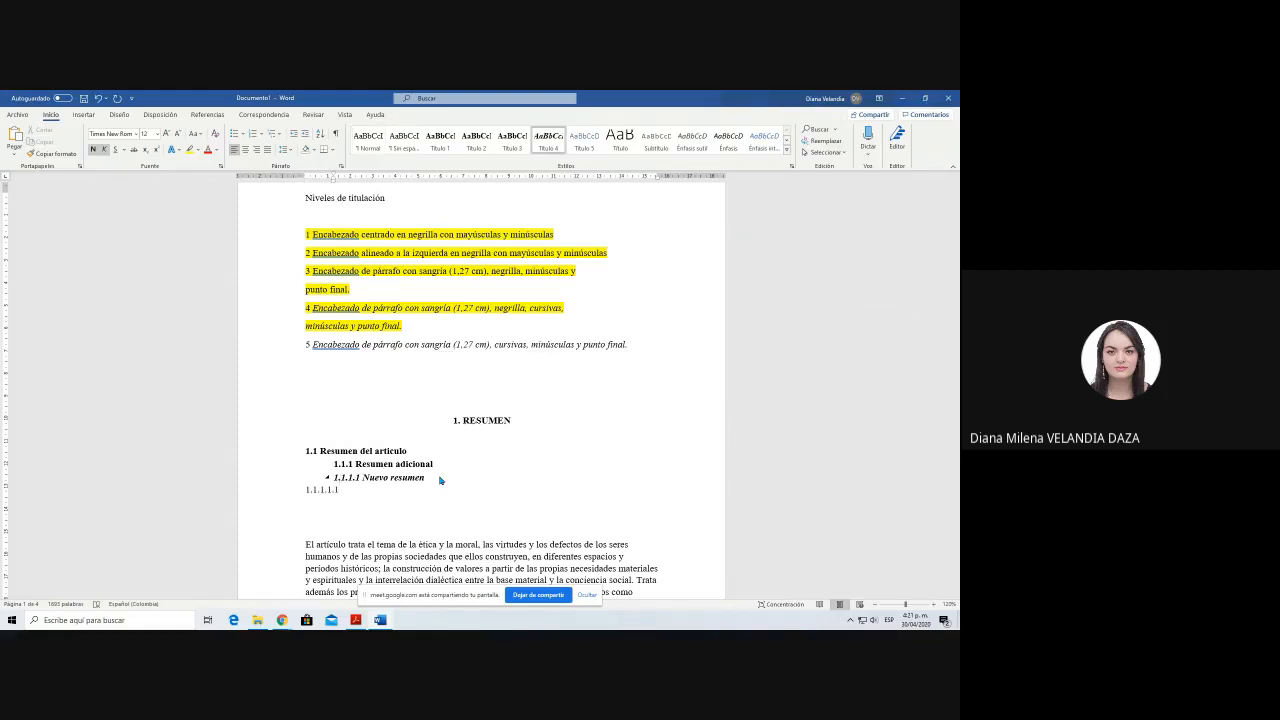
{"action": "type", "text": "."}
{"action": "key", "text": "Down"}
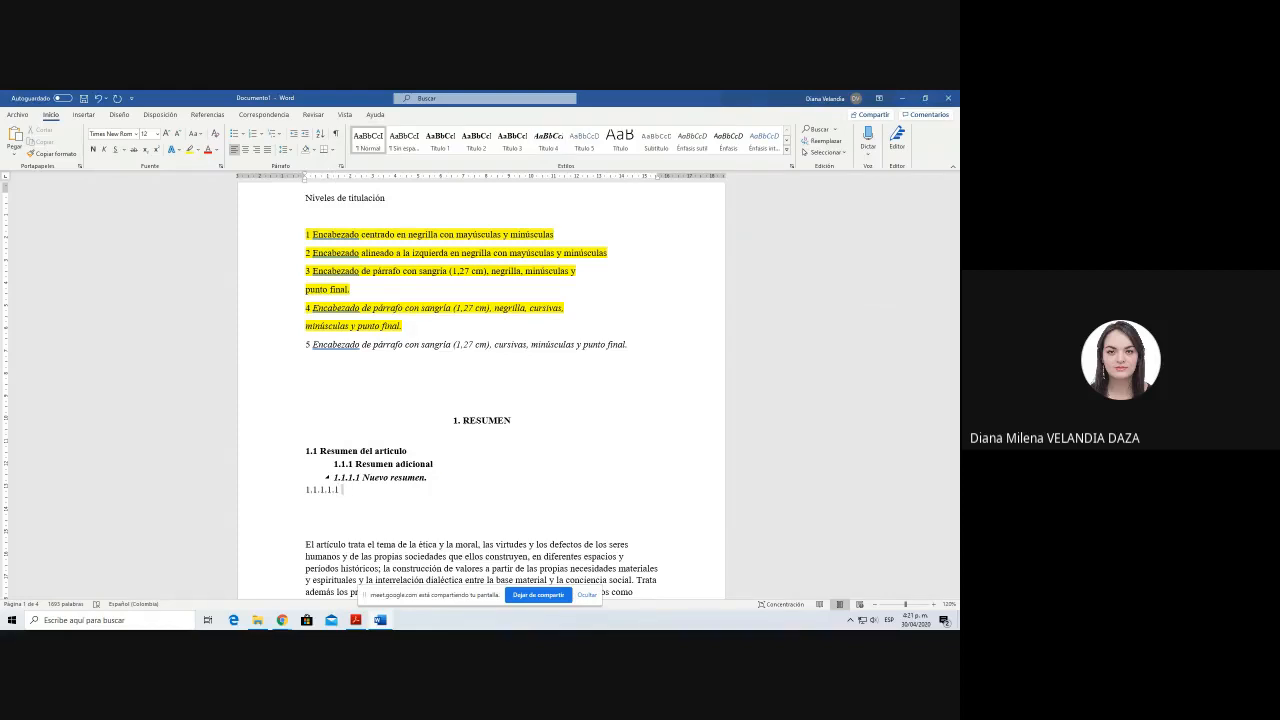
{"action": "type", "text": "Resumen final"}
Step: Modify the Título 5 style to Times New Roman 12, italic, automatic font colour and a 1.25 cm left indent
{"action": "key", "text": "shift+Home"}
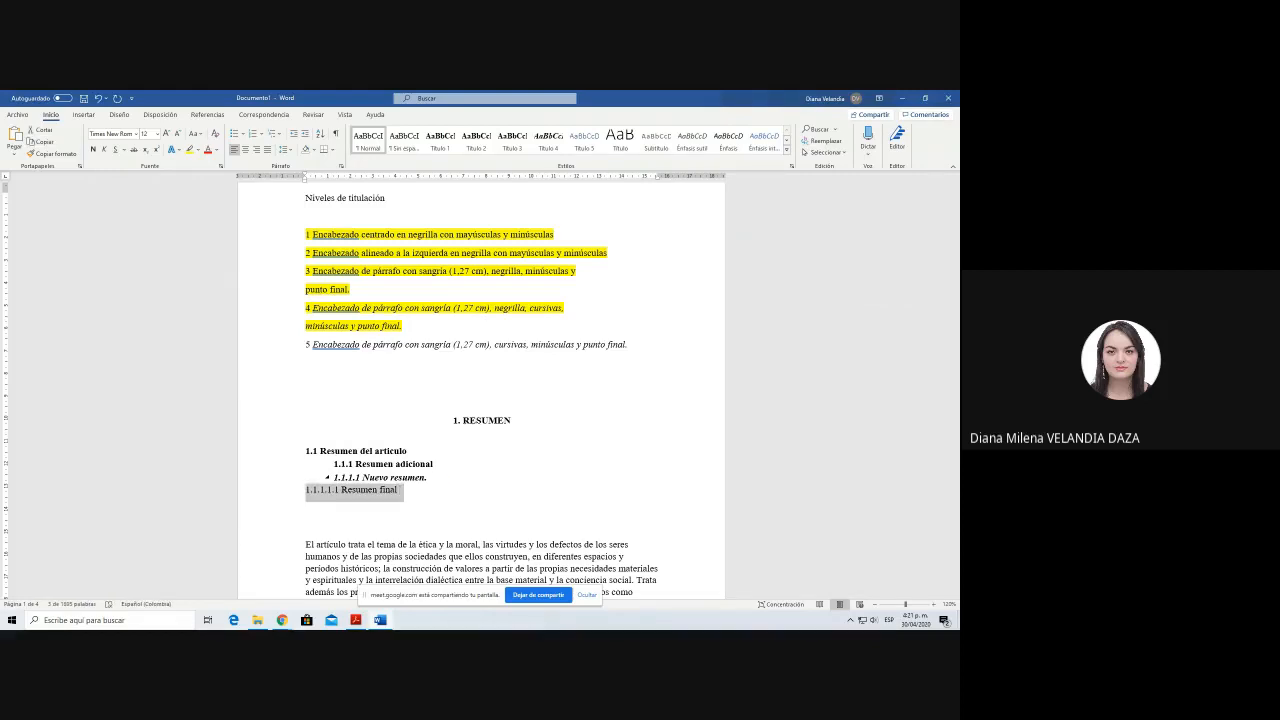
{"action": "left_click", "coordinate": [584, 140]}
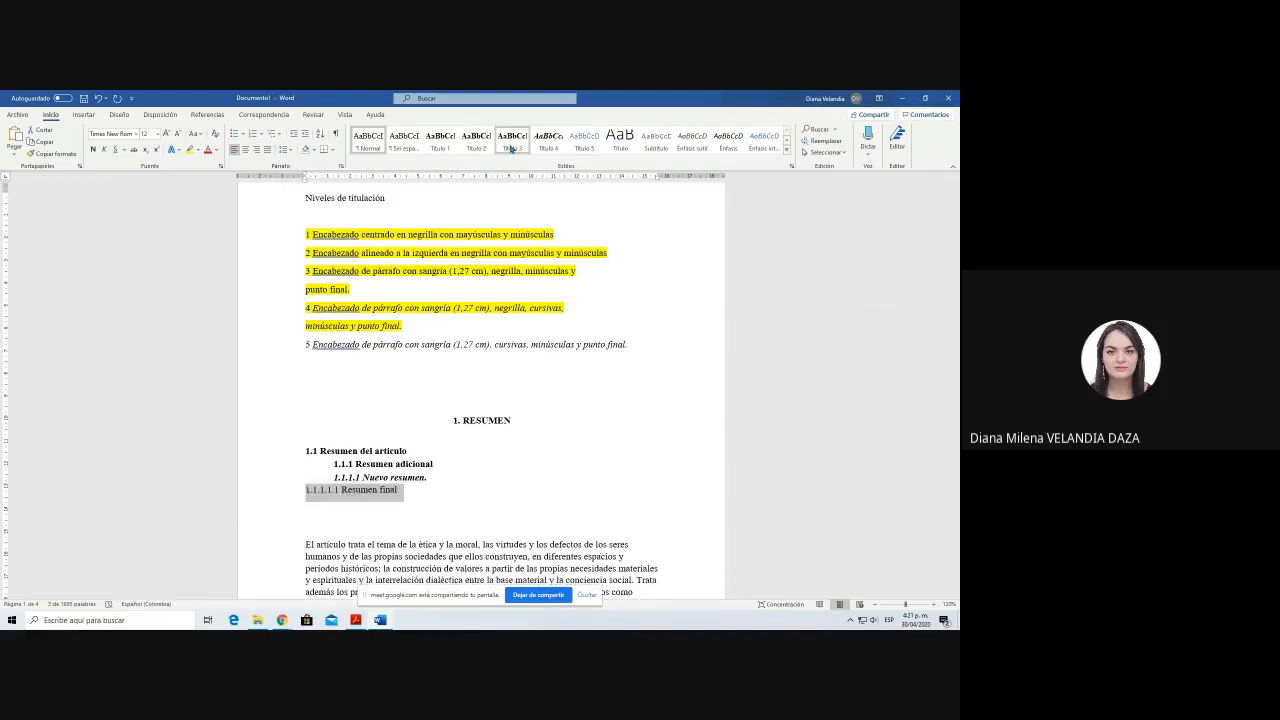
{"action": "right_click", "coordinate": [591, 143]}
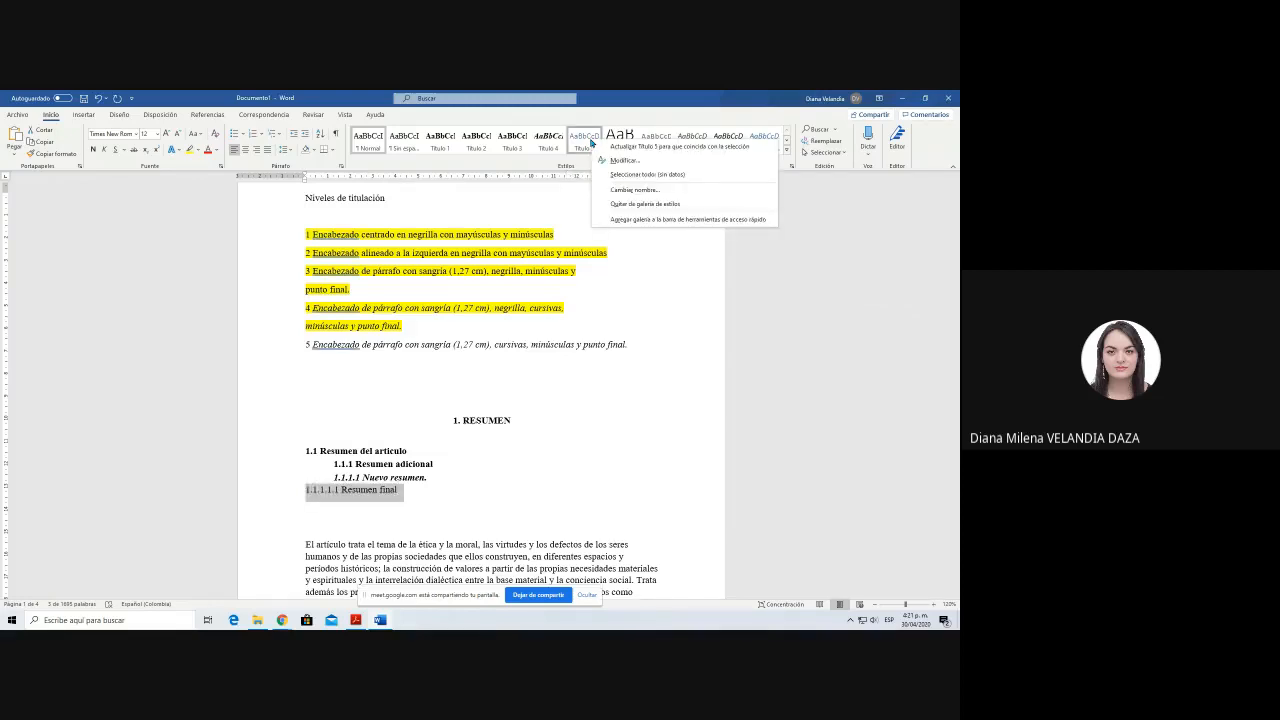
{"action": "left_click", "coordinate": [624, 160]}
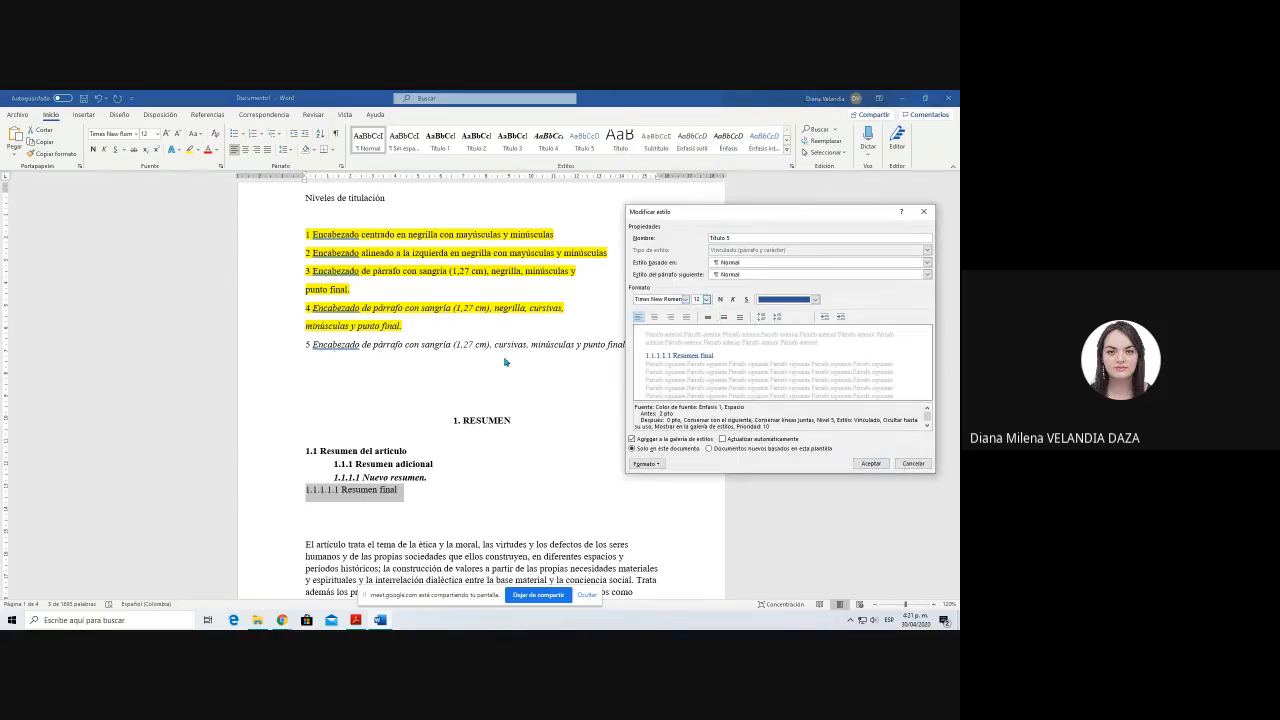
{"action": "left_click", "coordinate": [841, 318]}
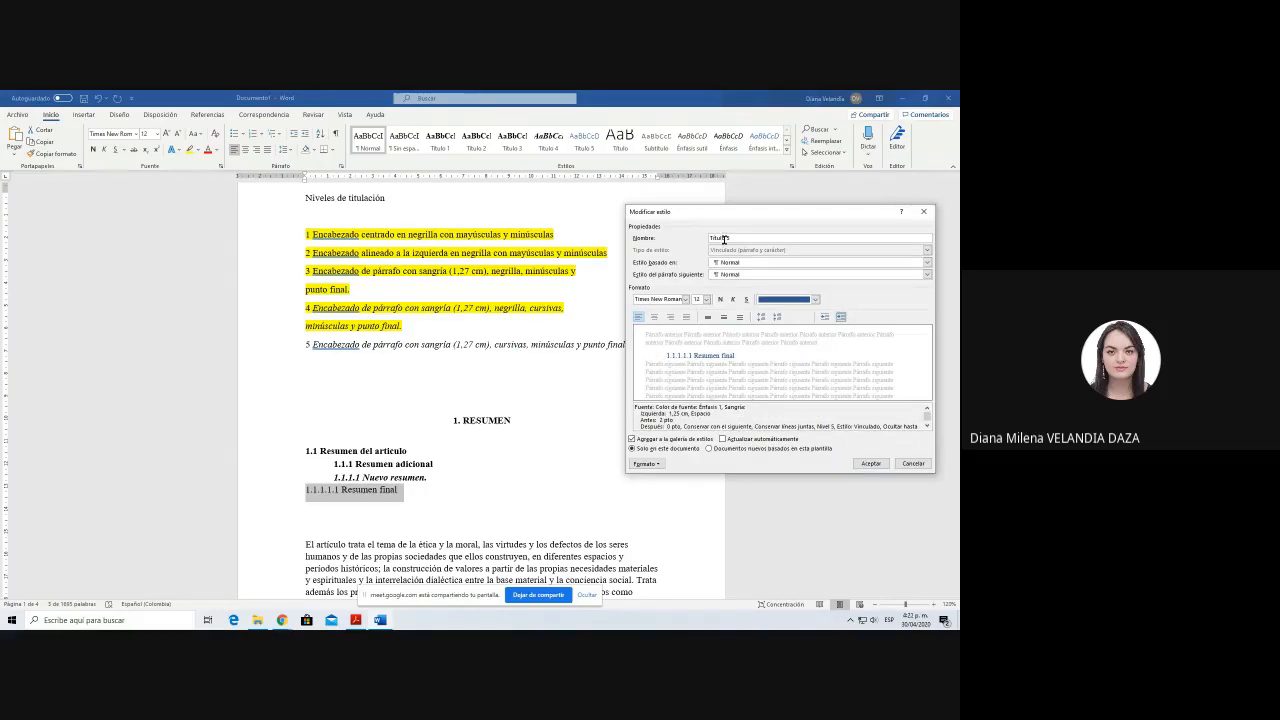
{"action": "left_click_drag", "start_coordinate": [734, 212], "coordinate": [760, 221]}
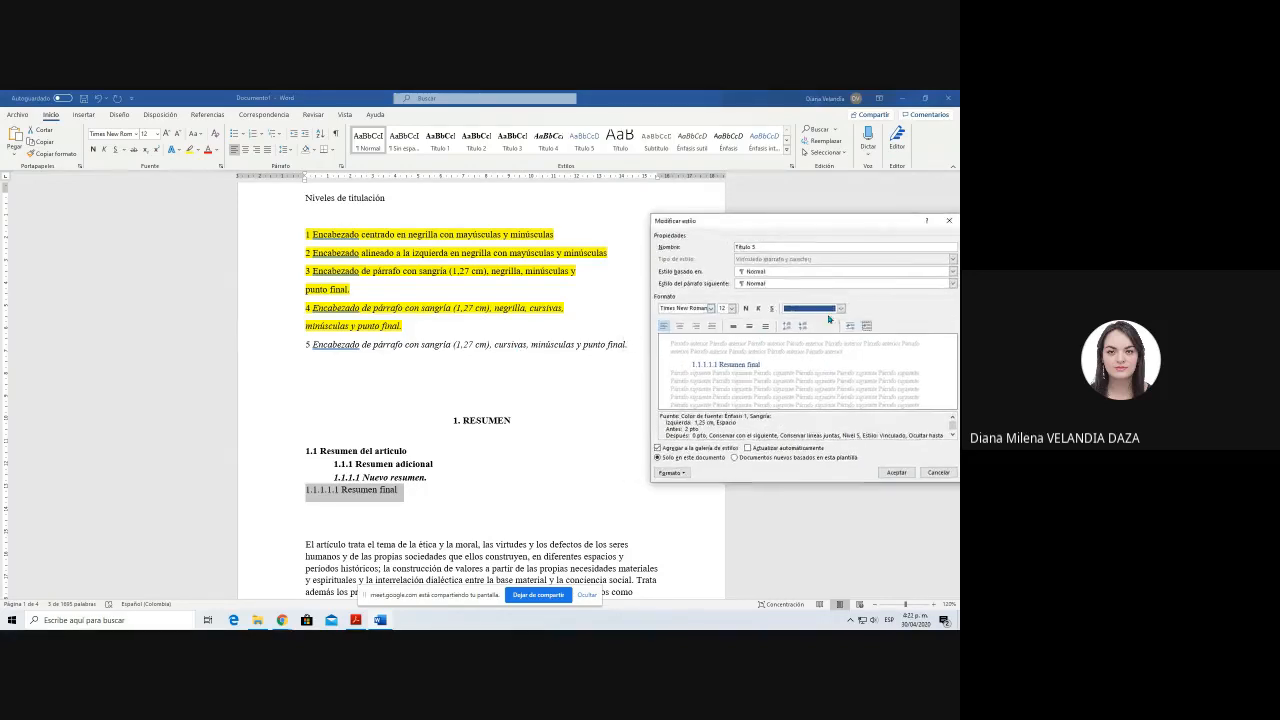
{"action": "left_click", "coordinate": [840, 309]}
{"action": "left_click", "coordinate": [818, 321]}
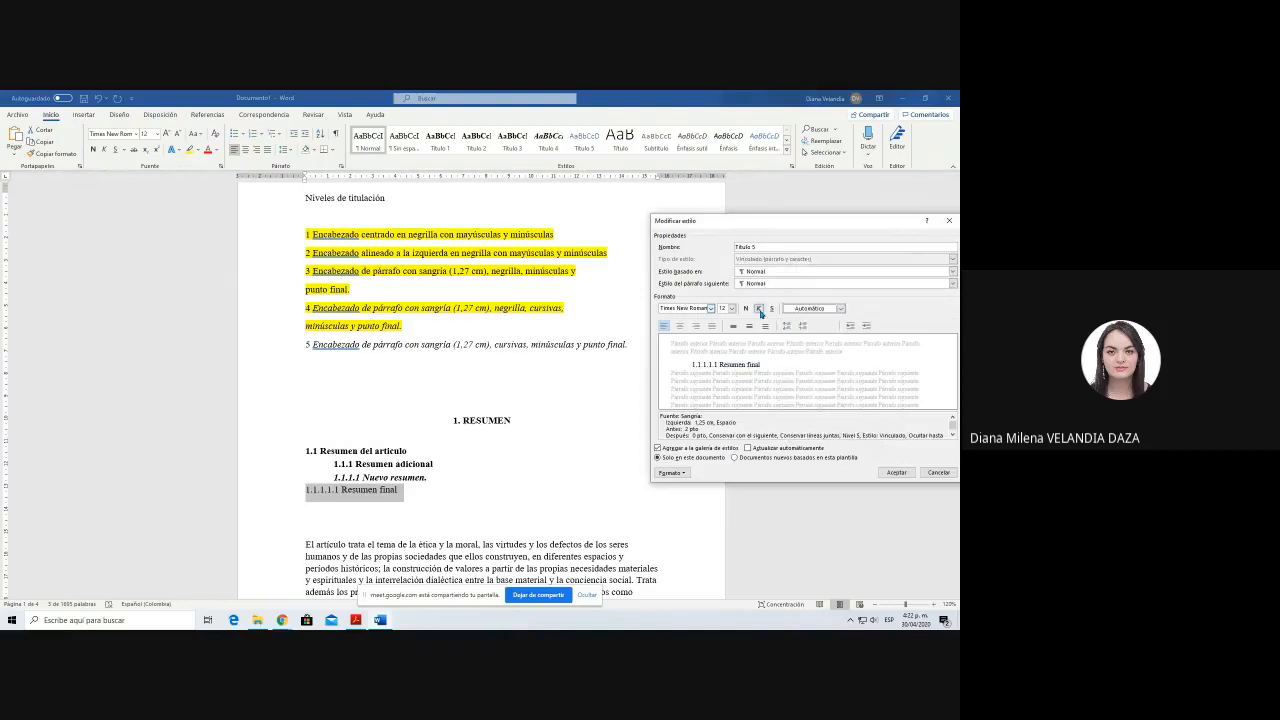
{"action": "left_click", "coordinate": [759, 309]}
{"action": "left_click", "coordinate": [897, 472]}
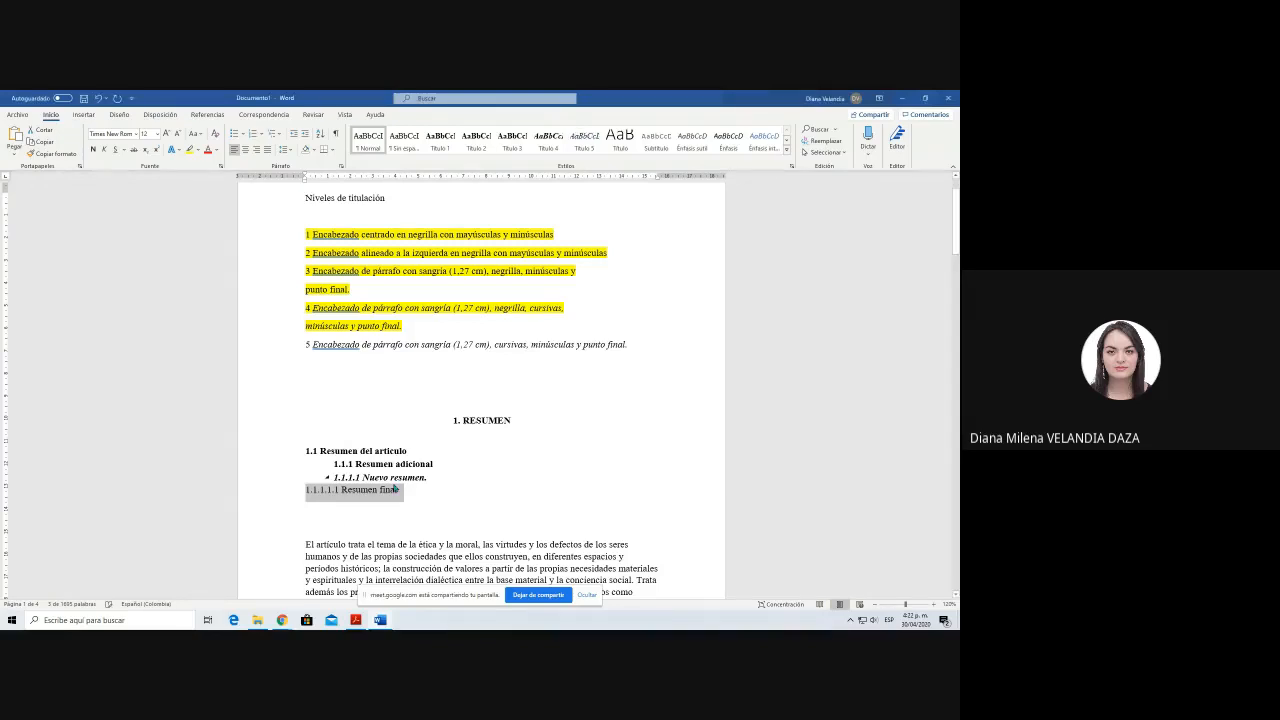
Step: Apply the Título 5 style to the 1.1.1.1.1 Resumen final subheading
{"action": "left_click", "coordinate": [412, 495]}
{"action": "triple_click", "coordinate": [412, 495]}
{"action": "left_click", "coordinate": [584, 140]}
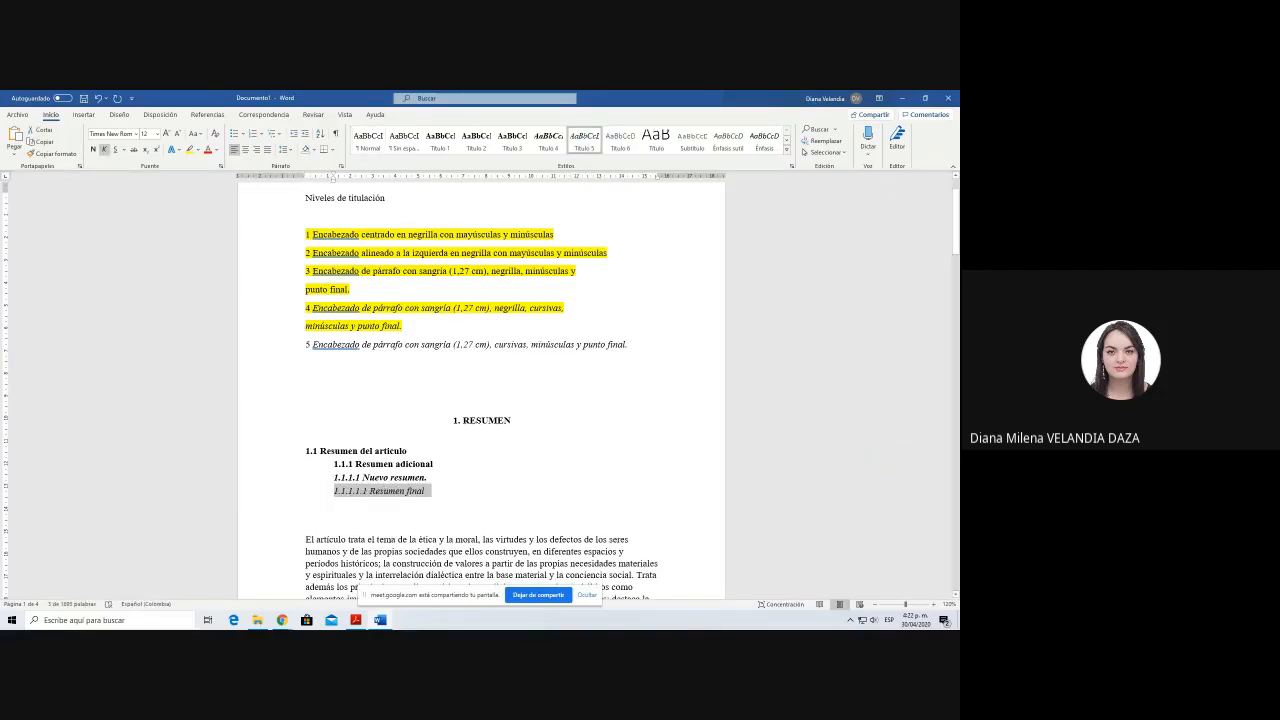
Step: End the 1.1.1.1.1 subheading with a period and leave only one blank line between it and the body text
{"action": "left_click", "coordinate": [455, 493]}
{"action": "key", "text": "Up"}
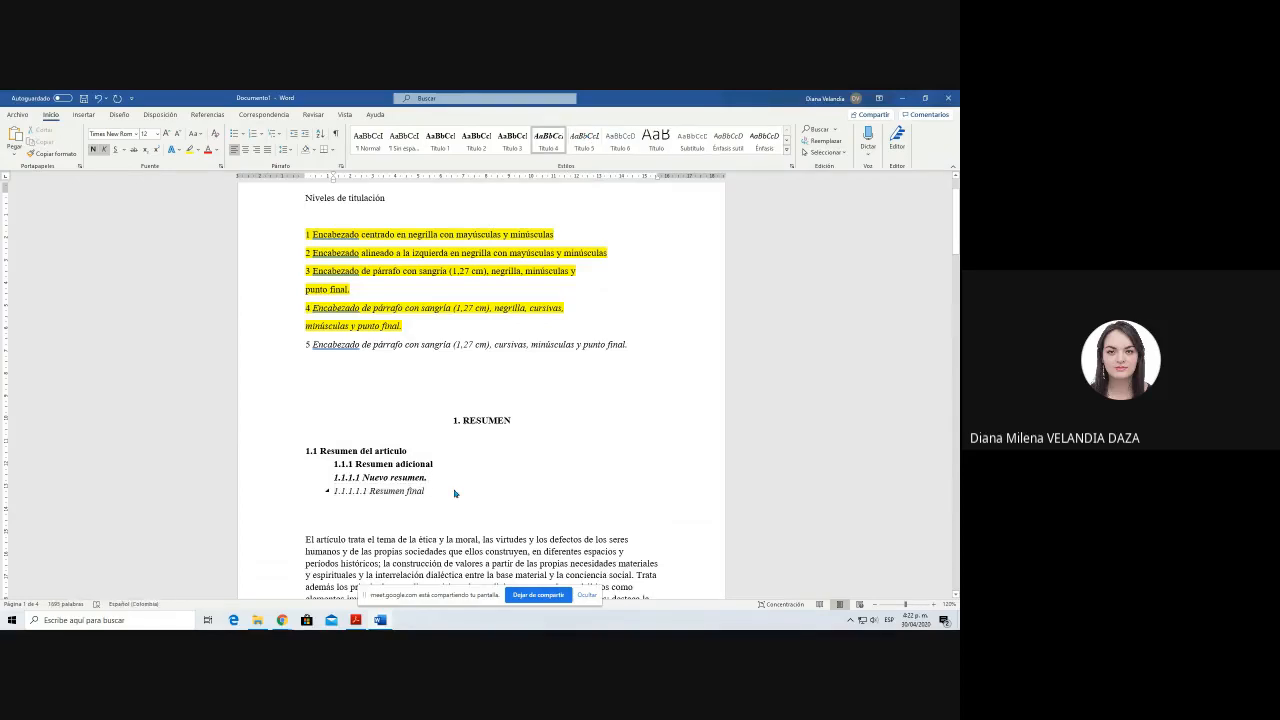
{"action": "key", "text": "Down"}
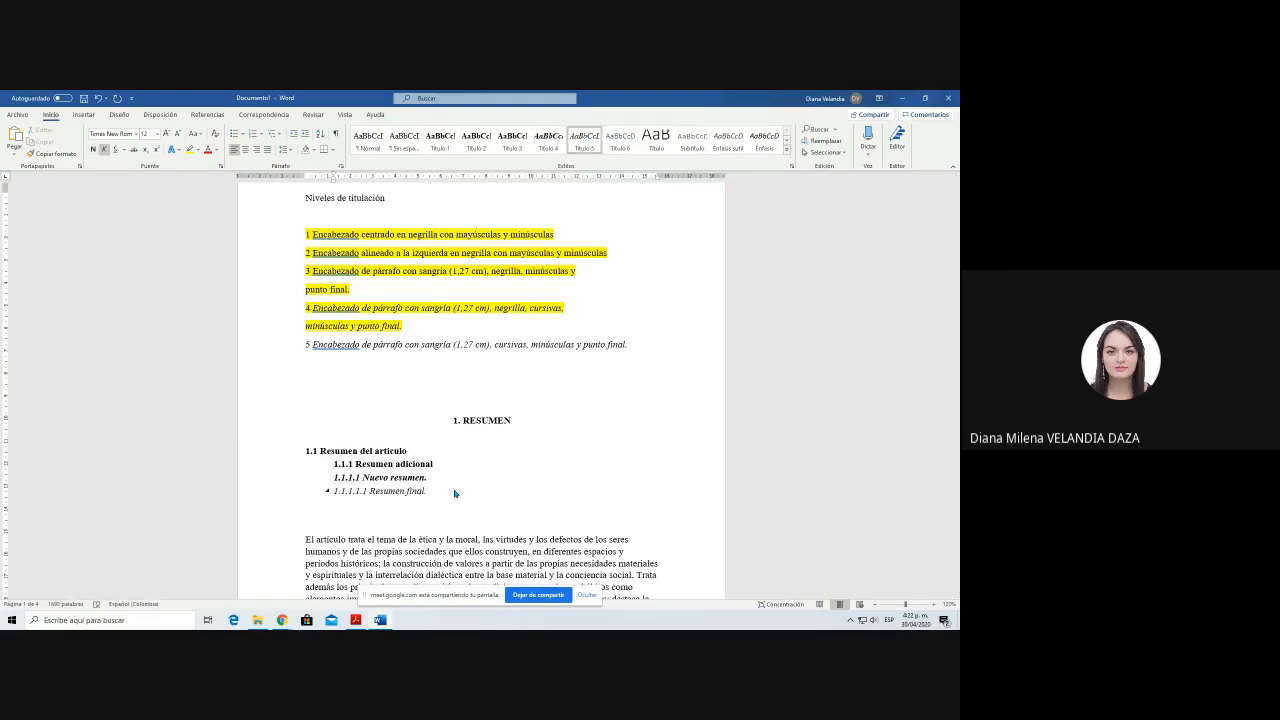
{"action": "key", "text": "Return"}
{"action": "key", "text": "Delete"}
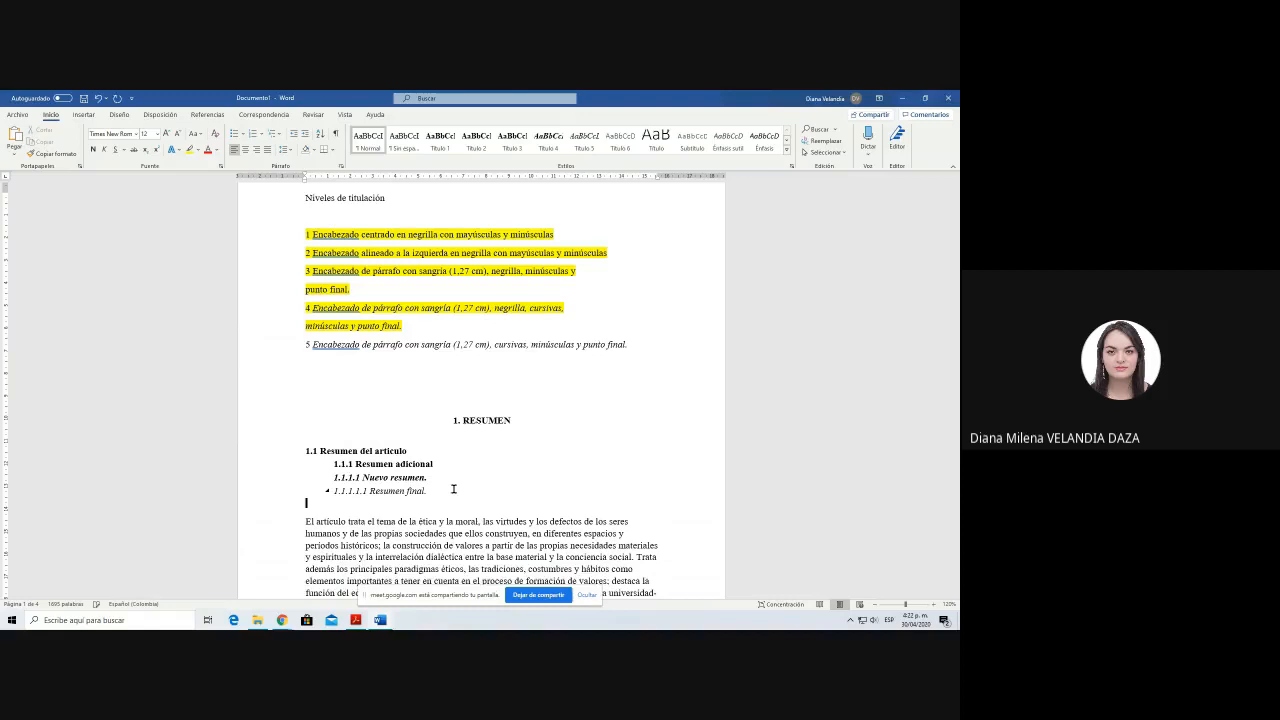
Step: Compare the 1. RESUMEN heading with the level 1 heading description in the Niveles de titulación list
{"action": "scroll", "coordinate": [453, 489], "scroll_direction": "down", "scroll_amount": 1}
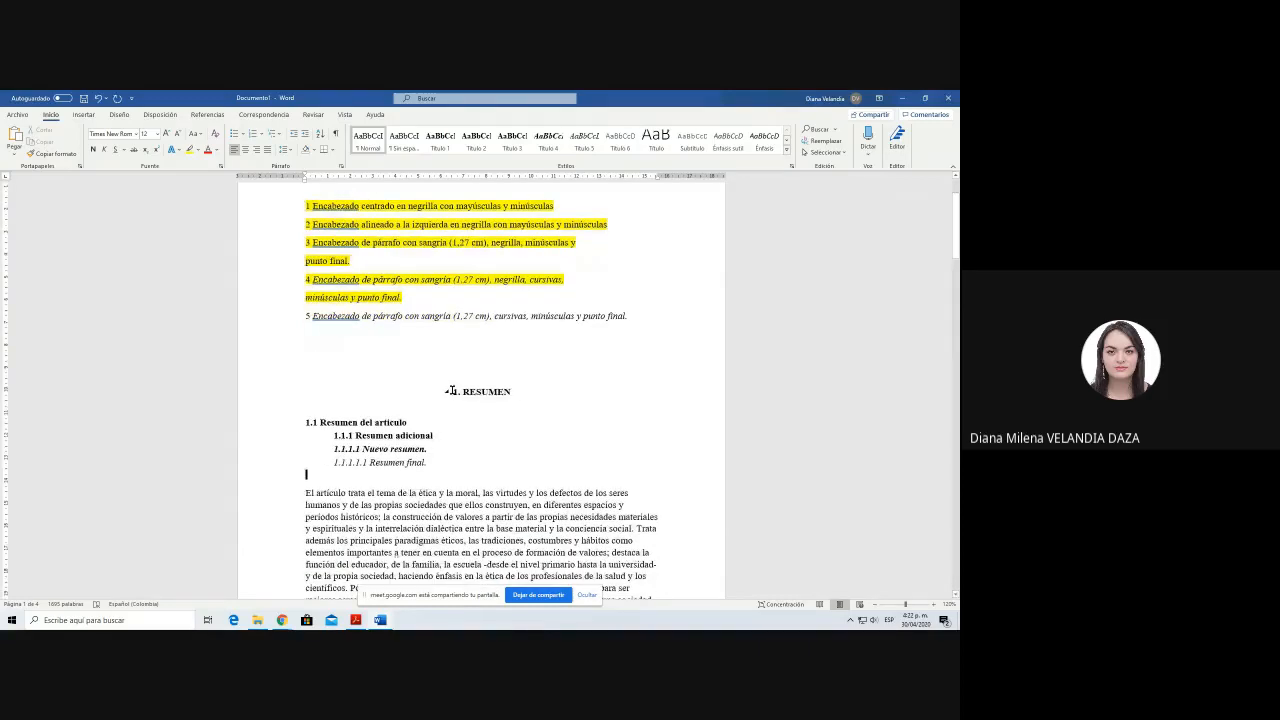
{"action": "left_click_drag", "start_coordinate": [452, 391], "coordinate": [516, 392]}
{"action": "left_click", "coordinate": [511, 402]}
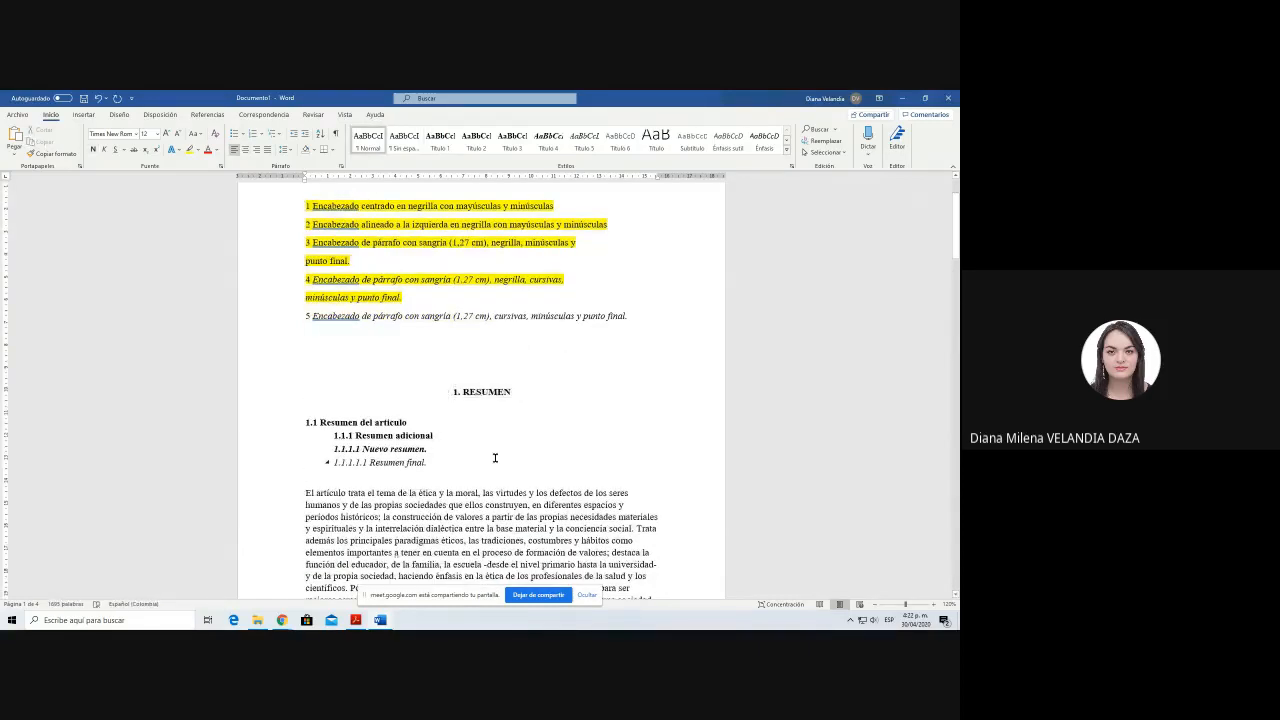
{"action": "scroll", "coordinate": [494, 458], "scroll_direction": "up", "scroll_amount": 1}
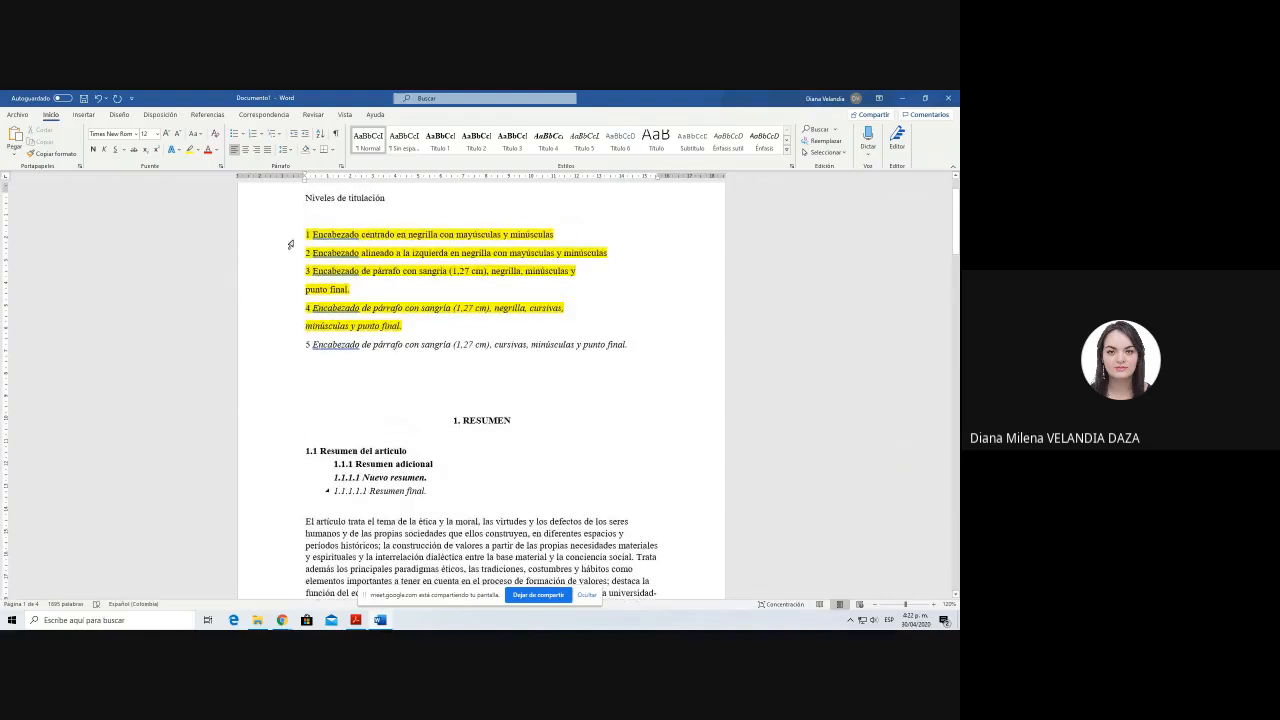
{"action": "left_click_drag", "start_coordinate": [304, 234], "coordinate": [555, 235]}
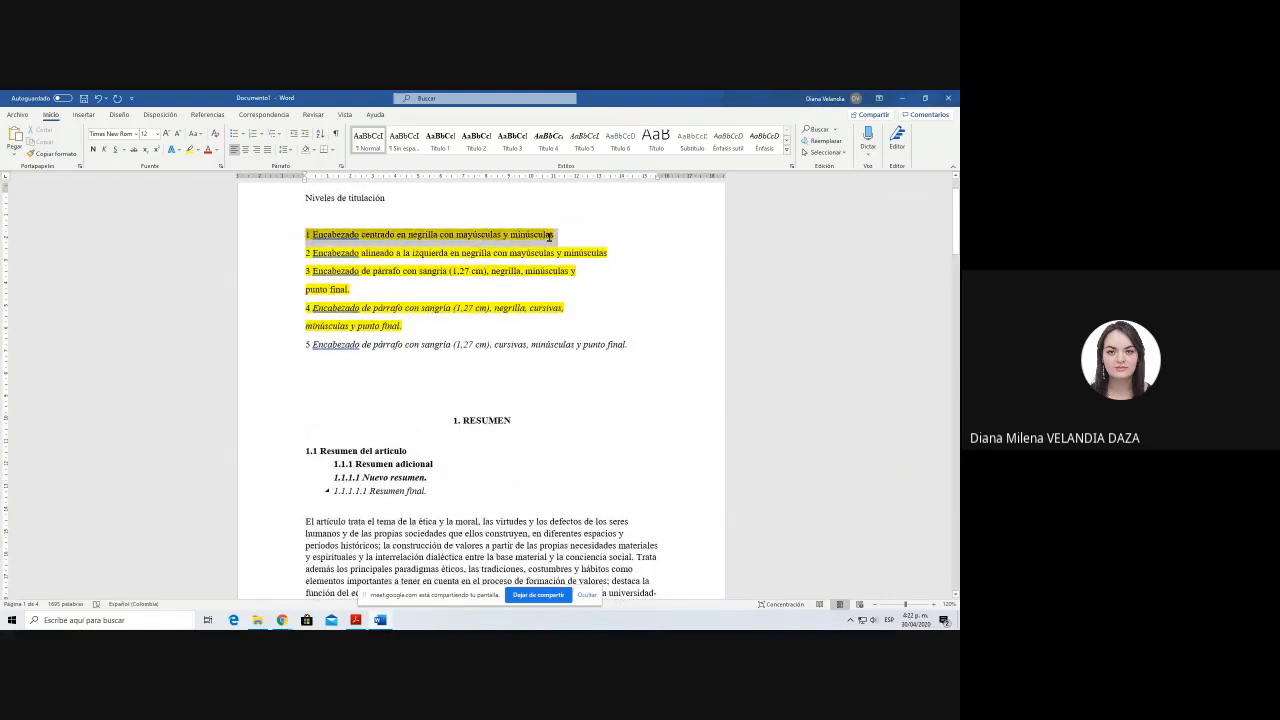
Step: Change the word RESUMEN in the level 1 heading so only its first letter is uppercase
{"action": "left_click", "coordinate": [466, 222]}
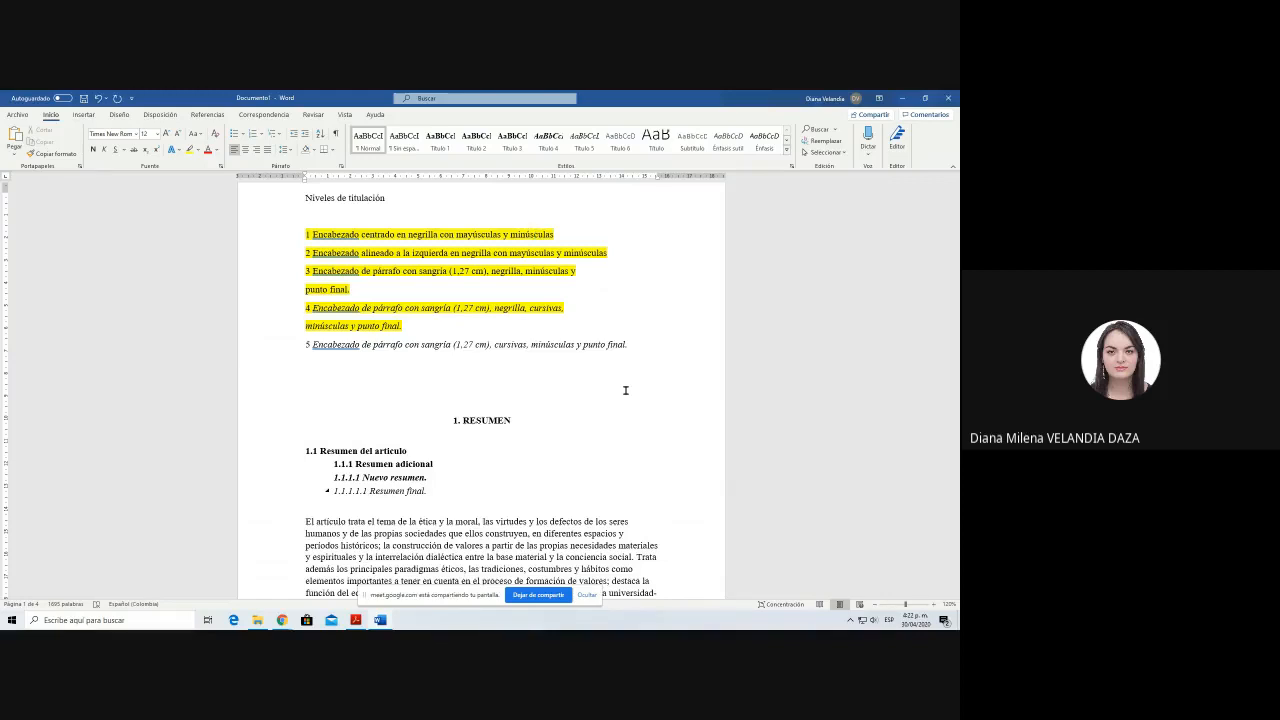
{"action": "left_click", "coordinate": [463, 420]}
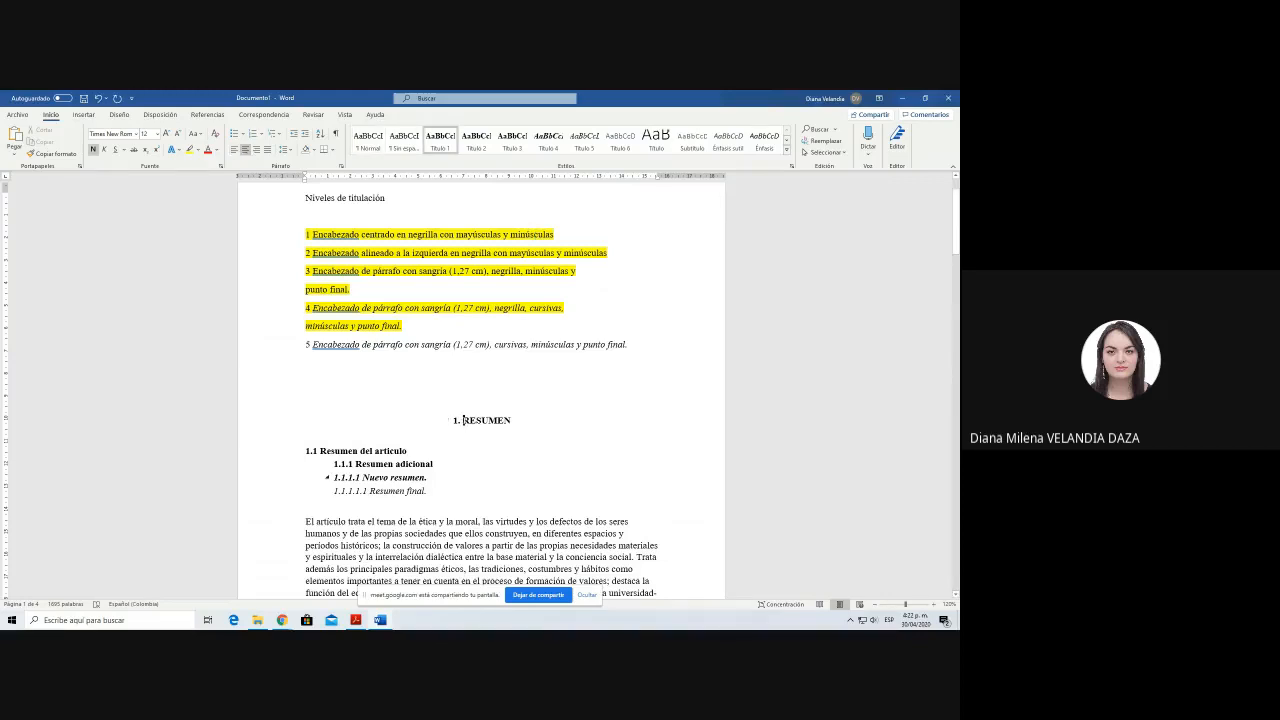
{"action": "double_click", "coordinate": [463, 420]}
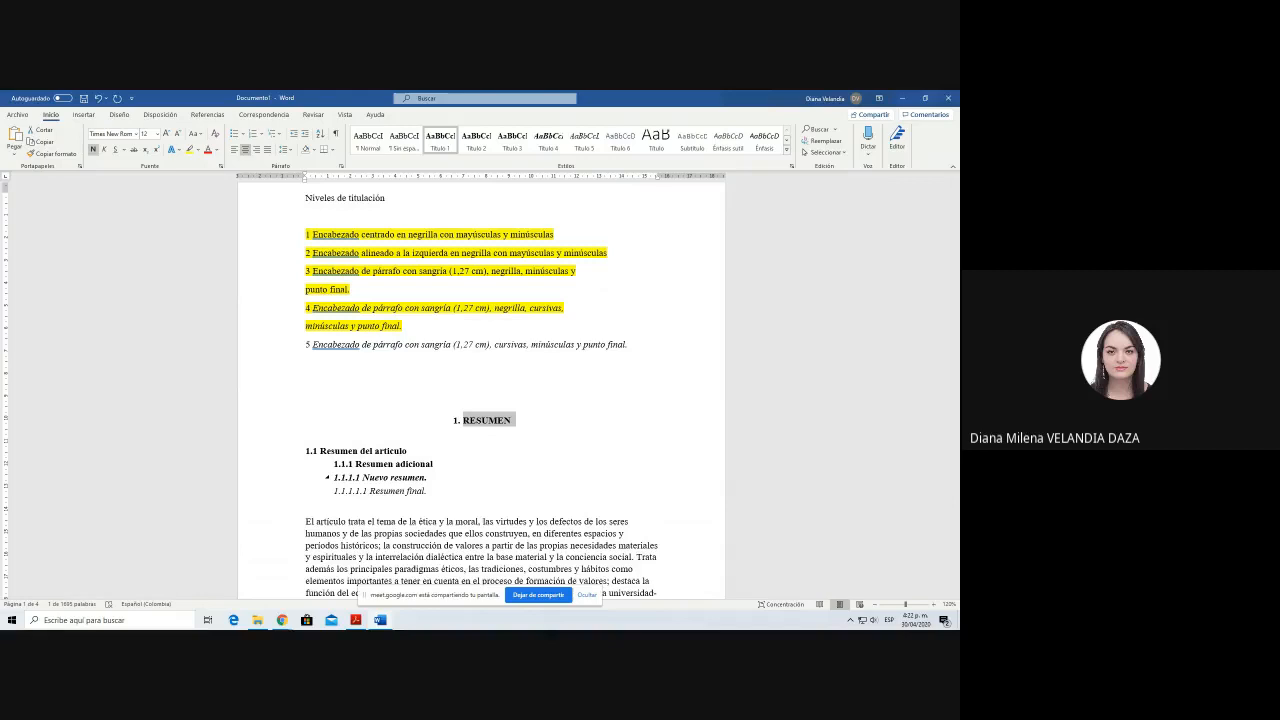
{"action": "key", "text": "Left"}
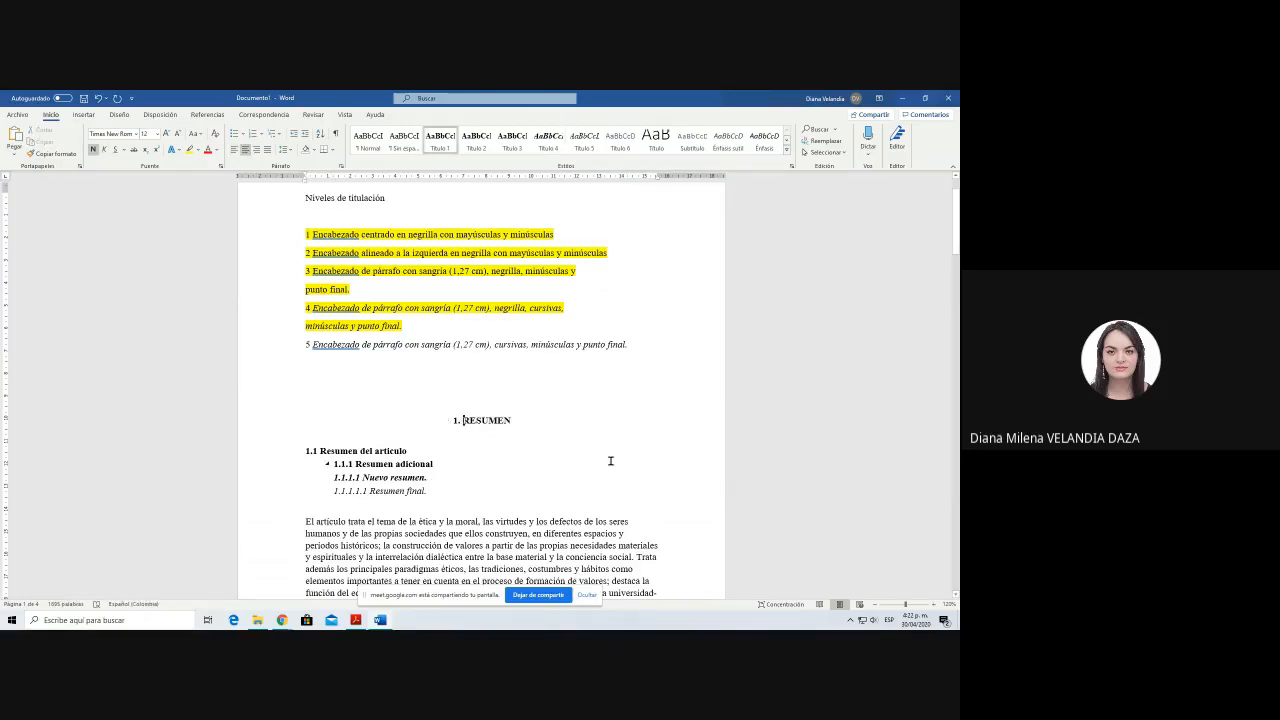
{"action": "key", "text": "ctrl+shift+Right"}
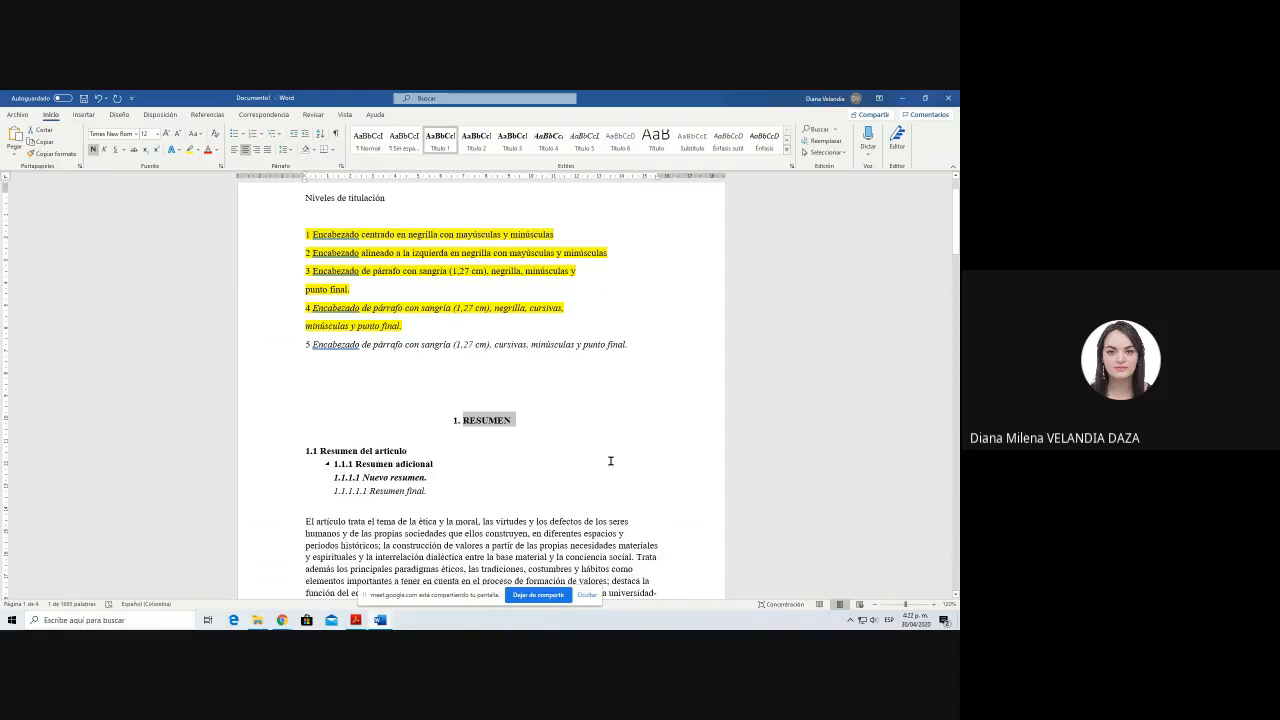
{"action": "key", "text": "shift+F3"}
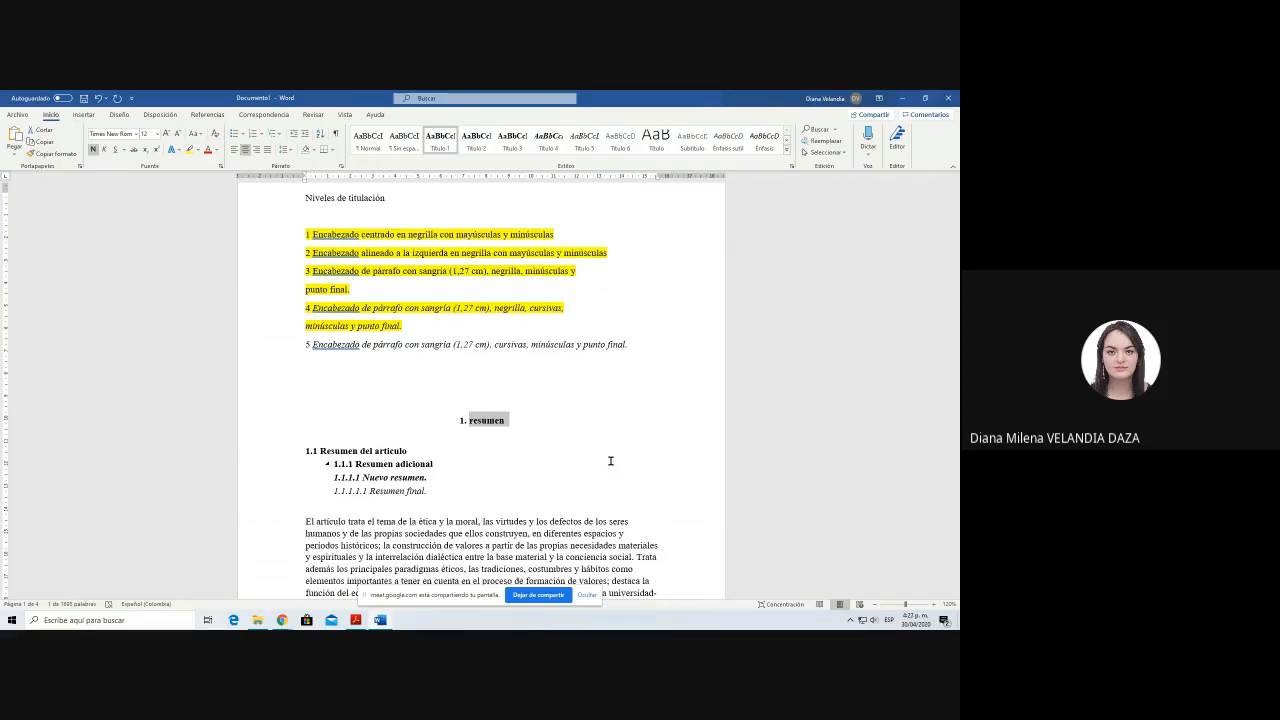
{"action": "key", "text": "shift+F3"}
{"action": "scroll", "coordinate": [610, 460], "scroll_direction": "down", "scroll_amount": 1}
{"action": "left_click", "coordinate": [489, 463]}
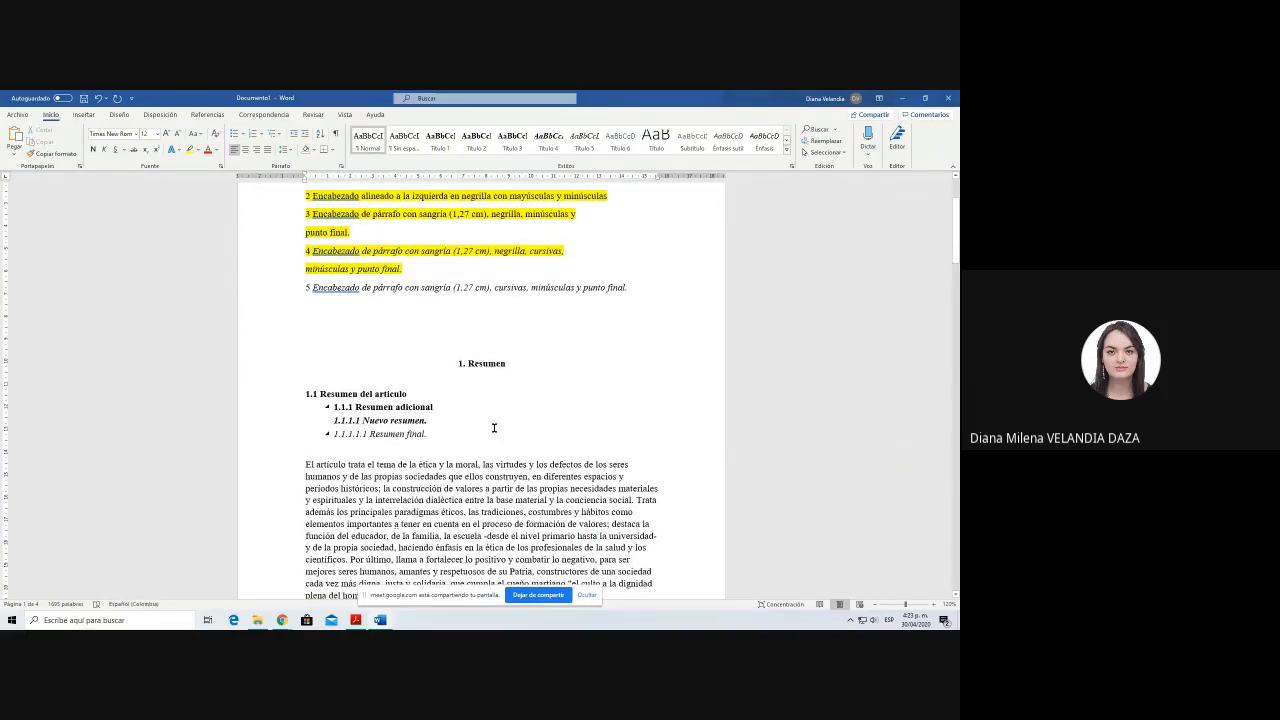
Step: Cycle the word Resumen in the heading through the letter-case options back to an initial capital only
{"action": "left_click_drag", "start_coordinate": [475, 364], "coordinate": [507, 366]}
{"action": "double_click", "coordinate": [507, 366]}
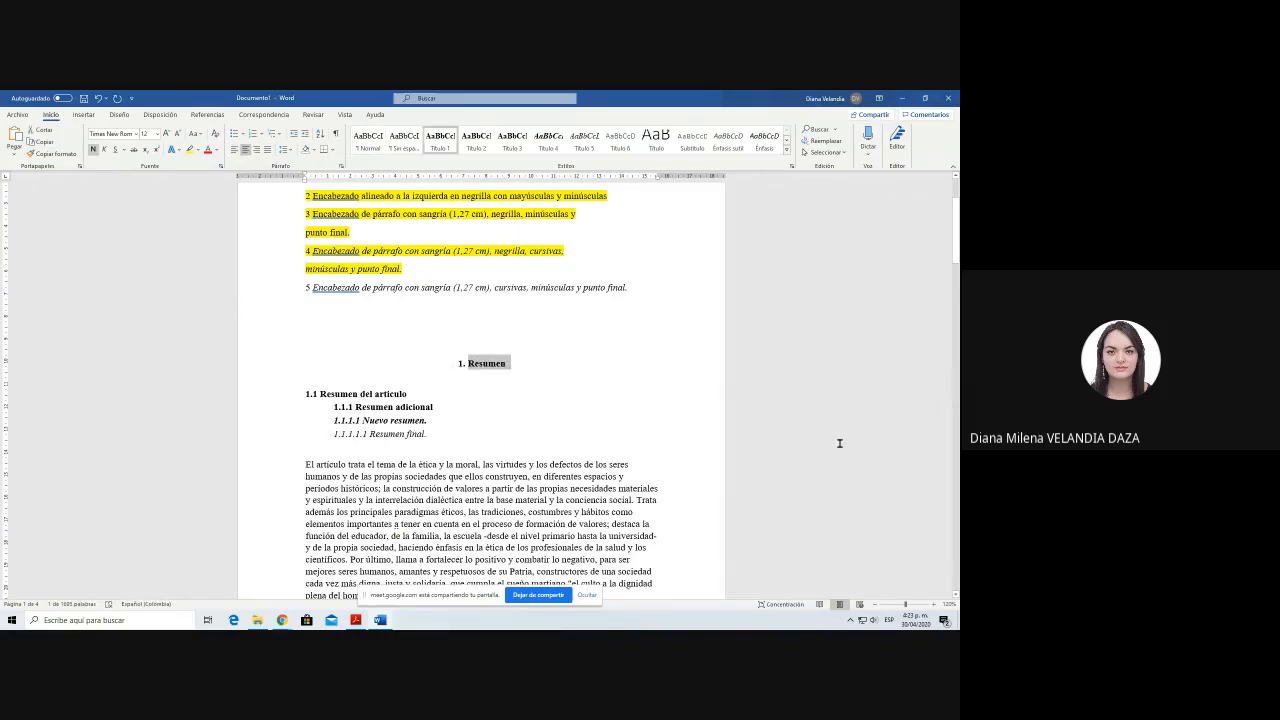
{"action": "key", "text": "shift+F3"}
{"action": "key", "text": "shift+F3"}
{"action": "key", "text": "shift+F3"}
{"action": "scroll", "coordinate": [504, 448], "scroll_direction": "up", "scroll_amount": 2}
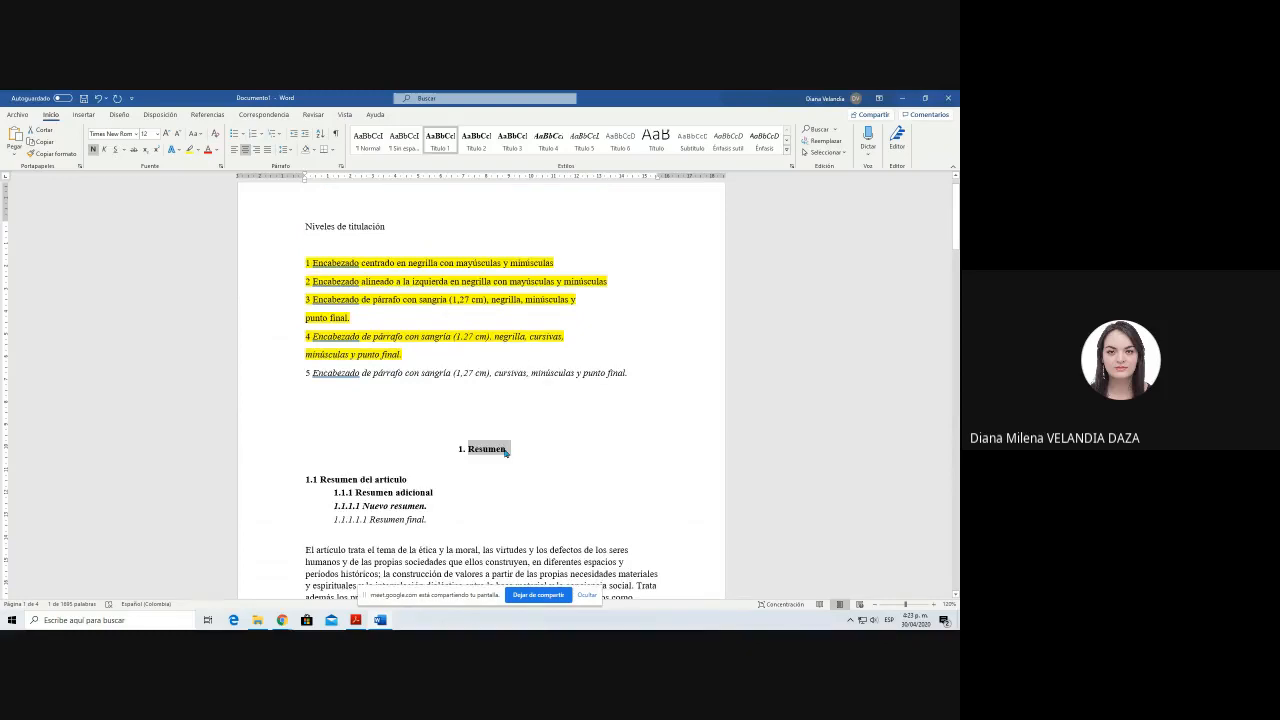
Step: Delete the Niveles de titulación list above the article and left-align the 1. Resumen heading
{"action": "scroll", "coordinate": [506, 452], "scroll_direction": "up", "scroll_amount": 1}
{"action": "left_click_drag", "start_coordinate": [460, 462], "coordinate": [305, 240]}
{"action": "key", "text": "Delete"}
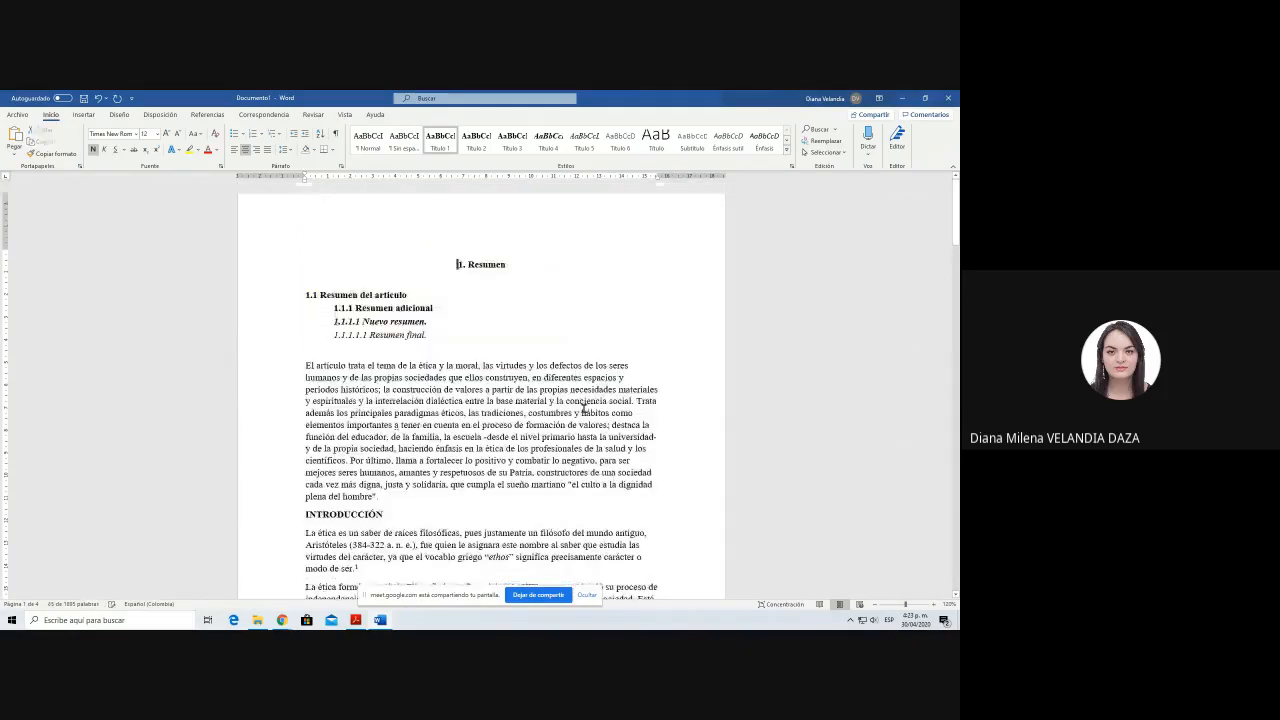
{"action": "key", "text": "ctrl+q"}
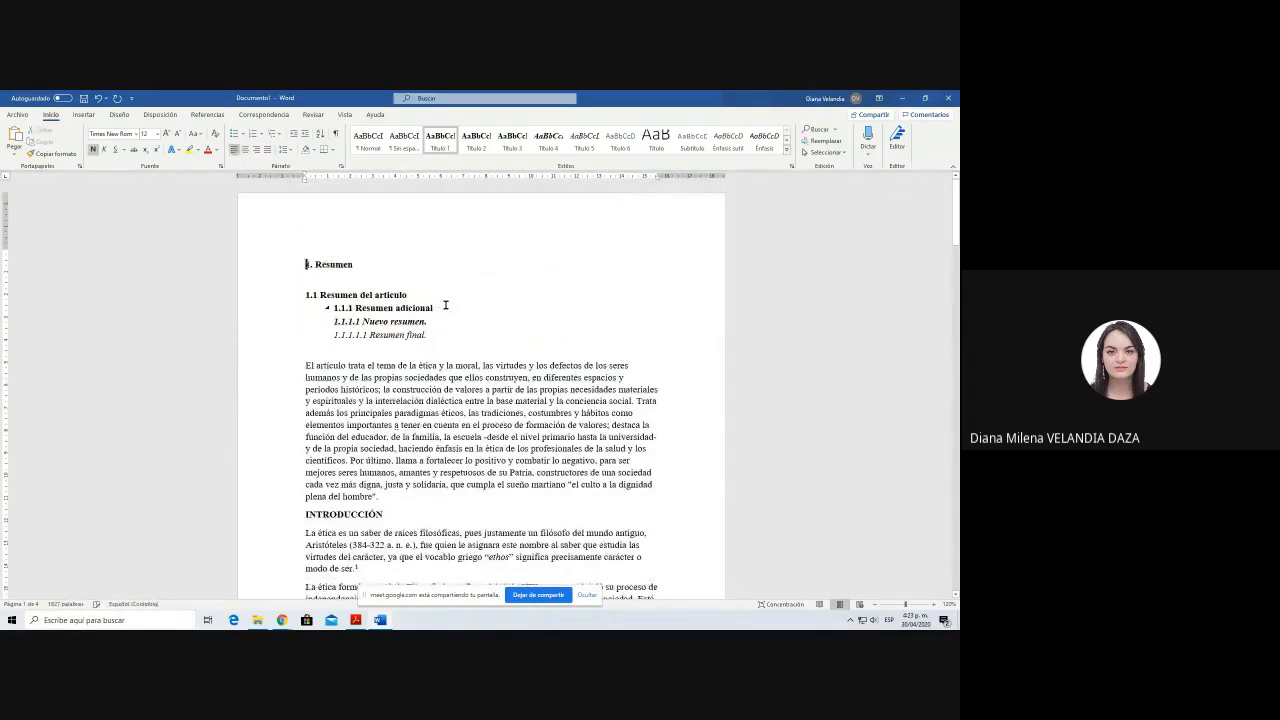
Step: Insert a blank line between the summary paragraph and the INTRODUCCIÓN heading
{"action": "scroll", "coordinate": [435, 358], "scroll_direction": "down", "scroll_amount": 2}
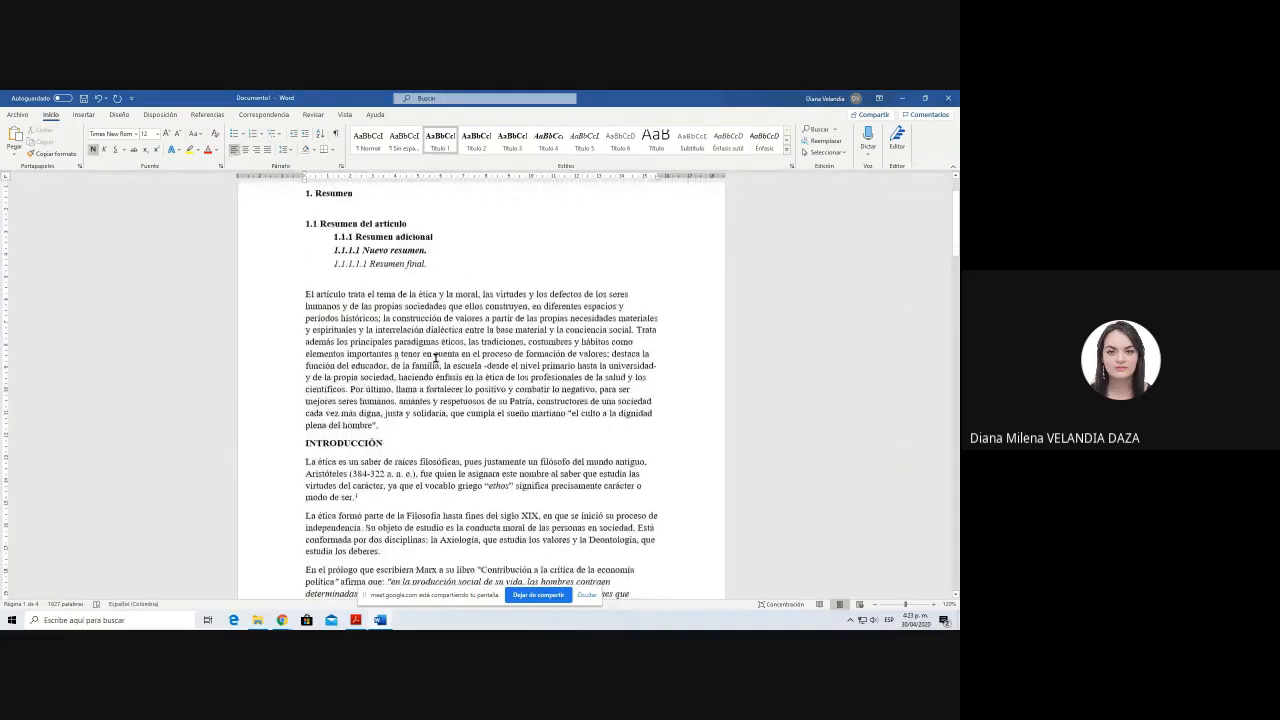
{"action": "scroll", "coordinate": [435, 358], "scroll_direction": "down", "scroll_amount": 1}
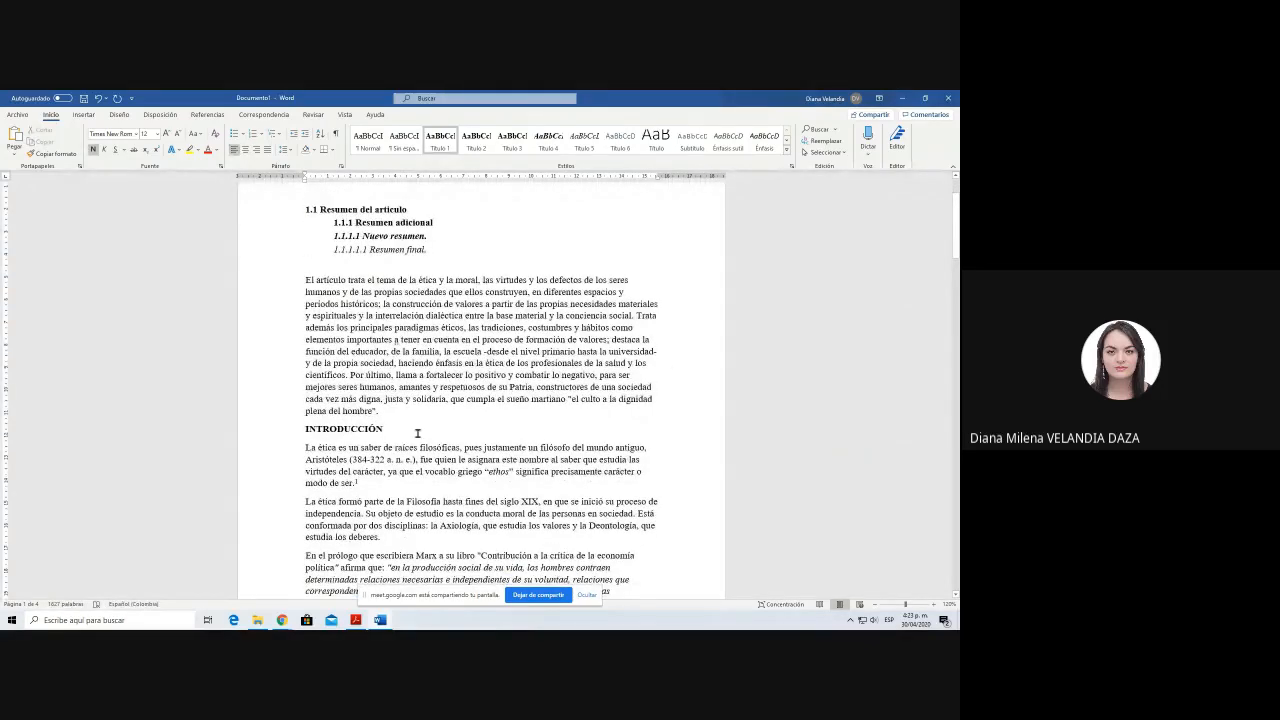
{"action": "left_click", "coordinate": [506, 458]}
{"action": "key", "text": "Return"}
Step: Look through the article from the Resumen headings to the DESARROLLO section to examine its headings
{"action": "scroll", "coordinate": [508, 462], "scroll_direction": "up", "scroll_amount": 3}
{"action": "scroll", "coordinate": [508, 462], "scroll_direction": "down", "scroll_amount": 3}
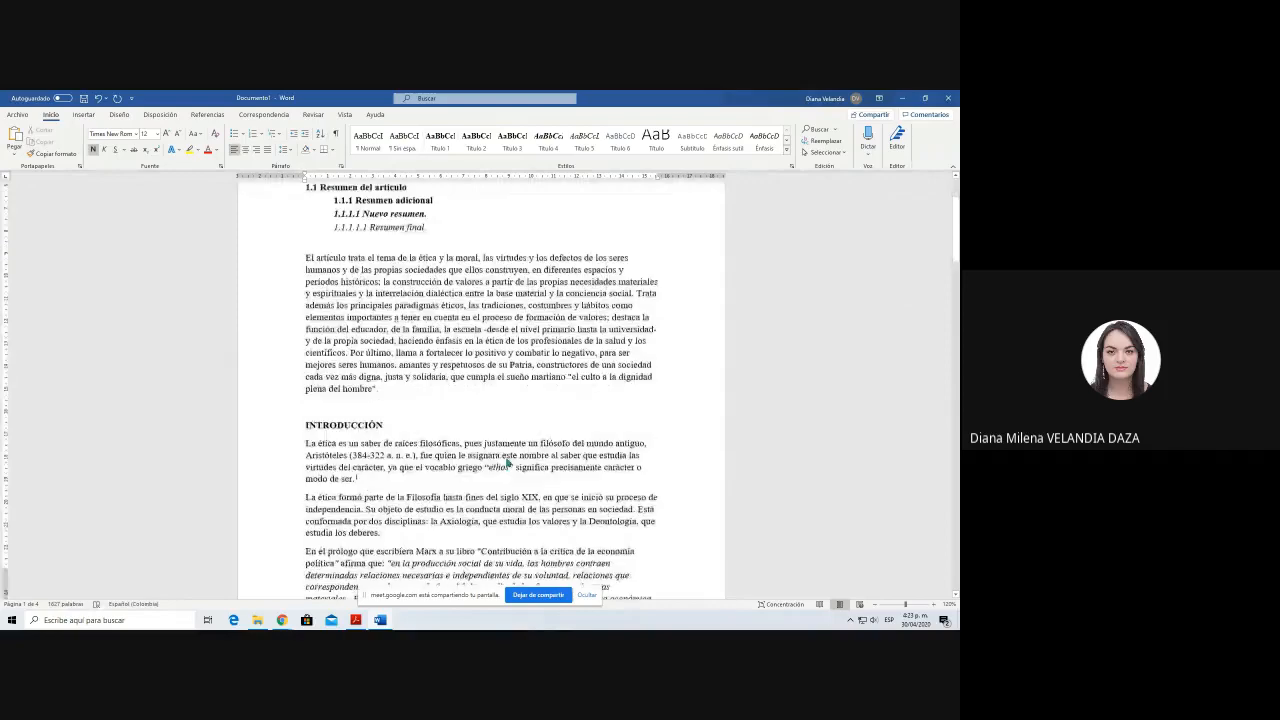
{"action": "scroll", "coordinate": [507, 462], "scroll_direction": "down", "scroll_amount": 3}
{"action": "scroll", "coordinate": [507, 462], "scroll_direction": "down", "scroll_amount": 10}
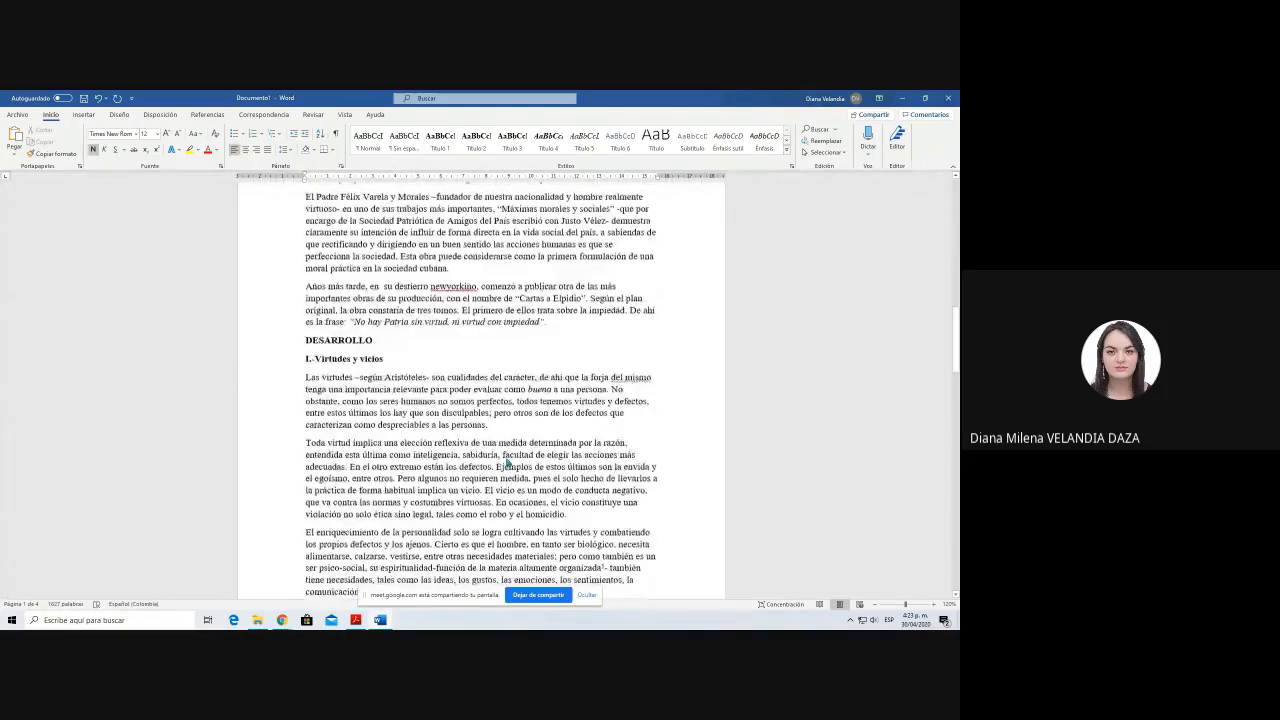
{"action": "scroll", "coordinate": [426, 423], "scroll_direction": "up", "scroll_amount": 2}
{"action": "scroll", "coordinate": [426, 423], "scroll_direction": "up", "scroll_amount": 2}
{"action": "scroll", "coordinate": [426, 423], "scroll_direction": "up", "scroll_amount": 8}
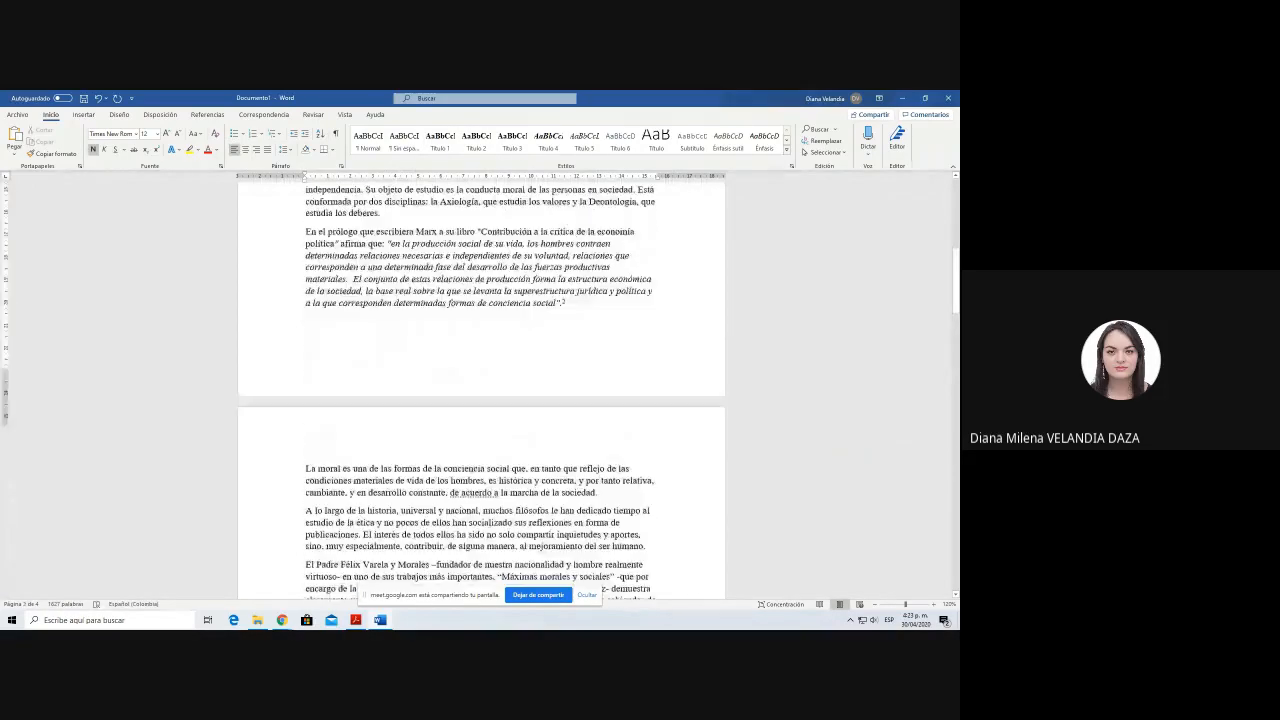
{"action": "scroll", "coordinate": [426, 423], "scroll_direction": "up", "scroll_amount": 12}
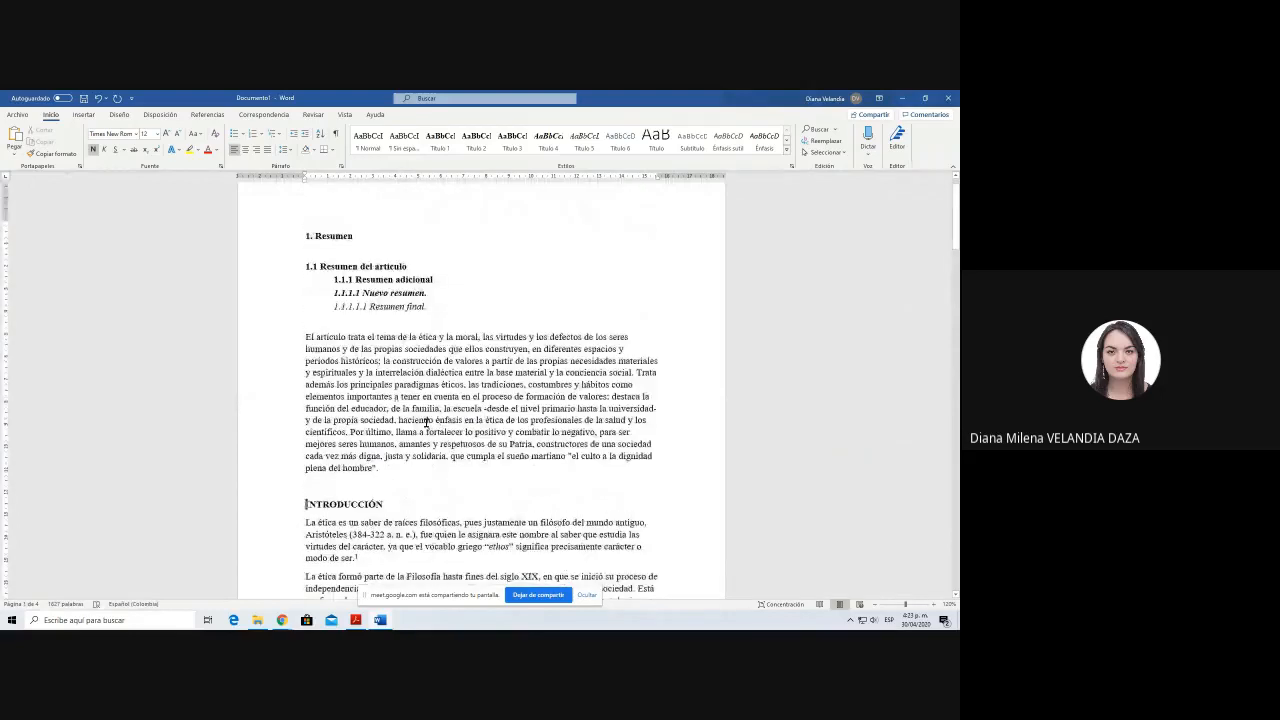
{"action": "scroll", "coordinate": [426, 423], "scroll_direction": "up", "scroll_amount": 1}
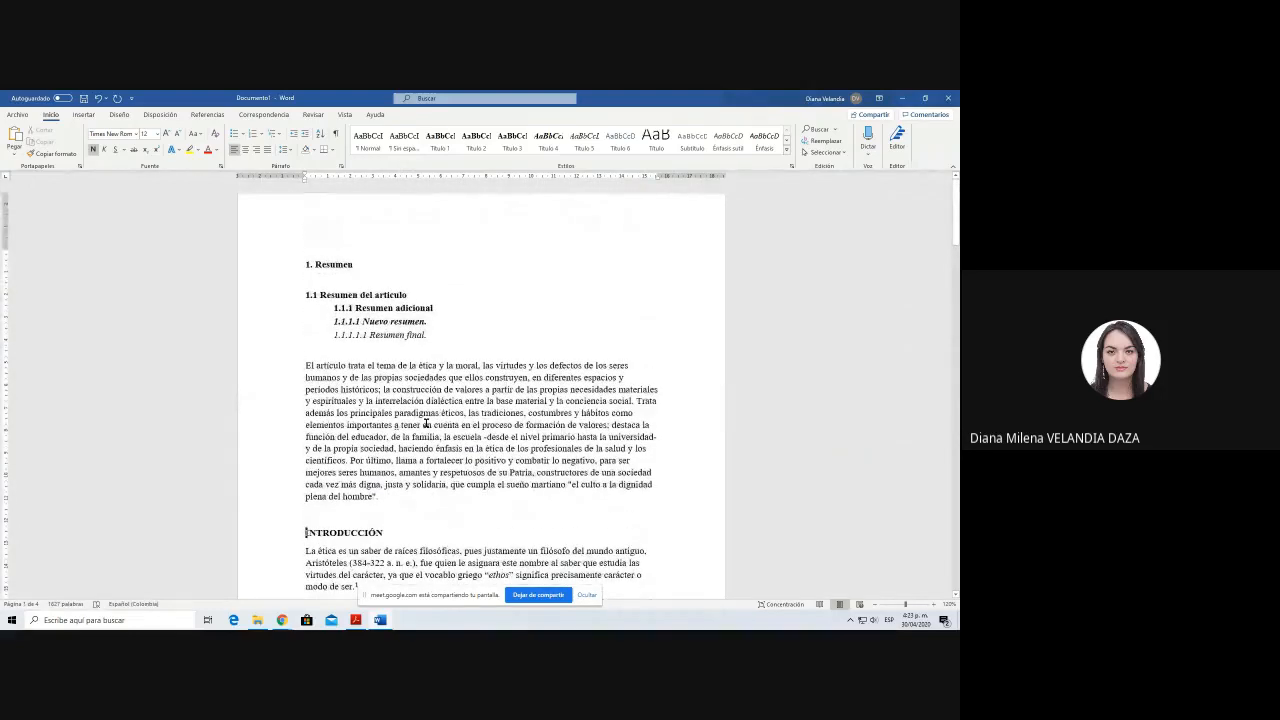
Step: Change INTRODUCCIÓN to Introducción with only an initial capital and format it with the Título 1 style in bold
{"action": "scroll", "coordinate": [426, 423], "scroll_direction": "down", "scroll_amount": 4}
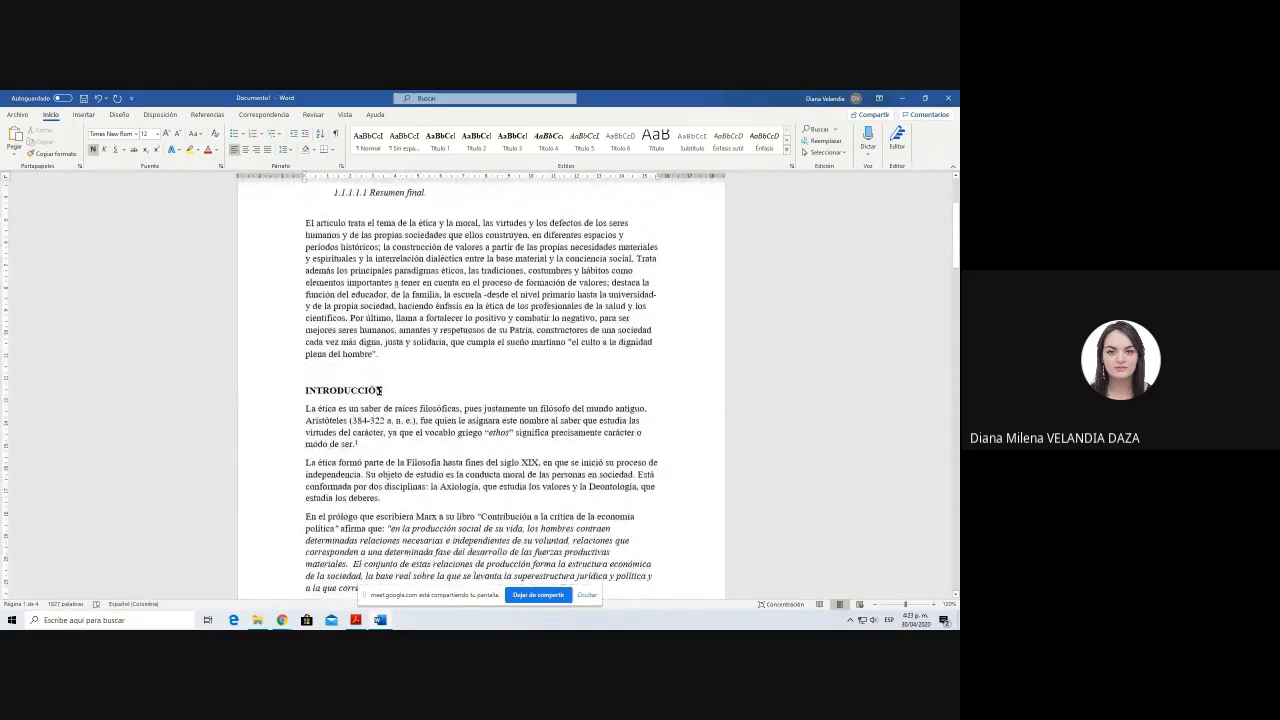
{"action": "left_click_drag", "start_coordinate": [386, 392], "coordinate": [302, 390]}
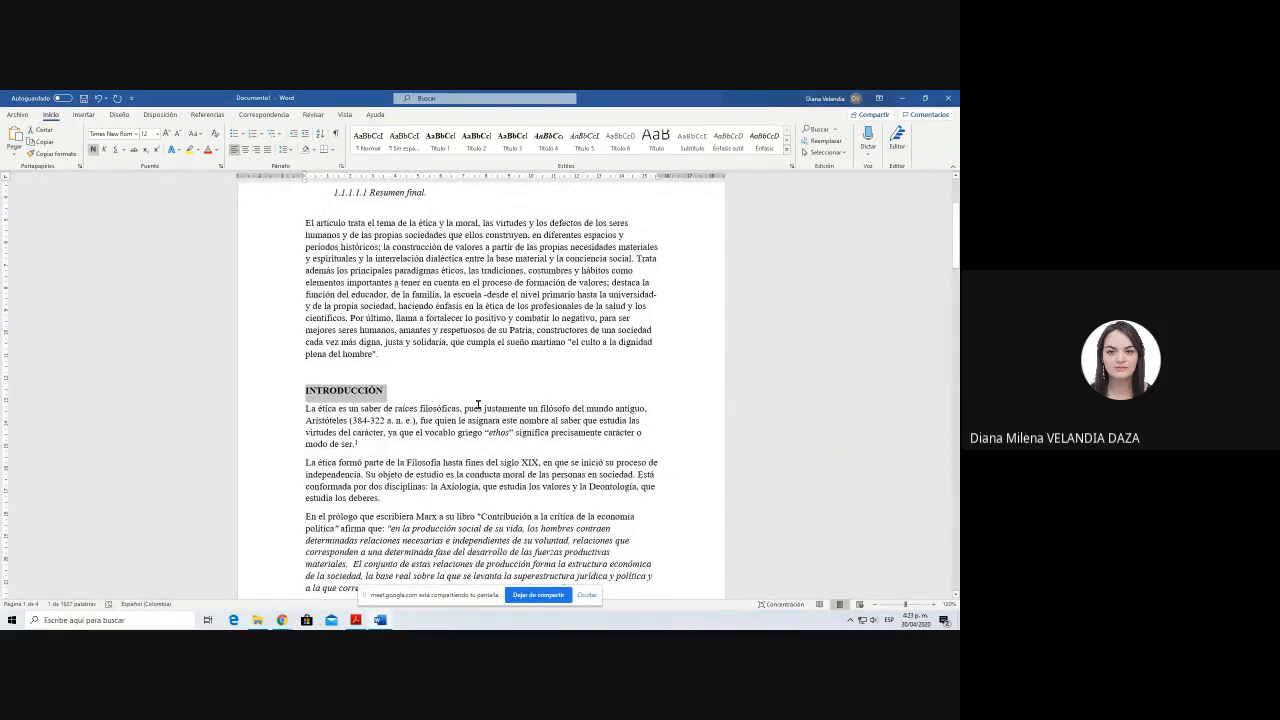
{"action": "key", "text": "shift+F3"}
{"action": "key", "text": "shift+F3"}
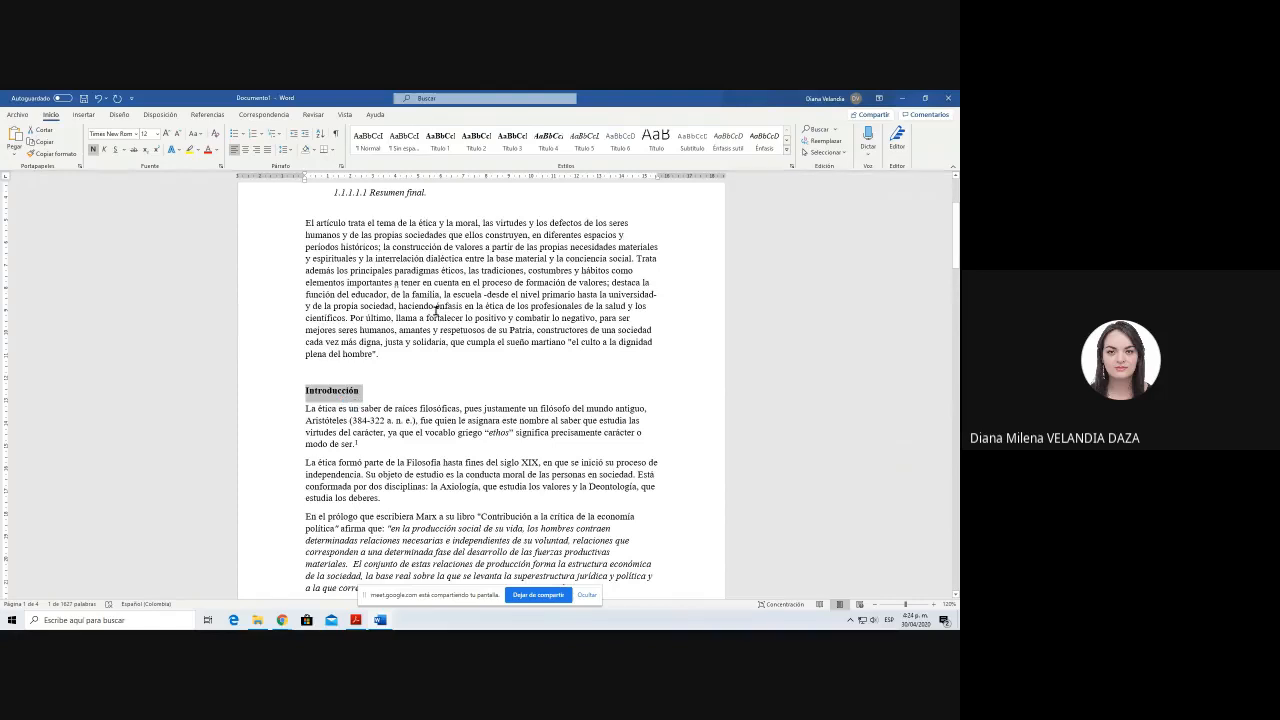
{"action": "left_click", "coordinate": [441, 141]}
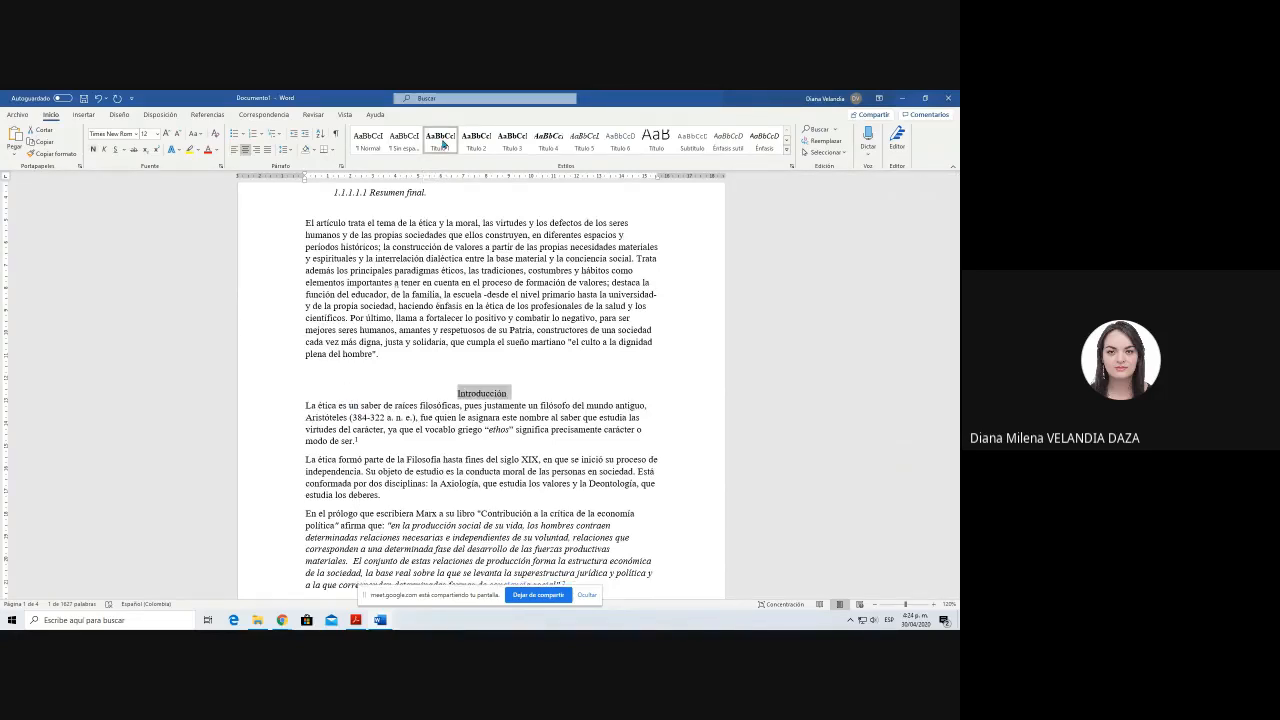
{"action": "key", "text": "ctrl+n"}
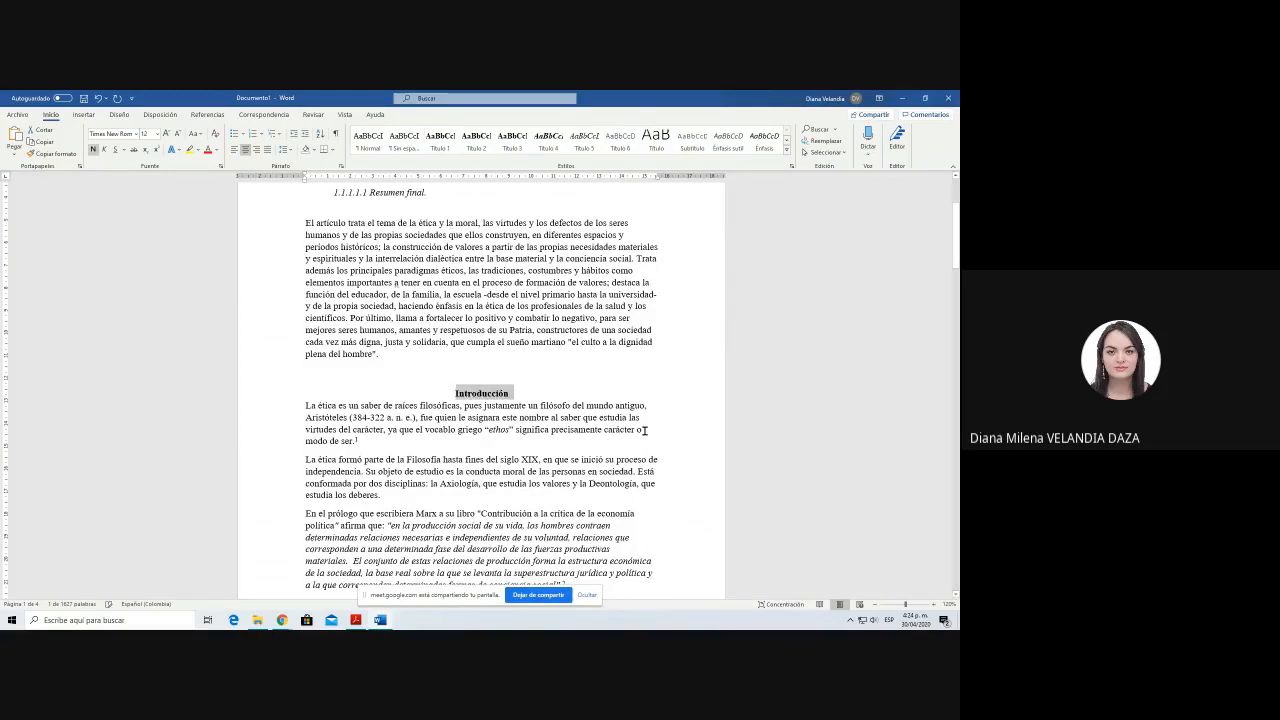
Step: Insert a blank line between the Introducción heading and its first paragraph
{"action": "left_click", "coordinate": [532, 394]}
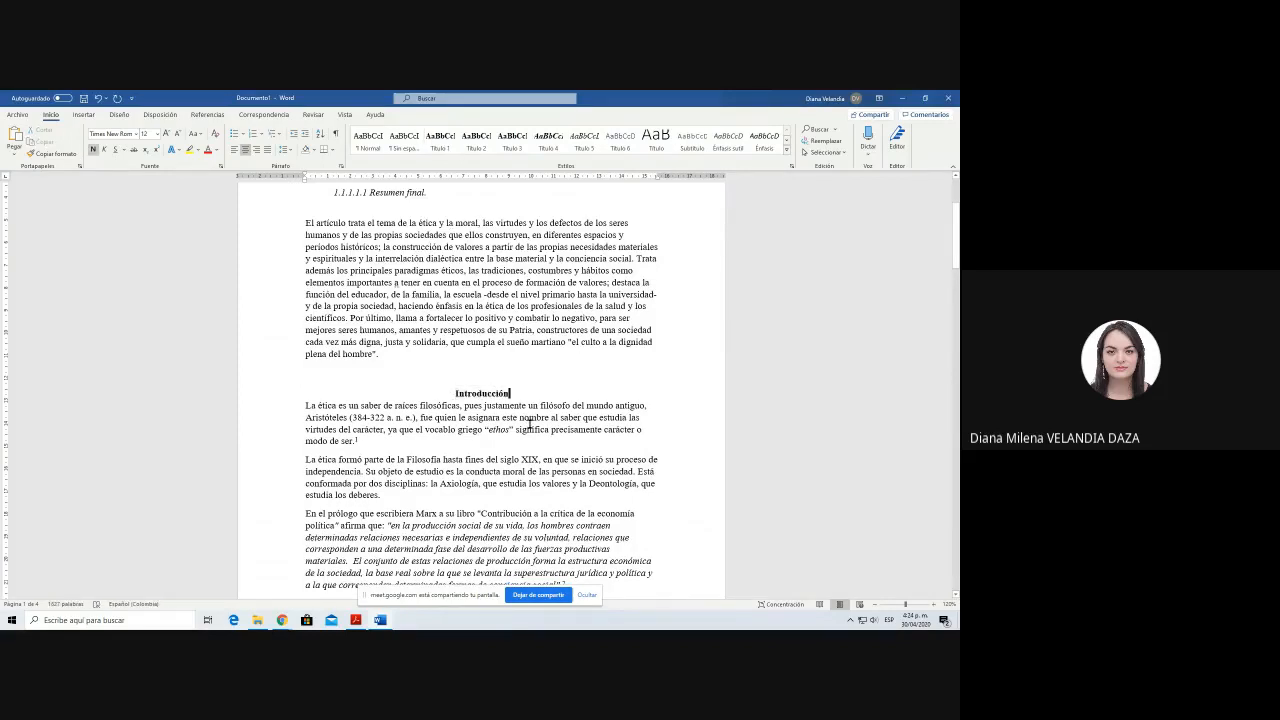
{"action": "key", "text": "Return"}
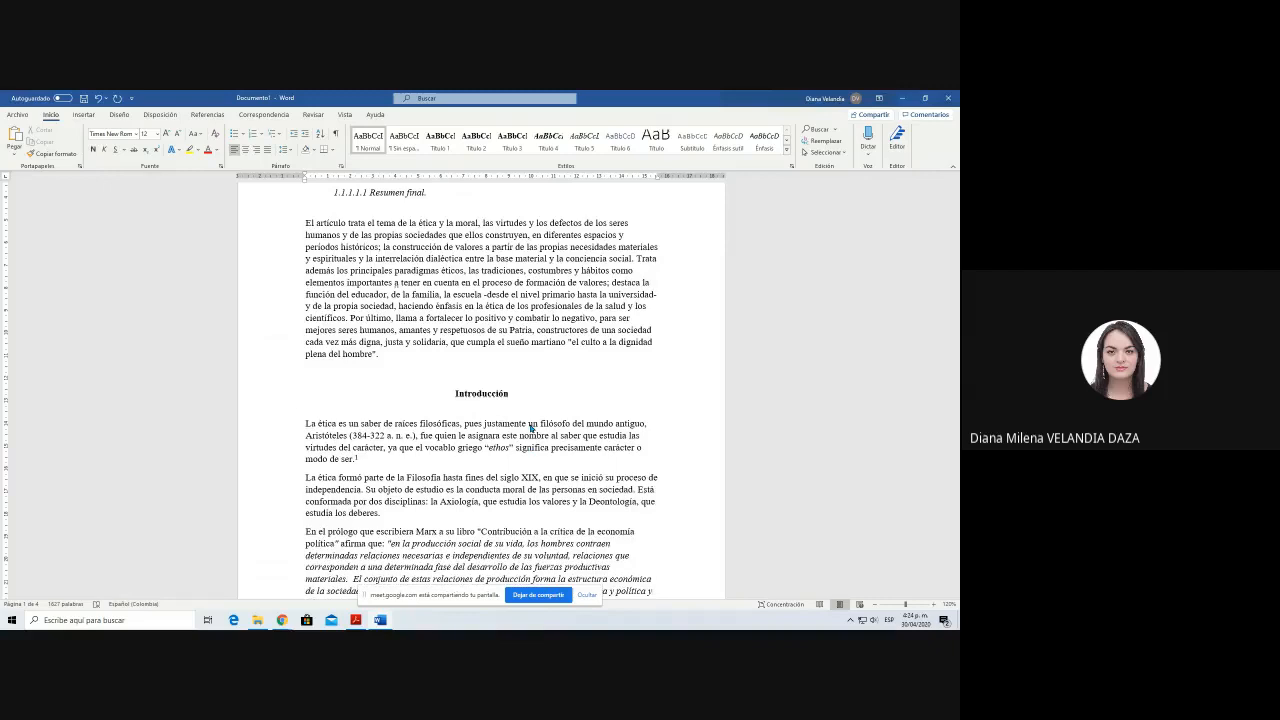
{"action": "scroll", "coordinate": [531, 428], "scroll_direction": "up", "scroll_amount": 1}
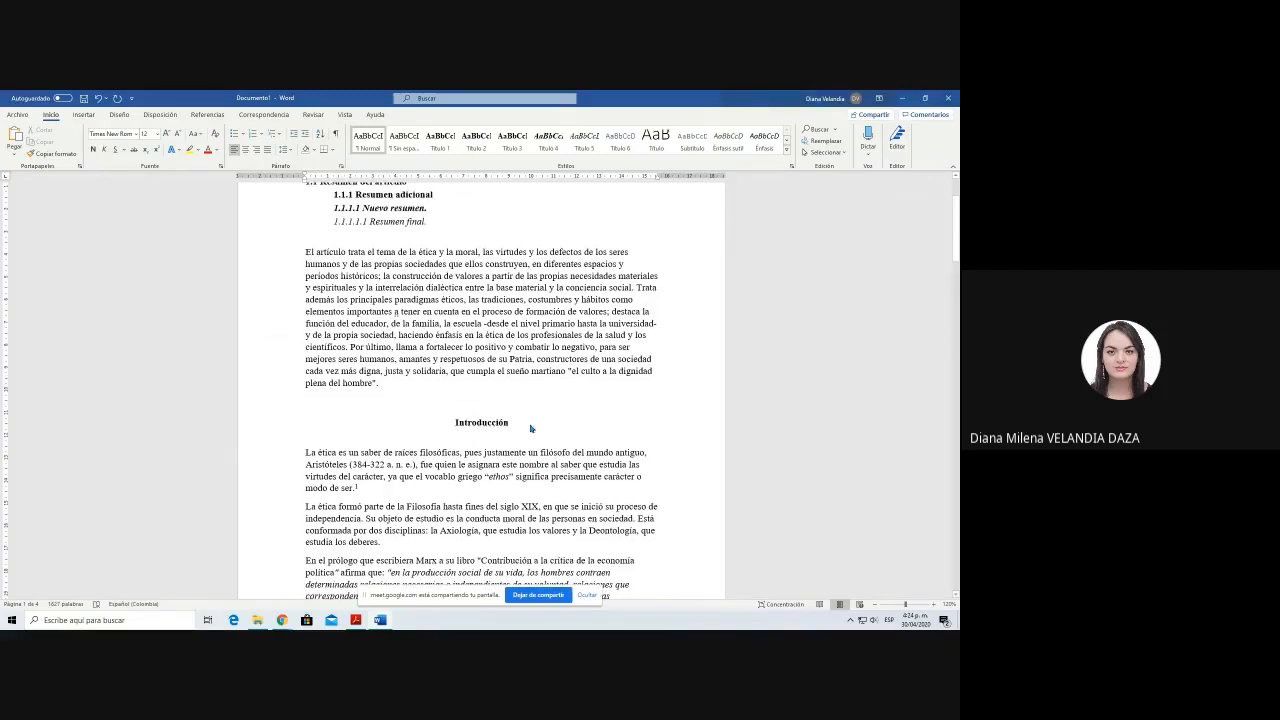
Step: Insert a blank line above the DESARROLLO heading
{"action": "scroll", "coordinate": [531, 428], "scroll_direction": "down", "scroll_amount": 10}
{"action": "scroll", "coordinate": [531, 428], "scroll_direction": "down", "scroll_amount": 3}
{"action": "left_click", "coordinate": [307, 394]}
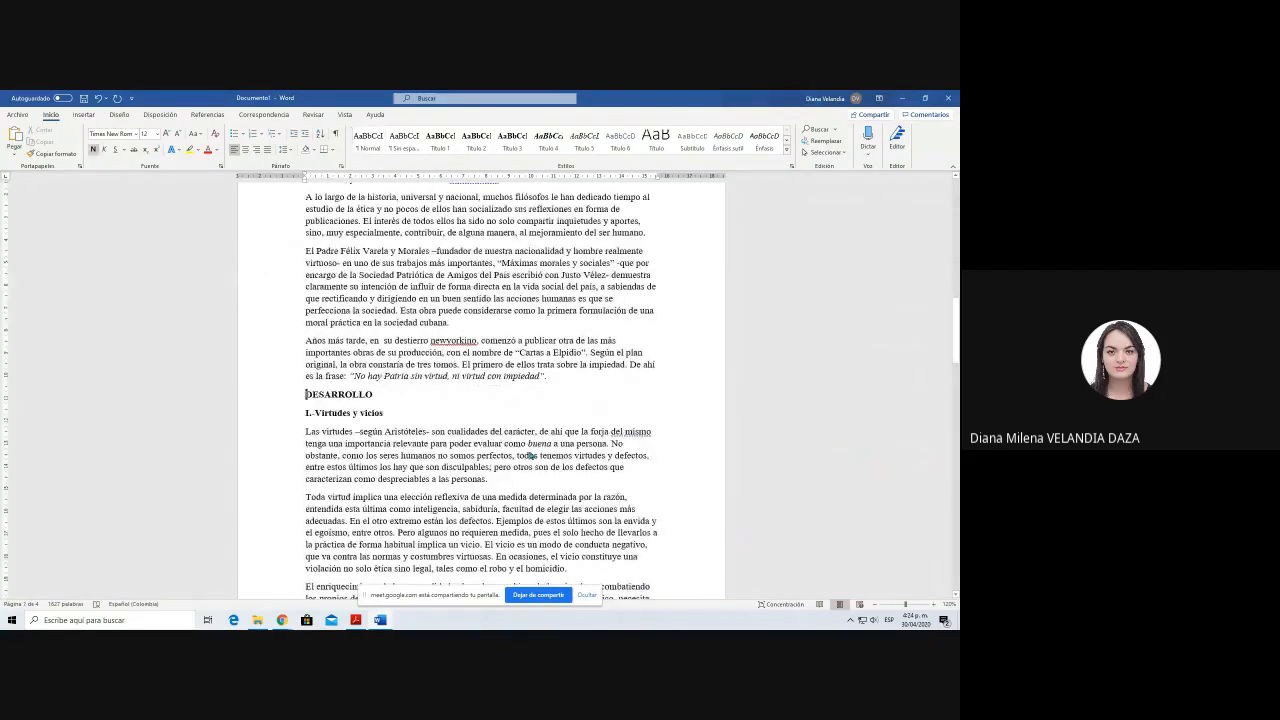
{"action": "key", "text": "Return"}
Step: Change DESARROLLO to Desarrollo in the Título 1 style and add a blank line below it
{"action": "key", "text": "shift+Down"}
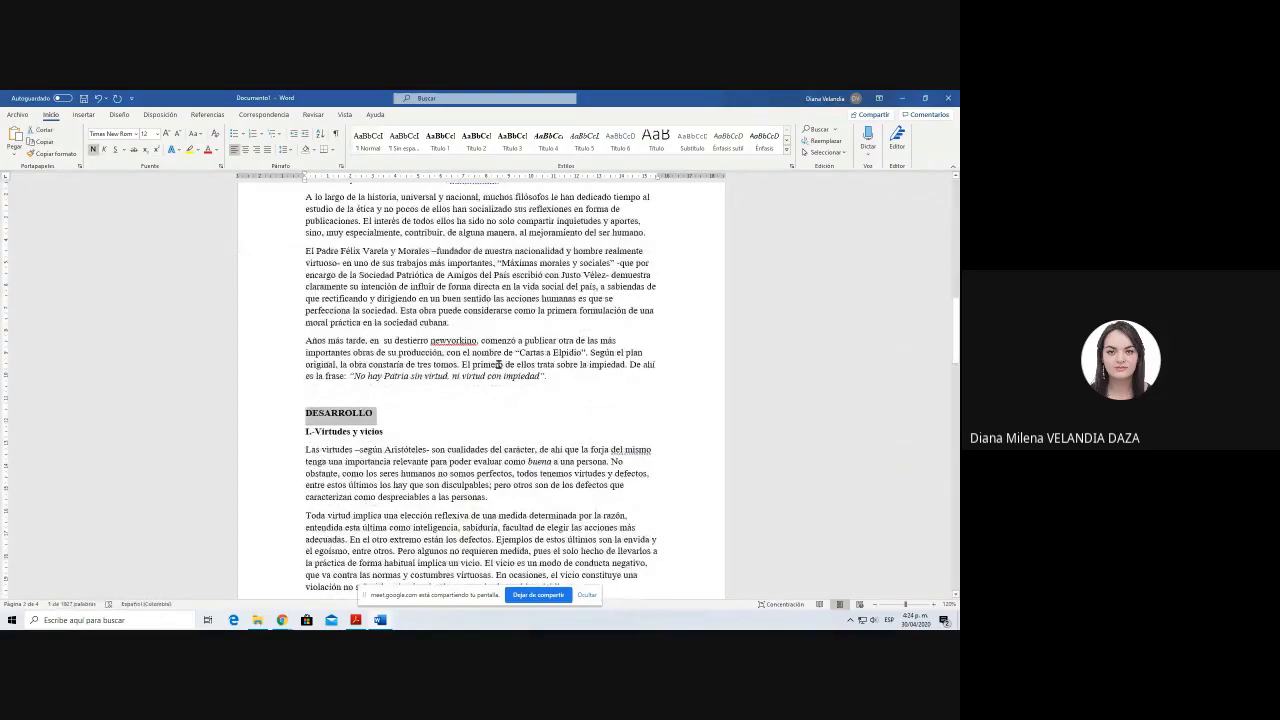
{"action": "key", "text": "shift+F3"}
{"action": "key", "text": "shift+F3"}
{"action": "left_click", "coordinate": [440, 147]}
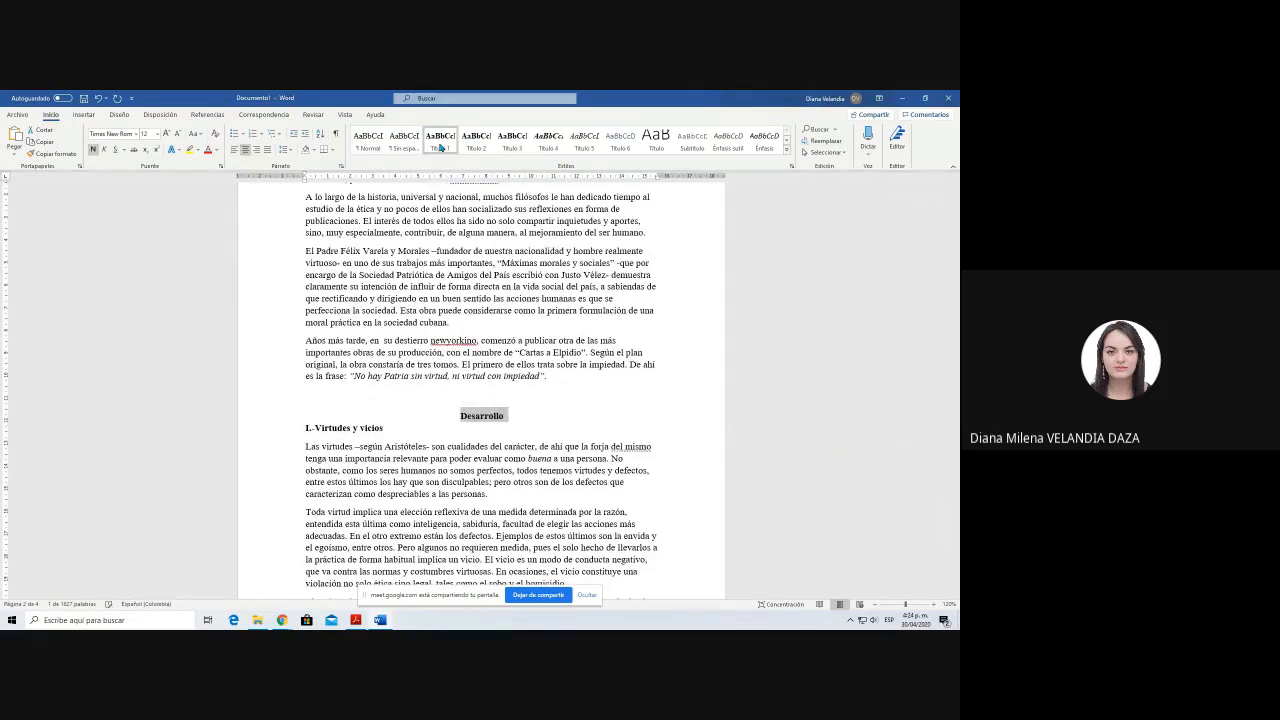
{"action": "left_click", "coordinate": [553, 415]}
{"action": "key", "text": "Return"}
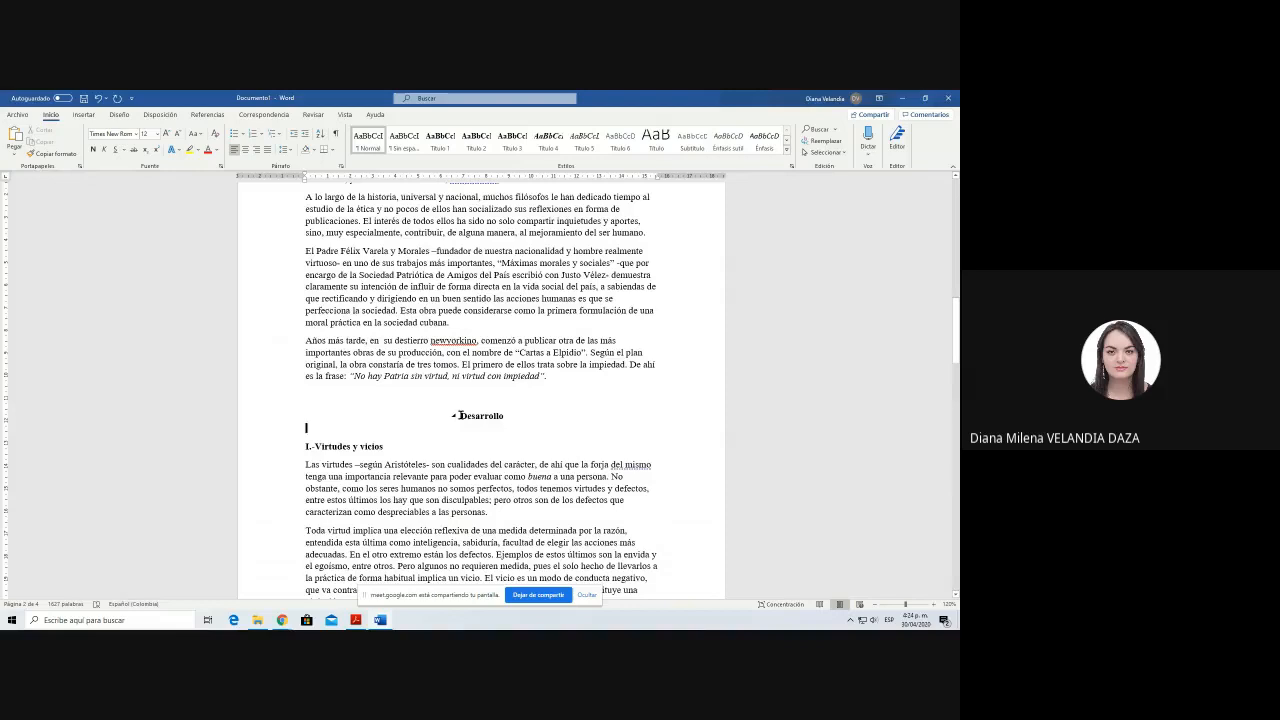
Step: Replace the I.- numbering of the Virtudes y vicios subheading with 3.1
{"action": "left_click", "coordinate": [460, 414]}
{"action": "left_click", "coordinate": [309, 441]}
{"action": "scroll", "coordinate": [451, 533], "scroll_direction": "up", "scroll_amount": 5}
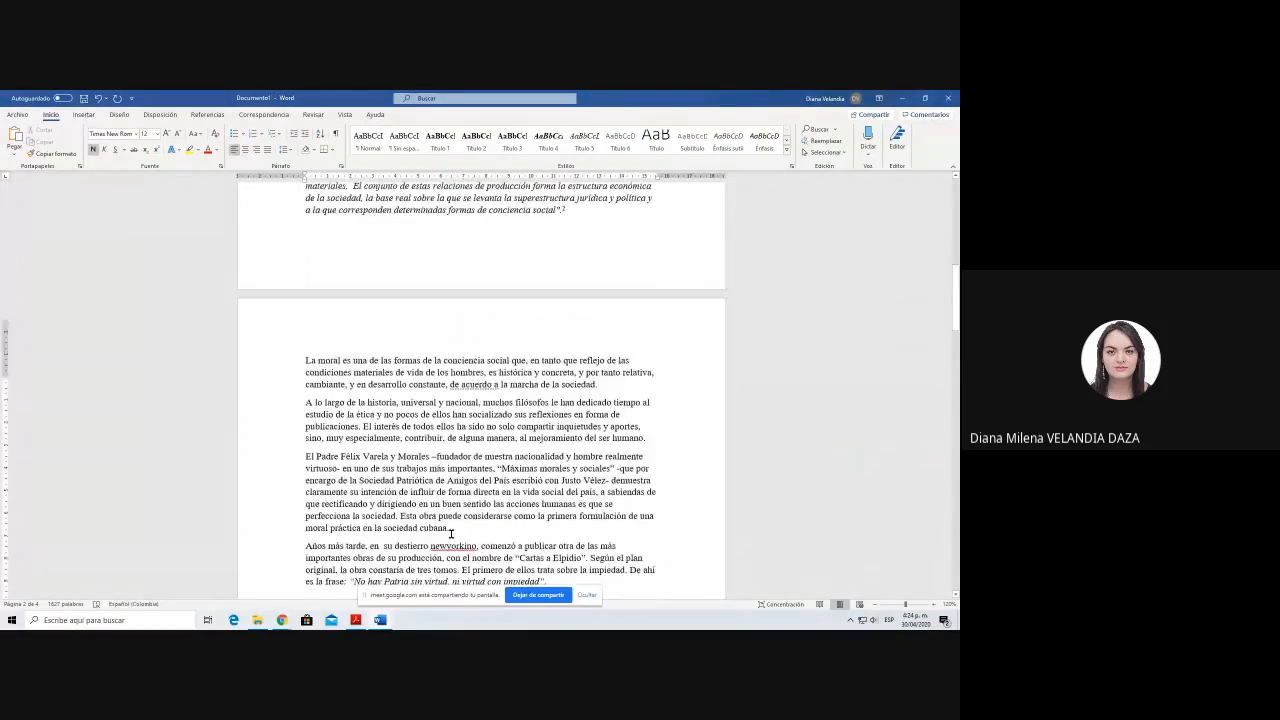
{"action": "scroll", "coordinate": [451, 533], "scroll_direction": "down", "scroll_amount": 6}
{"action": "key", "text": "Delete"}
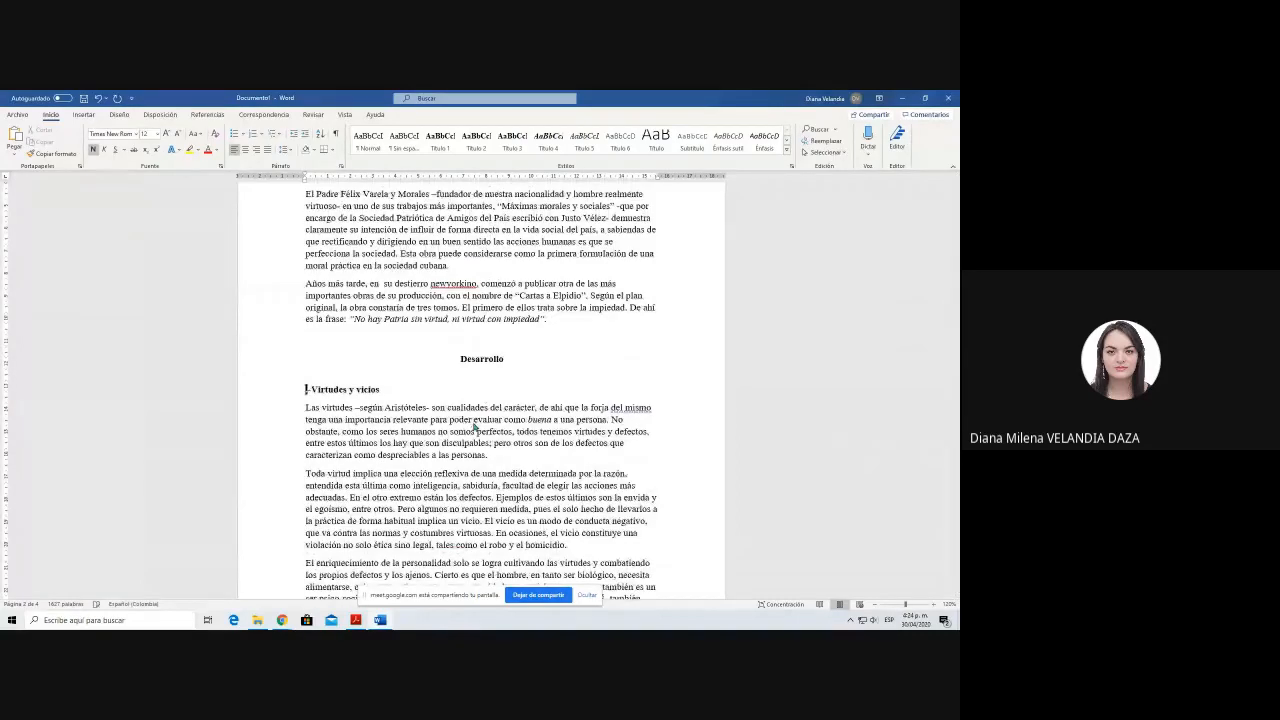
{"action": "type", "text": "3.1"}
{"action": "key", "text": "Delete"}
{"action": "type", "text": "."}
{"action": "key", "text": "Return"}
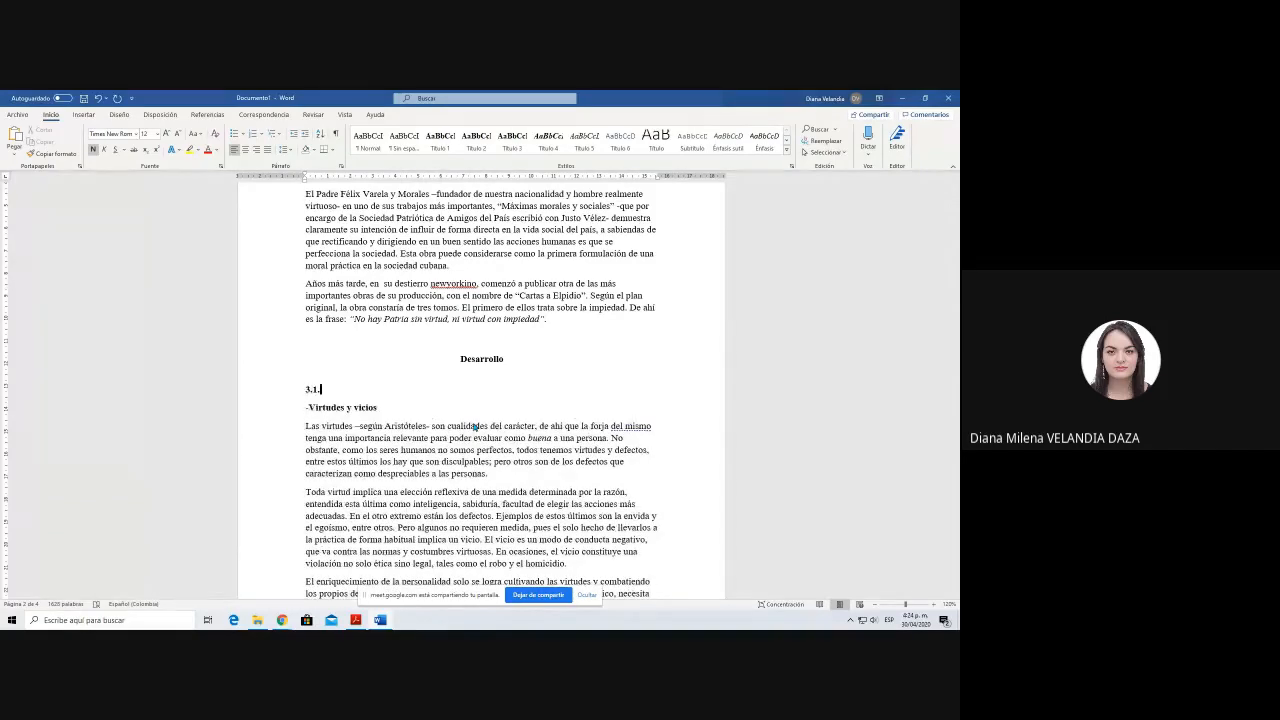
{"action": "key", "text": "Delete"}
{"action": "key", "text": "Delete"}
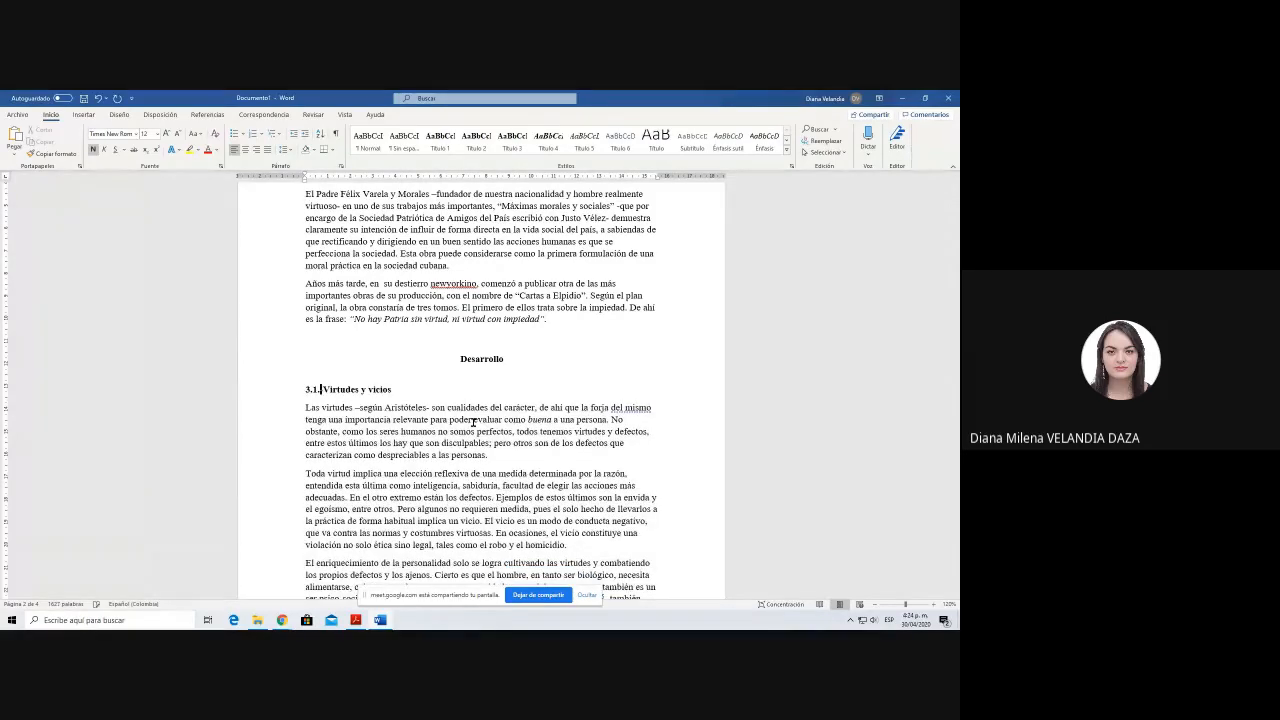
{"action": "key", "text": "BackSpace"}
Step: Apply the Título 2 style to the 3.1 Virtudes y vicios heading and insert a blank line below it
{"action": "key", "text": "Home"}
{"action": "key", "text": "shift+End"}
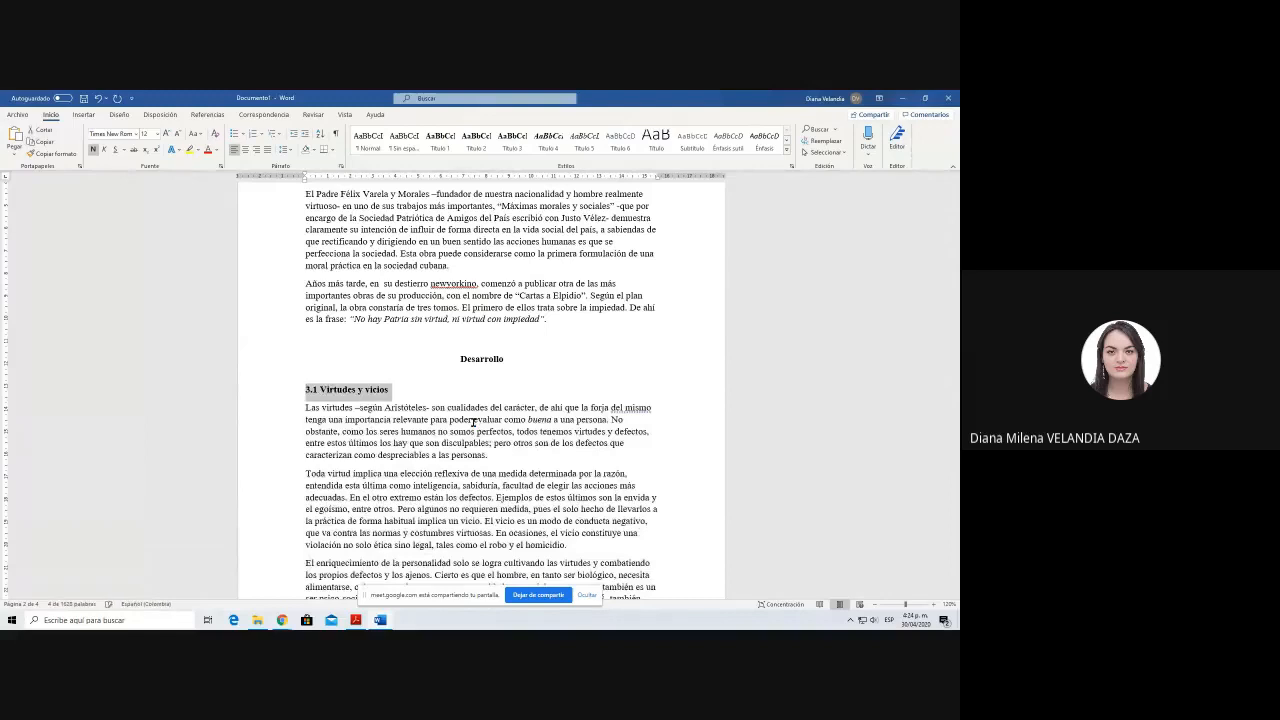
{"action": "left_click", "coordinate": [486, 145]}
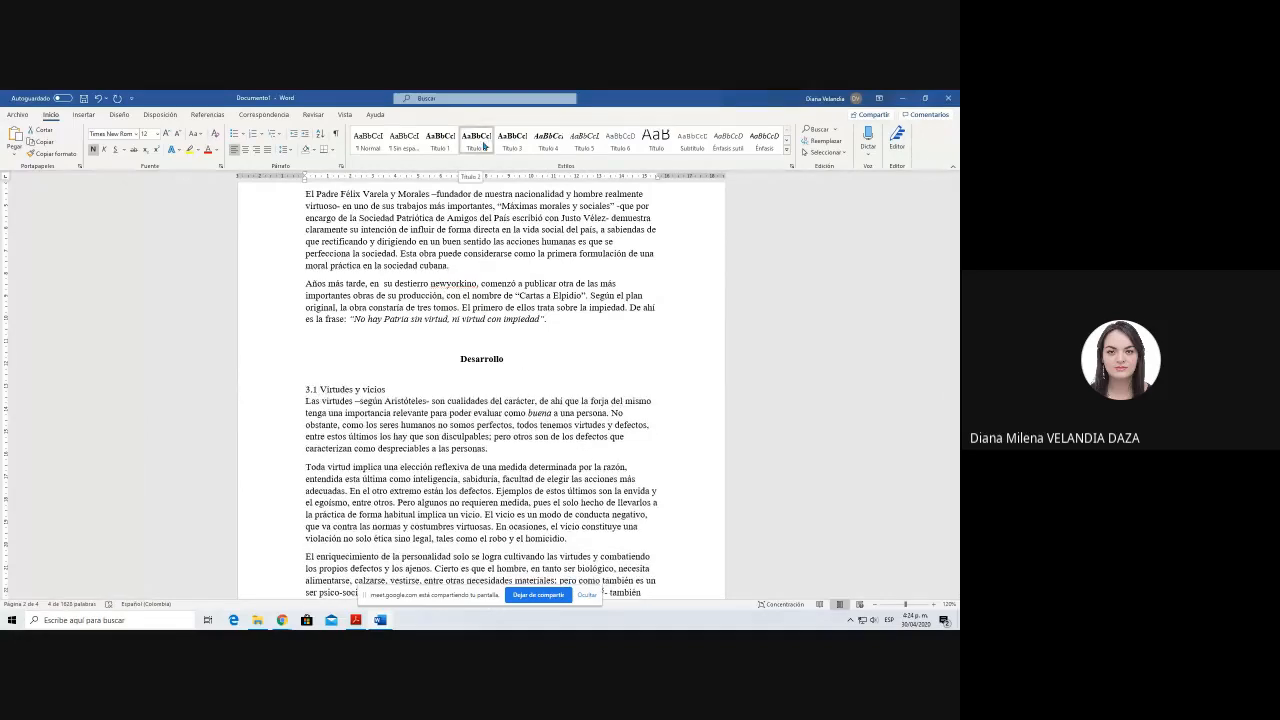
{"action": "left_click", "coordinate": [478, 140]}
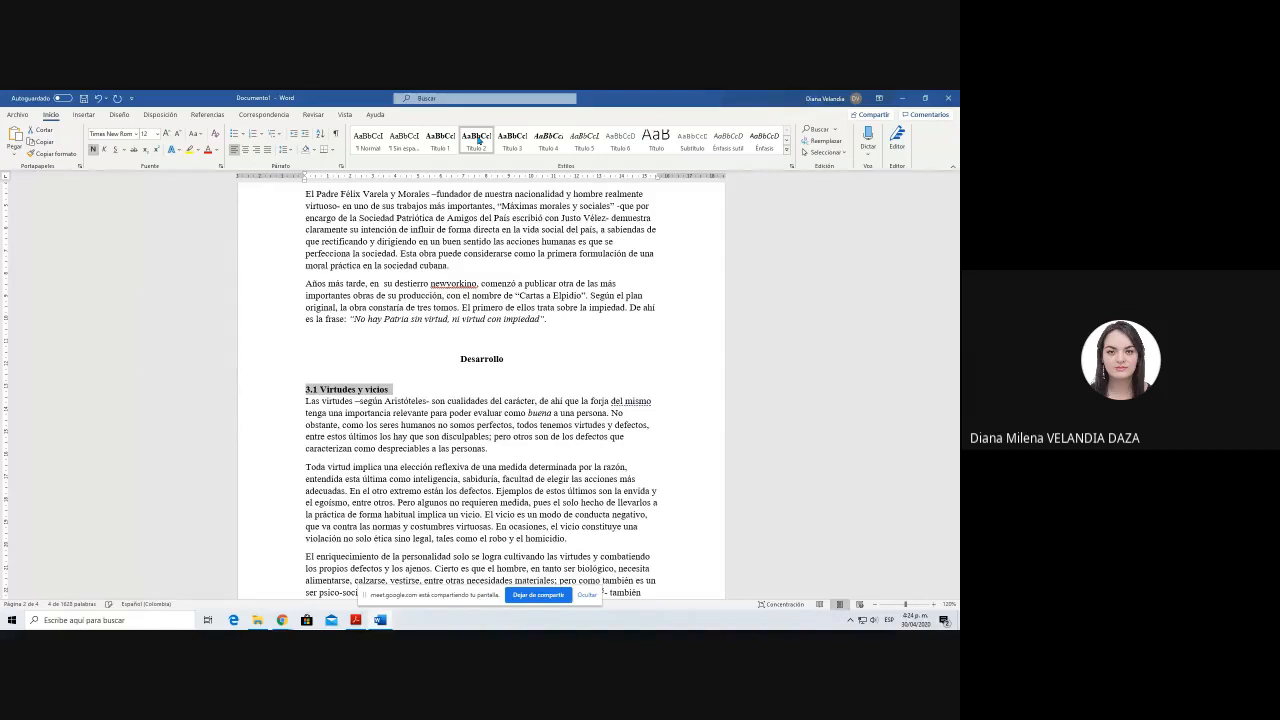
{"action": "left_click", "coordinate": [530, 466]}
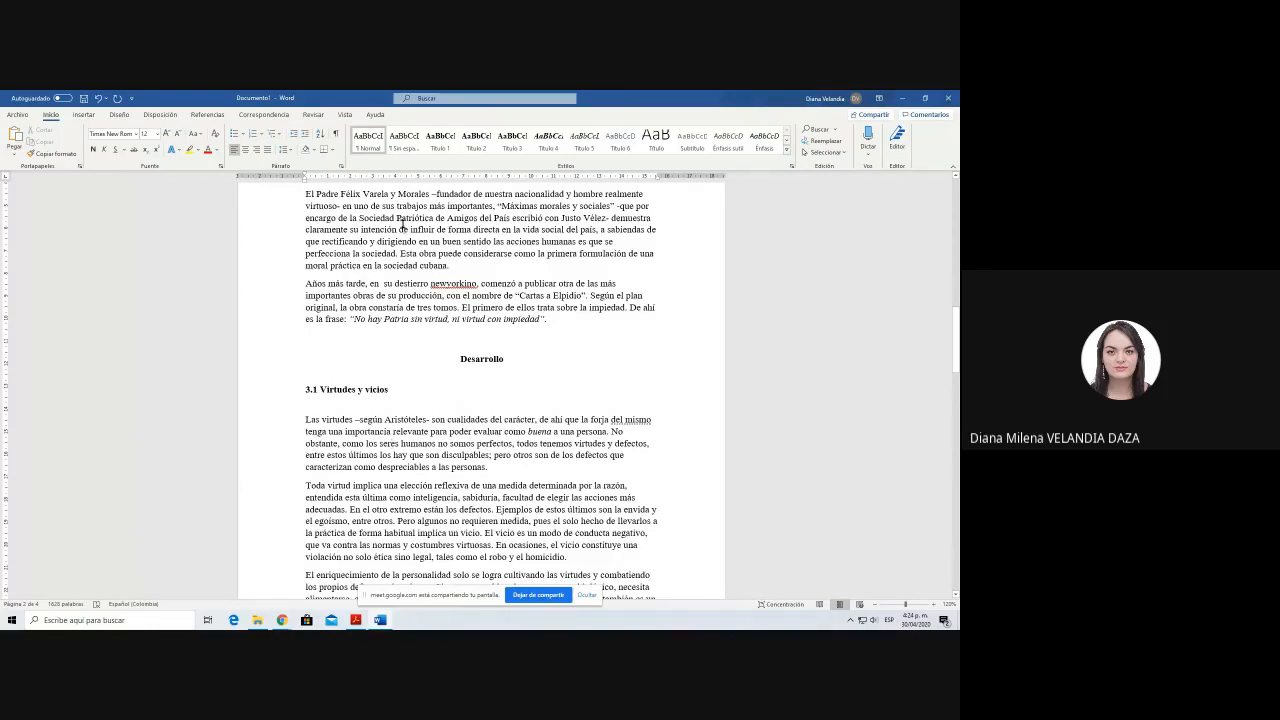
Step: Examine which styles are assigned to the body text, the Desarrollo heading and the 3.1 Virtudes y vicios subheading
{"action": "left_click_drag", "start_coordinate": [403, 229], "coordinate": [436, 230]}
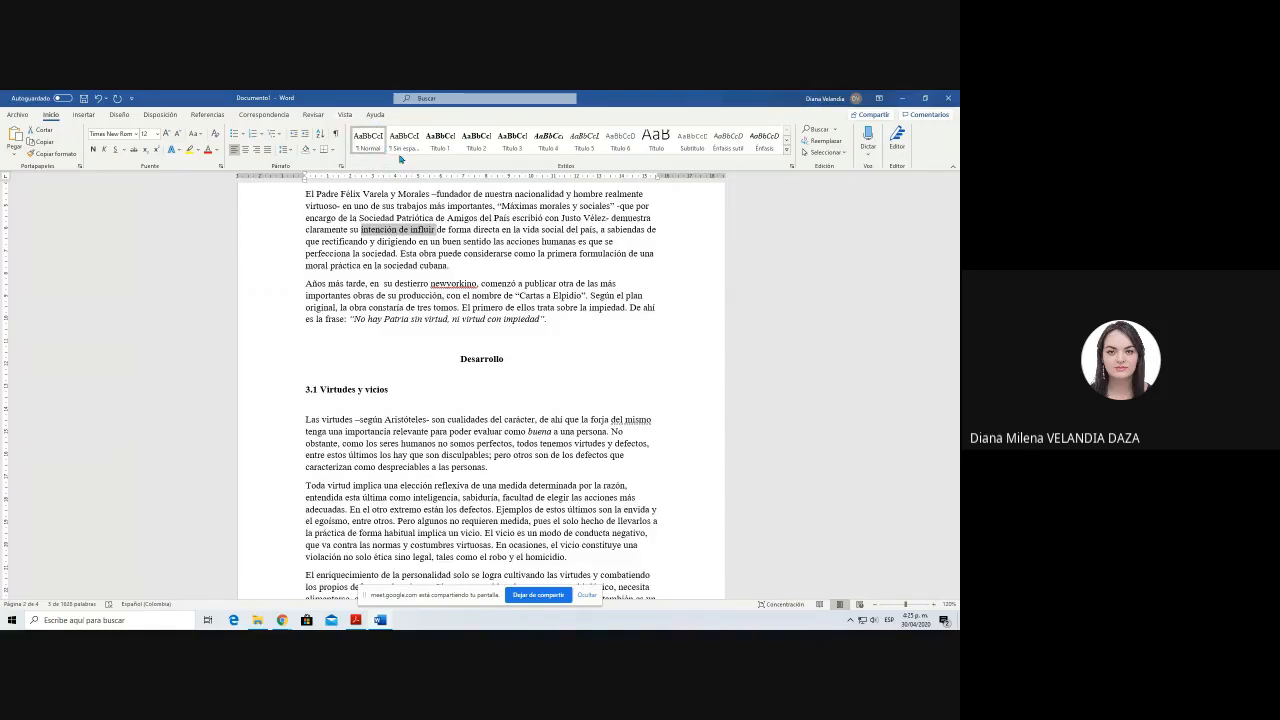
{"action": "left_click", "coordinate": [477, 358]}
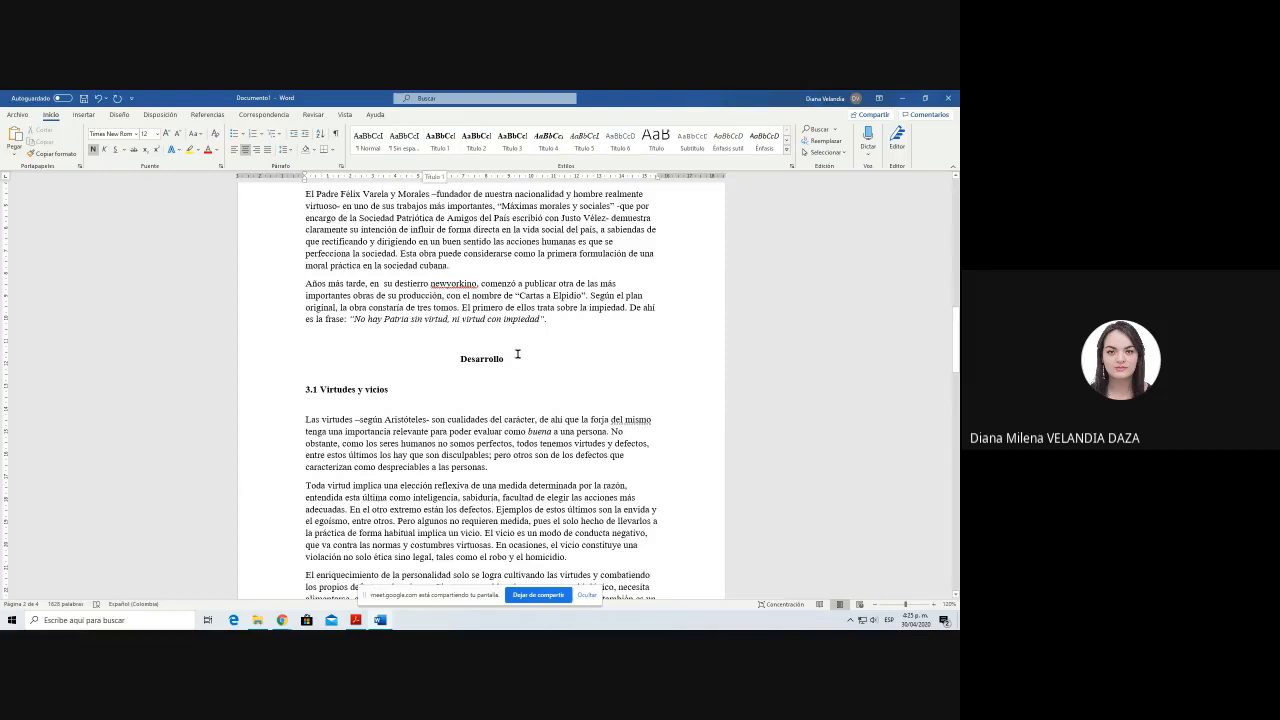
{"action": "scroll", "coordinate": [517, 353], "scroll_direction": "down", "scroll_amount": 2}
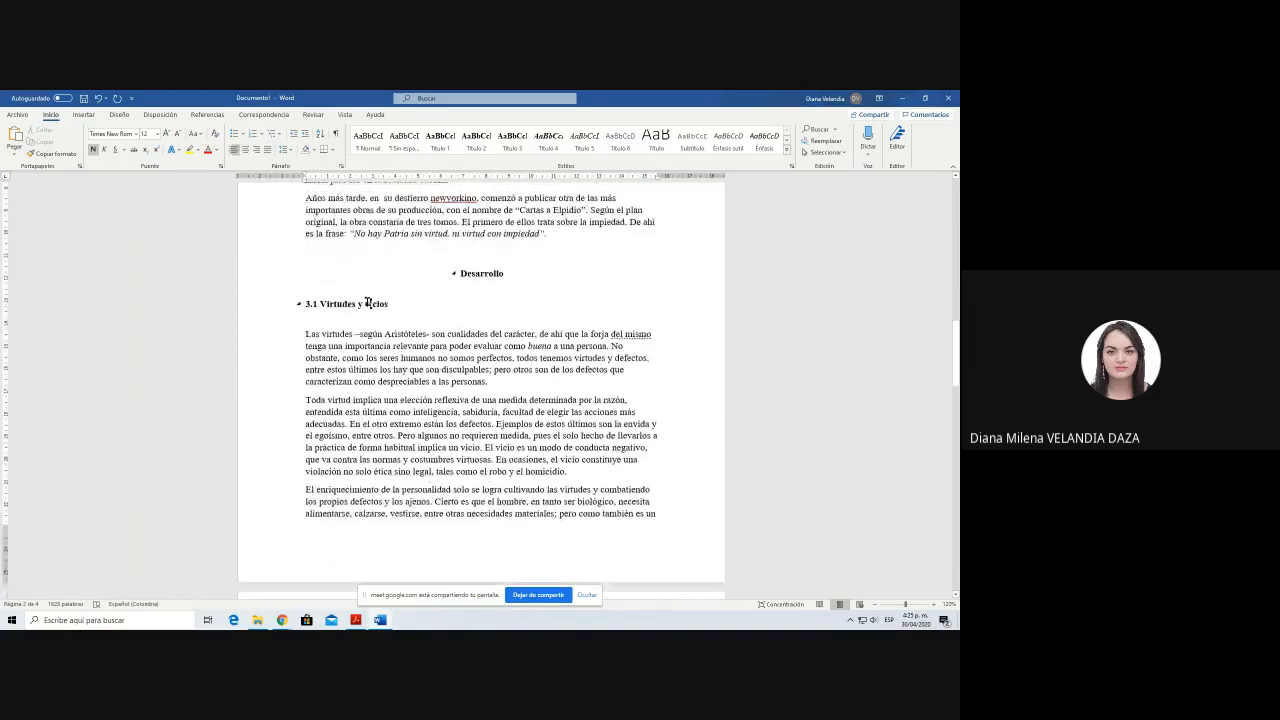
{"action": "left_click_drag", "start_coordinate": [396, 305], "coordinate": [303, 305]}
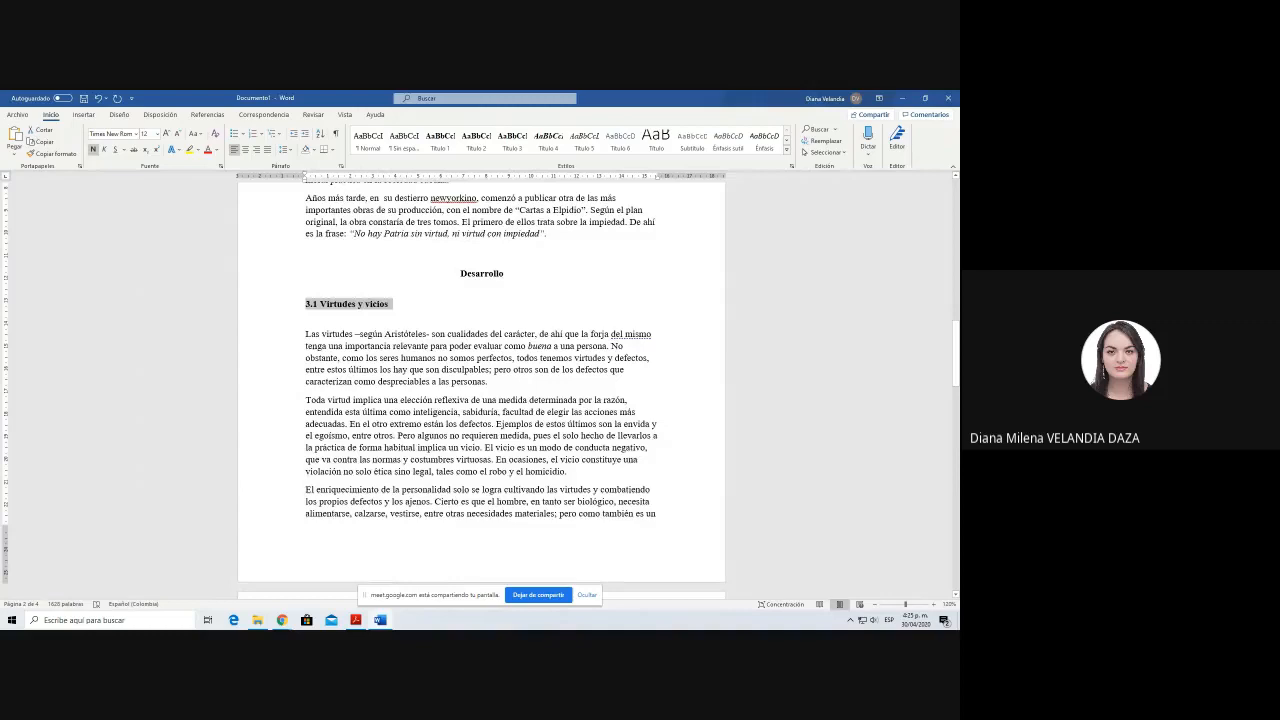
{"action": "left_click", "coordinate": [477, 142]}
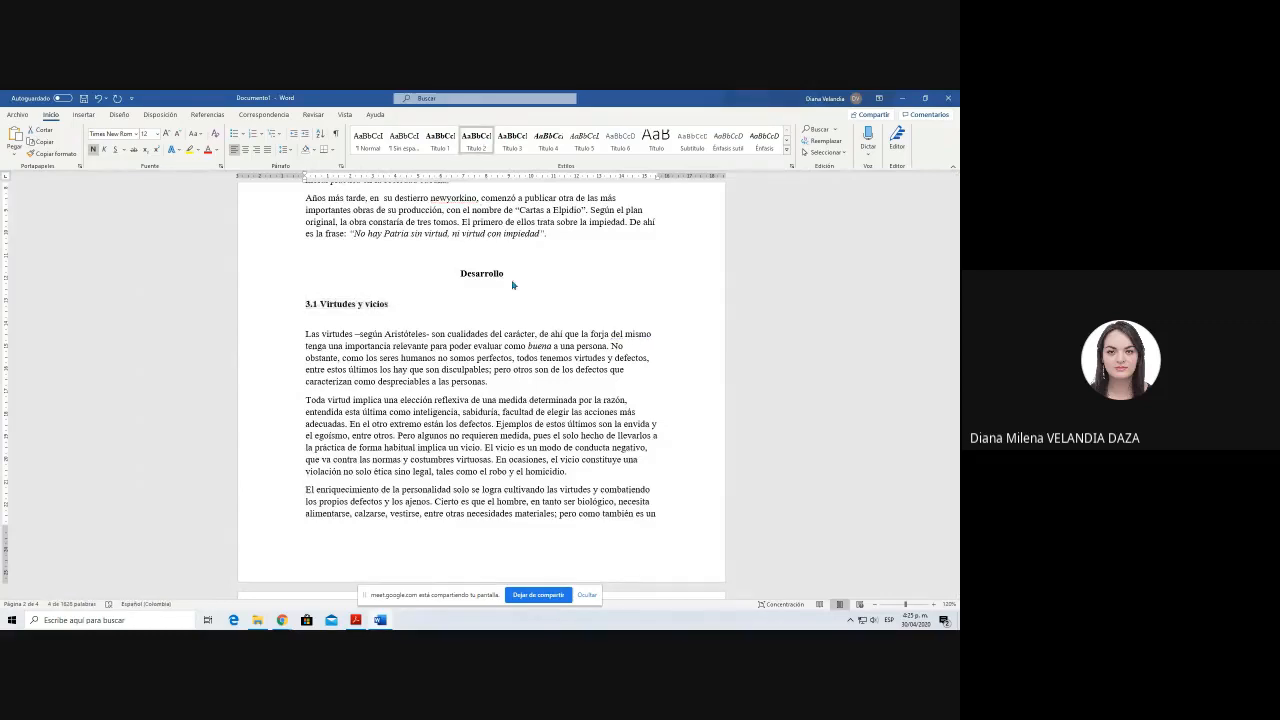
{"action": "left_click", "coordinate": [355, 305]}
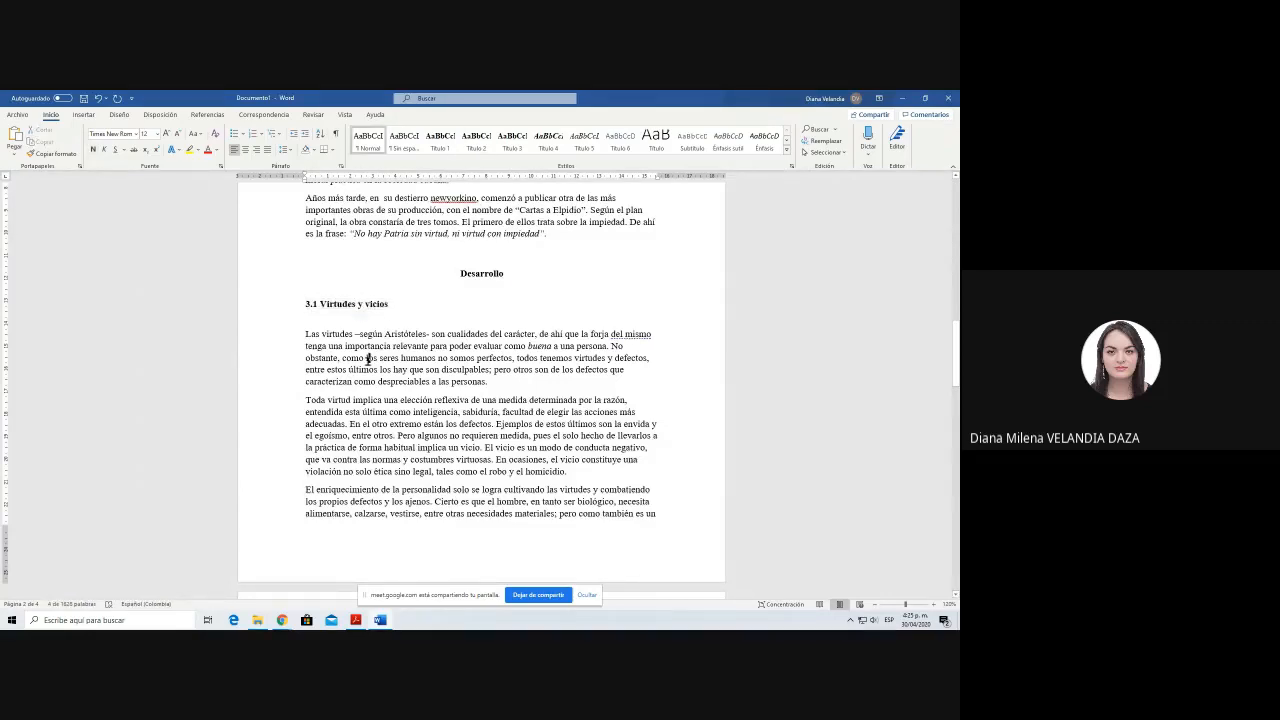
{"action": "left_click", "coordinate": [465, 274]}
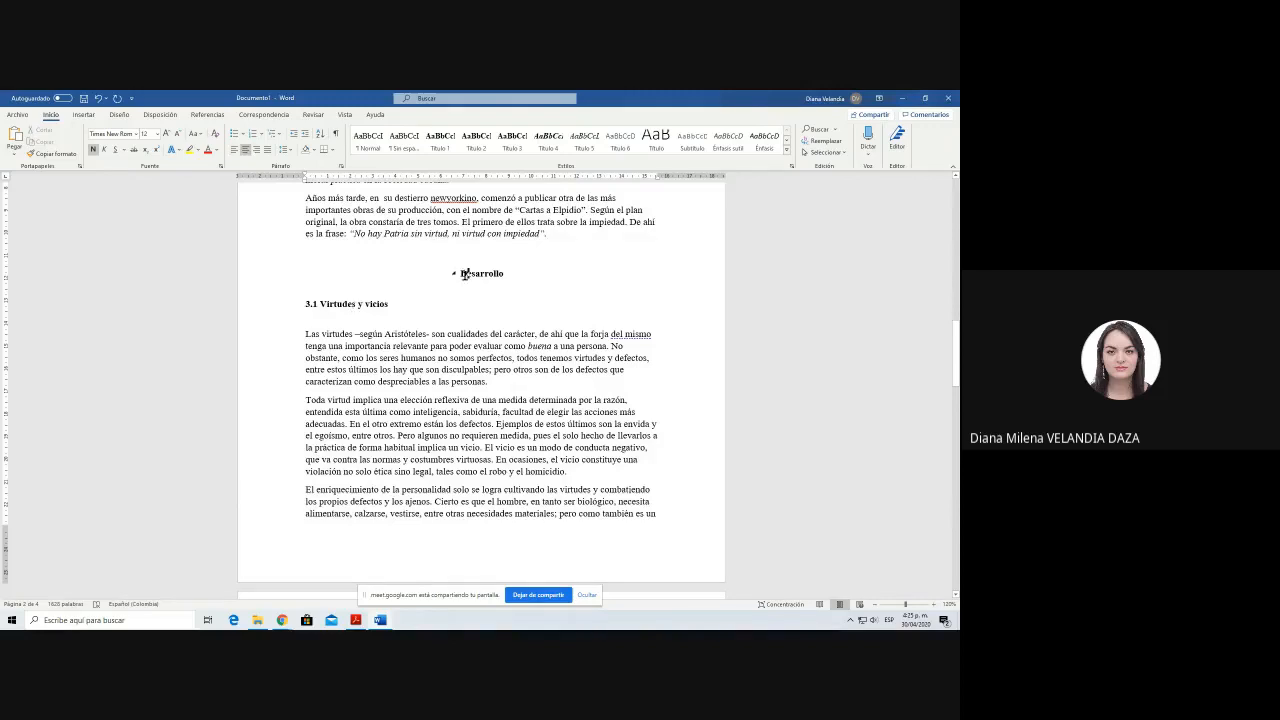
{"action": "left_click", "coordinate": [475, 356]}
{"action": "left_click", "coordinate": [466, 273]}
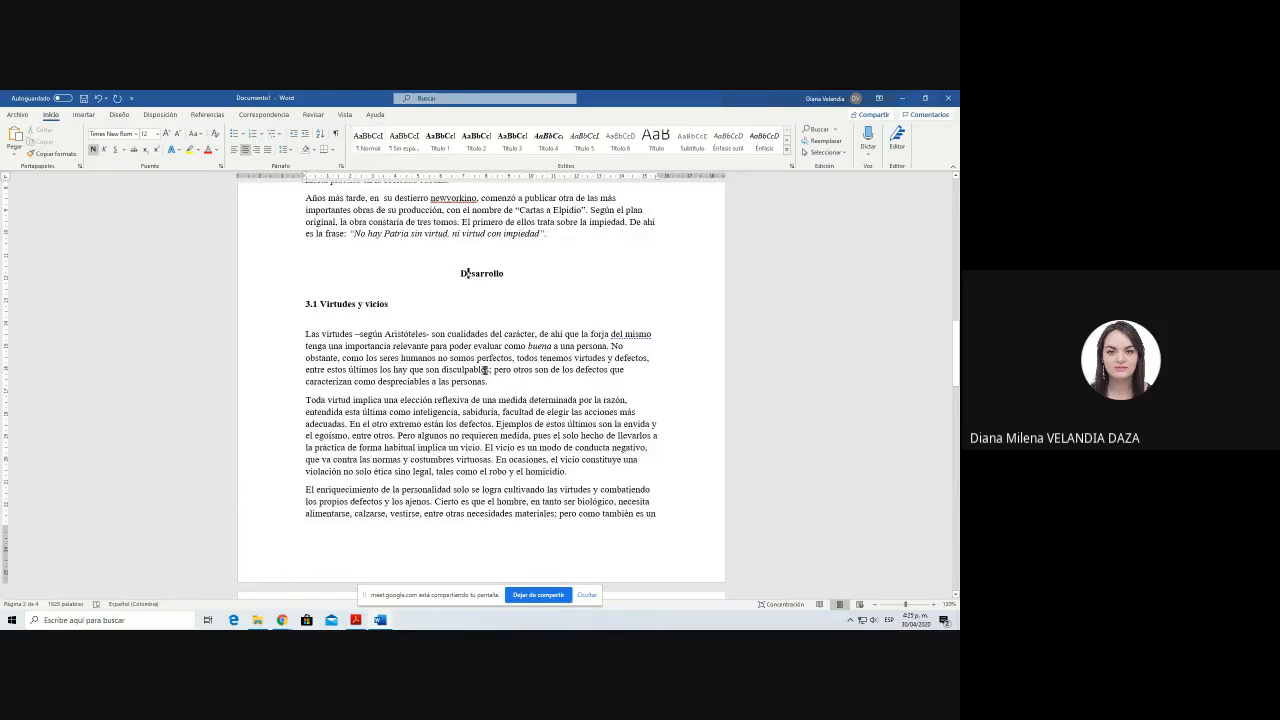
{"action": "left_click", "coordinate": [335, 296]}
Step: Replace the II.- numbering of the Valores y antivalores subheading with 3.2
{"action": "scroll", "coordinate": [425, 390], "scroll_direction": "down", "scroll_amount": 4}
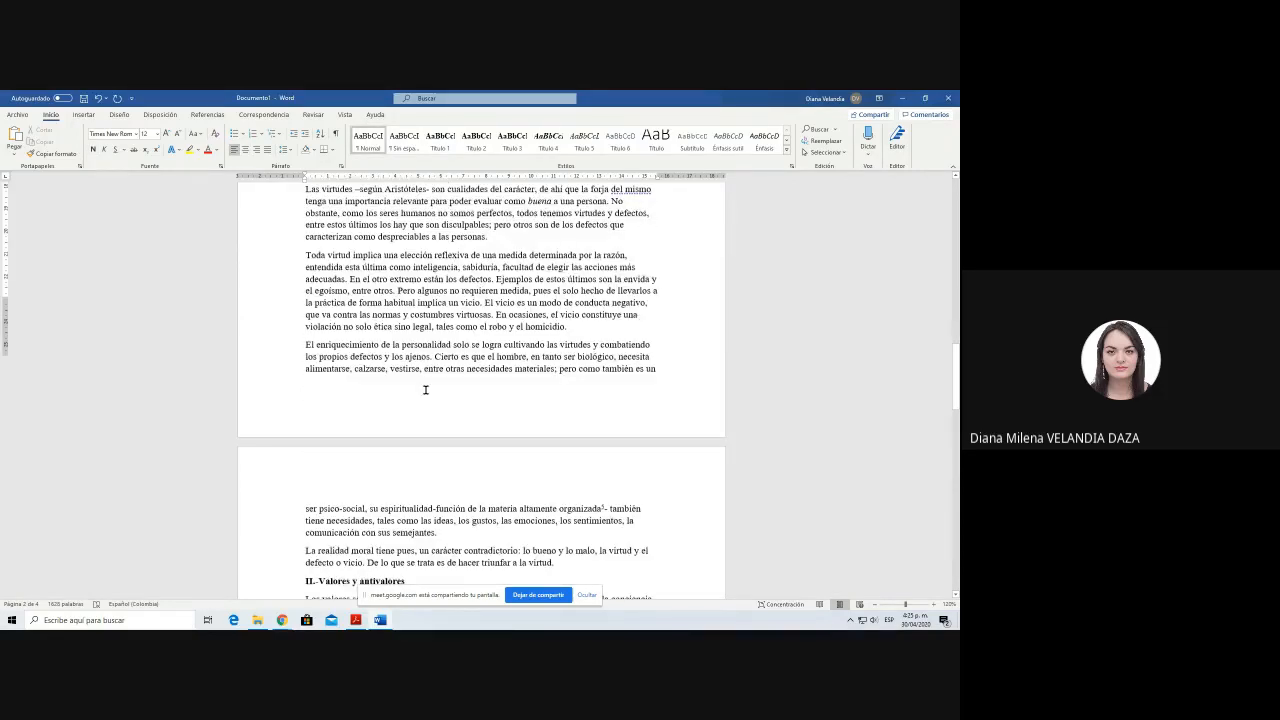
{"action": "scroll", "coordinate": [425, 390], "scroll_direction": "down", "scroll_amount": 7}
{"action": "left_click", "coordinate": [313, 327]}
{"action": "key", "text": "BackSpace"}
{"action": "key", "text": "BackSpace"}
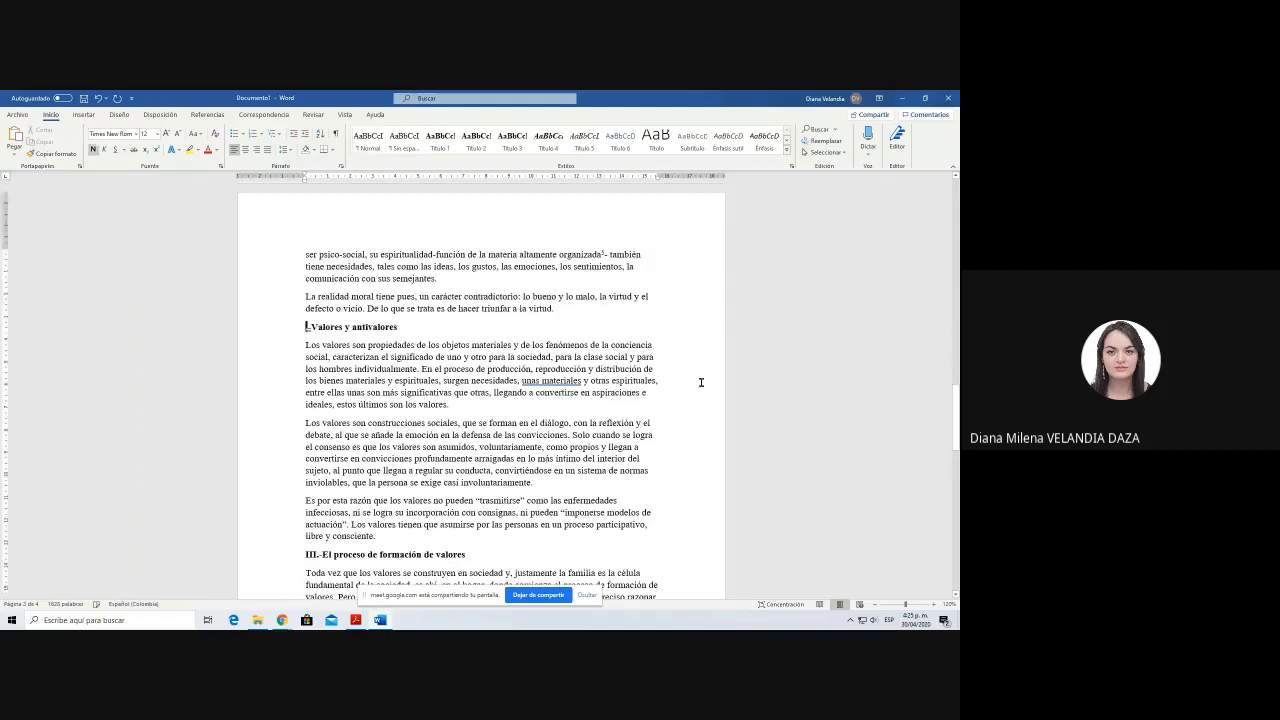
{"action": "type", "text": "3.2"}
{"action": "key", "text": "Delete"}
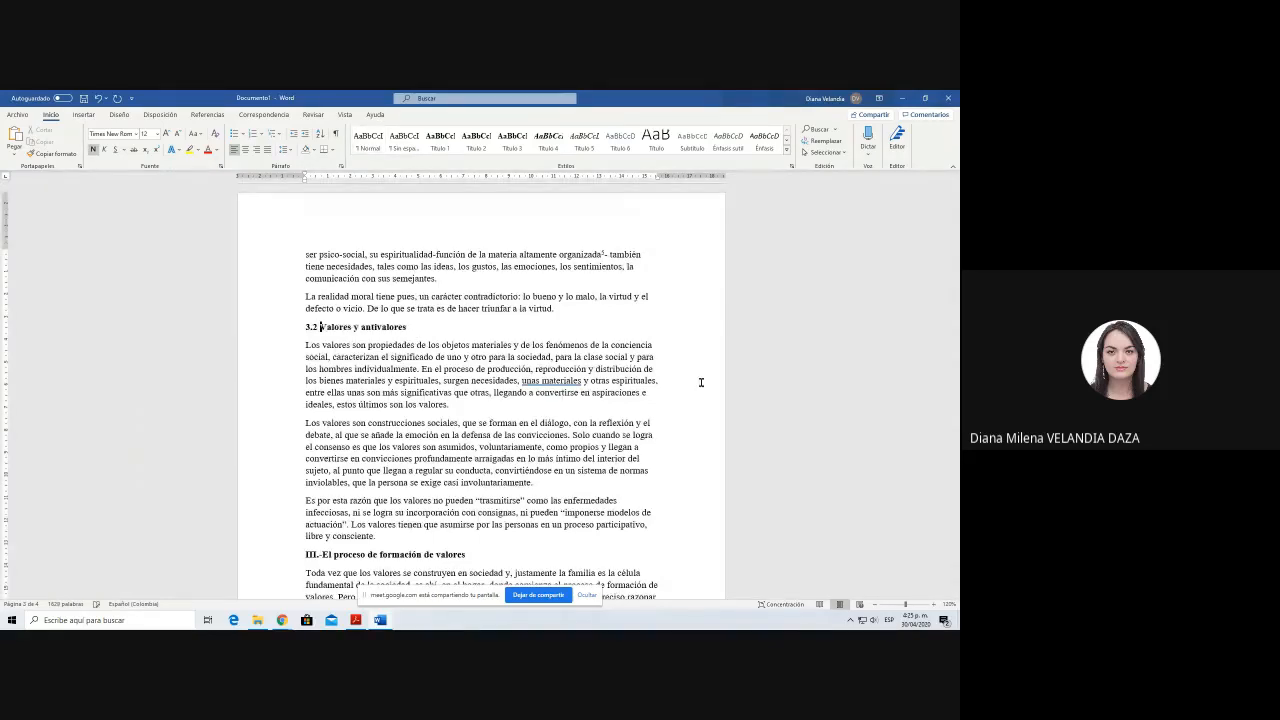
Step: Apply the Título 2 style to the 3.2 Valores y antivalores heading and insert a blank line below it
{"action": "key", "text": "shift+End"}
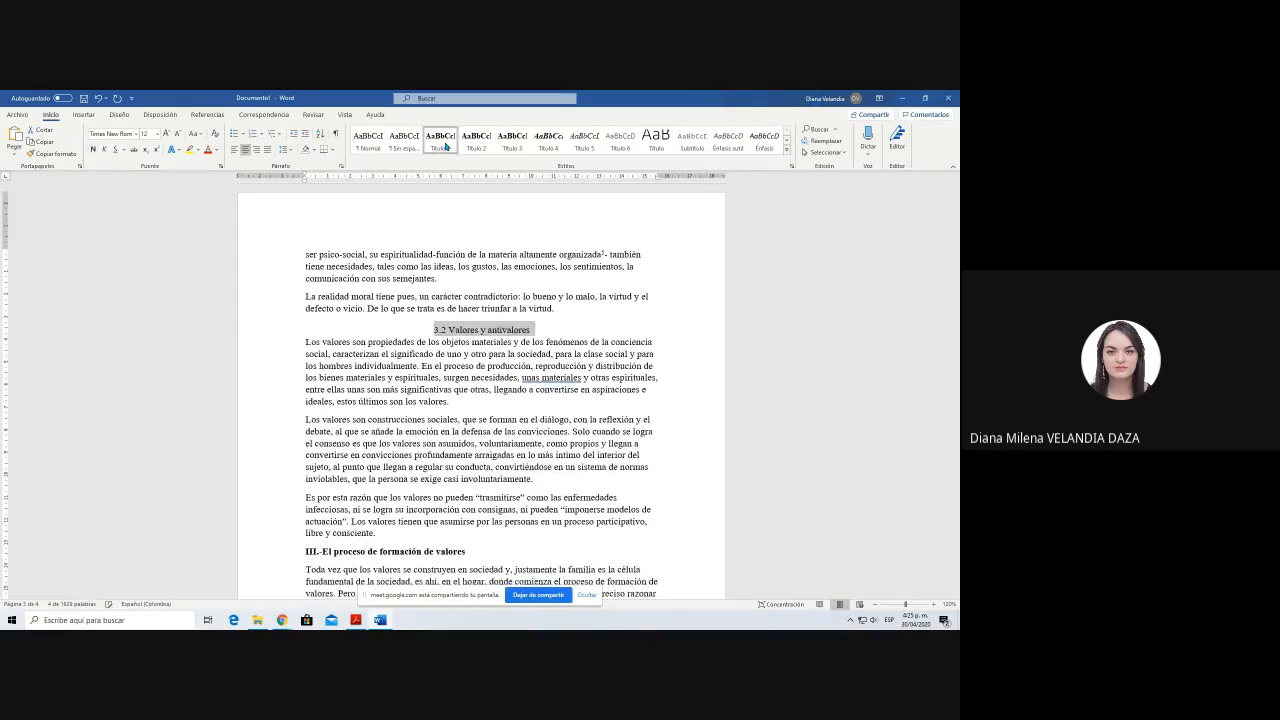
{"action": "left_click", "coordinate": [484, 138]}
{"action": "left_click", "coordinate": [486, 138]}
{"action": "left_click", "coordinate": [486, 138]}
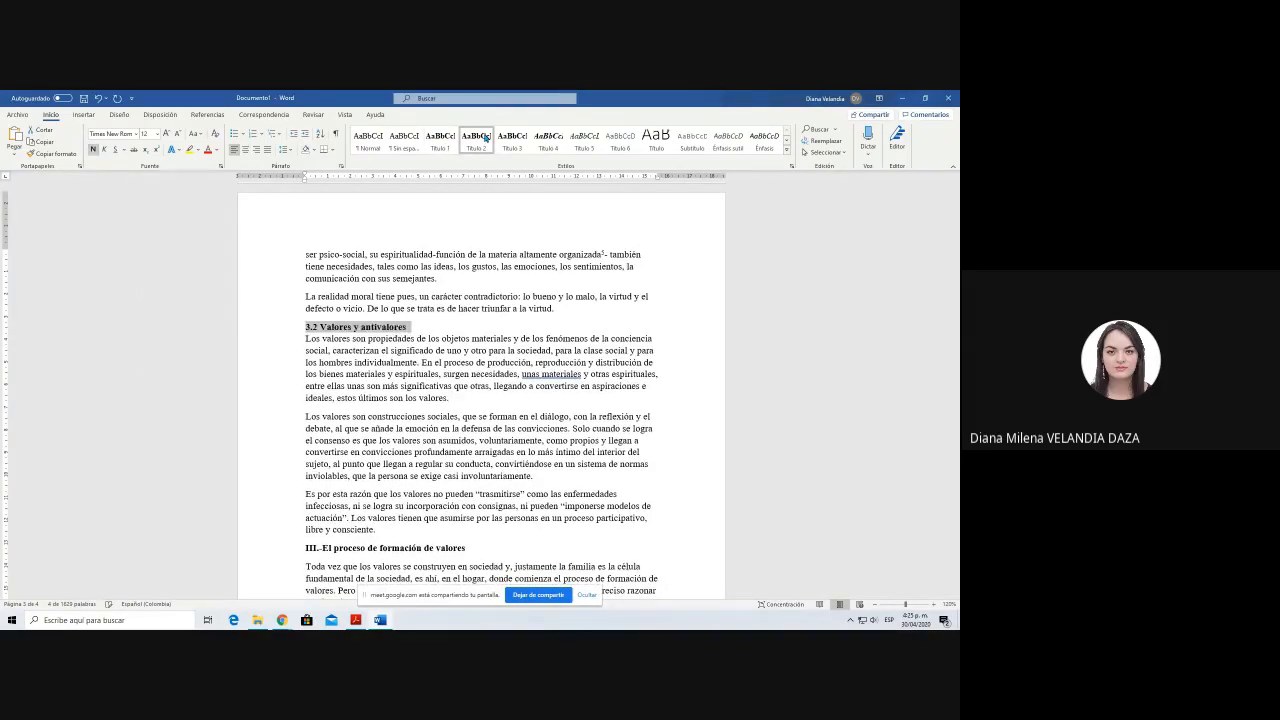
{"action": "left_click", "coordinate": [307, 338]}
{"action": "key", "text": "Return"}
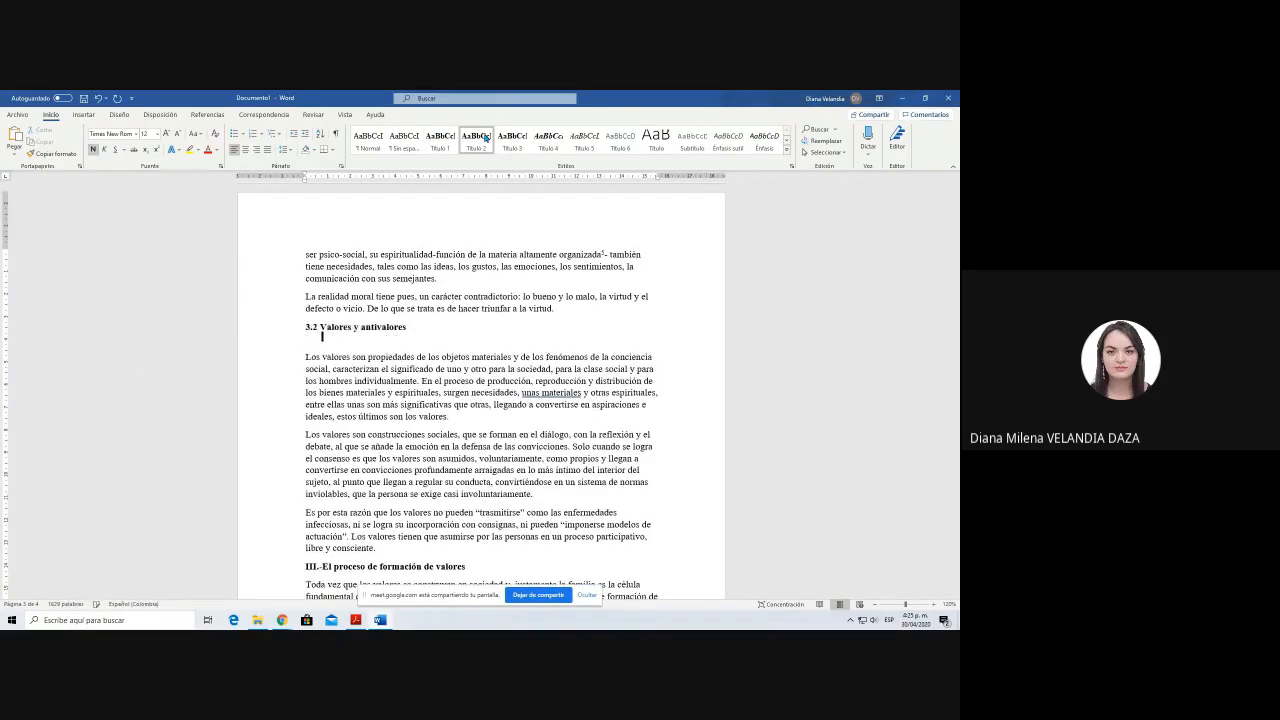
{"action": "left_click", "coordinate": [389, 327]}
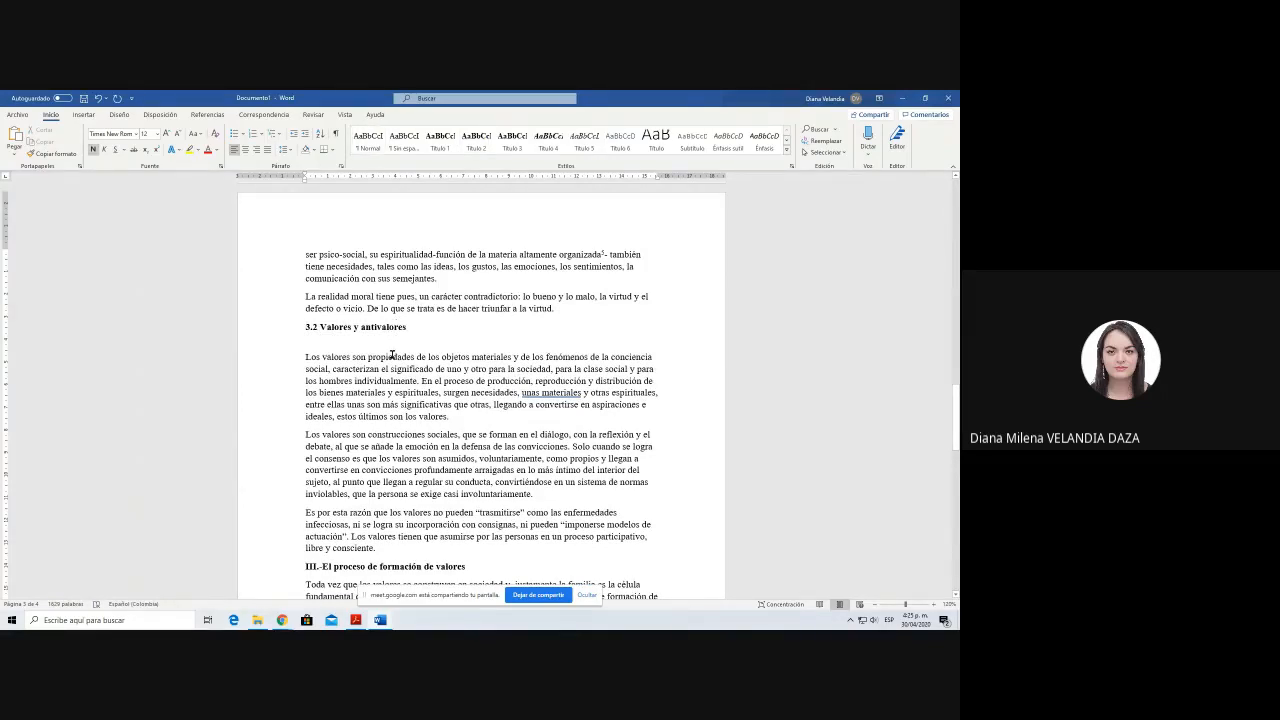
Step: Replace the III.- numbering of the El proceso de formación de valores subheading with 3.3
{"action": "scroll", "coordinate": [392, 355], "scroll_direction": "down", "scroll_amount": 6}
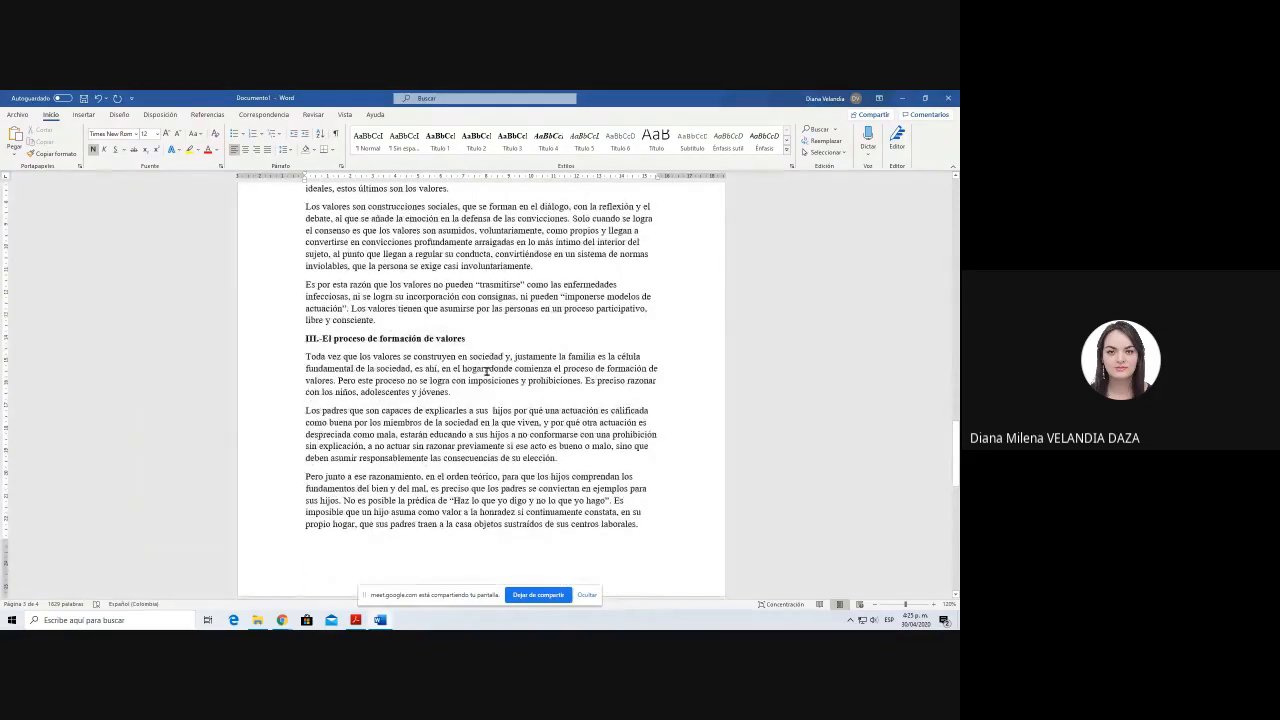
{"action": "key", "text": "Delete"}
{"action": "key", "text": "Delete"}
{"action": "key", "text": "Delete"}
{"action": "key", "text": "Delete"}
{"action": "key", "text": "Delete"}
{"action": "type", "text": "3.3"}
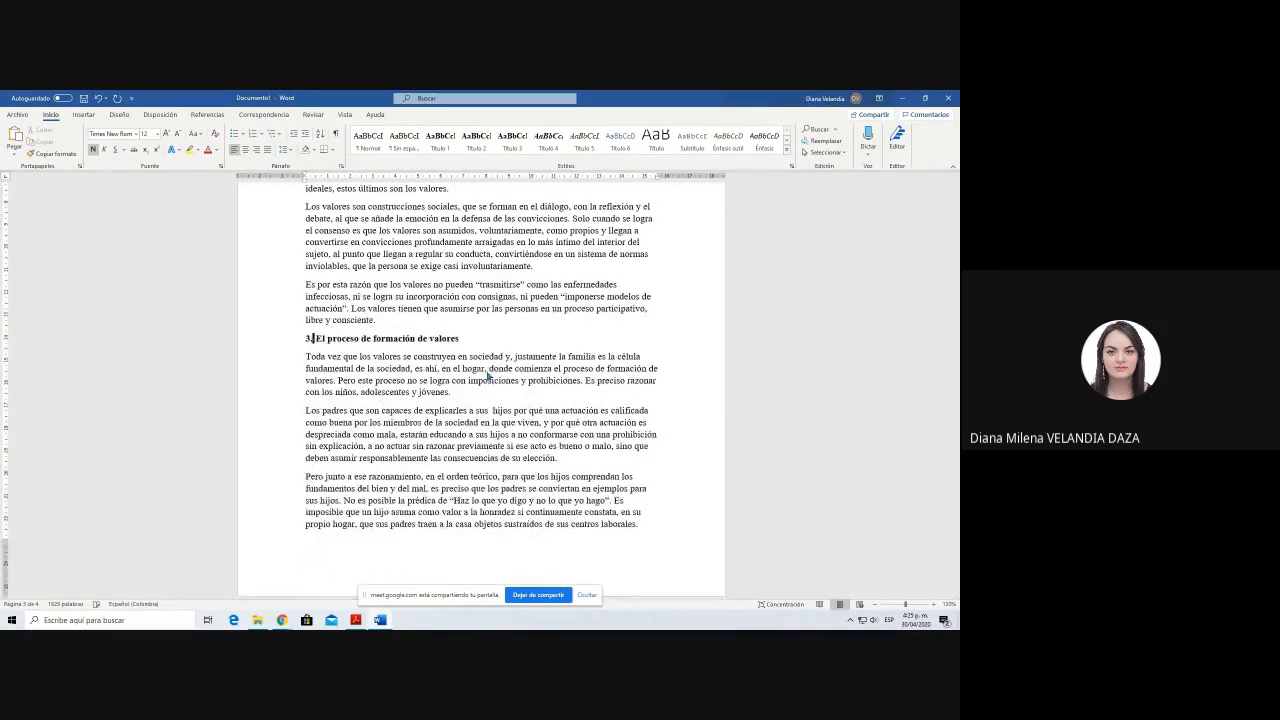
Step: Apply the Título 2 style to the 3.3 El proceso de formación de valores heading and insert a blank line below it
{"action": "key", "text": "shift+End"}
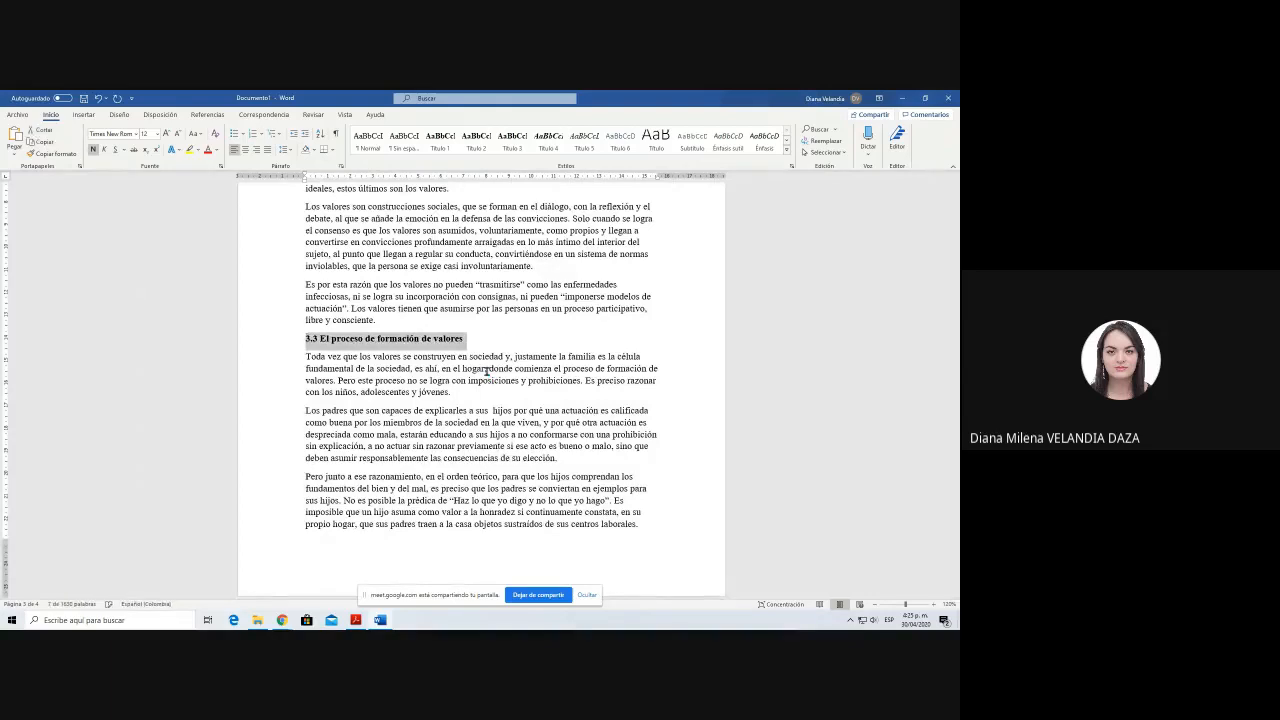
{"action": "left_click", "coordinate": [476, 142]}
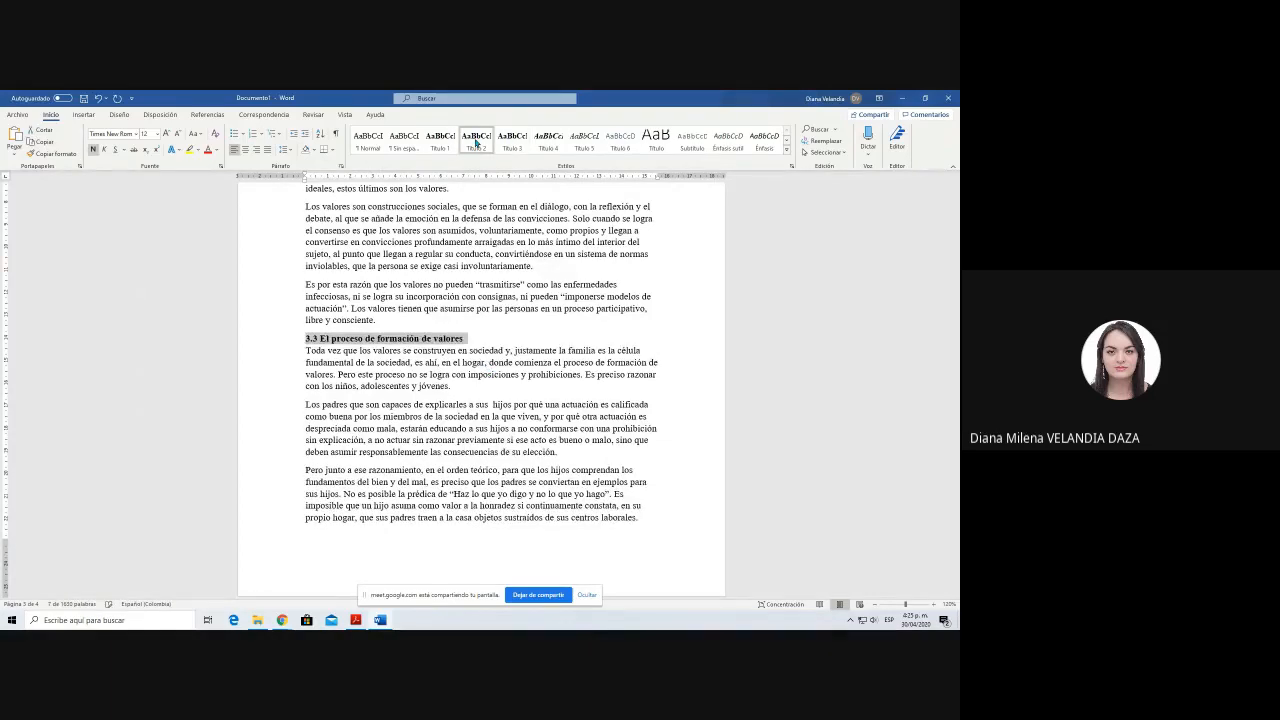
{"action": "key", "text": "End"}
{"action": "key", "text": "Return"}
{"action": "key", "text": "Up"}
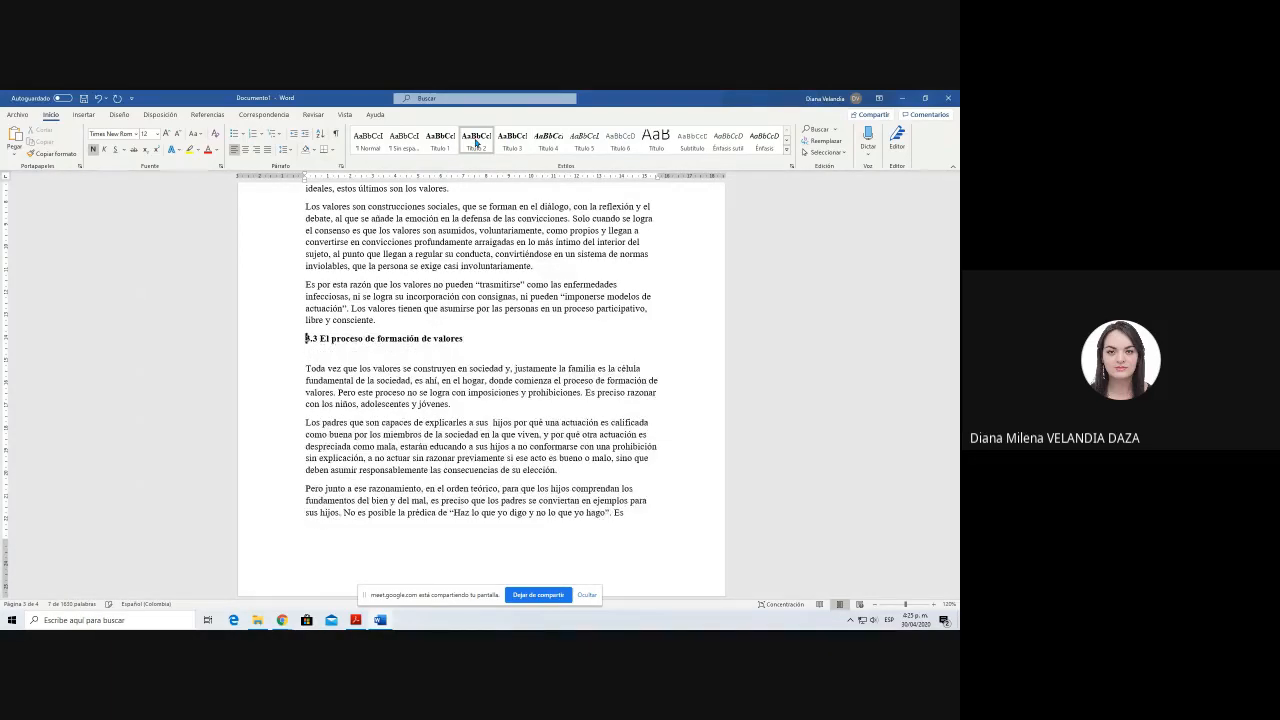
Step: Insert a blank line above CONSIDERACIONES FINALES and change the heading's case to Consideraciones Finales
{"action": "scroll", "coordinate": [392, 403], "scroll_direction": "down", "scroll_amount": 6}
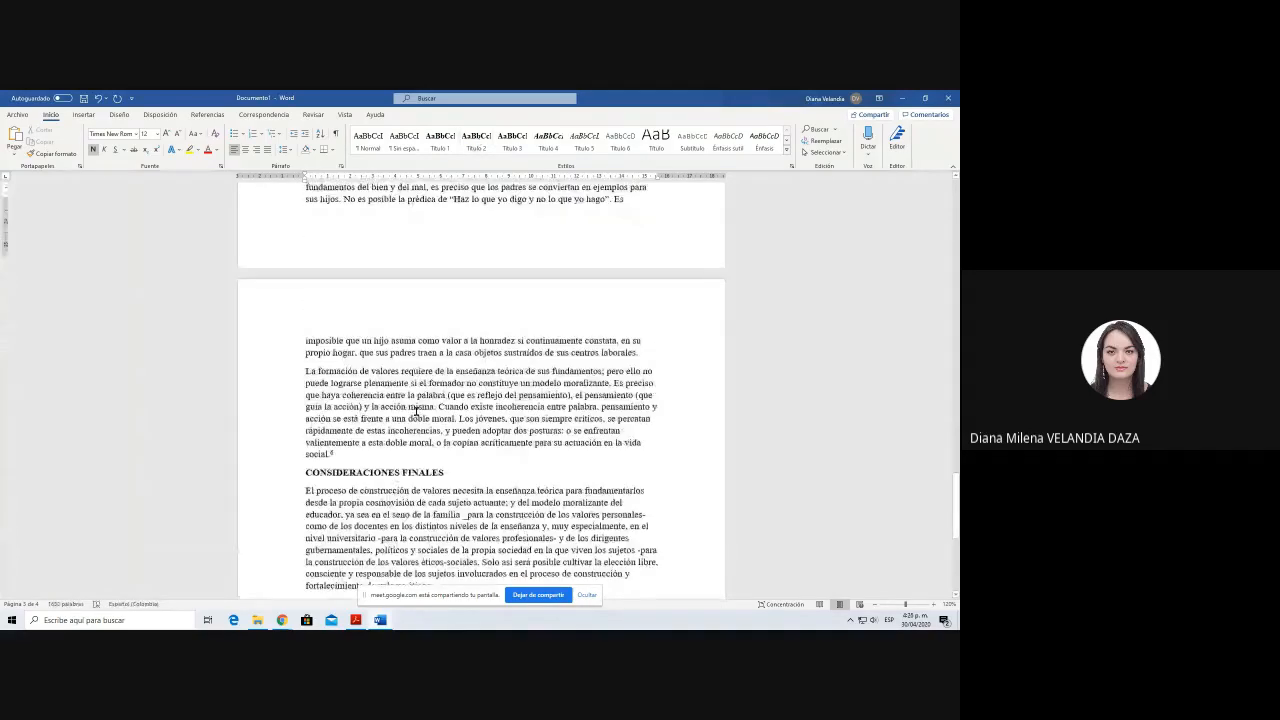
{"action": "triple_click", "coordinate": [382, 346]}
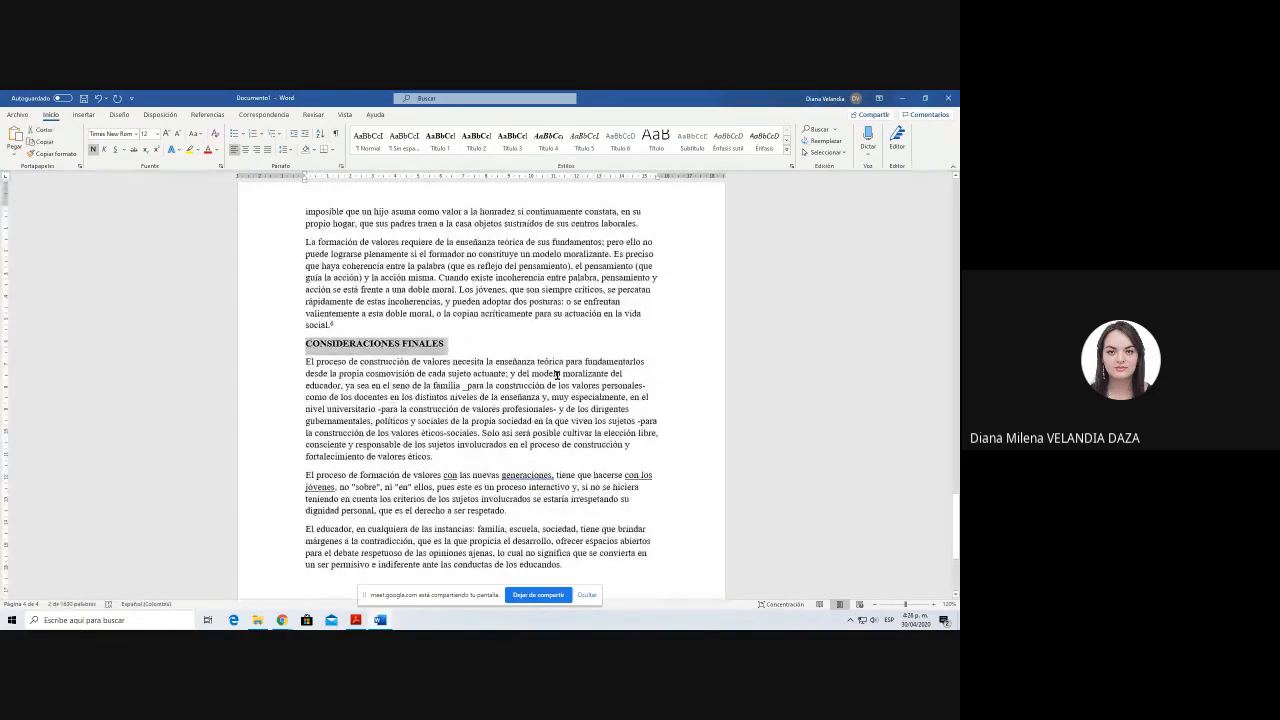
{"action": "key", "text": "Left"}
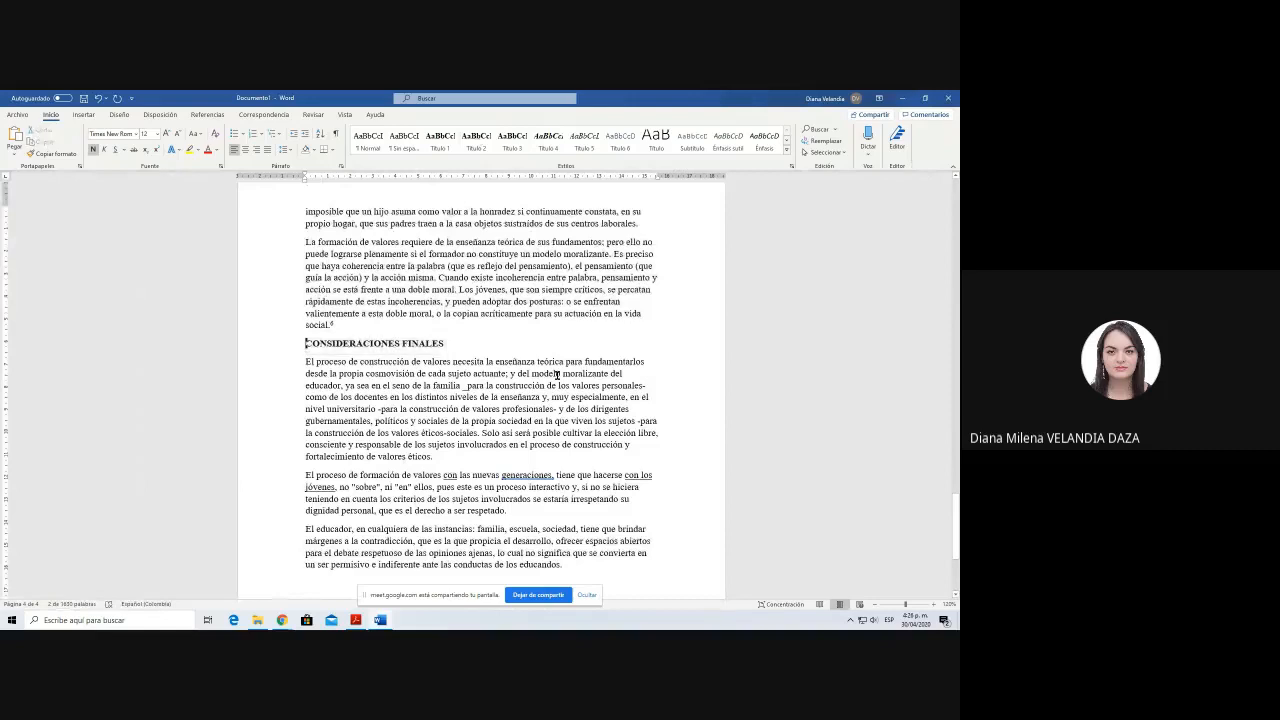
{"action": "key", "text": "Return"}
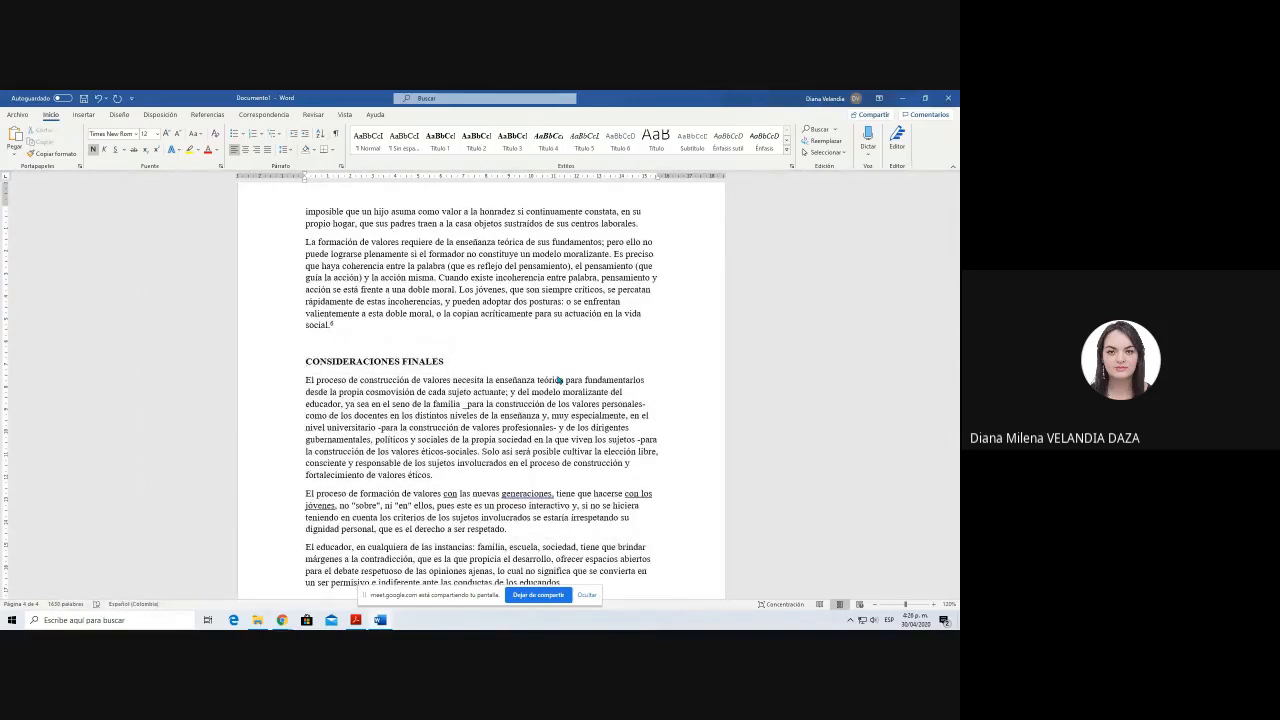
{"action": "key", "text": "shift+End"}
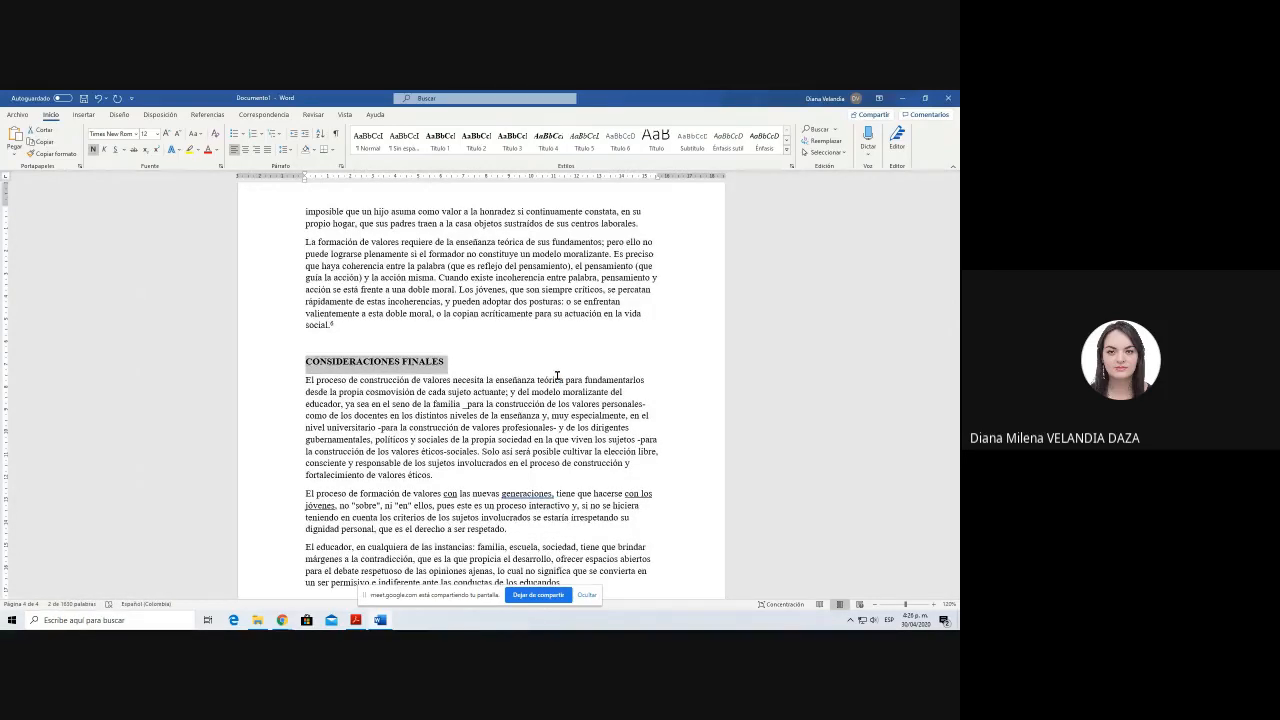
{"action": "key", "text": "shift+F3"}
{"action": "key", "text": "shift+F3"}
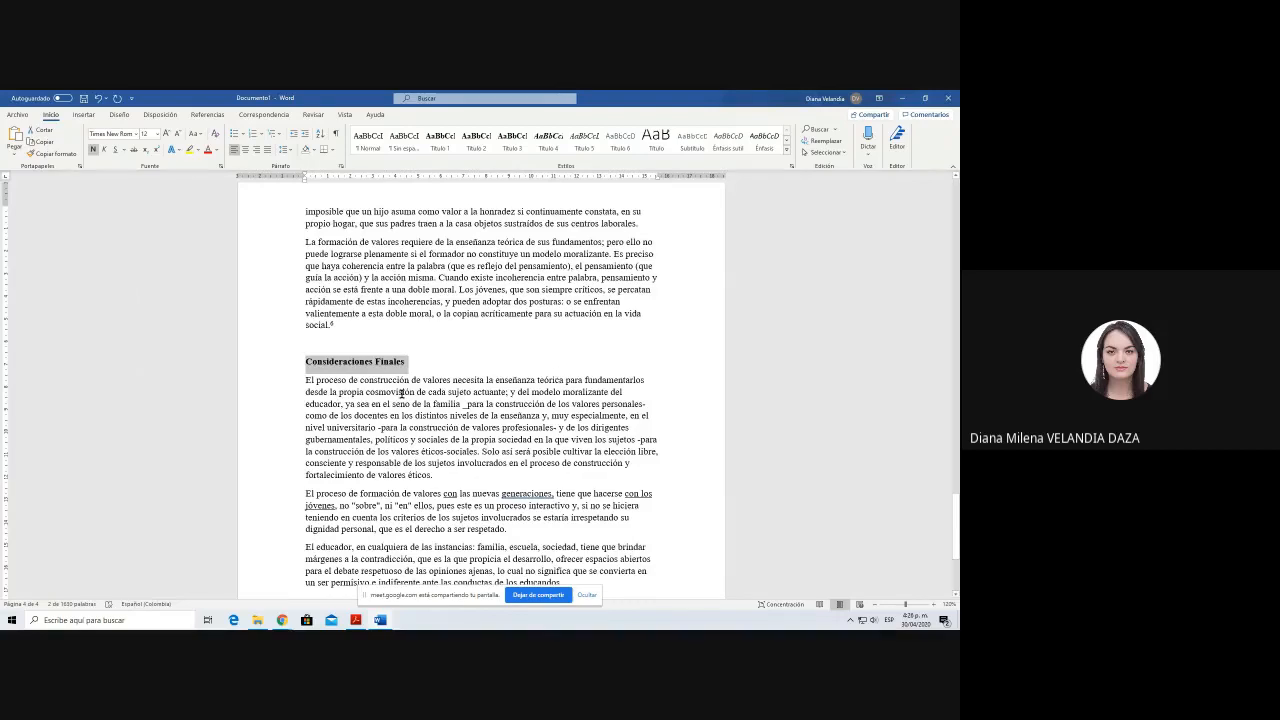
Step: Apply the Título 1 style to the Consideraciones Finales heading and insert a blank line below it
{"action": "left_click", "coordinate": [450, 148]}
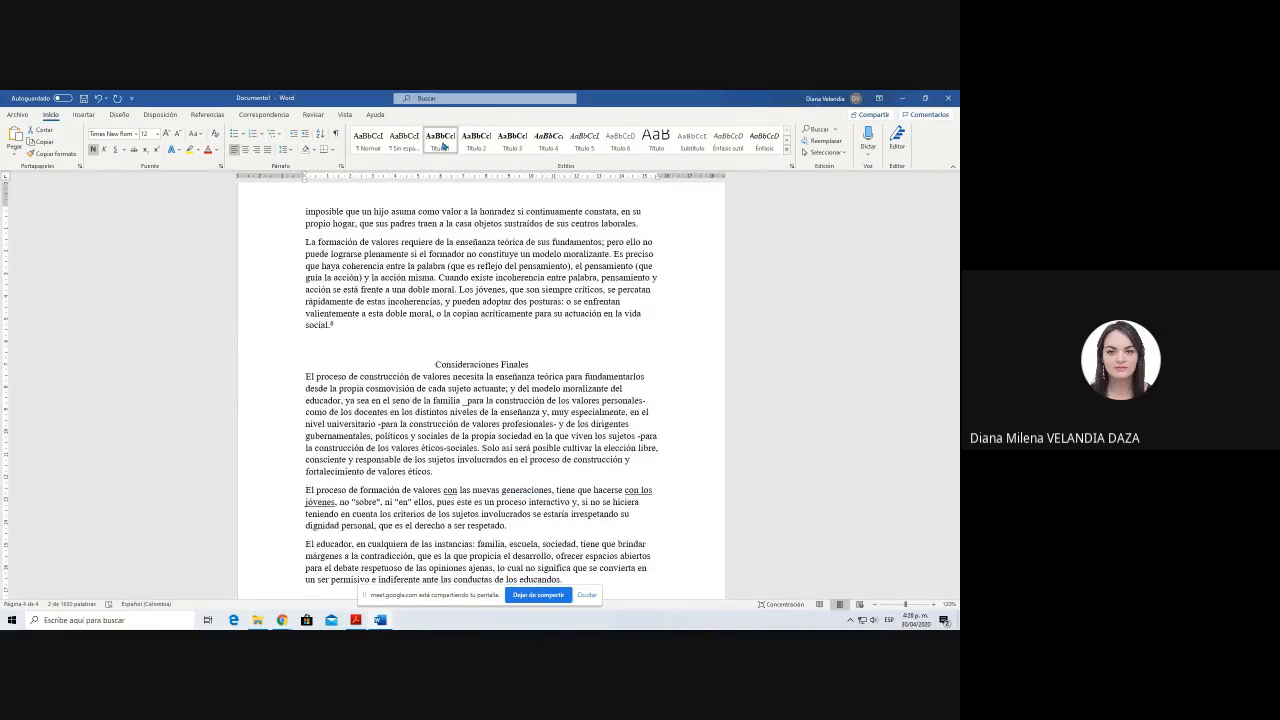
{"action": "left_click", "coordinate": [443, 146]}
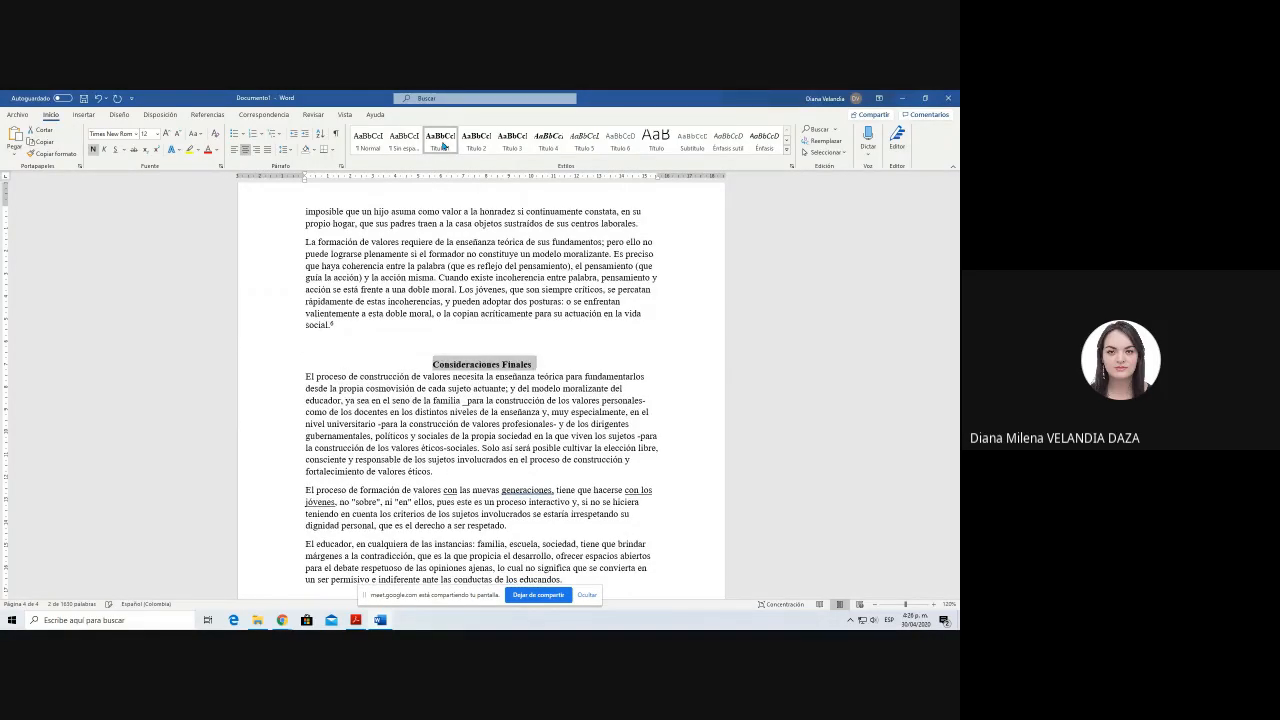
{"action": "left_click", "coordinate": [521, 365]}
{"action": "key", "text": "End"}
{"action": "key", "text": "Return"}
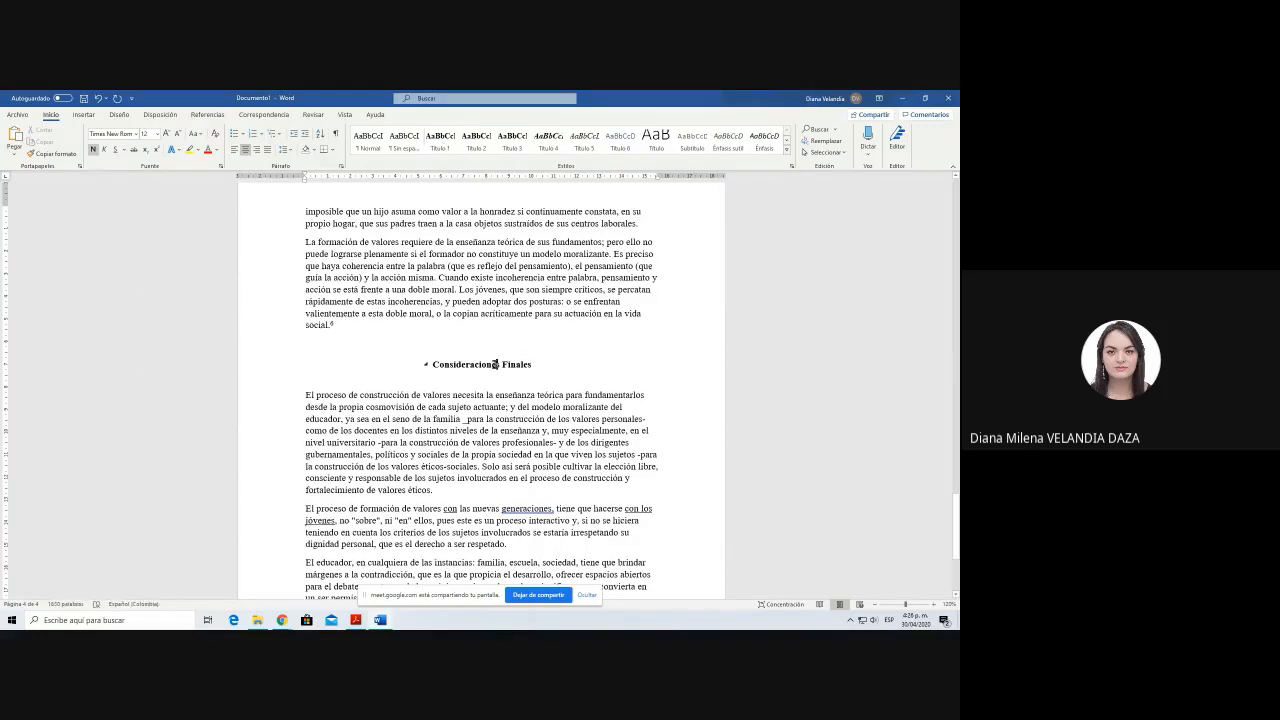
Step: Insert a blank line above the 1. Resumen heading at the start of the article and place the cursor on it
{"action": "scroll", "coordinate": [495, 415], "scroll_direction": "down", "scroll_amount": 5}
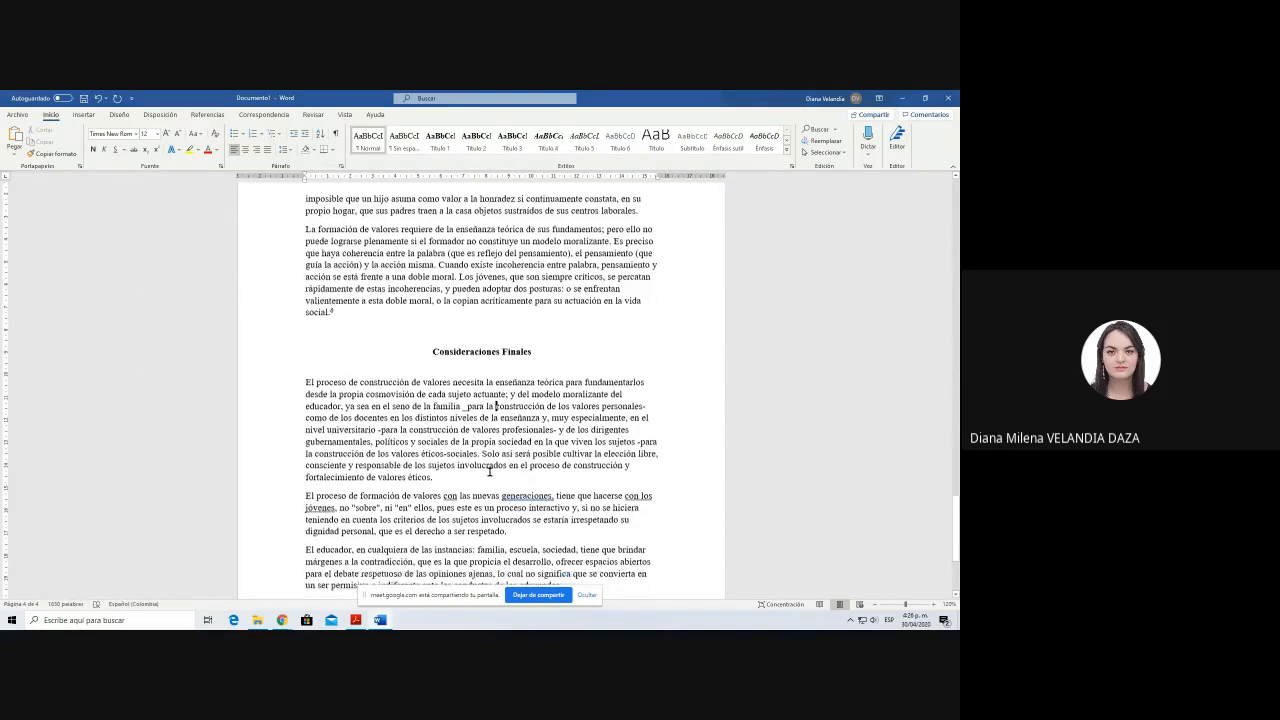
{"action": "scroll", "coordinate": [489, 471], "scroll_direction": "up", "scroll_amount": 10}
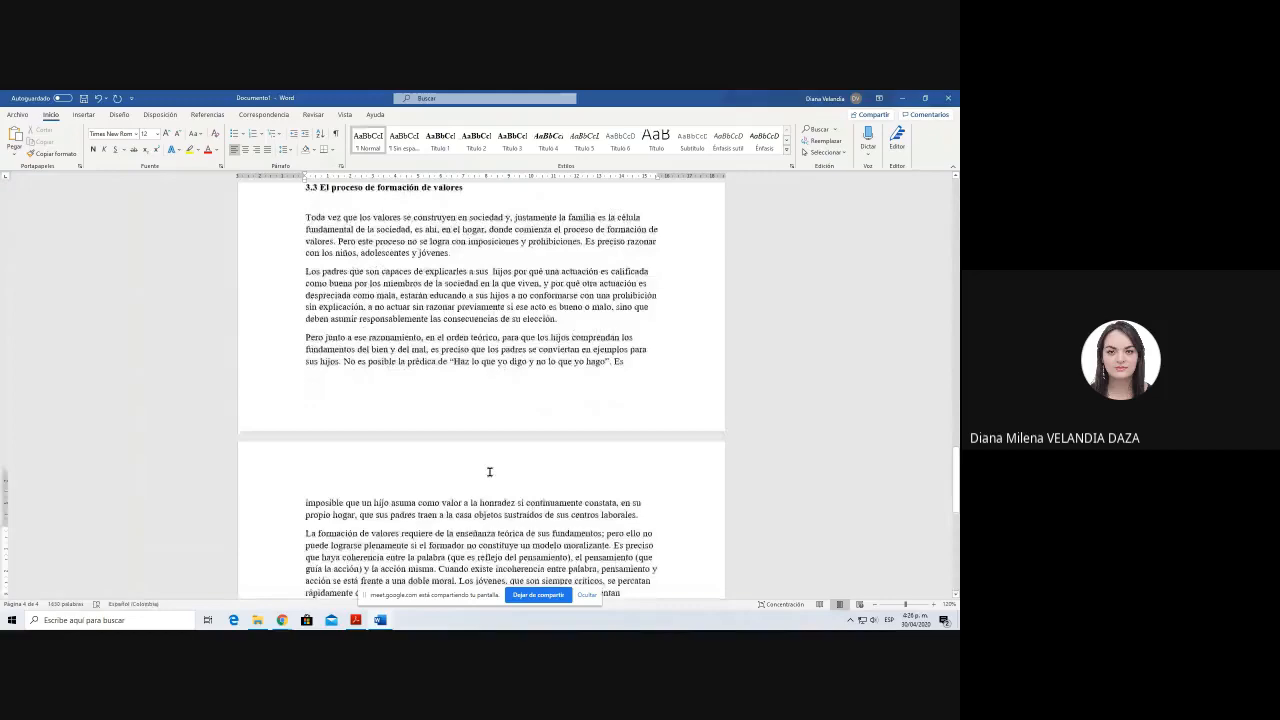
{"action": "scroll", "coordinate": [489, 471], "scroll_direction": "up", "scroll_amount": 15}
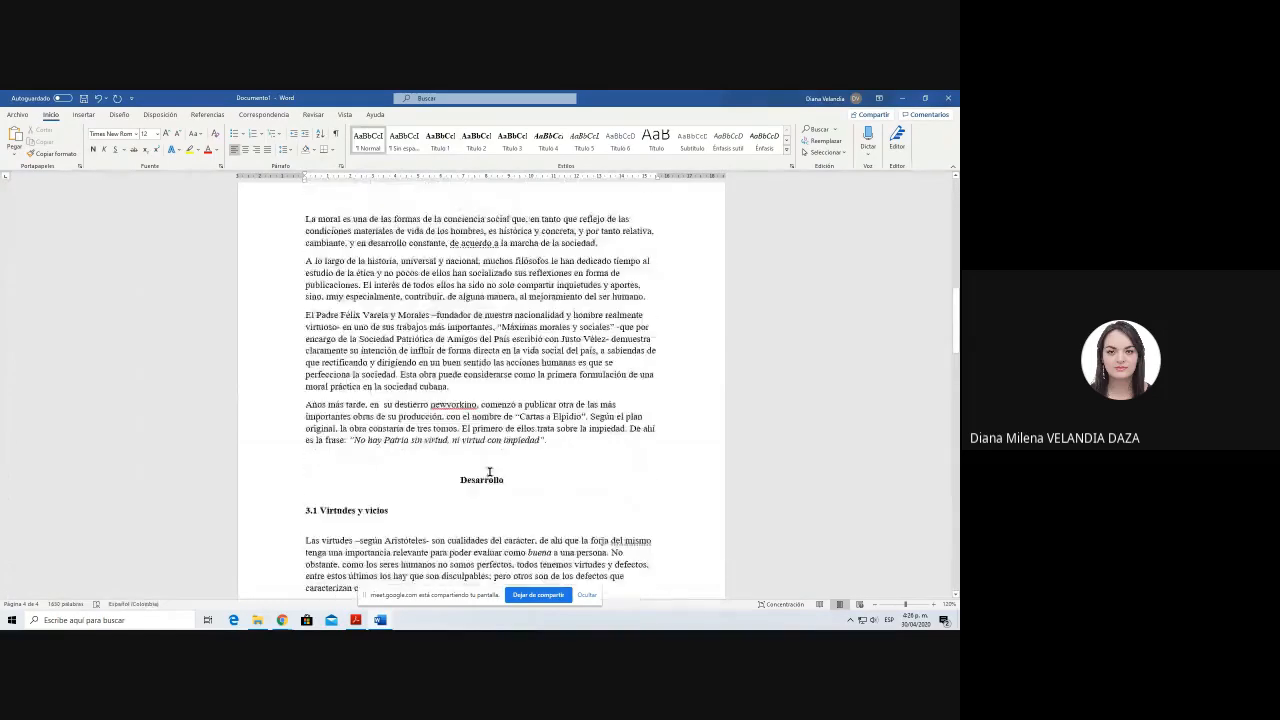
{"action": "scroll", "coordinate": [489, 471], "scroll_direction": "up", "scroll_amount": 15}
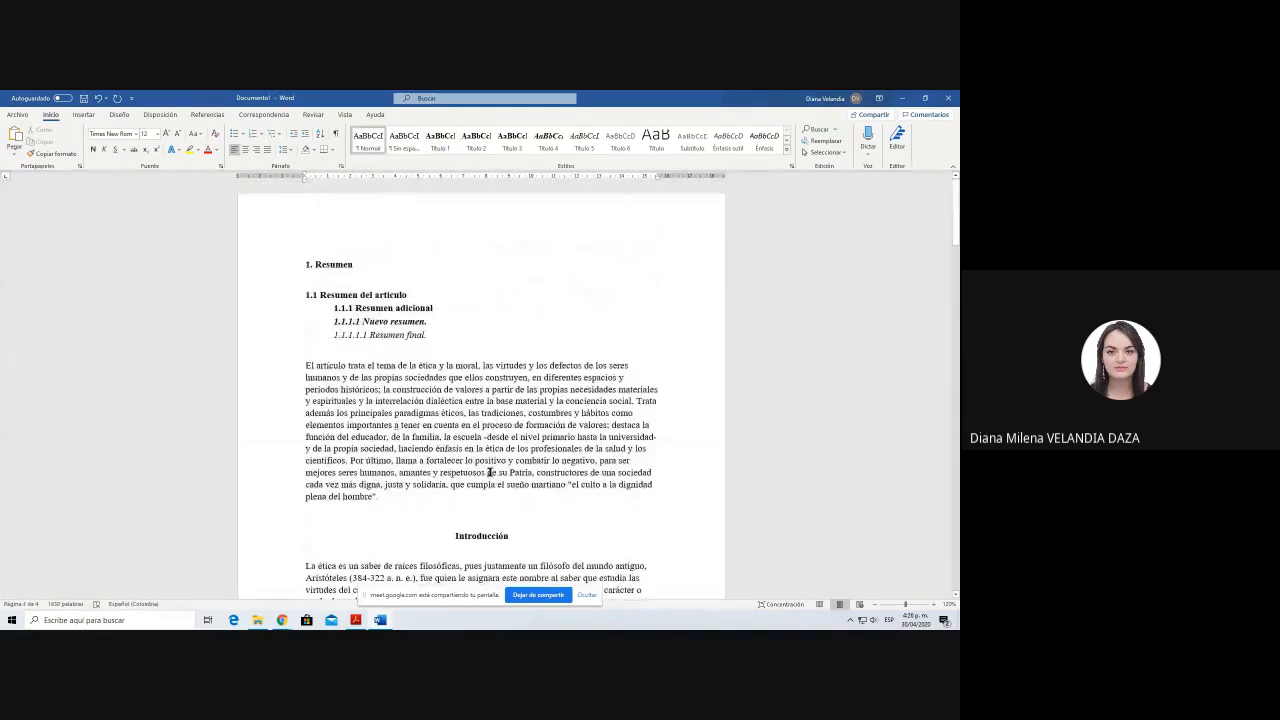
{"action": "left_click", "coordinate": [388, 266]}
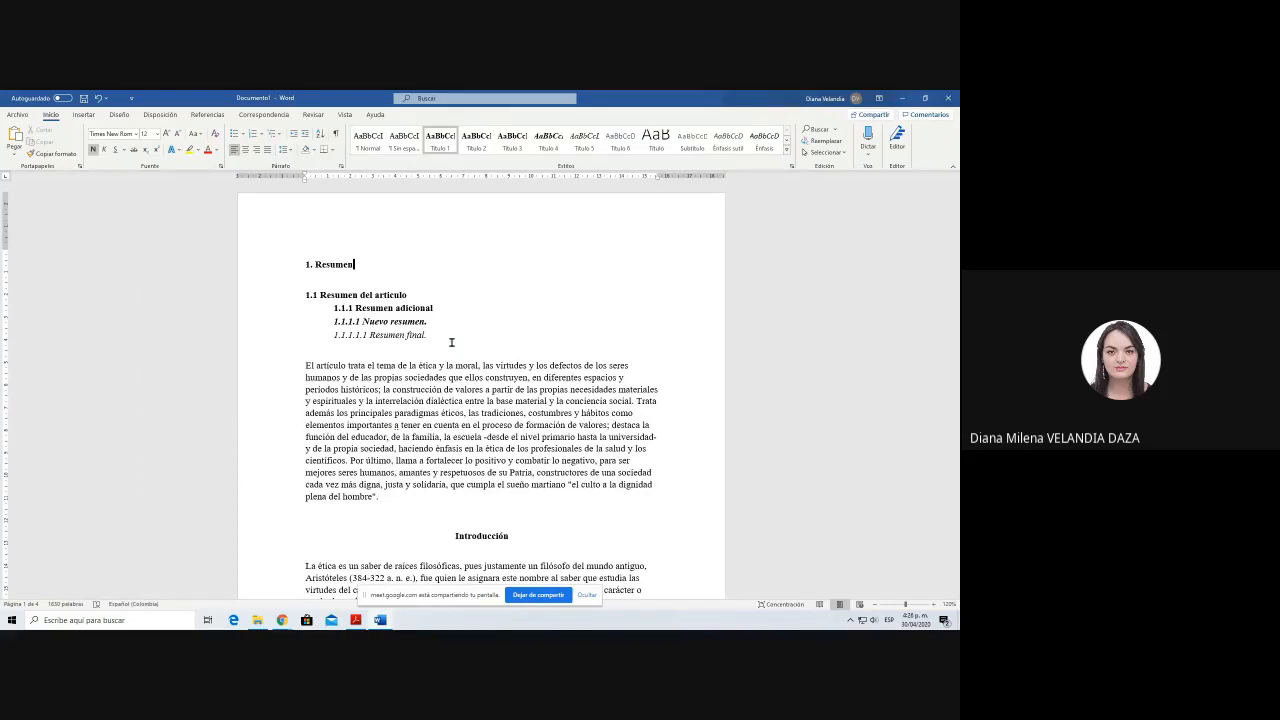
{"action": "key", "text": "Return"}
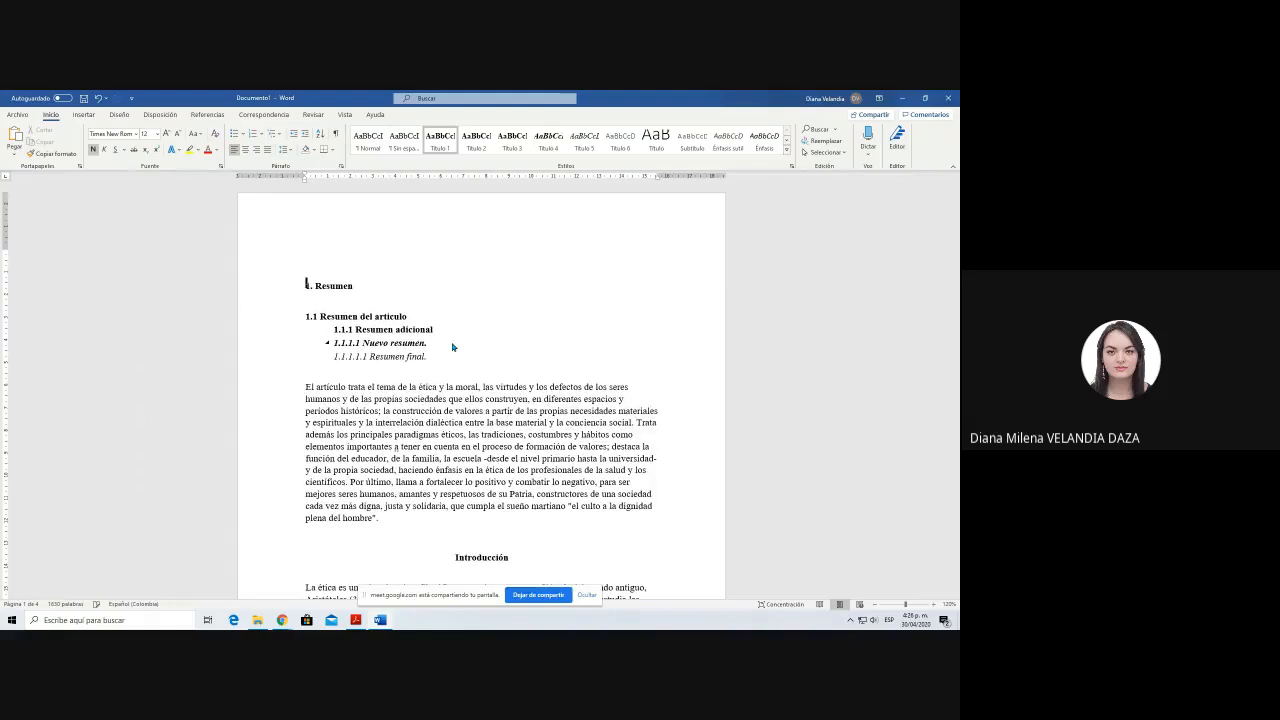
{"action": "key", "text": "Up"}
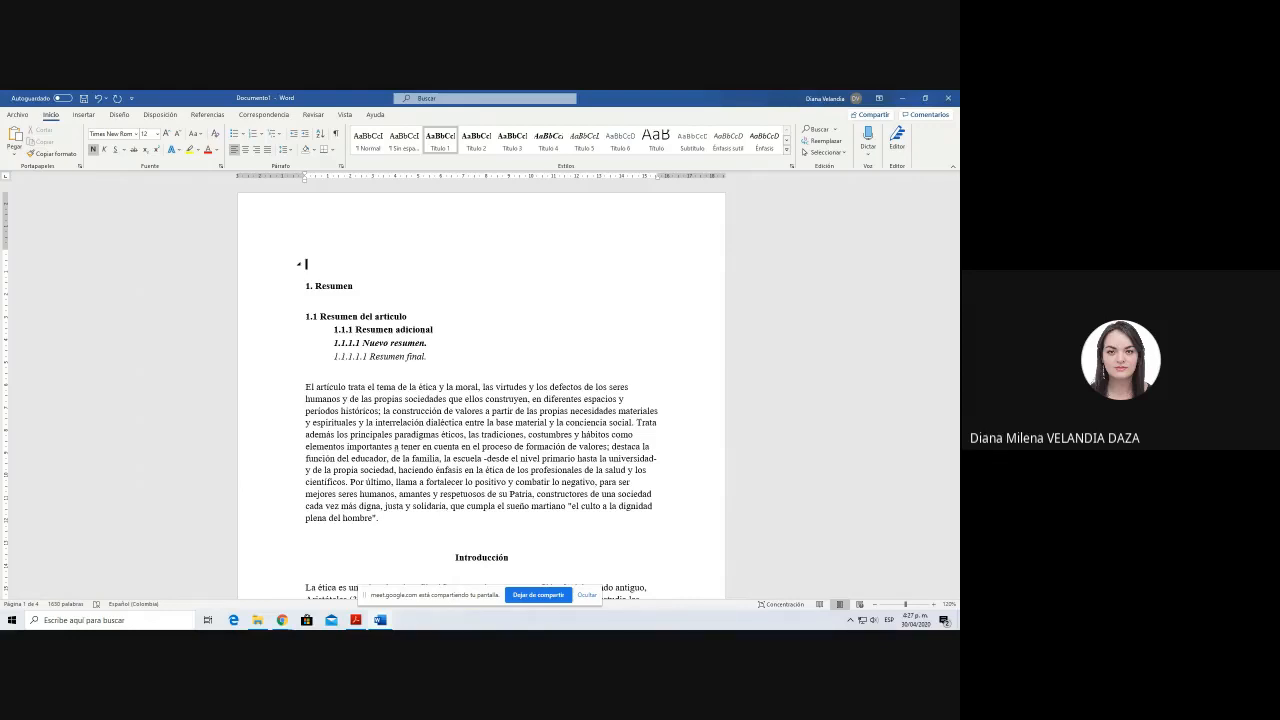
Step: Try indenting the first line of the abstract paragraph and remove the indent again
{"action": "left_click", "coordinate": [306, 388]}
{"action": "key", "text": "Tab"}
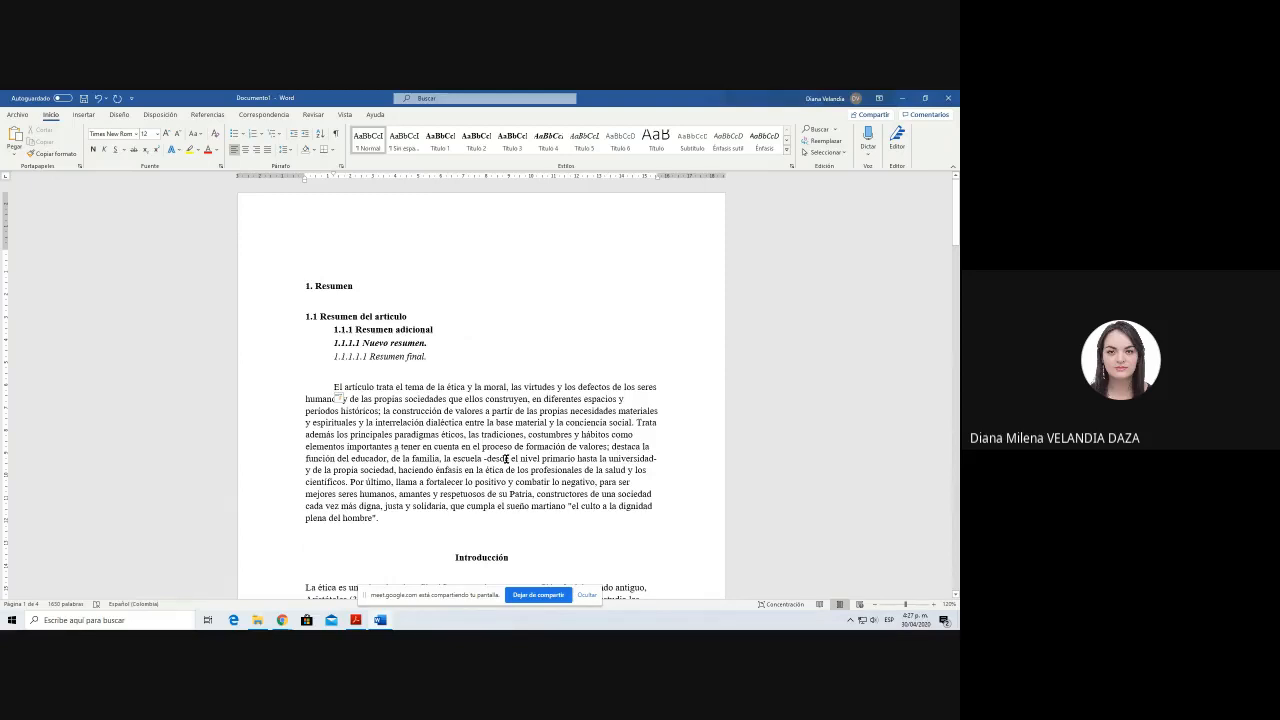
{"action": "key", "text": "BackSpace"}
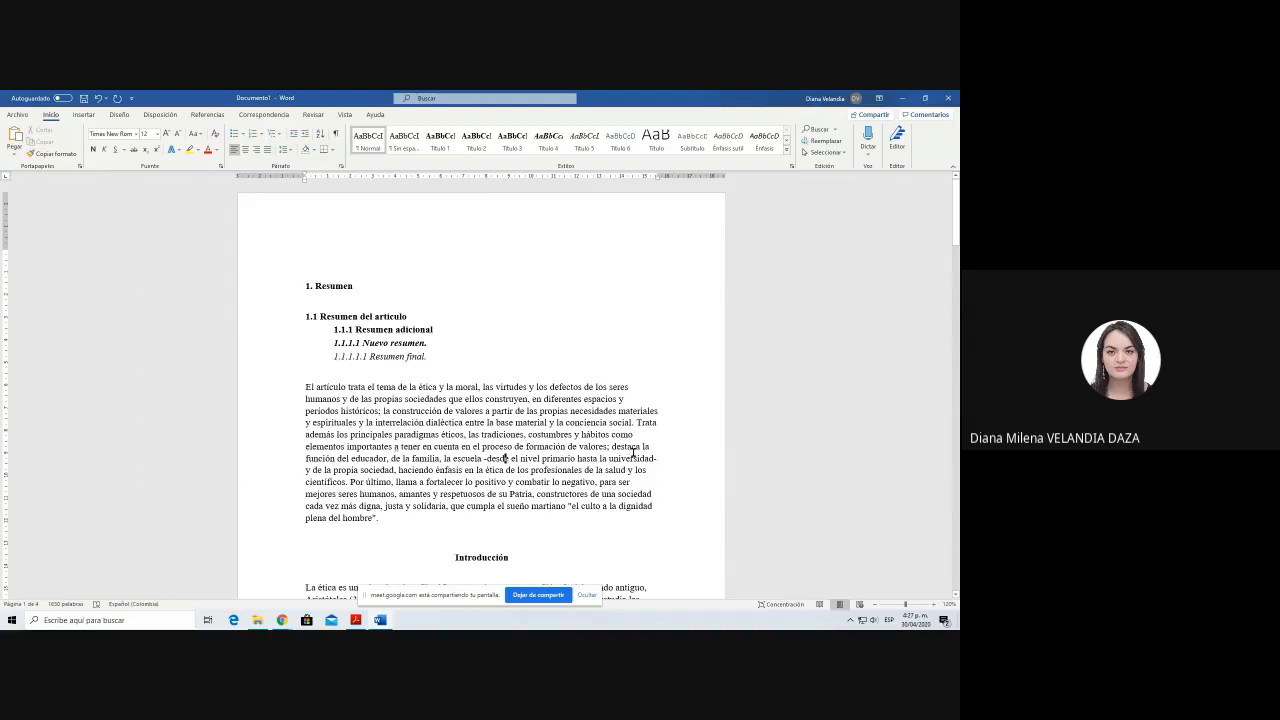
Step: Open the floating Estilos list, place it over the upper part of the page and enlarge it to show more styles
{"action": "left_click", "coordinate": [451, 333]}
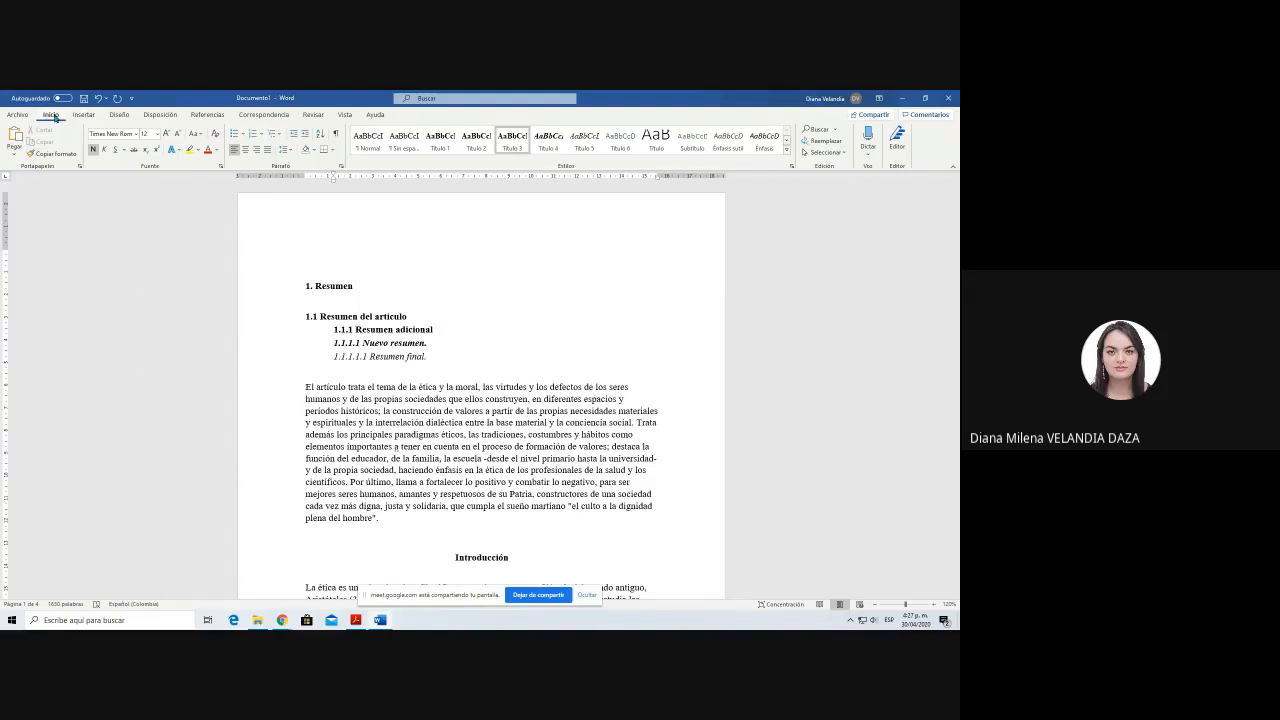
{"action": "left_click", "coordinate": [404, 140]}
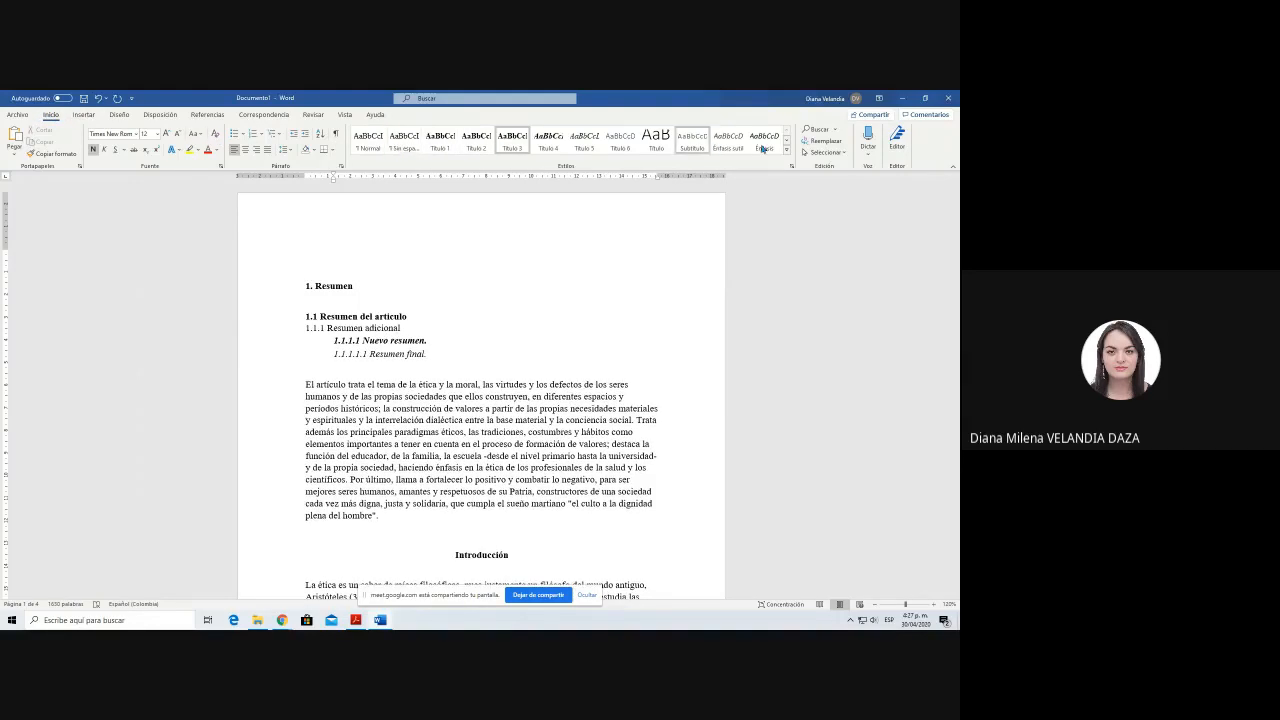
{"action": "left_click", "coordinate": [792, 169]}
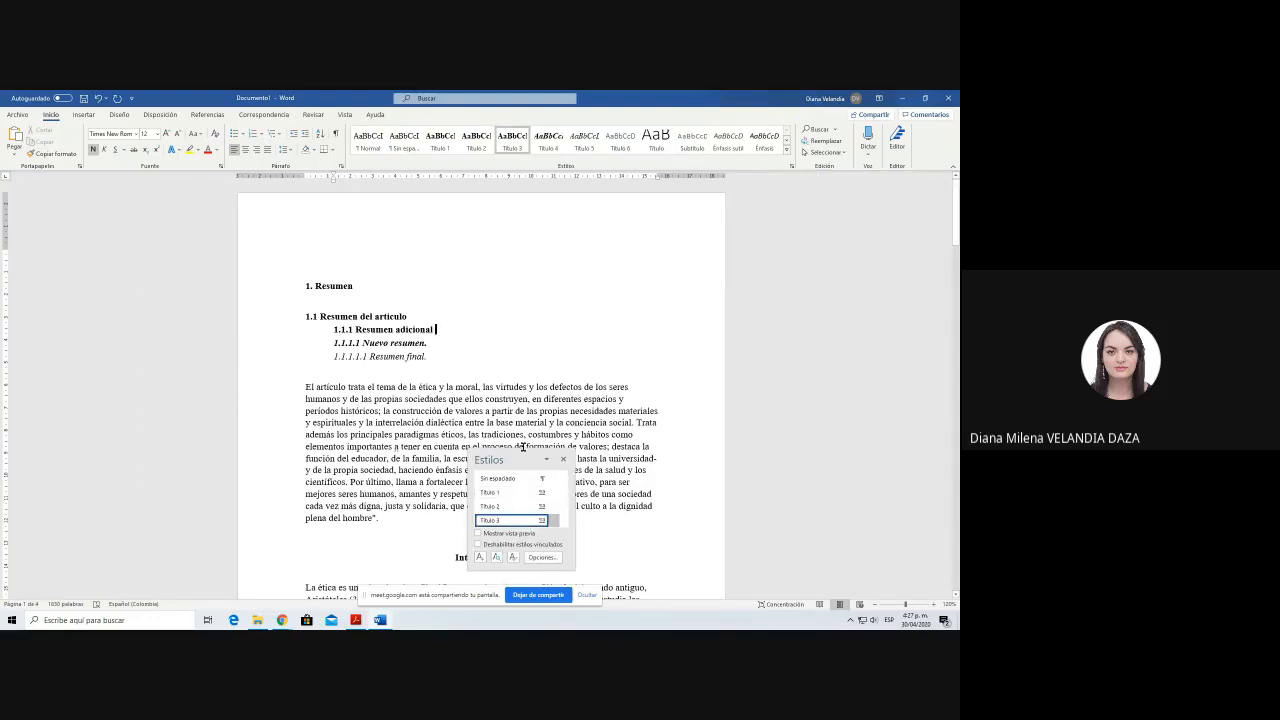
{"action": "left_click", "coordinate": [526, 447]}
{"action": "left_click_drag", "start_coordinate": [500, 464], "coordinate": [622, 236]}
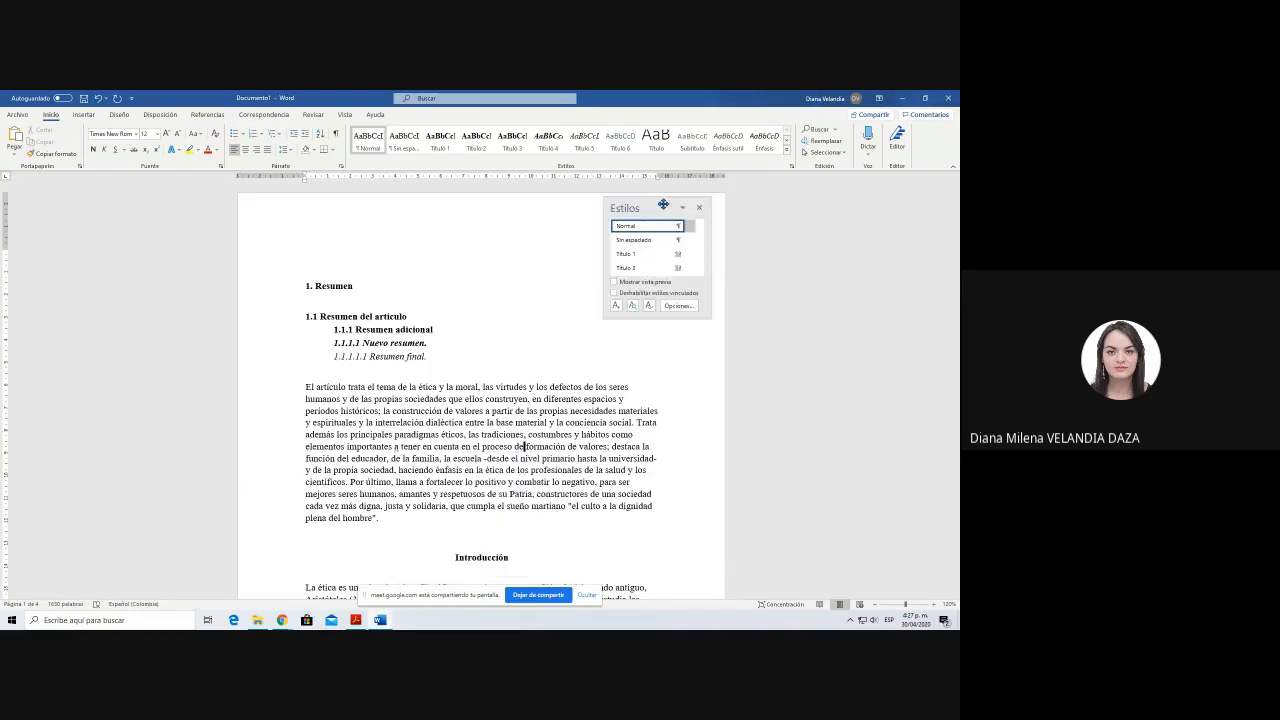
{"action": "left_click_drag", "start_coordinate": [649, 347], "coordinate": [649, 545]}
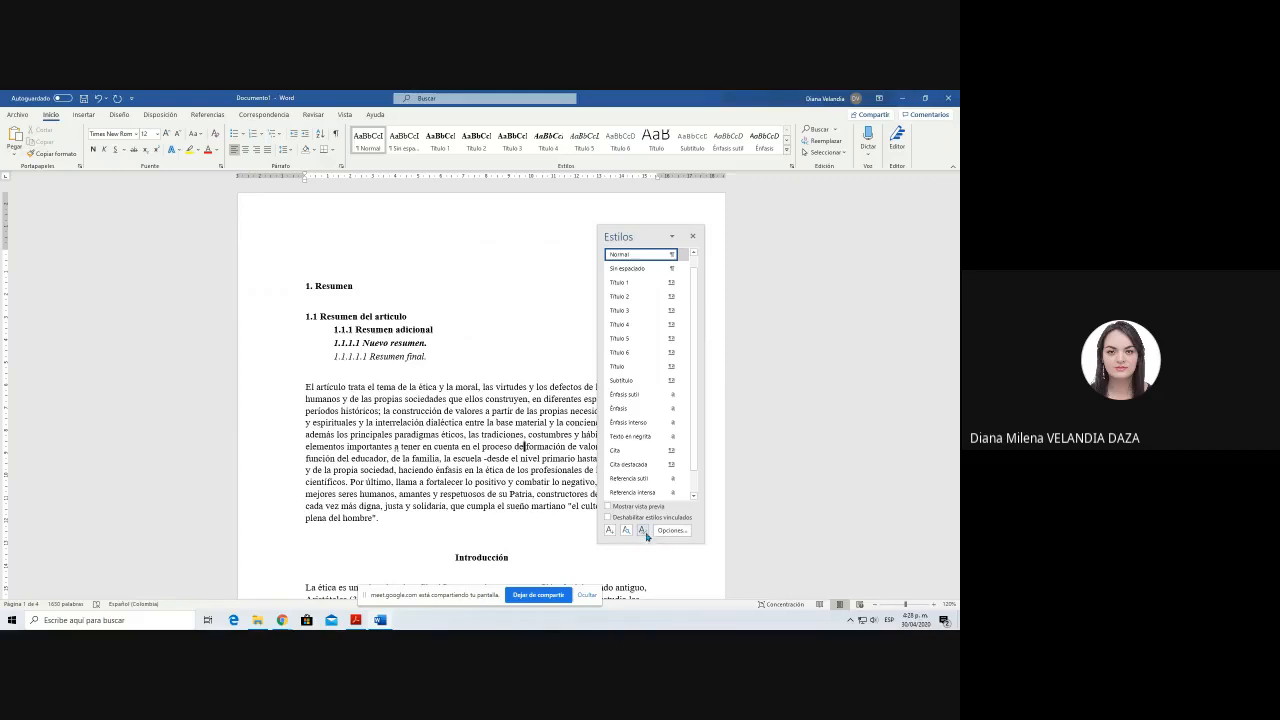
Step: Set the document's default paragraph indent to Primera línea at 1.27 cm for this document only, and close the styles list
{"action": "left_click", "coordinate": [644, 531]}
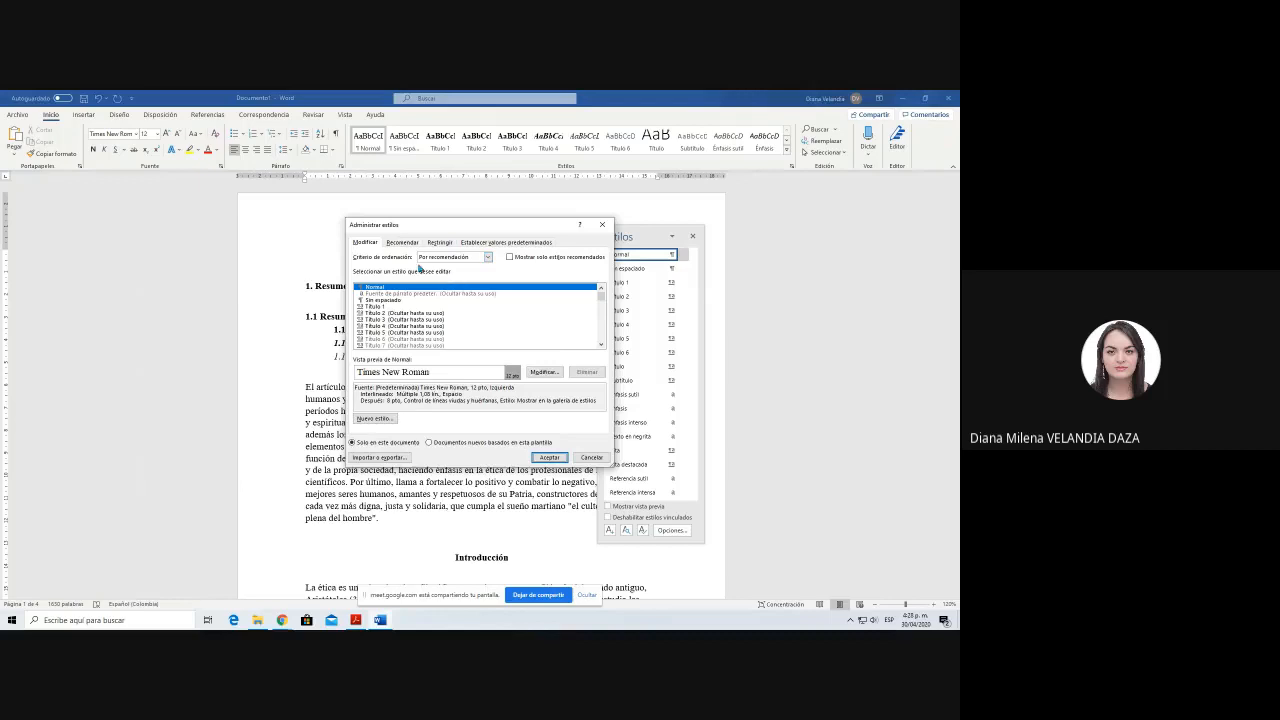
{"action": "left_click", "coordinate": [497, 244]}
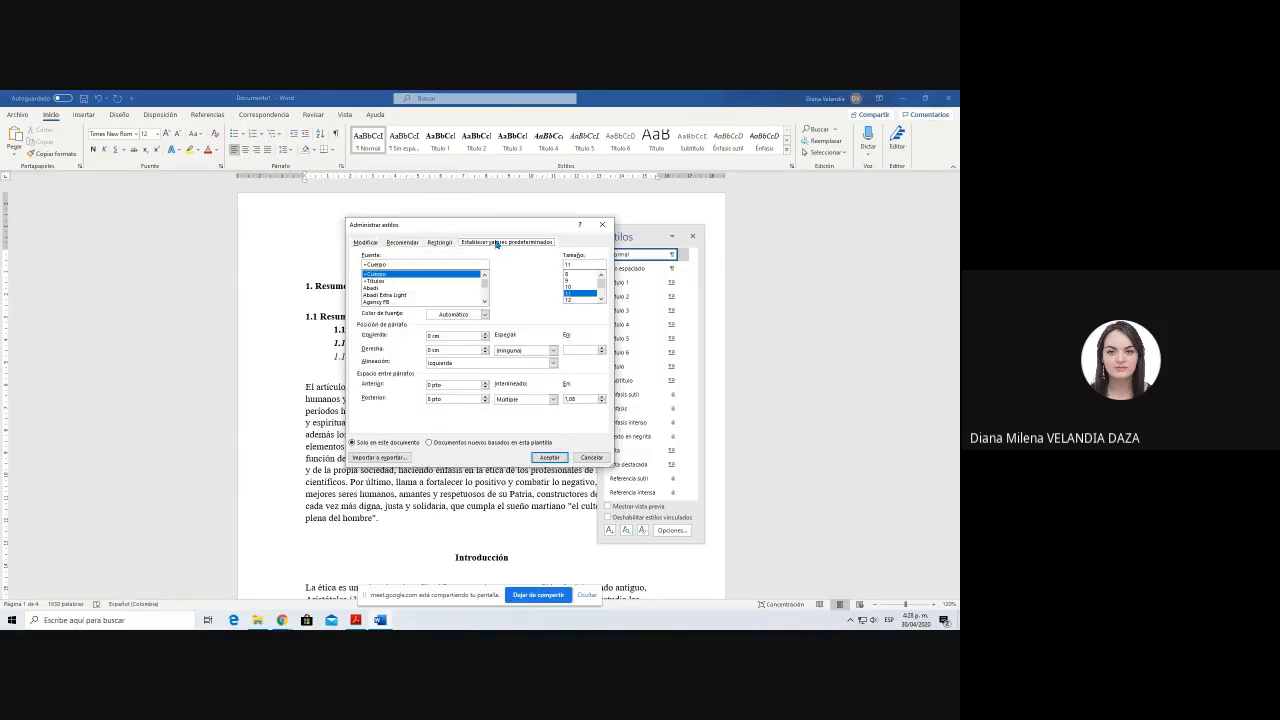
{"action": "left_click", "coordinate": [528, 351]}
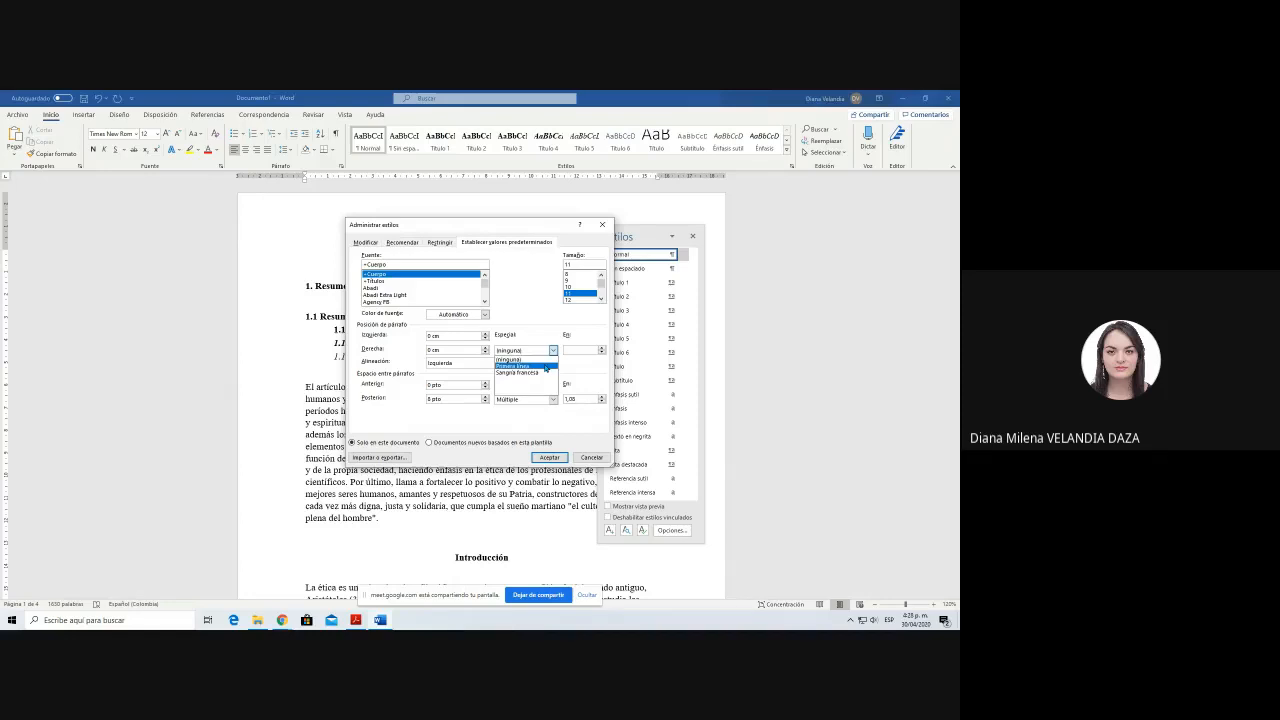
{"action": "left_click", "coordinate": [545, 367]}
{"action": "left_click", "coordinate": [573, 349]}
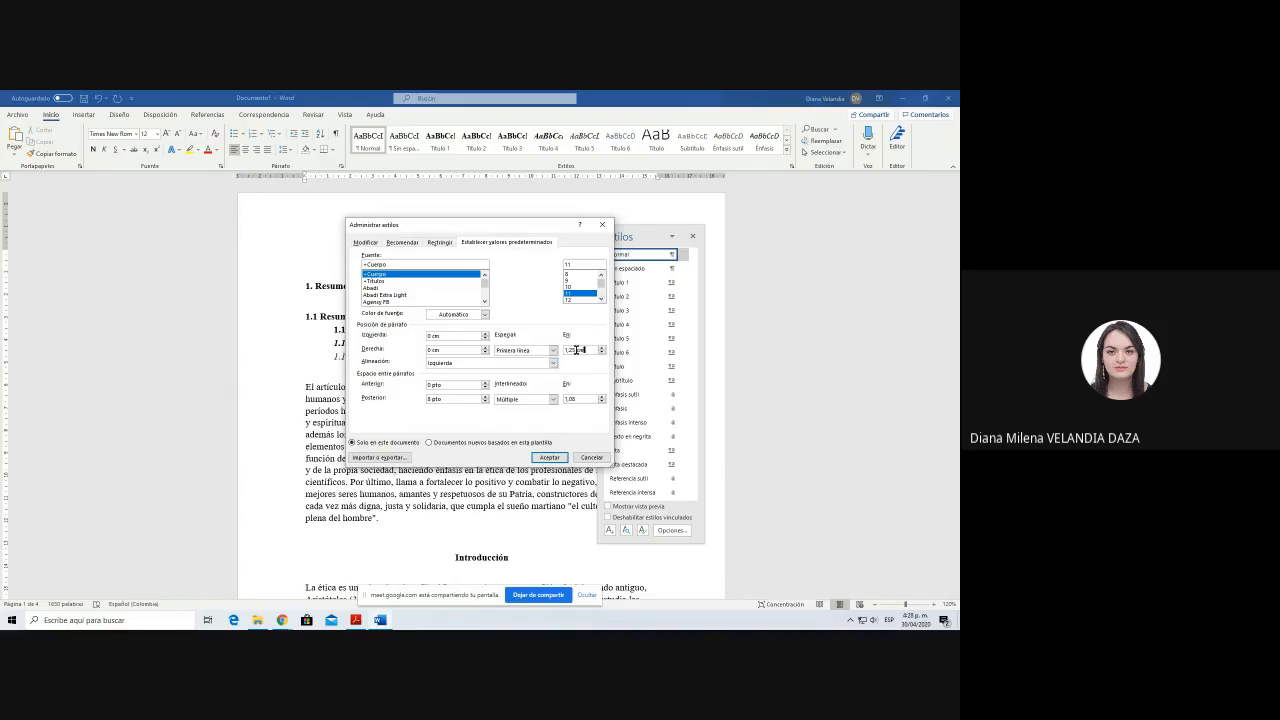
{"action": "type", "text": "7"}
{"action": "key", "text": "Delete"}
{"action": "left_click", "coordinate": [548, 457]}
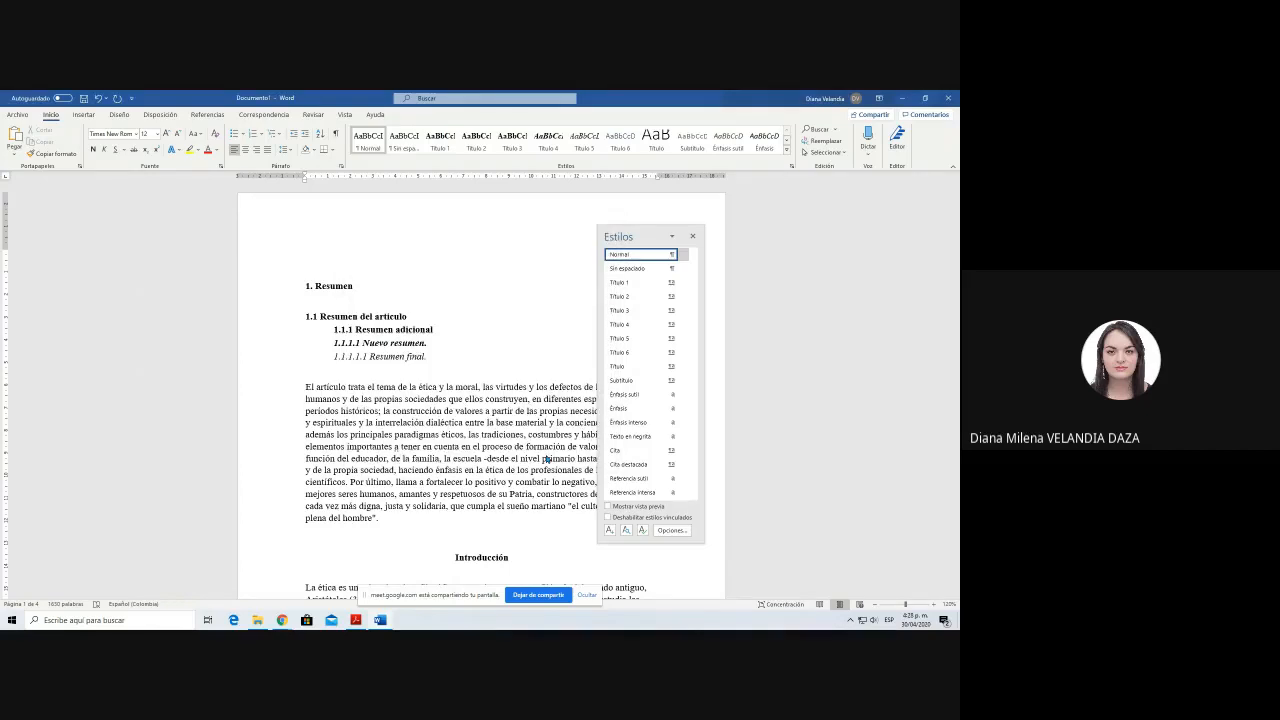
{"action": "left_click", "coordinate": [692, 236]}
Step: Review the first-line indents of the paragraphs and headings throughout the article, ending back at the abstract
{"action": "scroll", "coordinate": [391, 452], "scroll_direction": "down", "scroll_amount": 3}
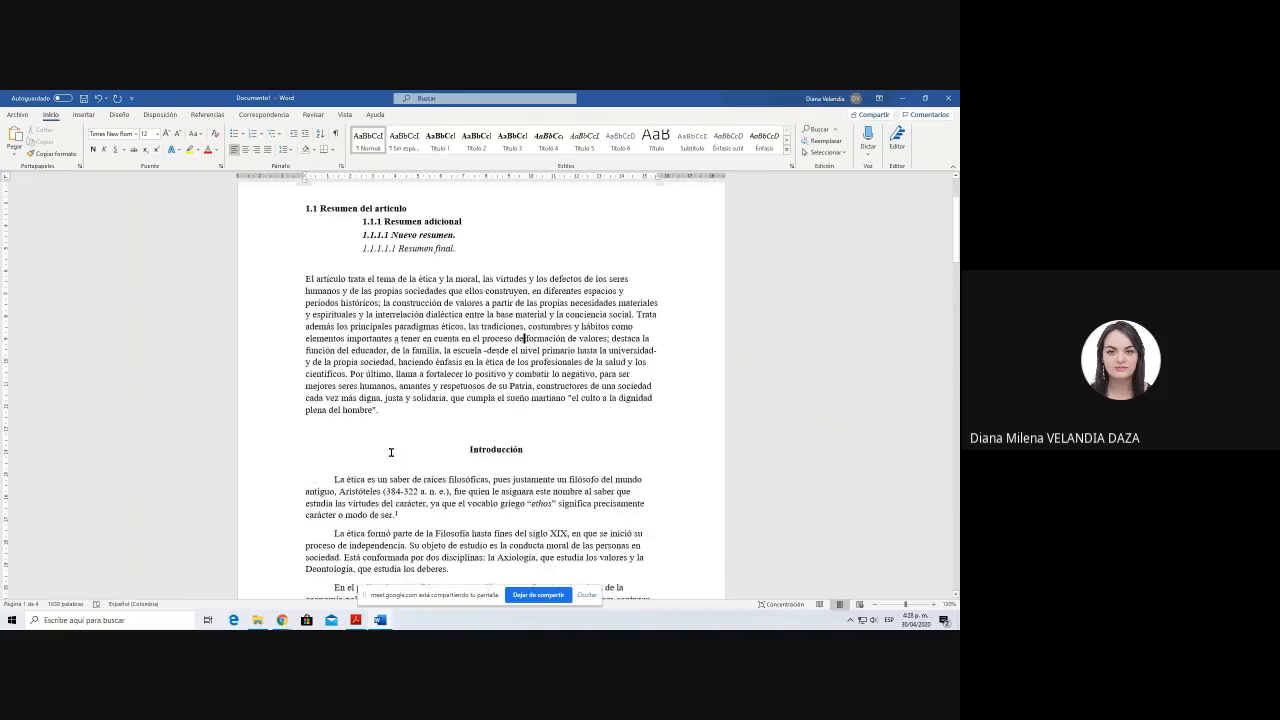
{"action": "scroll", "coordinate": [391, 452], "scroll_direction": "down", "scroll_amount": 6}
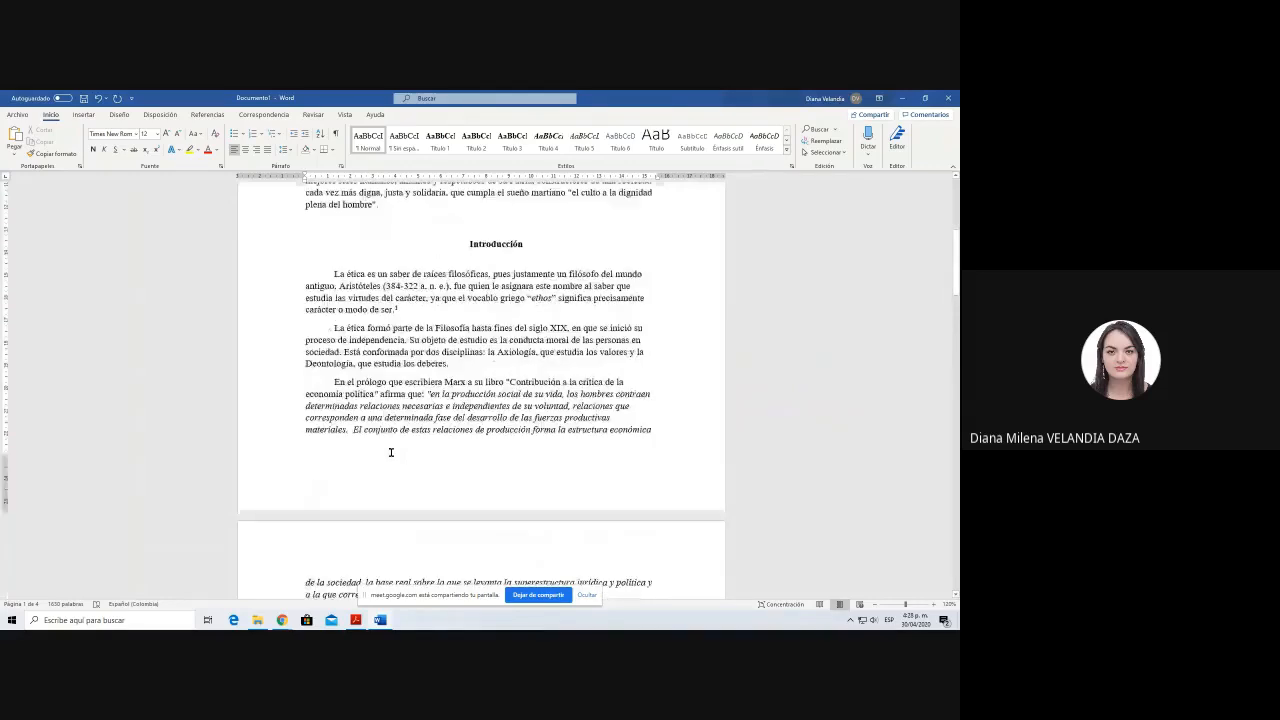
{"action": "scroll", "coordinate": [391, 452], "scroll_direction": "down", "scroll_amount": 5}
{"action": "scroll", "coordinate": [355, 379], "scroll_direction": "down", "scroll_amount": 7}
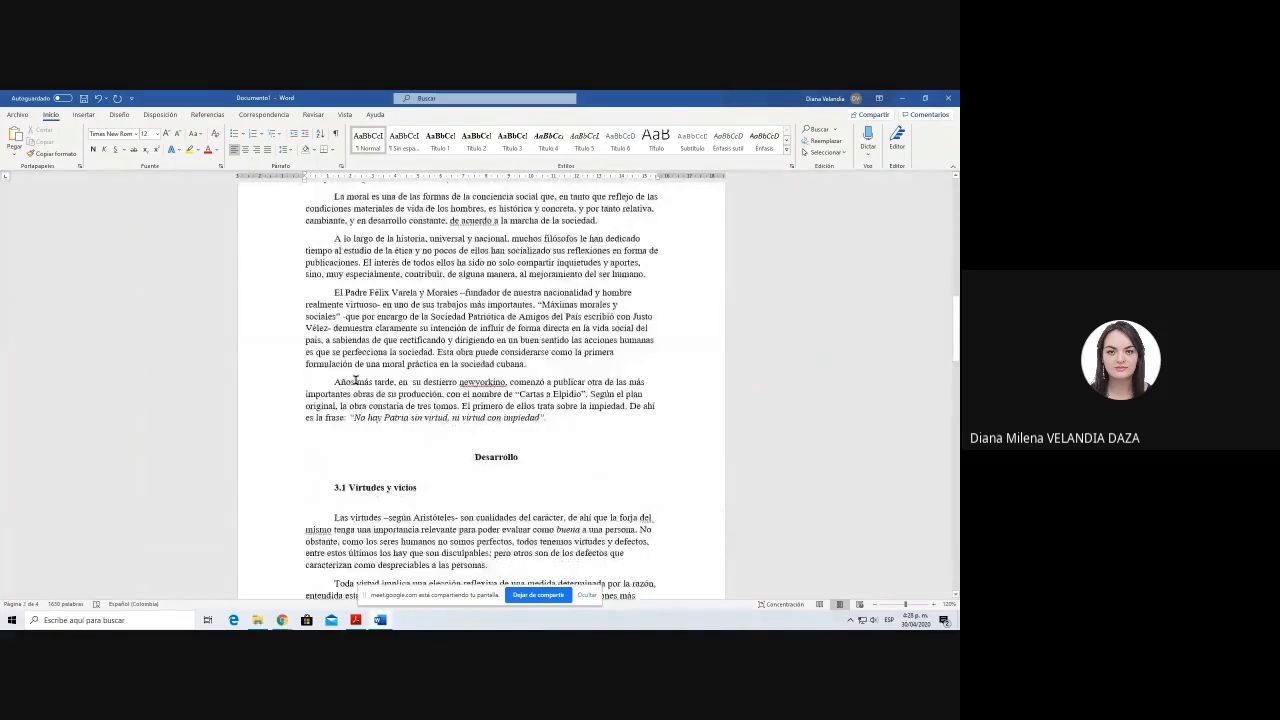
{"action": "scroll", "coordinate": [355, 381], "scroll_direction": "down", "scroll_amount": 3}
{"action": "scroll", "coordinate": [386, 379], "scroll_direction": "down", "scroll_amount": 7}
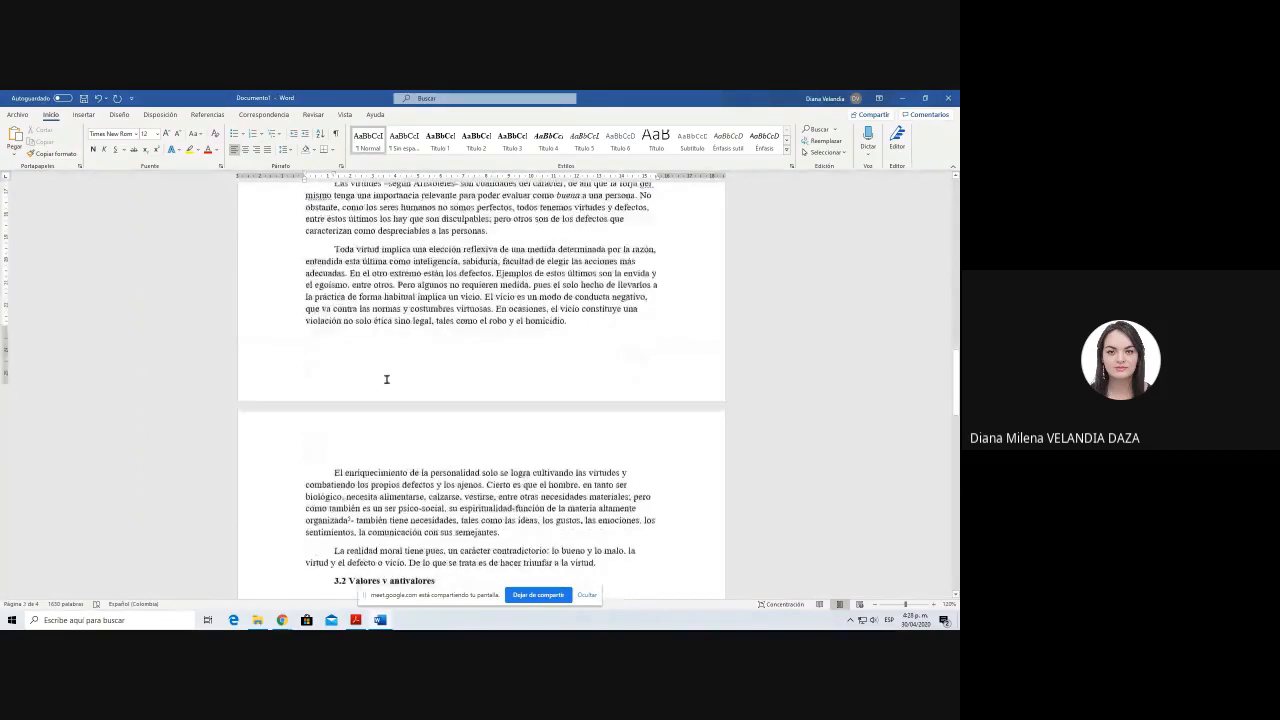
{"action": "scroll", "coordinate": [386, 379], "scroll_direction": "down", "scroll_amount": 3}
{"action": "scroll", "coordinate": [386, 379], "scroll_direction": "down", "scroll_amount": 8}
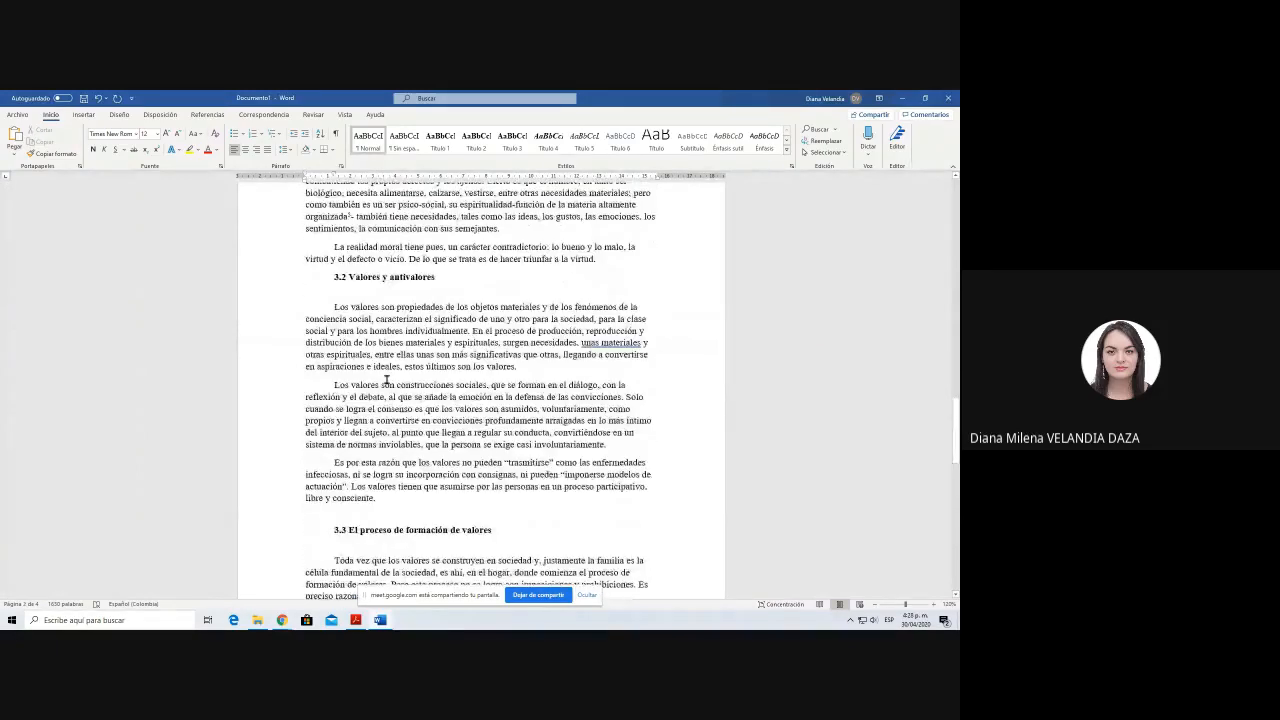
{"action": "scroll", "coordinate": [386, 379], "scroll_direction": "up", "scroll_amount": 9}
{"action": "scroll", "coordinate": [386, 379], "scroll_direction": "up", "scroll_amount": 20}
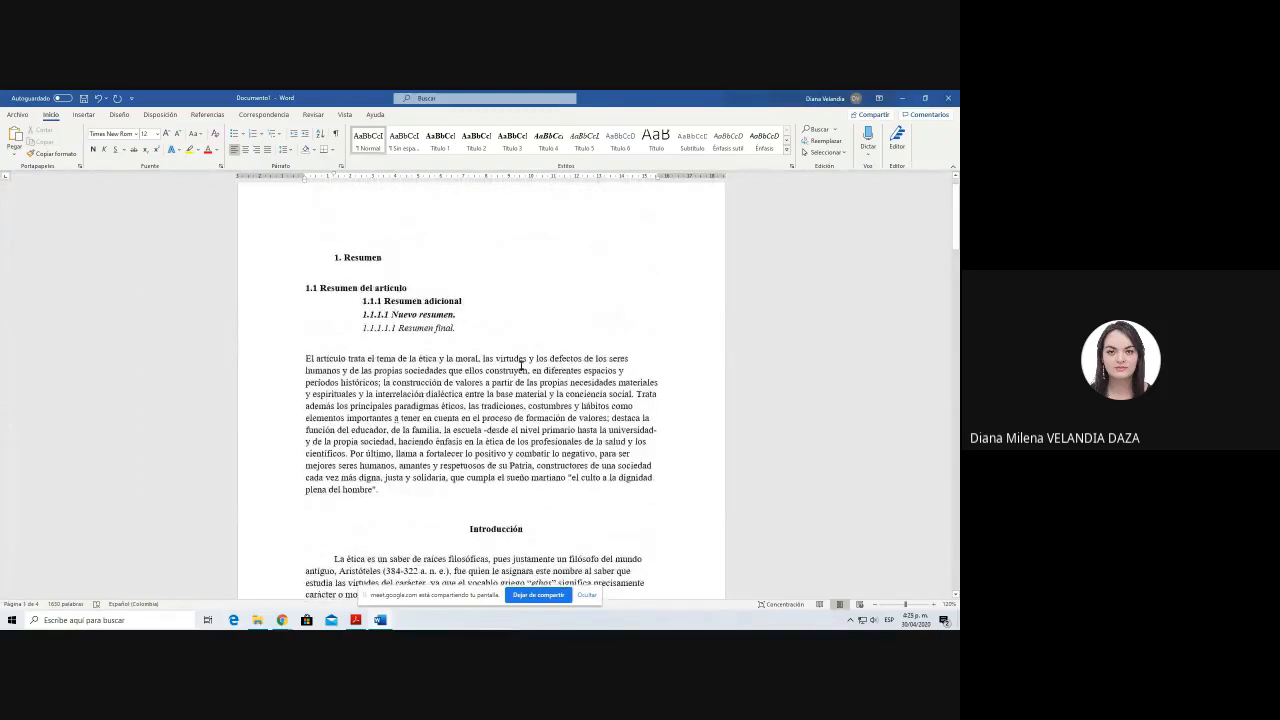
Step: Split the abstract into two paragraphs before the sentence starting with Trata además
{"action": "left_click", "coordinate": [638, 394]}
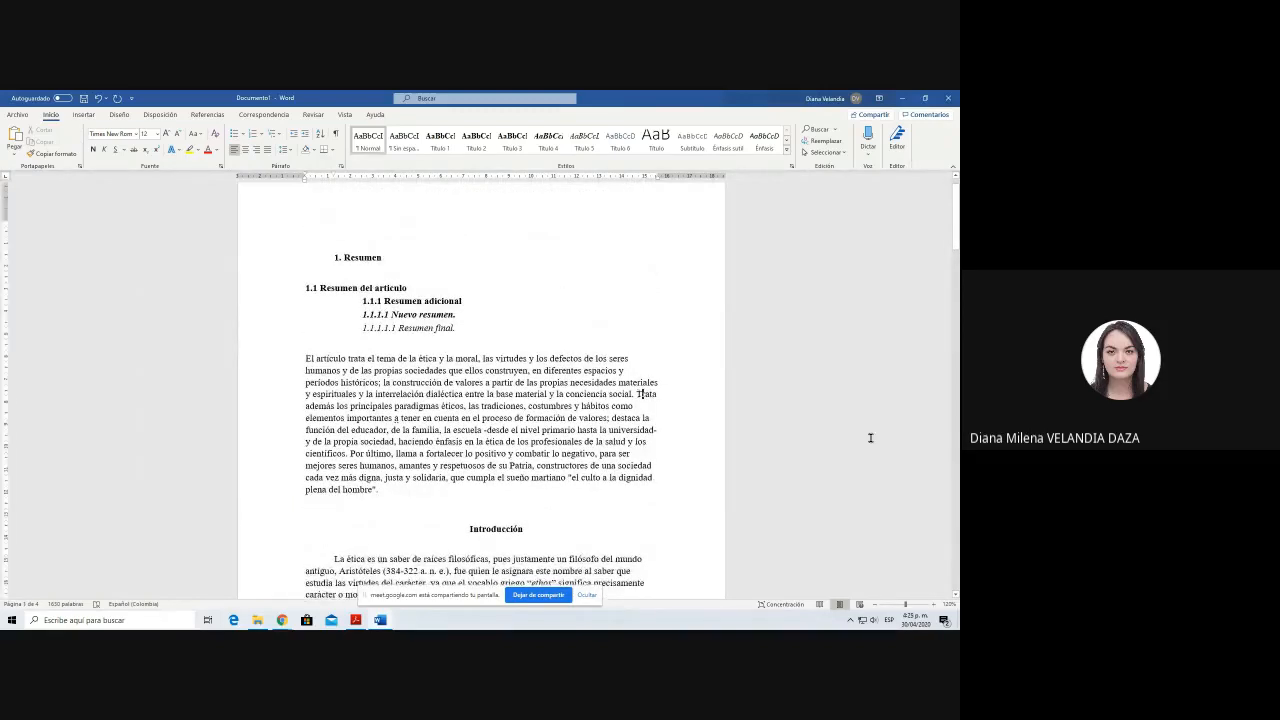
{"action": "key", "text": "Down"}
{"action": "key", "text": "Up"}
{"action": "key", "text": "Return"}
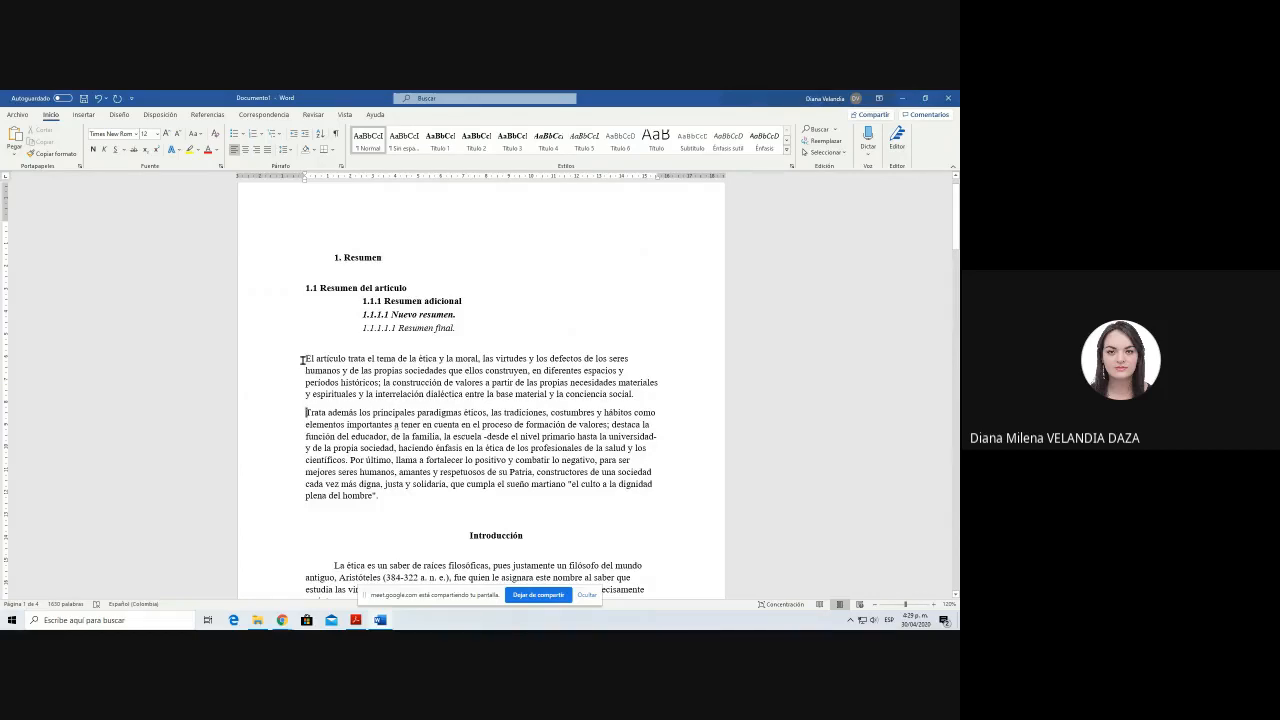
Step: Insert a paragraph break before the word Patriótica in the paragraph about Félix Varela
{"action": "scroll", "coordinate": [302, 360], "scroll_direction": "down", "scroll_amount": 15}
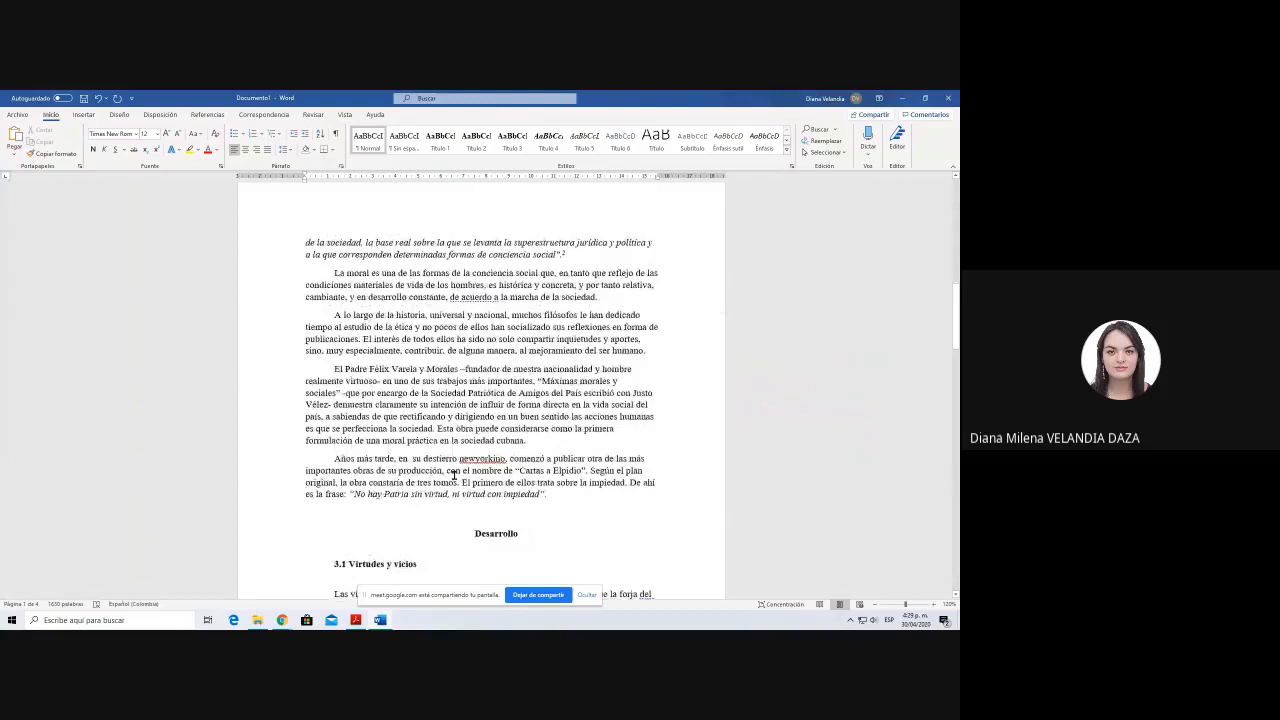
{"action": "scroll", "coordinate": [453, 475], "scroll_direction": "down", "scroll_amount": 3}
{"action": "left_click", "coordinate": [467, 248]}
{"action": "key", "text": "Return"}
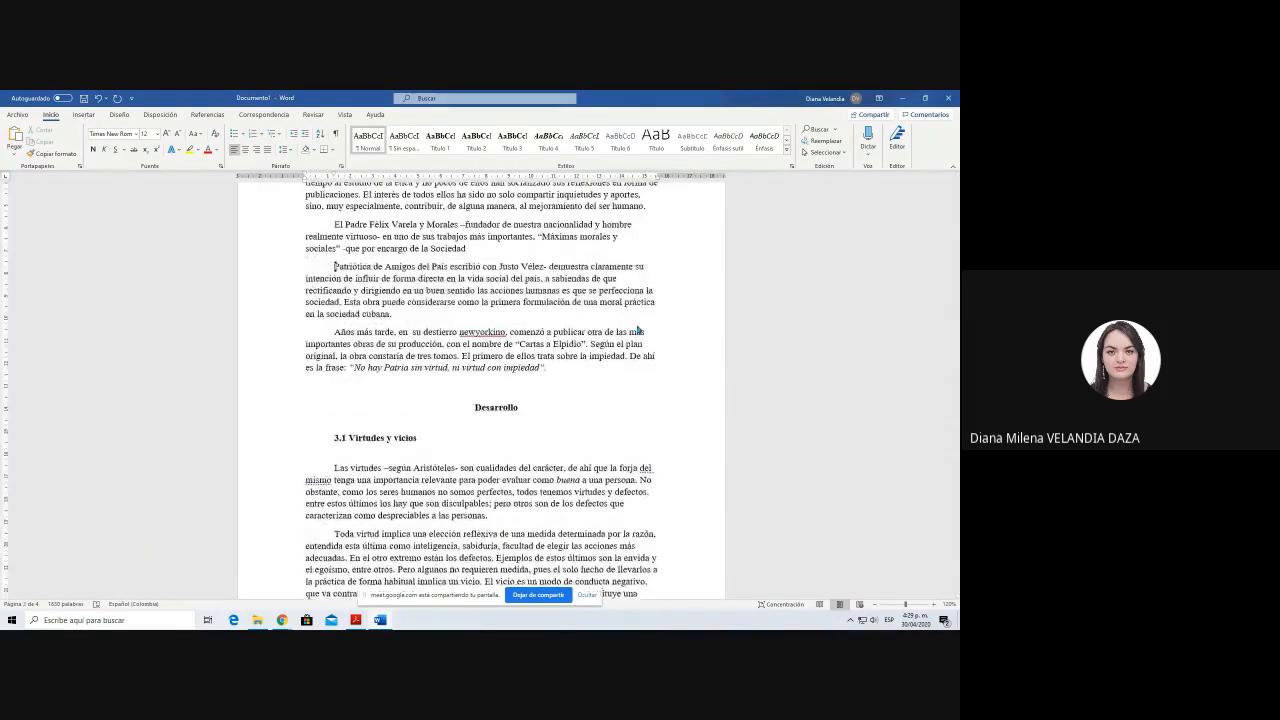
Step: Try to apply the default Primera línea indent of 1.27 cm to the two selected abstract paragraphs by reaccepting the style defaults
{"action": "scroll", "coordinate": [341, 464], "scroll_direction": "down", "scroll_amount": 5}
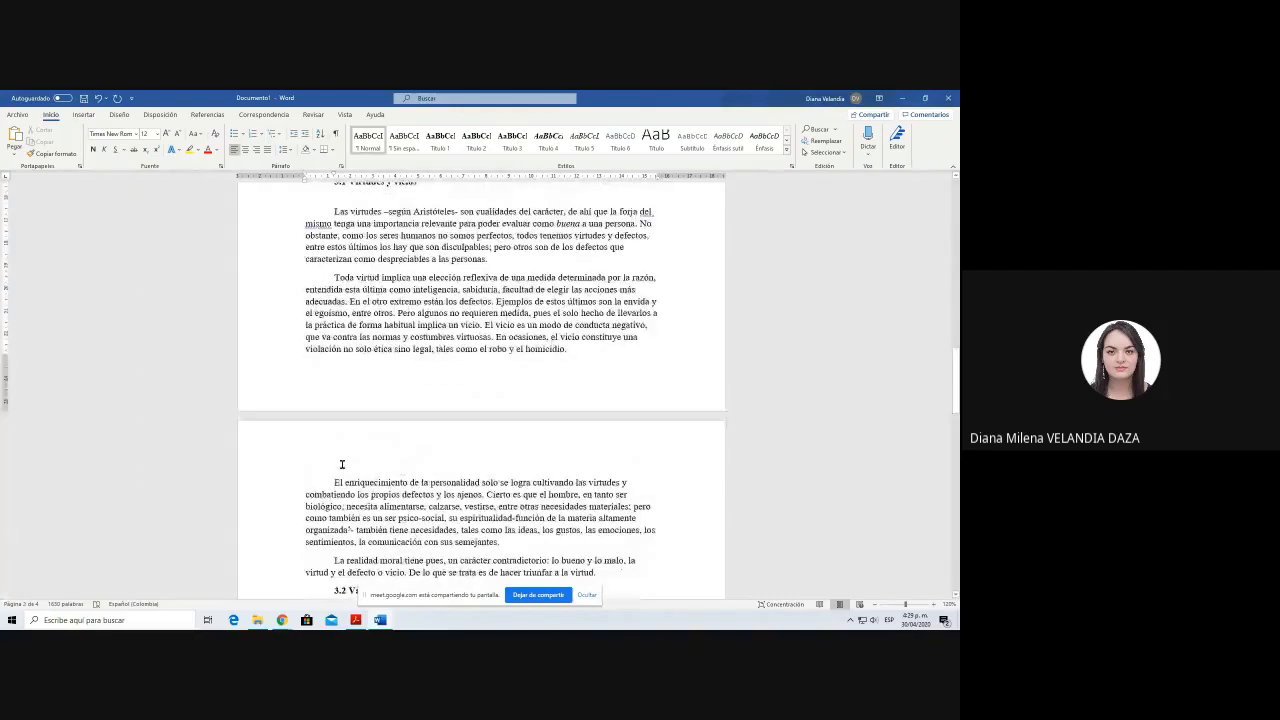
{"action": "scroll", "coordinate": [341, 464], "scroll_direction": "up", "scroll_amount": 3}
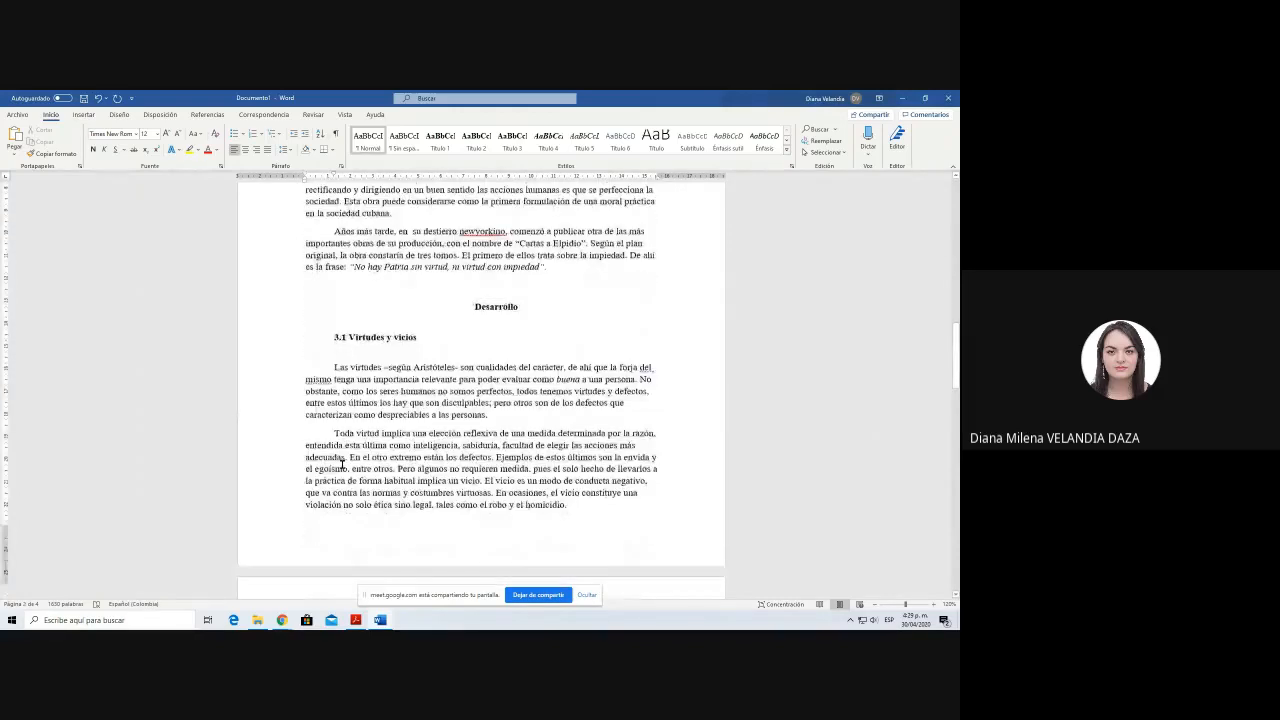
{"action": "scroll", "coordinate": [341, 464], "scroll_direction": "up", "scroll_amount": 8}
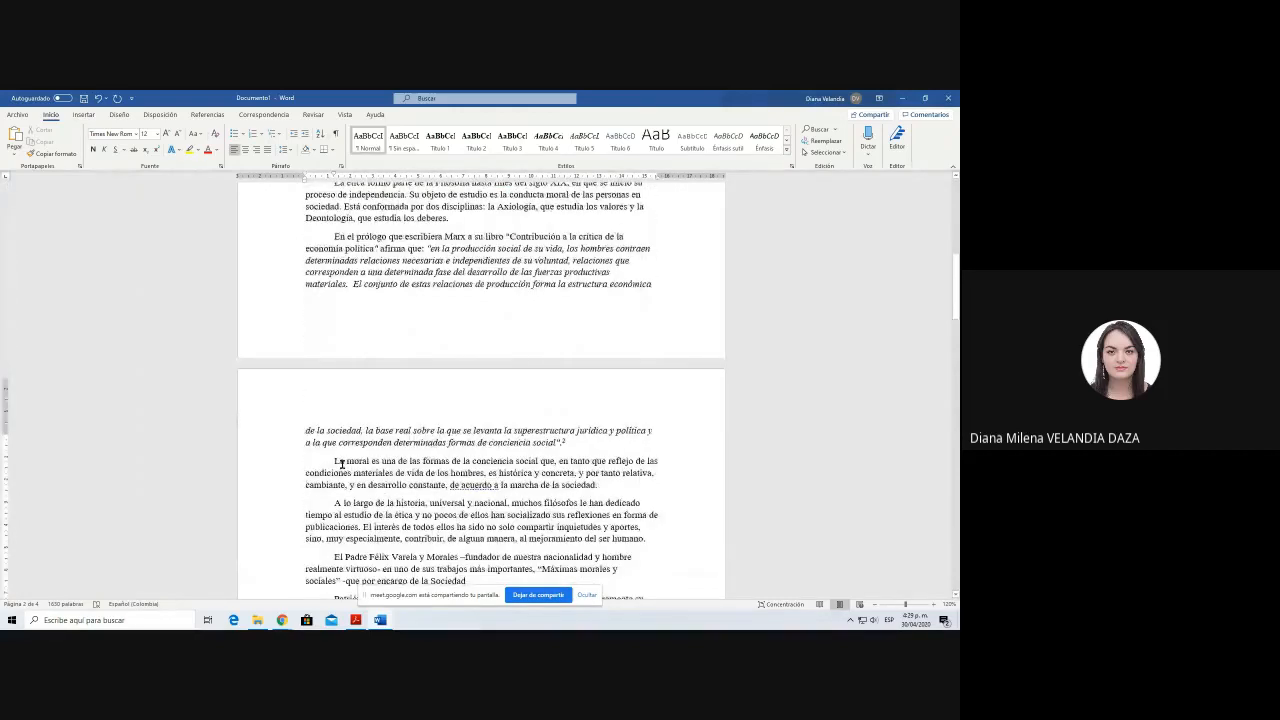
{"action": "scroll", "coordinate": [341, 464], "scroll_direction": "up", "scroll_amount": 2}
{"action": "scroll", "coordinate": [342, 464], "scroll_direction": "up", "scroll_amount": 5}
{"action": "left_click_drag", "start_coordinate": [307, 300], "coordinate": [382, 440]}
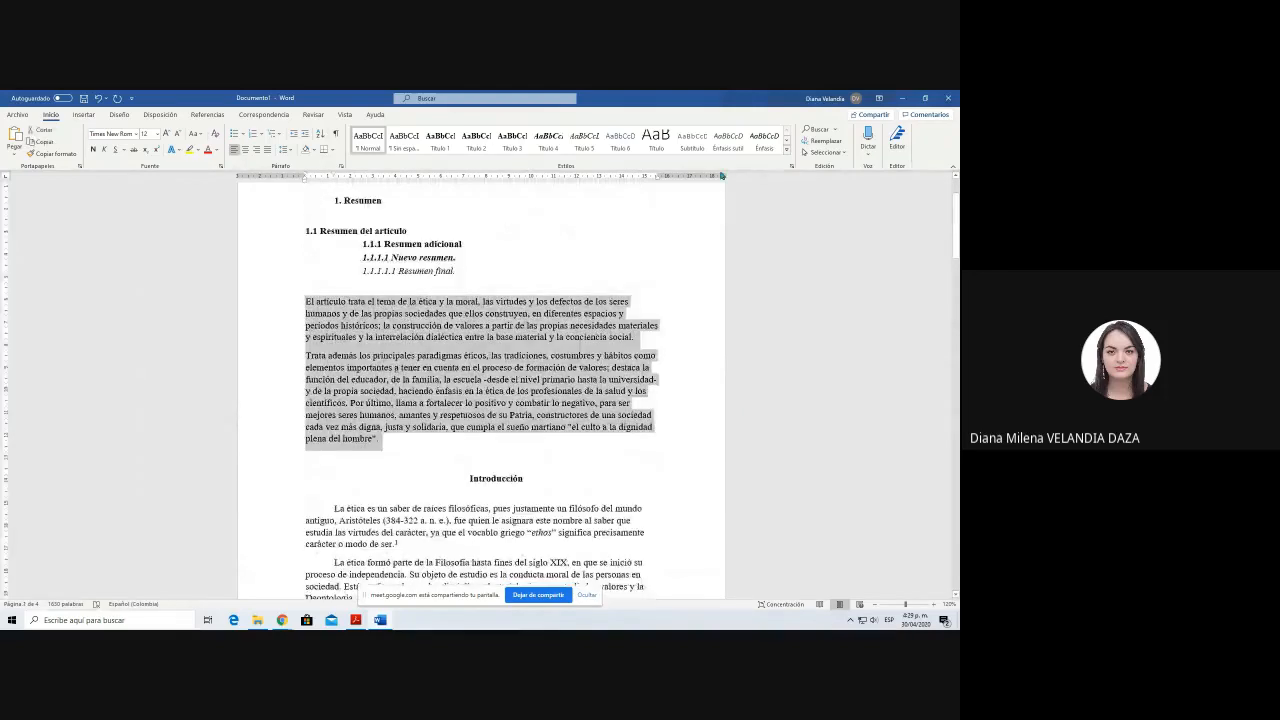
{"action": "left_click", "coordinate": [792, 166]}
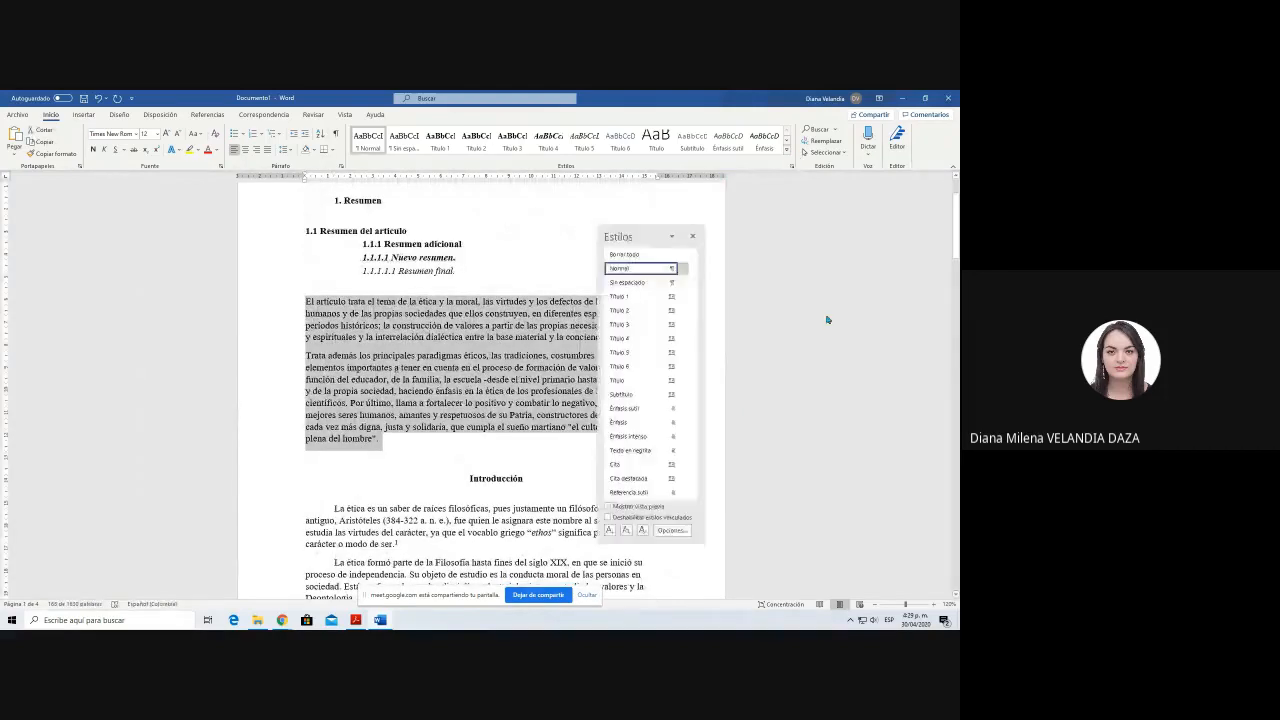
{"action": "left_click", "coordinate": [643, 530]}
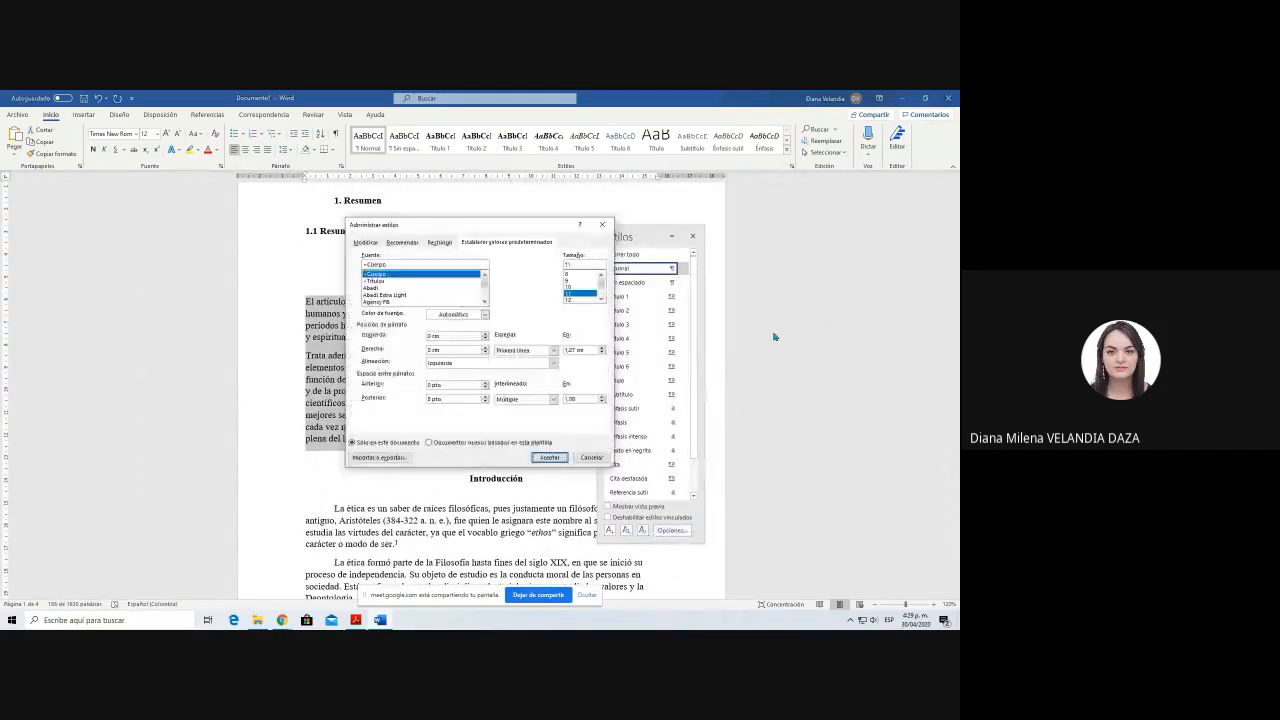
{"action": "left_click", "coordinate": [548, 458]}
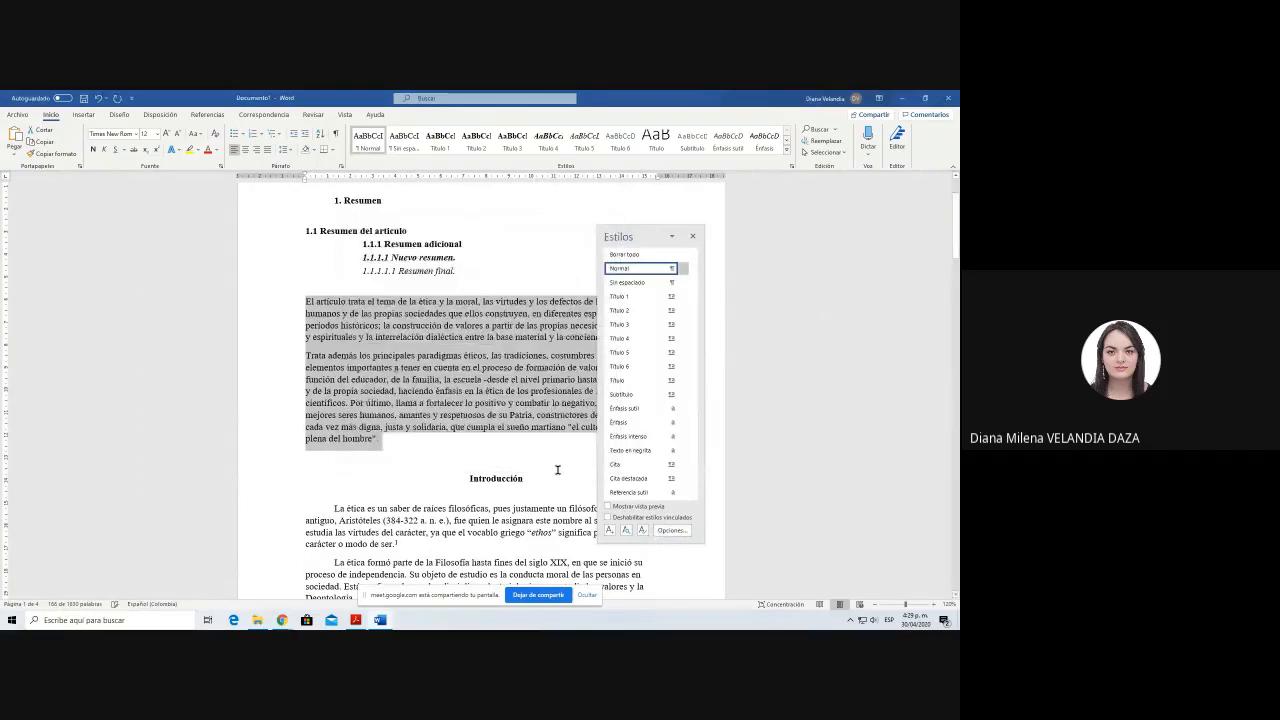
{"action": "left_click", "coordinate": [692, 236]}
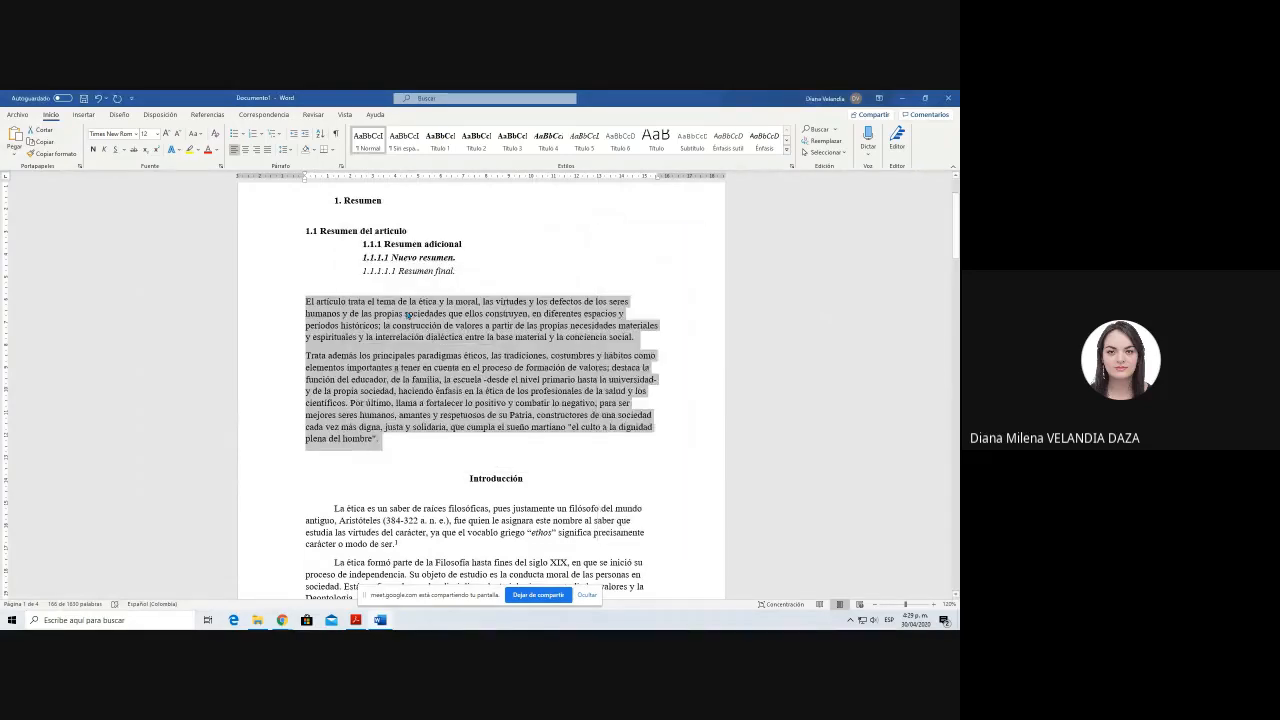
Step: Indent the first line of both abstract paragraphs, El artículo trata and Trata además
{"action": "left_click", "coordinate": [411, 308]}
{"action": "key", "text": "Home"}
{"action": "key", "text": "Tab"}
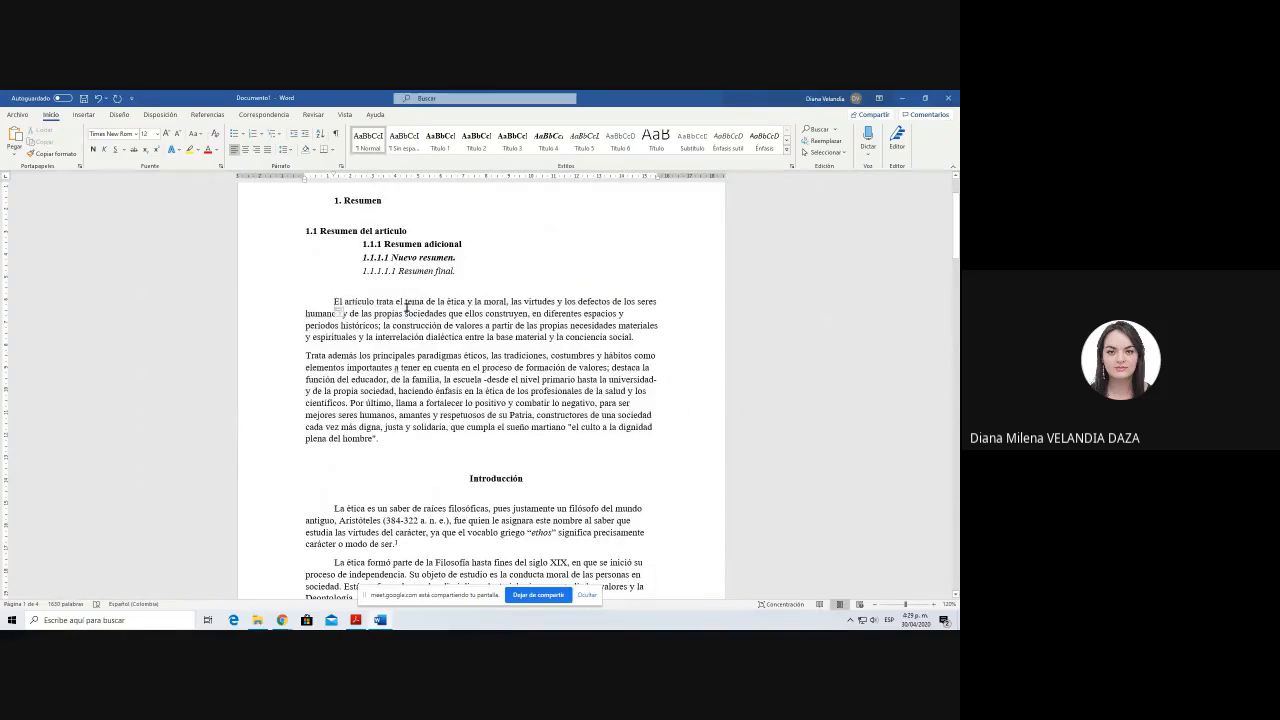
{"action": "key", "text": "ctrl+Down"}
{"action": "key", "text": "Tab"}
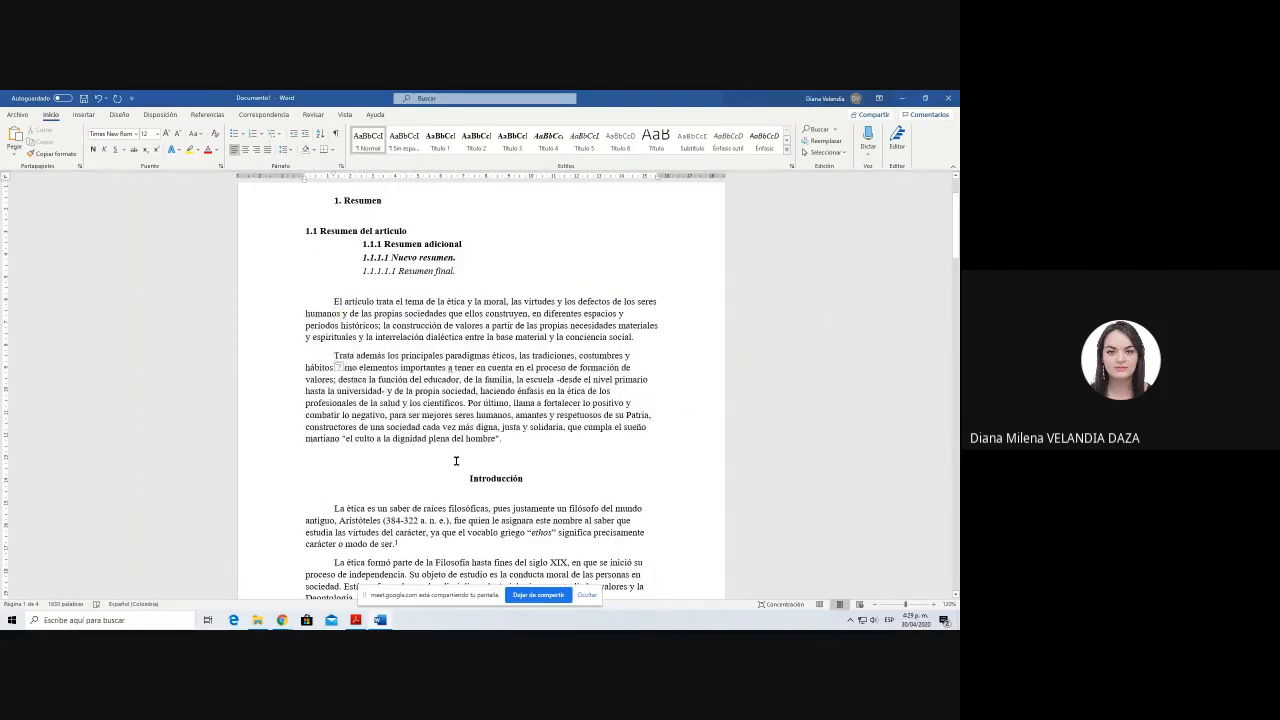
{"action": "key", "text": "ctrl+Up"}
{"action": "scroll", "coordinate": [412, 361], "scroll_direction": "up", "scroll_amount": 2}
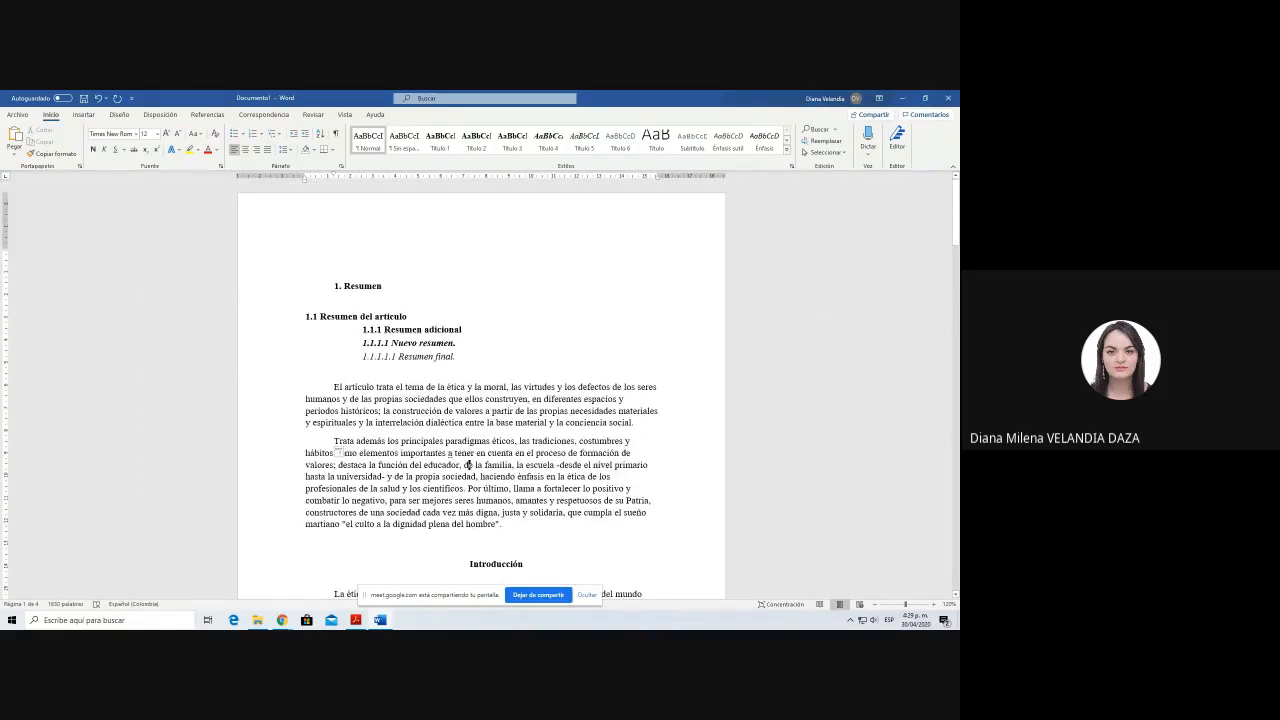
{"action": "scroll", "coordinate": [467, 465], "scroll_direction": "down", "scroll_amount": 5}
{"action": "left_click", "coordinate": [489, 378]}
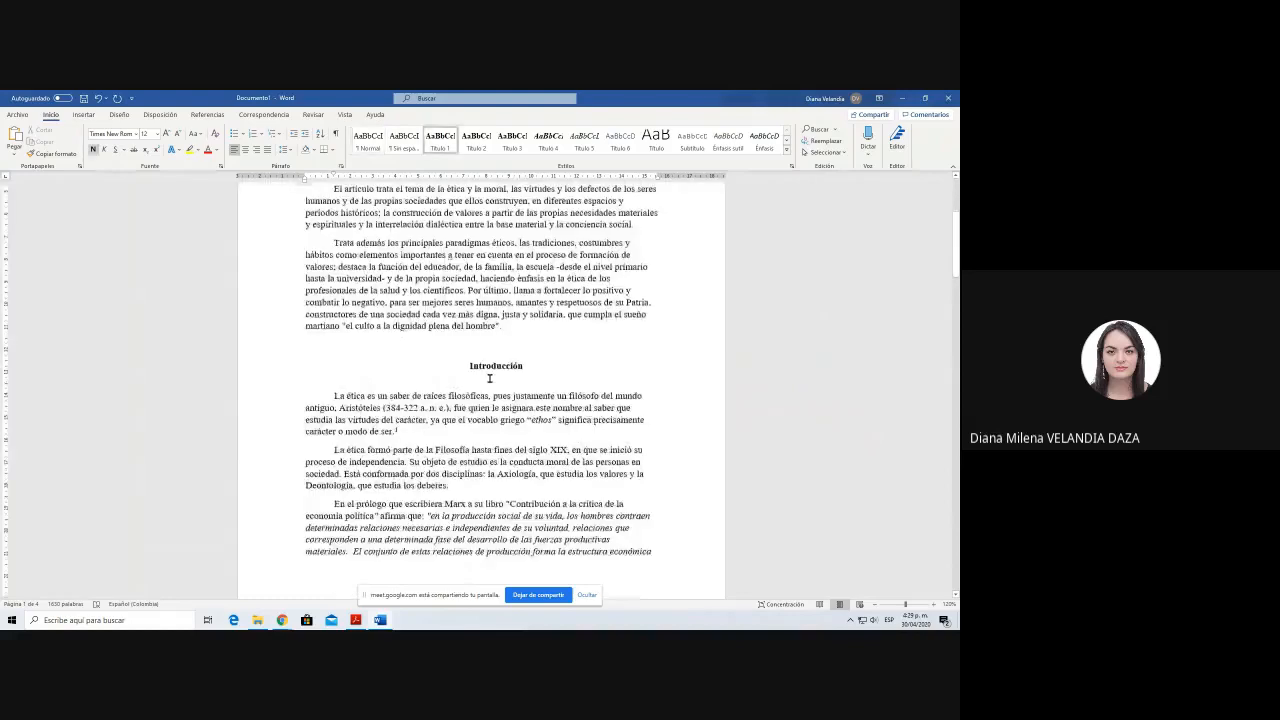
{"action": "key", "text": "ctrl+Home"}
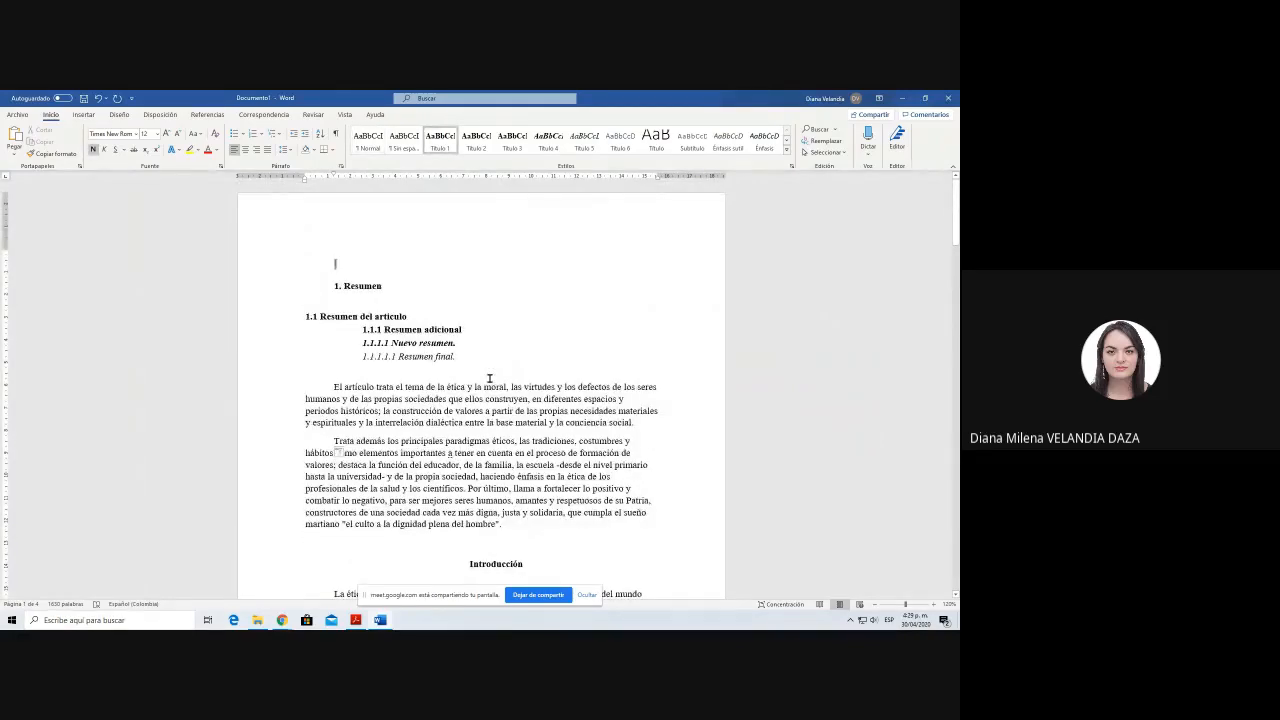
Step: Set the line spacing of the whole document to 2.0
{"action": "left_click_drag", "start_coordinate": [486, 388], "coordinate": [491, 414]}
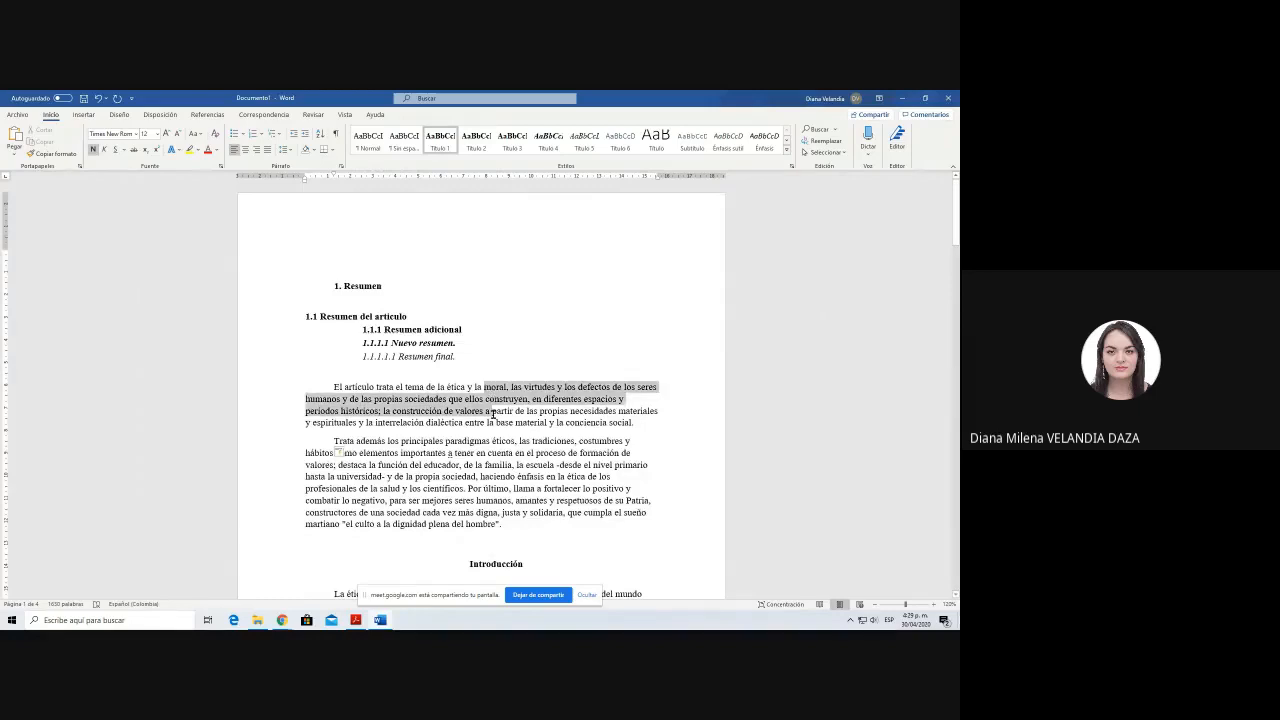
{"action": "left_click", "coordinate": [413, 411]}
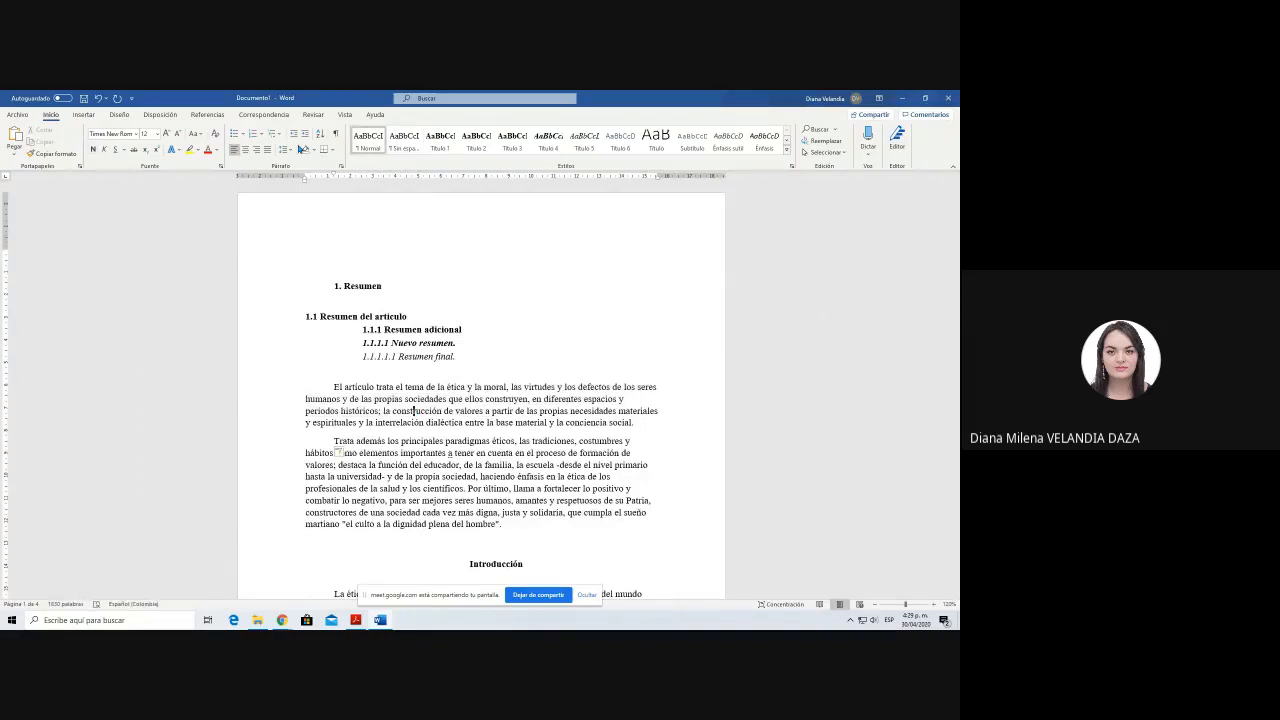
{"action": "key", "text": "ctrl+a"}
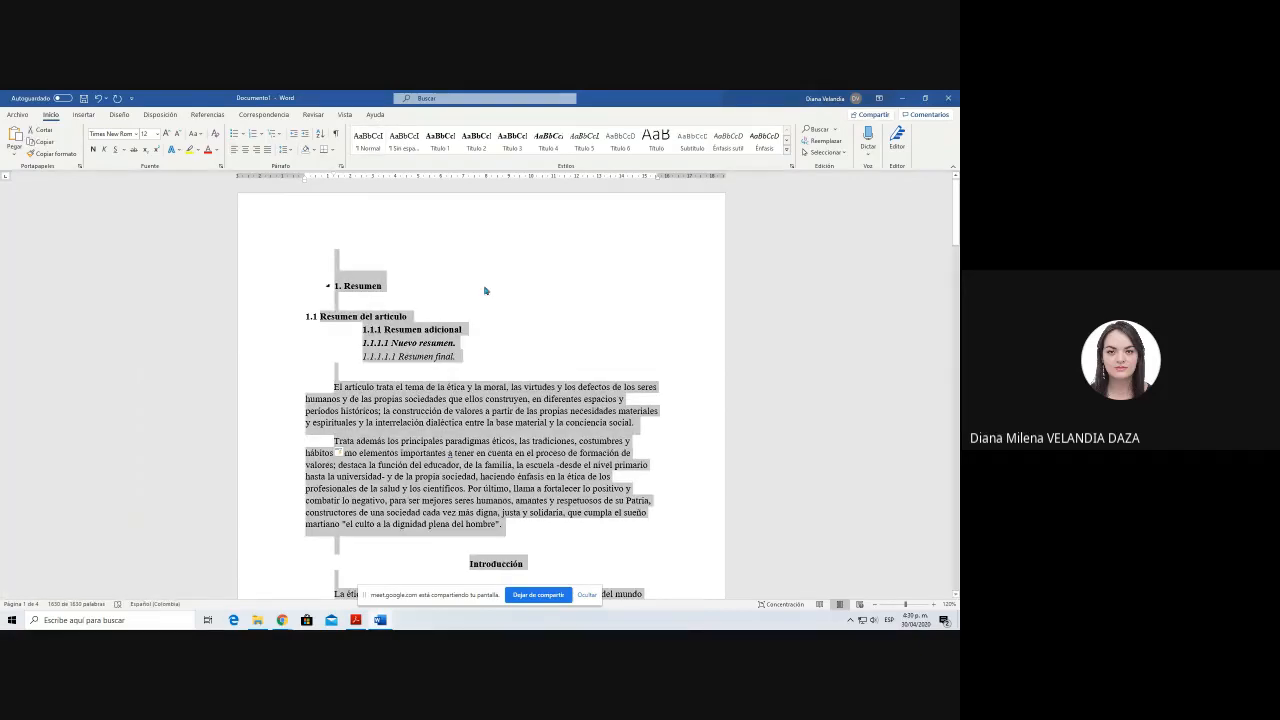
{"action": "left_click", "coordinate": [287, 153]}
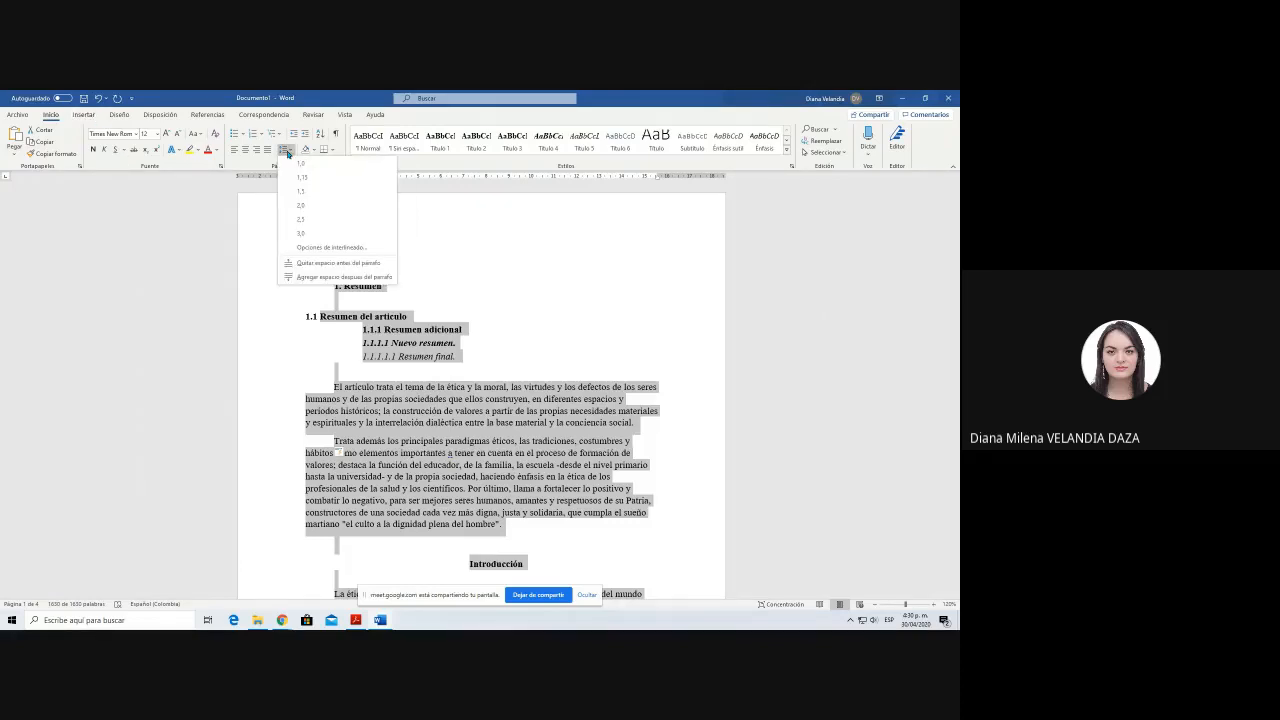
{"action": "left_click", "coordinate": [318, 206]}
{"action": "key", "text": "ctrl+a"}
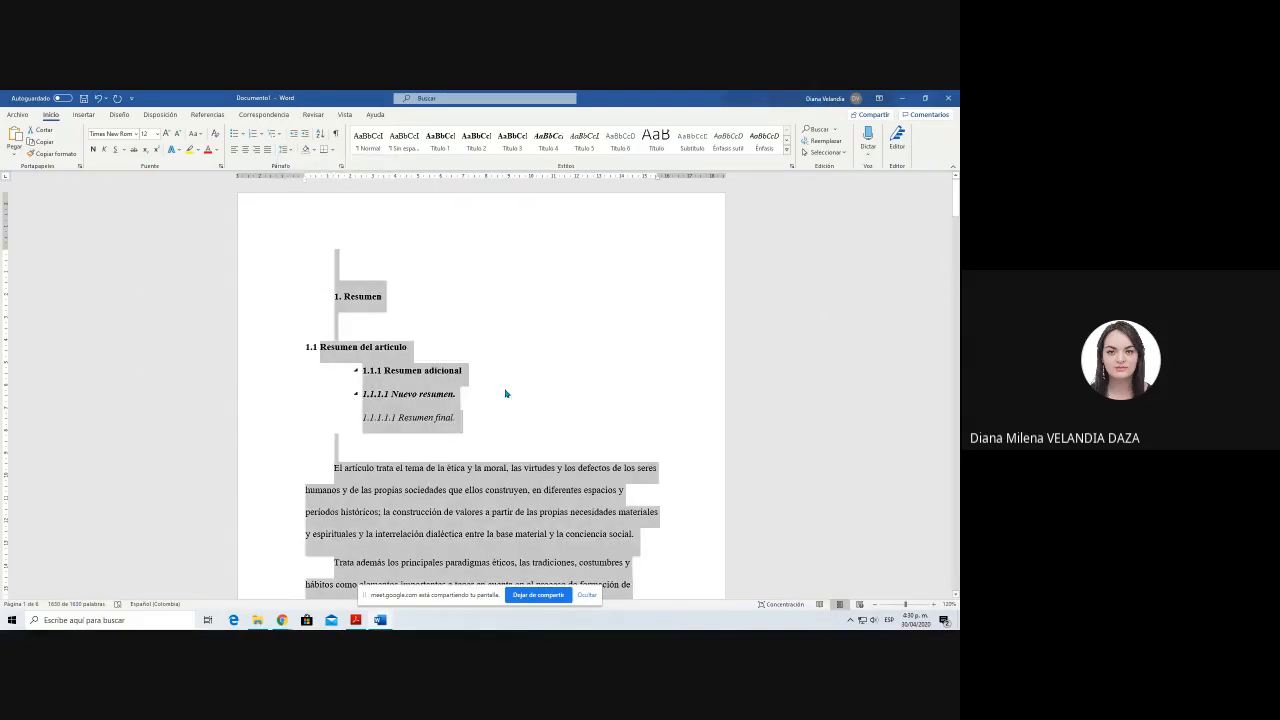
Step: Delete the empty paragraph above the 1. Resumen heading at the start of the document
{"action": "left_click", "coordinate": [451, 377]}
{"action": "scroll", "coordinate": [453, 383], "scroll_direction": "down", "scroll_amount": 15}
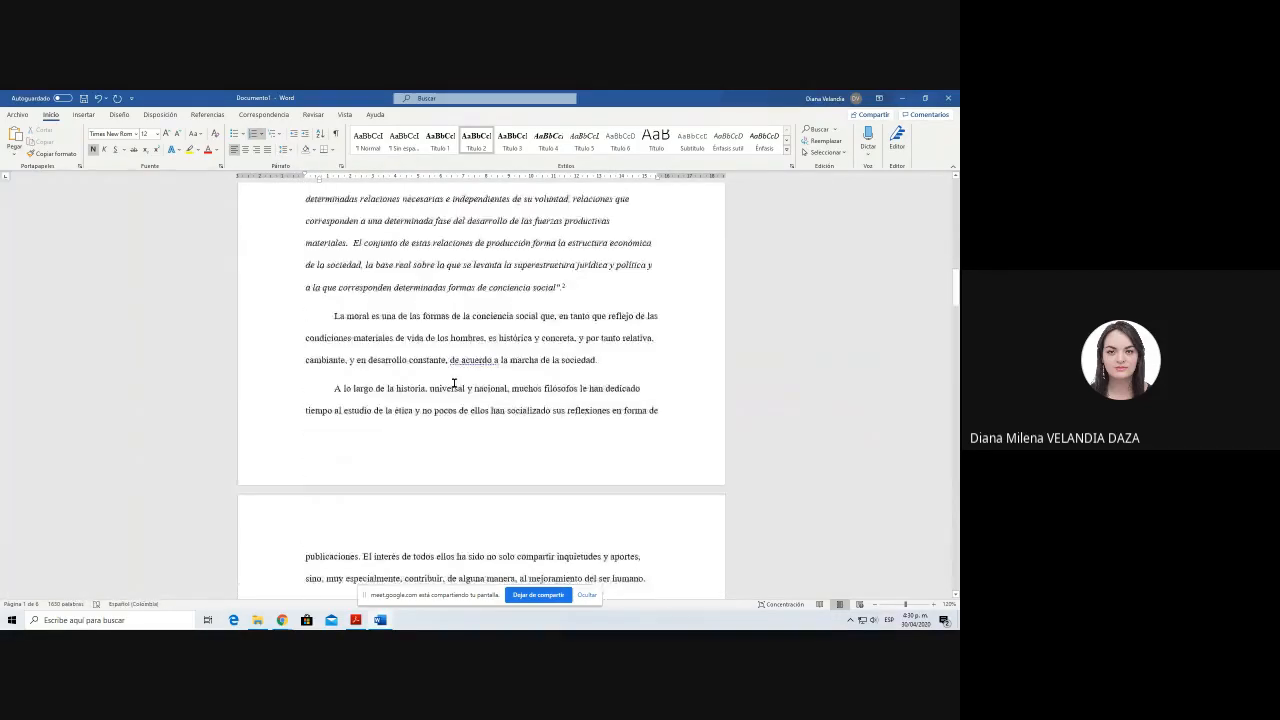
{"action": "scroll", "coordinate": [453, 383], "scroll_direction": "down", "scroll_amount": 10}
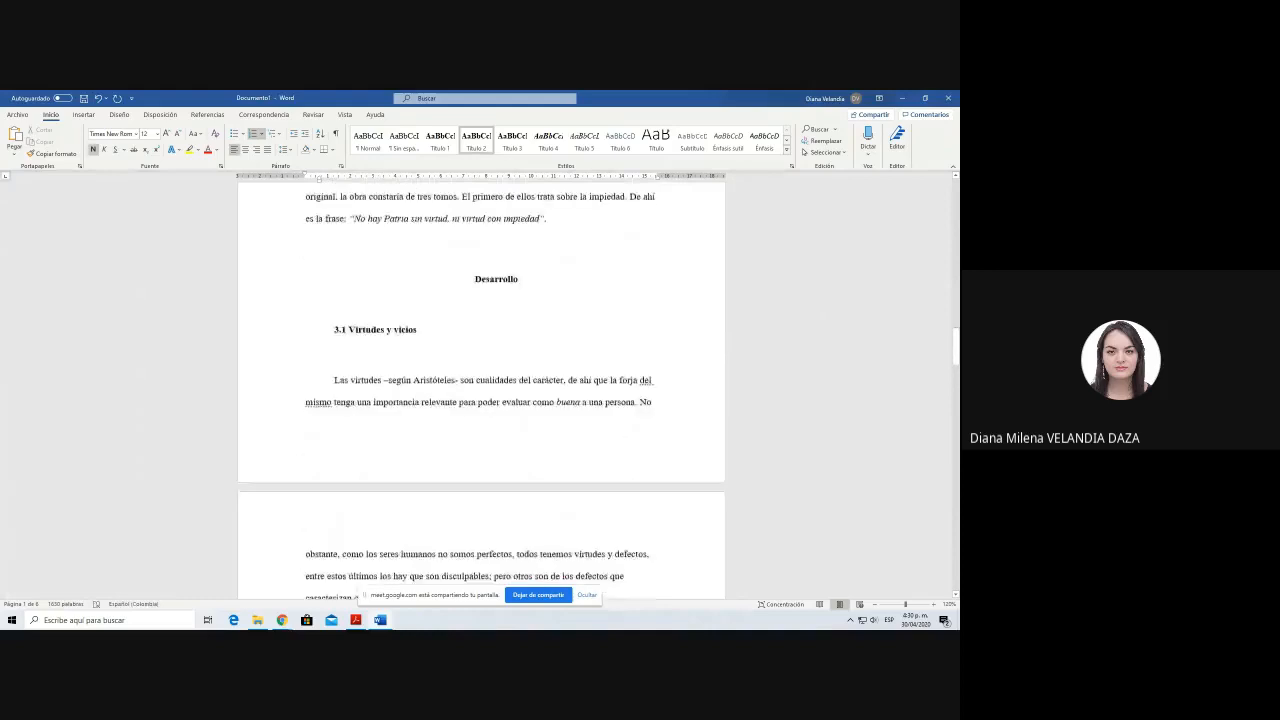
{"action": "scroll", "coordinate": [453, 383], "scroll_direction": "up", "scroll_amount": 12}
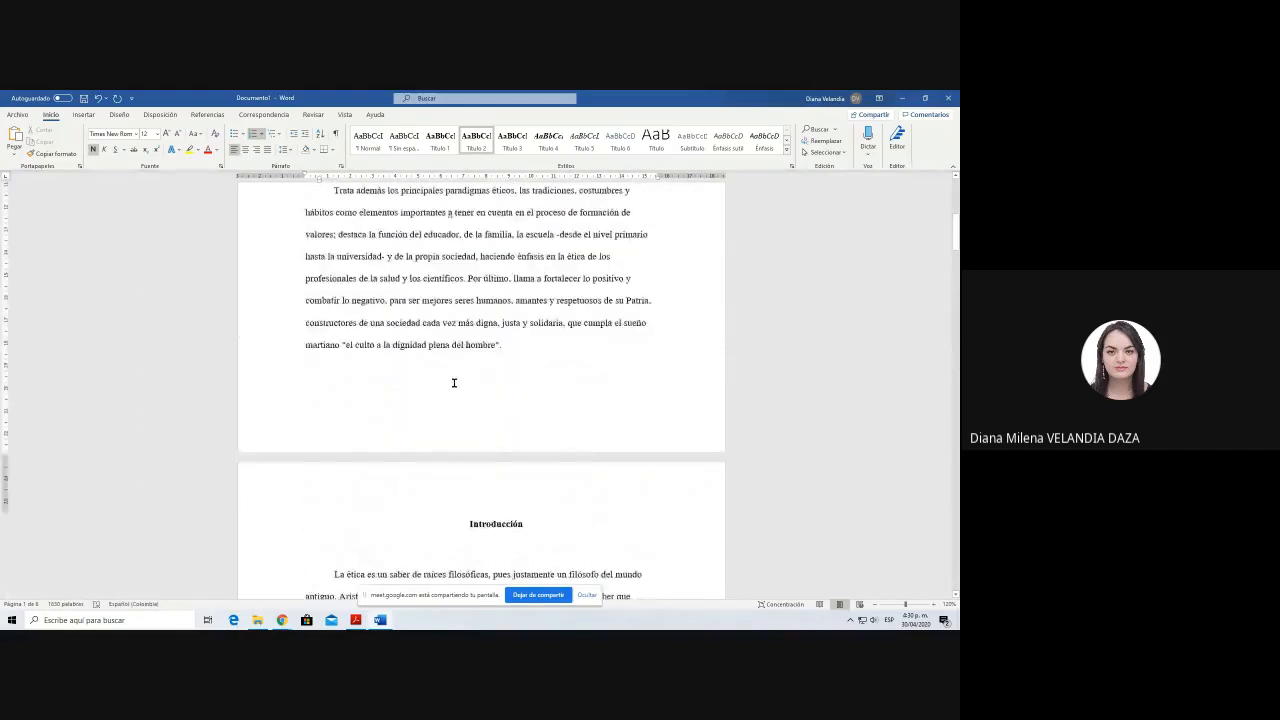
{"action": "scroll", "coordinate": [453, 383], "scroll_direction": "up", "scroll_amount": 5}
{"action": "left_click", "coordinate": [429, 243]}
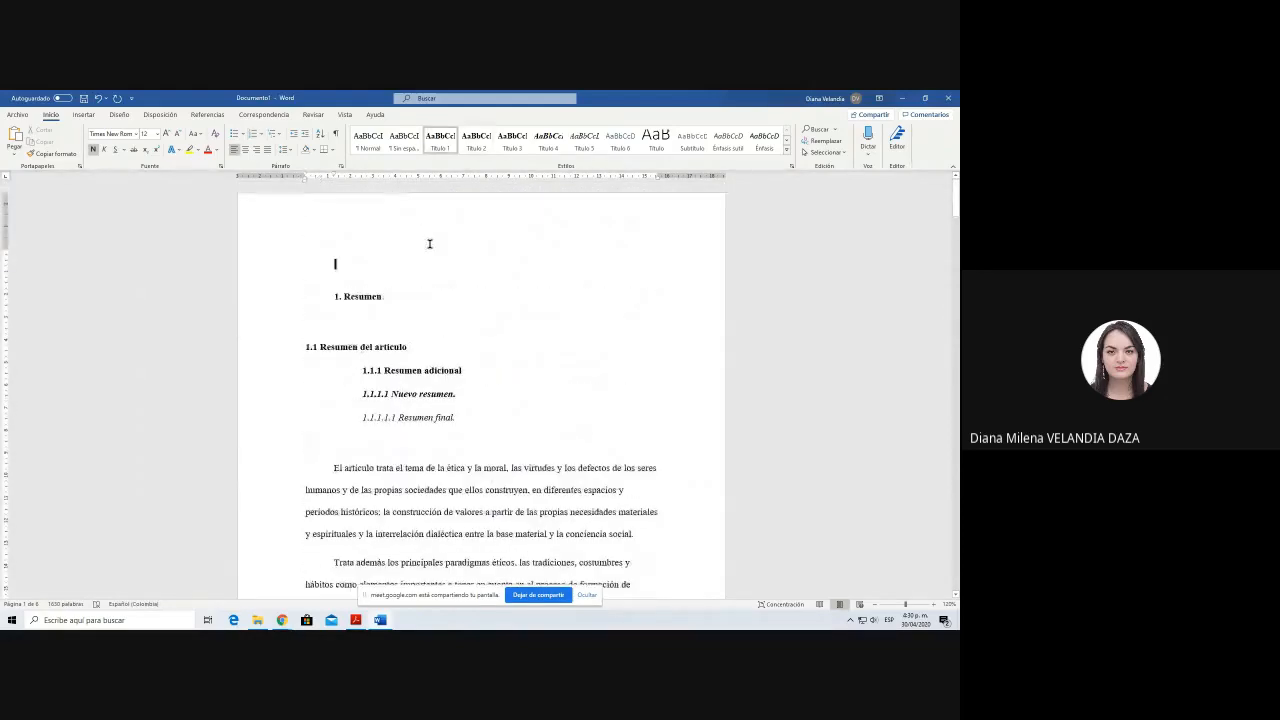
{"action": "key", "text": "Delete"}
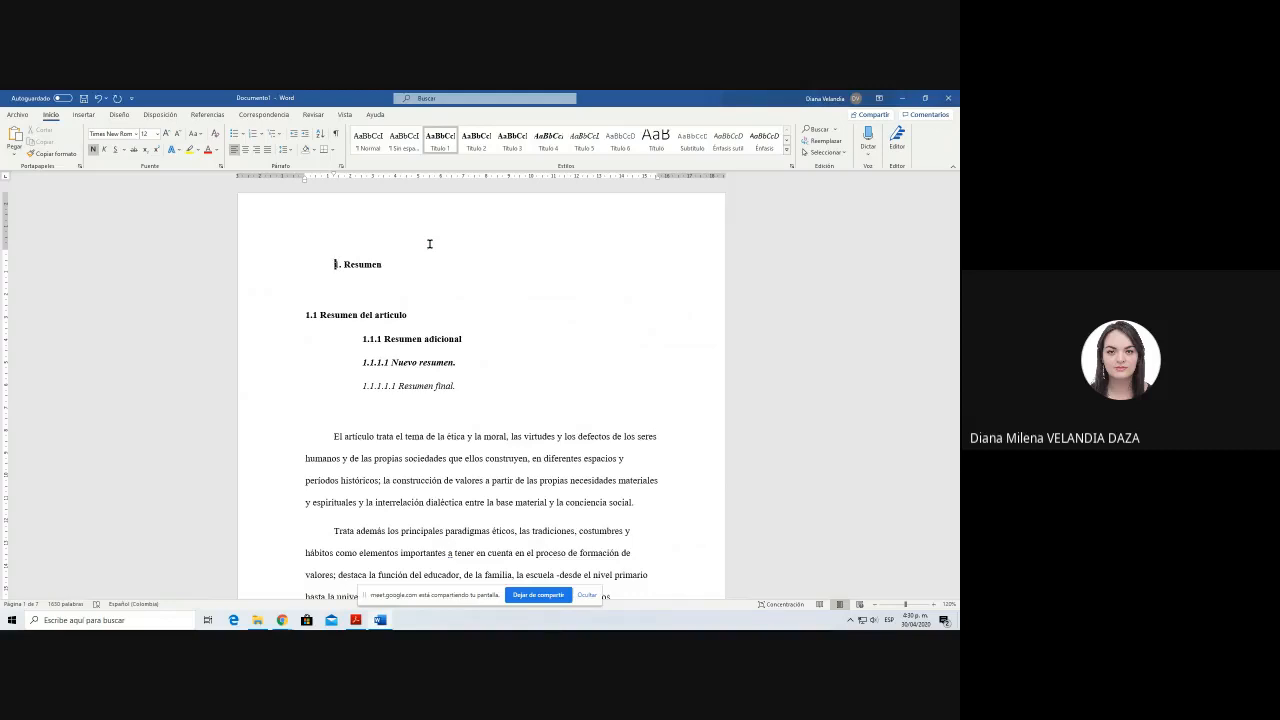
Step: Check which heading styles are applied to the headings from 1.1 Resumen del artículo down to Introducción
{"action": "left_click", "coordinate": [367, 318]}
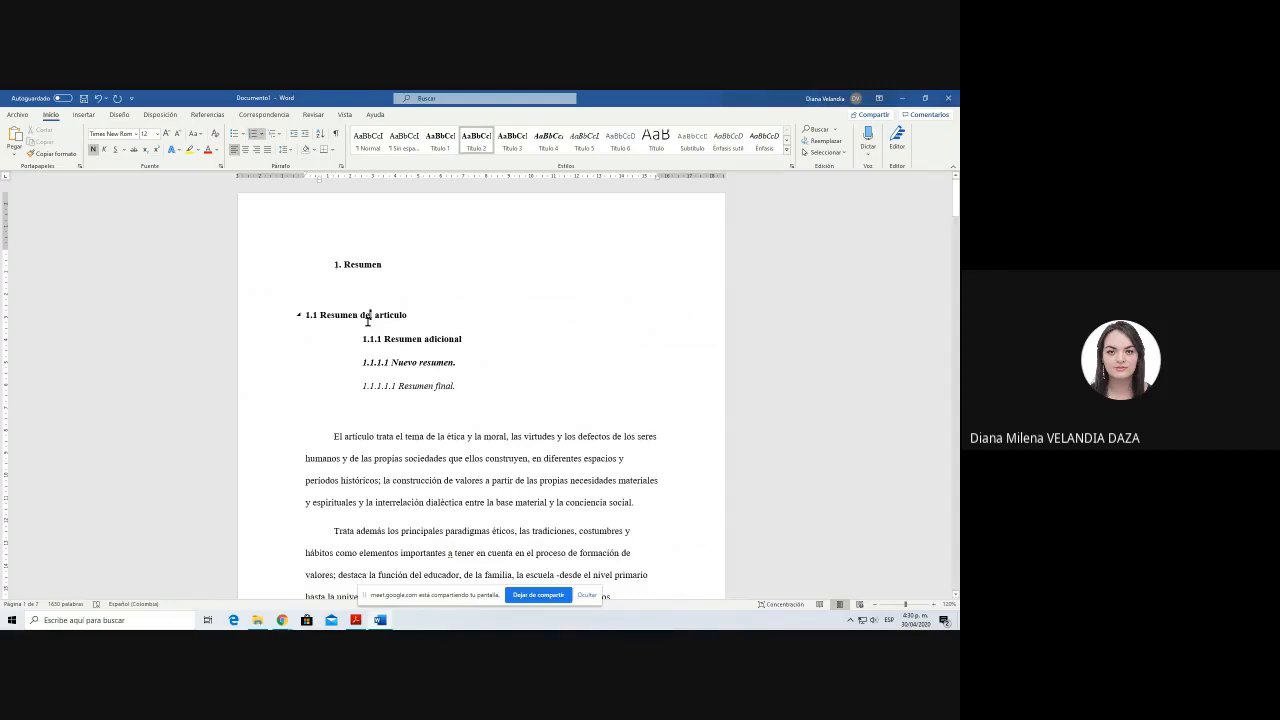
{"action": "left_click", "coordinate": [408, 340]}
{"action": "left_click", "coordinate": [420, 362]}
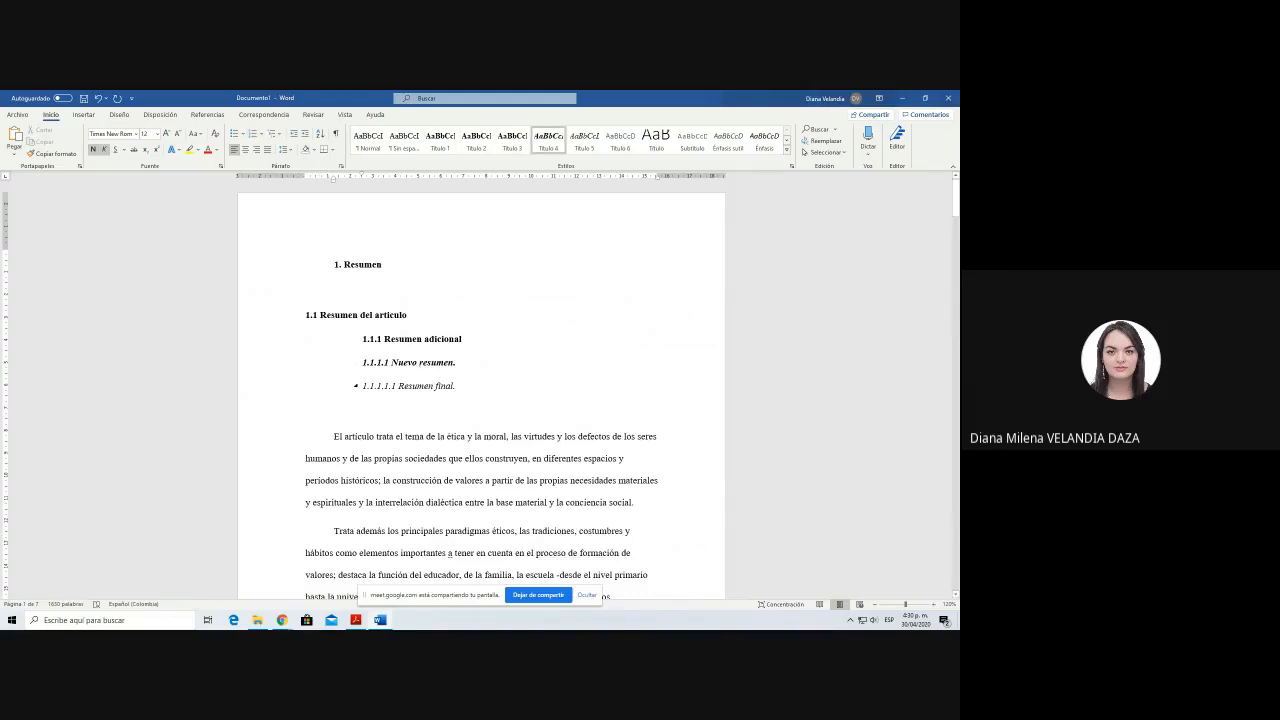
{"action": "left_click", "coordinate": [425, 386]}
{"action": "scroll", "coordinate": [452, 427], "scroll_direction": "down", "scroll_amount": 10}
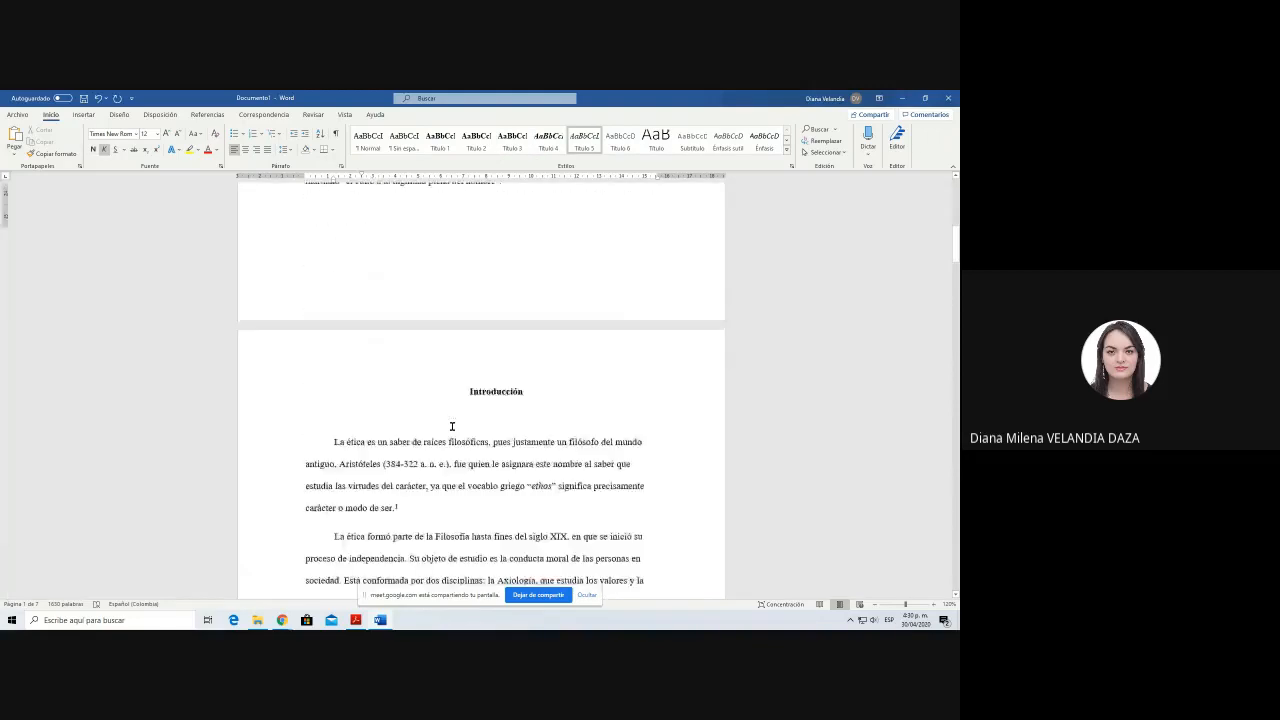
{"action": "left_click", "coordinate": [479, 297]}
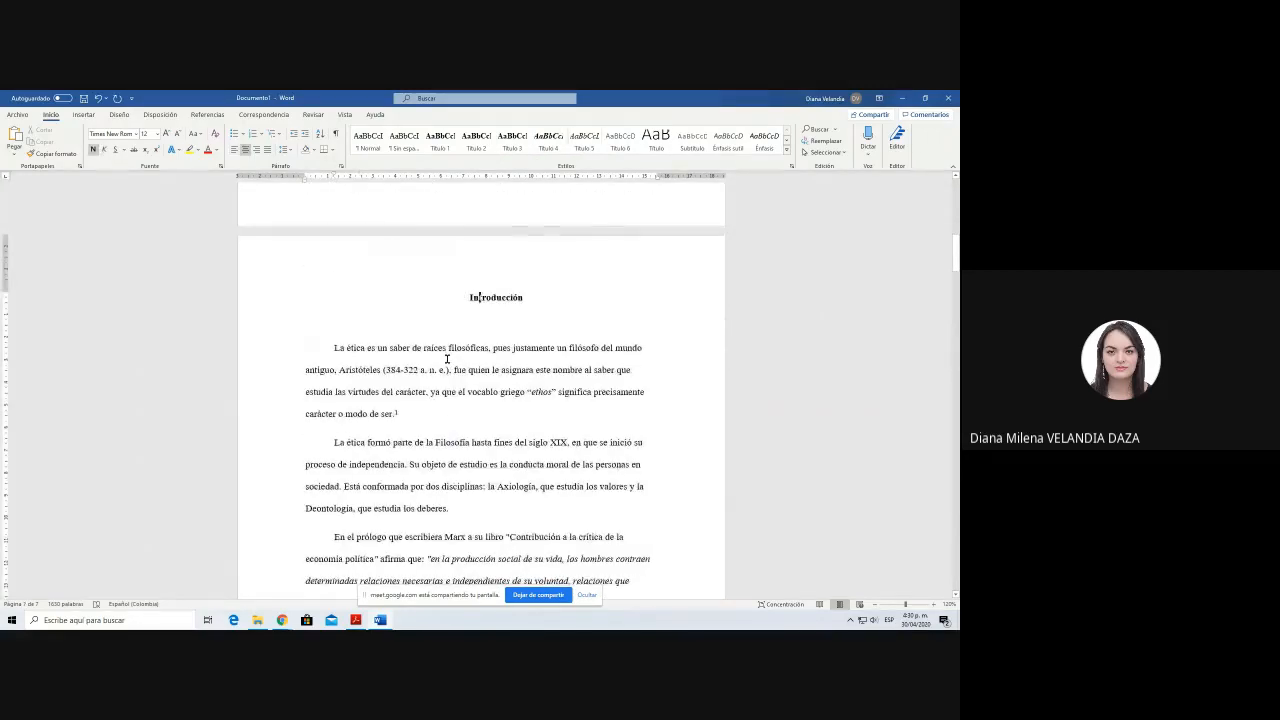
{"action": "scroll", "coordinate": [449, 363], "scroll_direction": "up", "scroll_amount": 10}
{"action": "scroll", "coordinate": [449, 545], "scroll_direction": "up", "scroll_amount": 1}
Step: Insert blank lines above 1. Resumen and enter the title Tabla de Contenido on the first one, with a new line below it
{"action": "left_click", "coordinate": [404, 242]}
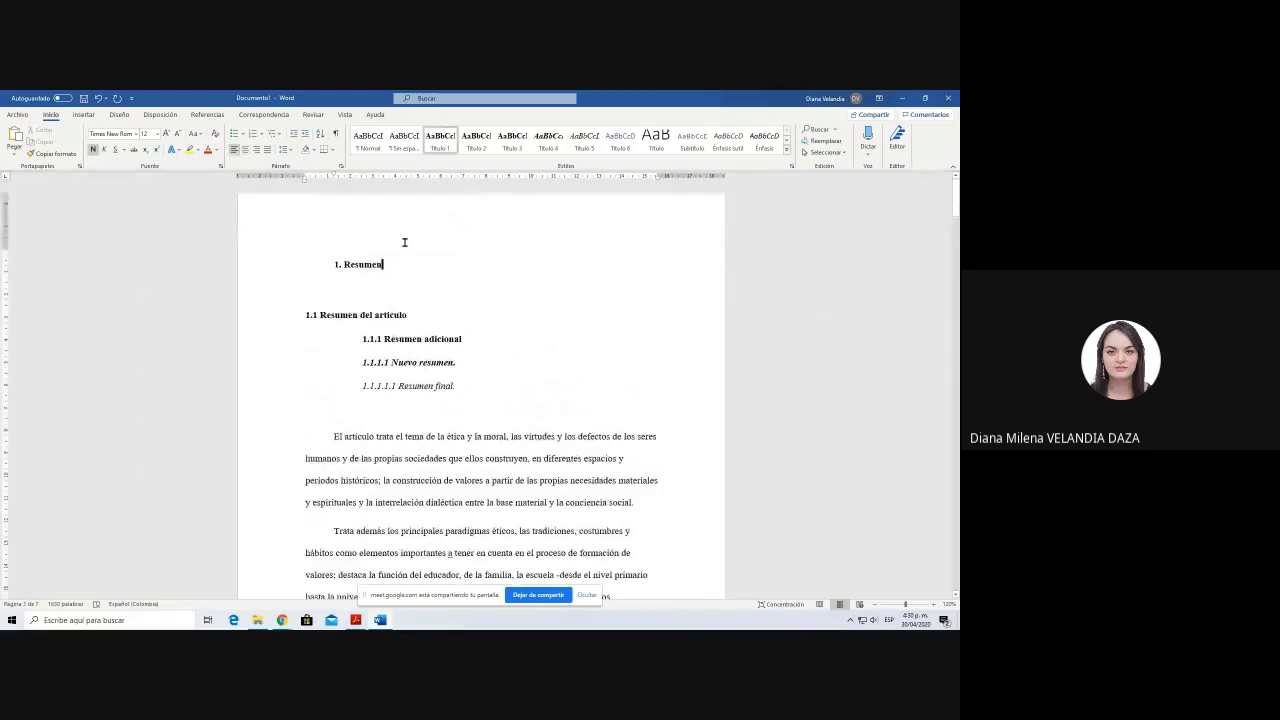
{"action": "key", "text": "Home"}
{"action": "key", "text": "Return"}
{"action": "key", "text": "Return"}
{"action": "key", "text": "Return"}
{"action": "key", "text": "Up"}
{"action": "key", "text": "Up"}
{"action": "key", "text": "Up"}
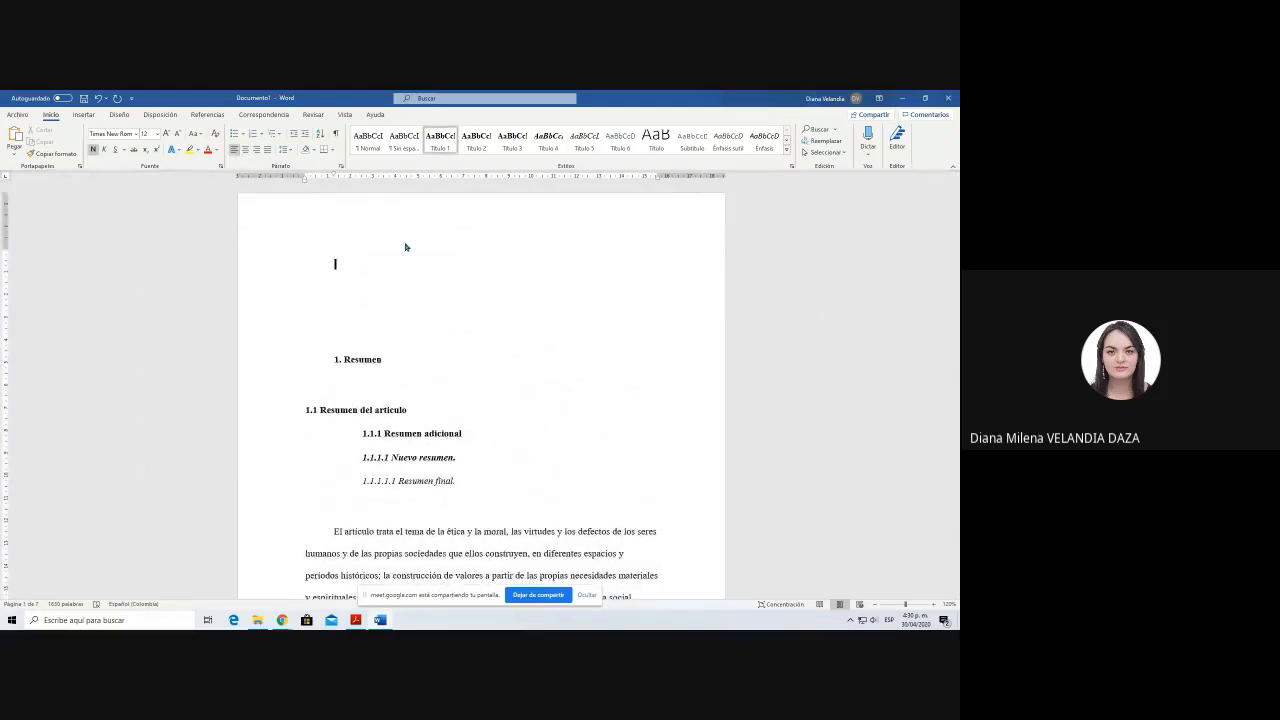
{"action": "type", "text": "Tabla de Contenido"}
{"action": "key", "text": "Return"}
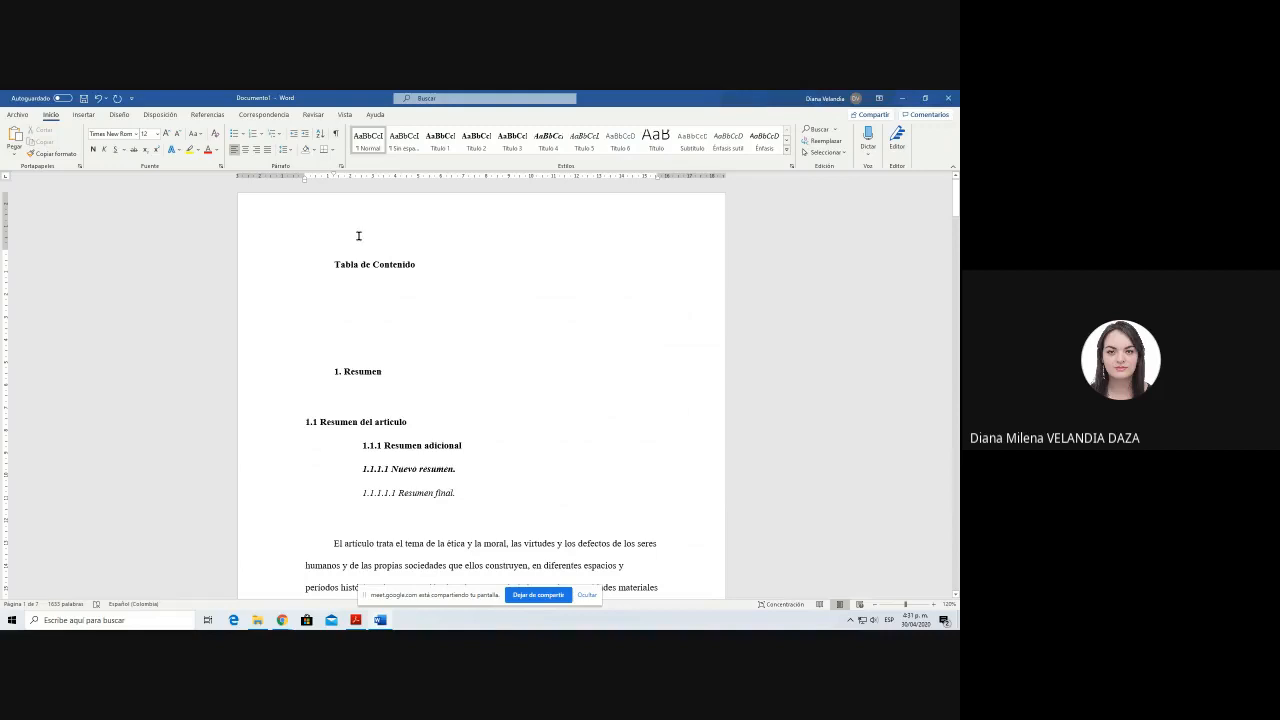
Step: Insert a table of contents in the Tabla automática 1 format below the Tabla de Contenido title
{"action": "left_click", "coordinate": [204, 116]}
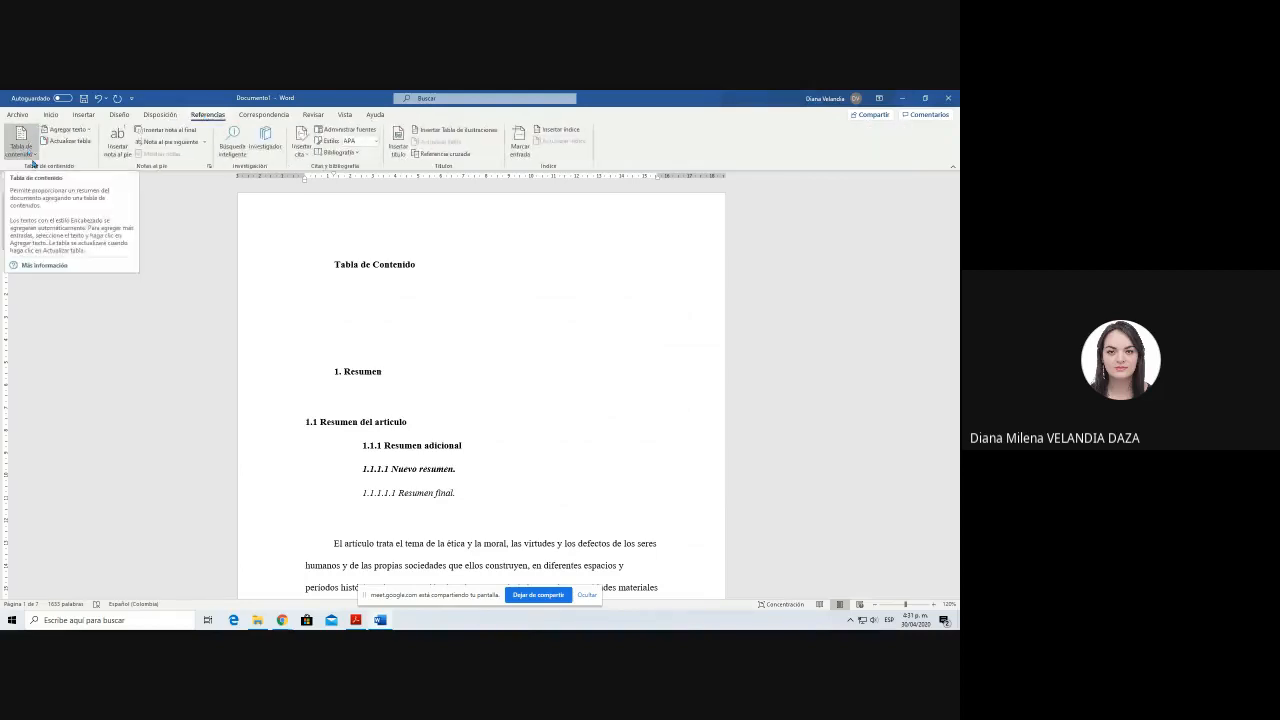
{"action": "left_click", "coordinate": [31, 147]}
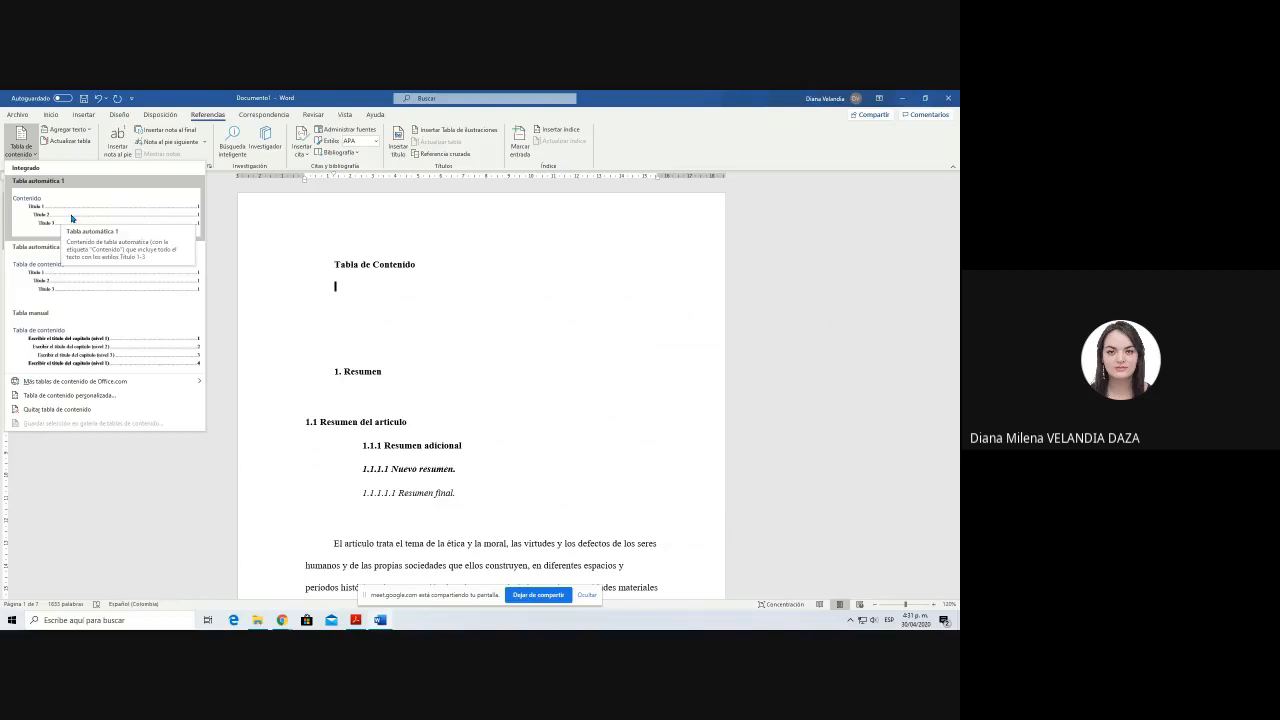
{"action": "left_click", "coordinate": [71, 218]}
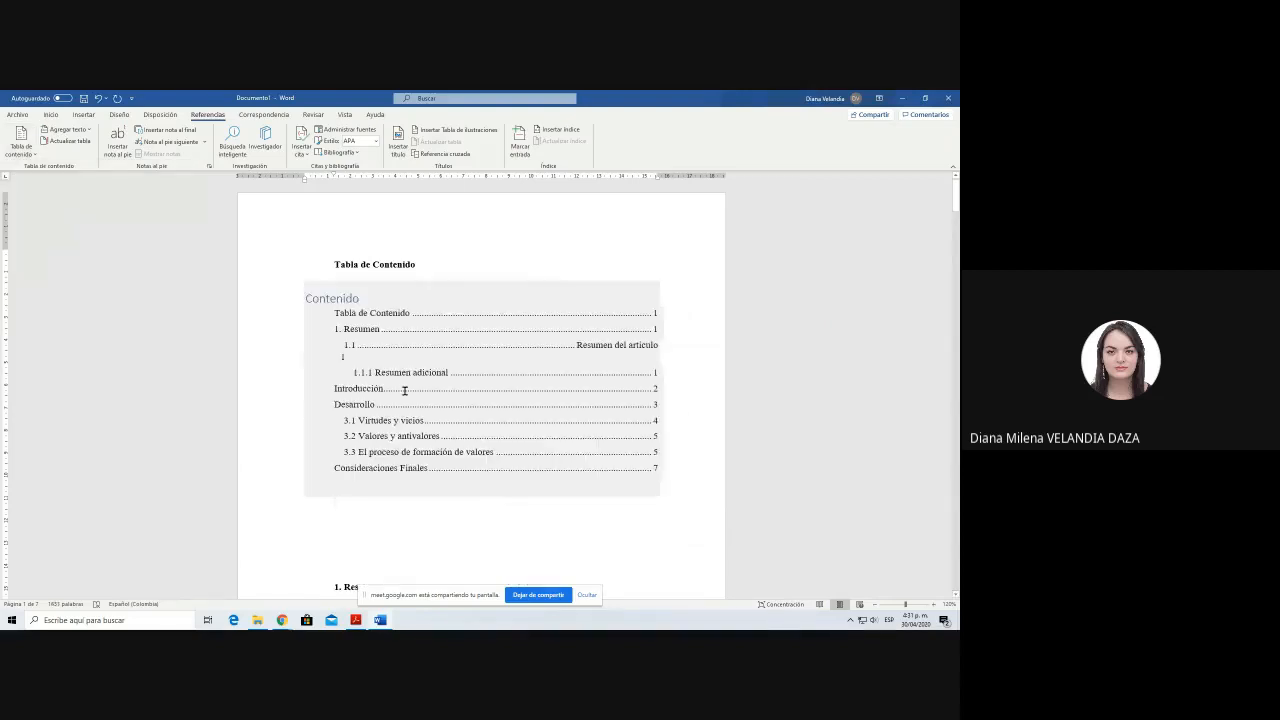
Step: Remove the first-line indent from the table of contents entries Tabla de Contenido, 1. Resumen and 1.1 Resumen del artículo
{"action": "left_click", "coordinate": [340, 387]}
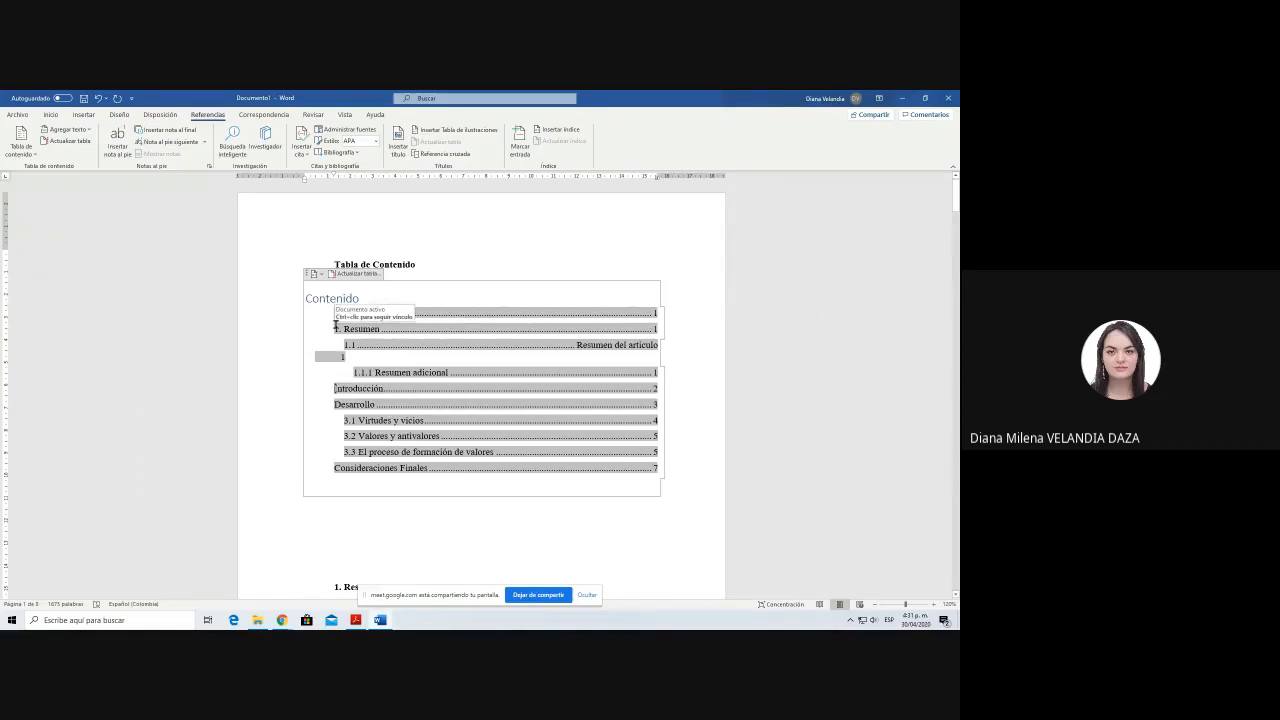
{"action": "key", "text": "BackSpace"}
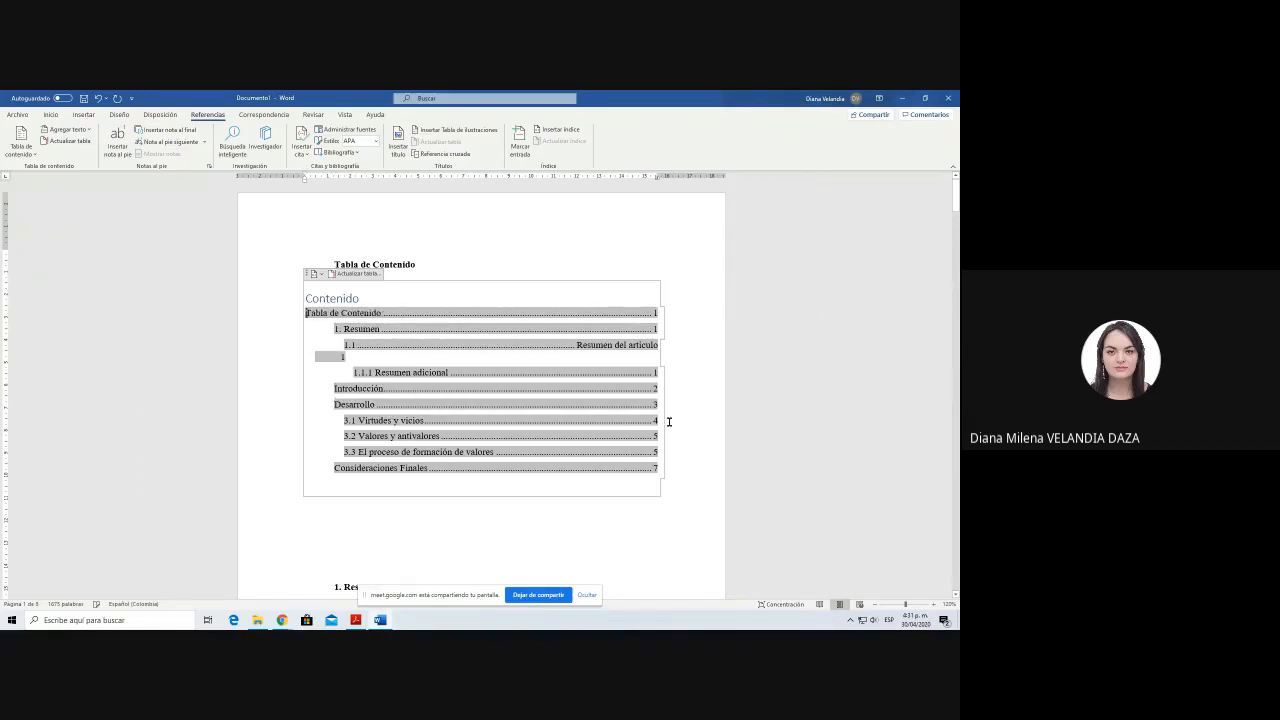
{"action": "key", "text": "Down"}
{"action": "key", "text": "BackSpace"}
{"action": "key", "text": "Down"}
{"action": "key", "text": "BackSpace"}
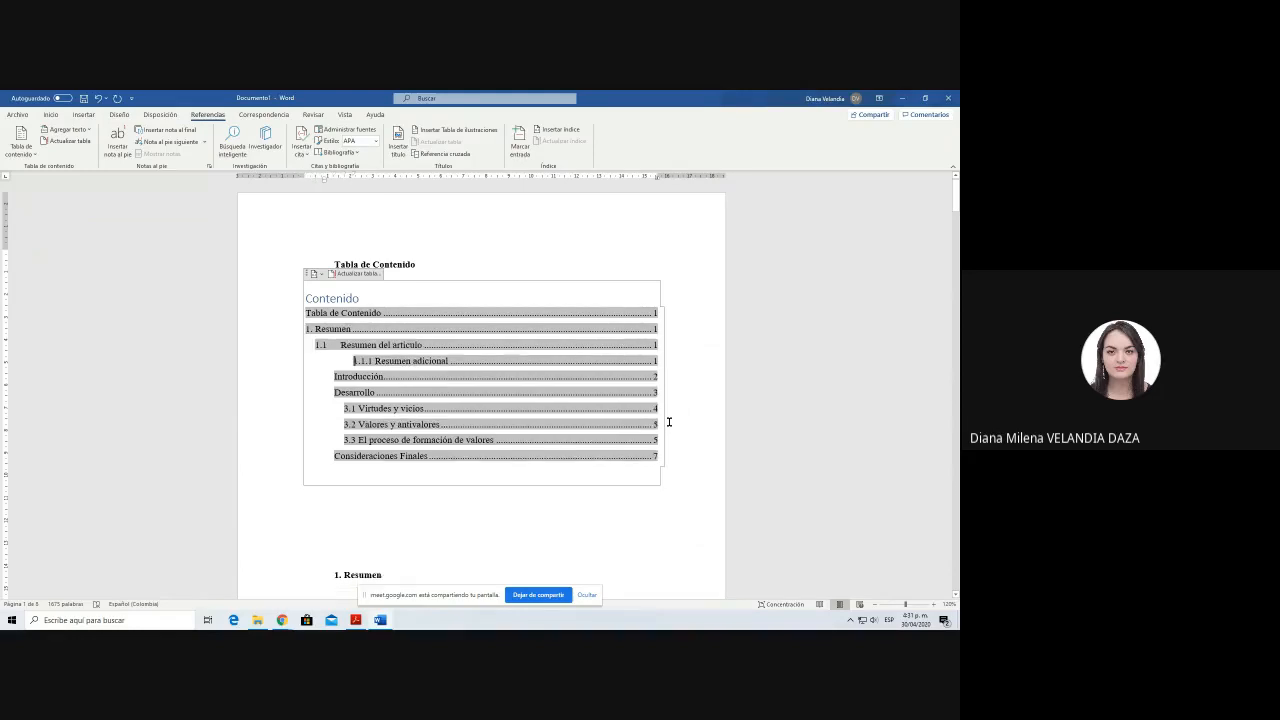
Step: Align the table of contents entries Introducción, Desarrollo and 3.1 Virtudes y vicios with the left margin
{"action": "key", "text": "Down"}
{"action": "key", "text": "Down"}
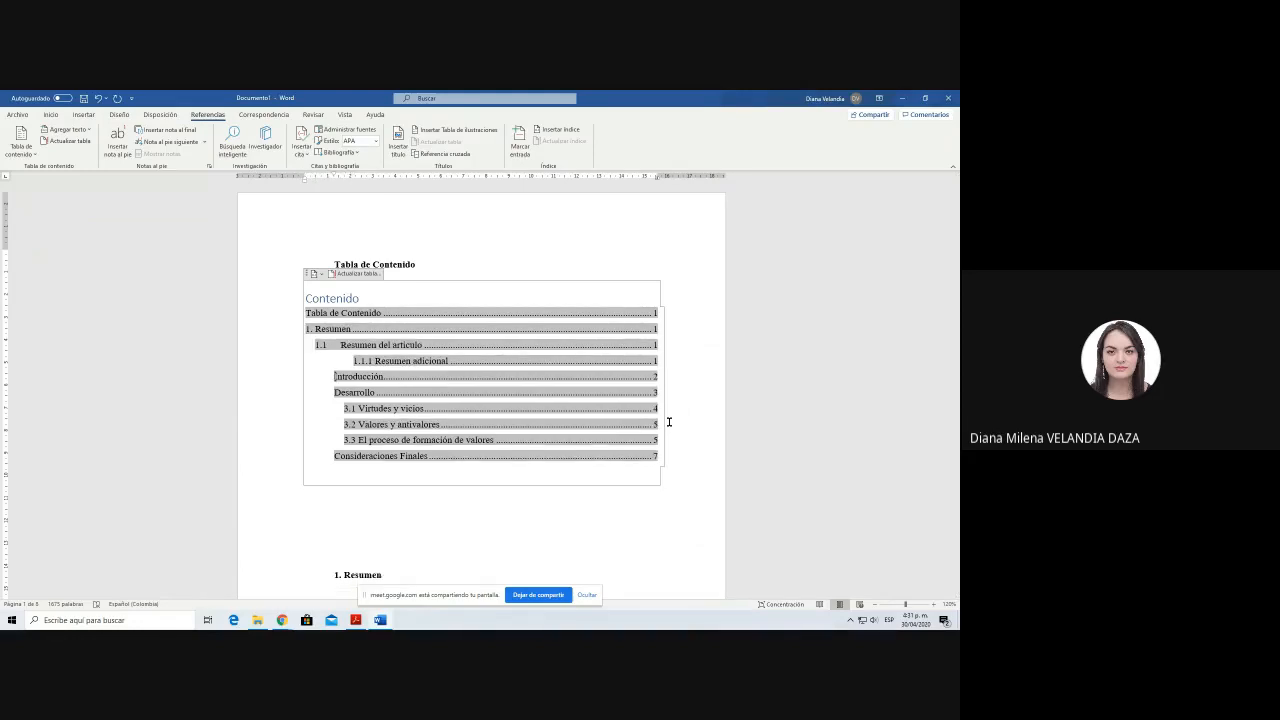
{"action": "key", "text": "BackSpace"}
{"action": "key", "text": "Down"}
{"action": "key", "text": "BackSpace"}
{"action": "key", "text": "Down"}
{"action": "key", "text": "BackSpace"}
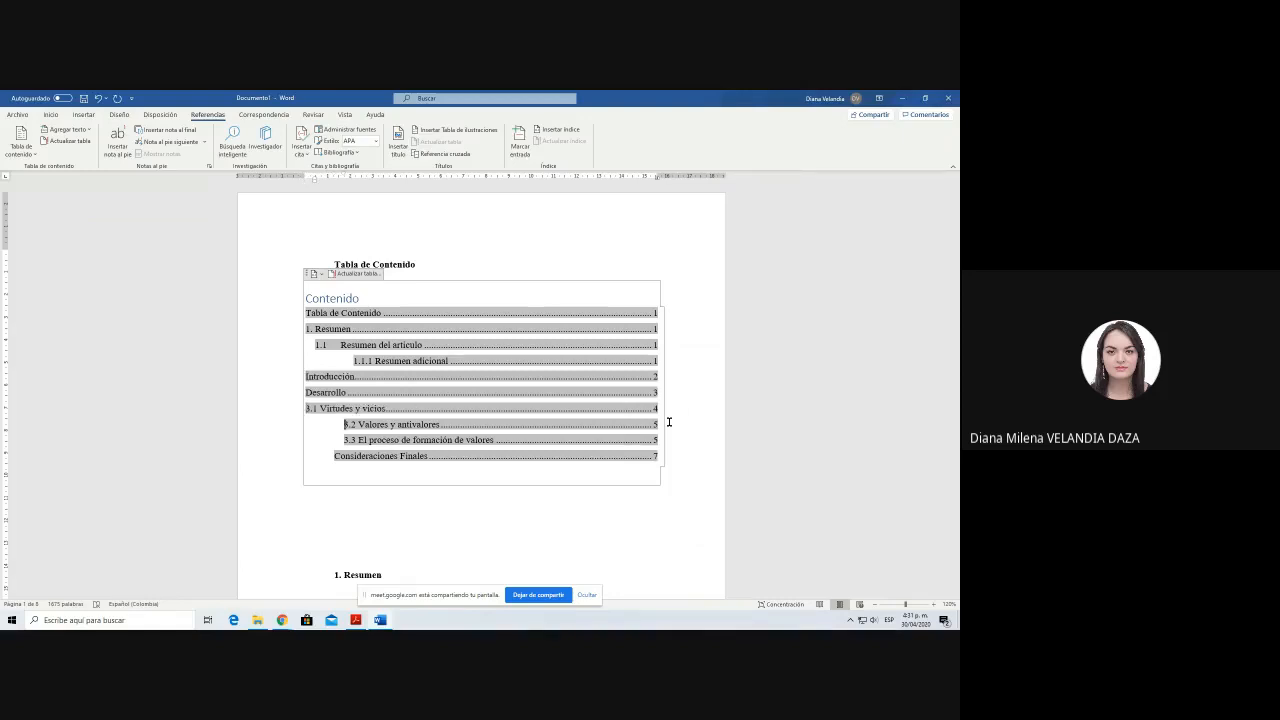
{"action": "key", "text": "ctrl+z"}
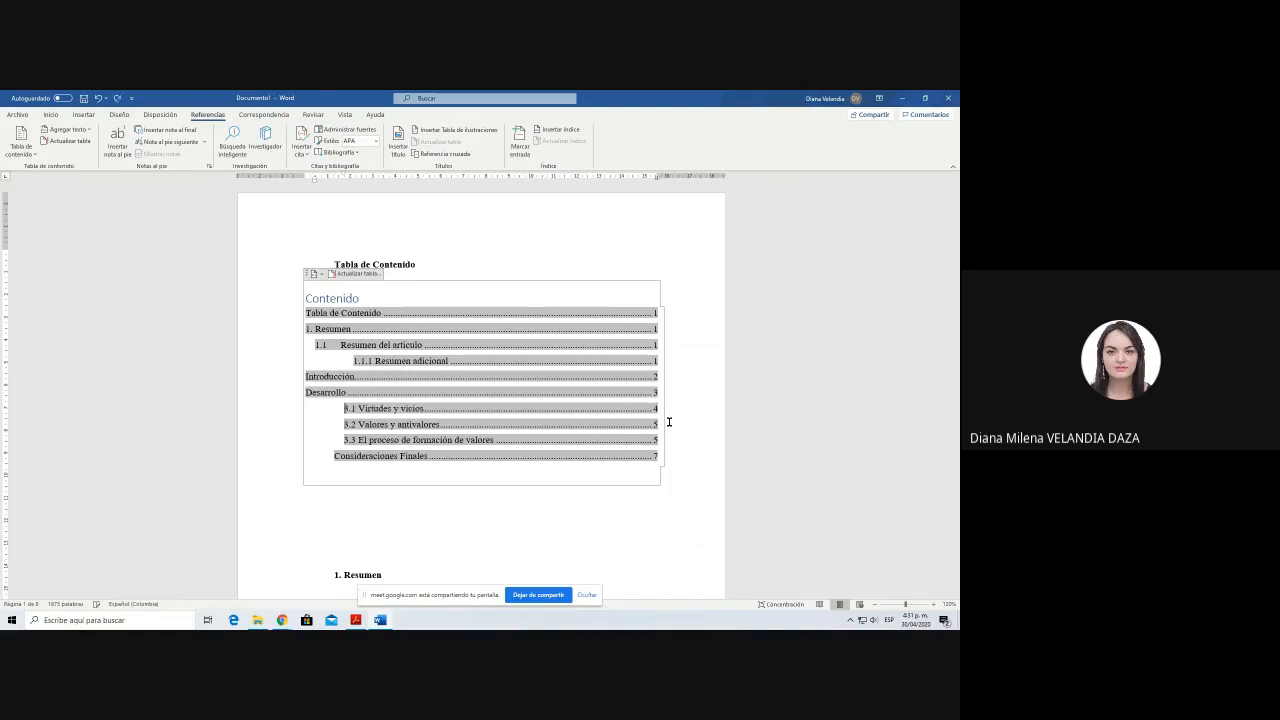
{"action": "key", "text": "BackSpace"}
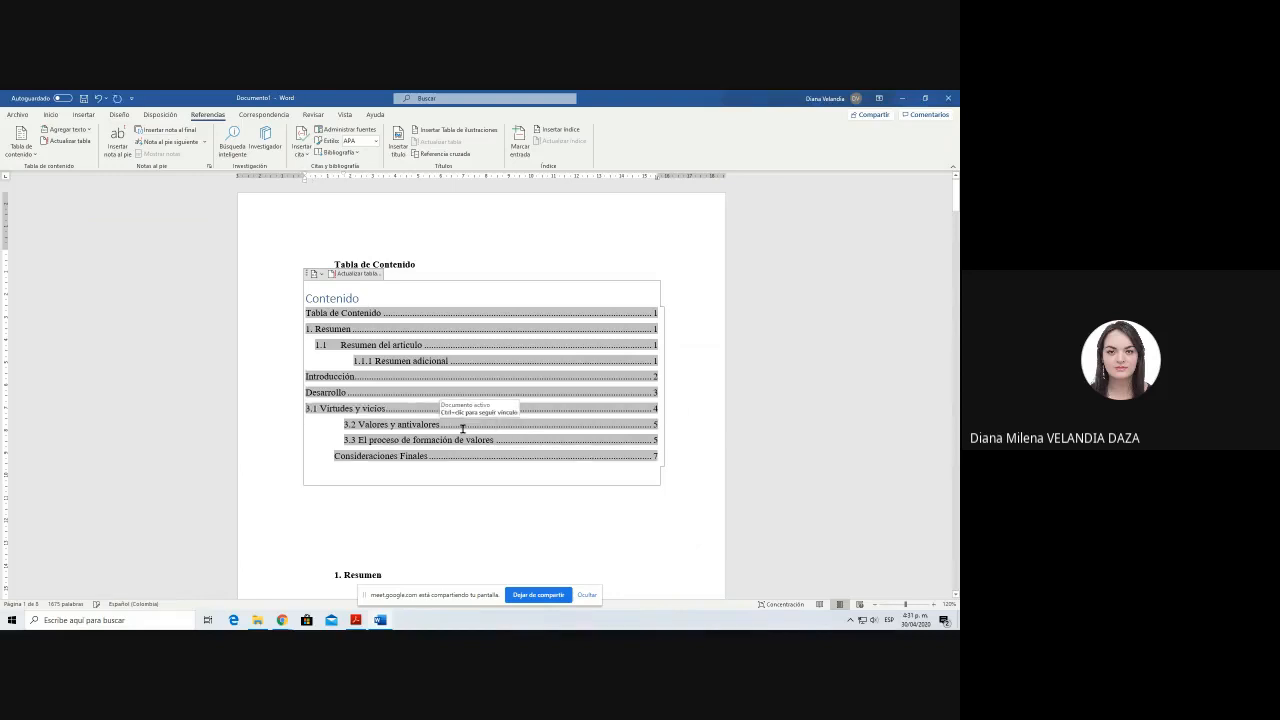
Step: Remove the indents from the table of contents entries 3.2 Valores y antivalores, 3.3 El proceso de formación de valores and Consideraciones Finales
{"action": "key", "text": "Down"}
{"action": "key", "text": "BackSpace"}
{"action": "key", "text": "Down"}
{"action": "key", "text": "BackSpace"}
{"action": "key", "text": "Down"}
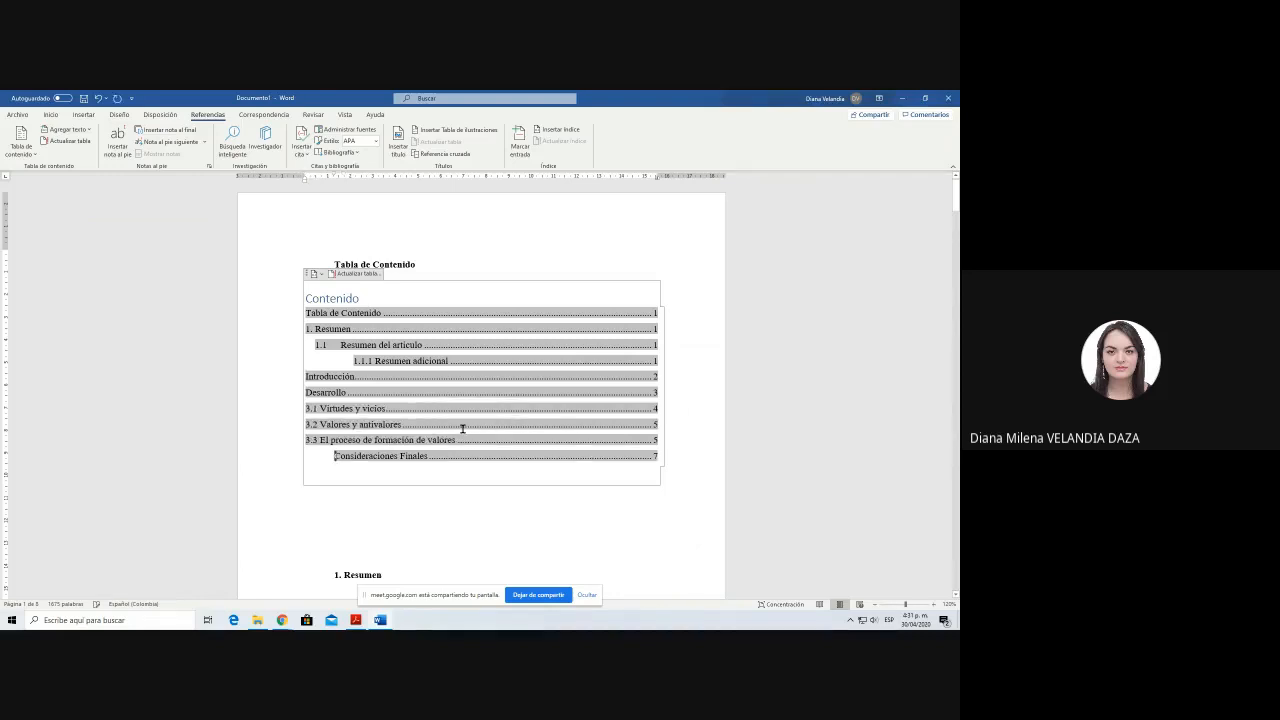
{"action": "key", "text": "BackSpace"}
Step: Align the table of contents entries 1.1.1 Resumen adicional and 1.1 Resumen del artículo with the left margin
{"action": "key", "text": "Up"}
{"action": "key", "text": "Up"}
{"action": "key", "text": "Up"}
{"action": "key", "text": "Up"}
{"action": "key", "text": "BackSpace"}
{"action": "key", "text": "Up"}
{"action": "key", "text": "BackSpace"}
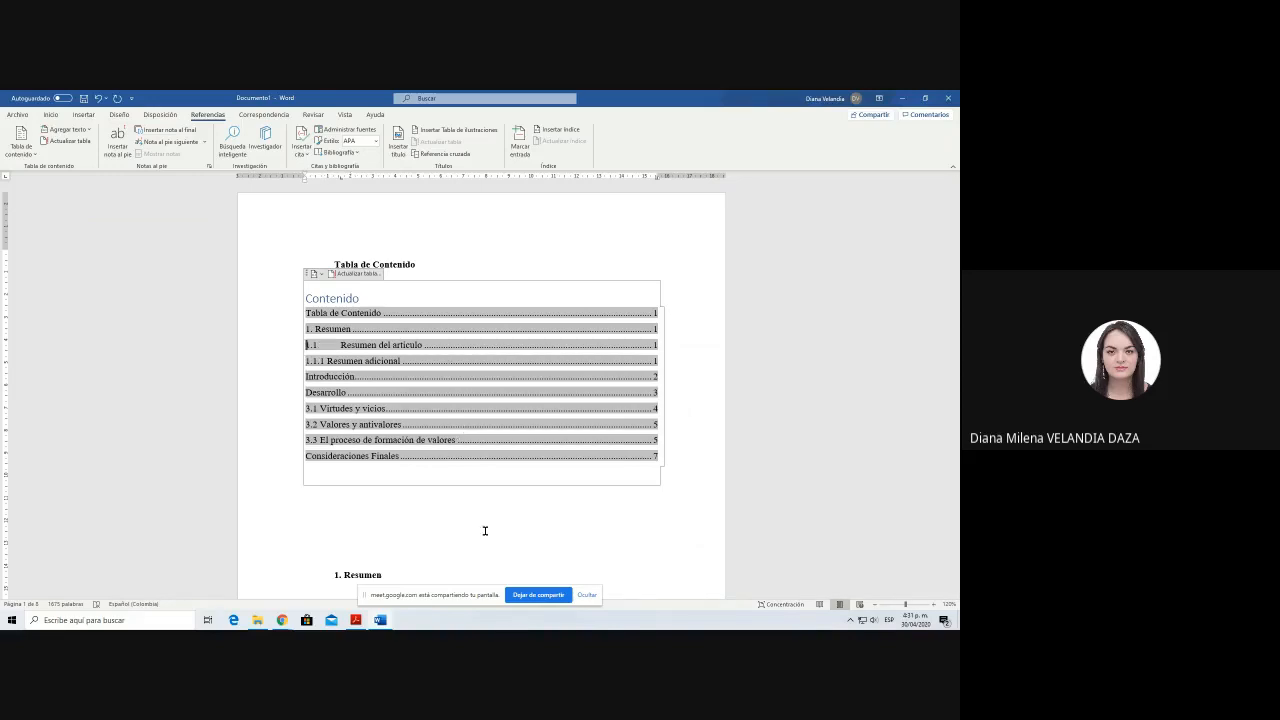
{"action": "left_click", "coordinate": [485, 531]}
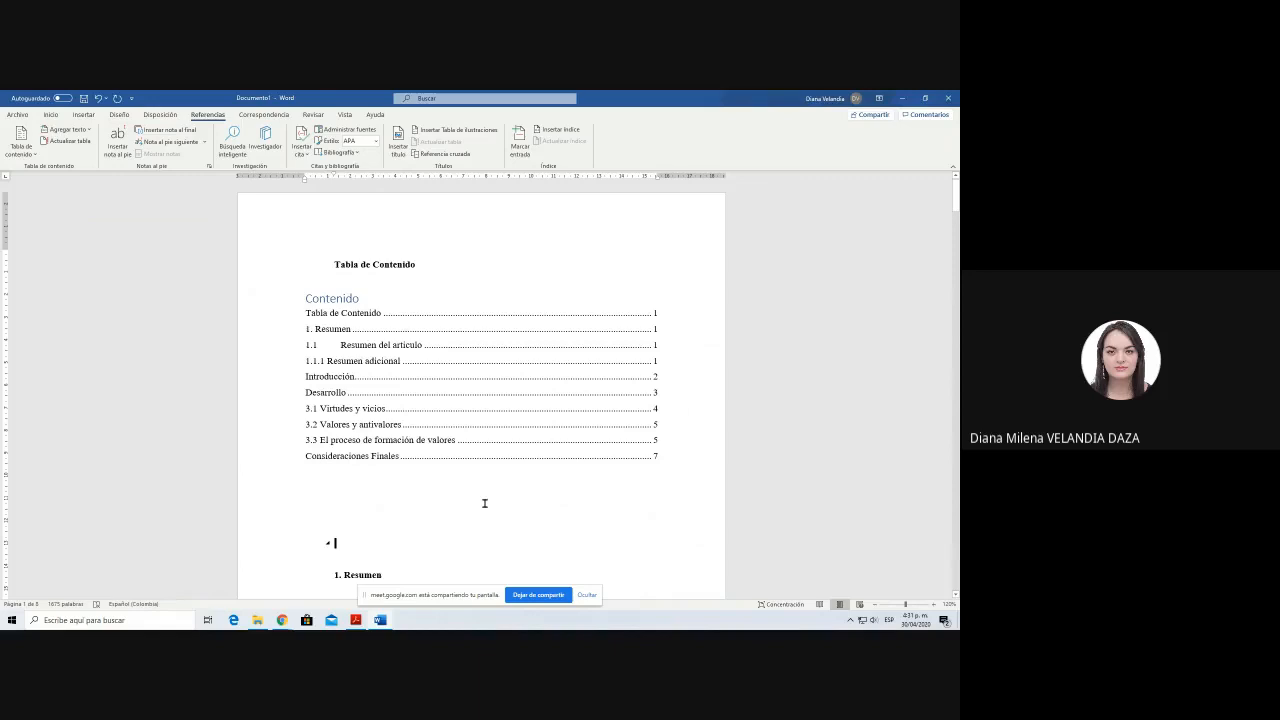
Step: Try out a manually typed row of dots ending in 5 below the table of contents, and delete it again
{"action": "left_click", "coordinate": [590, 372]}
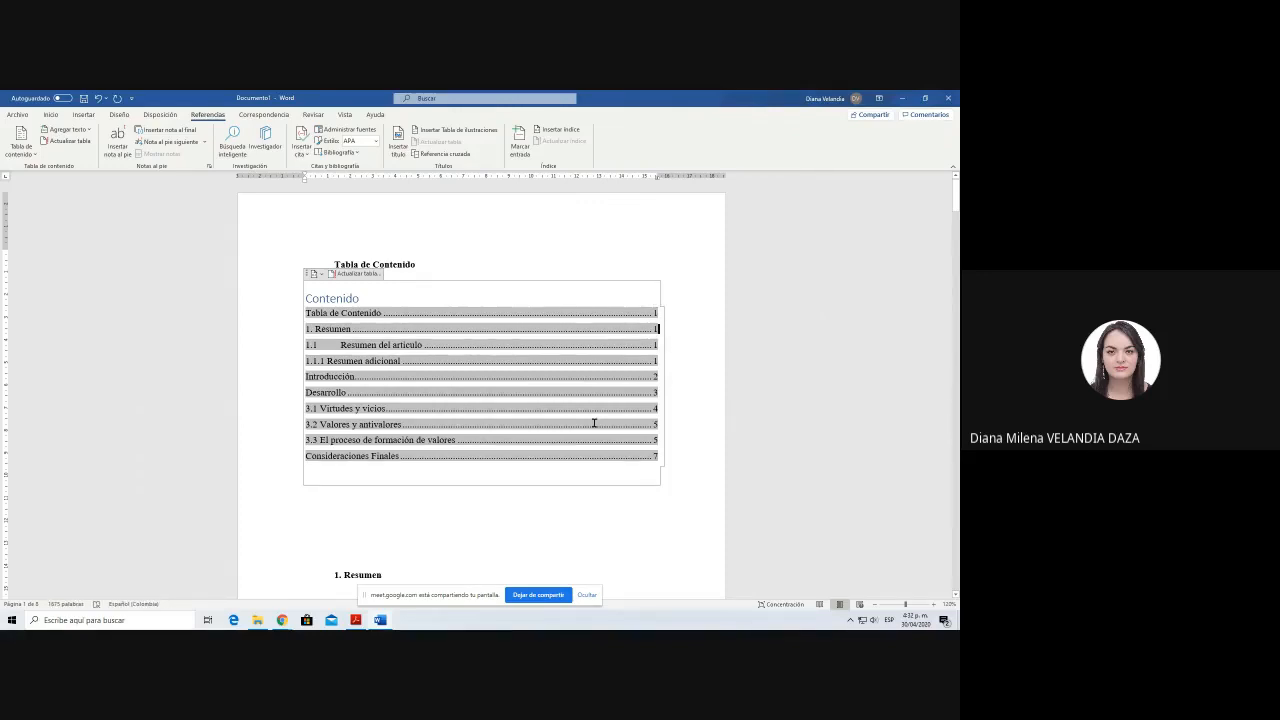
{"action": "left_click", "coordinate": [601, 512]}
{"action": "type", "text": "........................"}
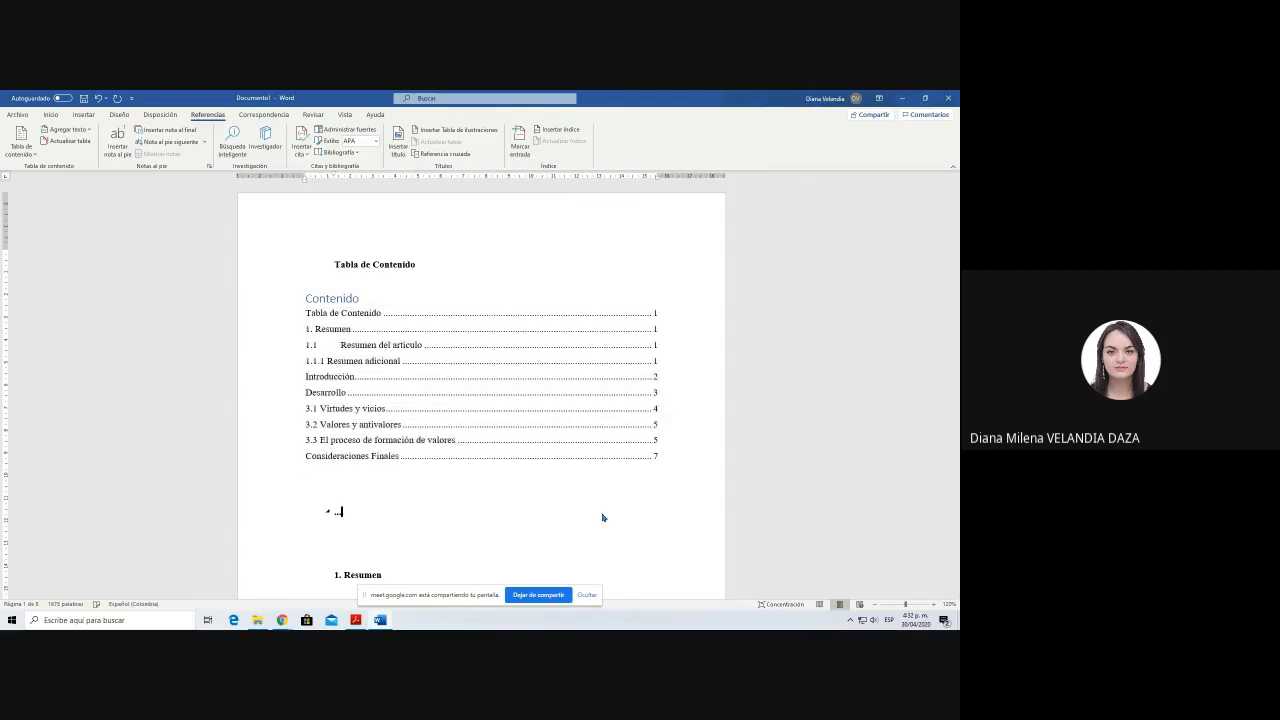
{"action": "type", "text": "5"}
{"action": "key", "text": "shift+Home"}
{"action": "key", "text": "BackSpace"}
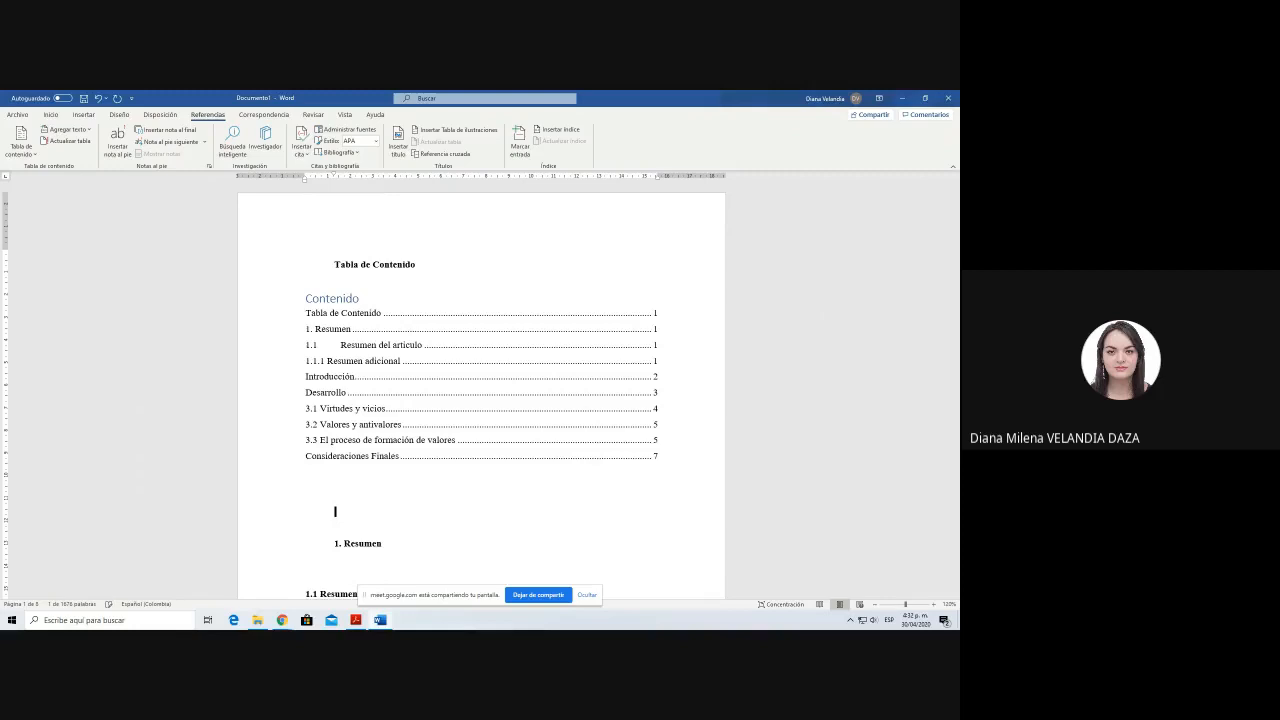
Step: Open the Título TDC style of the Contenido heading above the table of contents for modification
{"action": "left_click", "coordinate": [383, 326]}
{"action": "left_click", "coordinate": [384, 326]}
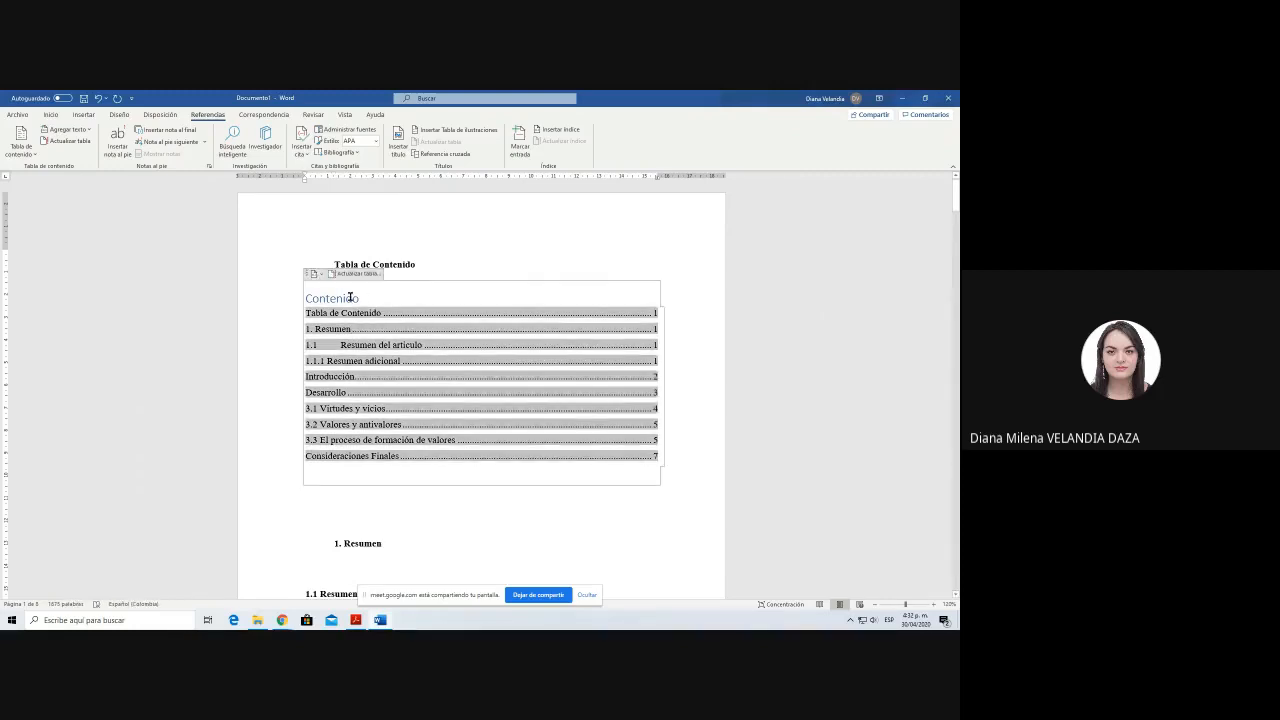
{"action": "left_click", "coordinate": [350, 297]}
{"action": "left_click", "coordinate": [364, 300]}
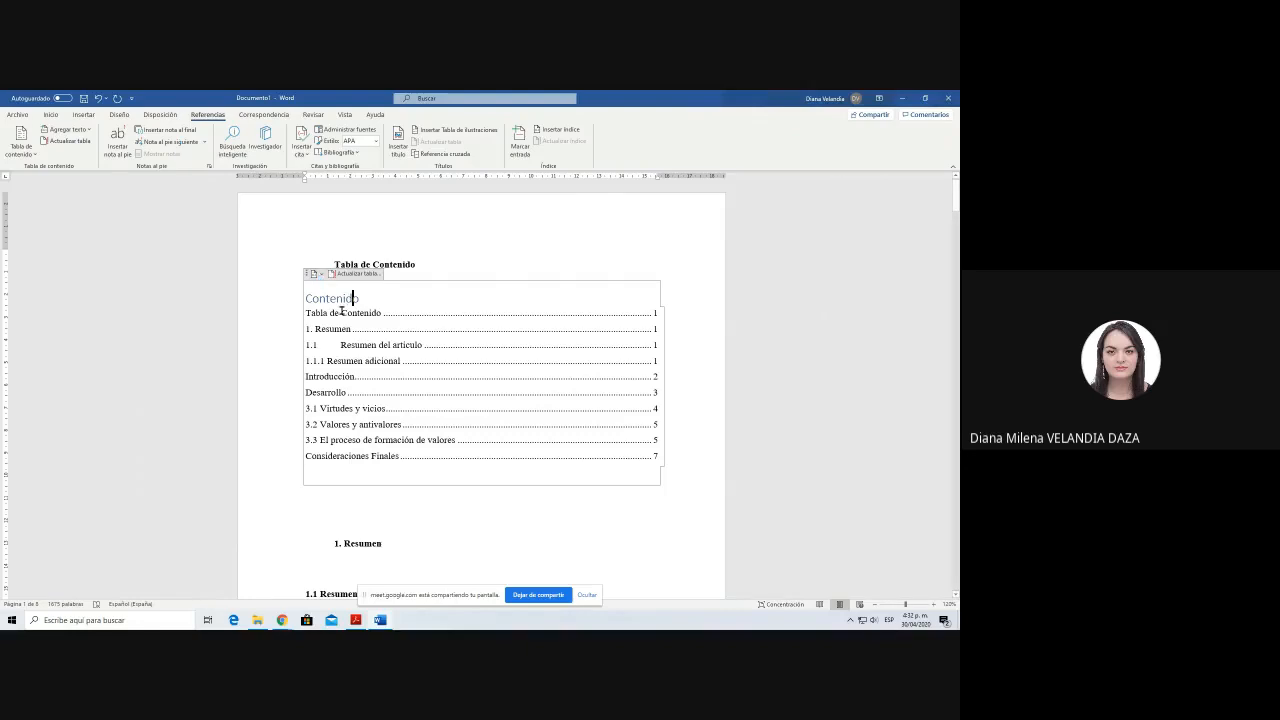
{"action": "double_click", "coordinate": [330, 298]}
{"action": "left_click", "coordinate": [337, 298]}
{"action": "left_click", "coordinate": [50, 114]}
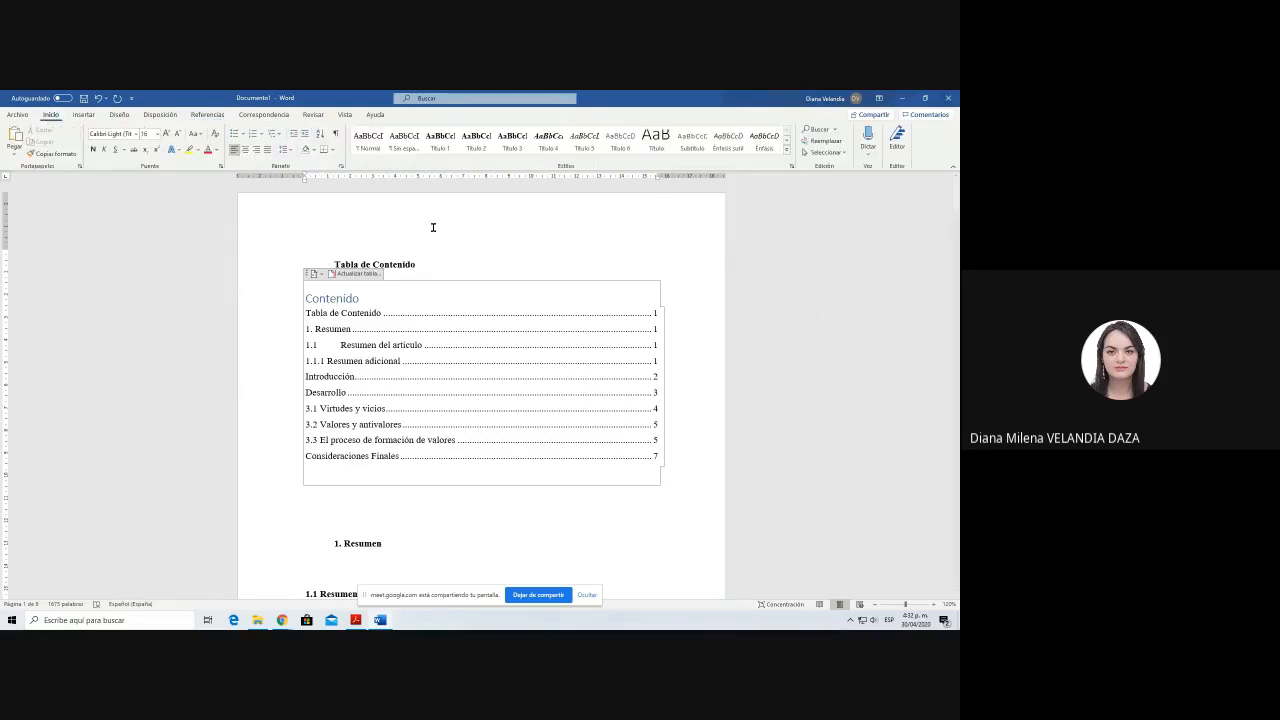
{"action": "left_click", "coordinate": [346, 298]}
{"action": "left_click", "coordinate": [787, 152]}
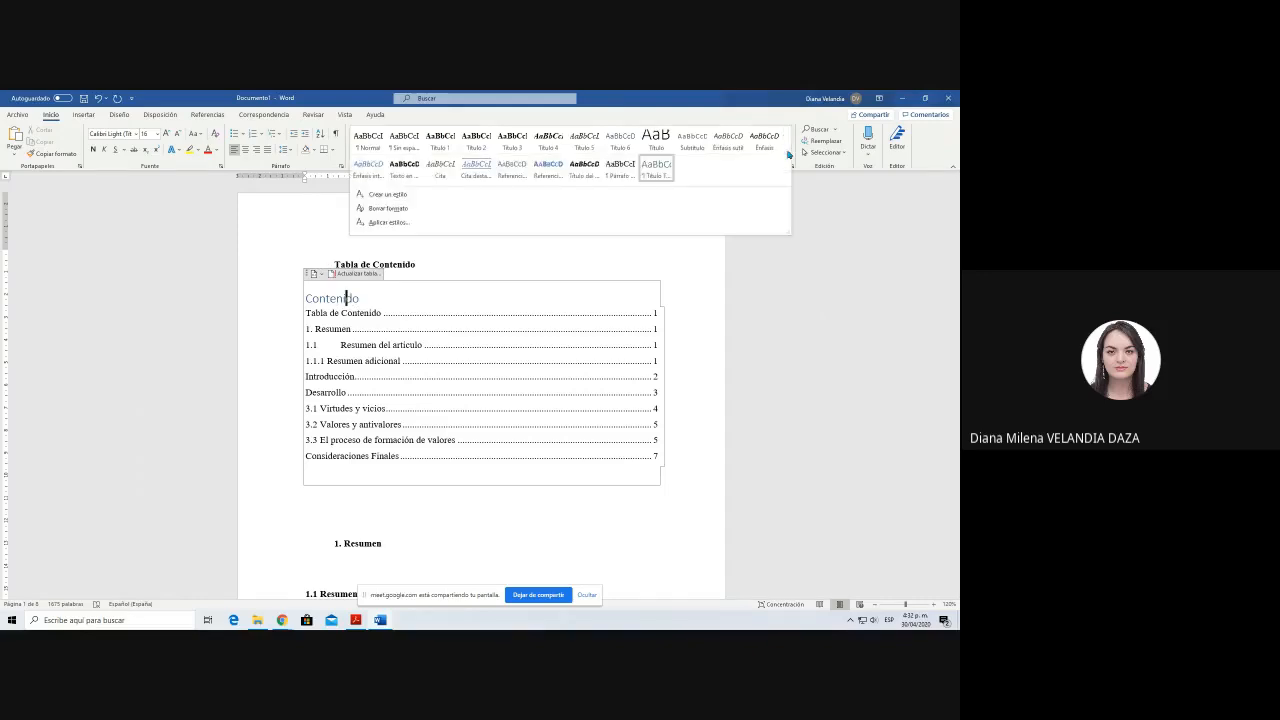
{"action": "right_click", "coordinate": [661, 169]}
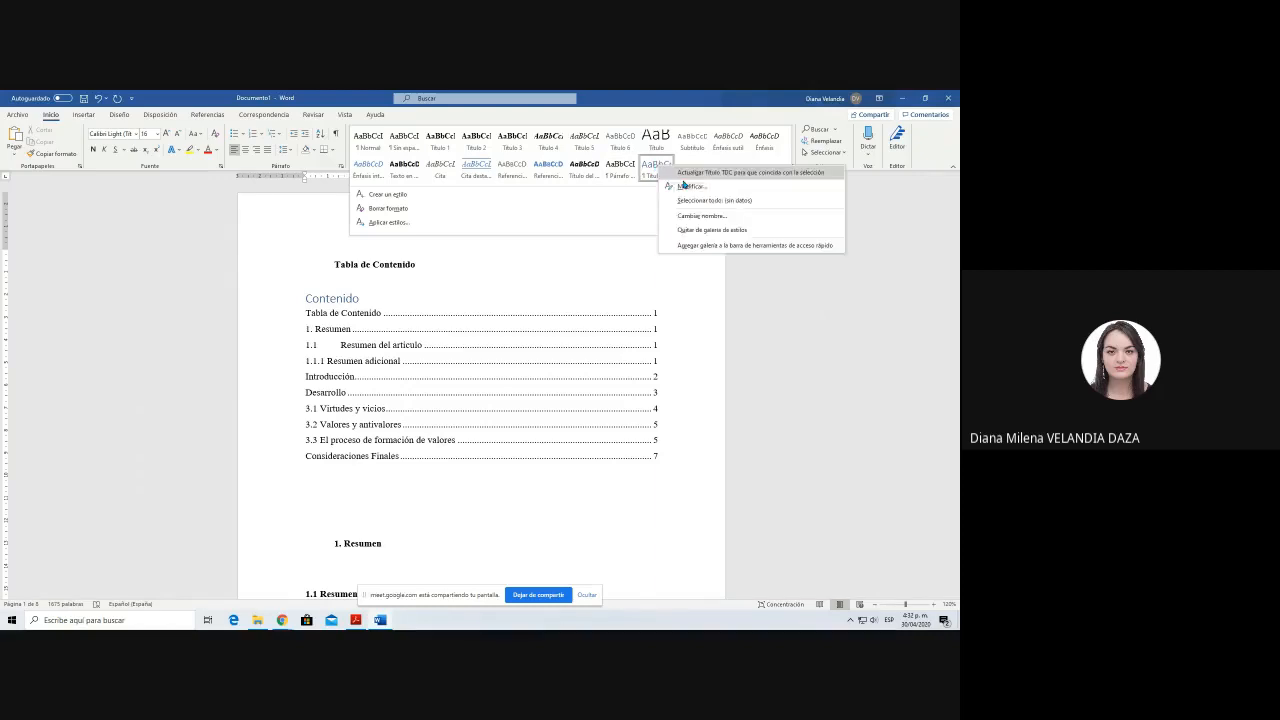
{"action": "left_click", "coordinate": [685, 186]}
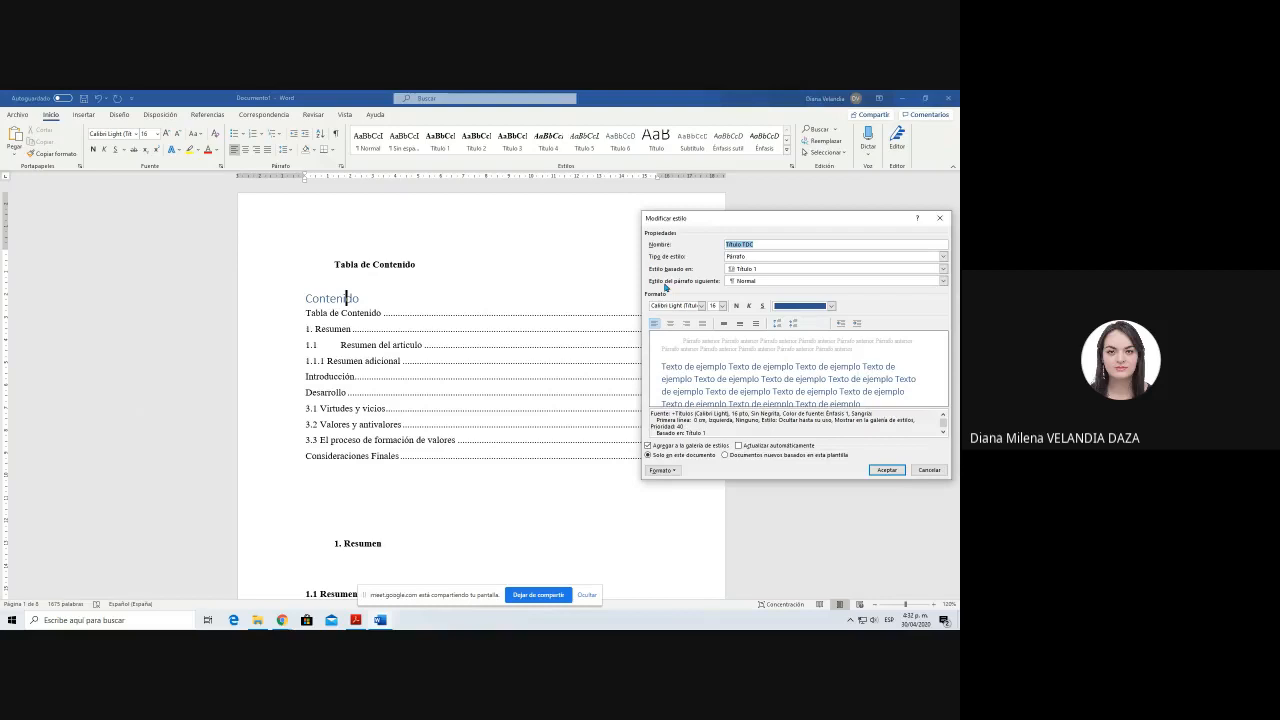
Step: Set the Título TDC style to Times New Roman, size 12, bold, with the Automático font colour
{"action": "left_click", "coordinate": [681, 305]}
{"action": "type", "text": "Times New Roman"}
{"action": "key", "text": "Tab"}
{"action": "type", "text": "12"}
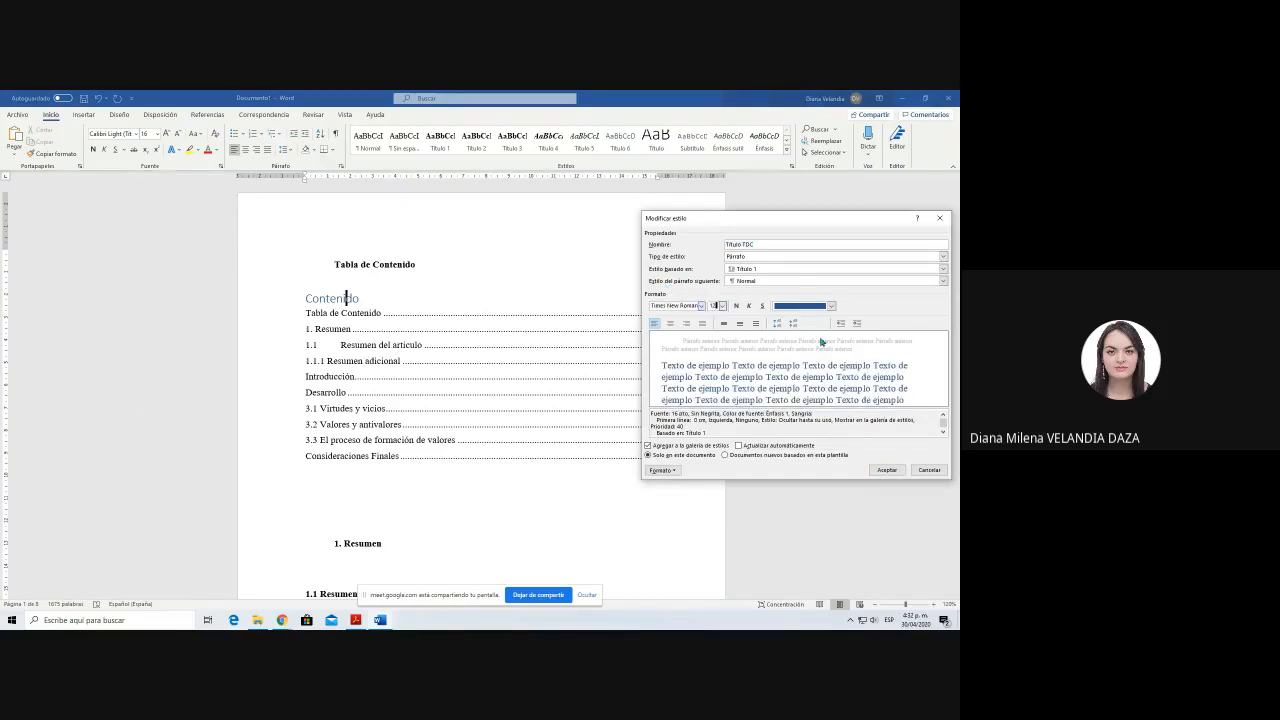
{"action": "left_click", "coordinate": [736, 305]}
{"action": "left_click", "coordinate": [794, 306]}
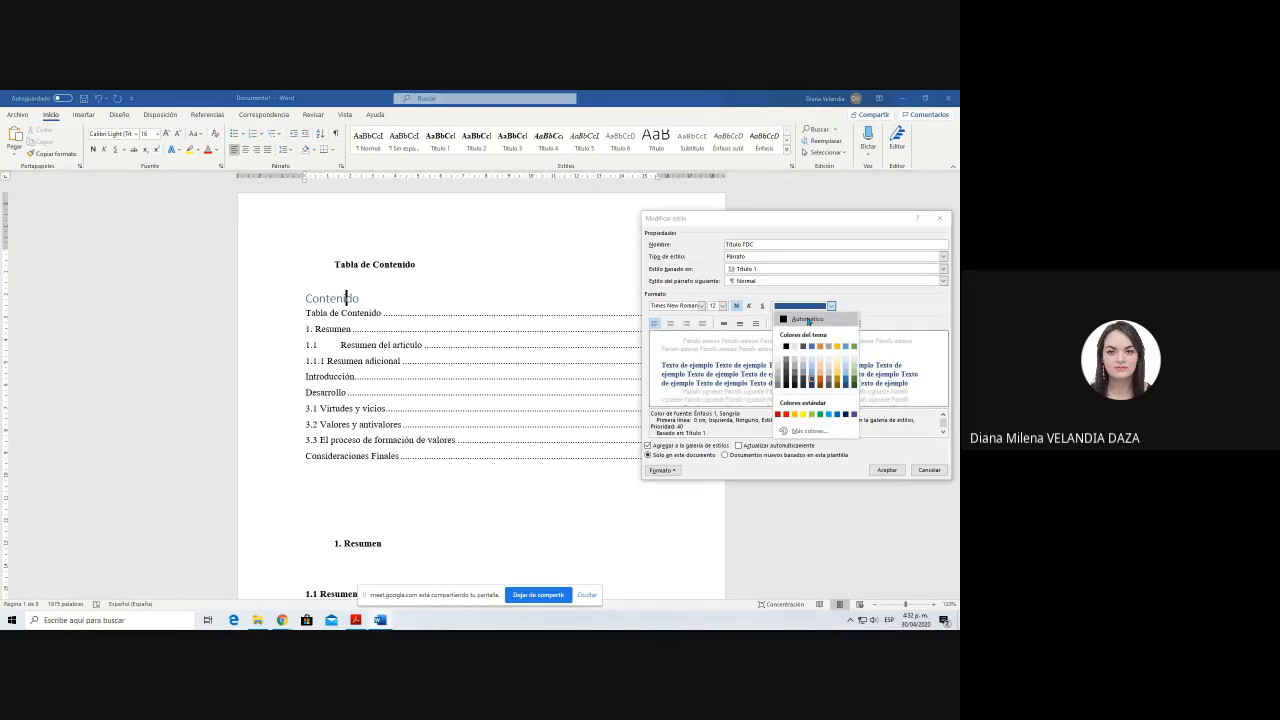
{"action": "left_click", "coordinate": [808, 319]}
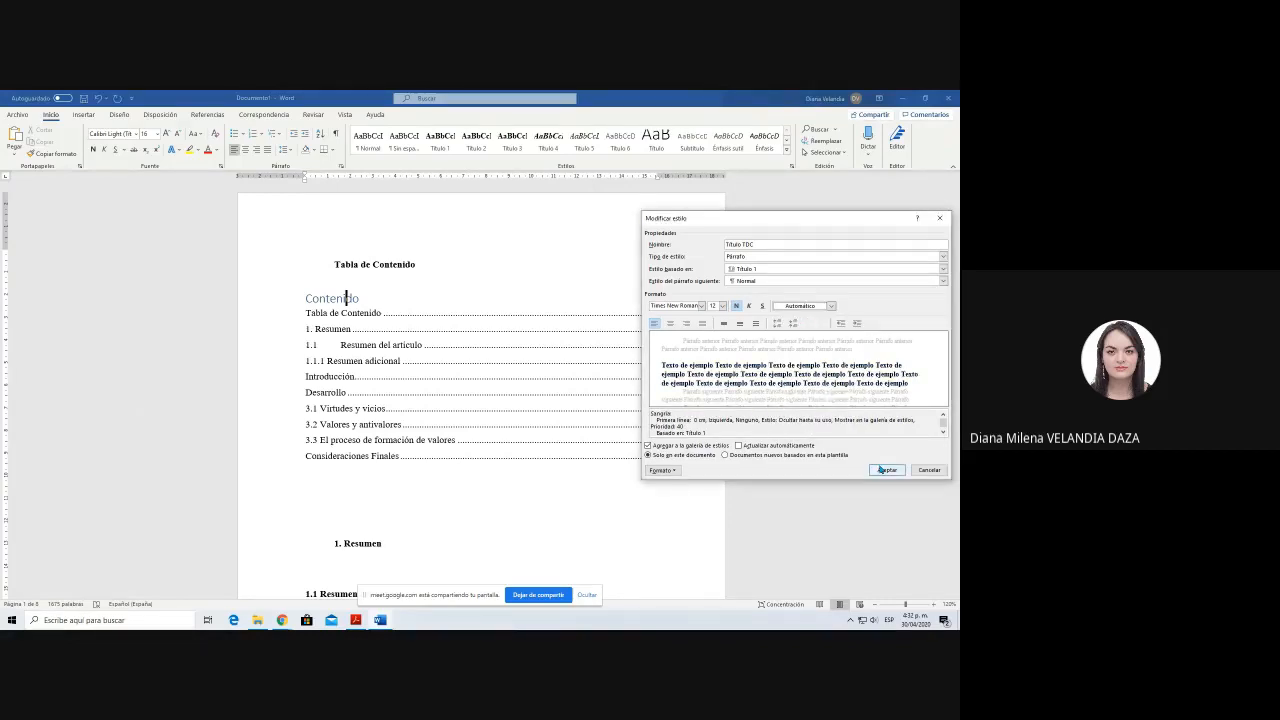
{"action": "left_click", "coordinate": [884, 470]}
Step: Delete the separate Tabla de Contenido heading above the table of contents, and leave a blank line below Contenido
{"action": "left_click", "coordinate": [398, 266]}
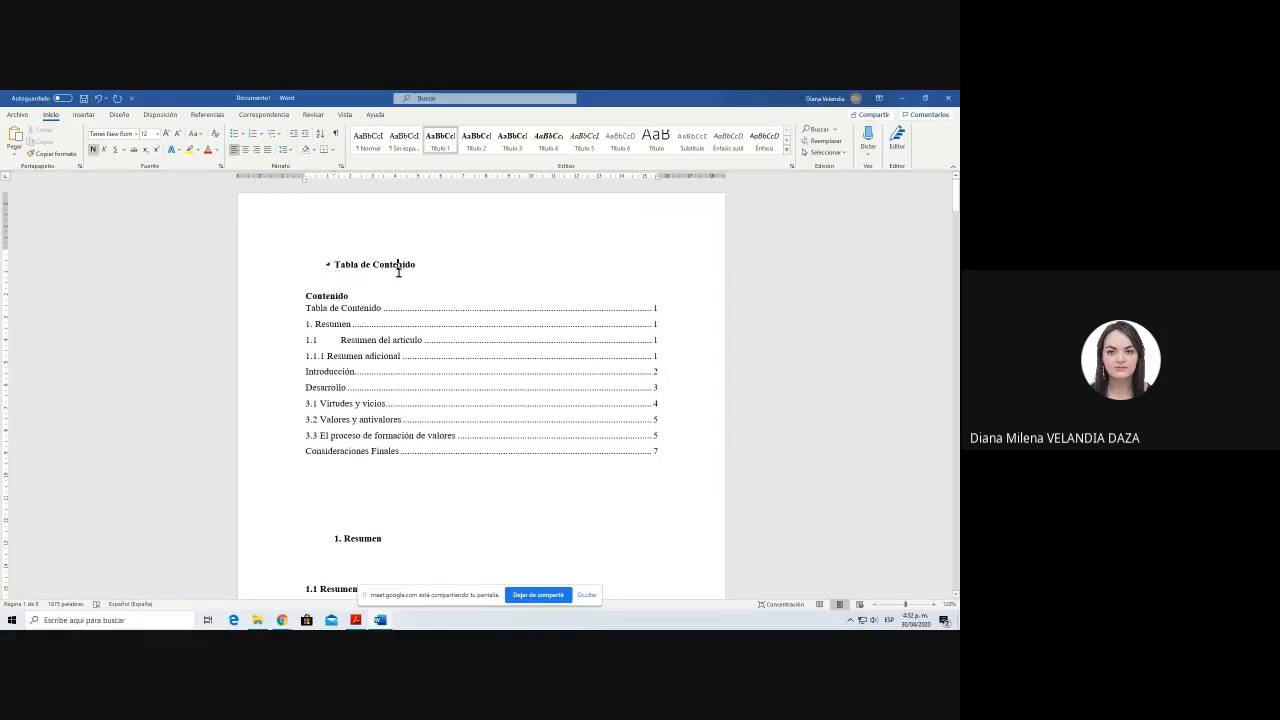
{"action": "triple_click", "coordinate": [399, 272]}
{"action": "key", "text": "Delete"}
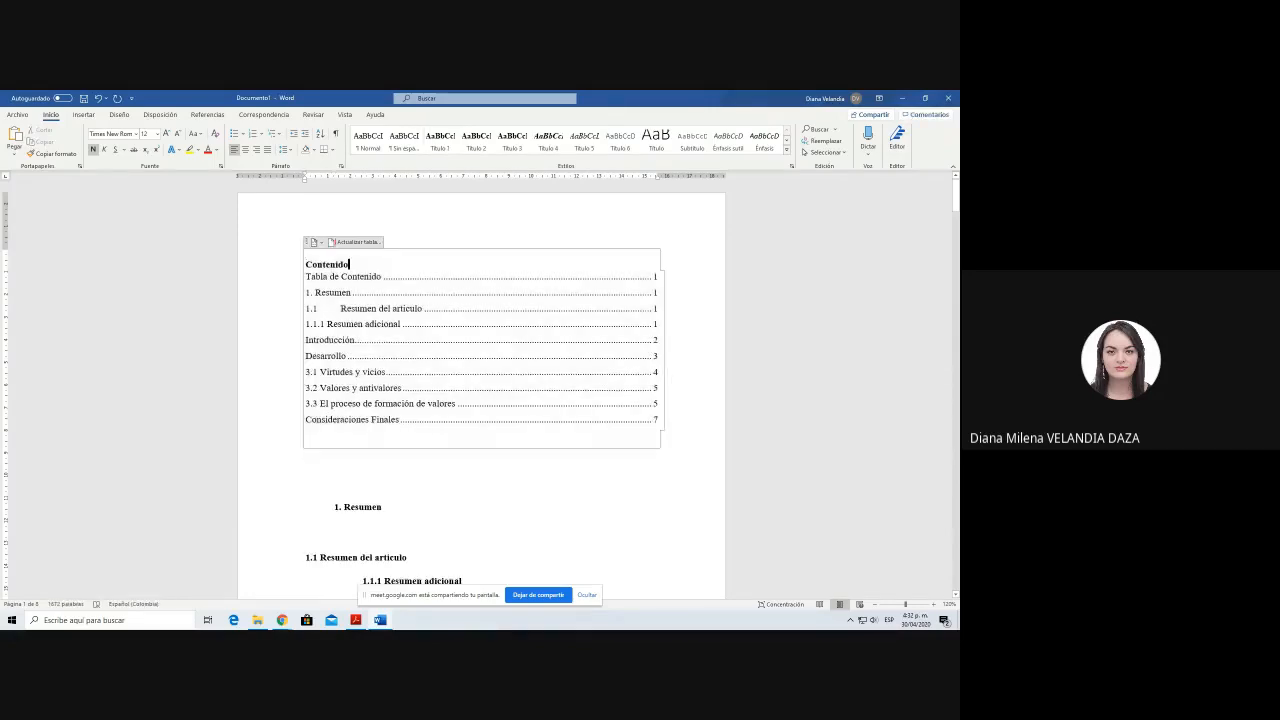
{"action": "left_click", "coordinate": [674, 268]}
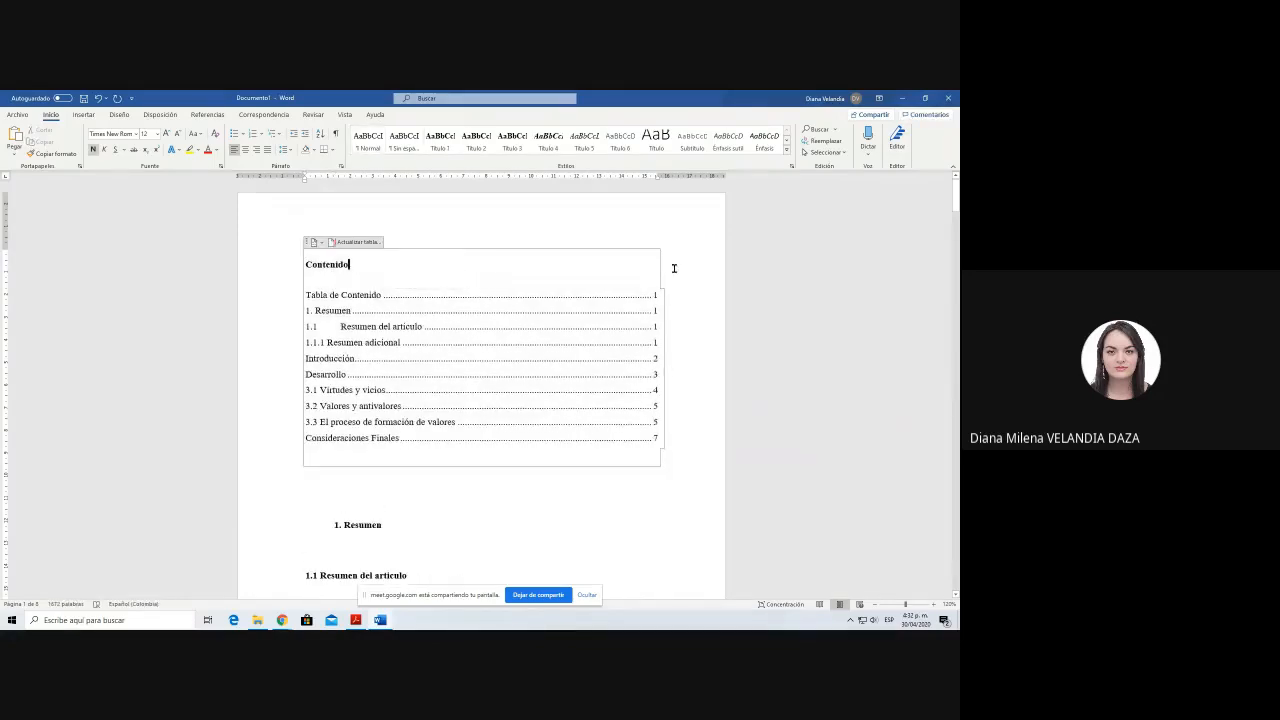
{"action": "left_click", "coordinate": [360, 291]}
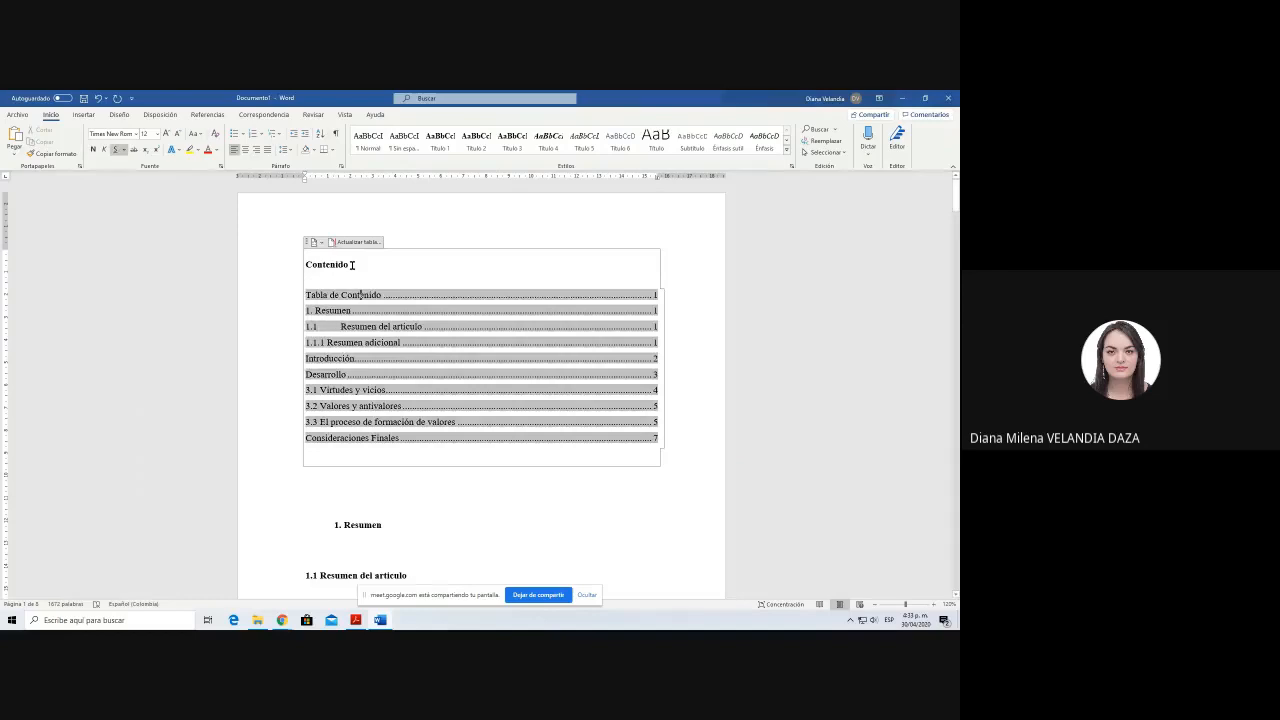
{"action": "left_click", "coordinate": [350, 264]}
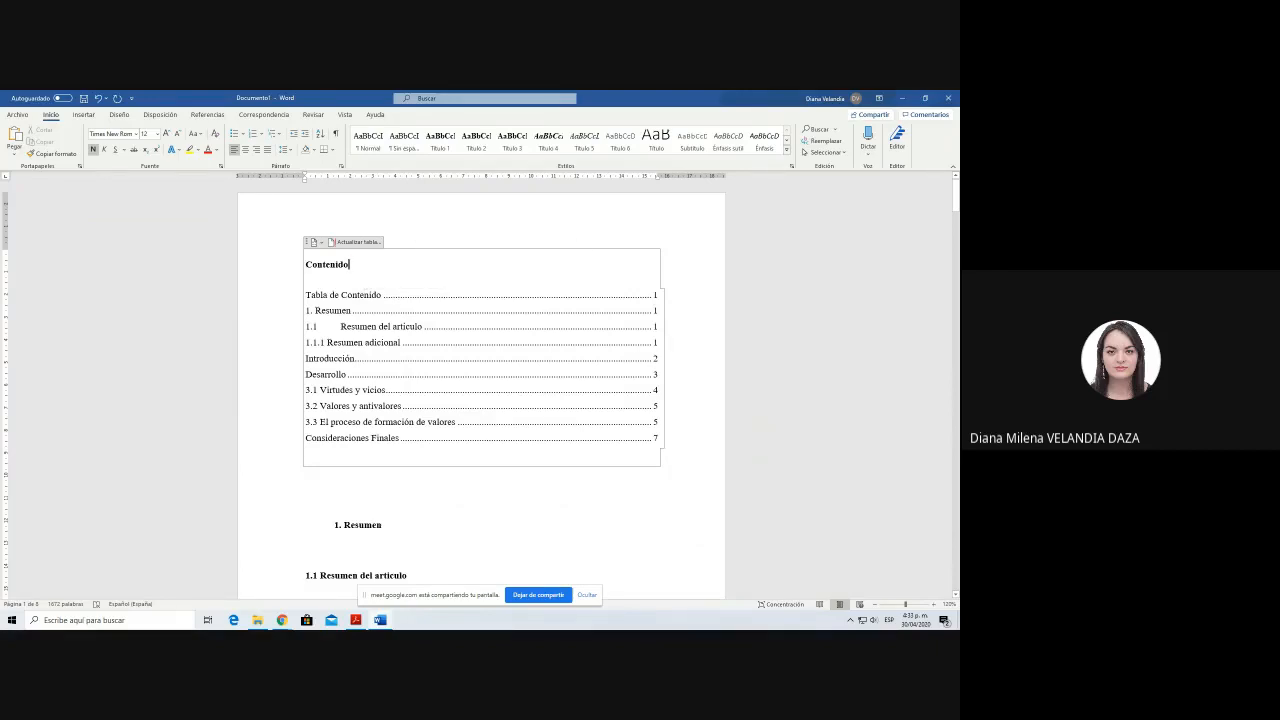
Step: Update the whole table of contents to drop the deleted Tabla de Contenido heading
{"action": "left_click", "coordinate": [333, 290]}
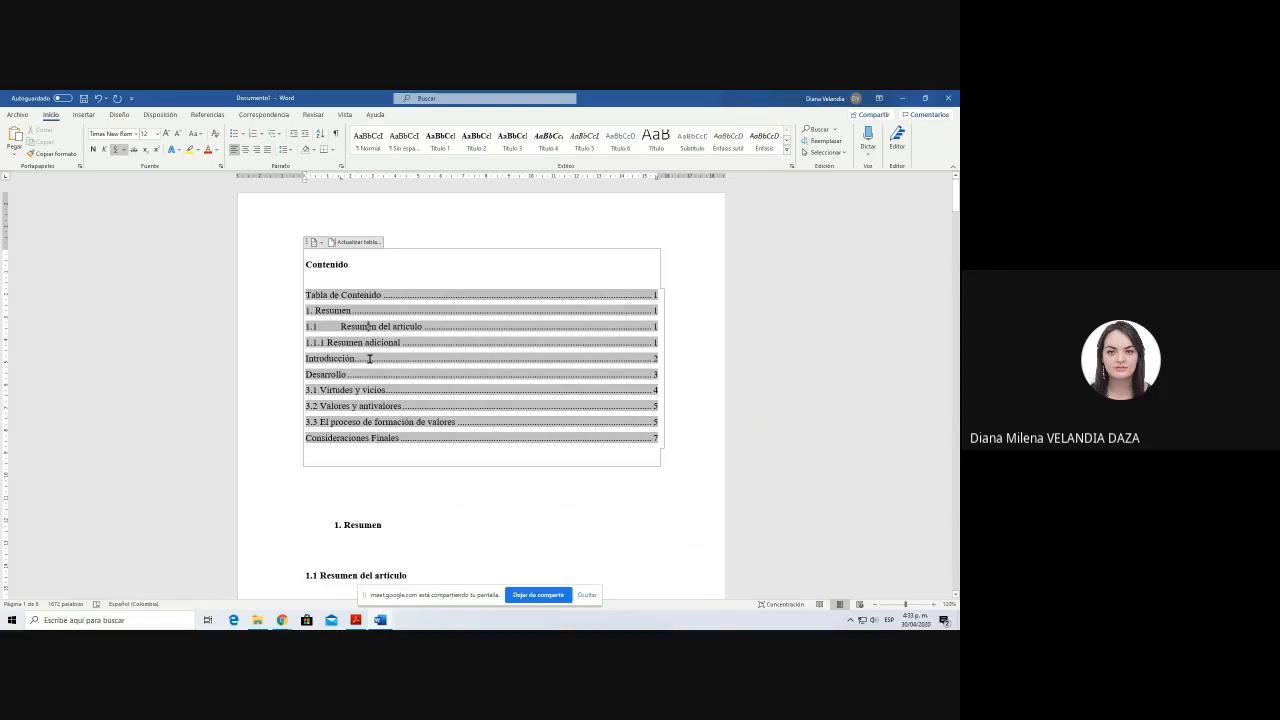
{"action": "left_click", "coordinate": [350, 244]}
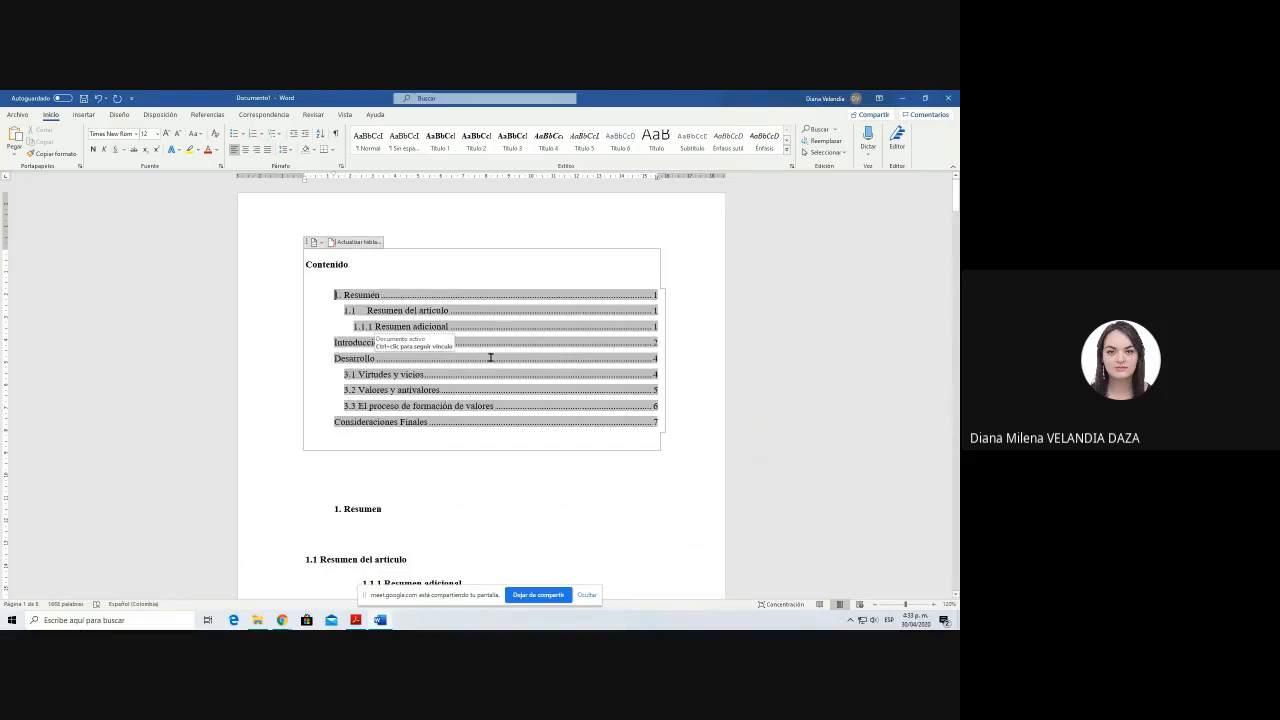
{"action": "left_click", "coordinate": [698, 322]}
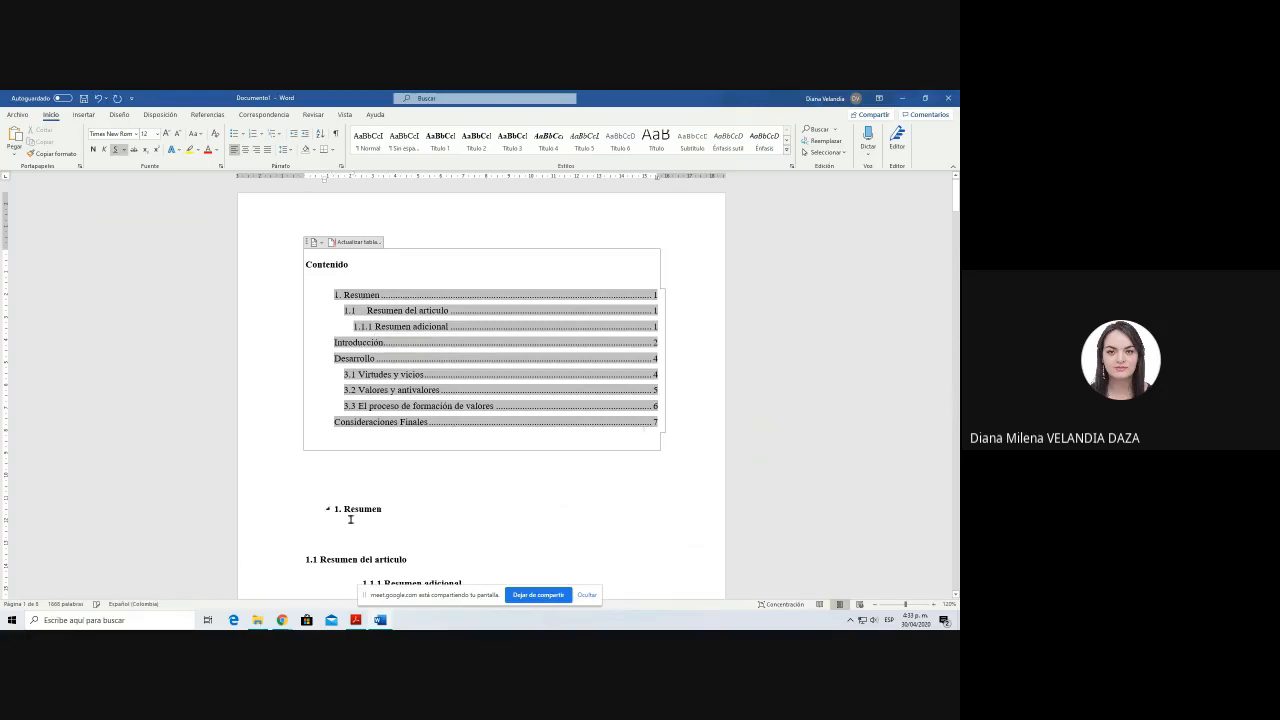
{"action": "left_click", "coordinate": [522, 495]}
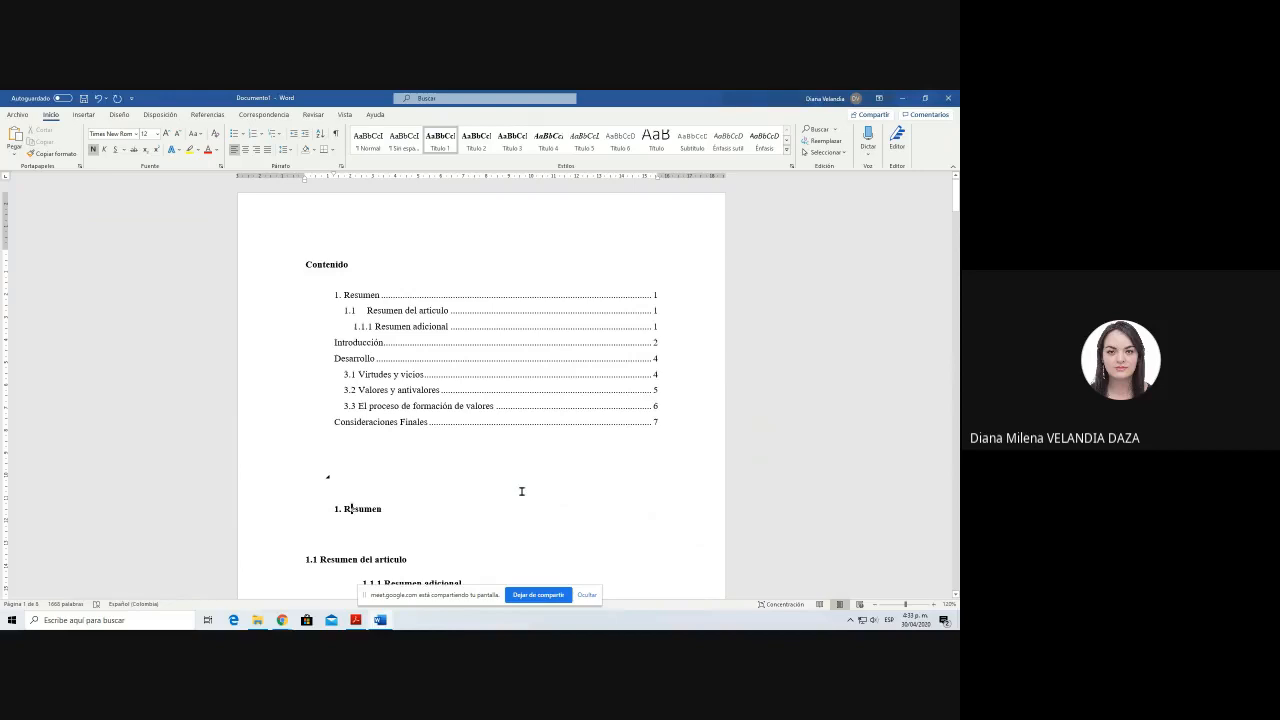
Step: Add an Objetivos line above the Desarrollo heading, followed by a new paragraph
{"action": "scroll", "coordinate": [521, 491], "scroll_direction": "down", "scroll_amount": 15}
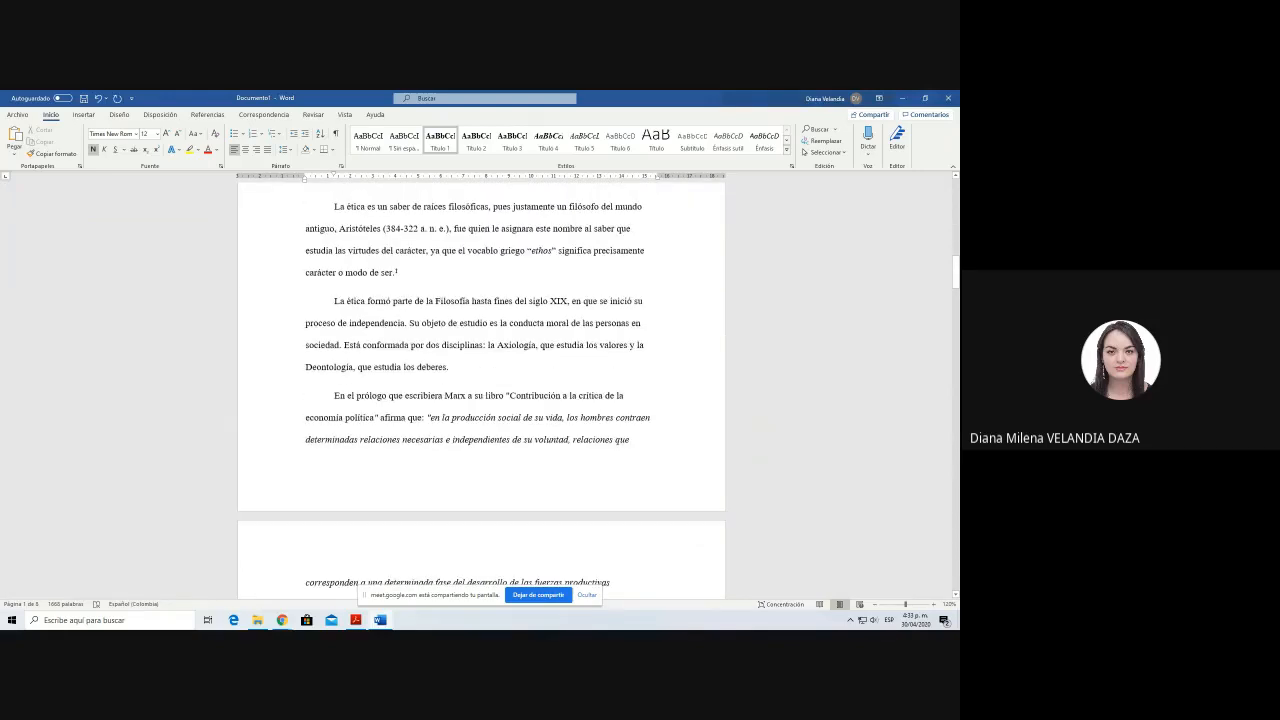
{"action": "scroll", "coordinate": [507, 382], "scroll_direction": "down", "scroll_amount": 10}
{"action": "left_click", "coordinate": [507, 380]}
{"action": "type", "text": "Obj"}
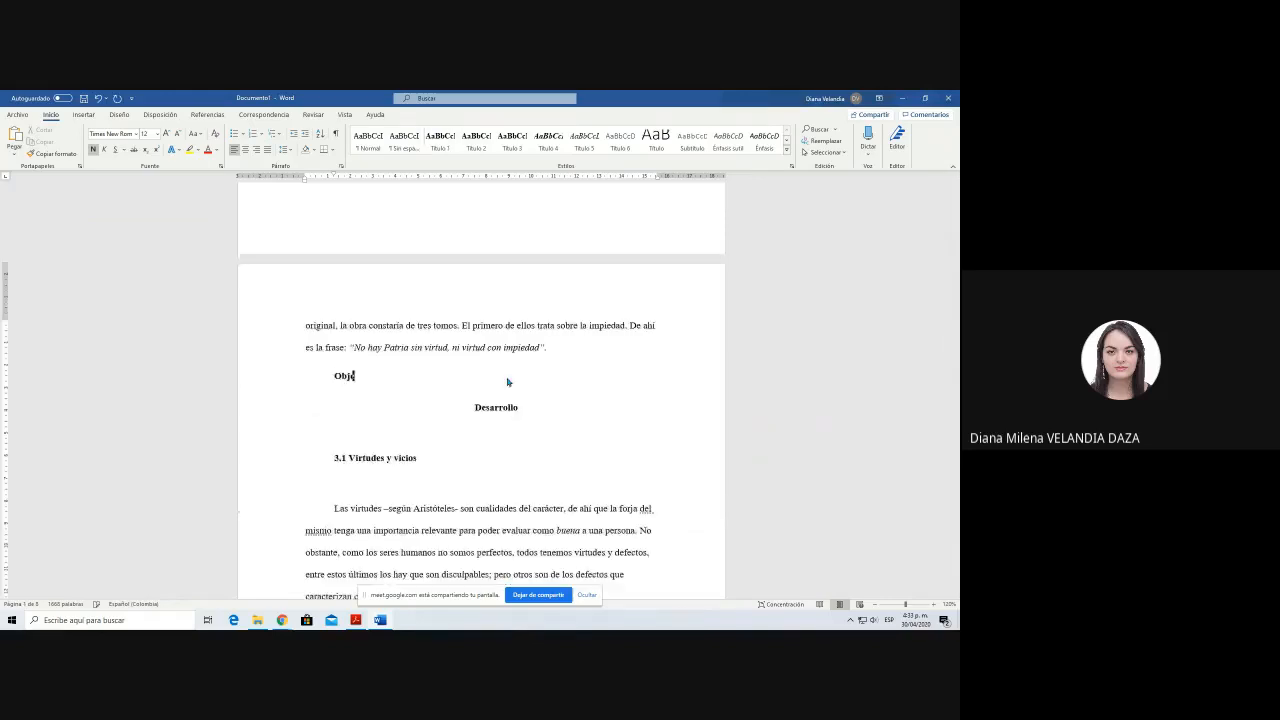
{"action": "type", "text": "etivos"}
{"action": "key", "text": "Return"}
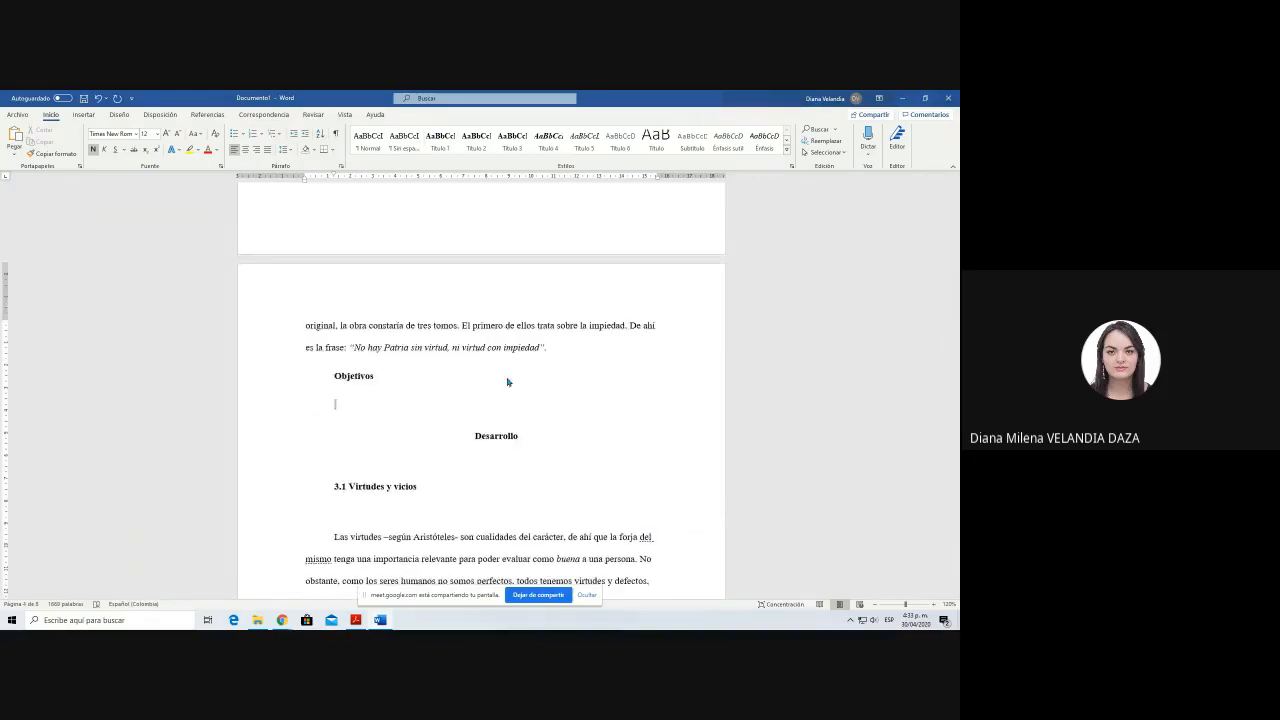
Step: Enter the lines Objetivo general and Objetivos específicos below Objetivos
{"action": "type", "text": "Objetvo general"}
{"action": "left_click", "coordinate": [357, 404]}
{"action": "type", "text": "i"}
{"action": "key", "text": "End"}
{"action": "key", "text": "Return"}
{"action": "type", "text": "Objetivos e"}
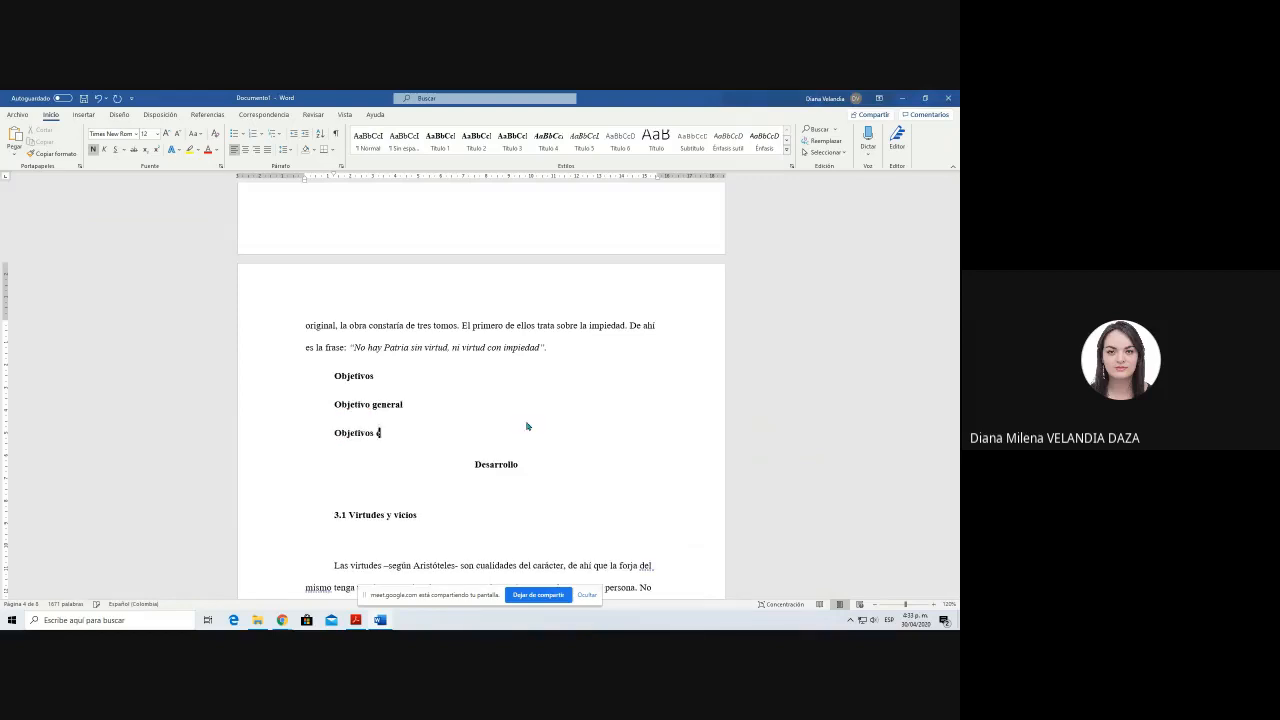
{"action": "type", "text": "specíficos"}
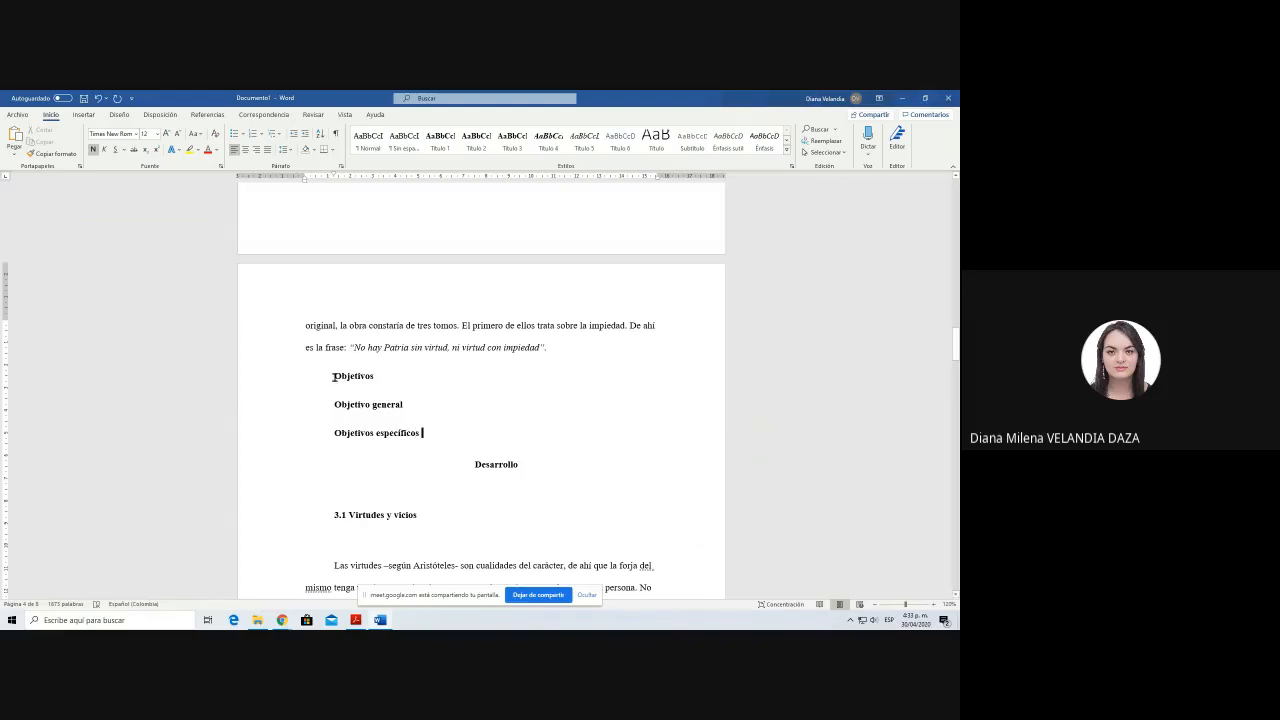
Step: Apply the Título 1 style to the Objetivos line
{"action": "left_click_drag", "start_coordinate": [336, 375], "coordinate": [379, 375]}
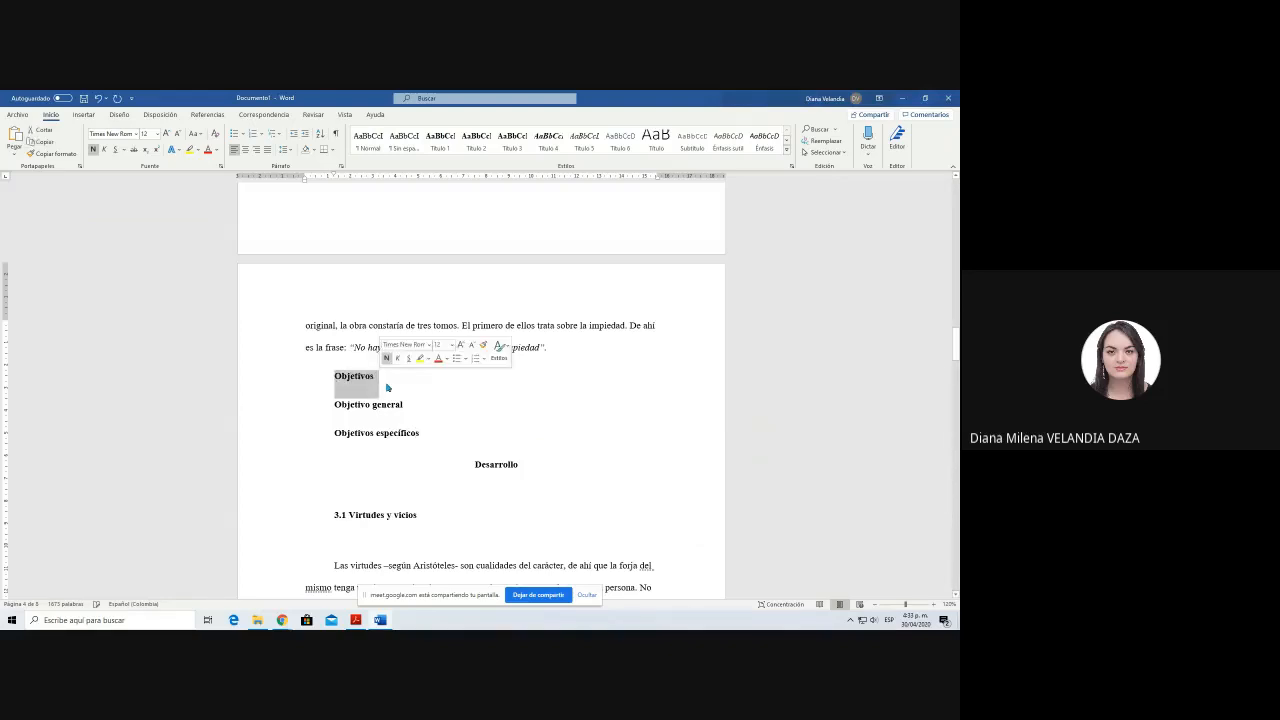
{"action": "left_click", "coordinate": [439, 140]}
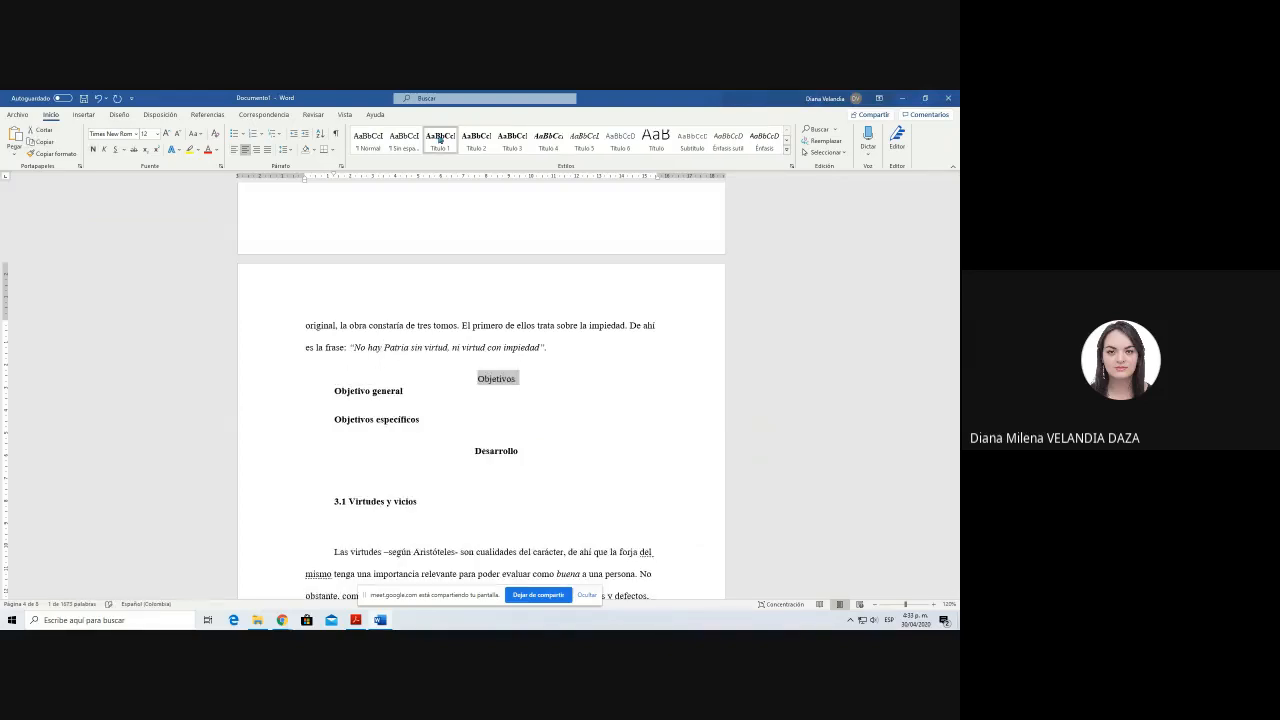
{"action": "left_click", "coordinate": [407, 391]}
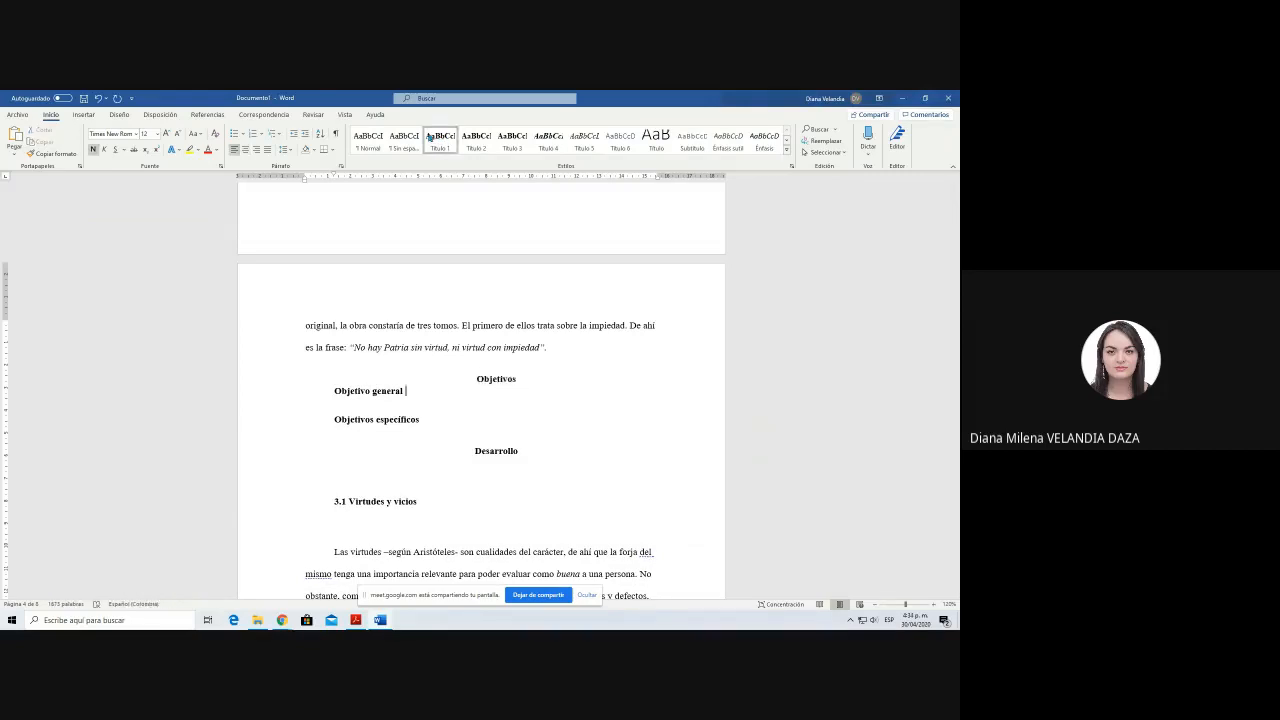
Step: Apply the Título 2 style to the lines Objetivo general and Objetivos específicos
{"action": "left_click_drag", "start_coordinate": [336, 422], "coordinate": [424, 450]}
{"action": "left_click", "coordinate": [476, 140]}
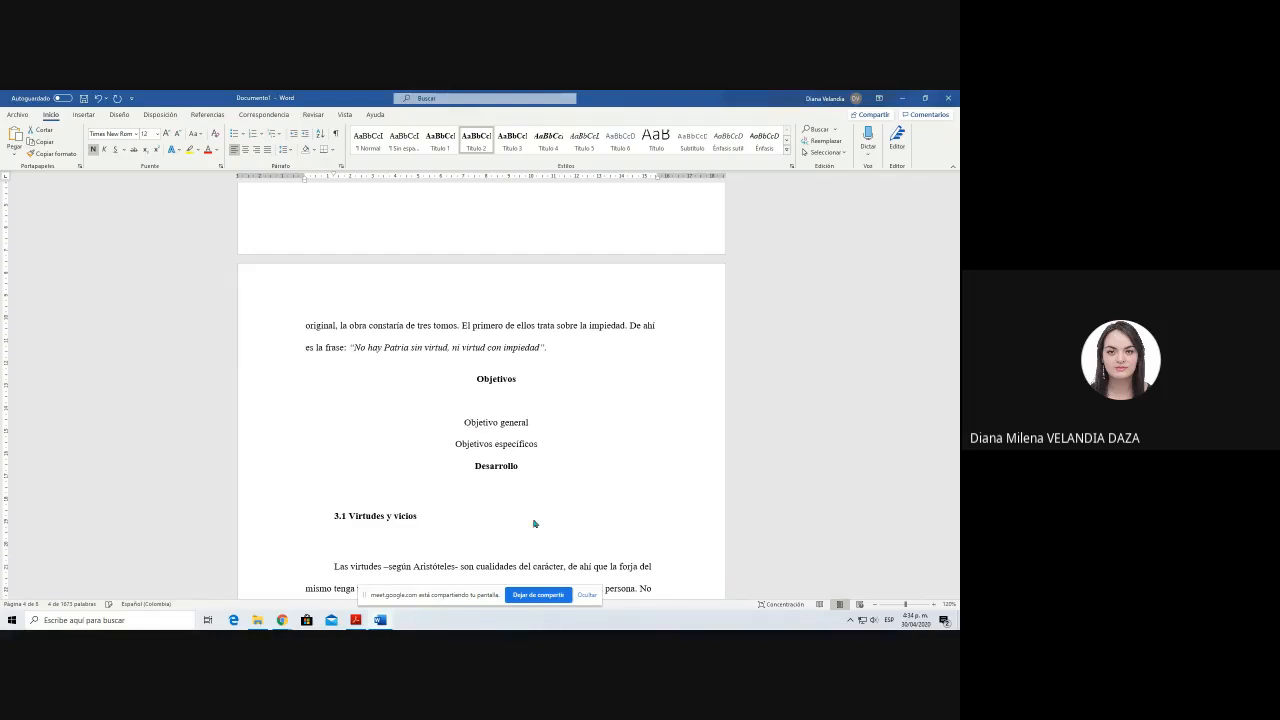
{"action": "scroll", "coordinate": [533, 520], "scroll_direction": "down", "scroll_amount": 3}
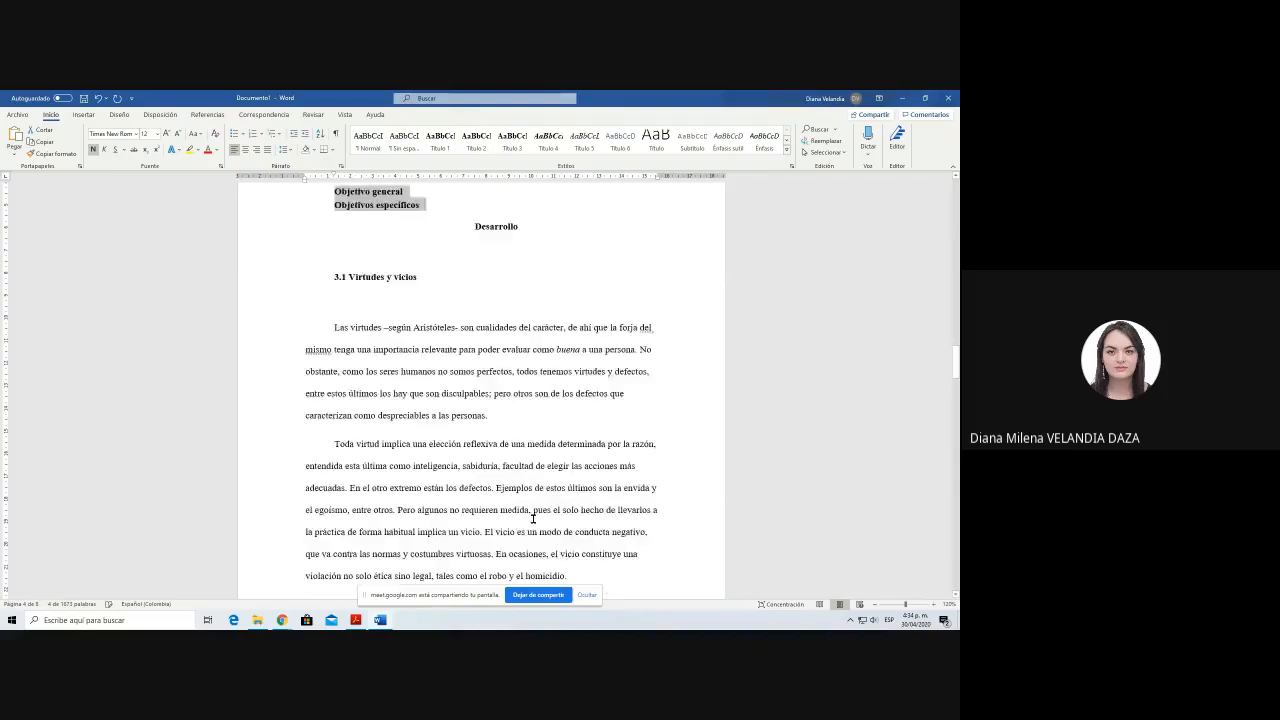
{"action": "scroll", "coordinate": [532, 518], "scroll_direction": "up", "scroll_amount": 3}
{"action": "left_click", "coordinate": [416, 410]}
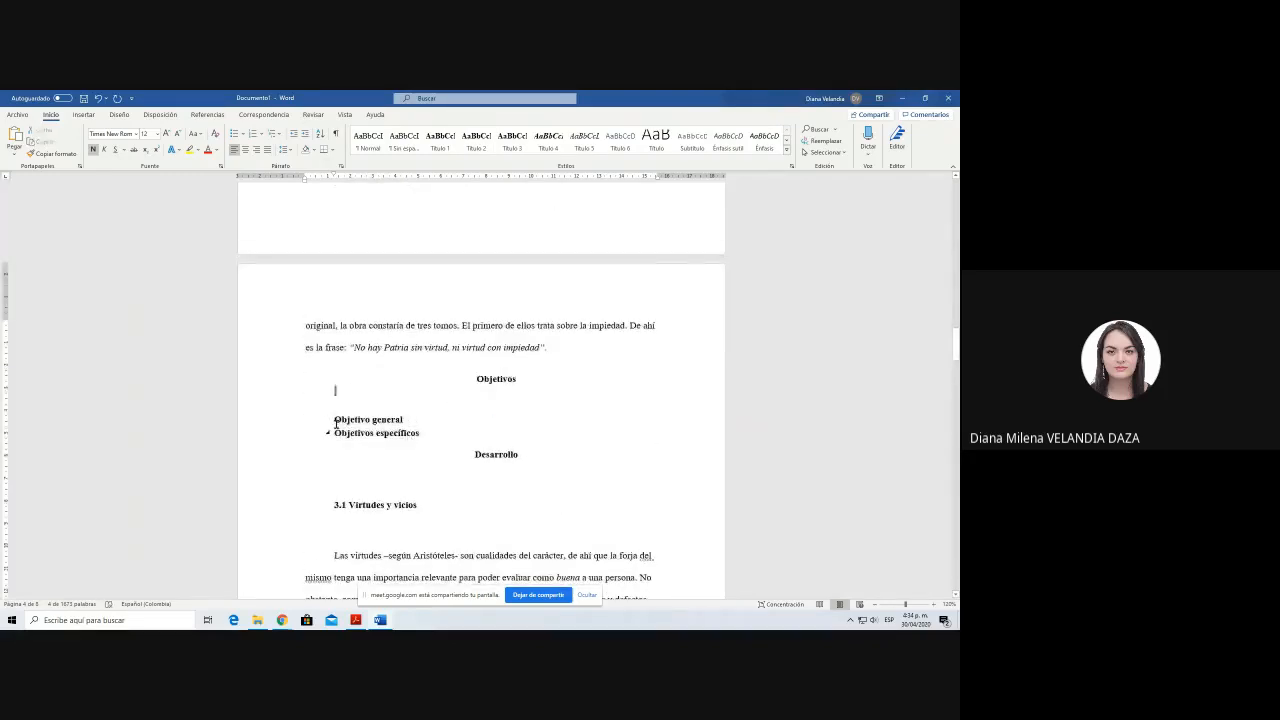
{"action": "left_click_drag", "start_coordinate": [336, 421], "coordinate": [467, 438]}
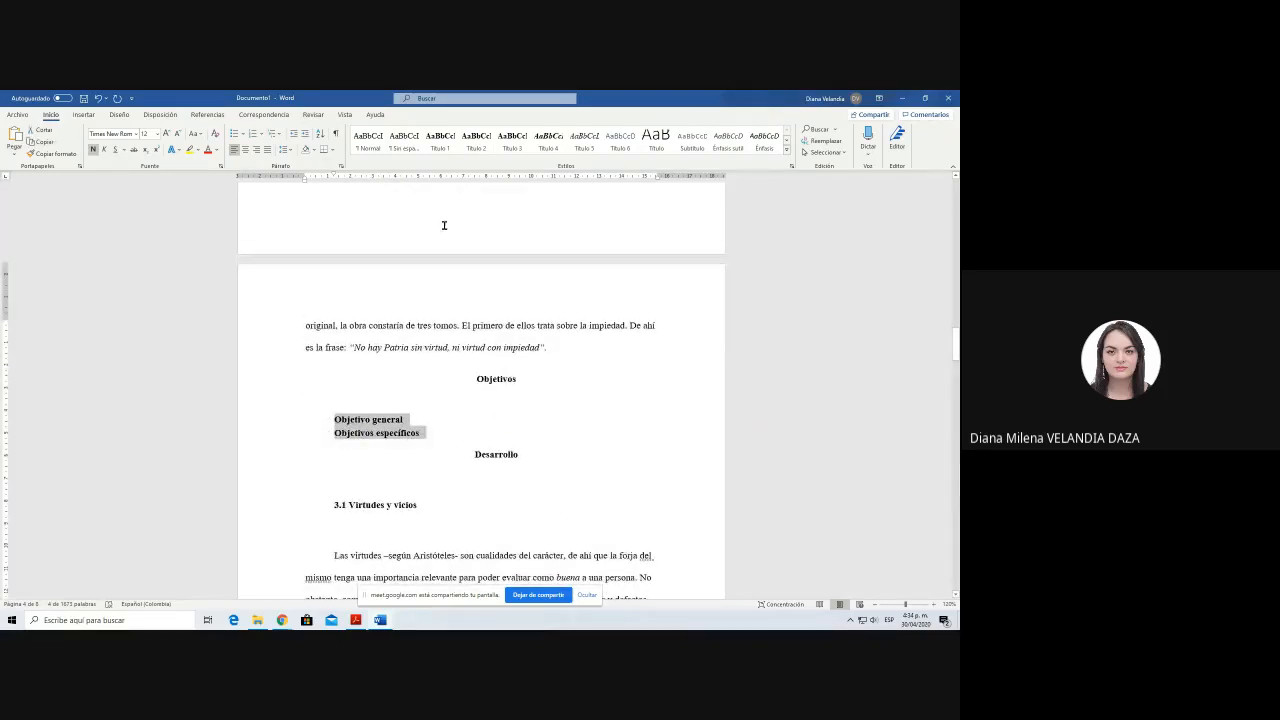
{"action": "left_click", "coordinate": [445, 146]}
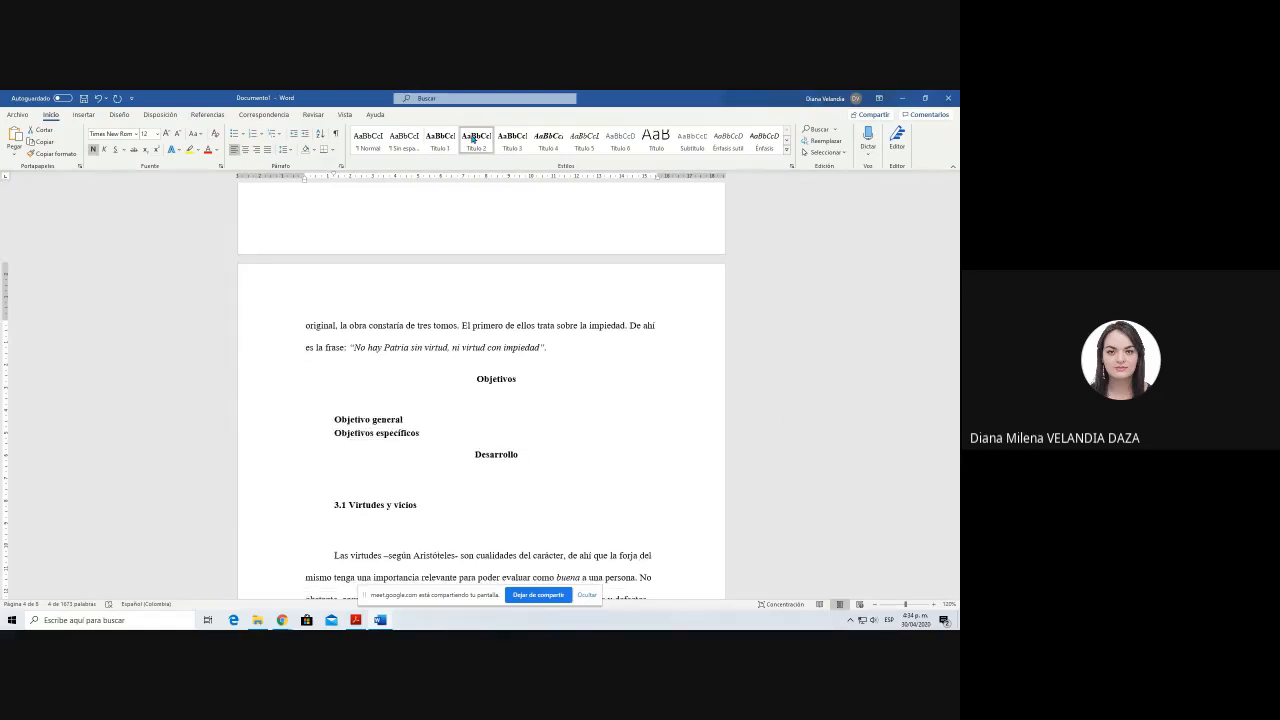
{"action": "left_click", "coordinate": [475, 140]}
{"action": "left_click", "coordinate": [466, 432]}
Step: Update the entire table of contents, not only its page numbers, to include the new Objetivos headings
{"action": "scroll", "coordinate": [466, 432], "scroll_direction": "up", "scroll_amount": 12}
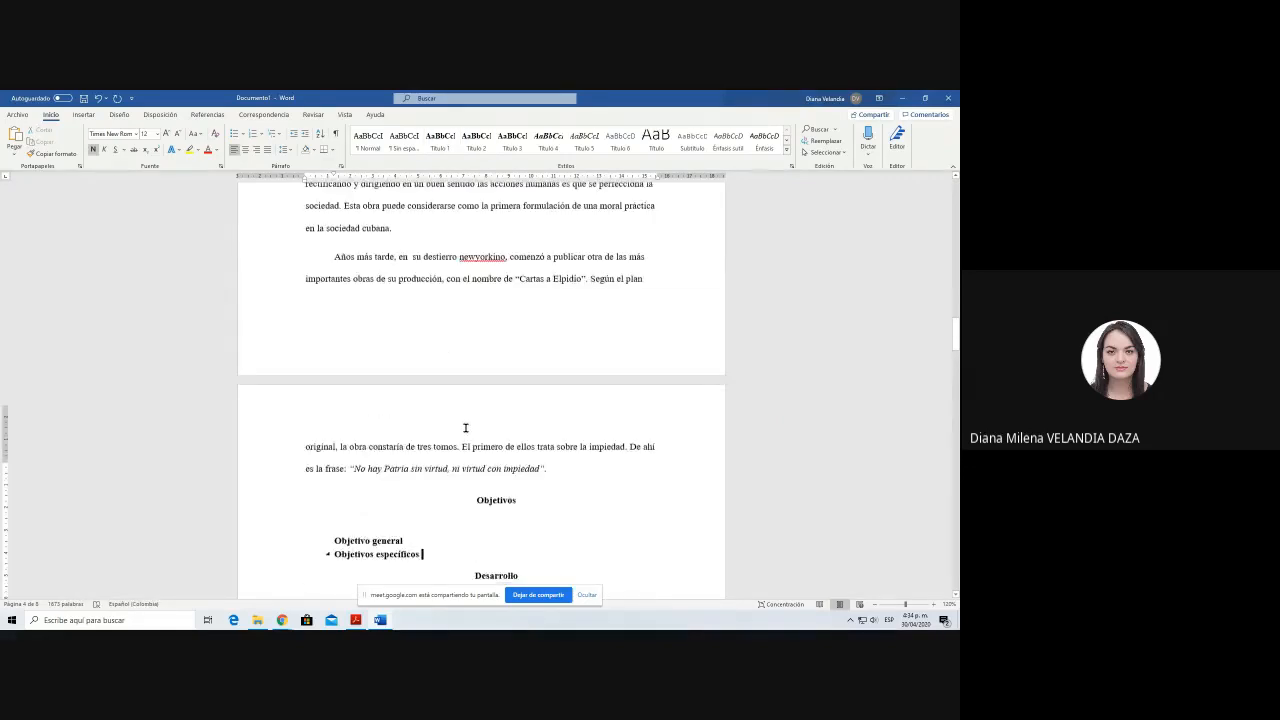
{"action": "scroll", "coordinate": [466, 432], "scroll_direction": "up", "scroll_amount": 15}
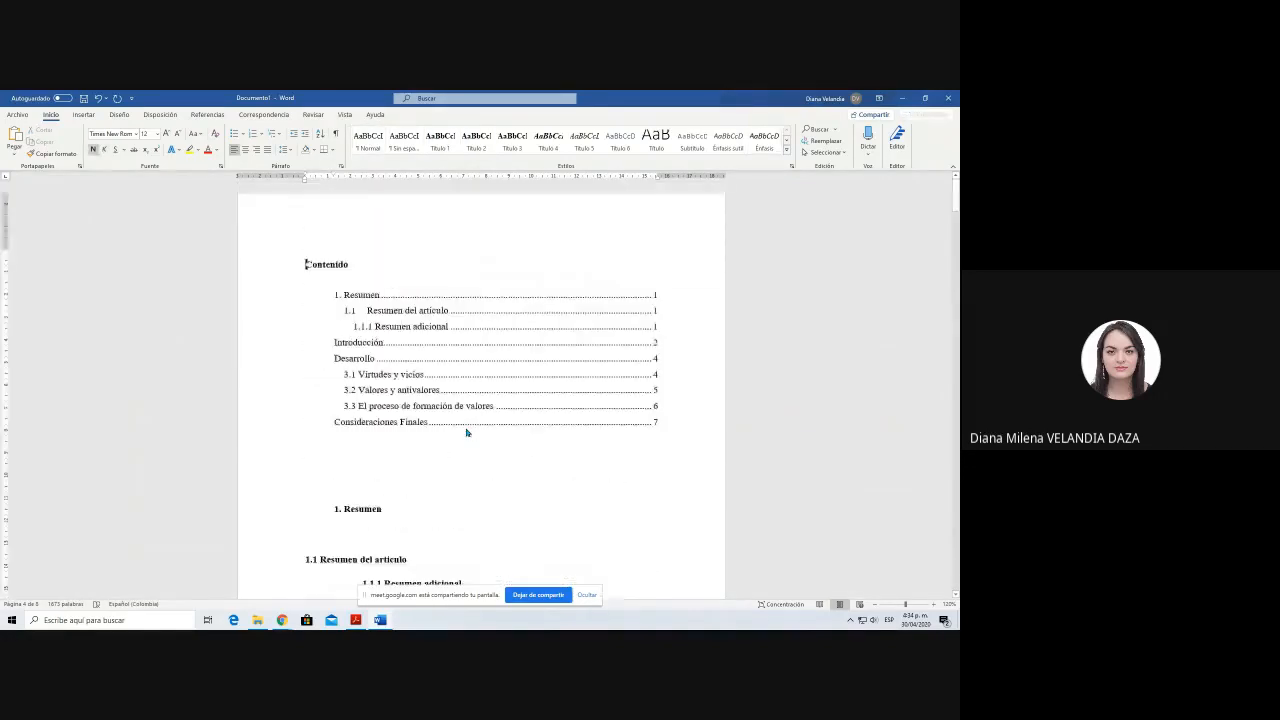
{"action": "left_click", "coordinate": [378, 292]}
{"action": "left_click", "coordinate": [365, 243]}
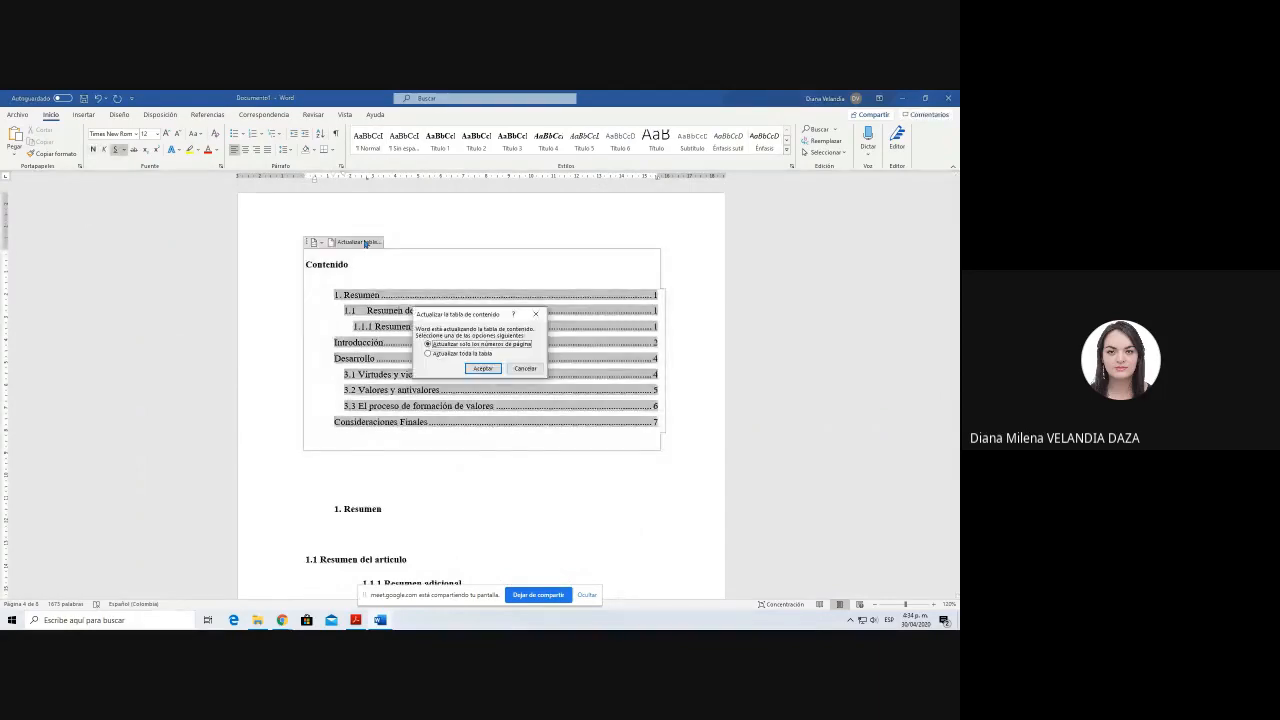
{"action": "left_click", "coordinate": [429, 354]}
{"action": "left_click", "coordinate": [483, 368]}
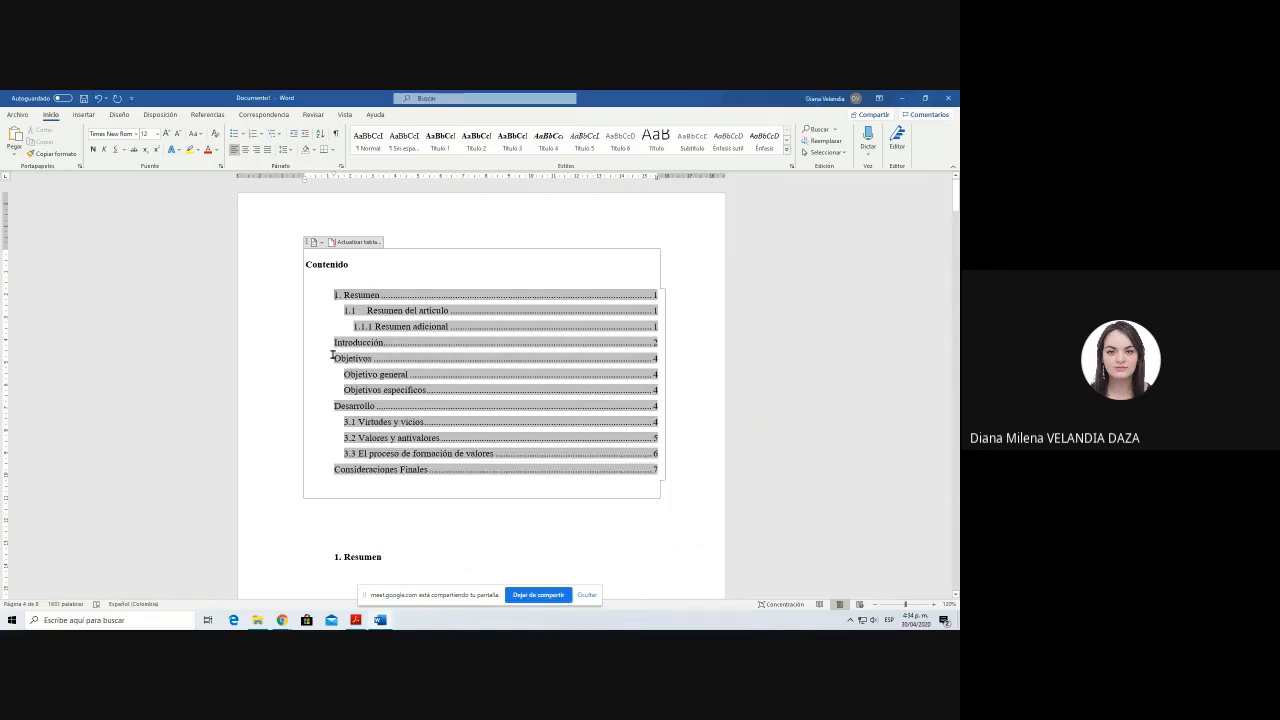
{"action": "left_click", "coordinate": [655, 362]}
{"action": "left_click_drag", "start_coordinate": [655, 362], "coordinate": [663, 391]}
{"action": "left_click", "coordinate": [673, 418]}
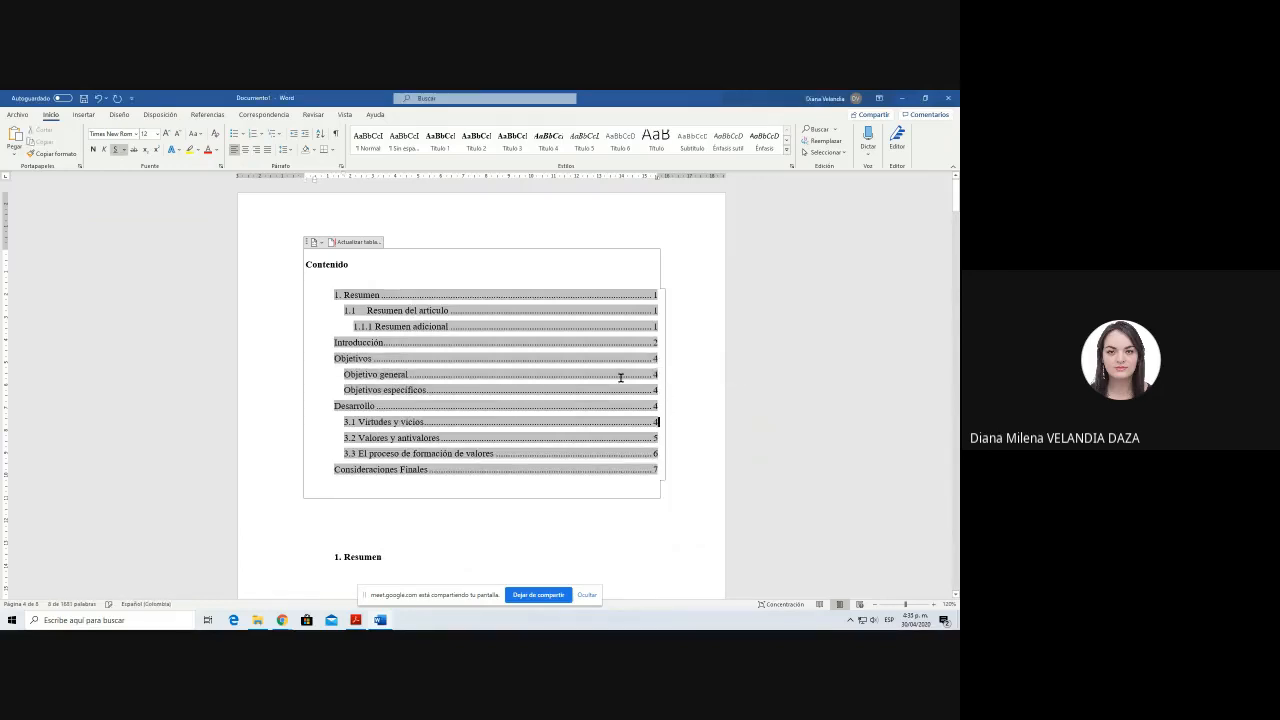
{"action": "left_click", "coordinate": [408, 220]}
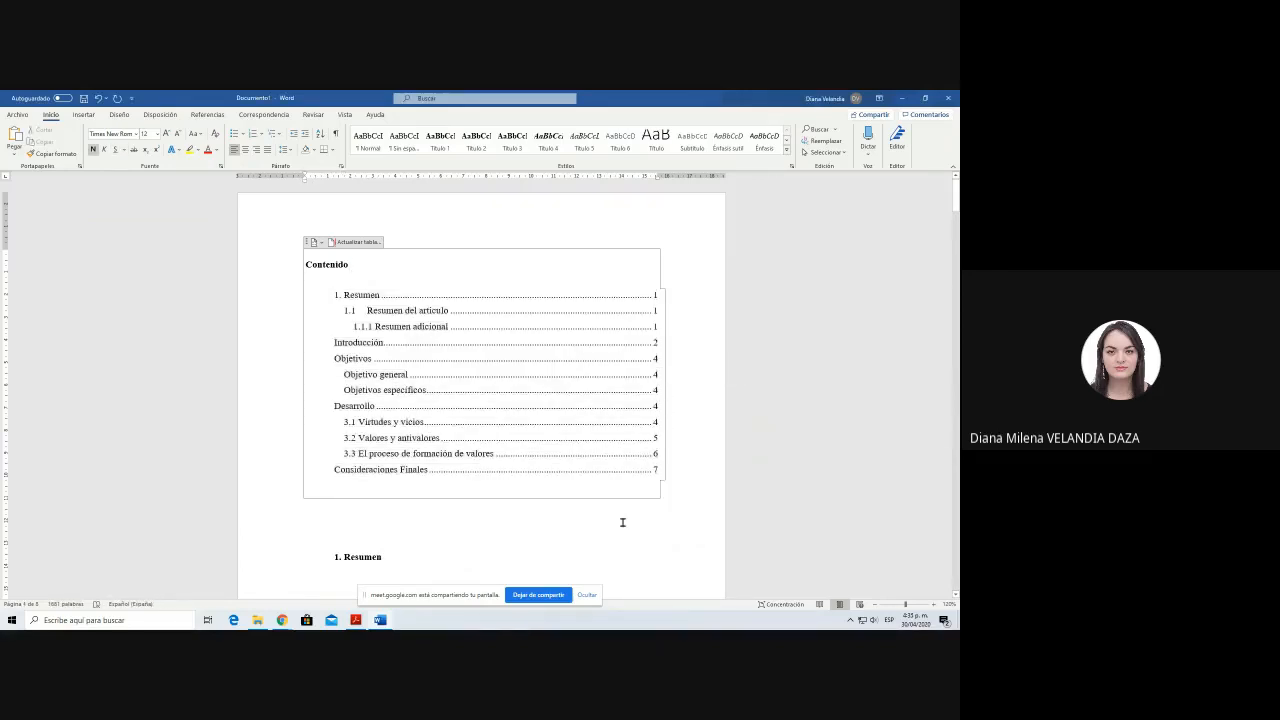
Step: Insert a page break between the table of contents and the 1. Resumen heading
{"action": "left_click", "coordinate": [336, 525]}
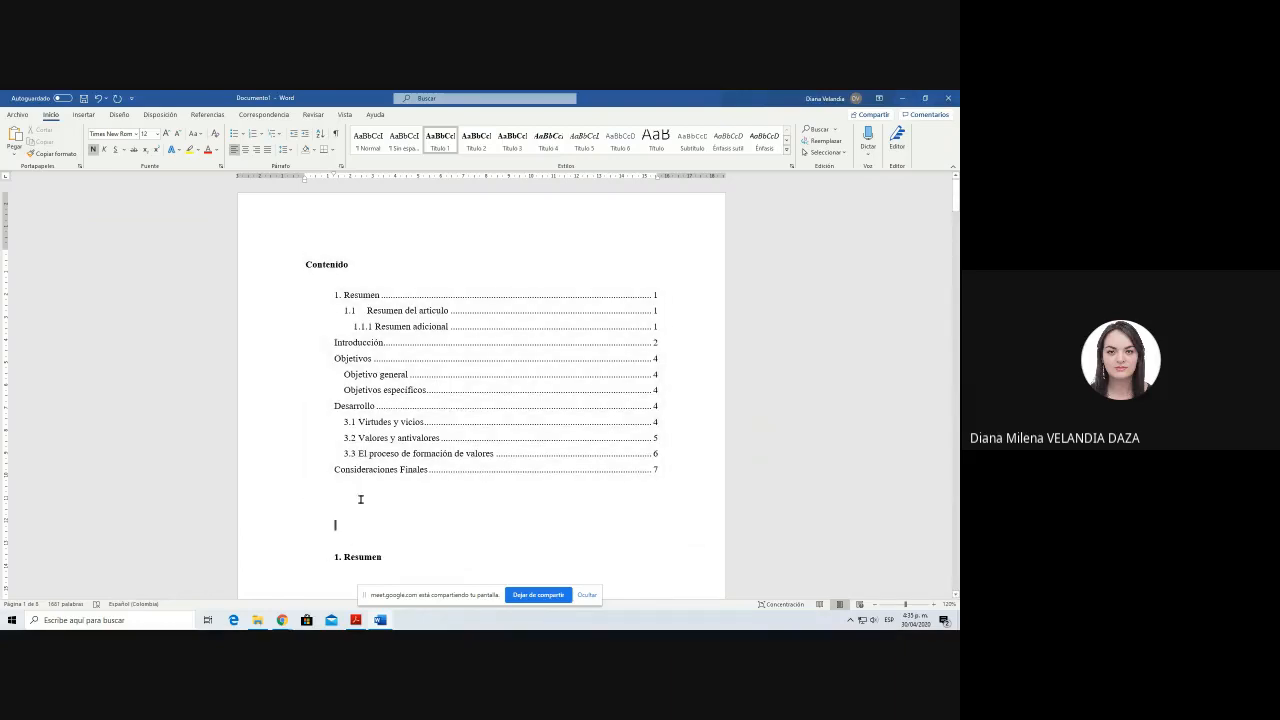
{"action": "scroll", "coordinate": [350, 495], "scroll_direction": "down", "scroll_amount": 4}
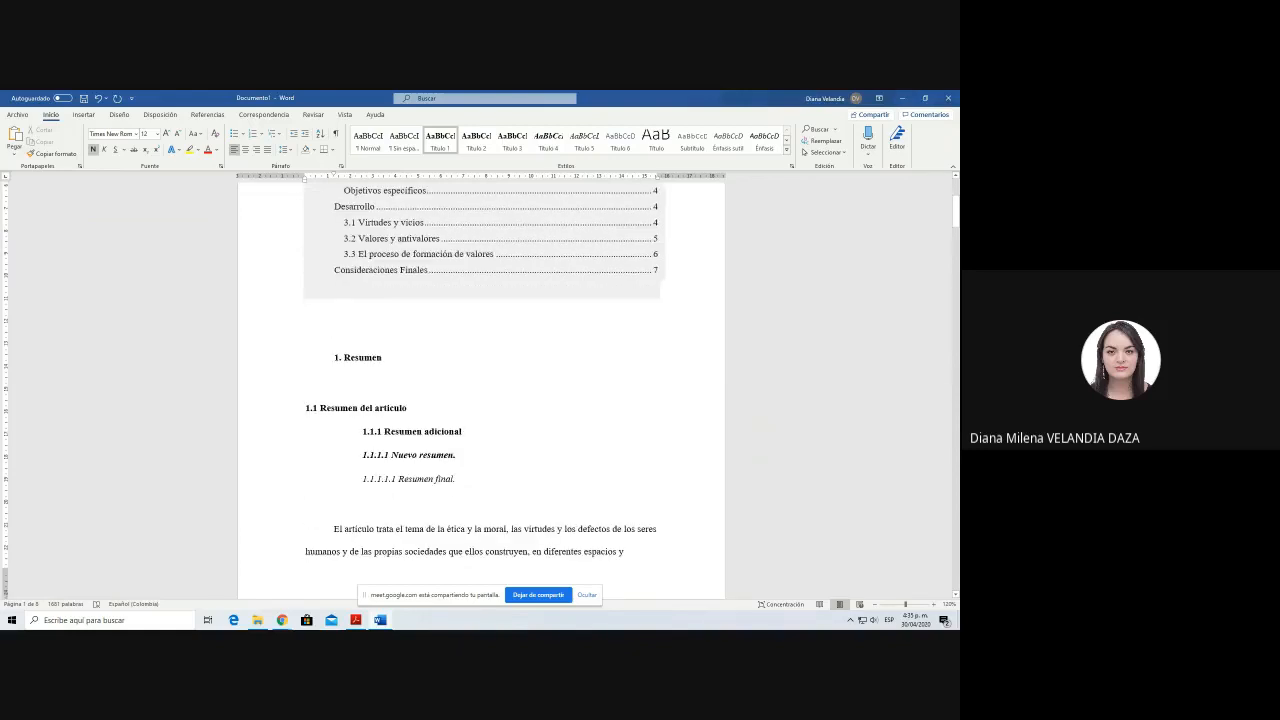
{"action": "scroll", "coordinate": [394, 484], "scroll_direction": "up", "scroll_amount": 4}
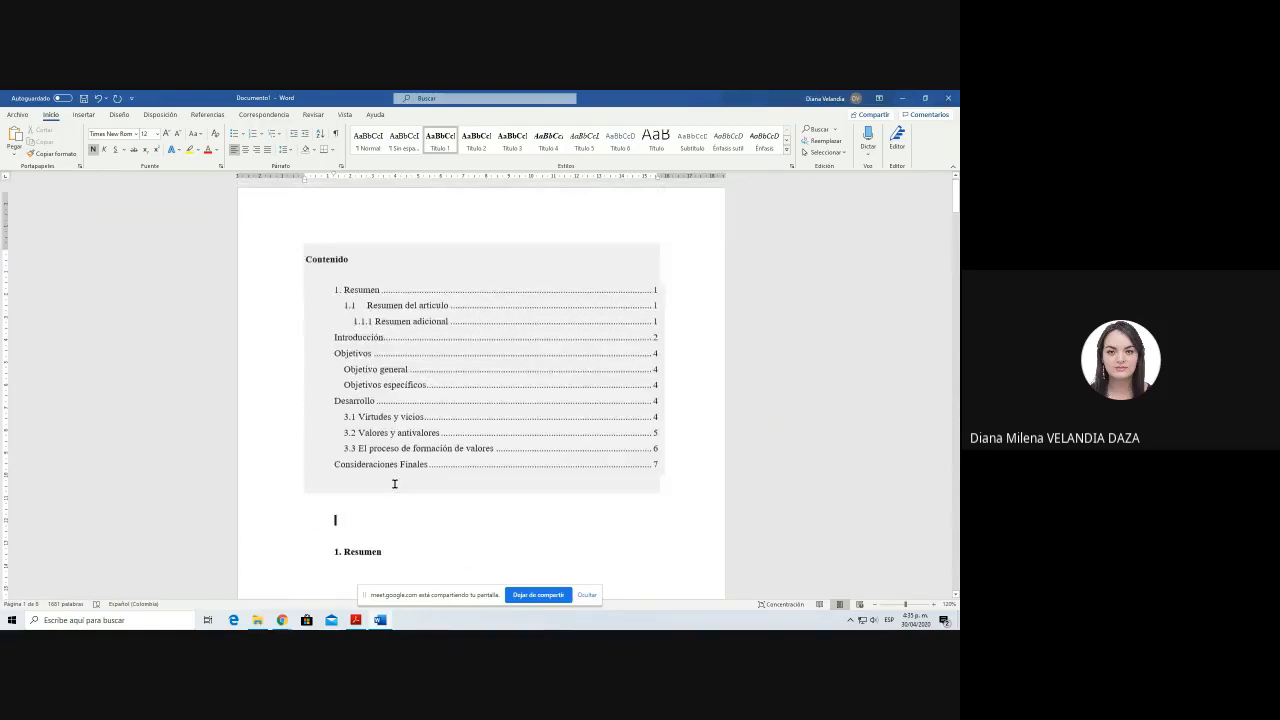
{"action": "key", "text": "ctrl+Return"}
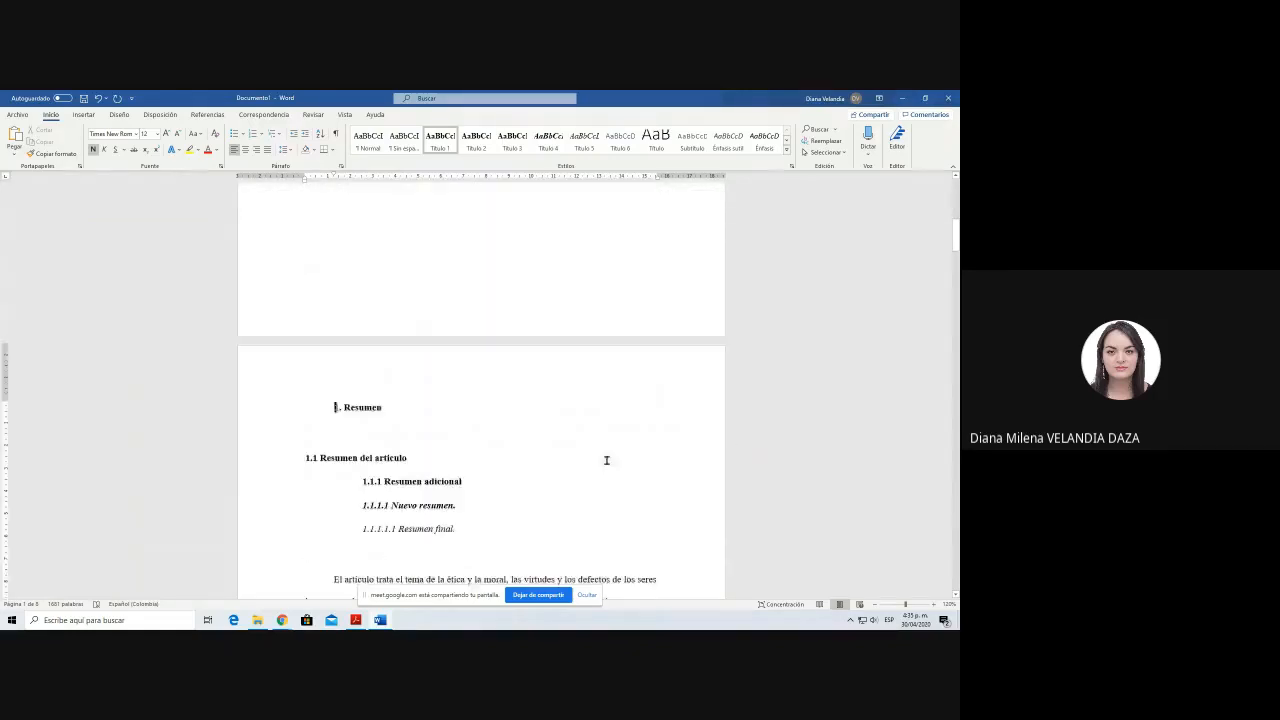
{"action": "scroll", "coordinate": [606, 460], "scroll_direction": "down", "scroll_amount": 4}
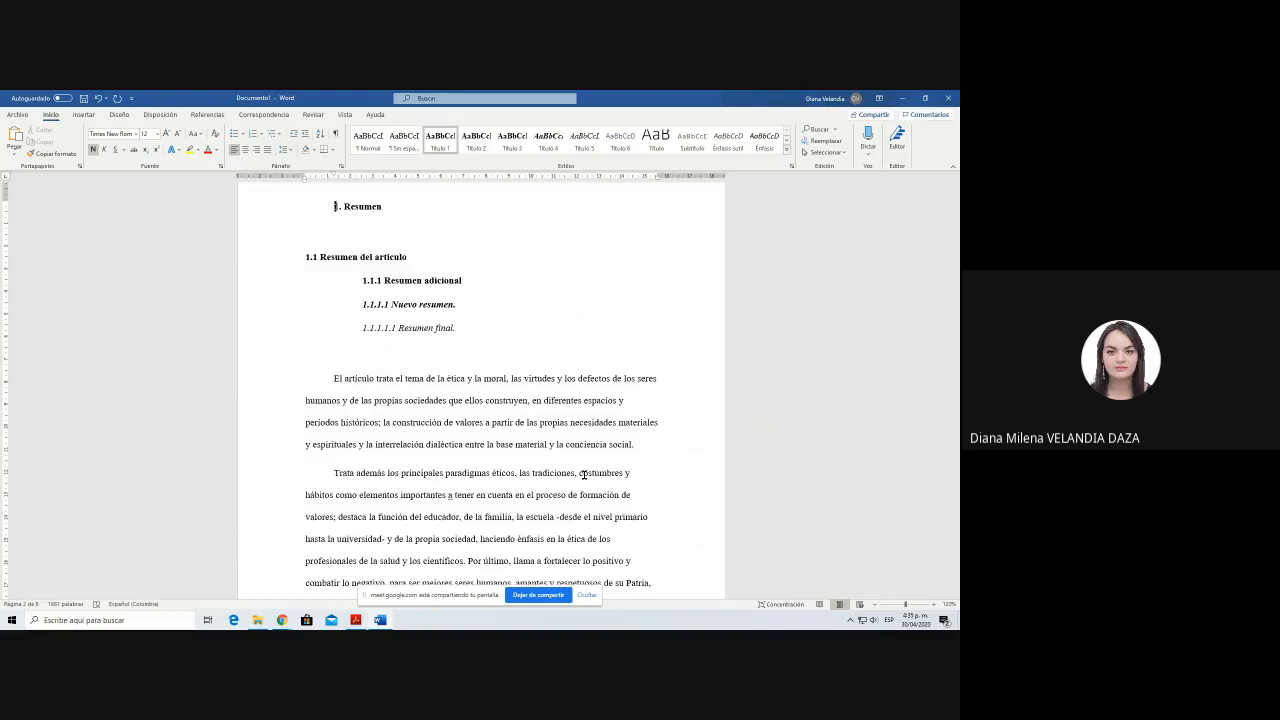
Step: Switch to Chrome and open the Libros Electrónicos section of the UNIMINUTO library portal
{"action": "key", "text": "alt+Tab"}
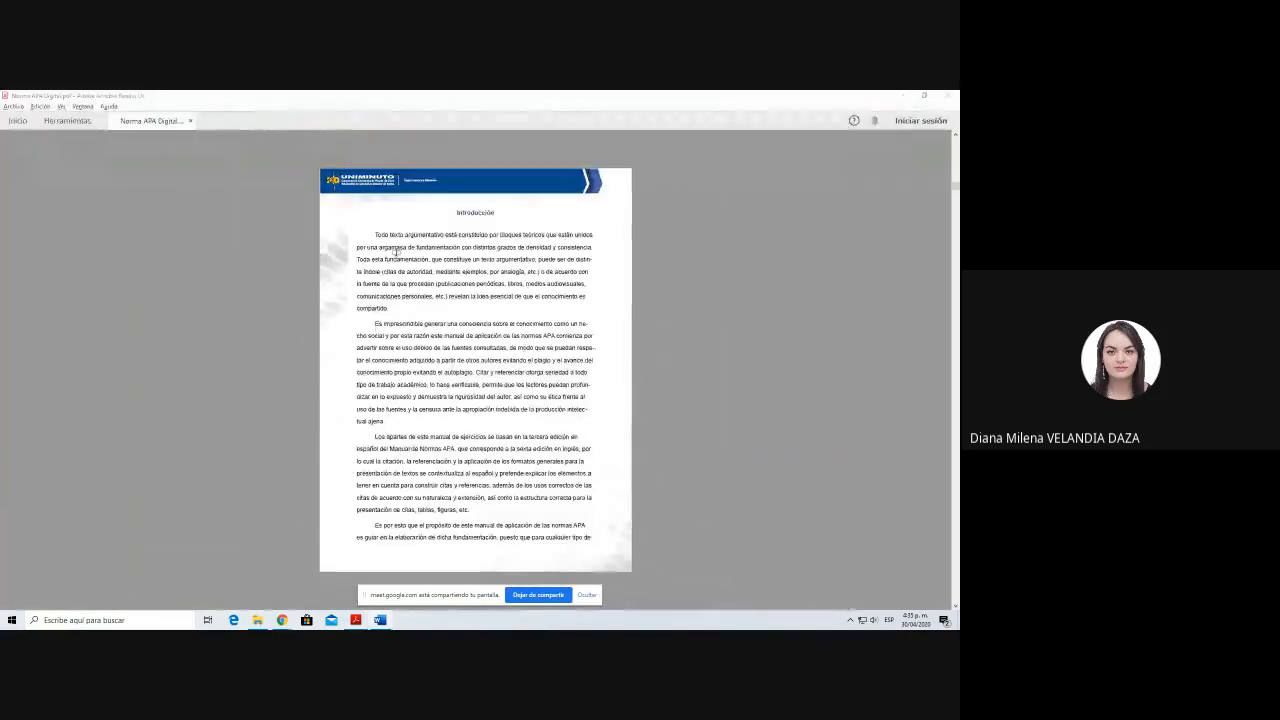
{"action": "key", "text": "alt+Tab"}
{"action": "key", "text": "alt+Tab"}
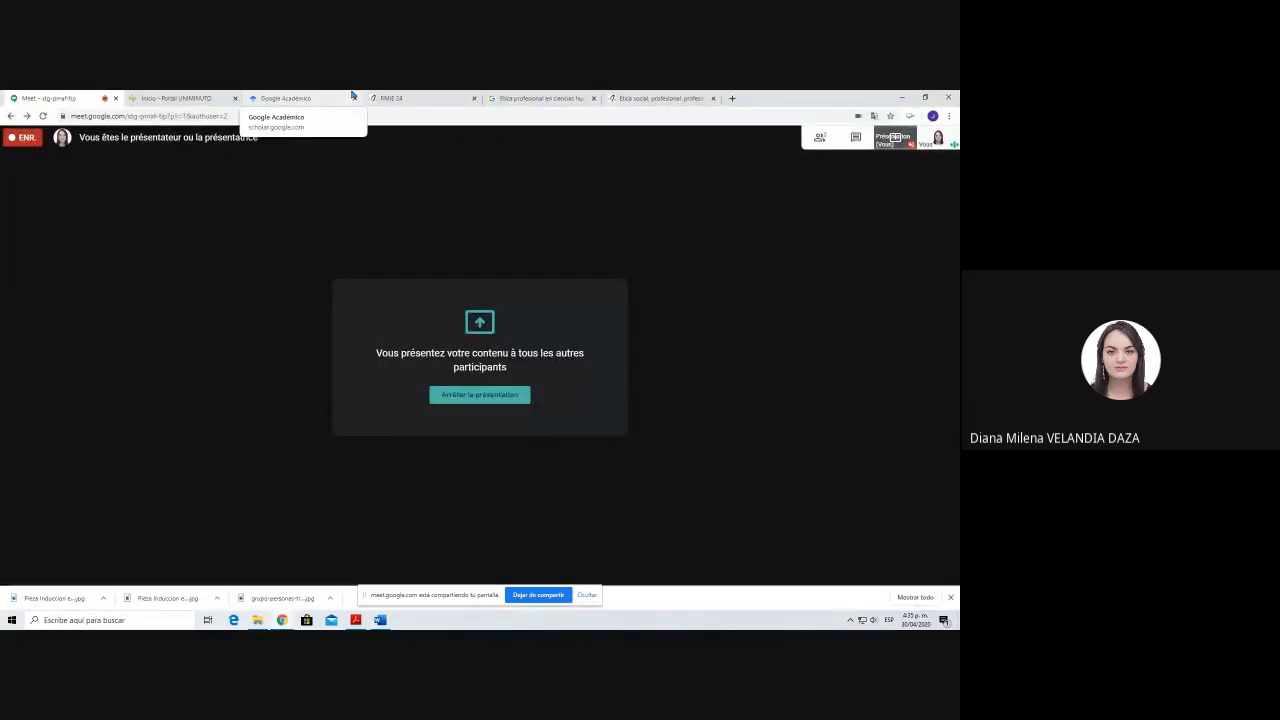
{"action": "left_click", "coordinate": [176, 97]}
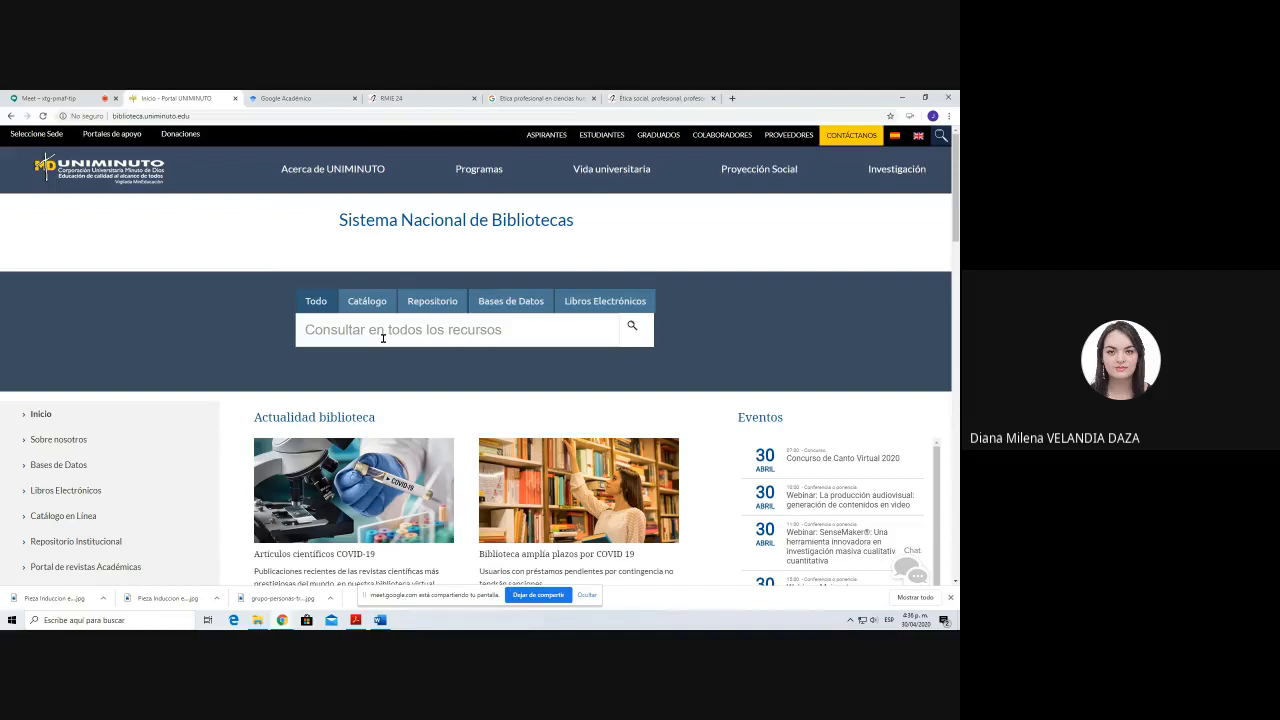
{"action": "left_click", "coordinate": [597, 301]}
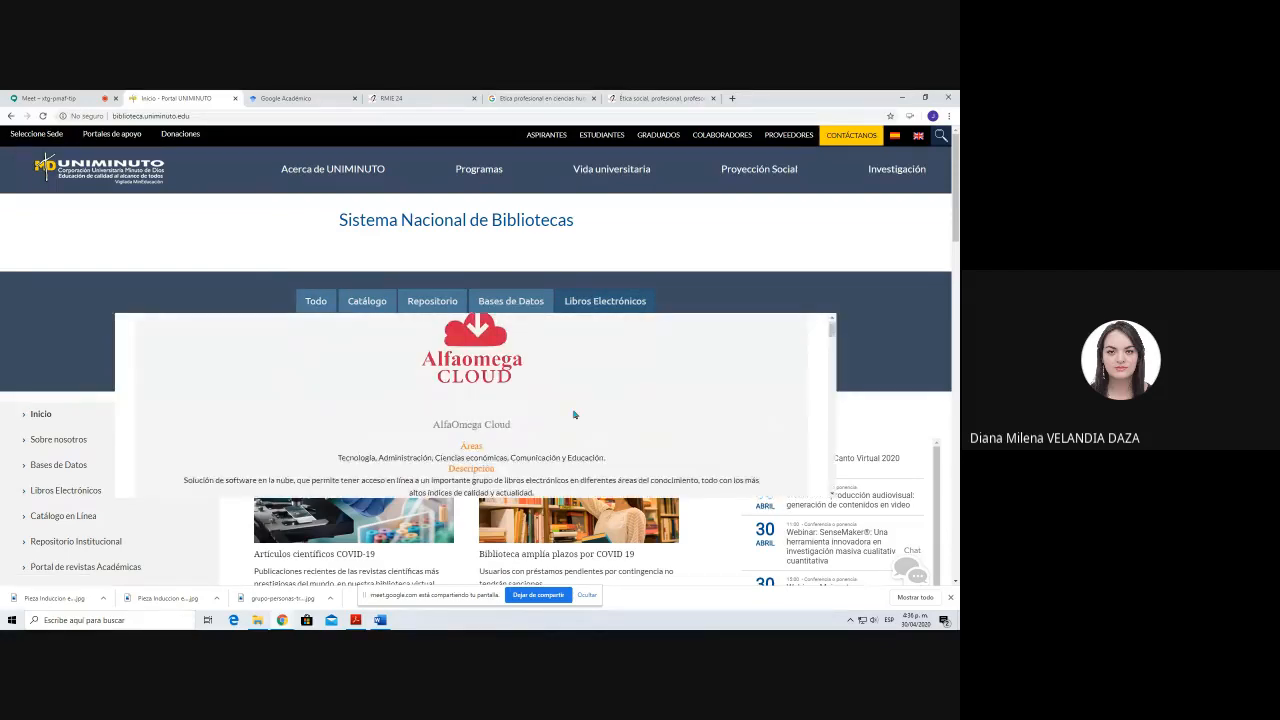
Step: Look through the library's electronic book providers, including their subject areas, descriptions and access instructions, down to Springer e-books
{"action": "scroll", "coordinate": [574, 414], "scroll_direction": "down", "scroll_amount": 5}
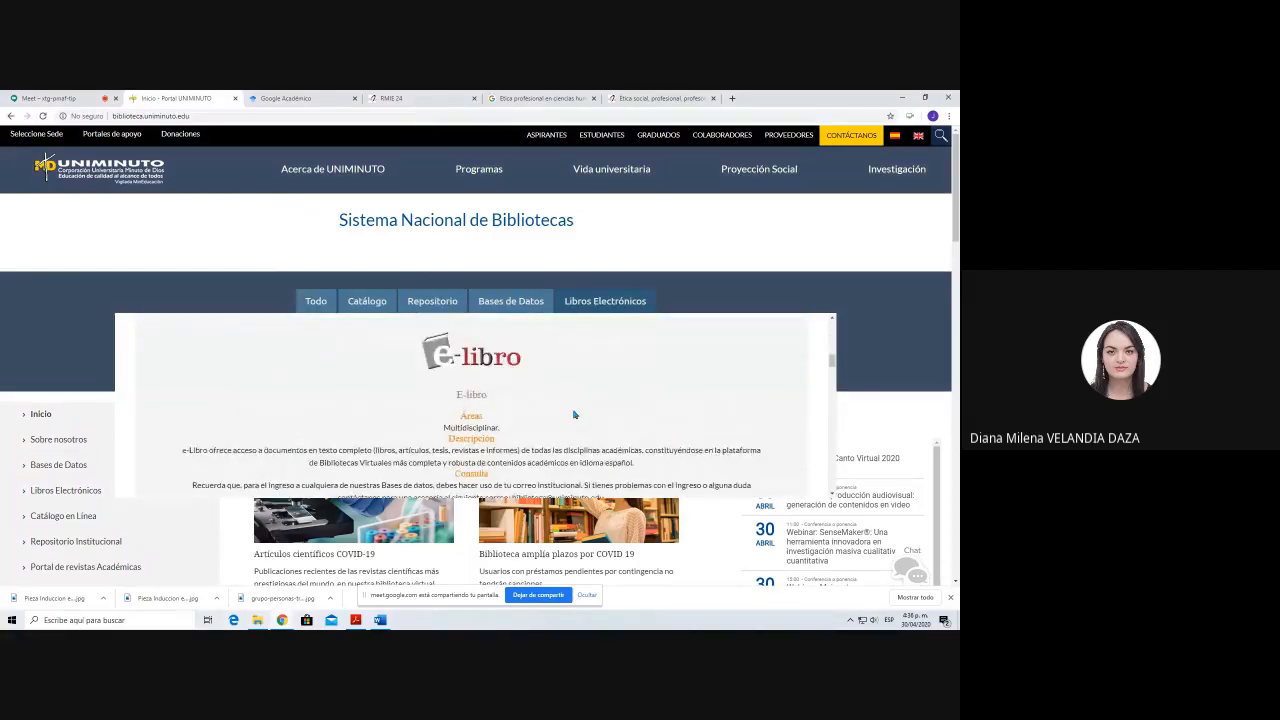
{"action": "scroll", "coordinate": [574, 414], "scroll_direction": "down", "scroll_amount": 2}
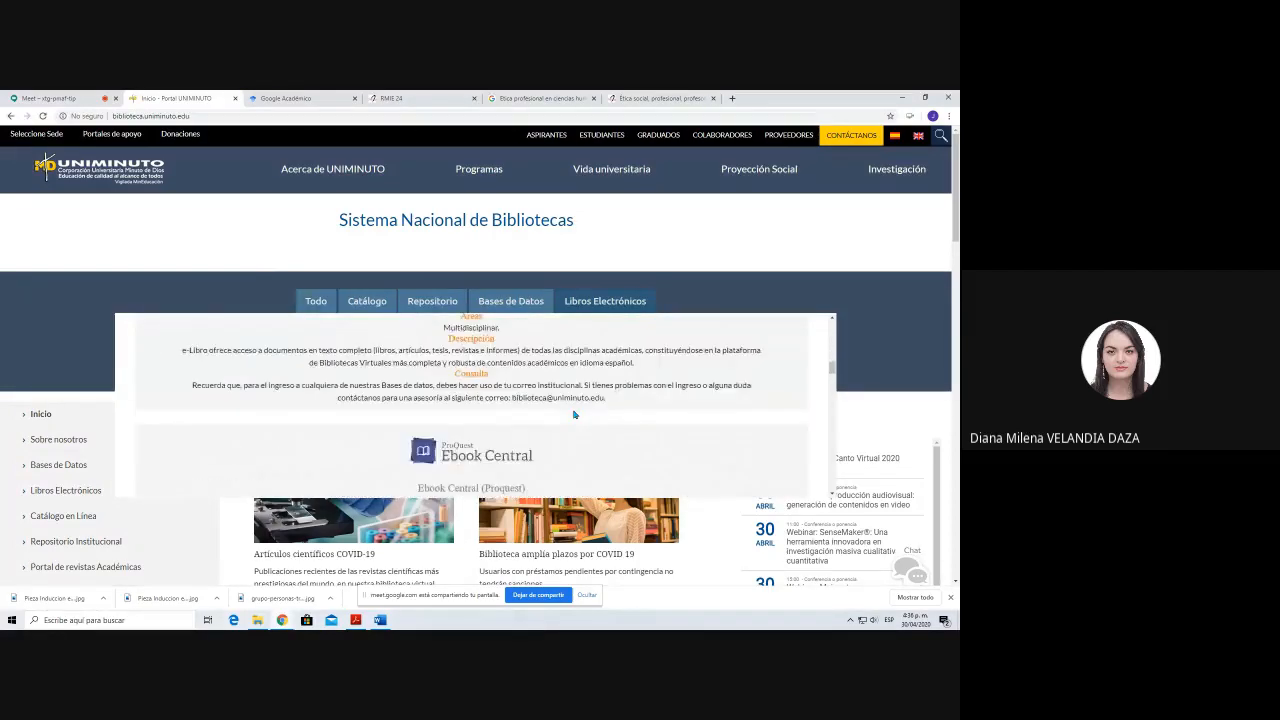
{"action": "scroll", "coordinate": [574, 414], "scroll_direction": "down", "scroll_amount": 2}
{"action": "scroll", "coordinate": [574, 414], "scroll_direction": "down", "scroll_amount": 3}
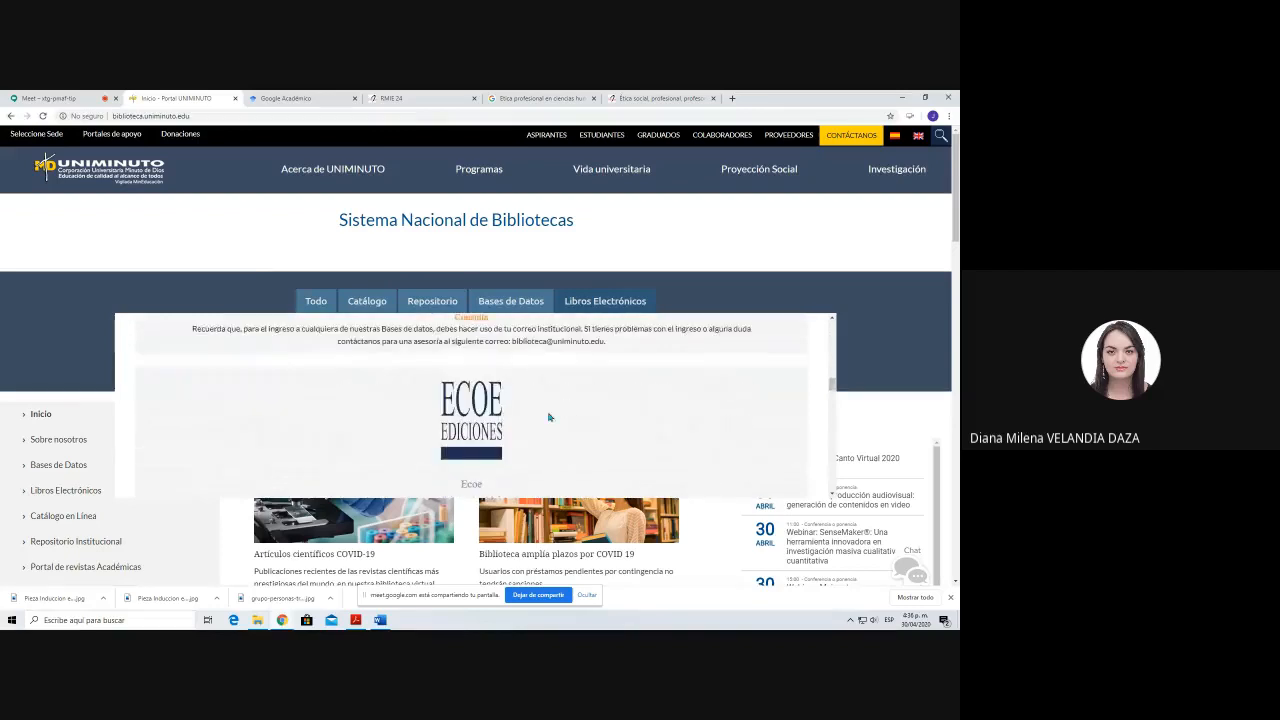
{"action": "scroll", "coordinate": [553, 410], "scroll_direction": "down", "scroll_amount": 7}
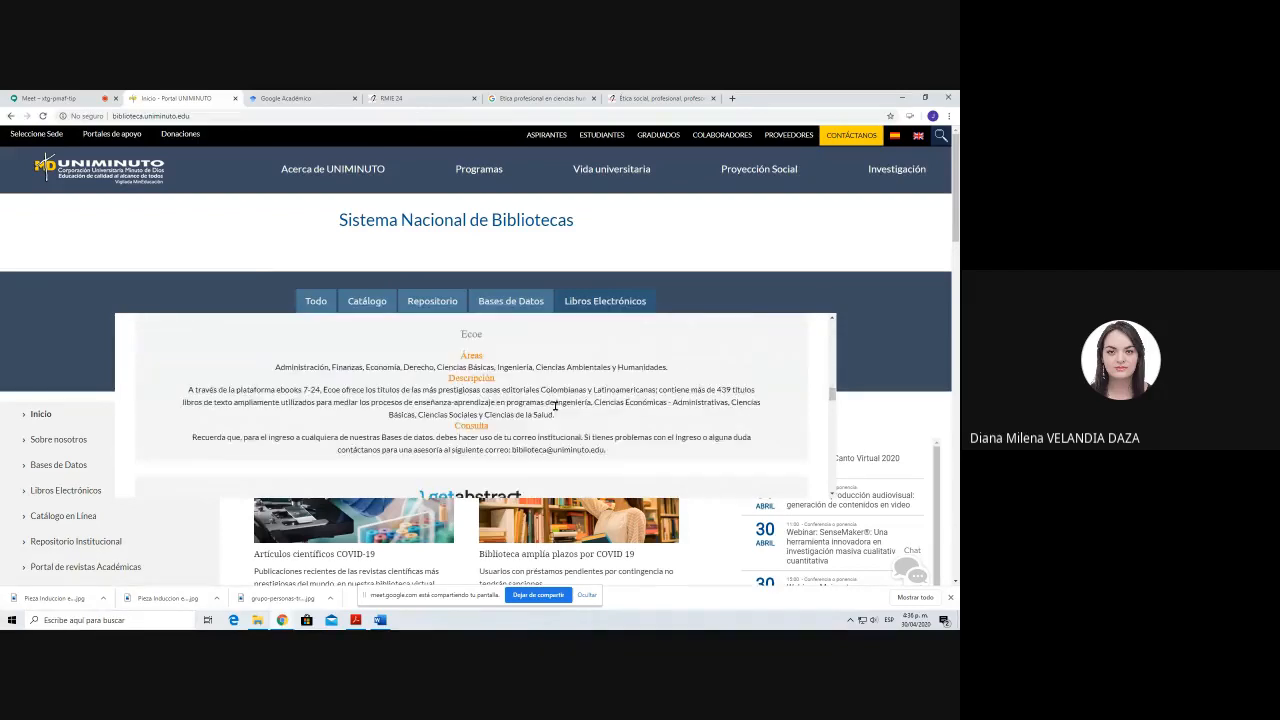
{"action": "scroll", "coordinate": [514, 406], "scroll_direction": "down", "scroll_amount": 2}
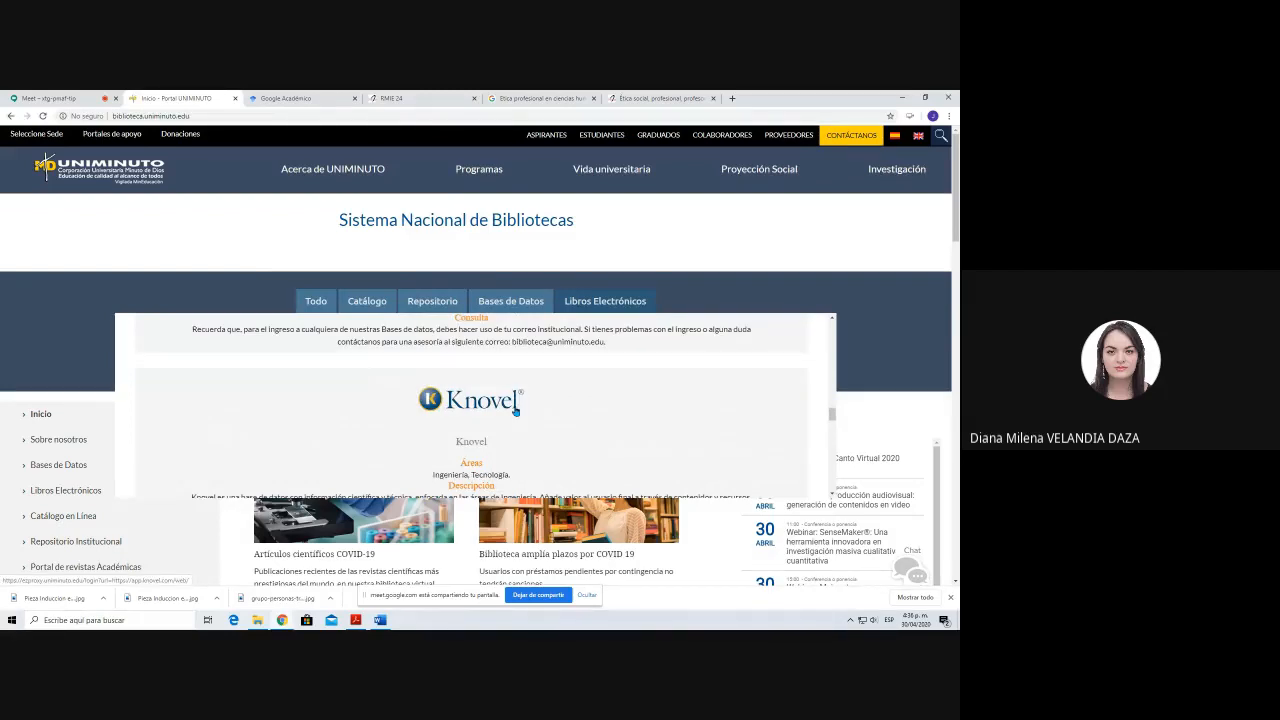
{"action": "scroll", "coordinate": [516, 412], "scroll_direction": "down", "scroll_amount": 2}
{"action": "scroll", "coordinate": [516, 408], "scroll_direction": "down", "scroll_amount": 4}
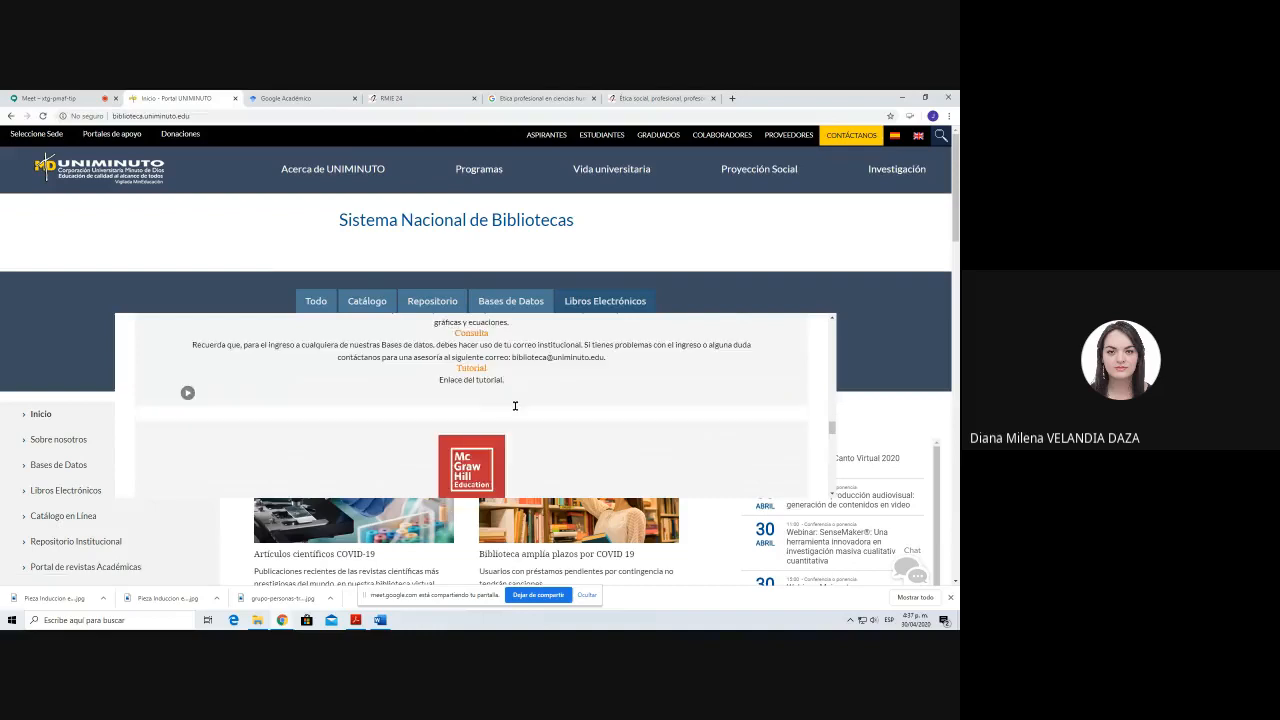
{"action": "scroll", "coordinate": [516, 410], "scroll_direction": "down", "scroll_amount": 3}
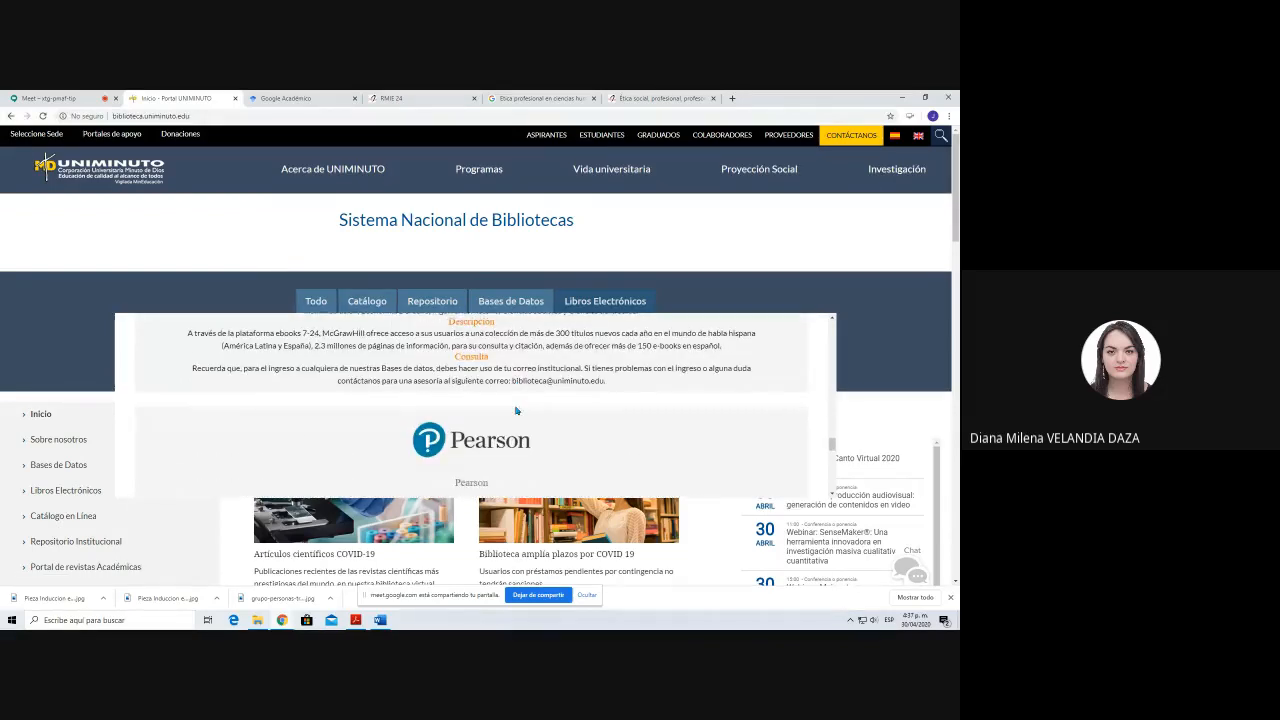
{"action": "scroll", "coordinate": [516, 410], "scroll_direction": "down", "scroll_amount": 3}
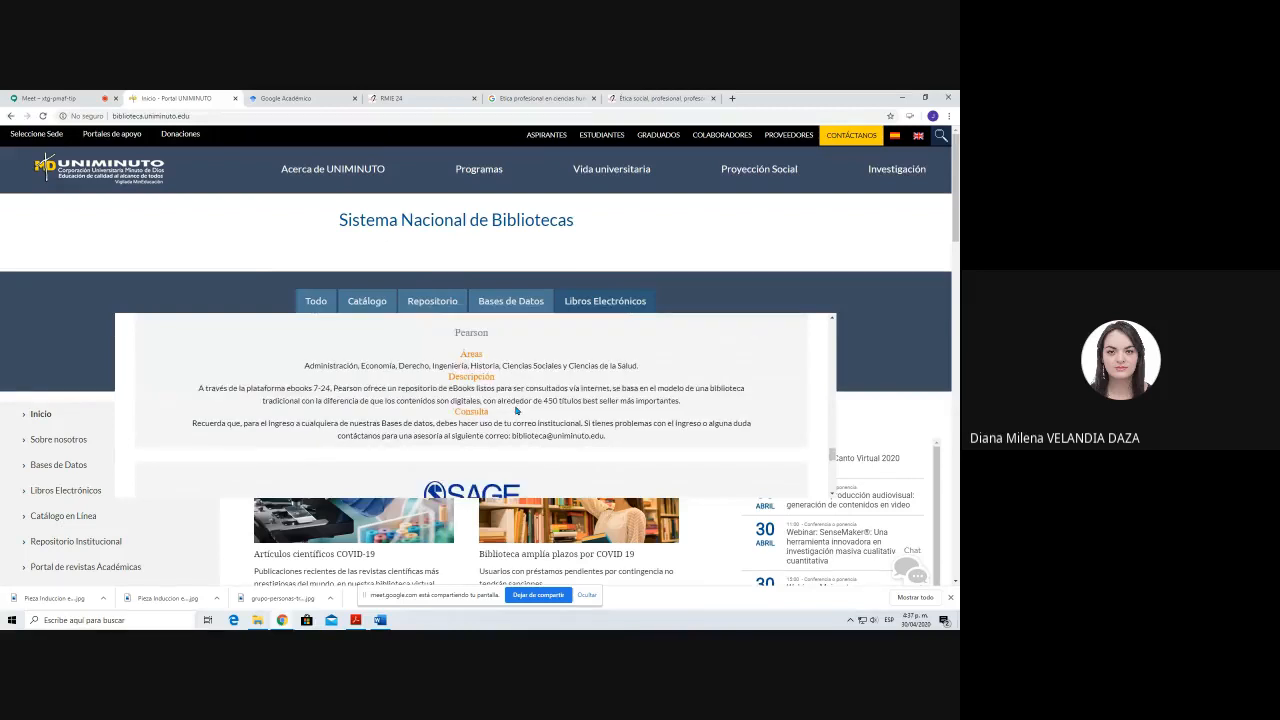
{"action": "scroll", "coordinate": [516, 410], "scroll_direction": "down", "scroll_amount": 3}
{"action": "scroll", "coordinate": [521, 431], "scroll_direction": "down", "scroll_amount": 2}
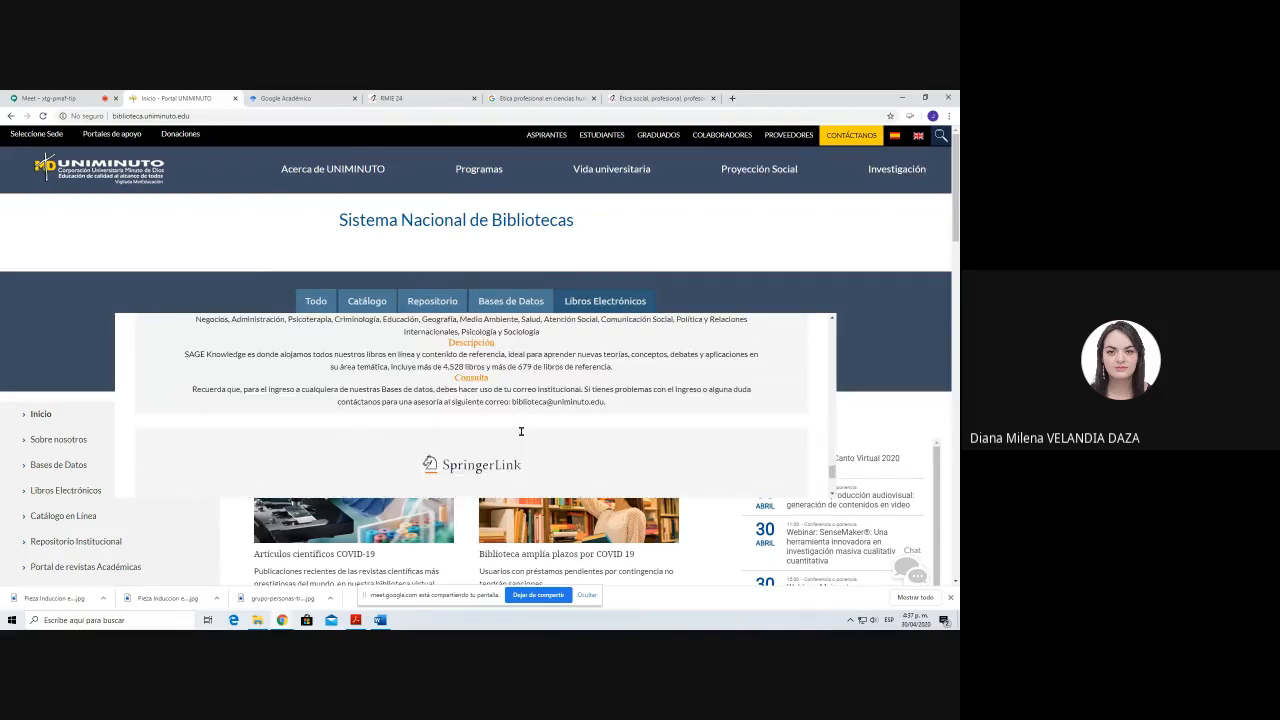
{"action": "scroll", "coordinate": [521, 431], "scroll_direction": "down", "scroll_amount": 3}
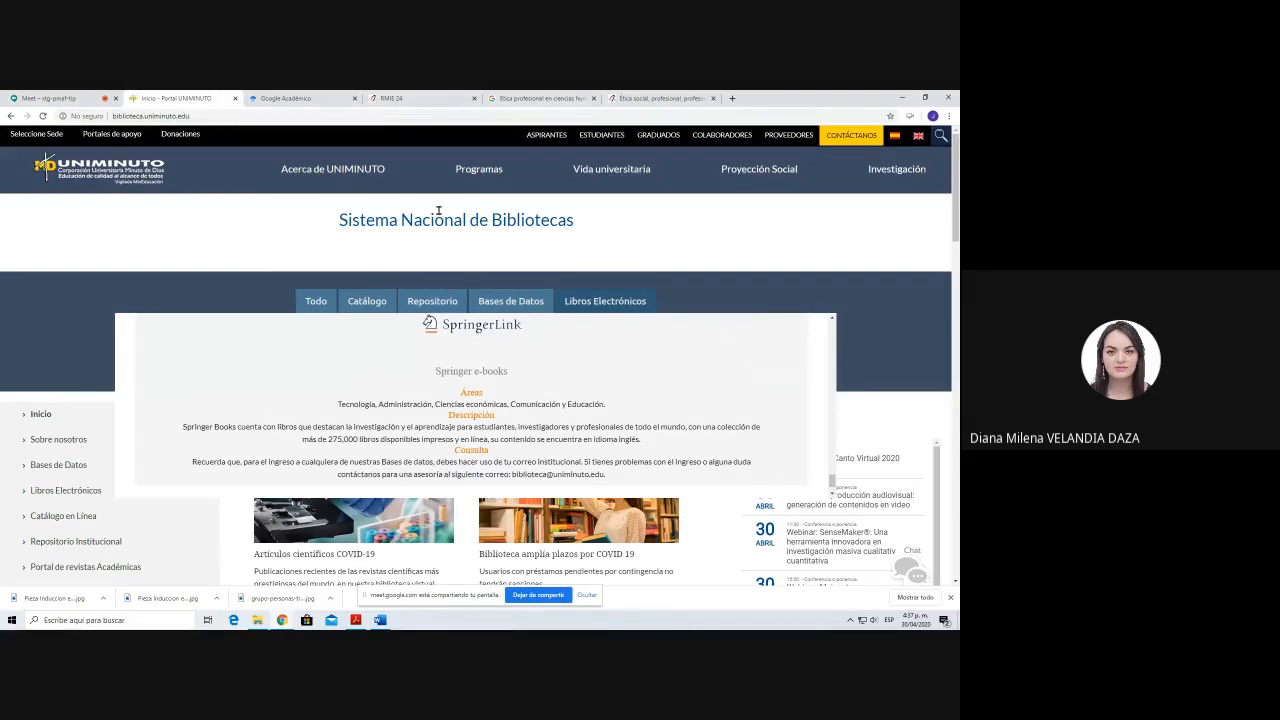
Step: Search Google Académico for etica profesional using the suggested query
{"action": "left_click", "coordinate": [310, 96]}
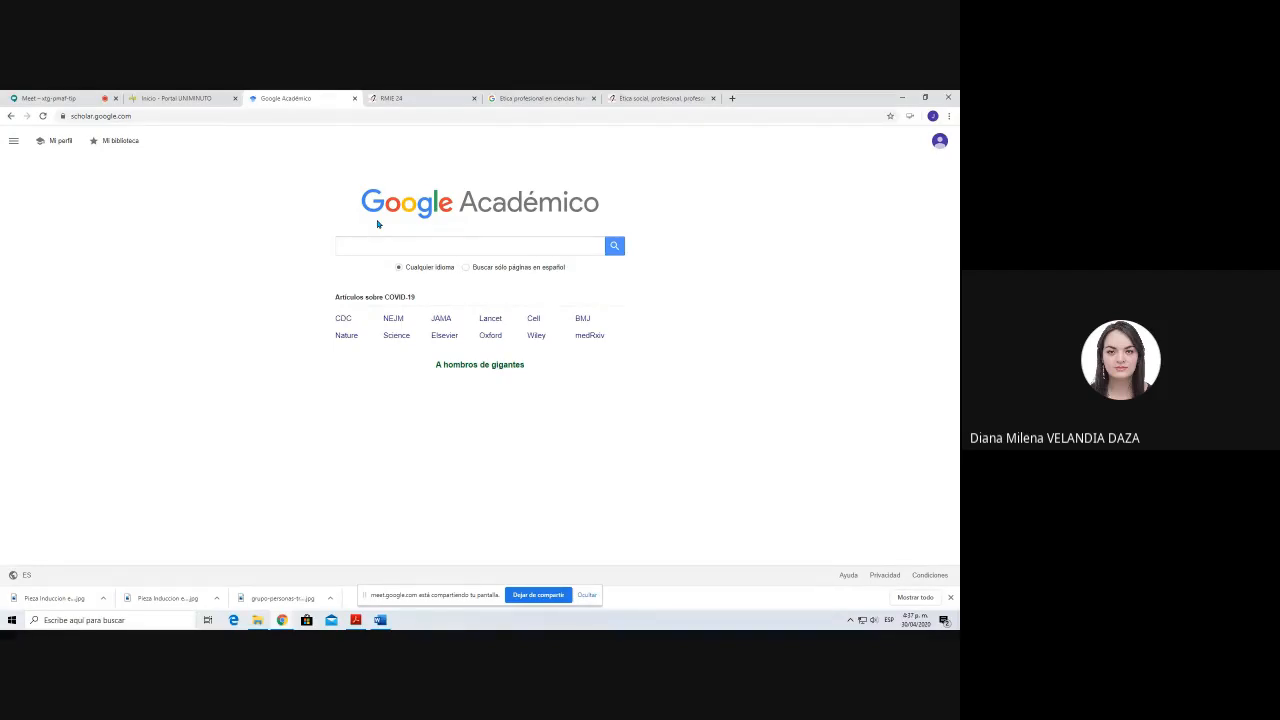
{"action": "left_click", "coordinate": [180, 98]}
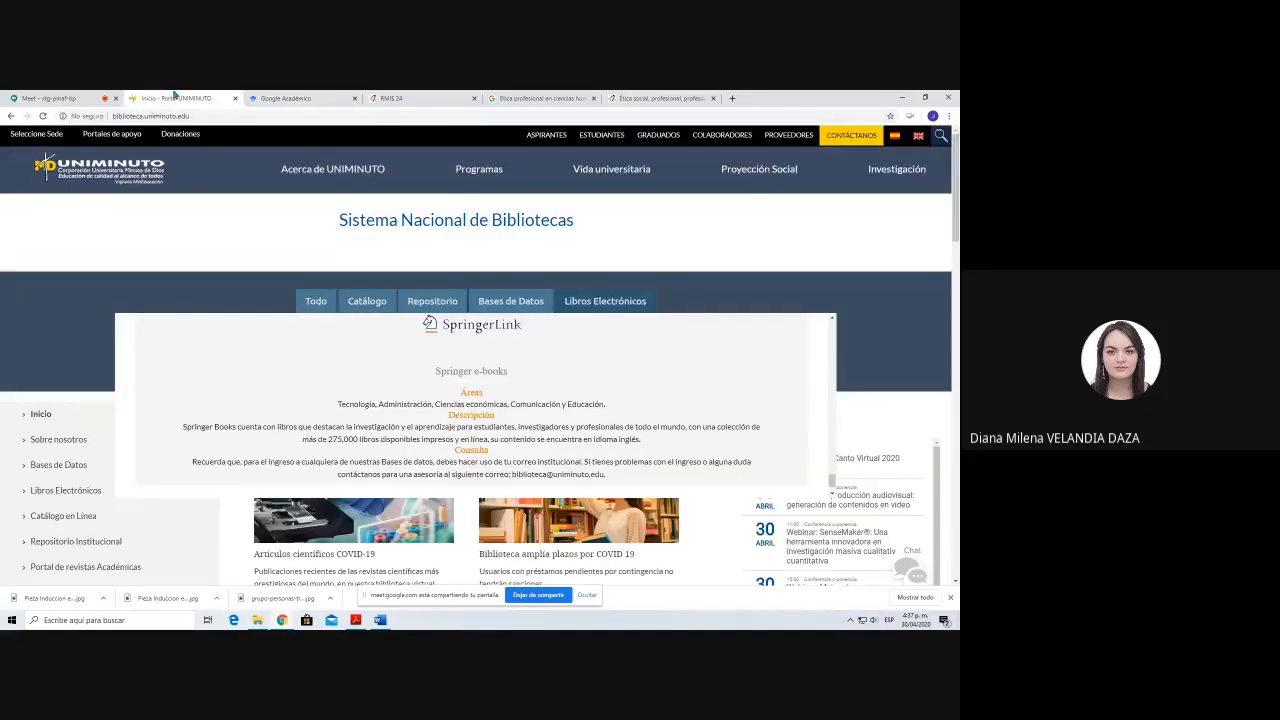
{"action": "left_click", "coordinate": [290, 98]}
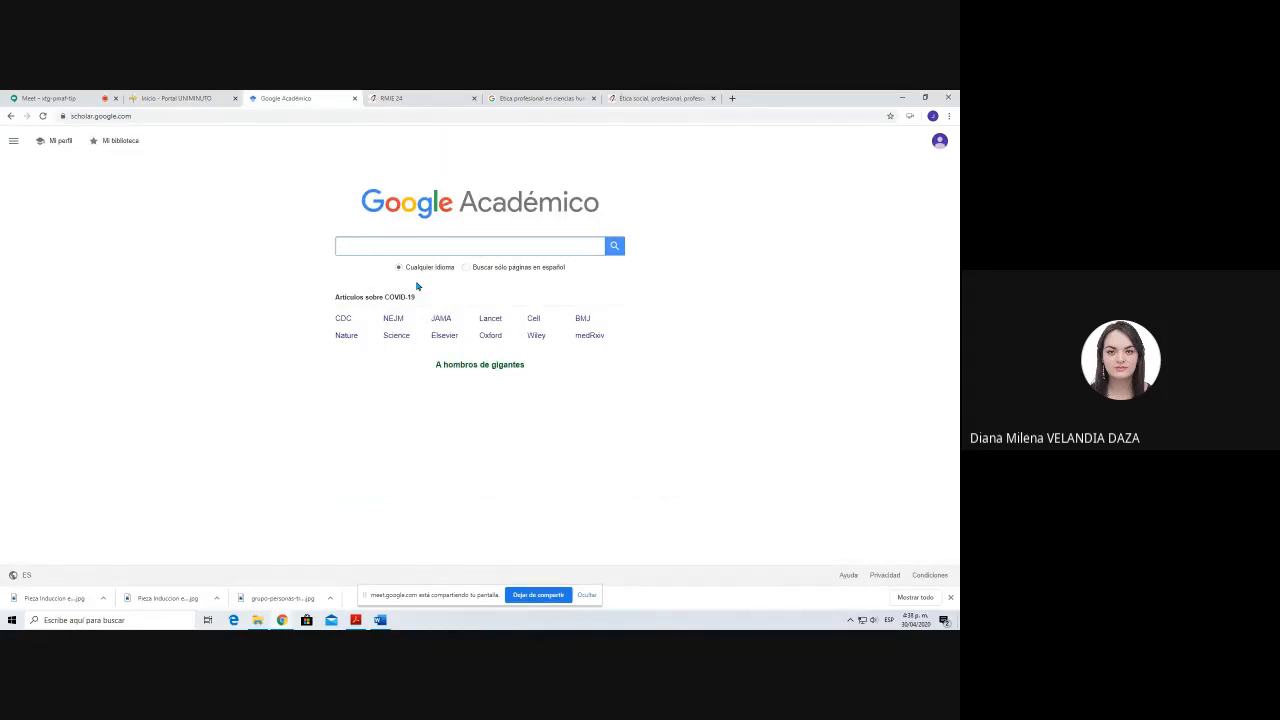
{"action": "type", "text": "etica"}
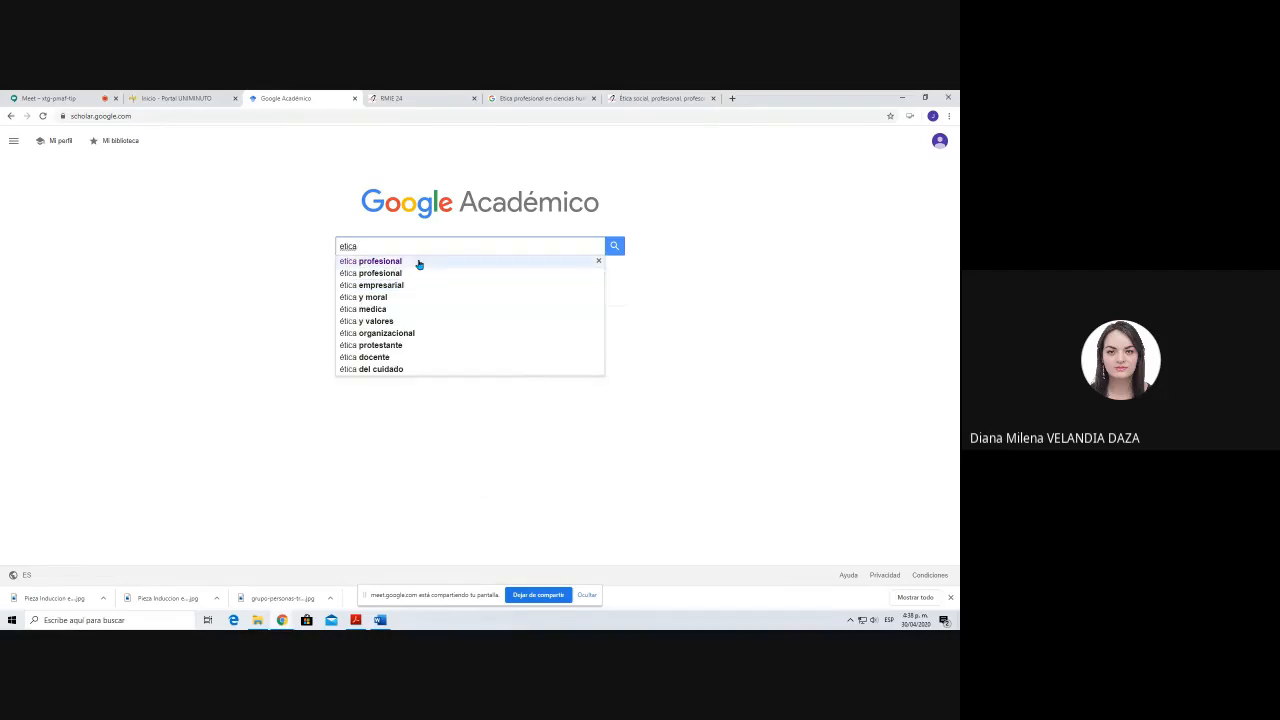
{"action": "left_click", "coordinate": [419, 264]}
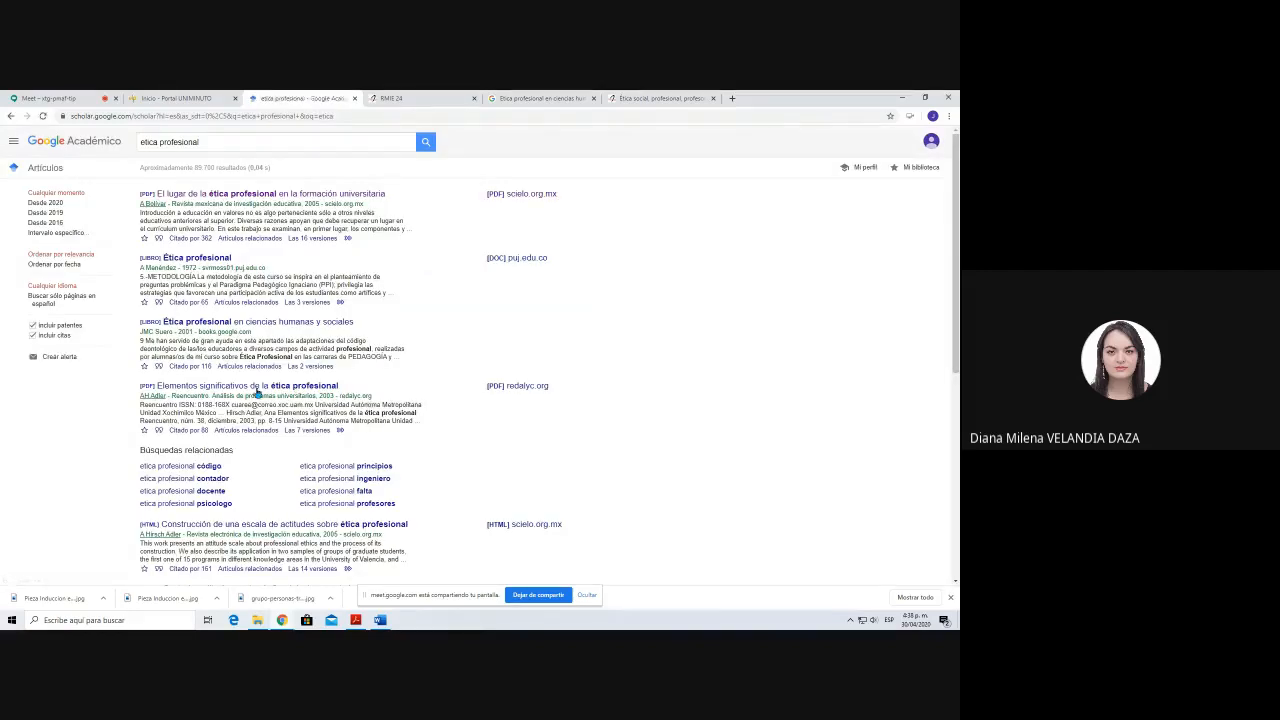
Step: Review the search results, show the citation formats for Ética profesional en ciencias humanas y sociales, and highlight its APA reference
{"action": "scroll", "coordinate": [257, 394], "scroll_direction": "down", "scroll_amount": 1}
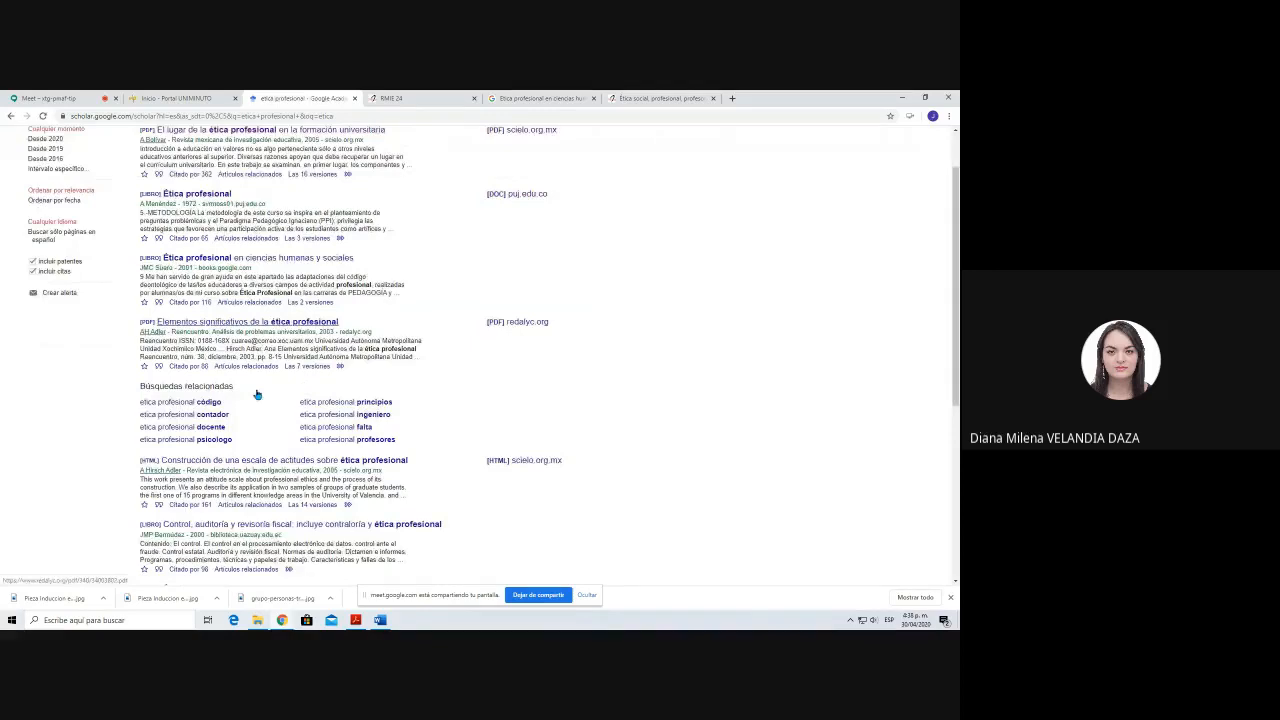
{"action": "scroll", "coordinate": [257, 394], "scroll_direction": "down", "scroll_amount": 4}
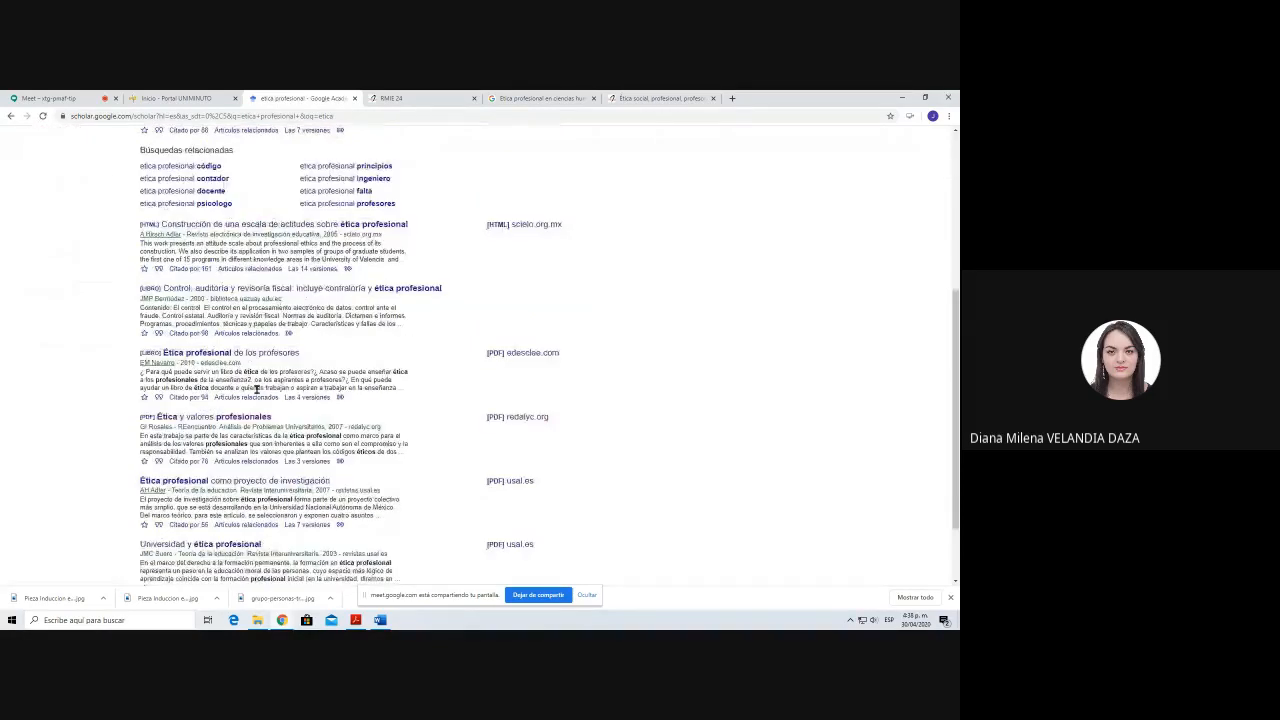
{"action": "scroll", "coordinate": [257, 390], "scroll_direction": "down", "scroll_amount": 2}
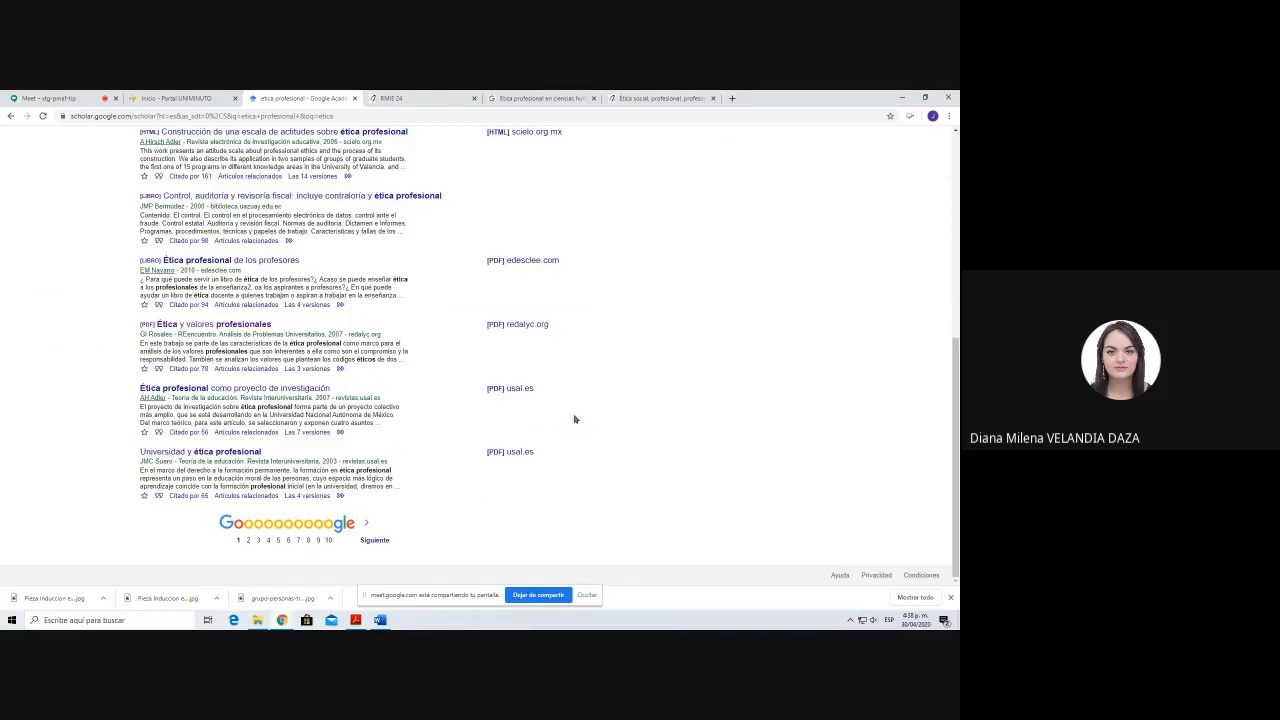
{"action": "scroll", "coordinate": [575, 419], "scroll_direction": "up", "scroll_amount": 3}
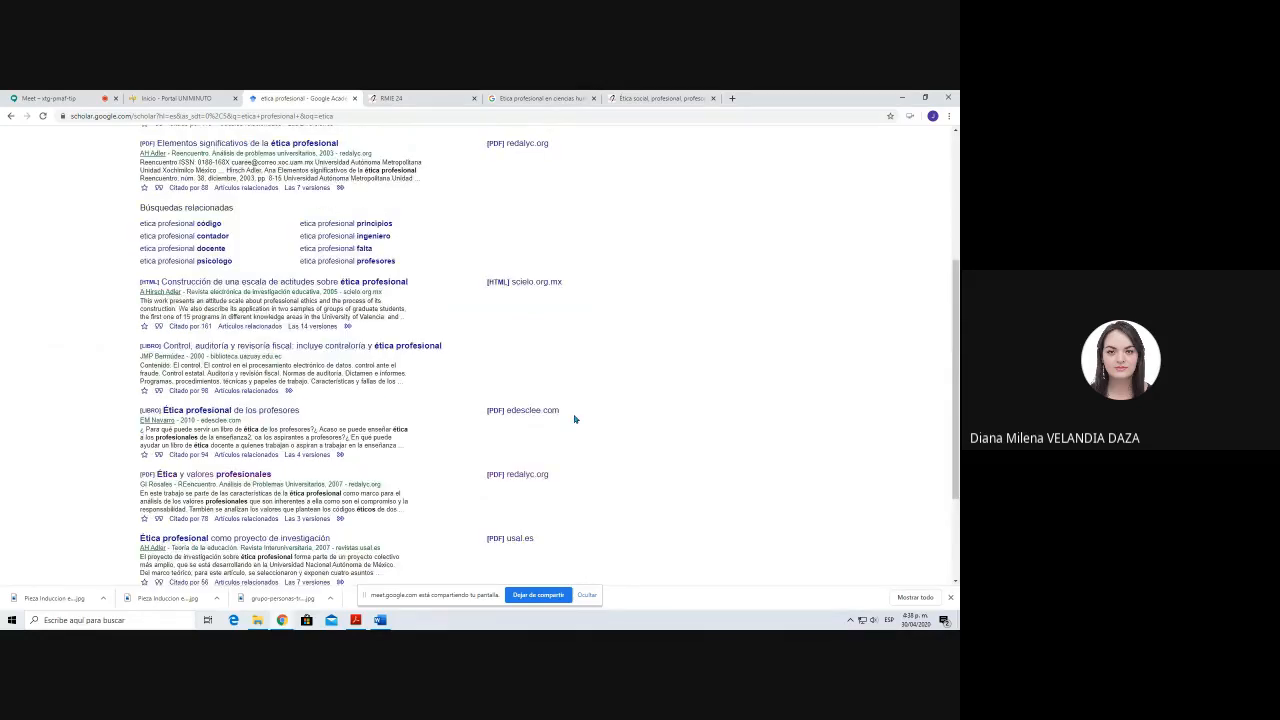
{"action": "scroll", "coordinate": [575, 419], "scroll_direction": "up", "scroll_amount": 3}
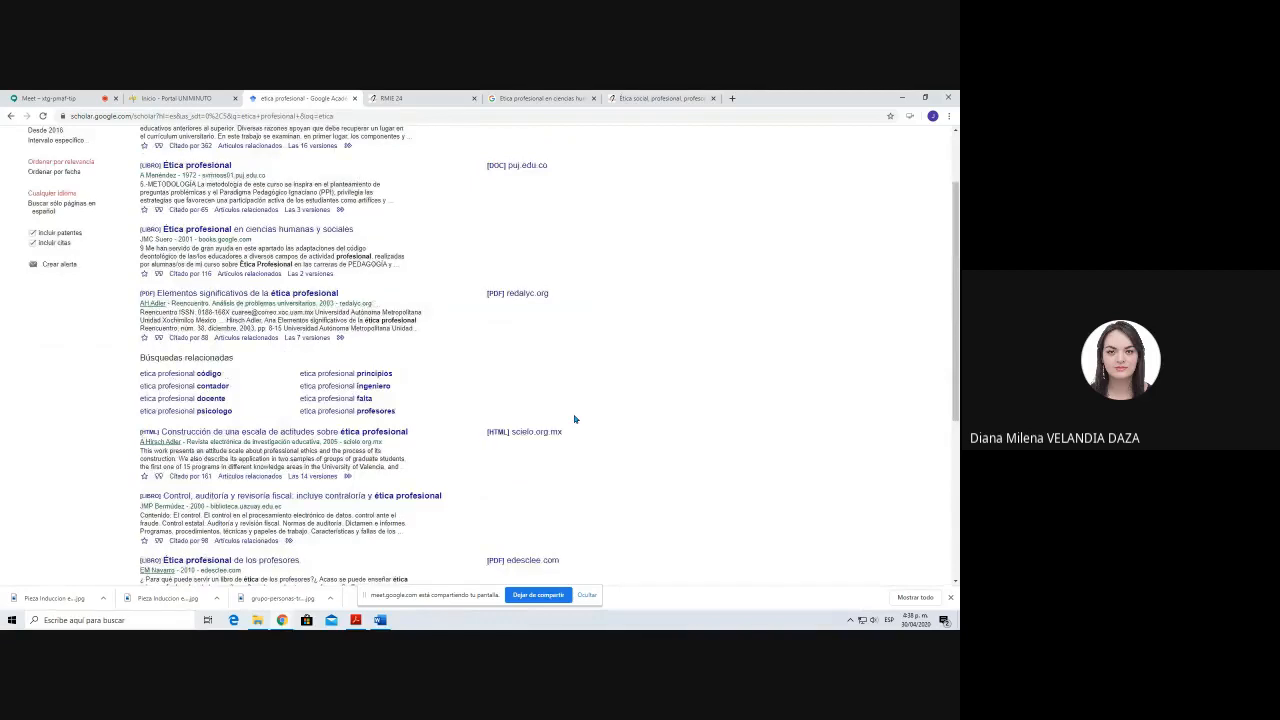
{"action": "scroll", "coordinate": [575, 419], "scroll_direction": "up", "scroll_amount": 2}
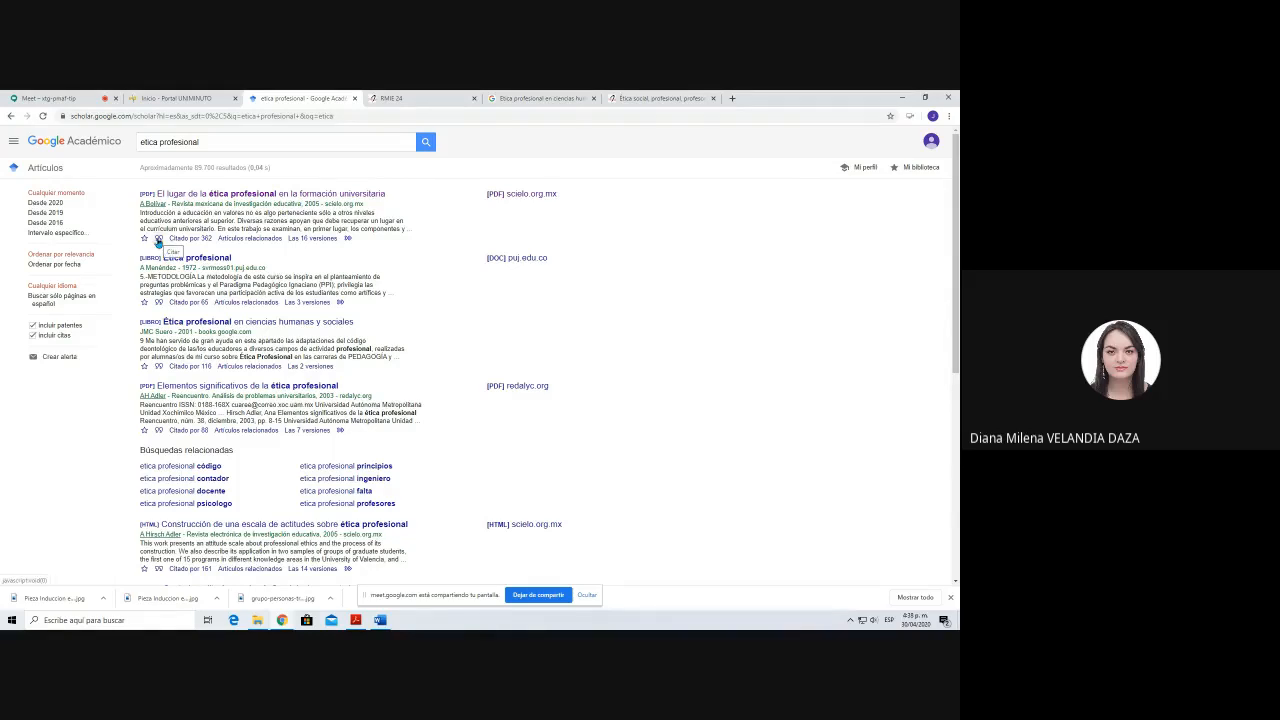
{"action": "left_click", "coordinate": [157, 367]}
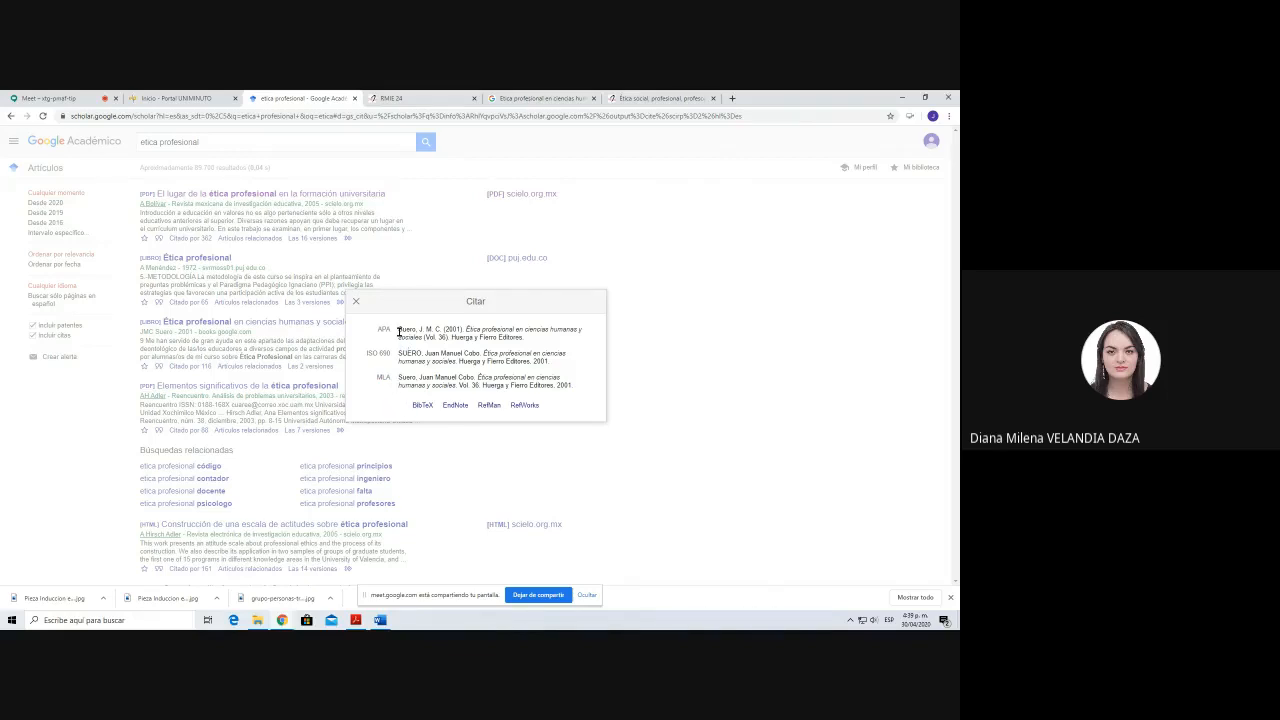
{"action": "left_click_drag", "start_coordinate": [398, 332], "coordinate": [557, 340]}
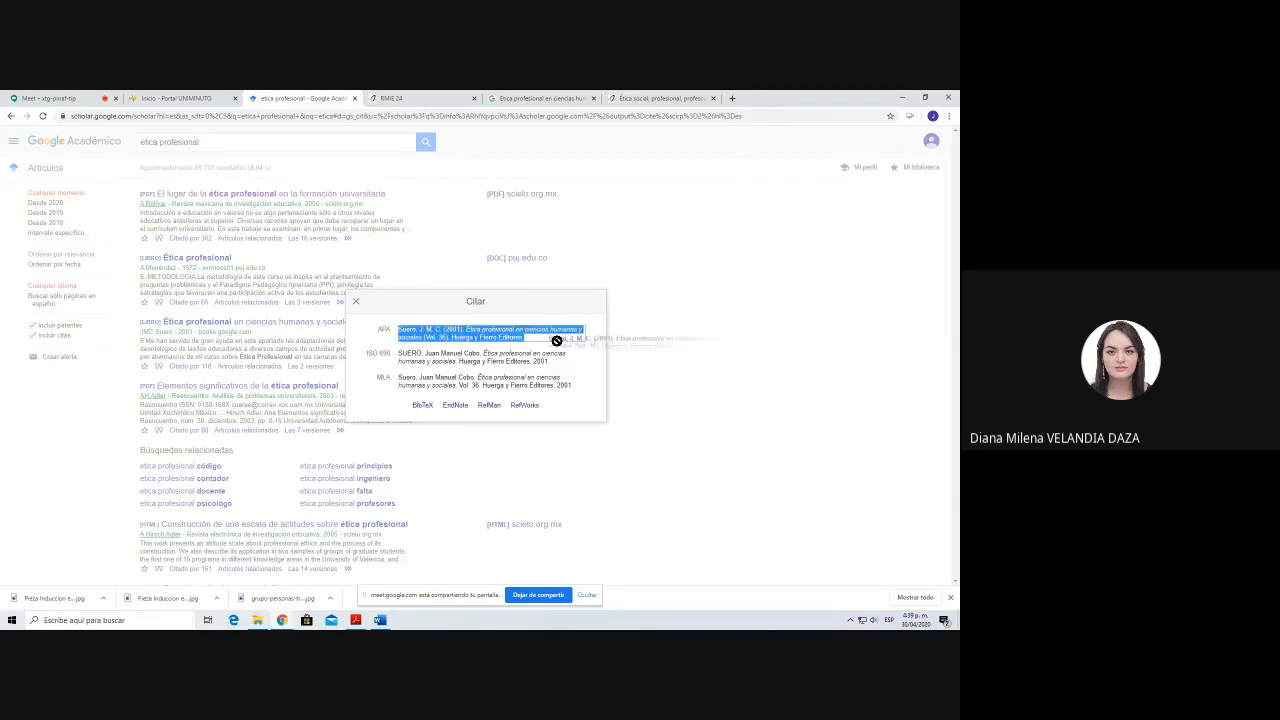
{"action": "left_click", "coordinate": [676, 340]}
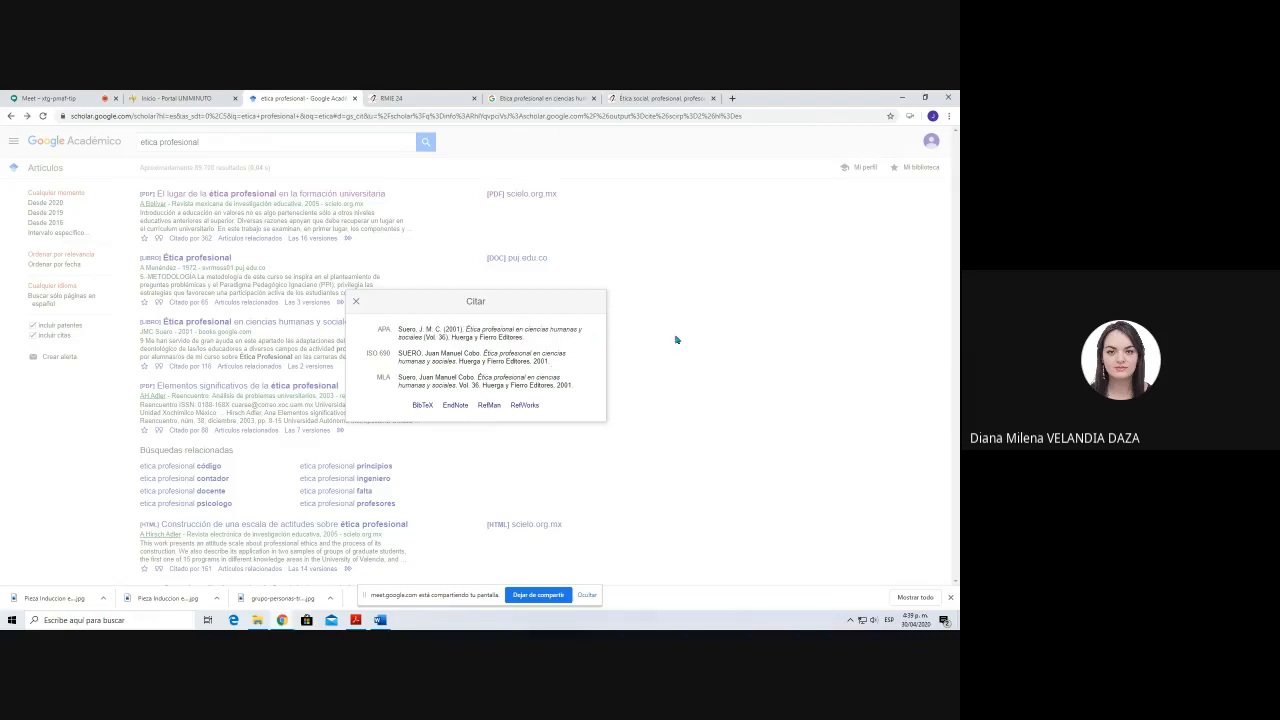
Step: Close the citation formats and bring up the PDF article El lugar de la ética profesional en la formación universitaria
{"action": "left_click", "coordinate": [676, 340]}
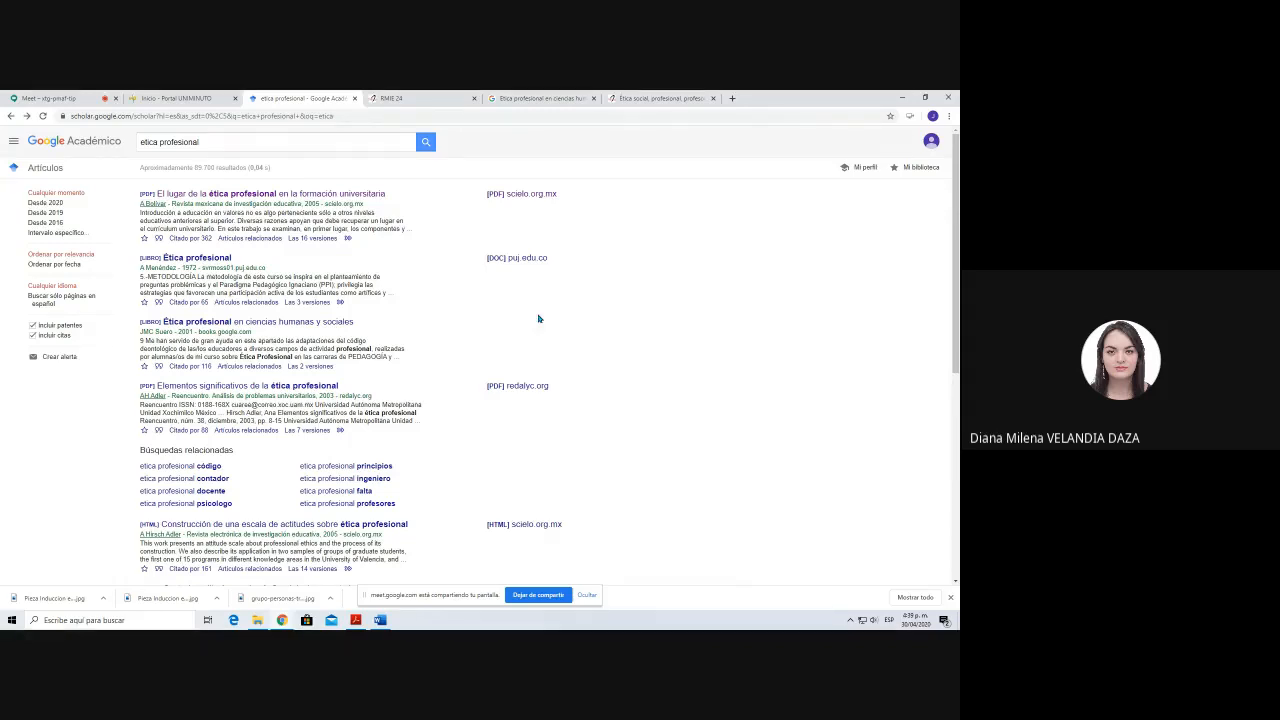
{"action": "left_click", "coordinate": [421, 94]}
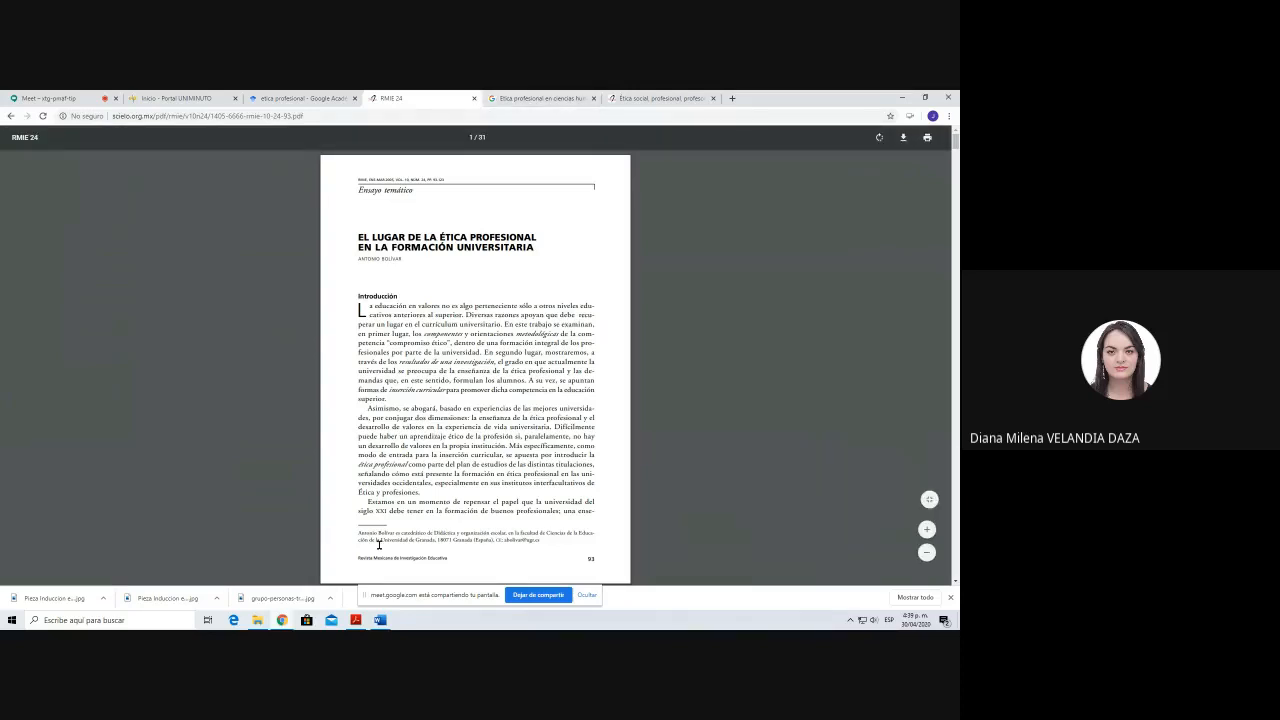
Step: Switch to Word and insert a page break so the Introducción heading starts on a new page
{"action": "left_click", "coordinate": [379, 620]}
{"action": "scroll", "coordinate": [469, 288], "scroll_direction": "down", "scroll_amount": 5}
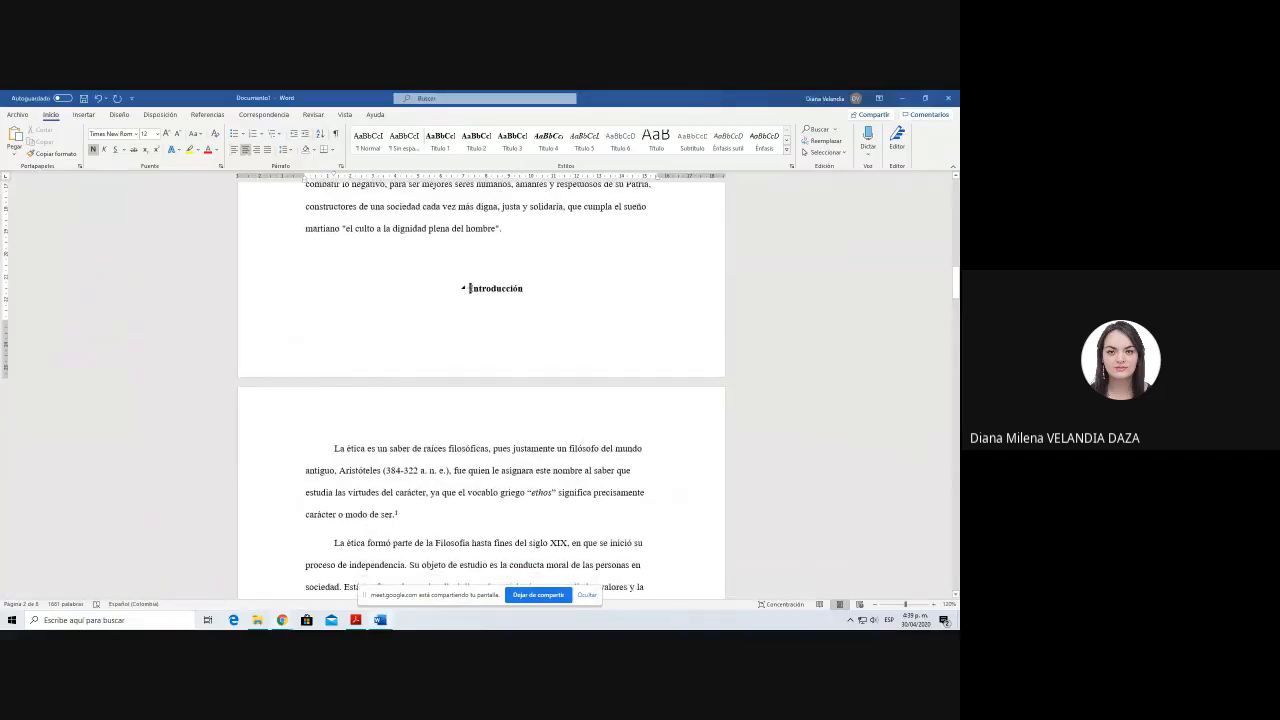
{"action": "key", "text": "ctrl+Return"}
{"action": "scroll", "coordinate": [469, 285], "scroll_direction": "down", "scroll_amount": 3}
{"action": "left_click", "coordinate": [508, 299]}
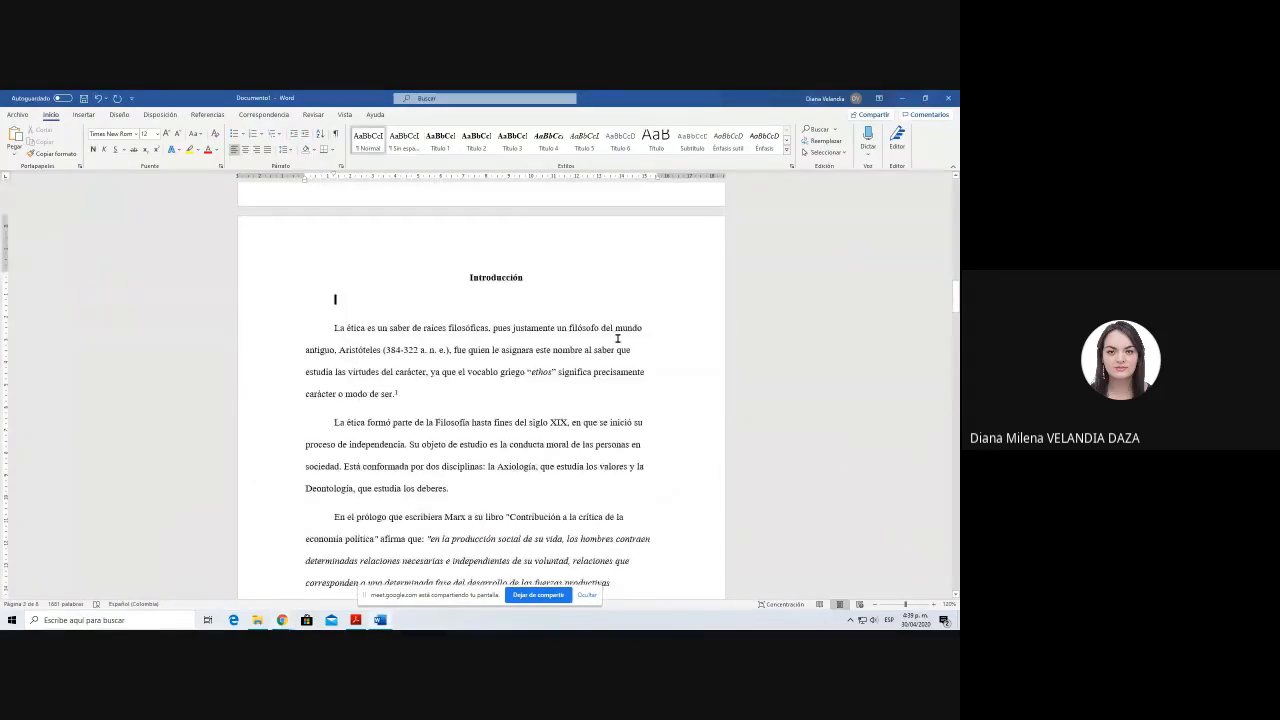
Step: Add the heading "Tipos de cita" below Introducción, leaving space between them, and apply the Título 1 style
{"action": "key", "text": "Return"}
{"action": "key", "text": "Return"}
{"action": "type", "text": "Tipos"}
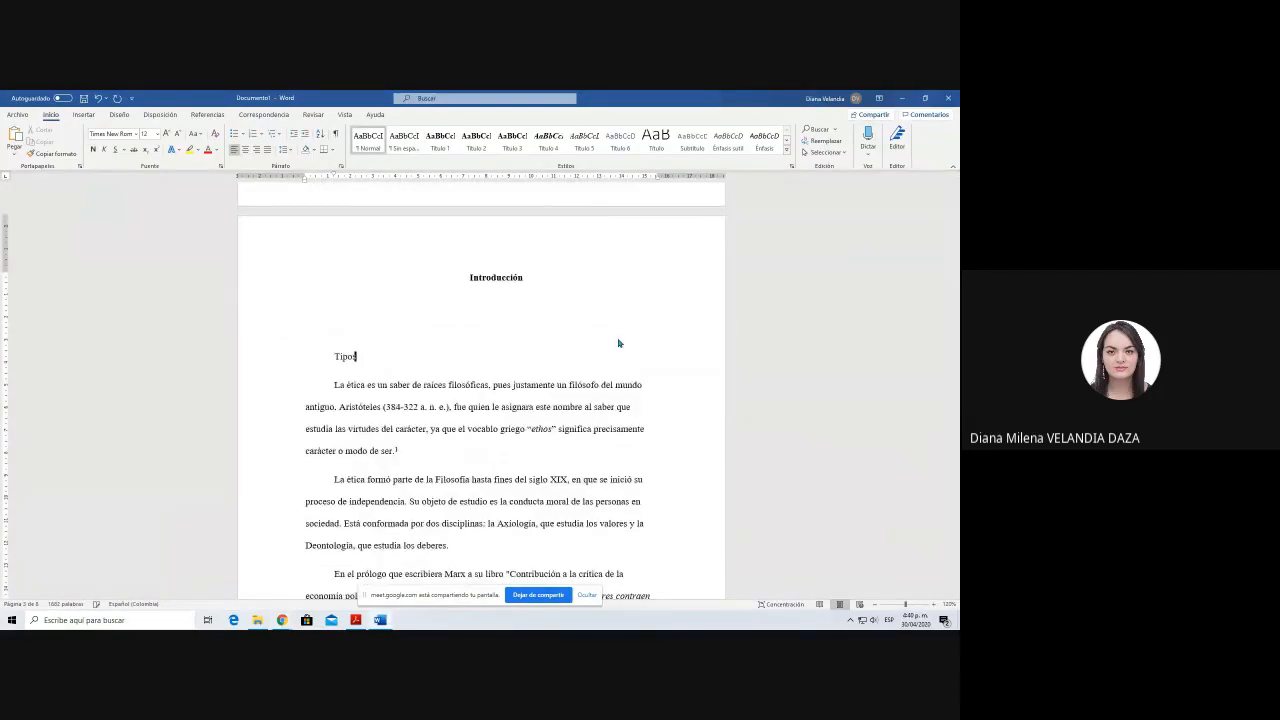
{"action": "type", "text": " de cita"}
{"action": "key", "text": "shift+Home"}
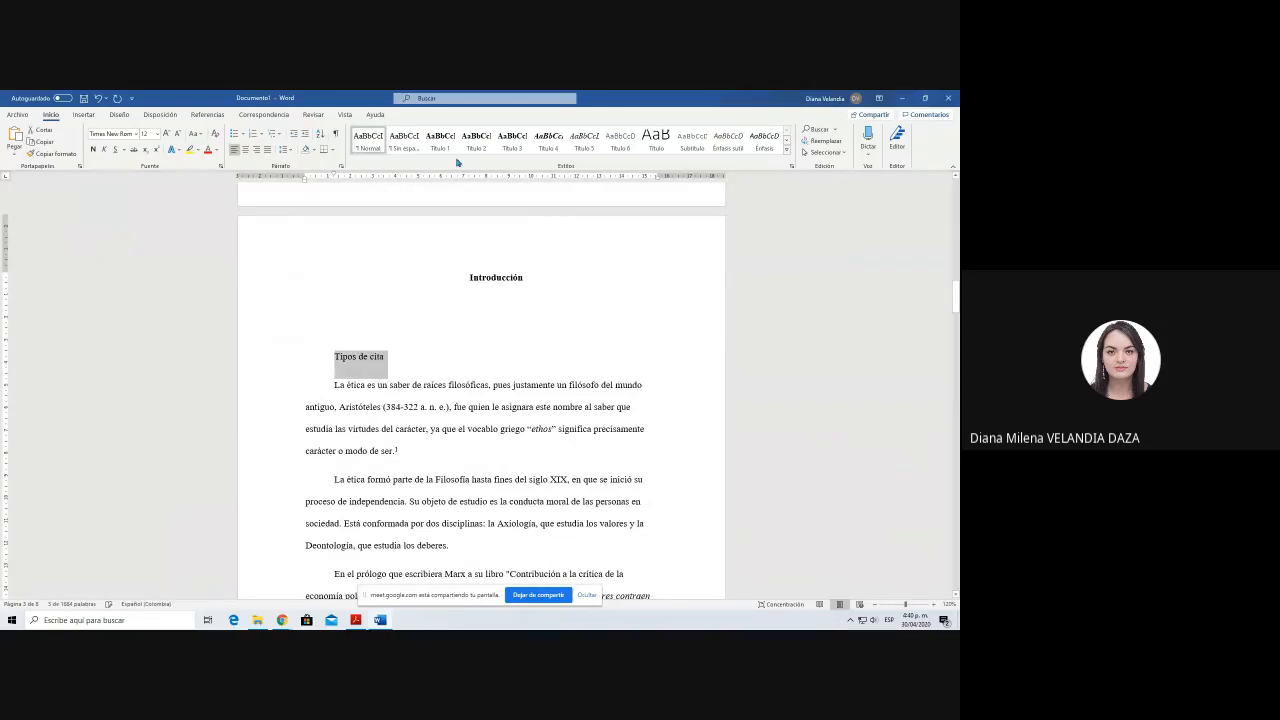
{"action": "left_click", "coordinate": [440, 140]}
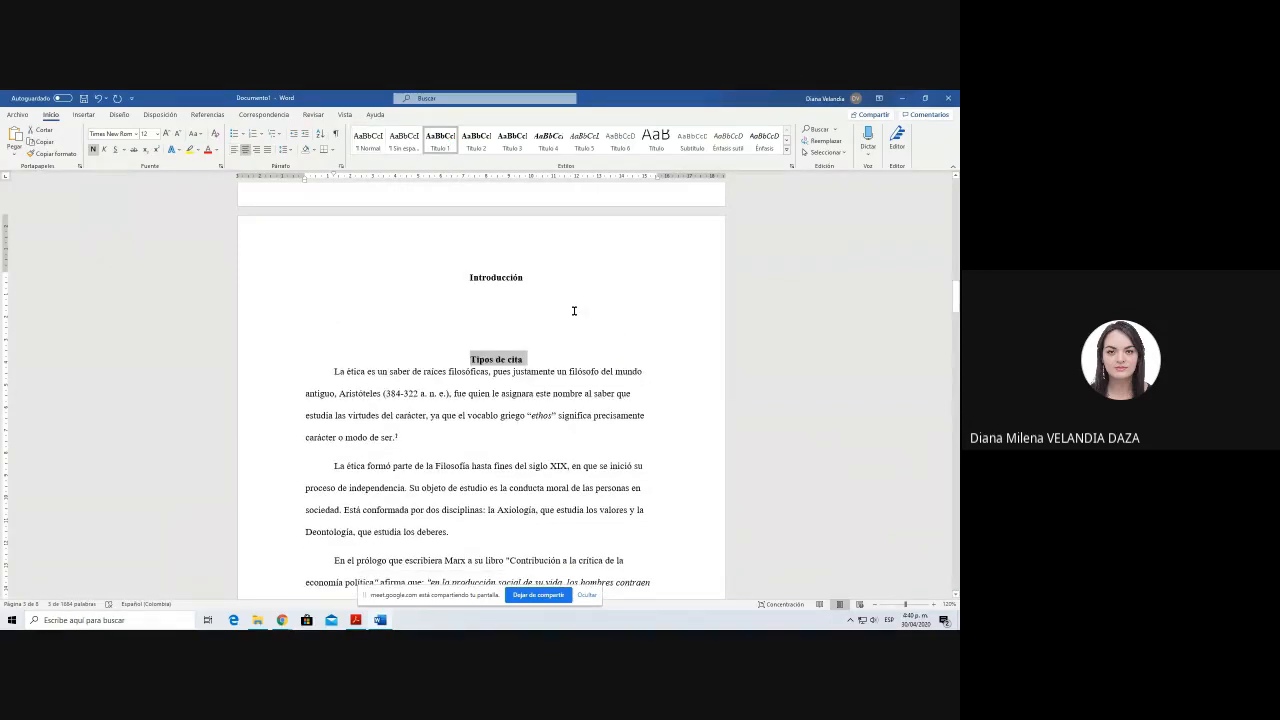
Step: Start a body line with the word "Parafraseo" beneath the Tipos de cita heading
{"action": "key", "text": "End"}
{"action": "key", "text": "Return"}
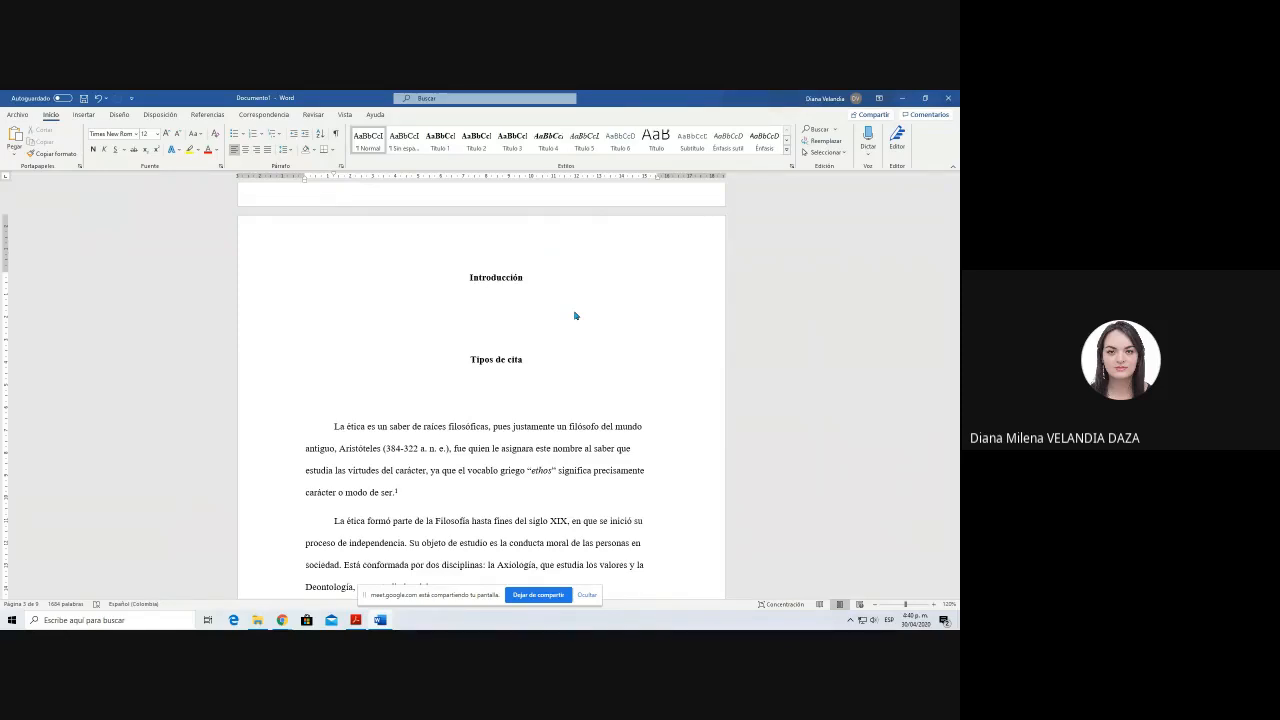
{"action": "type", "text": "Para"}
{"action": "type", "text": "l"}
{"action": "type", "text": "raseo"}
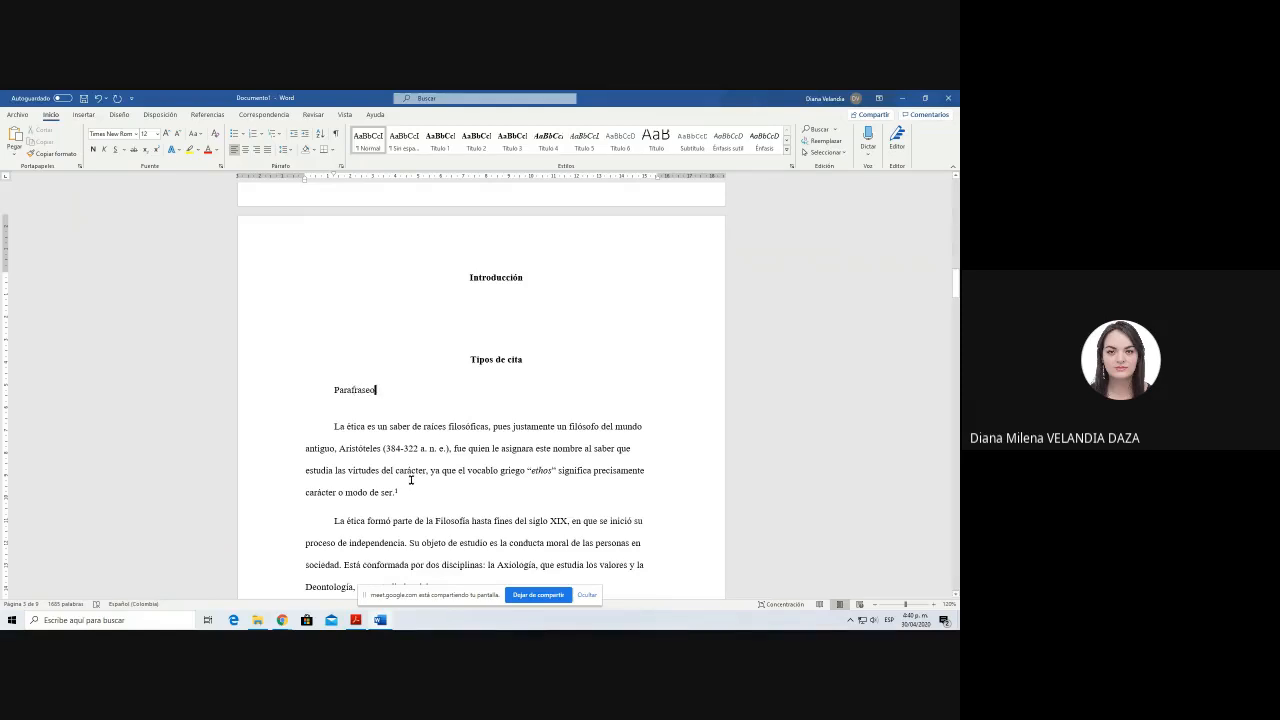
Step: Switch to Adobe Acrobat Reader and examine the Paráfrasis section and its example on page 13 of the APA manual
{"action": "left_click", "coordinate": [355, 620]}
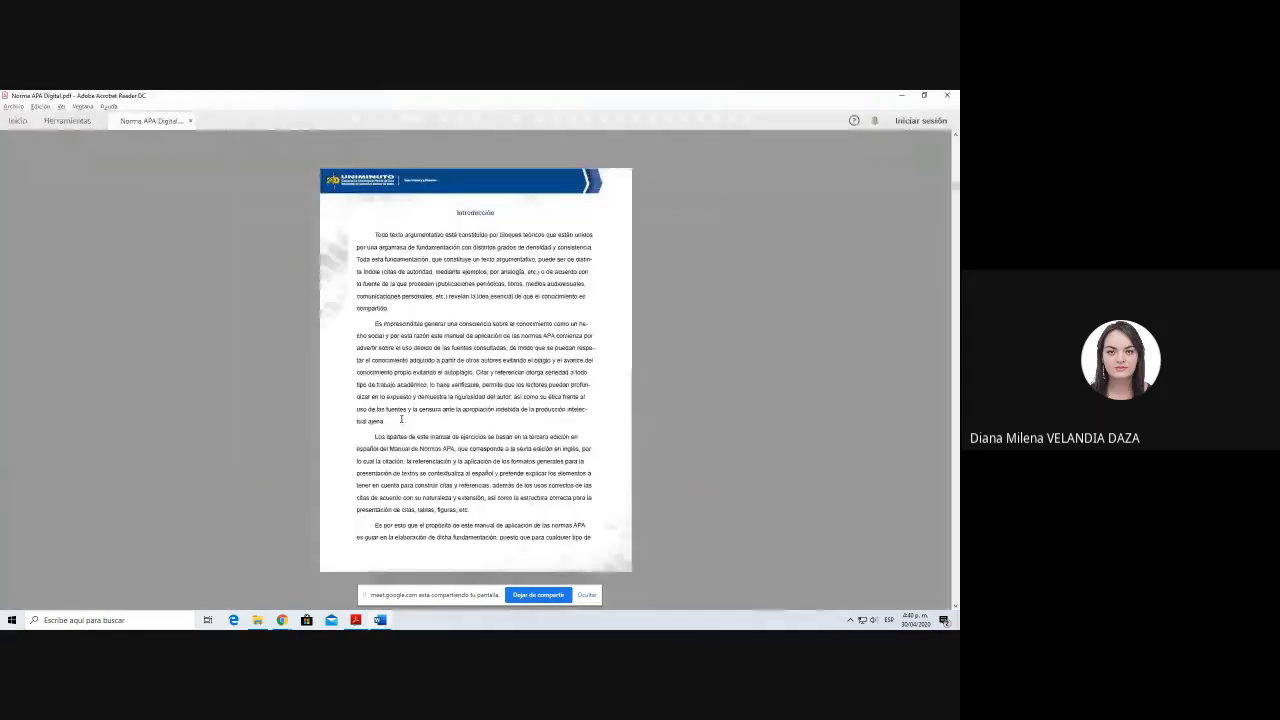
{"action": "scroll", "coordinate": [402, 419], "scroll_direction": "down", "scroll_amount": 4}
{"action": "scroll", "coordinate": [402, 419], "scroll_direction": "down", "scroll_amount": 5}
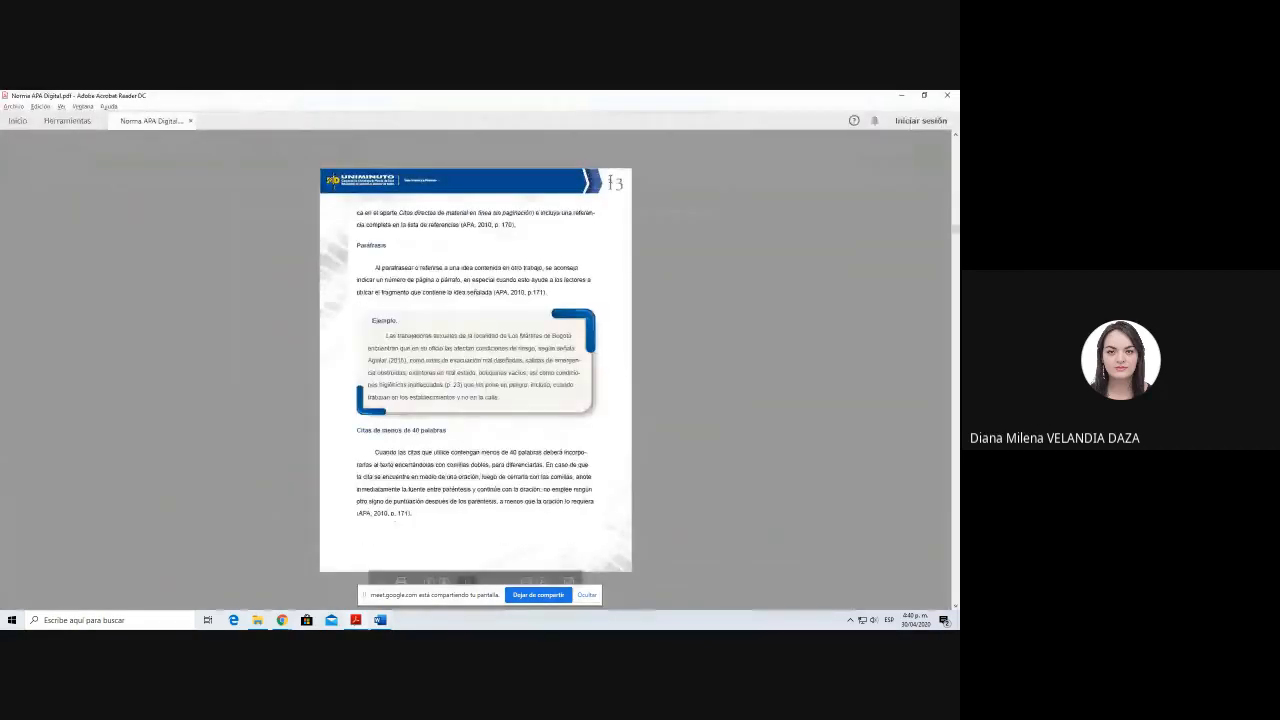
{"action": "left_click_drag", "start_coordinate": [356, 246], "coordinate": [411, 254]}
{"action": "left_click", "coordinate": [395, 246]}
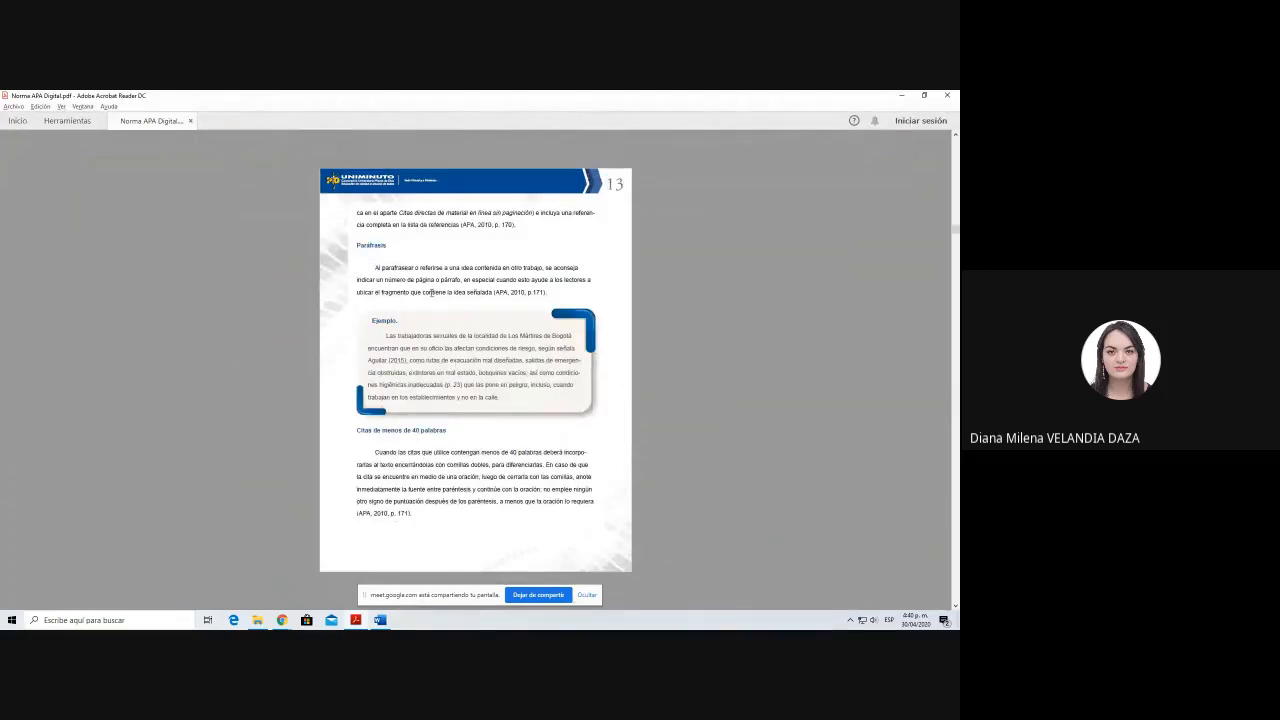
Step: Switch back to Word and complete the Parafraseo line with ": Resumir las ideas de un autor incluyendo ideas propias"
{"action": "key", "text": "alt+Tab"}
{"action": "type", "text": ": Resu"}
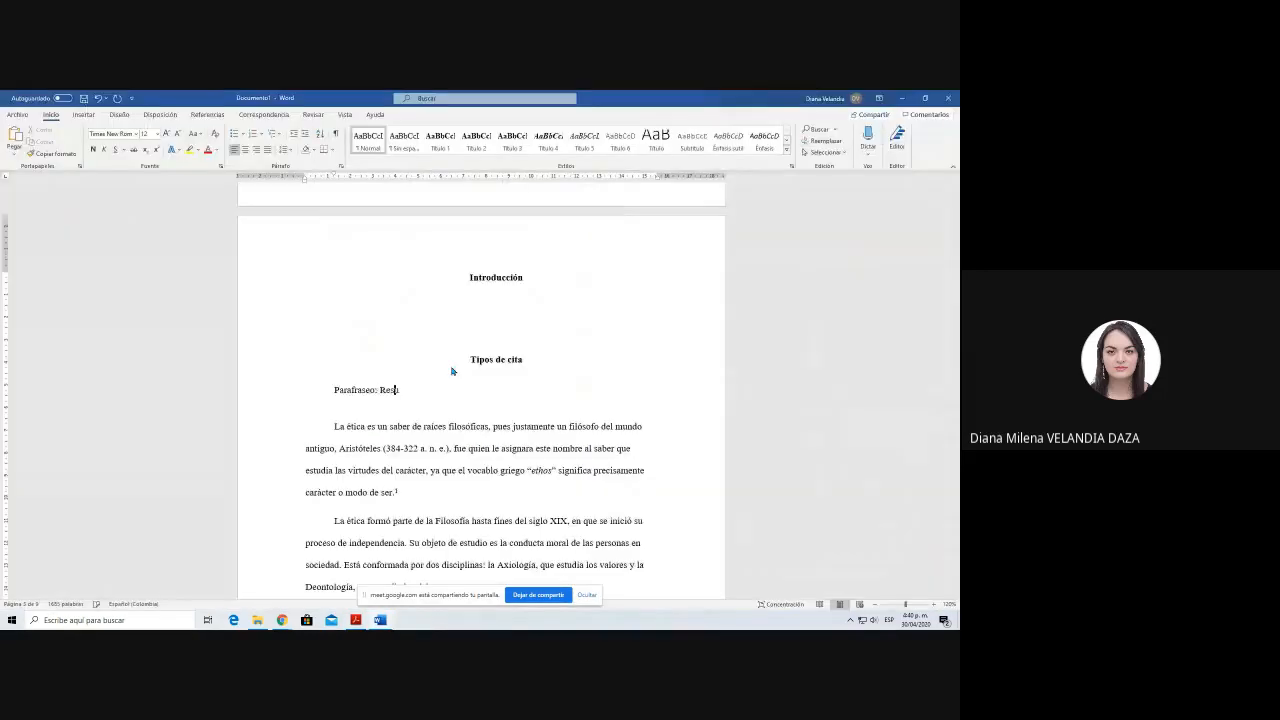
{"action": "type", "text": "mir las ideas de un autor incui"}
{"action": "key", "text": "BackSpace"}
{"action": "key", "text": "BackSpace"}
{"action": "type", "text": "ñ"}
{"action": "key", "text": "BackSpace"}
{"action": "type", "text": "luyendo ideas propias"}
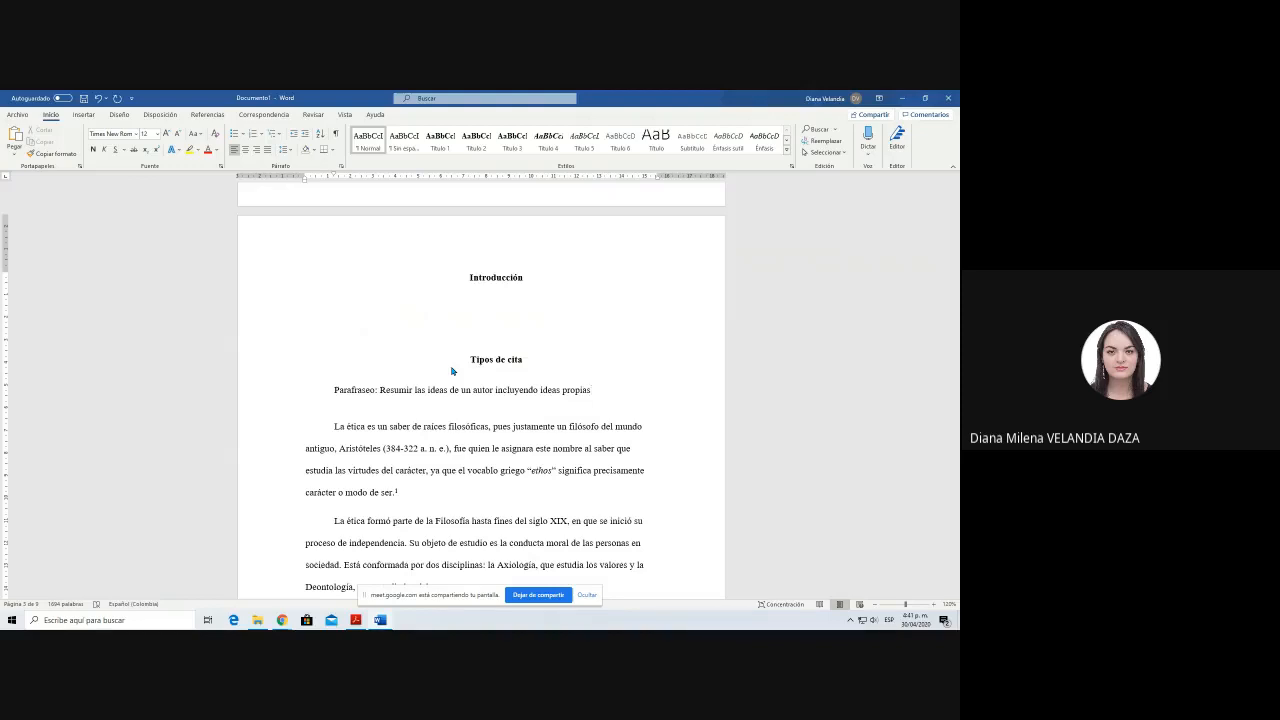
Step: Append the sample citation "(Apellido, 2020)" to the Parafraseo definition and start a new line below it
{"action": "type", "text": "(Apellido, 2020)"}
{"action": "key", "text": "Return"}
Step: Switch to Chrome and examine the article's title and the opening of its Introducción as material for a paraphrase
{"action": "key", "text": "alt+Tab"}
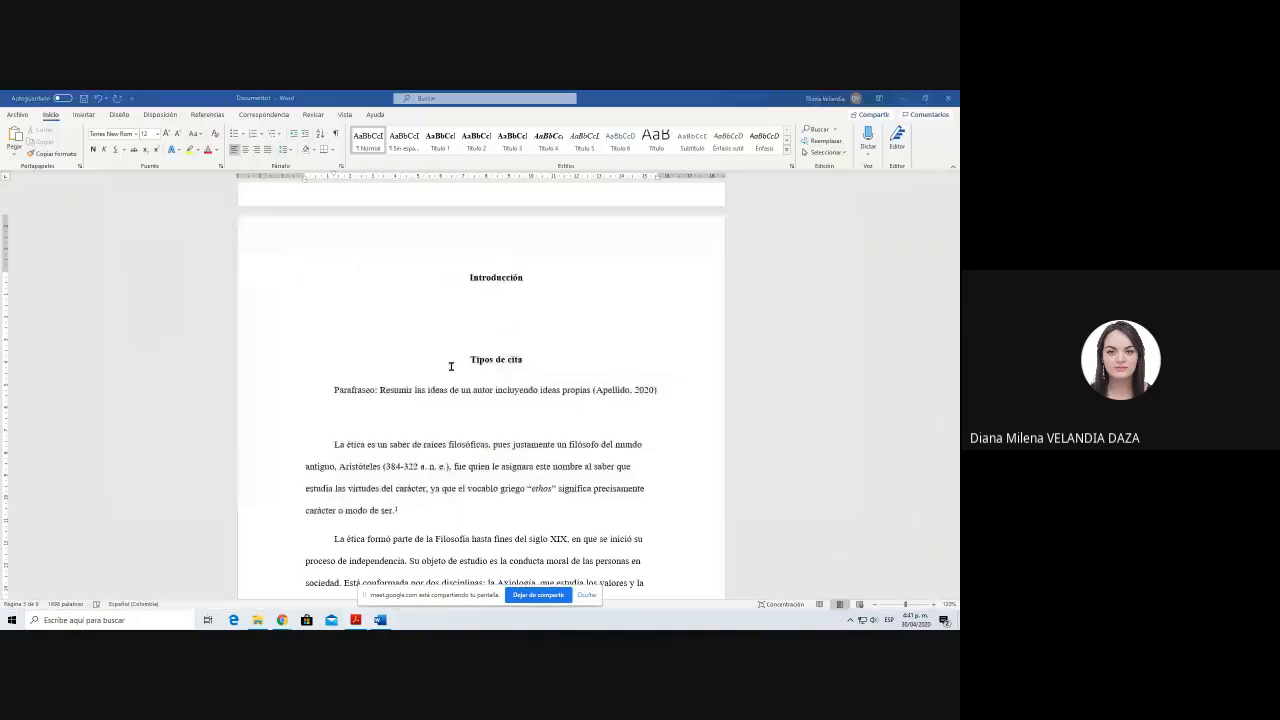
{"action": "key", "text": "alt+Tab"}
{"action": "key", "text": "Tab"}
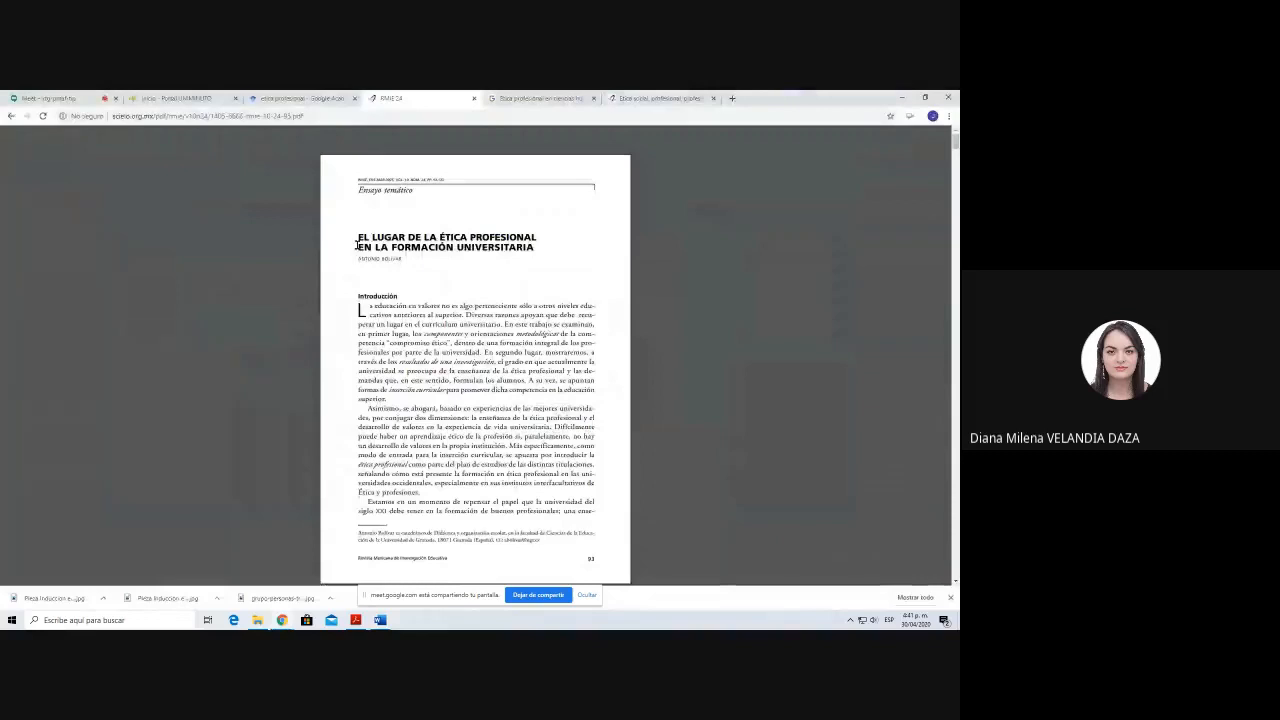
{"action": "left_click_drag", "start_coordinate": [358, 240], "coordinate": [538, 250]}
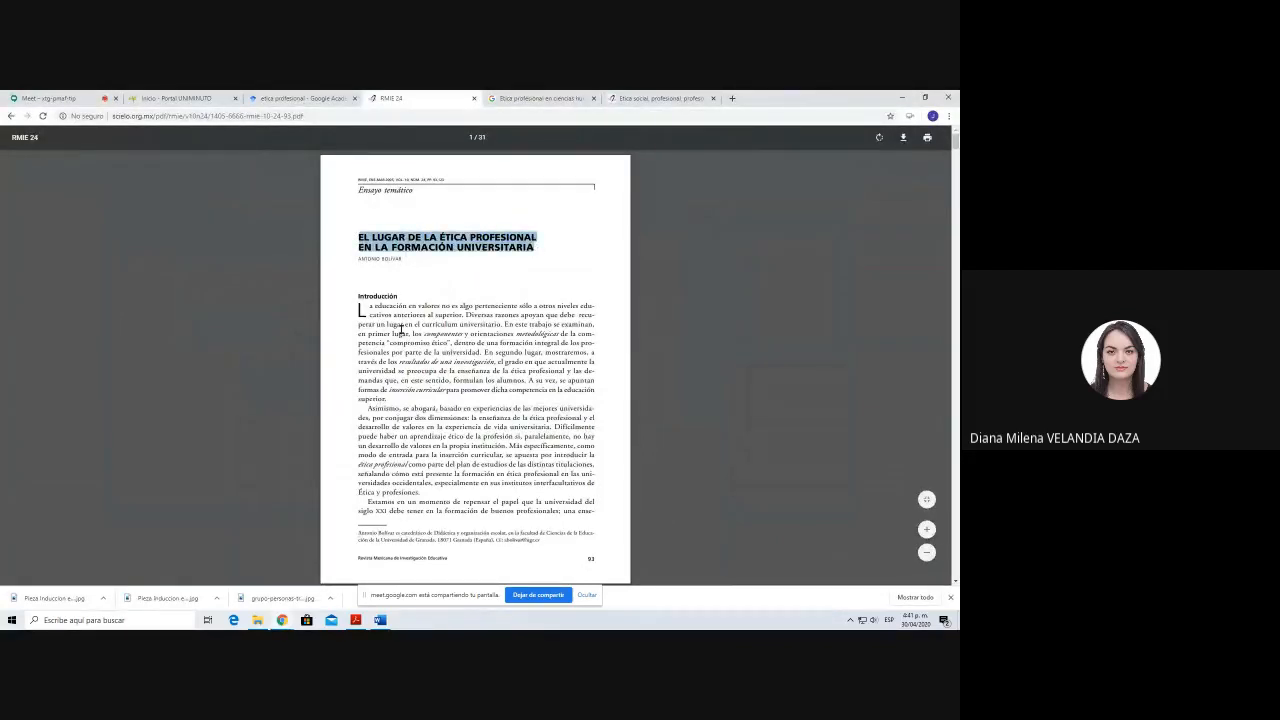
{"action": "left_click", "coordinate": [366, 307]}
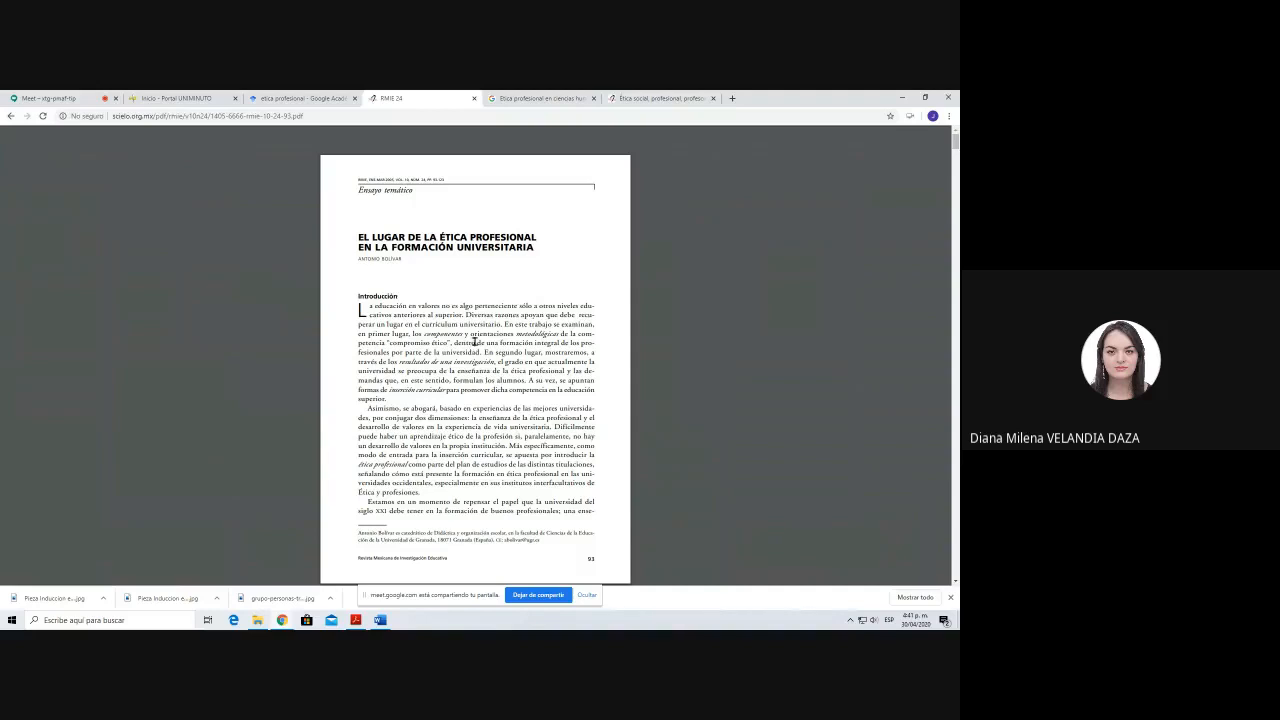
Step: Switch to Word and write the paraphrase "La ética no solamente corresponde a los primeros niveles de formación." below the Parafraseo definition
{"action": "key", "text": "alt+Tab"}
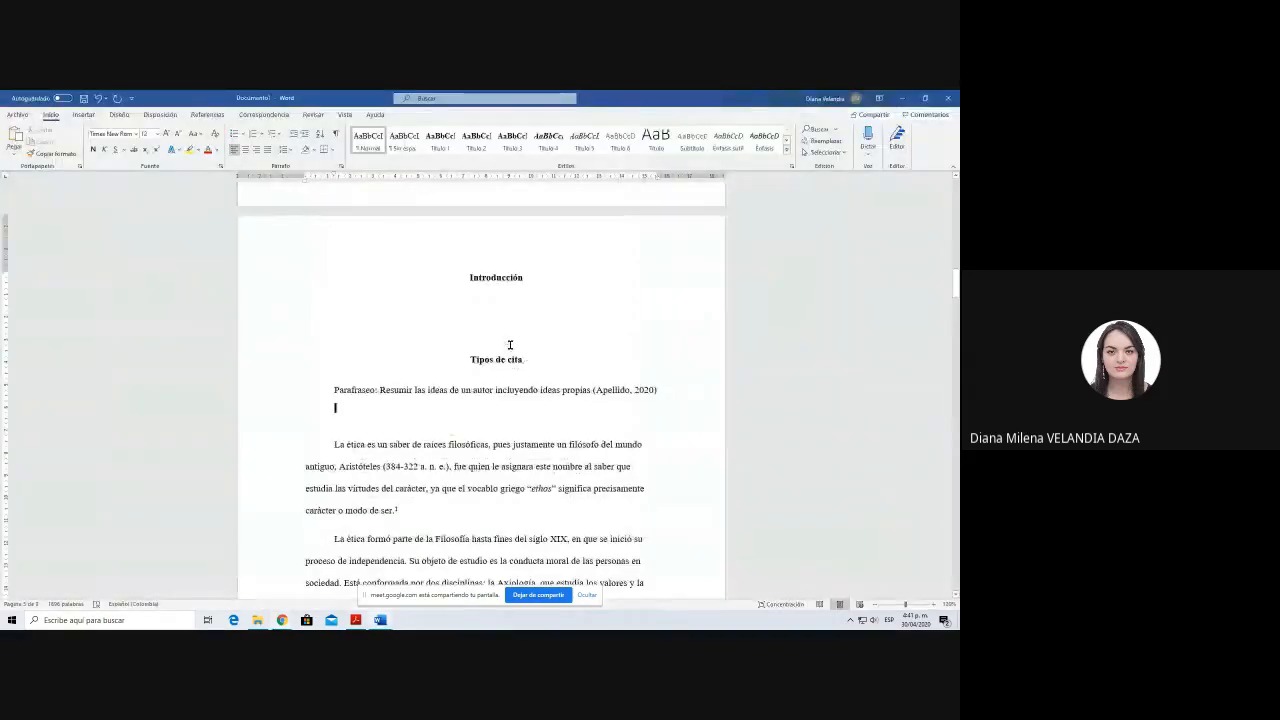
{"action": "type", "text": "La ética no solam"}
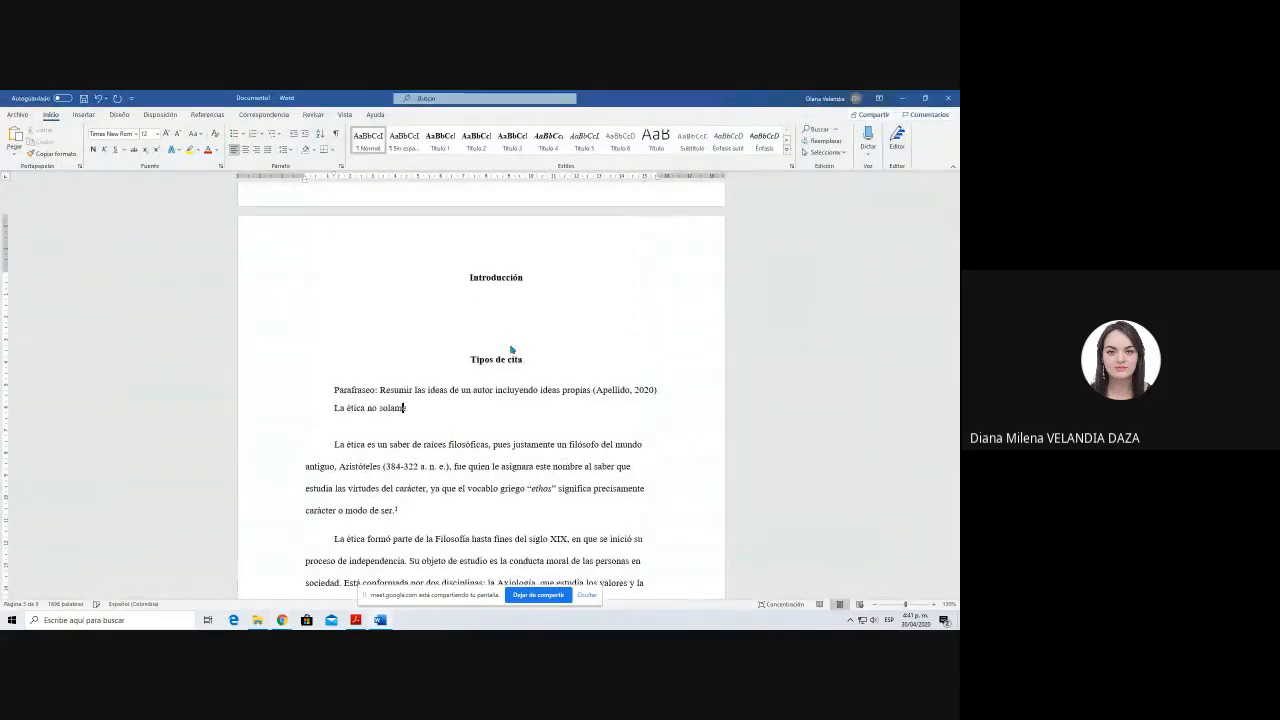
{"action": "type", "text": "ente corresponde a los primeros niveles de formaci"}
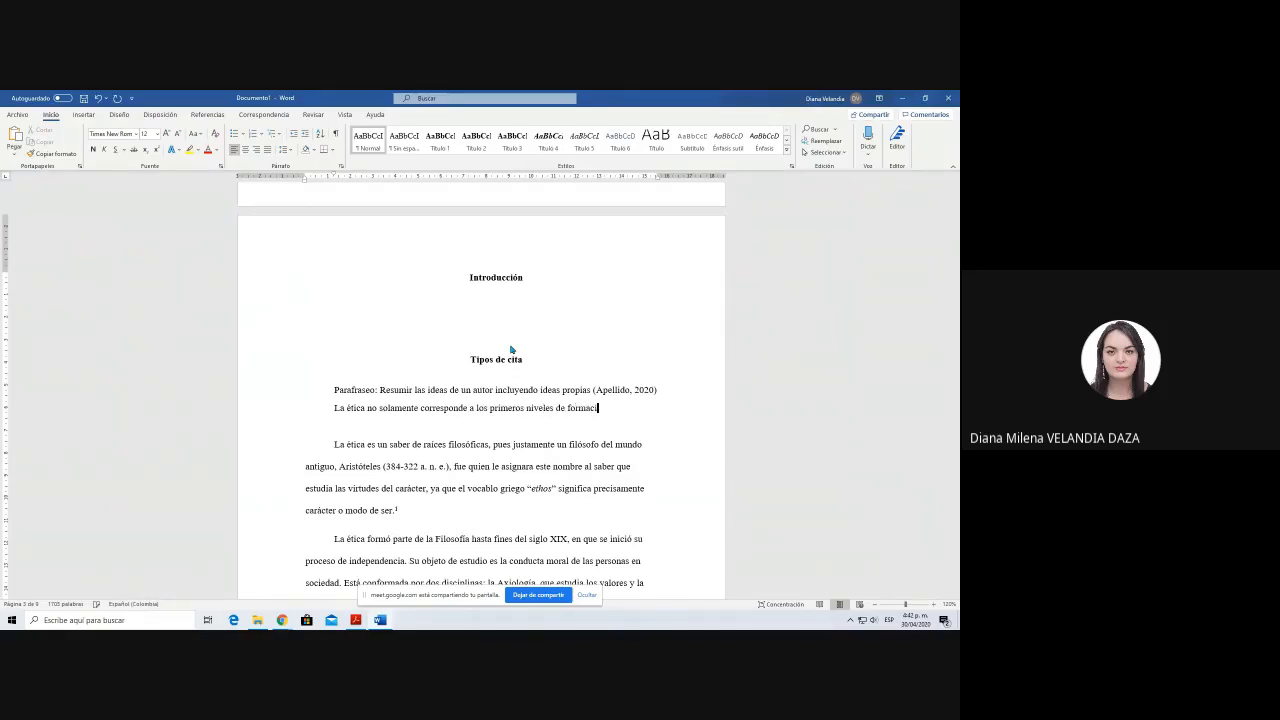
{"action": "type", "text": "ón."}
Step: Choose APA Sexta edición as the document's citation and bibliography style
{"action": "left_click", "coordinate": [203, 117]}
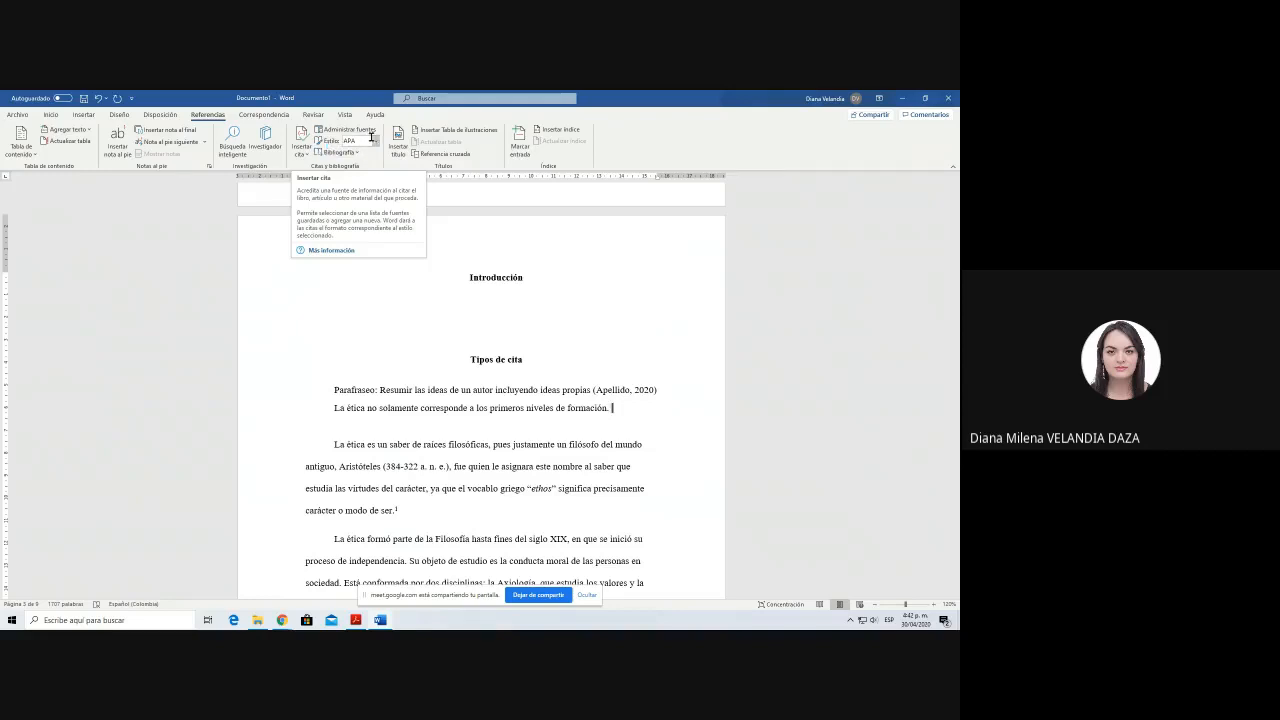
{"action": "left_click", "coordinate": [376, 140]}
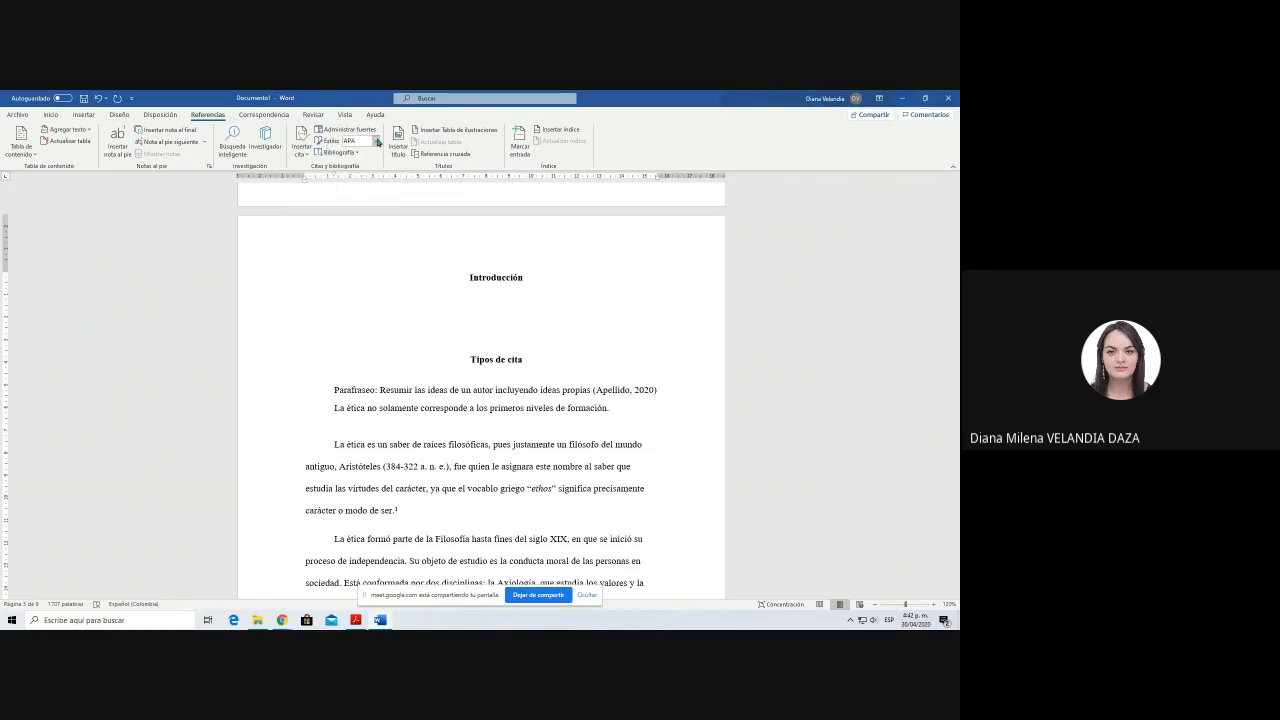
{"action": "left_click", "coordinate": [377, 141]}
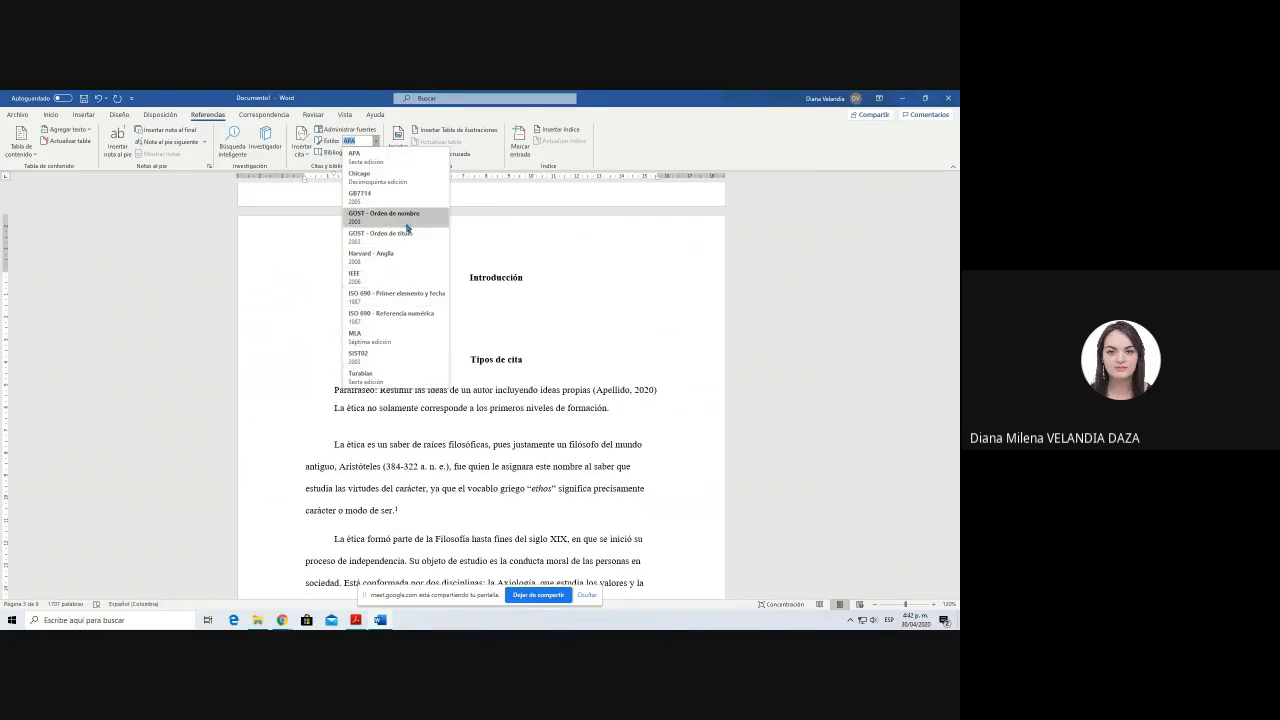
{"action": "left_click", "coordinate": [365, 156]}
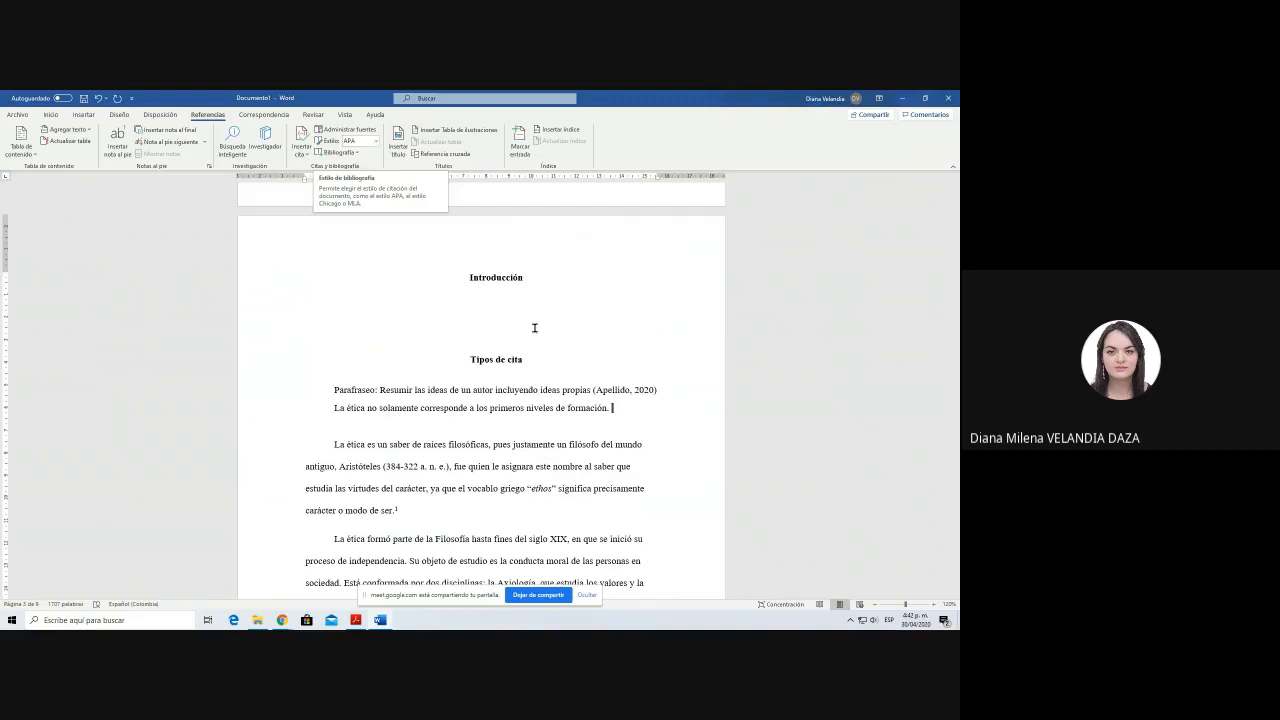
Step: Insert a citation at the end of the paraphrased sentence by starting a new bibliographic source
{"action": "left_click", "coordinate": [341, 300]}
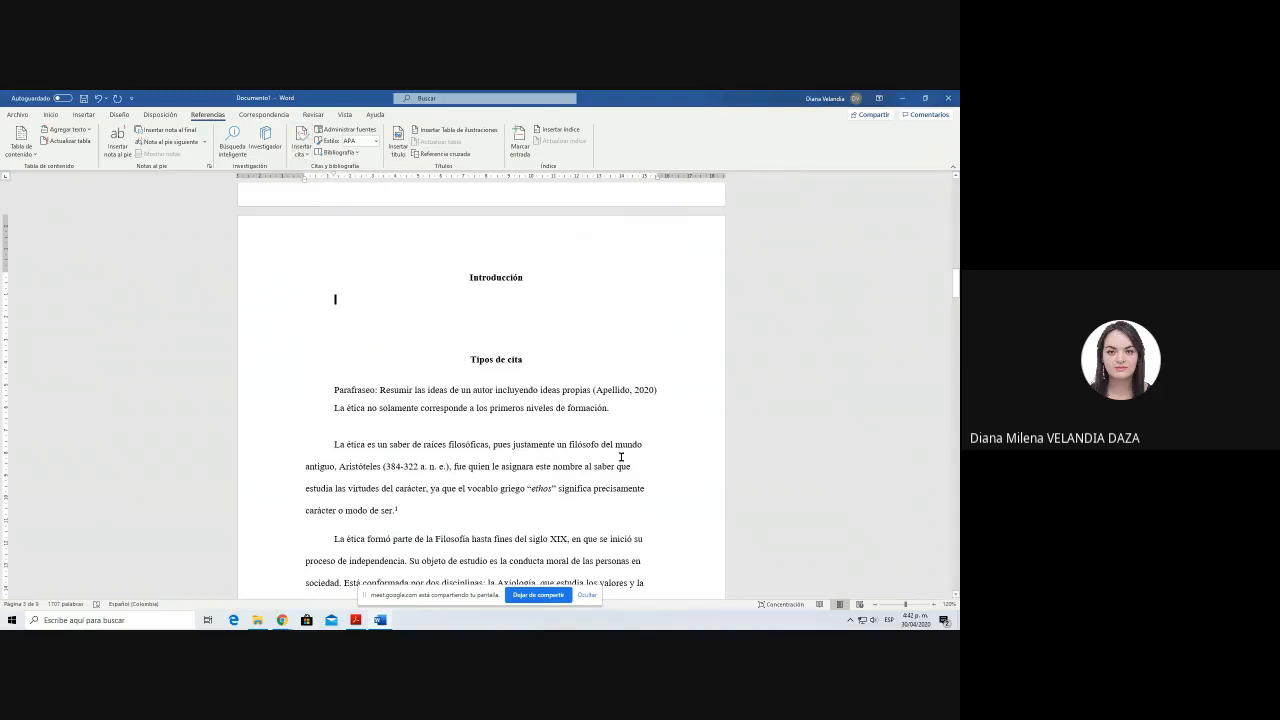
{"action": "left_click", "coordinate": [615, 410]}
{"action": "left_click_drag", "start_coordinate": [332, 408], "coordinate": [612, 409]}
{"action": "left_click", "coordinate": [615, 408]}
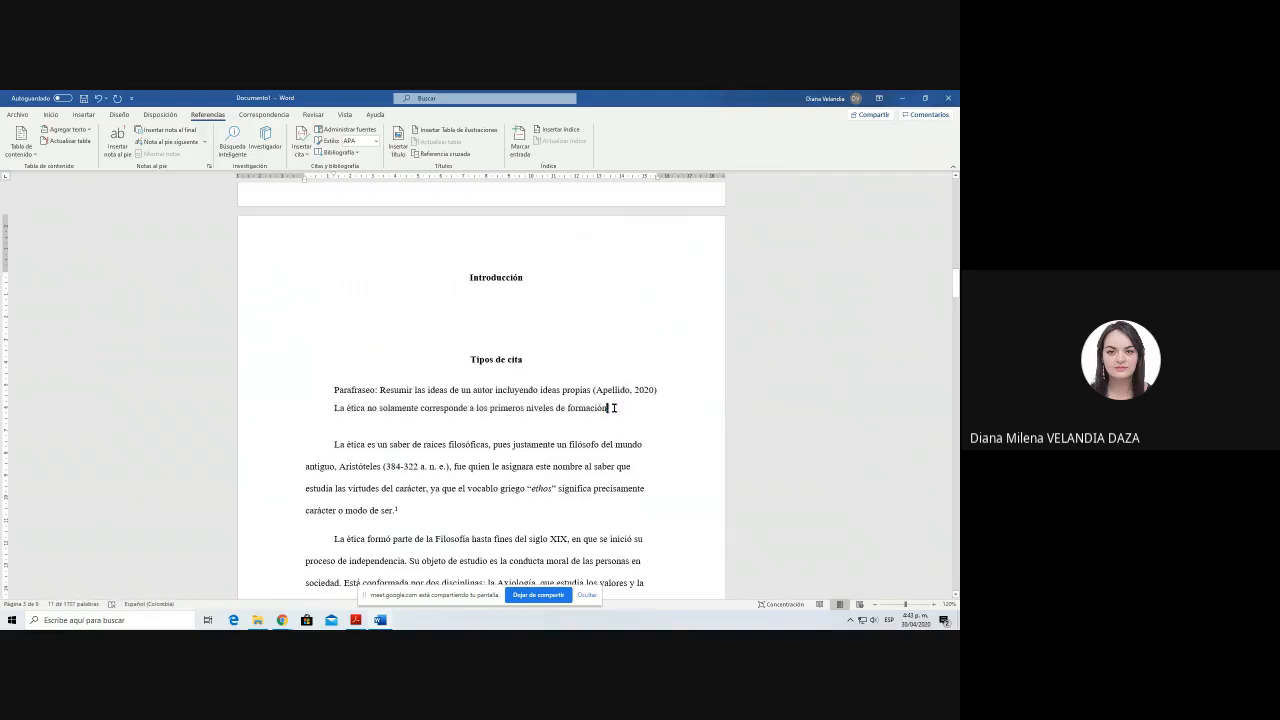
{"action": "left_click", "coordinate": [307, 154]}
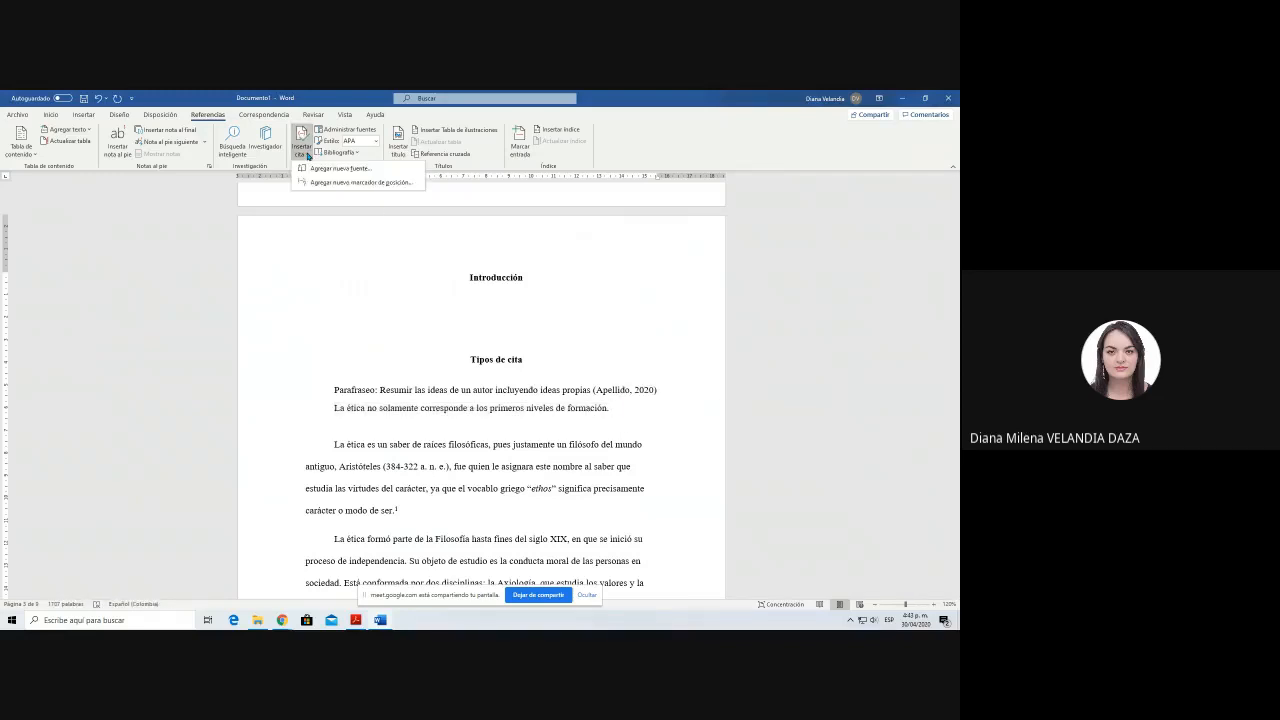
{"action": "left_click", "coordinate": [381, 174]}
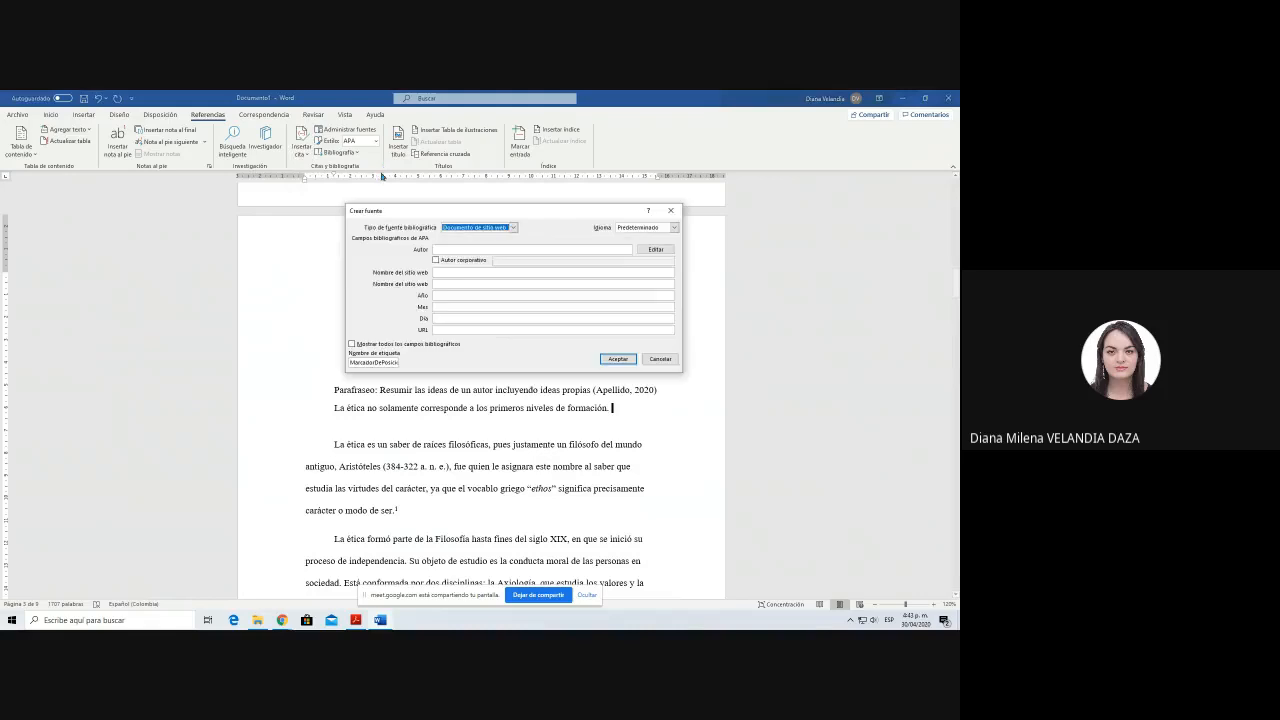
Step: Browse the available source types and set the new source's type to Artículo de revista
{"action": "left_click", "coordinate": [475, 228]}
{"action": "scroll", "coordinate": [514, 250], "scroll_direction": "down", "scroll_amount": 3}
{"action": "left_click_drag", "start_coordinate": [514, 267], "coordinate": [514, 249]}
{"action": "scroll", "coordinate": [497, 268], "scroll_direction": "down", "scroll_amount": 2}
{"action": "scroll", "coordinate": [492, 261], "scroll_direction": "down", "scroll_amount": 1}
{"action": "scroll", "coordinate": [492, 261], "scroll_direction": "down", "scroll_amount": 3}
{"action": "scroll", "coordinate": [492, 261], "scroll_direction": "up", "scroll_amount": 5}
Step: Check the author on the article in Chrome and enter the surname and first name, comma-separated, as the source's Autor
{"action": "left_click", "coordinate": [470, 250]}
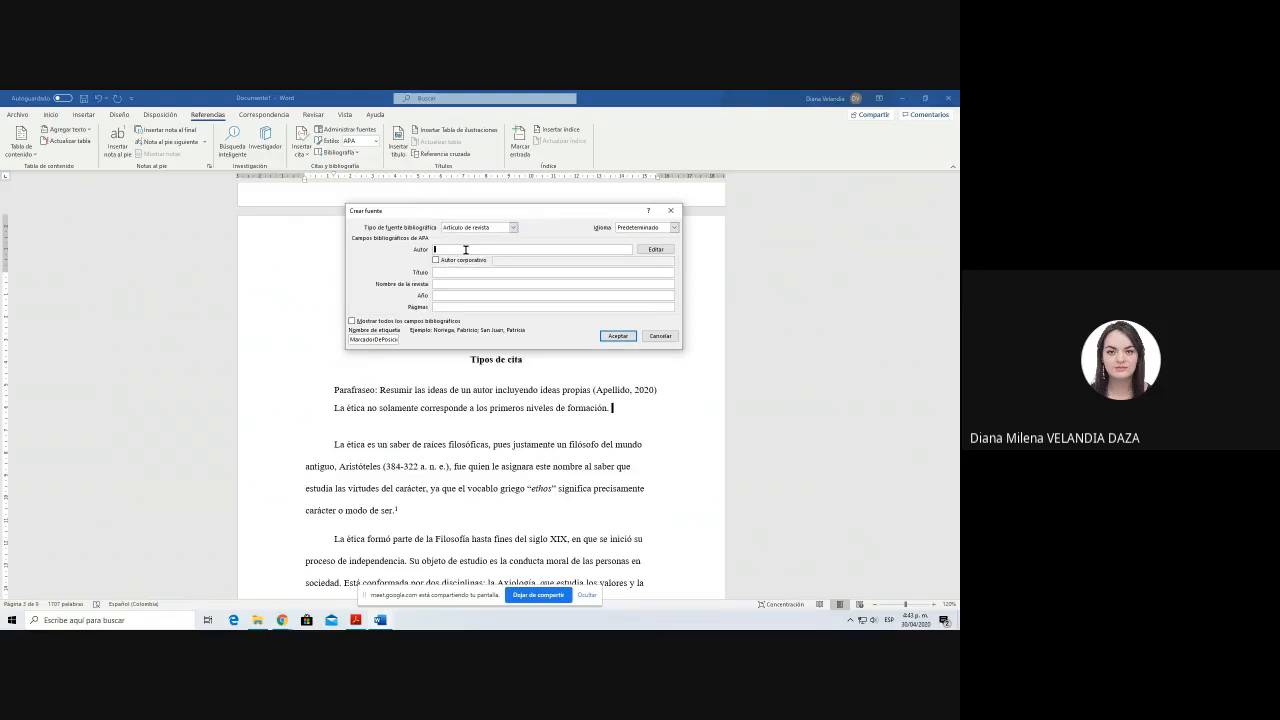
{"action": "key", "text": "alt+Tab"}
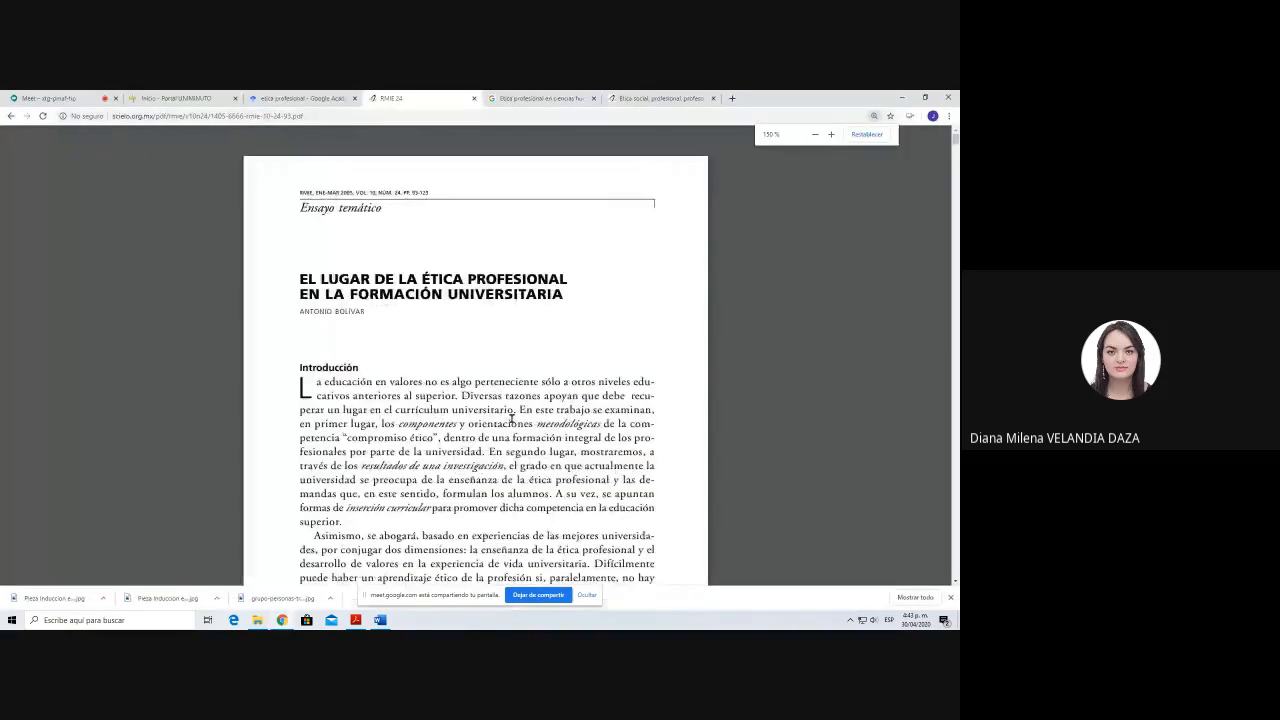
{"action": "left_click_drag", "start_coordinate": [298, 311], "coordinate": [383, 311]}
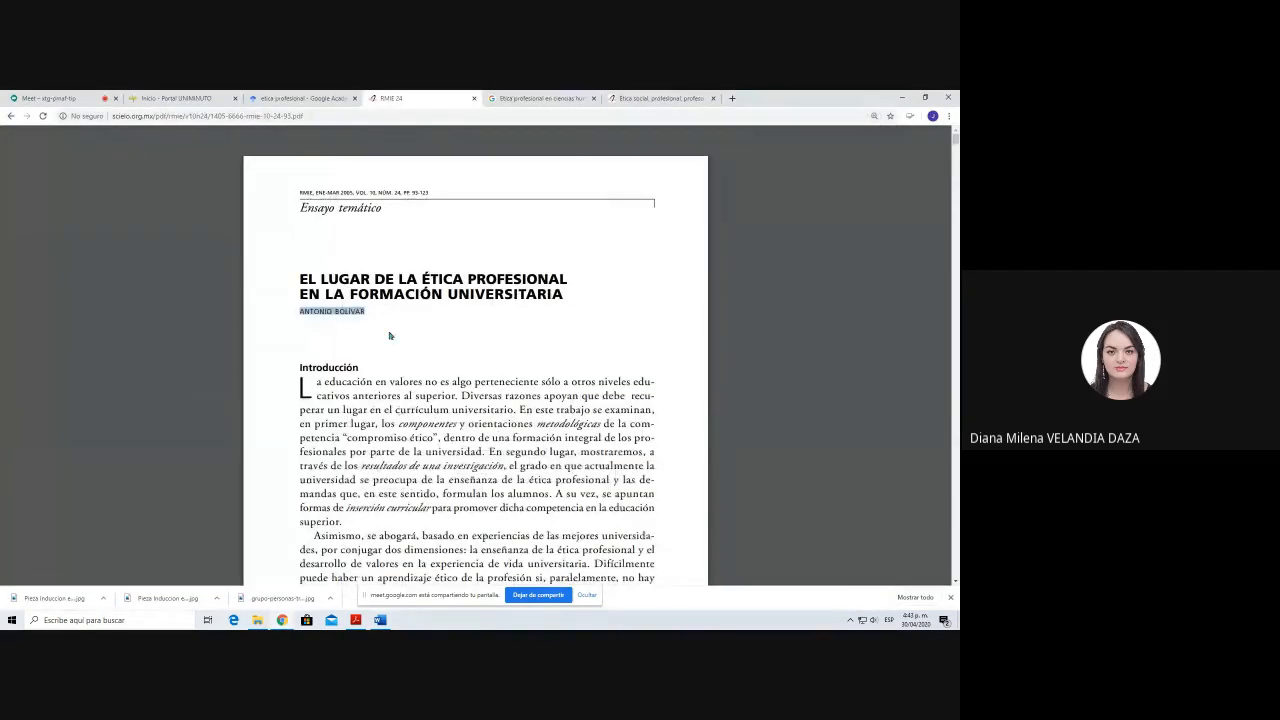
{"action": "key", "text": "alt+Tab"}
{"action": "type", "text": "B"}
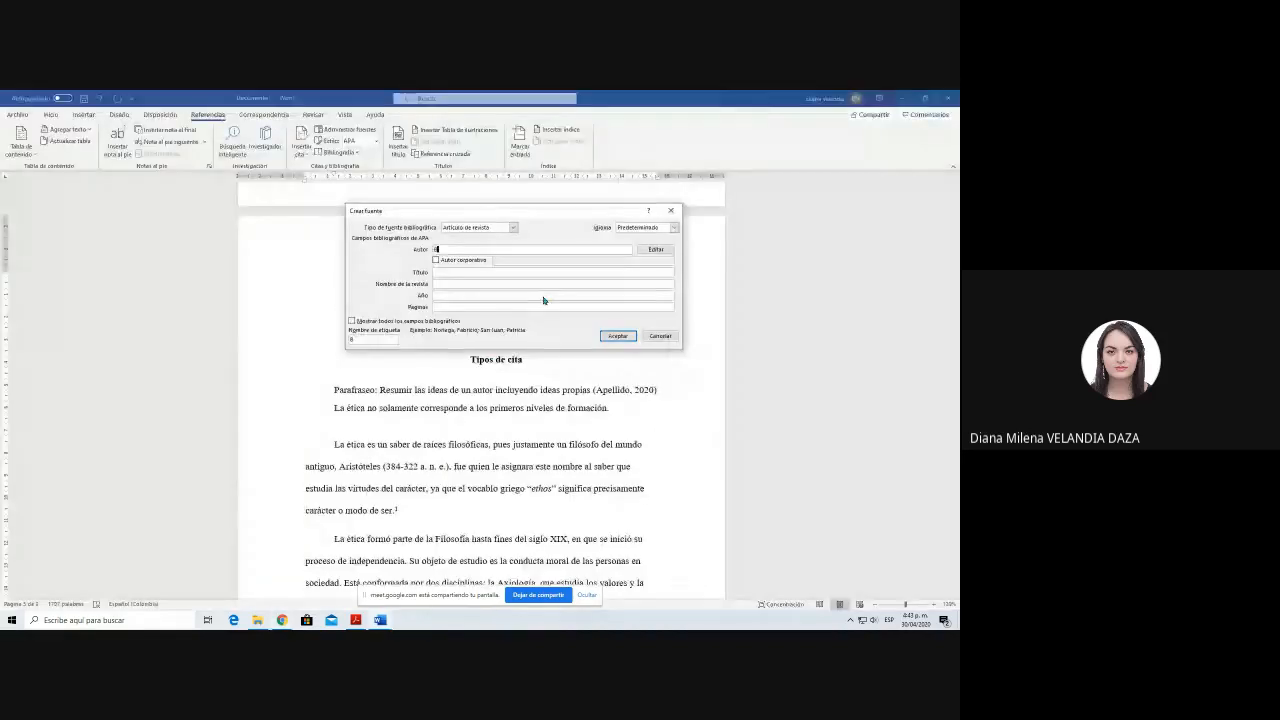
{"action": "type", "text": "olivar,"}
{"action": "key", "text": "alt+Tab"}
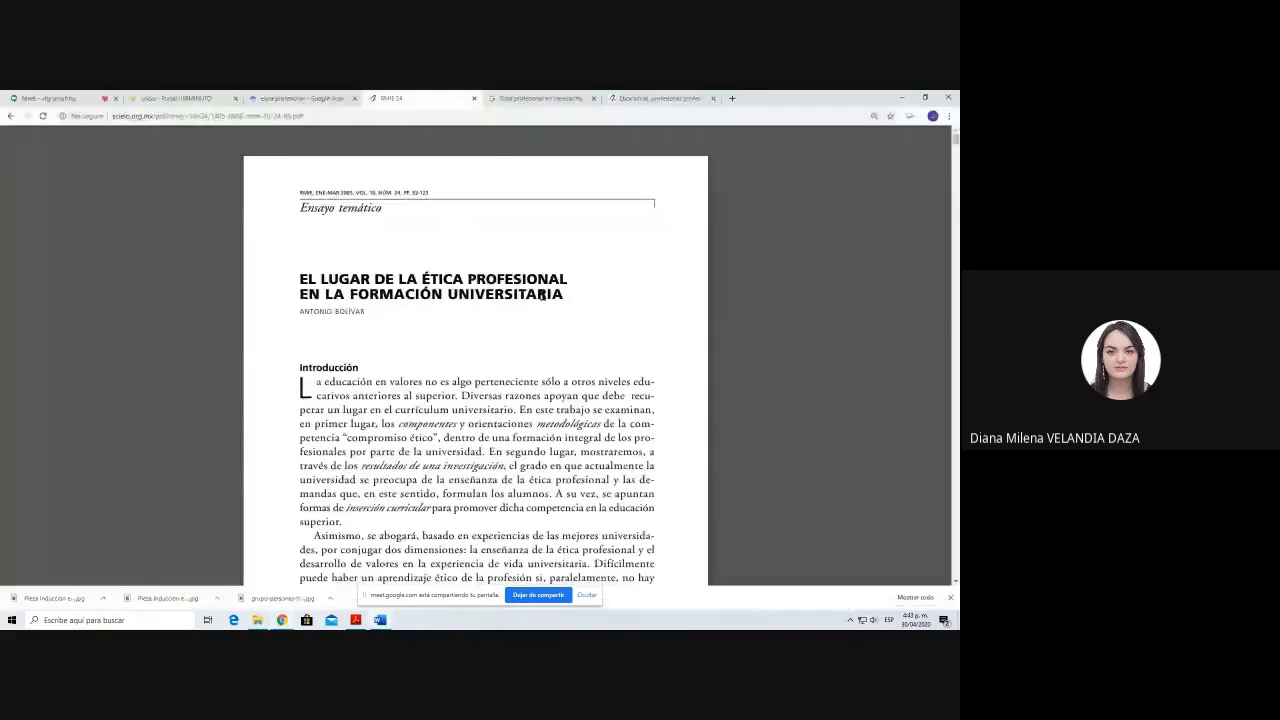
{"action": "key", "text": "alt+Tab"}
{"action": "type", "text": ", Anotnio"}
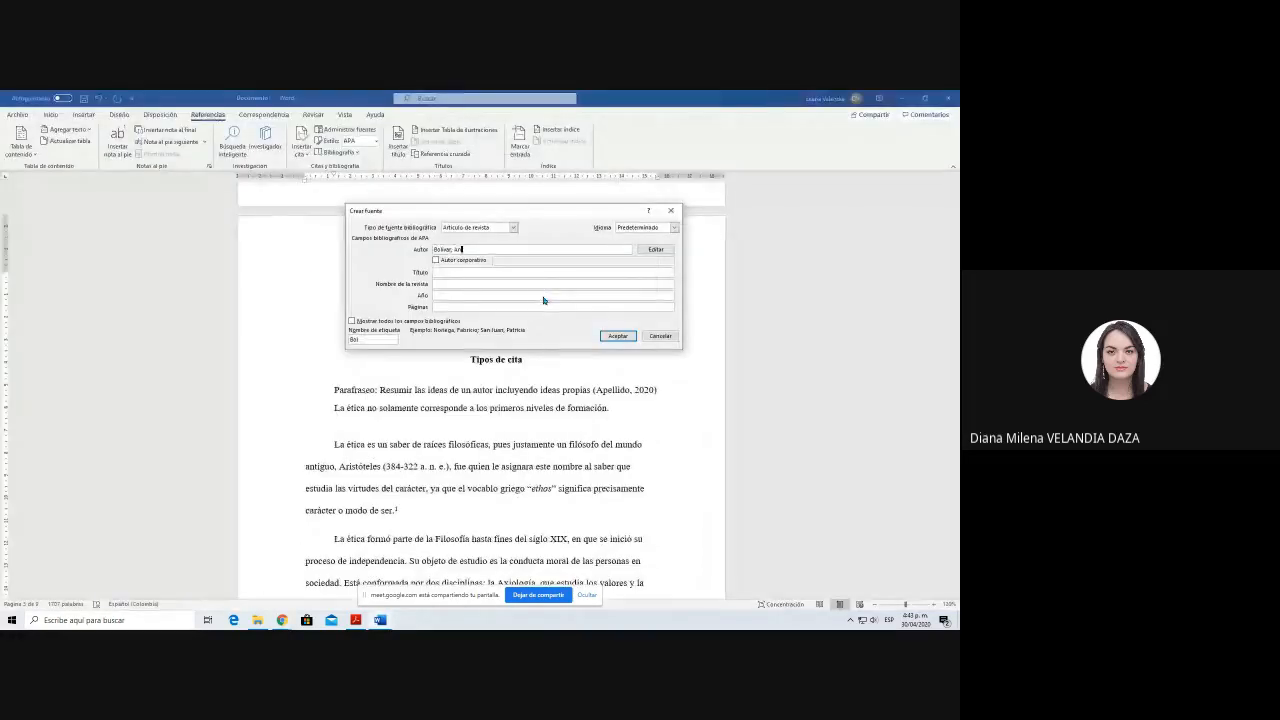
{"action": "key", "text": "BackSpace"}
{"action": "key", "text": "BackSpace"}
{"action": "key", "text": "BackSpace"}
{"action": "key", "text": "BackSpace"}
{"action": "key", "text": "BackSpace"}
{"action": "type", "text": "tonio"}
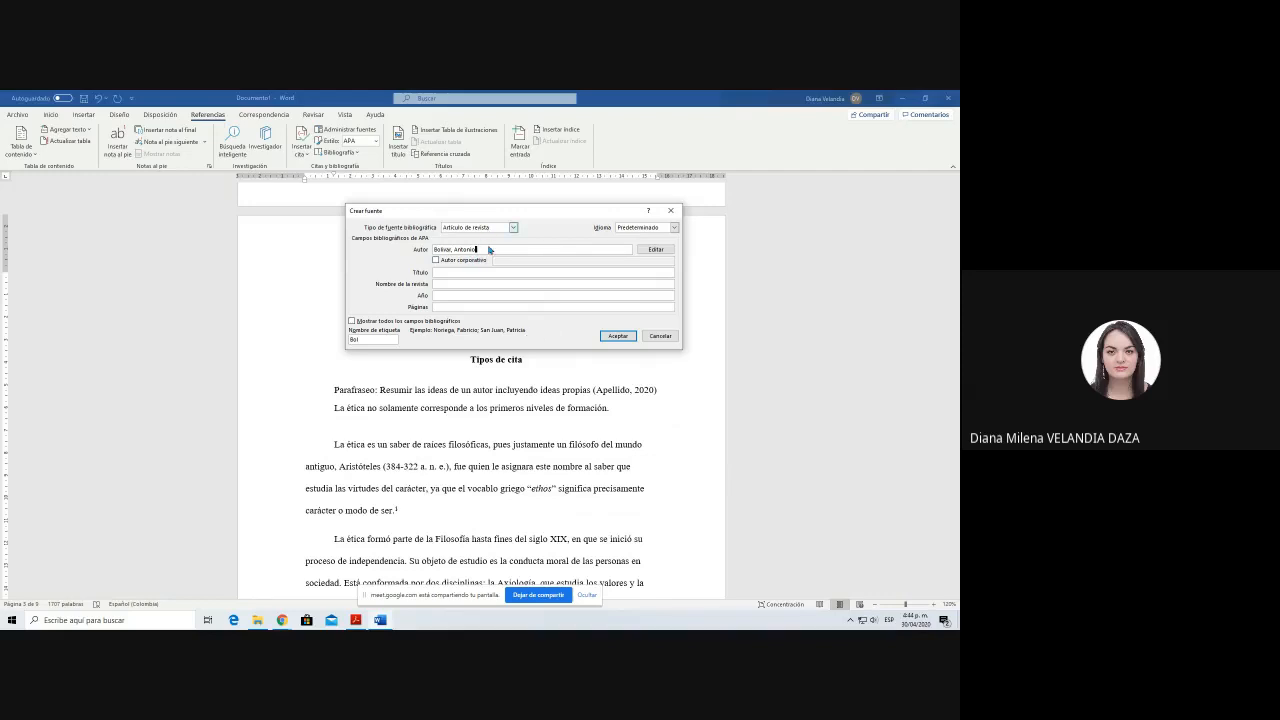
Step: Check the article's title in Chrome and enter "El lugar de la ética profesional en la formación universitaria" as the source's Título
{"action": "left_click", "coordinate": [487, 271]}
{"action": "key", "text": "alt+Tab"}
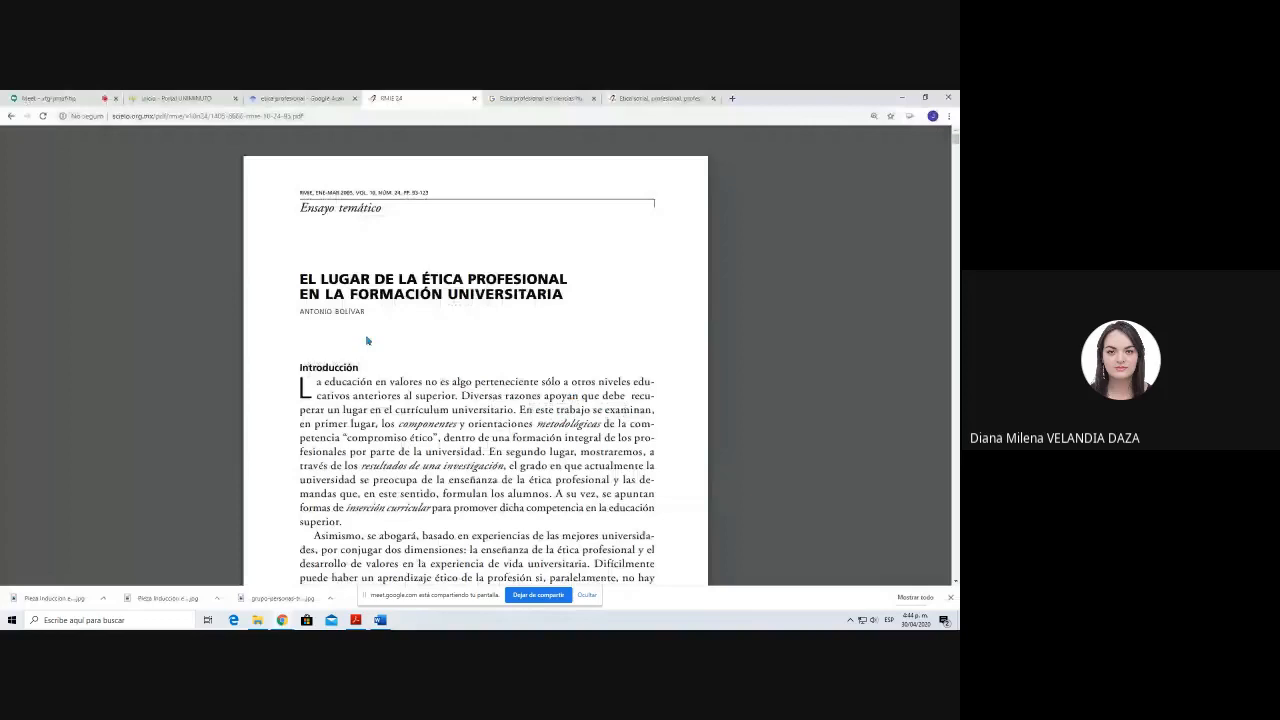
{"action": "key", "text": "alt+Tab"}
{"action": "type", "text": "El lugar de la ética profesional en la"}
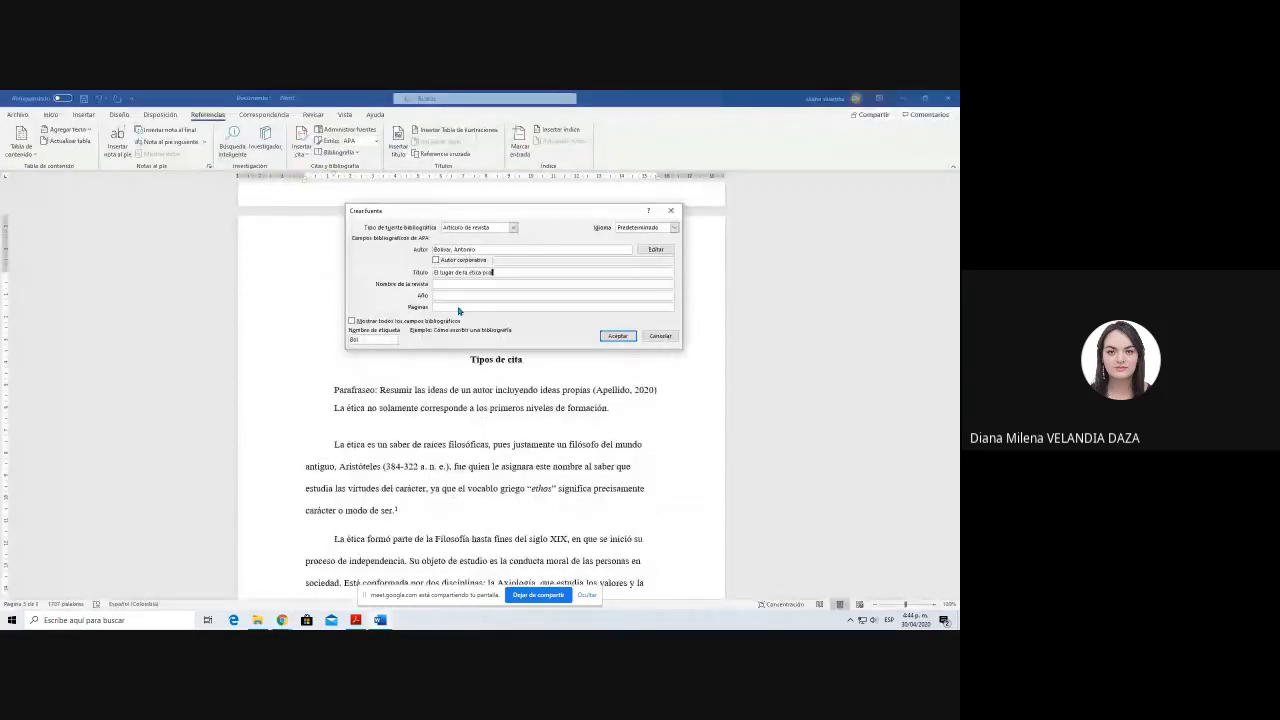
{"action": "type", "text": " formaci"}
{"action": "key", "text": "BackSpace"}
{"action": "key", "text": "BackSpace"}
{"action": "type", "text": "ón universitaria"}
{"action": "key", "text": "Tab"}
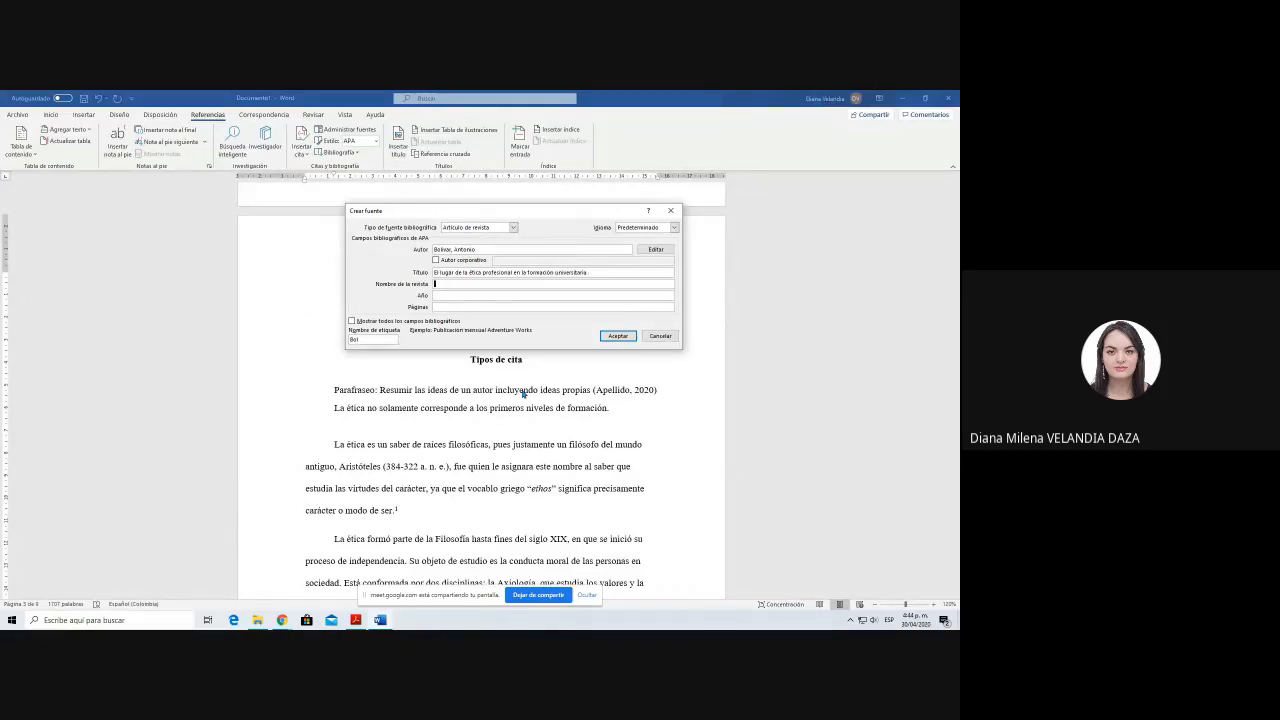
Step: Find the journal name in the article's page footer in Chrome and enter "Revista Mexicana de Investigación educativa" as the source's Nombre de la revista
{"action": "key", "text": "alt+Tab"}
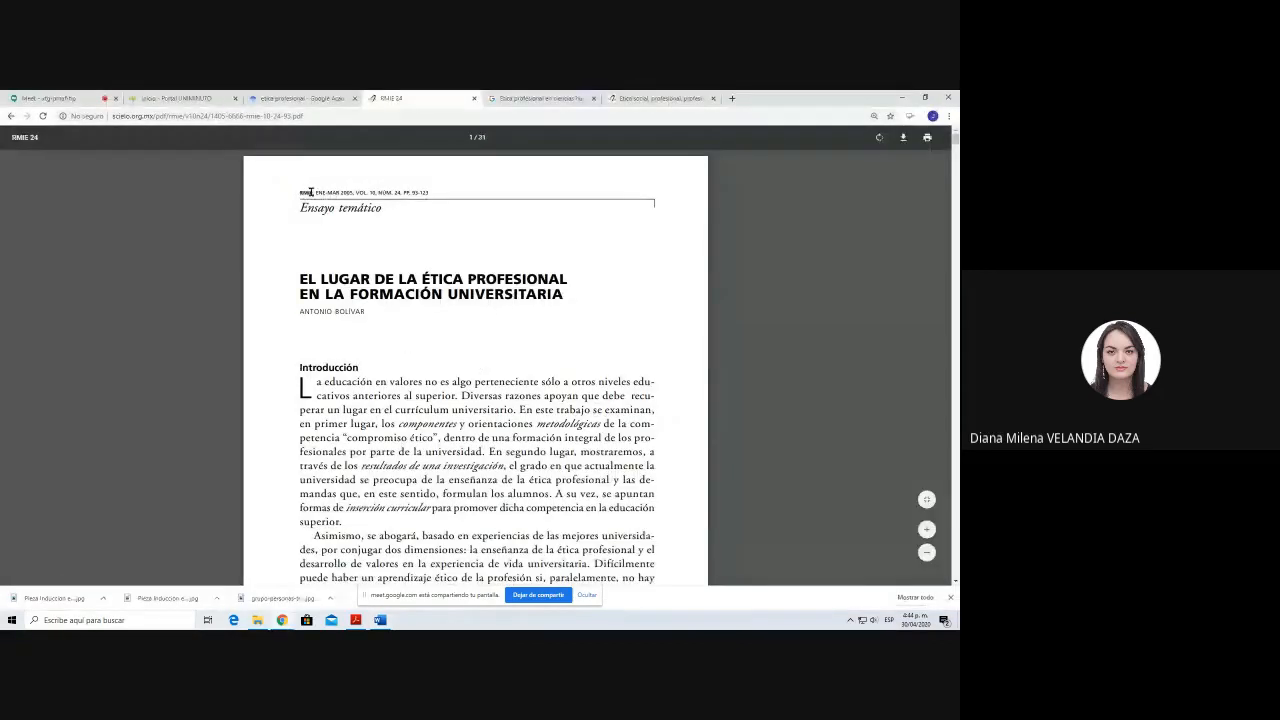
{"action": "scroll", "coordinate": [417, 410], "scroll_direction": "down", "scroll_amount": 5}
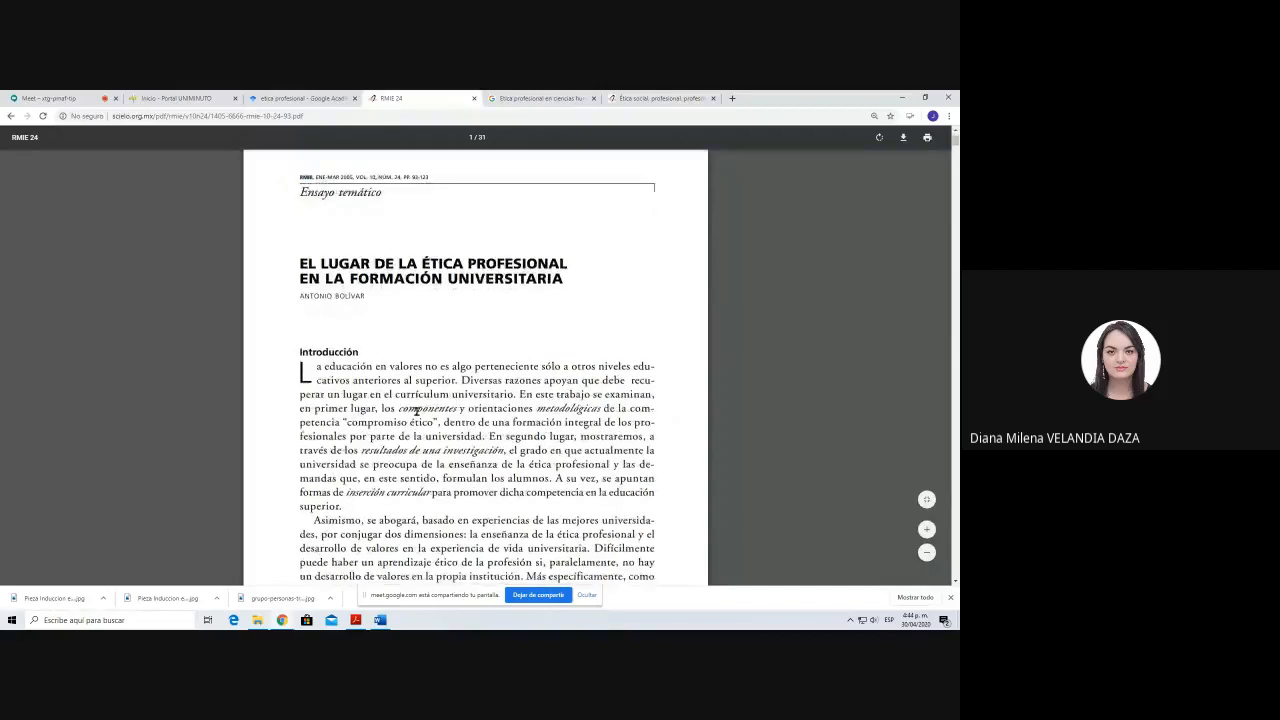
{"action": "left_click_drag", "start_coordinate": [298, 361], "coordinate": [476, 373]}
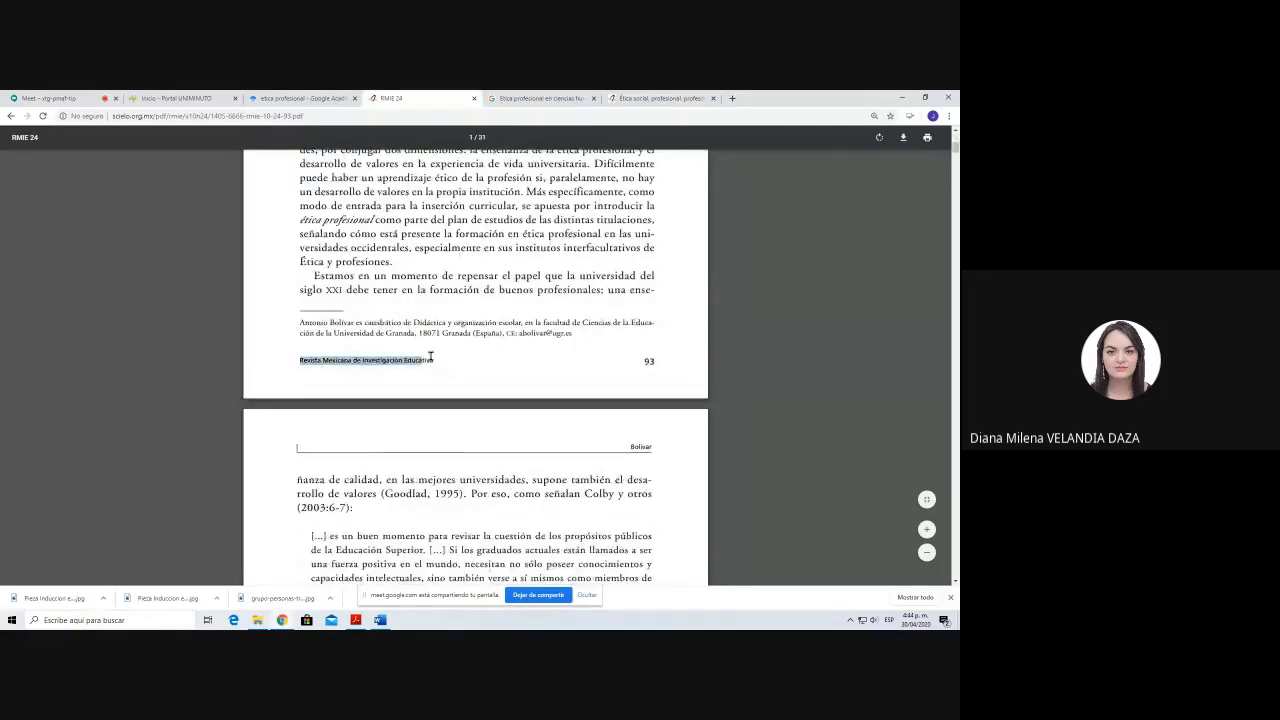
{"action": "left_click", "coordinate": [472, 446]}
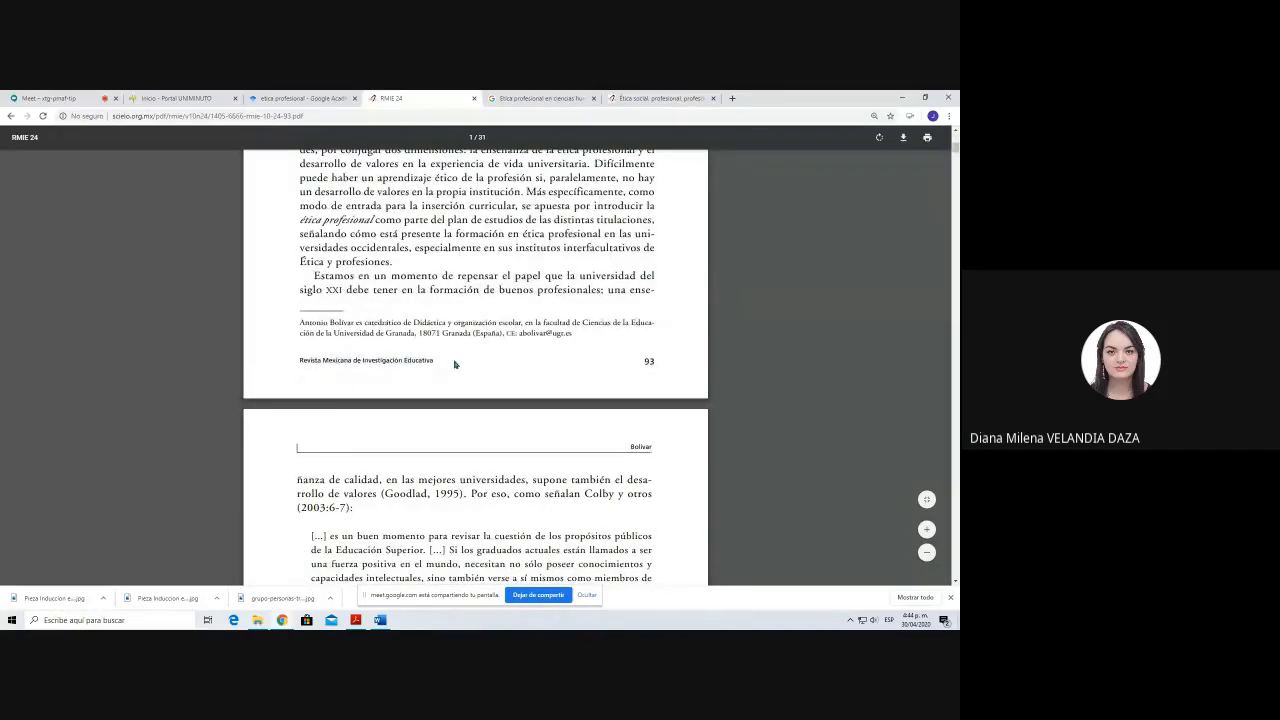
{"action": "key", "text": "alt+Tab"}
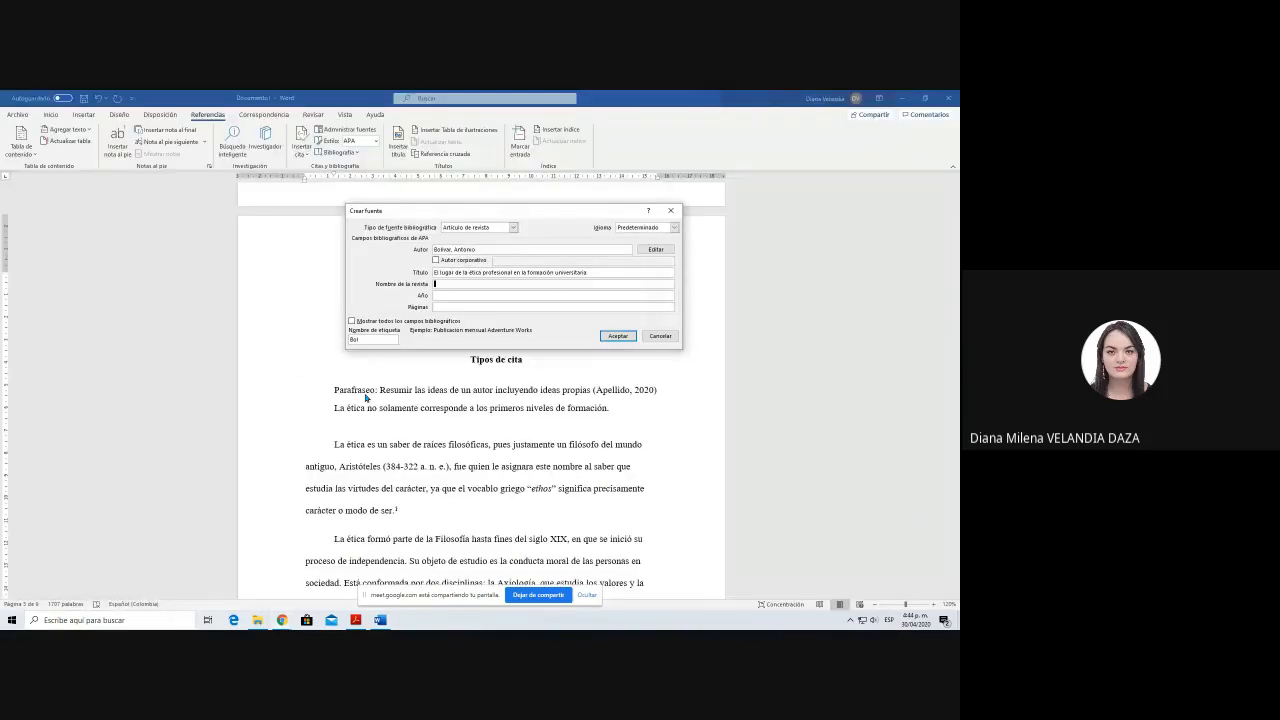
{"action": "type", "text": "Revi"}
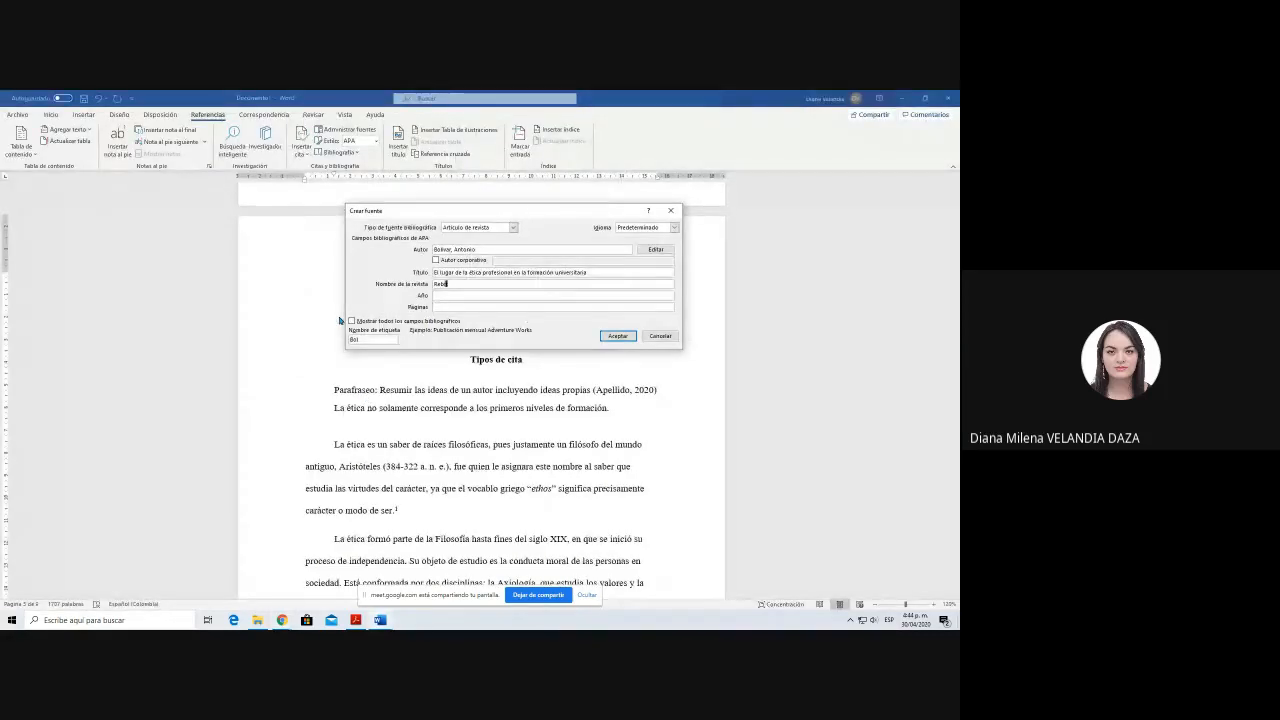
{"action": "type", "text": "v"}
{"action": "type", "text": "ista Mens"}
{"action": "type", "text": "cana de Investig"}
{"action": "type", "text": "ación educa"}
{"action": "type", "text": "tiva"}
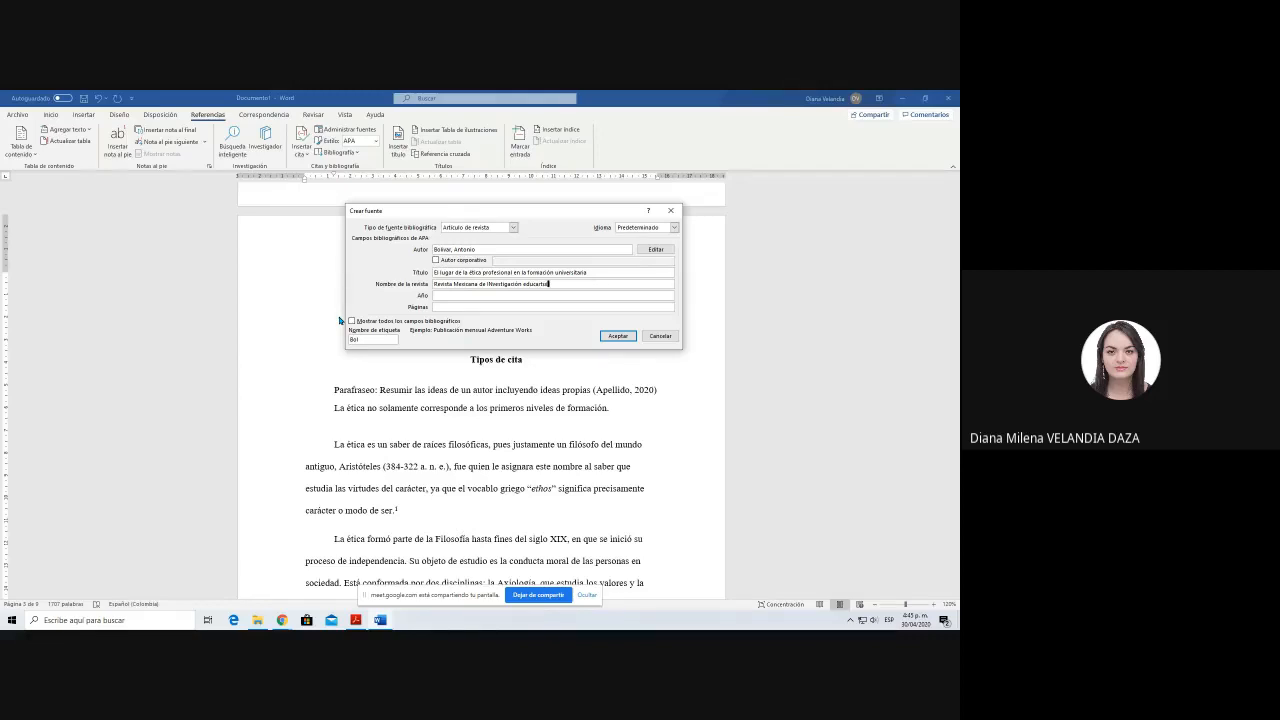
{"action": "type", "text": "tiva"}
{"action": "left_click", "coordinate": [488, 283]}
{"action": "type", "text": "i"}
{"action": "key", "text": "BackSpace"}
Step: Check the article's header line in Chrome and set the source's Año to 2005 and Páginas to 93-123
{"action": "key", "text": "alt+Tab"}
{"action": "scroll", "coordinate": [437, 397], "scroll_direction": "up", "scroll_amount": 4}
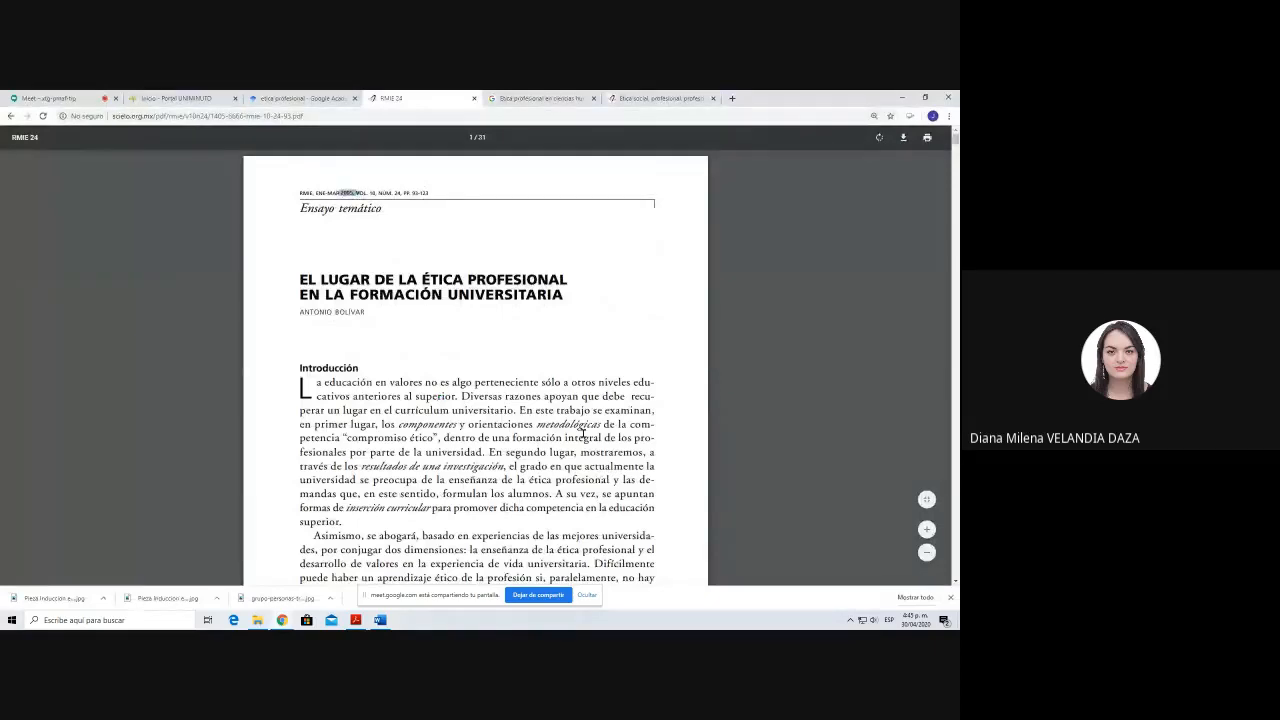
{"action": "key", "text": "alt+Tab"}
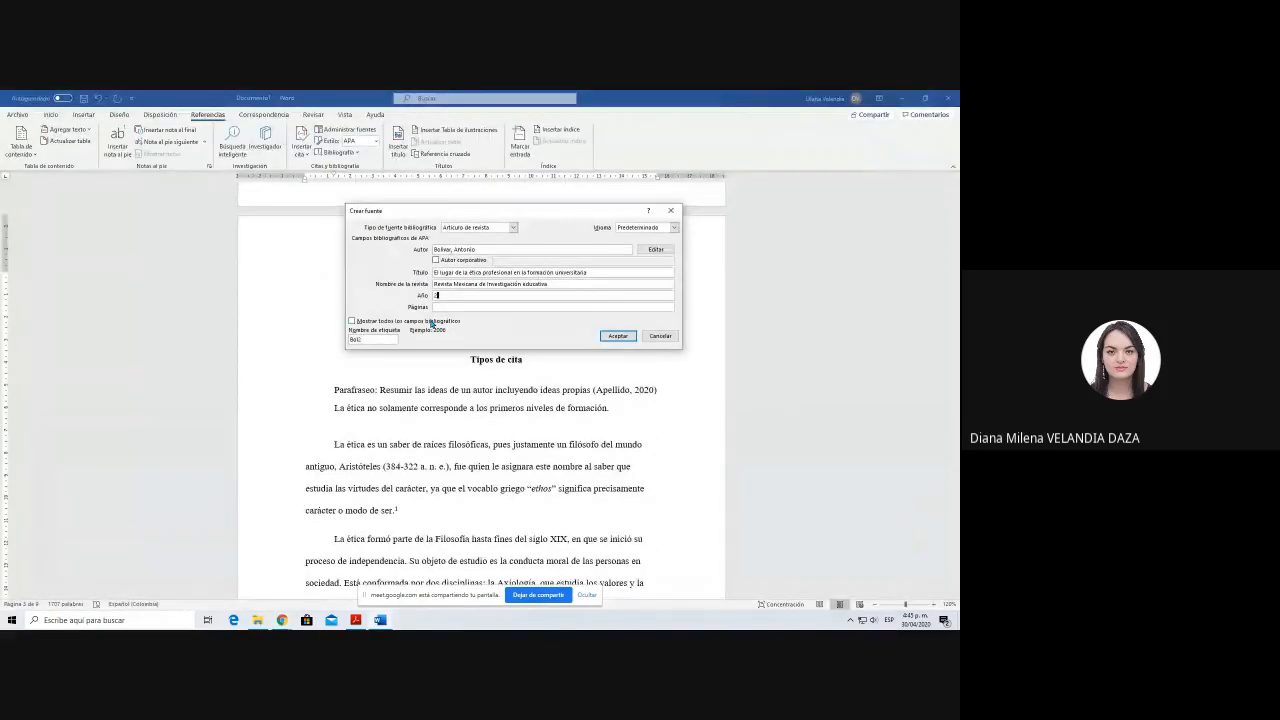
{"action": "type", "text": "2005"}
{"action": "key", "text": "Tab"}
{"action": "key", "text": "alt+Tab"}
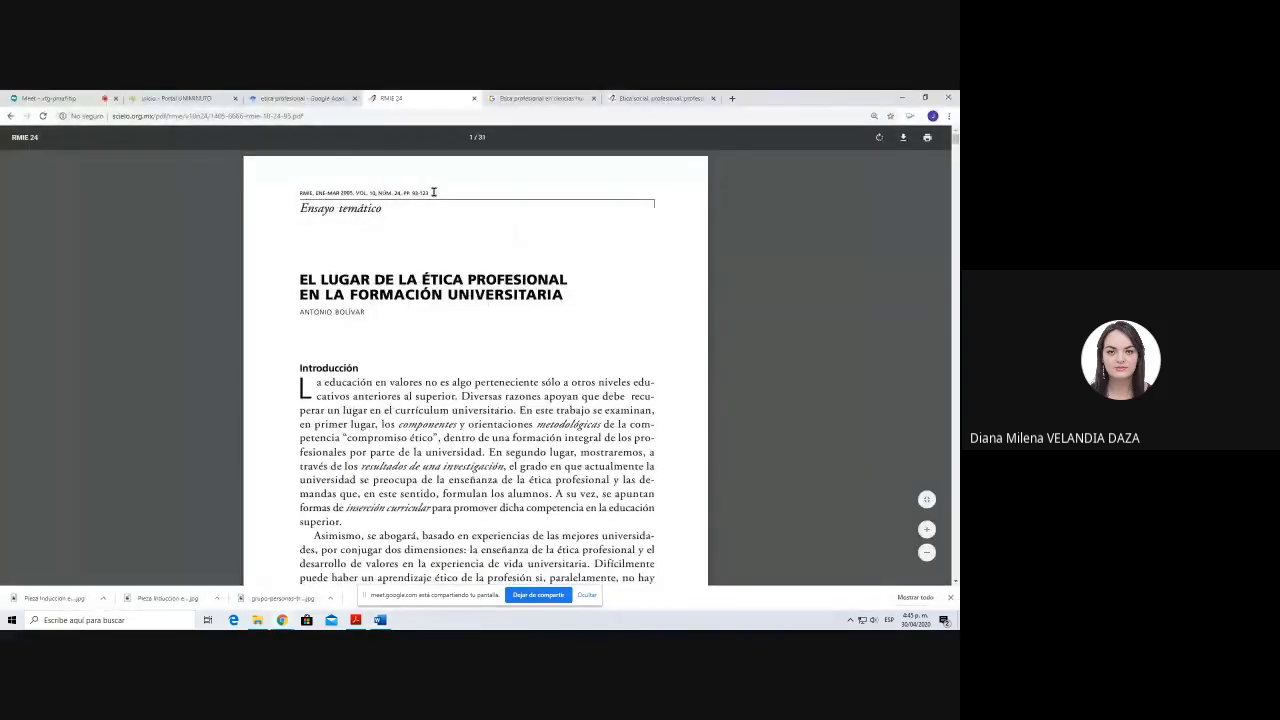
{"action": "key", "text": "alt+Tab"}
{"action": "type", "text": "93-123"}
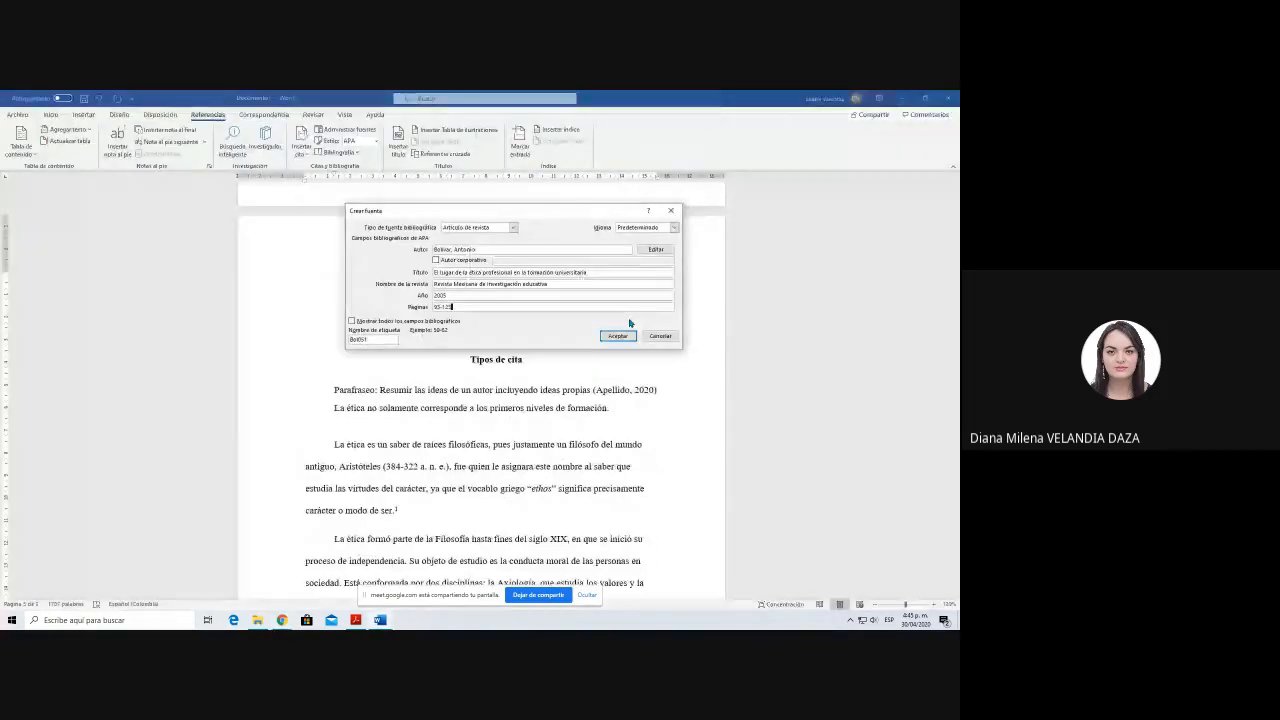
Step: Show all bibliographic fields of the source and set Mes to "Enero - Marzo", following the article's header in Chrome
{"action": "left_click", "coordinate": [352, 322]}
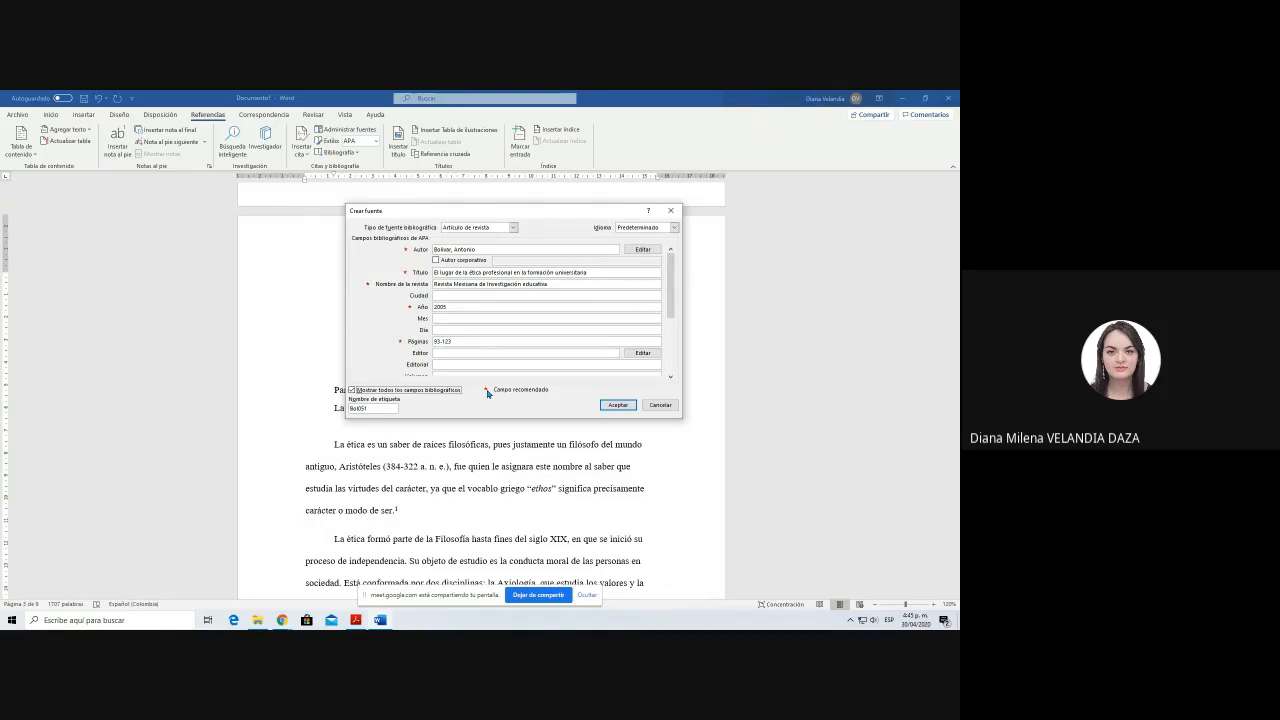
{"action": "key", "text": "alt+Tab"}
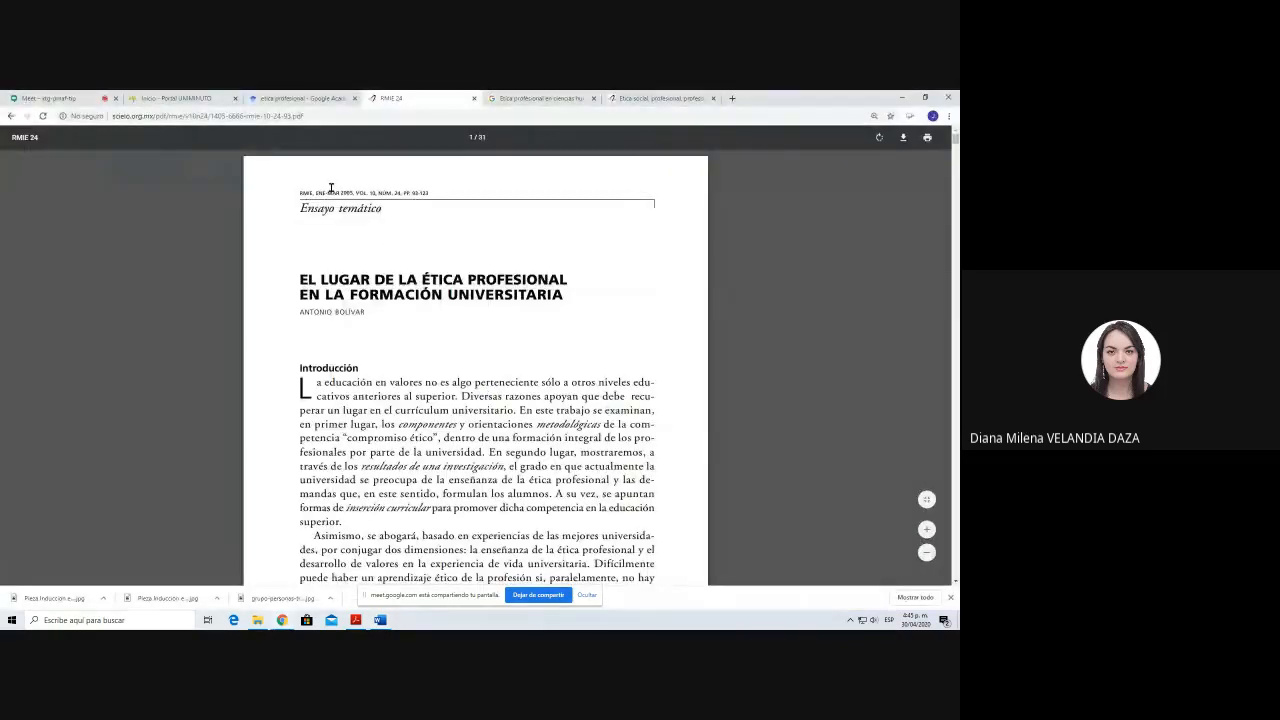
{"action": "left_click_drag", "start_coordinate": [315, 192], "coordinate": [341, 192]}
{"action": "key", "text": "alt+Tab"}
{"action": "left_click", "coordinate": [461, 317]}
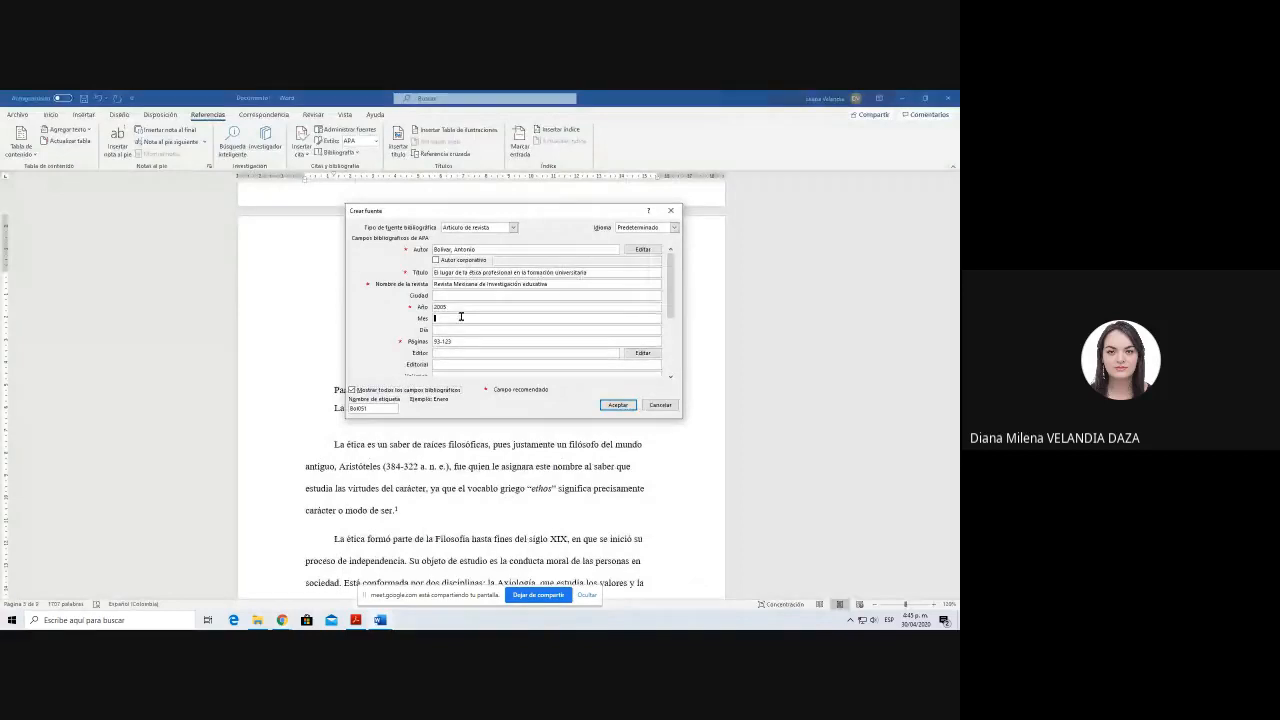
{"action": "type", "text": "Enero - Marzo"}
{"action": "key", "text": "alt+Tab"}
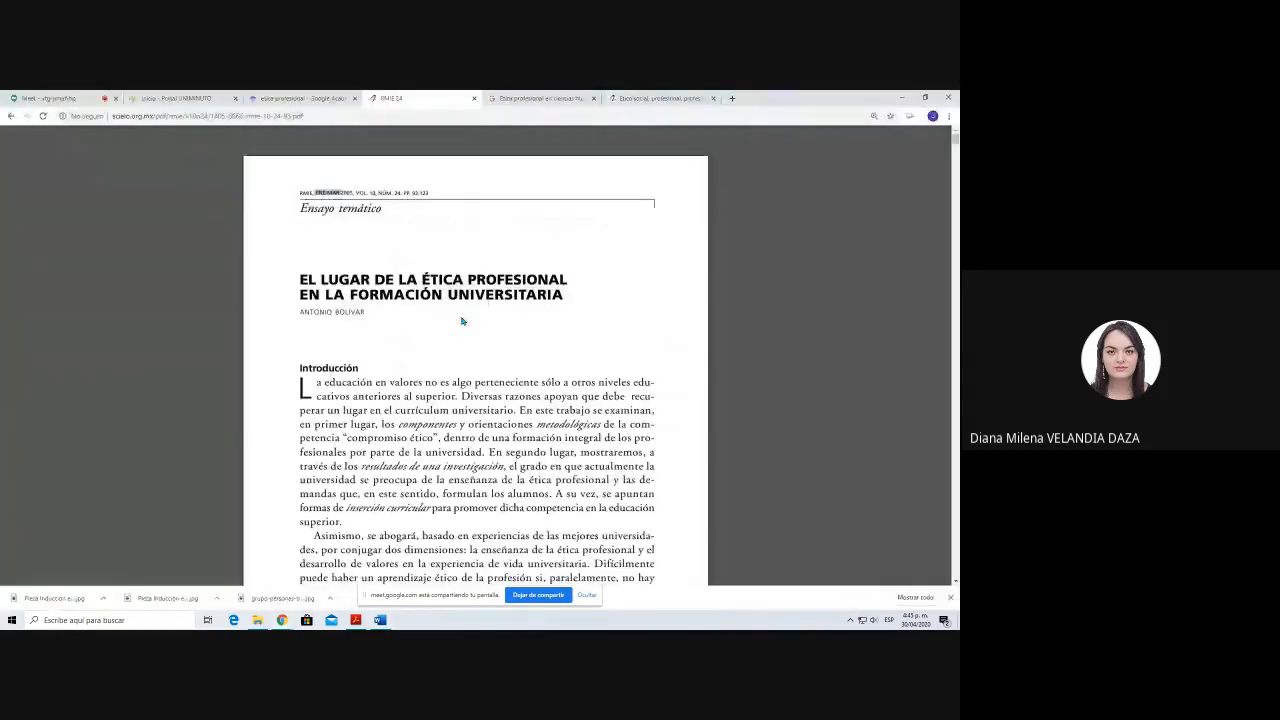
{"action": "key", "text": "alt+Tab"}
{"action": "key", "text": "BackSpace"}
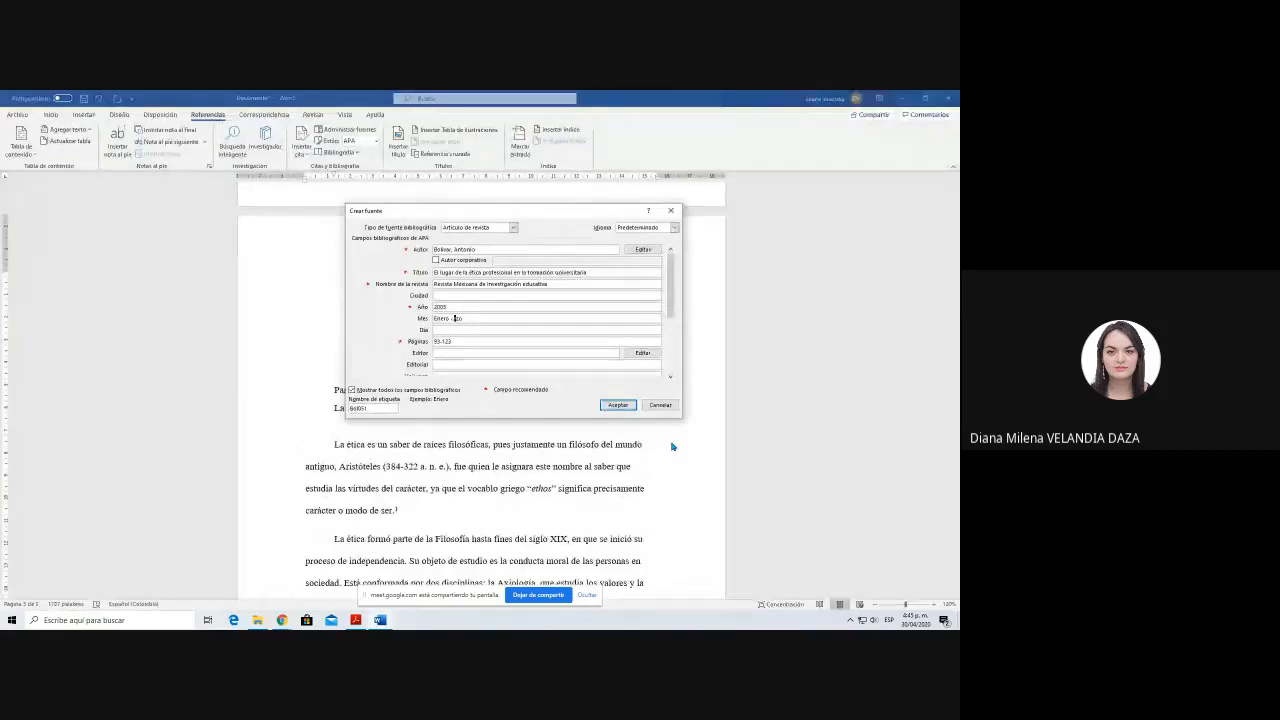
{"action": "type", "text": "mar"}
Step: Check the volume and issue in the article's header and set Volumen to "Vol. 10" and Número to "Nº 24"
{"action": "key", "text": "alt+Tab"}
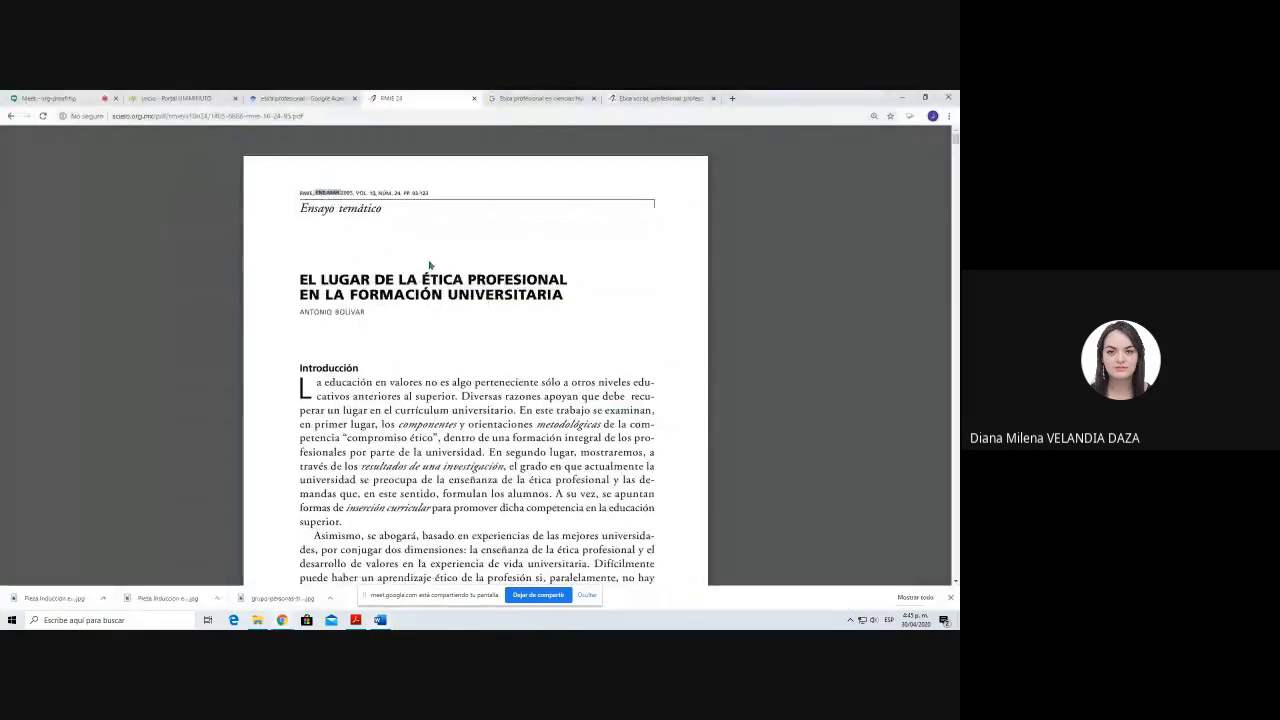
{"action": "left_click_drag", "start_coordinate": [349, 192], "coordinate": [406, 192]}
{"action": "key", "text": "alt+Tab"}
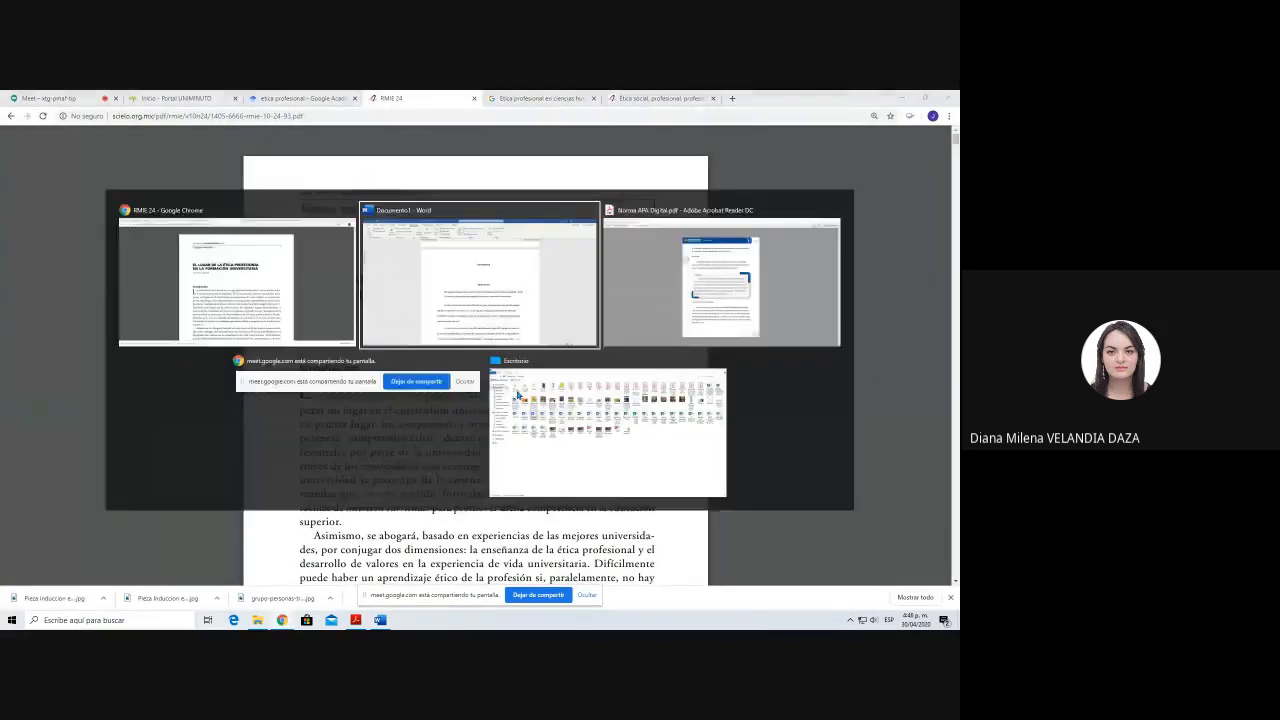
{"action": "scroll", "coordinate": [675, 316], "scroll_direction": "down", "scroll_amount": 2}
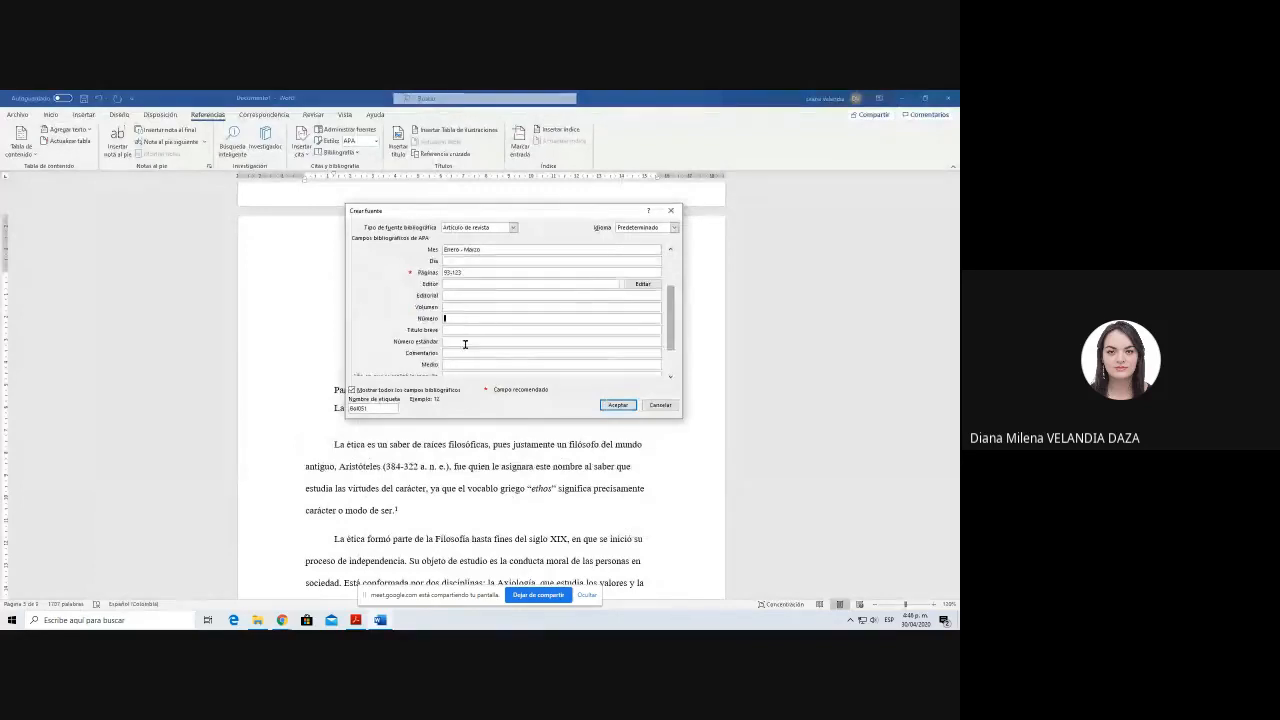
{"action": "left_click", "coordinate": [471, 307]}
{"action": "type", "text": "Vol. 10"}
{"action": "left_click", "coordinate": [470, 318]}
{"action": "type", "text": "Nº 24"}
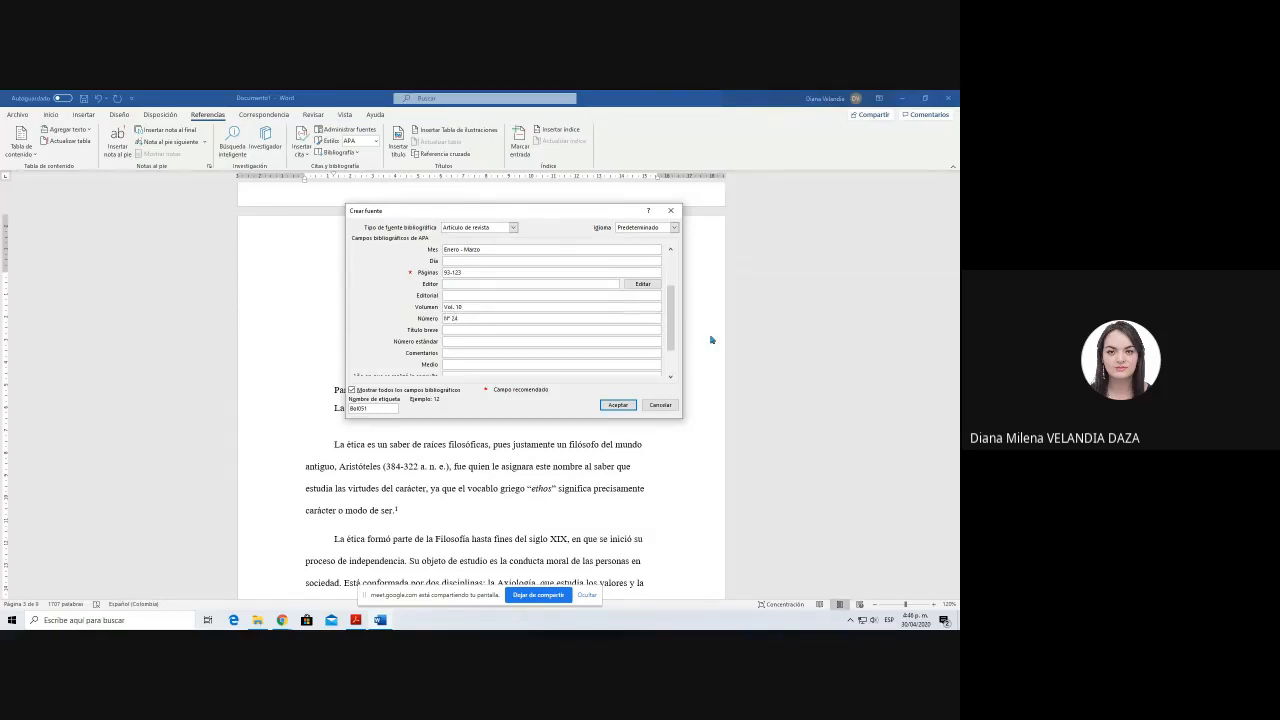
Step: Copy the article PDF's web address from Chrome into the source's URL field and save the source to insert the citation
{"action": "left_click", "coordinate": [671, 376]}
{"action": "left_click", "coordinate": [671, 376]}
{"action": "left_click", "coordinate": [671, 376]}
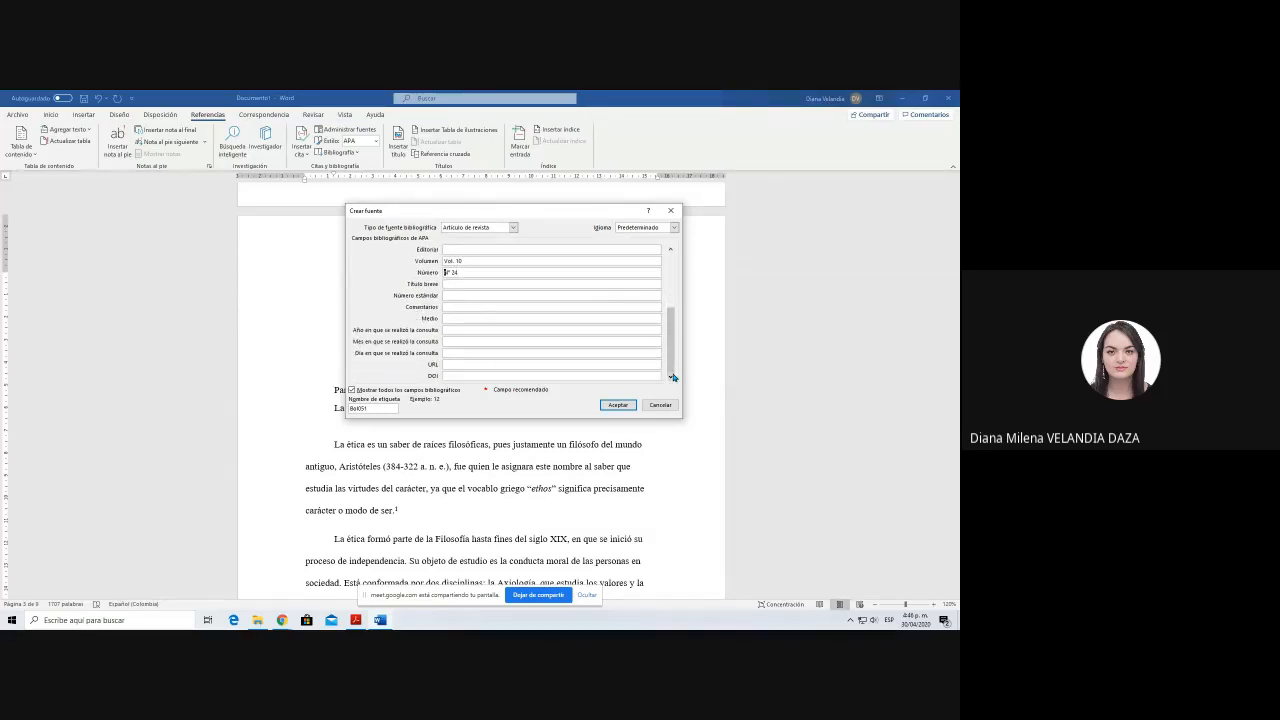
{"action": "left_click", "coordinate": [470, 364]}
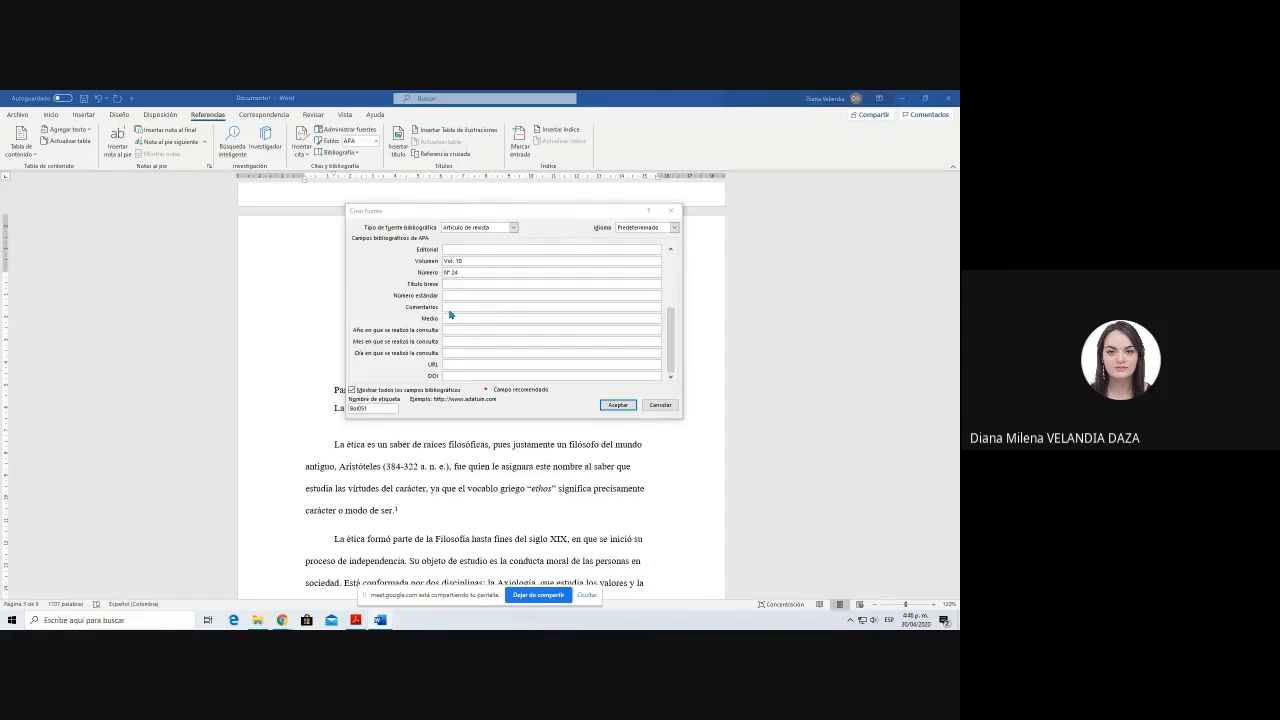
{"action": "key", "text": "alt+Tab"}
{"action": "left_click", "coordinate": [334, 114]}
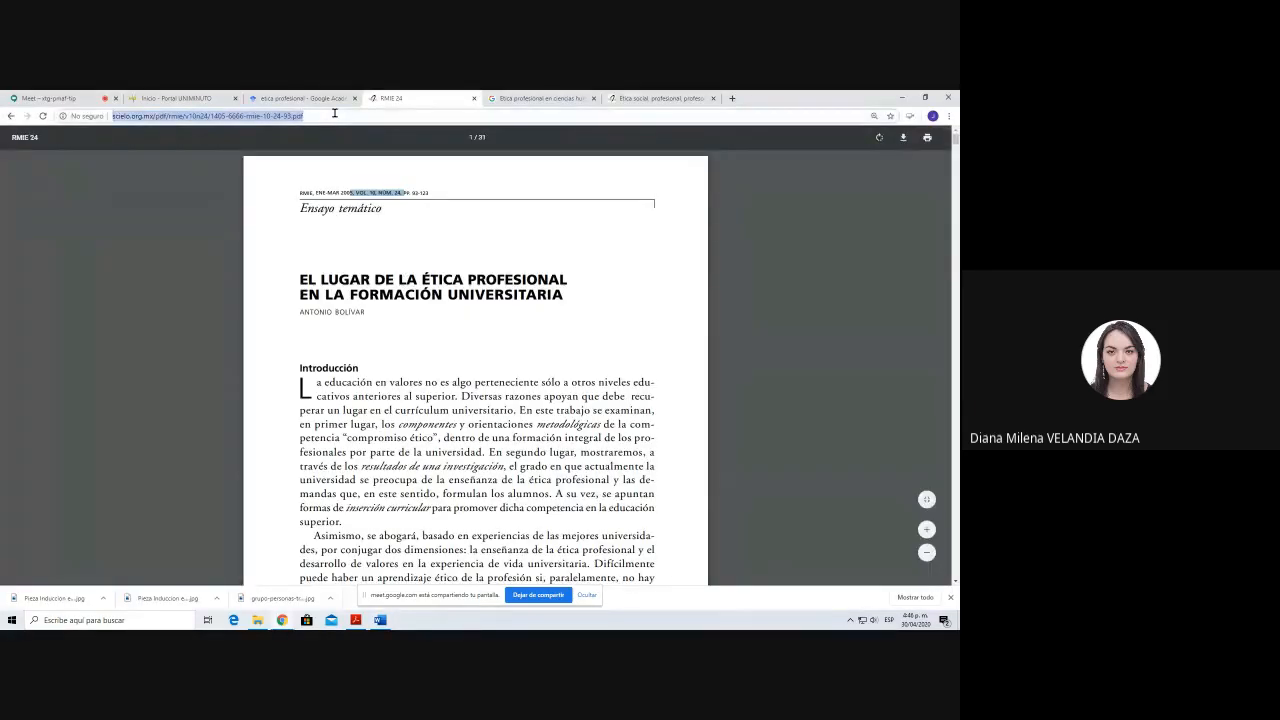
{"action": "key", "text": "alt+Tab"}
{"action": "type", "text": "http://www.scielo.org.mx/pdf/rmie/v10n24/1405-6666-rmie-10-24-93.pdf"}
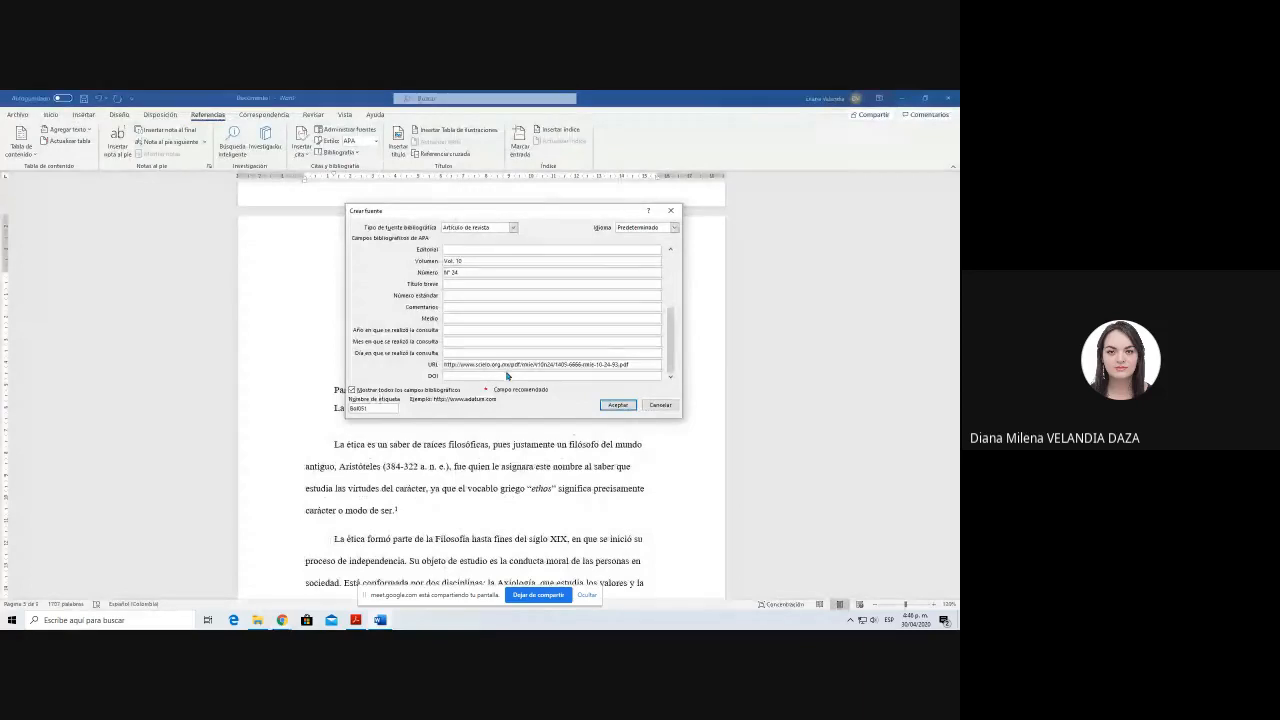
{"action": "left_click", "coordinate": [572, 376]}
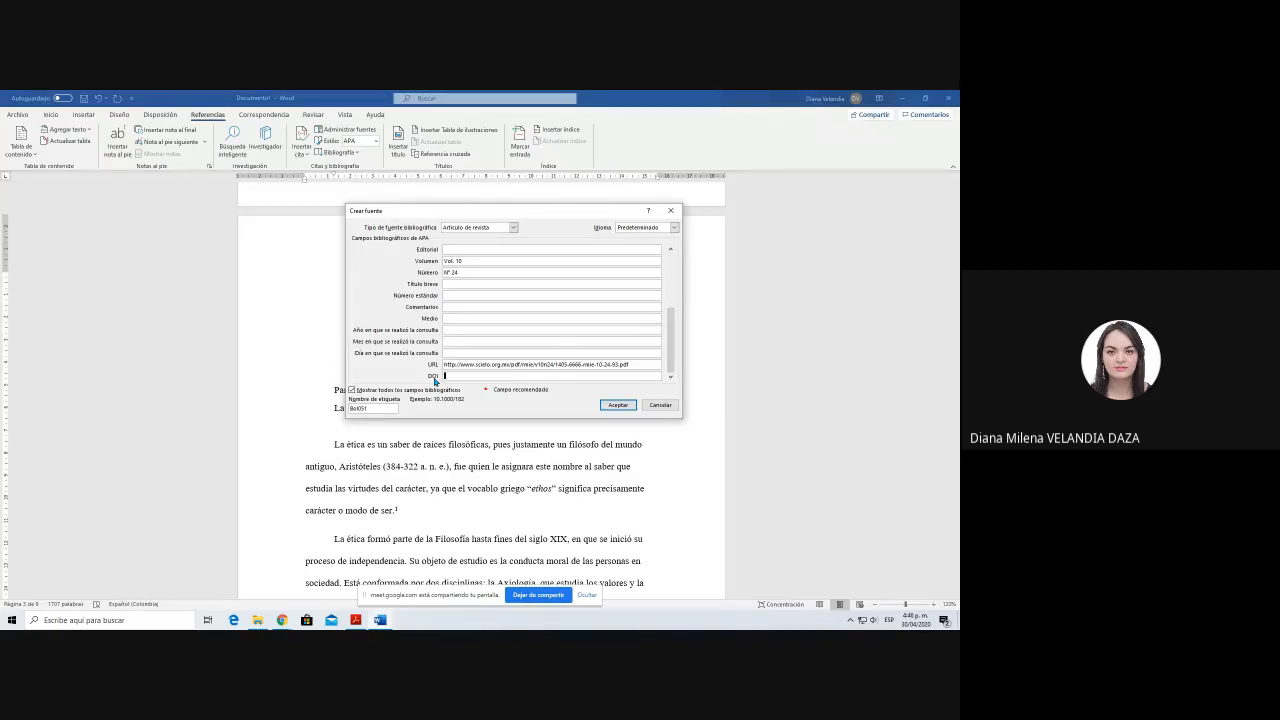
{"action": "left_click", "coordinate": [618, 405]}
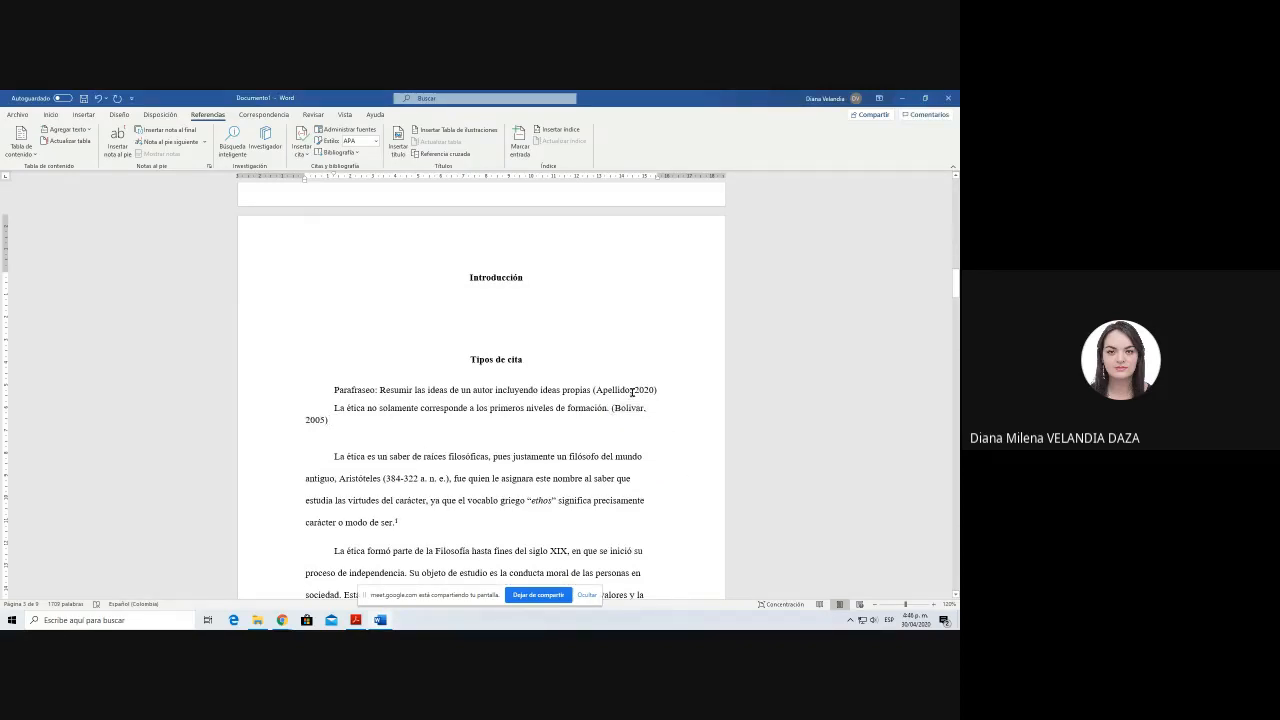
Step: Open the source behind the inserted citation for editing, review its Autor entry and close the source
{"action": "left_click", "coordinate": [318, 420]}
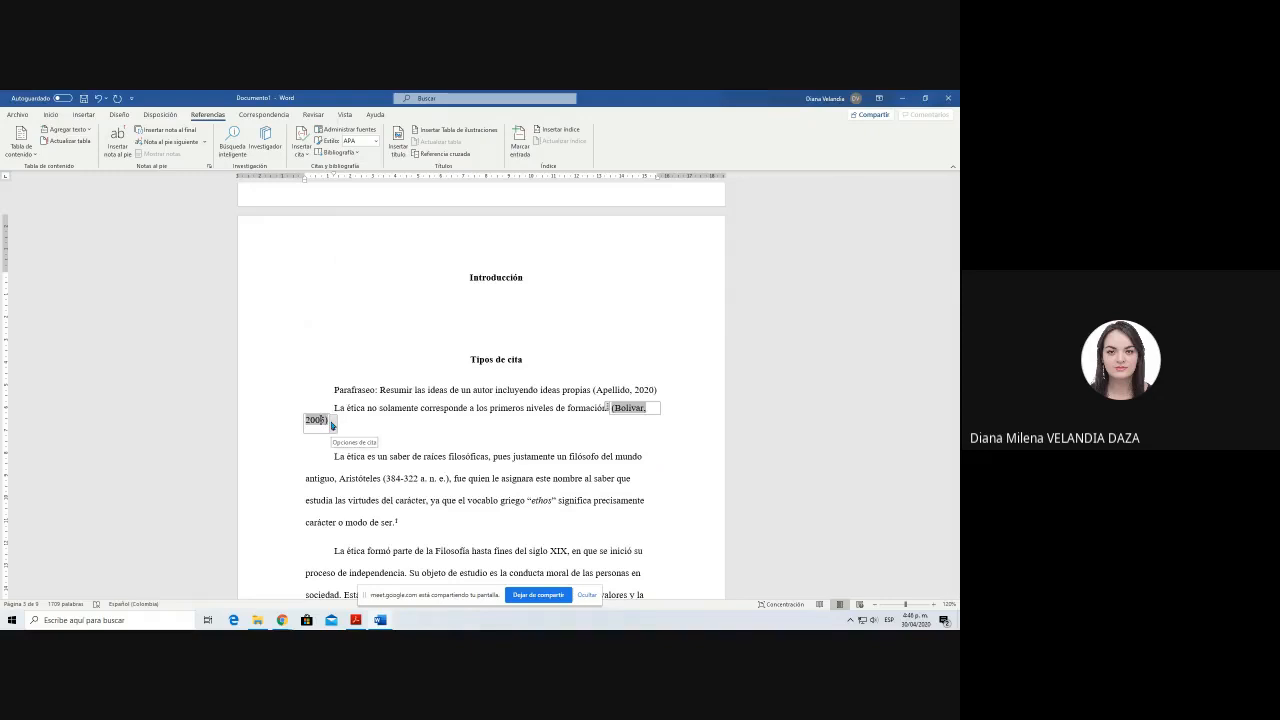
{"action": "left_click", "coordinate": [578, 409]}
{"action": "left_click", "coordinate": [316, 417]}
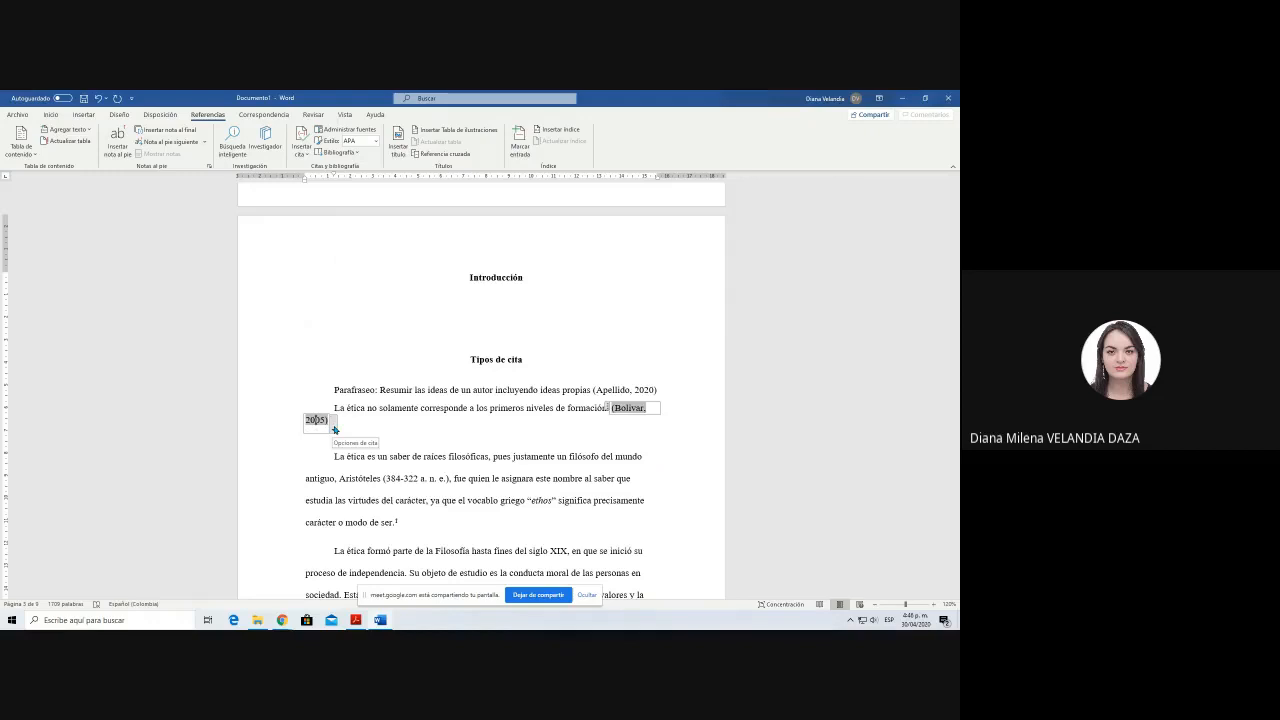
{"action": "left_click", "coordinate": [333, 422]}
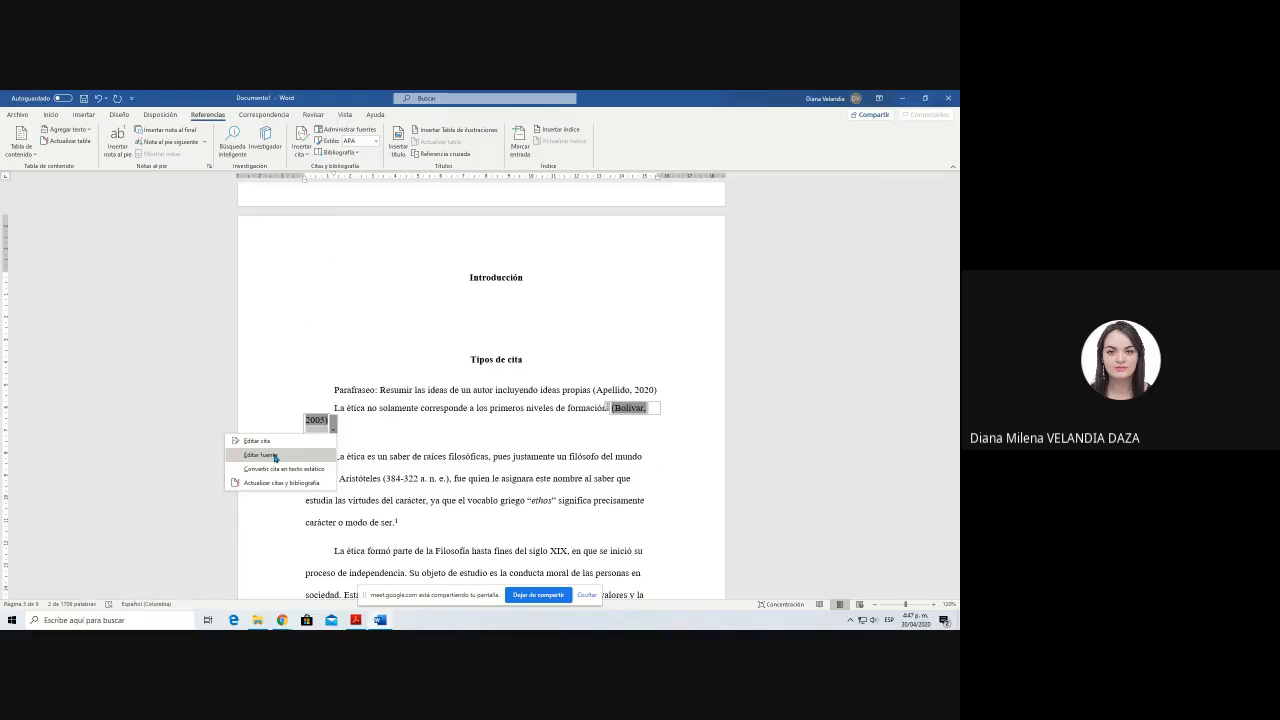
{"action": "left_click", "coordinate": [275, 456]}
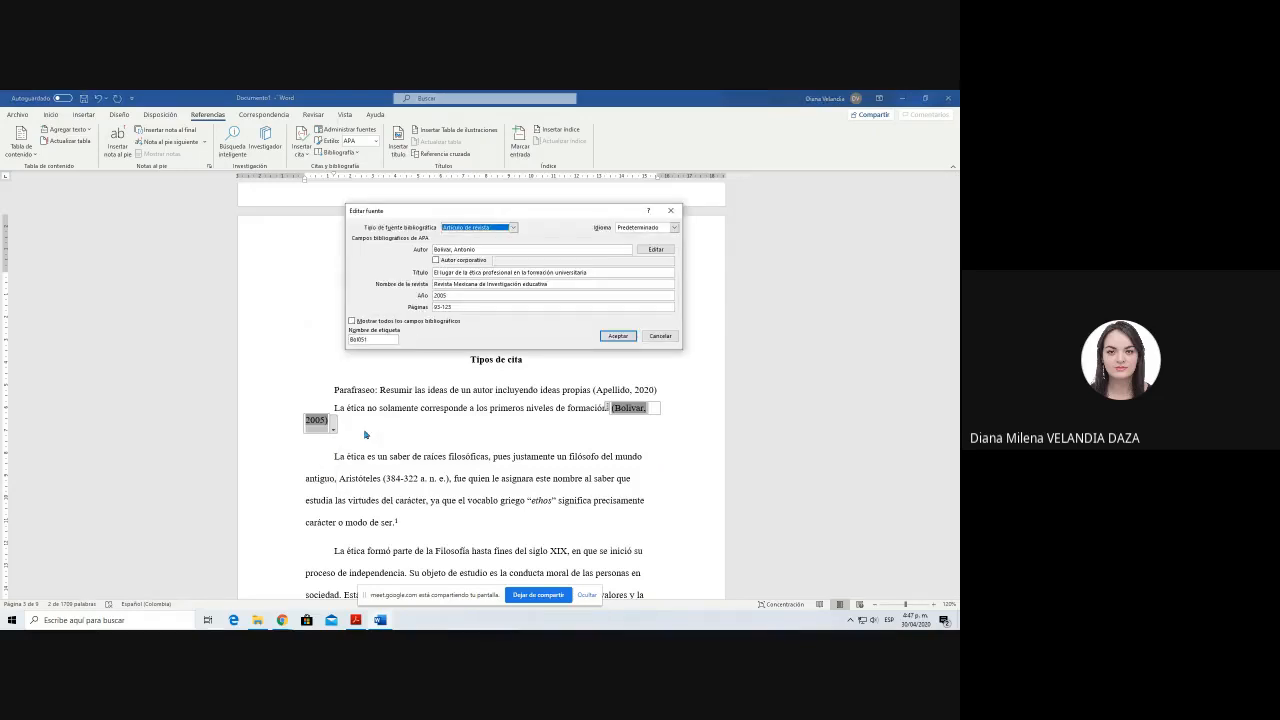
{"action": "double_click", "coordinate": [463, 249]}
{"action": "left_click", "coordinate": [618, 336]}
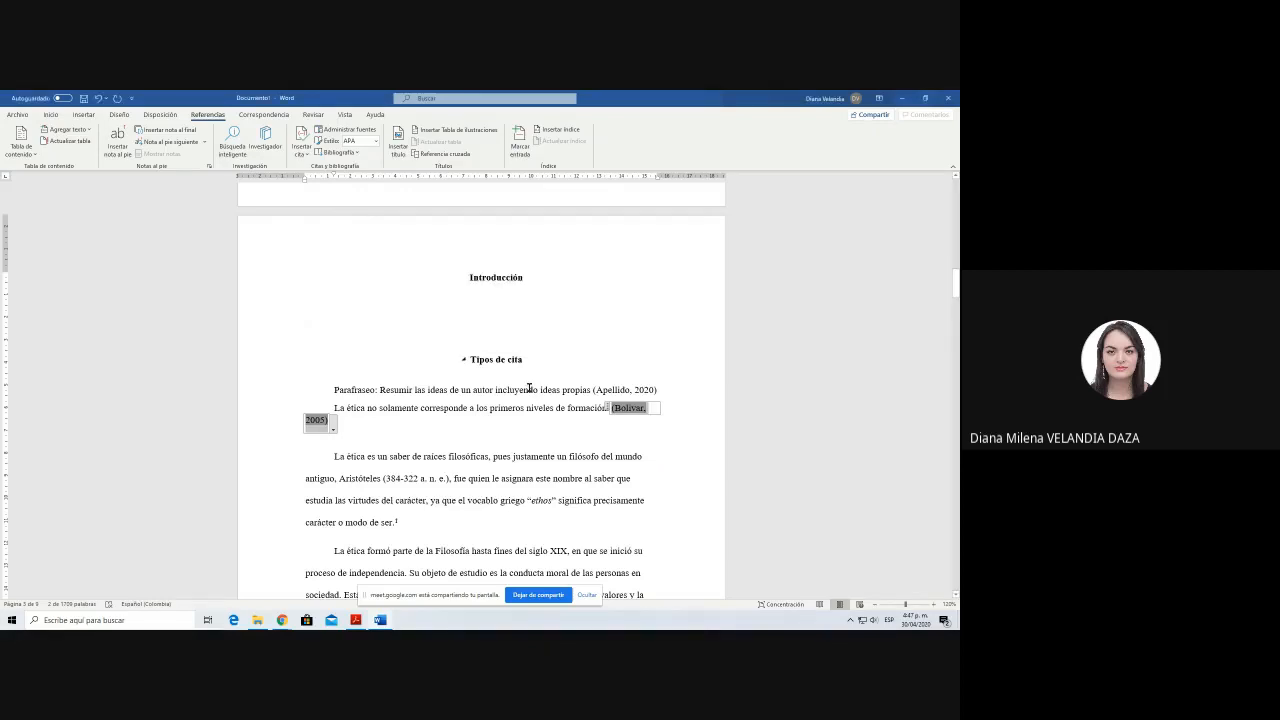
{"action": "left_click", "coordinate": [333, 425]}
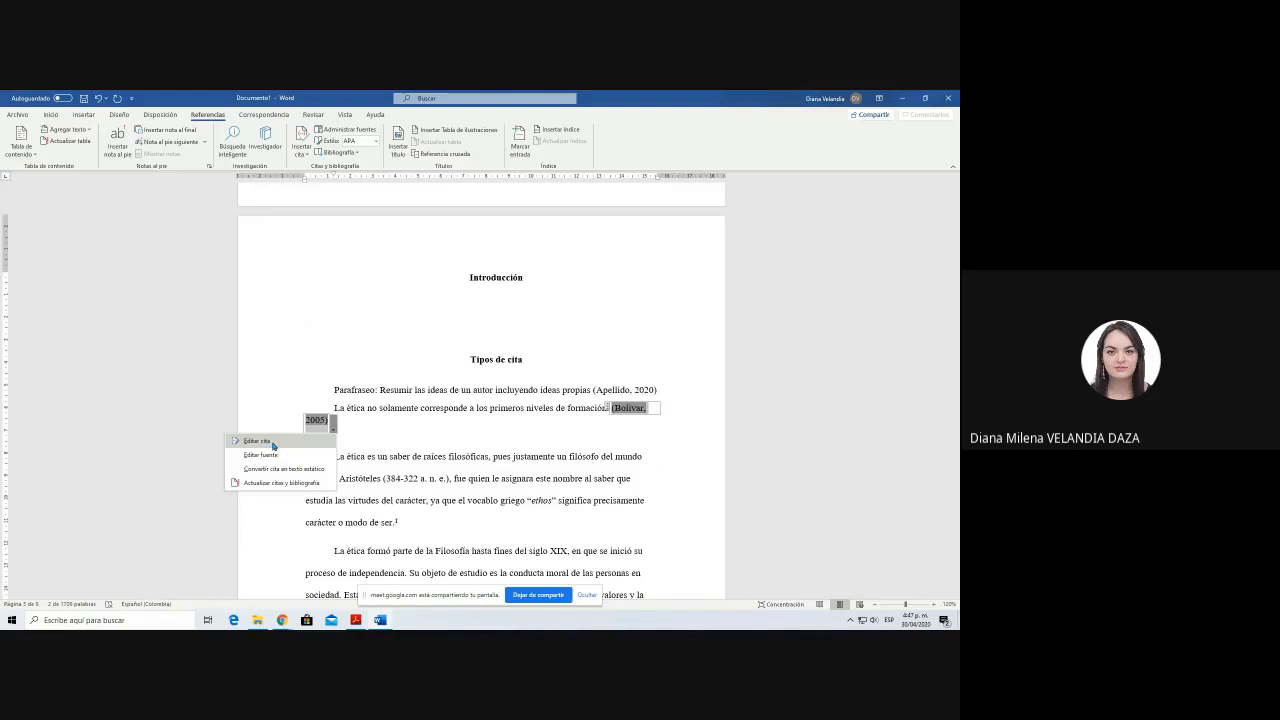
{"action": "left_click", "coordinate": [258, 441]}
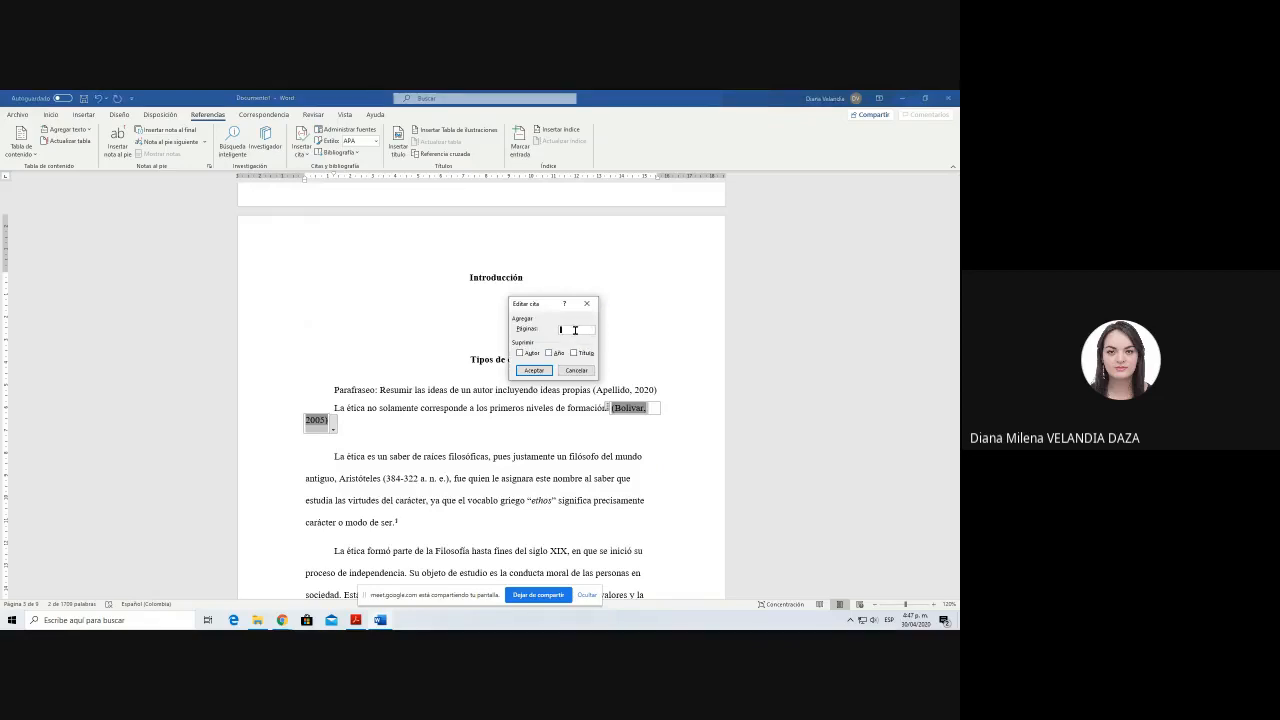
{"action": "type", "text": "100"}
{"action": "left_click", "coordinate": [519, 353]}
{"action": "left_click", "coordinate": [574, 353]}
{"action": "left_click", "coordinate": [520, 353]}
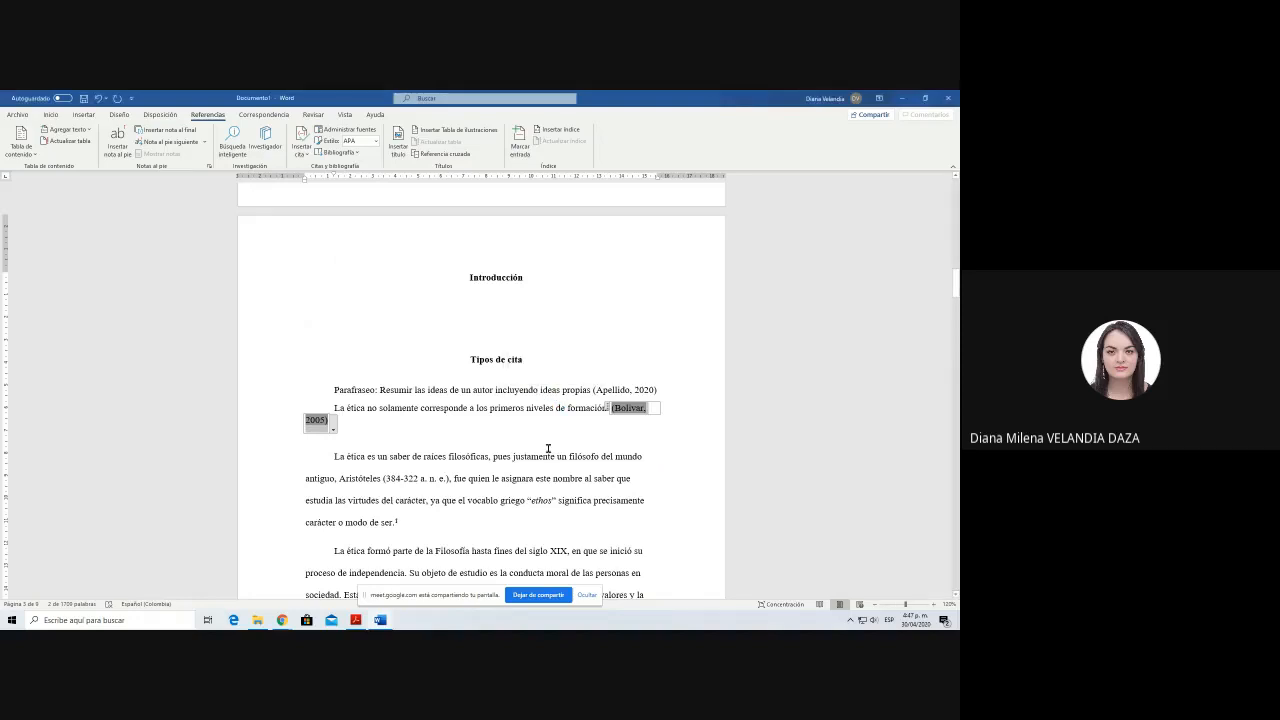
{"action": "left_click", "coordinate": [574, 369]}
{"action": "left_click", "coordinate": [553, 430]}
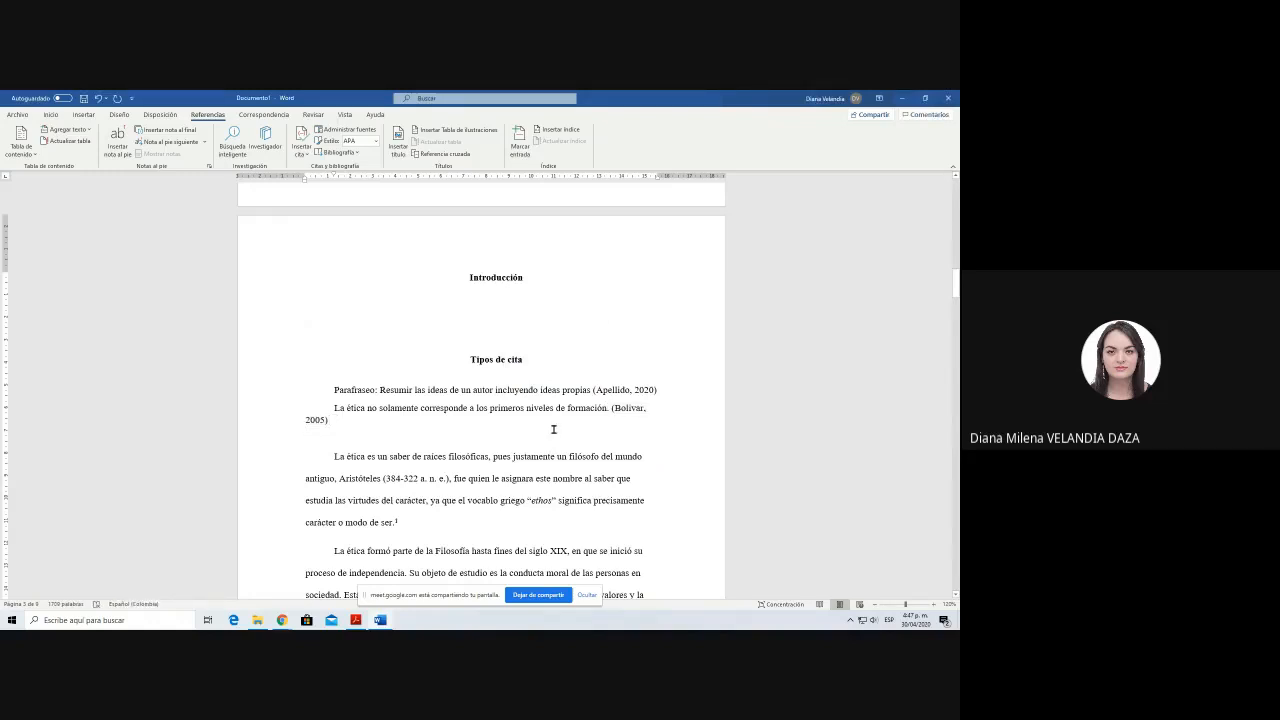
Step: Make the "Parafraseo:" label at the start of the first citation-type paragraph bold
{"action": "left_click", "coordinate": [380, 390]}
{"action": "key", "text": "shift+Home"}
{"action": "key", "text": "ctrl+n"}
Step: Add the bold label "Mención del autor:" on a new line below the paraphrase example, keeping an empty line after it
{"action": "left_click", "coordinate": [420, 450]}
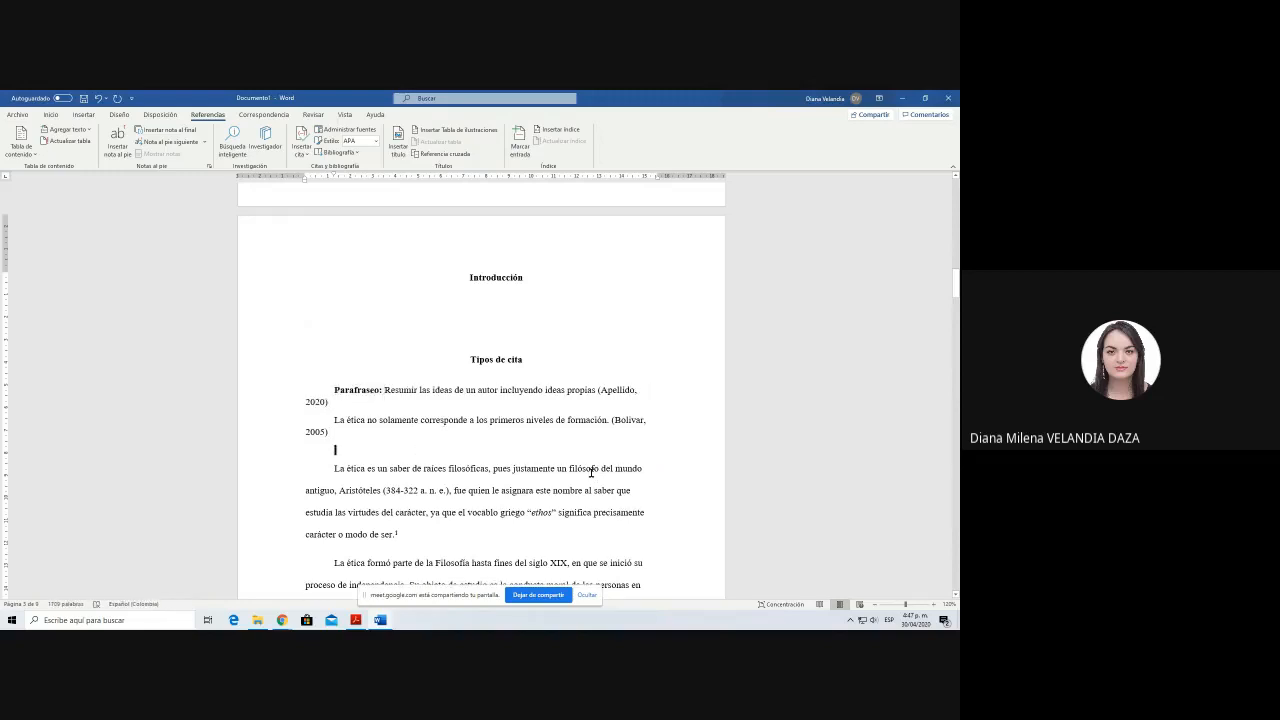
{"action": "key", "text": "Return"}
{"action": "key", "text": "Up"}
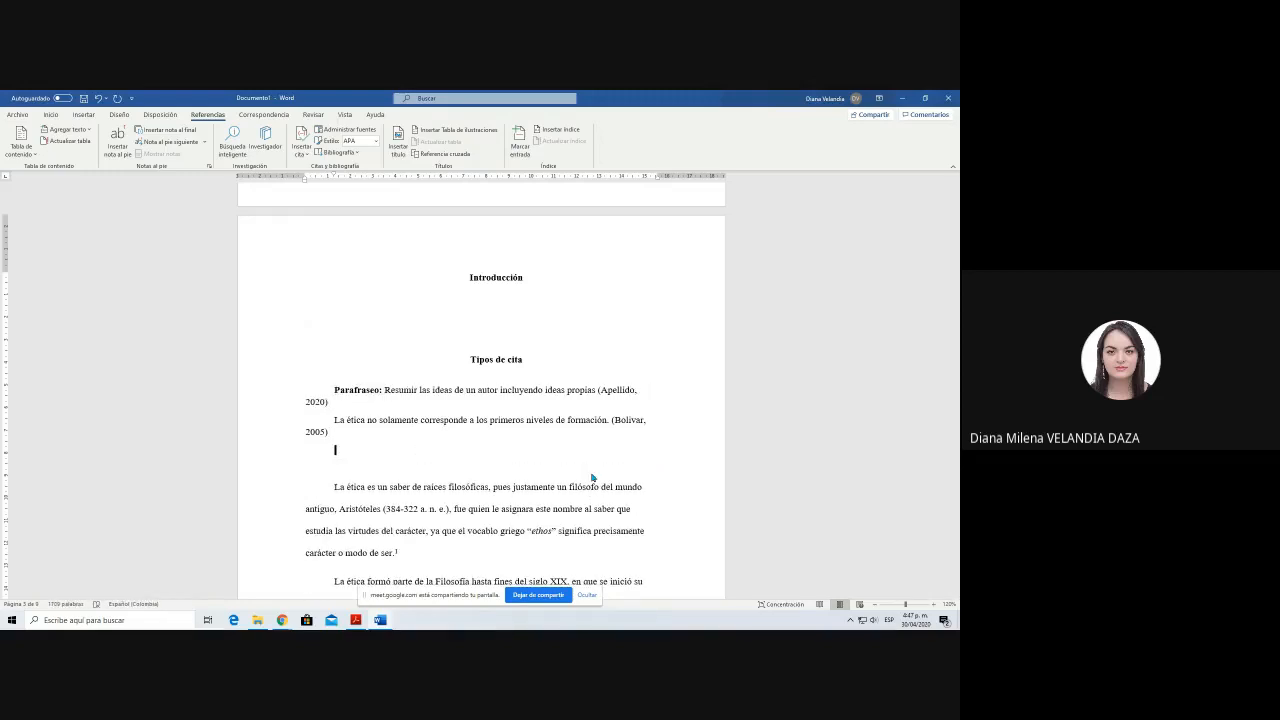
{"action": "type", "text": "Mención del "}
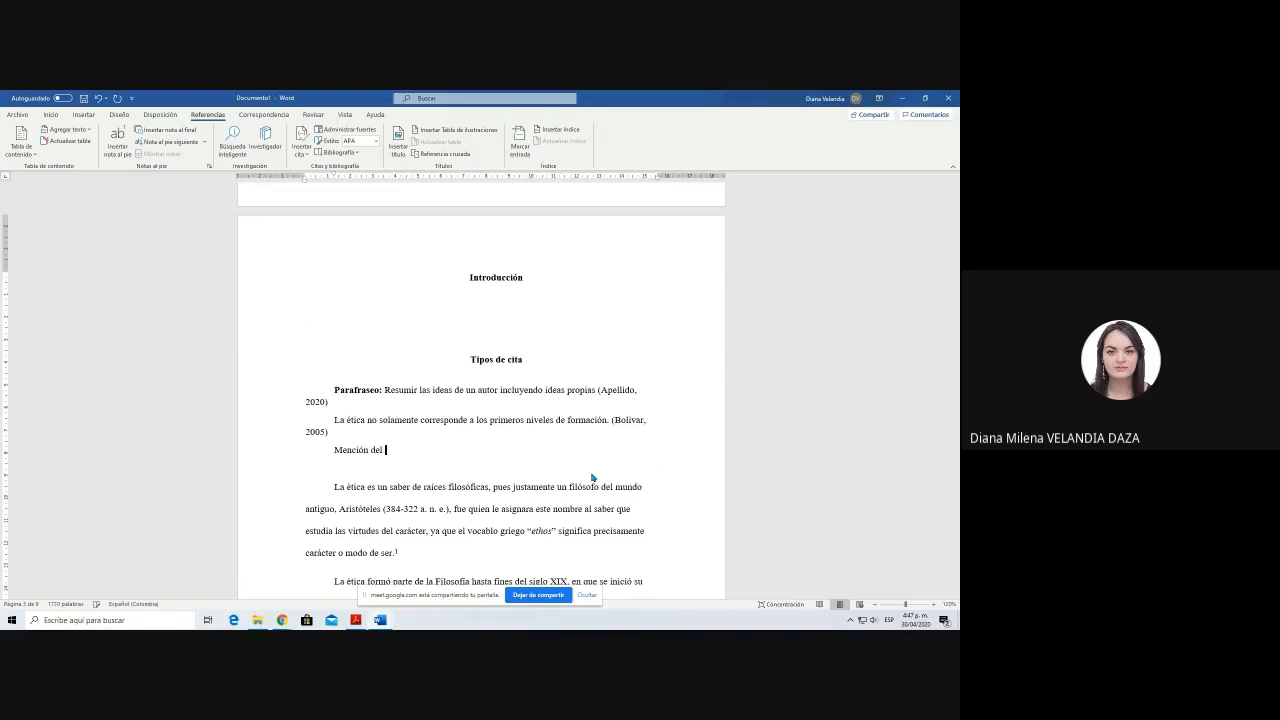
{"action": "type", "text": "autor:"}
{"action": "key", "text": "shift+Home"}
{"action": "key", "text": "ctrl+b"}
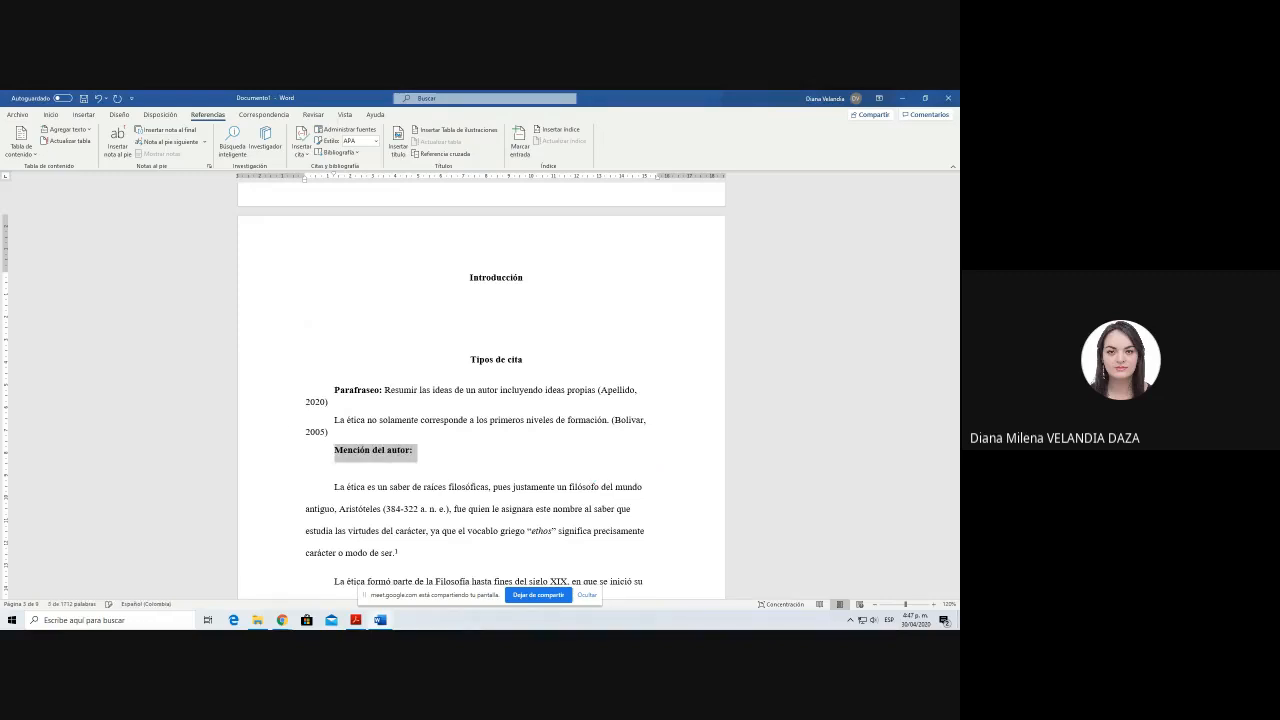
{"action": "left_click", "coordinate": [496, 460]}
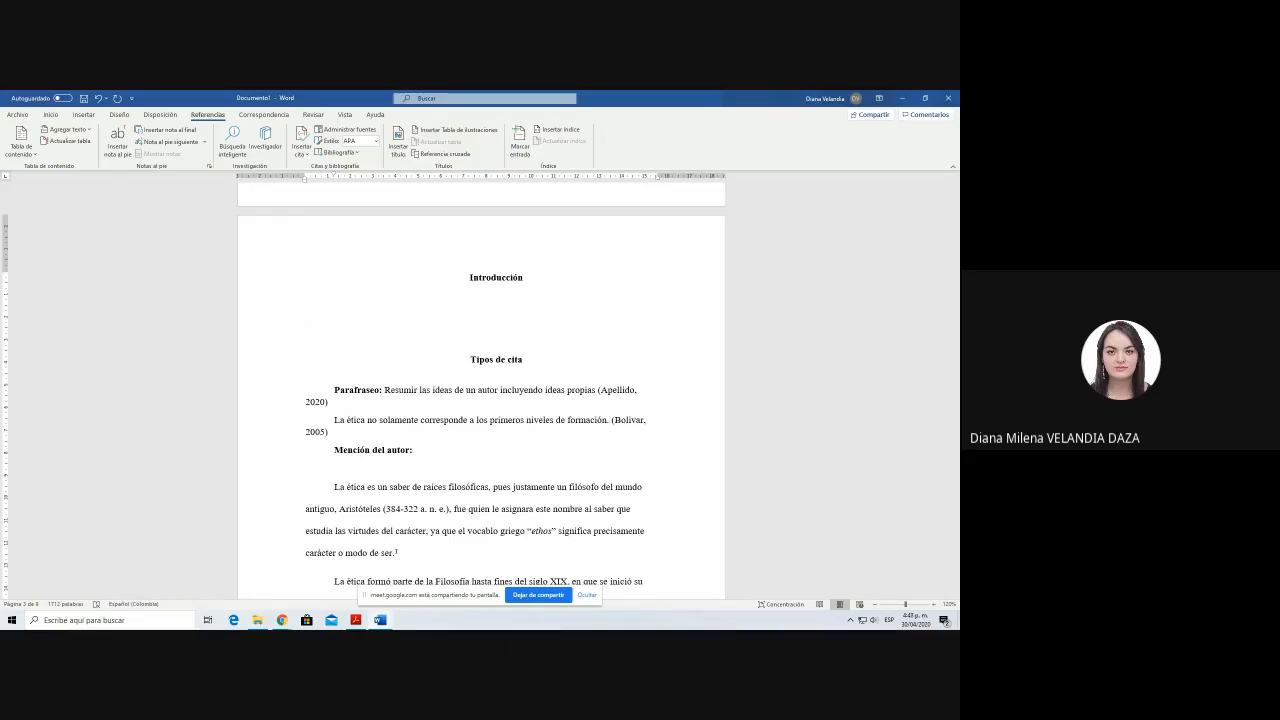
Step: Check the author in the source article and begin the author-mention example with "De acuerdo con" plus the cited author's surname
{"action": "key", "text": "alt+Tab"}
{"action": "left_click_drag", "start_coordinate": [366, 312], "coordinate": [334, 312]}
{"action": "key", "text": "alt+Tab"}
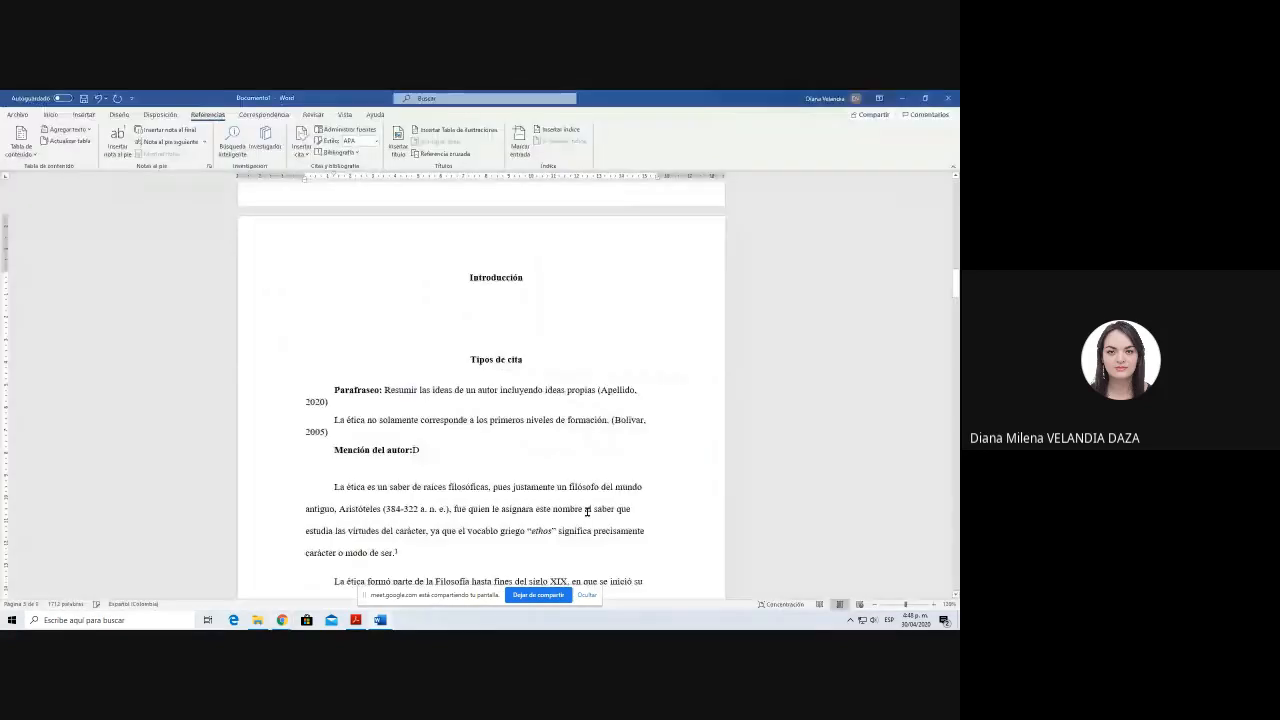
{"action": "type", "text": "De acuerdo con Bolivar"}
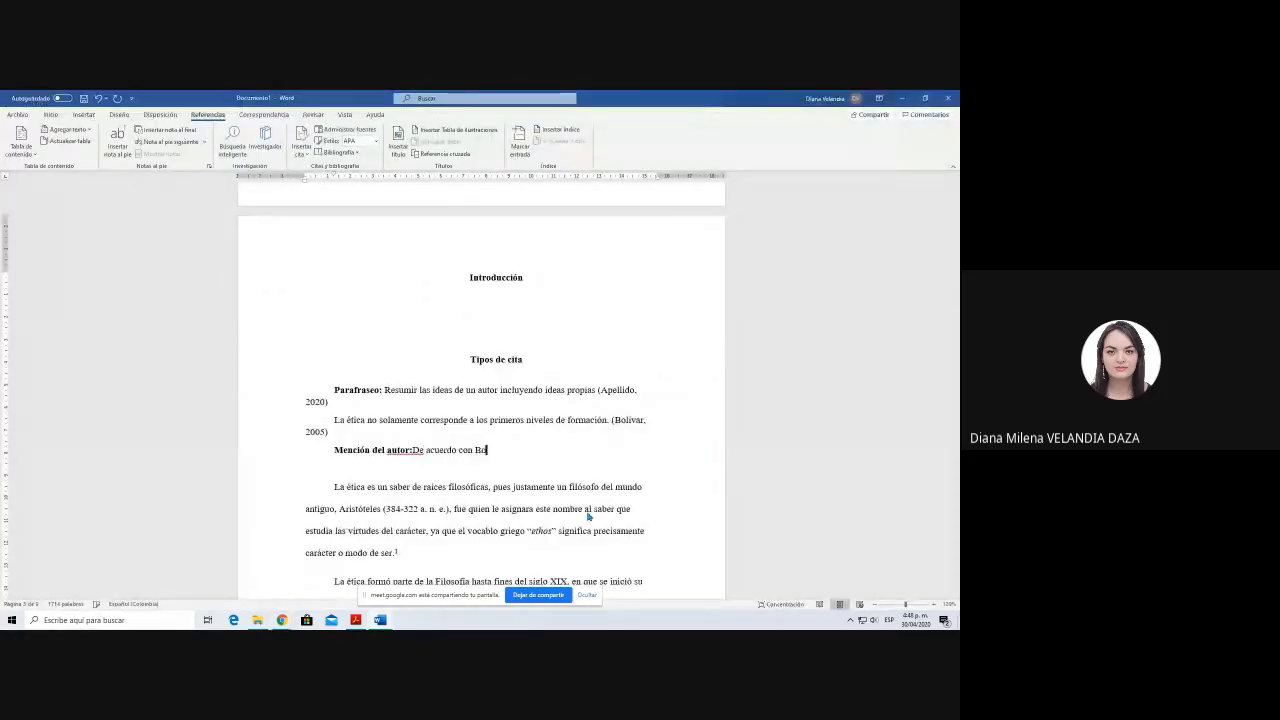
{"action": "left_click", "coordinate": [412, 450]}
{"action": "key", "text": "End"}
Step: Complete the author-mention sentence with "la ética es una herramienta importante ..."
{"action": "type", "text": "la ética es "}
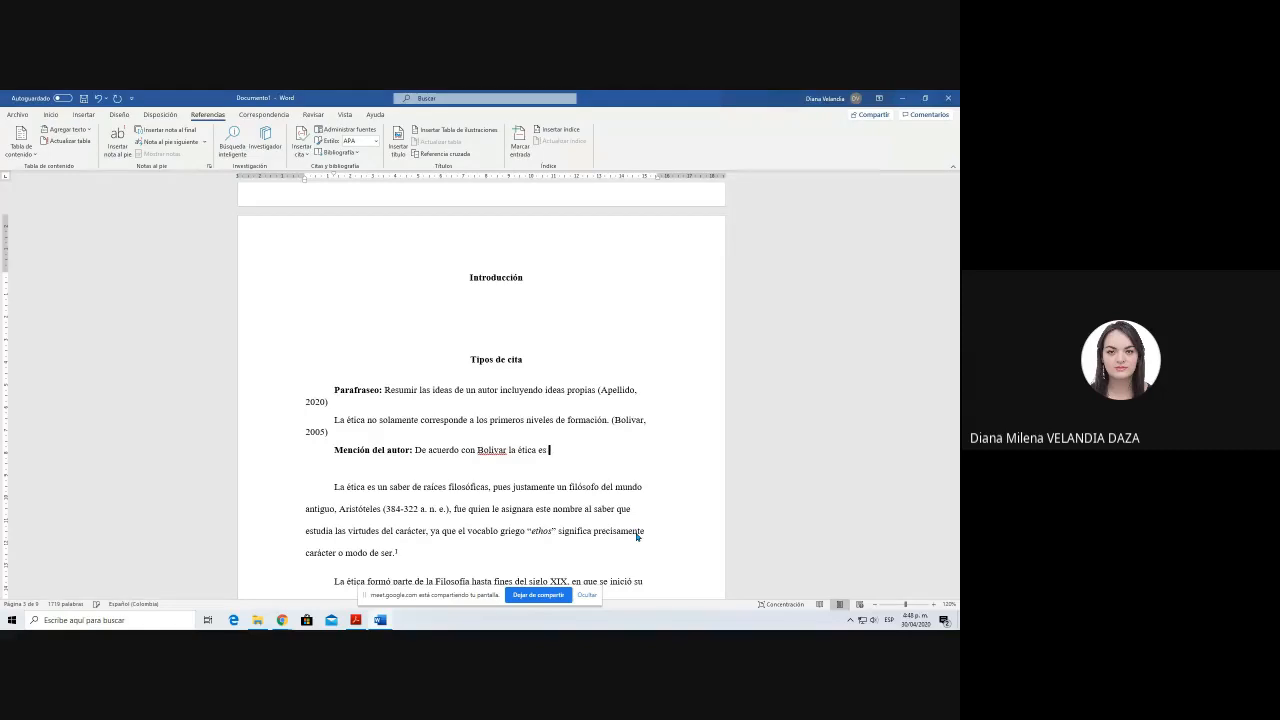
{"action": "type", "text": "una herrmienta"}
{"action": "key", "text": "BackSpace"}
{"action": "key", "text": "BackSpace"}
{"action": "type", "text": "mienta"}
{"action": "type", "text": " importante "}
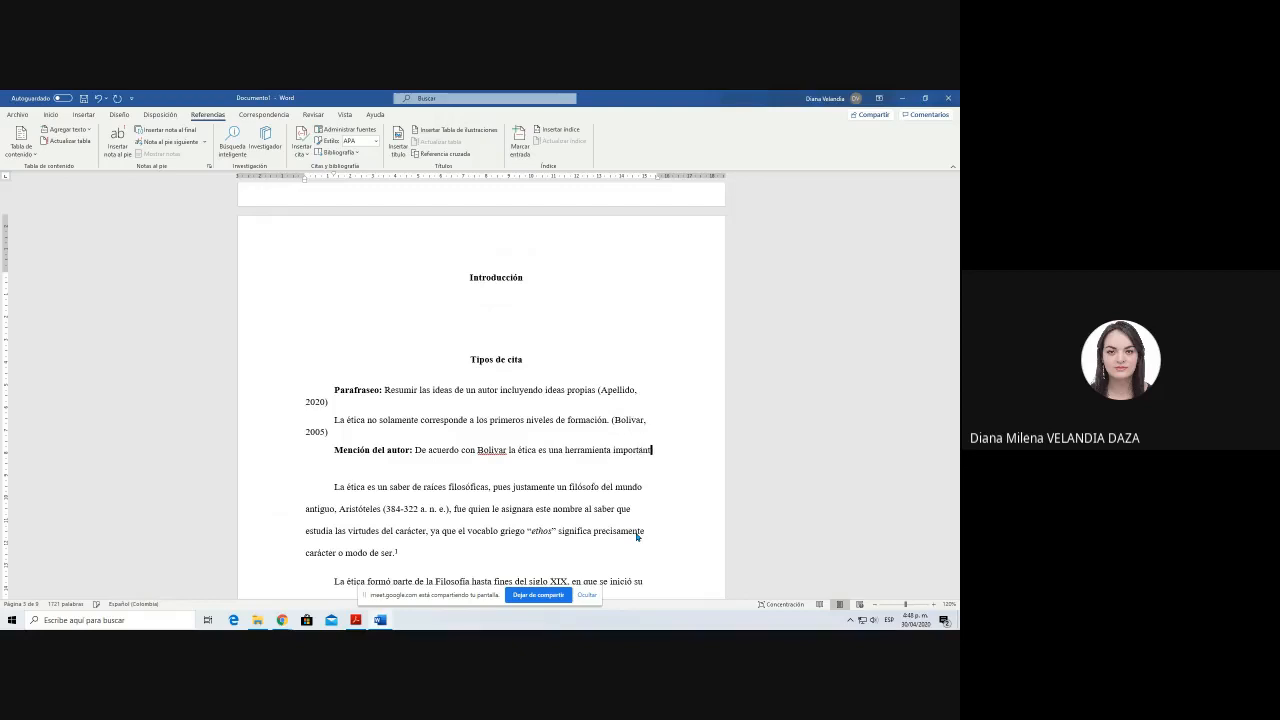
{"action": "type", "text": "..."}
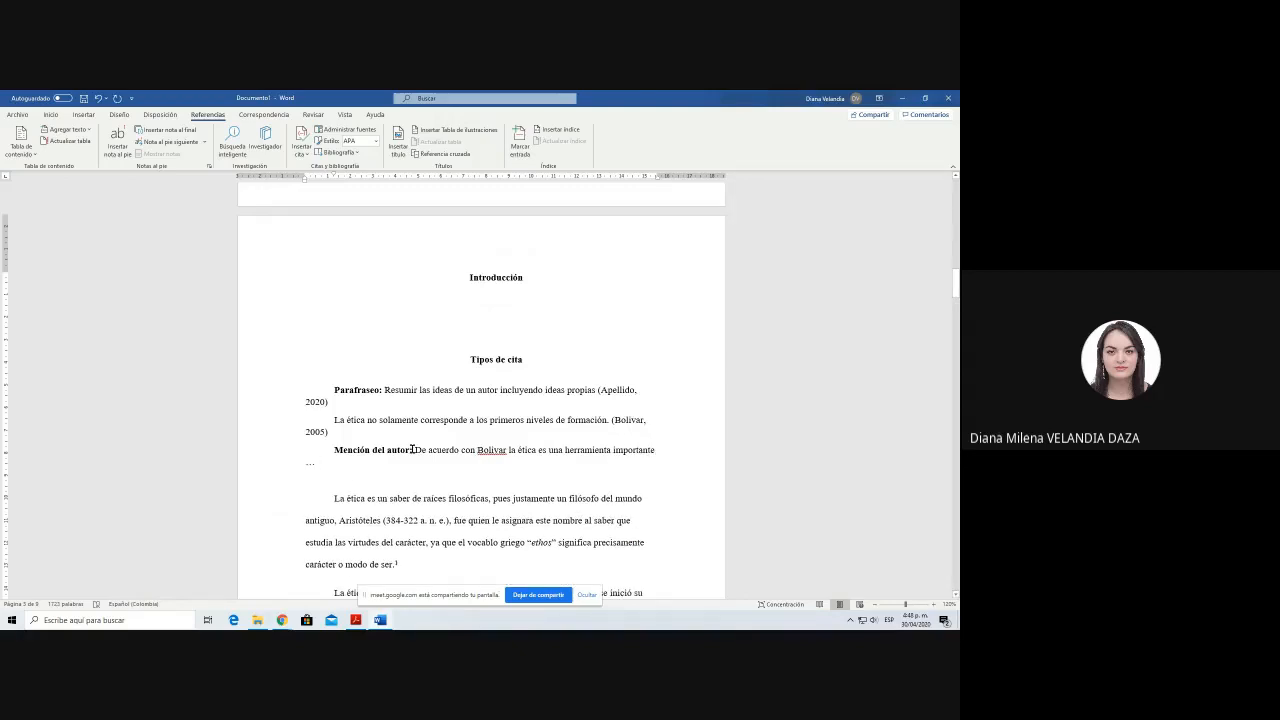
Step: Insert a citation of the saved 2005 professional-ethics source directly after the author's surname in the author-mention sentence
{"action": "left_click", "coordinate": [507, 450]}
{"action": "left_click", "coordinate": [625, 424]}
{"action": "left_click", "coordinate": [511, 451]}
{"action": "type", "text": "("}
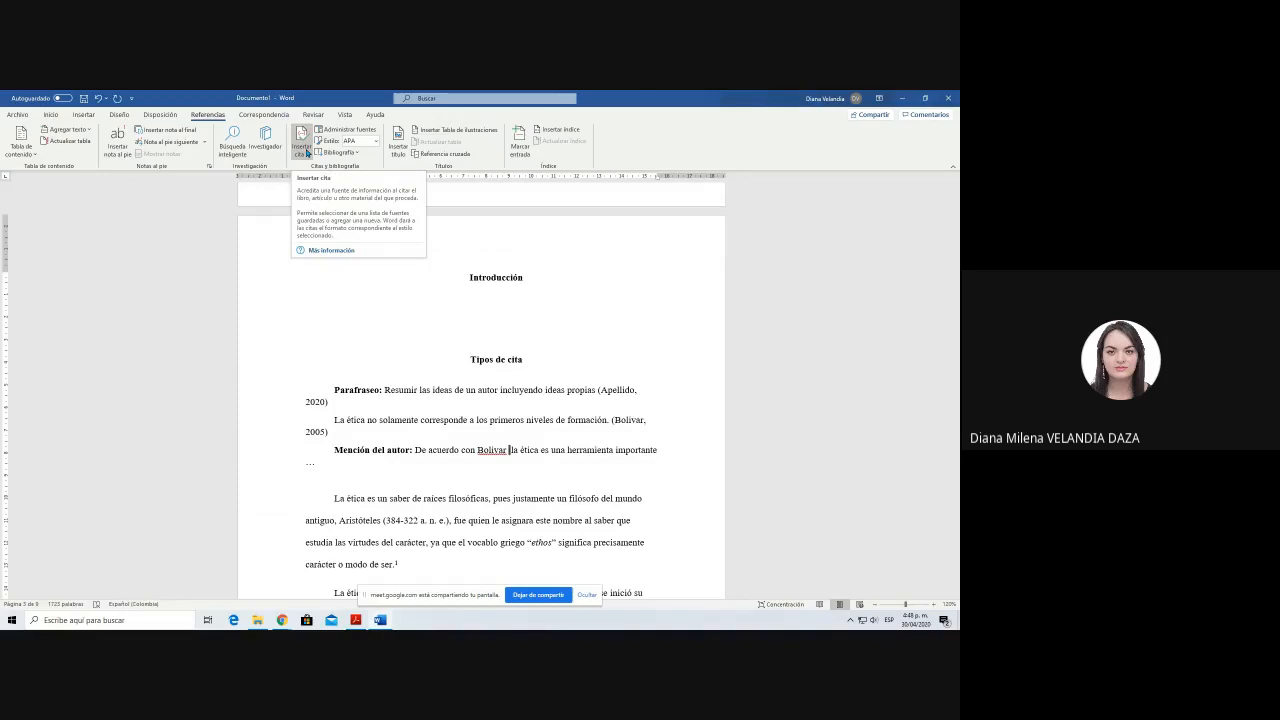
{"action": "left_click", "coordinate": [302, 147]}
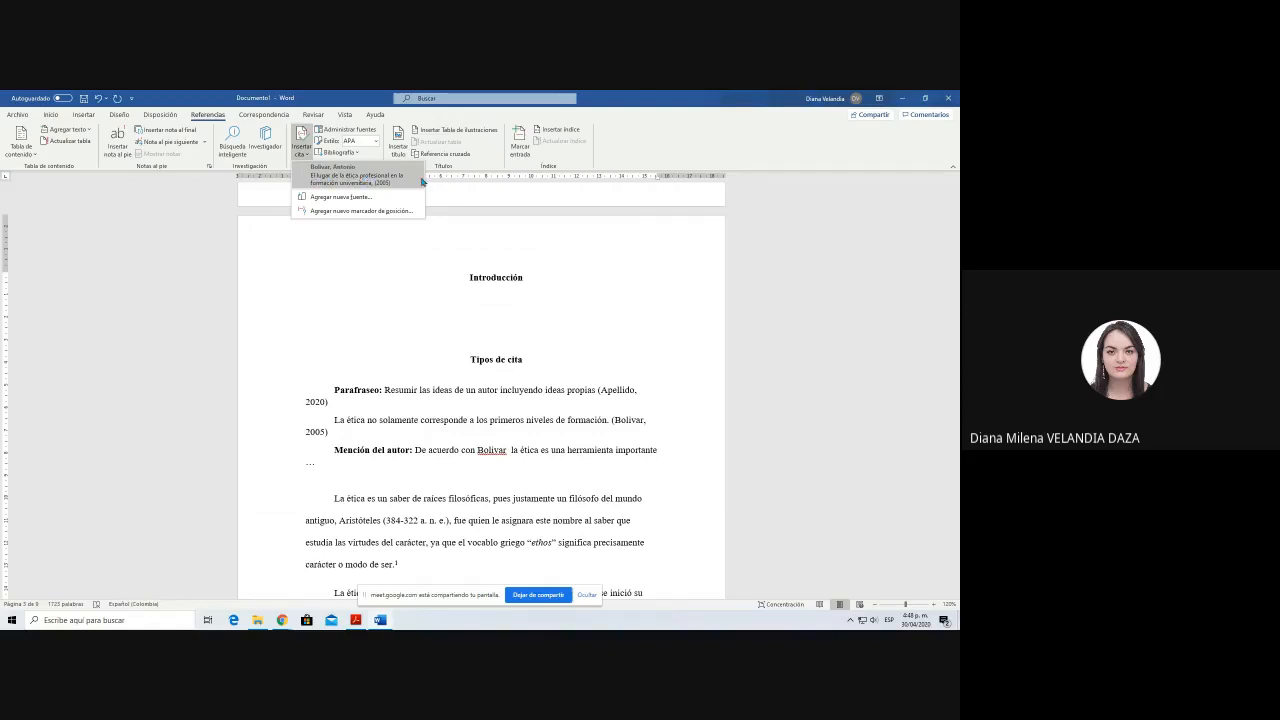
{"action": "left_click", "coordinate": [357, 175]}
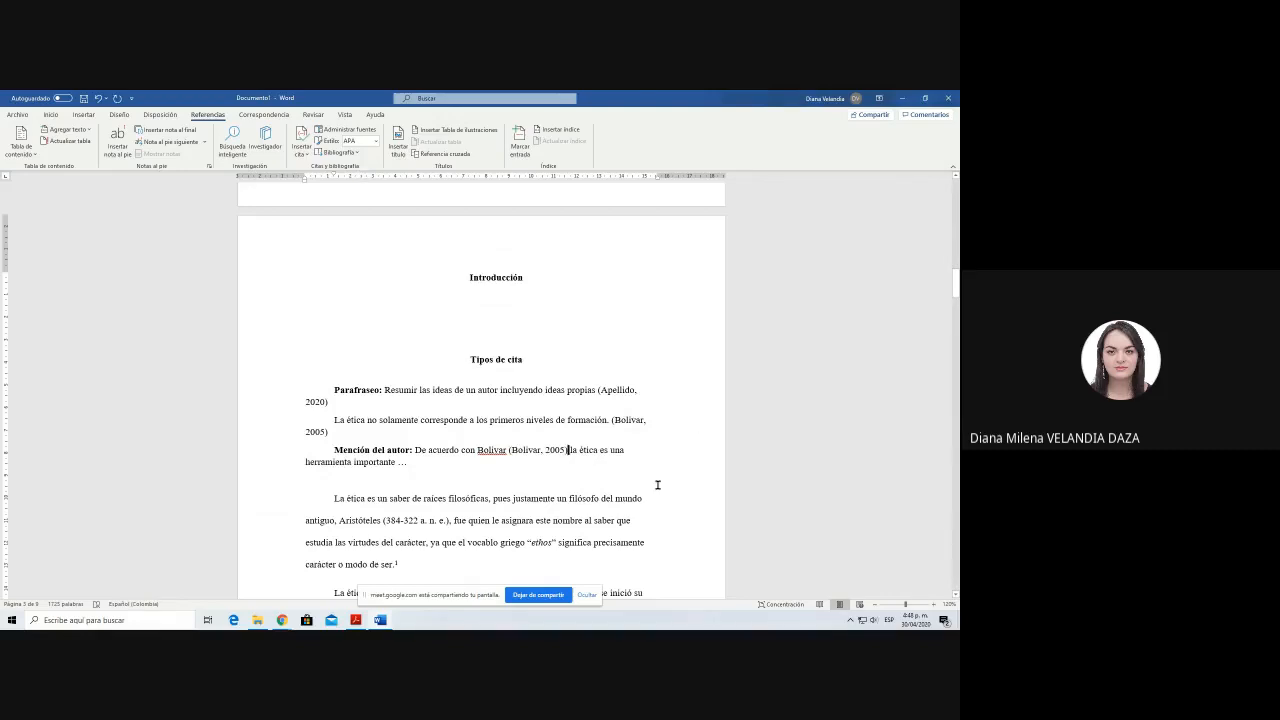
Step: Edit the citation in the author-mention sentence to suppress its Autor element
{"action": "left_click_drag", "start_coordinate": [477, 450], "coordinate": [526, 449]}
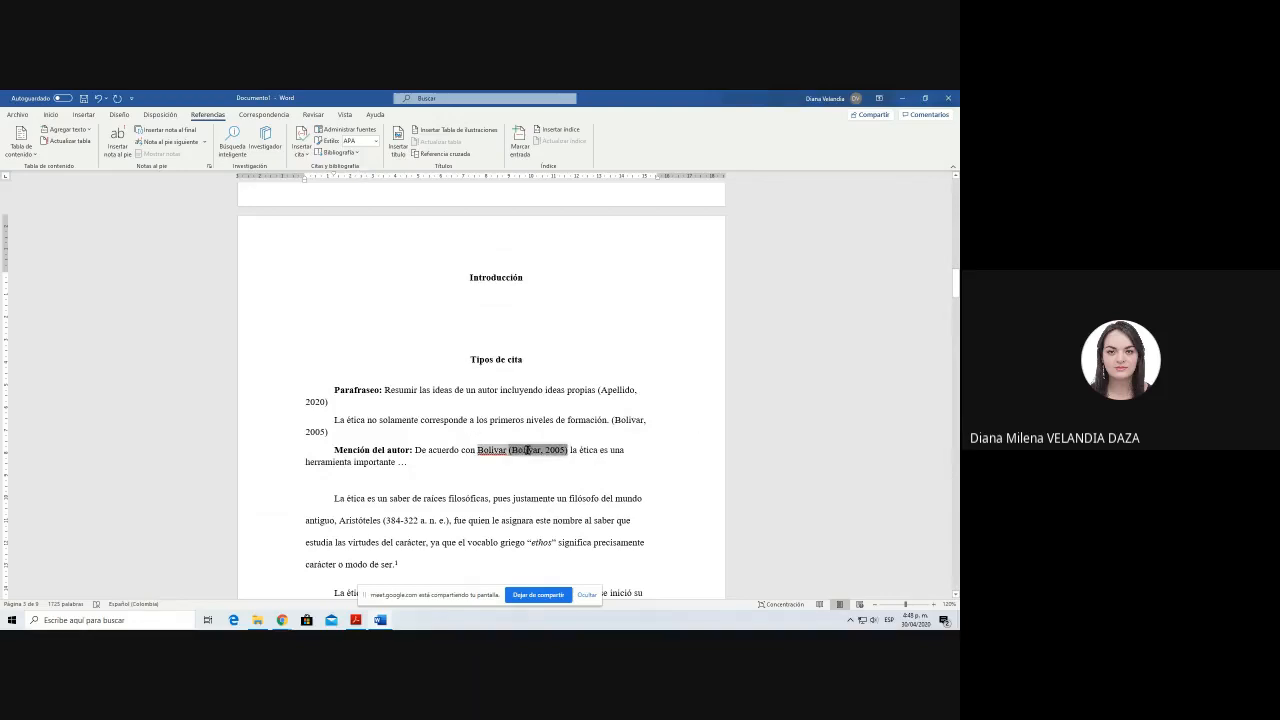
{"action": "left_click", "coordinate": [533, 474]}
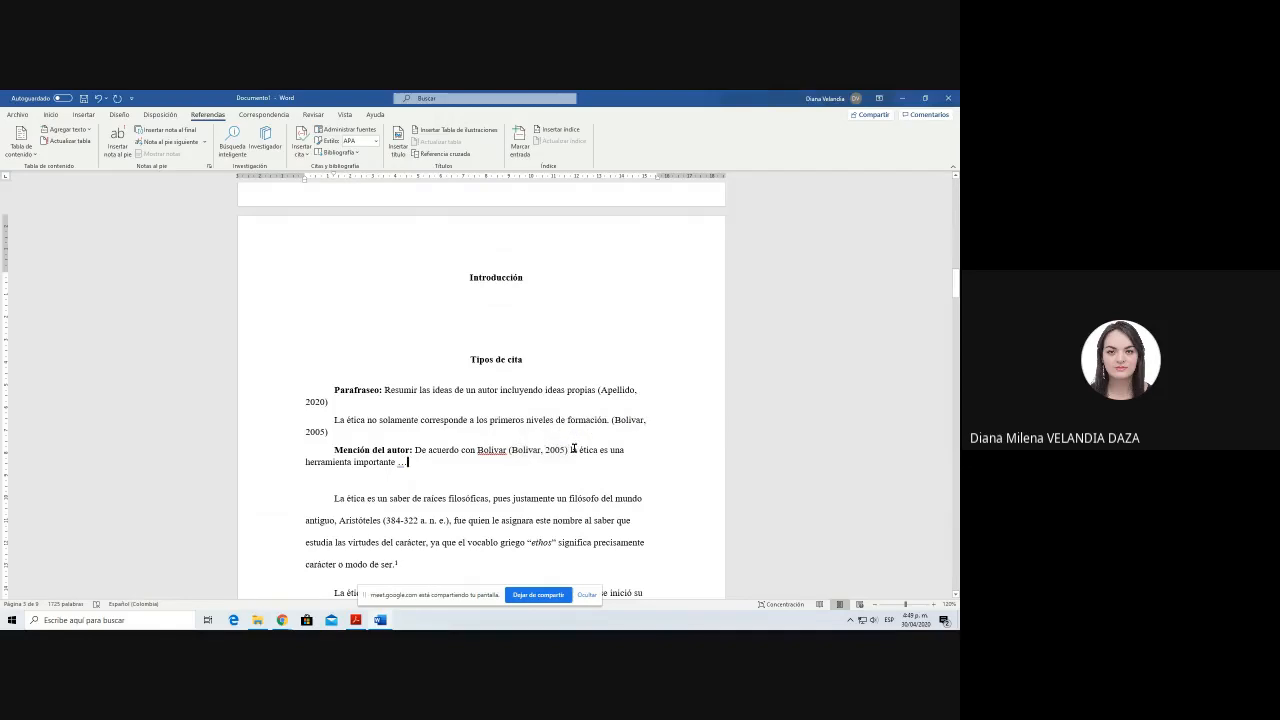
{"action": "left_click", "coordinate": [560, 450]}
{"action": "left_click", "coordinate": [574, 451]}
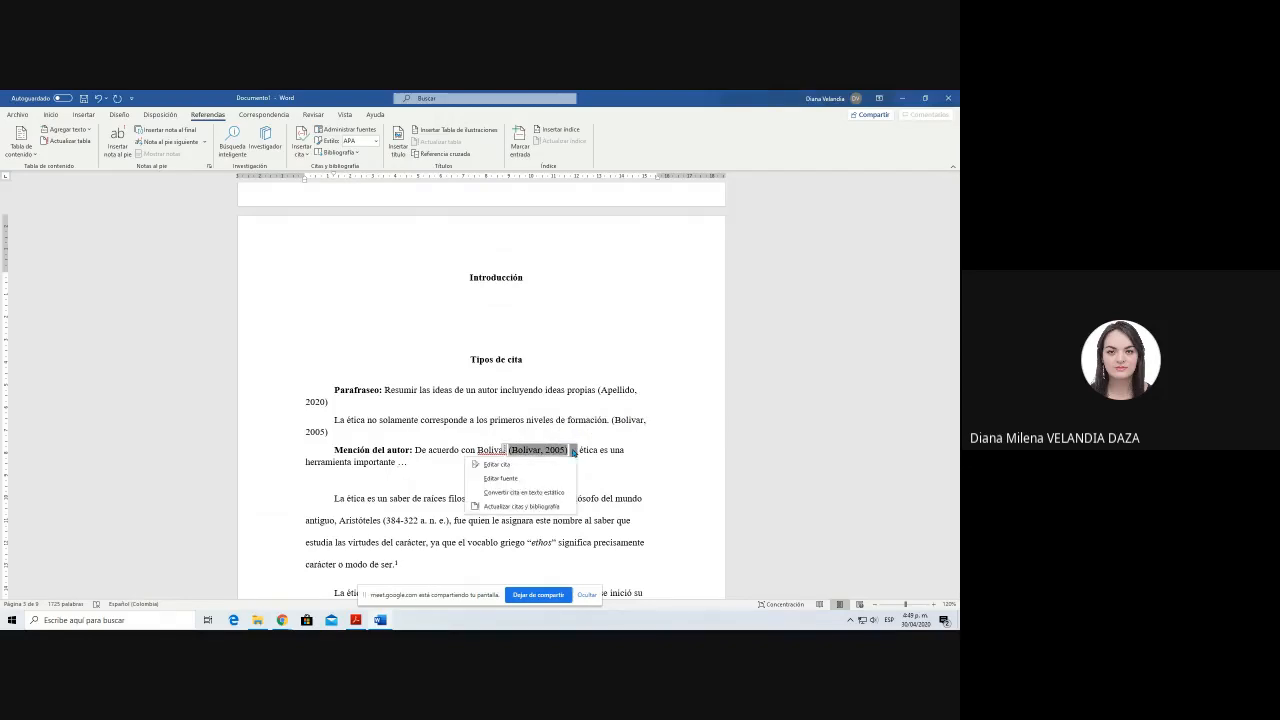
{"action": "left_click", "coordinate": [498, 465]}
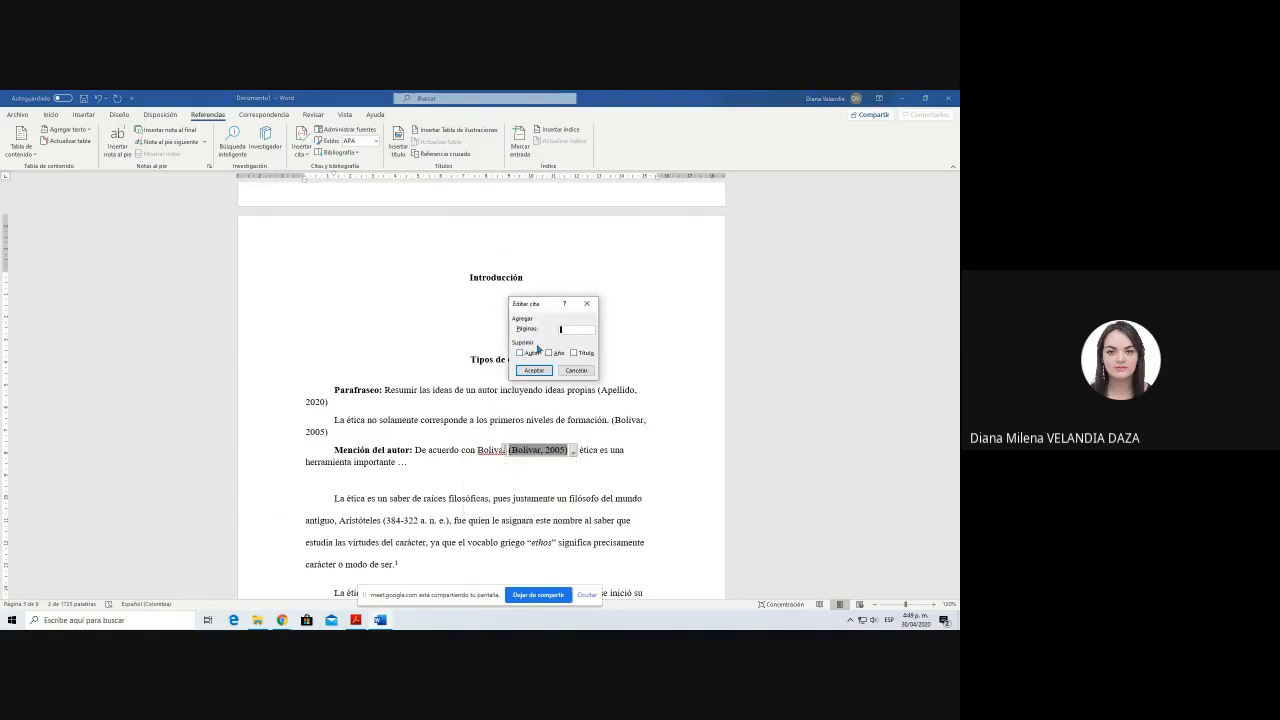
{"action": "left_click", "coordinate": [519, 354]}
{"action": "left_click", "coordinate": [519, 354]}
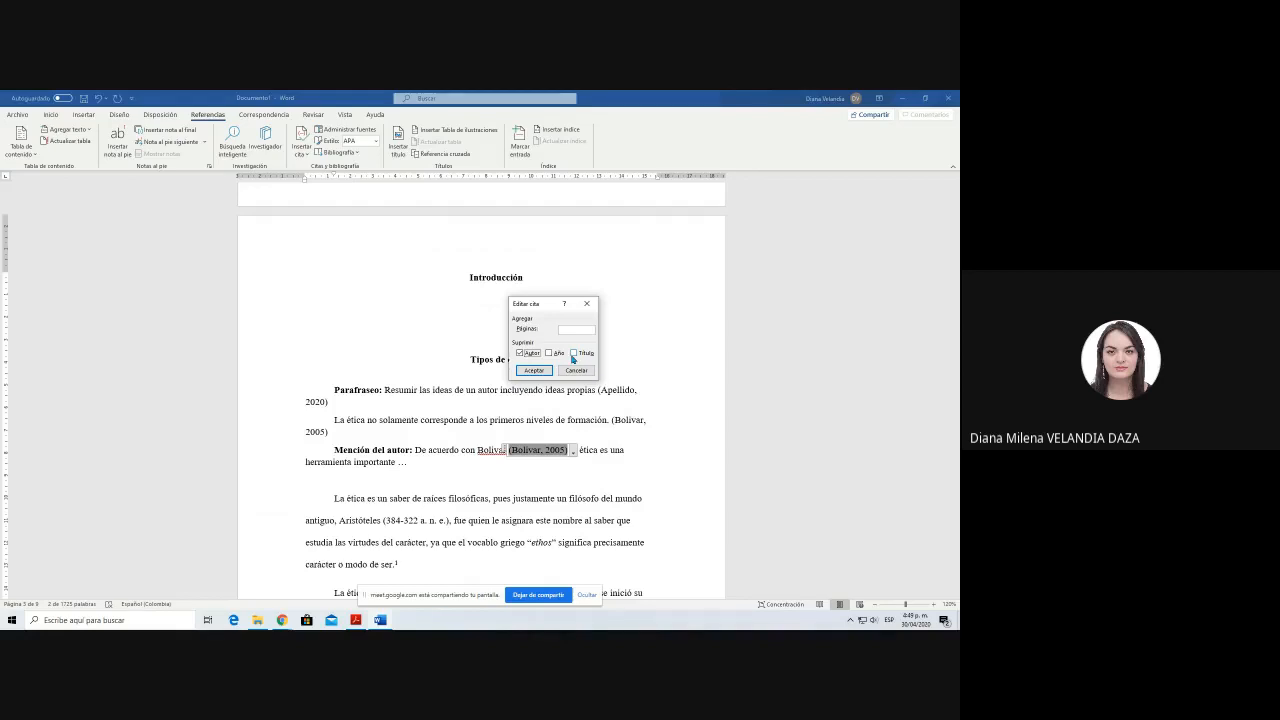
Step: Suppress the Título element as well in the author-mention citation and apply the citation edit
{"action": "left_click", "coordinate": [573, 354]}
{"action": "left_click", "coordinate": [533, 370]}
{"action": "left_click", "coordinate": [516, 470]}
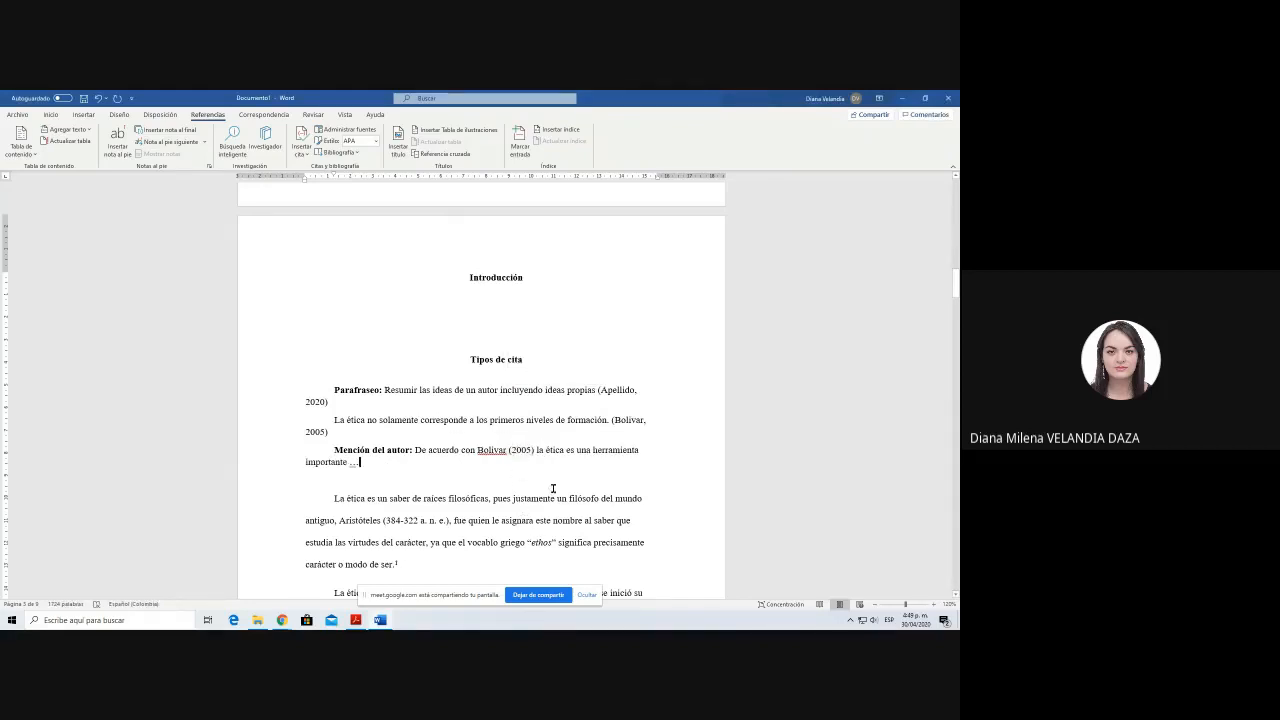
{"action": "left_click", "coordinate": [518, 451]}
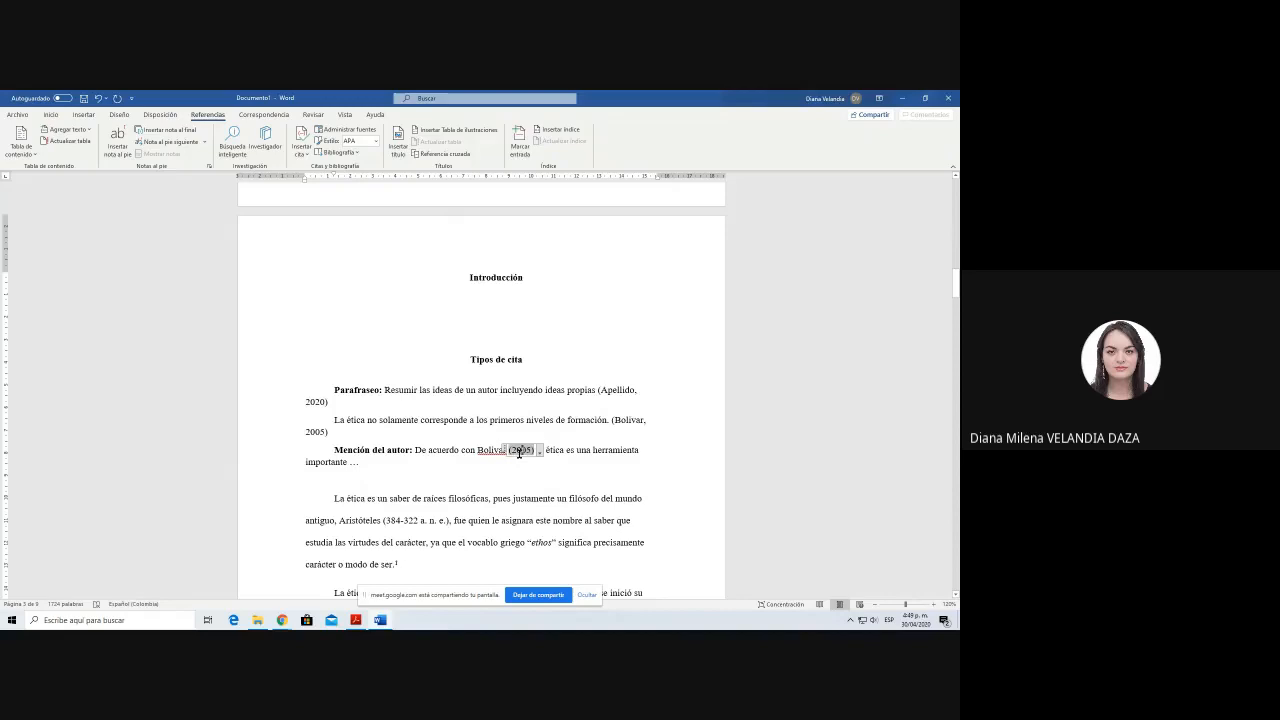
{"action": "left_click", "coordinate": [377, 461]}
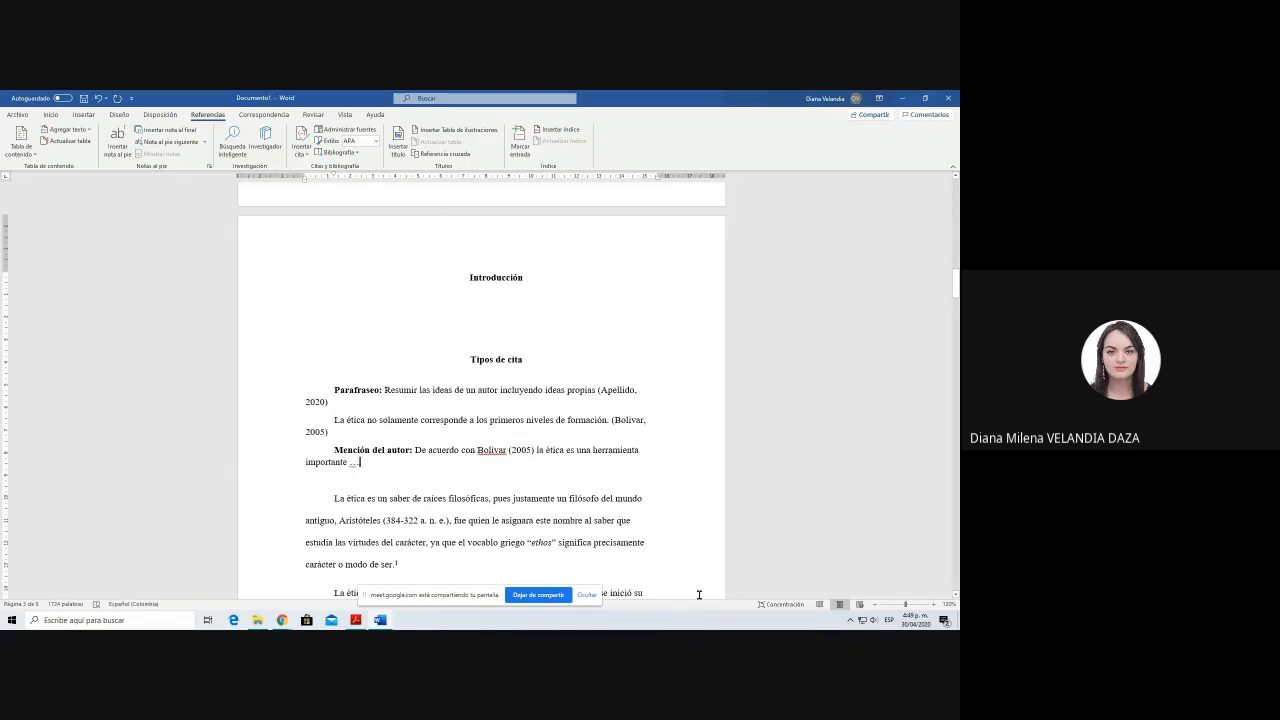
Step: Add a bold "Textual:" label in a new paragraph below the author-mention example
{"action": "key", "text": "Return"}
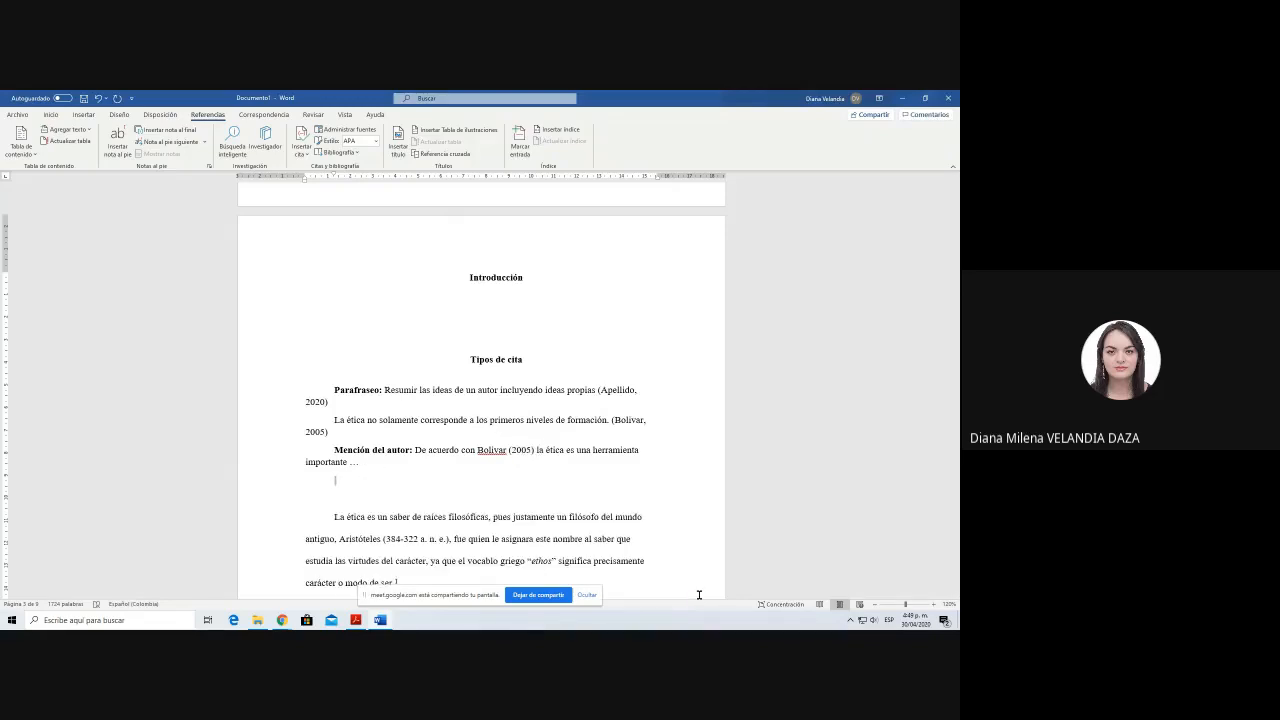
{"action": "type", "text": "Textual:"}
{"action": "key", "text": "shift+Home"}
{"action": "key", "text": "ctrl+n"}
{"action": "key", "text": "End"}
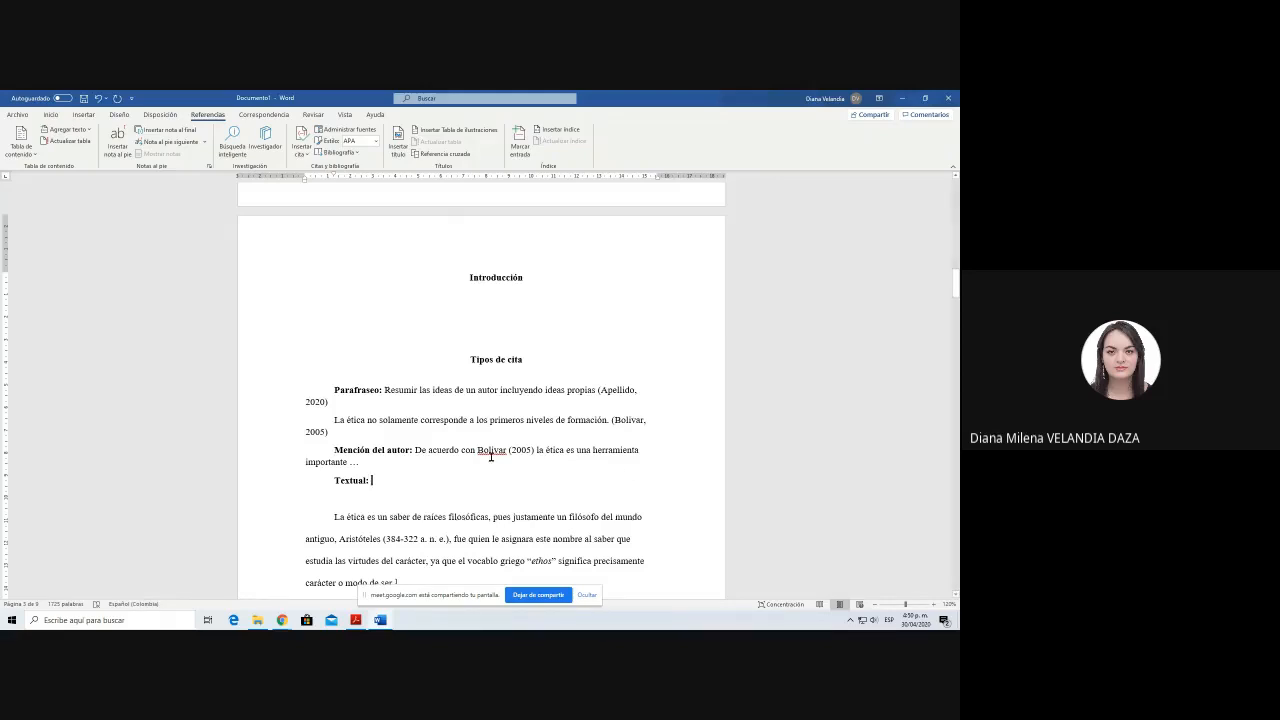
Step: Copy "La ética formó parte de la Filosofía hasta fines del siglo XIX, en que se inició su proceso de independencia" after the "Textual:" label
{"action": "scroll", "coordinate": [552, 534], "scroll_direction": "down", "scroll_amount": 2}
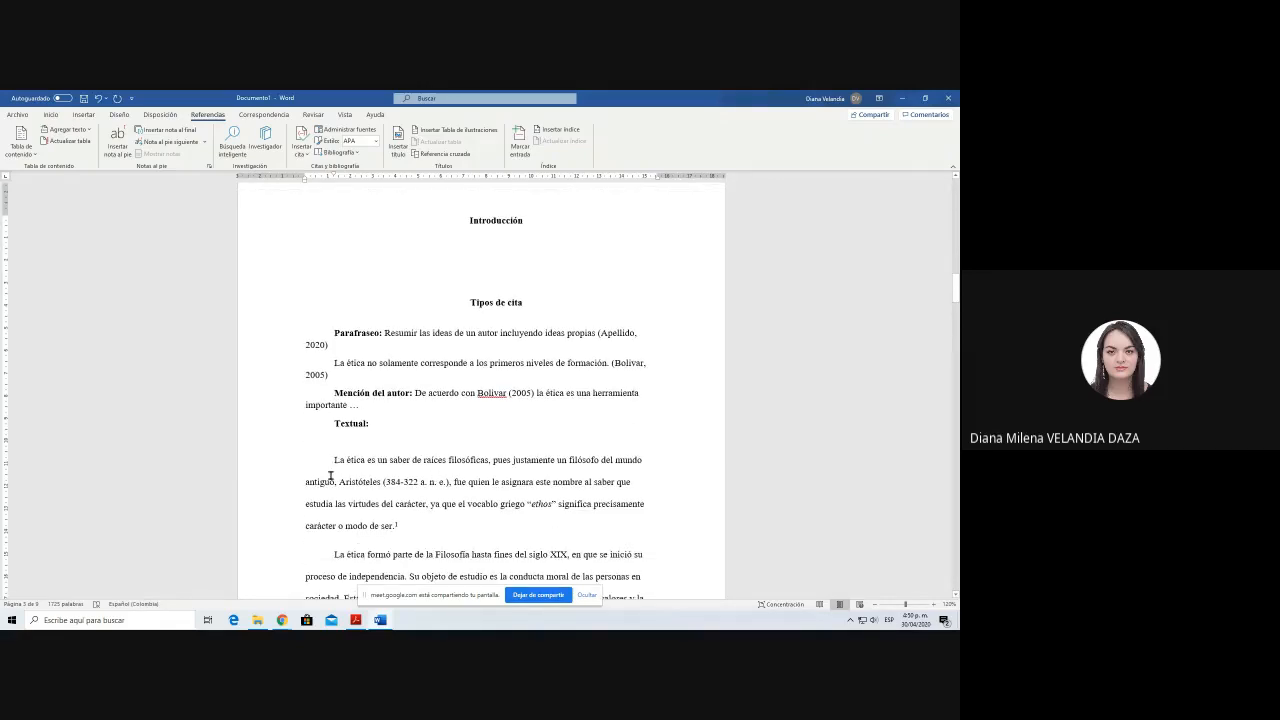
{"action": "scroll", "coordinate": [408, 540], "scroll_direction": "down", "scroll_amount": 3}
{"action": "left_click_drag", "start_coordinate": [333, 470], "coordinate": [386, 495]}
{"action": "key", "text": "ctrl+c"}
{"action": "left_click", "coordinate": [378, 338]}
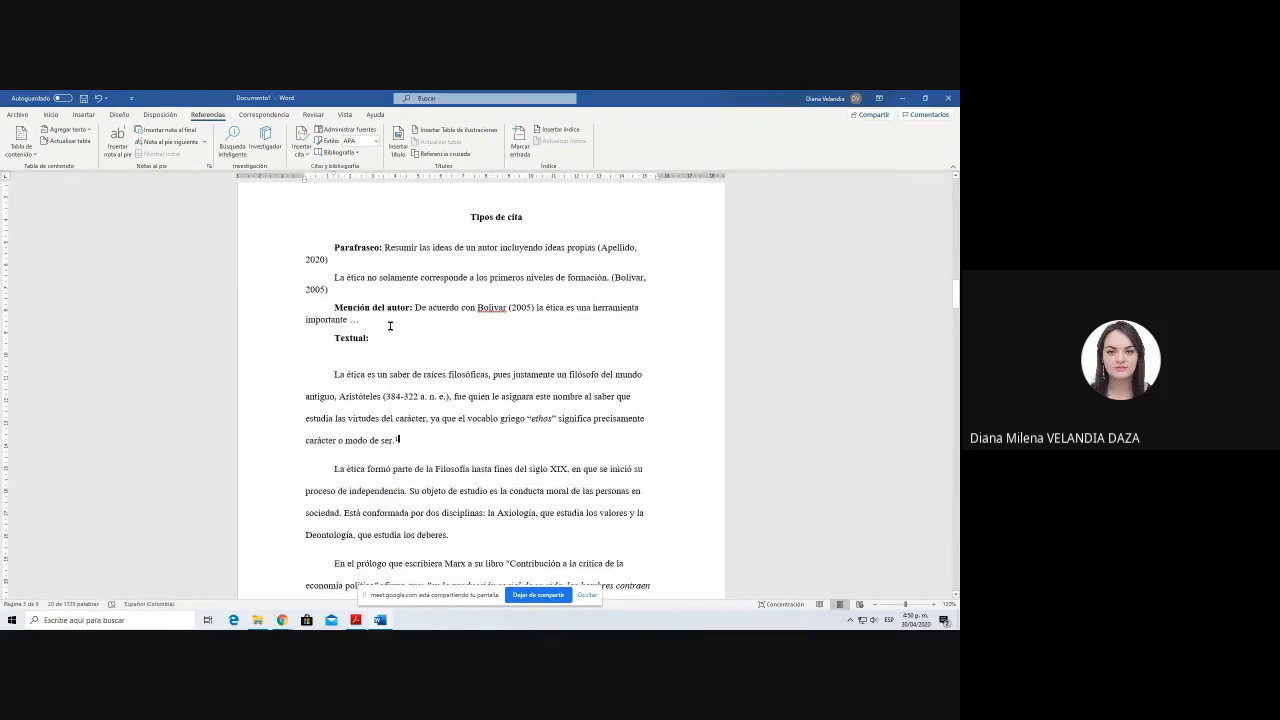
{"action": "key", "text": "ctrl+v"}
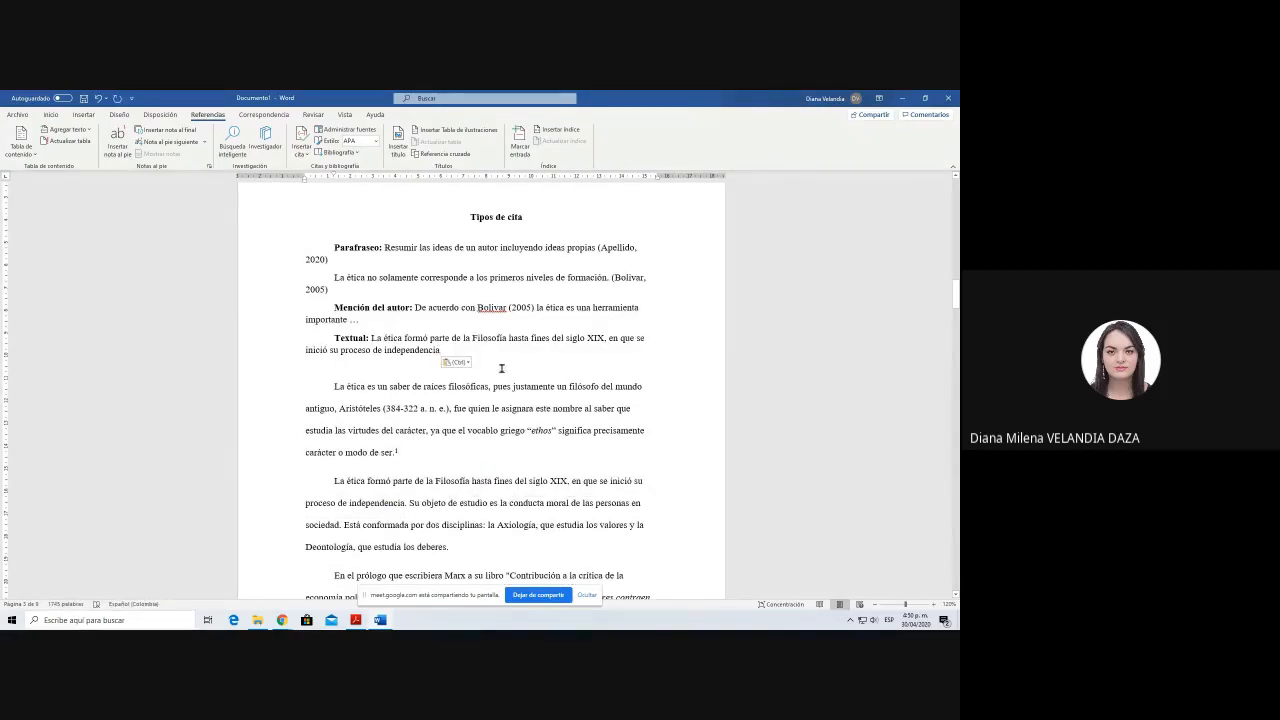
{"action": "left_click_drag", "start_coordinate": [334, 340], "coordinate": [472, 351]}
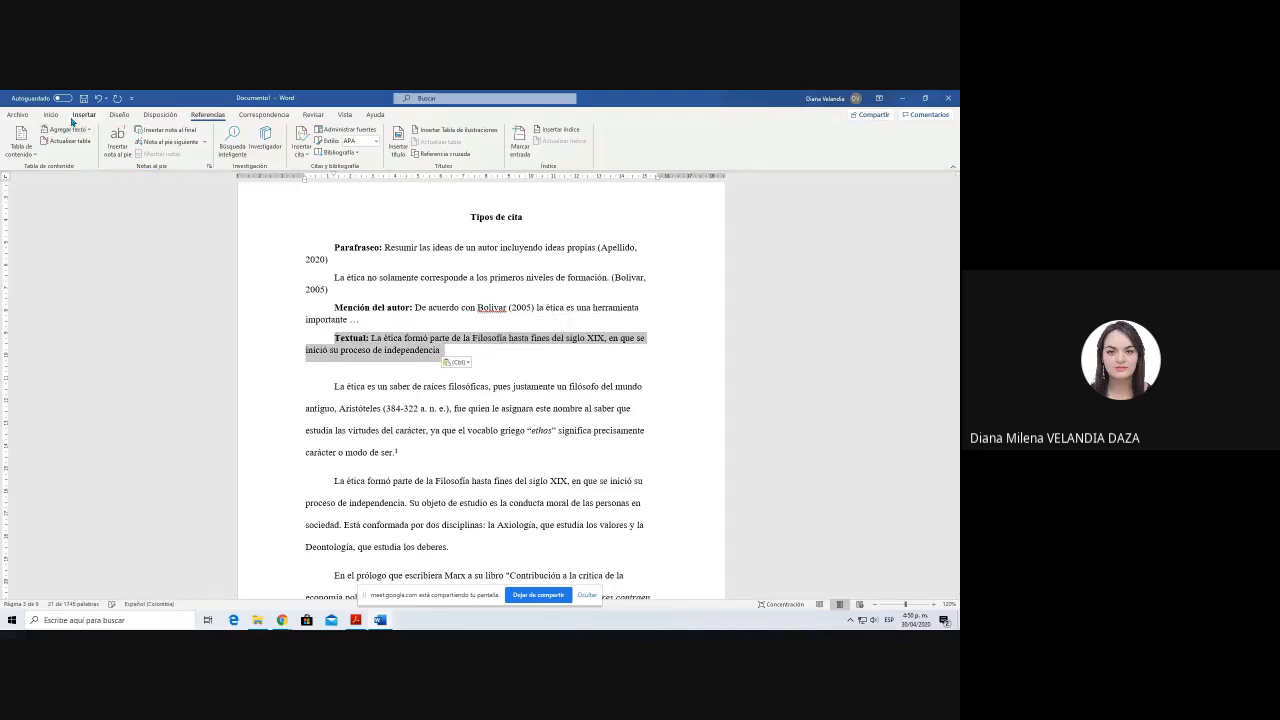
{"action": "left_click", "coordinate": [462, 347]}
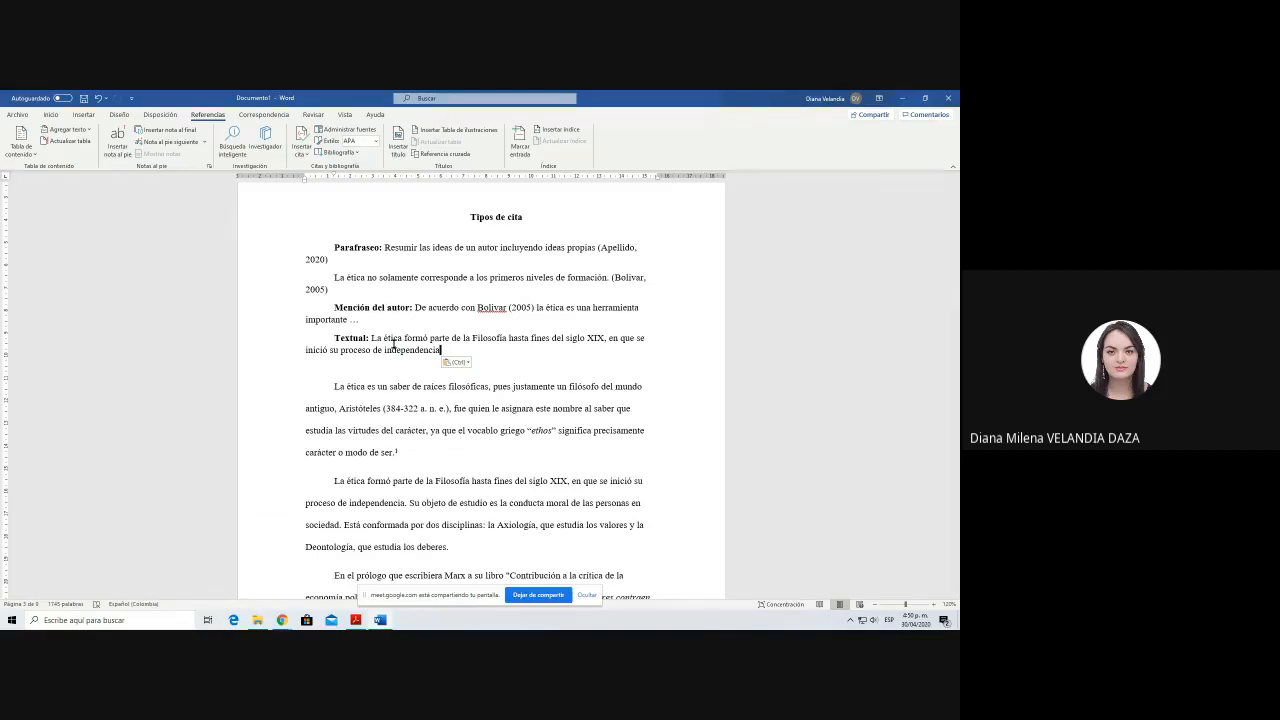
{"action": "left_click_drag", "start_coordinate": [371, 338], "coordinate": [440, 350]}
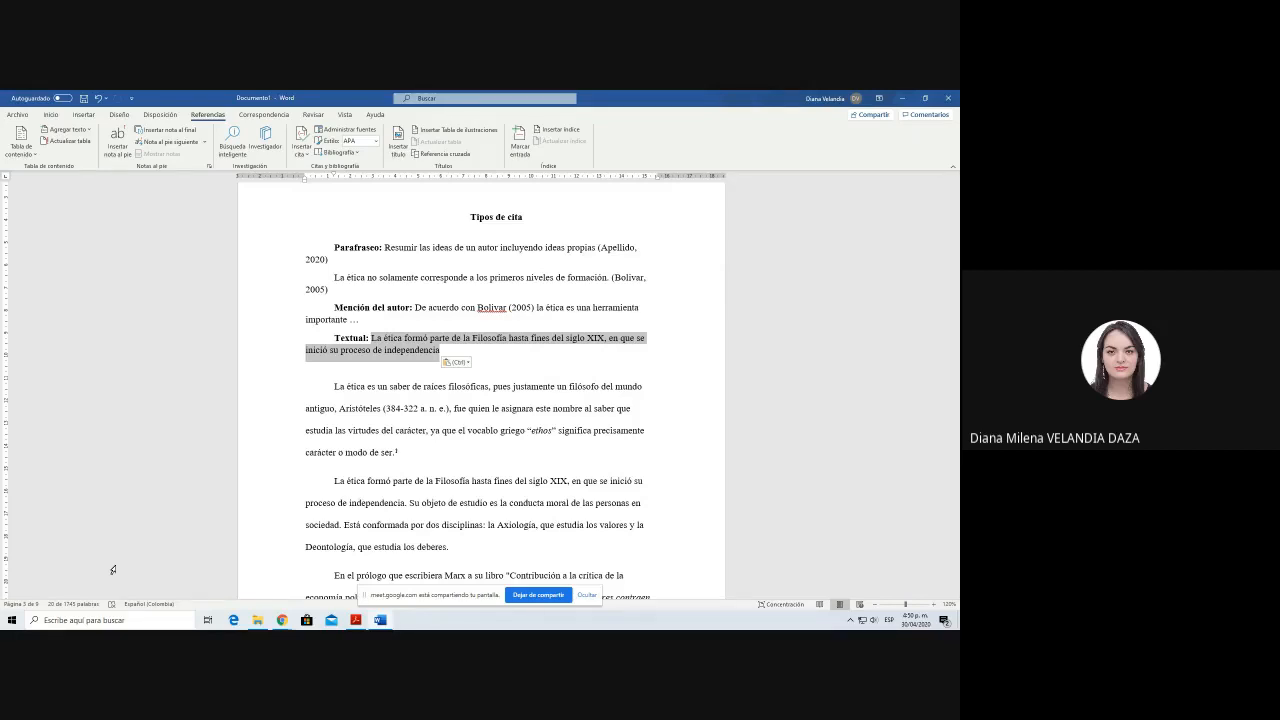
{"action": "left_click", "coordinate": [438, 348]}
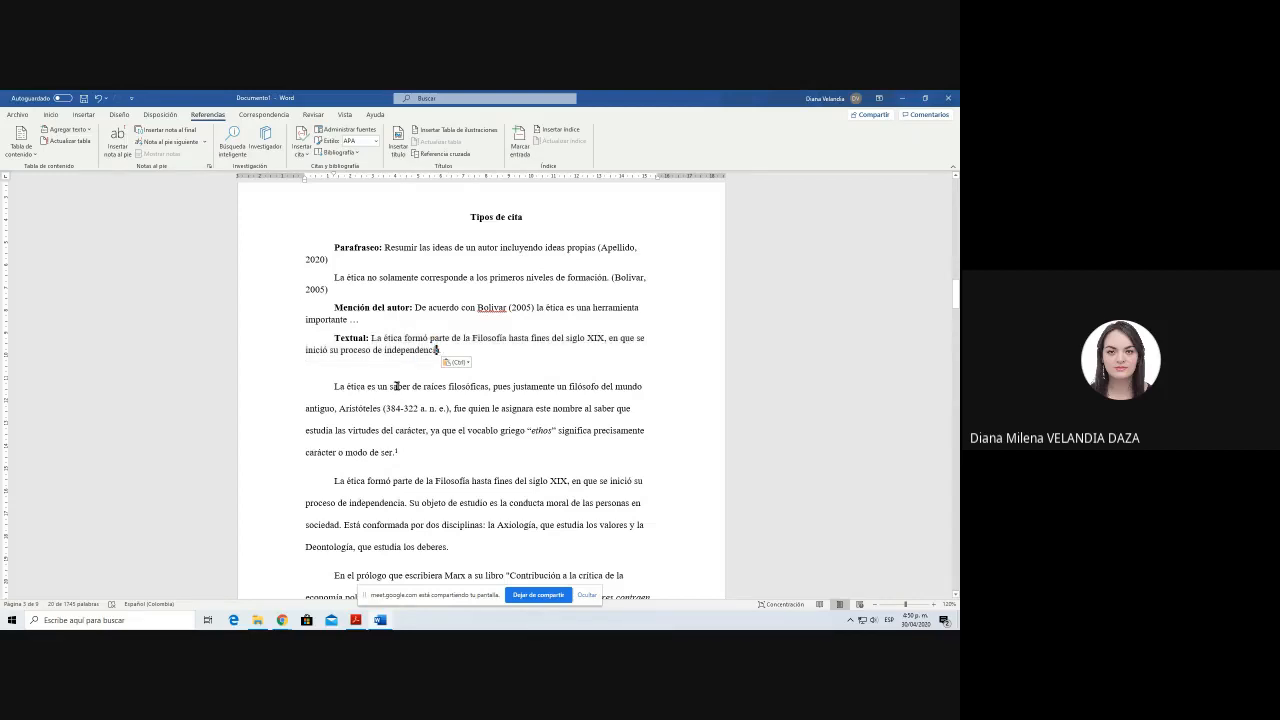
Step: Enclose the sentence after the "Textual:" label in quotation marks and italicize the whole quotation
{"action": "left_click", "coordinate": [370, 338]}
{"action": "type", "text": "\""}
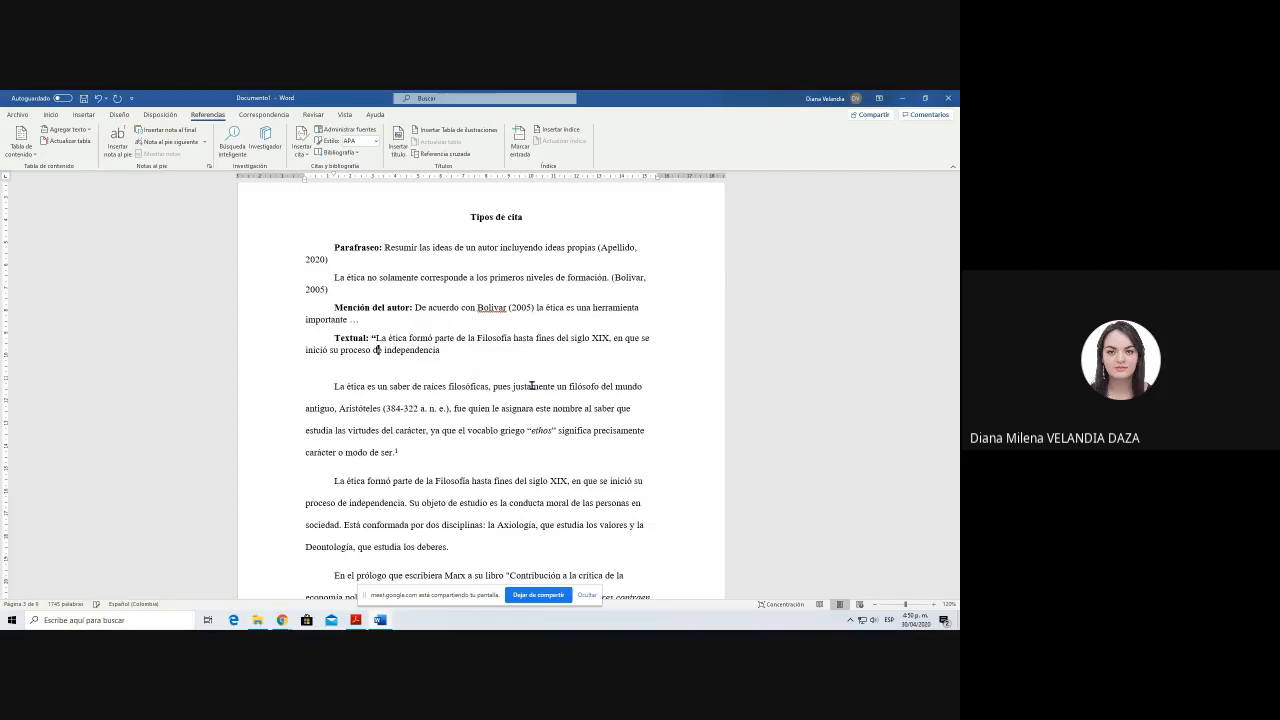
{"action": "key", "text": "Down"}
{"action": "key", "text": "End"}
{"action": "type", "text": "\""}
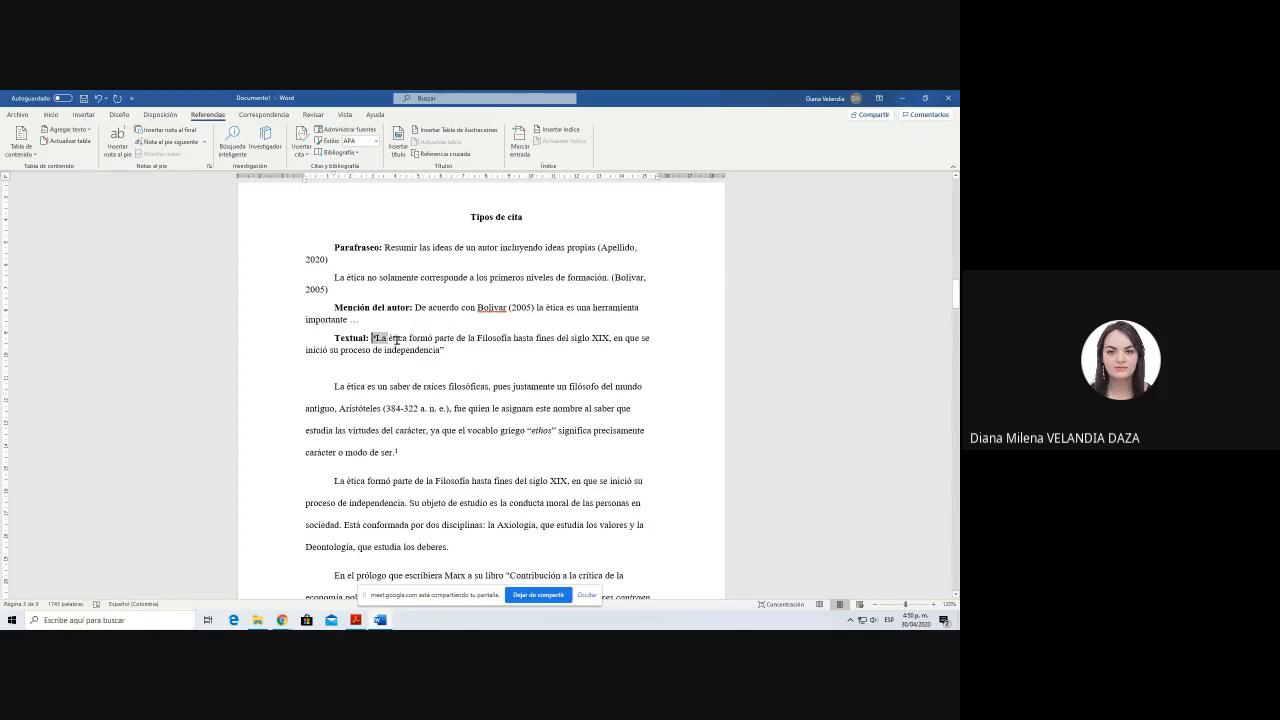
{"action": "left_click_drag", "start_coordinate": [371, 338], "coordinate": [449, 352]}
{"action": "key", "text": "ctrl+k"}
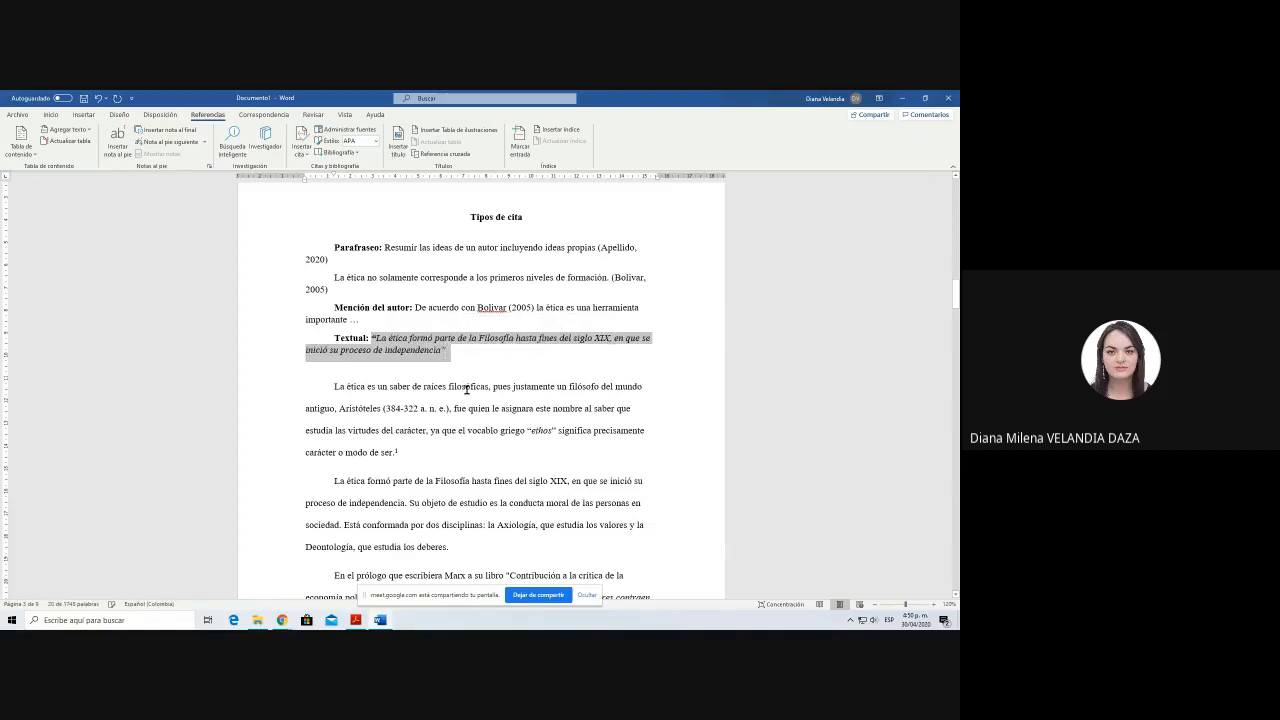
{"action": "left_click", "coordinate": [461, 354]}
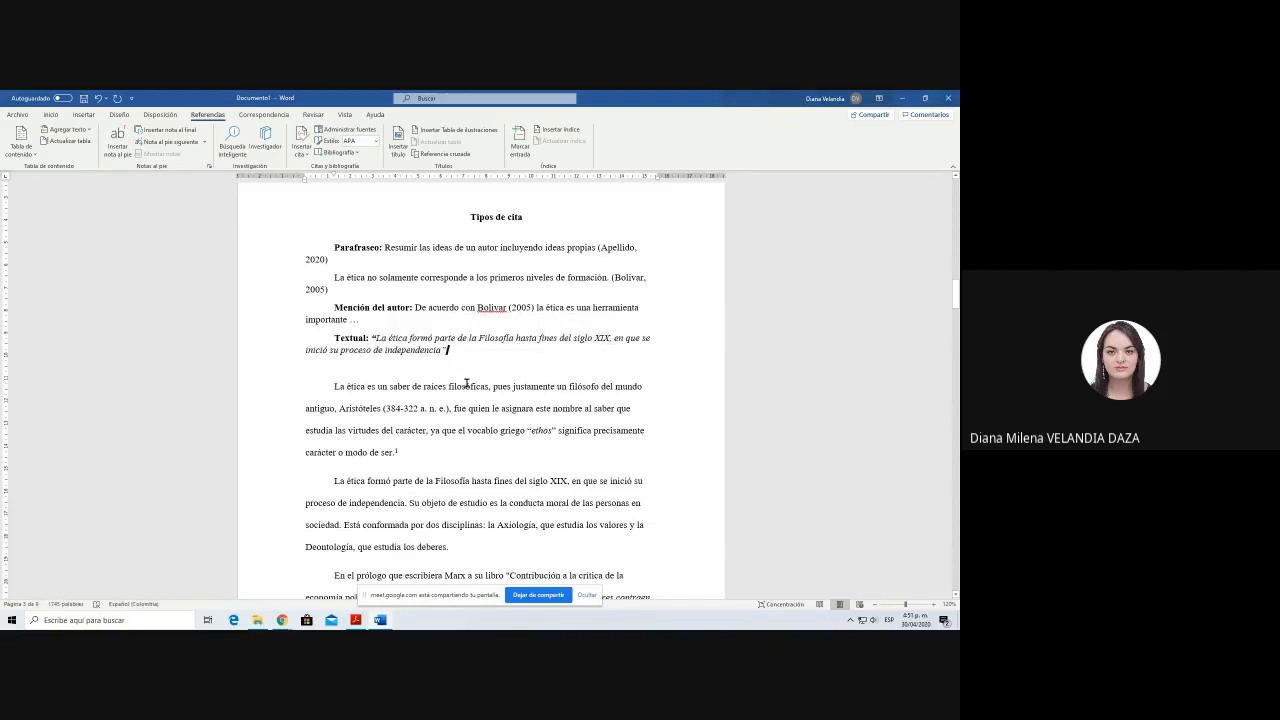
Step: Insert a citation of the saved 2005 professional-ethics source after the short quotation and add page 100 to it
{"action": "left_click", "coordinate": [301, 145]}
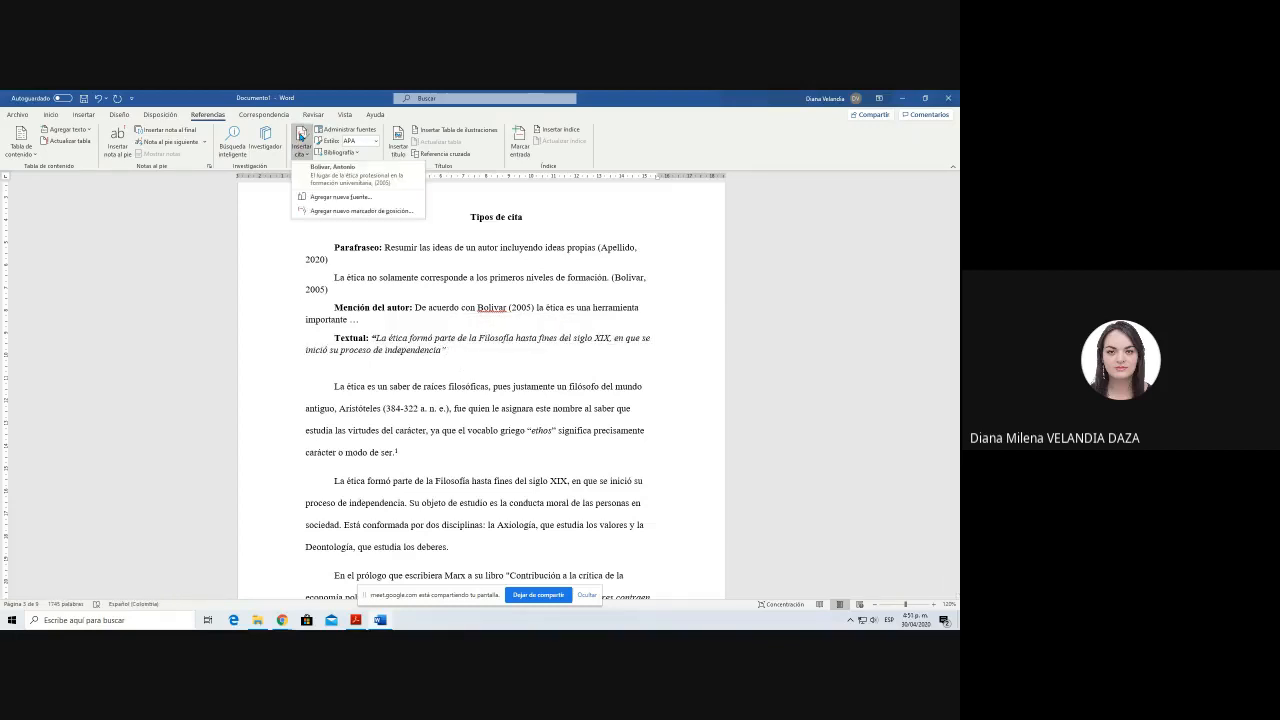
{"action": "left_click", "coordinate": [348, 178]}
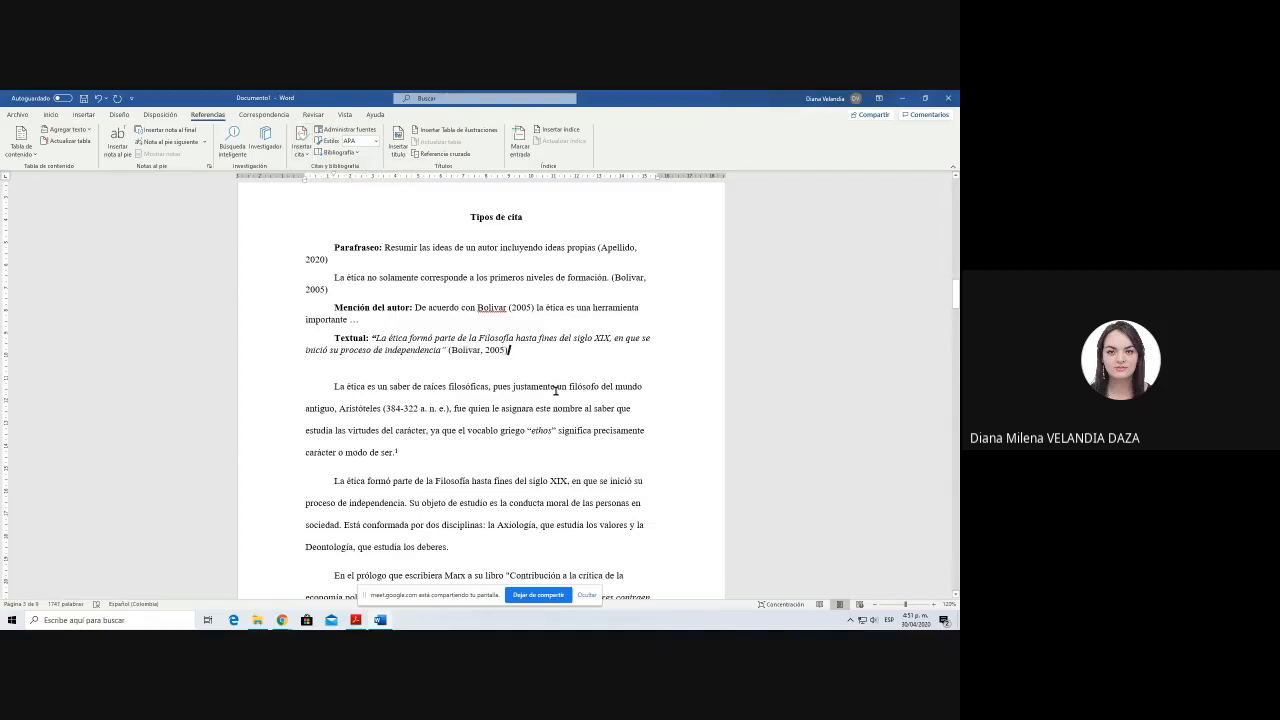
{"action": "left_click", "coordinate": [505, 351]}
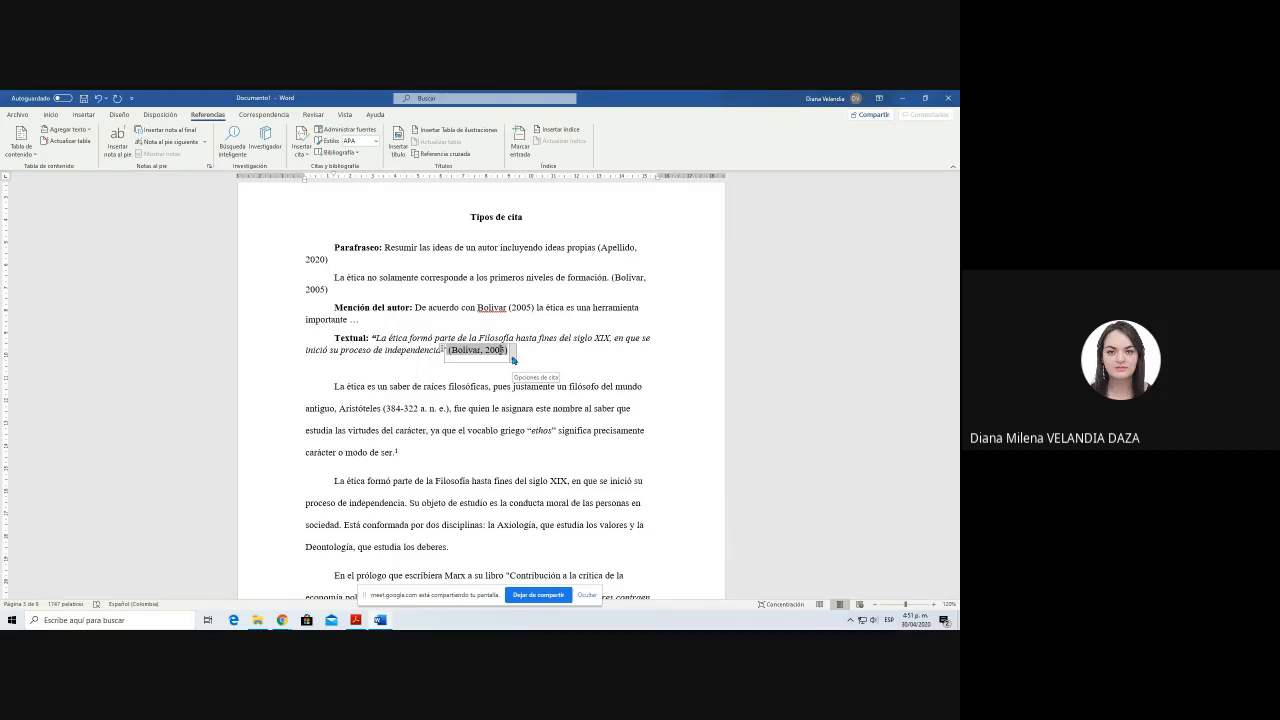
{"action": "left_click", "coordinate": [513, 356]}
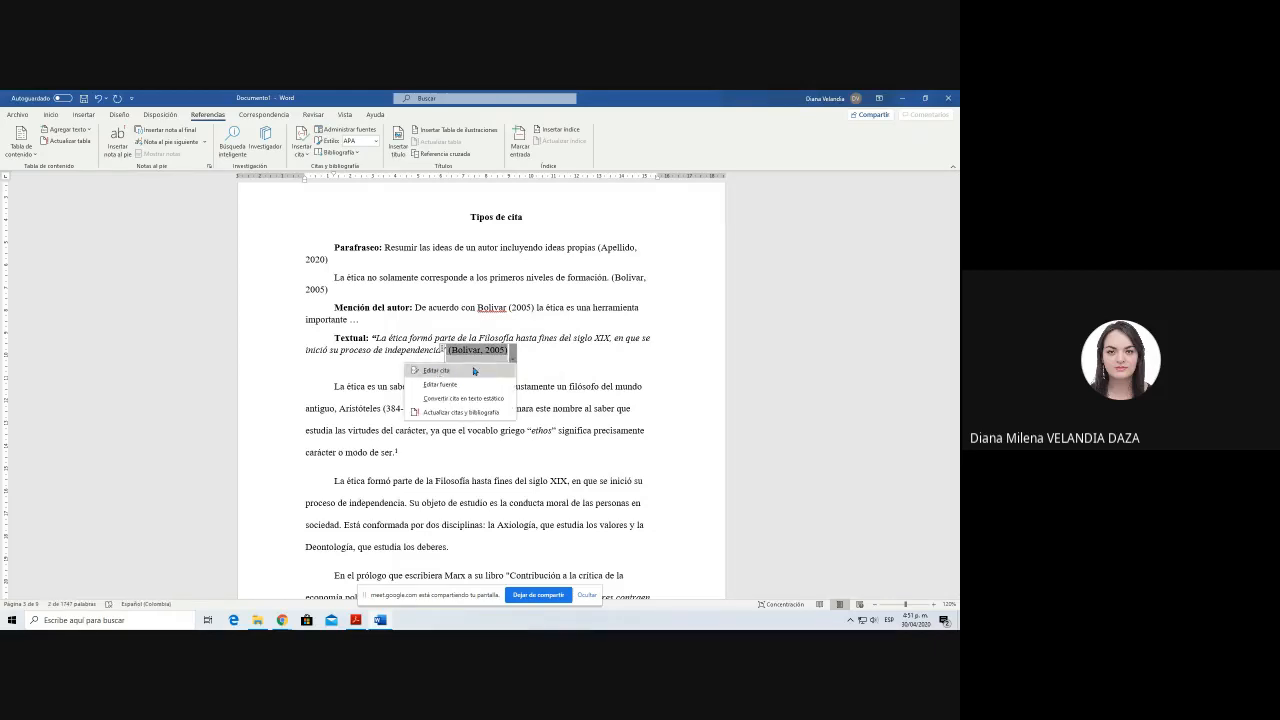
{"action": "left_click", "coordinate": [440, 375]}
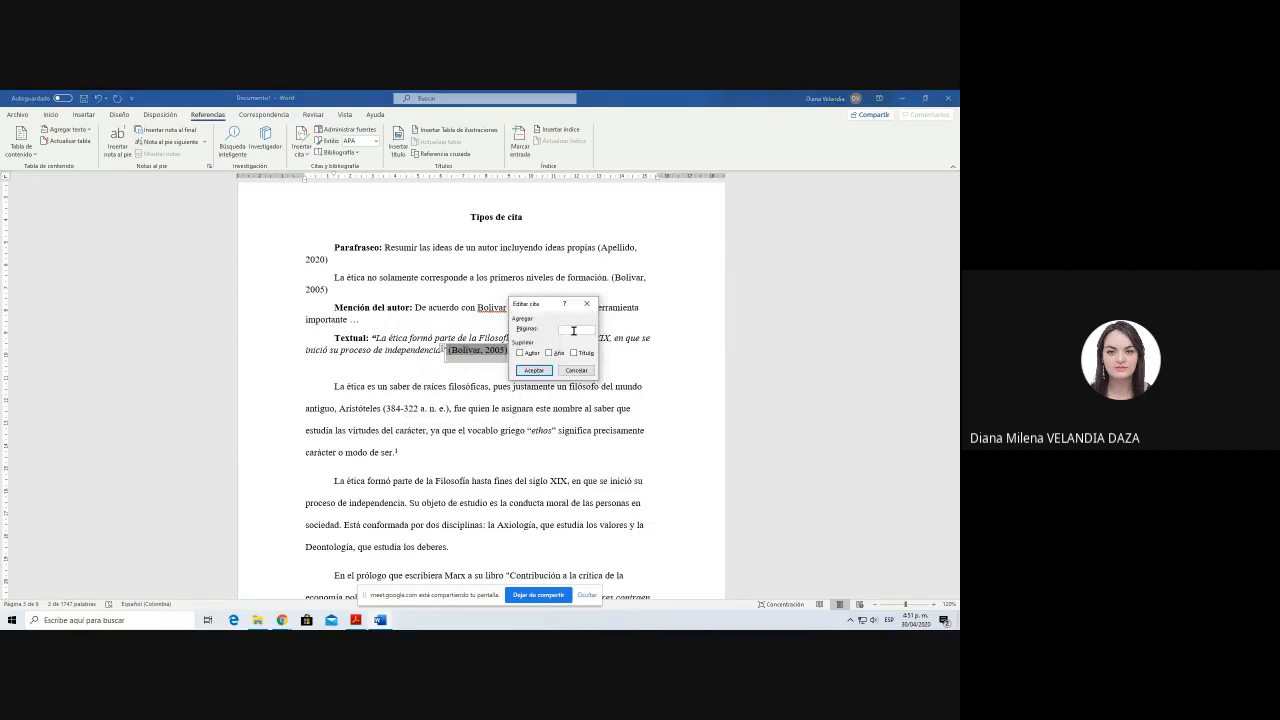
{"action": "type", "text": "100"}
{"action": "left_click", "coordinate": [533, 370]}
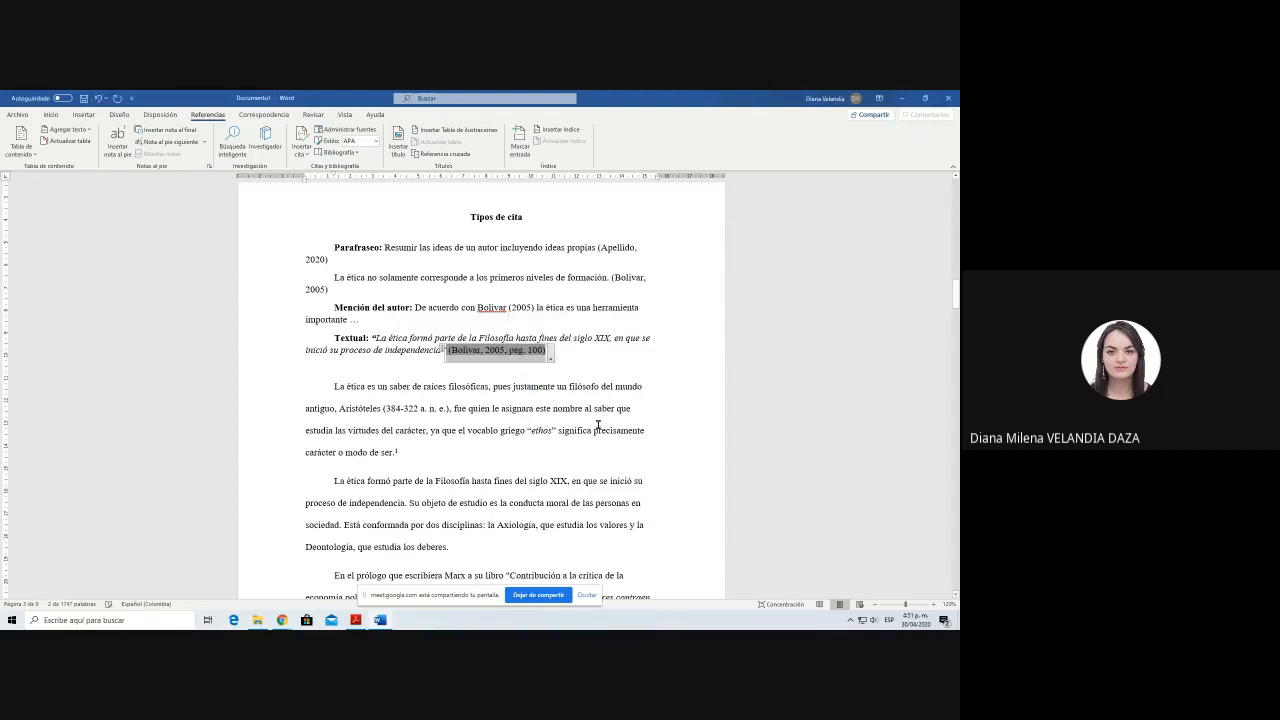
{"action": "left_click", "coordinate": [579, 368]}
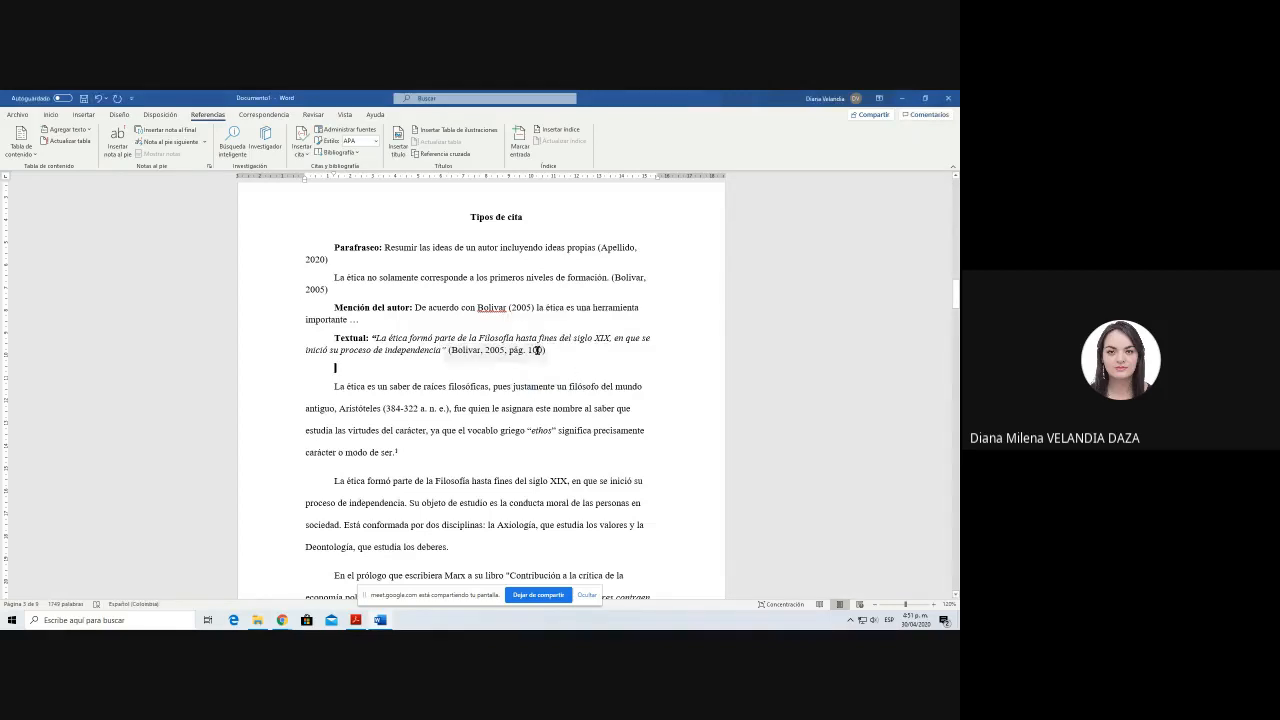
{"action": "left_click", "coordinate": [606, 360]}
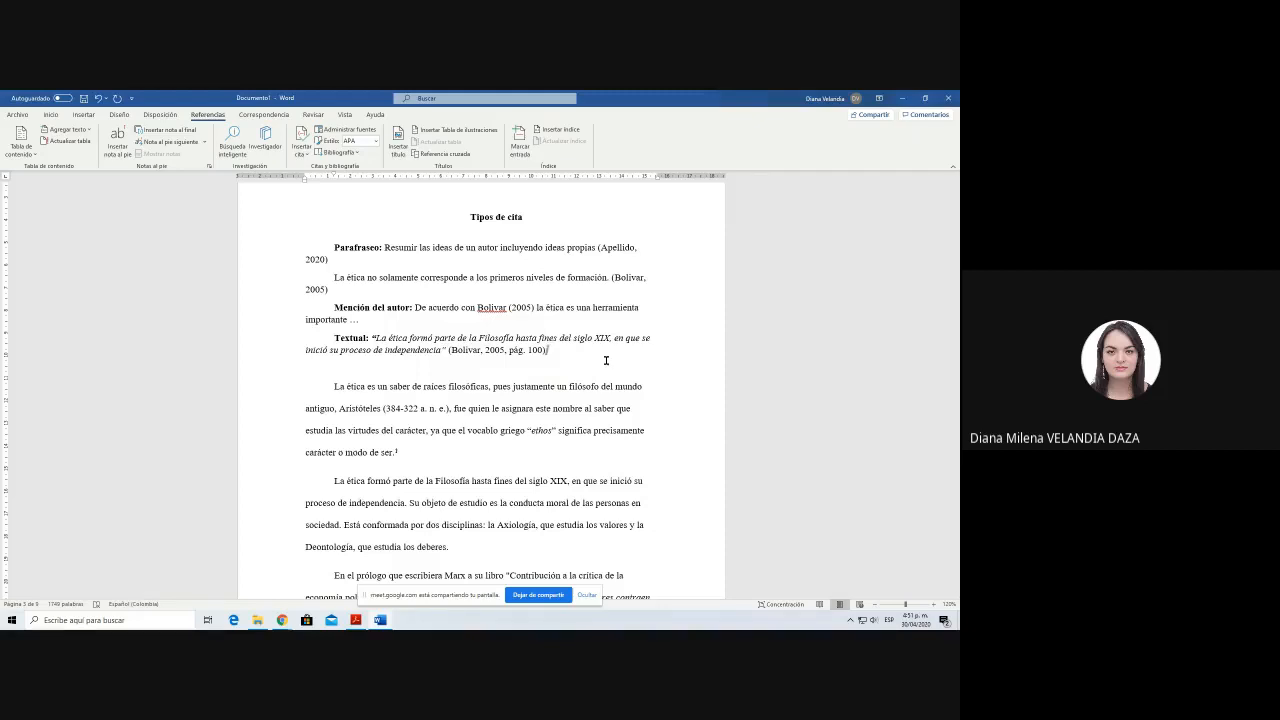
Step: Add the non-italic label "Textual mayor a 40 palabras:" in a new paragraph below the short quotation
{"action": "key", "text": "Return"}
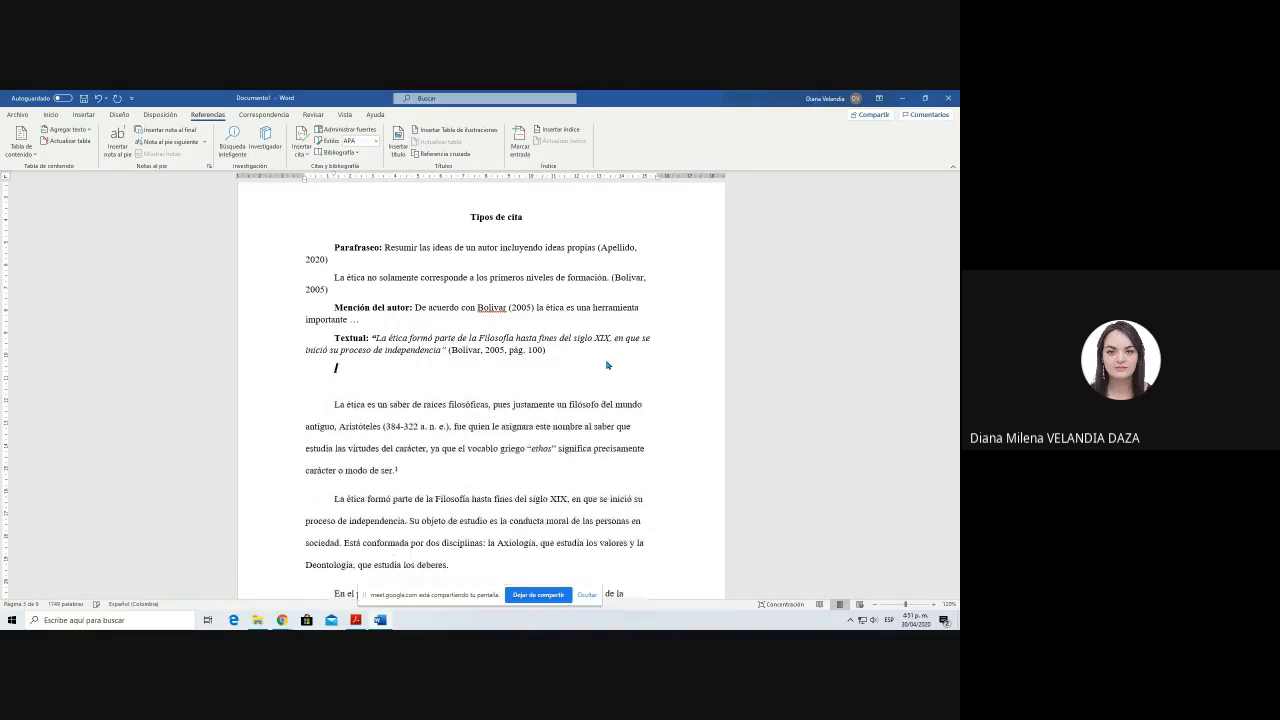
{"action": "key", "text": "Return"}
{"action": "type", "text": "Text"}
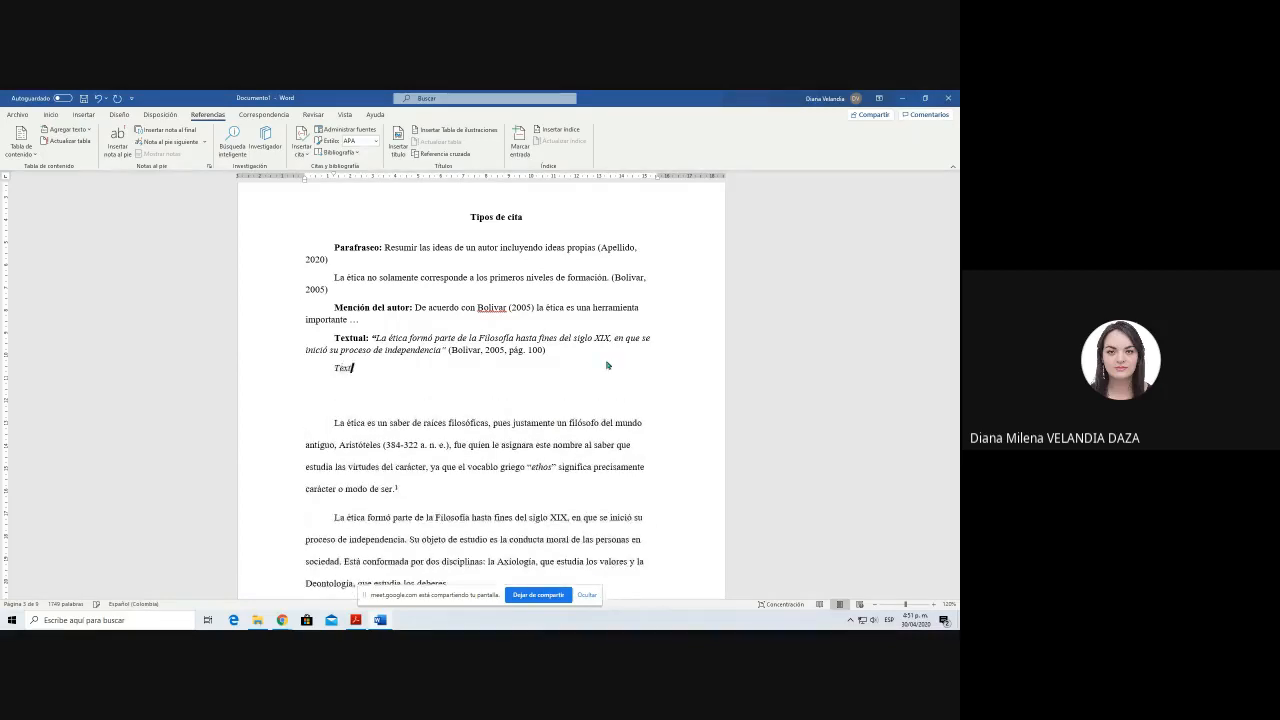
{"action": "type", "text": "ual mauyor"}
{"action": "key", "text": "BackSpace"}
{"action": "key", "text": "BackSpace"}
{"action": "key", "text": "BackSpace"}
{"action": "key", "text": "BackSpace"}
{"action": "key", "text": "BackSpace"}
{"action": "type", "text": "yor a 40 palabras:"}
{"action": "key", "text": "shift+Home"}
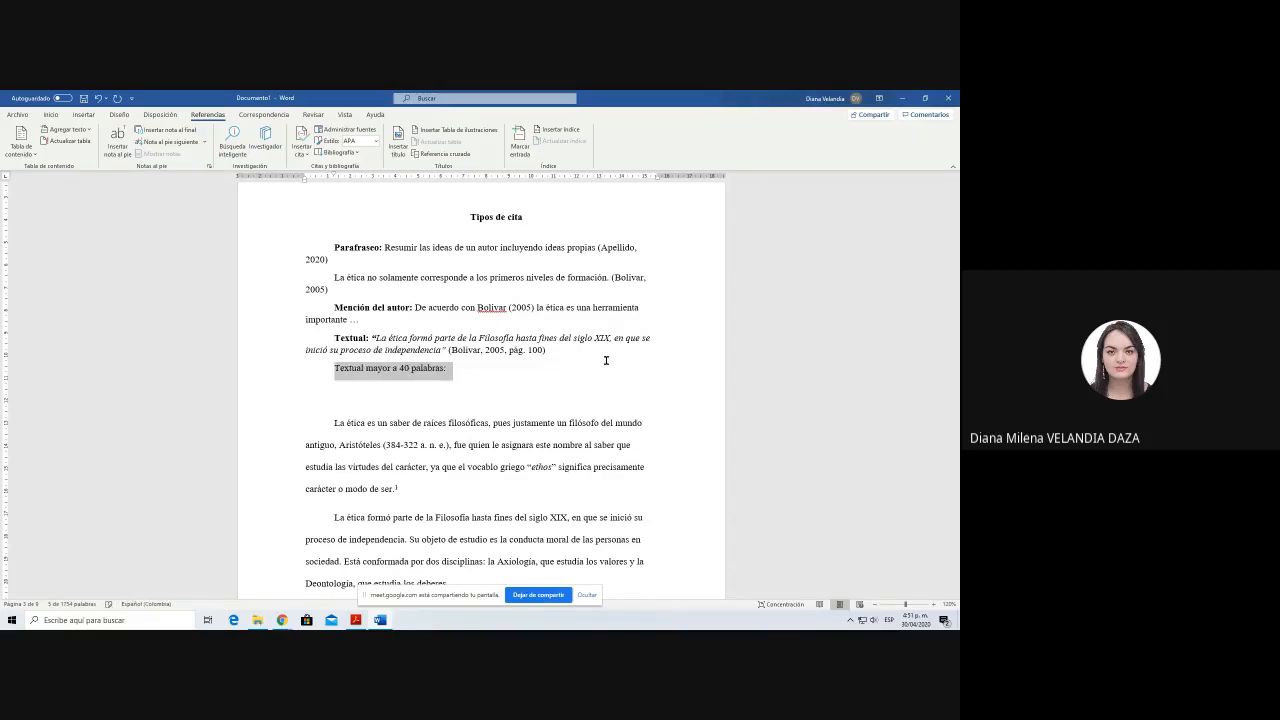
{"action": "left_click", "coordinate": [603, 358]}
Step: Copy the source article's introduction paragraph from "Asimismo, se abogará" to "Ética y profesiones." and paste it after the "Textual mayor a 40 palabras:" label
{"action": "key", "text": "alt+Tab"}
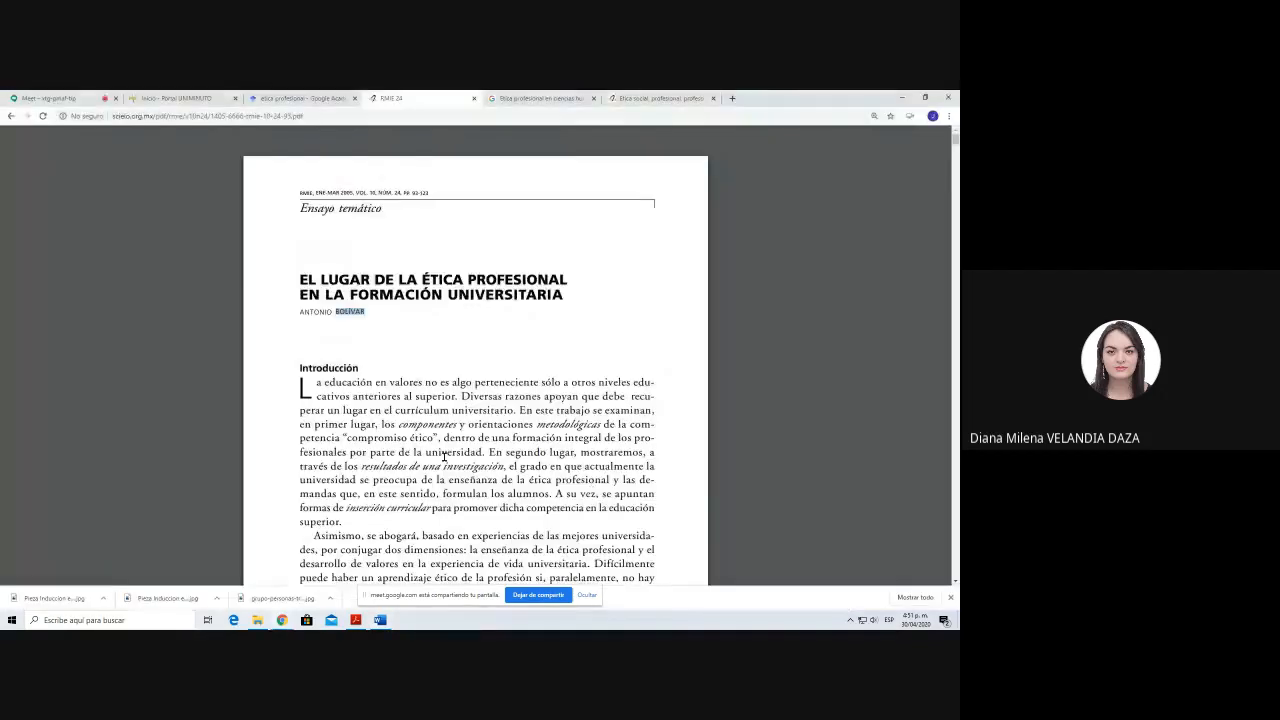
{"action": "scroll", "coordinate": [444, 456], "scroll_direction": "down", "scroll_amount": 5}
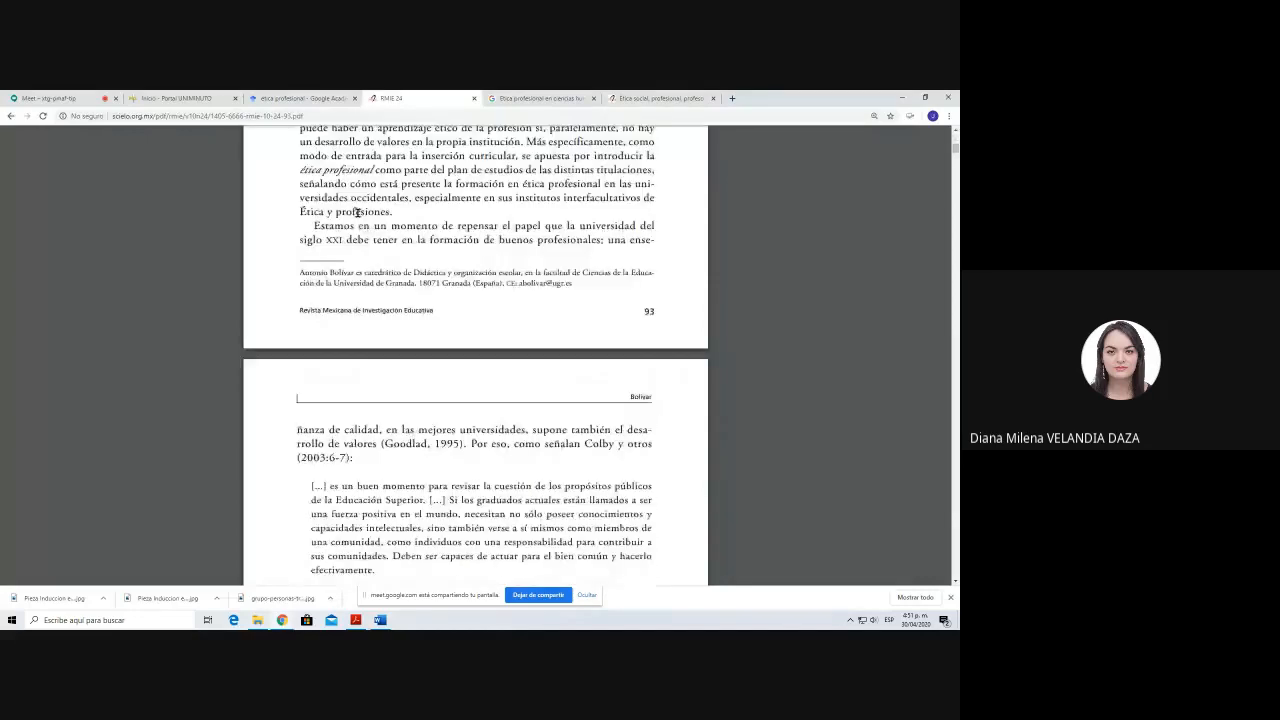
{"action": "scroll", "coordinate": [444, 456], "scroll_direction": "up", "scroll_amount": 1}
{"action": "left_click_drag", "start_coordinate": [313, 185], "coordinate": [394, 312]}
{"action": "key", "text": "alt+Tab"}
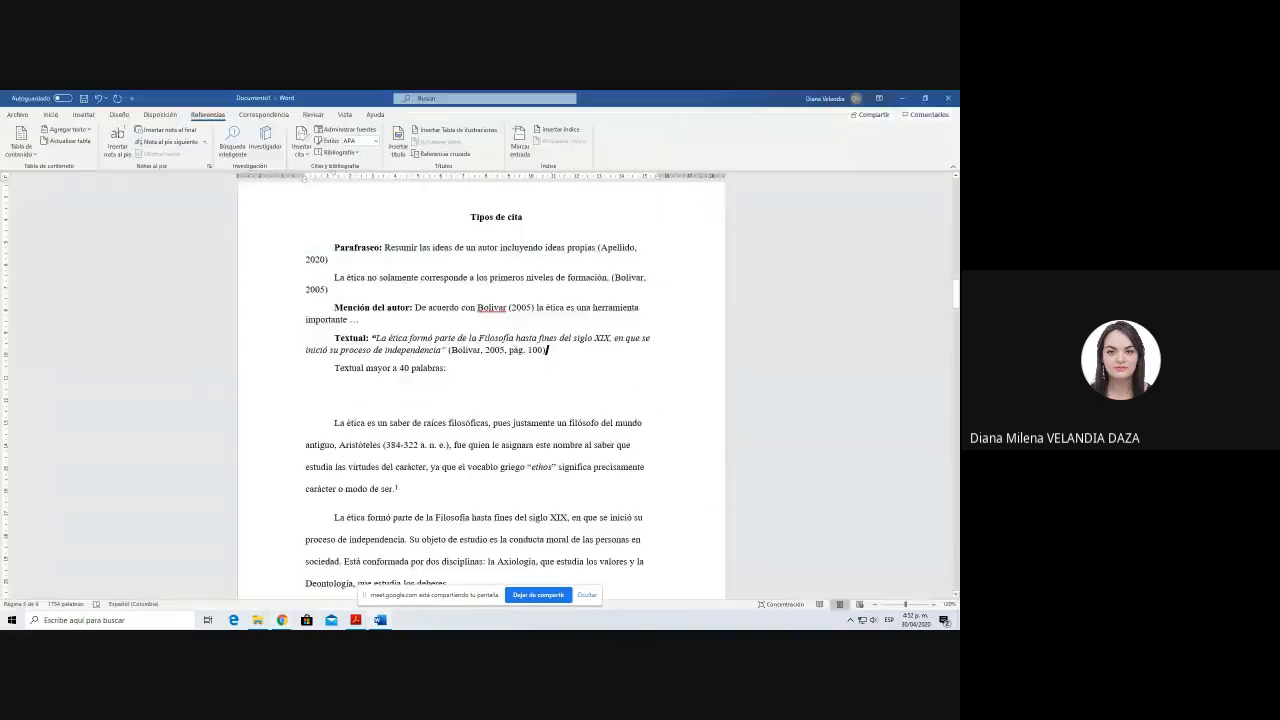
{"action": "left_click", "coordinate": [471, 370]}
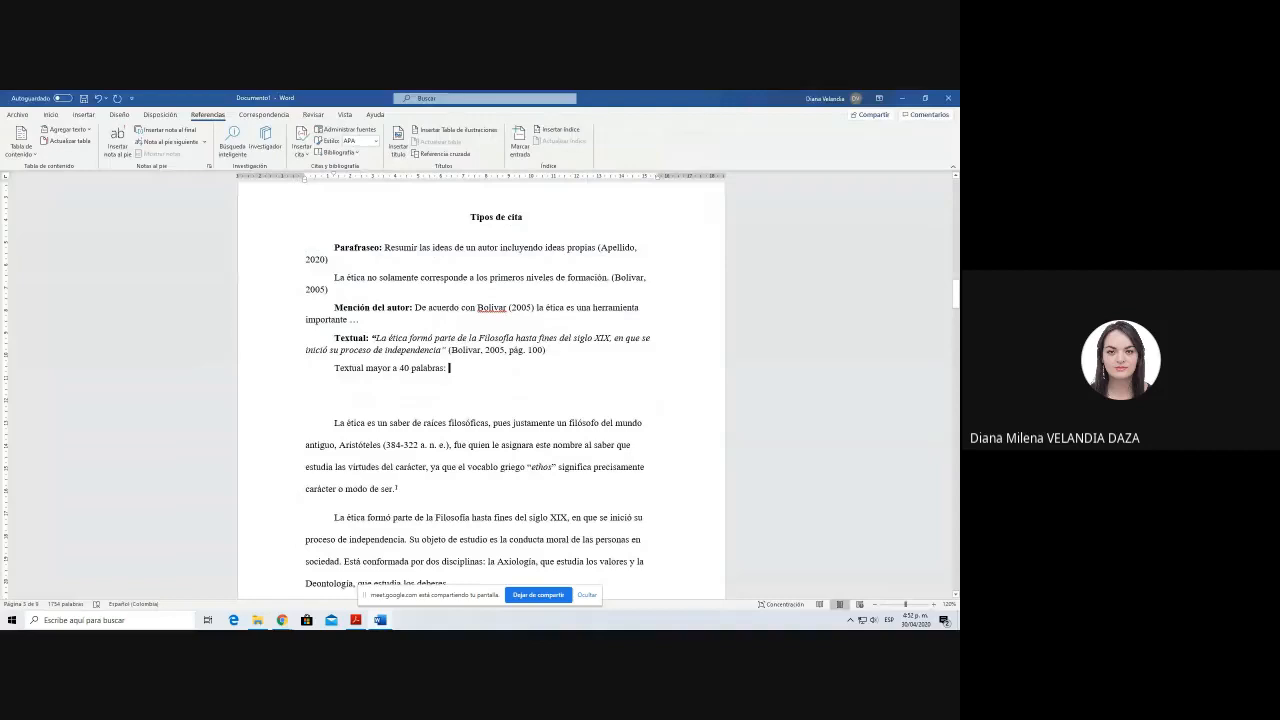
{"action": "left_click", "coordinate": [50, 114]}
{"action": "left_click", "coordinate": [15, 140]}
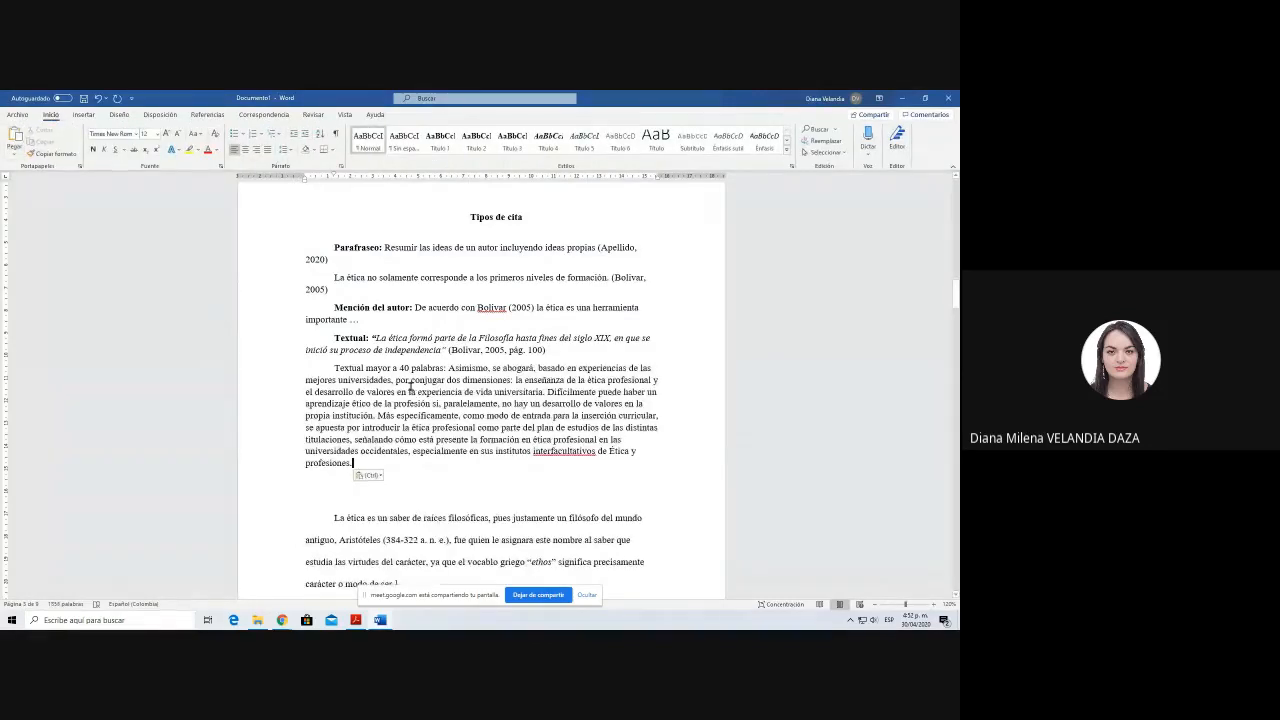
Step: Set the "Textual mayor a 40 palabras:" paragraph with its pasted quotation to double line spacing
{"action": "left_click_drag", "start_coordinate": [328, 366], "coordinate": [358, 465]}
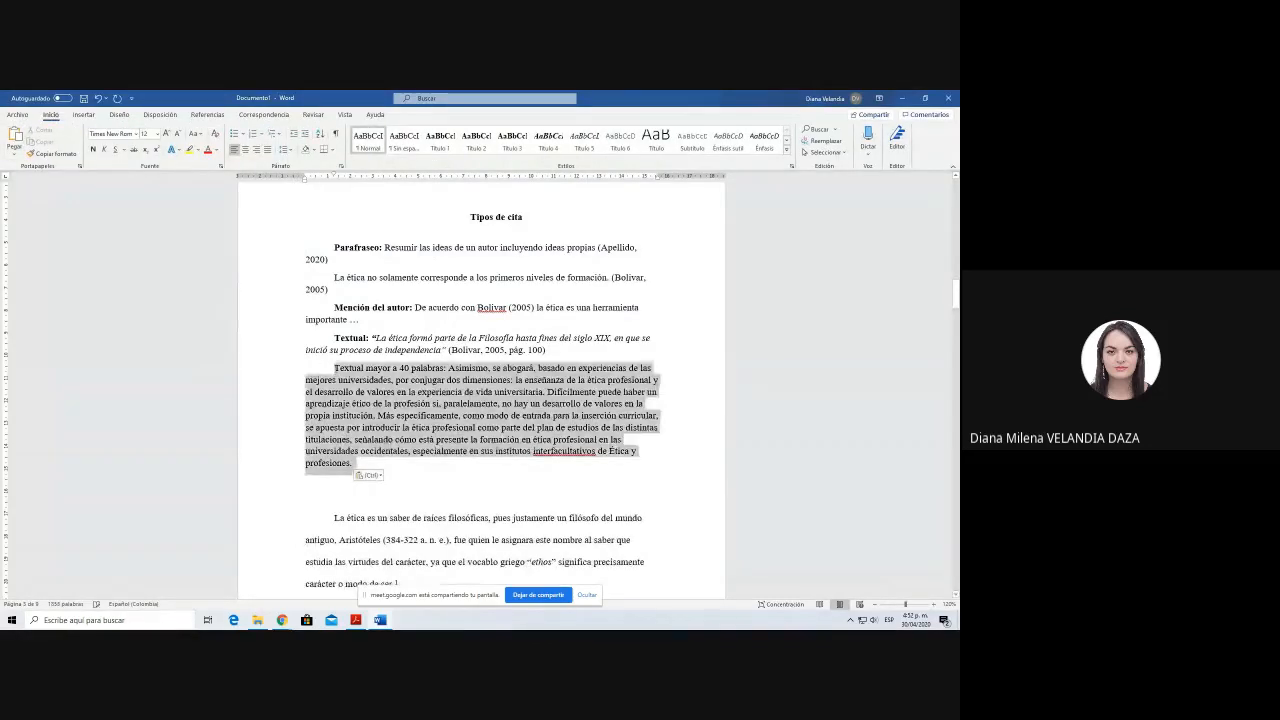
{"action": "left_click", "coordinate": [285, 149]}
{"action": "left_click", "coordinate": [310, 204]}
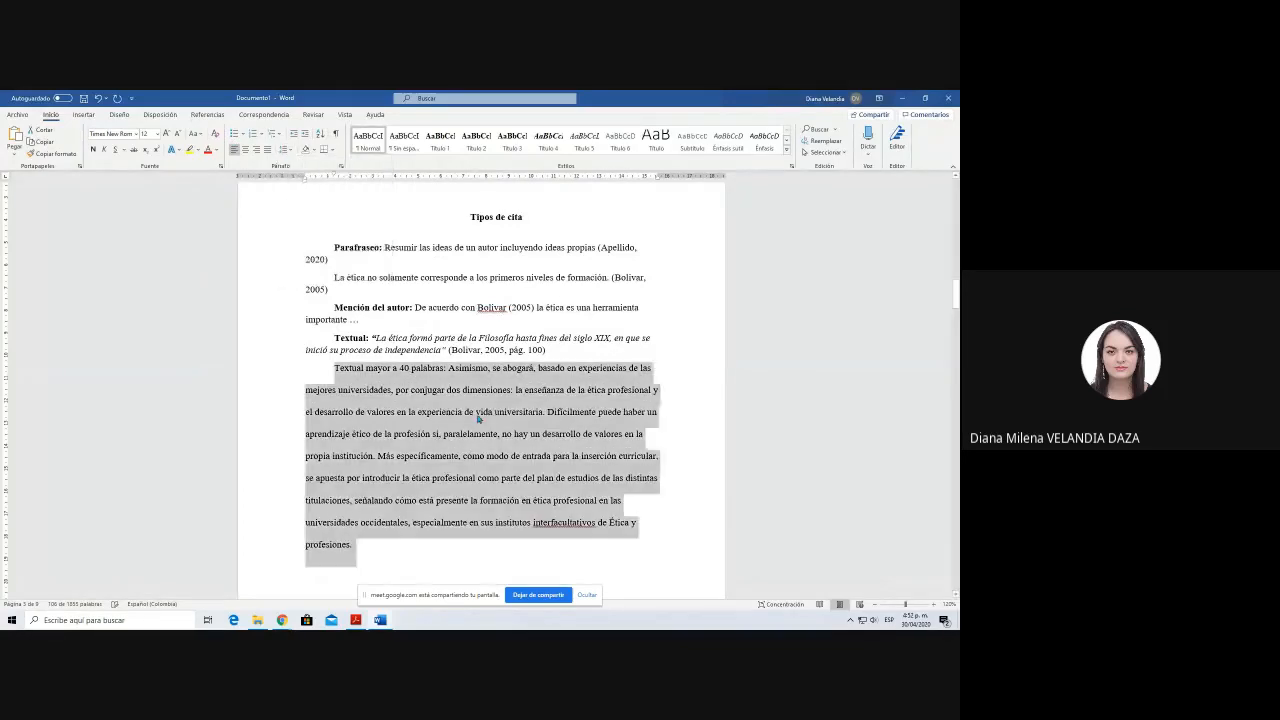
{"action": "left_click", "coordinate": [481, 456]}
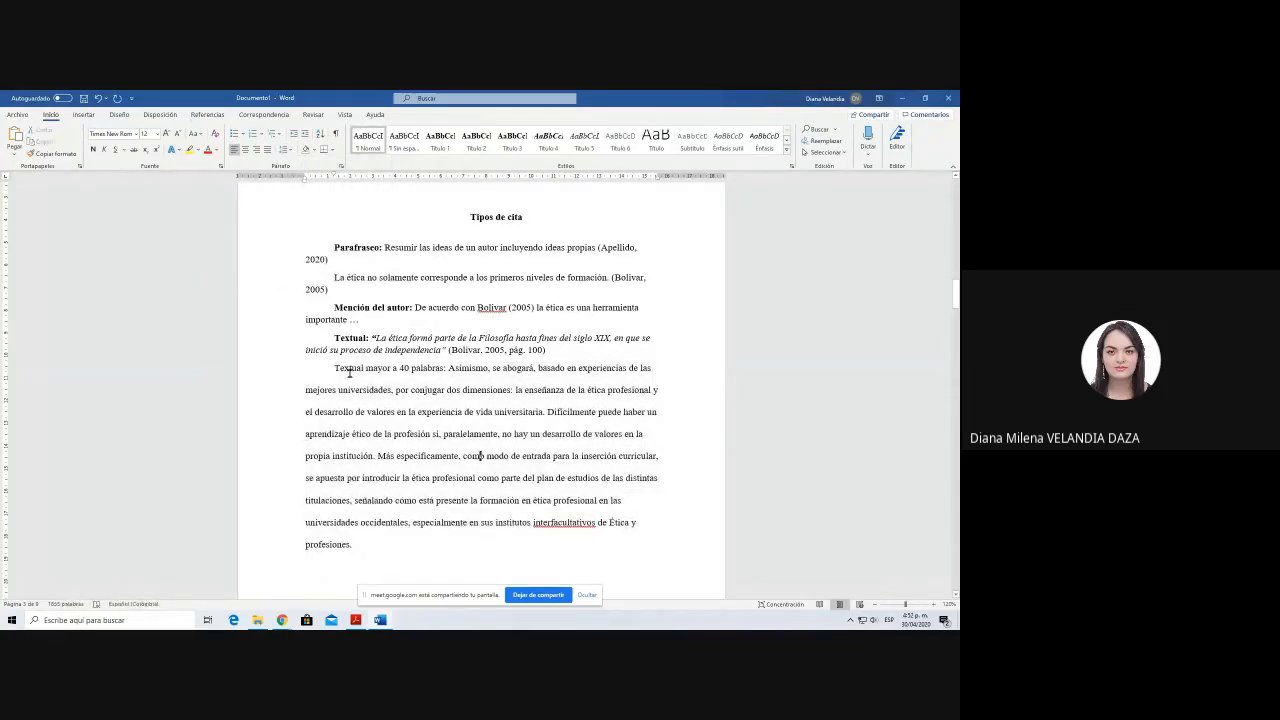
Step: Make the "Textual mayor a 40 palabras:" label bold and check the word count of the quotation that follows it
{"action": "left_click_drag", "start_coordinate": [334, 368], "coordinate": [447, 370]}
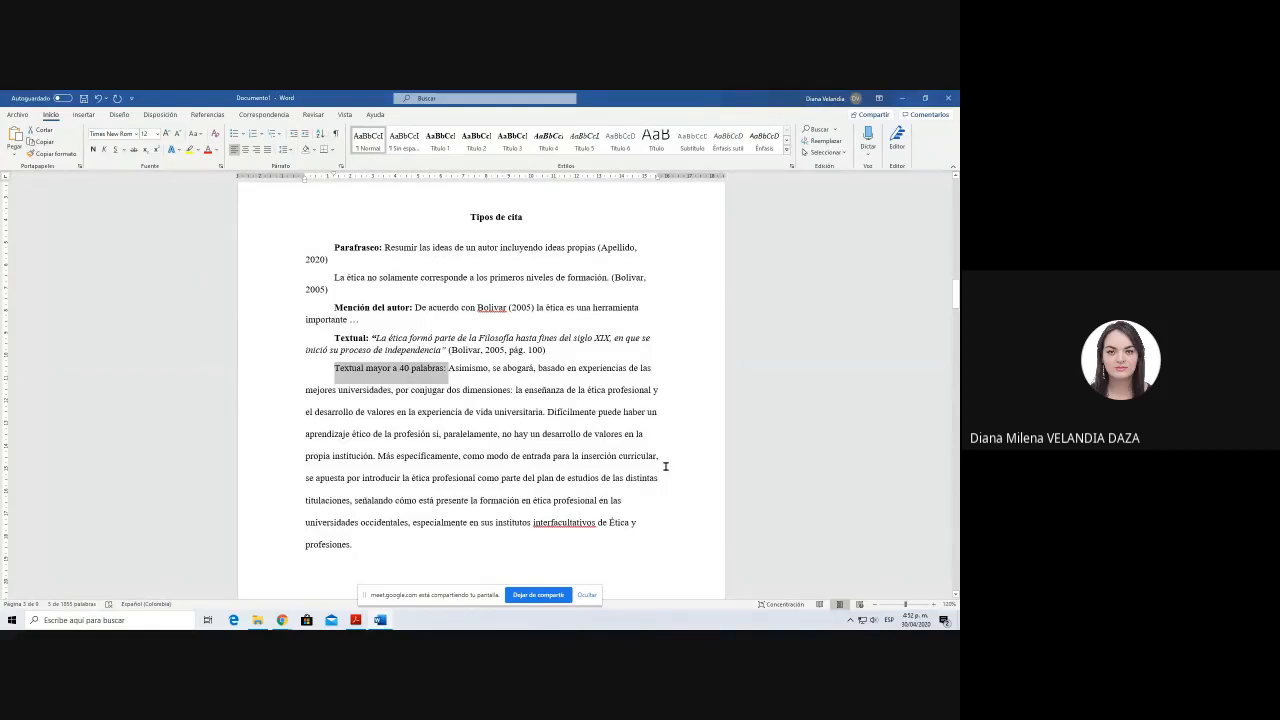
{"action": "key", "text": "ctrl+n"}
{"action": "left_click_drag", "start_coordinate": [457, 368], "coordinate": [359, 572]}
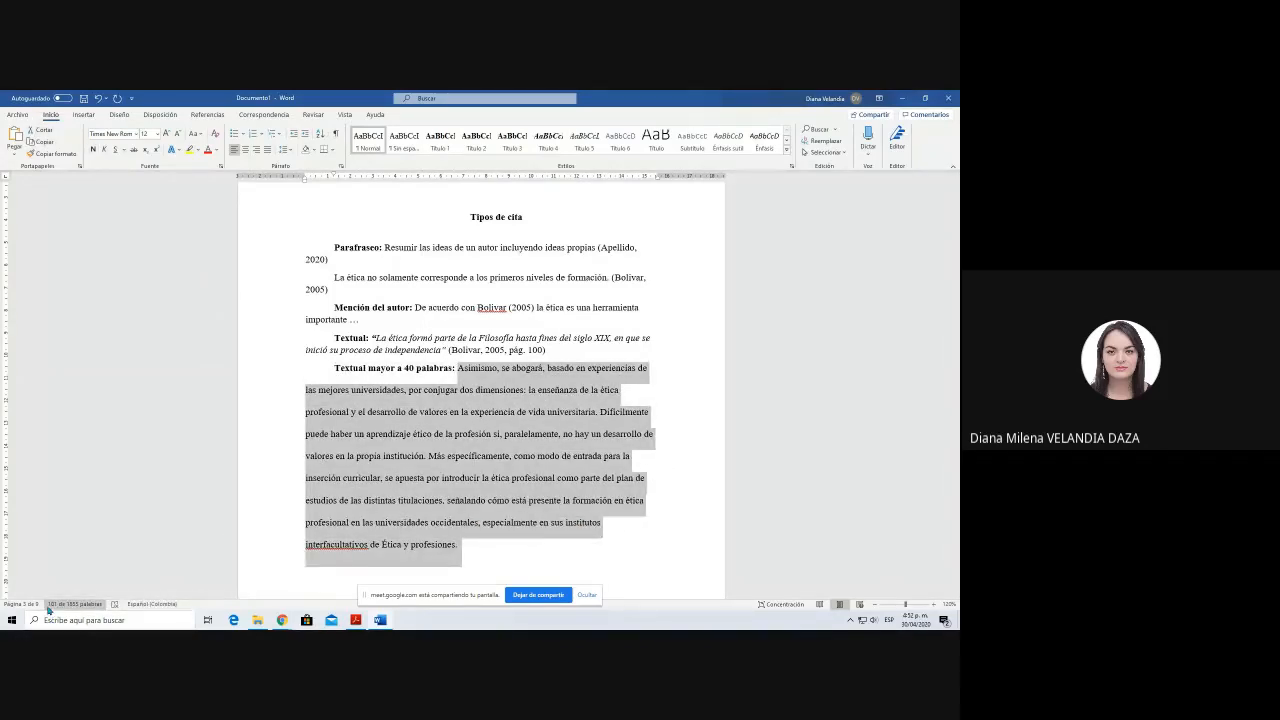
{"action": "left_click", "coordinate": [428, 457]}
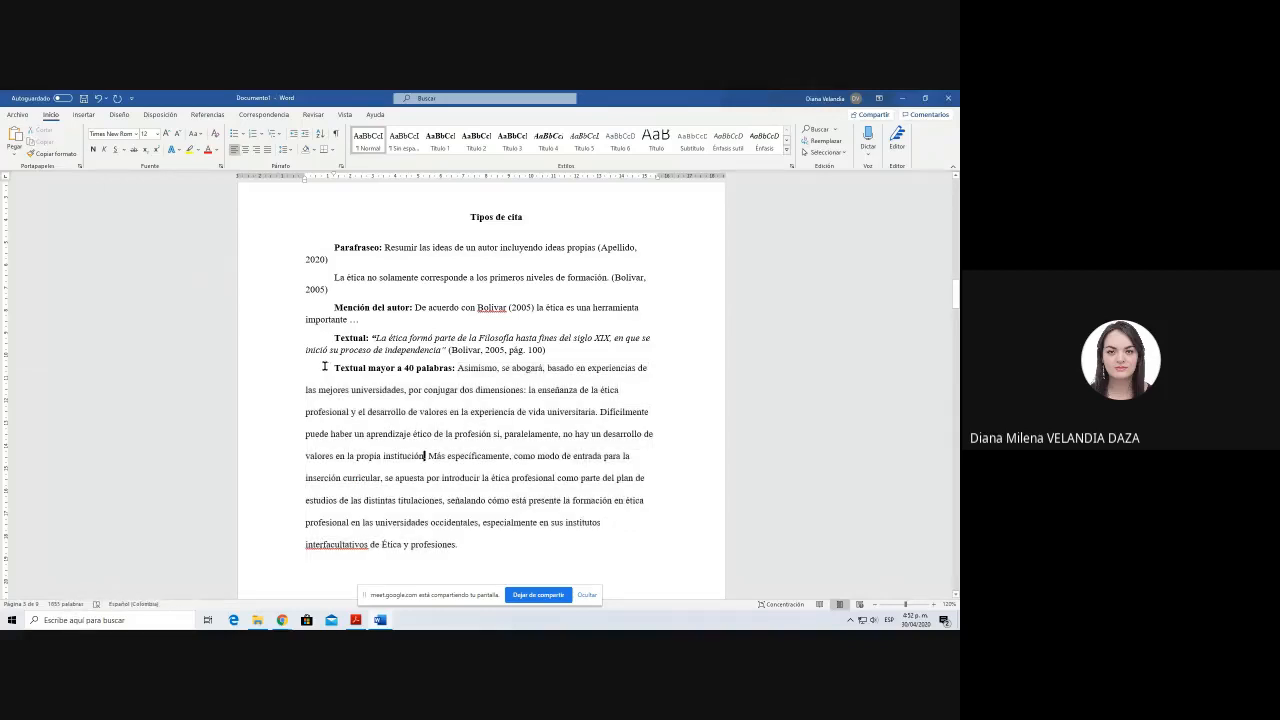
Step: Add an empty line above the "Textual mayor a 40 palabras:" paragraph and indent all of its lines two tab levels
{"action": "key", "text": "Return"}
{"action": "scroll", "coordinate": [431, 440], "scroll_direction": "down", "scroll_amount": 2}
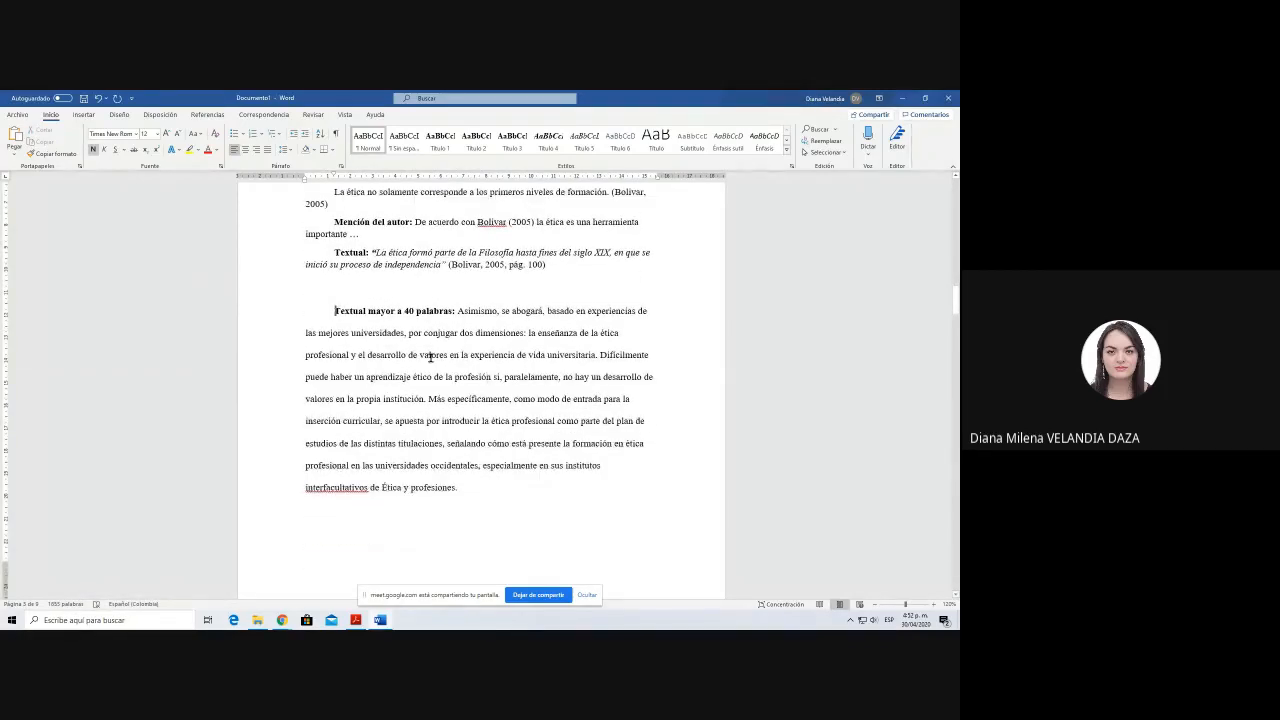
{"action": "key", "text": "Tab"}
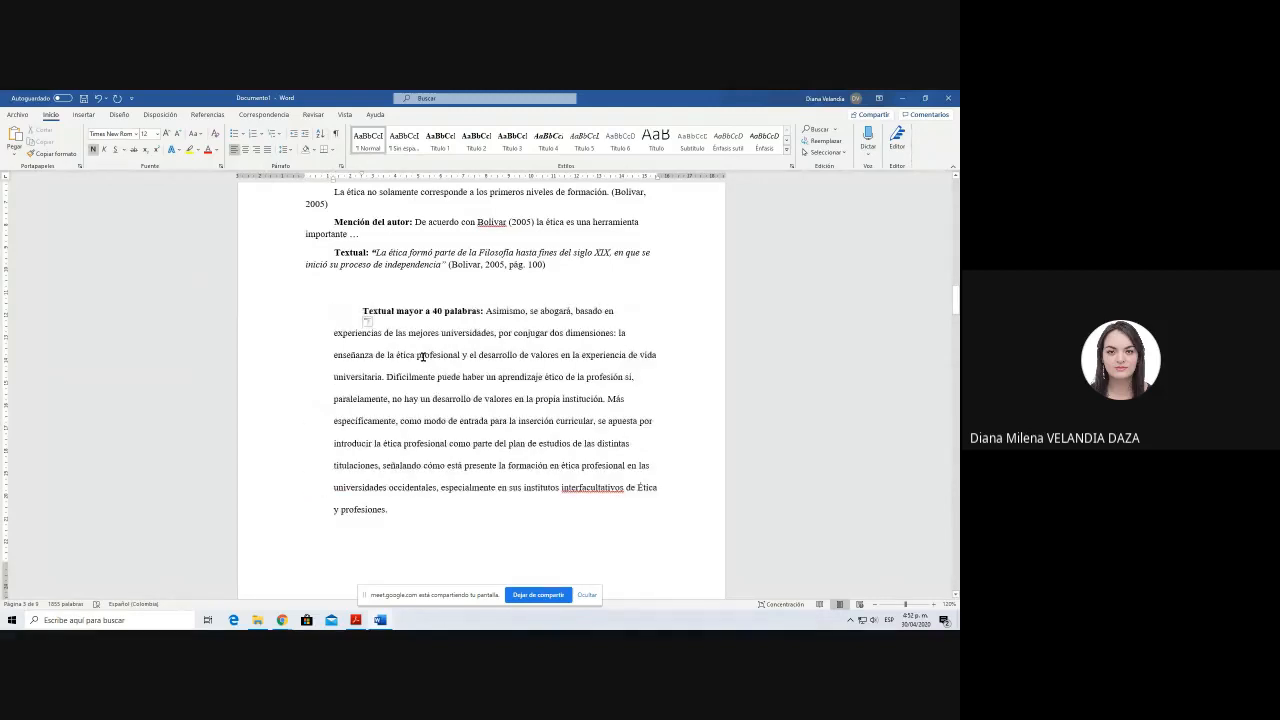
{"action": "left_click", "coordinate": [332, 337]}
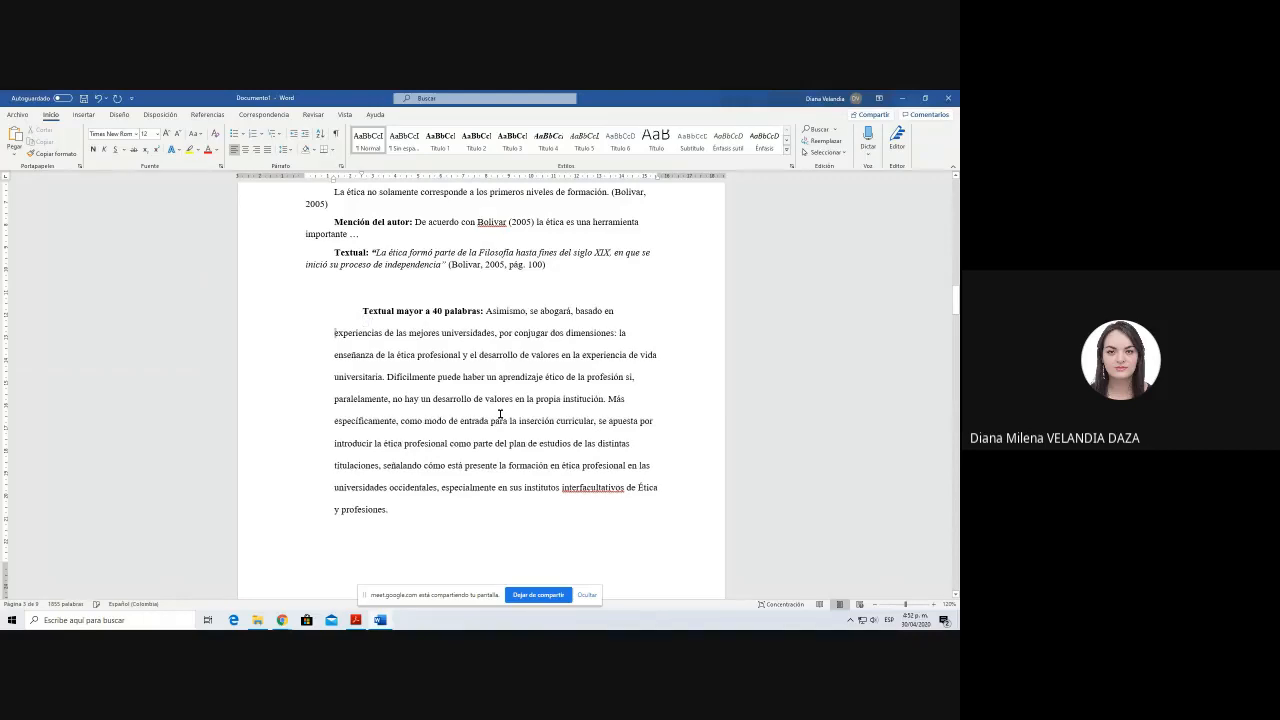
{"action": "key", "text": "Tab"}
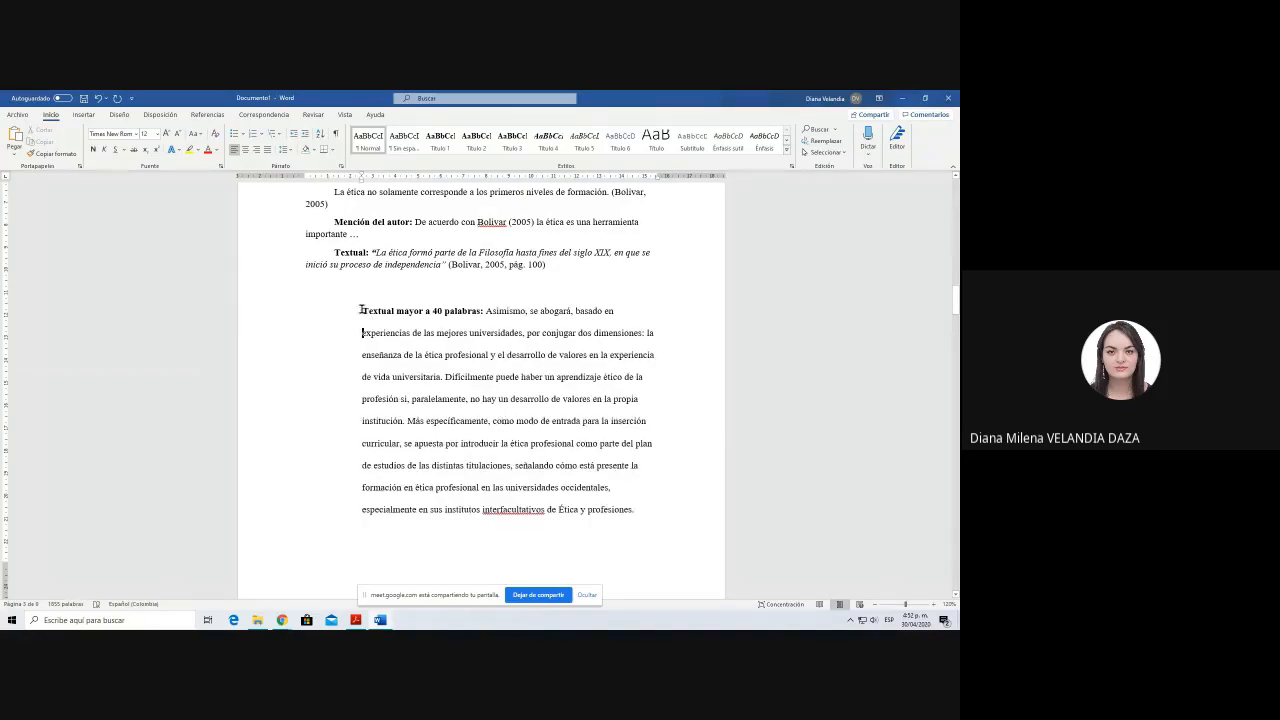
{"action": "left_click_drag", "start_coordinate": [363, 309], "coordinate": [627, 527]}
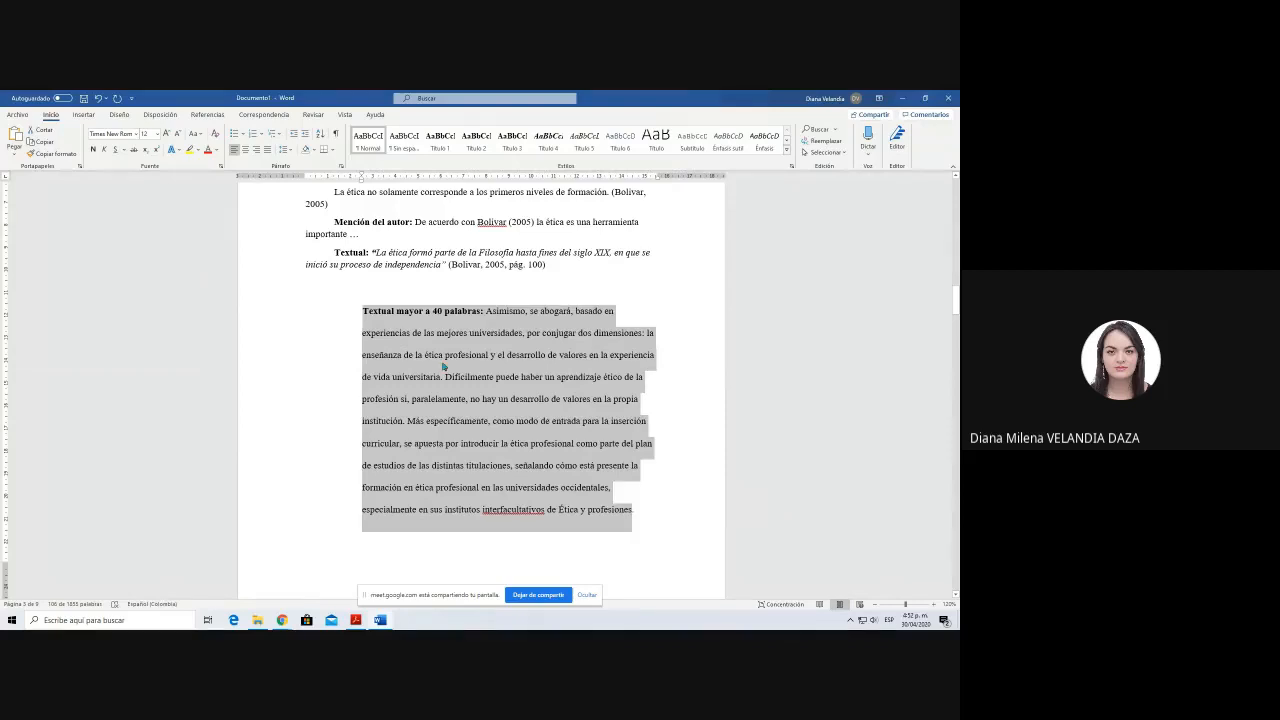
{"action": "left_click_drag", "start_coordinate": [364, 310], "coordinate": [654, 506]}
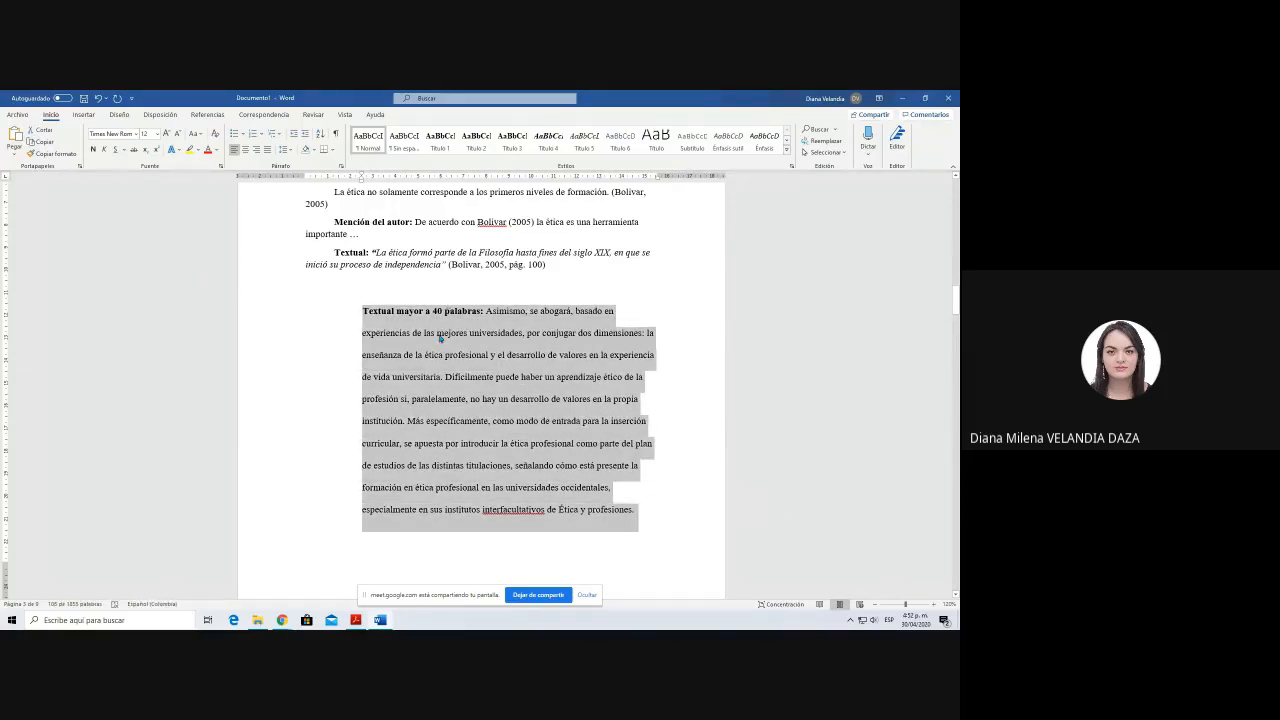
{"action": "left_click", "coordinate": [363, 311]}
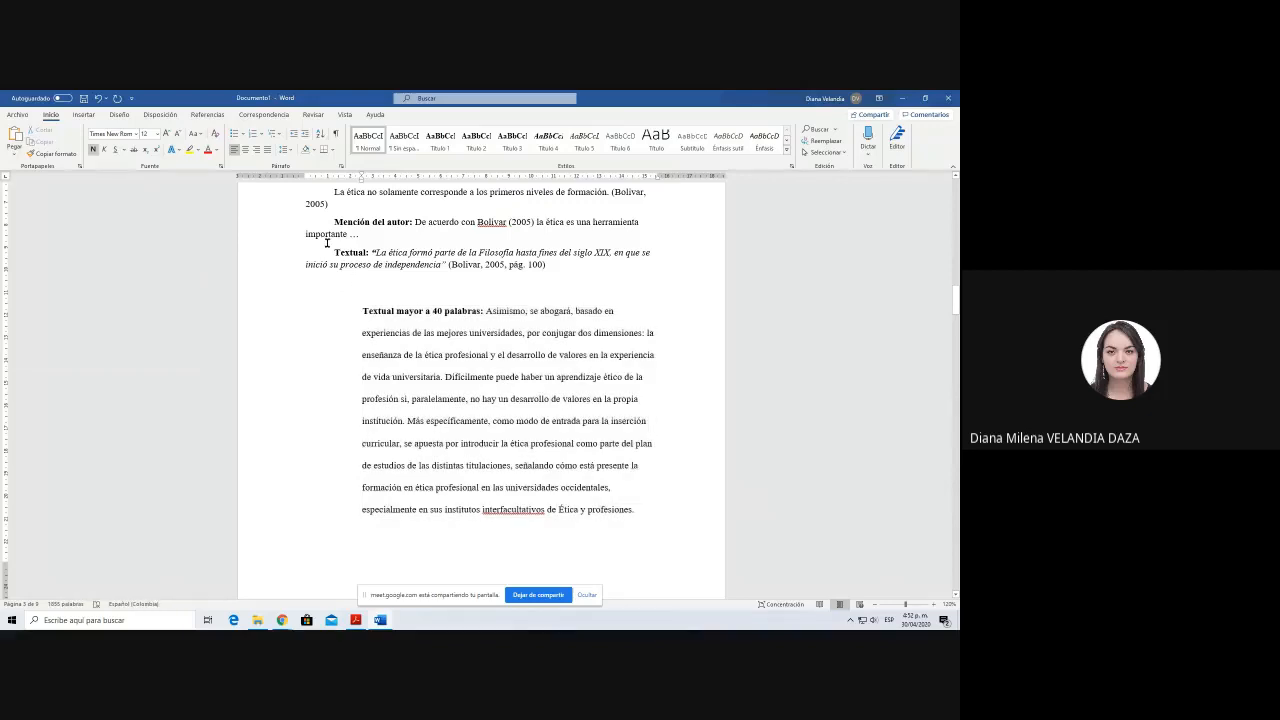
{"action": "scroll", "coordinate": [480, 380], "scroll_direction": "up", "scroll_amount": 1}
{"action": "left_click", "coordinate": [335, 310]}
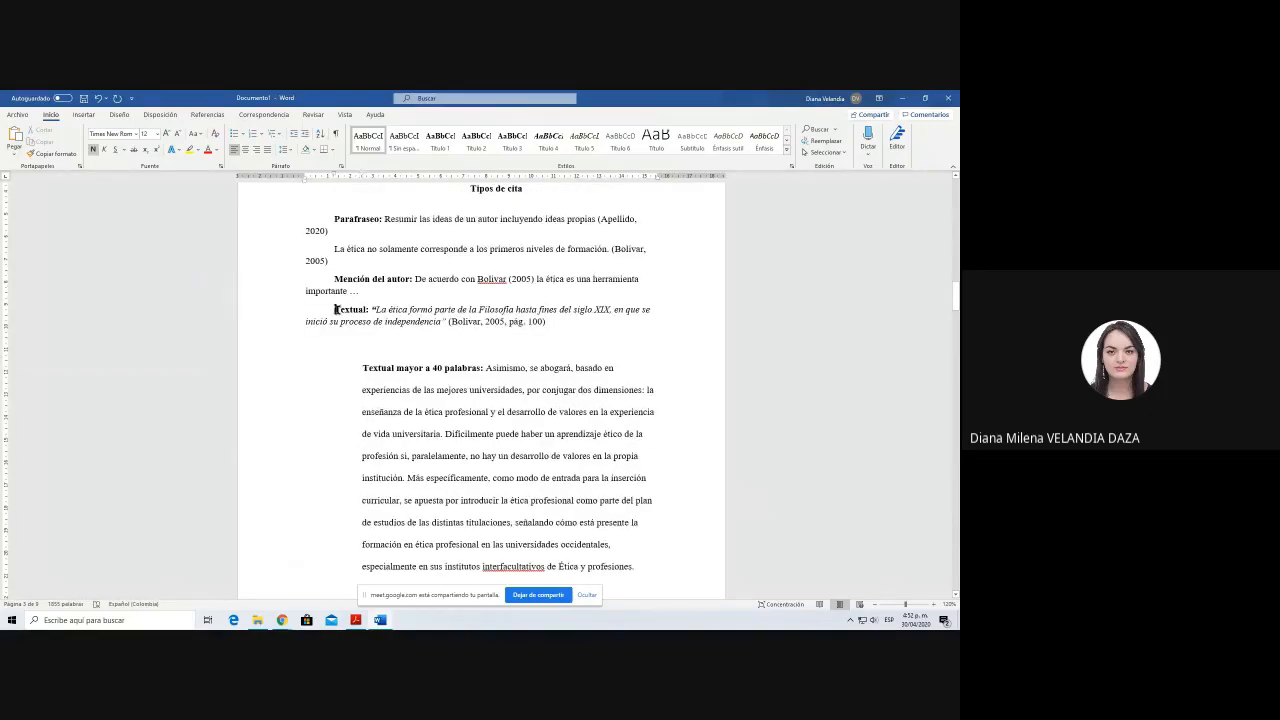
{"action": "left_click", "coordinate": [362, 368]}
{"action": "scroll", "coordinate": [390, 400], "scroll_direction": "down", "scroll_amount": 1}
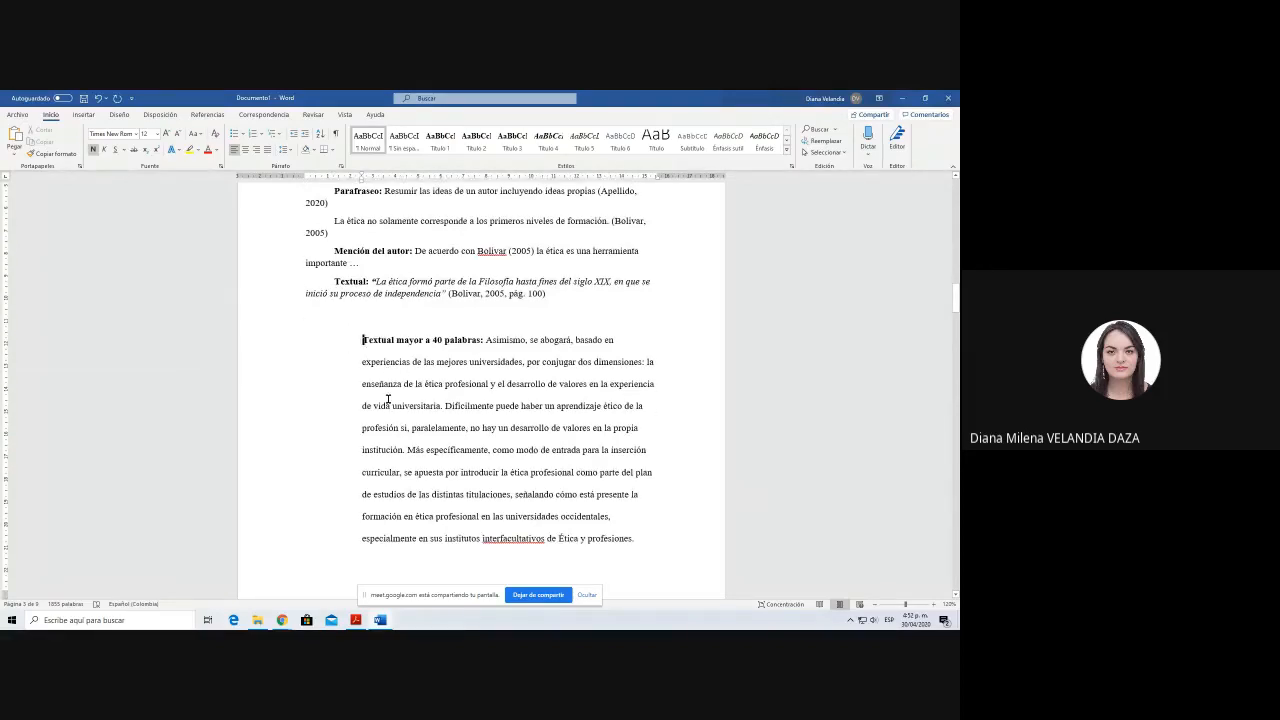
Step: Italicize the whole "Textual mayor a 40 palabras:" block, open quotation marks before the label and close them after "profesiones", before the period
{"action": "left_click_drag", "start_coordinate": [358, 339], "coordinate": [650, 543]}
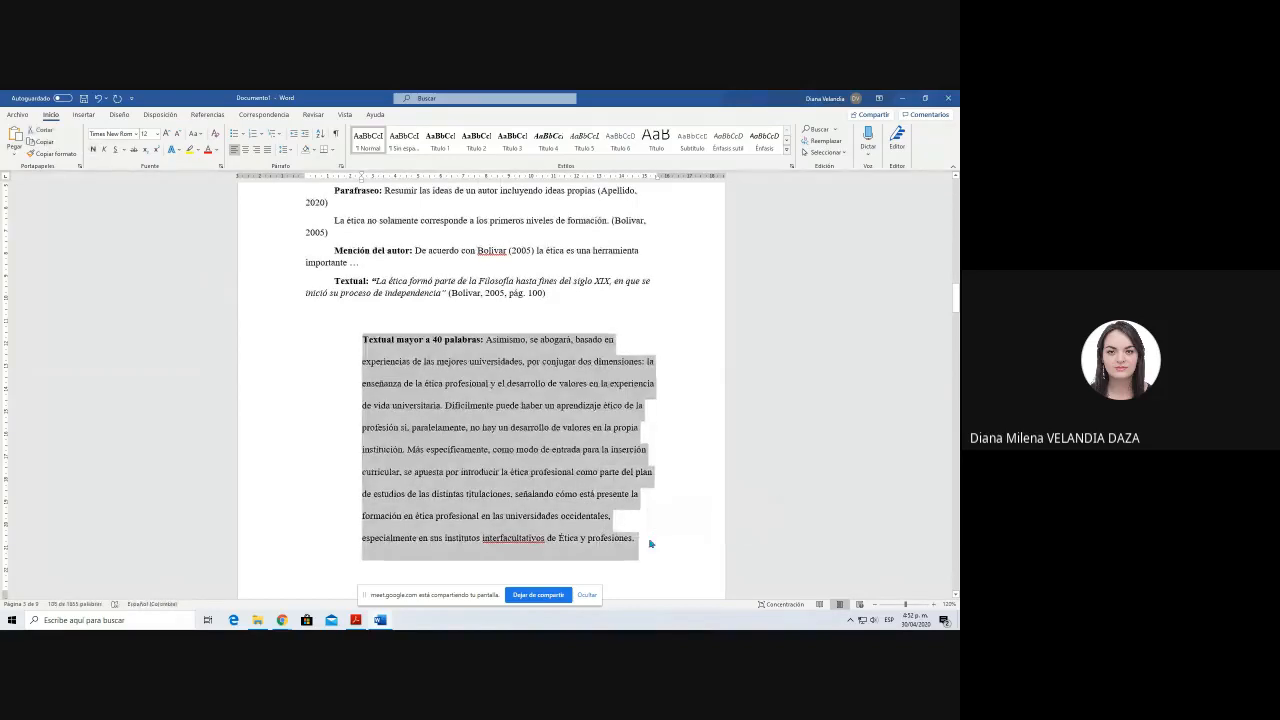
{"action": "key", "text": "ctrl+k"}
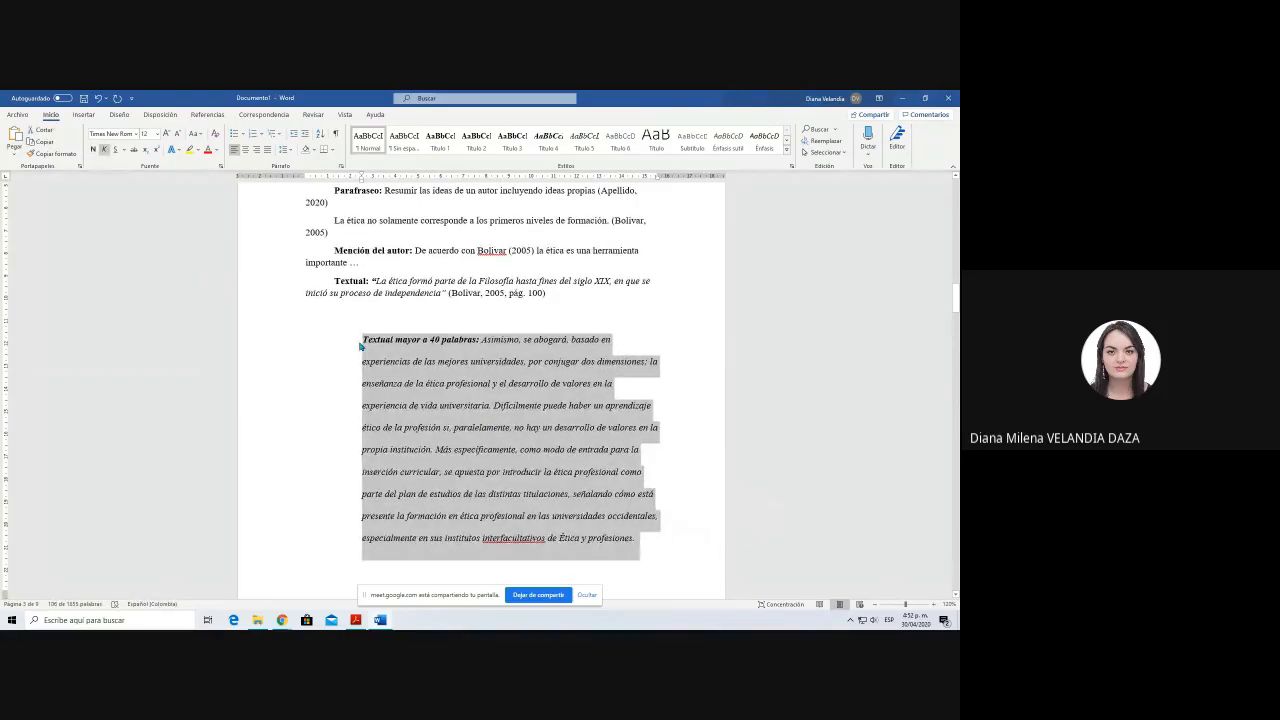
{"action": "left_click", "coordinate": [363, 340]}
{"action": "type", "text": "\""}
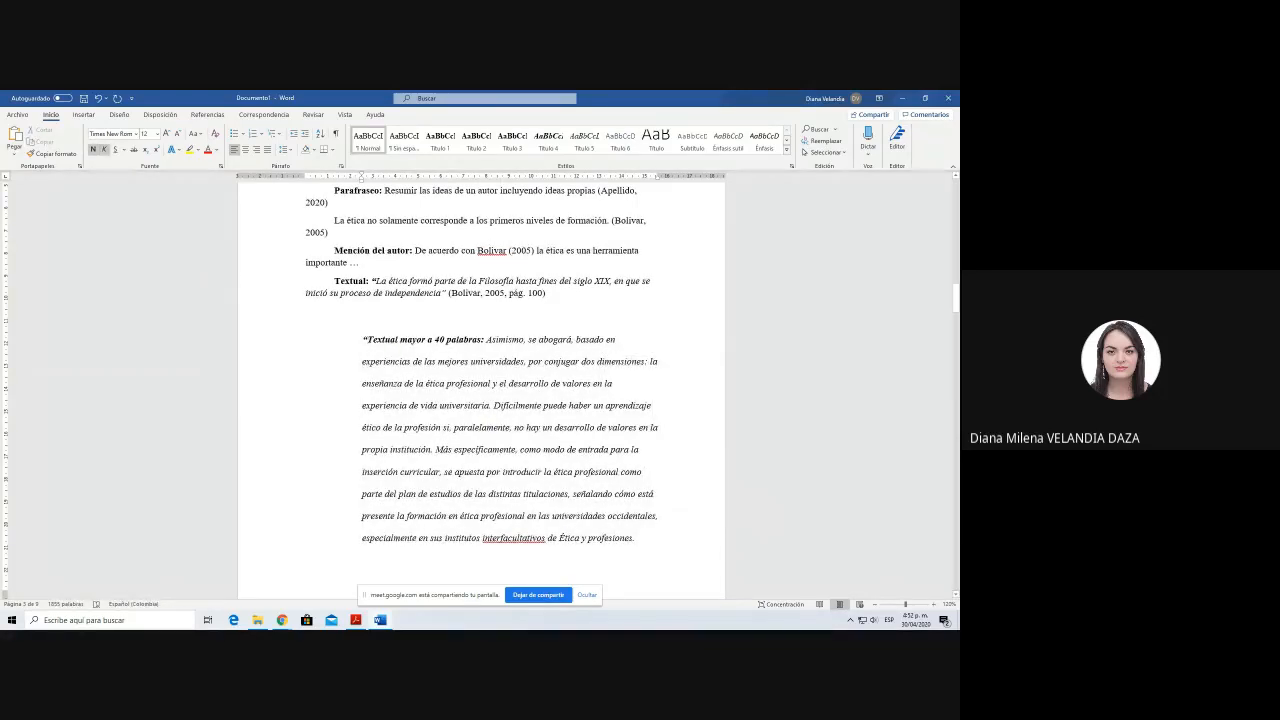
{"action": "left_click", "coordinate": [639, 516]}
{"action": "left_click", "coordinate": [631, 538]}
{"action": "type", "text": "\""}
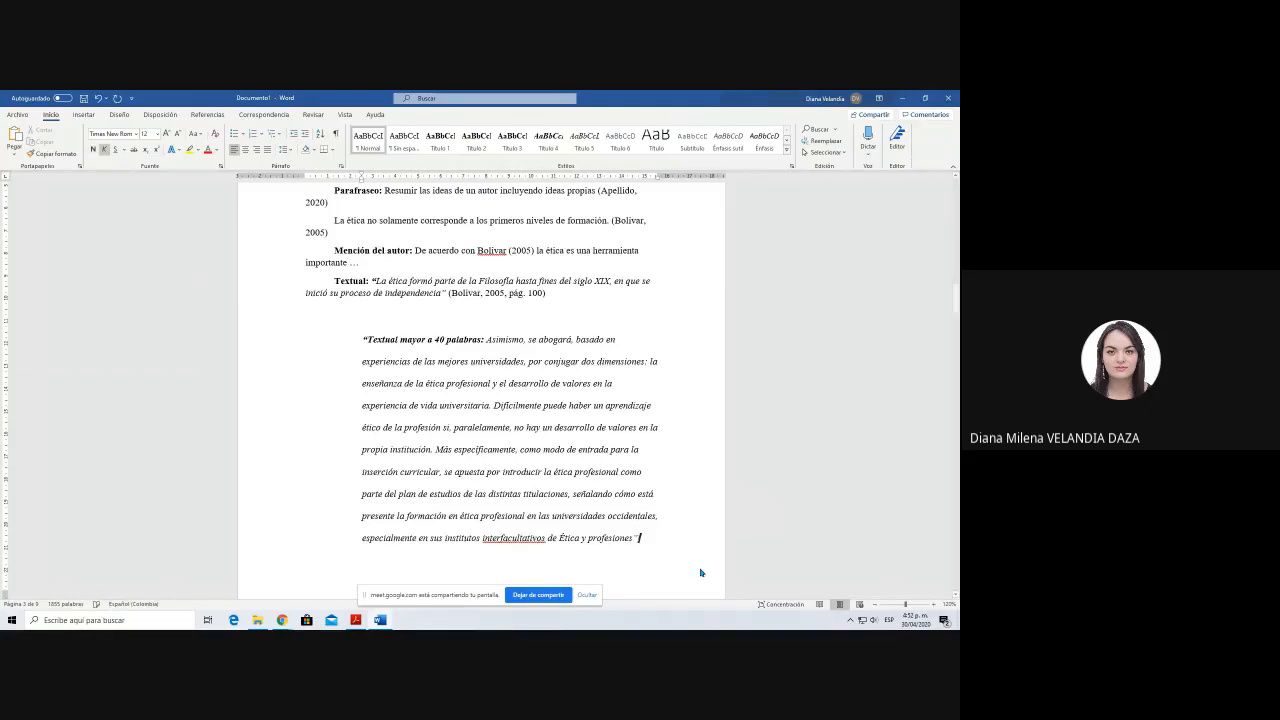
Step: Set the indented over-40-word quotation block to font size 10 and 1.5 line spacing
{"action": "left_click_drag", "start_coordinate": [362, 339], "coordinate": [645, 556]}
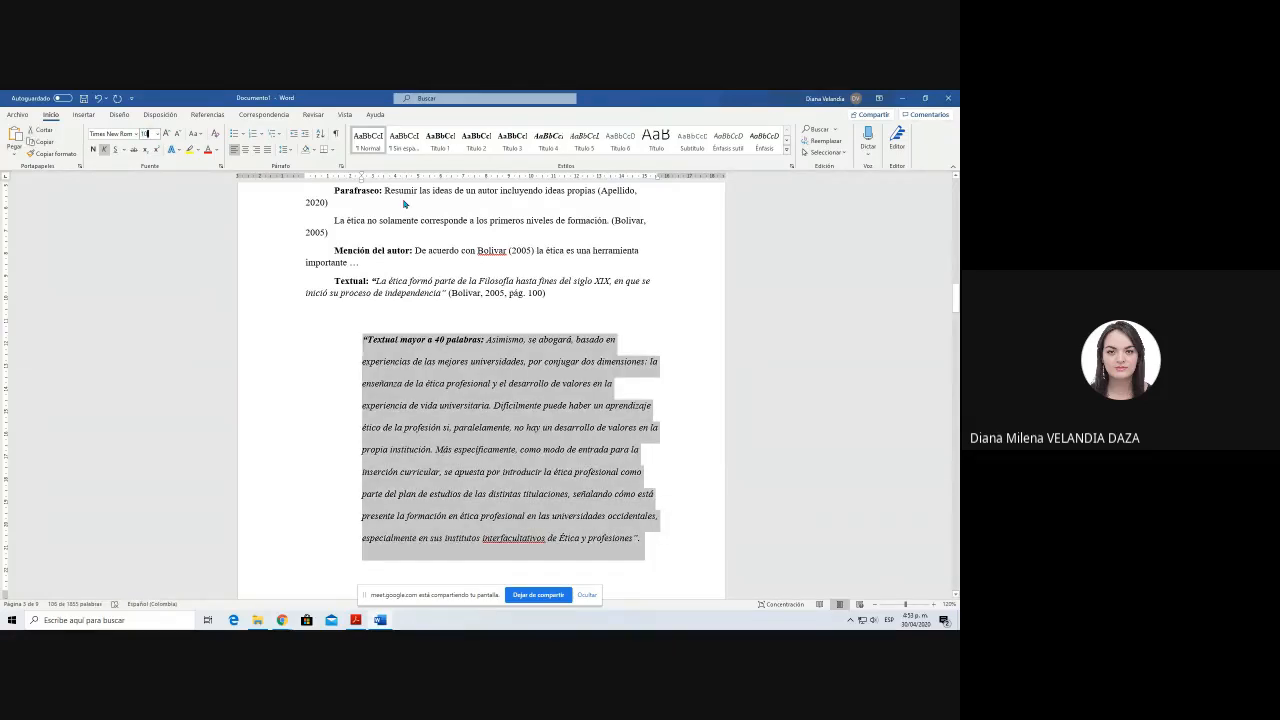
{"action": "key", "text": "Return"}
{"action": "left_click", "coordinate": [288, 150]}
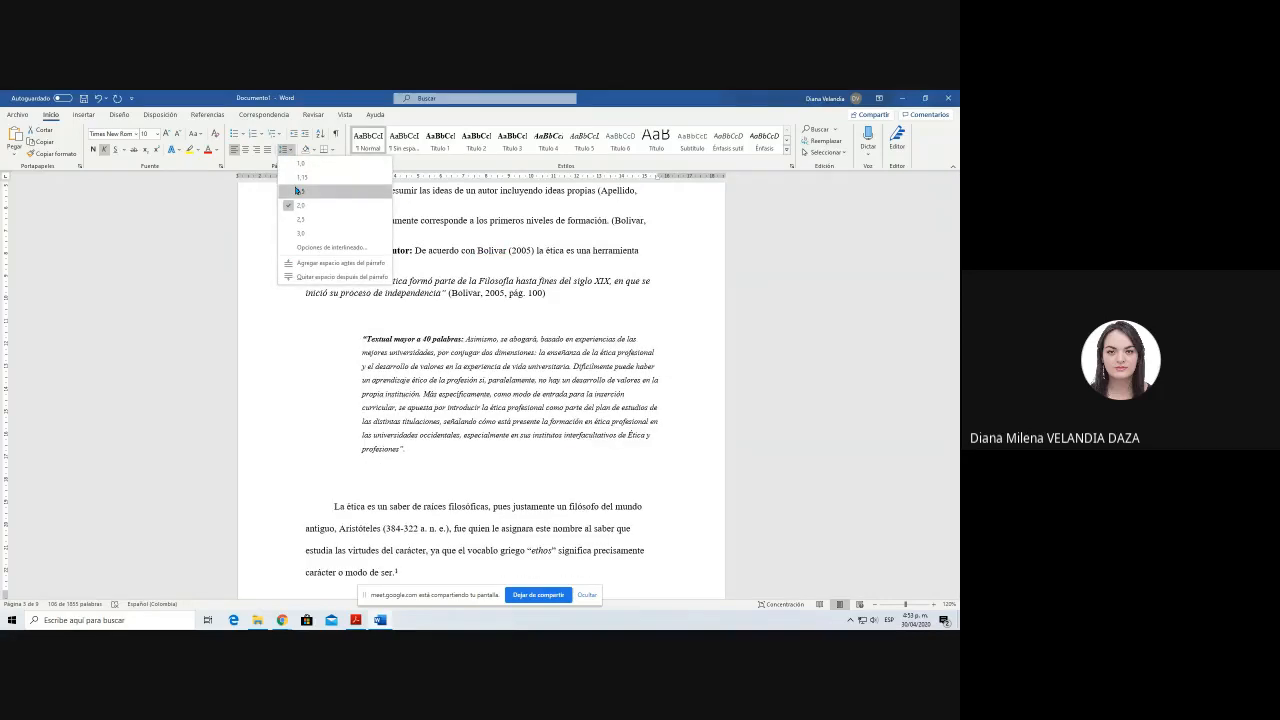
{"action": "left_click", "coordinate": [298, 190]}
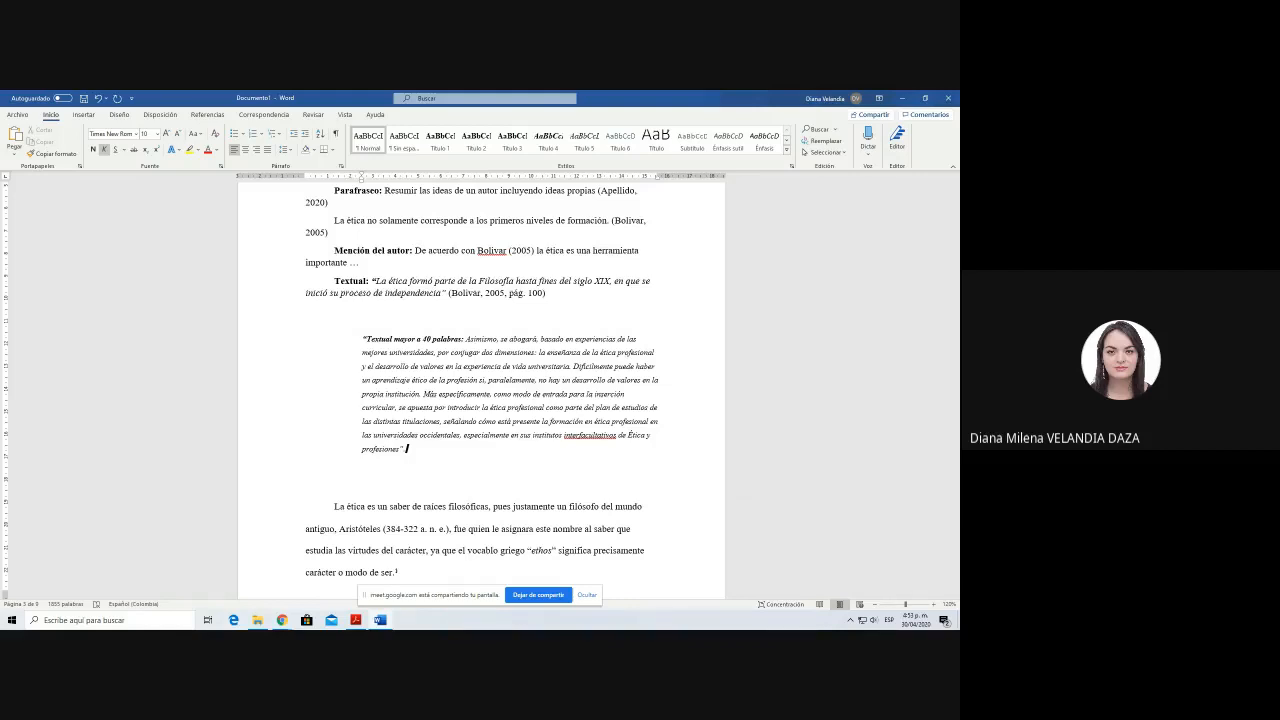
Step: Insert a citation of the saved 2005 professional-ethics source at the end of the over-40-word quotation
{"action": "left_click_drag", "start_coordinate": [363, 339], "coordinate": [422, 449]}
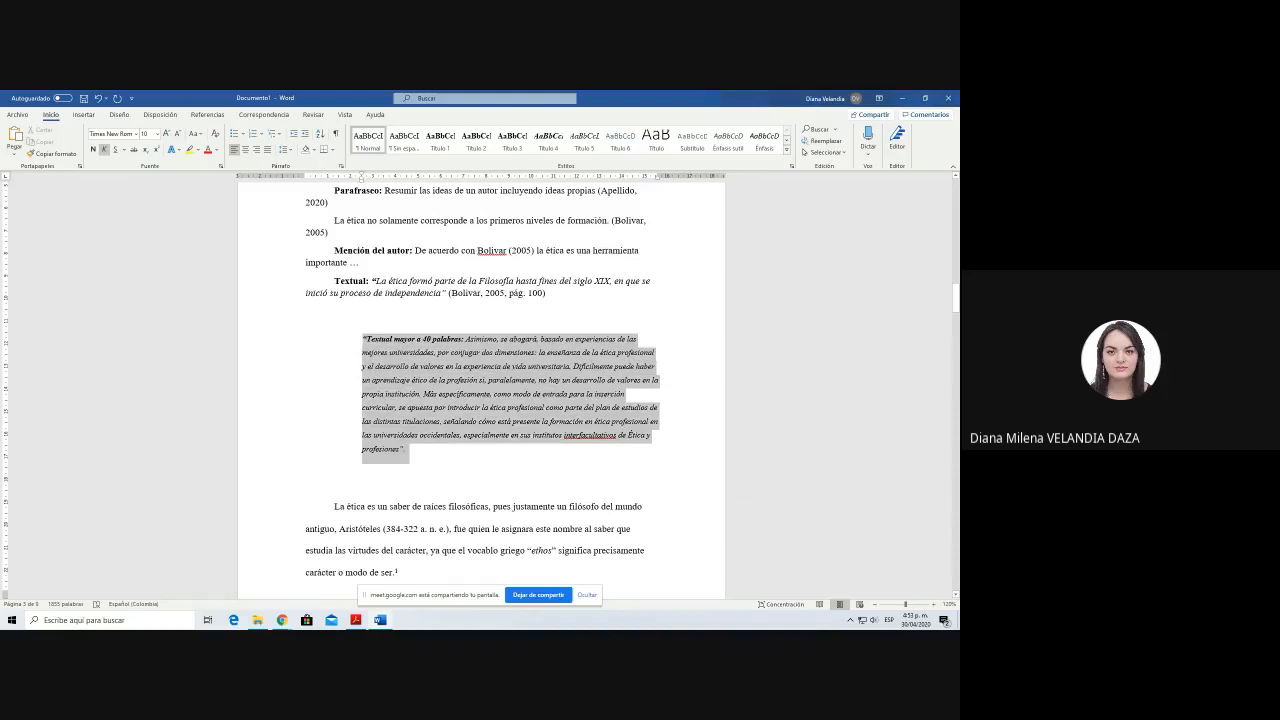
{"action": "left_click", "coordinate": [423, 449]}
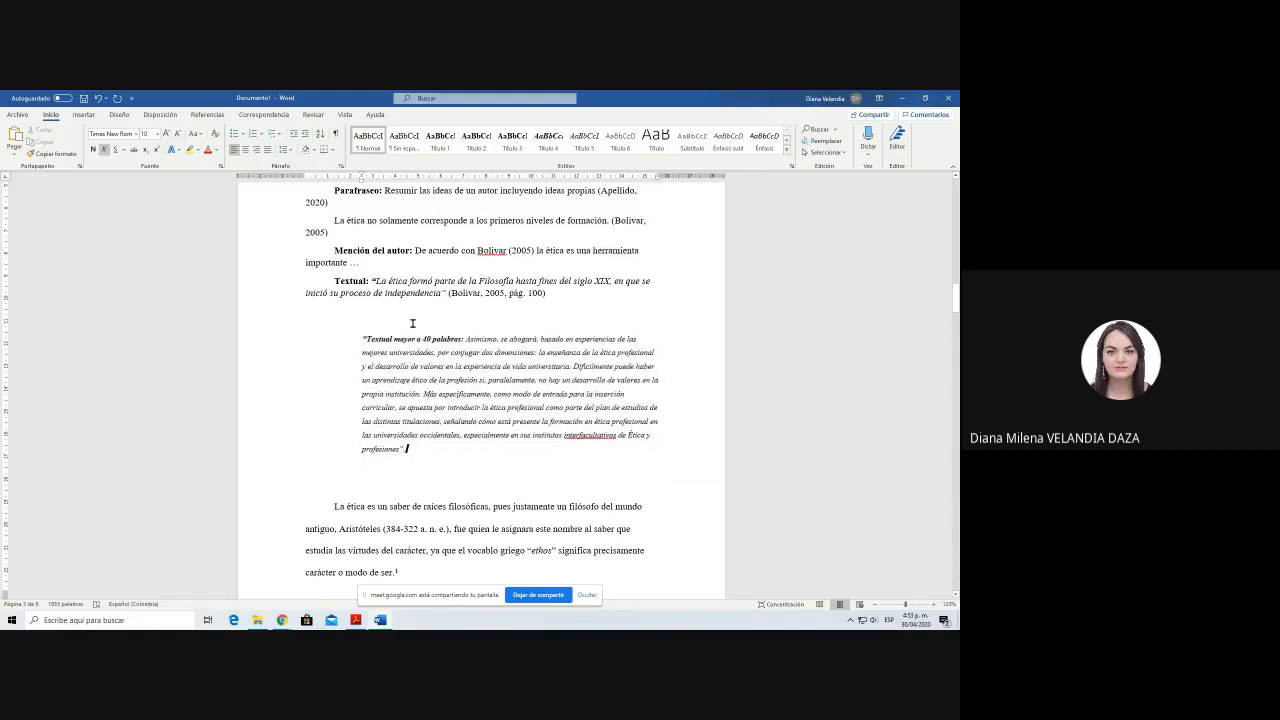
{"action": "left_click", "coordinate": [207, 115]}
{"action": "left_click", "coordinate": [300, 142]}
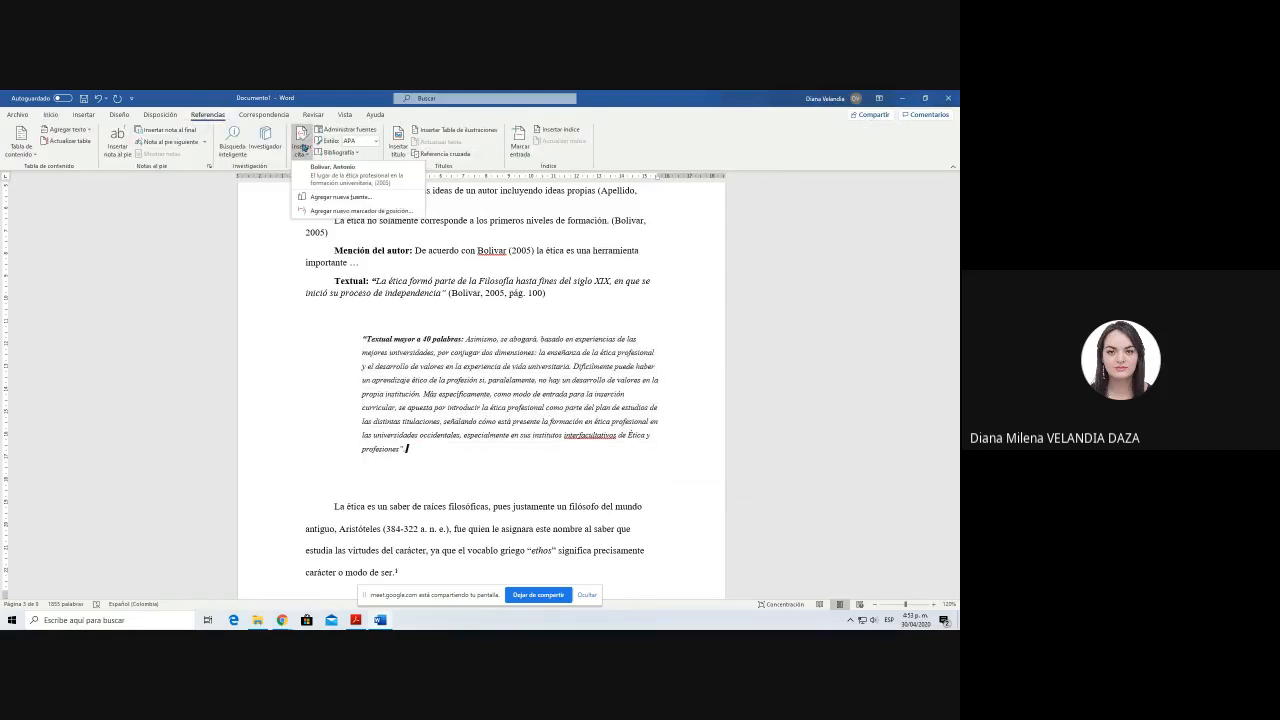
{"action": "left_click", "coordinate": [335, 177]}
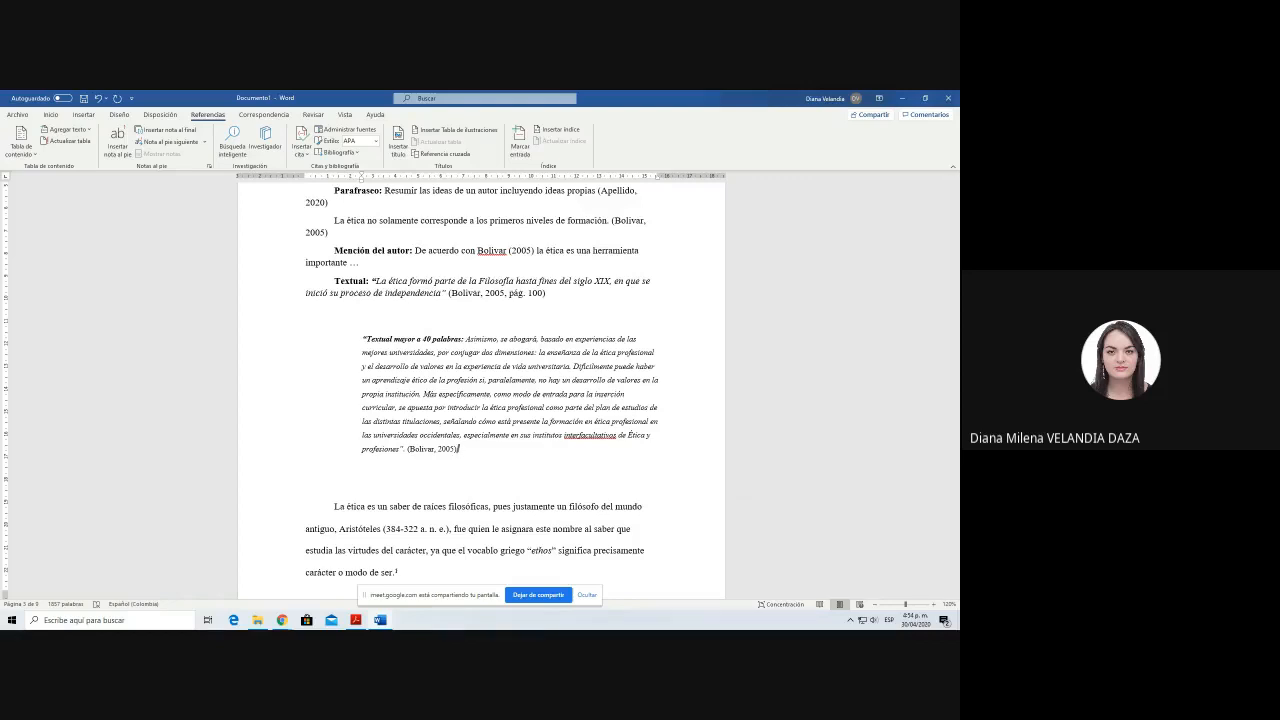
{"action": "scroll", "coordinate": [480, 390], "scroll_direction": "down", "scroll_amount": 1}
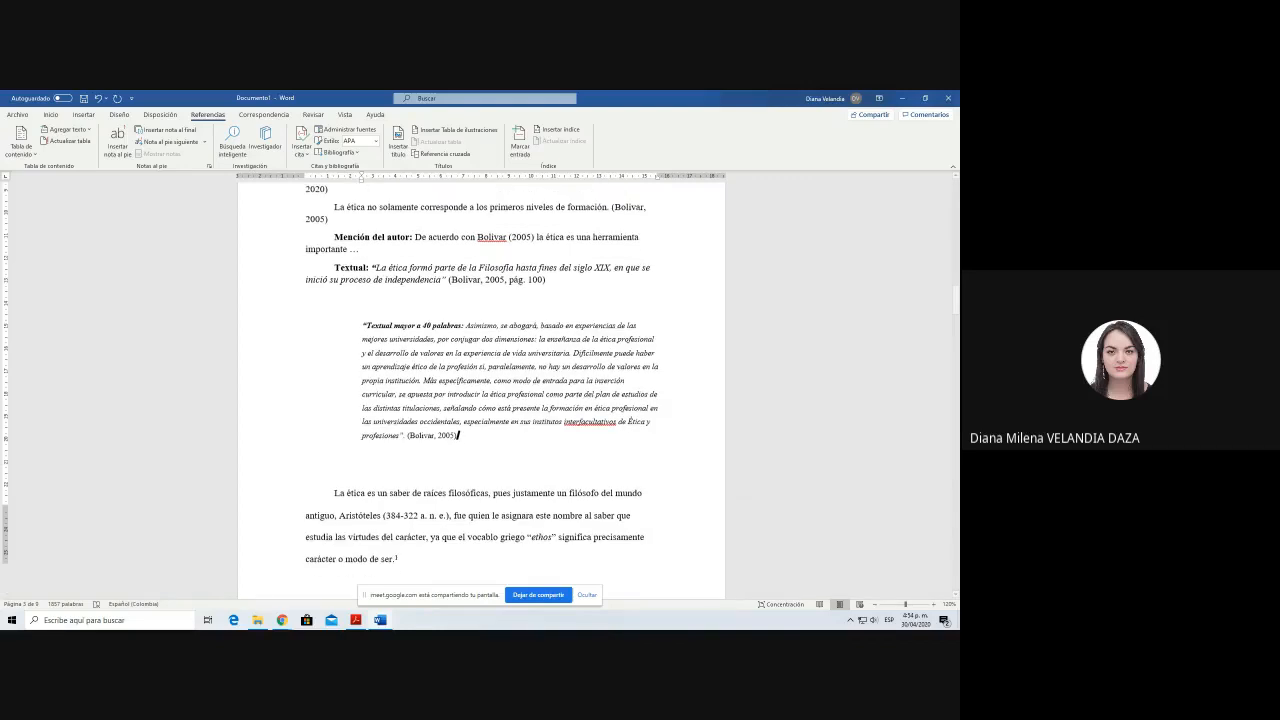
{"action": "scroll", "coordinate": [490, 505], "scroll_direction": "down", "scroll_amount": 3}
{"action": "scroll", "coordinate": [477, 472], "scroll_direction": "down", "scroll_amount": 4}
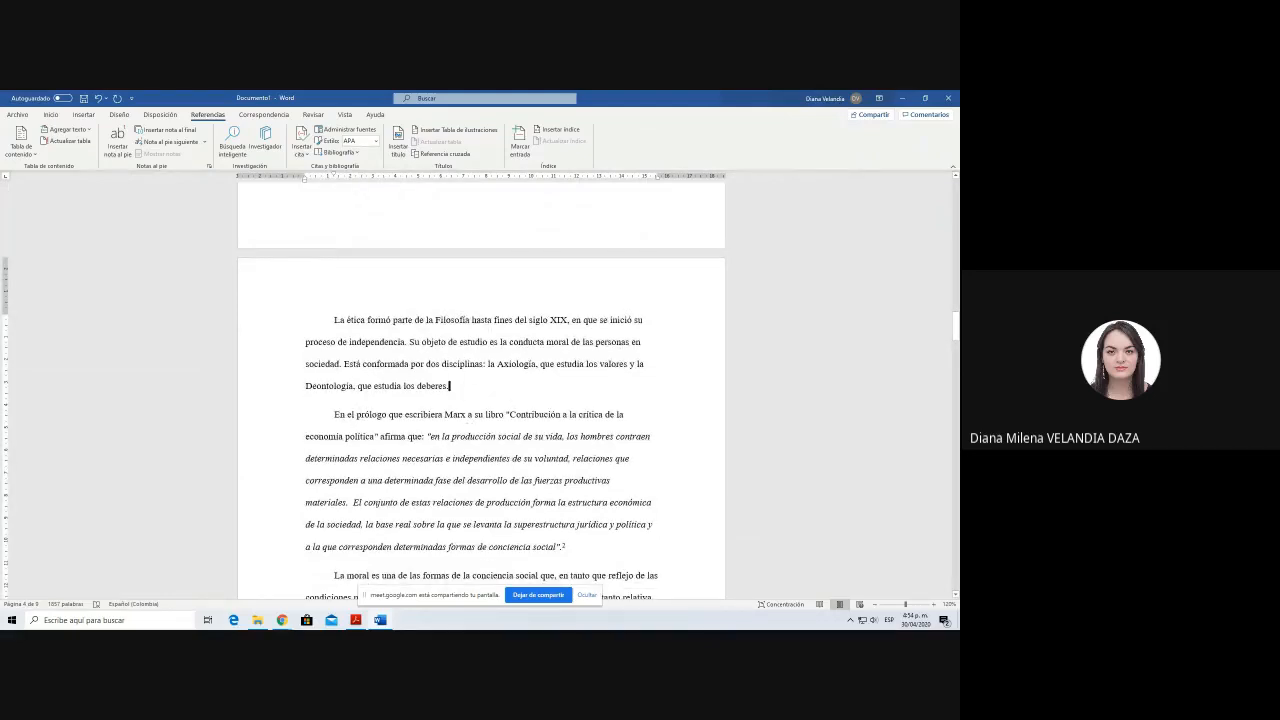
Step: Switch to the Google Meet call in the browser and turn the microphone on
{"action": "key", "text": "alt+Tab"}
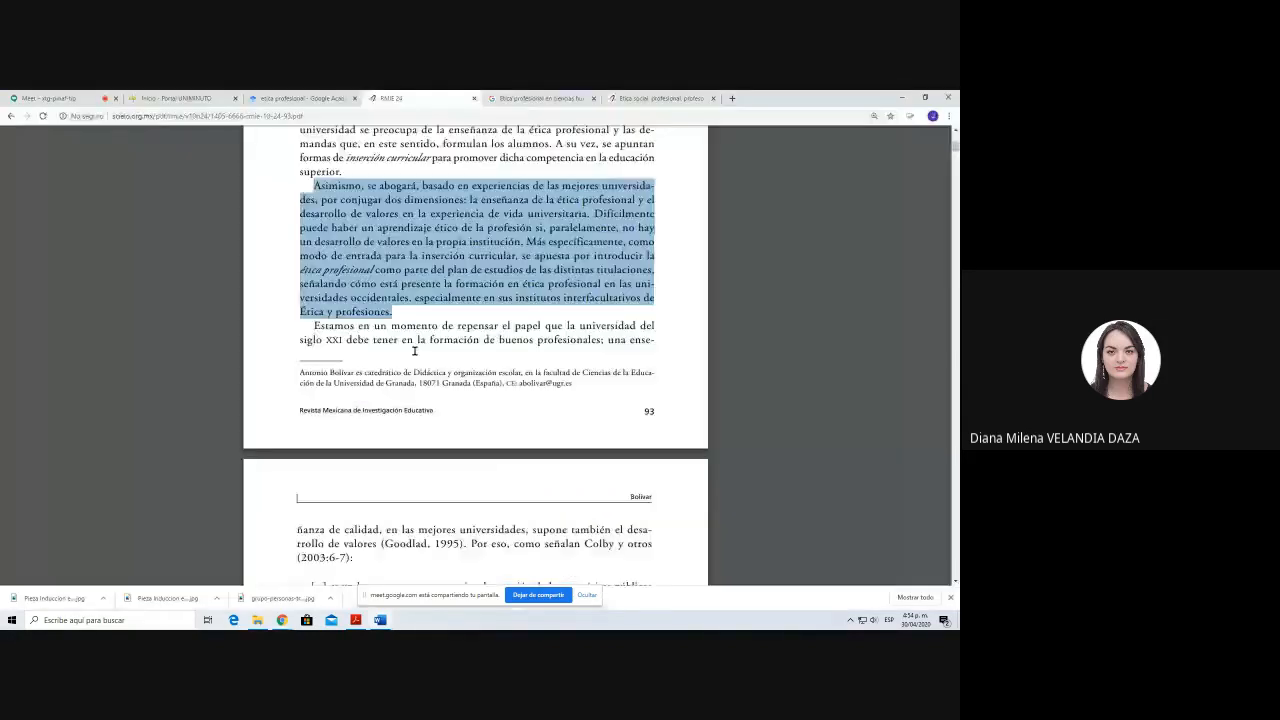
{"action": "key", "text": "ctrl+Tab"}
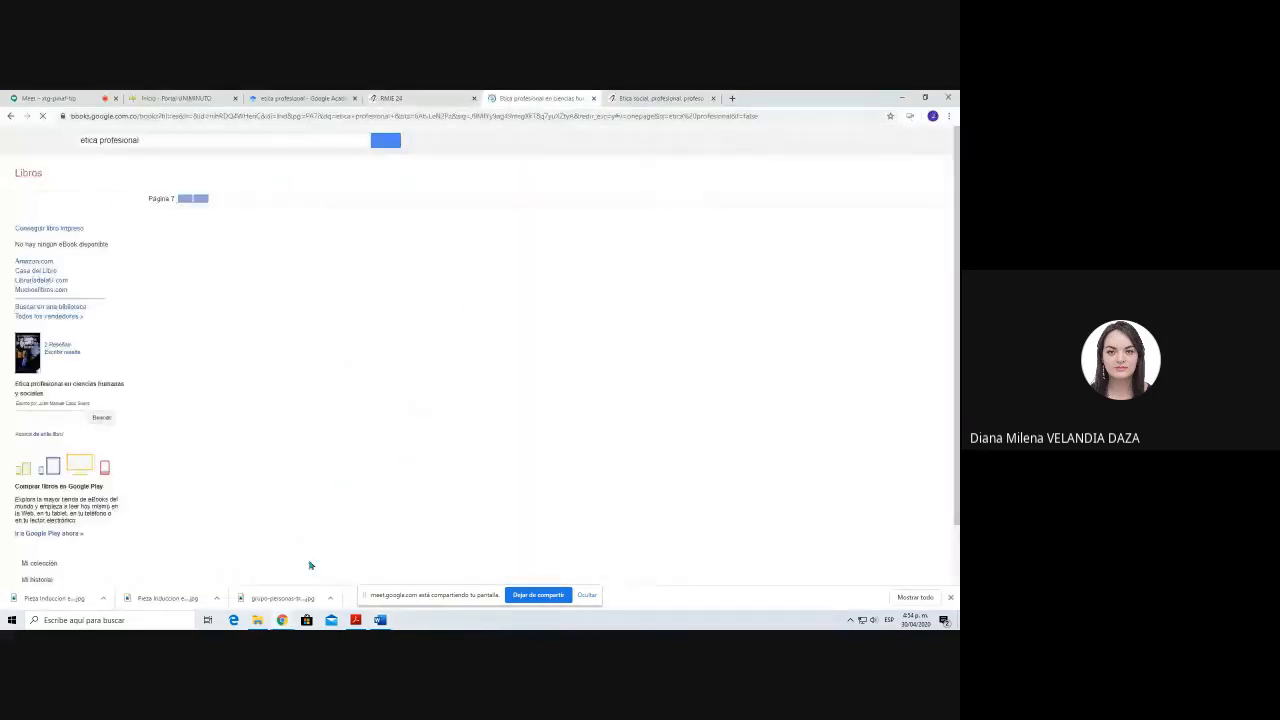
{"action": "mouse_move", "coordinate": [282, 620]}
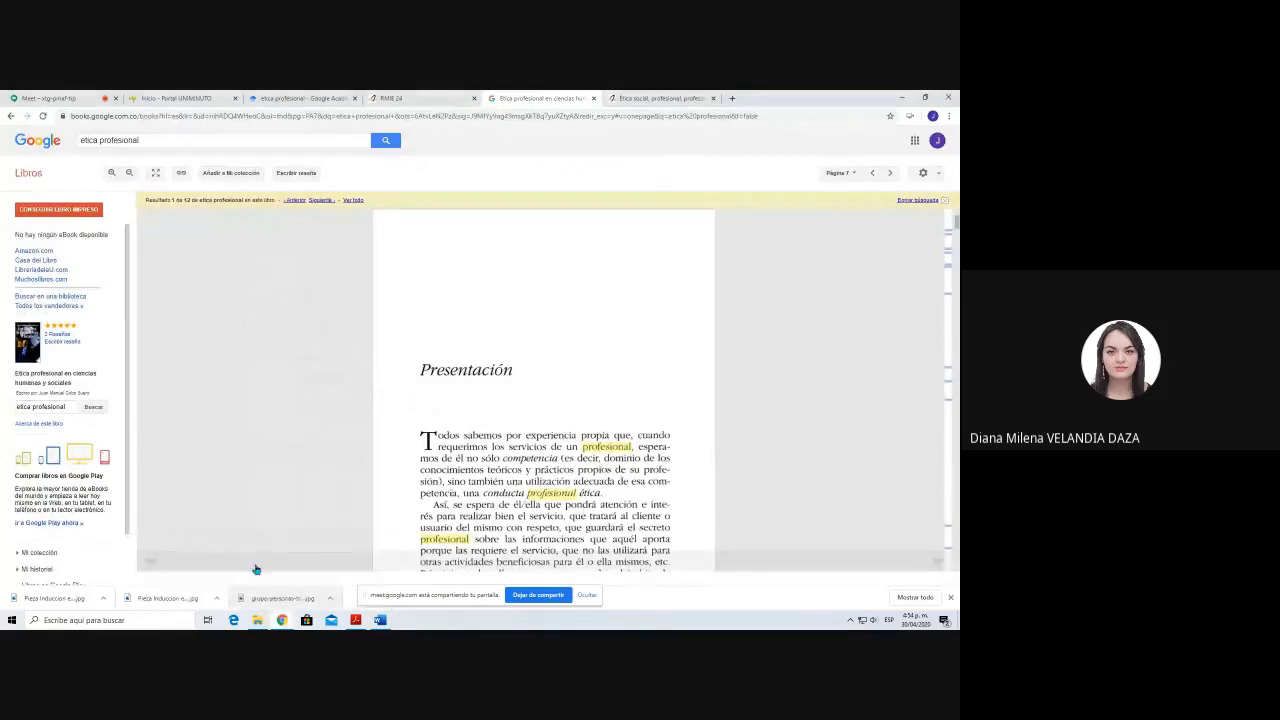
{"action": "left_click", "coordinate": [45, 98]}
{"action": "key", "text": "ctrl+d"}
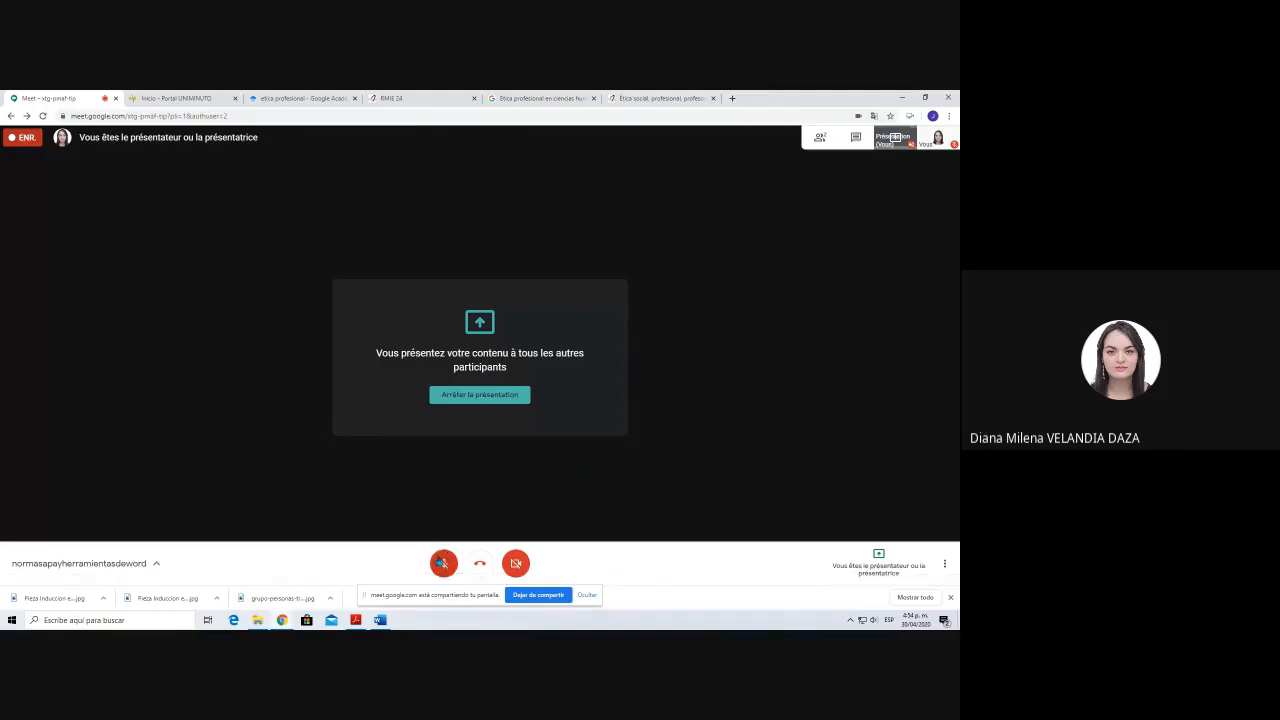
{"action": "left_click", "coordinate": [443, 563]}
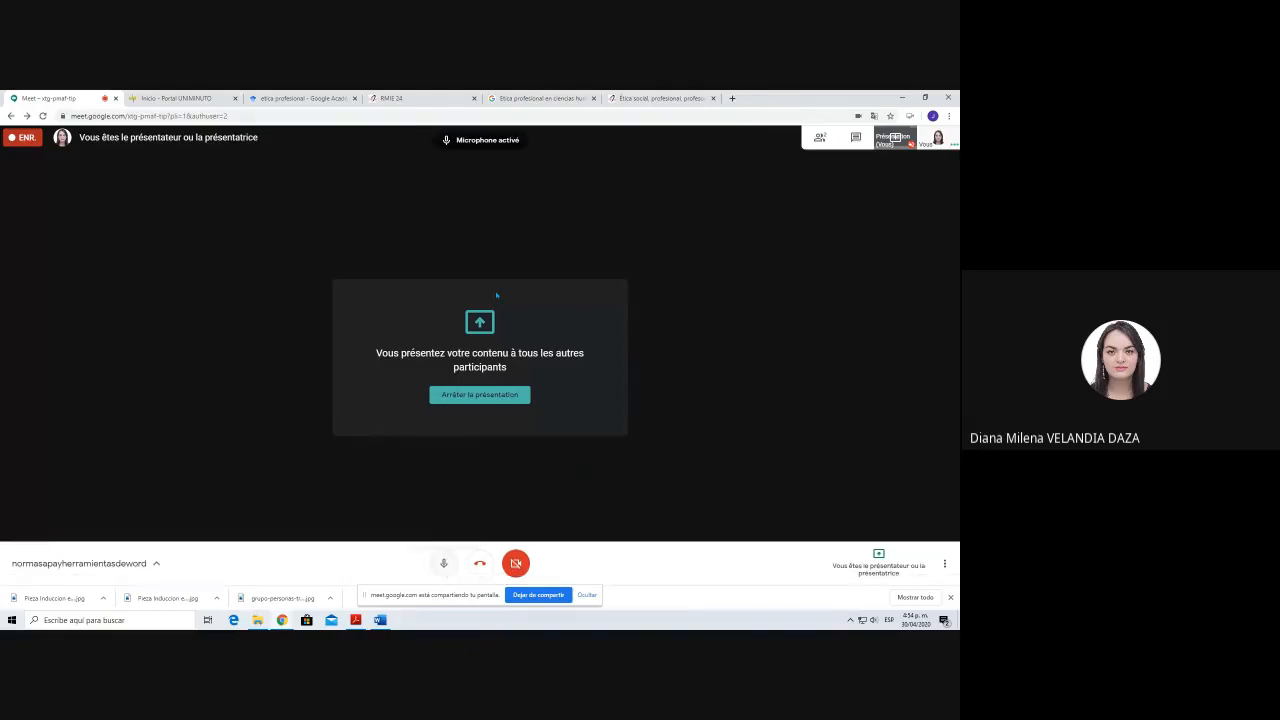
Step: Examine the cover, title page, publication details and opening pages of the book "Ética profesional en ciencias humanas y sociales" in its Google Books preview
{"action": "left_click", "coordinate": [627, 97]}
{"action": "left_click", "coordinate": [540, 98]}
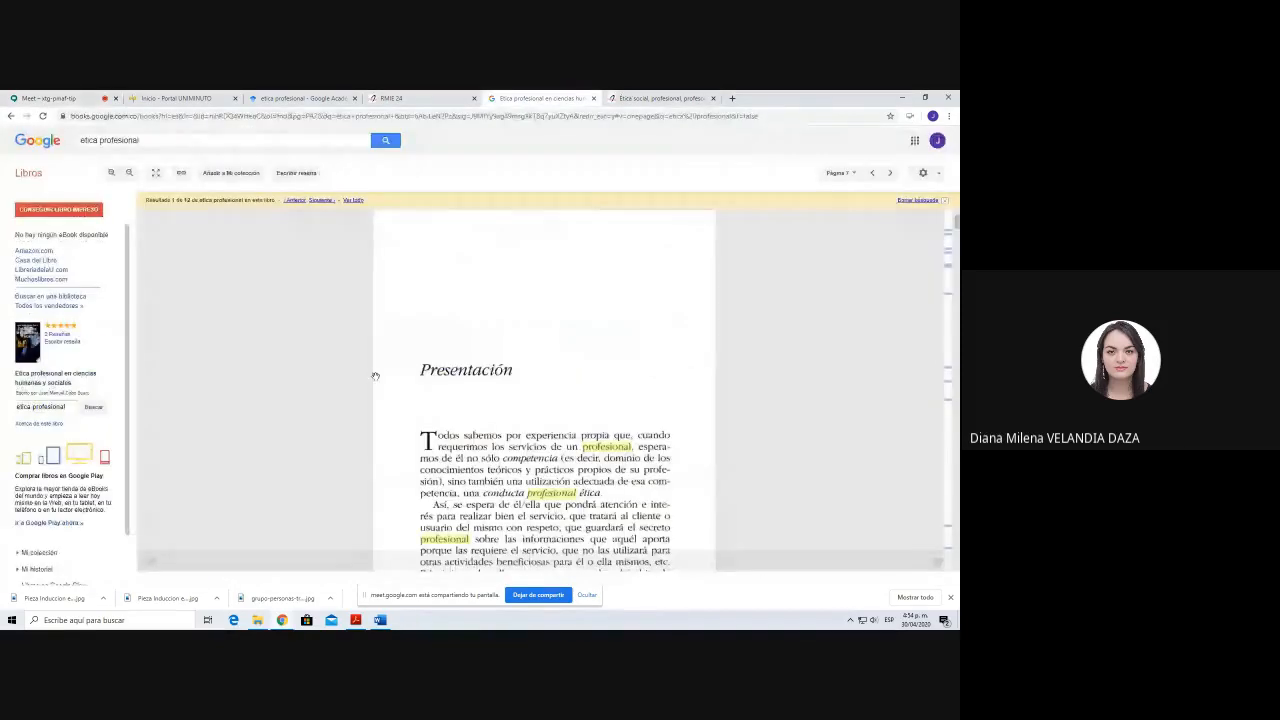
{"action": "scroll", "coordinate": [373, 377], "scroll_direction": "up", "scroll_amount": 4}
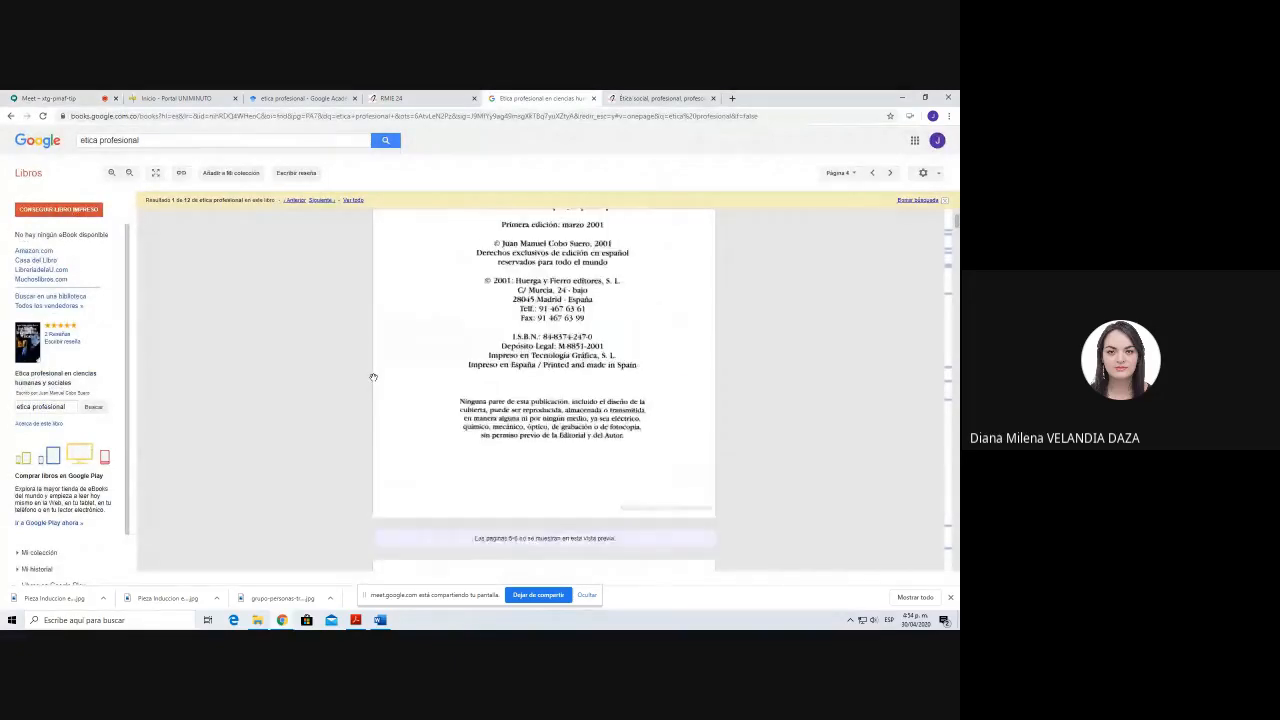
{"action": "scroll", "coordinate": [373, 377], "scroll_direction": "up", "scroll_amount": 5}
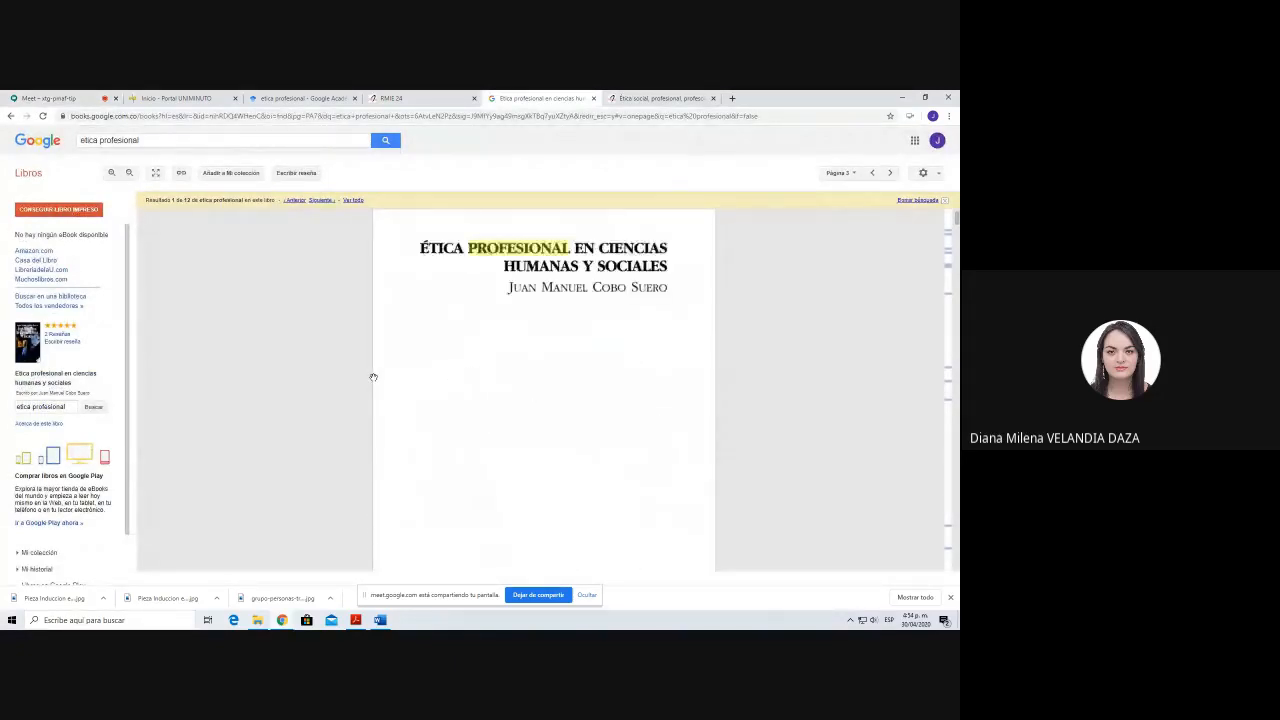
{"action": "scroll", "coordinate": [537, 433], "scroll_direction": "up", "scroll_amount": 5}
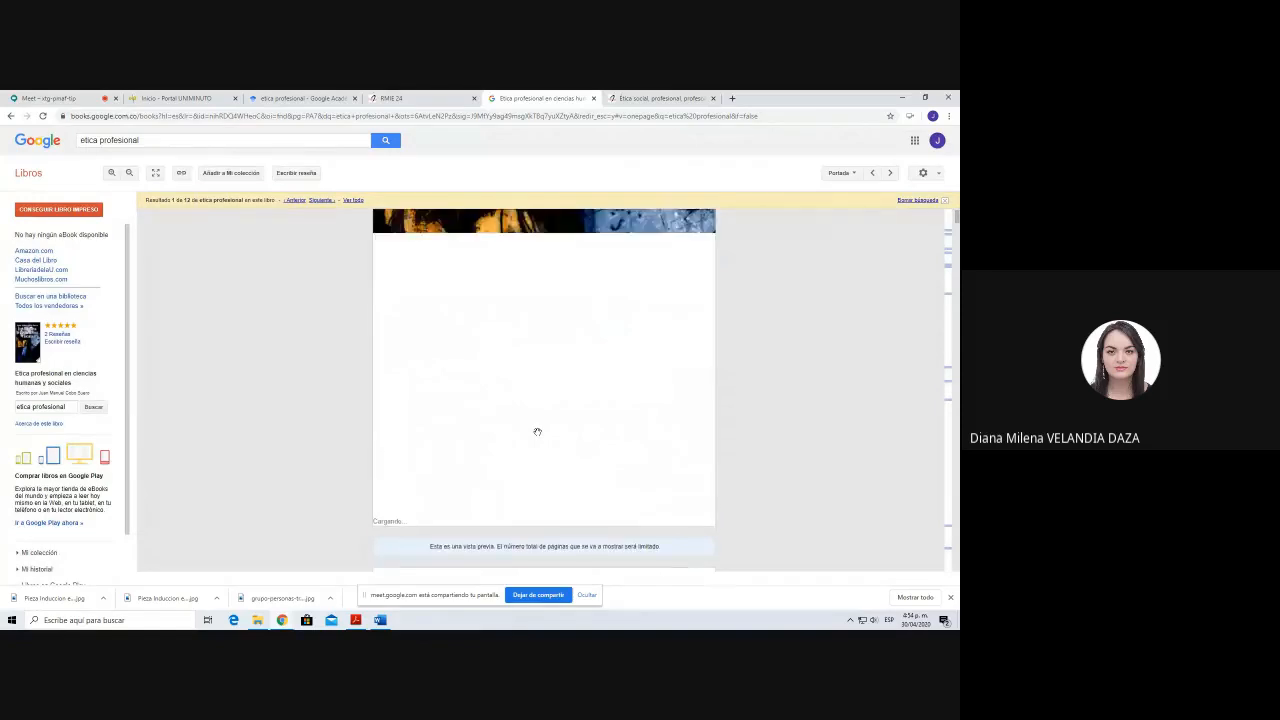
{"action": "scroll", "coordinate": [537, 432], "scroll_direction": "up", "scroll_amount": 1}
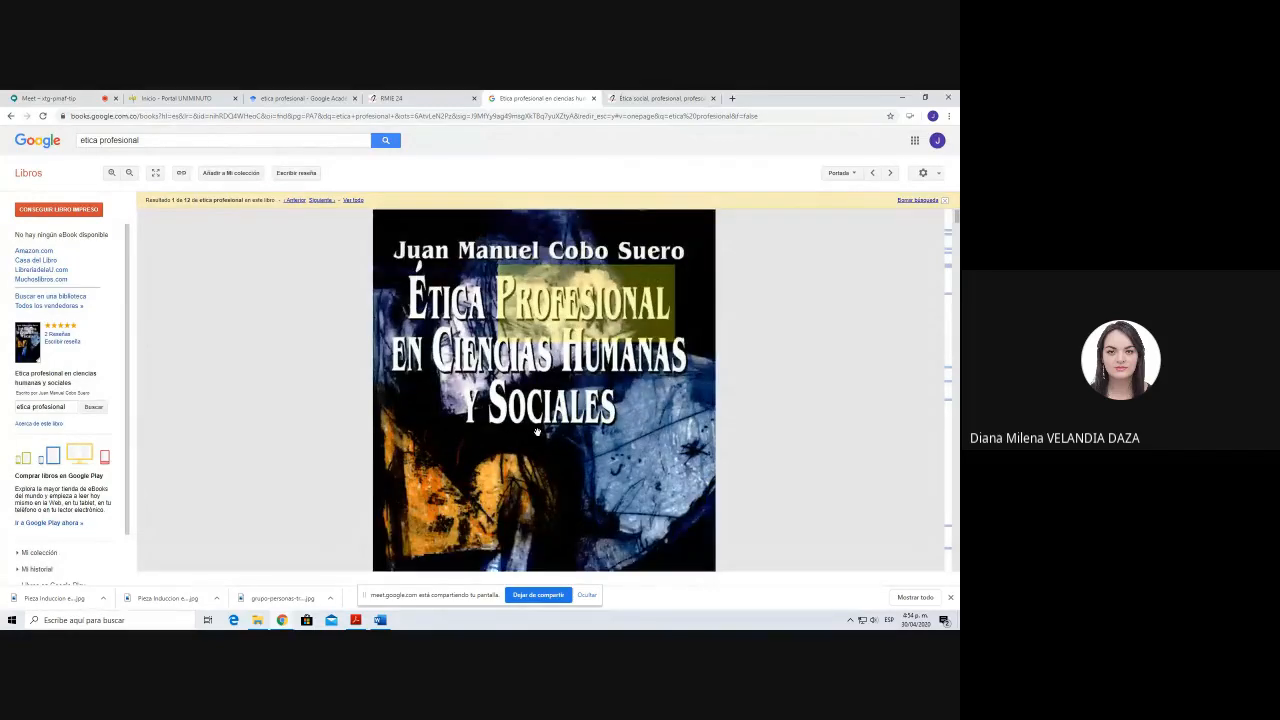
{"action": "scroll", "coordinate": [537, 432], "scroll_direction": "down", "scroll_amount": 5}
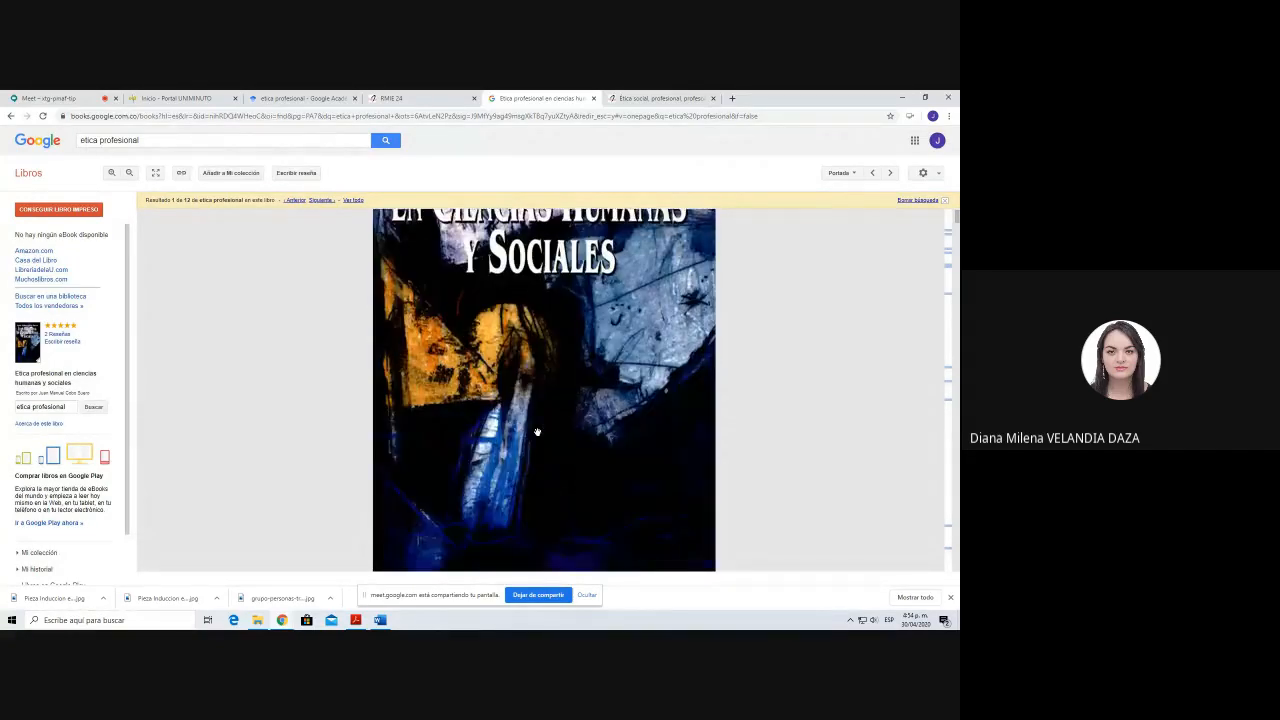
{"action": "scroll", "coordinate": [537, 432], "scroll_direction": "down", "scroll_amount": 6}
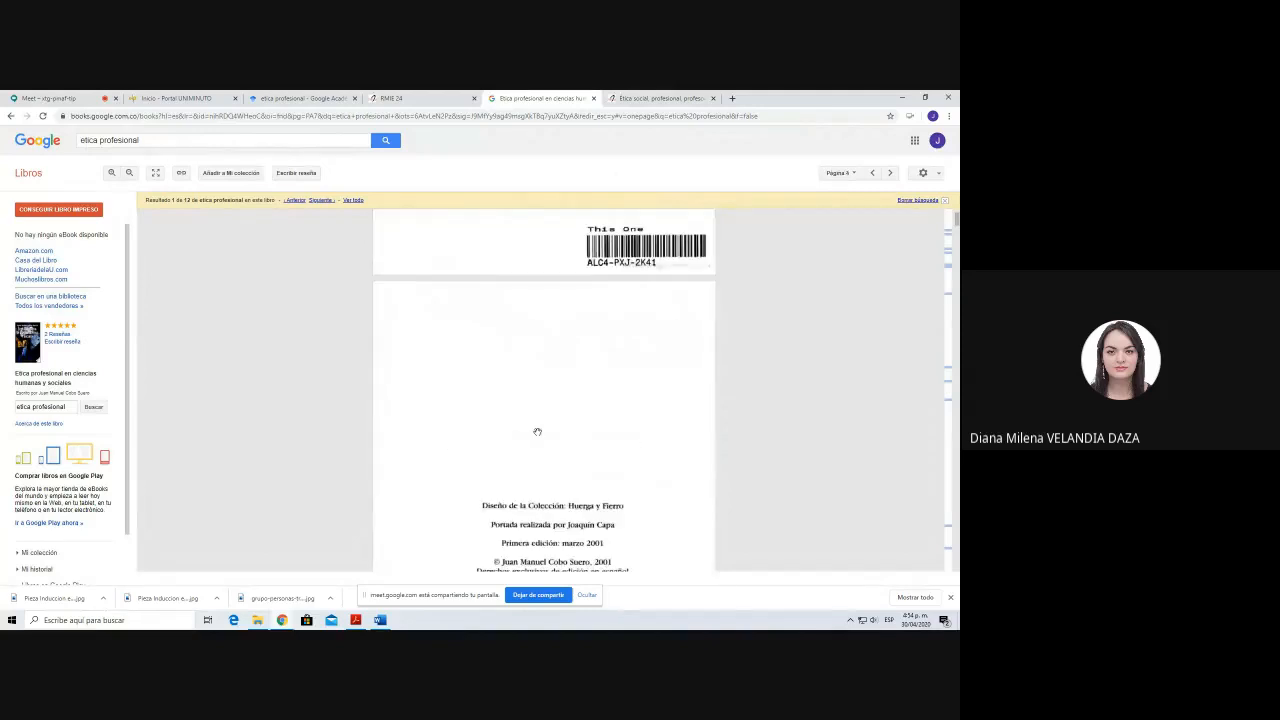
{"action": "scroll", "coordinate": [537, 432], "scroll_direction": "down", "scroll_amount": 2}
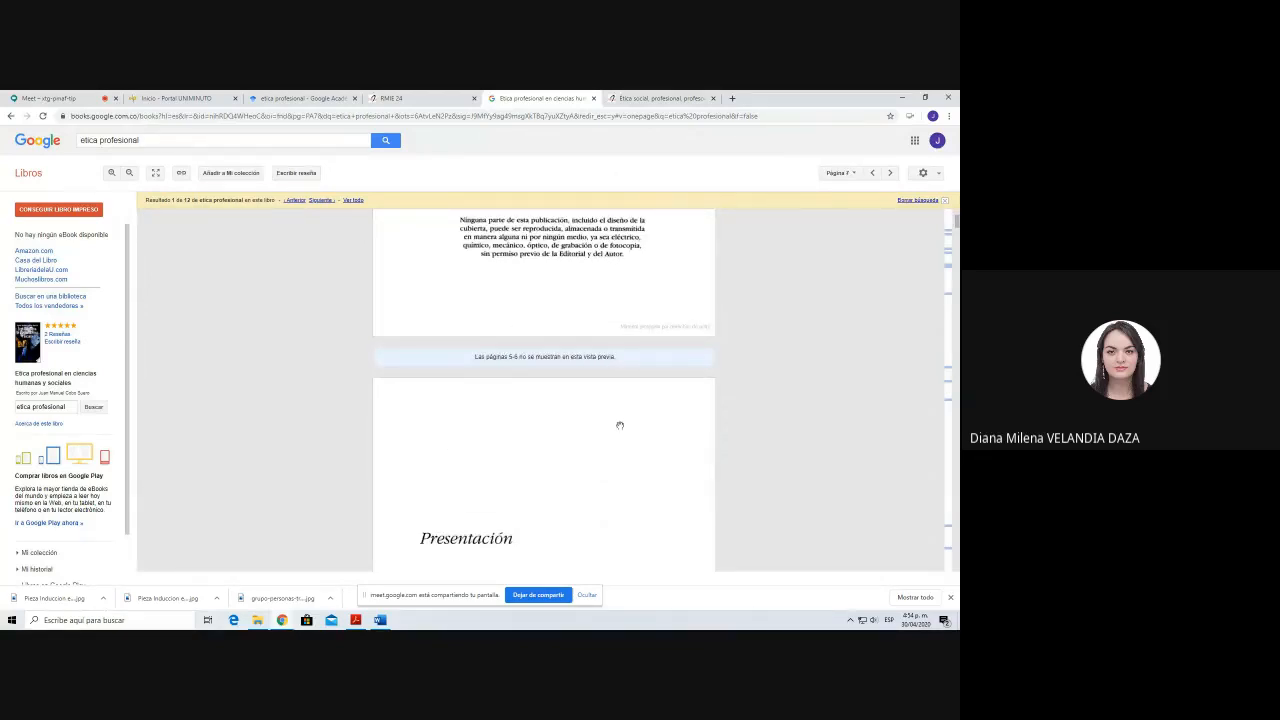
{"action": "scroll", "coordinate": [620, 425], "scroll_direction": "down", "scroll_amount": 2}
{"action": "scroll", "coordinate": [620, 424], "scroll_direction": "down", "scroll_amount": 1}
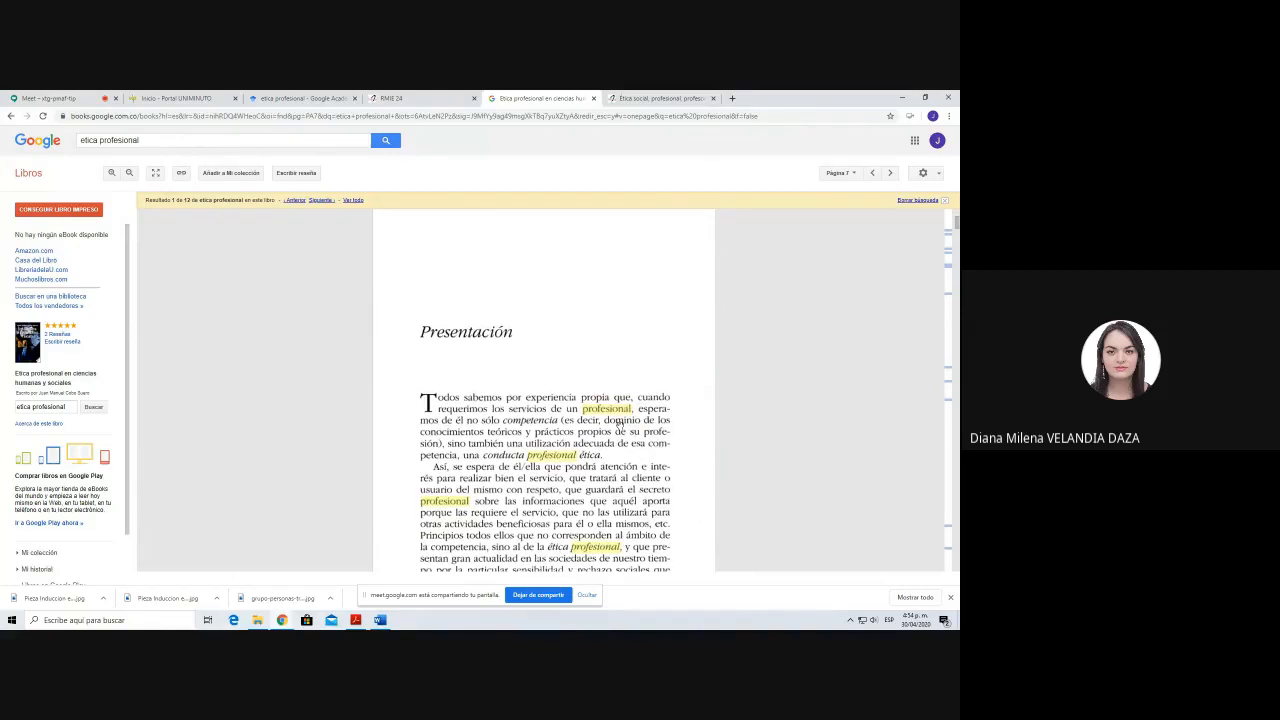
{"action": "scroll", "coordinate": [620, 425], "scroll_direction": "up", "scroll_amount": 3}
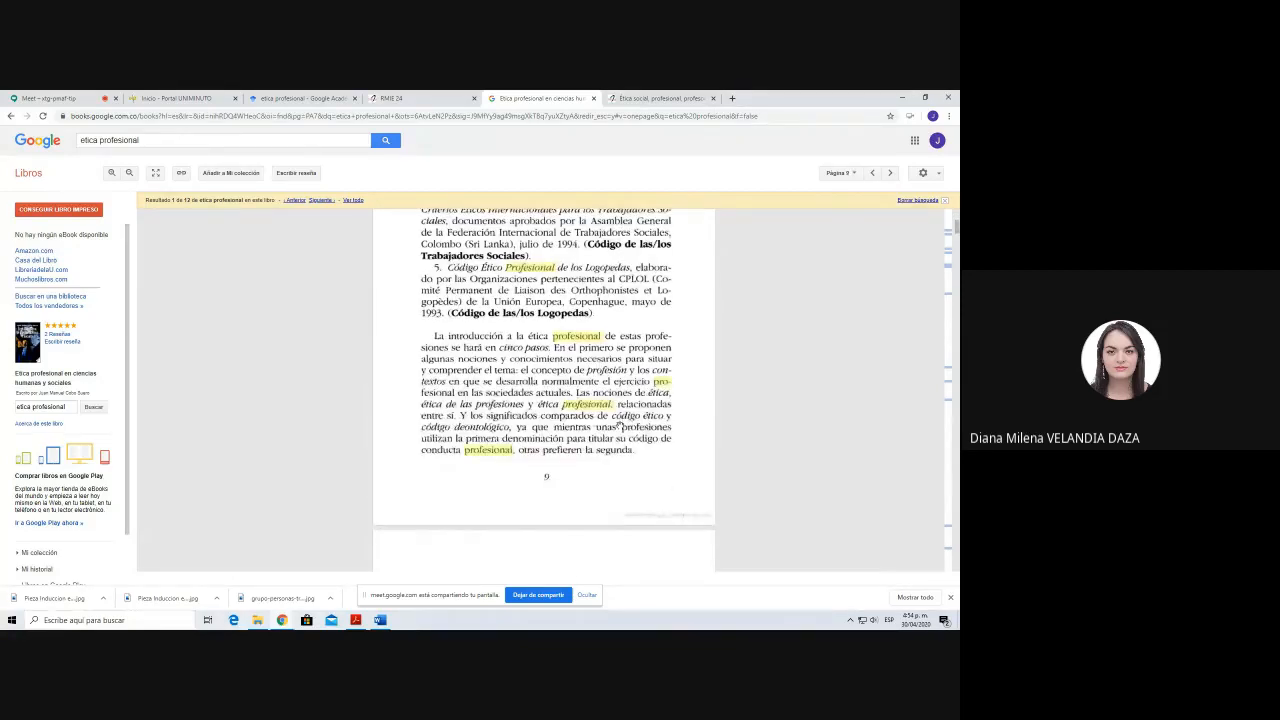
{"action": "scroll", "coordinate": [620, 425], "scroll_direction": "up", "scroll_amount": 15}
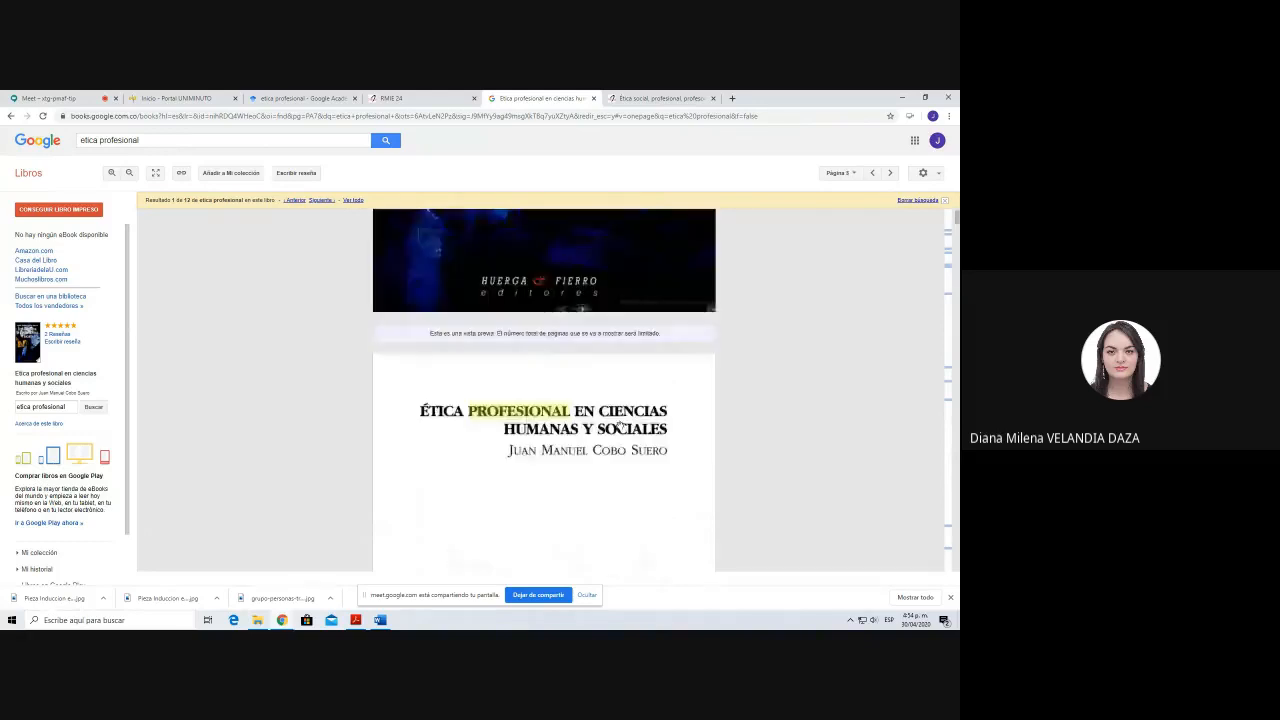
{"action": "scroll", "coordinate": [620, 425], "scroll_direction": "up", "scroll_amount": 6}
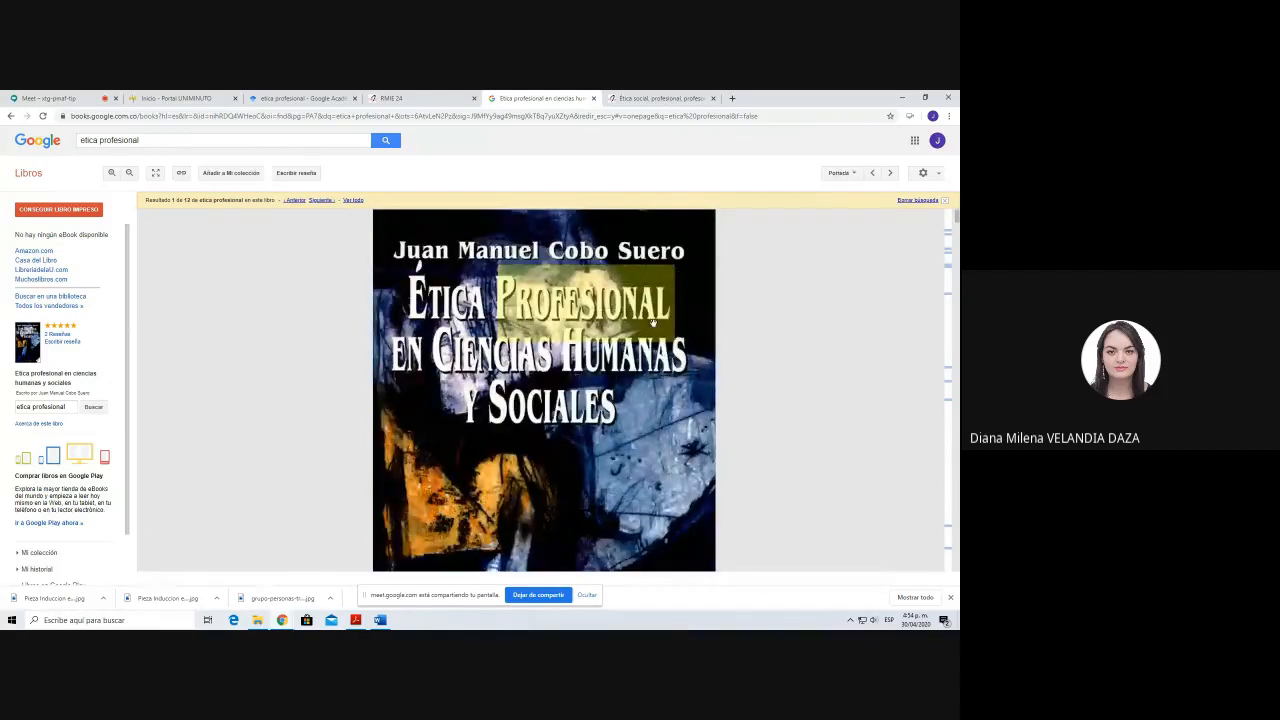
Step: Switch to Word and start a new citation source of type Libro at the end of the paragraph ending "estudia los deberes."
{"action": "key", "text": "alt+Tab"}
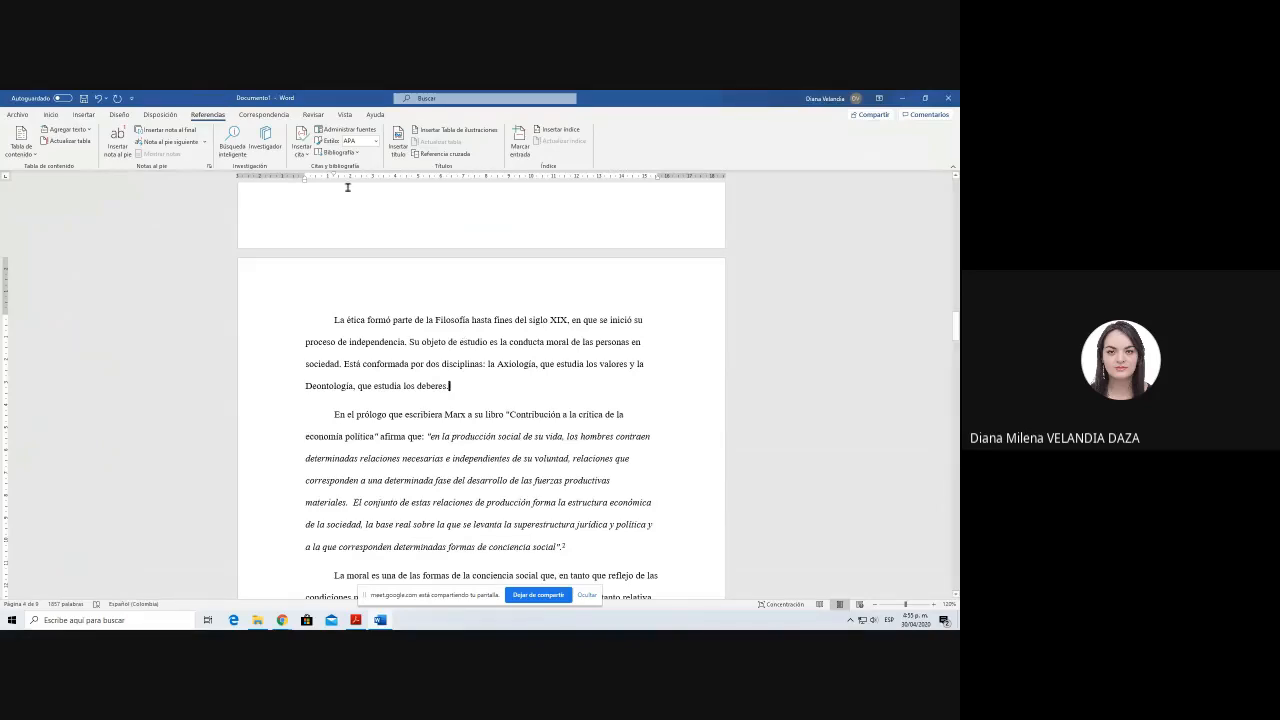
{"action": "left_click", "coordinate": [301, 150]}
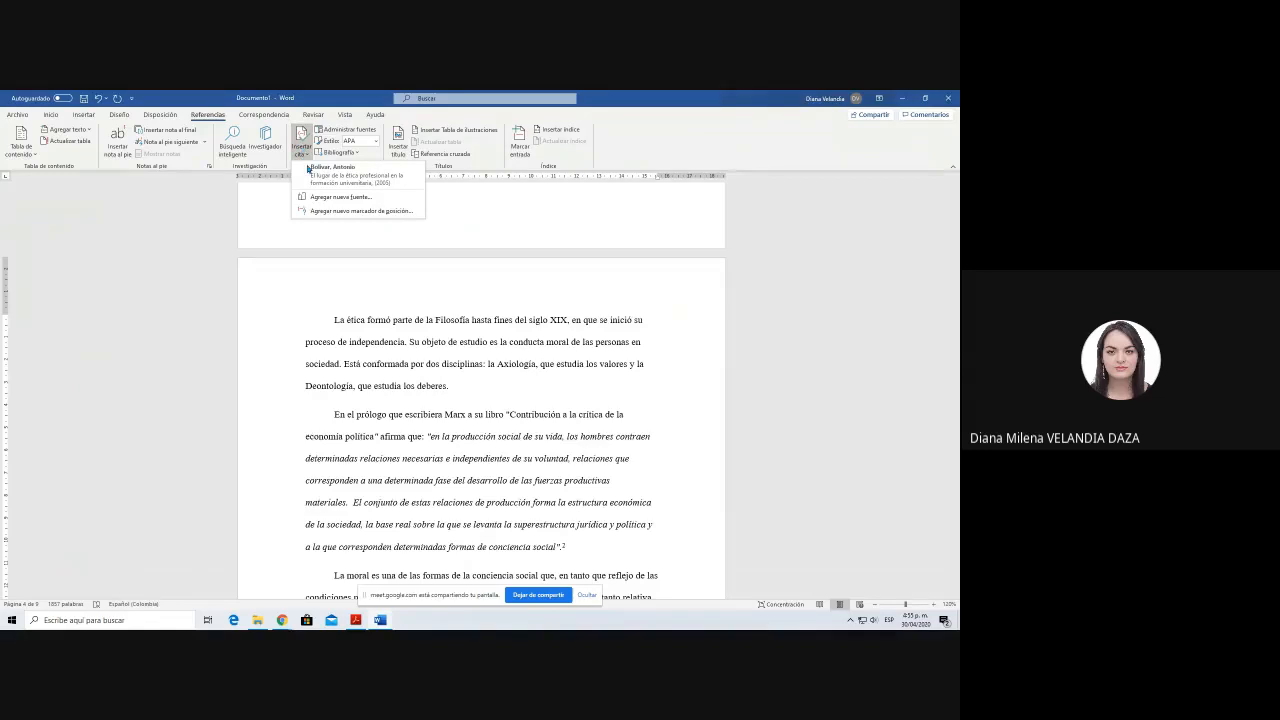
{"action": "left_click", "coordinate": [337, 197]}
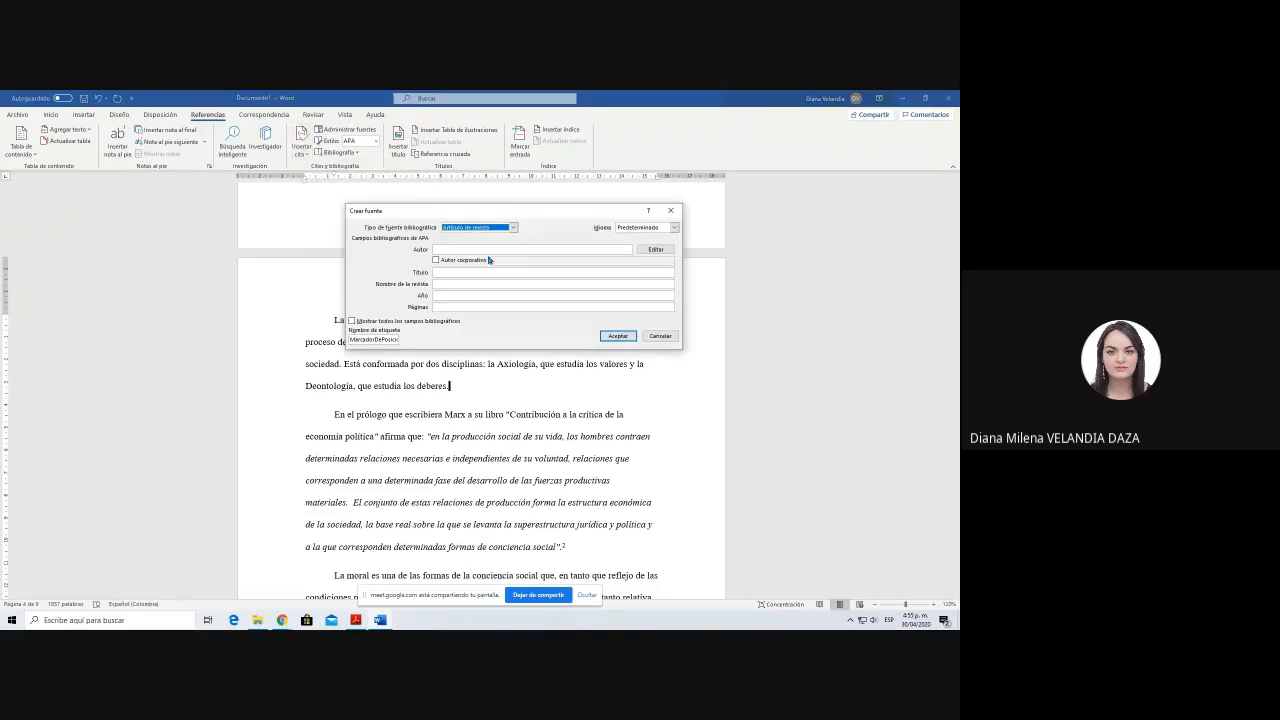
{"action": "left_click", "coordinate": [485, 229]}
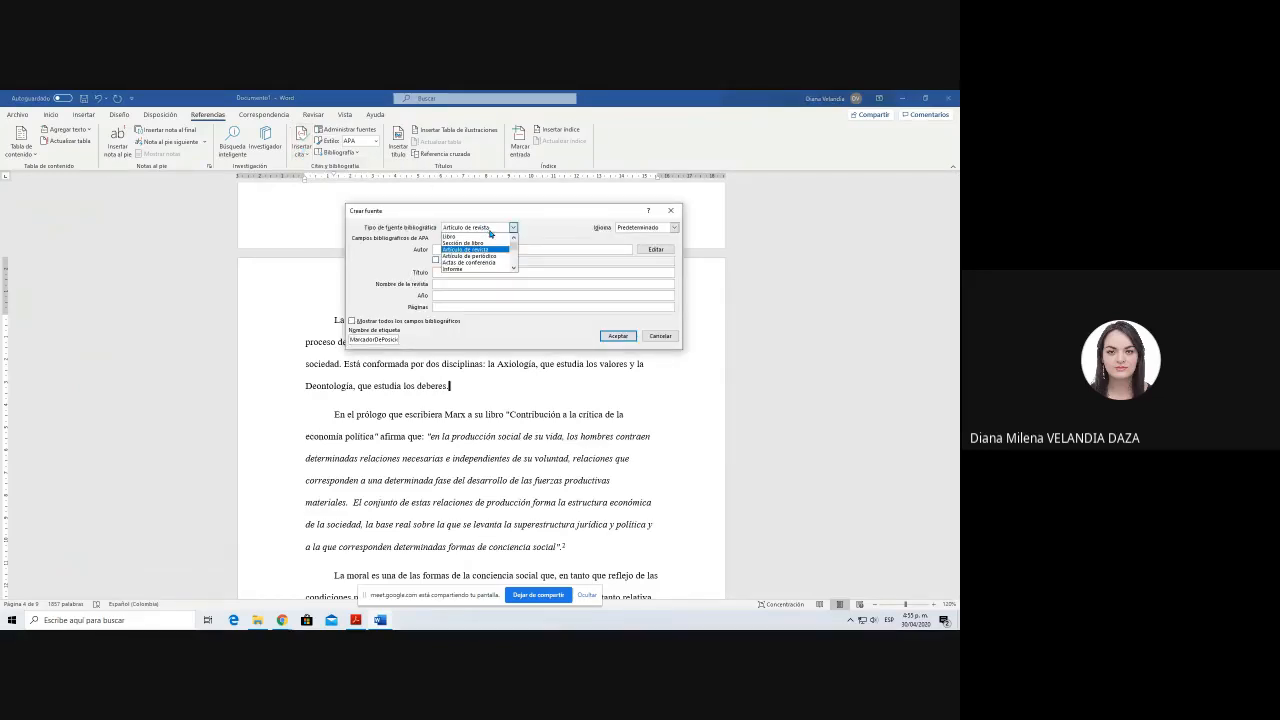
{"action": "left_click", "coordinate": [452, 236]}
Step: Enter the book author's surnames and given names from the cover as the source's author
{"action": "left_click", "coordinate": [465, 248]}
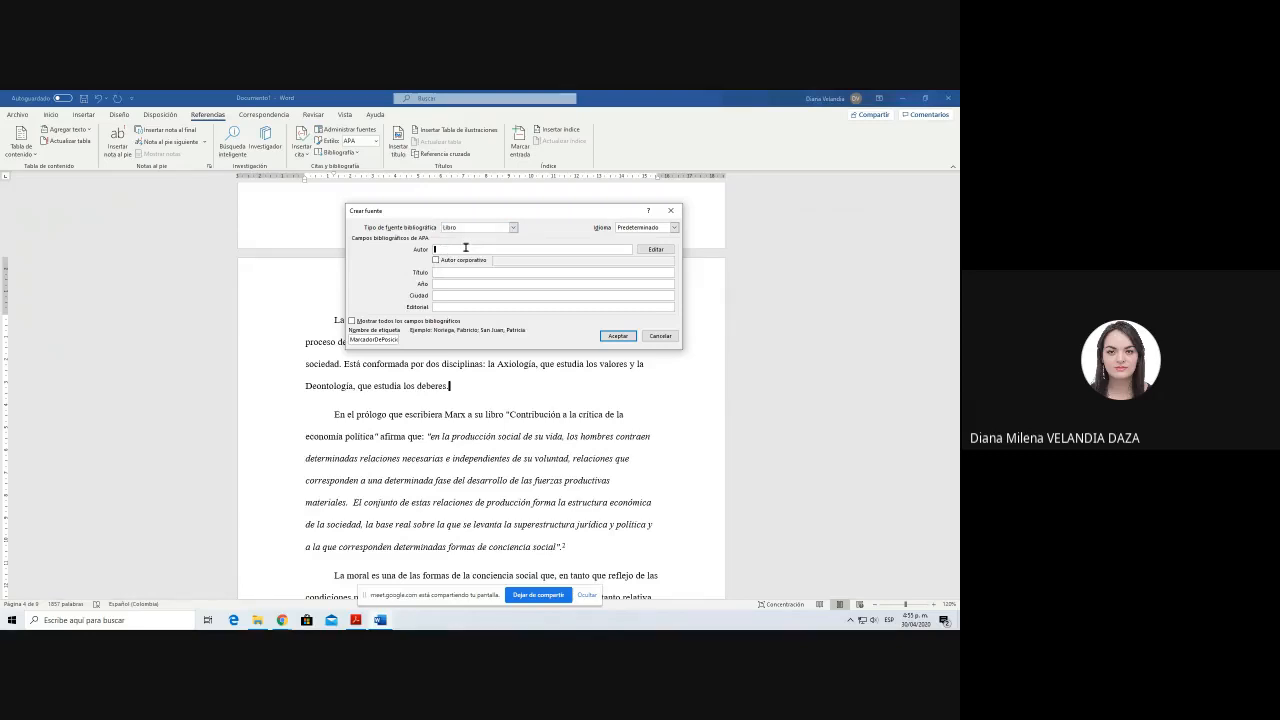
{"action": "key", "text": "alt+Tab"}
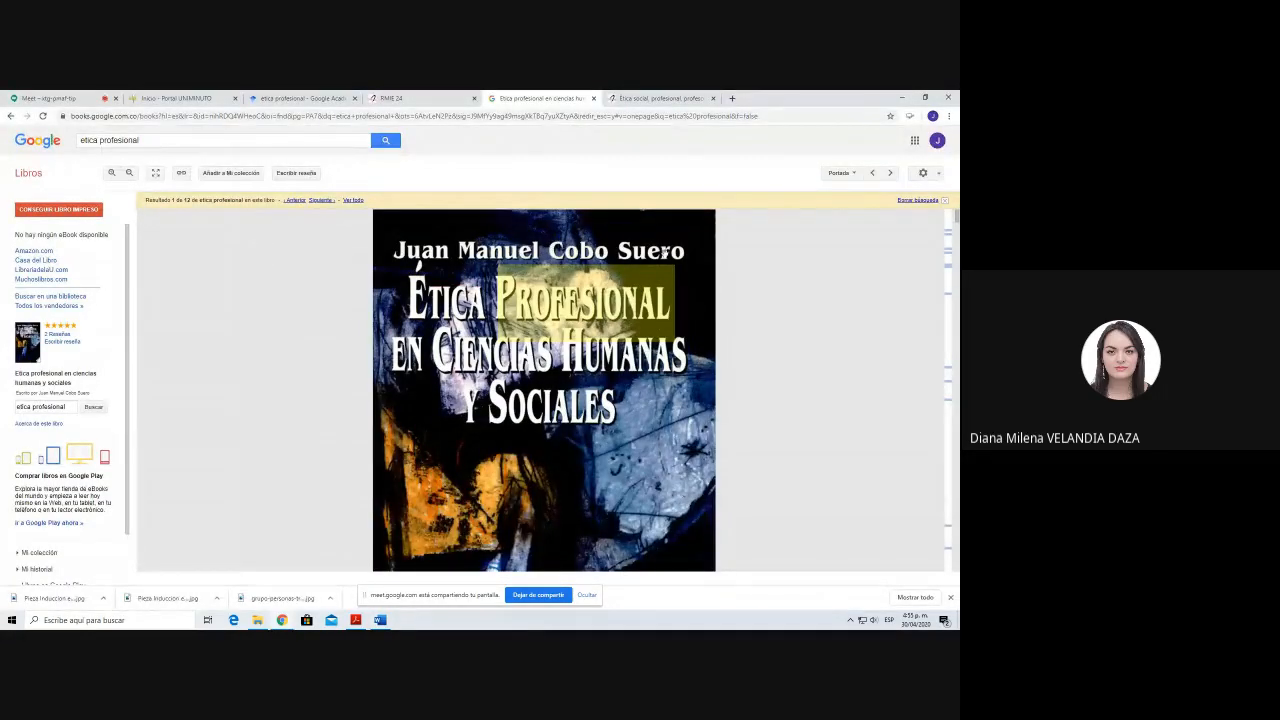
{"action": "key", "text": "alt+Tab"}
{"action": "type", "text": "Cob"}
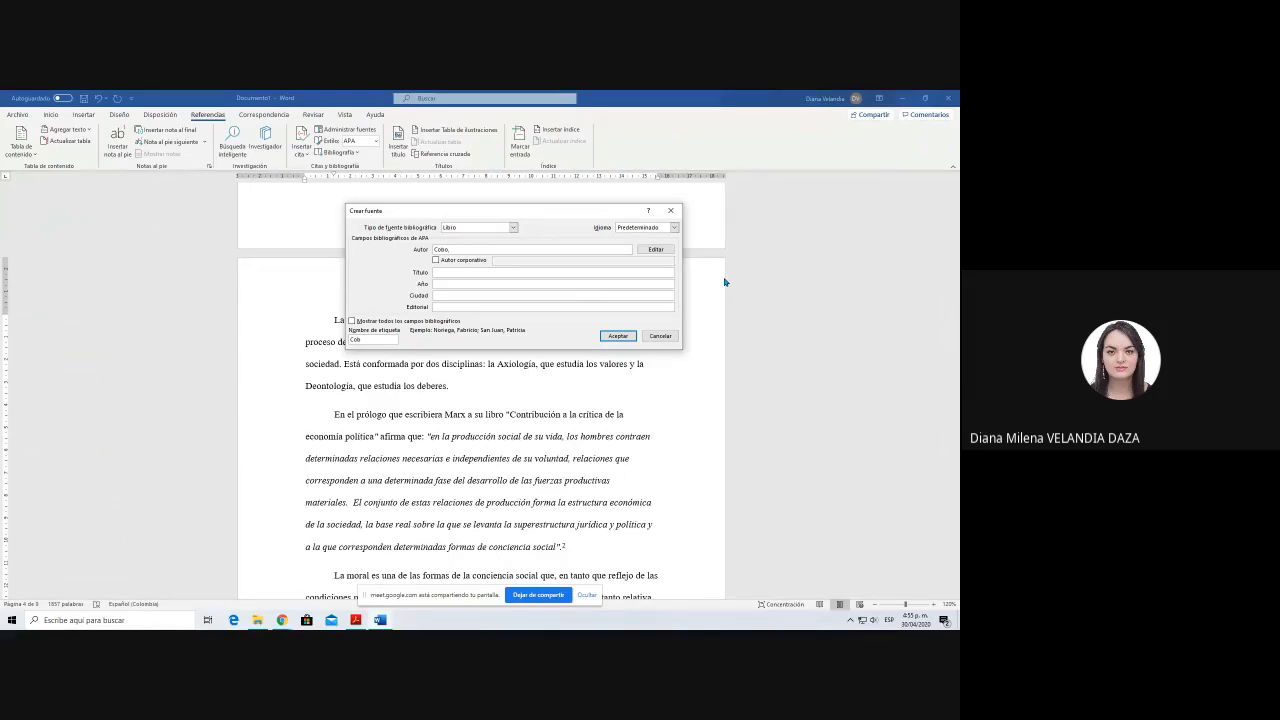
{"action": "type", "text": "o, Suero"}
{"action": "key", "text": "alt+Tab"}
{"action": "key", "text": "alt+Tab"}
{"action": "type", "text": "Juan Manuel"}
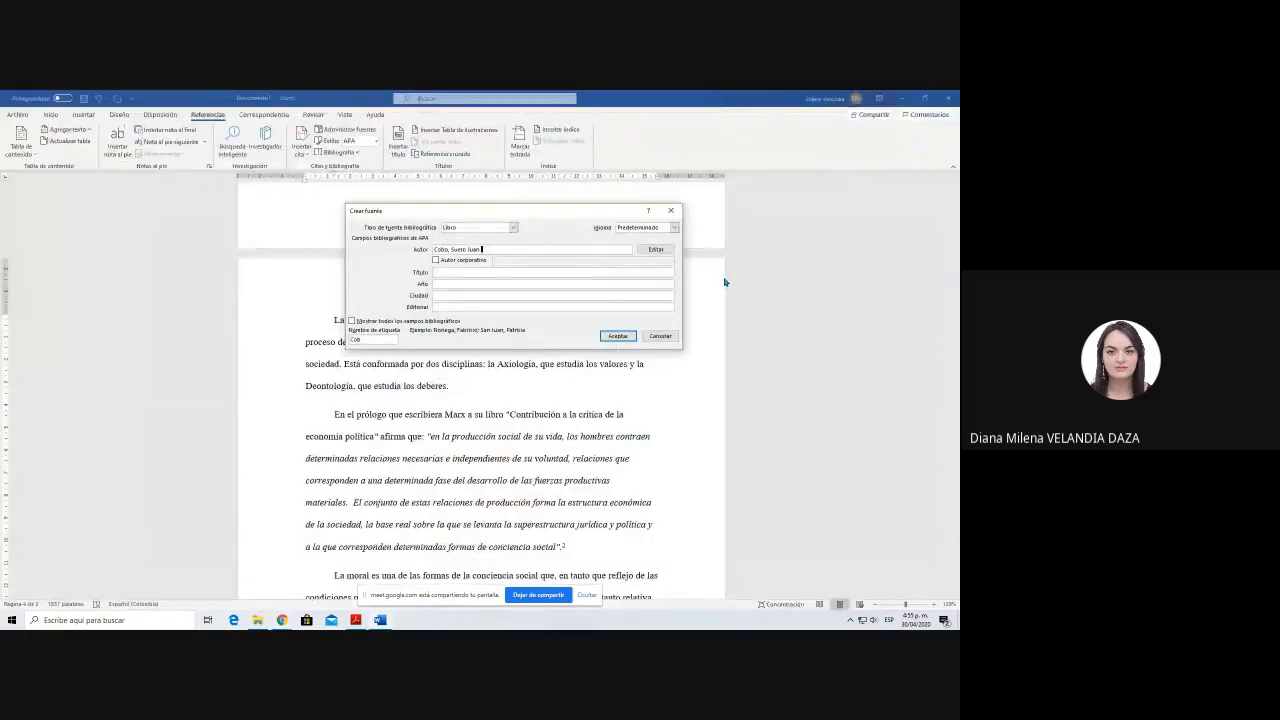
Step: Enter "Etica profesional en ciencias humanas y sociales" as the source's title, following the book cover
{"action": "key", "text": "Tab"}
{"action": "key", "text": "Tab"}
{"action": "key", "text": "Tab"}
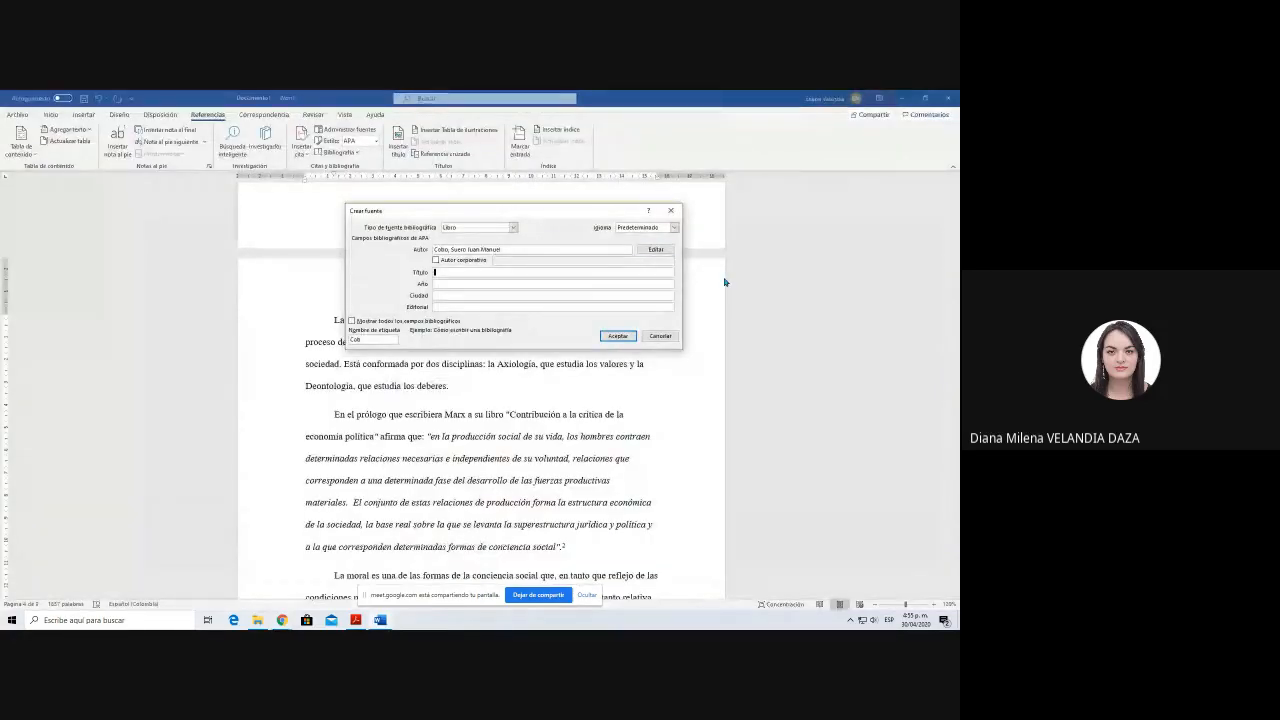
{"action": "key", "text": "alt+Tab"}
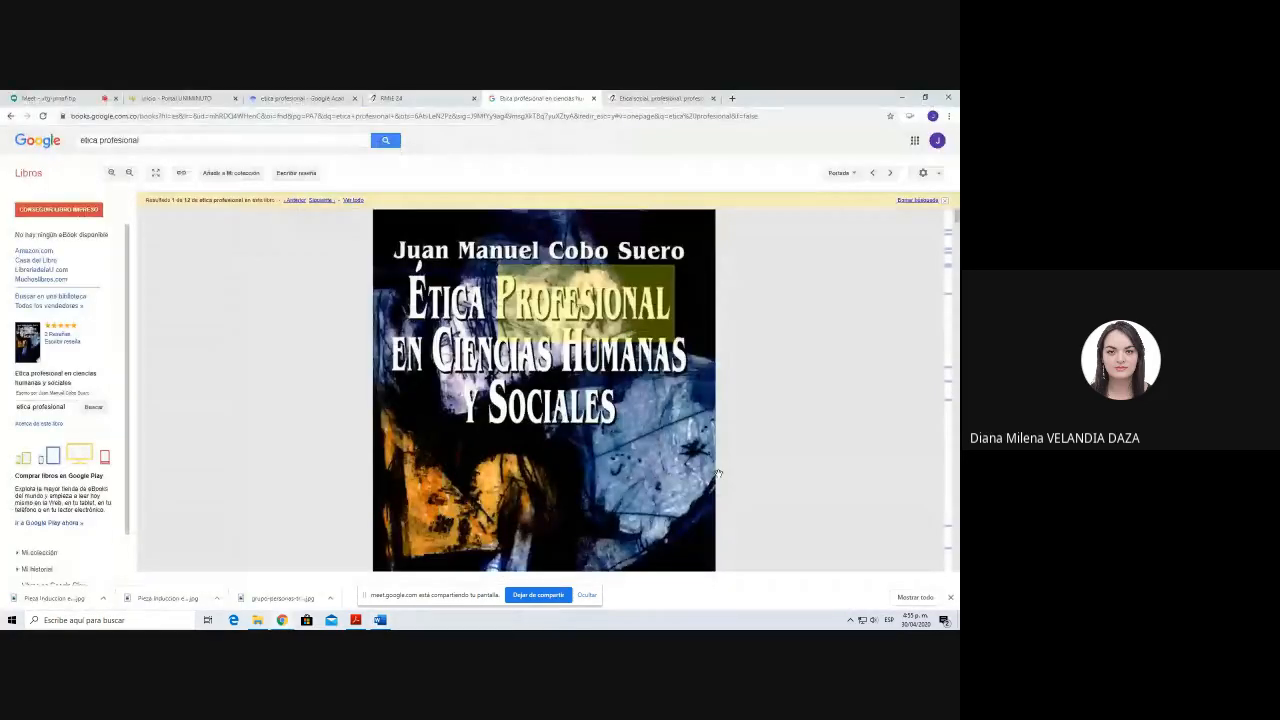
{"action": "key", "text": "alt+Tab"}
{"action": "type", "text": "profesi"}
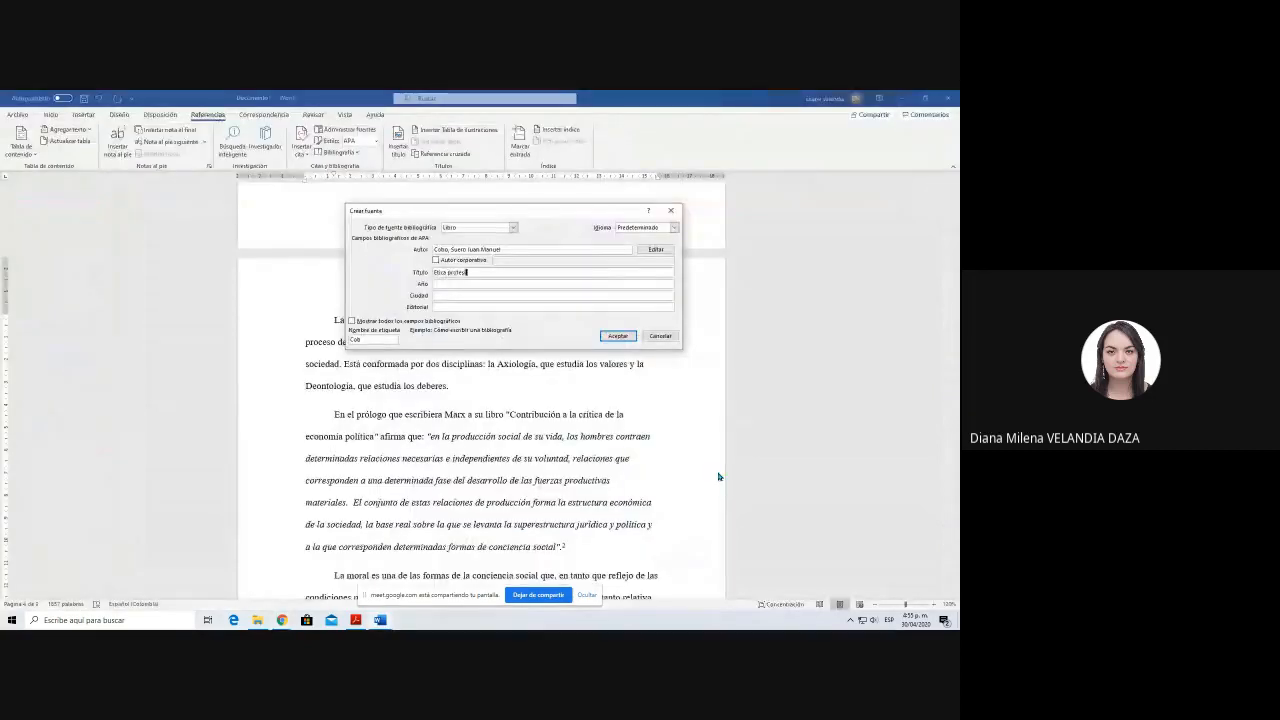
{"action": "type", "text": "onal en ciencias humanas y d"}
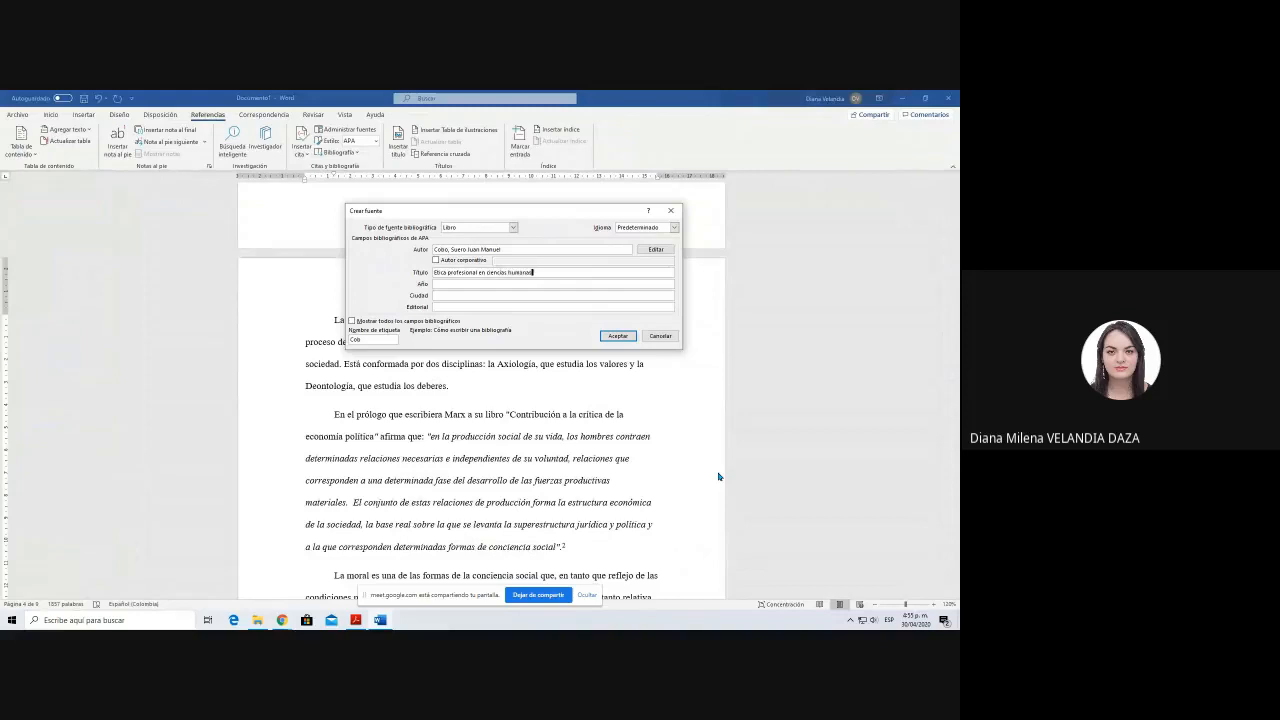
{"action": "type", "text": "ociales"}
Step: Look up the book's publication details and enter the year 2001 and the city "Madrid, España" for the source
{"action": "key", "text": "Tab"}
{"action": "key", "text": "alt+Tab"}
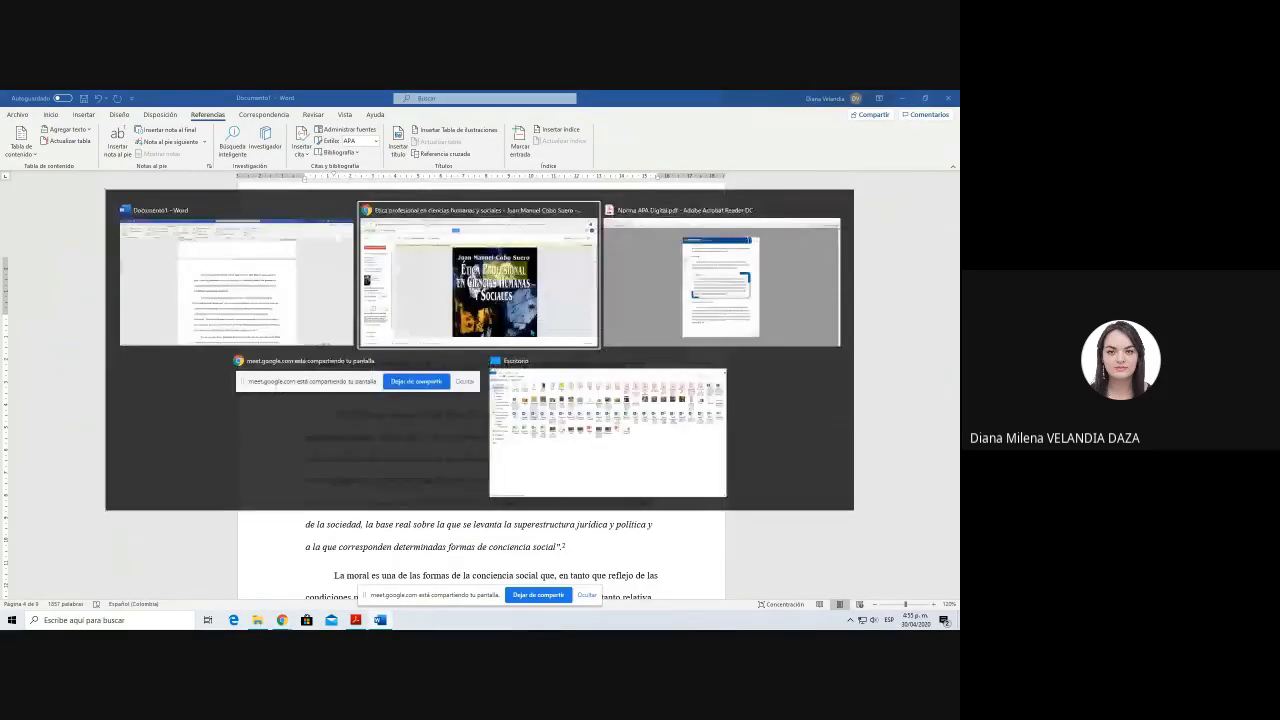
{"action": "scroll", "coordinate": [587, 393], "scroll_direction": "down", "scroll_amount": 2}
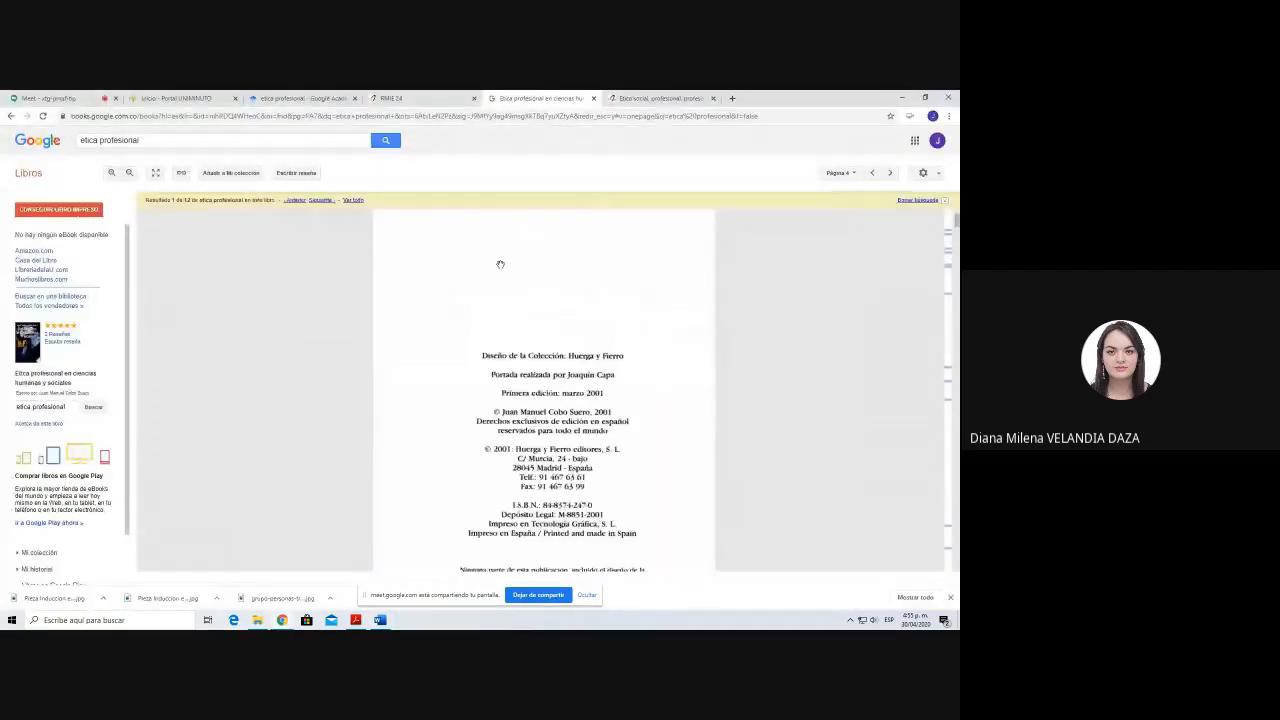
{"action": "scroll", "coordinate": [488, 408], "scroll_direction": "down", "scroll_amount": 1}
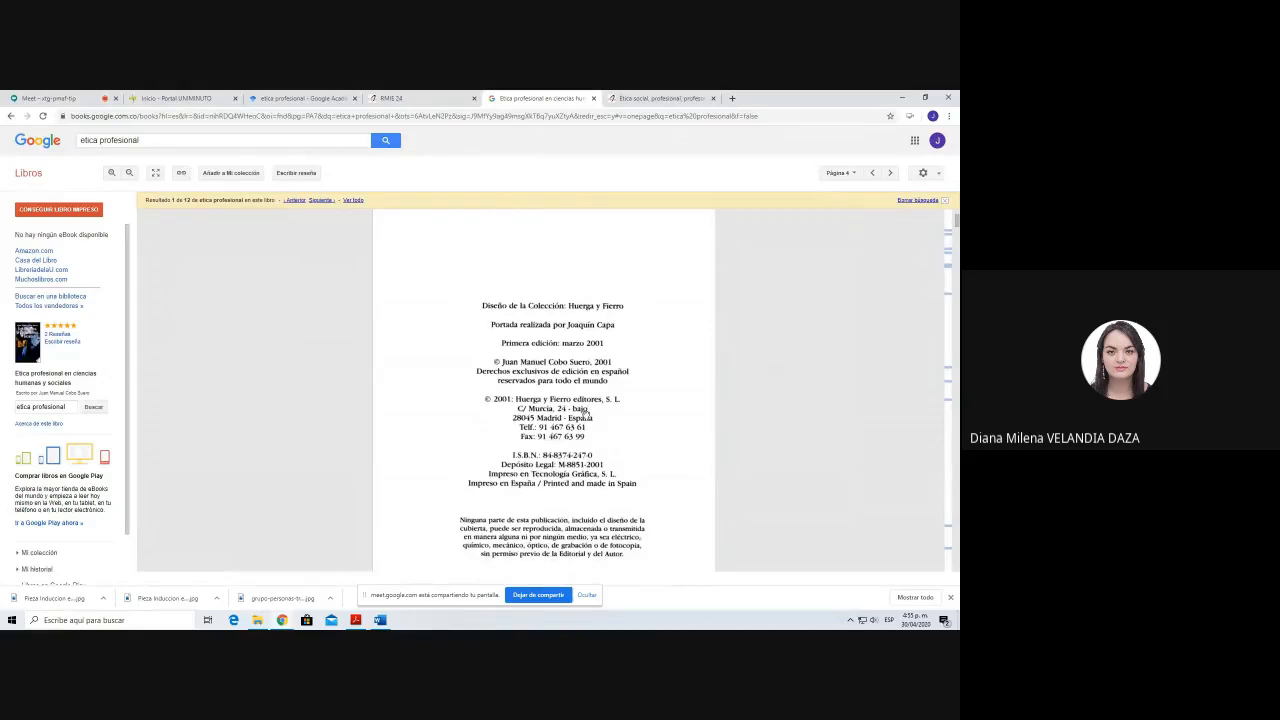
{"action": "key", "text": "alt+Tab"}
{"action": "key", "text": "alt+Tab"}
{"action": "key", "text": "alt+Tab"}
{"action": "key", "text": "alt+Tab"}
{"action": "key", "text": "alt+Tab"}
{"action": "type", "text": "Madrid"}
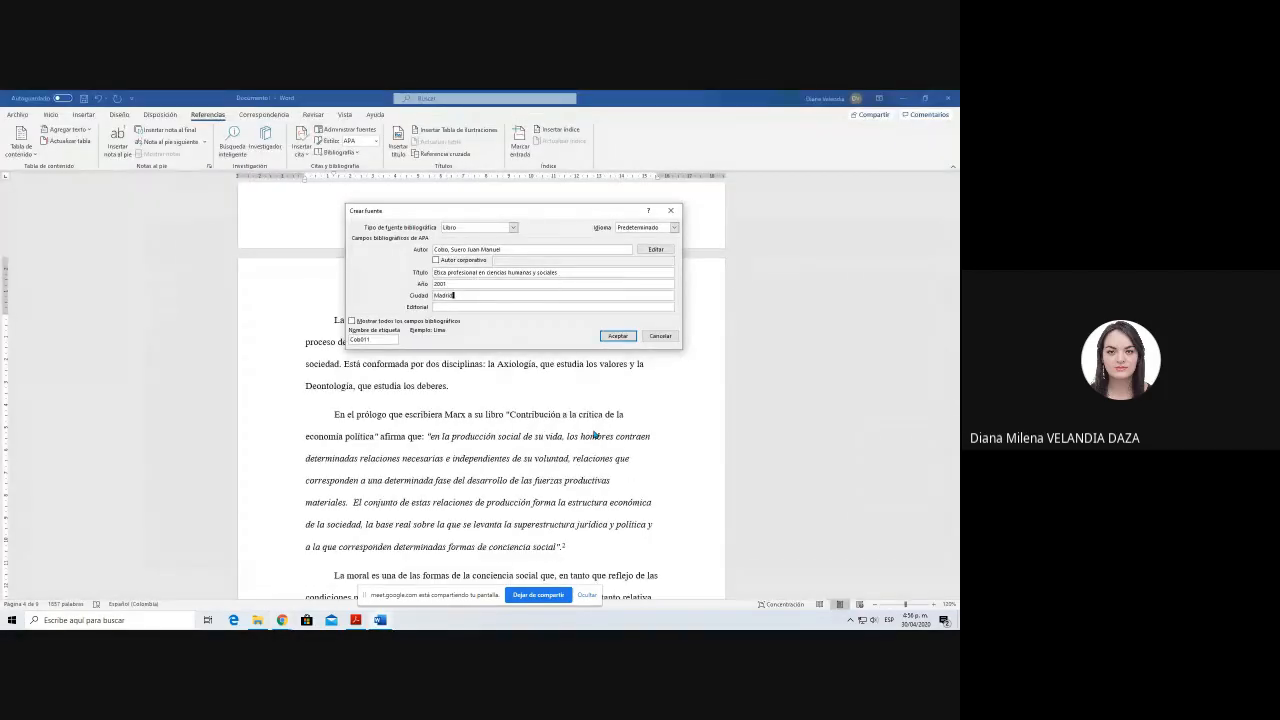
{"action": "type", "text": ", España"}
{"action": "key", "text": "Tab"}
Step: Check the publisher on the title page, enter "Huerga y Fierro Editores" as the publisher and insert the source's citation
{"action": "key", "text": "alt+Tab"}
{"action": "scroll", "coordinate": [604, 420], "scroll_direction": "up", "scroll_amount": 5}
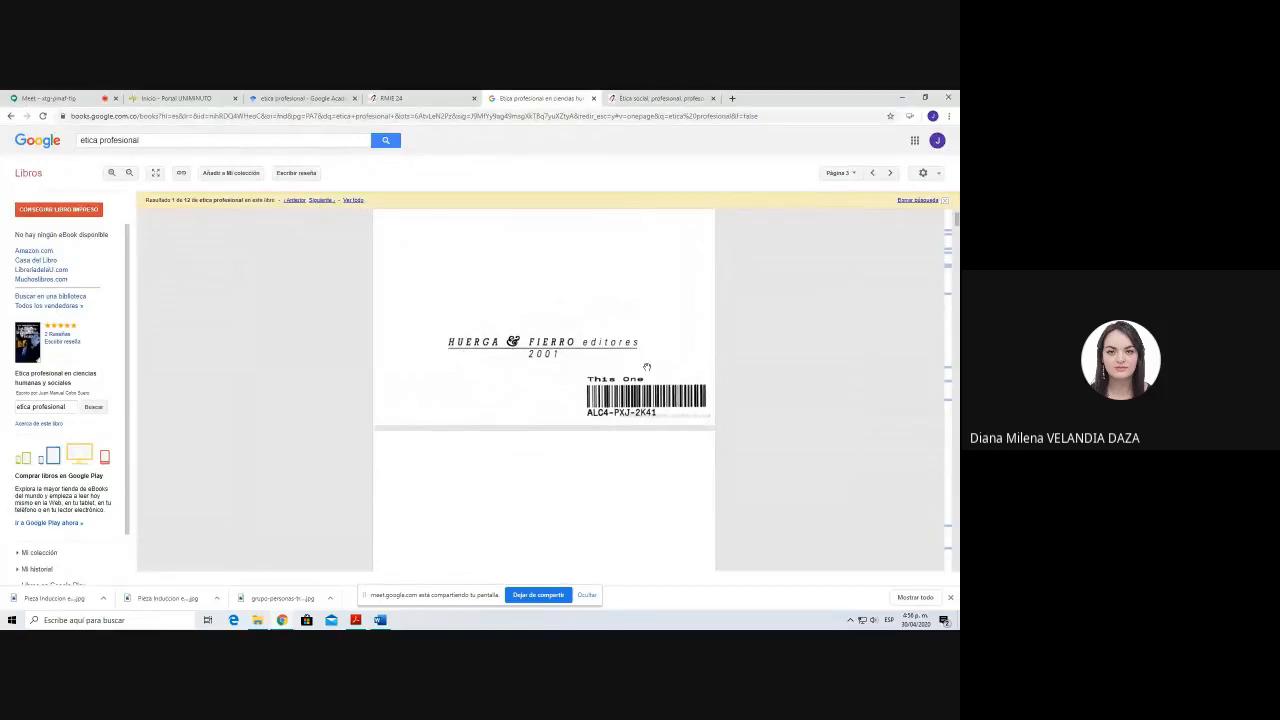
{"action": "key", "text": "alt+Tab"}
{"action": "type", "text": "Huerga"}
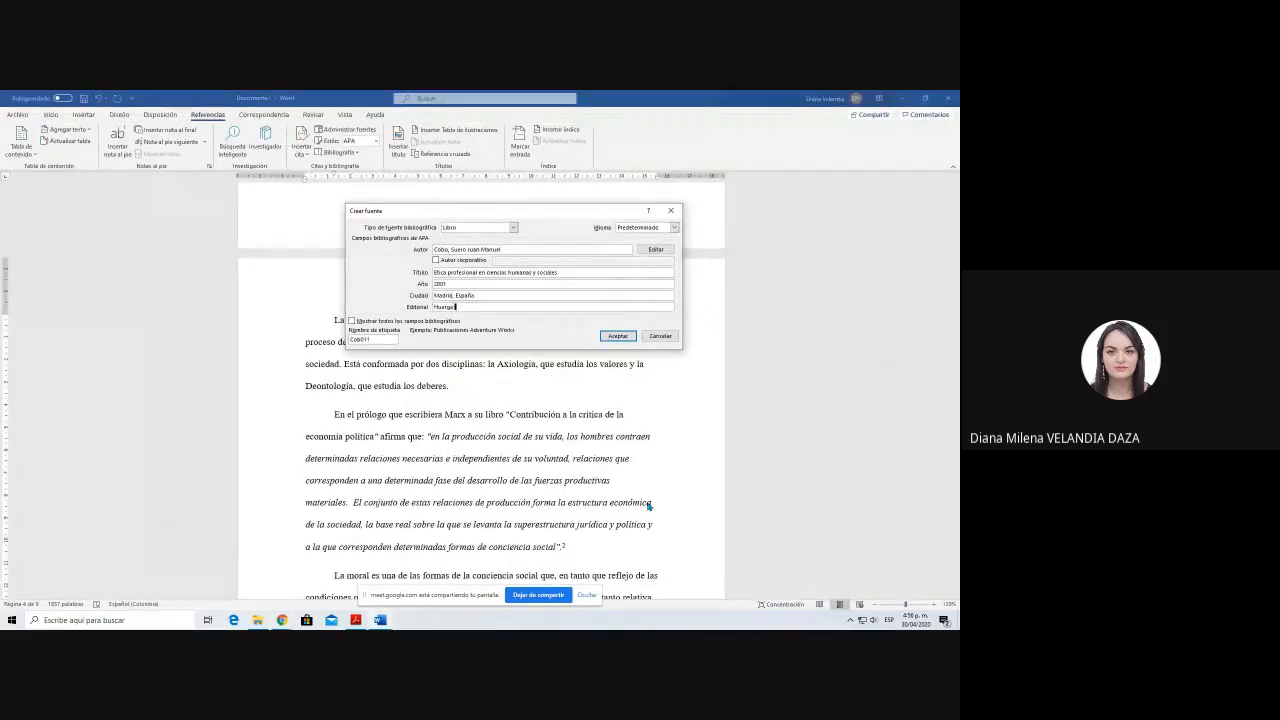
{"action": "type", "text": " y Fierro Editores"}
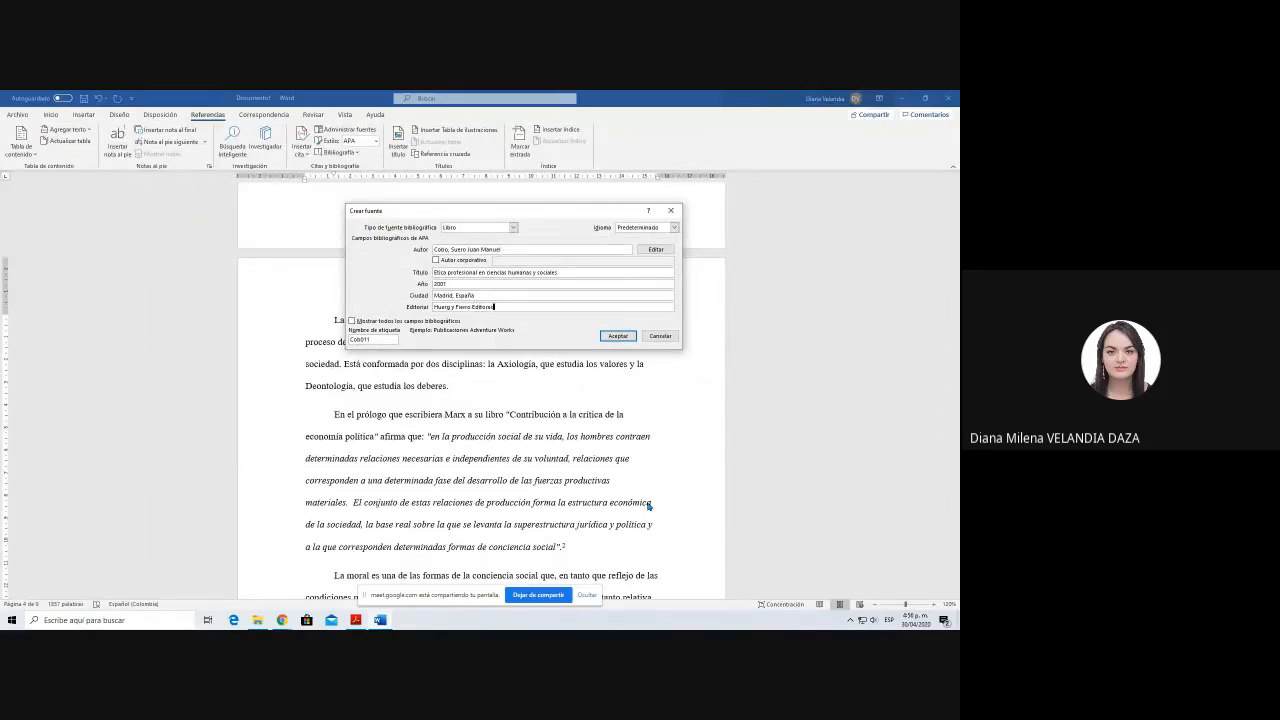
{"action": "key", "text": "Return"}
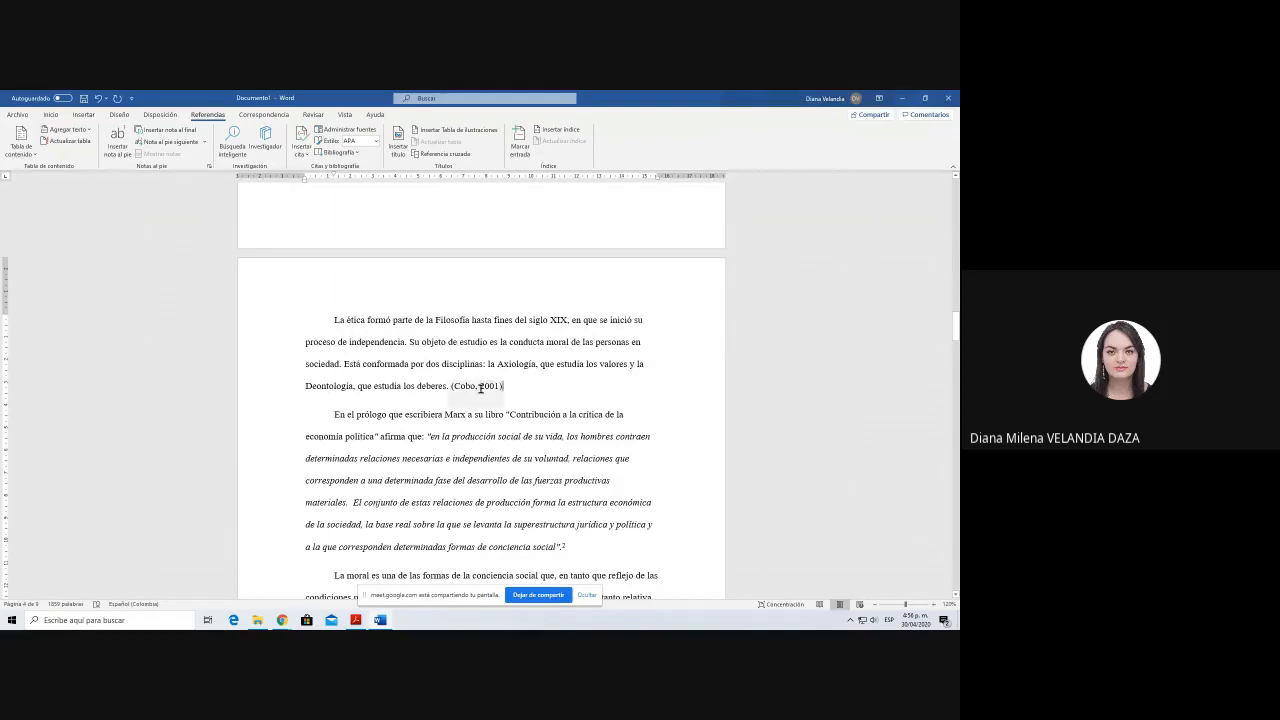
Step: Switch to the browser and skim the RMIE 24 article's introduction and following pages for passages and in-text citations
{"action": "left_click", "coordinate": [495, 415]}
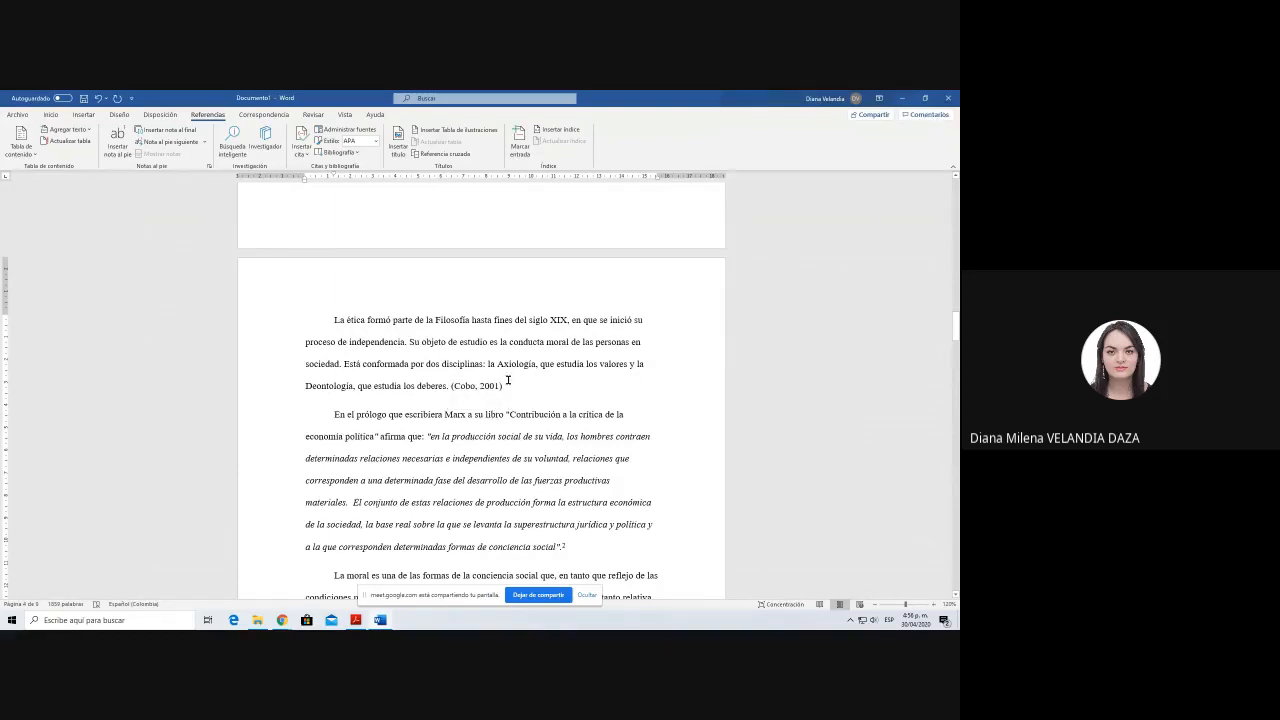
{"action": "left_click", "coordinate": [508, 382]}
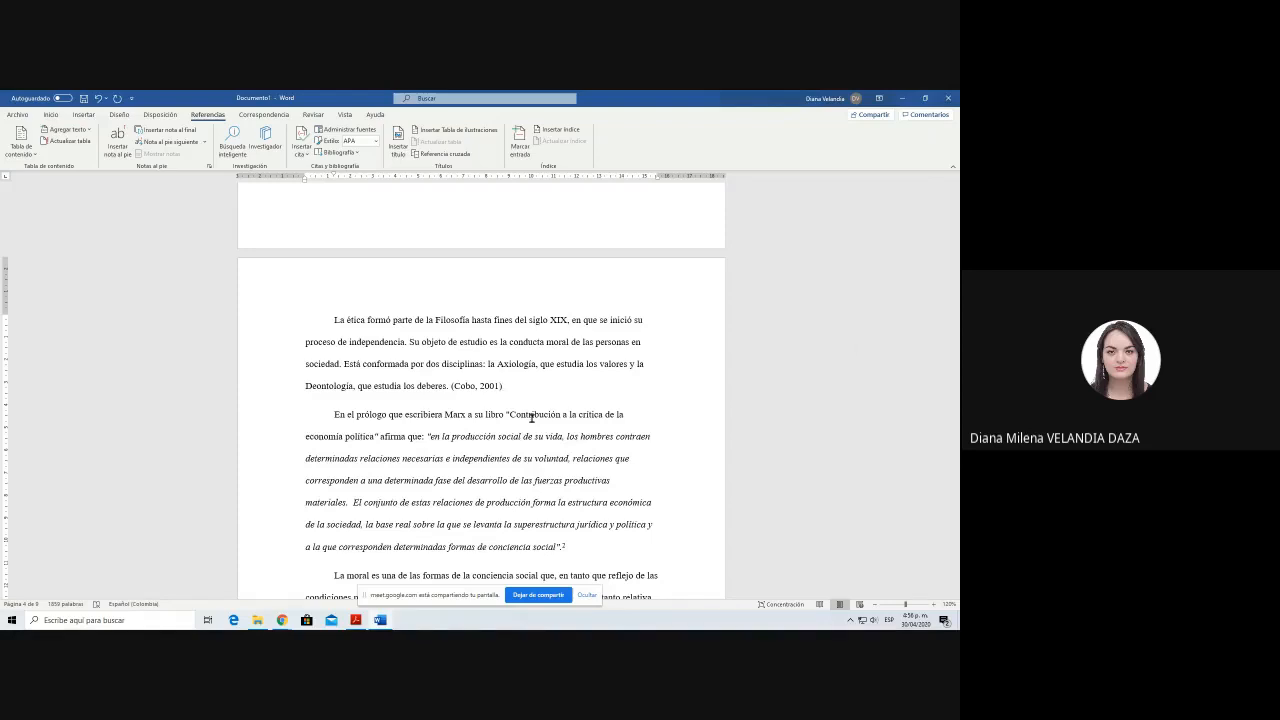
{"action": "key", "text": "alt+Tab"}
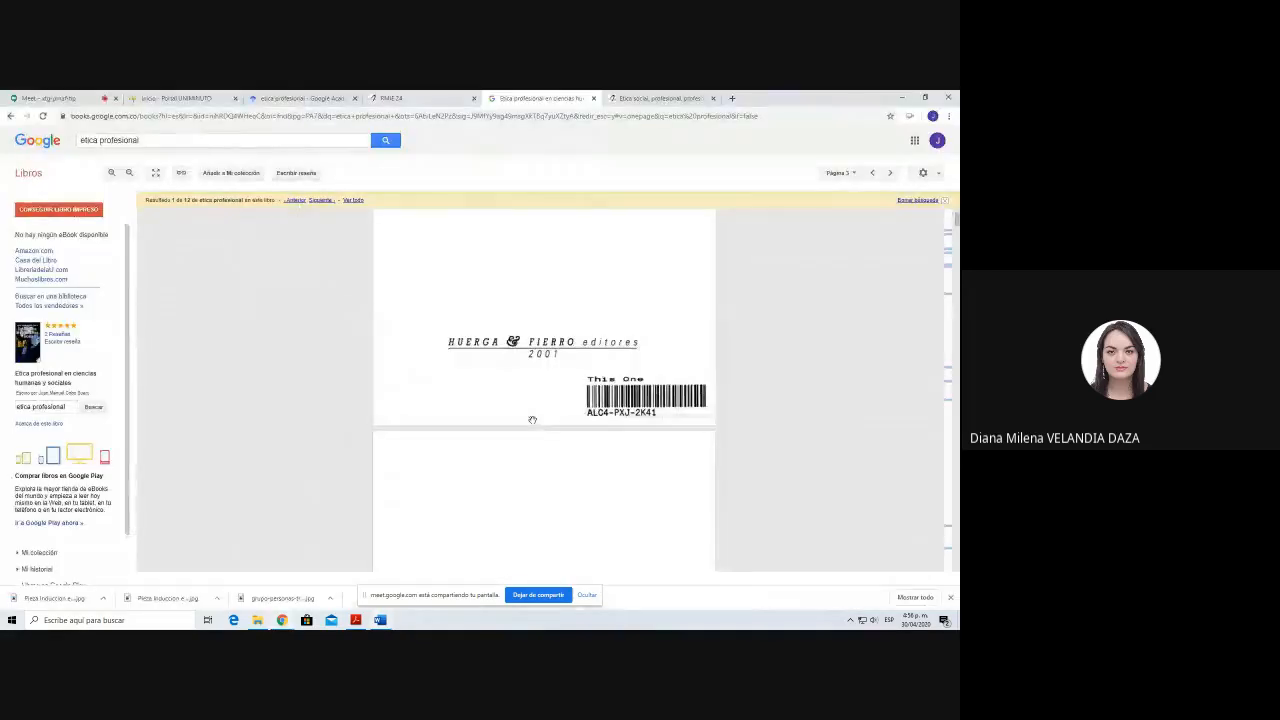
{"action": "scroll", "coordinate": [465, 279], "scroll_direction": "down", "scroll_amount": 4}
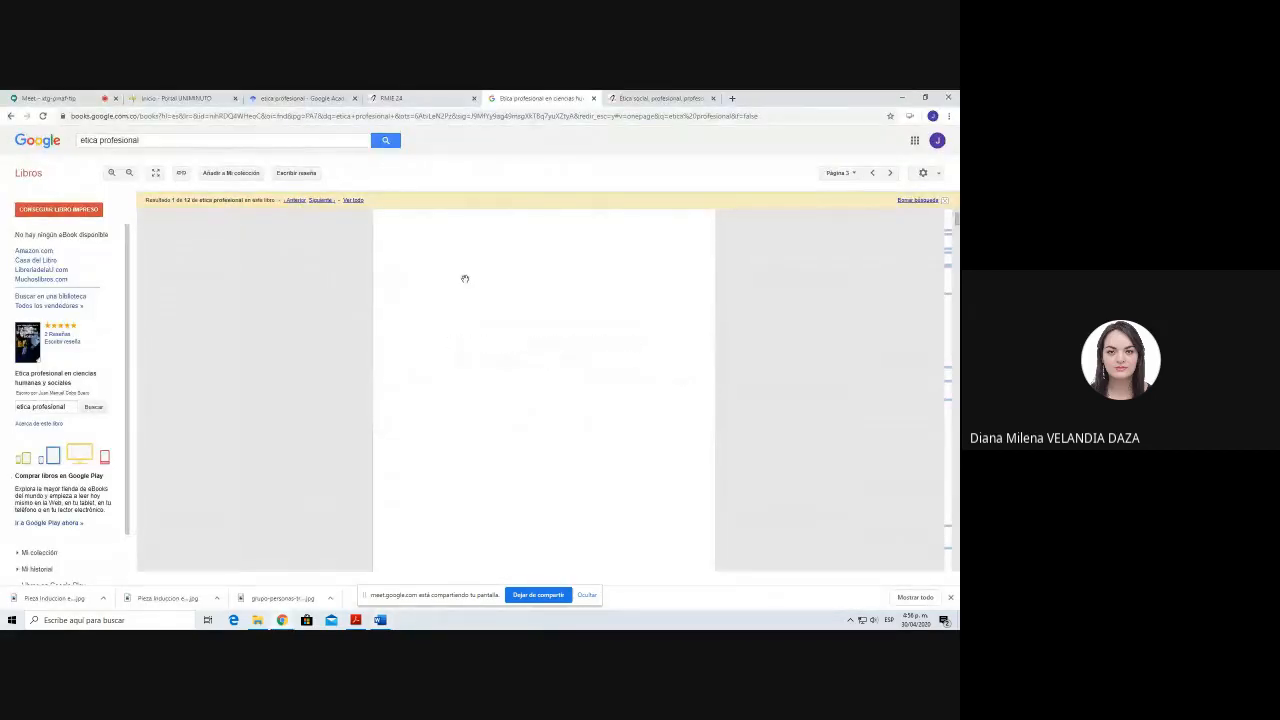
{"action": "left_click", "coordinate": [422, 97]}
{"action": "scroll", "coordinate": [441, 309], "scroll_direction": "up", "scroll_amount": 4}
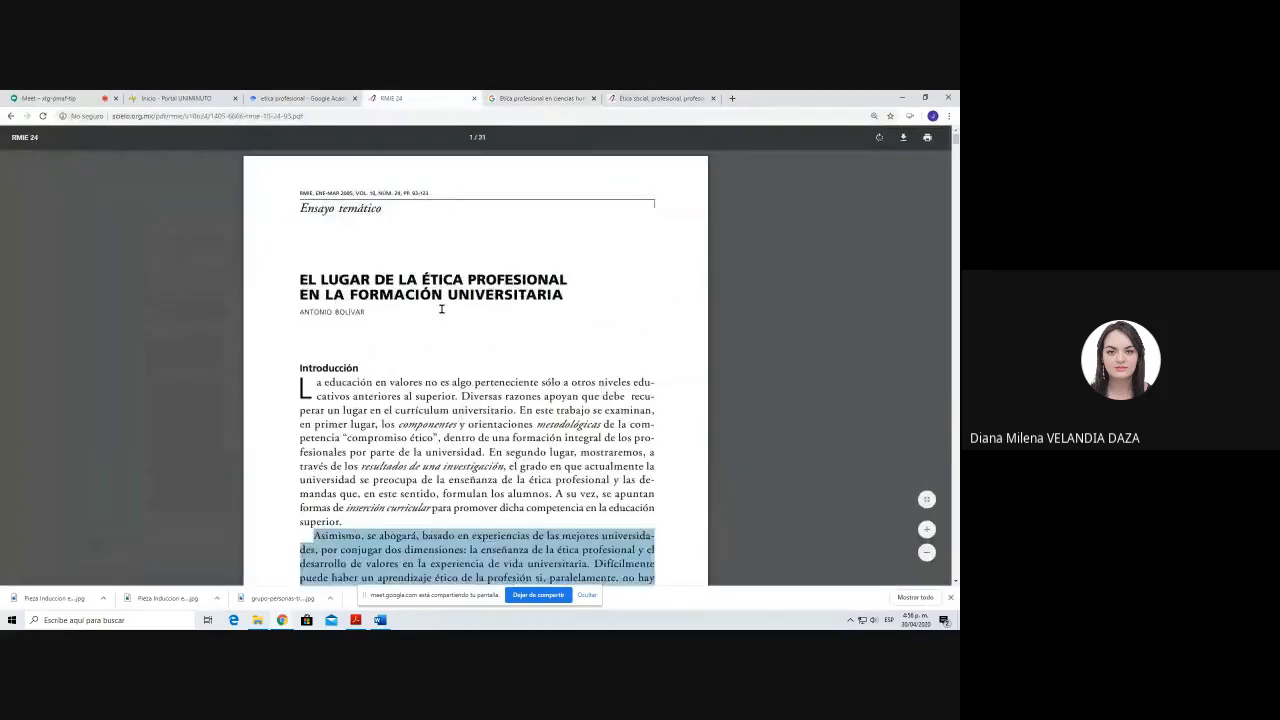
{"action": "scroll", "coordinate": [441, 309], "scroll_direction": "down", "scroll_amount": 2}
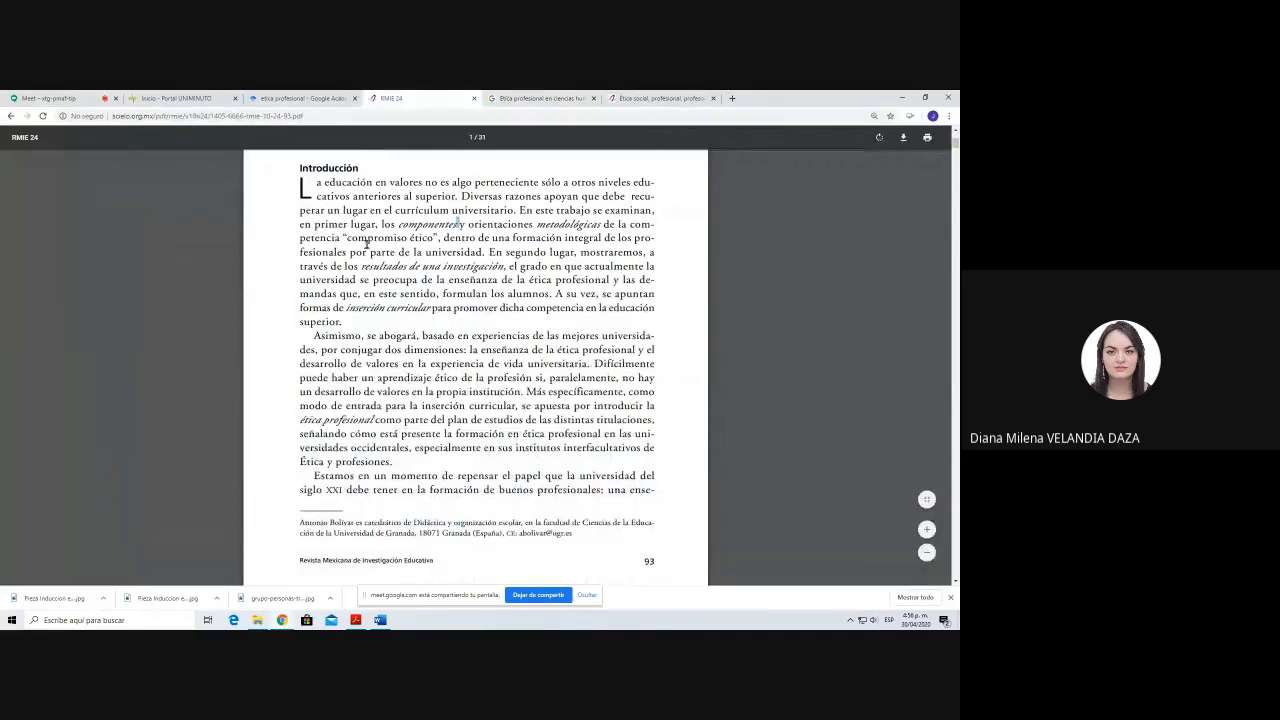
{"action": "scroll", "coordinate": [366, 244], "scroll_direction": "up", "scroll_amount": 1}
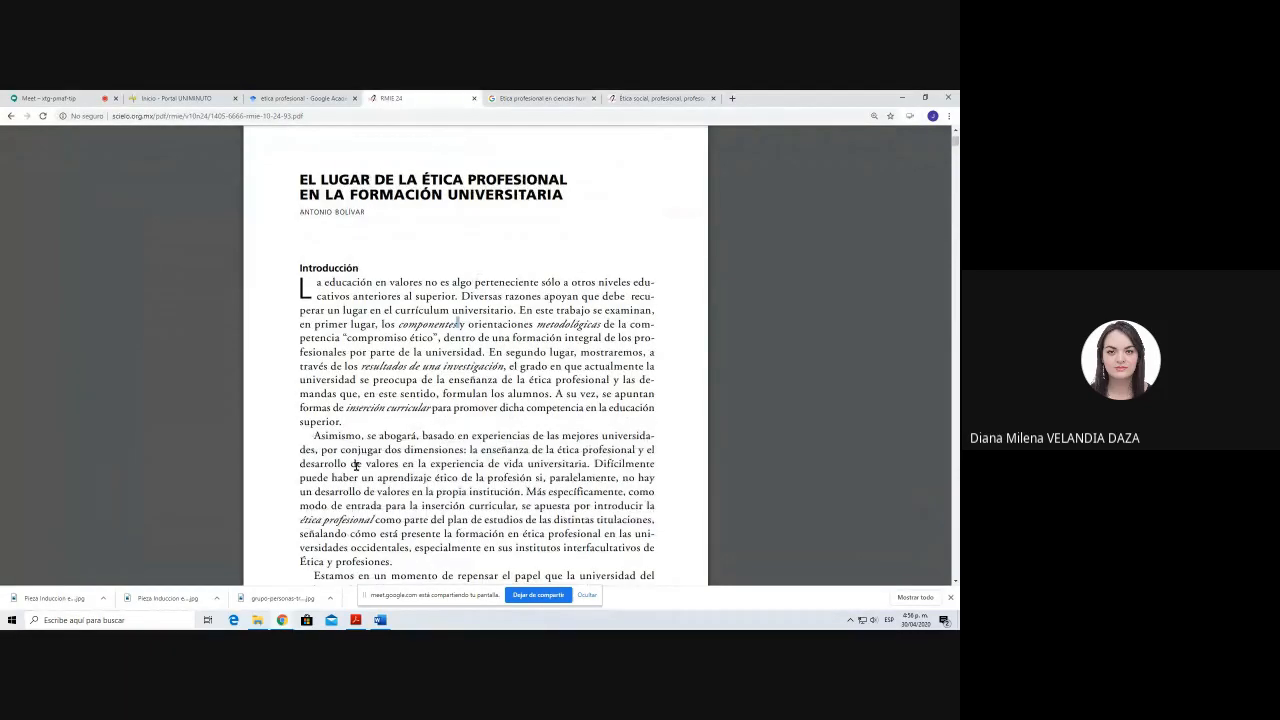
{"action": "scroll", "coordinate": [368, 473], "scroll_direction": "down", "scroll_amount": 2}
{"action": "scroll", "coordinate": [368, 473], "scroll_direction": "down", "scroll_amount": 8}
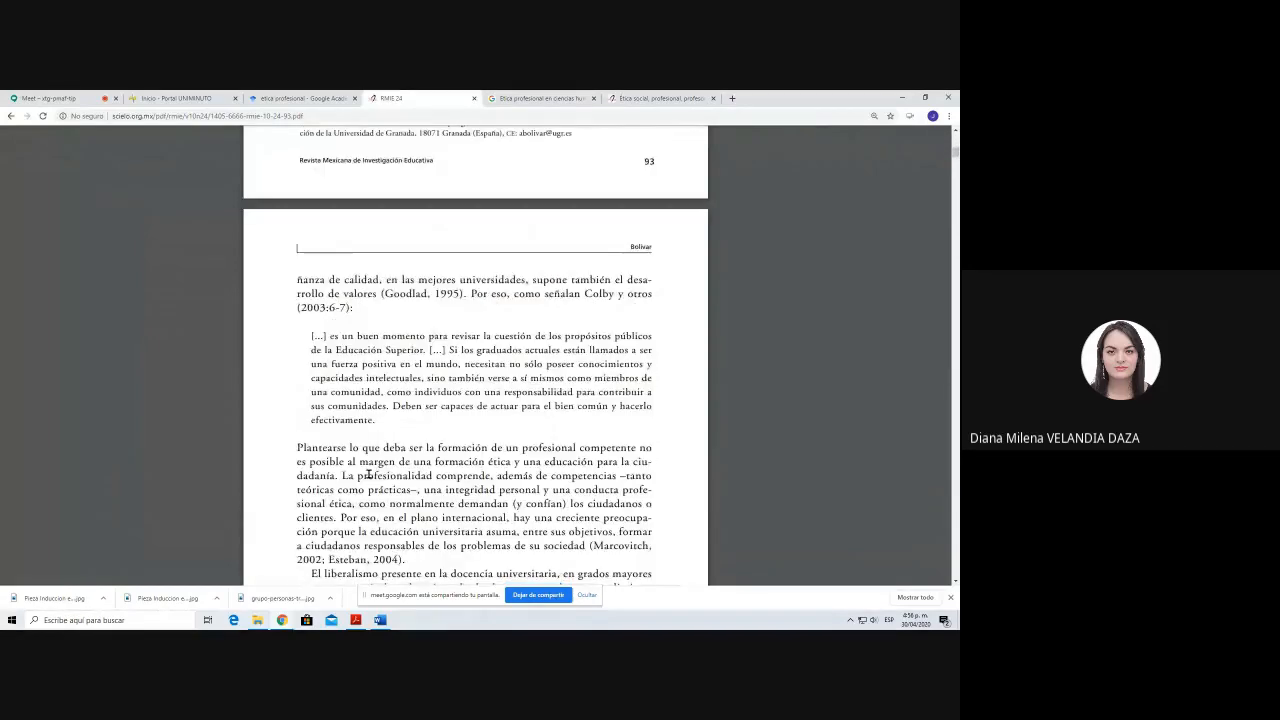
{"action": "scroll", "coordinate": [368, 473], "scroll_direction": "down", "scroll_amount": 3}
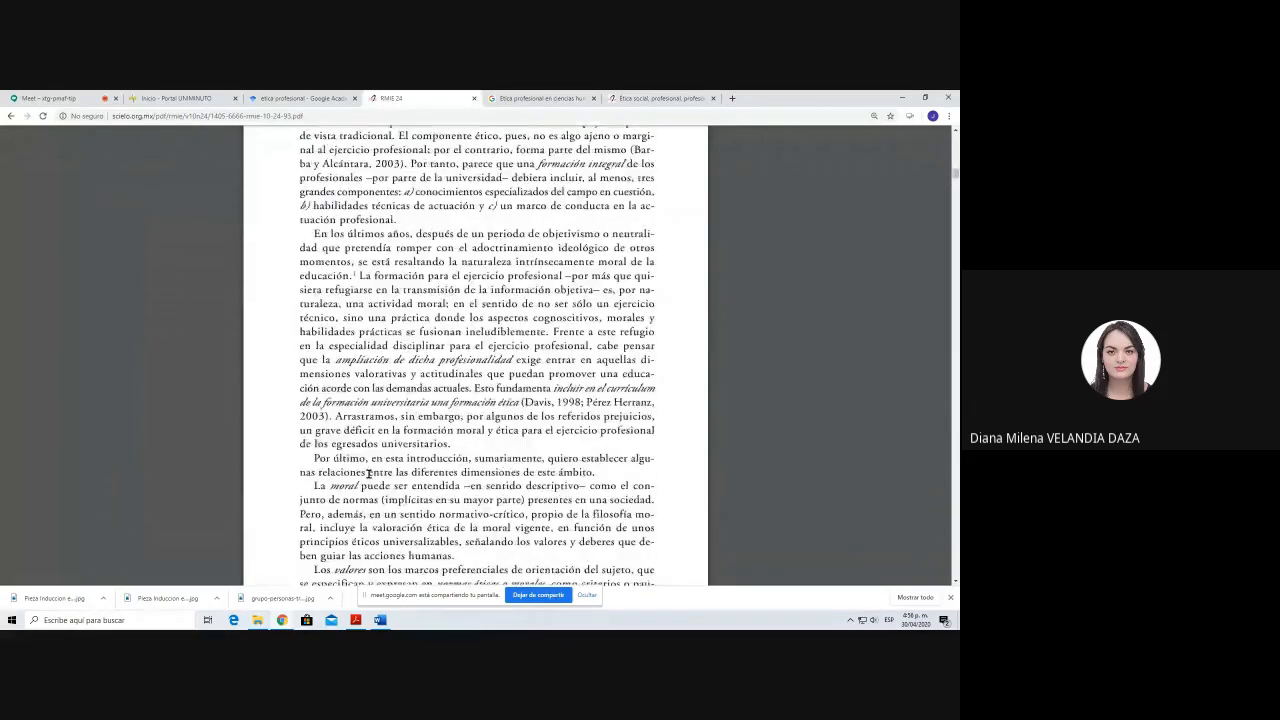
{"action": "scroll", "coordinate": [368, 473], "scroll_direction": "down", "scroll_amount": 5}
{"action": "scroll", "coordinate": [368, 473], "scroll_direction": "down", "scroll_amount": 5}
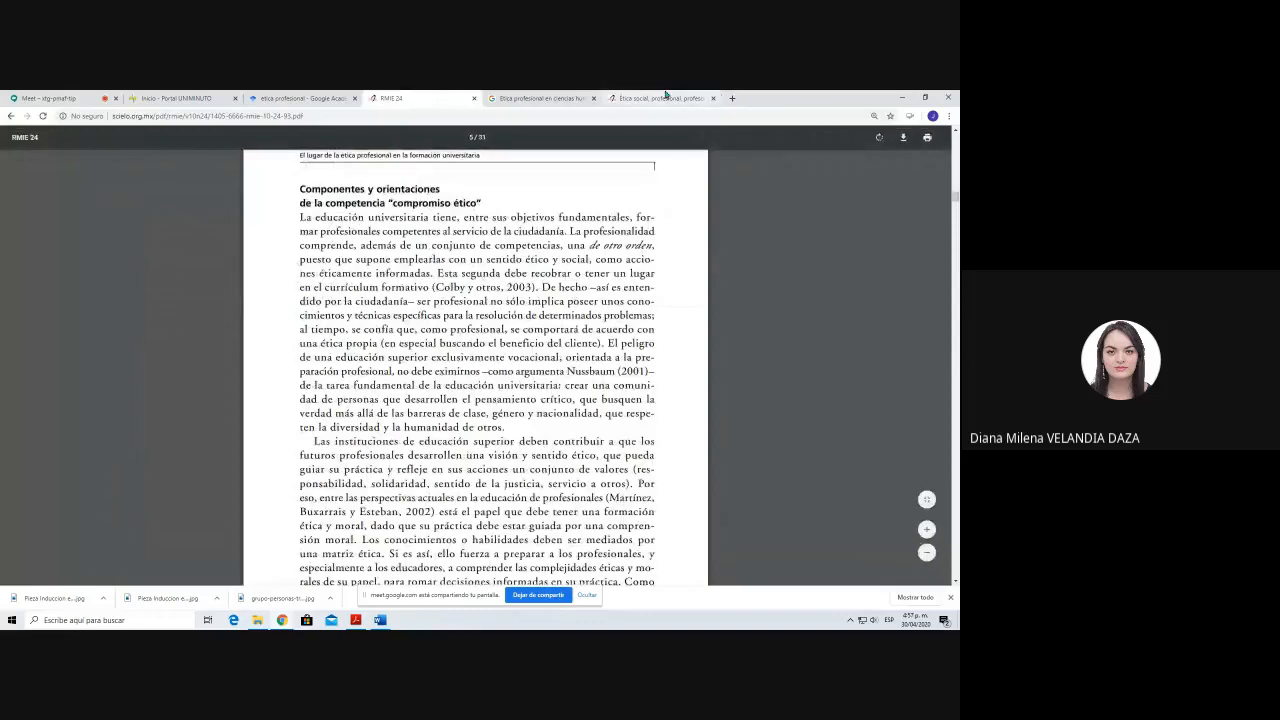
{"action": "scroll", "coordinate": [439, 393], "scroll_direction": "up", "scroll_amount": 10}
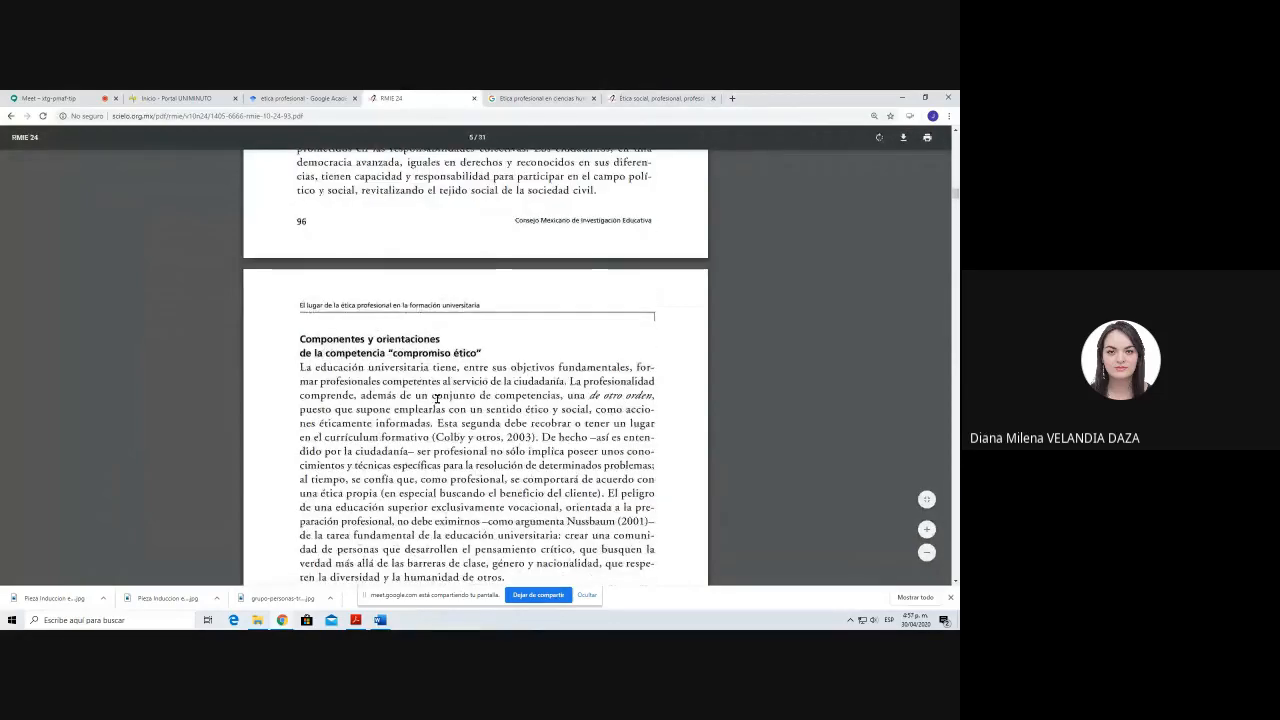
Step: Open the article "Ética social, profesional, profesoral y de la ciencia" and highlight its Resumen text for review
{"action": "left_click", "coordinate": [643, 97]}
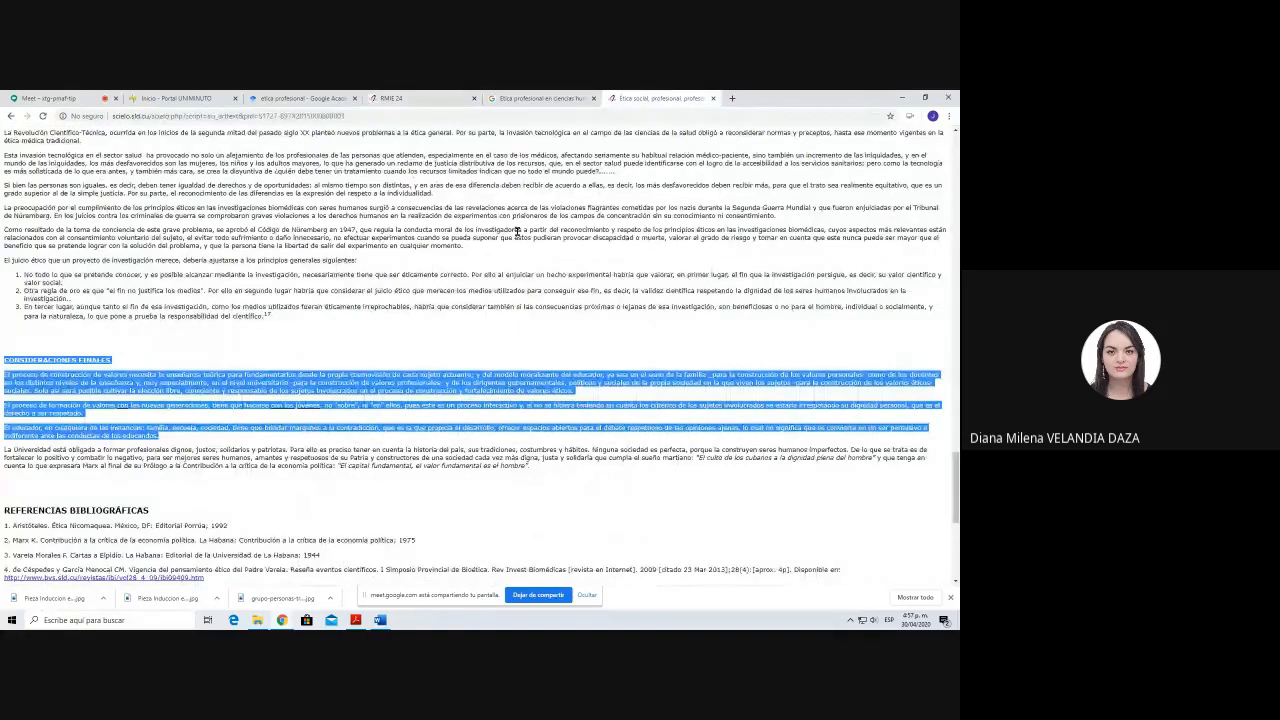
{"action": "scroll", "coordinate": [517, 231], "scroll_direction": "up", "scroll_amount": 15}
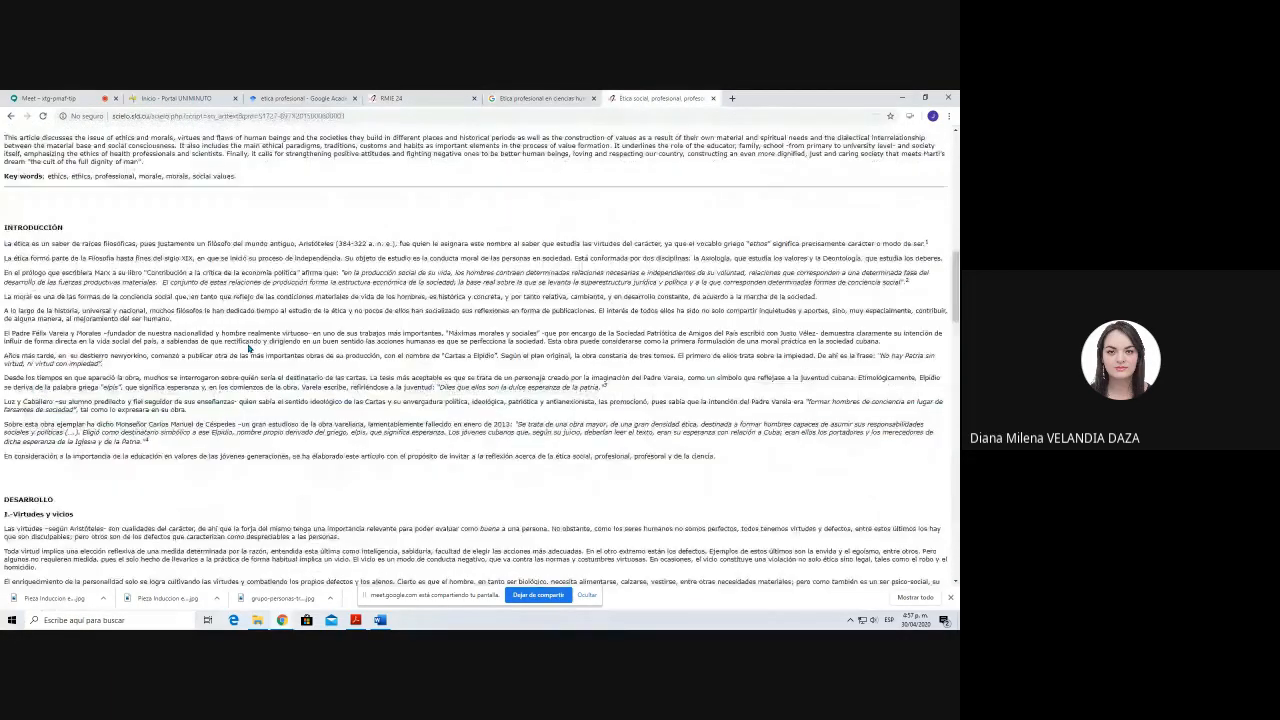
{"action": "scroll", "coordinate": [250, 348], "scroll_direction": "up", "scroll_amount": 3}
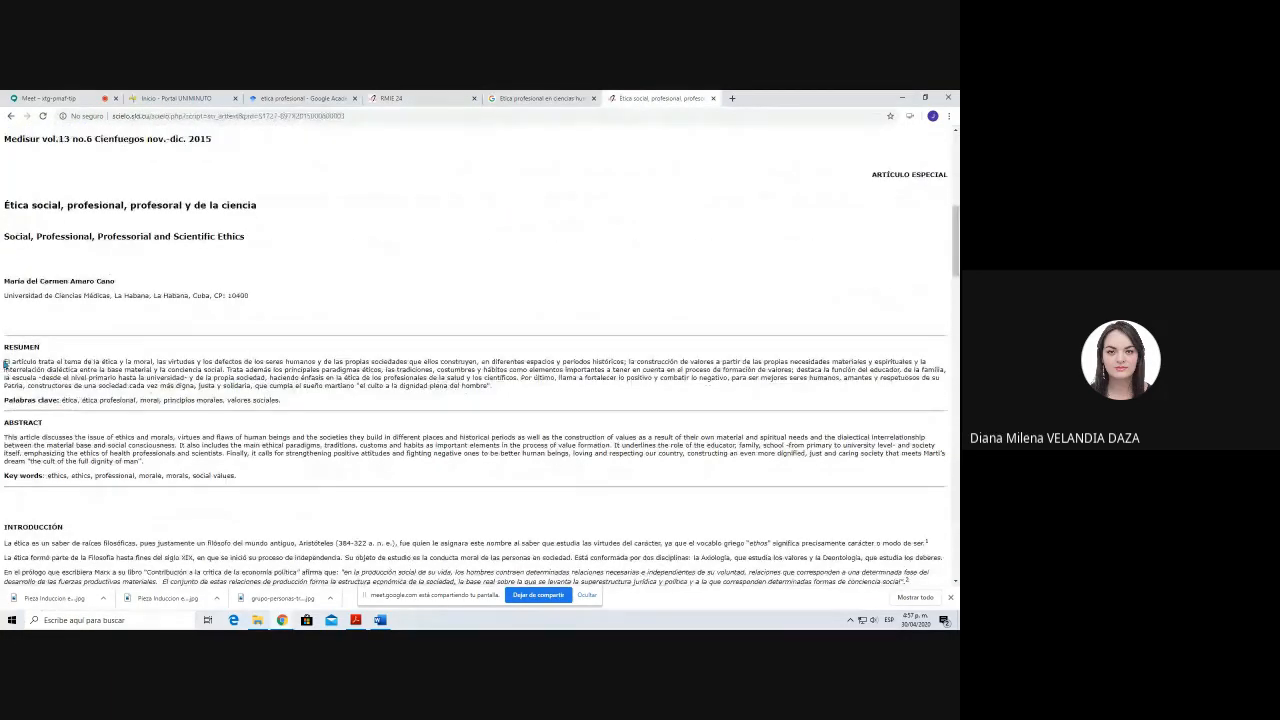
{"action": "left_click_drag", "start_coordinate": [6, 363], "coordinate": [510, 388]}
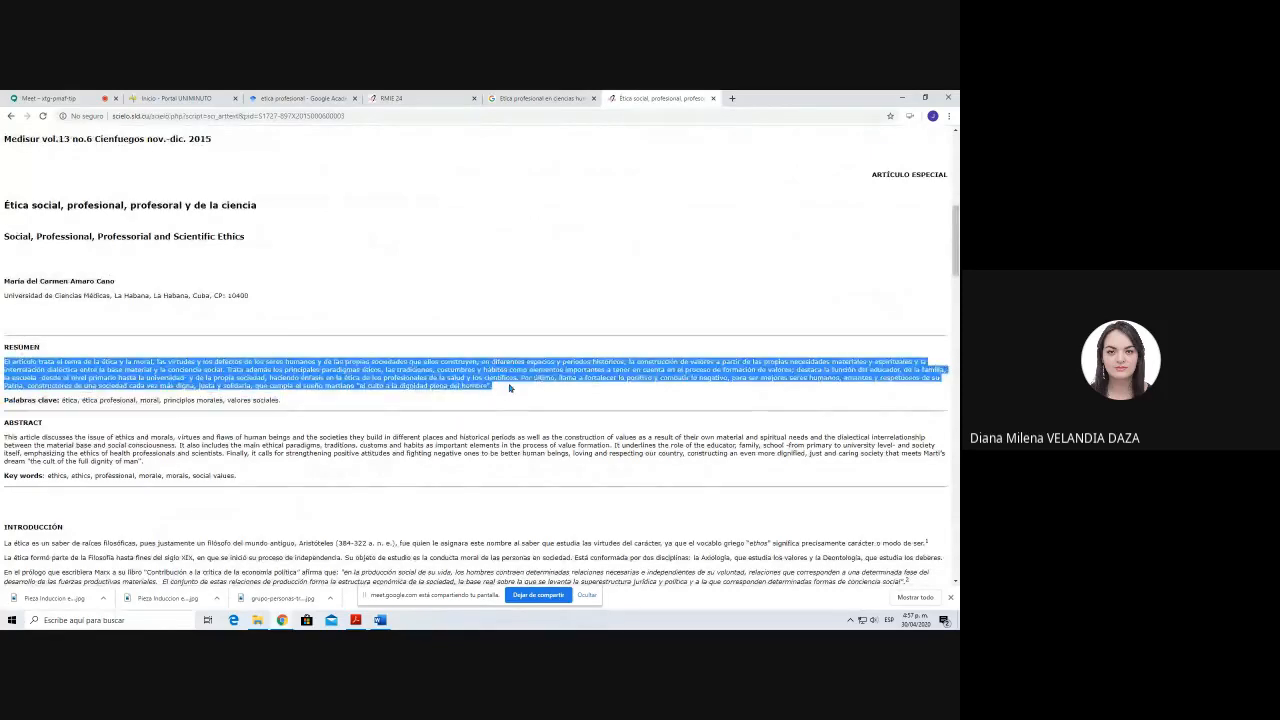
{"action": "left_click", "coordinate": [468, 305]}
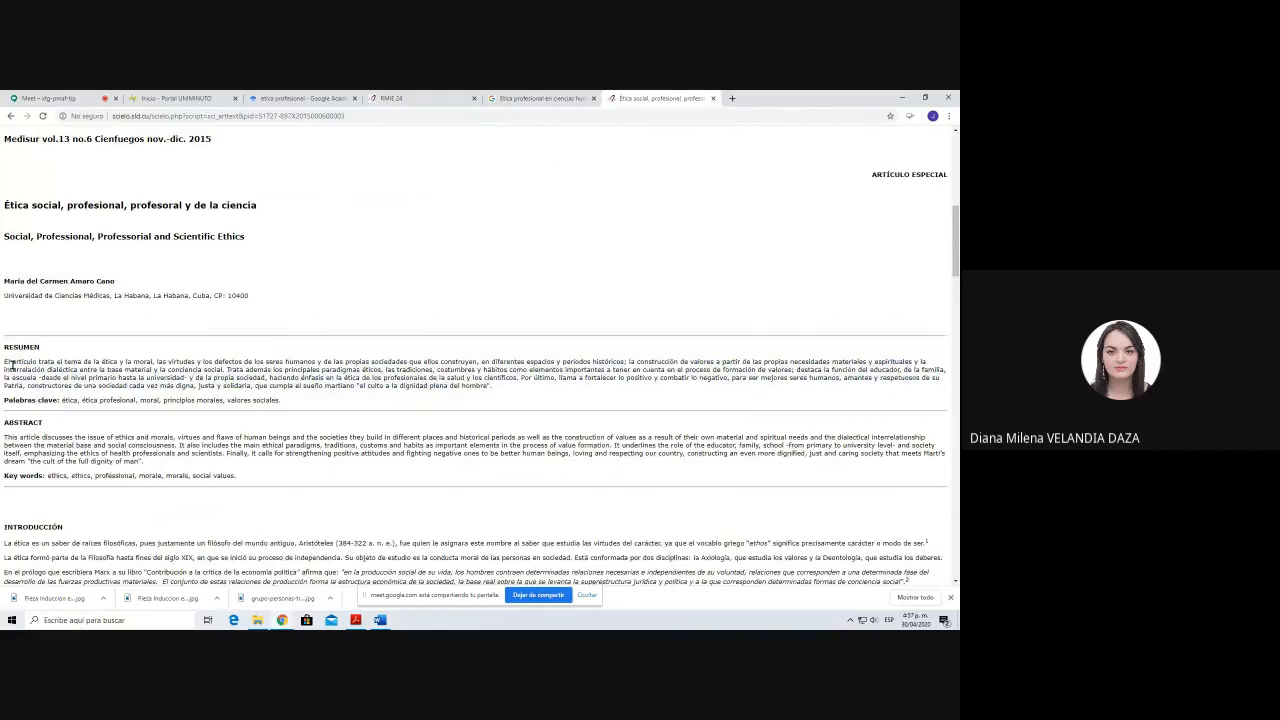
{"action": "left_click_drag", "start_coordinate": [5, 362], "coordinate": [735, 377]}
{"action": "left_click_drag", "start_coordinate": [741, 378], "coordinate": [535, 390]}
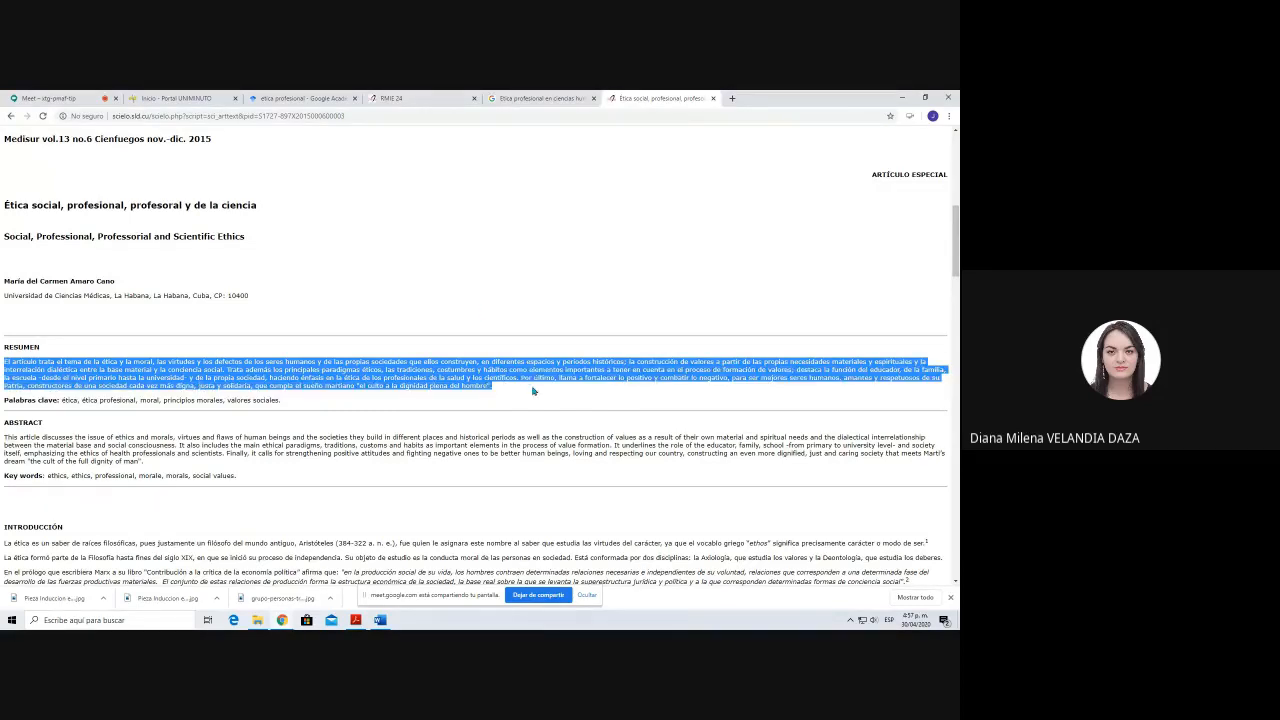
{"action": "left_click", "coordinate": [465, 285]}
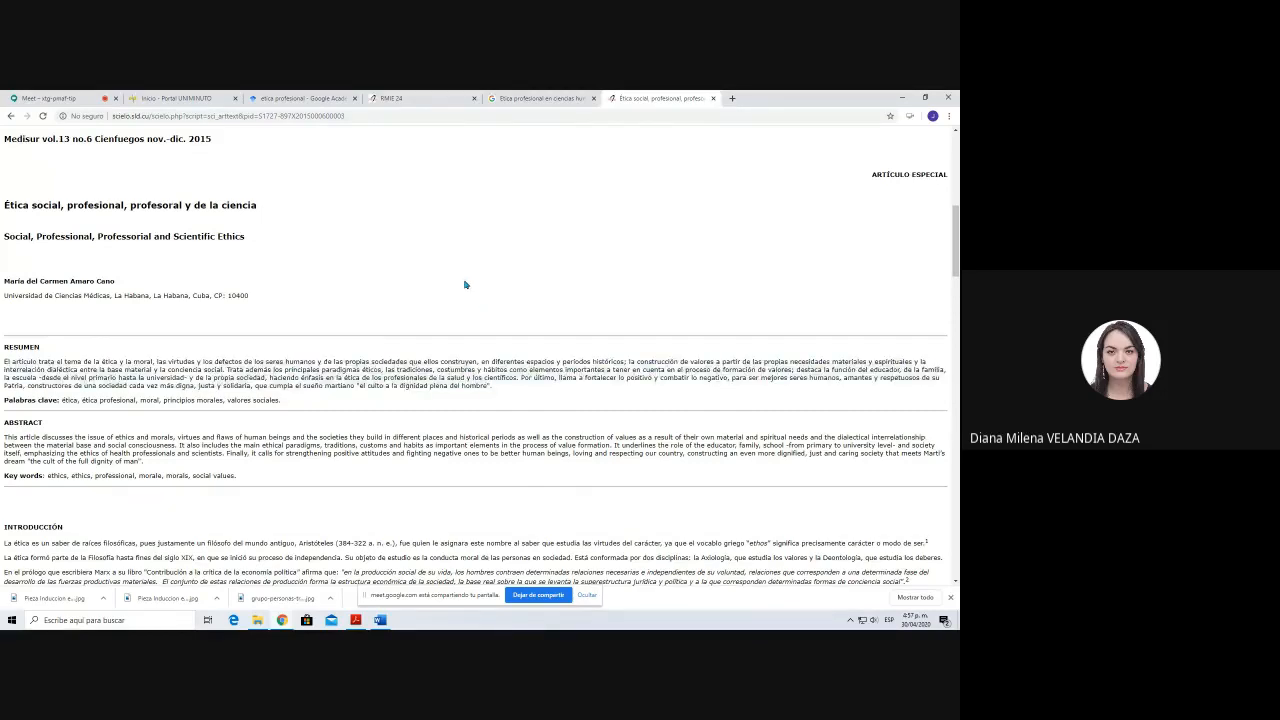
{"action": "left_click_drag", "start_coordinate": [5, 362], "coordinate": [491, 386]}
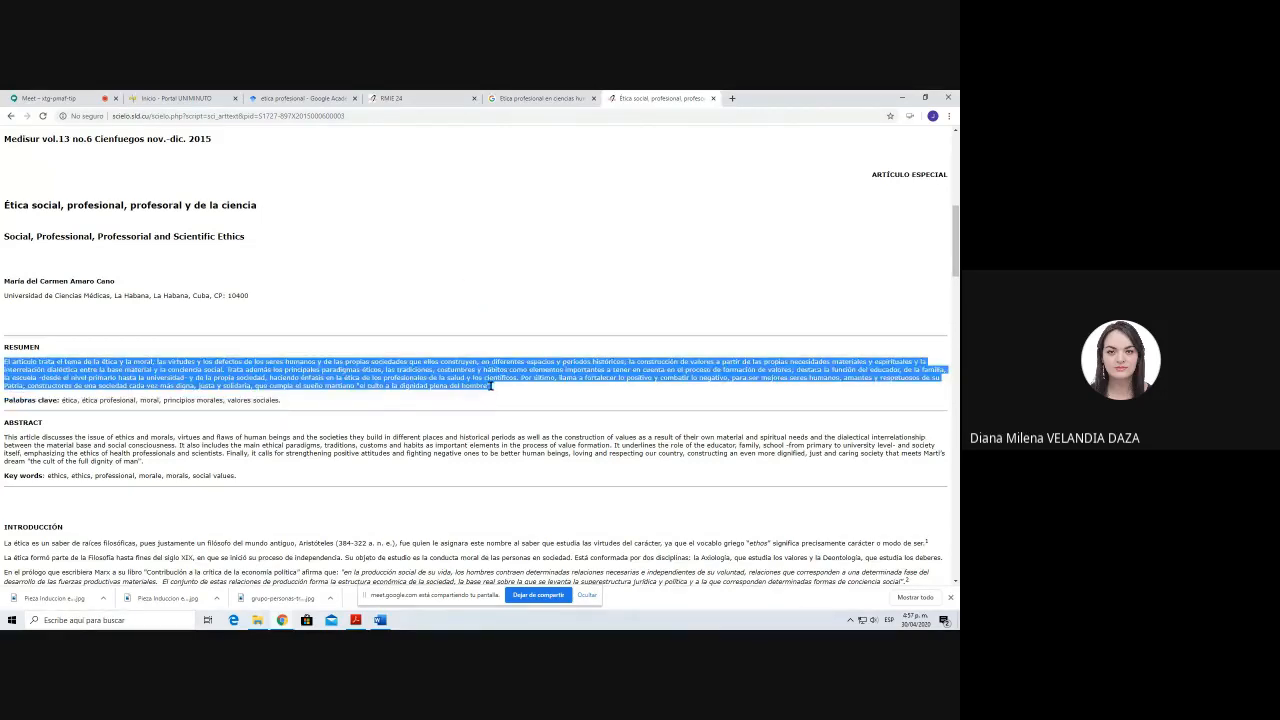
{"action": "left_click", "coordinate": [347, 323]}
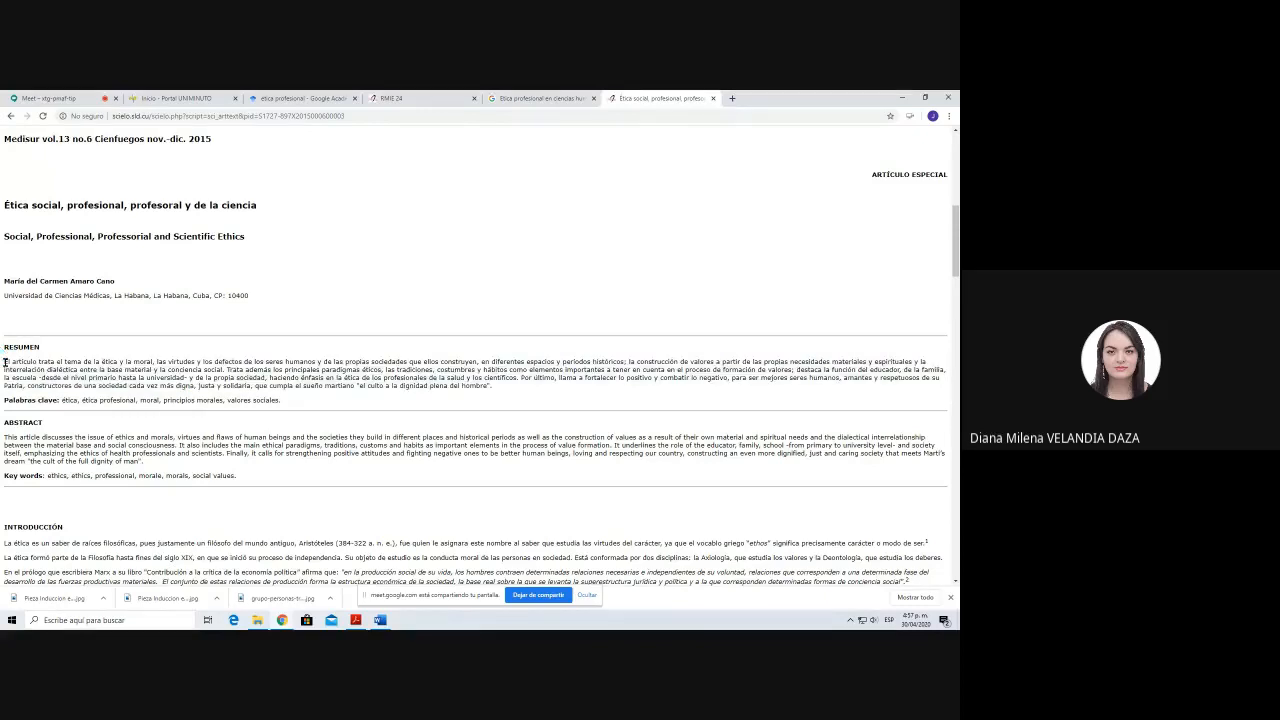
{"action": "left_click_drag", "start_coordinate": [4, 361], "coordinate": [530, 417]}
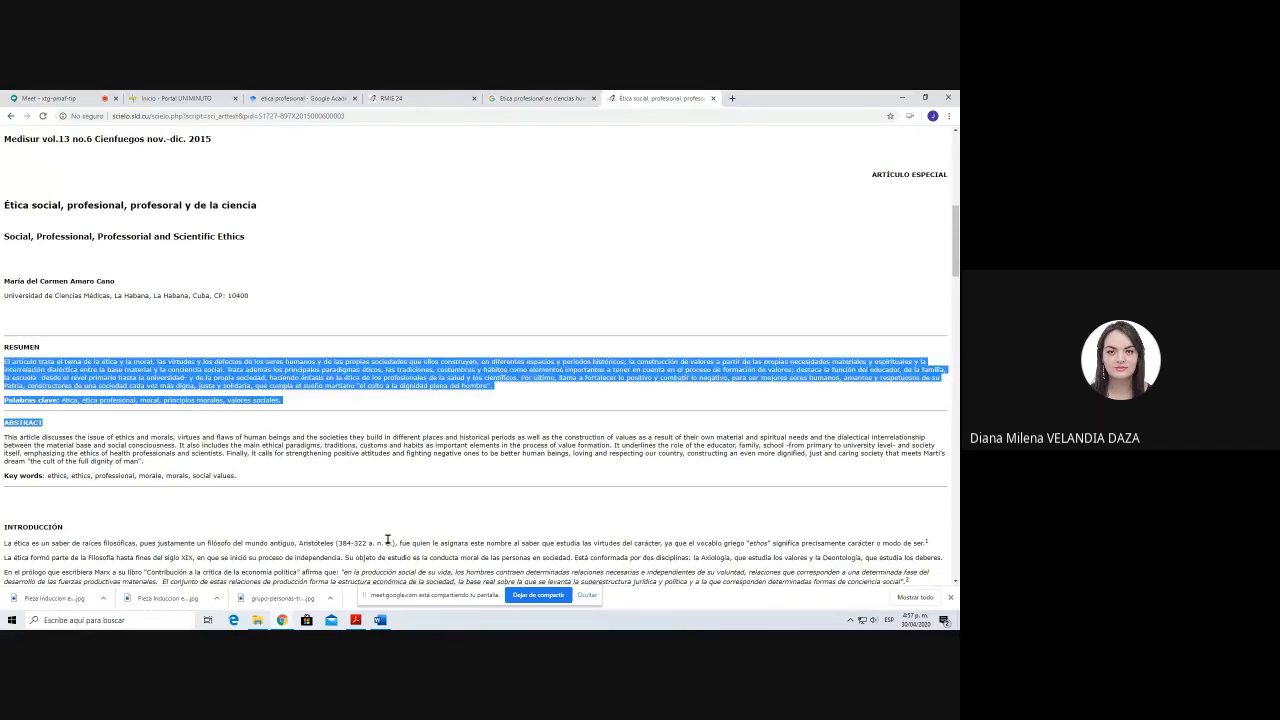
Step: Examine the rest of the ethics article and highlight its "Consideraciones finales" section
{"action": "scroll", "coordinate": [387, 540], "scroll_direction": "down", "scroll_amount": 1}
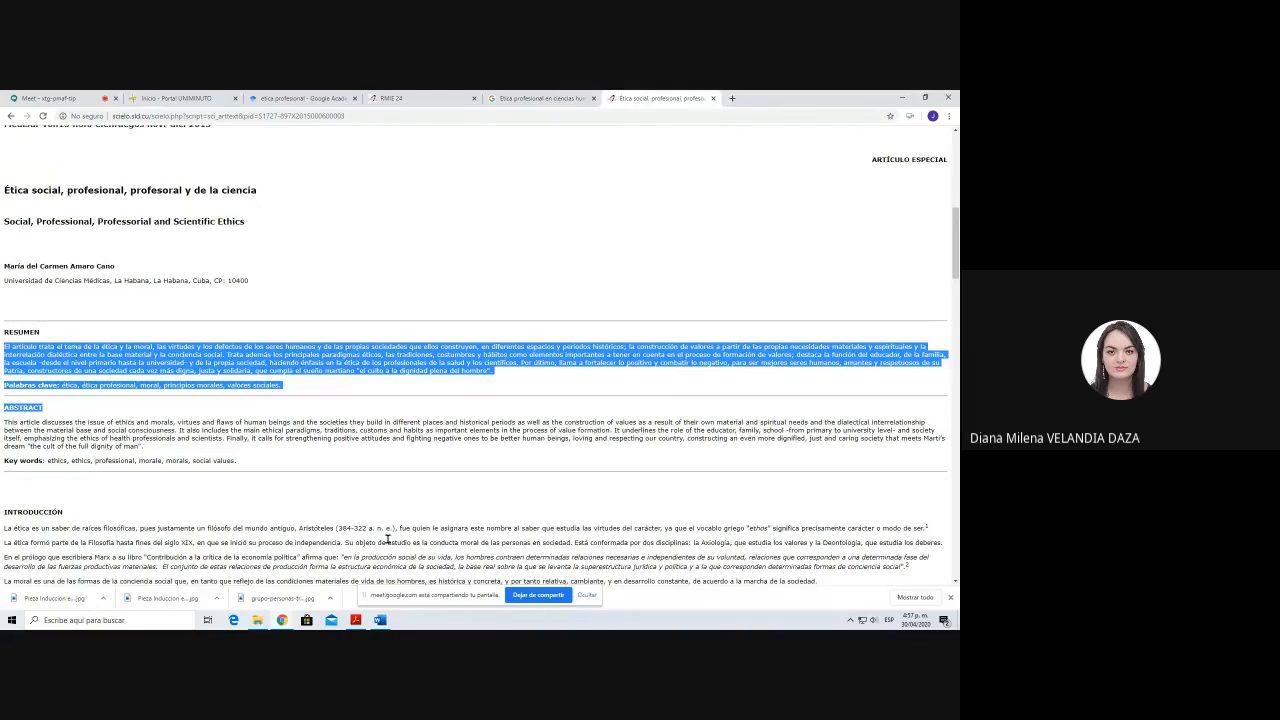
{"action": "scroll", "coordinate": [387, 540], "scroll_direction": "down", "scroll_amount": 10}
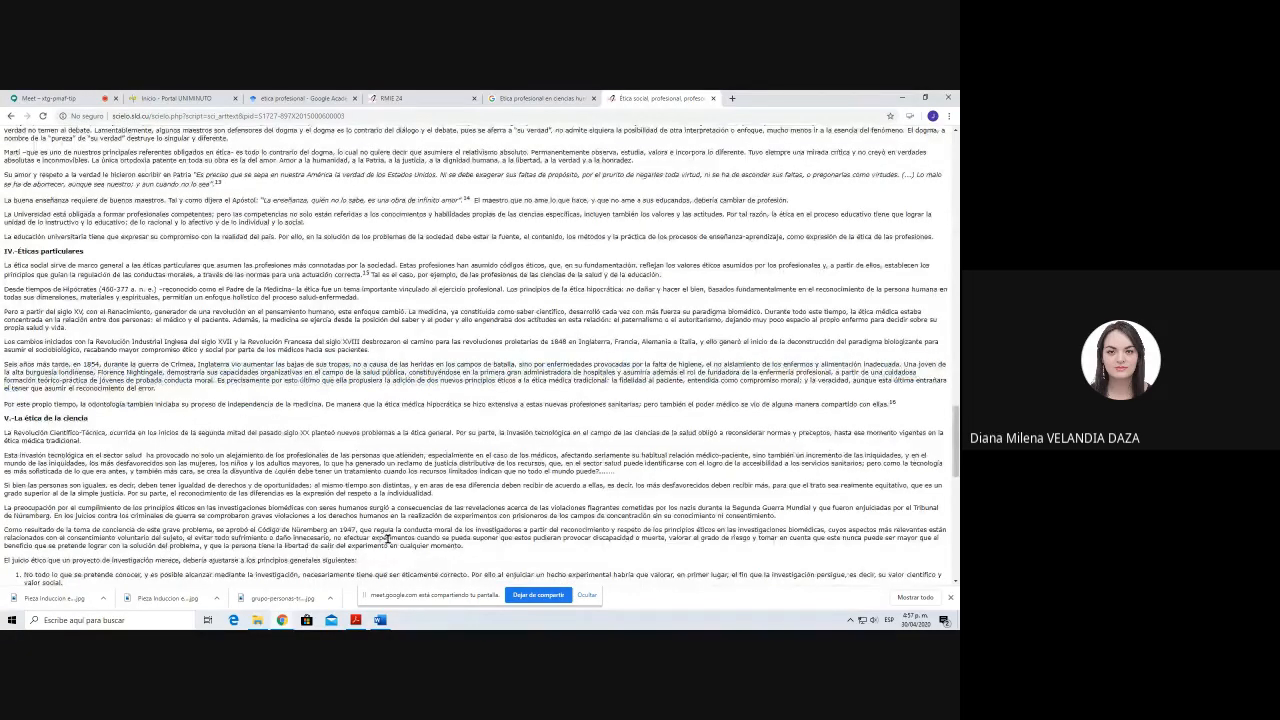
{"action": "scroll", "coordinate": [387, 540], "scroll_direction": "down", "scroll_amount": 8}
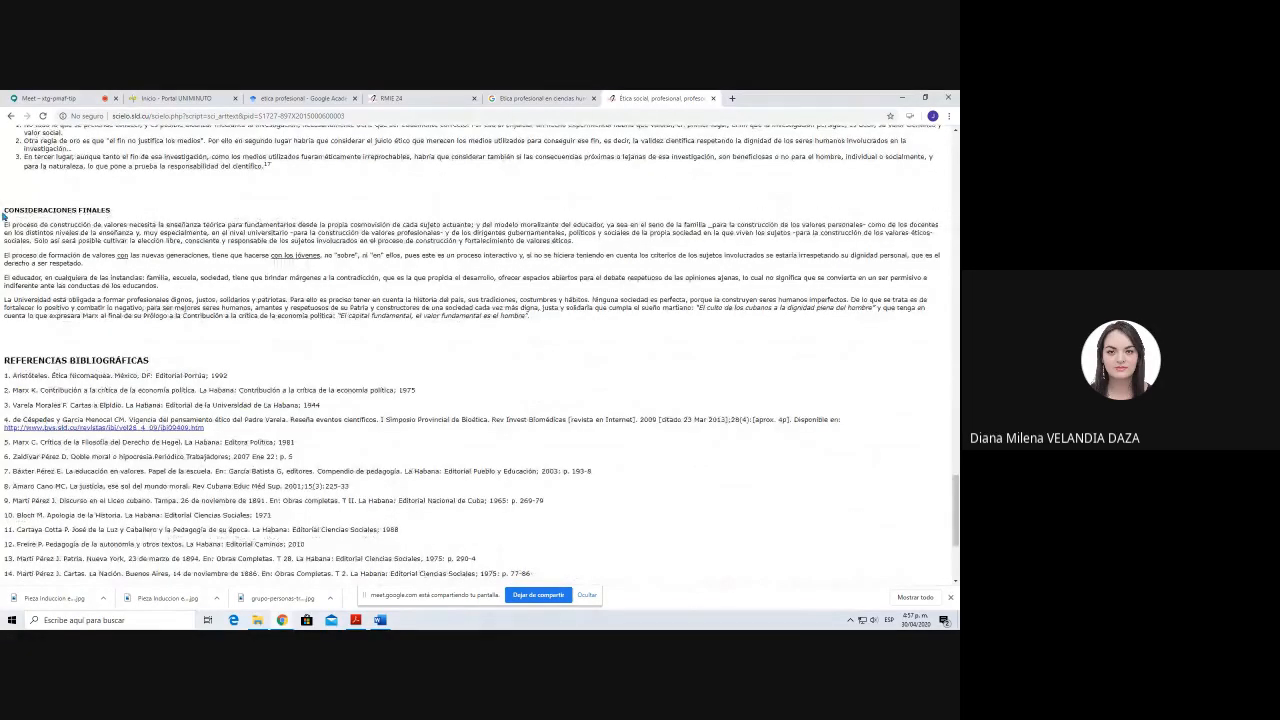
{"action": "left_click_drag", "start_coordinate": [4, 208], "coordinate": [664, 334]}
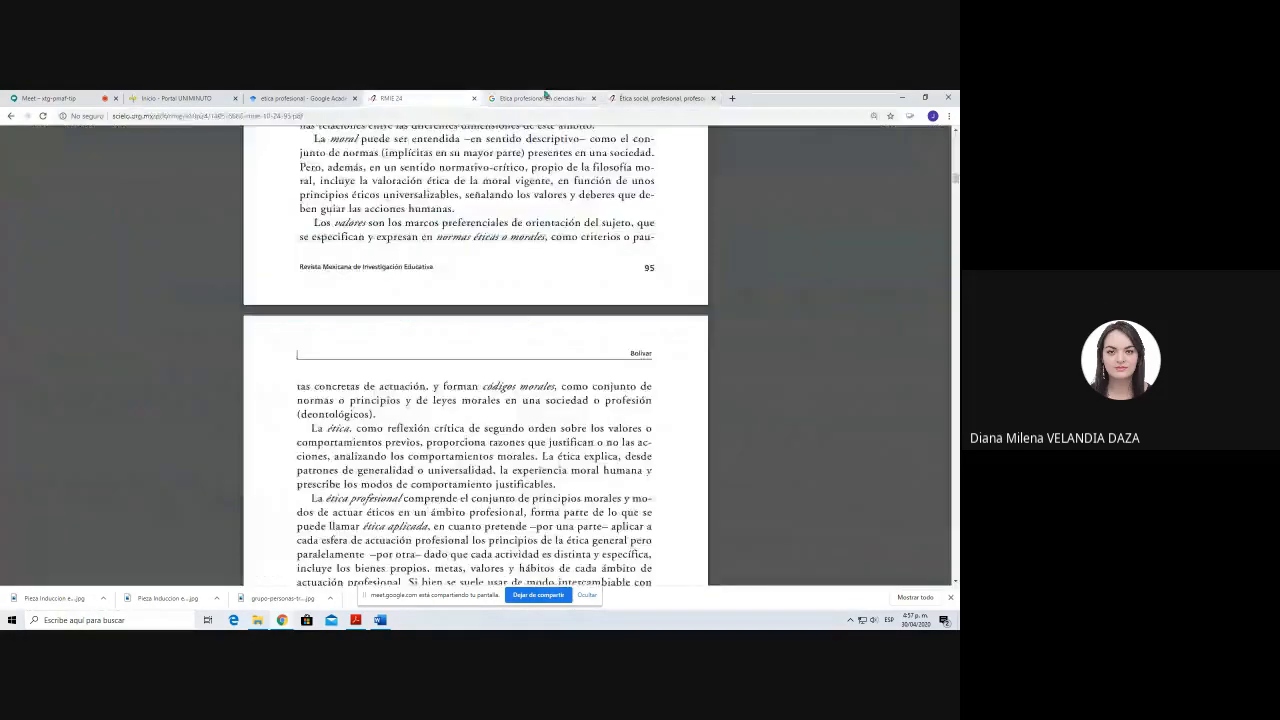
Step: Return to the Google Books preview and skim the book's Presentación and opening chapter on professions
{"action": "left_click", "coordinate": [540, 98]}
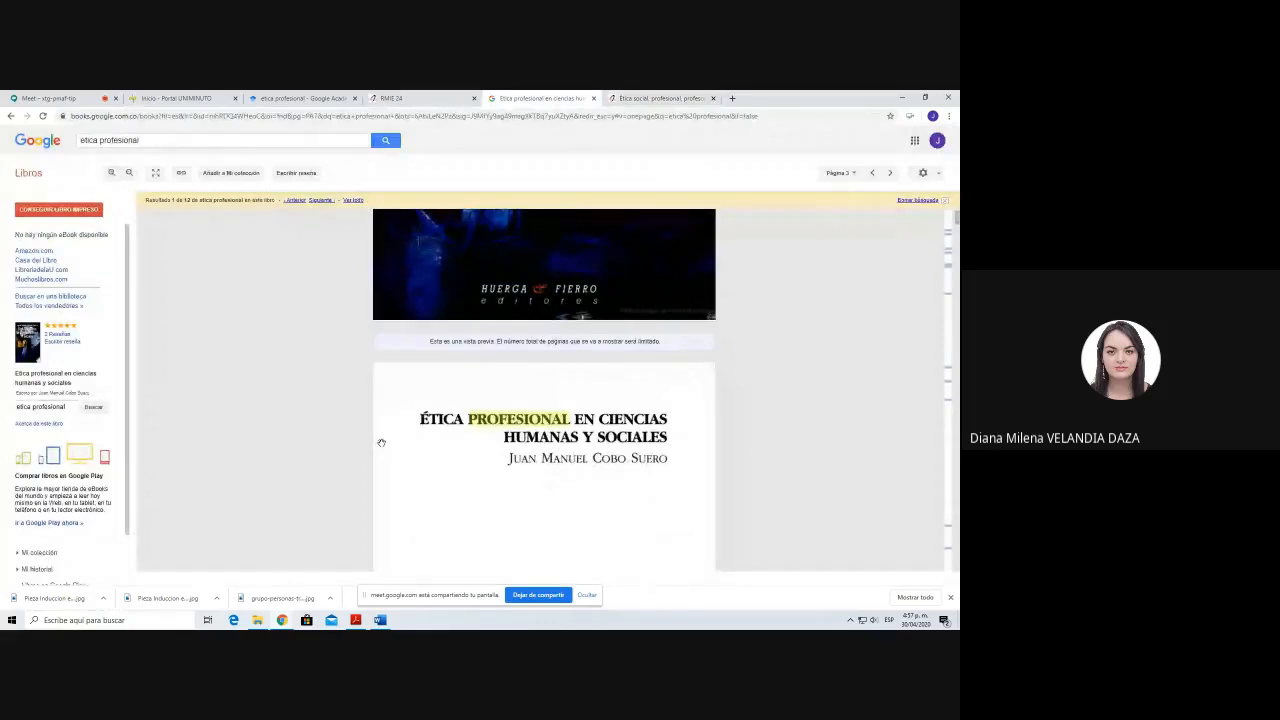
{"action": "scroll", "coordinate": [381, 442], "scroll_direction": "down", "scroll_amount": 1}
{"action": "scroll", "coordinate": [381, 442], "scroll_direction": "down", "scroll_amount": 10}
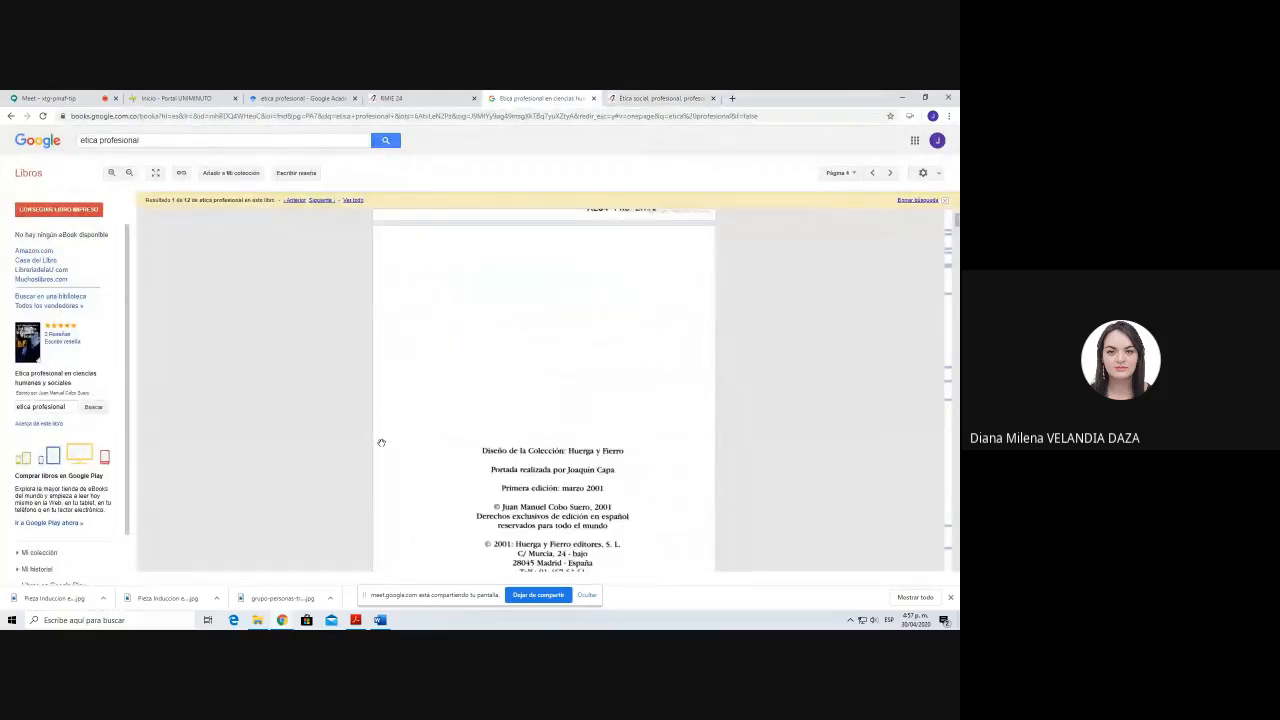
{"action": "scroll", "coordinate": [381, 442], "scroll_direction": "down", "scroll_amount": 8}
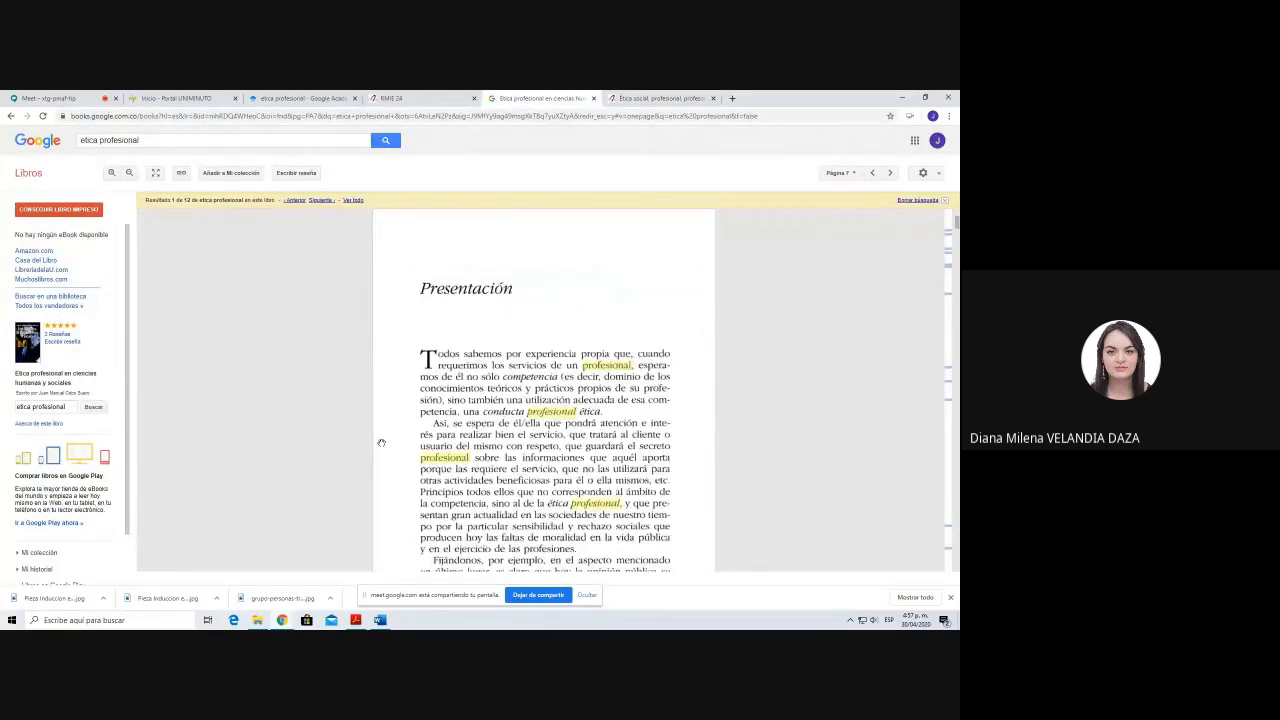
{"action": "scroll", "coordinate": [381, 442], "scroll_direction": "down", "scroll_amount": 10}
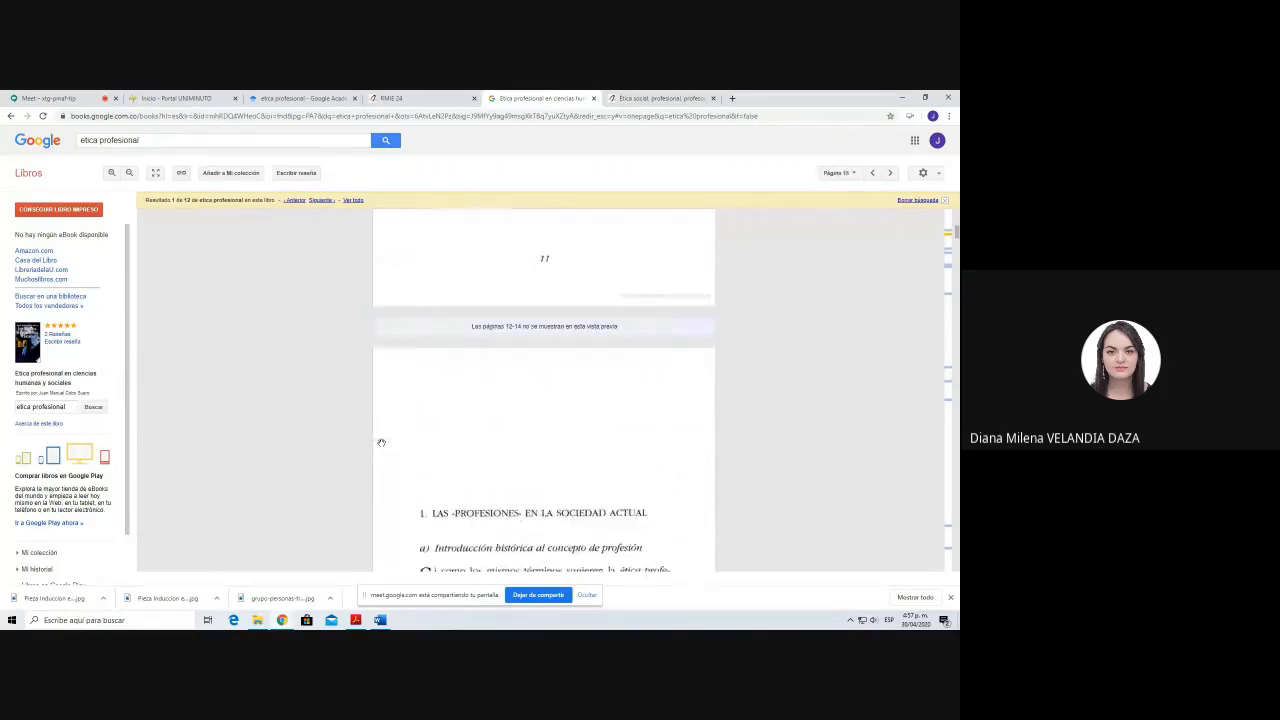
{"action": "scroll", "coordinate": [381, 442], "scroll_direction": "down", "scroll_amount": 3}
{"action": "scroll", "coordinate": [381, 442], "scroll_direction": "down", "scroll_amount": 4}
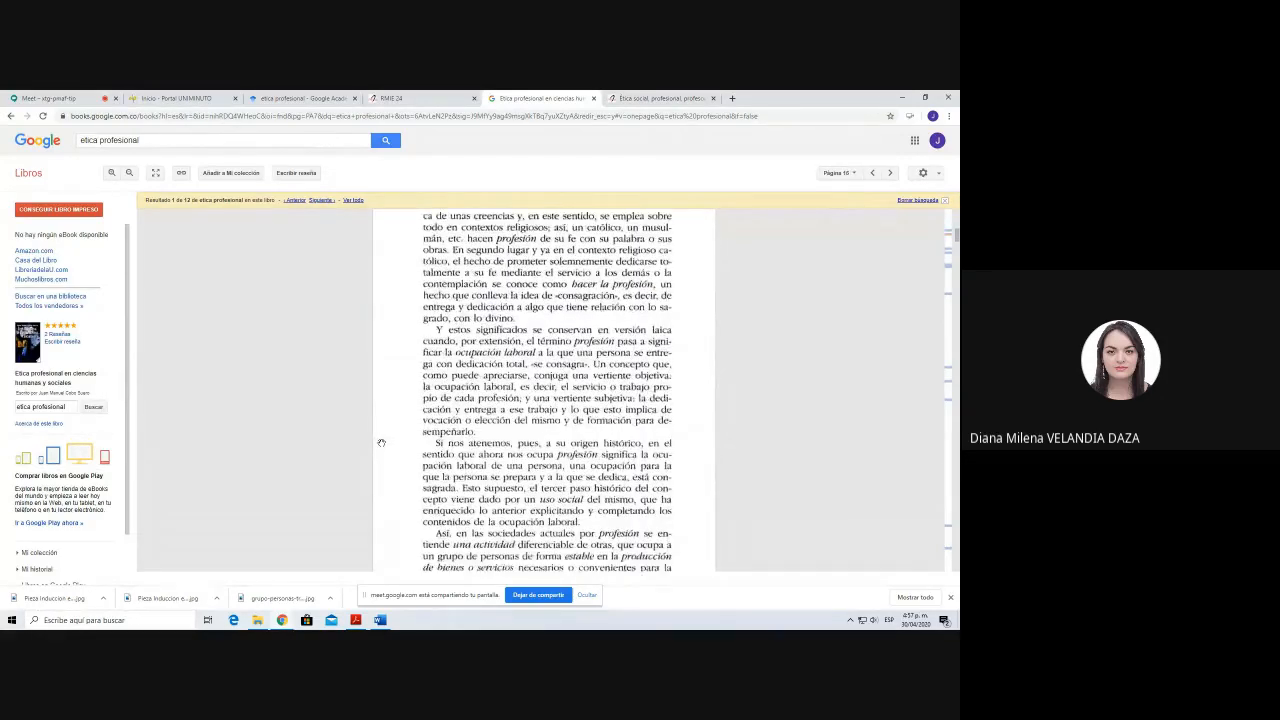
{"action": "scroll", "coordinate": [381, 442], "scroll_direction": "down", "scroll_amount": 8}
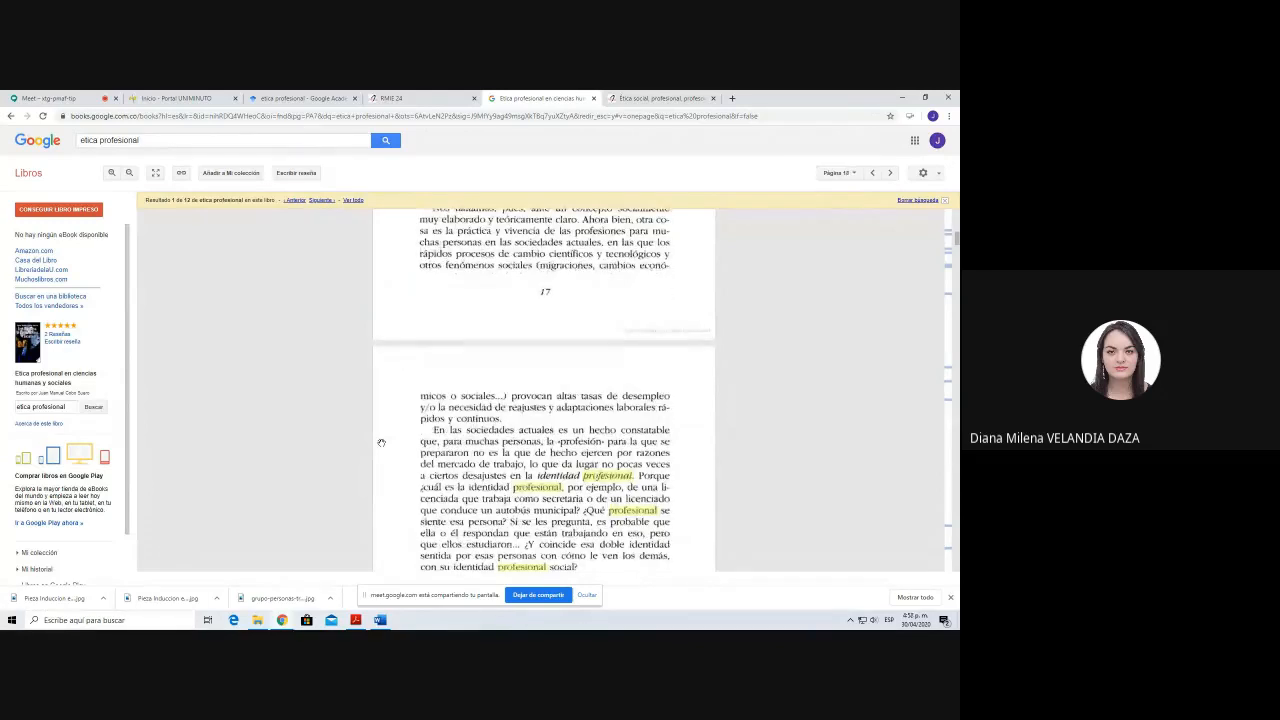
{"action": "scroll", "coordinate": [381, 442], "scroll_direction": "up", "scroll_amount": 10}
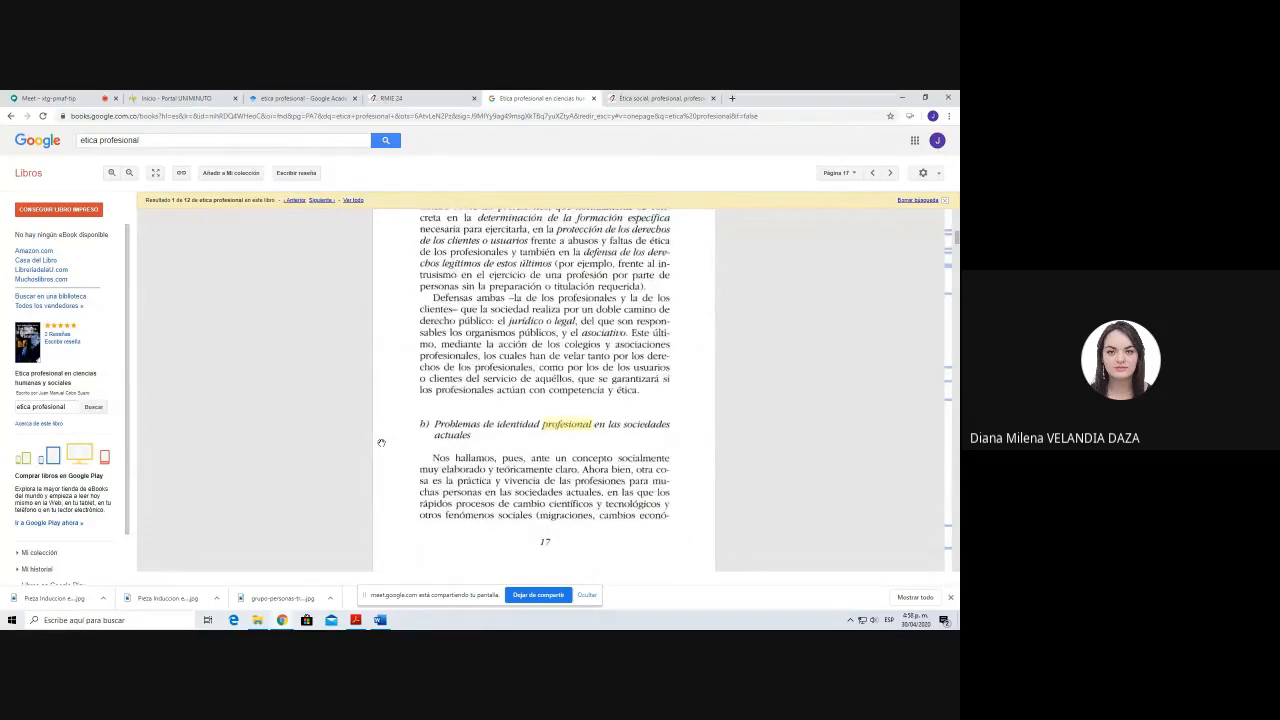
Step: Return to the RMIE 24 article and highlight the page 94 passage starting "El liberalismo presente en la docencia universitaria" for review
{"action": "left_click", "coordinate": [380, 98]}
{"action": "scroll", "coordinate": [398, 318], "scroll_direction": "up", "scroll_amount": 6}
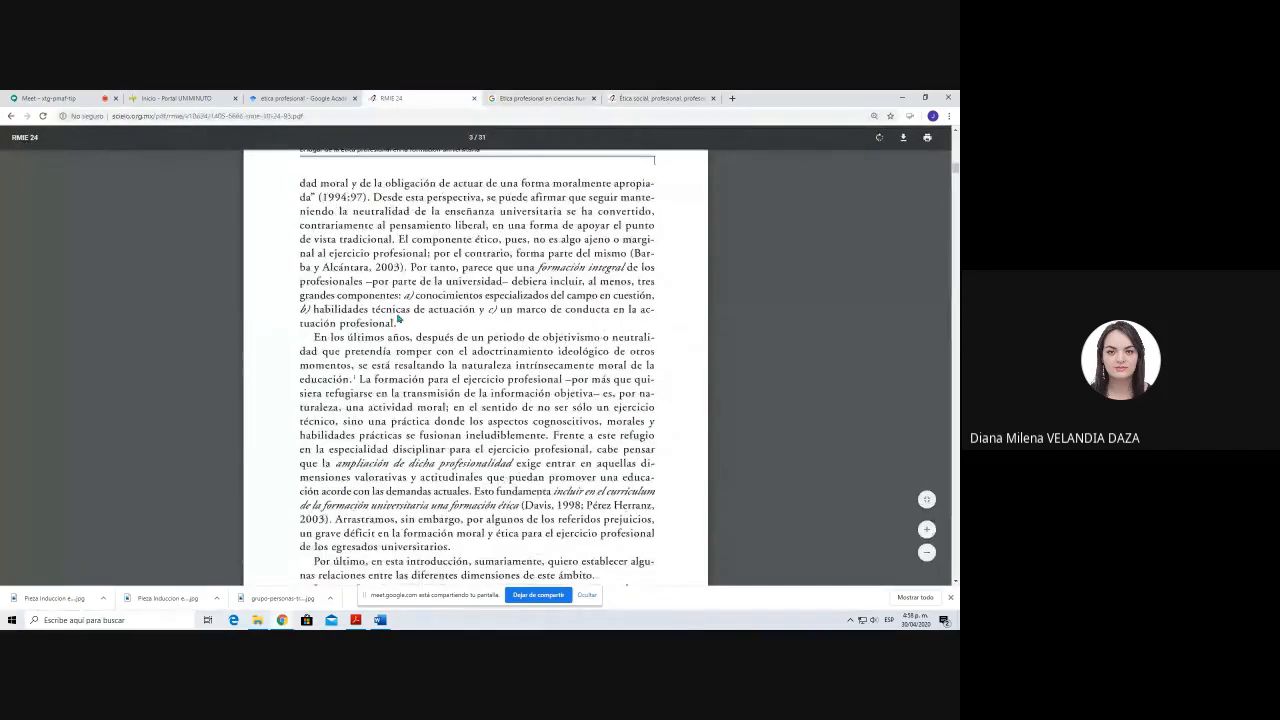
{"action": "scroll", "coordinate": [398, 318], "scroll_direction": "up", "scroll_amount": 4}
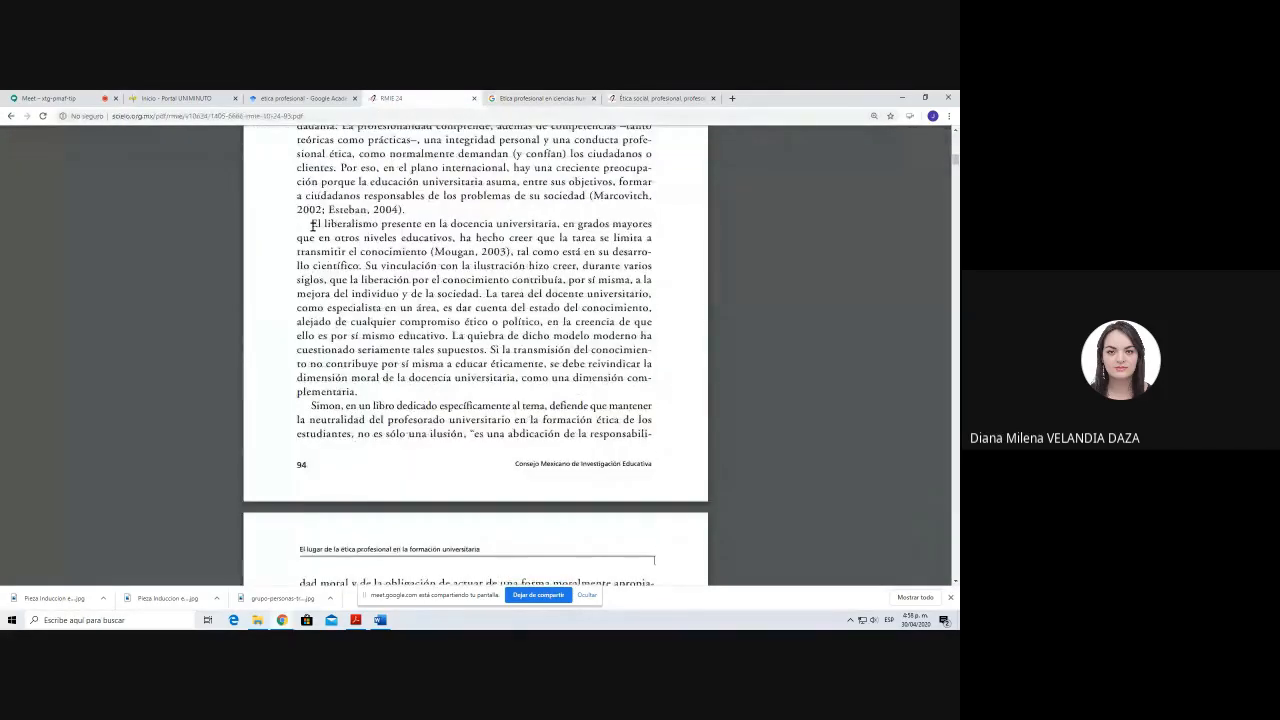
{"action": "left_click_drag", "start_coordinate": [312, 226], "coordinate": [362, 264]}
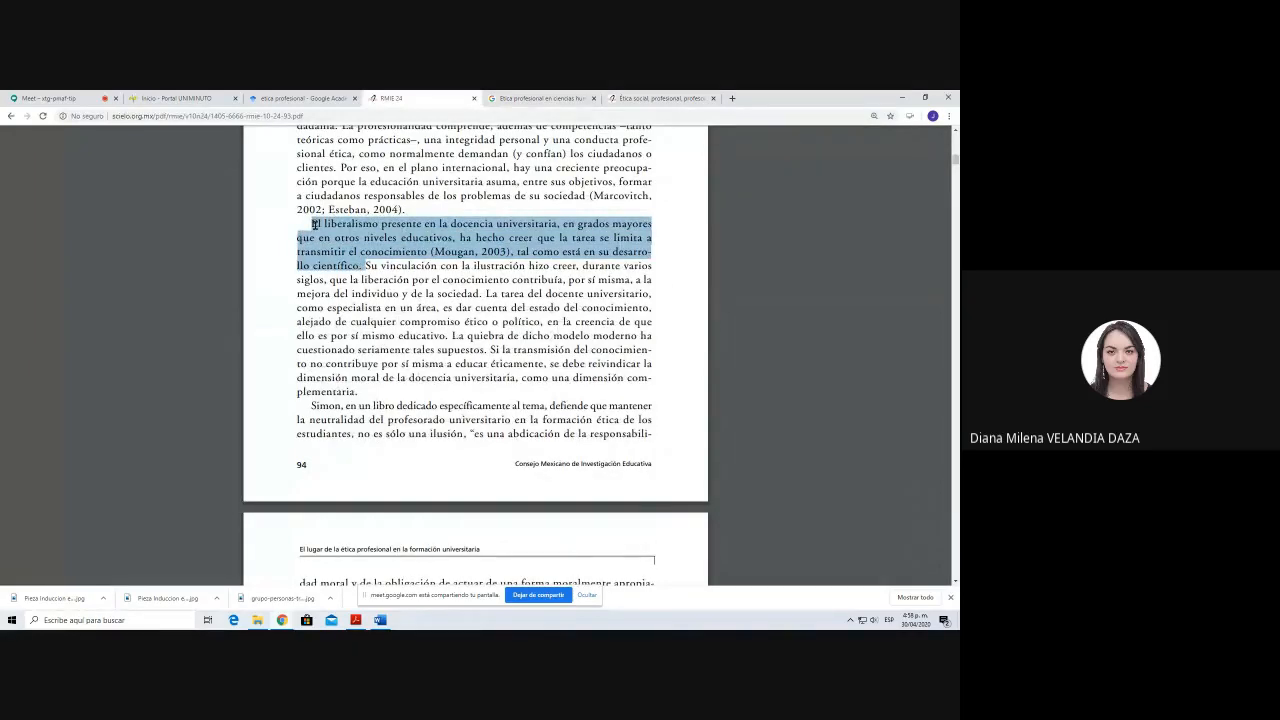
{"action": "left_click_drag", "start_coordinate": [313, 226], "coordinate": [364, 266]}
{"action": "scroll", "coordinate": [386, 314], "scroll_direction": "down", "scroll_amount": 1}
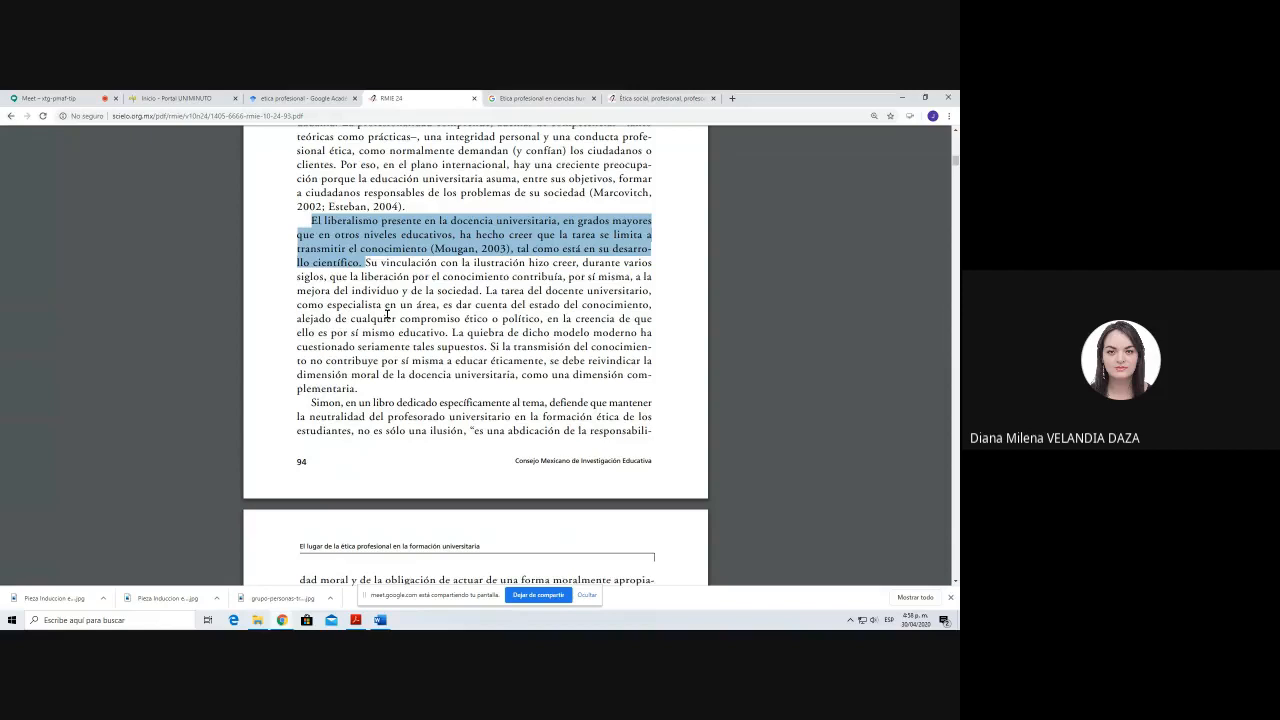
{"action": "scroll", "coordinate": [386, 314], "scroll_direction": "down", "scroll_amount": 2}
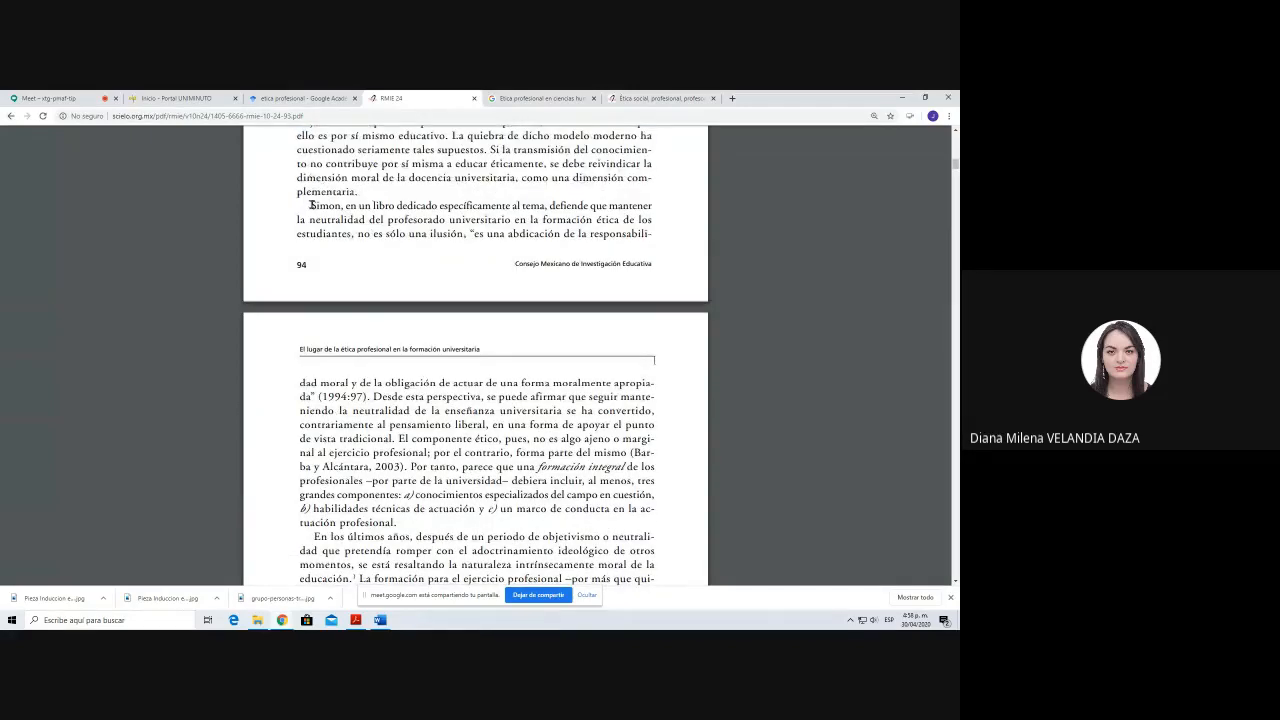
Step: Highlight the cited passage running from the end of page 94 onto the following page, plus the passages after it, for review
{"action": "left_click_drag", "start_coordinate": [311, 205], "coordinate": [374, 402]}
{"action": "scroll", "coordinate": [375, 407], "scroll_direction": "up", "scroll_amount": 1}
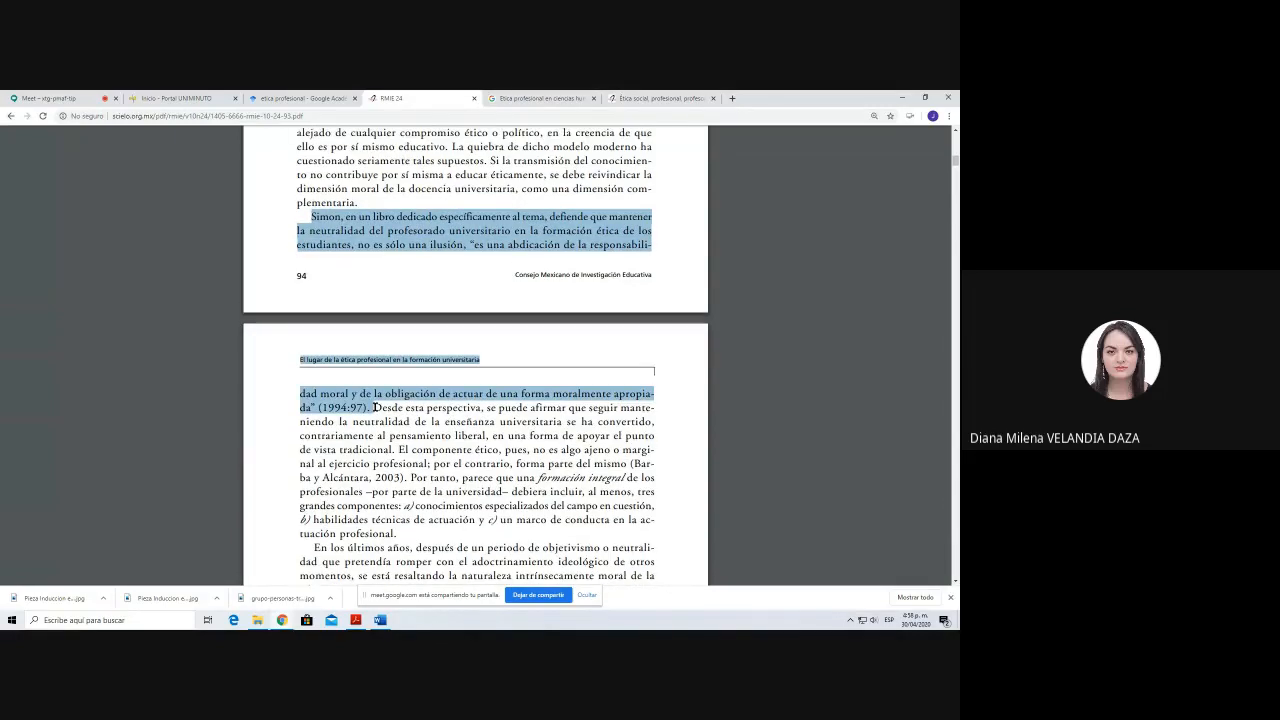
{"action": "scroll", "coordinate": [374, 407], "scroll_direction": "down", "scroll_amount": 1}
{"action": "left_click_drag", "start_coordinate": [374, 296], "coordinate": [415, 437]}
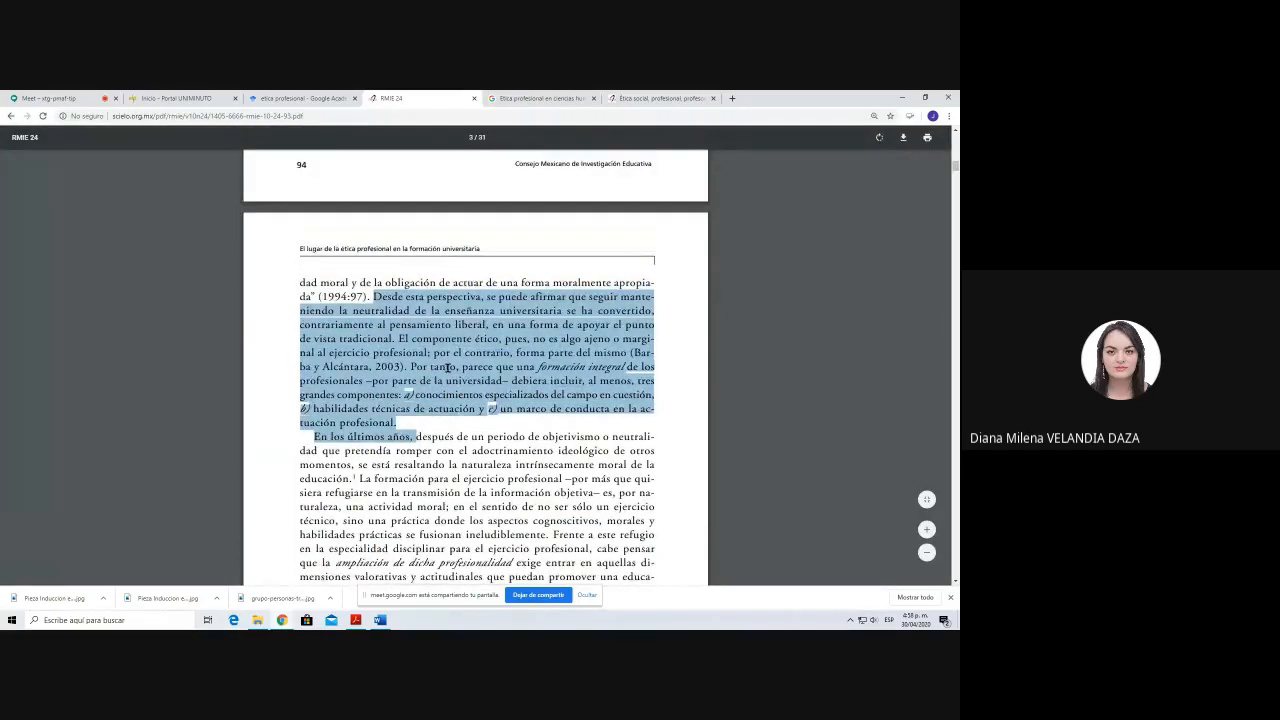
{"action": "scroll", "coordinate": [418, 428], "scroll_direction": "down", "scroll_amount": 1}
{"action": "left_click_drag", "start_coordinate": [314, 337], "coordinate": [354, 381]}
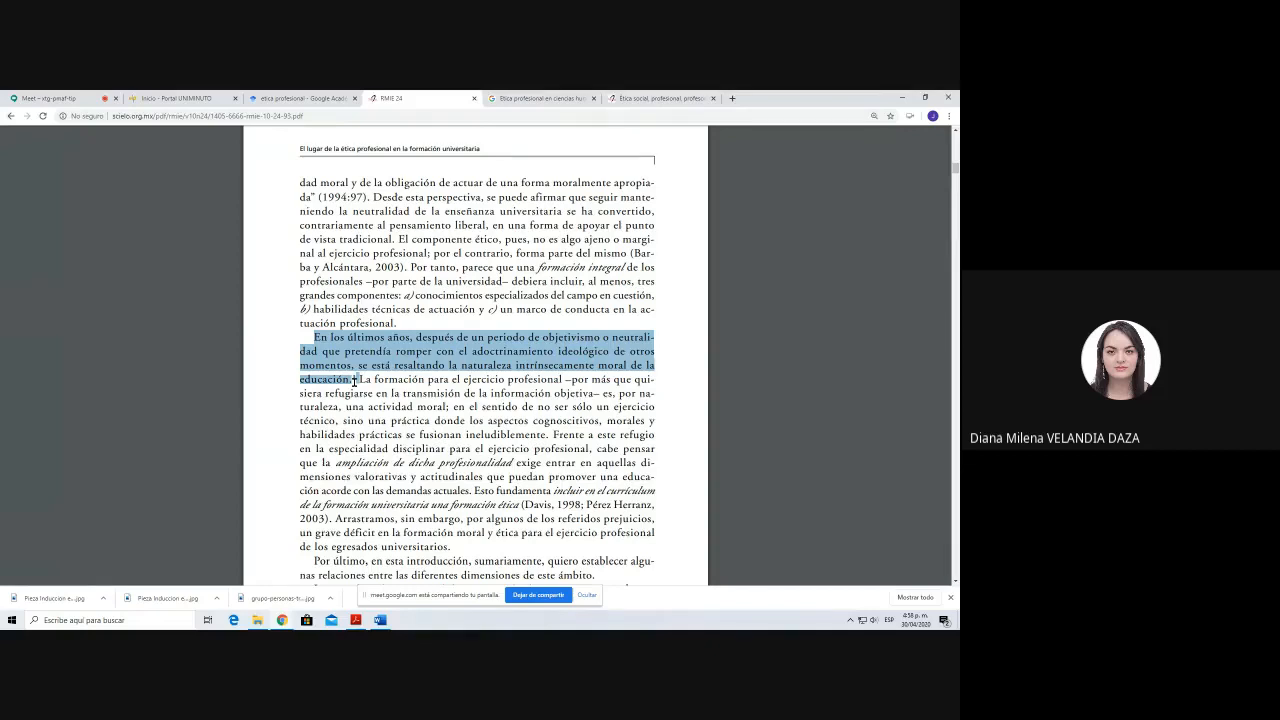
Step: Switch to the Word document and review the paraphrase, author-mention and textual quotation examples under "Tipos de cita"
{"action": "left_click", "coordinate": [380, 622]}
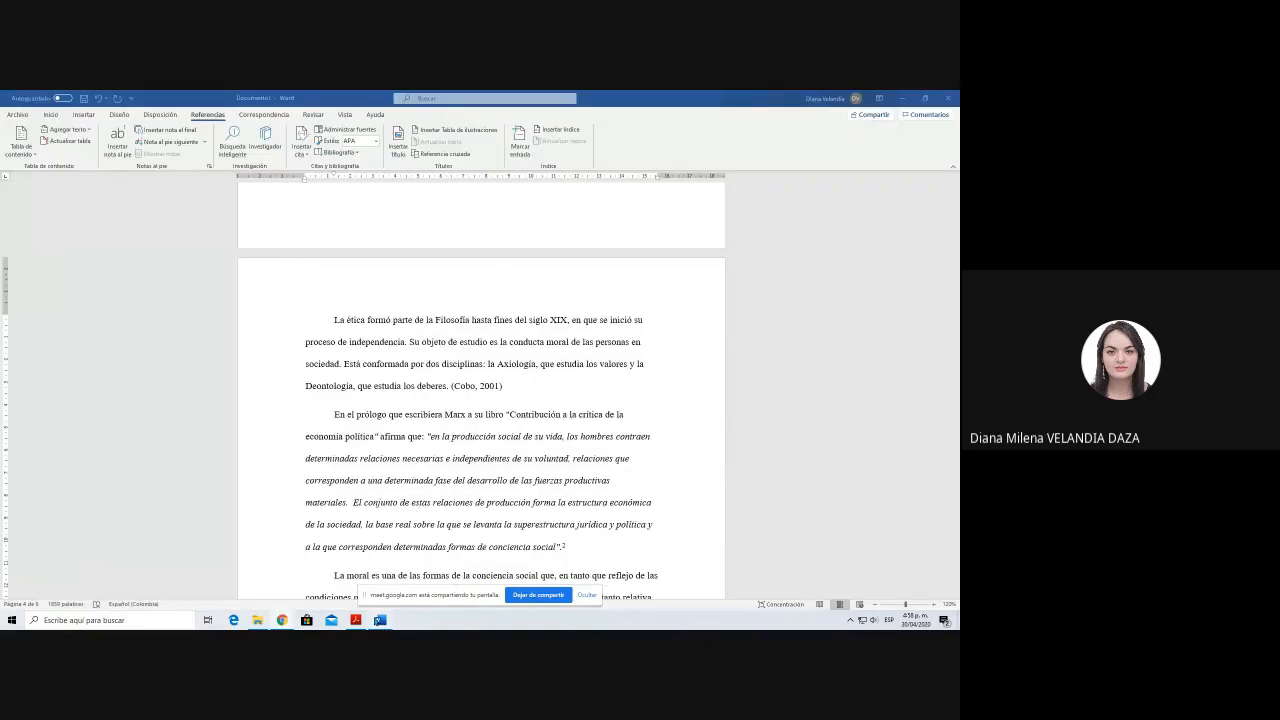
{"action": "left_click", "coordinate": [533, 384]}
{"action": "scroll", "coordinate": [533, 384], "scroll_direction": "up", "scroll_amount": 10}
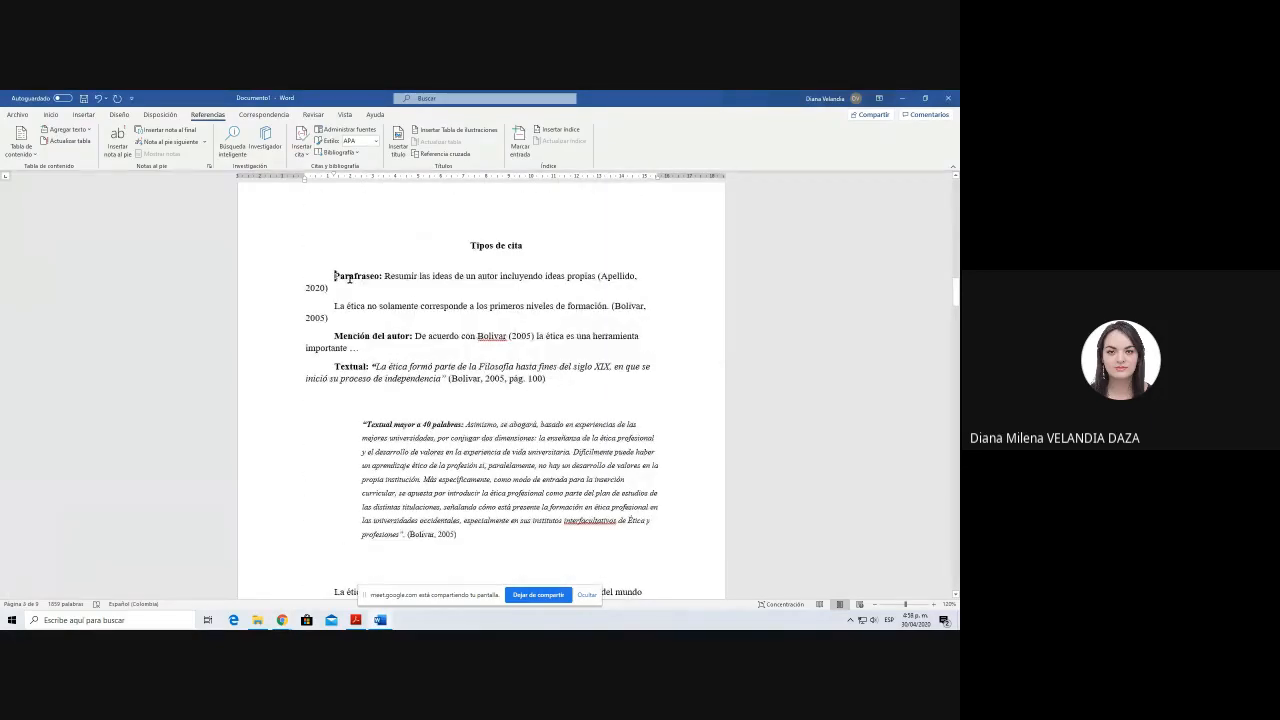
{"action": "mouse_move", "coordinate": [335, 276]}
{"action": "left_mouse_down"}
{"action": "mouse_move", "coordinate": [389, 280]}
{"action": "mouse_move", "coordinate": [391, 293]}
{"action": "mouse_move", "coordinate": [343, 317]}
{"action": "mouse_move", "coordinate": [345, 348]}
{"action": "left_mouse_up"}
{"action": "left_click", "coordinate": [391, 293]}
{"action": "left_click", "coordinate": [321, 318]}
{"action": "left_click", "coordinate": [416, 337]}
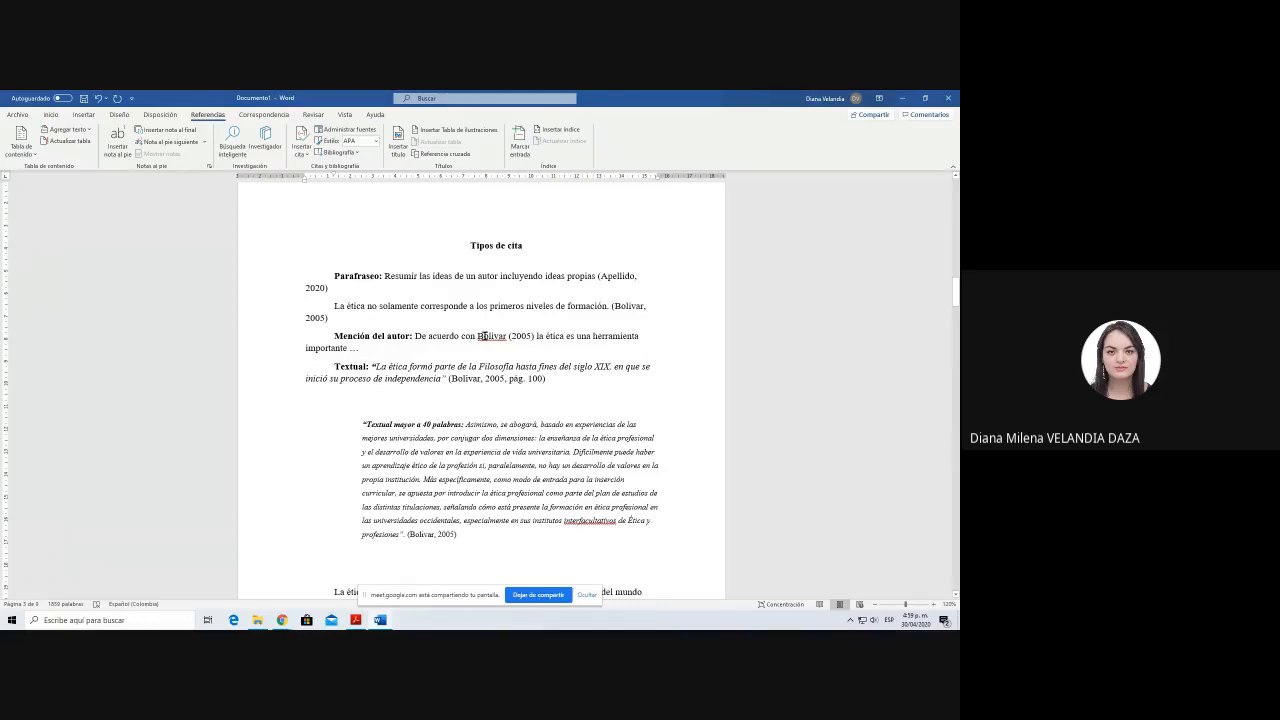
{"action": "left_click", "coordinate": [526, 337]}
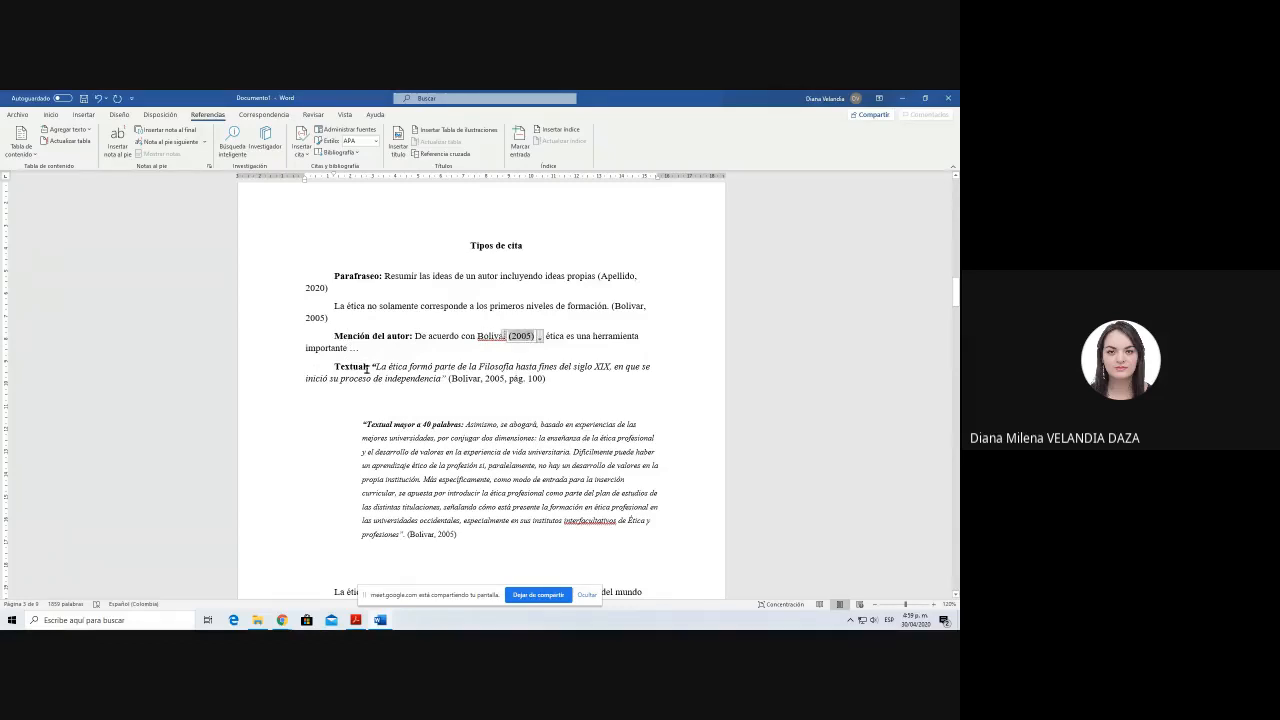
{"action": "left_click_drag", "start_coordinate": [335, 367], "coordinate": [441, 378]}
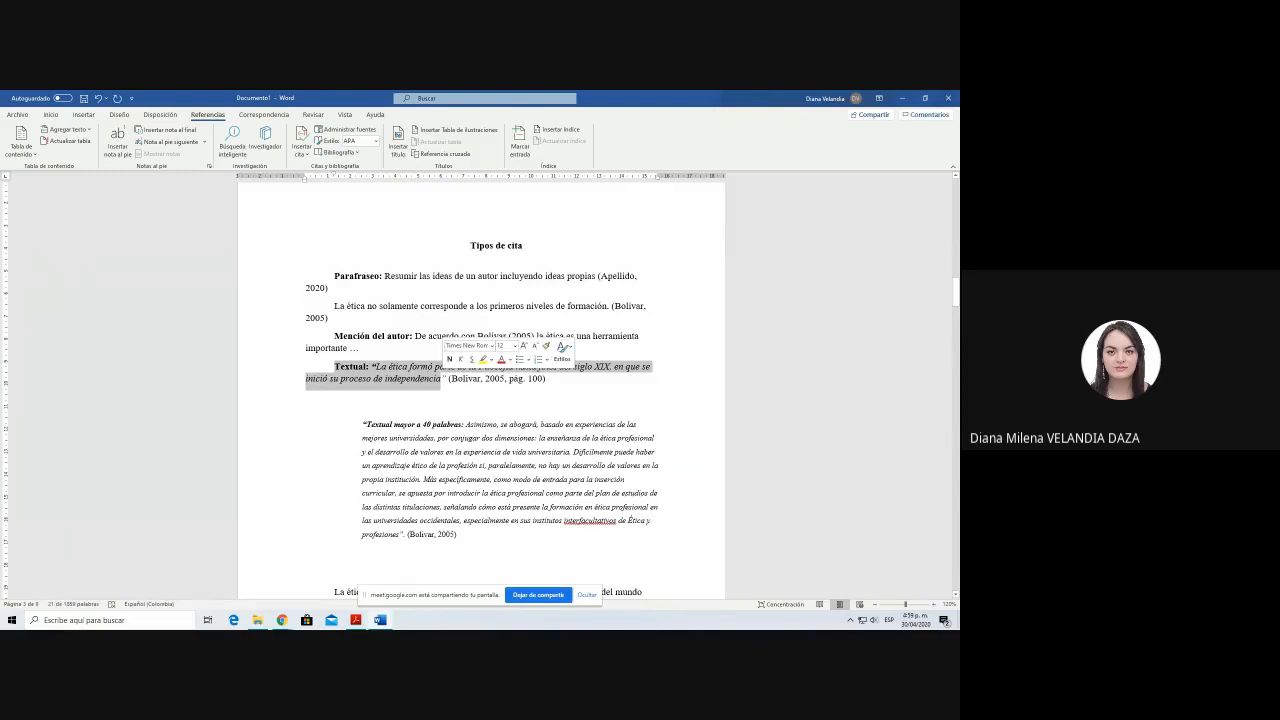
{"action": "left_click", "coordinate": [370, 366]}
{"action": "left_click_drag", "start_coordinate": [370, 366], "coordinate": [441, 378]}
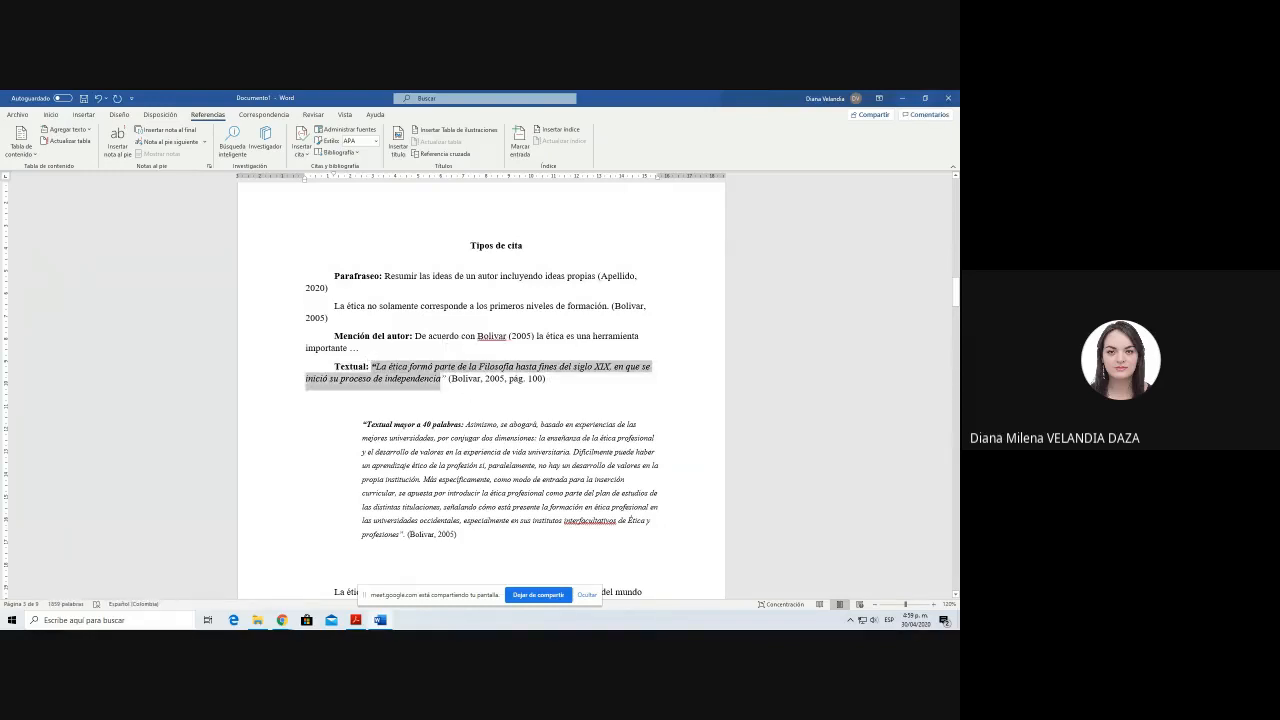
{"action": "left_click", "coordinate": [567, 382]}
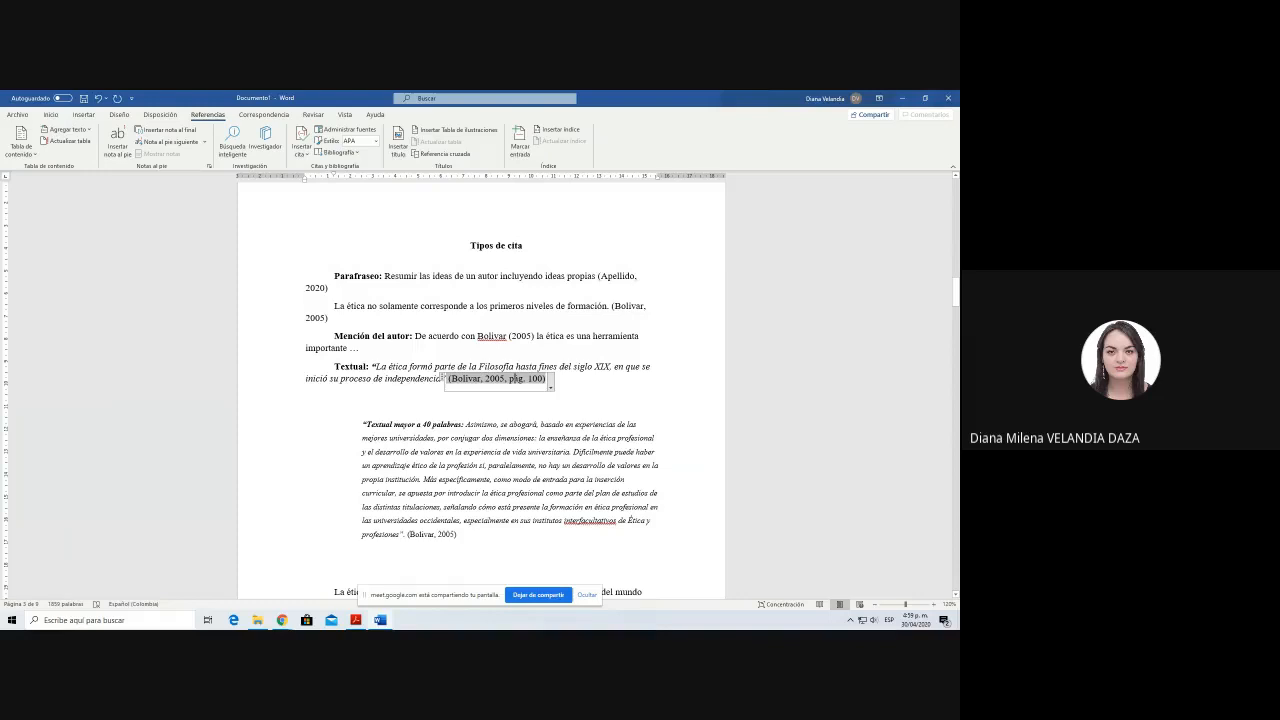
Step: Add page 103 to the citation that closes the block quotation labelled "Textual mayor a 40 palabras"
{"action": "scroll", "coordinate": [480, 400], "scroll_direction": "down", "scroll_amount": 2}
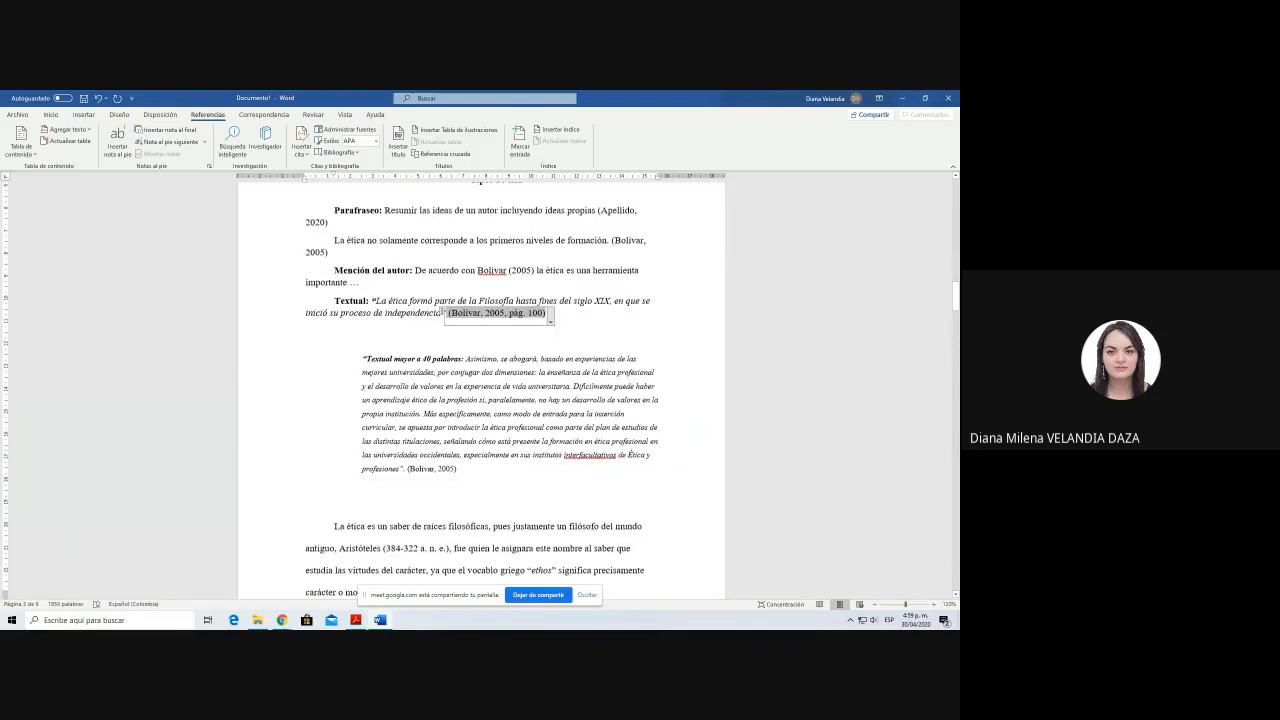
{"action": "scroll", "coordinate": [442, 400], "scroll_direction": "down", "scroll_amount": 1}
{"action": "left_click", "coordinate": [436, 450]}
{"action": "left_click", "coordinate": [462, 461]}
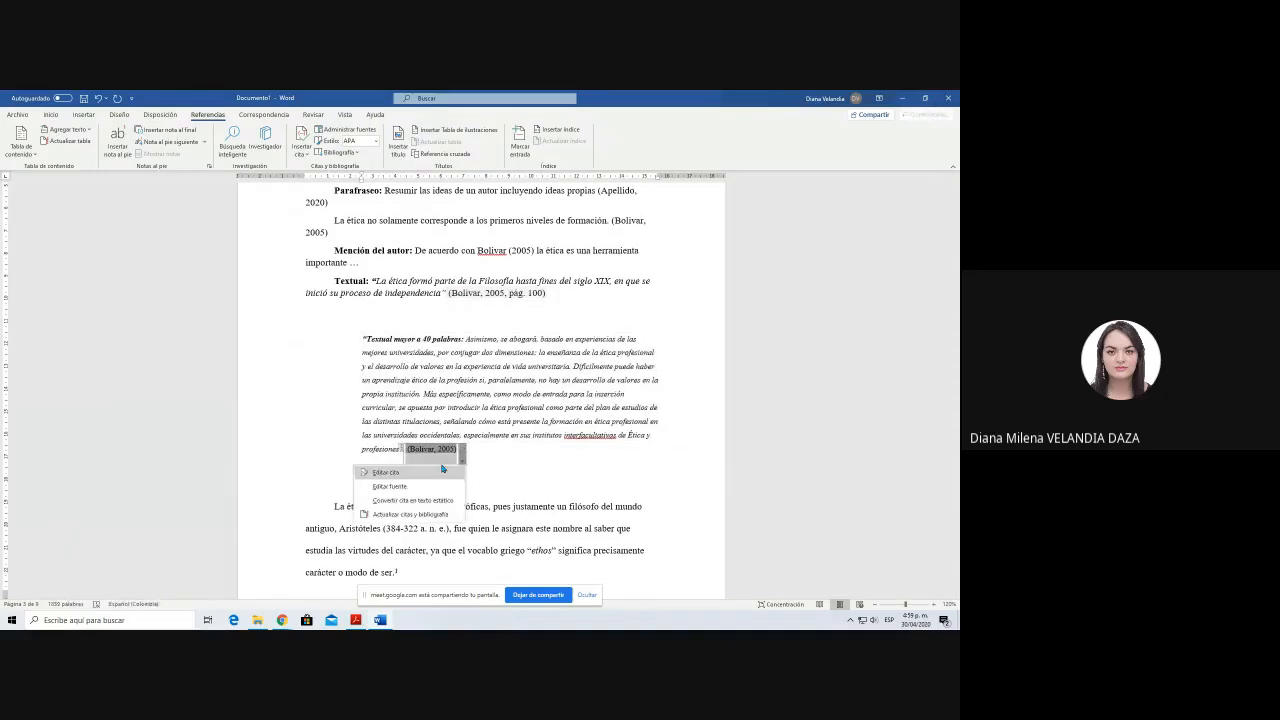
{"action": "left_click", "coordinate": [442, 471]}
{"action": "type", "text": "100"}
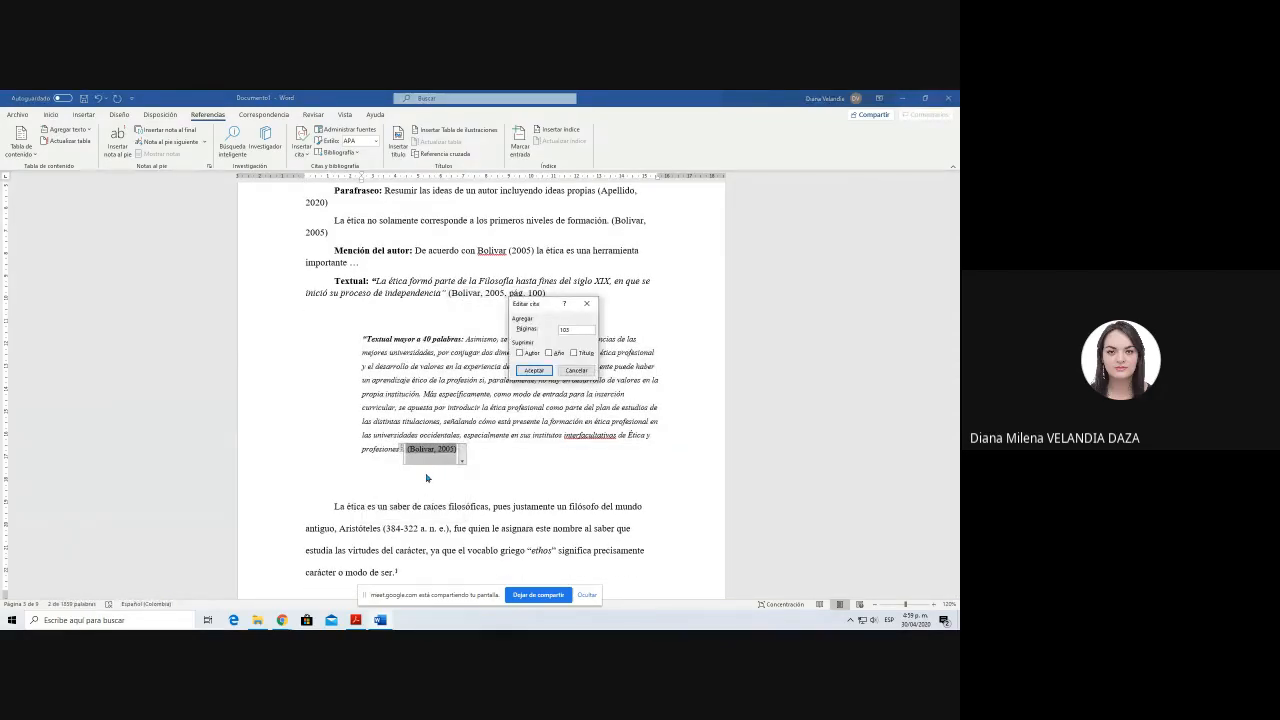
{"action": "key", "text": "Return"}
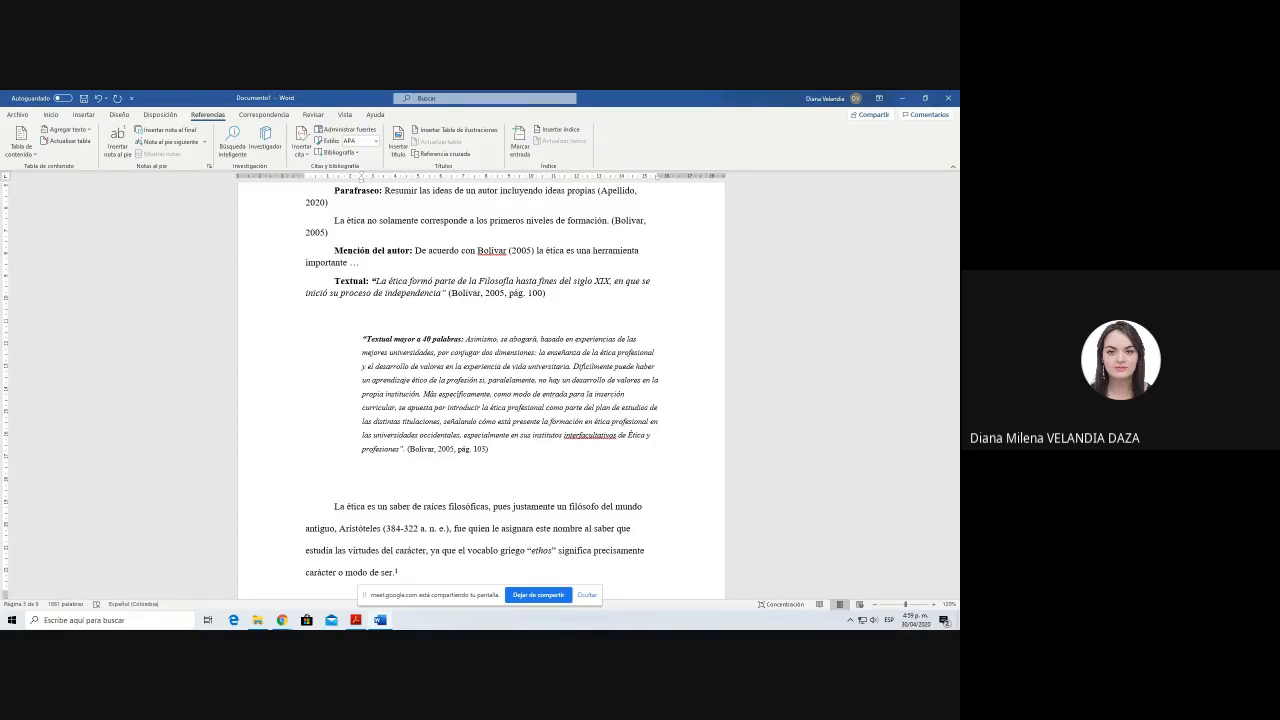
Step: Insert the built-in "Bibliografía" list in APA style on a new page at the end of the document
{"action": "scroll", "coordinate": [538, 448], "scroll_direction": "down", "scroll_amount": 5}
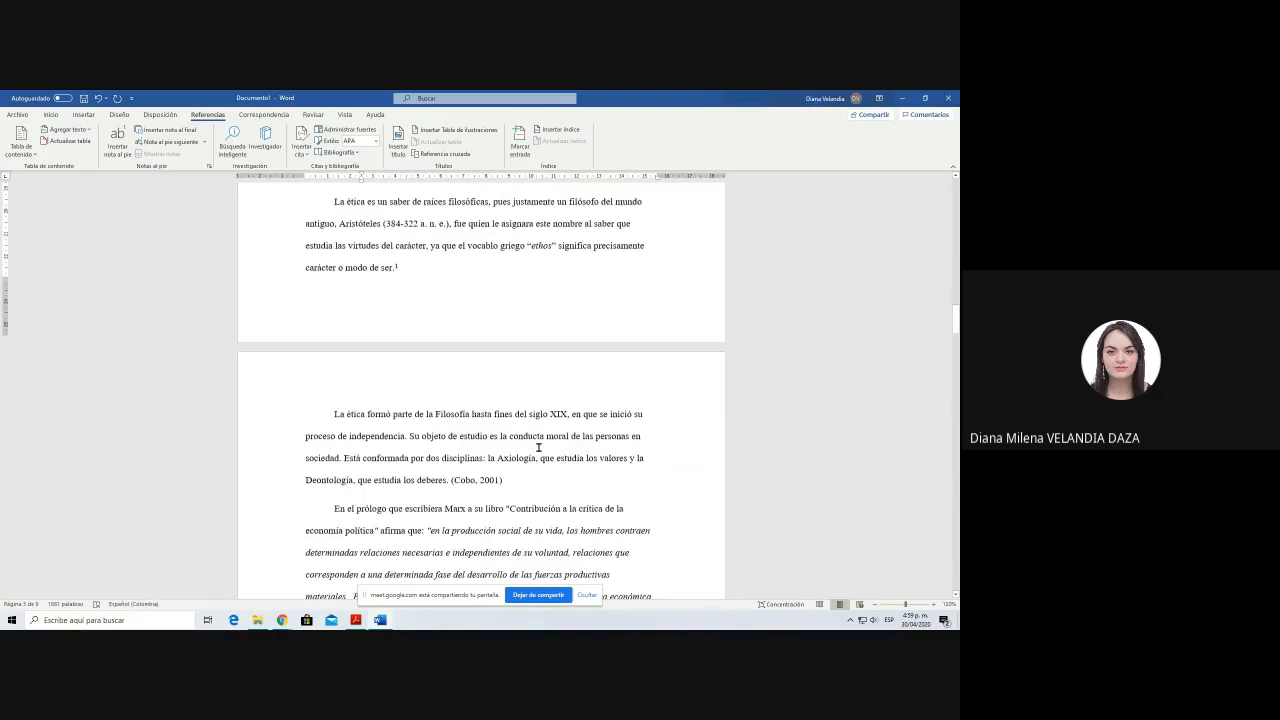
{"action": "scroll", "coordinate": [538, 448], "scroll_direction": "down", "scroll_amount": 5}
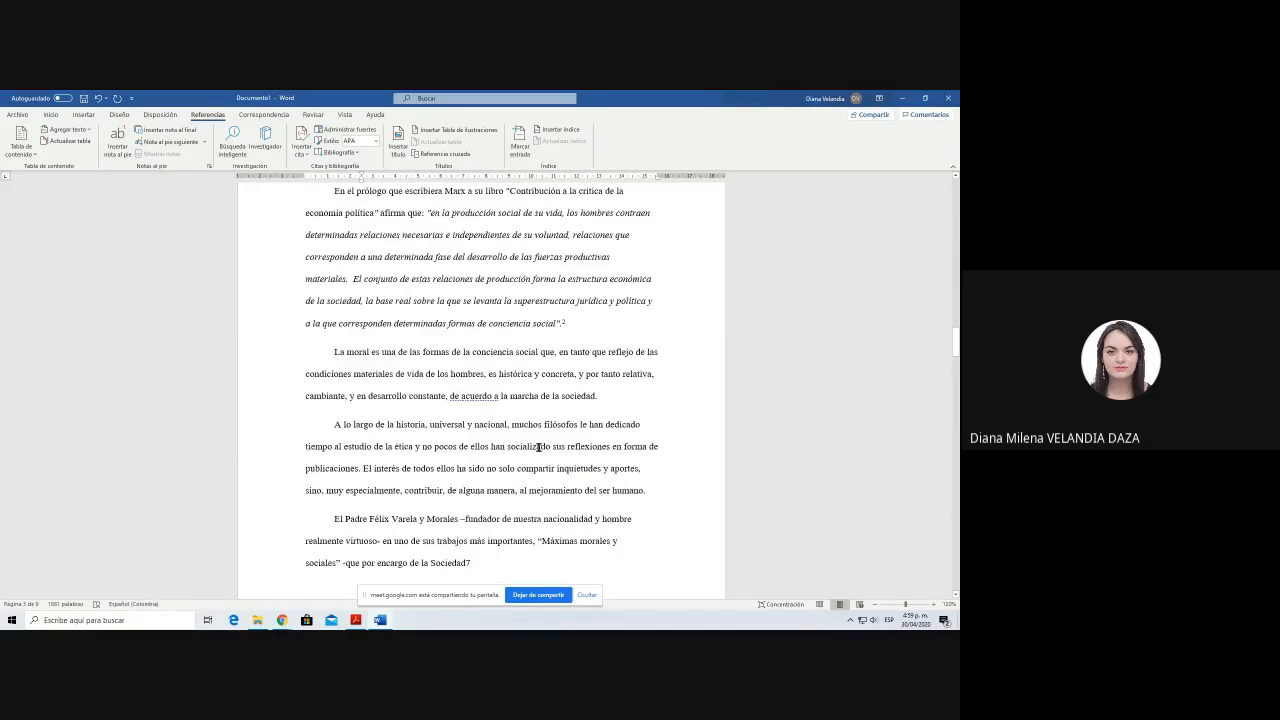
{"action": "scroll", "coordinate": [538, 448], "scroll_direction": "down", "scroll_amount": 5}
{"action": "scroll", "coordinate": [538, 448], "scroll_direction": "down", "scroll_amount": 5}
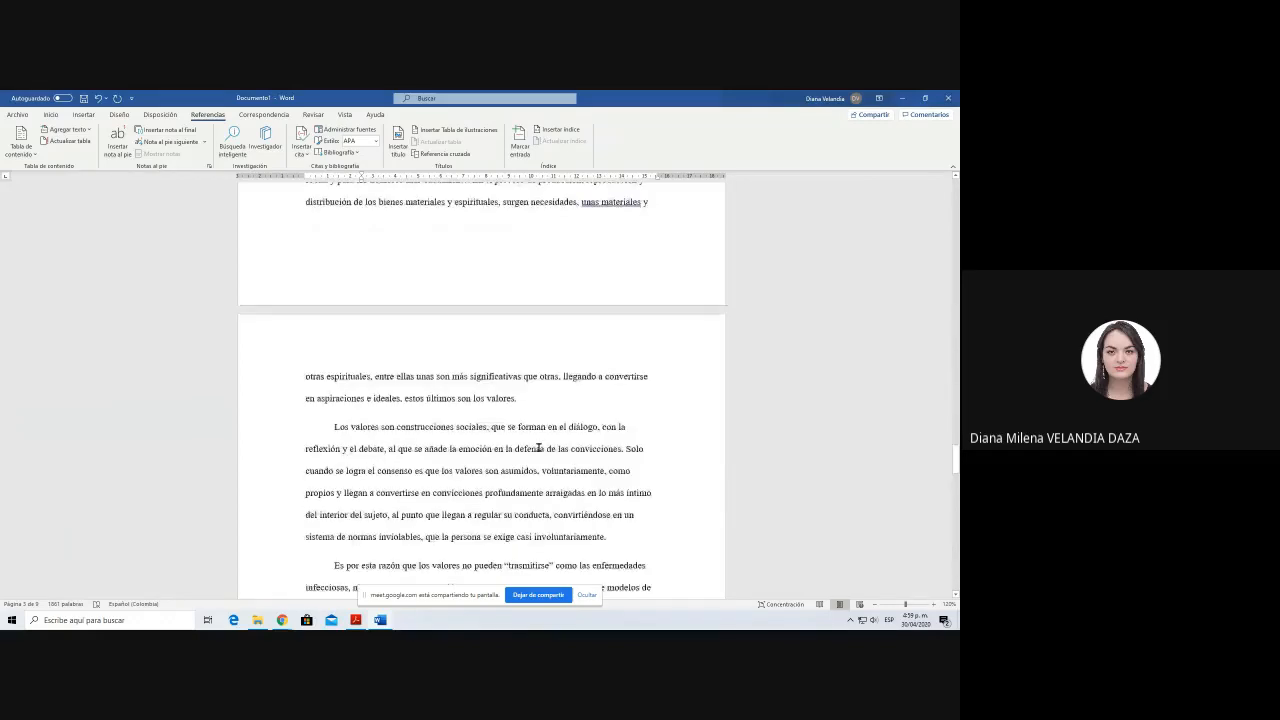
{"action": "scroll", "coordinate": [538, 448], "scroll_direction": "down", "scroll_amount": 5}
{"action": "scroll", "coordinate": [538, 448], "scroll_direction": "down", "scroll_amount": 10}
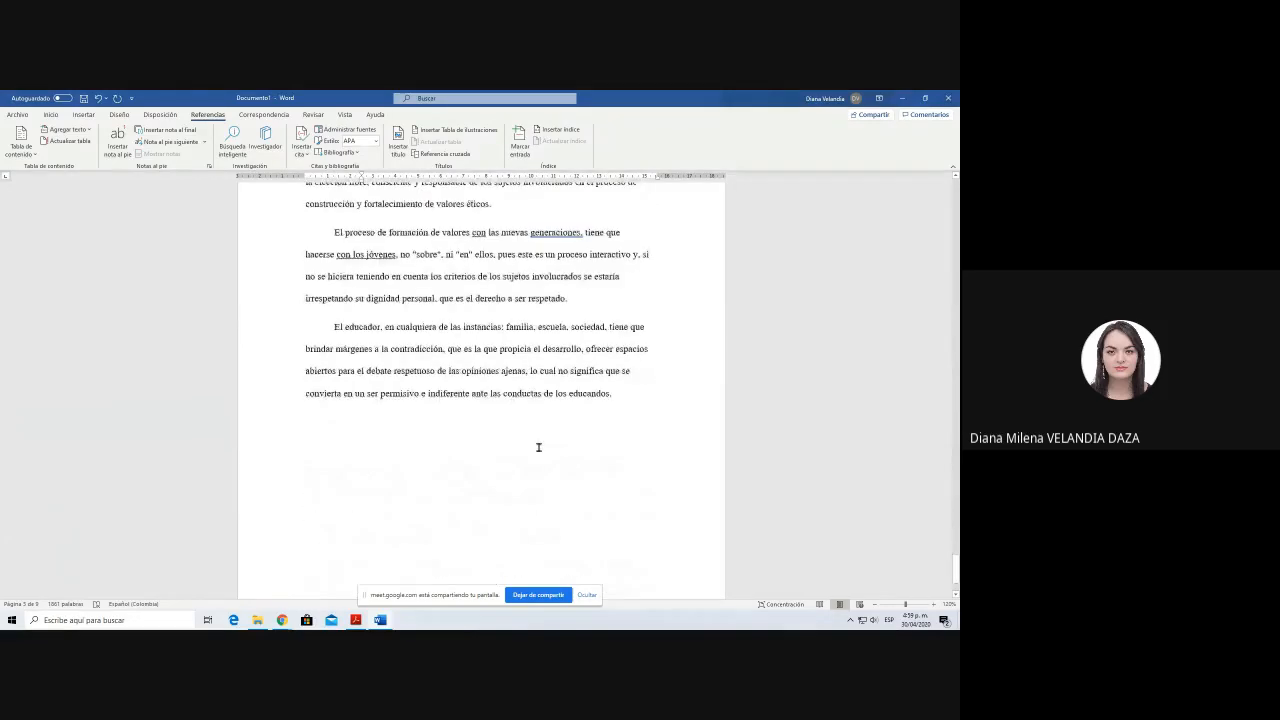
{"action": "scroll", "coordinate": [337, 323], "scroll_direction": "down", "scroll_amount": 3}
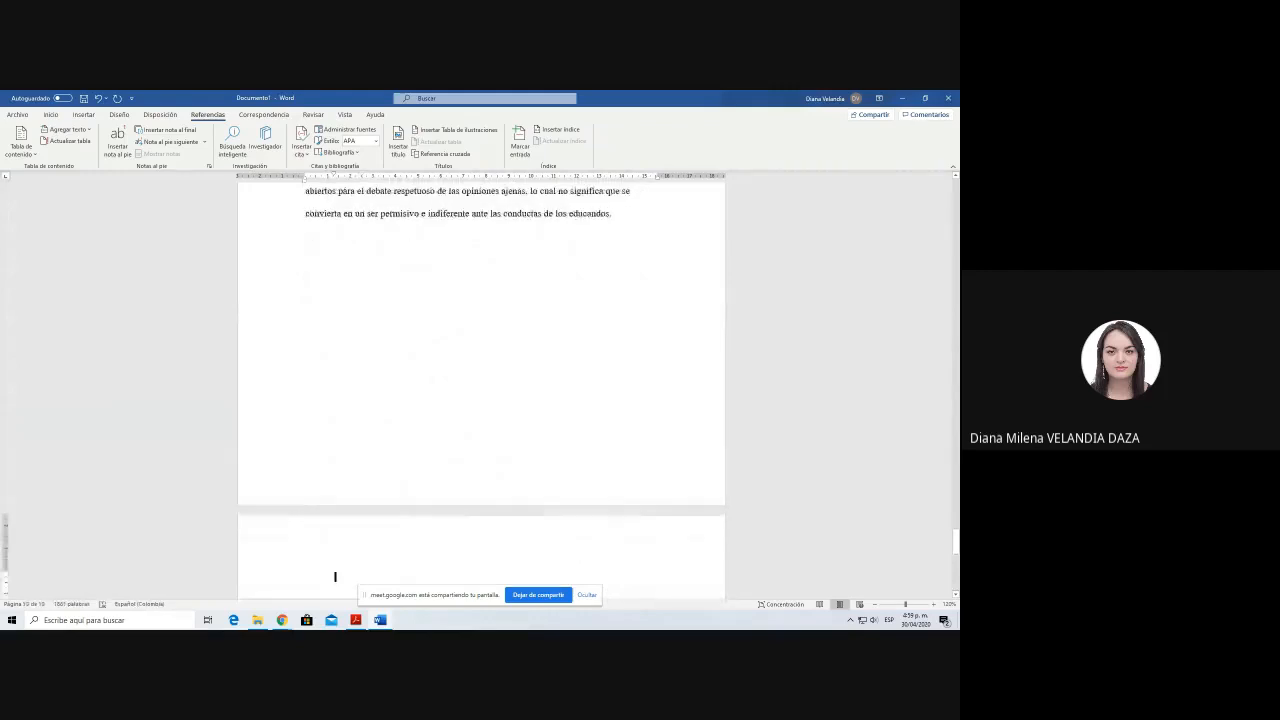
{"action": "scroll", "coordinate": [517, 377], "scroll_direction": "down", "scroll_amount": 3}
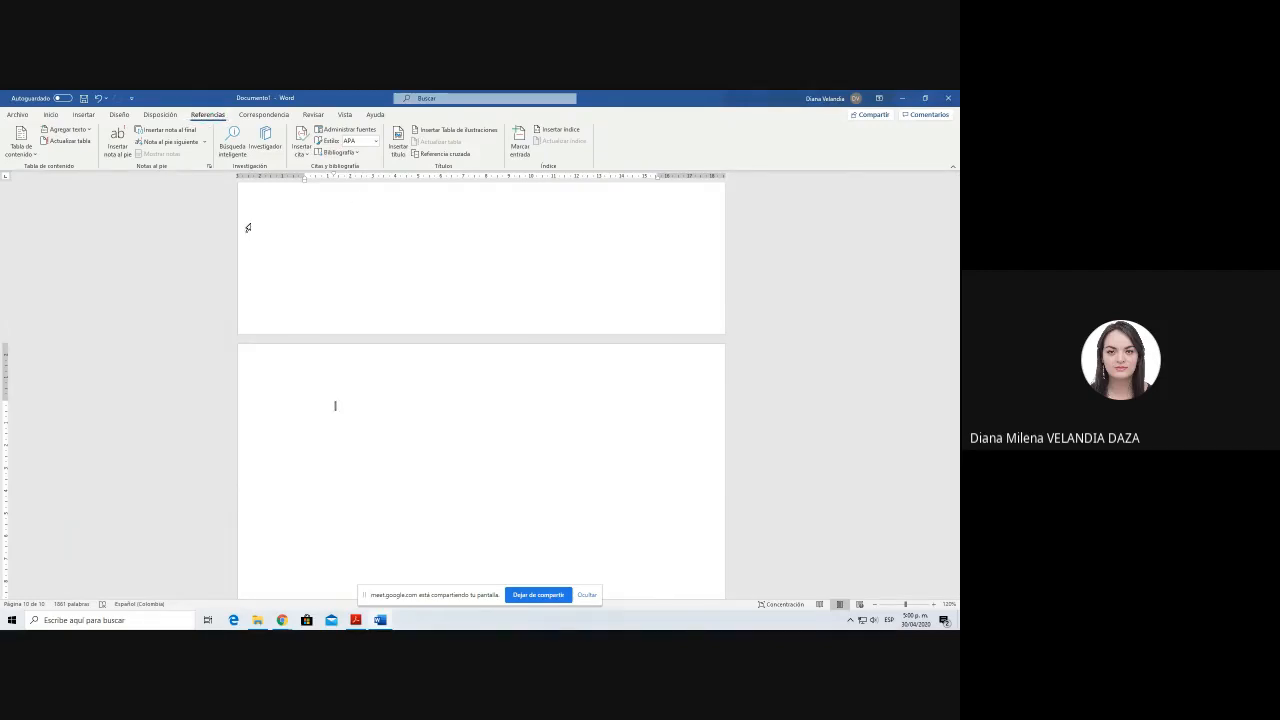
{"action": "left_click", "coordinate": [342, 156]}
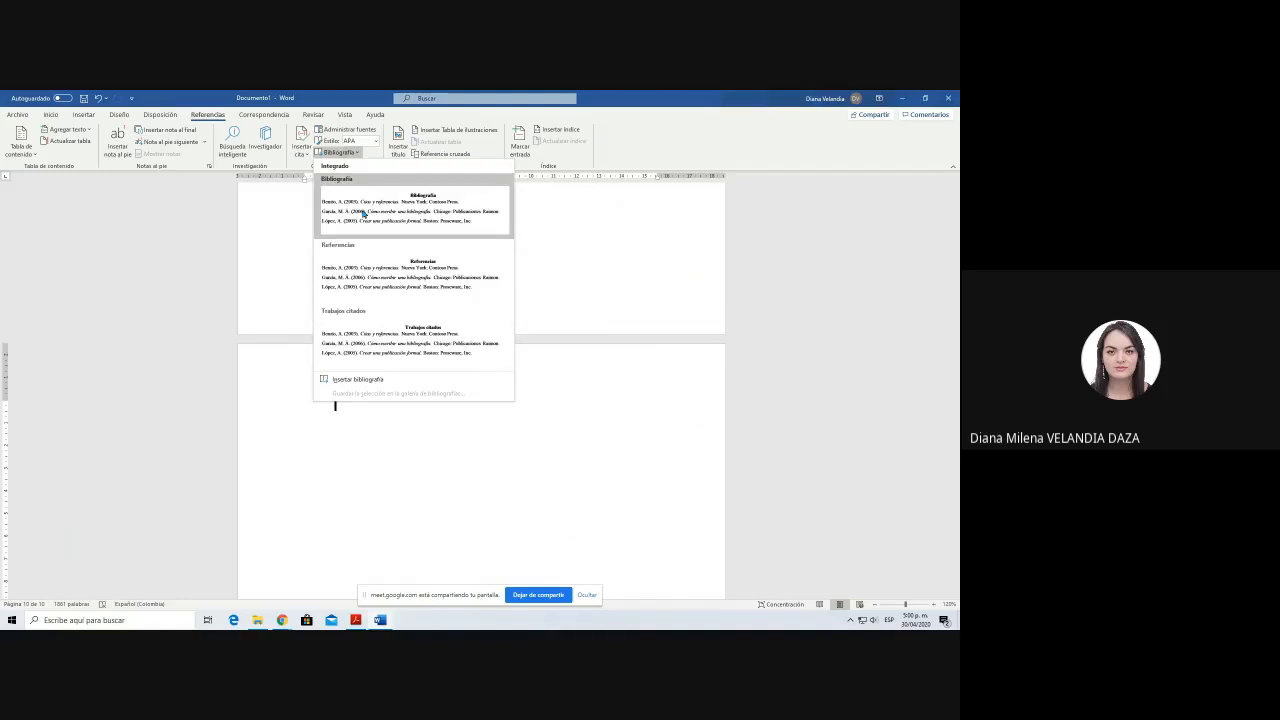
{"action": "left_click", "coordinate": [364, 213]}
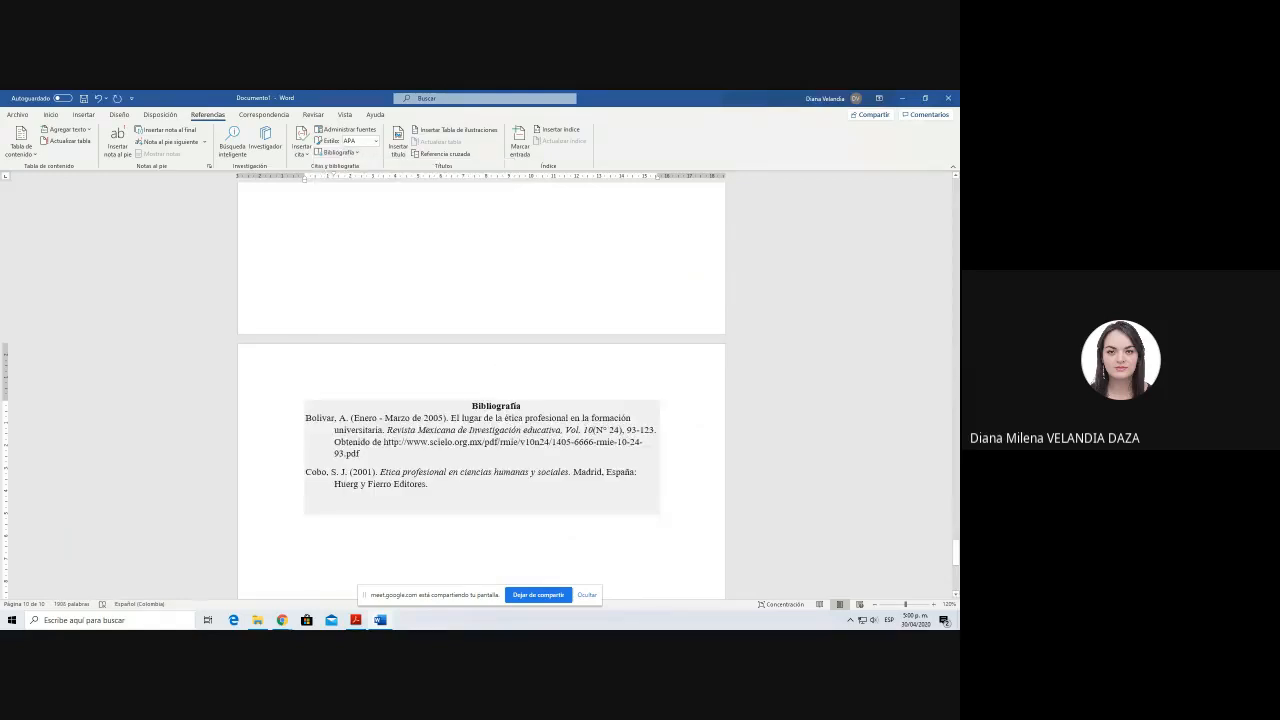
Step: Add a blank line between the "Bibliografía" heading and the first reference entry
{"action": "left_click", "coordinate": [491, 406]}
{"action": "key", "text": "End"}
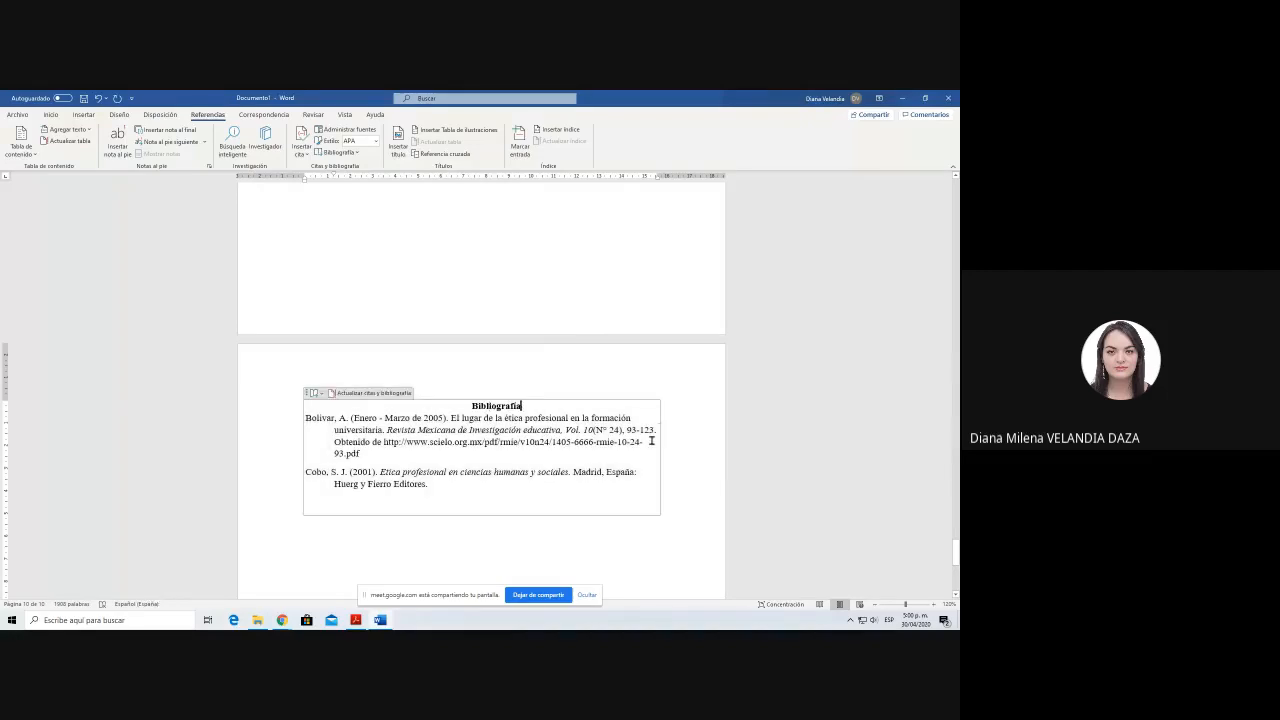
{"action": "key", "text": "Return"}
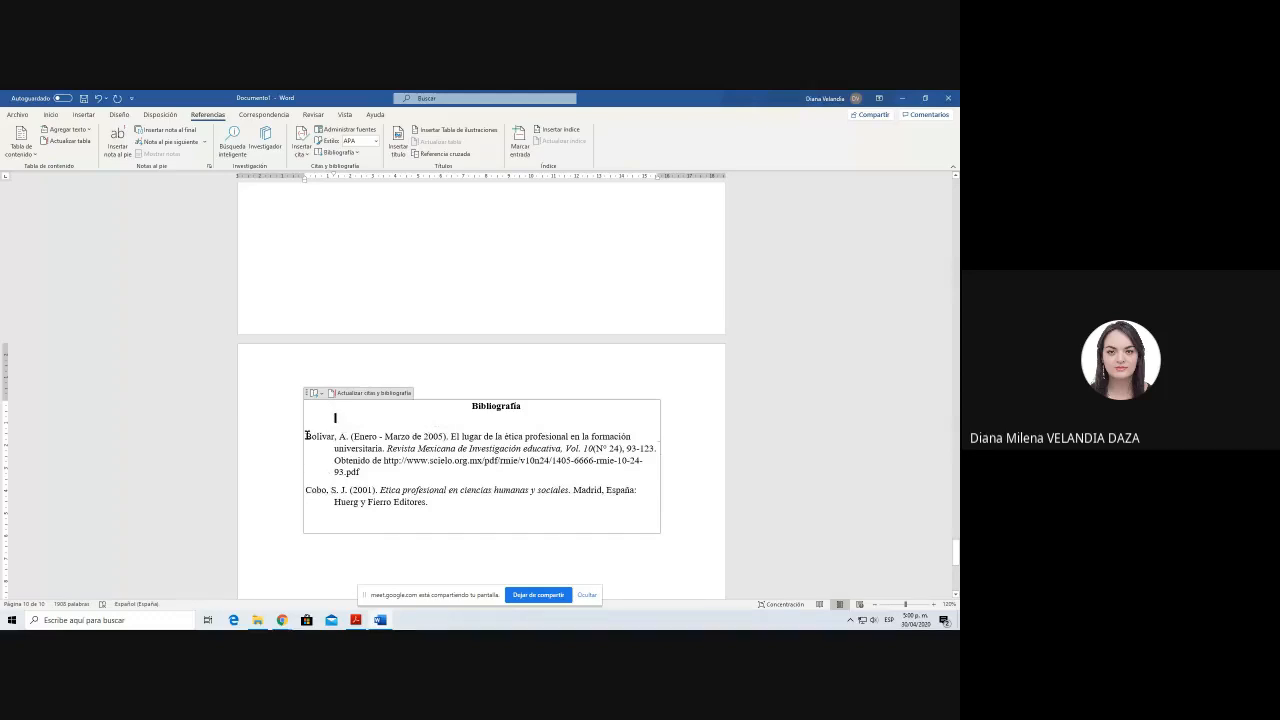
Step: Examine the reference entries in the bibliography block and its option for updating citations and bibliography
{"action": "left_click_drag", "start_coordinate": [306, 435], "coordinate": [572, 449]}
{"action": "left_click", "coordinate": [681, 473]}
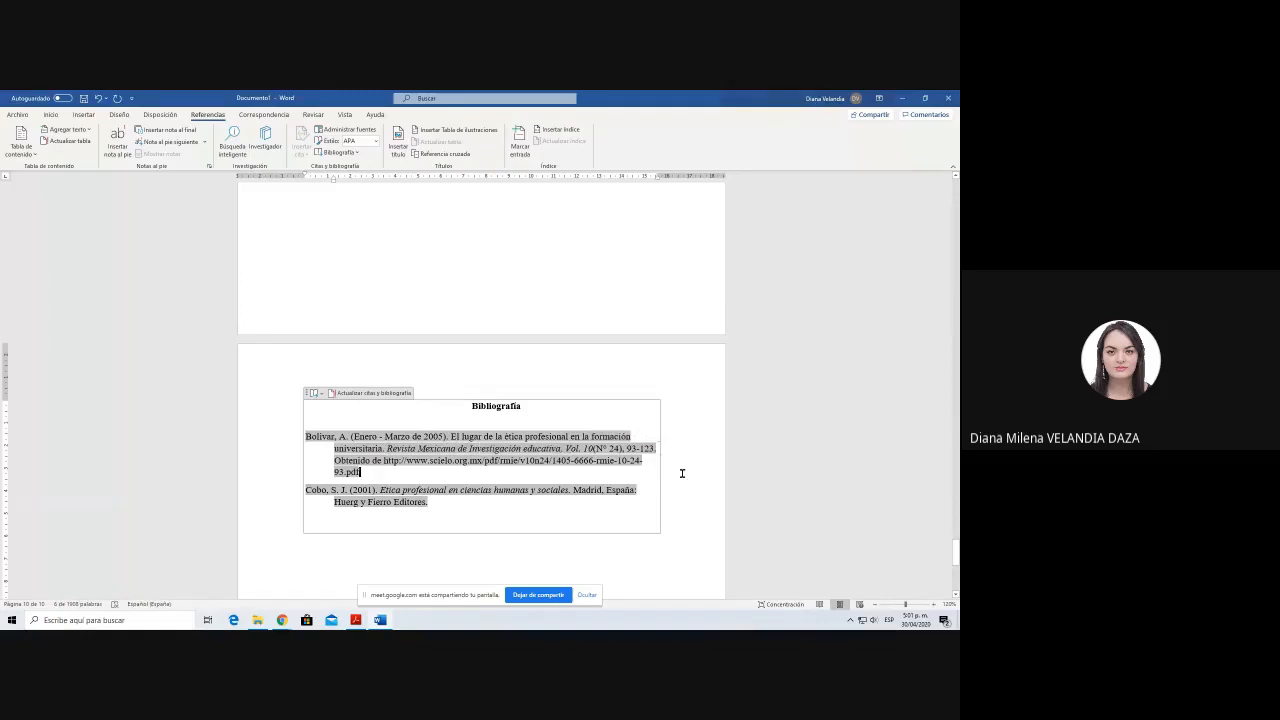
{"action": "left_click", "coordinate": [338, 538]}
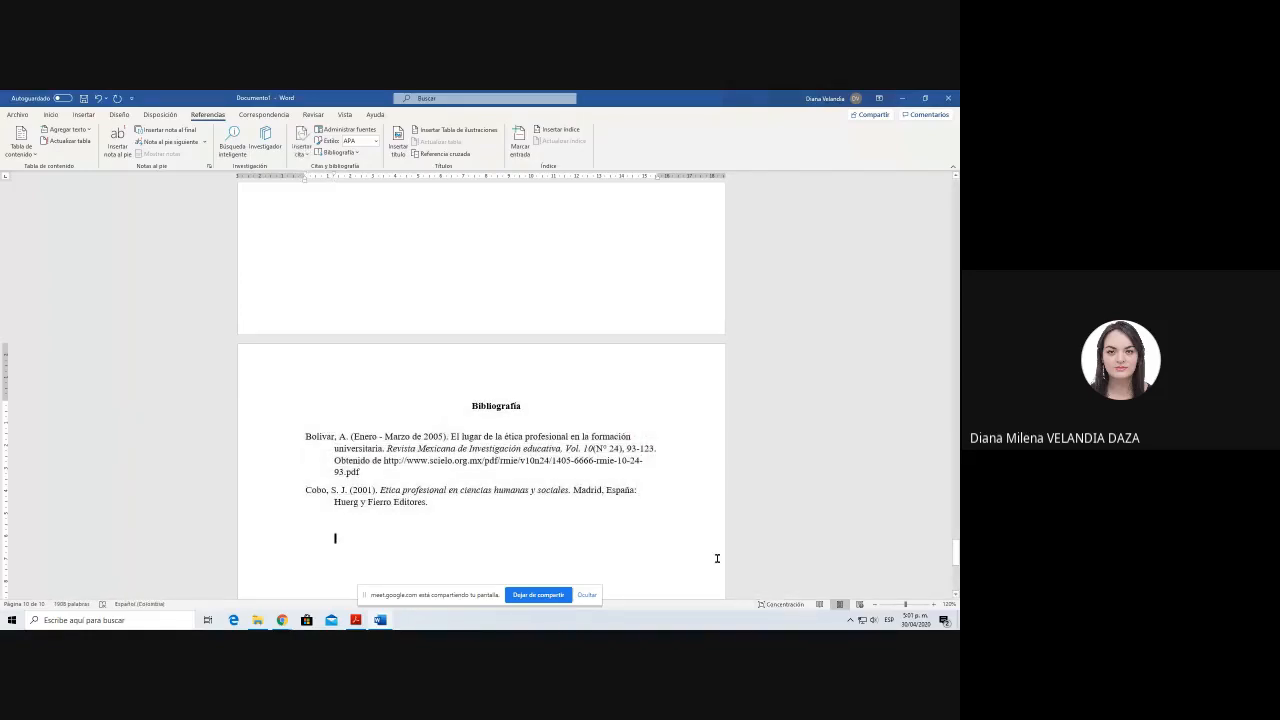
{"action": "scroll", "coordinate": [717, 558], "scroll_direction": "down", "scroll_amount": 2}
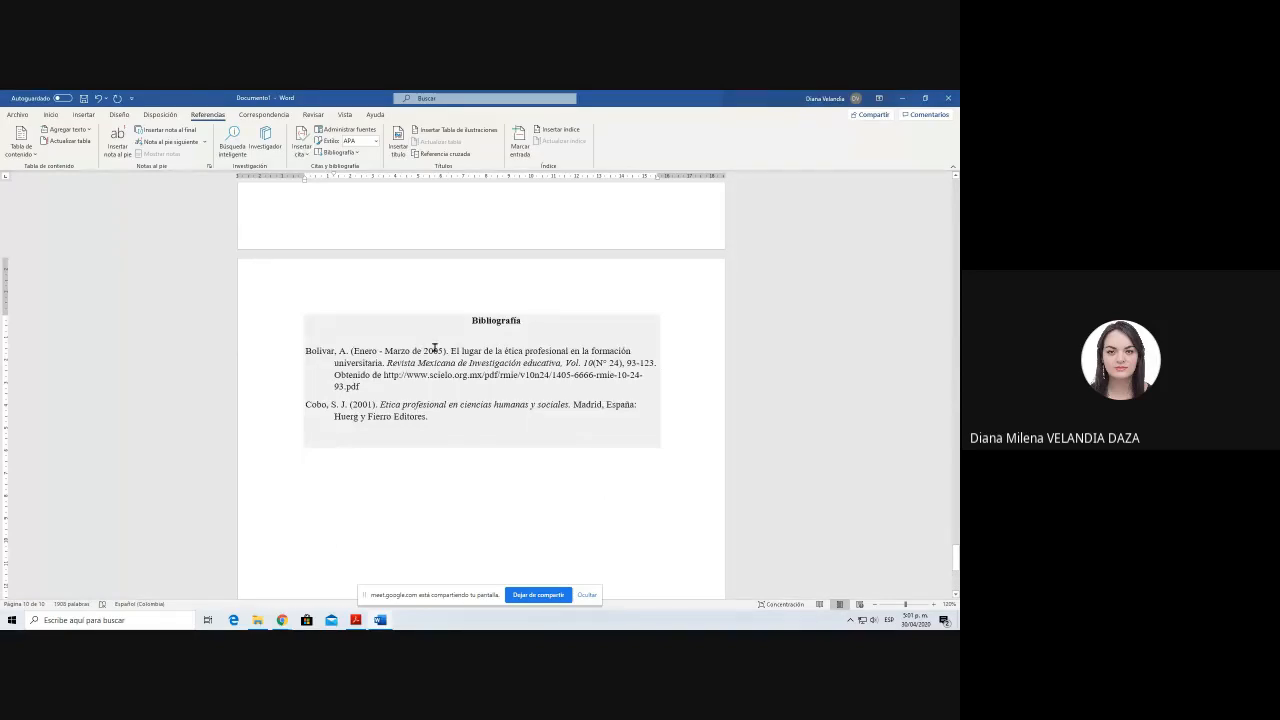
{"action": "left_click", "coordinate": [435, 347]}
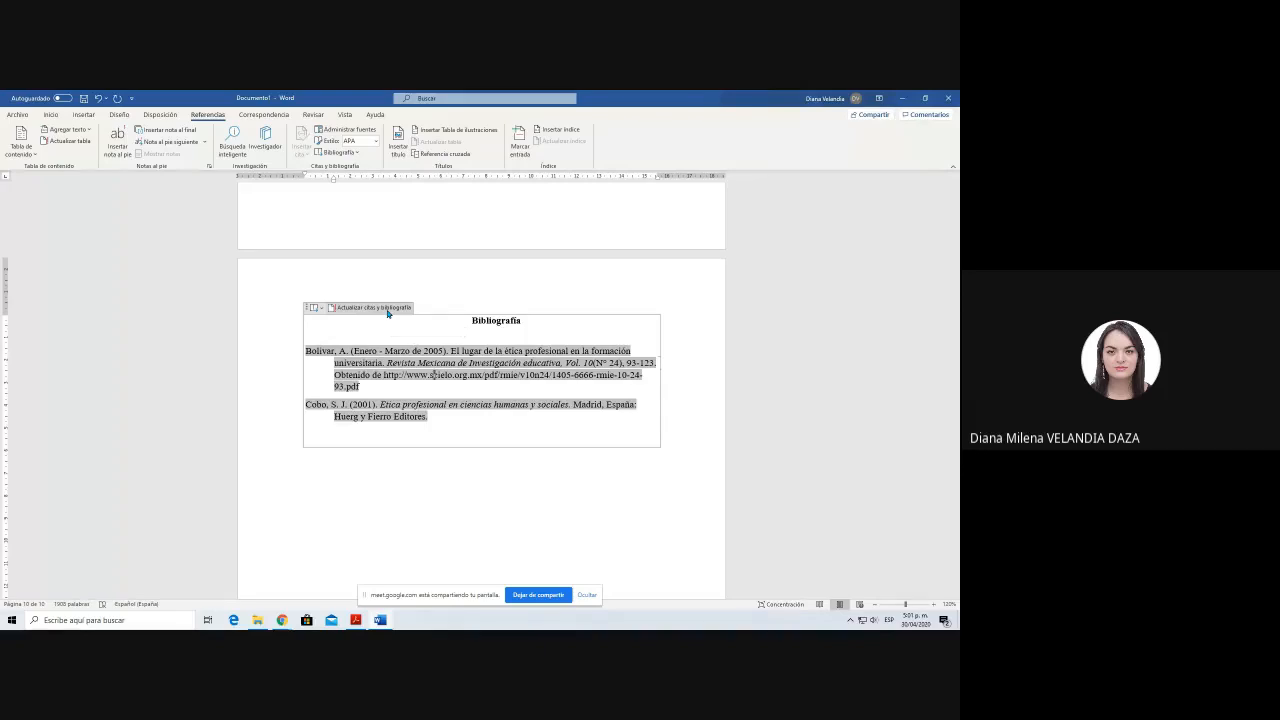
{"action": "left_click", "coordinate": [430, 214]}
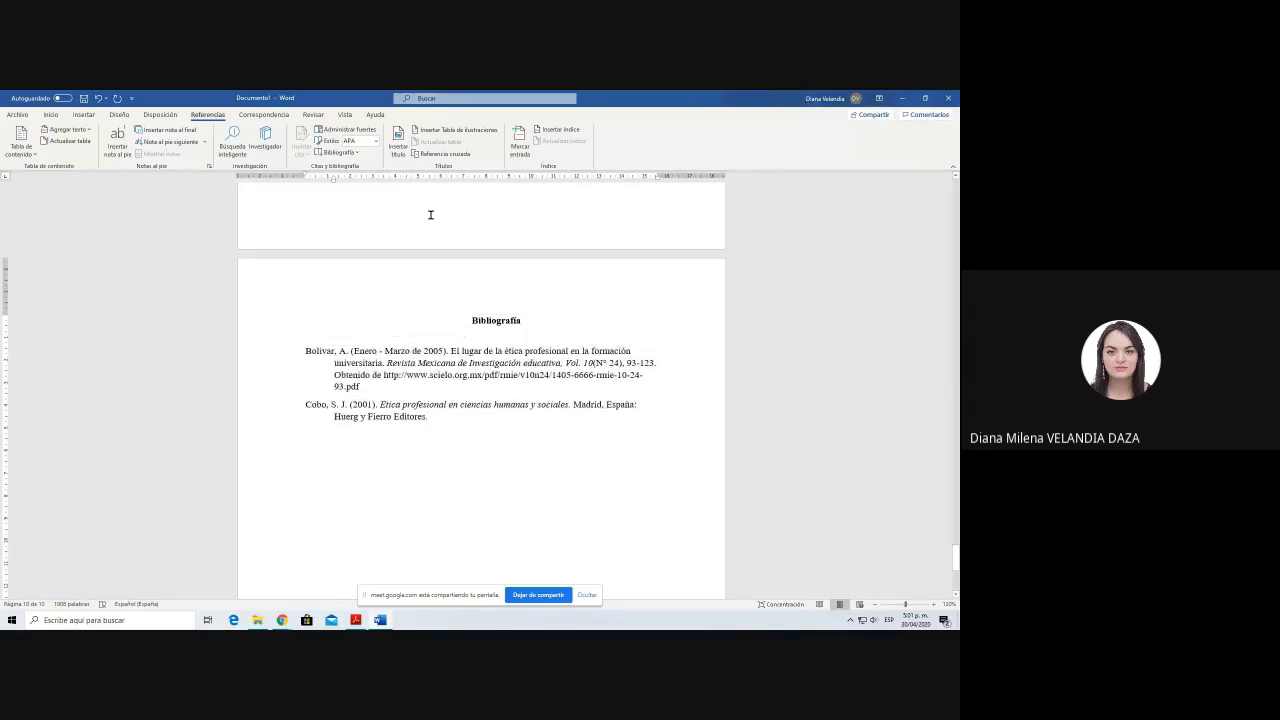
Step: Switch to Chrome and examine the publication details of the article "Ética social, profesional, profesoral y de la ciencia"
{"action": "key", "text": "alt+Tab"}
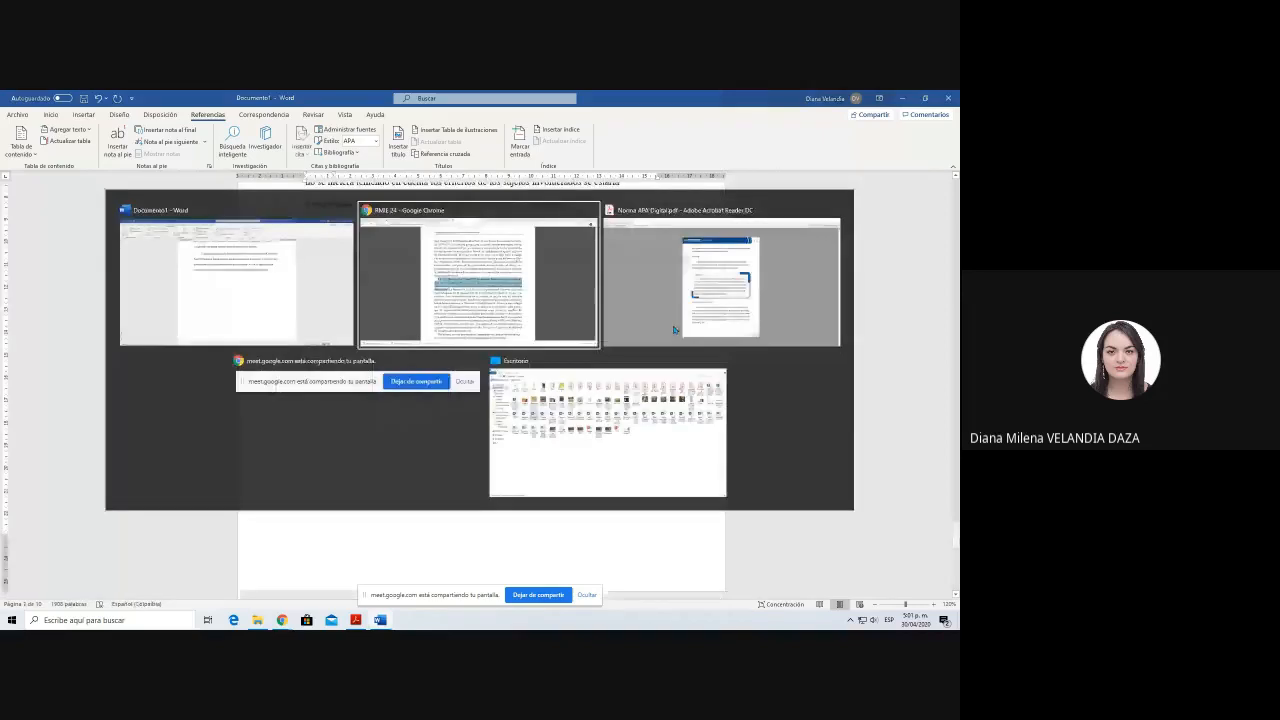
{"action": "left_click", "coordinate": [660, 98]}
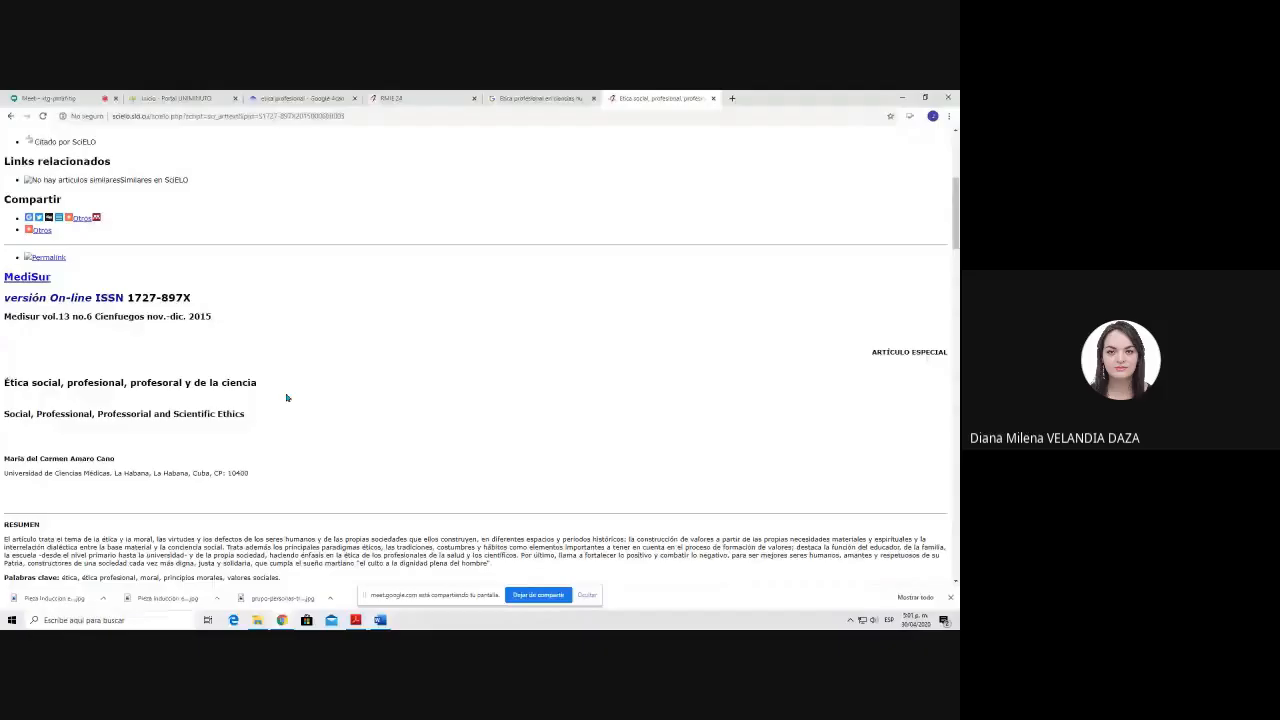
{"action": "scroll", "coordinate": [287, 398], "scroll_direction": "up", "scroll_amount": 6}
{"action": "scroll", "coordinate": [287, 398], "scroll_direction": "down", "scroll_amount": 5}
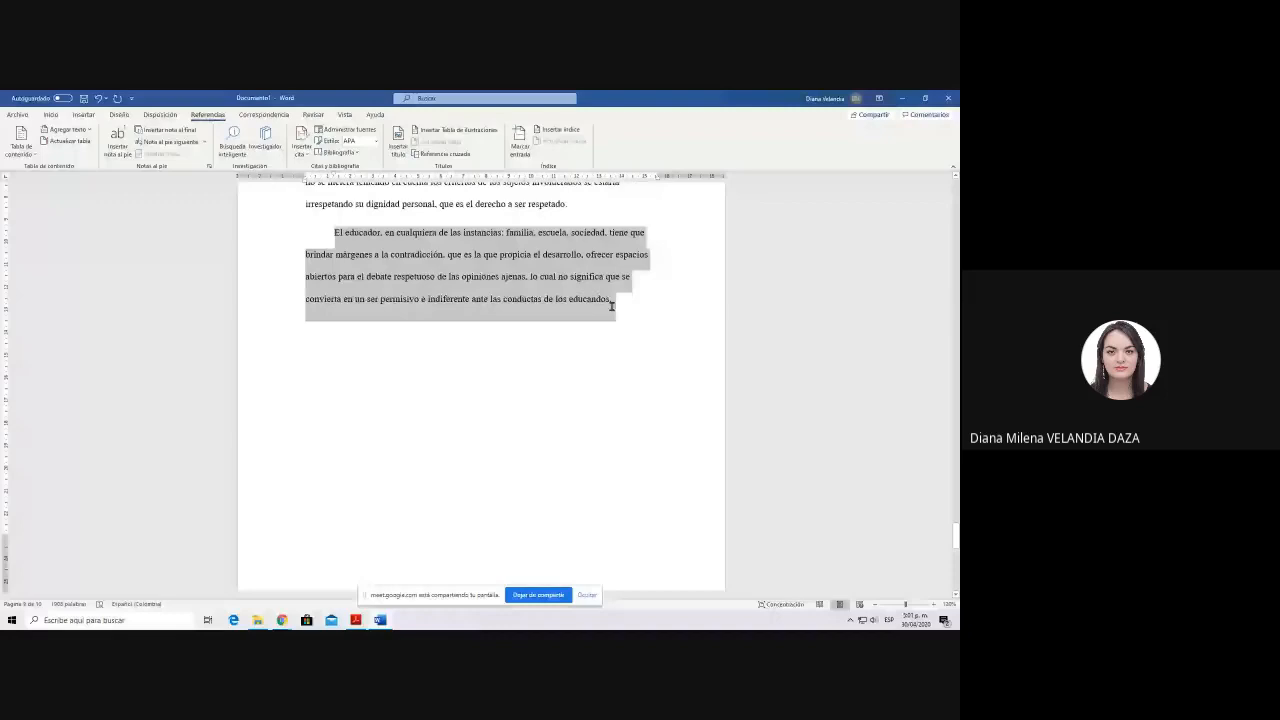
Step: Back in Word, start a new "Artículo de revista" source for a citation at the end of the paragraph beginning "El educador"
{"action": "left_click", "coordinate": [611, 306]}
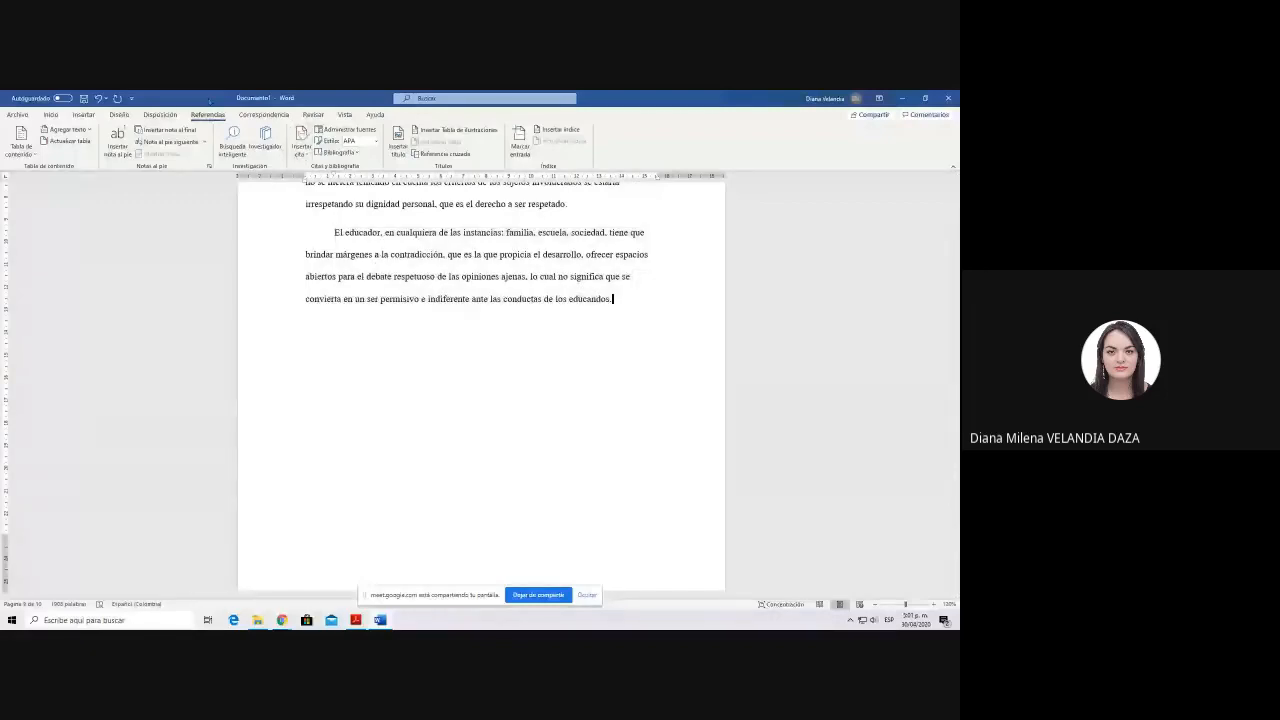
{"action": "left_click", "coordinate": [298, 149]}
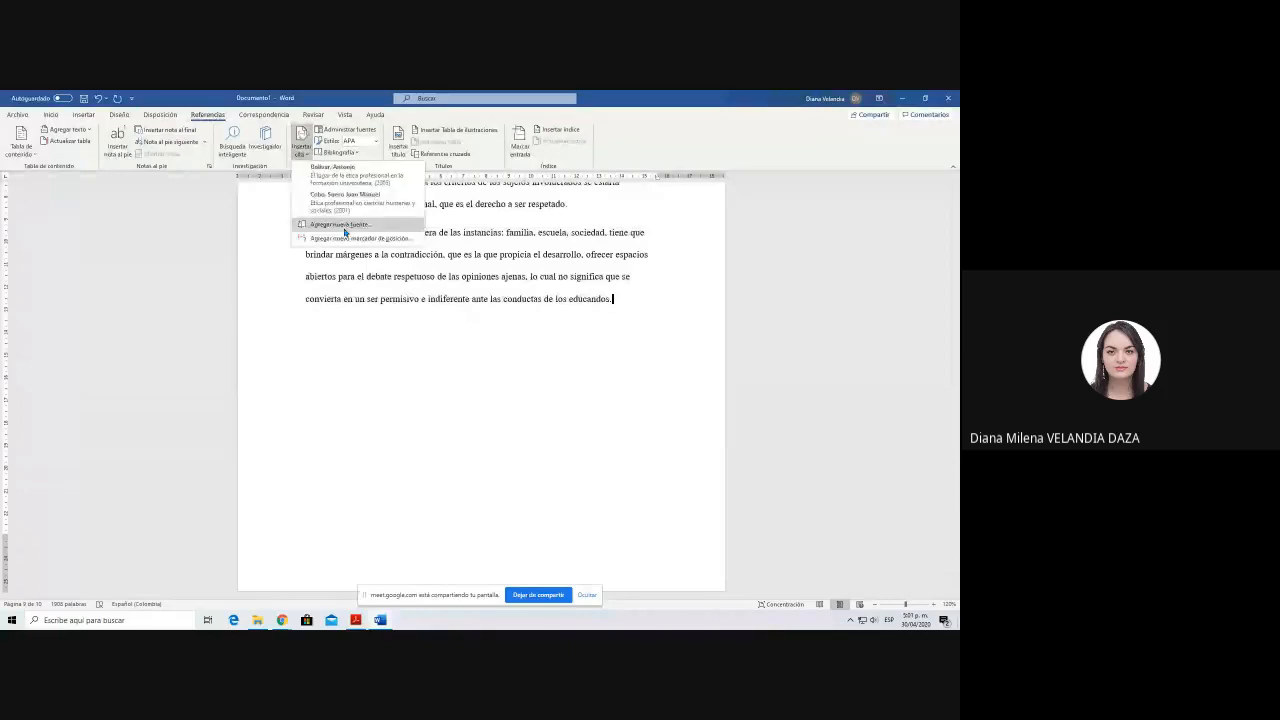
{"action": "left_click", "coordinate": [344, 227]}
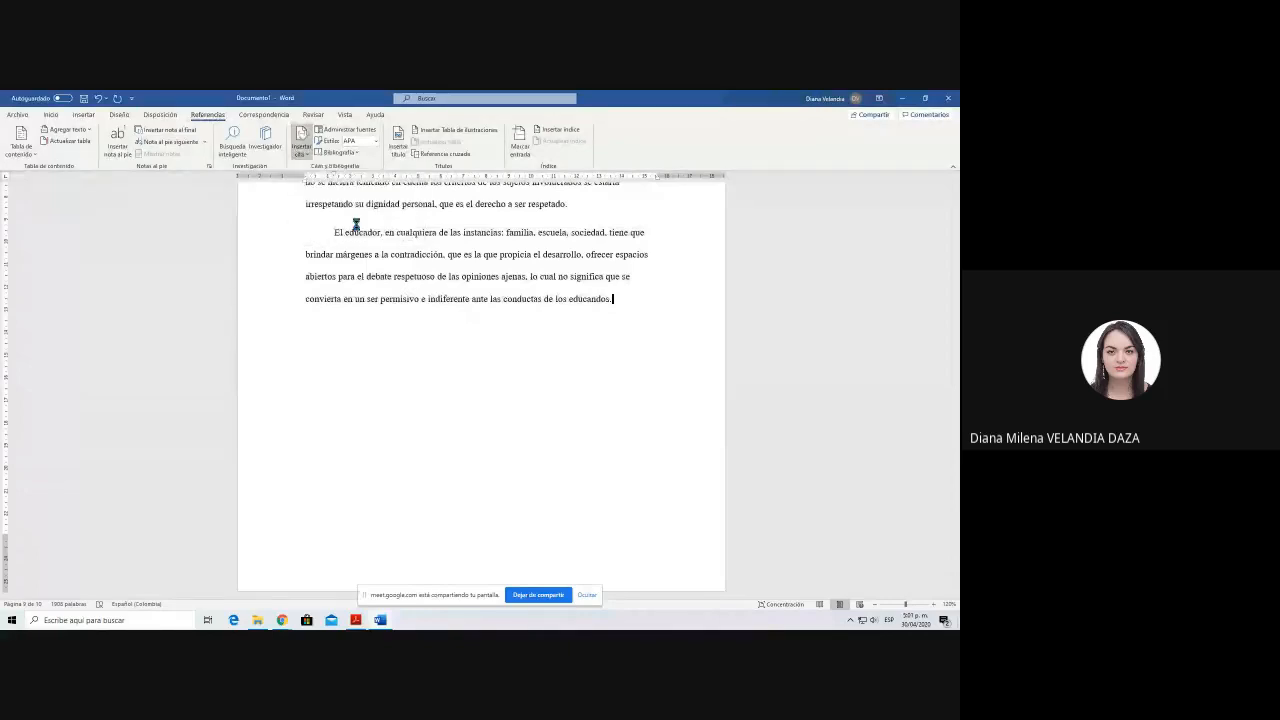
{"action": "left_click", "coordinate": [513, 228]}
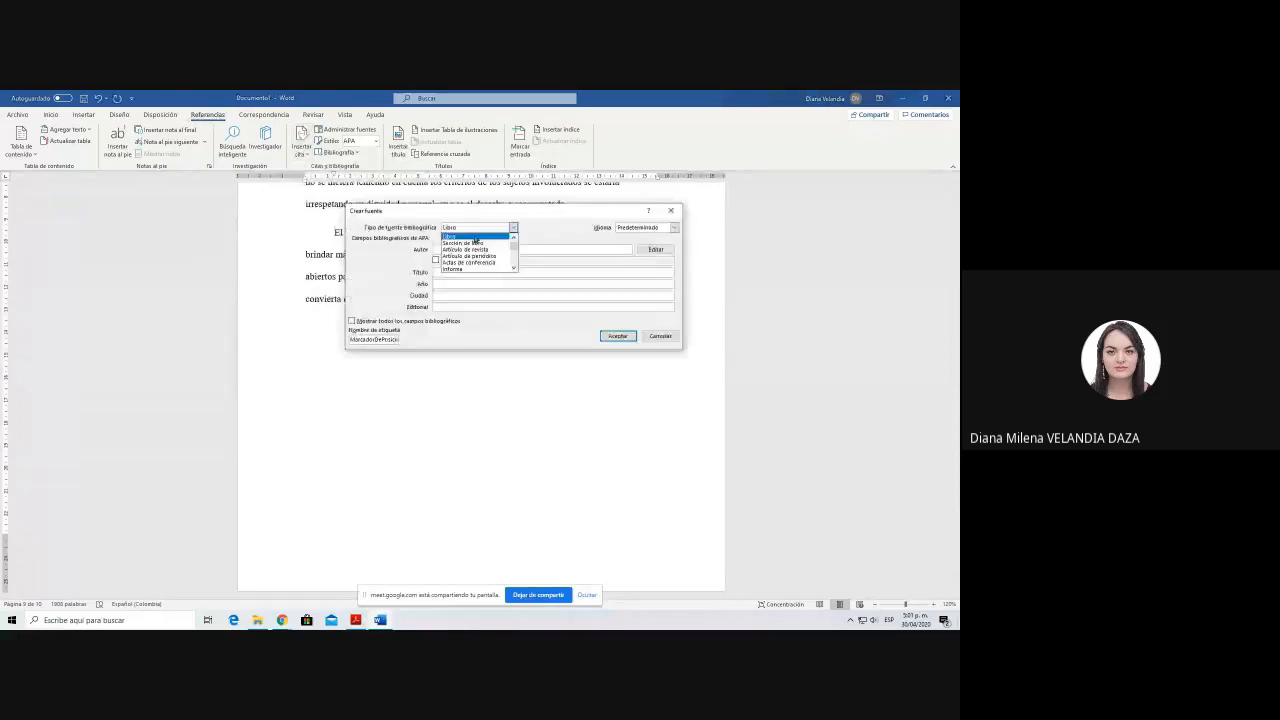
{"action": "left_click", "coordinate": [473, 250]}
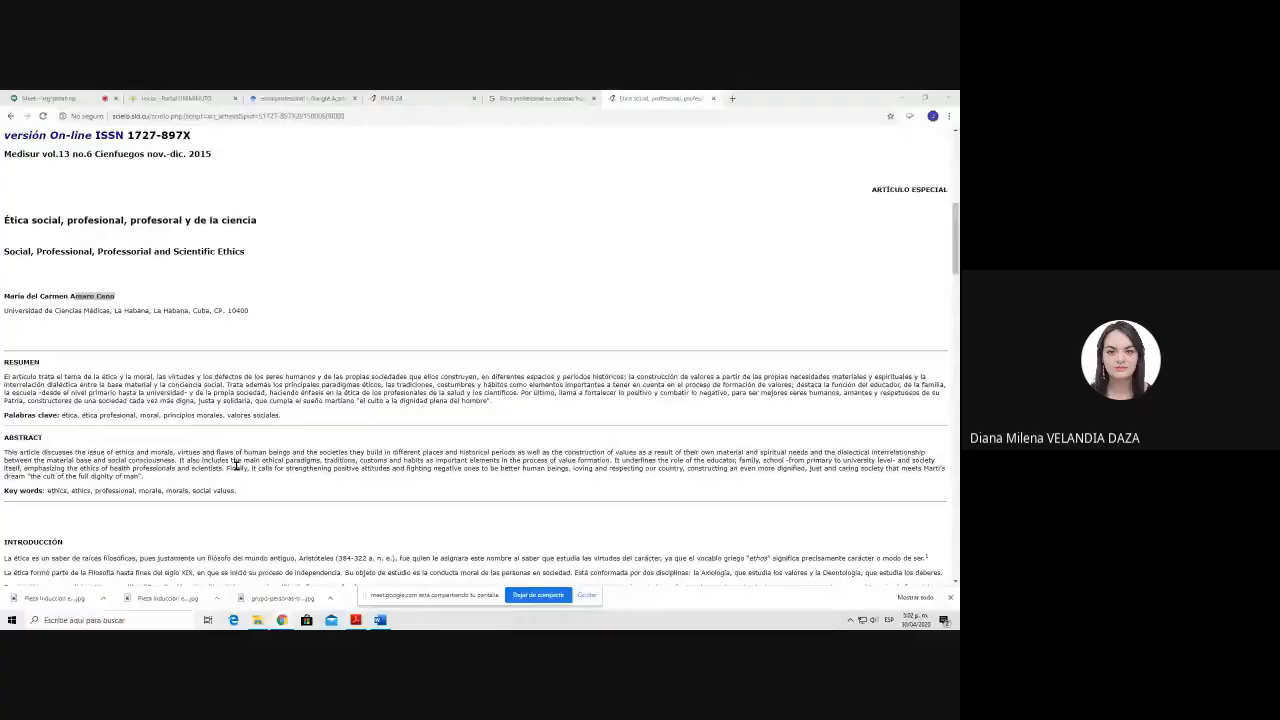
Step: Fill the source's title with "Ética social, profesional, profesoral y de la ciencia" and its journal name with "Medisur" from the web article
{"action": "left_click_drag", "start_coordinate": [5, 219], "coordinate": [279, 223]}
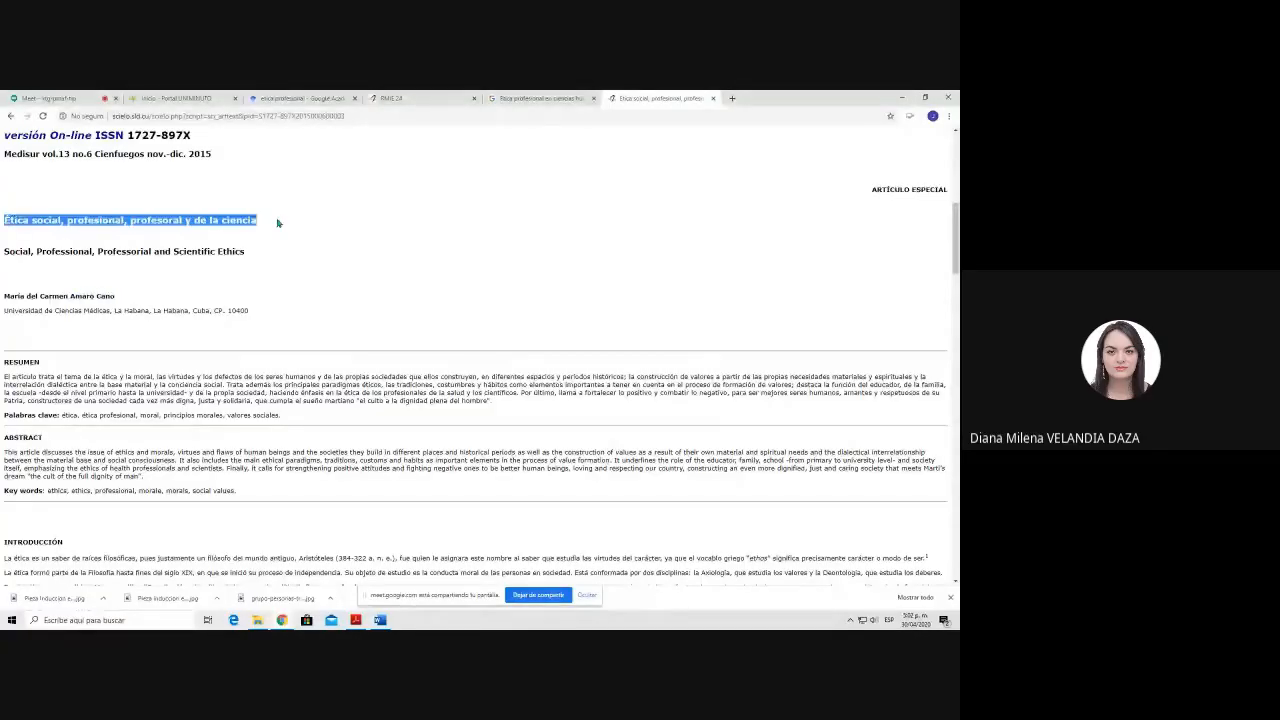
{"action": "key", "text": "alt+Tab"}
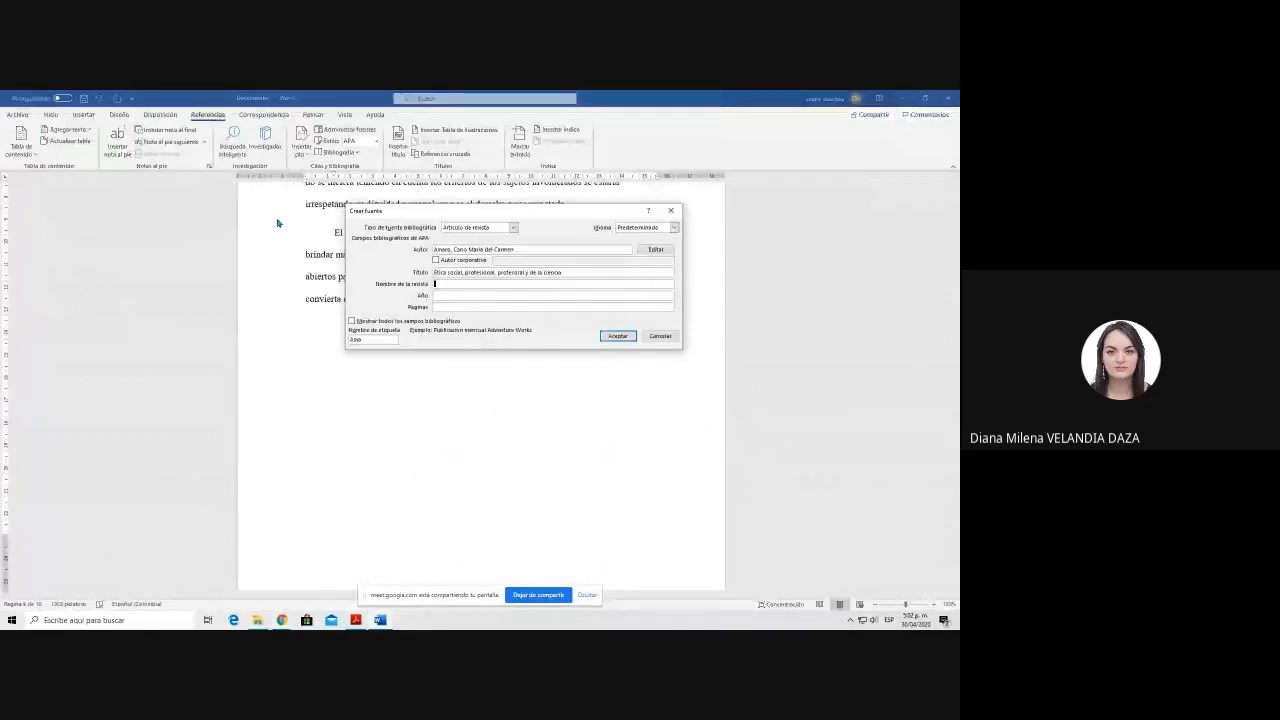
{"action": "key", "text": "alt+Tab"}
{"action": "left_click_drag", "start_coordinate": [4, 253], "coordinate": [14, 253]}
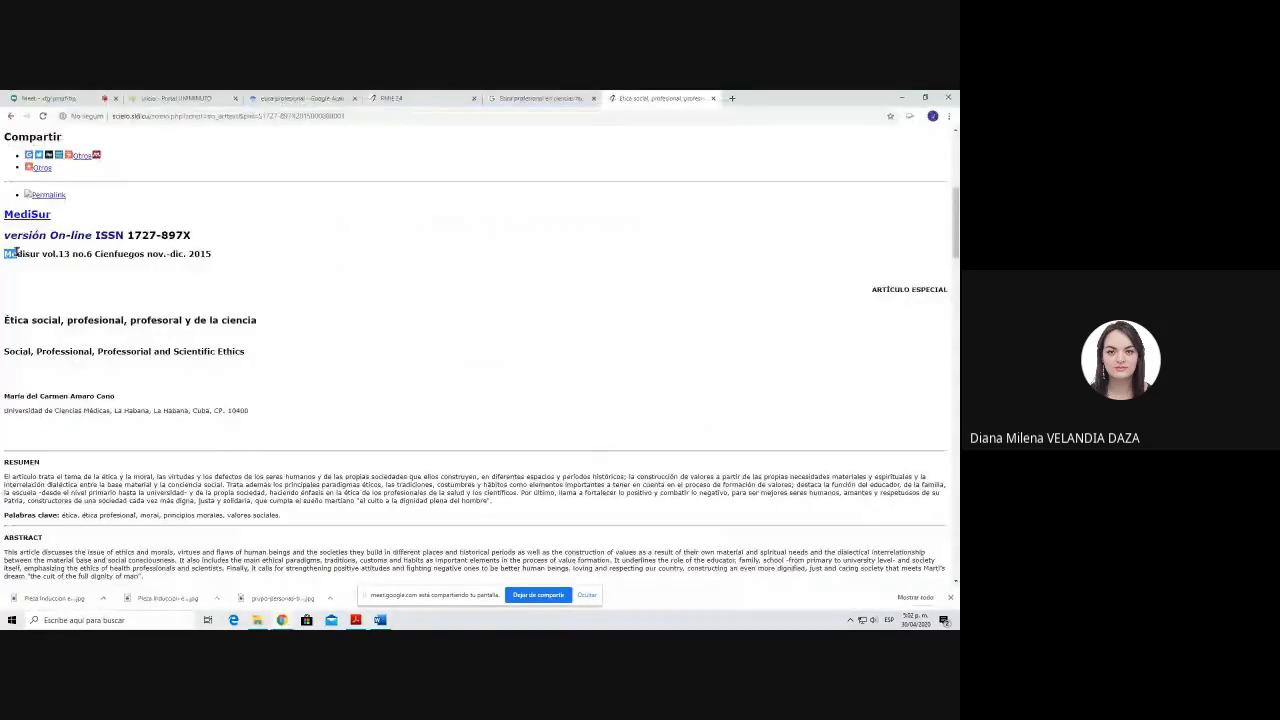
{"action": "key", "text": "alt+Tab"}
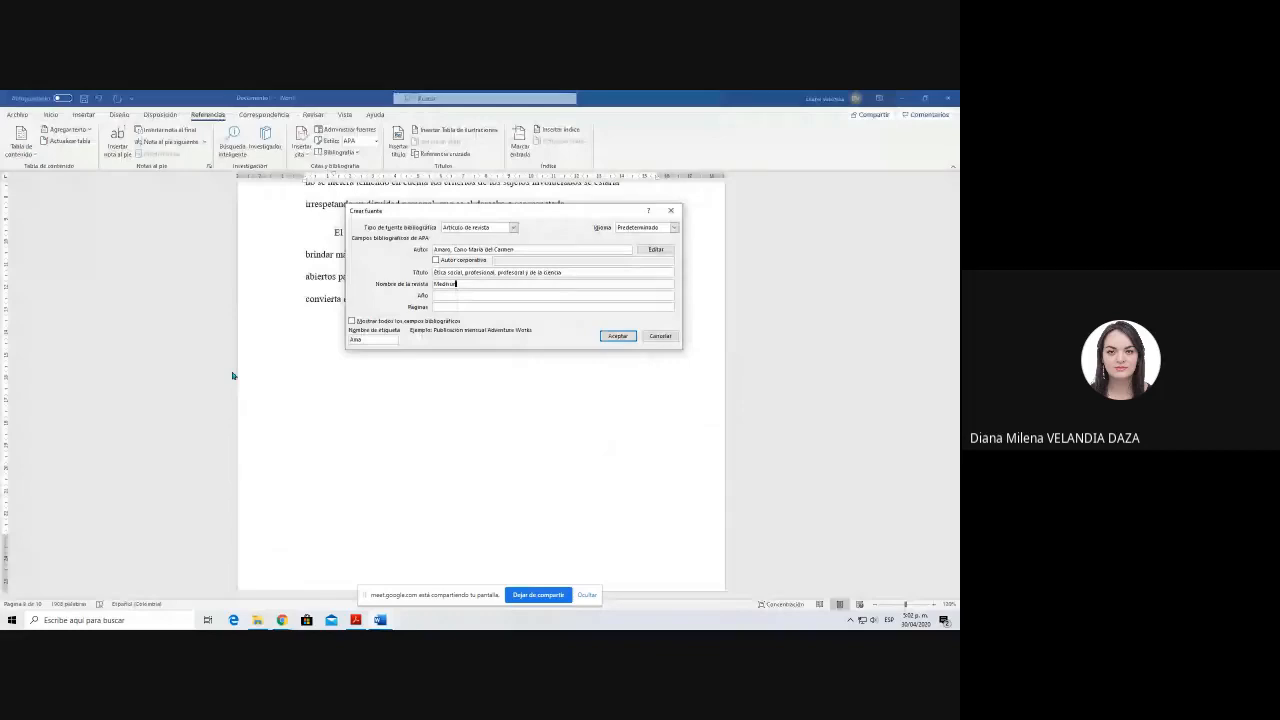
Step: Set the source's year to 2015, show all bibliographic fields, add Vol. 13, N° 6 and the article's URL, and save the source
{"action": "key", "text": "alt+Tab"}
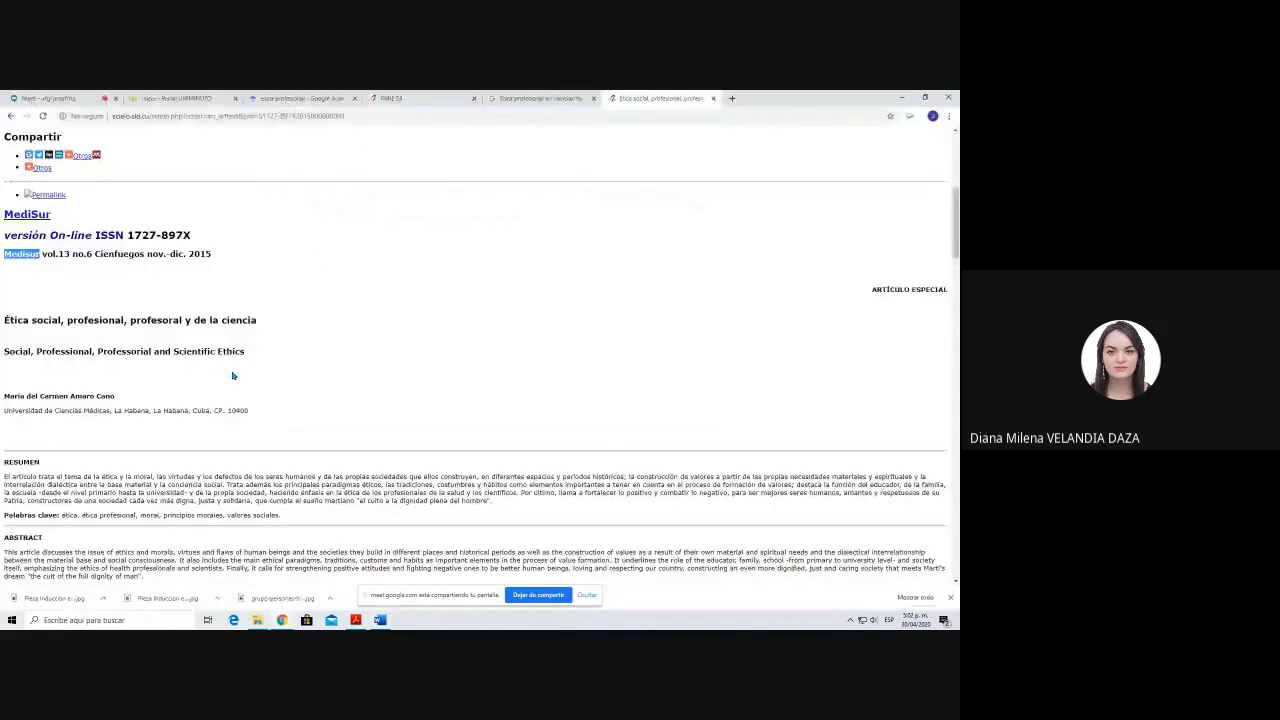
{"action": "key", "text": "alt+Tab"}
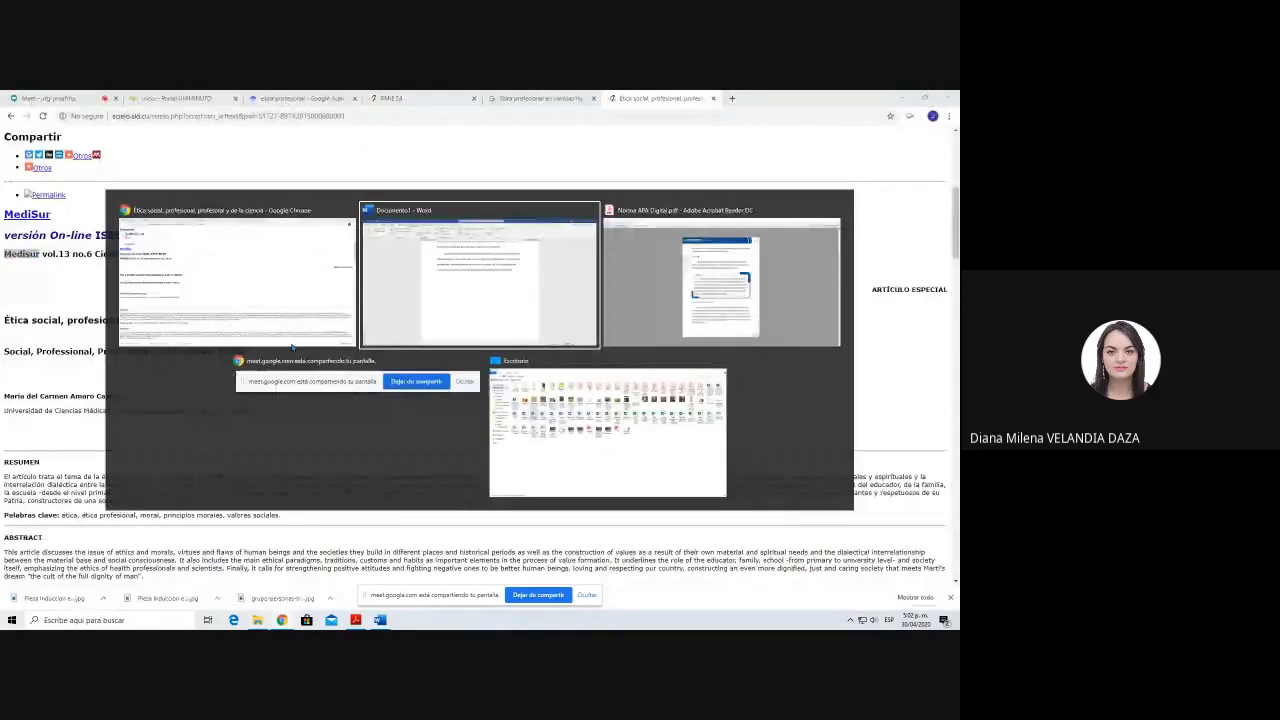
{"action": "key", "text": "alt+Tab"}
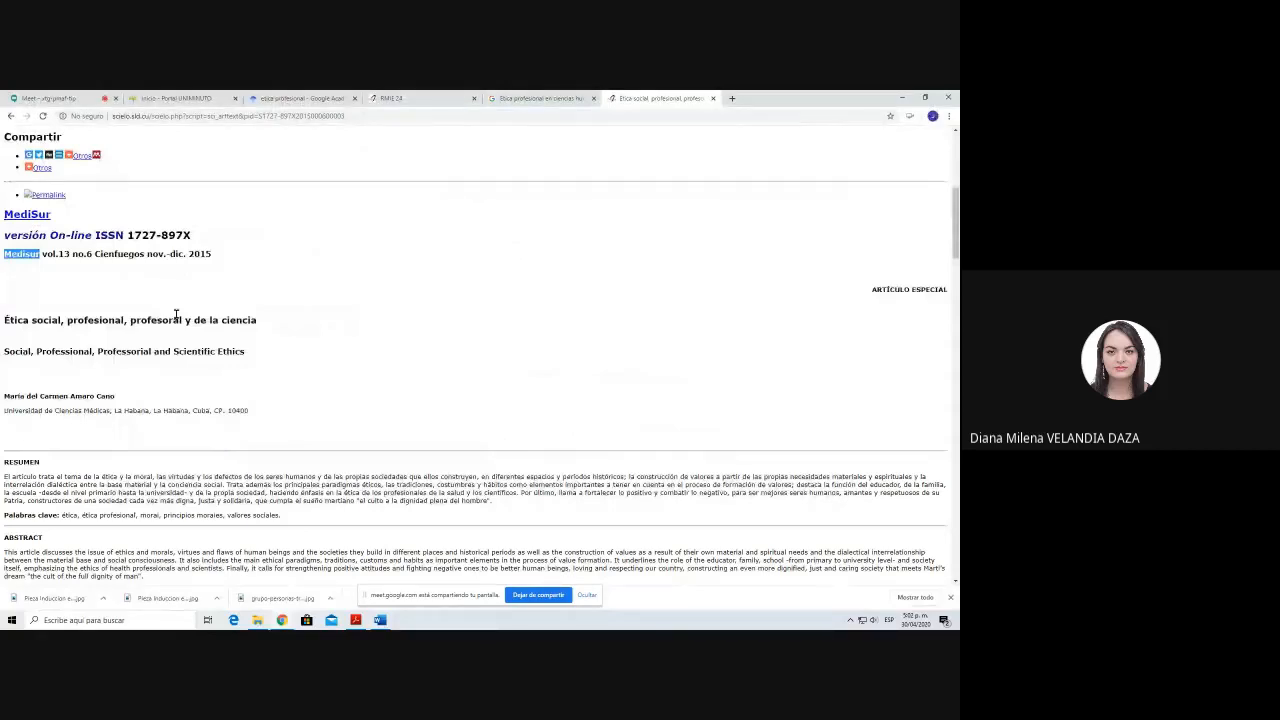
{"action": "key", "text": "alt+Tab"}
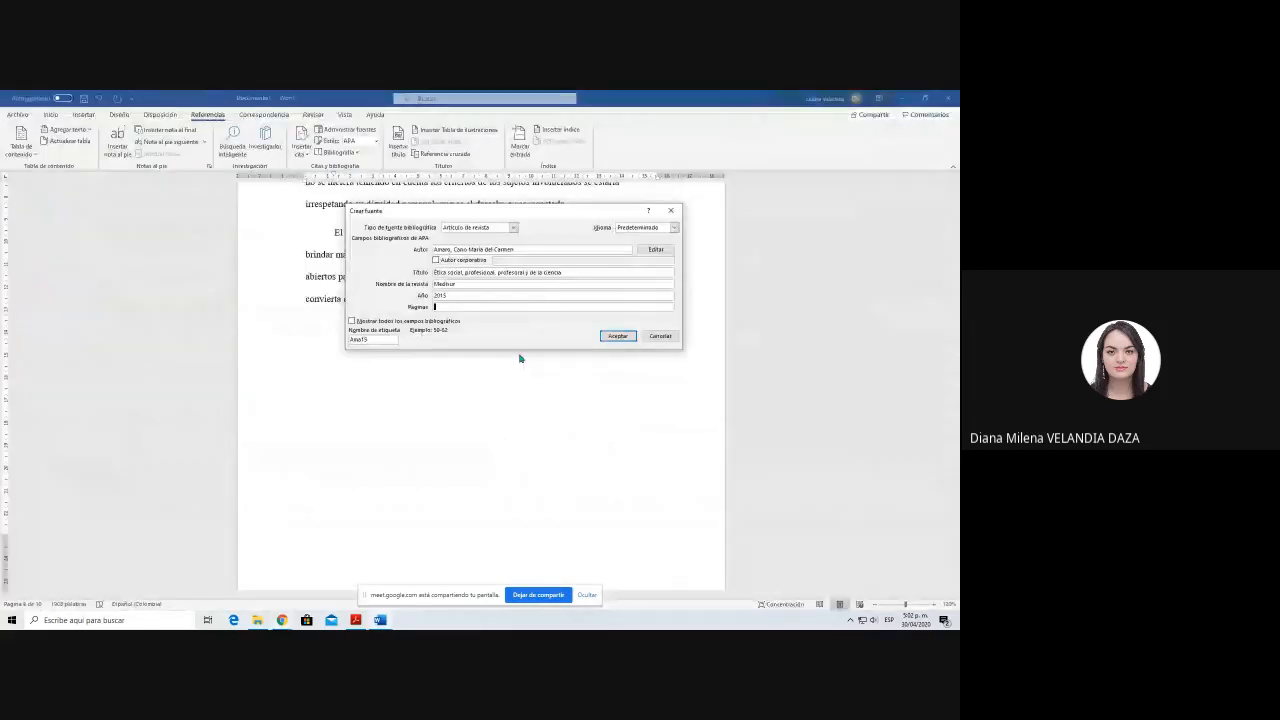
{"action": "left_click", "coordinate": [403, 322]}
{"action": "left_click", "coordinate": [670, 378]}
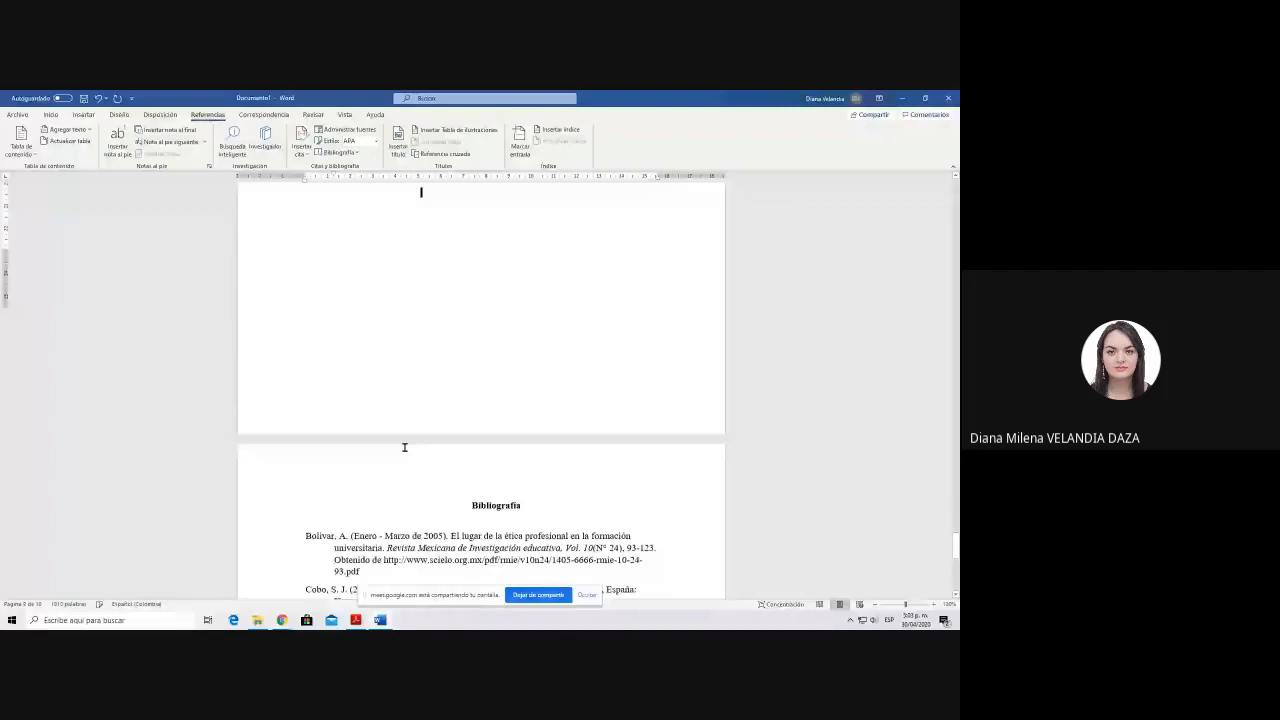
Step: Update the citations and bibliography block to include the new Medisur article source
{"action": "scroll", "coordinate": [405, 447], "scroll_direction": "down", "scroll_amount": 4}
{"action": "left_click", "coordinate": [420, 391]}
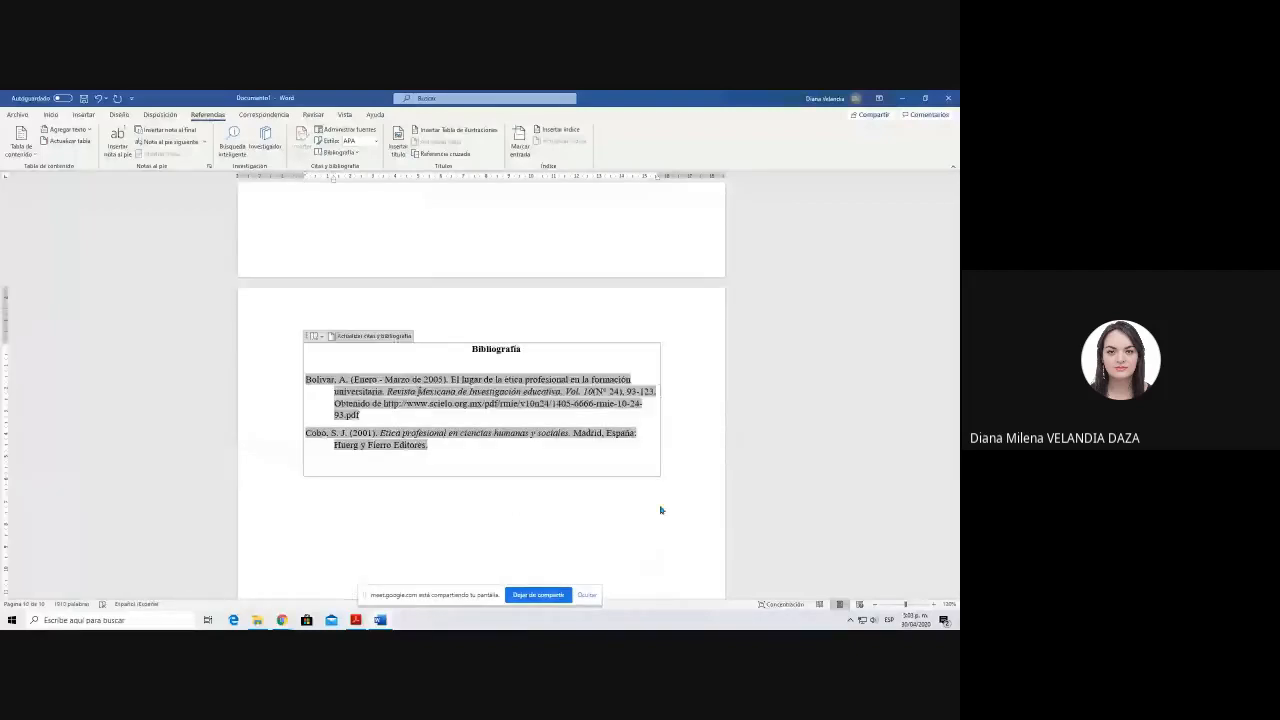
{"action": "left_click", "coordinate": [659, 326]}
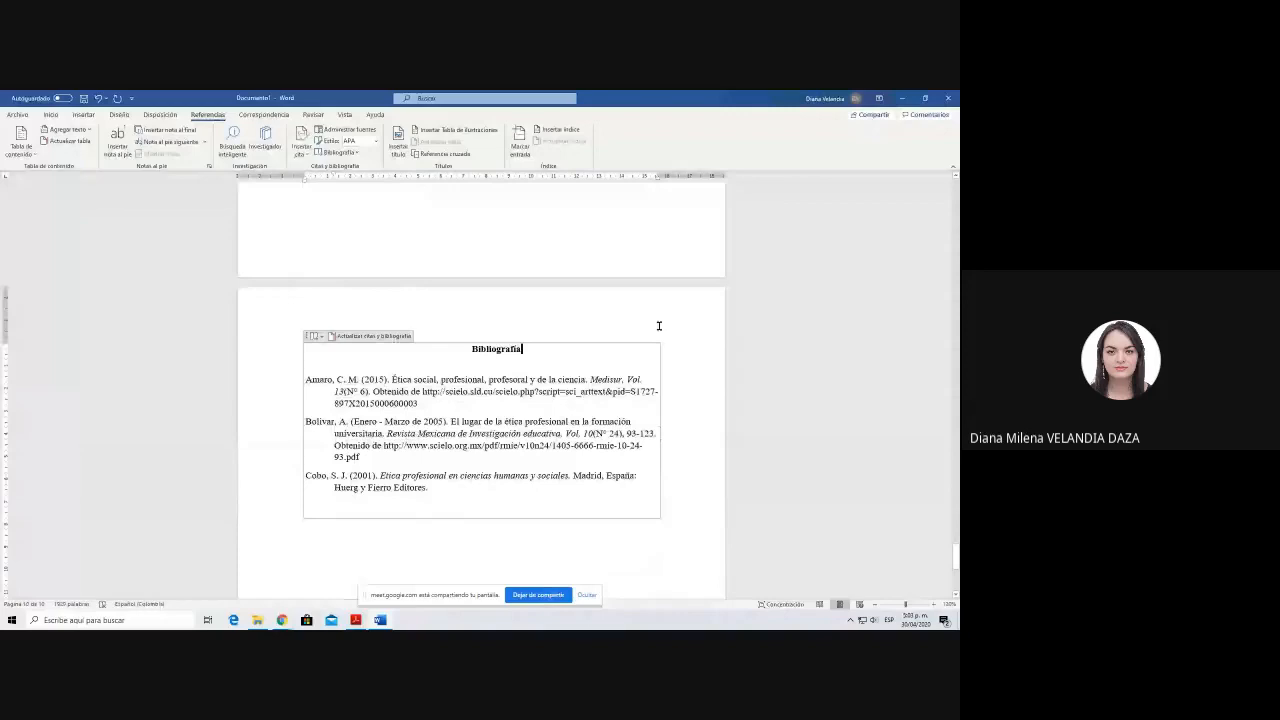
{"action": "left_click", "coordinate": [308, 468]}
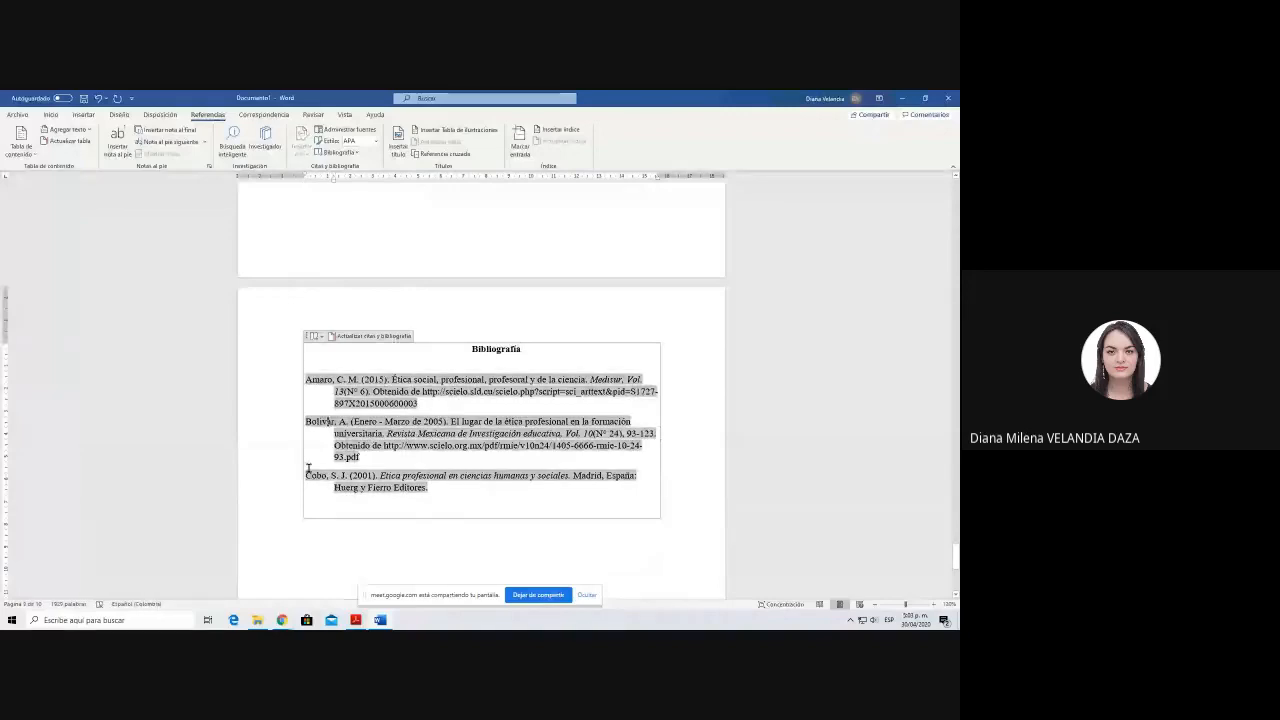
{"action": "left_click", "coordinate": [335, 522]}
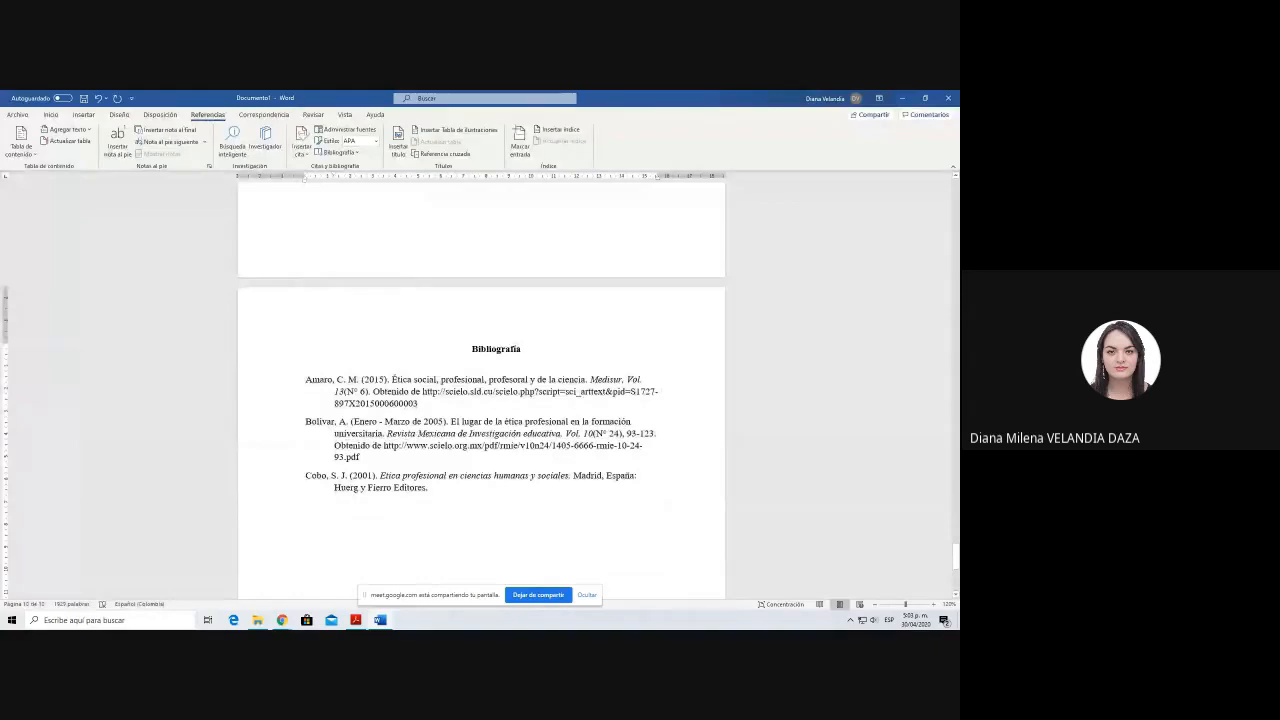
Step: Copy the 2015 "MEN, Visión Social" source on "Informe Colombia territorio rural" from the general source list to the current list
{"action": "scroll", "coordinate": [517, 544], "scroll_direction": "up", "scroll_amount": 10}
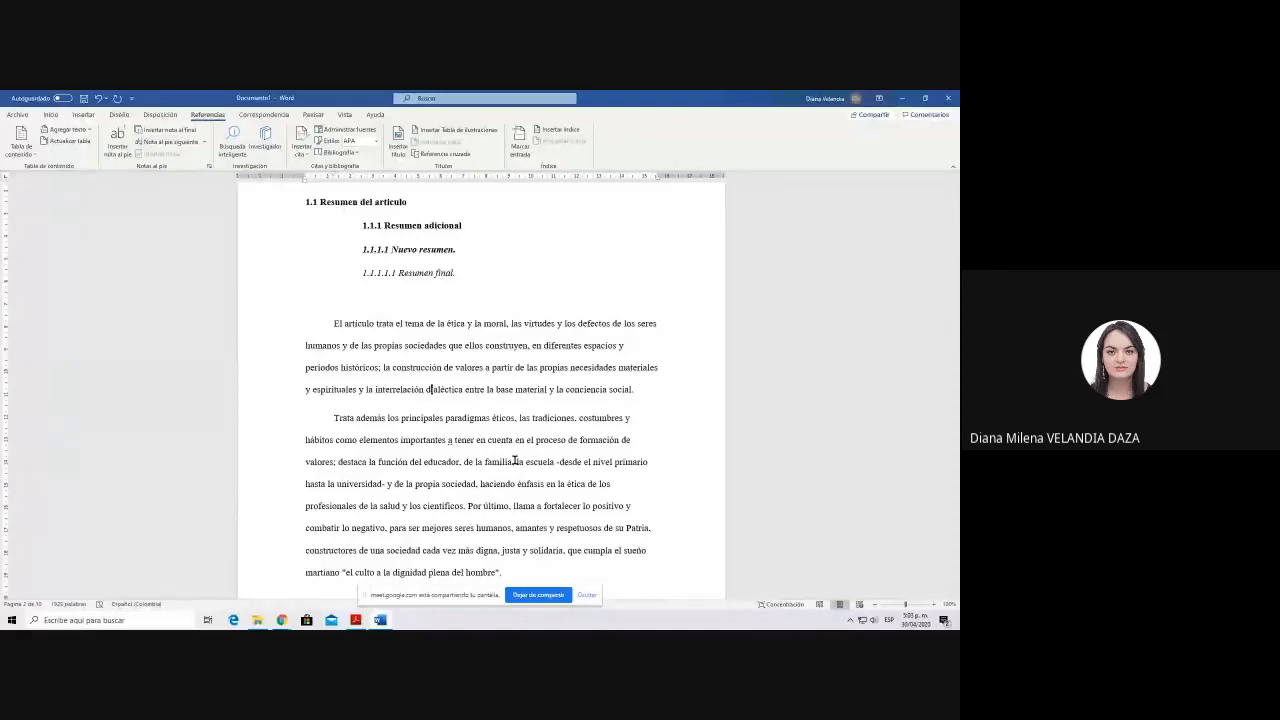
{"action": "left_click", "coordinate": [334, 131]}
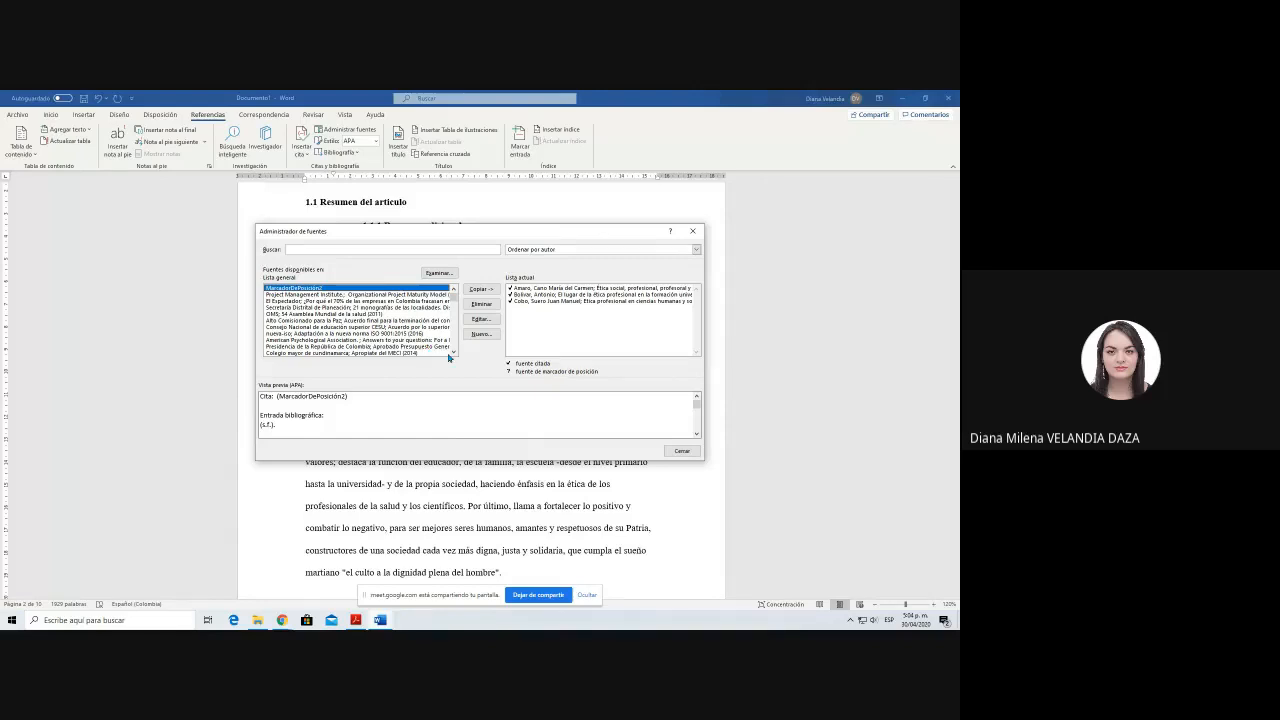
{"action": "left_click", "coordinate": [453, 354]}
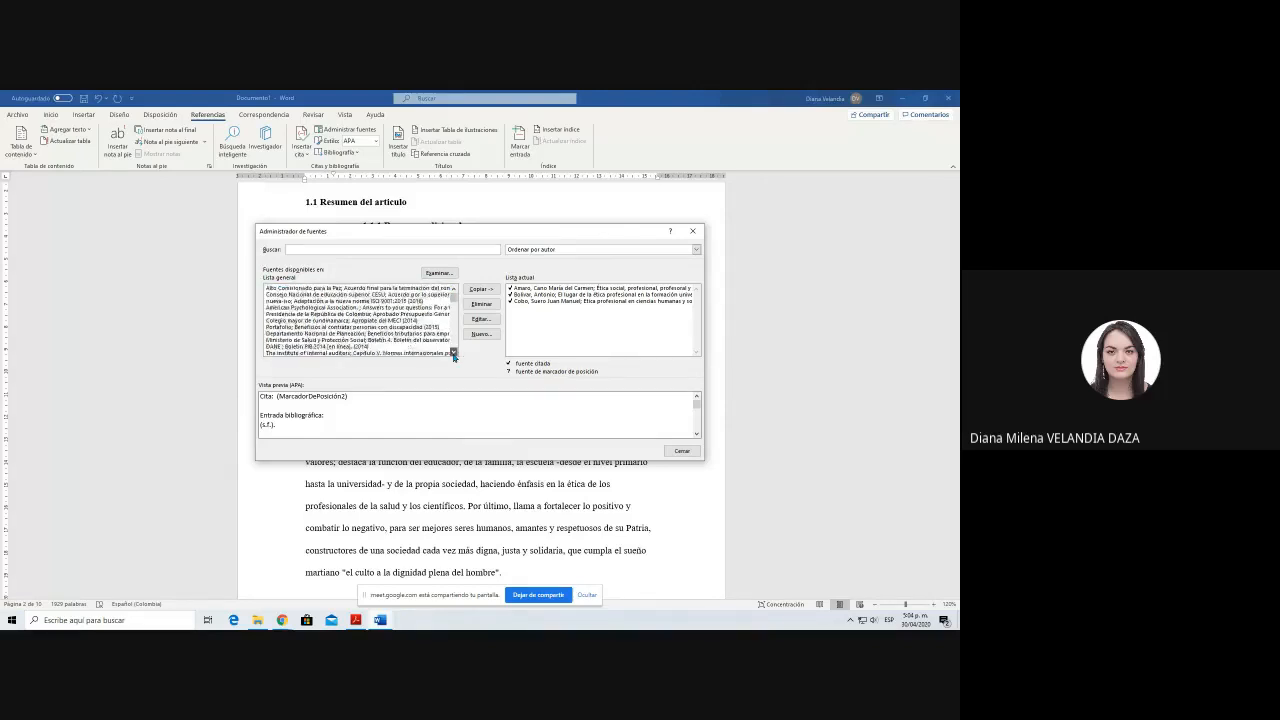
{"action": "left_click", "coordinate": [453, 354]}
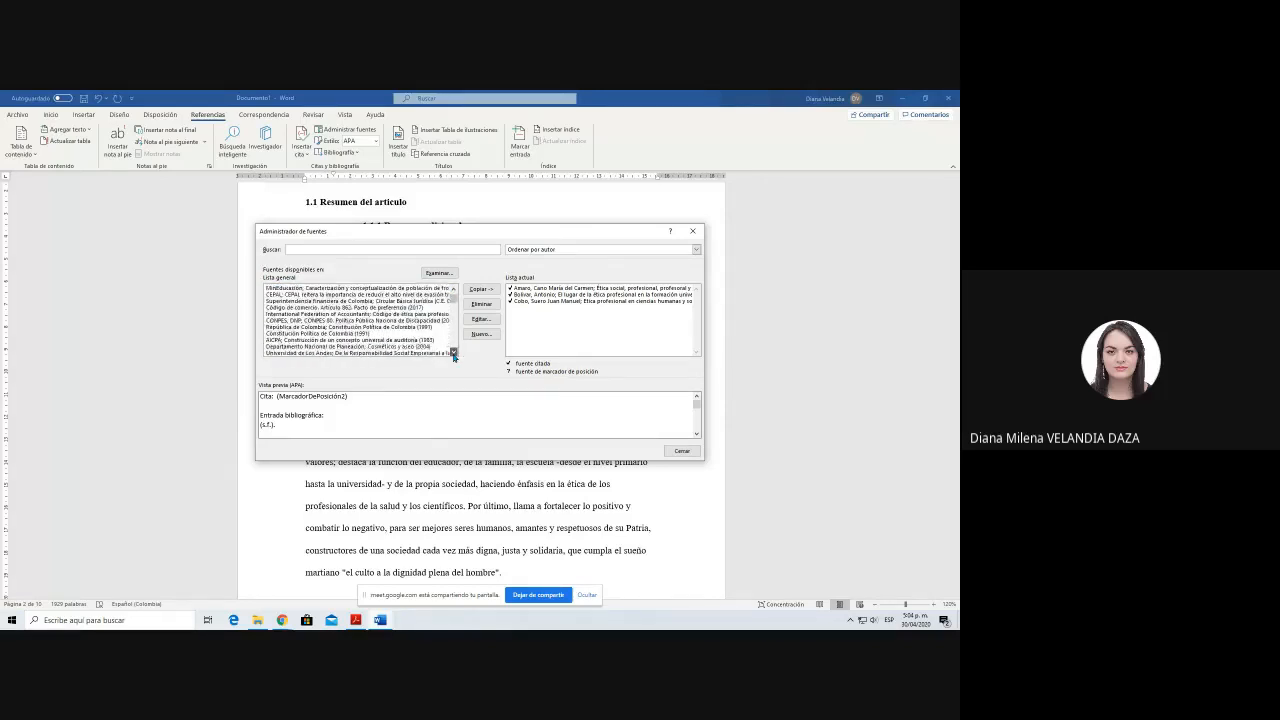
{"action": "left_click", "coordinate": [453, 354]}
{"action": "left_click", "coordinate": [453, 354]}
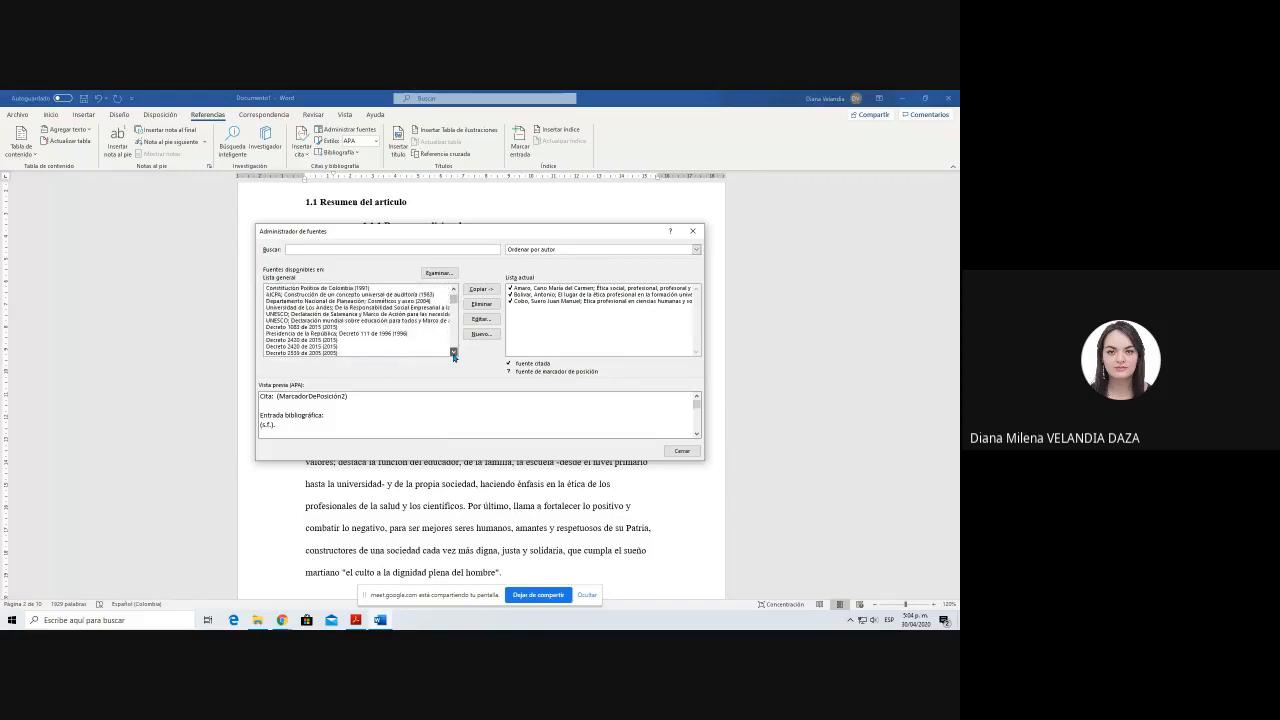
{"action": "left_click", "coordinate": [453, 354]}
{"action": "left_click", "coordinate": [453, 354]}
{"action": "left_click", "coordinate": [453, 354]}
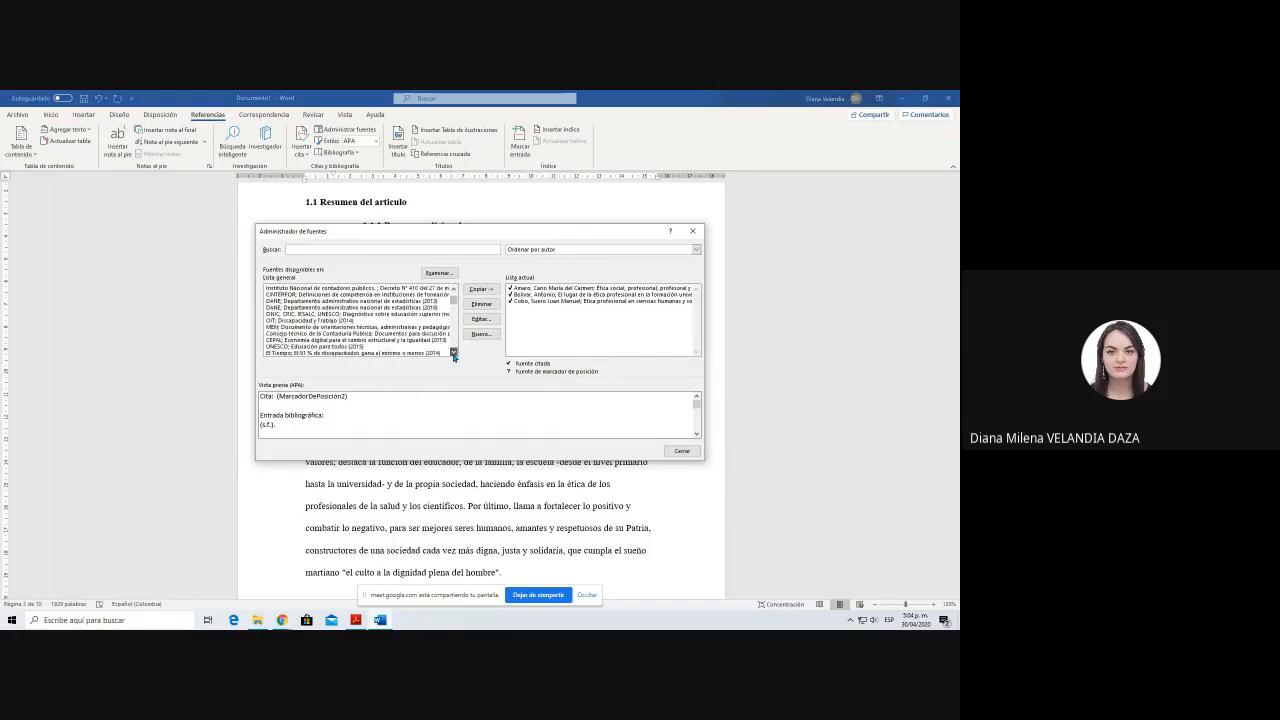
{"action": "left_click", "coordinate": [453, 354]}
{"action": "left_click", "coordinate": [453, 354]}
{"action": "left_click", "coordinate": [453, 354]}
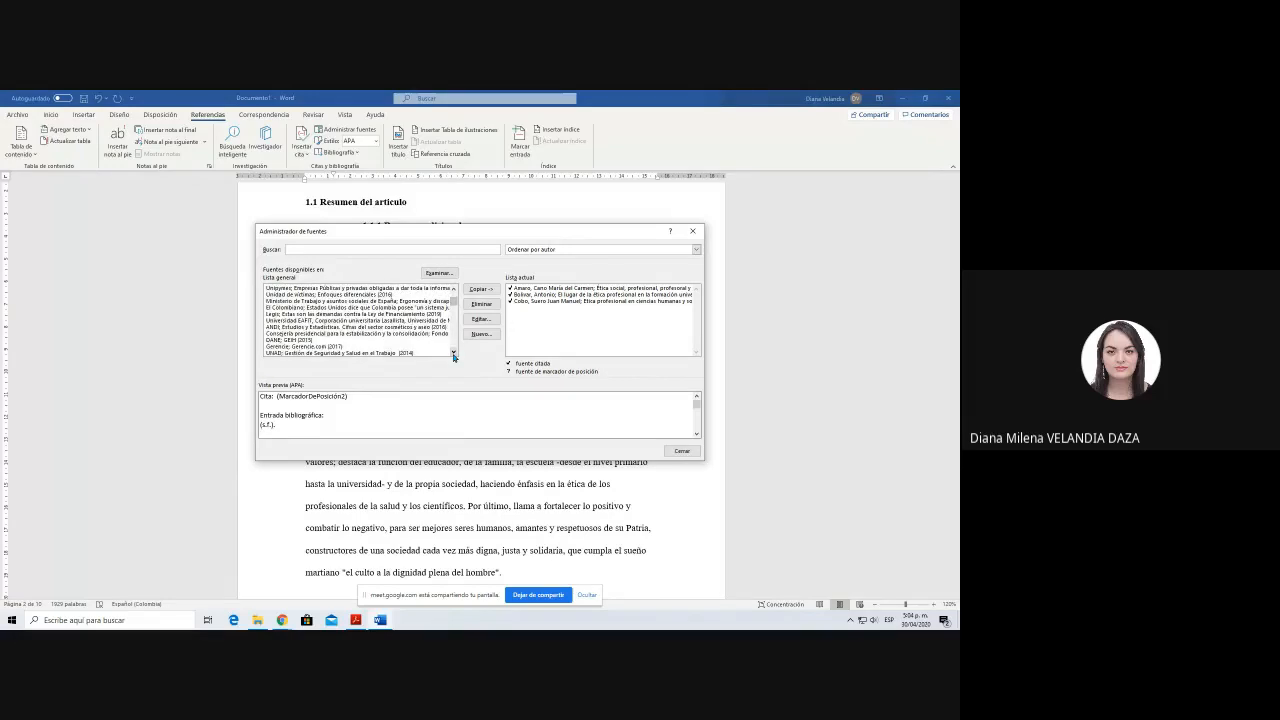
{"action": "left_click", "coordinate": [453, 354]}
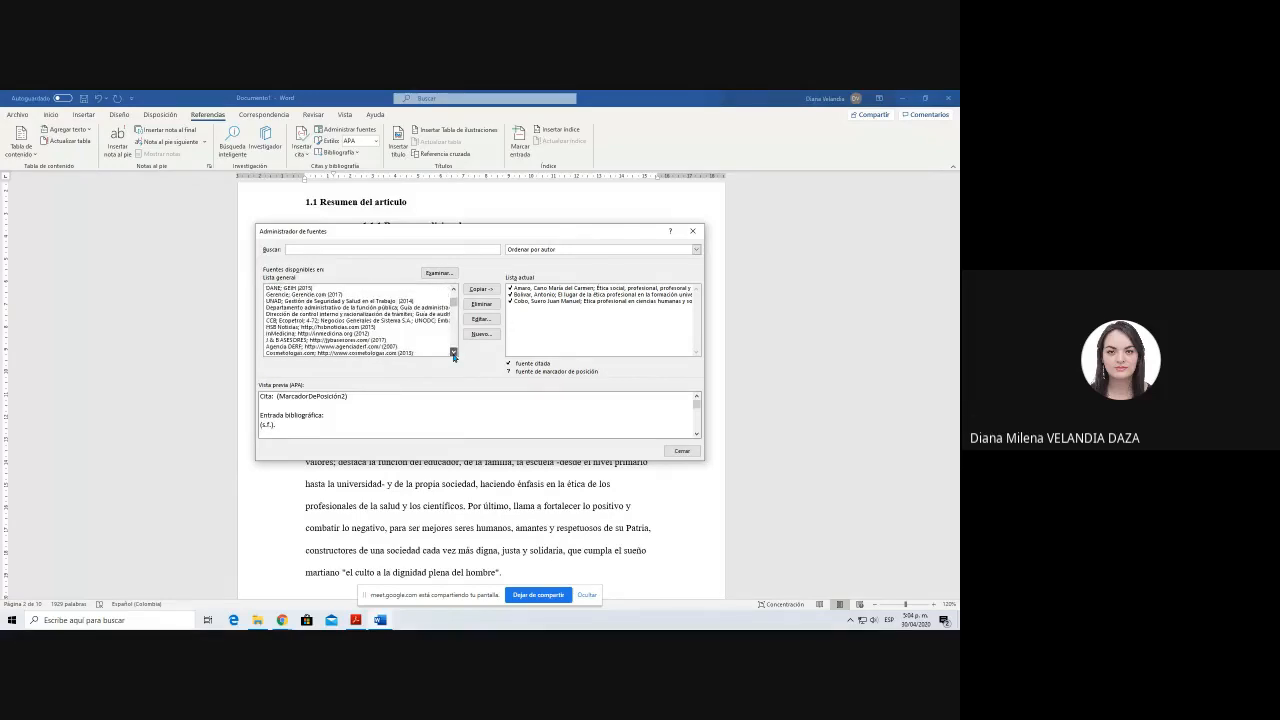
{"action": "left_click", "coordinate": [453, 354]}
{"action": "left_click", "coordinate": [453, 354]}
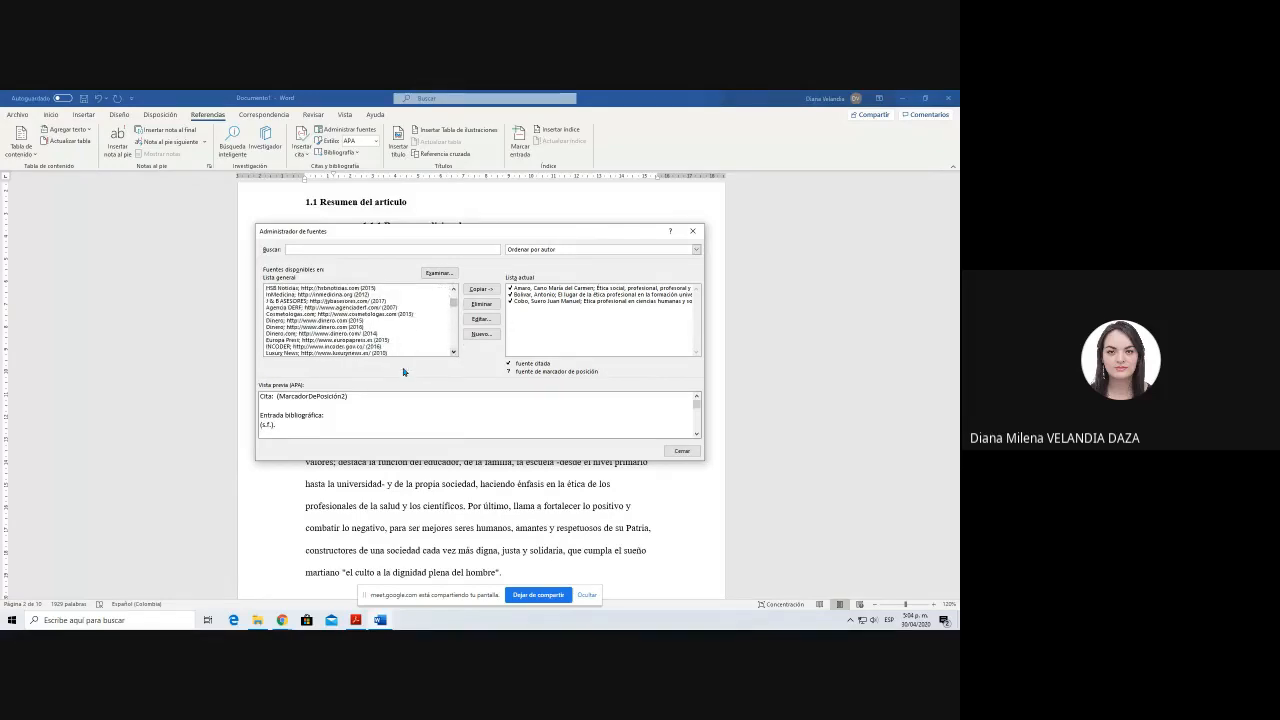
{"action": "left_click", "coordinate": [453, 353]}
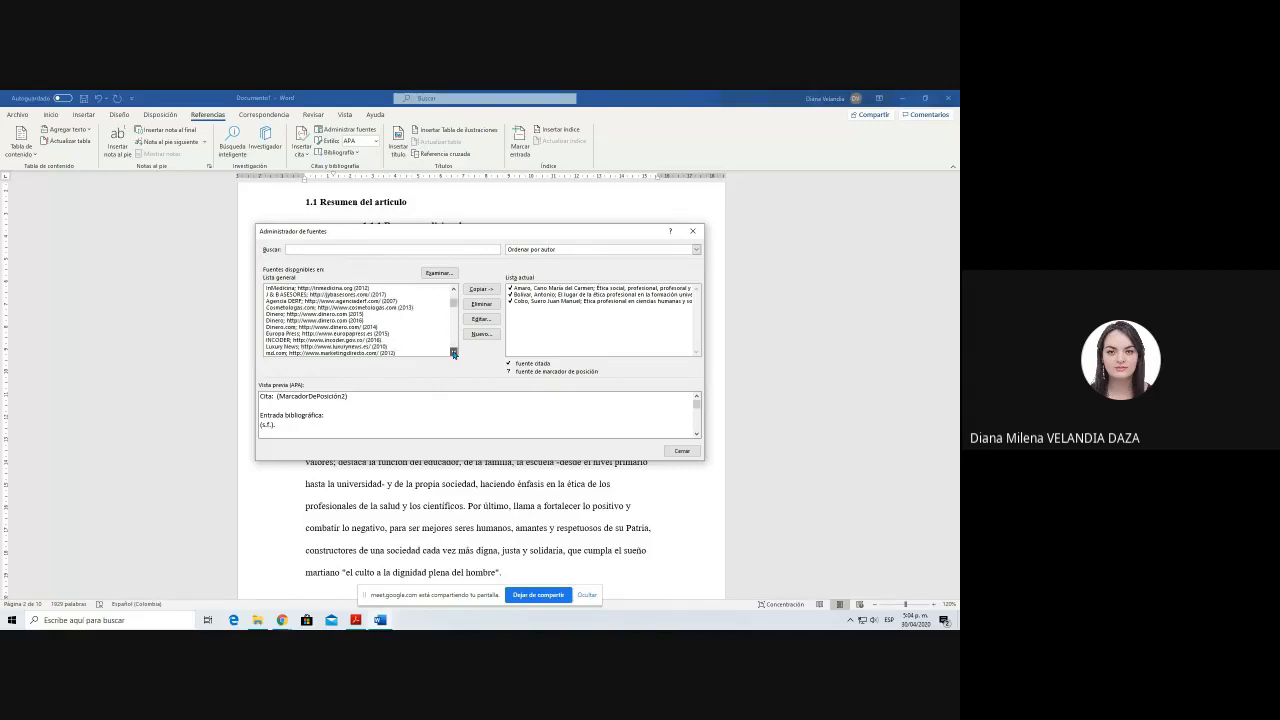
{"action": "left_click", "coordinate": [454, 353]}
{"action": "left_click", "coordinate": [370, 314]}
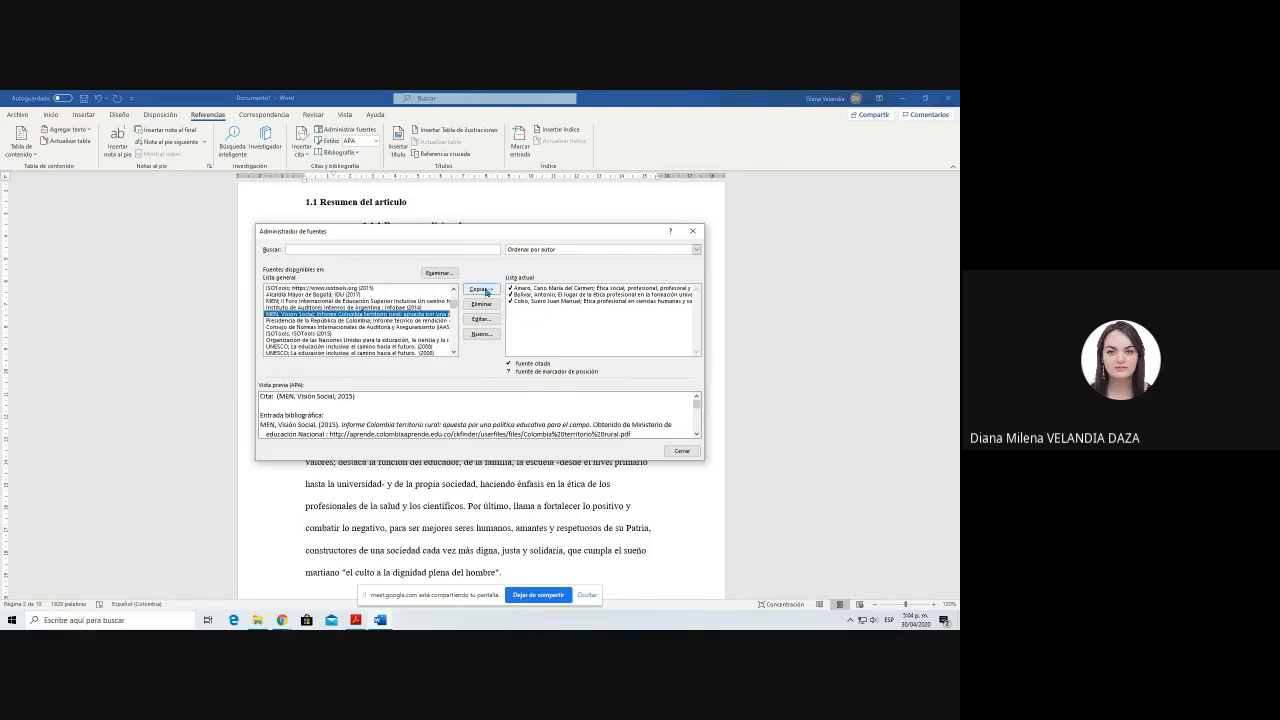
{"action": "left_click", "coordinate": [488, 290]}
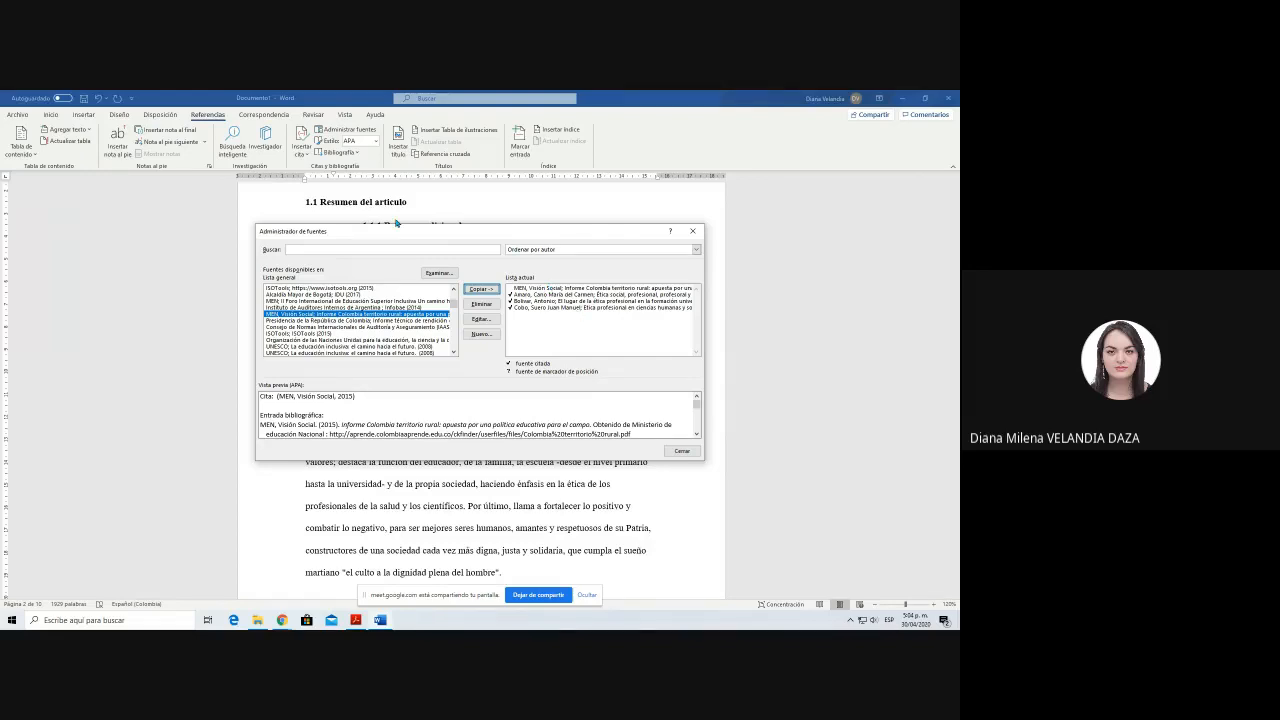
{"action": "left_click", "coordinate": [681, 452]}
Step: Insert a "MEN, Visión Social" citation at the end of the summary paragraph that closes with "la conciencia social"
{"action": "left_click", "coordinate": [637, 390]}
{"action": "left_click", "coordinate": [302, 146]}
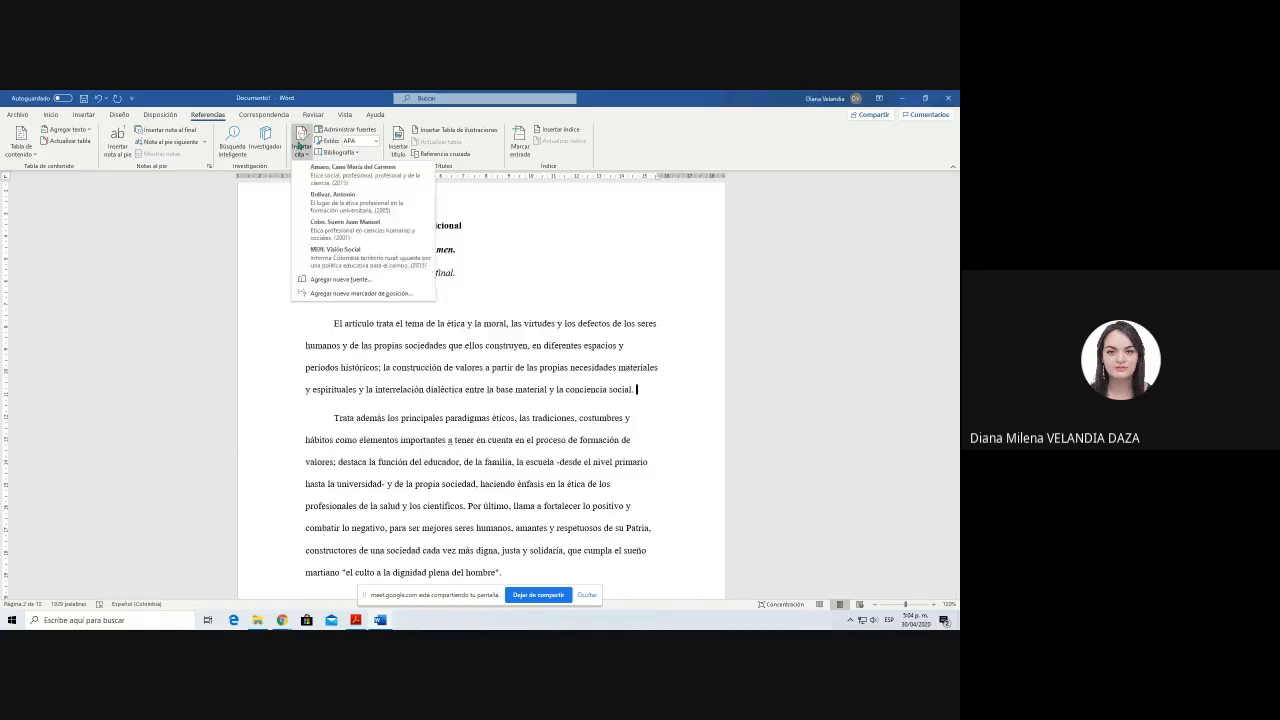
{"action": "left_click", "coordinate": [366, 258]}
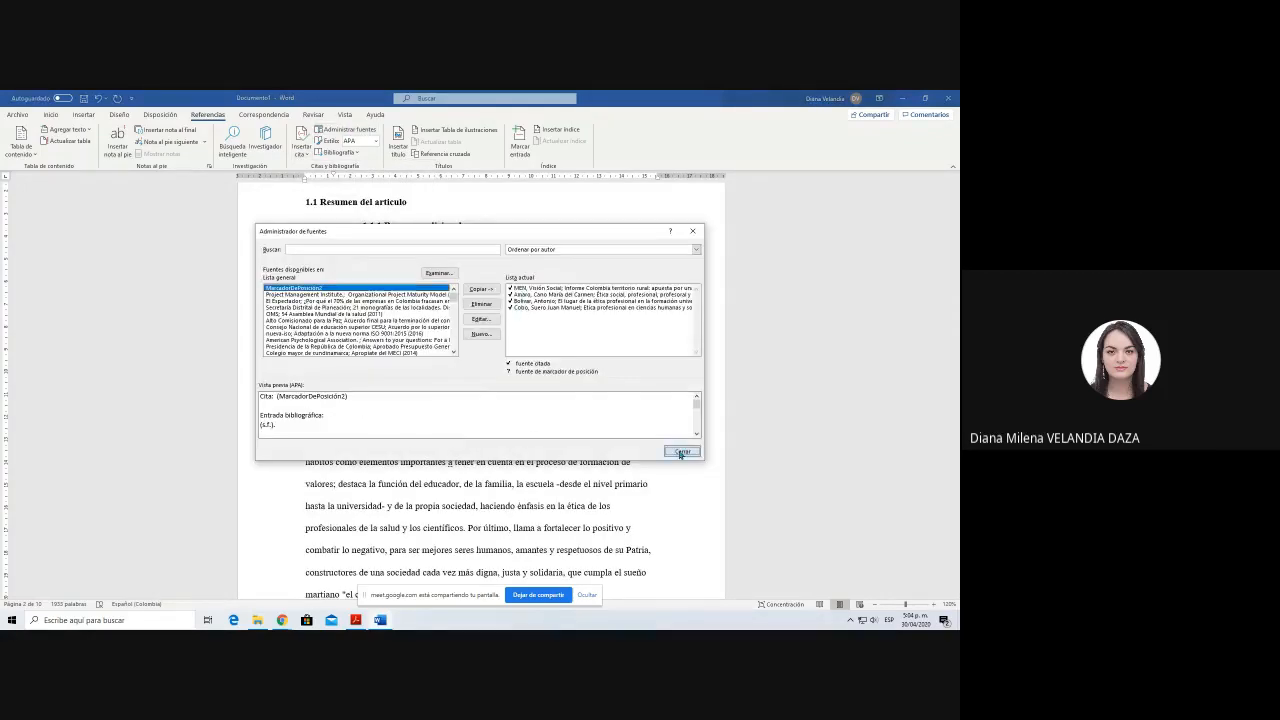
Step: Close the source manager and add an indented line reading "Indices de Tablas" on the blank line below the table of contents
{"action": "left_click", "coordinate": [681, 452]}
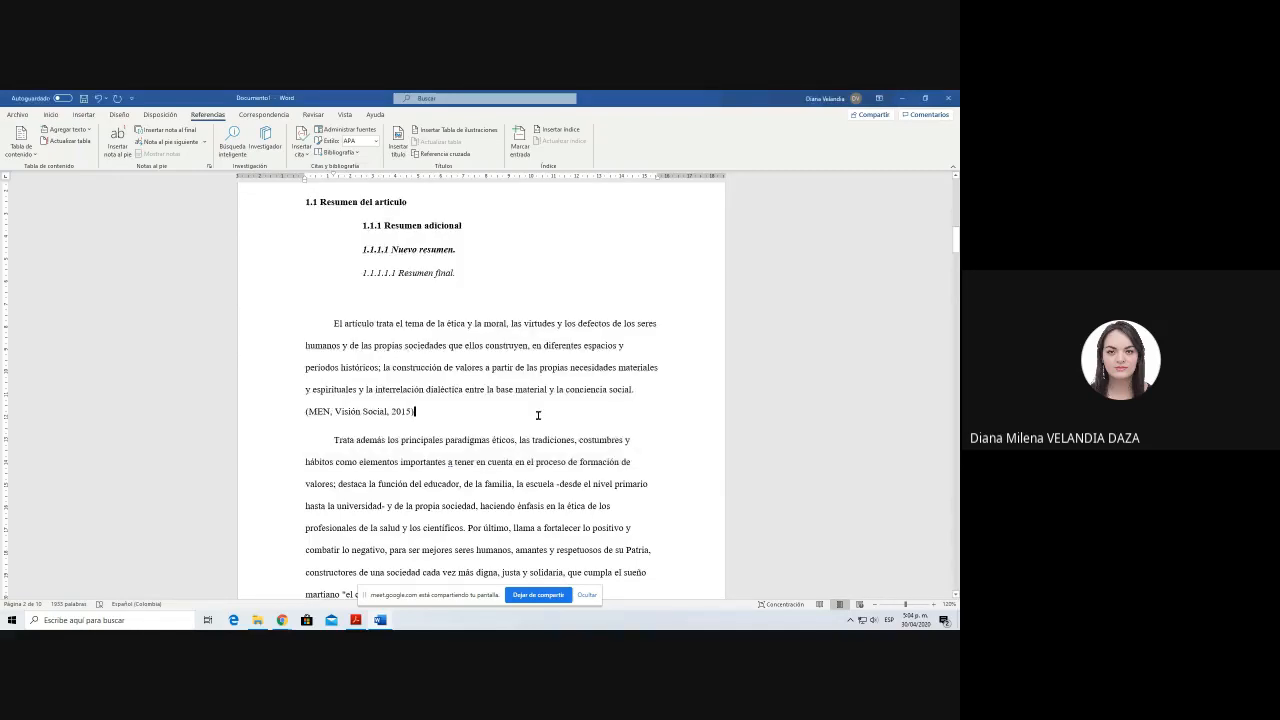
{"action": "scroll", "coordinate": [538, 415], "scroll_direction": "up", "scroll_amount": 1}
{"action": "scroll", "coordinate": [538, 415], "scroll_direction": "up", "scroll_amount": 10}
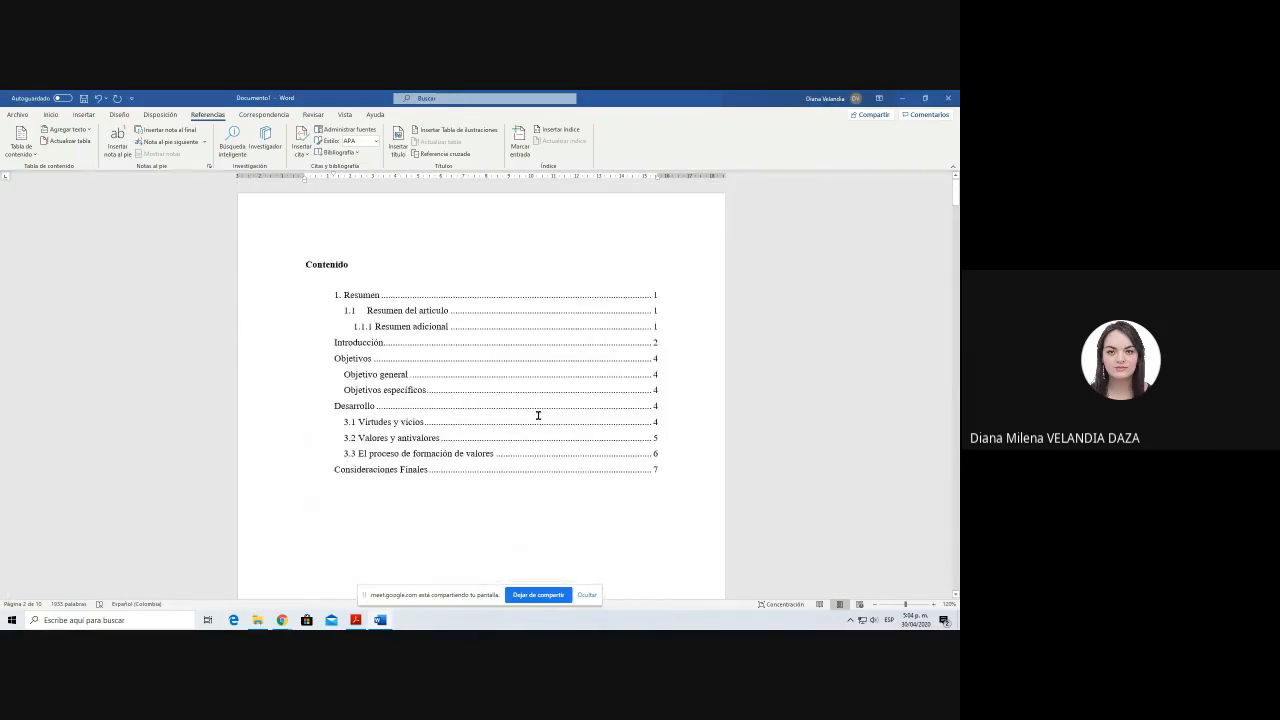
{"action": "left_click", "coordinate": [352, 264]}
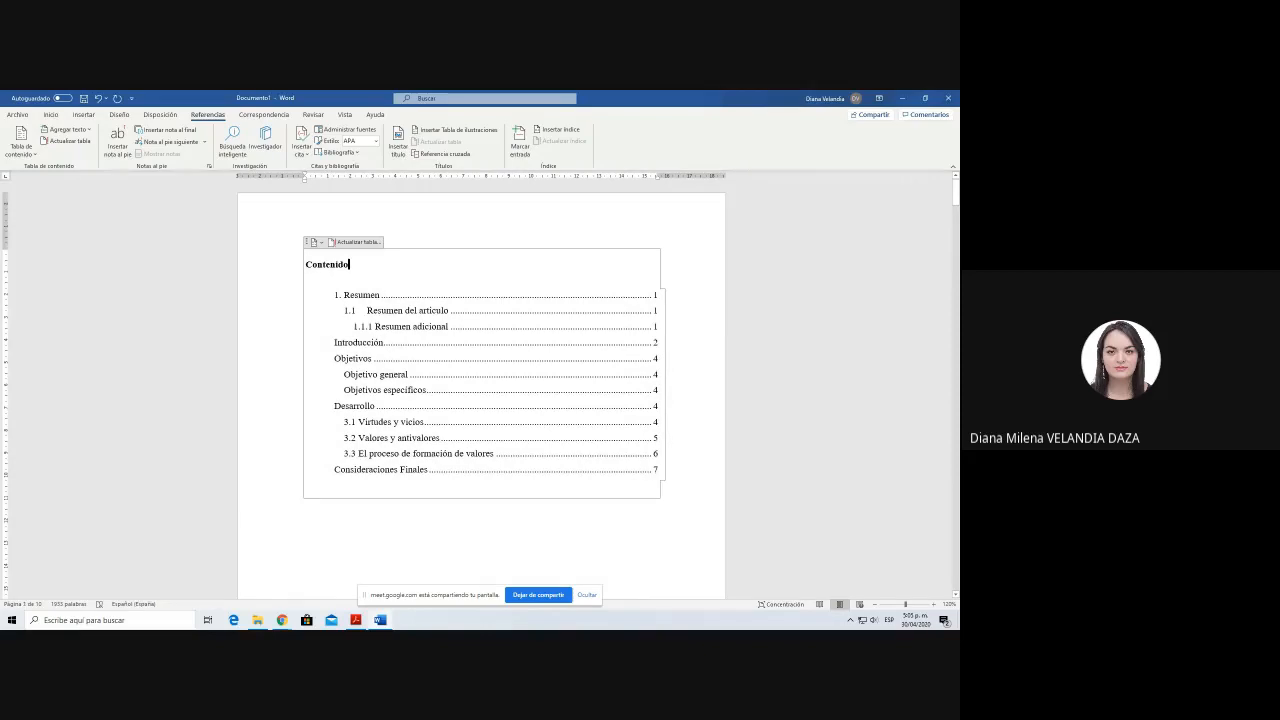
{"action": "left_click", "coordinate": [320, 551]}
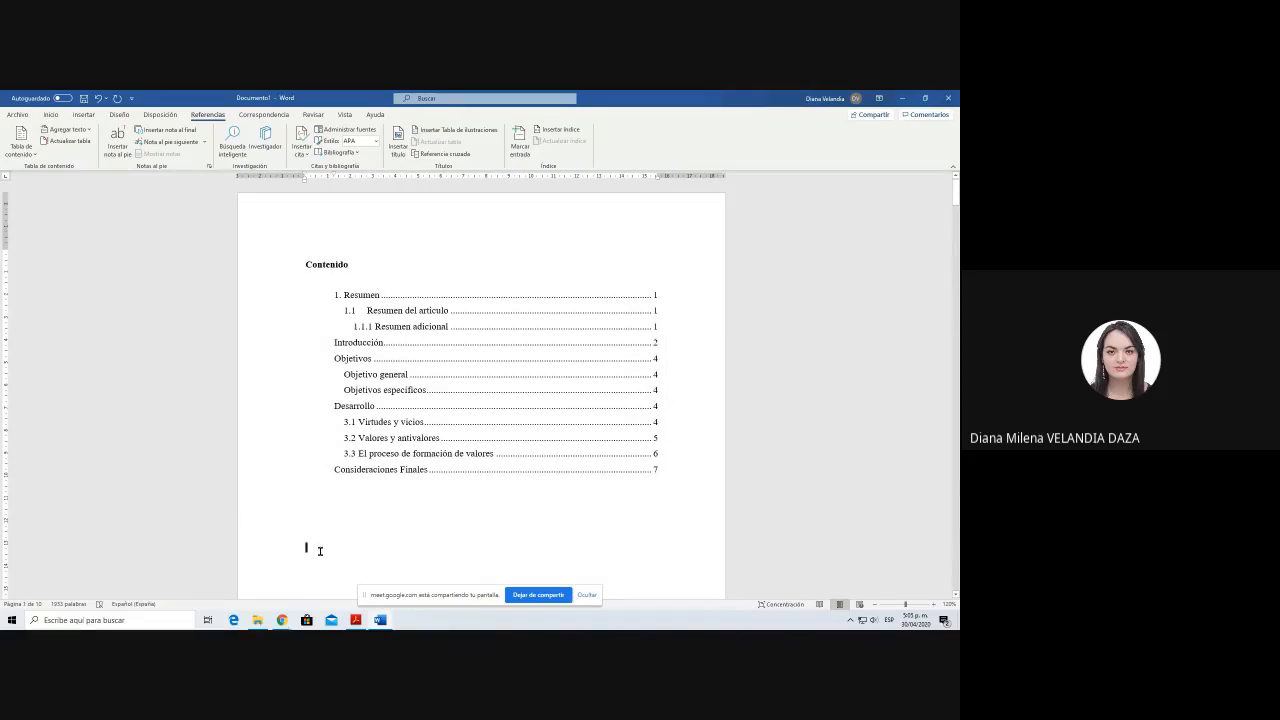
{"action": "scroll", "coordinate": [320, 551], "scroll_direction": "down", "scroll_amount": 4}
{"action": "scroll", "coordinate": [320, 551], "scroll_direction": "up", "scroll_amount": 1}
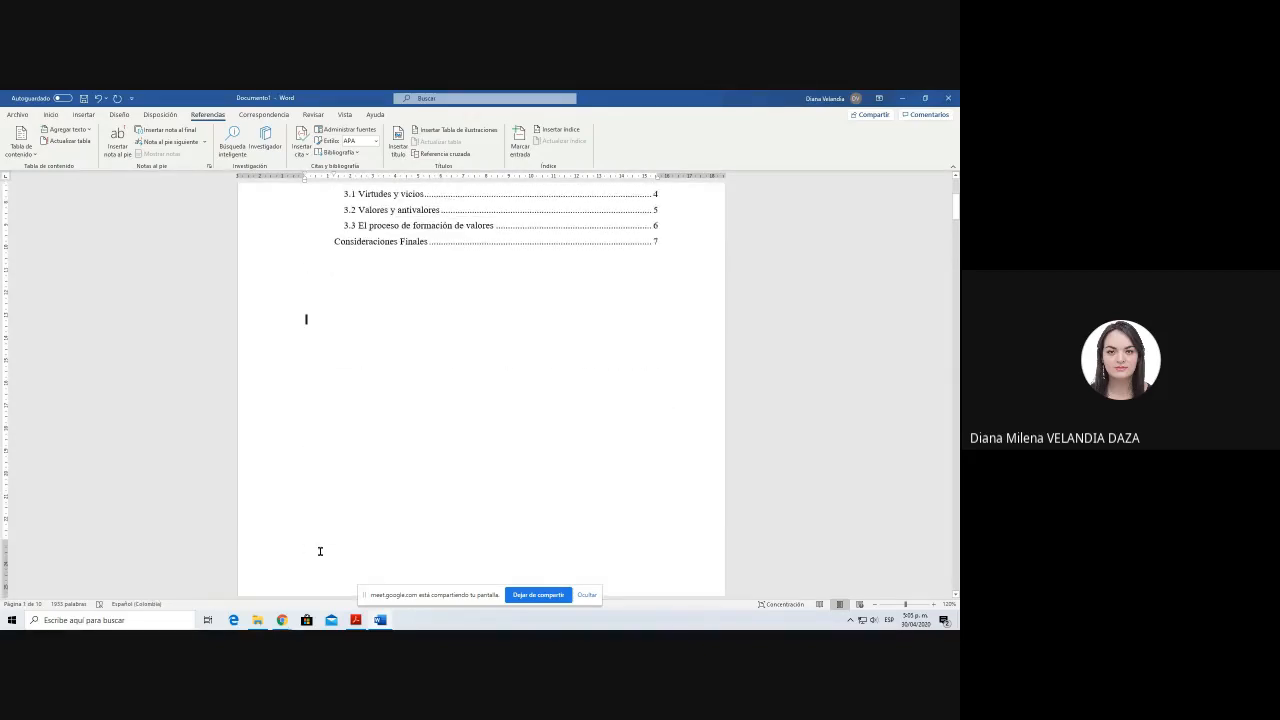
{"action": "key", "text": "Tab"}
{"action": "type", "text": "Indices de "}
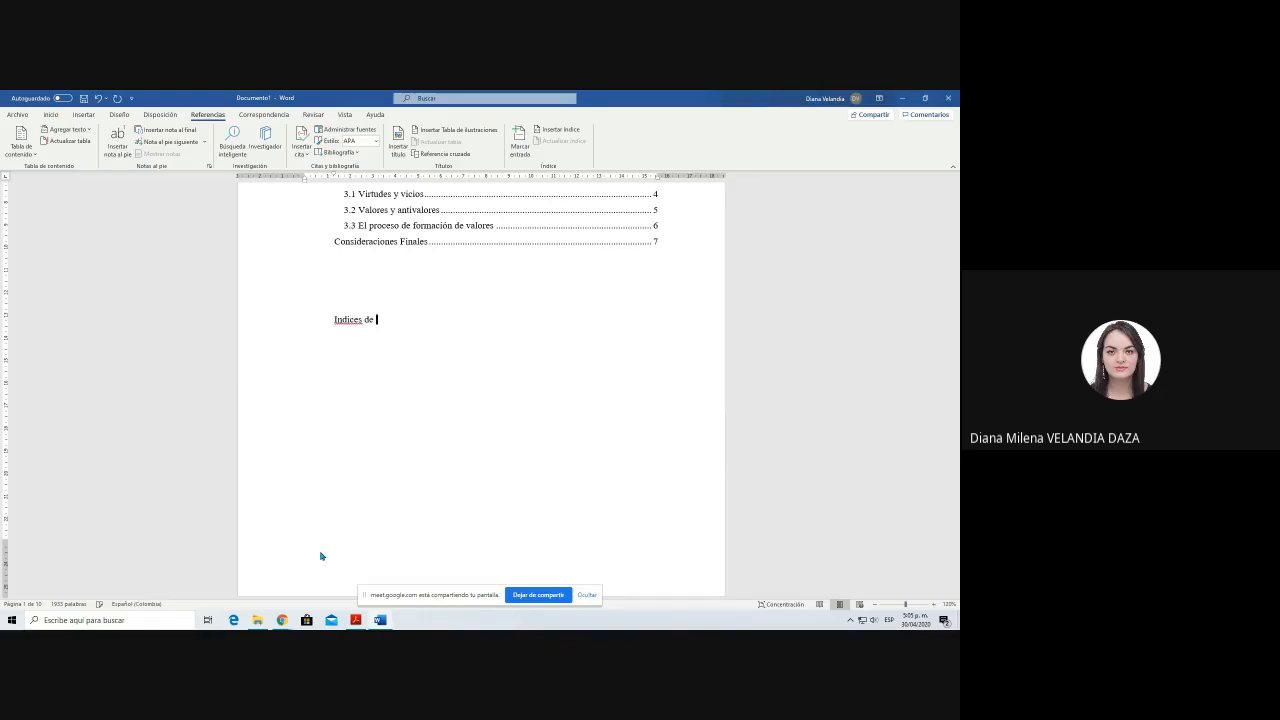
{"action": "type", "text": "Tablas"}
{"action": "key", "text": "Return"}
Step: Add the line "Indices de figuras" directly below the "Indices de Tablas" line
{"action": "type", "text": "Indices de figuras"}
{"action": "key", "text": "Return"}
Step: Open the icon library for inserting an icon on the empty line below the "Introducción" heading
{"action": "scroll", "coordinate": [321, 556], "scroll_direction": "down", "scroll_amount": 3}
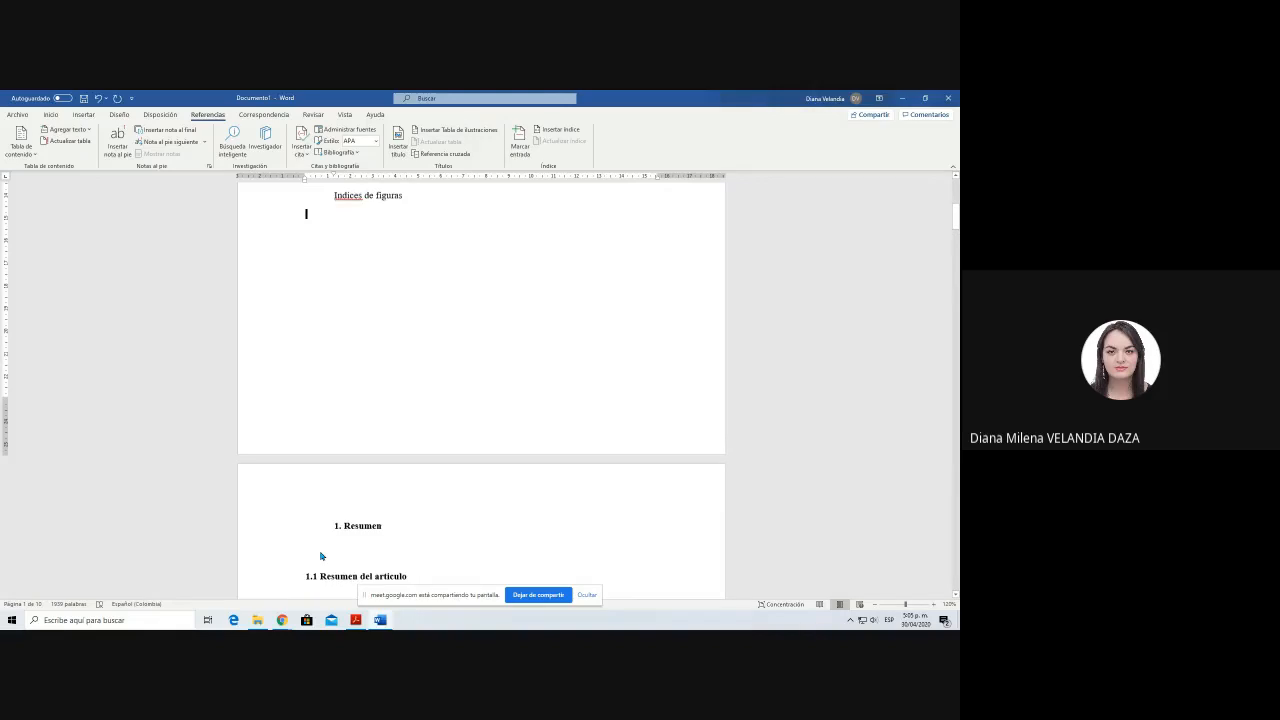
{"action": "scroll", "coordinate": [321, 556], "scroll_direction": "down", "scroll_amount": 3}
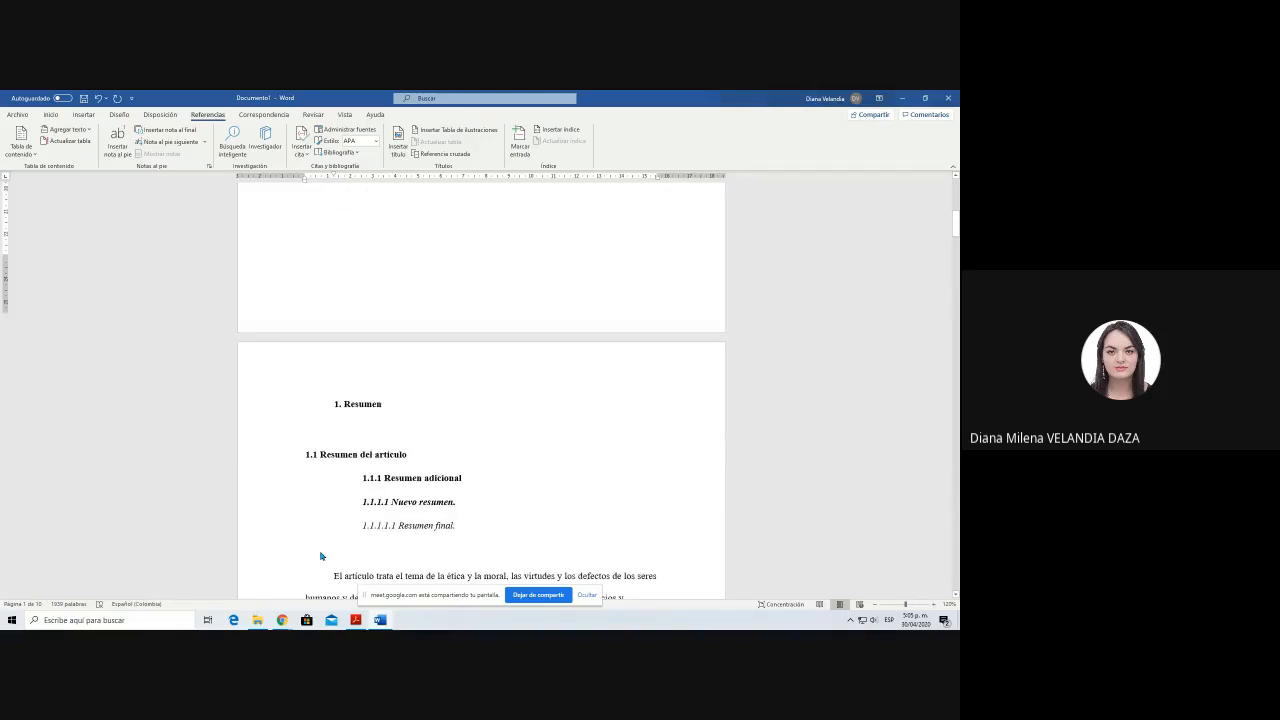
{"action": "scroll", "coordinate": [321, 556], "scroll_direction": "down", "scroll_amount": 8}
{"action": "scroll", "coordinate": [548, 527], "scroll_direction": "down", "scroll_amount": 10}
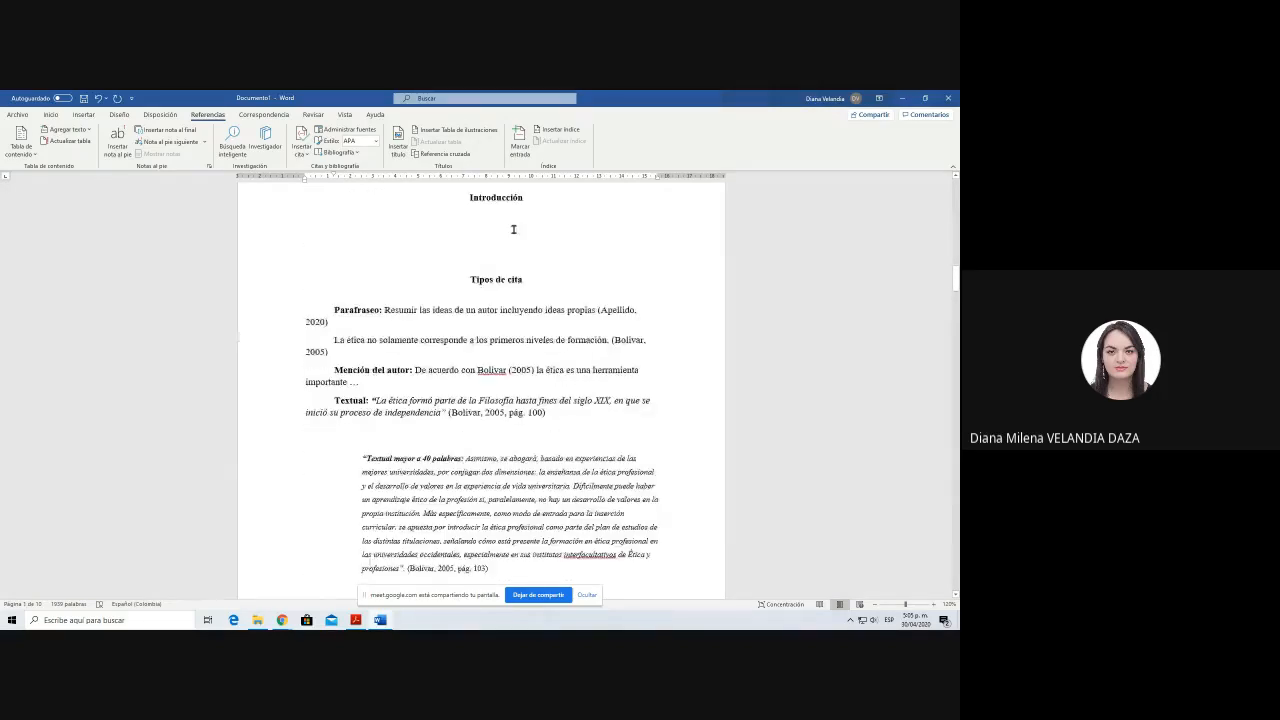
{"action": "left_click", "coordinate": [335, 219]}
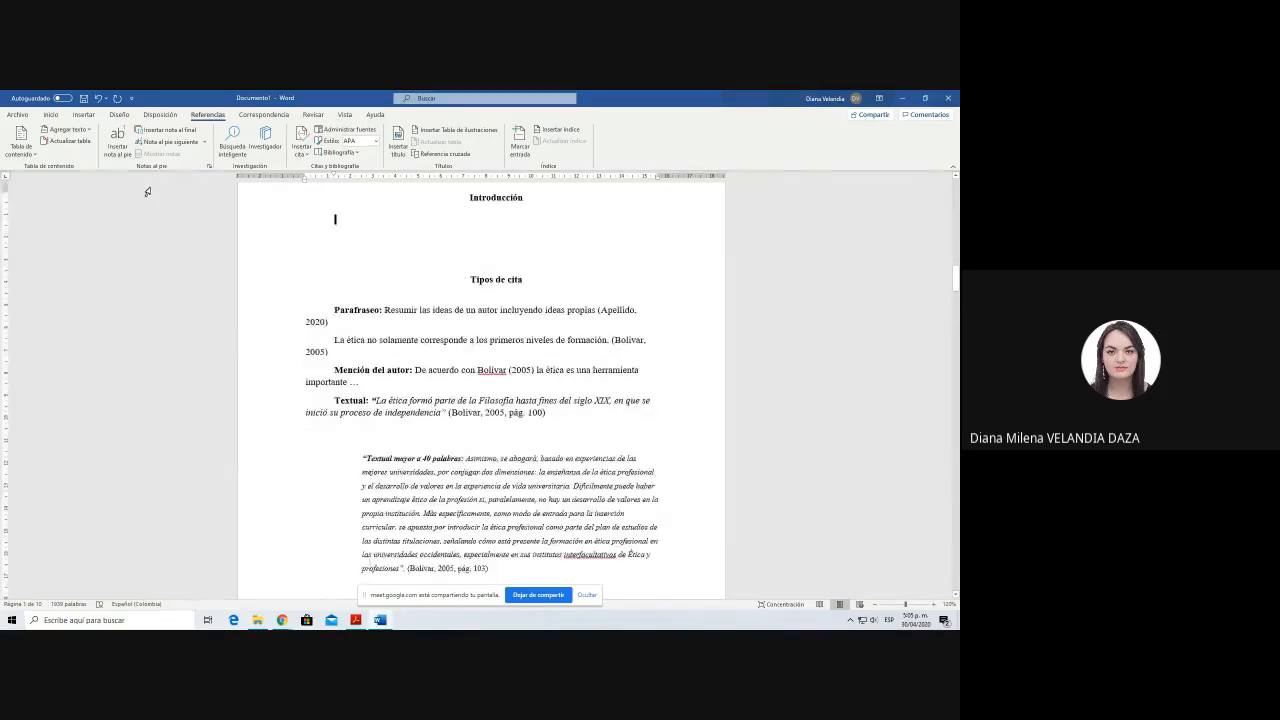
{"action": "left_click", "coordinate": [84, 115]}
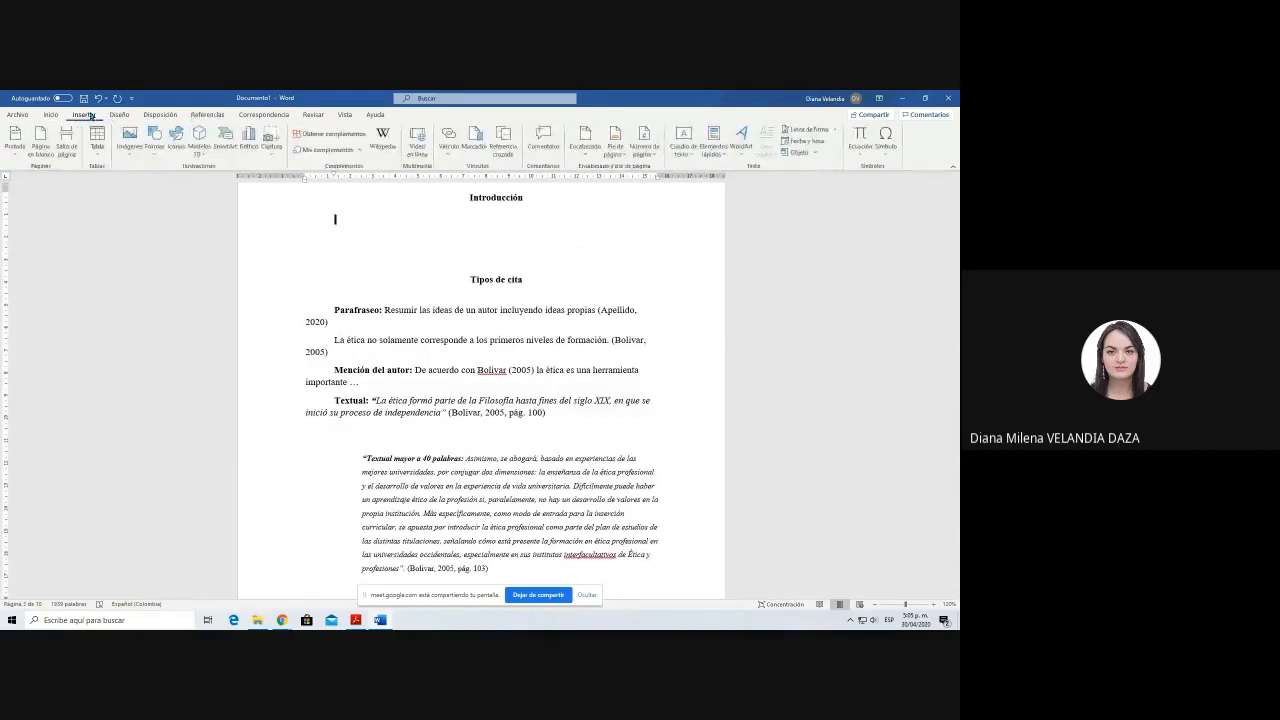
{"action": "left_click", "coordinate": [137, 152]}
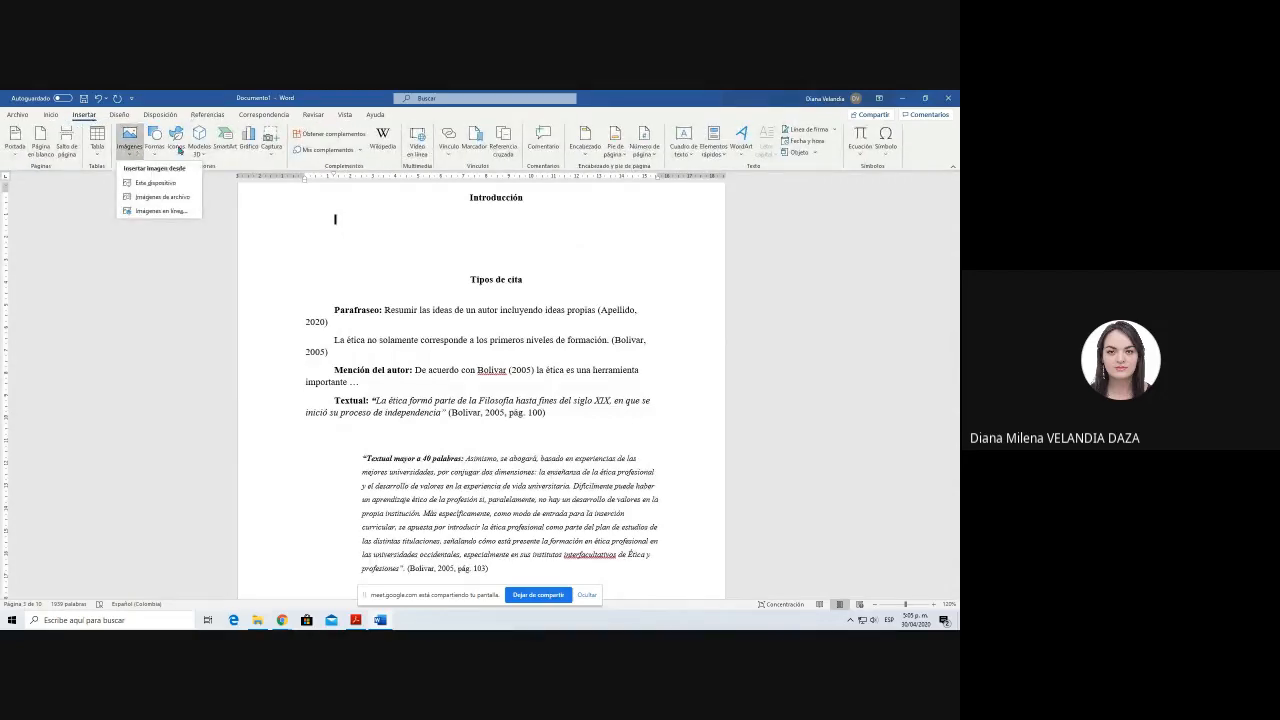
{"action": "left_click", "coordinate": [177, 139]}
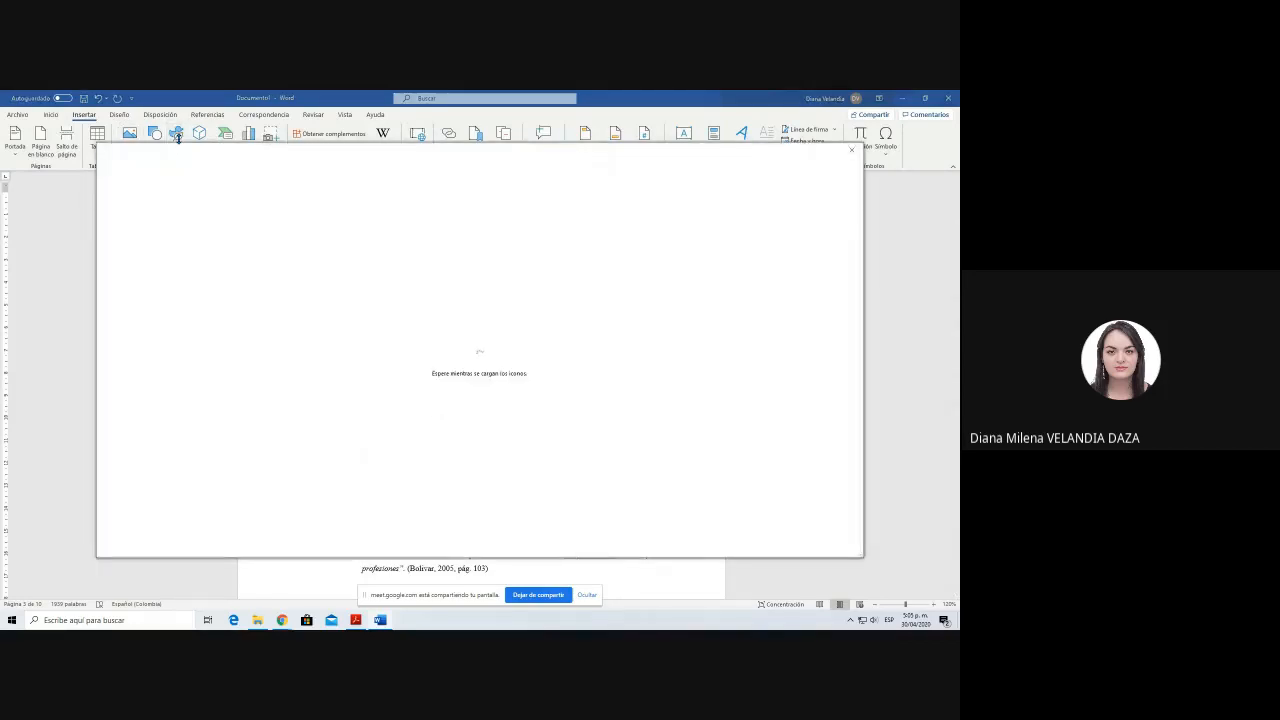
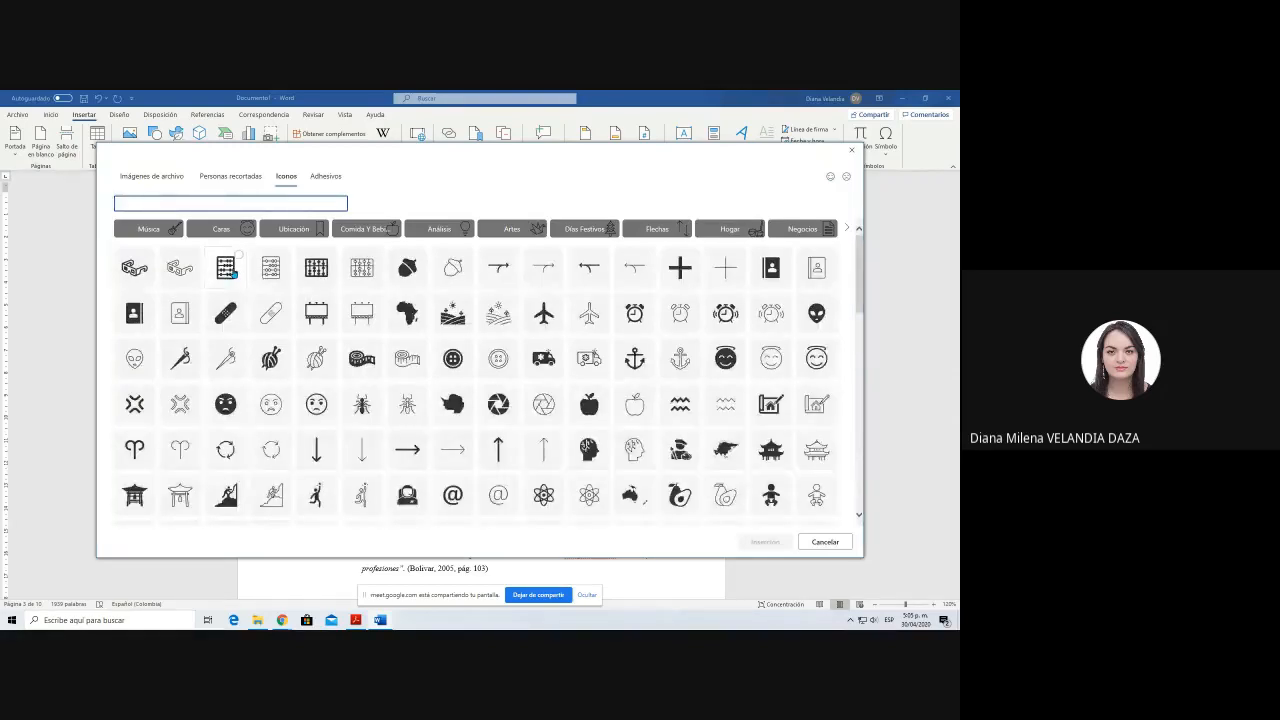
Step: Insert the solid abacus icon on the line below the "Introducción" heading and centre it
{"action": "left_click", "coordinate": [233, 271]}
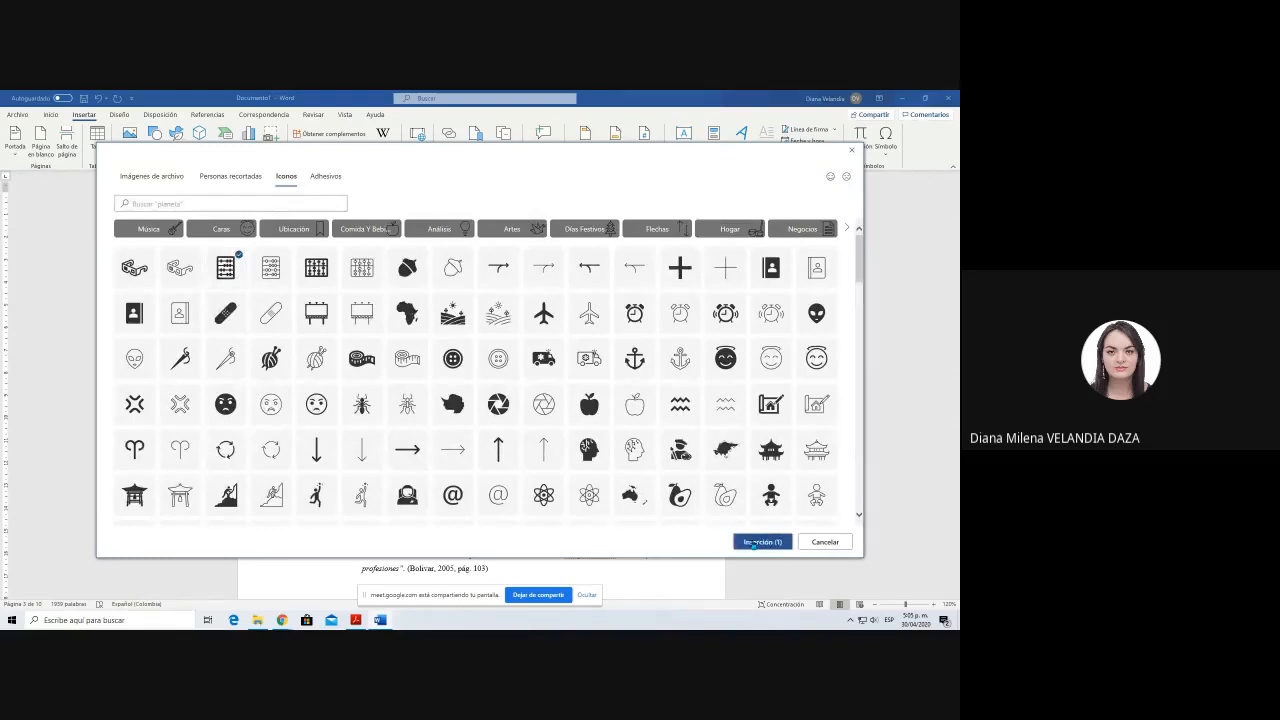
{"action": "left_click", "coordinate": [754, 543]}
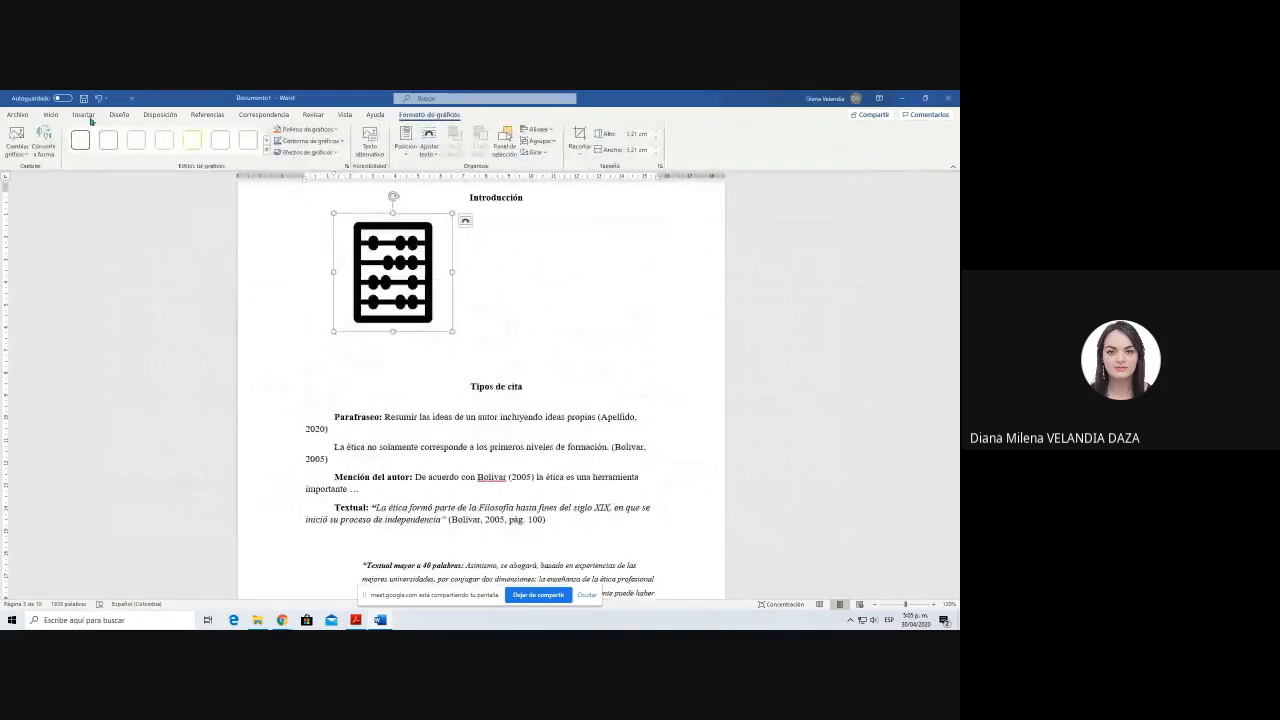
{"action": "left_click", "coordinate": [50, 114]}
{"action": "left_click", "coordinate": [245, 149]}
{"action": "mouse_move", "coordinate": [282, 620]}
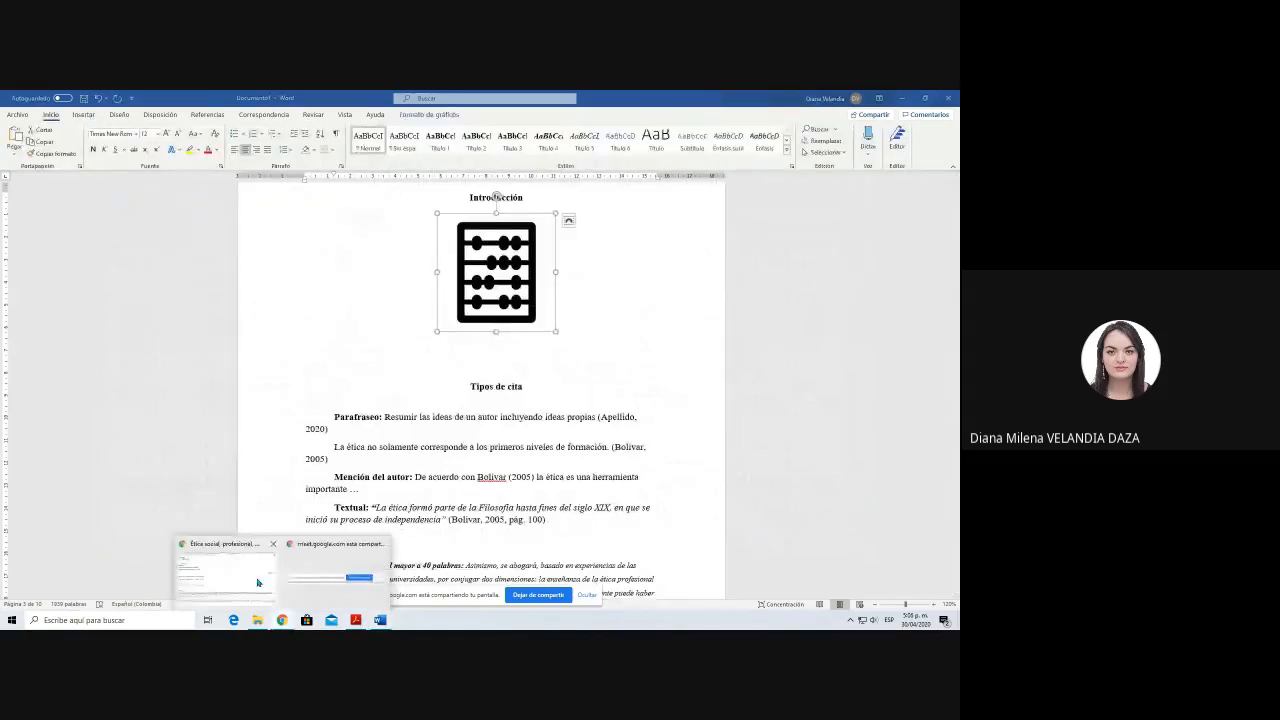
{"action": "left_click", "coordinate": [257, 582]}
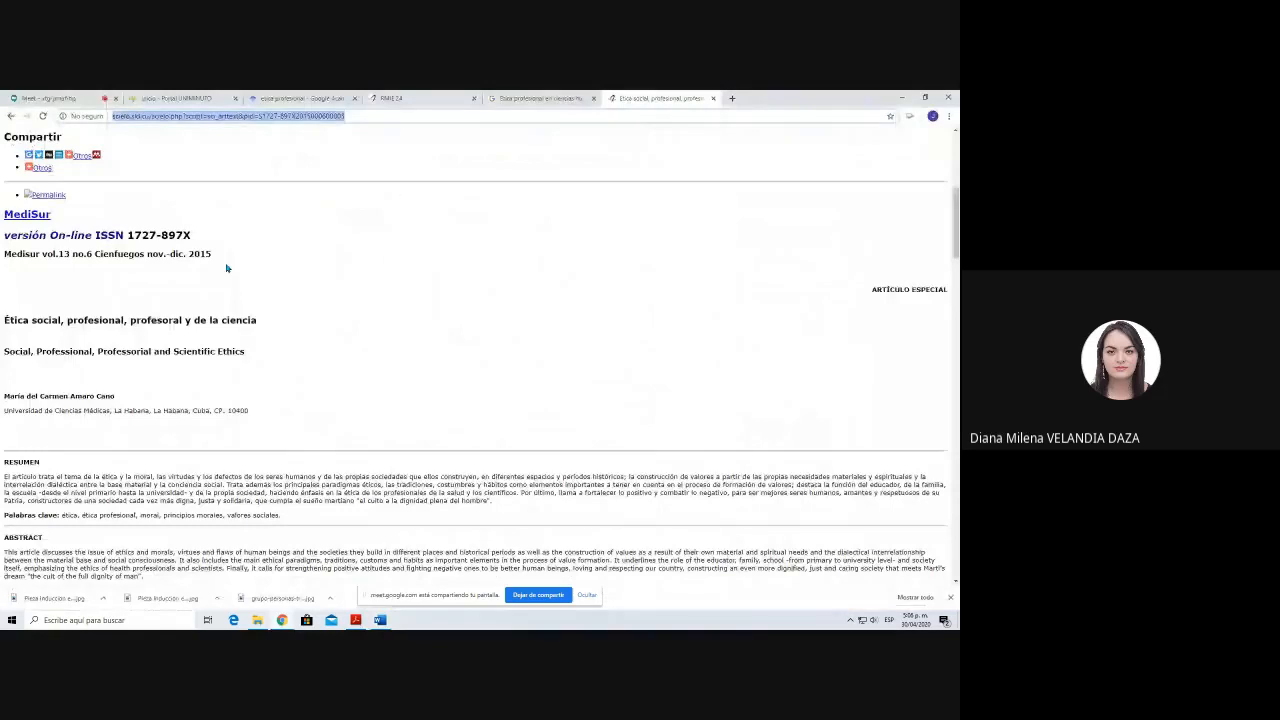
{"action": "key", "text": "alt+Tab"}
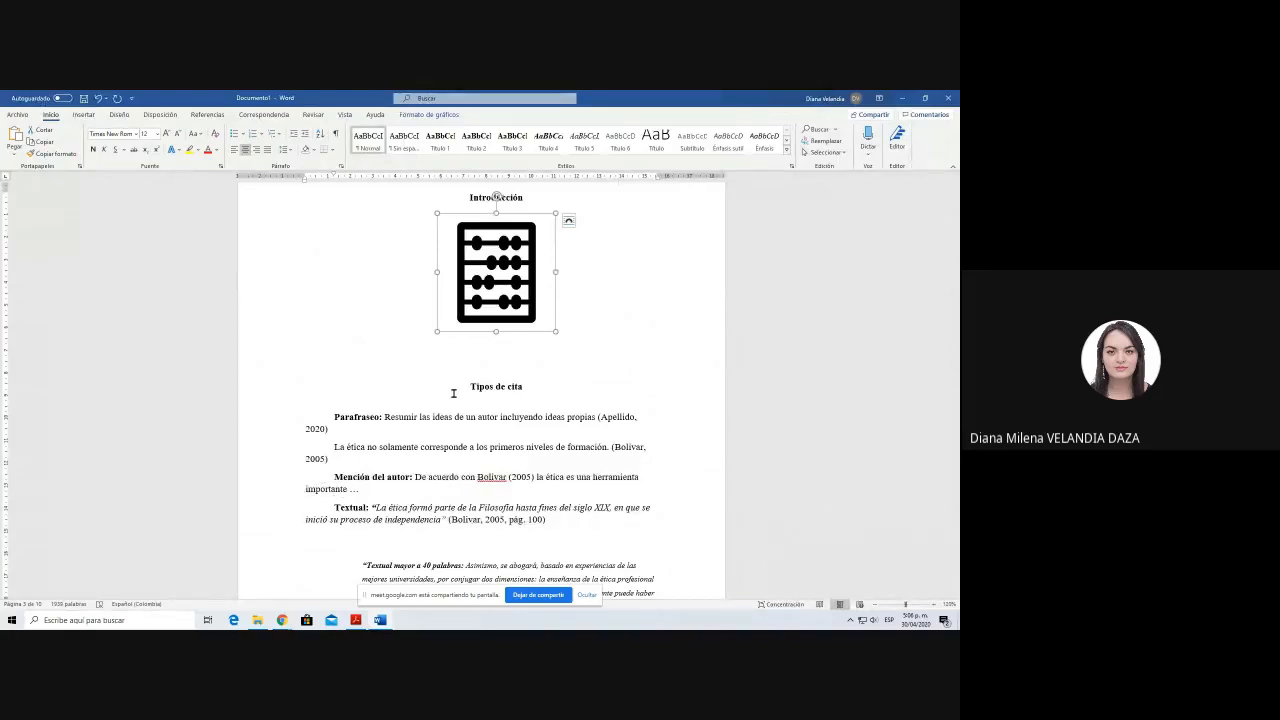
Step: Add a blank line between the "Introducción" heading and the abacus icon, and enlarge the icon slightly
{"action": "scroll", "coordinate": [453, 393], "scroll_direction": "up", "scroll_amount": 1}
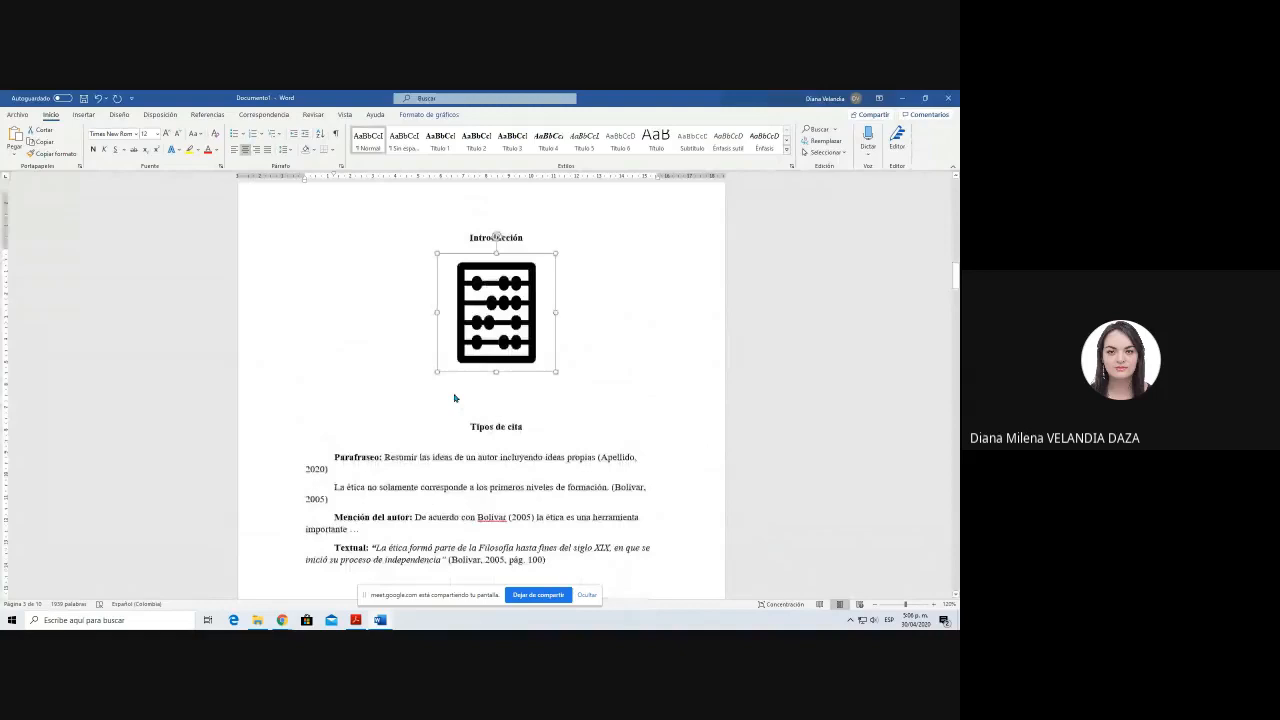
{"action": "left_click", "coordinate": [607, 325]}
{"action": "scroll", "coordinate": [607, 325], "scroll_direction": "up", "scroll_amount": 1}
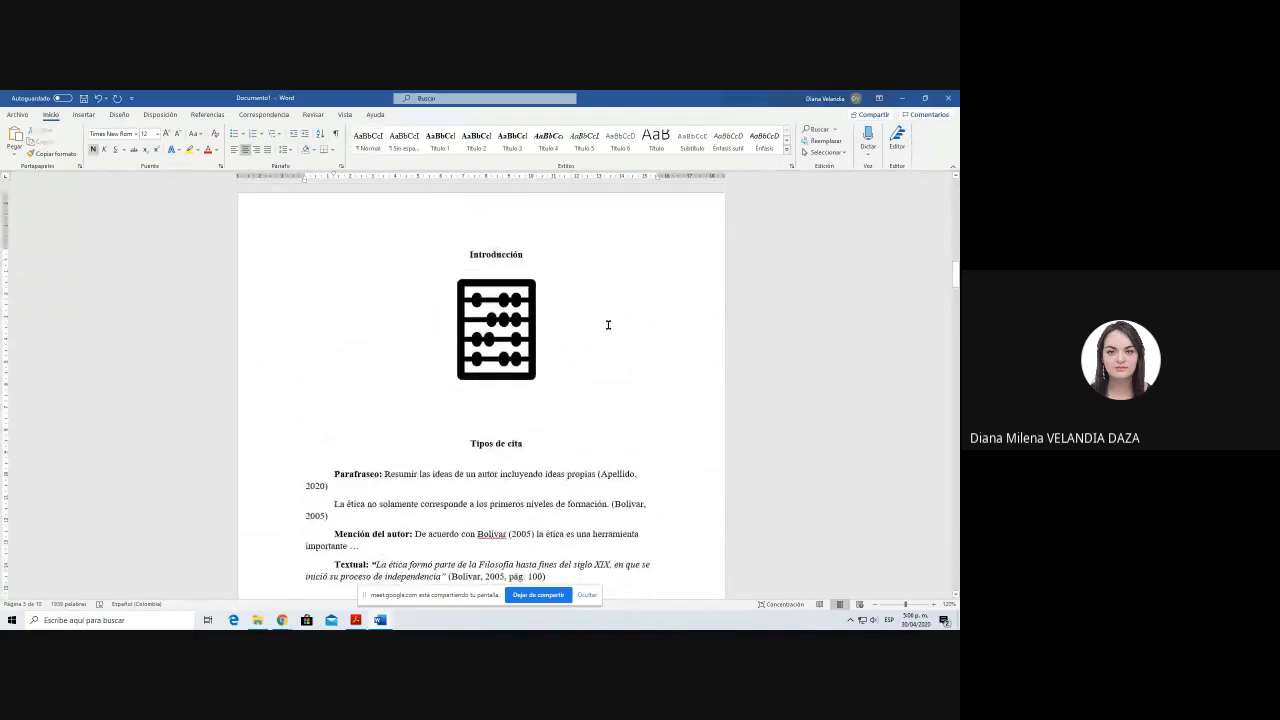
{"action": "scroll", "coordinate": [608, 327], "scroll_direction": "up", "scroll_amount": 1}
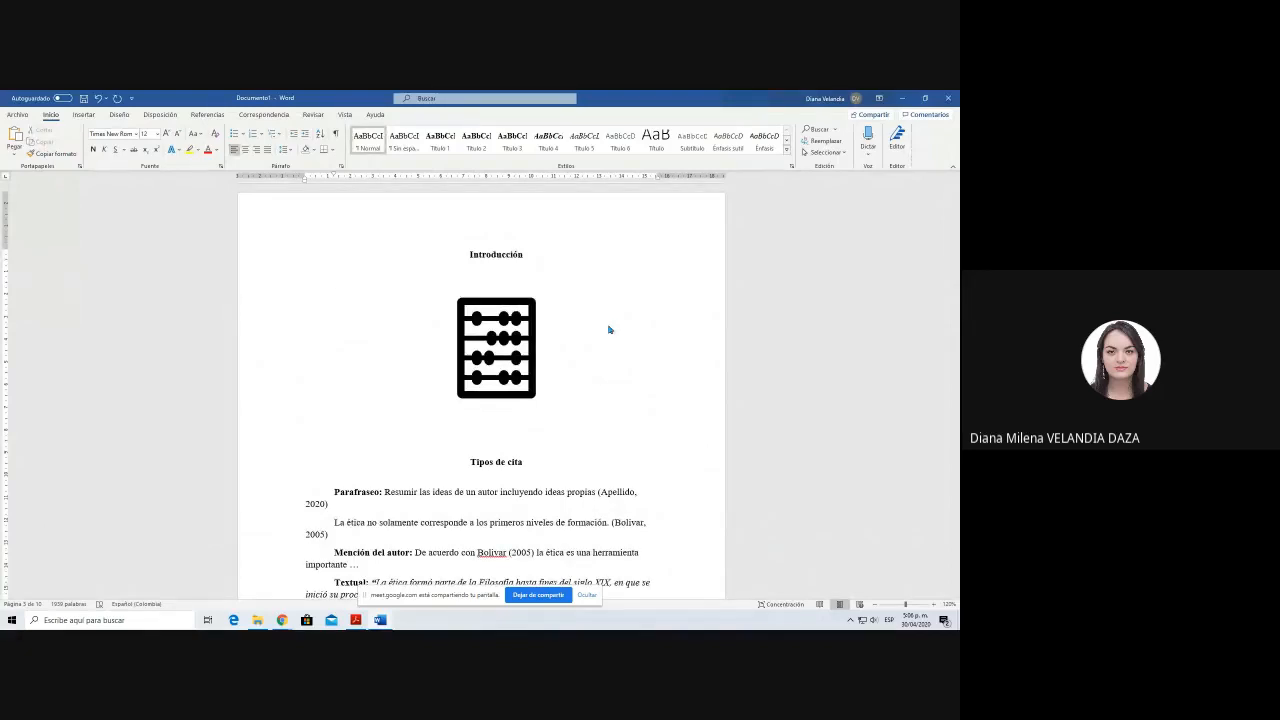
{"action": "left_click", "coordinate": [500, 340]}
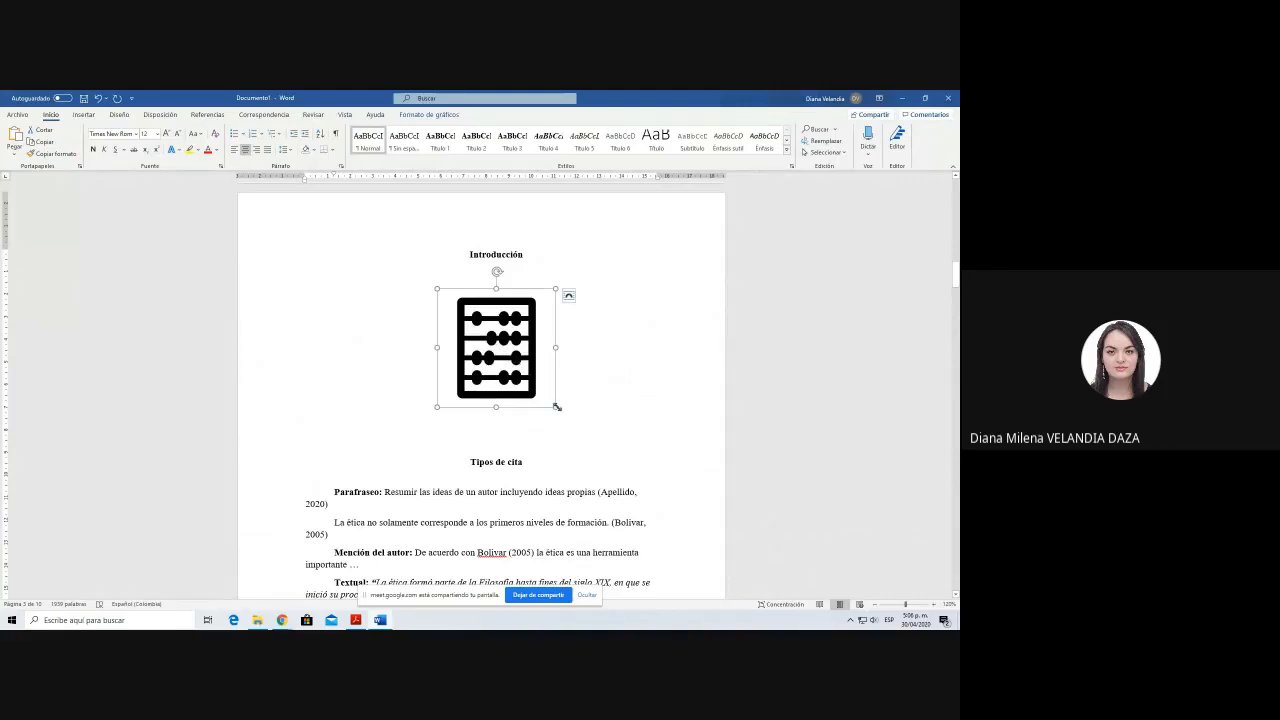
{"action": "left_click_drag", "start_coordinate": [557, 407], "coordinate": [562, 416]}
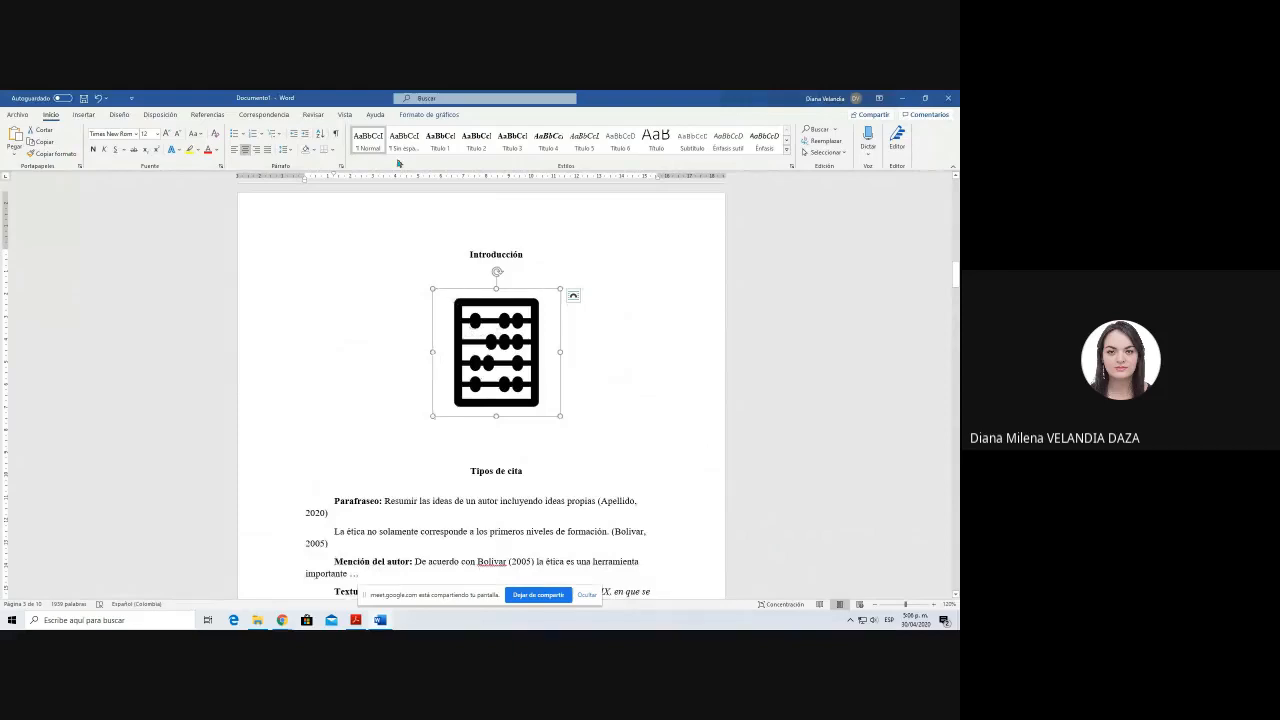
Step: Start a caption for the selected abacus icon and review the available caption label types
{"action": "left_click", "coordinate": [206, 117]}
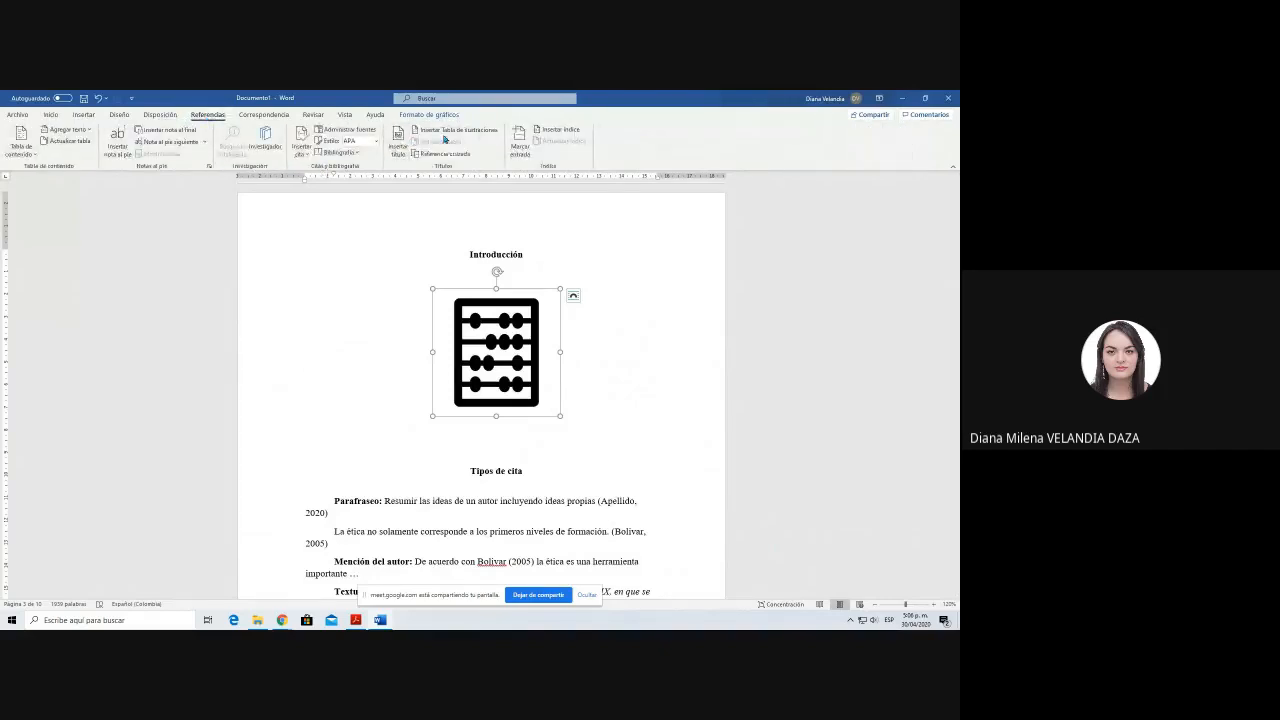
{"action": "left_click", "coordinate": [397, 140]}
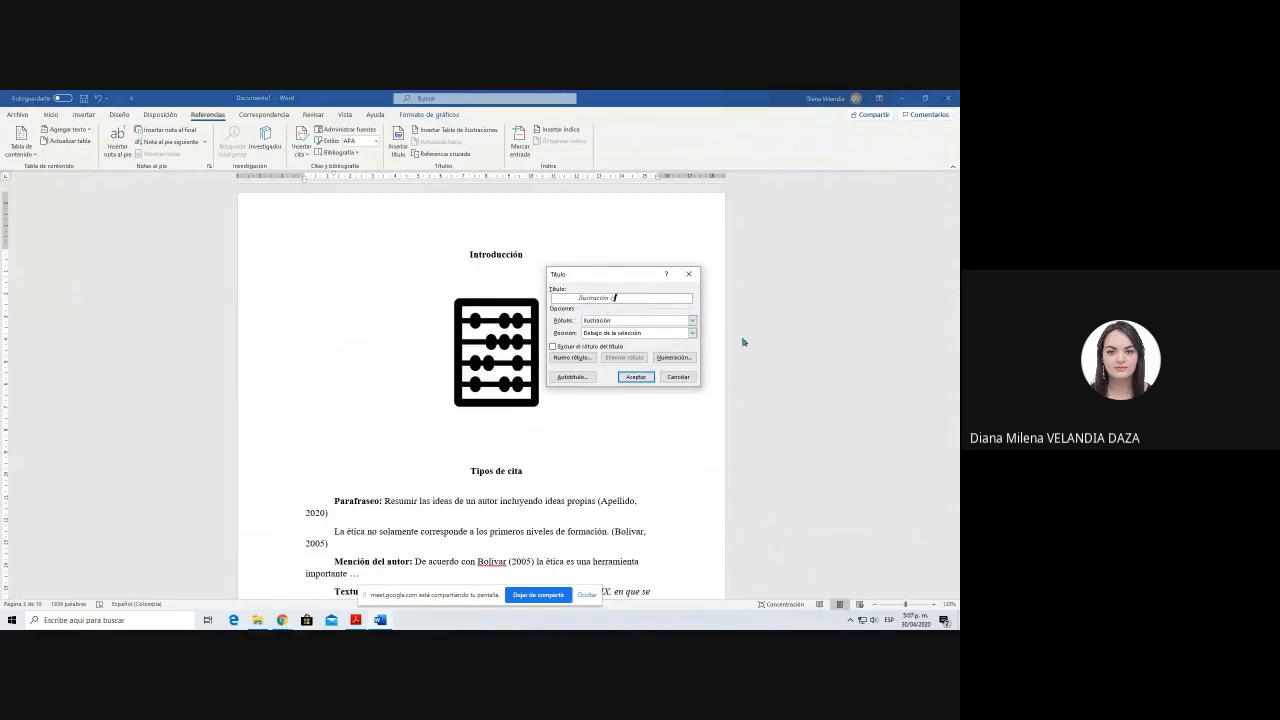
{"action": "left_click", "coordinate": [627, 321]}
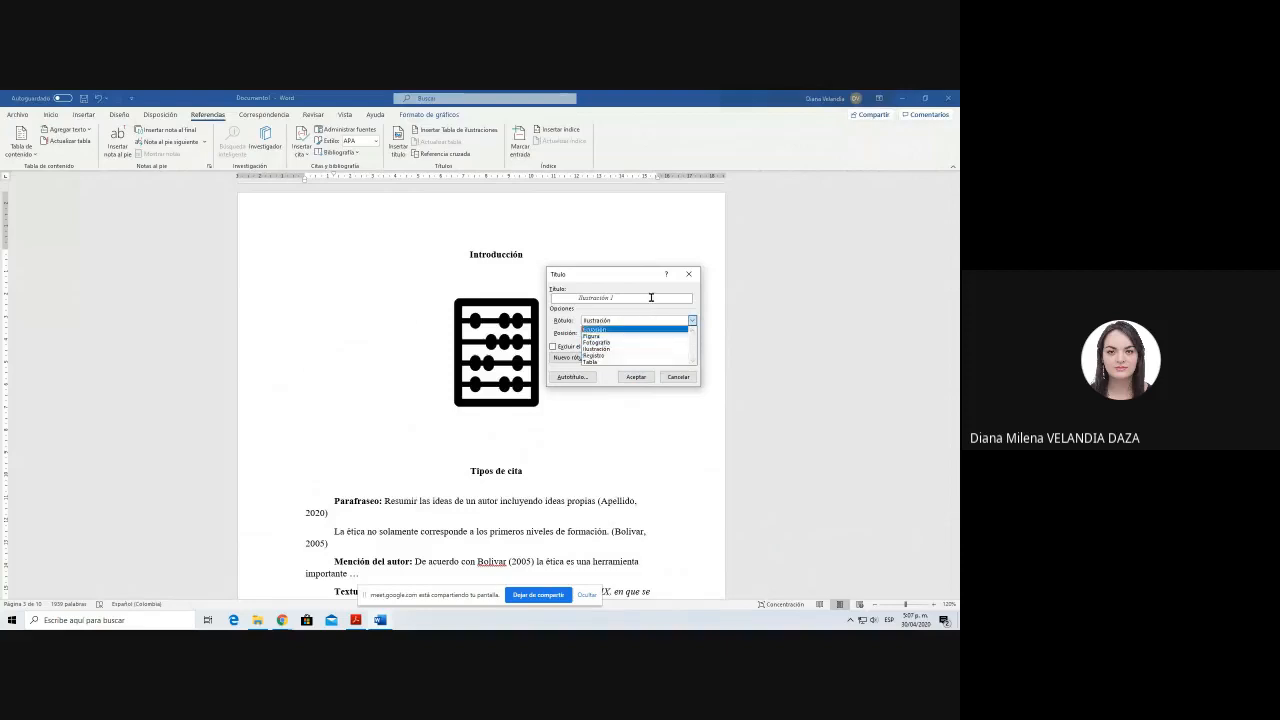
{"action": "left_click", "coordinate": [622, 325]}
{"action": "left_click", "coordinate": [622, 325]}
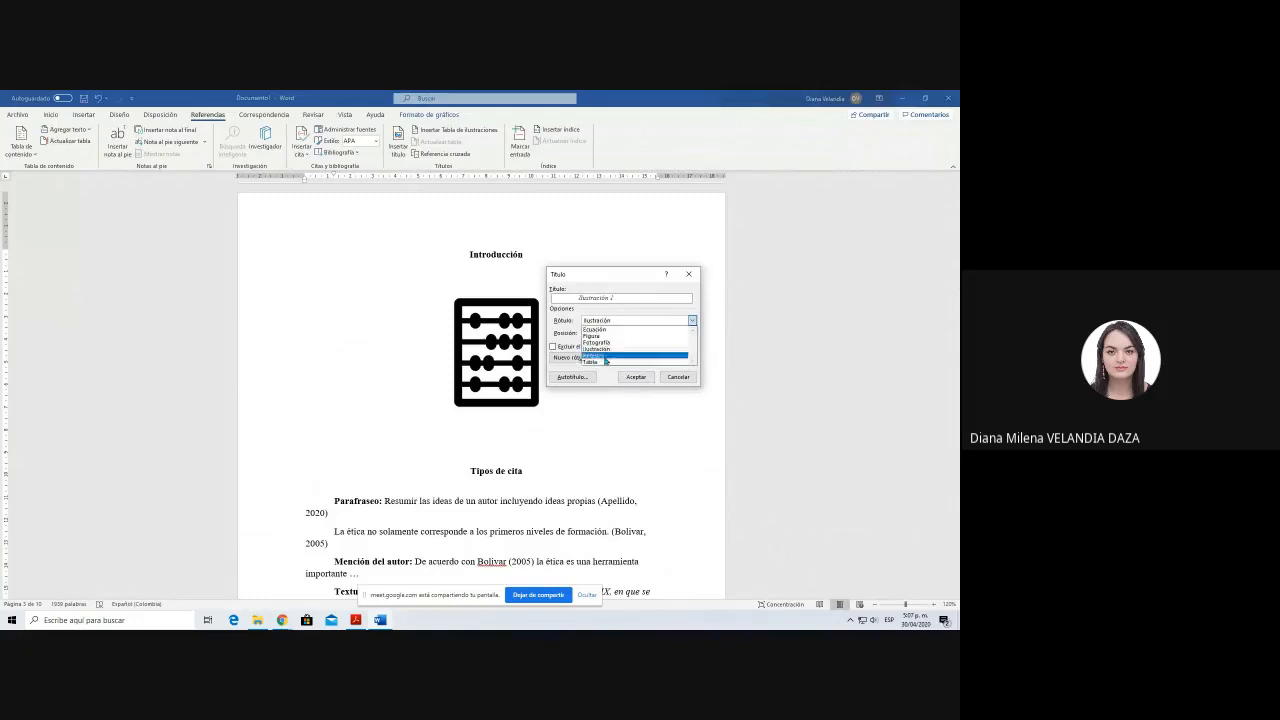
{"action": "left_click", "coordinate": [655, 316]}
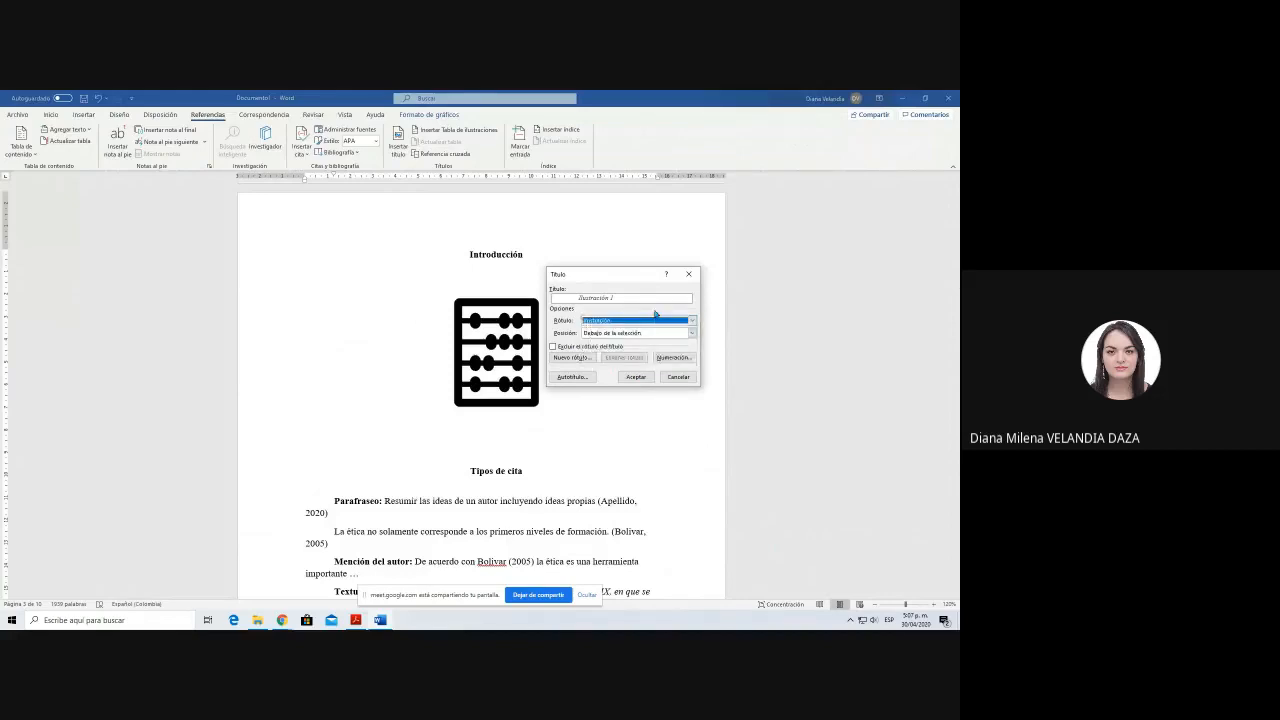
Step: Create a new caption label named "Estadísticas"
{"action": "left_click", "coordinate": [570, 358]}
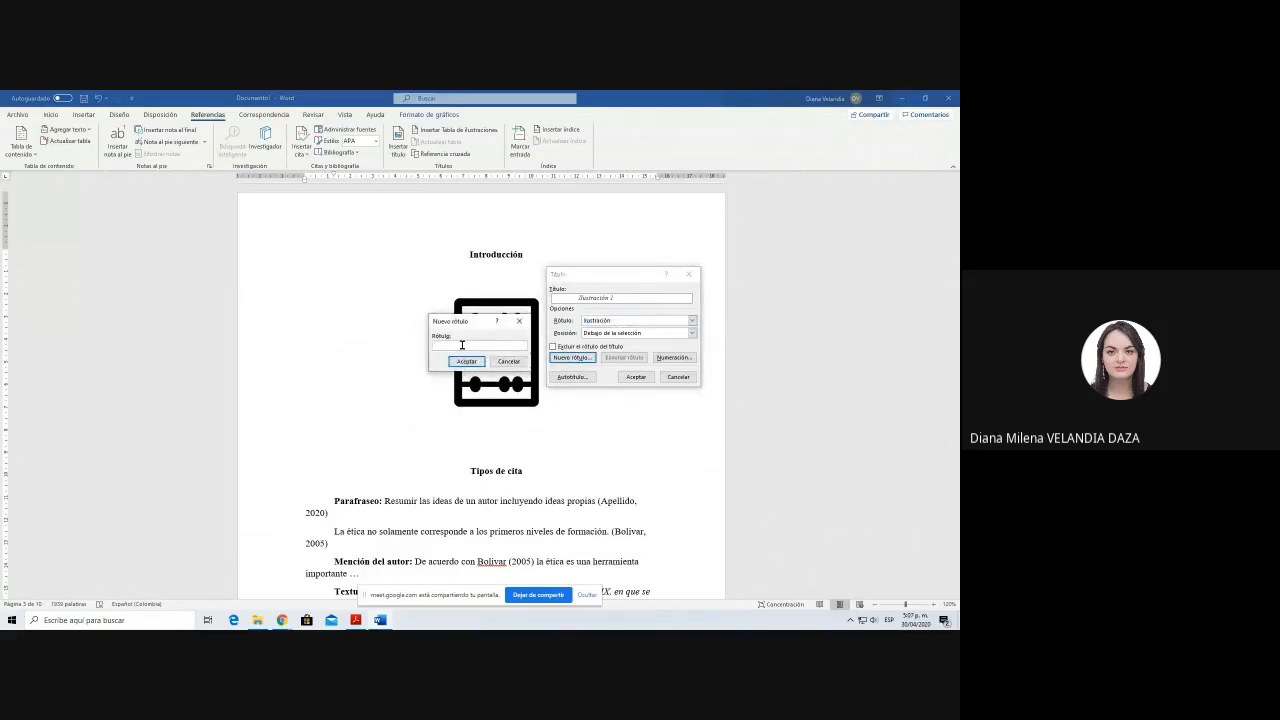
{"action": "type", "text": "Estadísticas"}
{"action": "key", "text": "Return"}
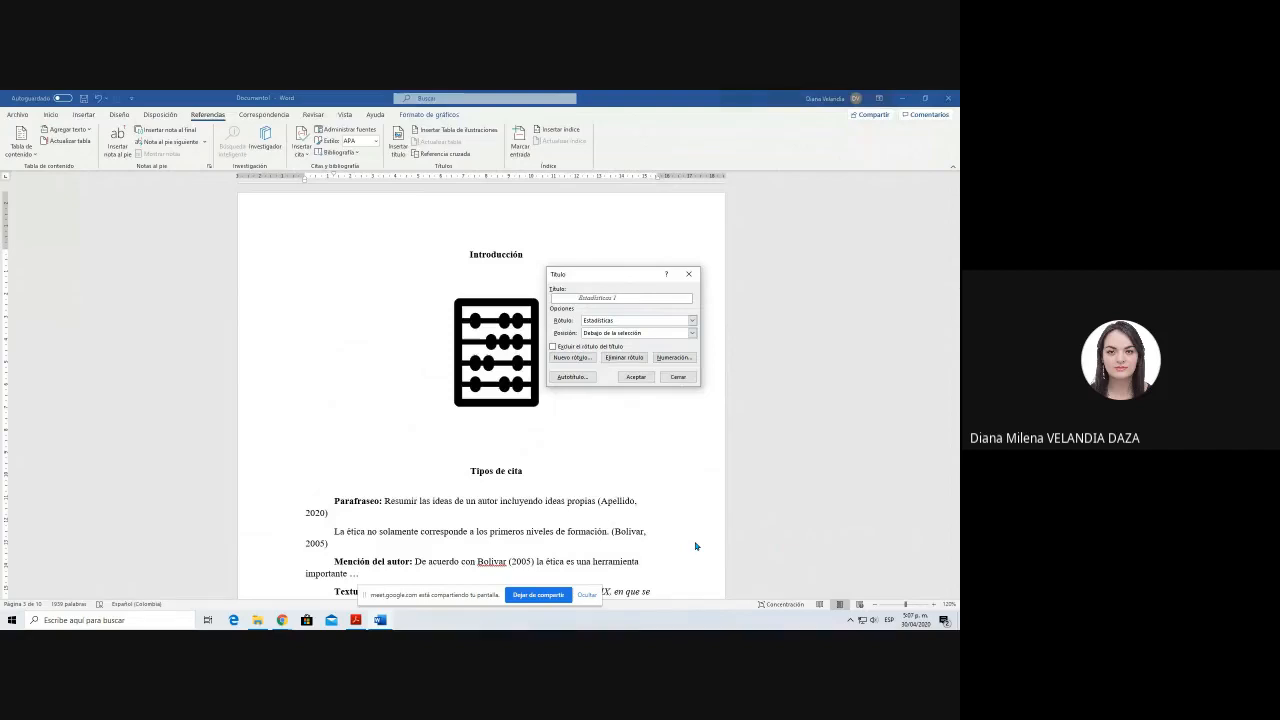
Step: Insert a caption below the abacus icon with the "Figura" label, reading "Figura 1. Logotipo"
{"action": "left_click", "coordinate": [626, 321]}
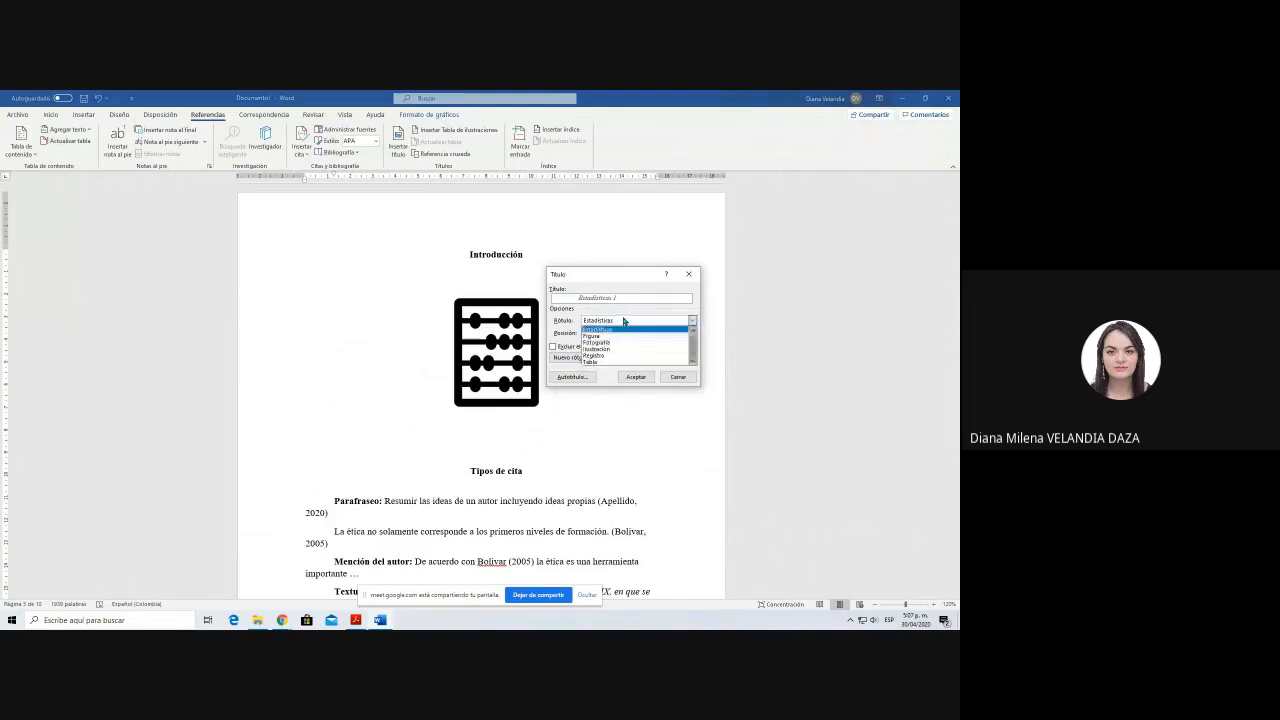
{"action": "left_click", "coordinate": [628, 337]}
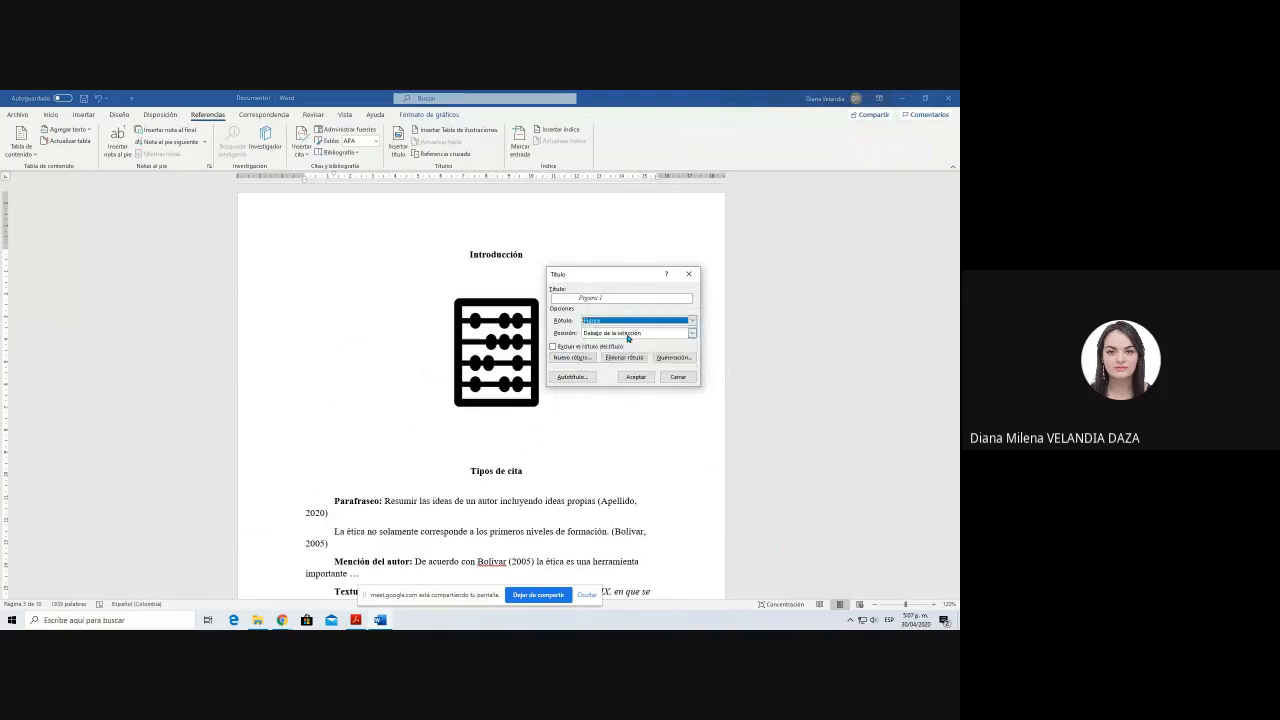
{"action": "left_click", "coordinate": [627, 300]}
{"action": "type", "text": ": "}
{"action": "type", "text": "Lay"}
{"action": "key", "text": "BackSpace"}
{"action": "type", "text": "gosimb"}
{"action": "left_click", "coordinate": [629, 379]}
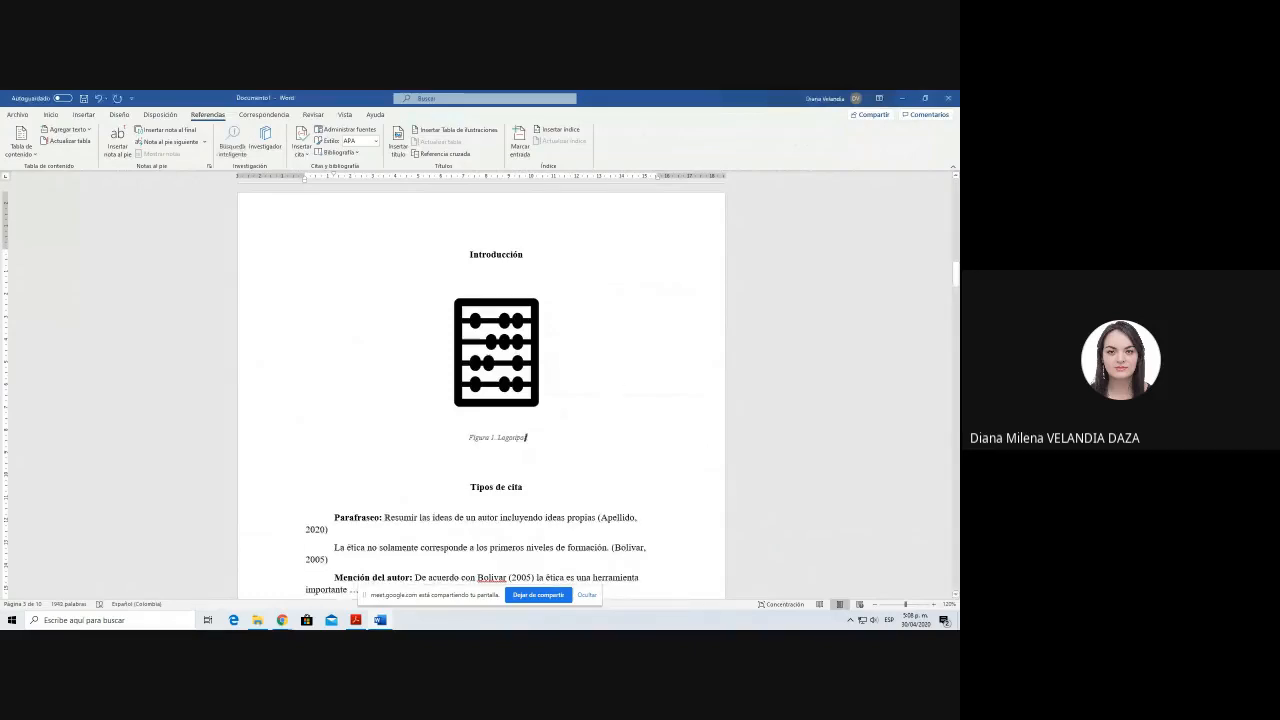
{"action": "key", "text": "shift+Home"}
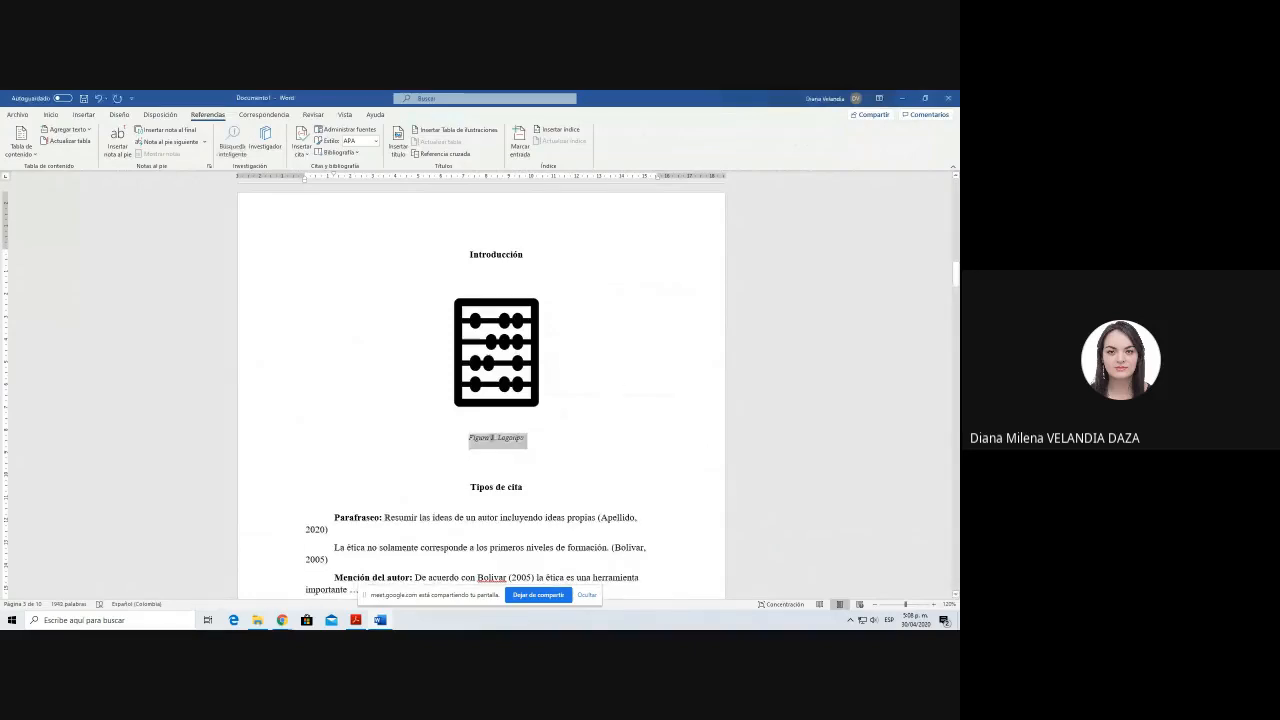
{"action": "left_click", "coordinate": [517, 437]}
{"action": "left_click_drag", "start_coordinate": [469, 439], "coordinate": [542, 441]}
{"action": "left_click", "coordinate": [530, 448]}
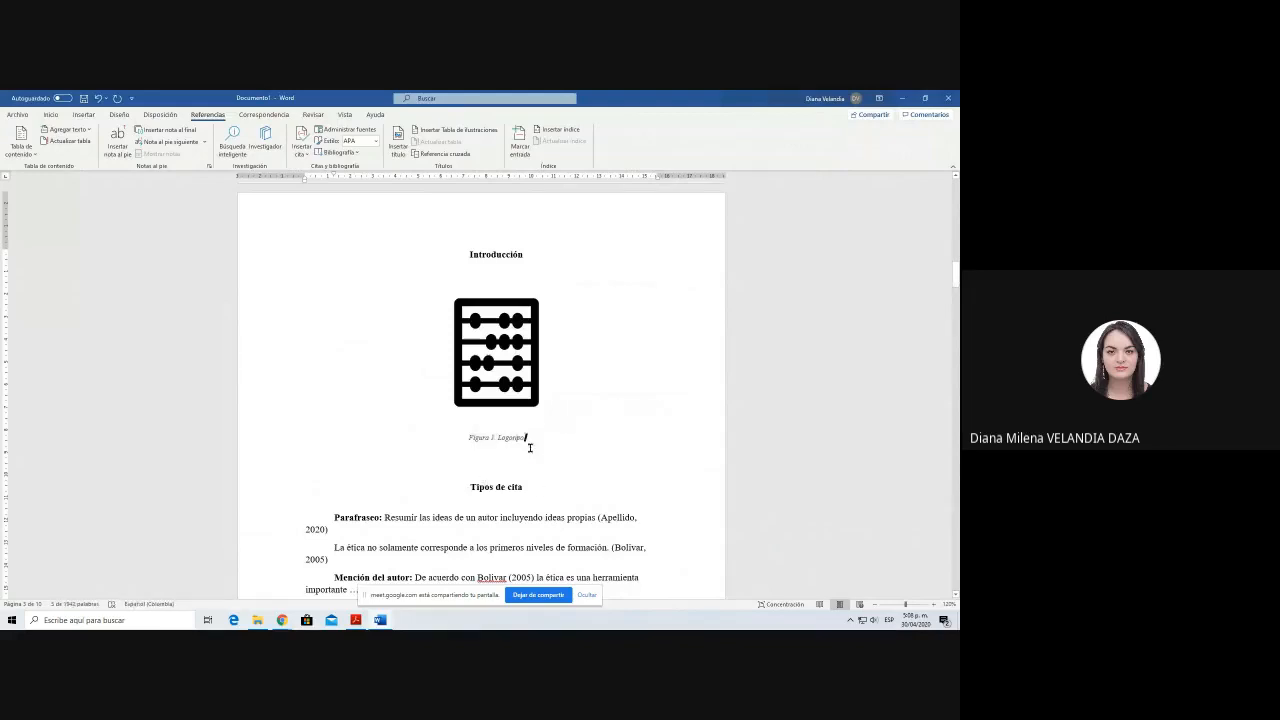
{"action": "key", "text": "ctrl+shift+Left"}
{"action": "key", "text": "ctrl+shift+Left"}
{"action": "key", "text": "ctrl+shift+Left"}
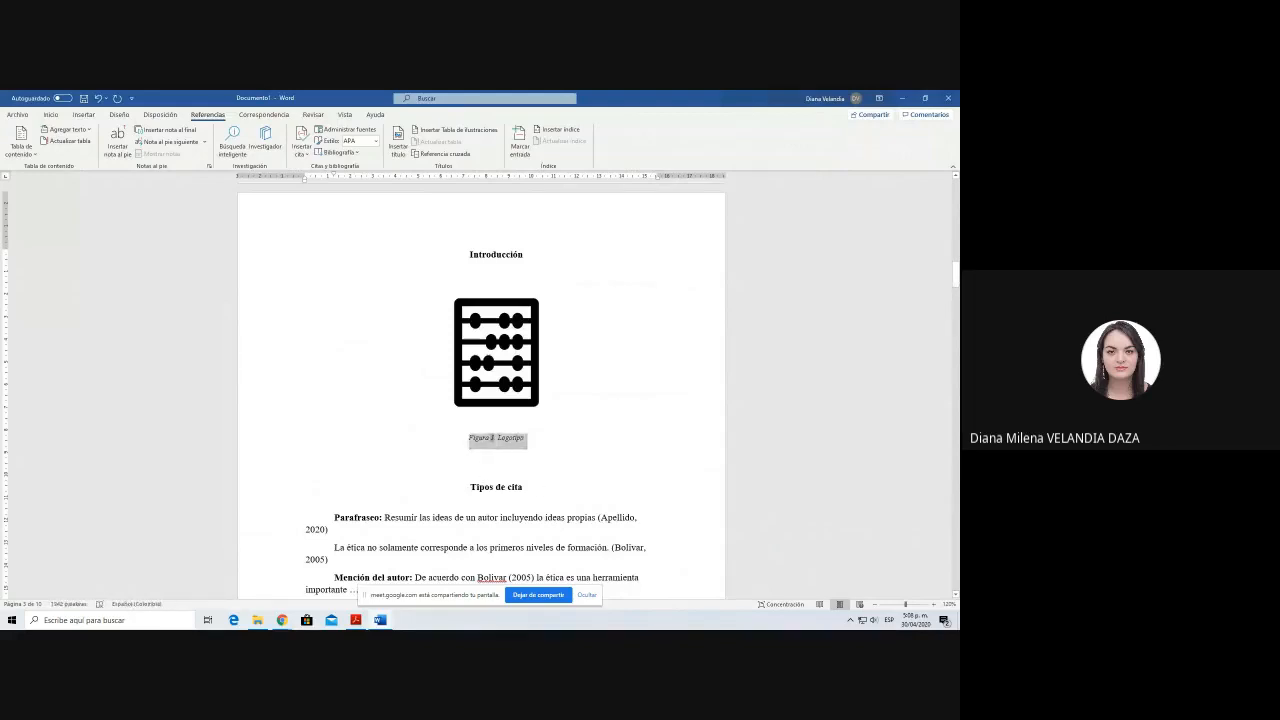
Step: Modify the "Descripción" style of the figure caption to size 12, bold, without italics, and automatic font colour
{"action": "left_click", "coordinate": [51, 114]}
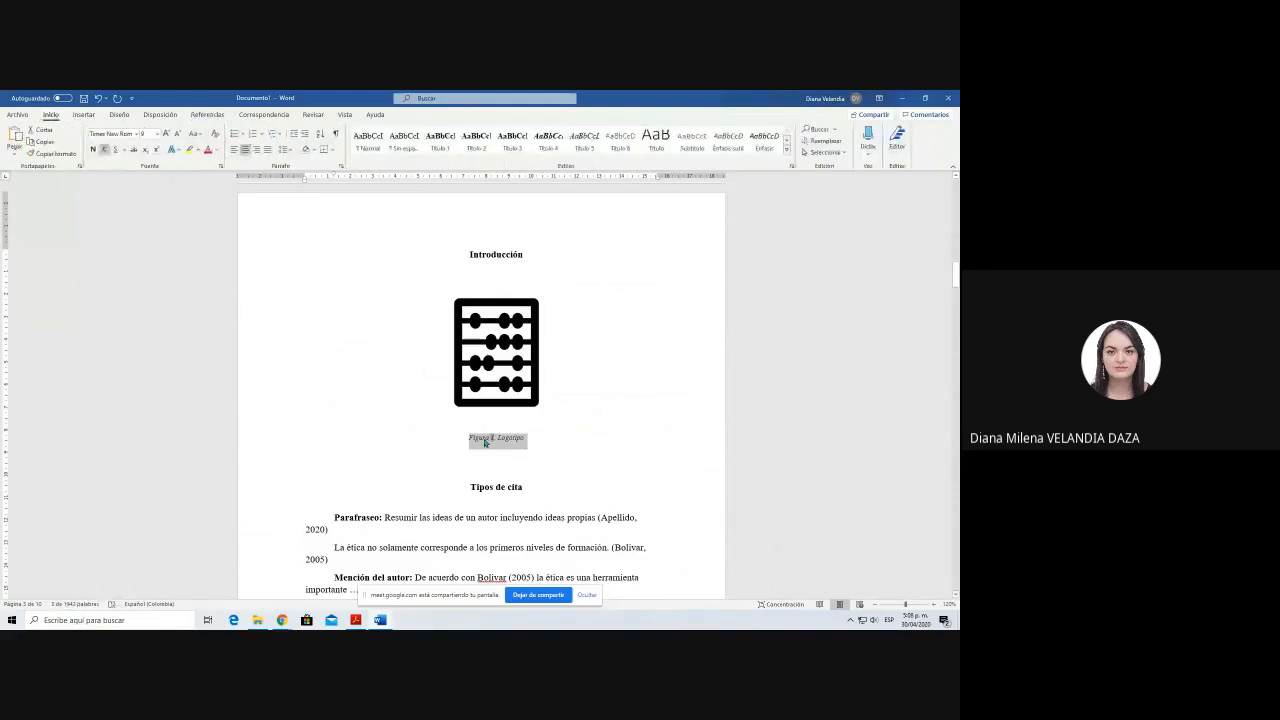
{"action": "left_click", "coordinate": [526, 437]}
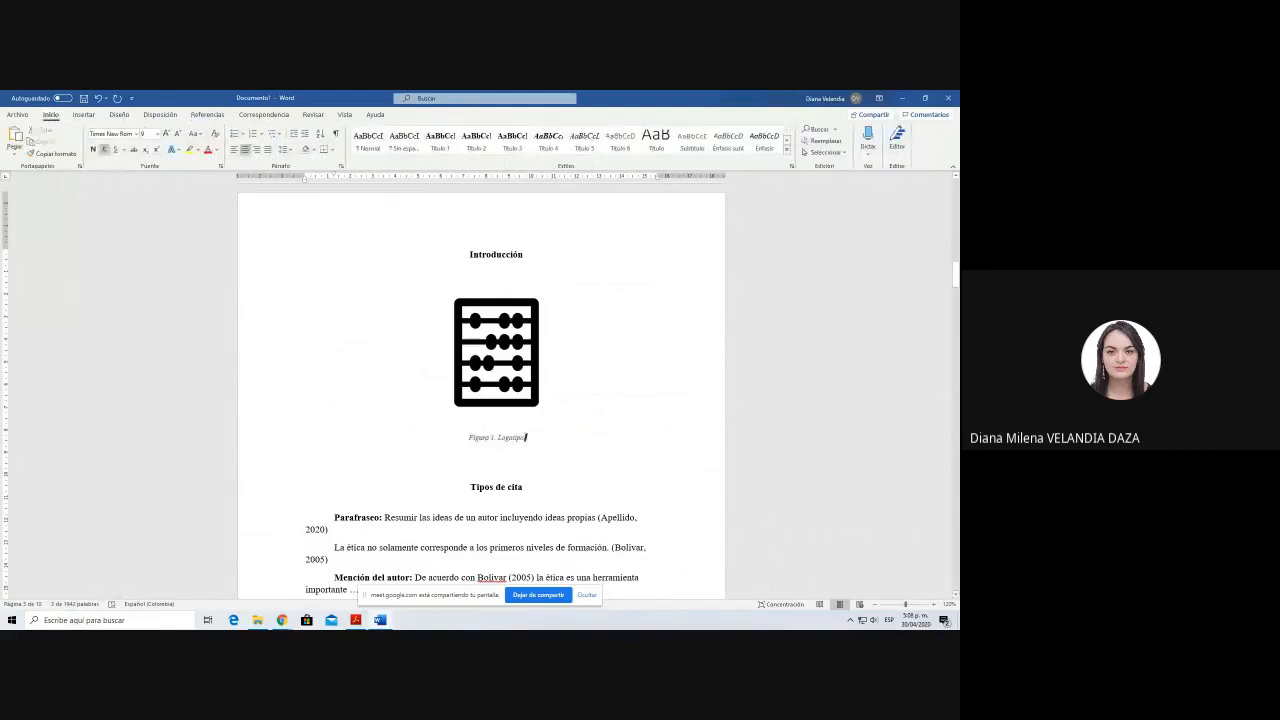
{"action": "left_click", "coordinate": [787, 151]}
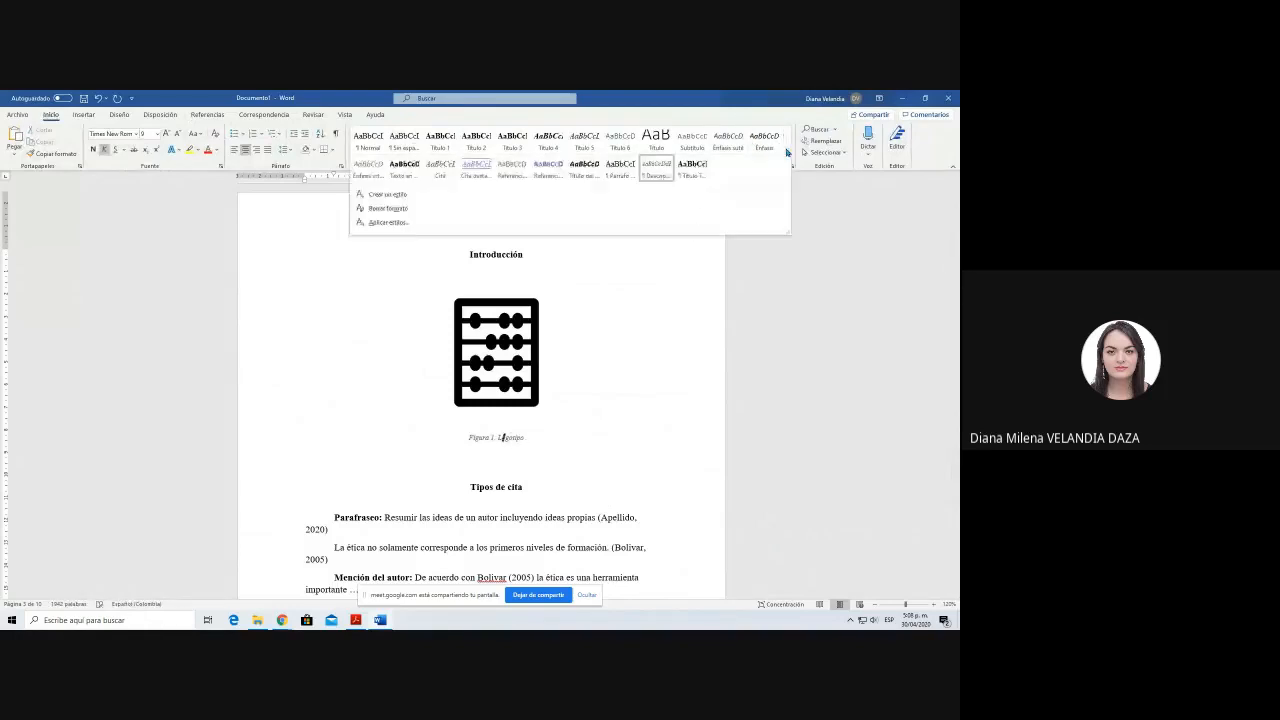
{"action": "right_click", "coordinate": [665, 176]}
{"action": "left_click", "coordinate": [692, 191]}
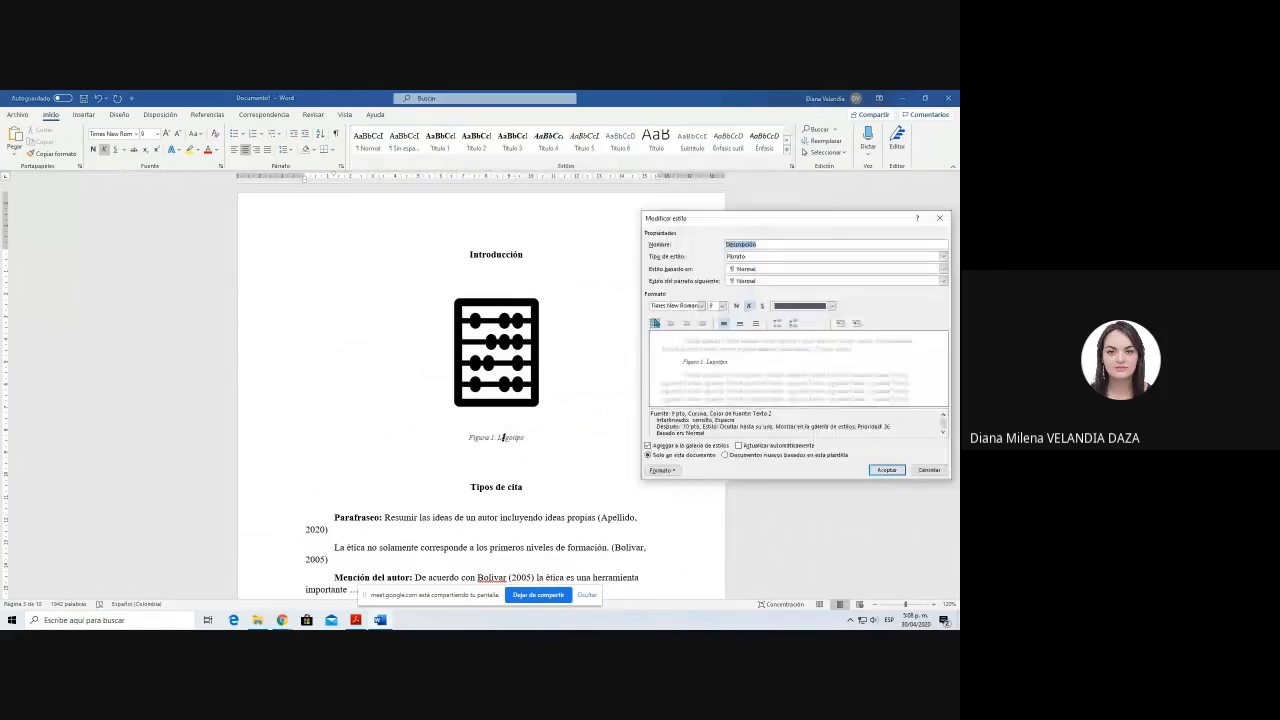
{"action": "left_click", "coordinate": [669, 307]}
{"action": "type", "text": "12"}
{"action": "left_click", "coordinate": [737, 306]}
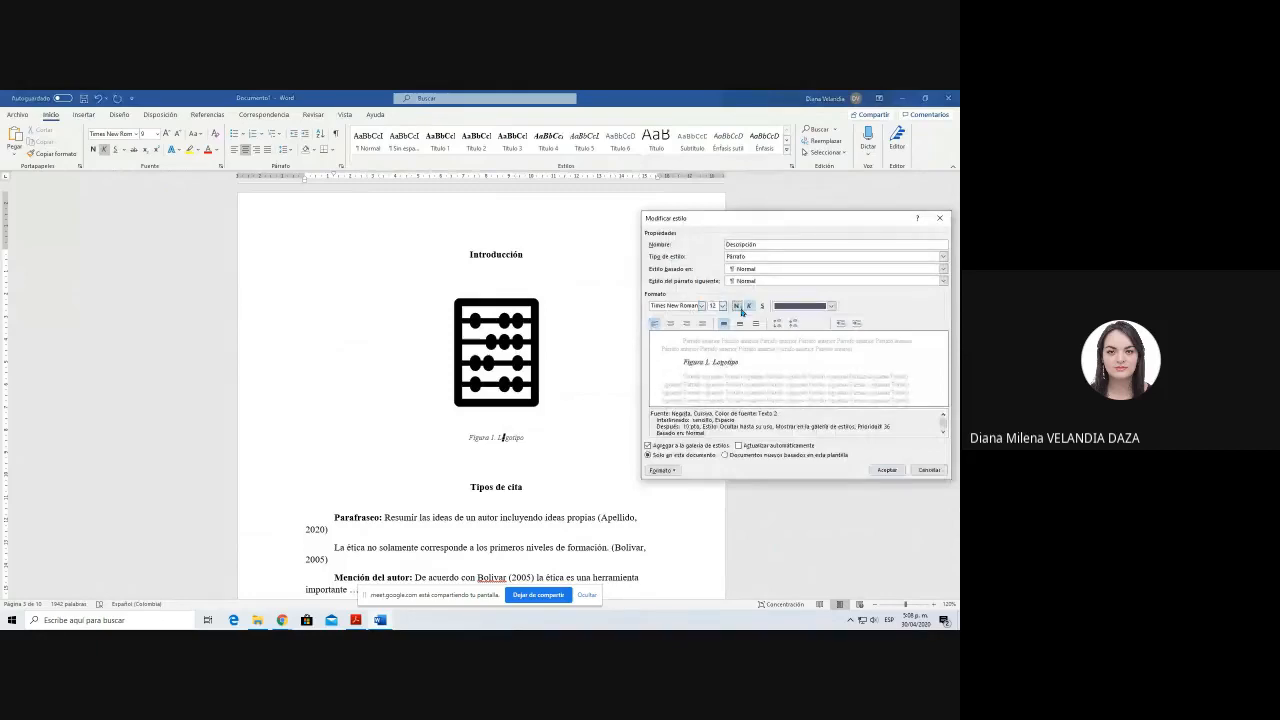
{"action": "left_click", "coordinate": [748, 306]}
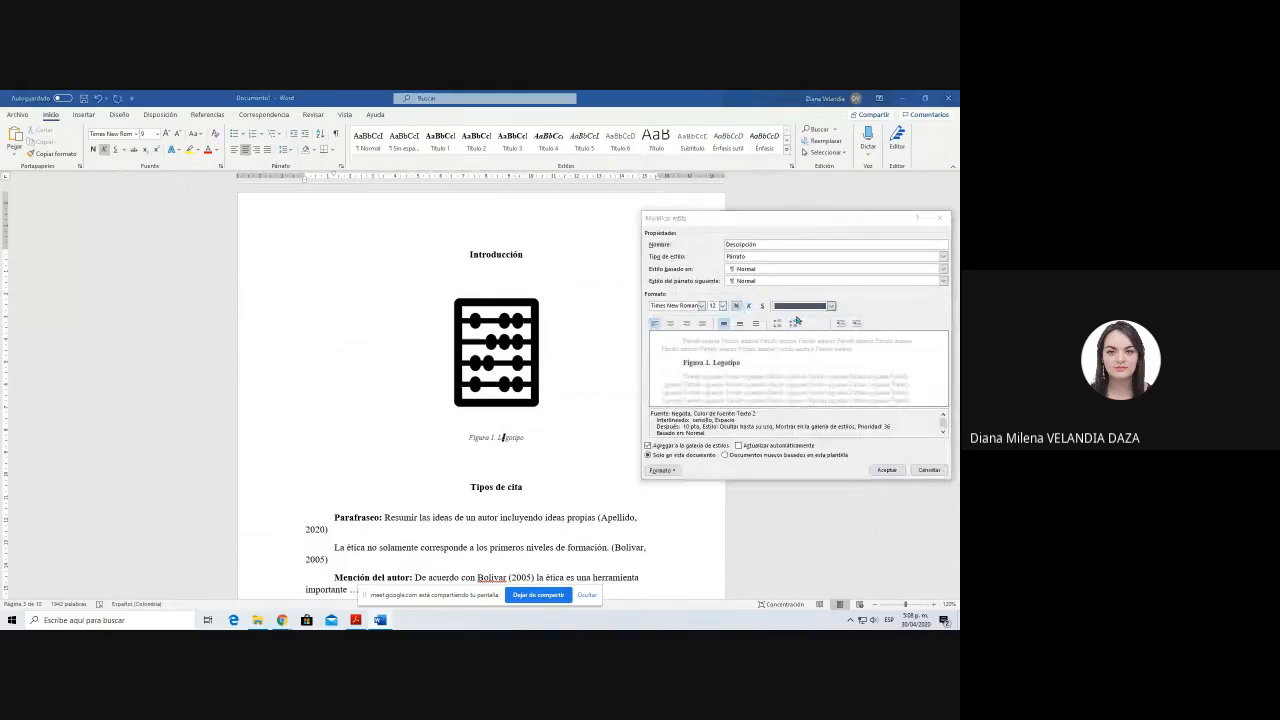
{"action": "left_click", "coordinate": [797, 320]}
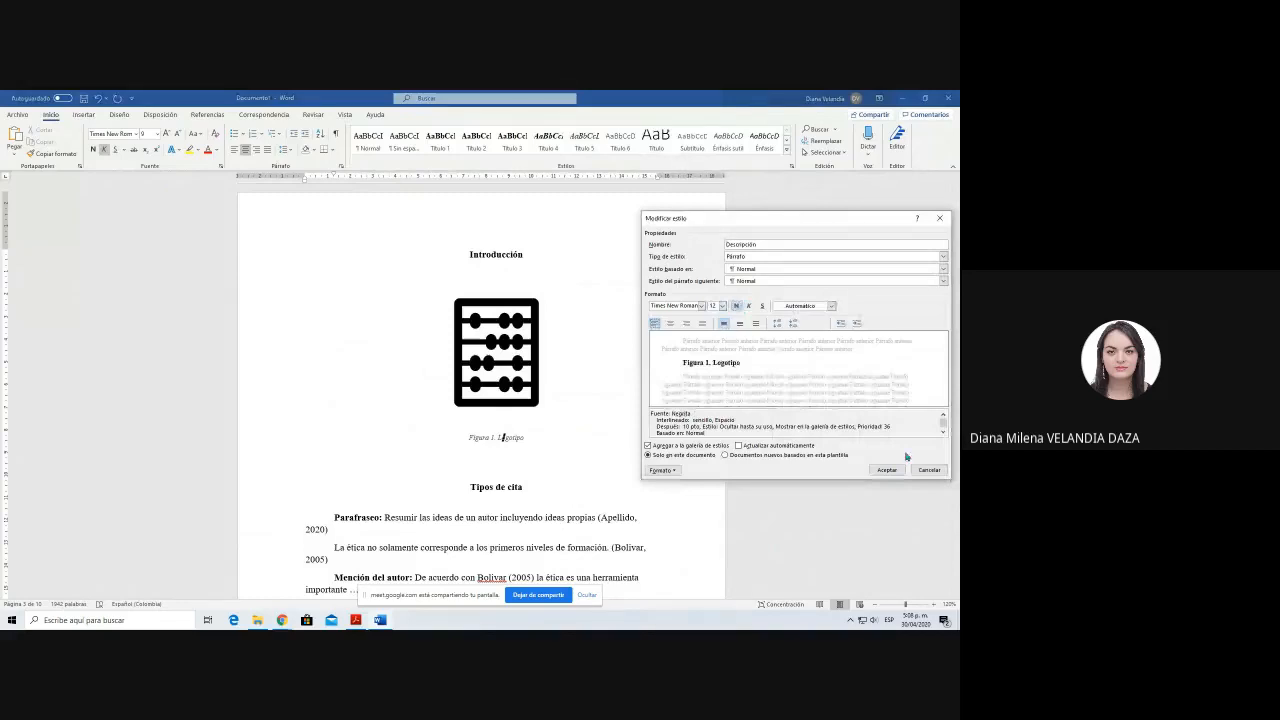
{"action": "left_click", "coordinate": [887, 470]}
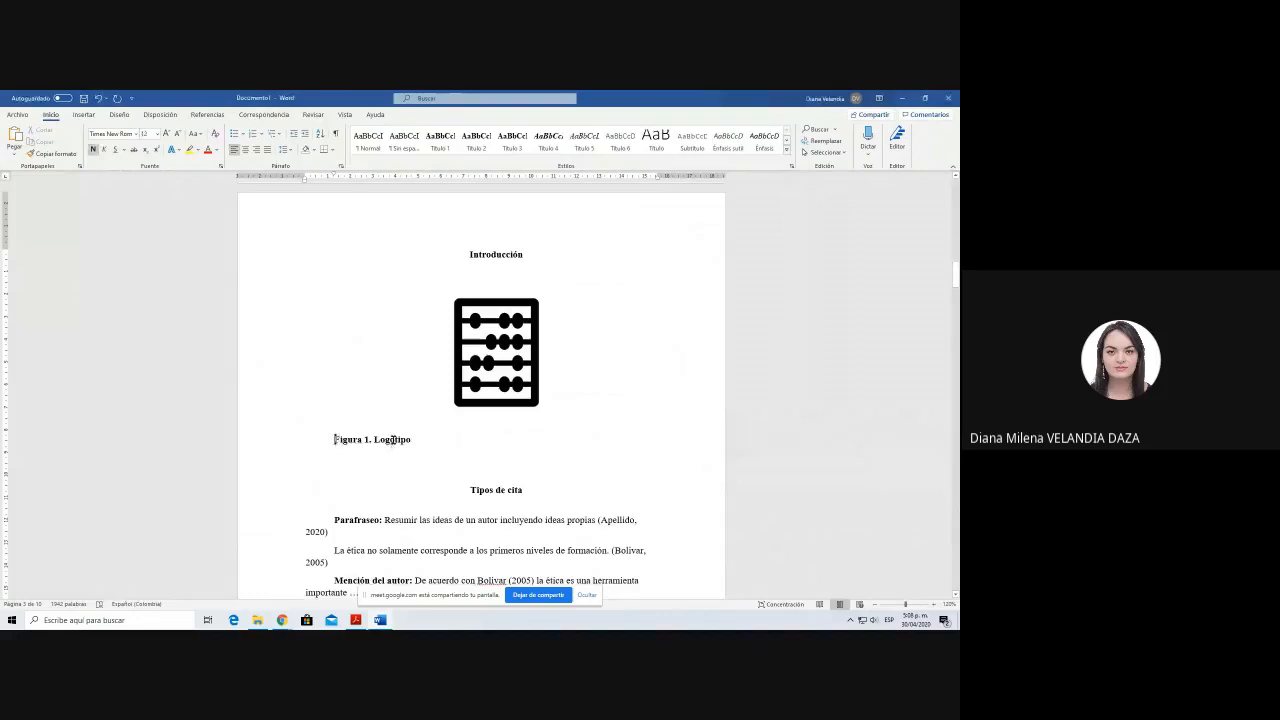
{"action": "left_click_drag", "start_coordinate": [397, 440], "coordinate": [422, 441]}
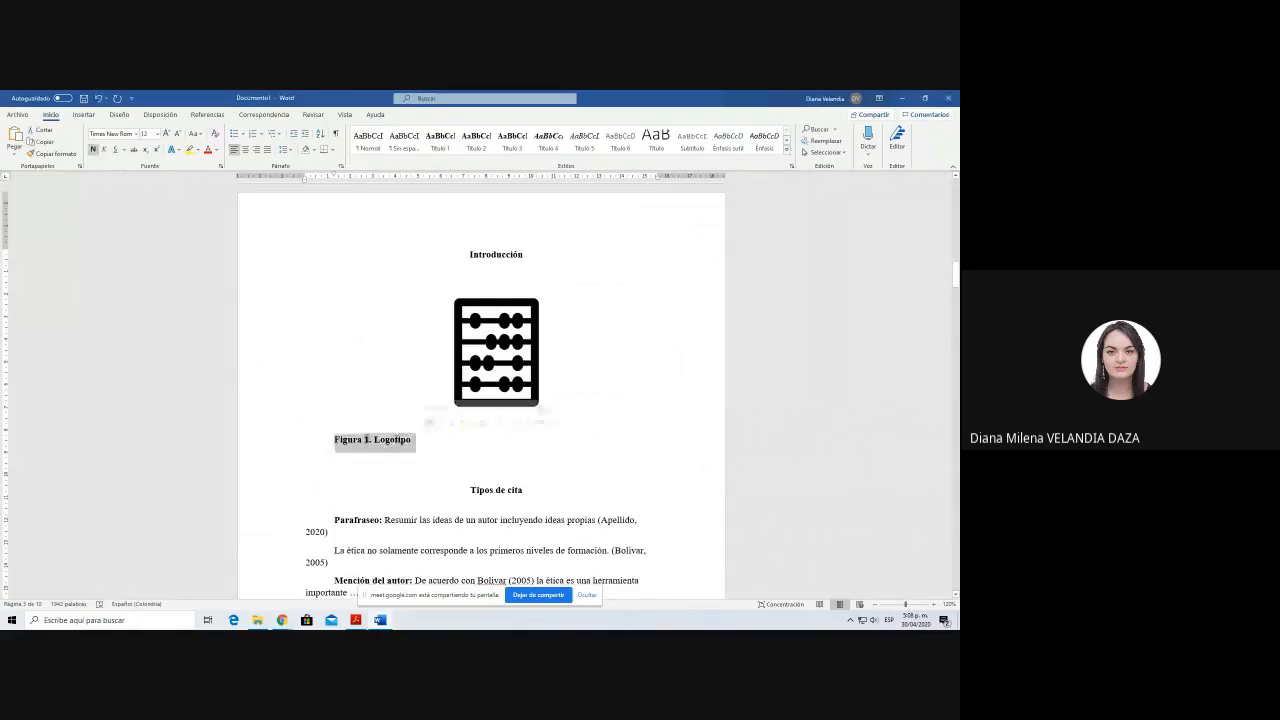
{"action": "left_click", "coordinate": [337, 453]}
{"action": "left_click_drag", "start_coordinate": [336, 444], "coordinate": [427, 446]}
{"action": "left_click", "coordinate": [425, 445]}
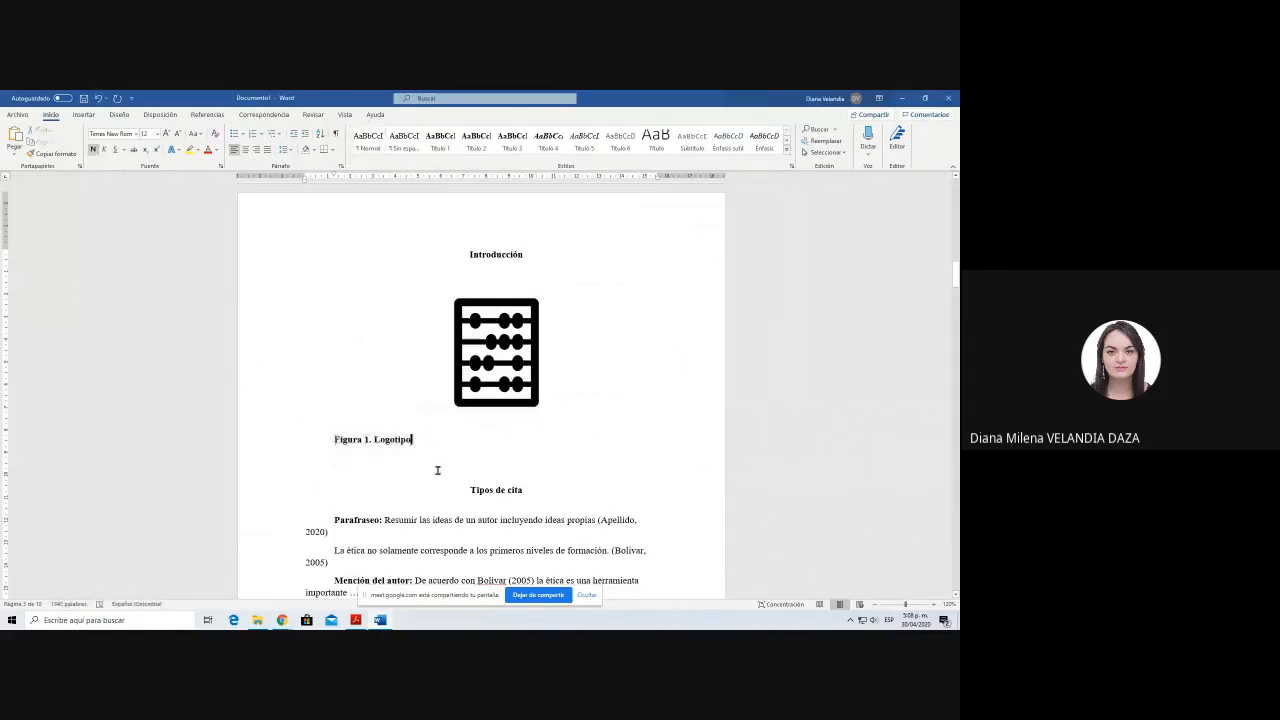
{"action": "key", "text": "Return"}
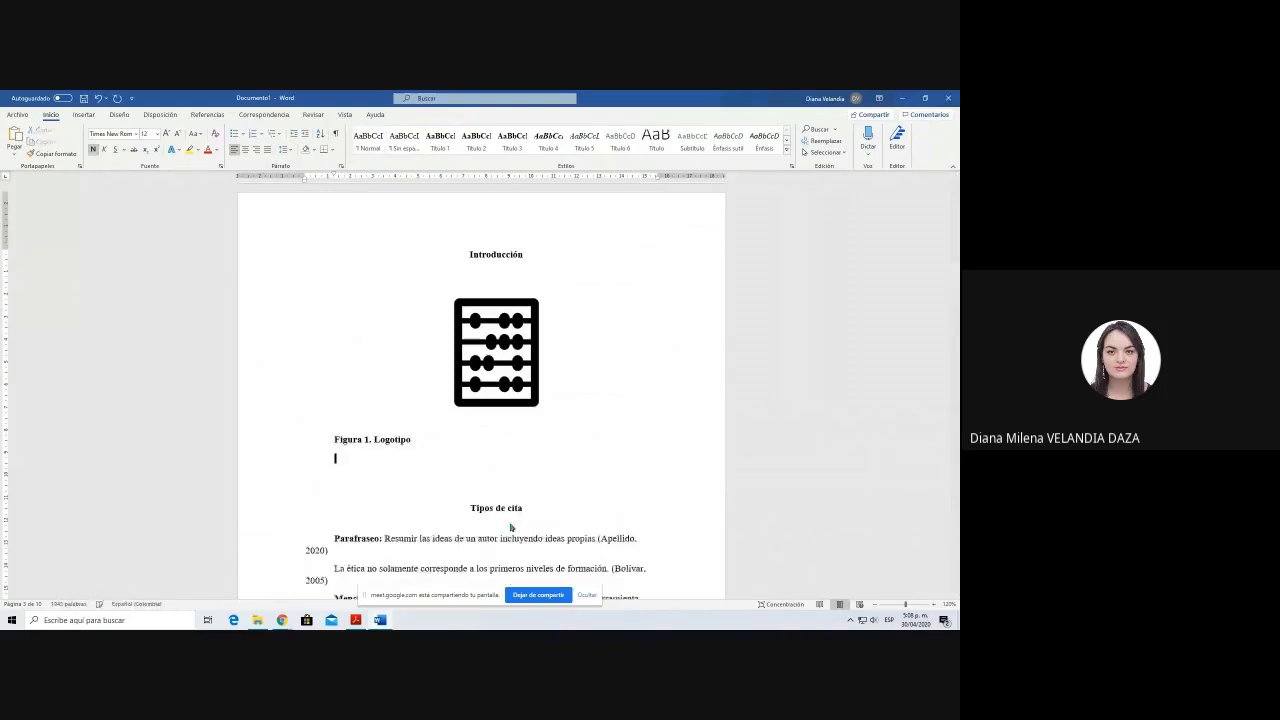
{"action": "type", "text": "Fuente: www."}
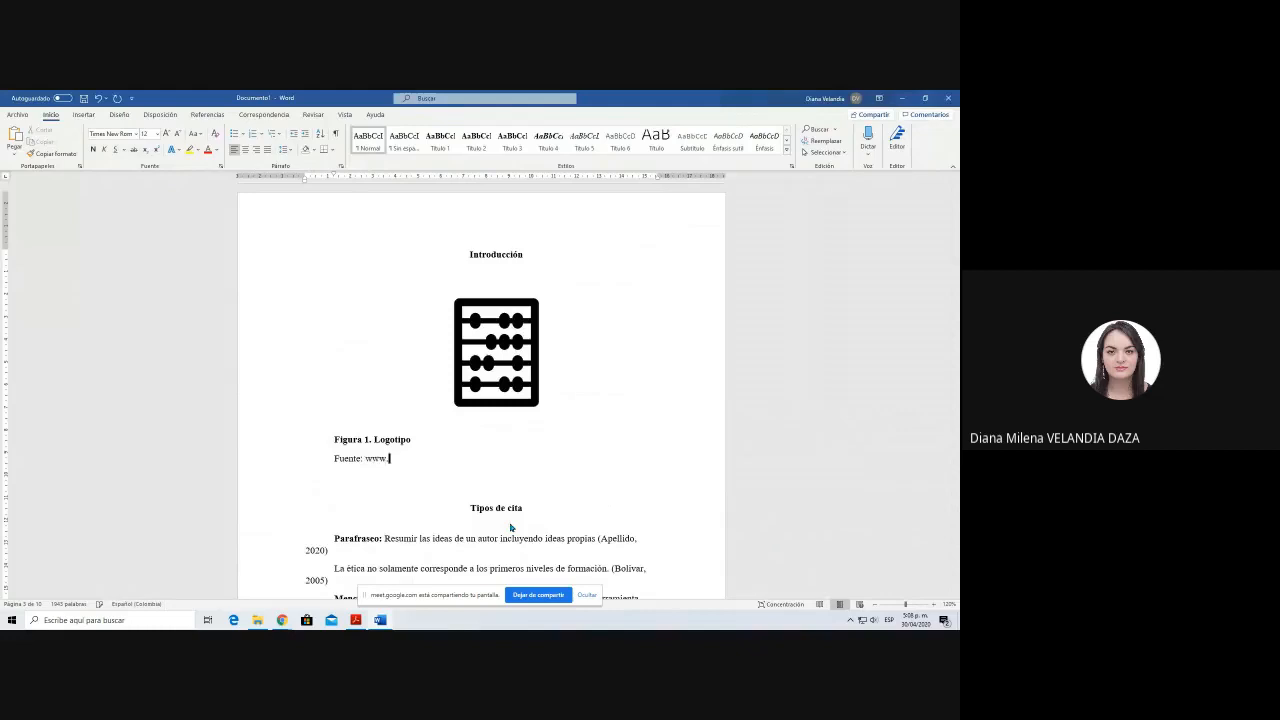
{"action": "type", "text": "uniminuto.edu"}
{"action": "key", "text": "Return"}
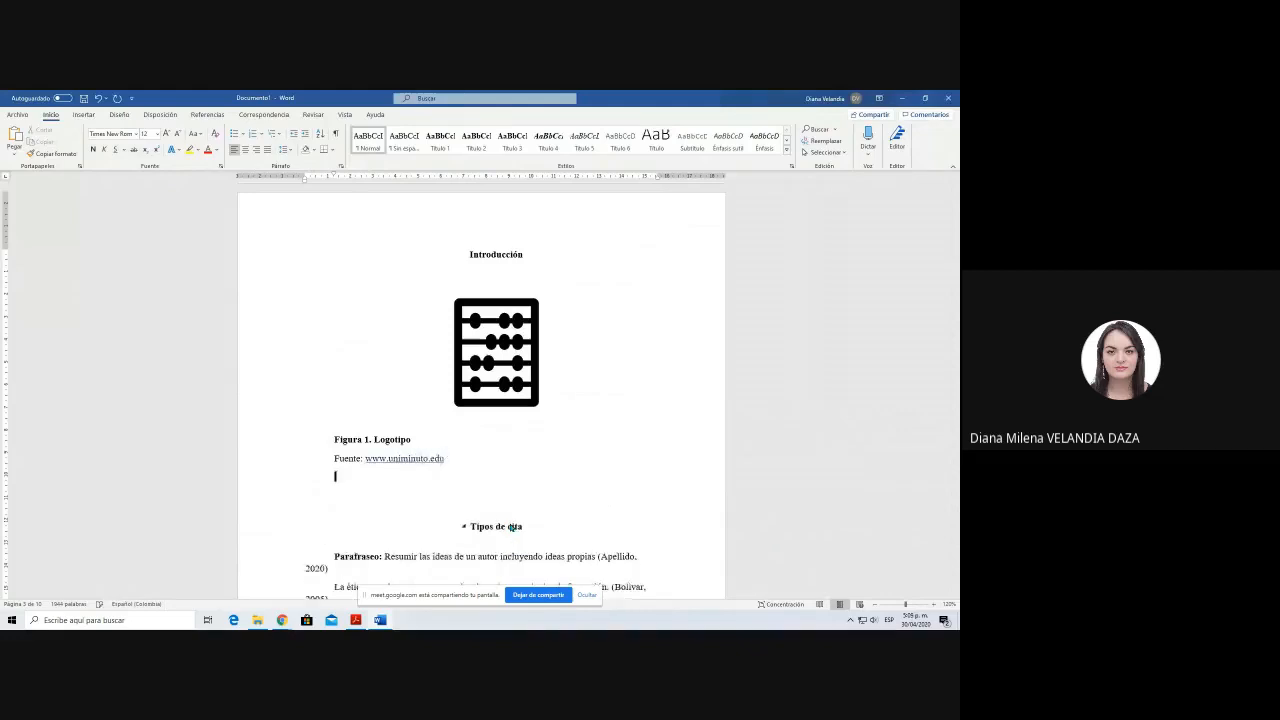
Step: Start a new citation source of type "Sitio web" with the corporate author "Uniminuto"
{"action": "left_click", "coordinate": [208, 114]}
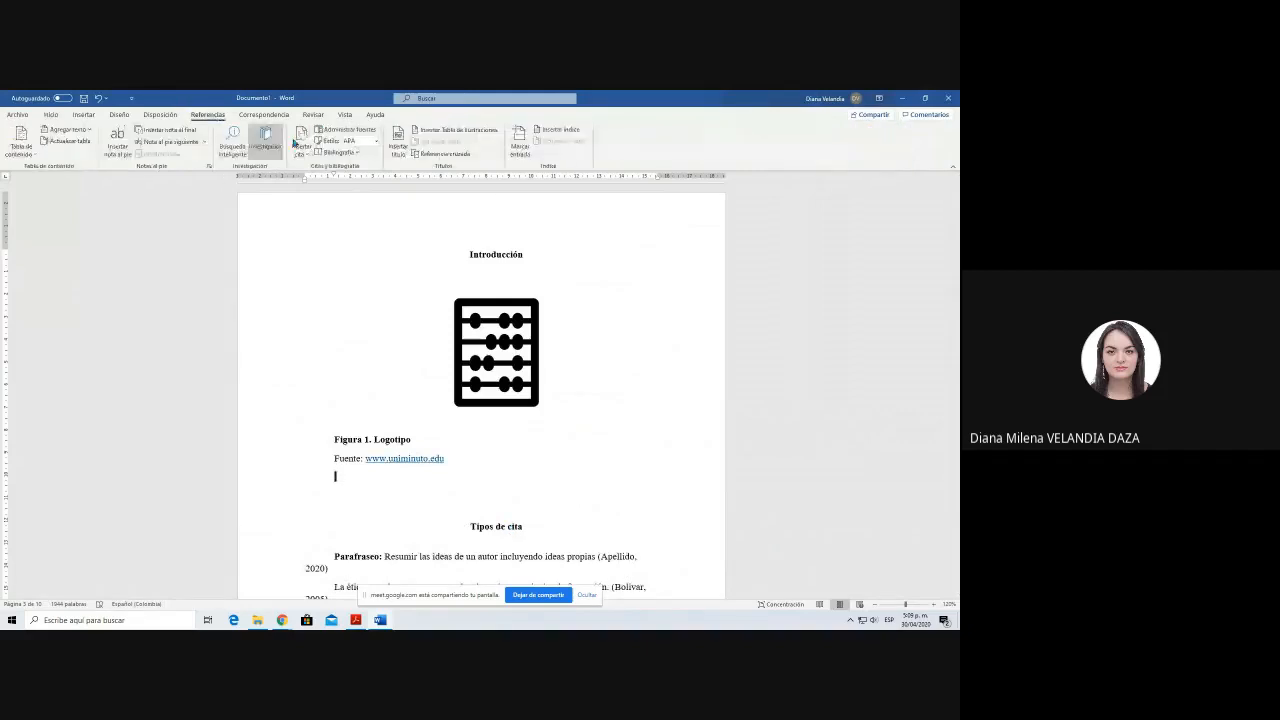
{"action": "left_click", "coordinate": [301, 144]}
{"action": "left_click", "coordinate": [520, 432]}
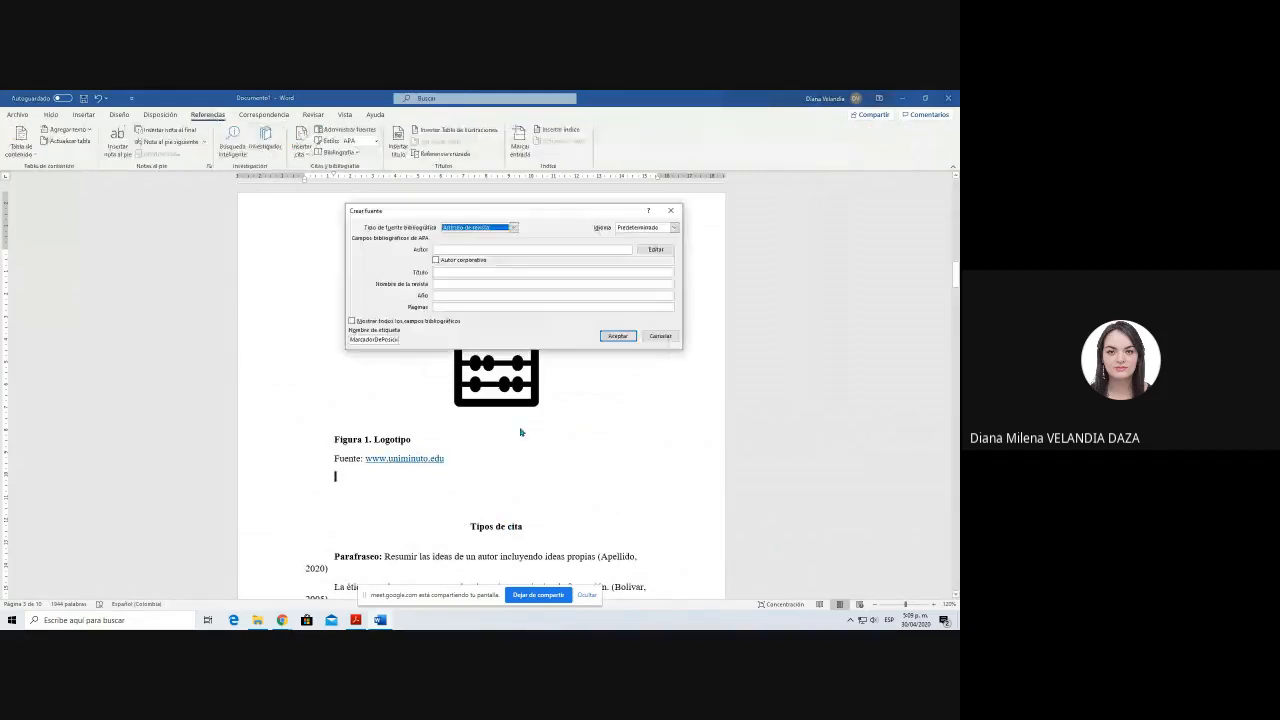
{"action": "left_click", "coordinate": [479, 229]}
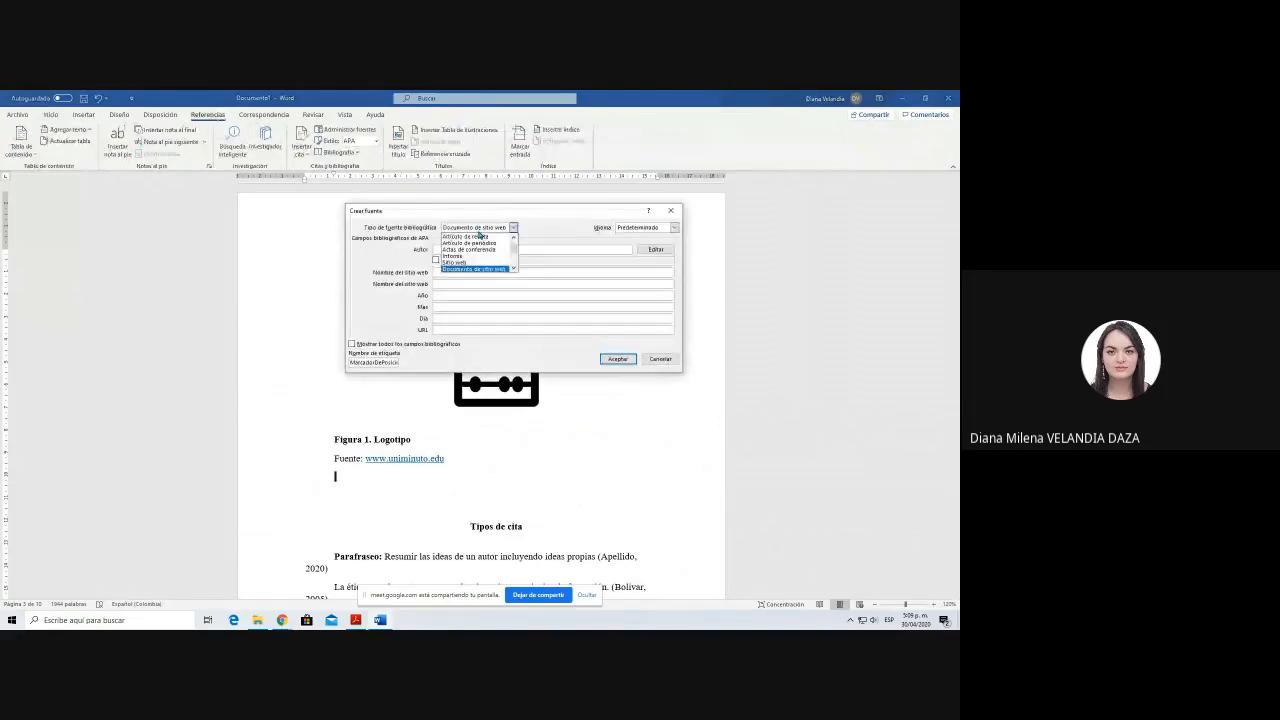
{"action": "left_click", "coordinate": [455, 262]}
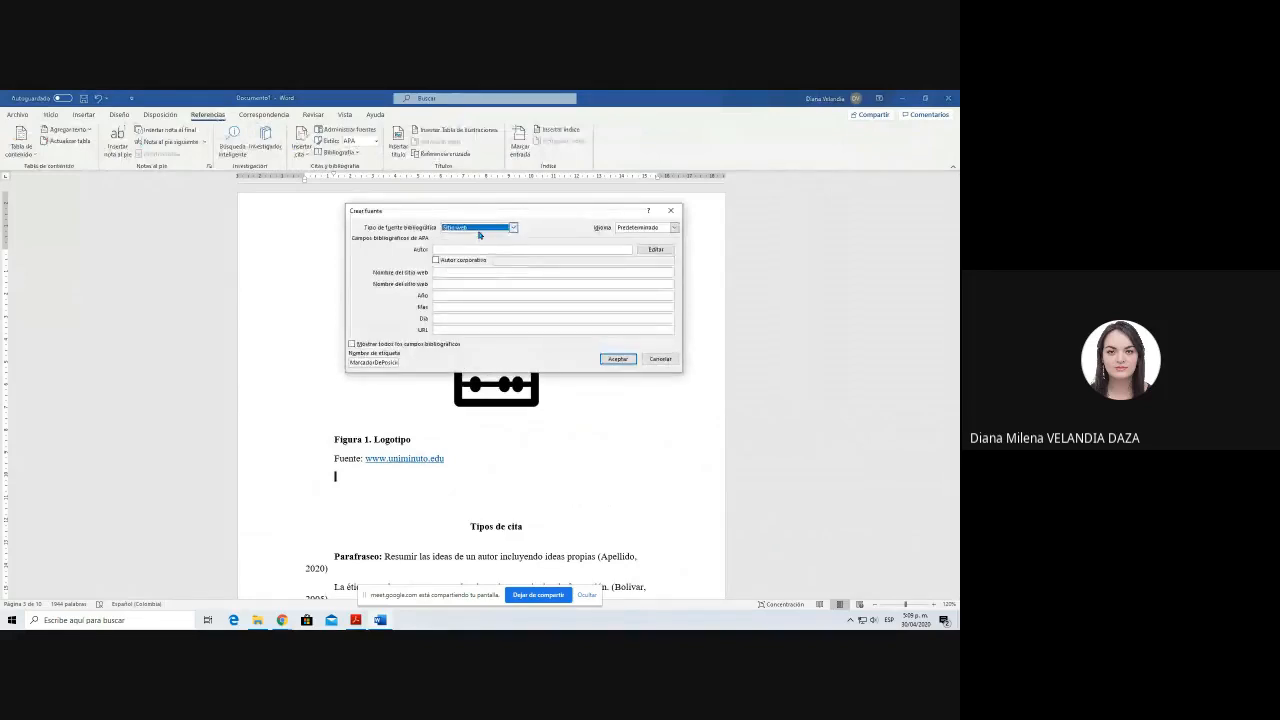
{"action": "left_click", "coordinate": [437, 261]}
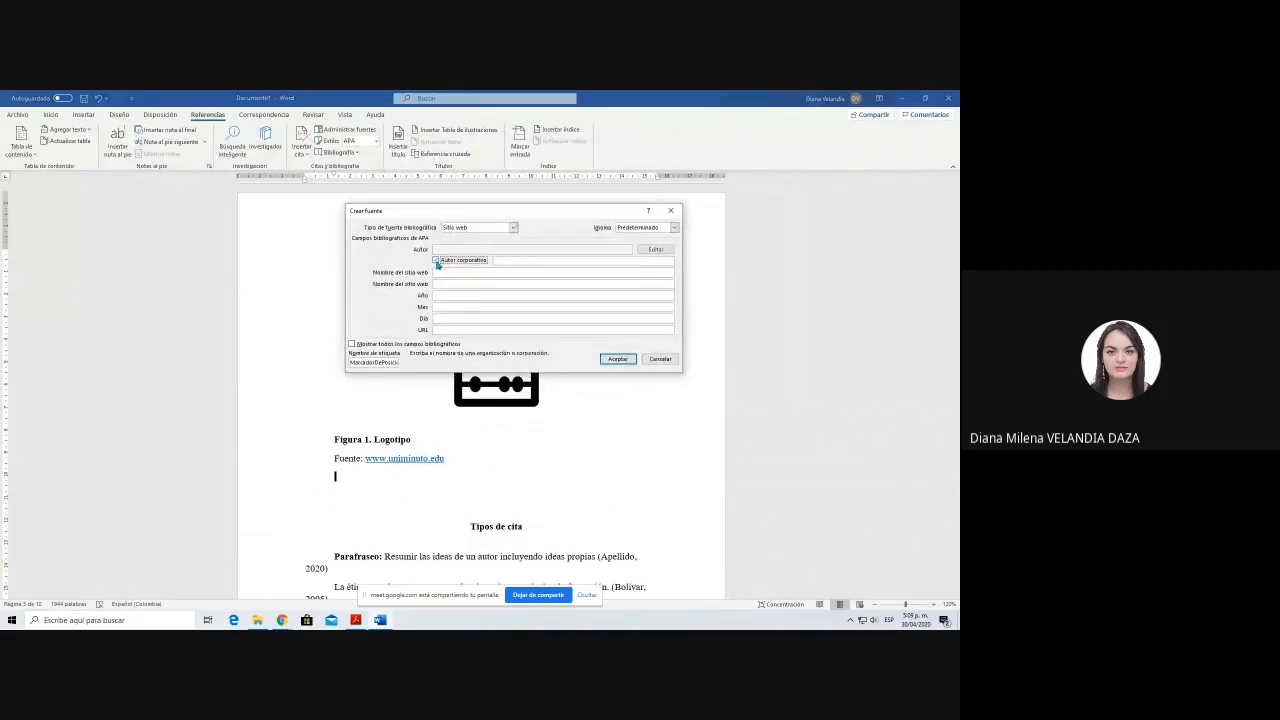
{"action": "left_click", "coordinate": [502, 261]}
{"action": "type", "text": "Uniminuto"}
{"action": "key", "text": "Tab"}
{"action": "type", "text": "www.uniminuto.edu"}
{"action": "key", "text": "Tab"}
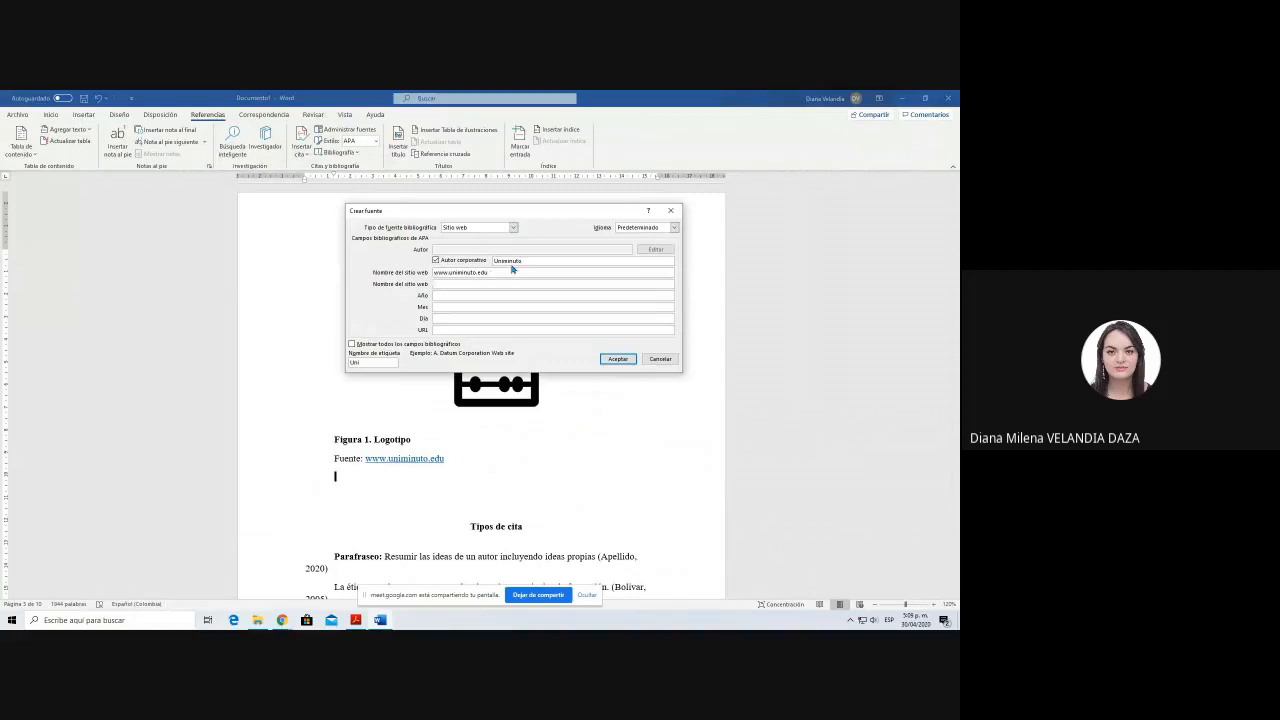
Step: Set the source's web page name to "Acerca de nosotros Uniminuto"
{"action": "left_click", "coordinate": [509, 272]}
{"action": "left_click_drag", "start_coordinate": [509, 272], "coordinate": [429, 273]}
{"action": "key", "text": "Left"}
{"action": "type", "text": "Acerca de nosot"}
{"action": "type", "text": "ros:"}
{"action": "key", "text": "shift+End"}
{"action": "key", "text": "Delete"}
{"action": "type", "text": "Uniminuto"}
{"action": "key", "text": "Tab"}
{"action": "type", "text": "Uniminuto web site"}
{"action": "key", "text": "Tab"}
{"action": "type", "text": "2020"}
{"action": "type", "text": "18"}
{"action": "key", "text": "Tab"}
{"action": "key", "text": "Tab"}
{"action": "key", "text": "Tab"}
{"action": "type", "text": "www.uniminuto.edu"}
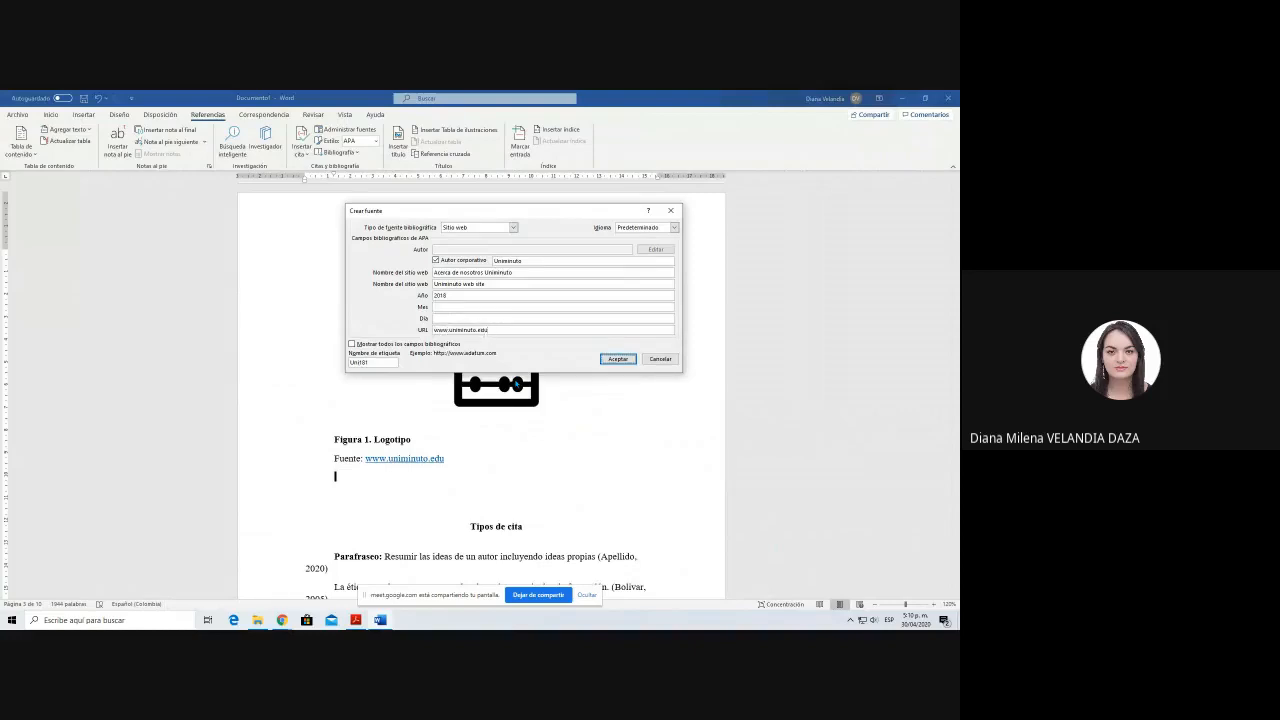
{"action": "key", "text": "Return"}
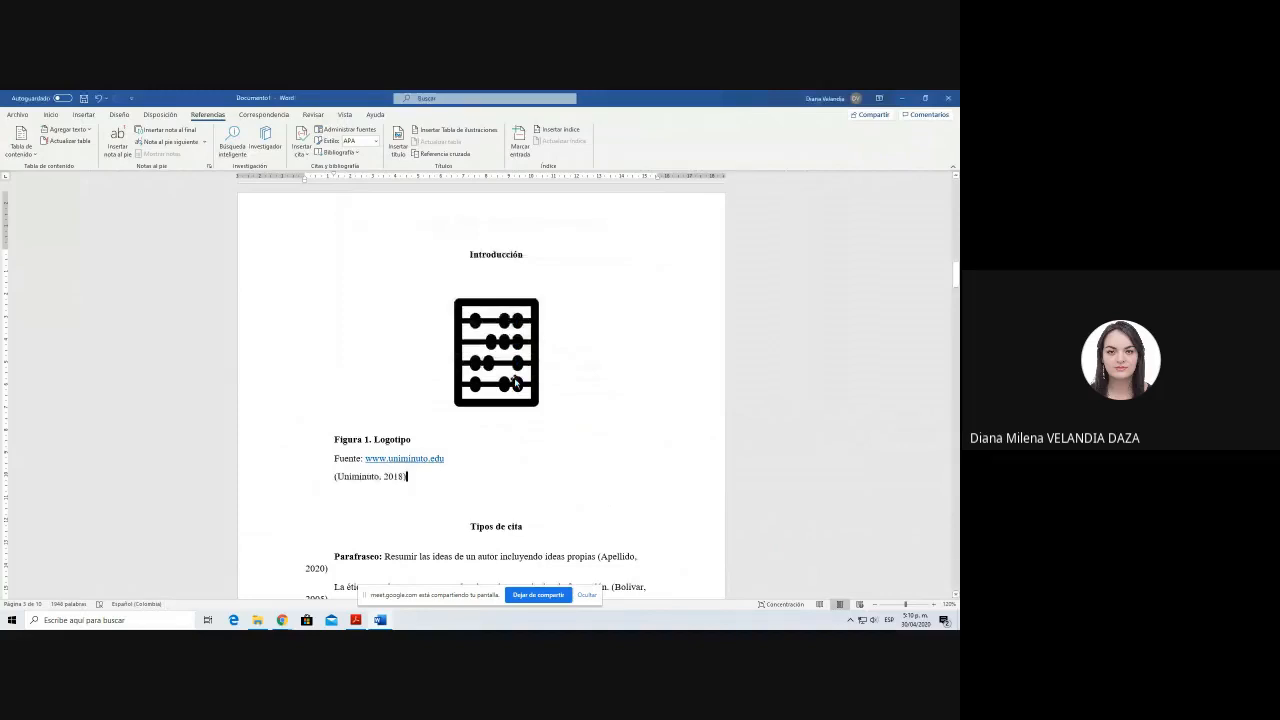
Step: Remove the web address from Figura 1's source line so the citation follows "Fuente:", and add blank lines below it
{"action": "left_click_drag", "start_coordinate": [366, 459], "coordinate": [474, 457]}
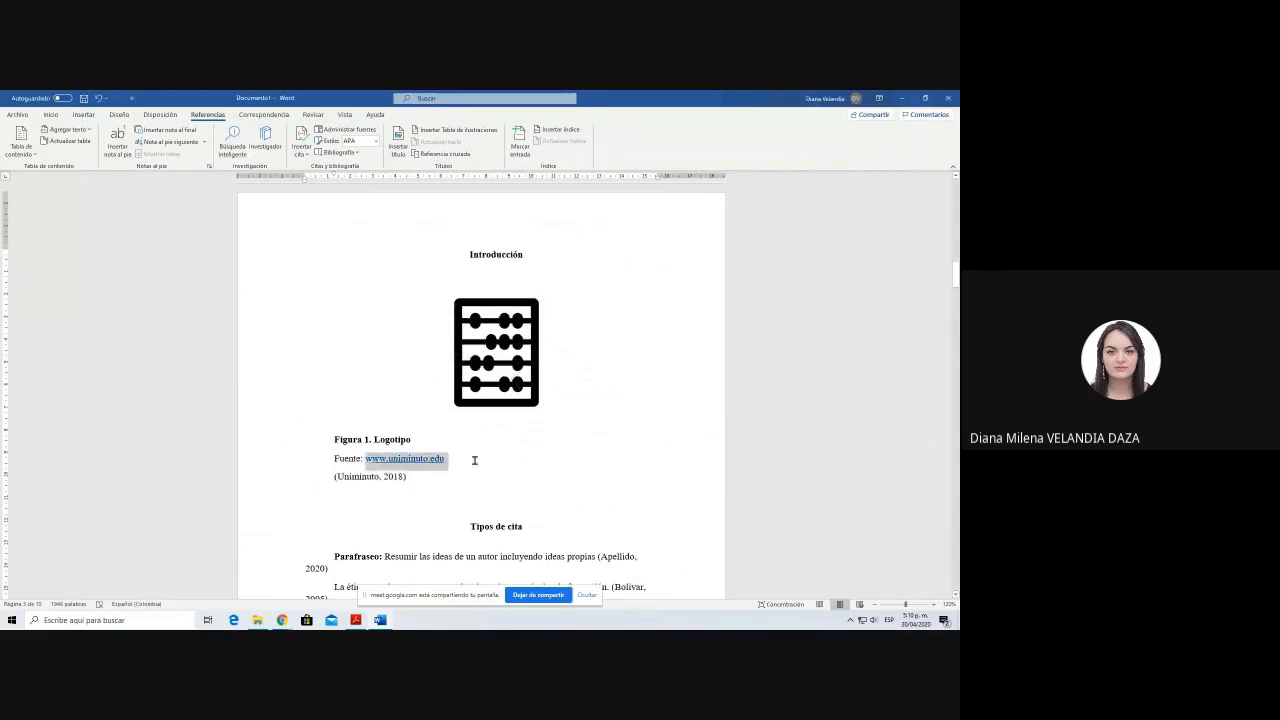
{"action": "key", "text": "Delete"}
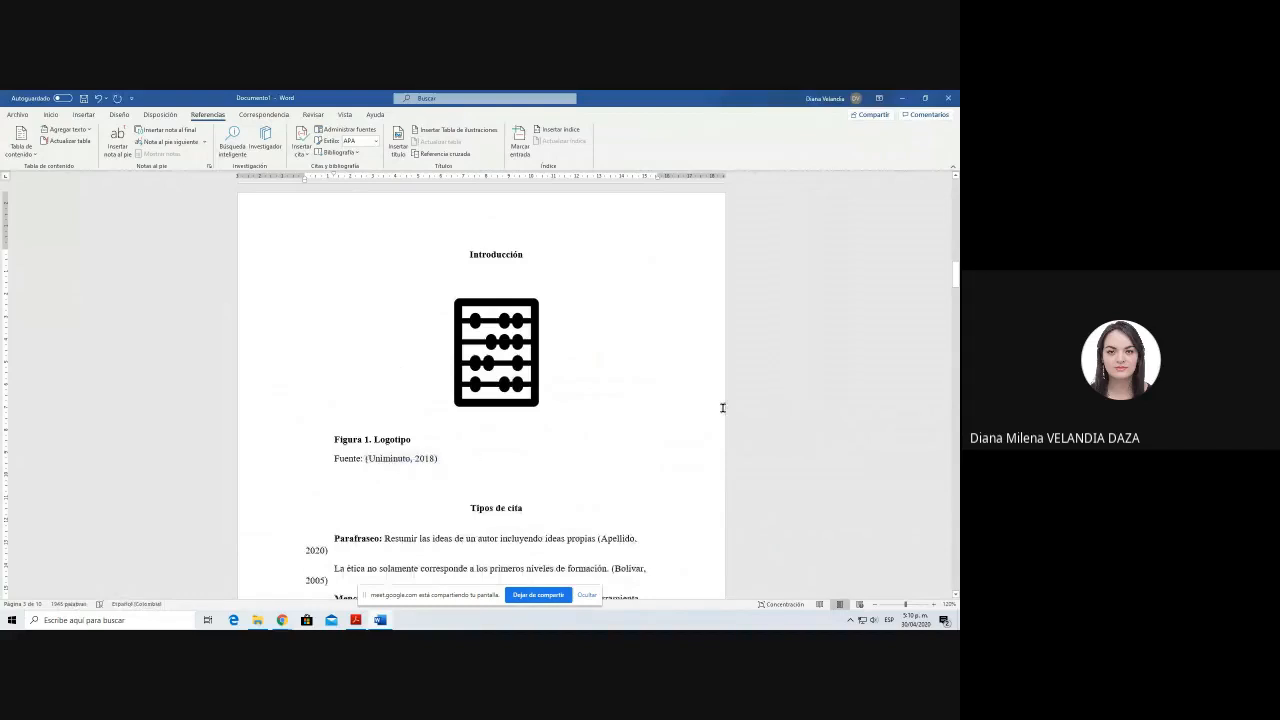
{"action": "left_click", "coordinate": [457, 464]}
{"action": "key", "text": "Return"}
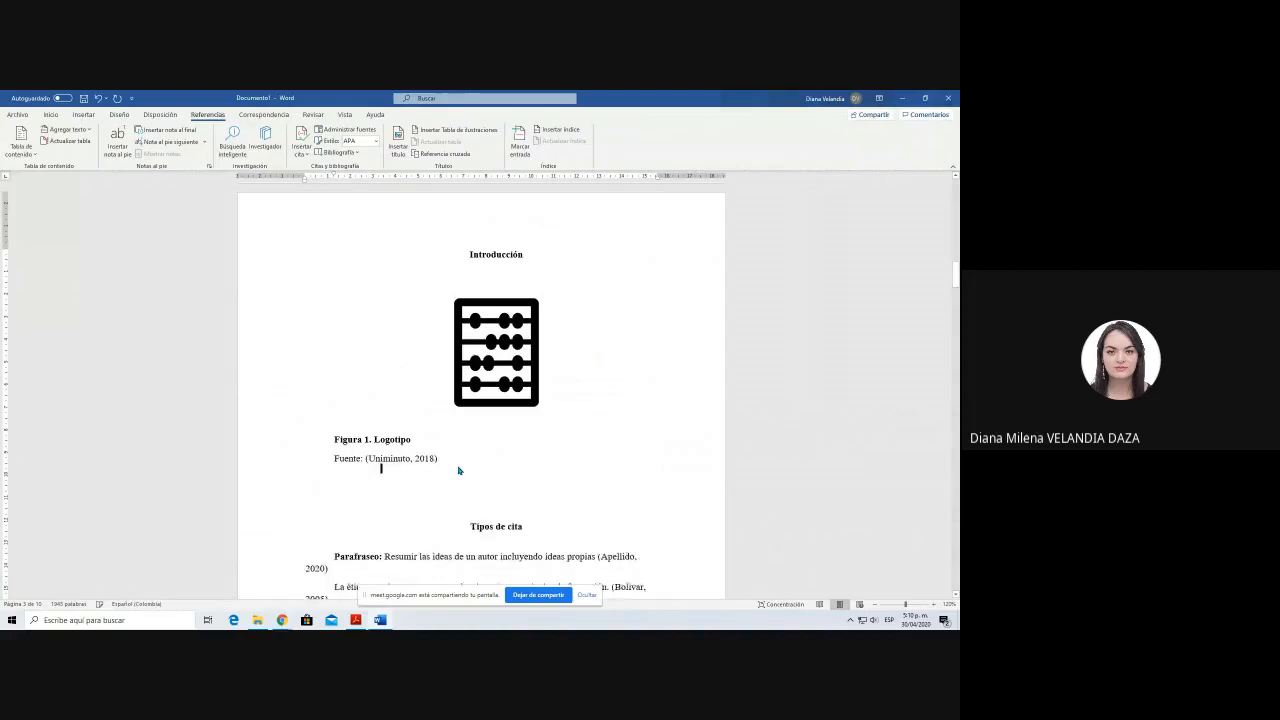
{"action": "key", "text": "Return"}
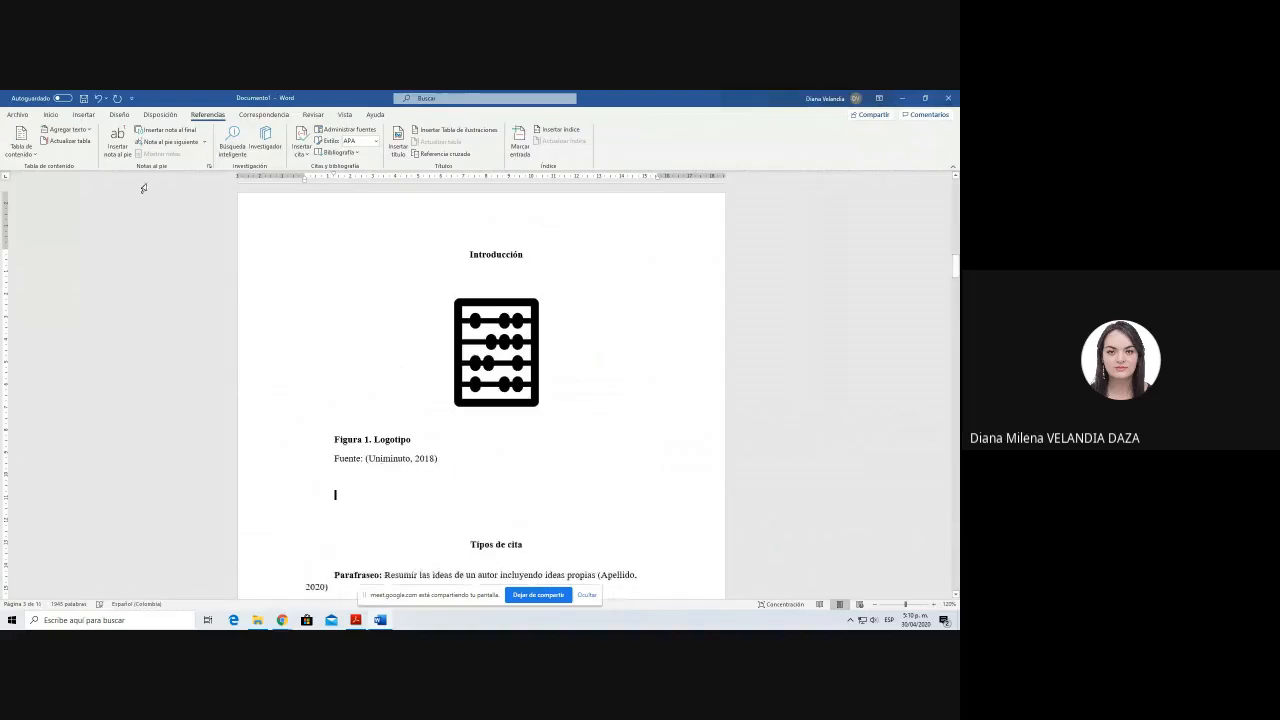
Step: Insert the solid airplane icon on the blank line below Figura 1's source
{"action": "left_click", "coordinate": [51, 115]}
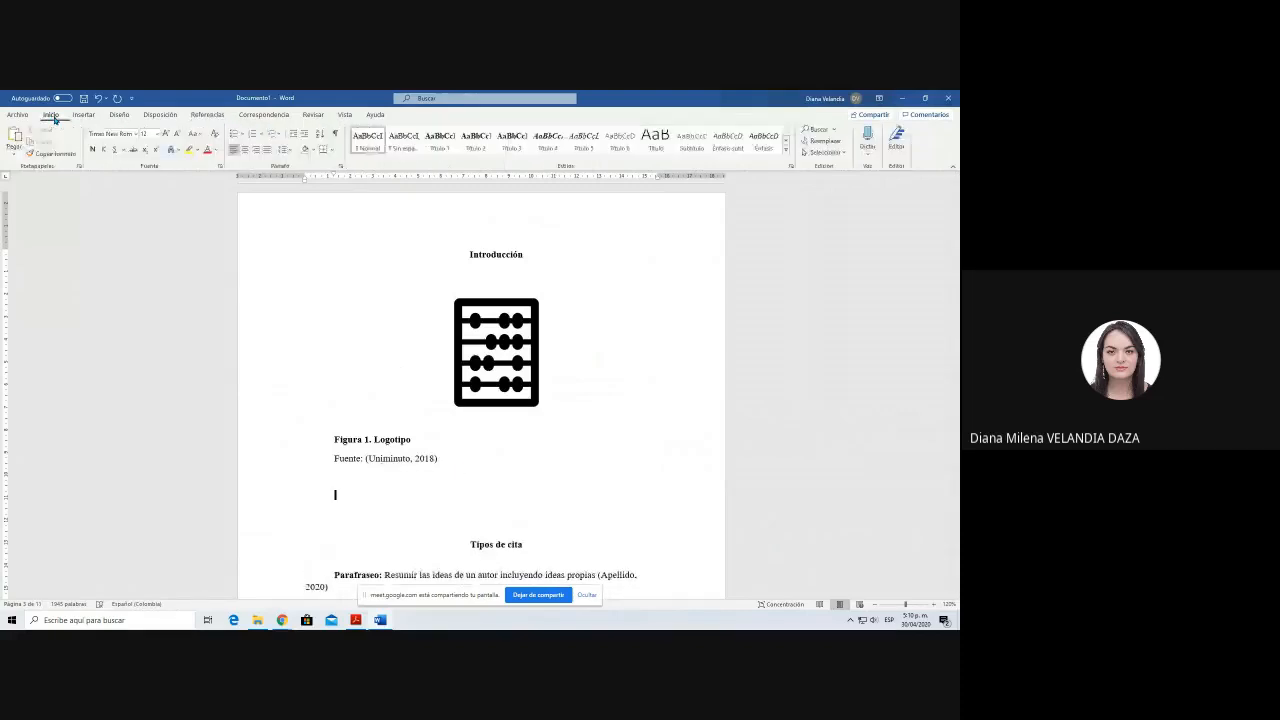
{"action": "left_click", "coordinate": [83, 115]}
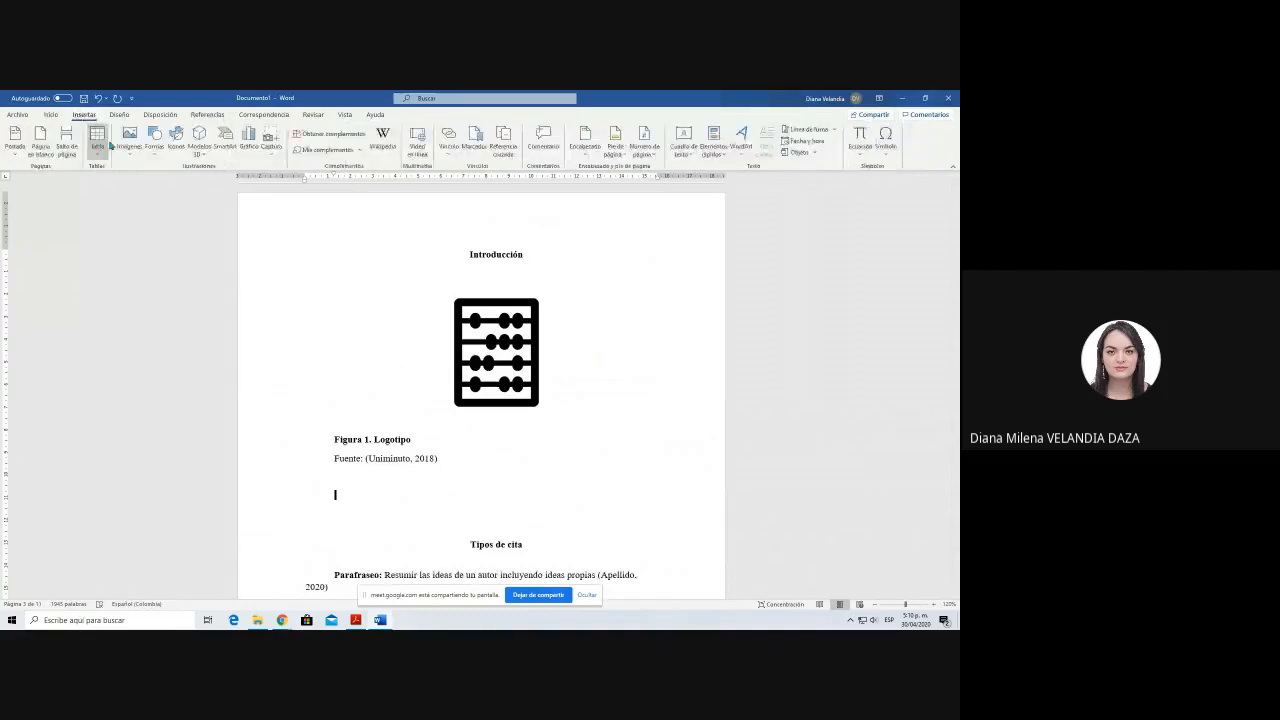
{"action": "left_click", "coordinate": [176, 140]}
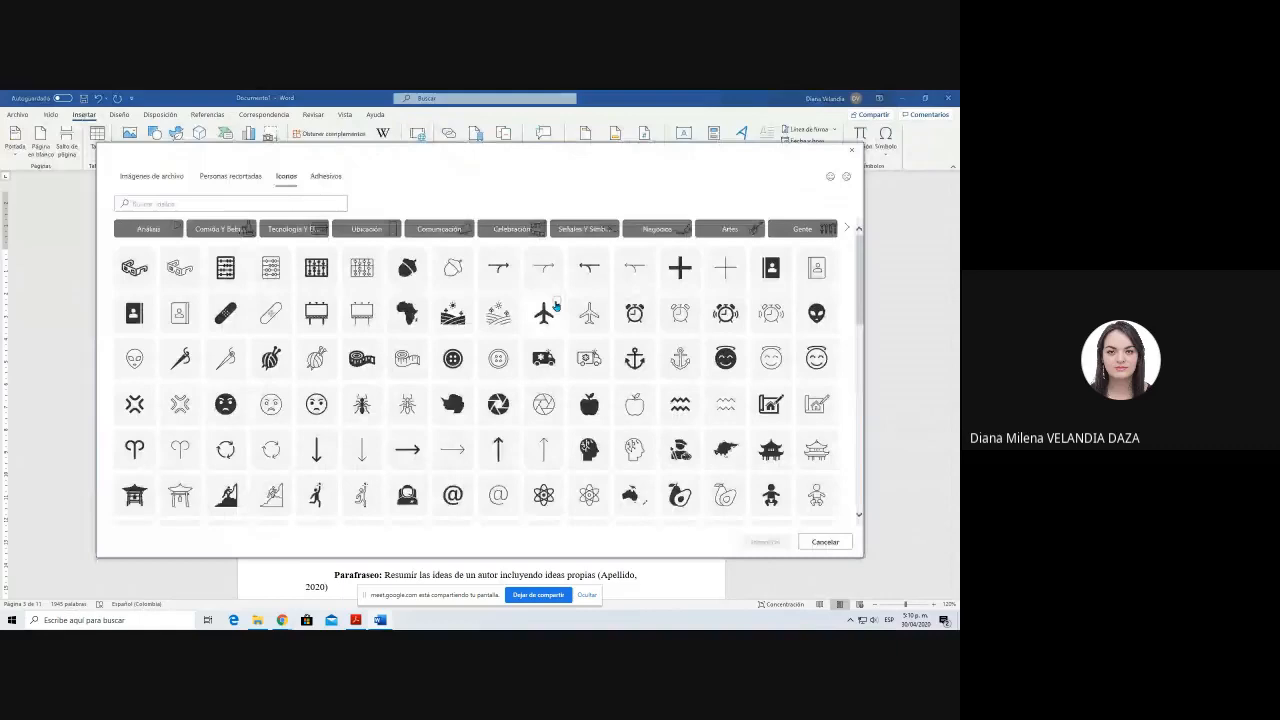
{"action": "left_click", "coordinate": [545, 312]}
{"action": "left_click", "coordinate": [765, 541]}
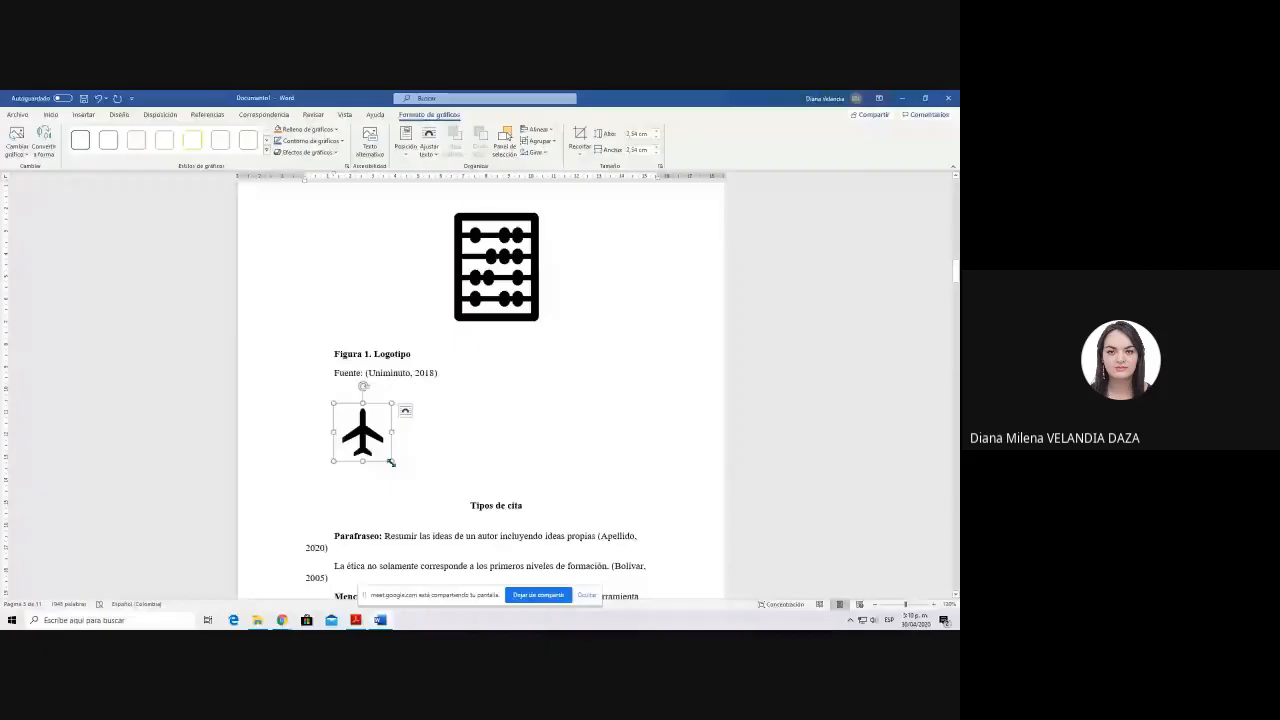
Step: Enlarge the airplane icon proportionally and centre it on the page
{"action": "left_click_drag", "start_coordinate": [390, 462], "coordinate": [424, 492]}
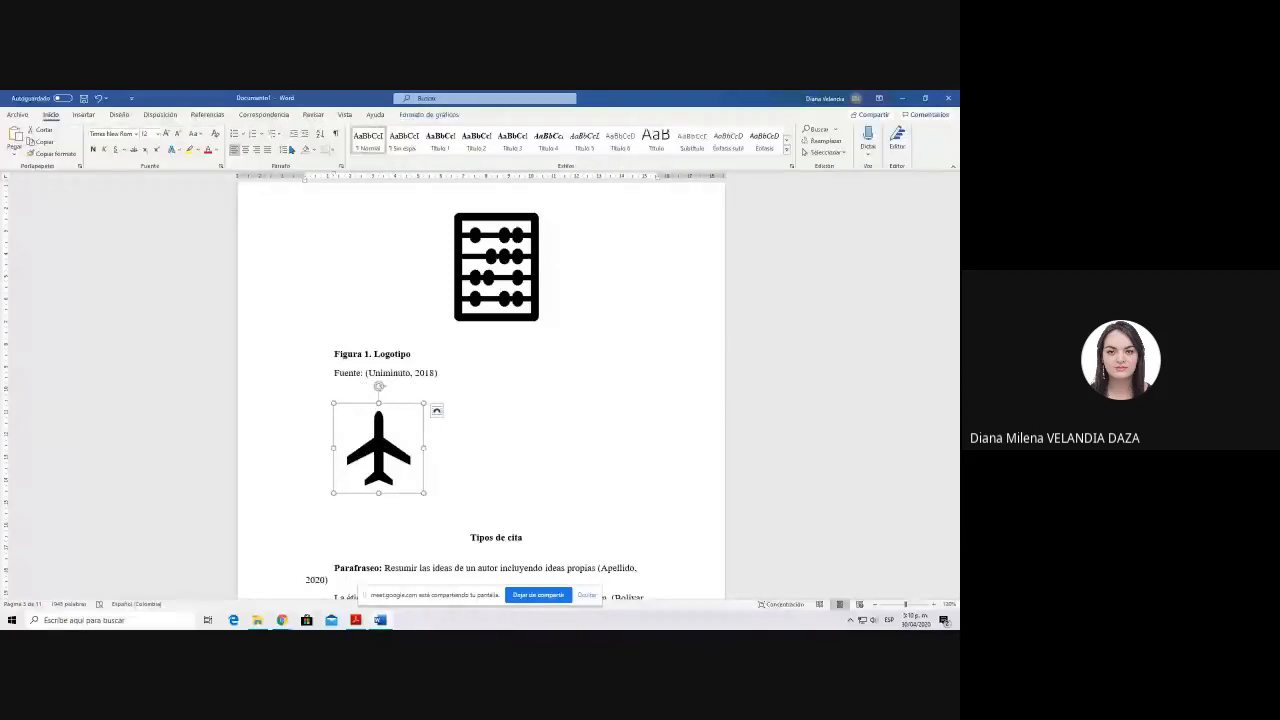
{"action": "left_click", "coordinate": [245, 149]}
{"action": "scroll", "coordinate": [530, 384], "scroll_direction": "down", "scroll_amount": 2}
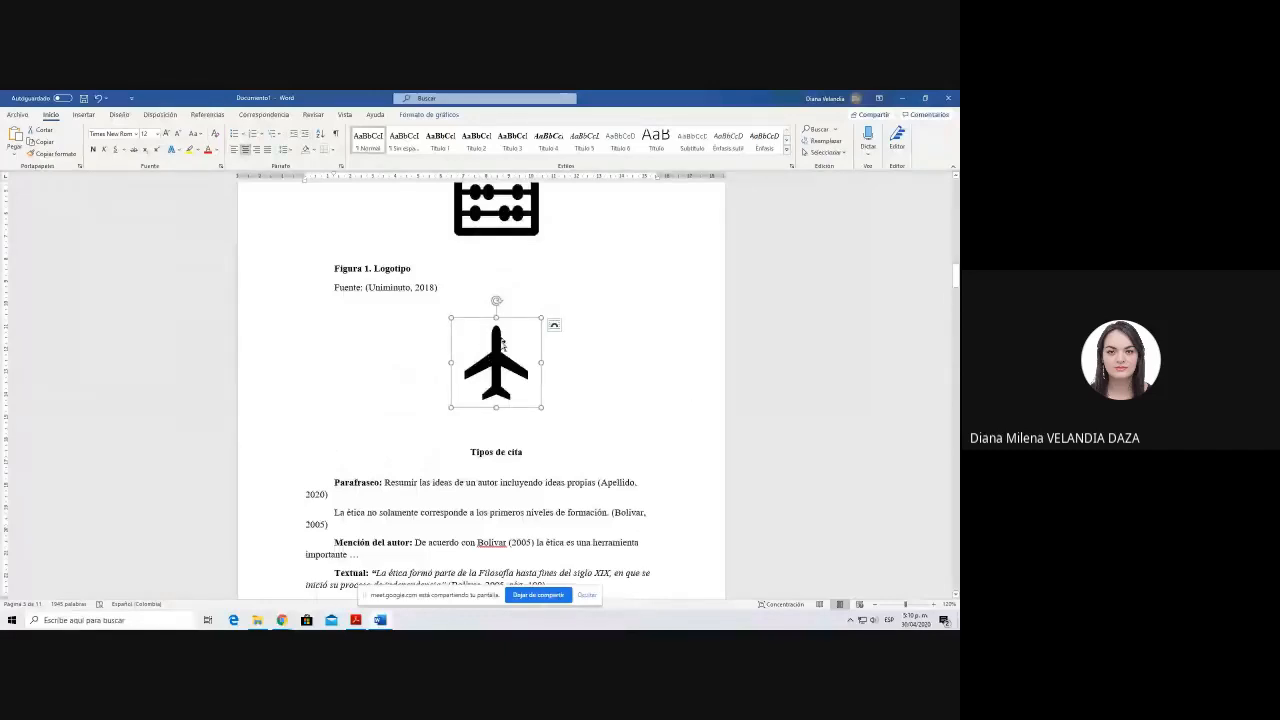
Step: Insert a caption below the airplane icon with the "Figura" label, reading "Figura 2. Avión"
{"action": "left_click", "coordinate": [215, 116]}
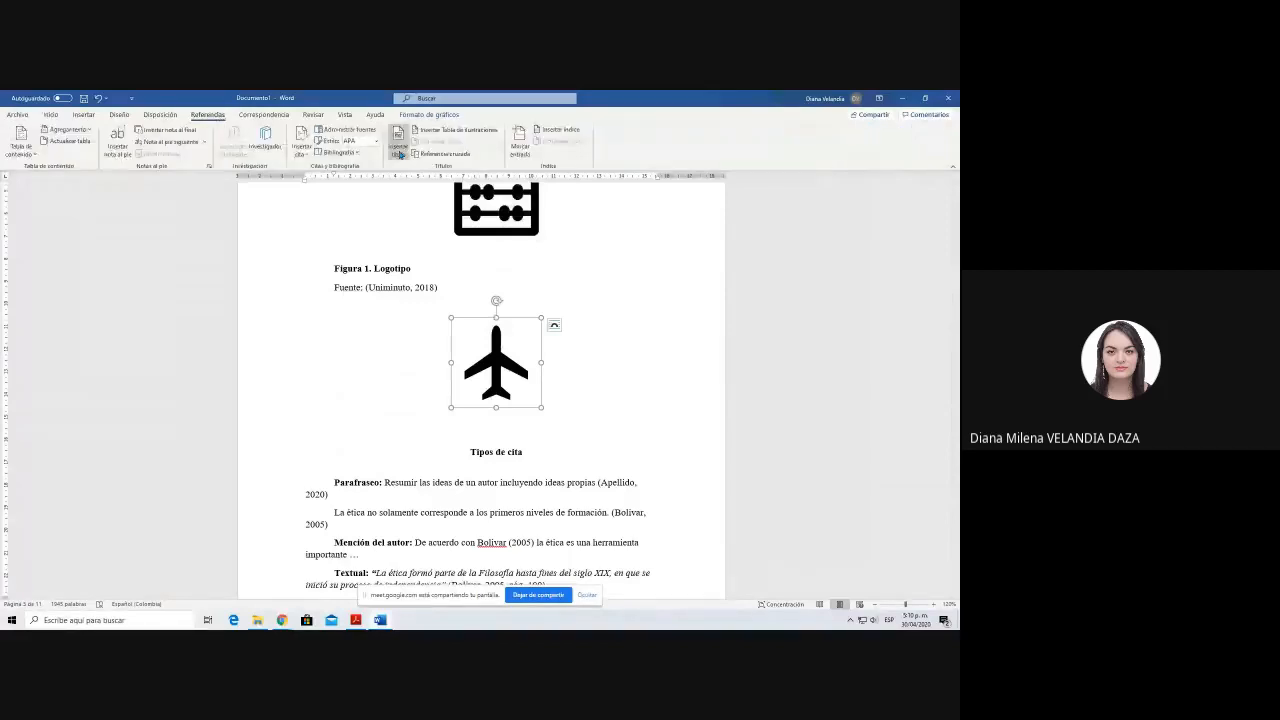
{"action": "left_click", "coordinate": [398, 150]}
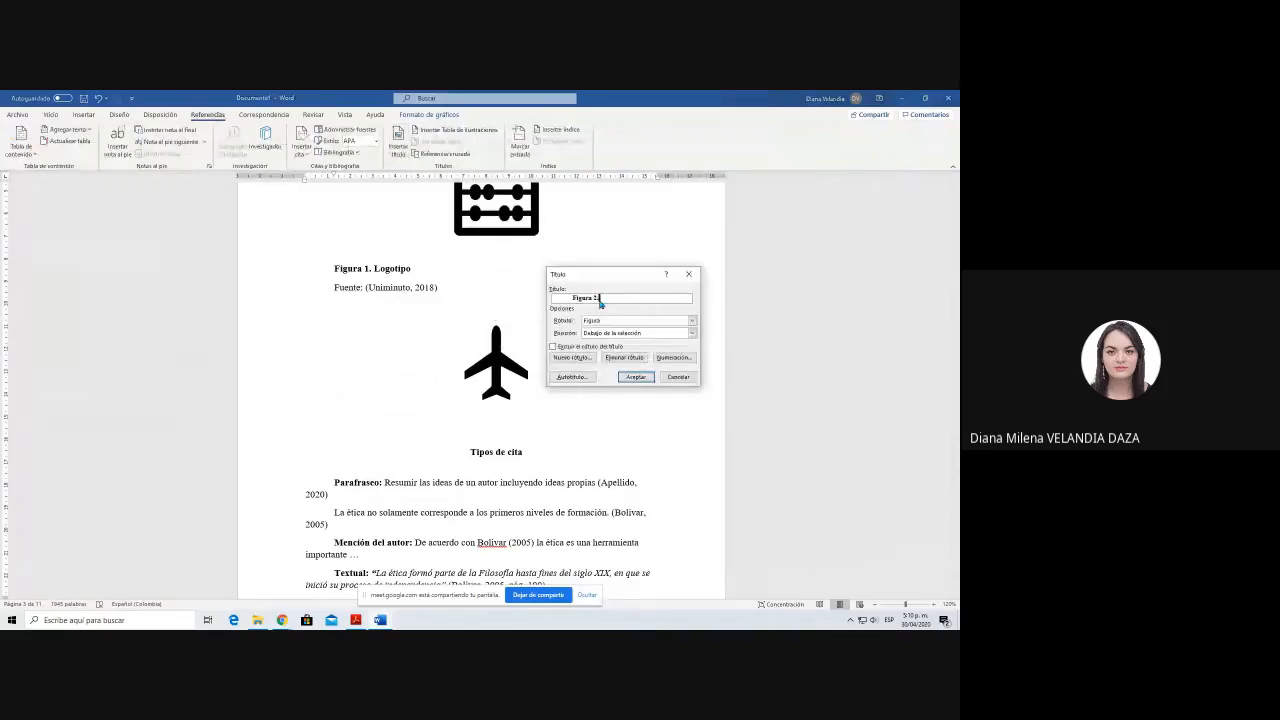
{"action": "type", "text": "."}
{"action": "key", "text": "Return"}
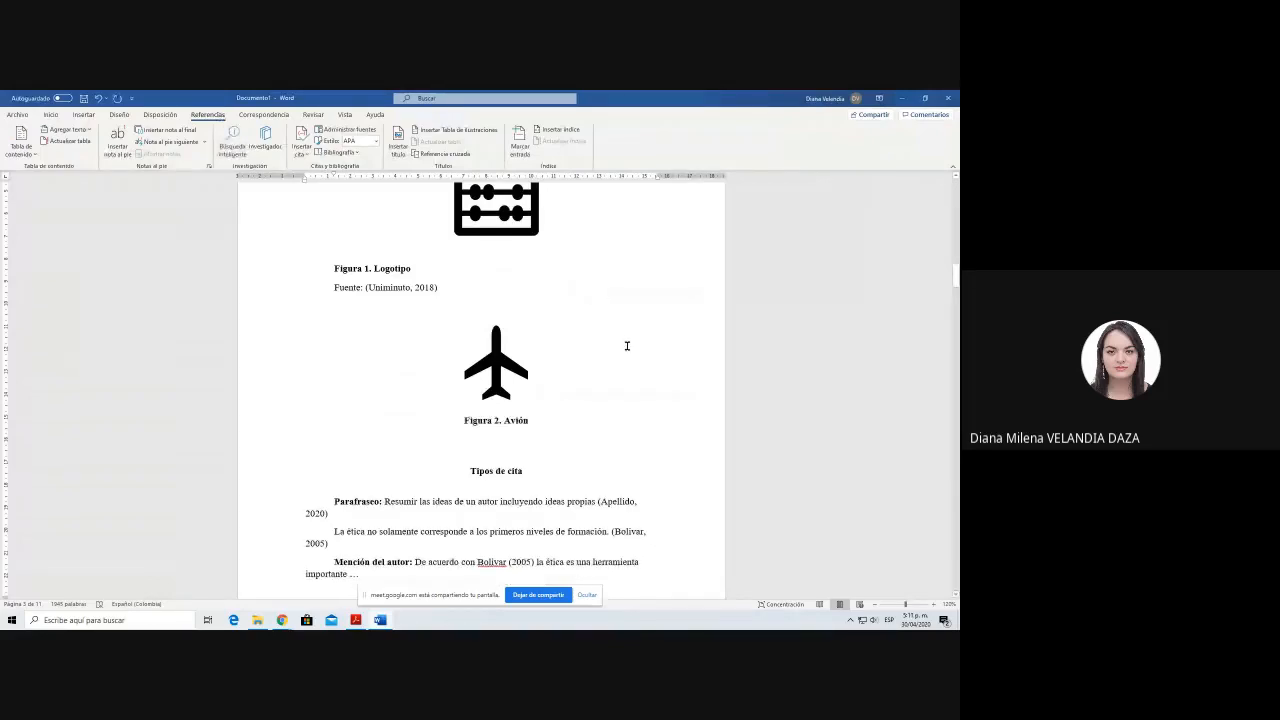
Step: Align the airplane caption to the left and add a source line below it reading "Fuente: El autor"
{"action": "key", "text": "ctrl+q"}
{"action": "key", "text": "Return"}
{"action": "type", "text": "Fuente: E"}
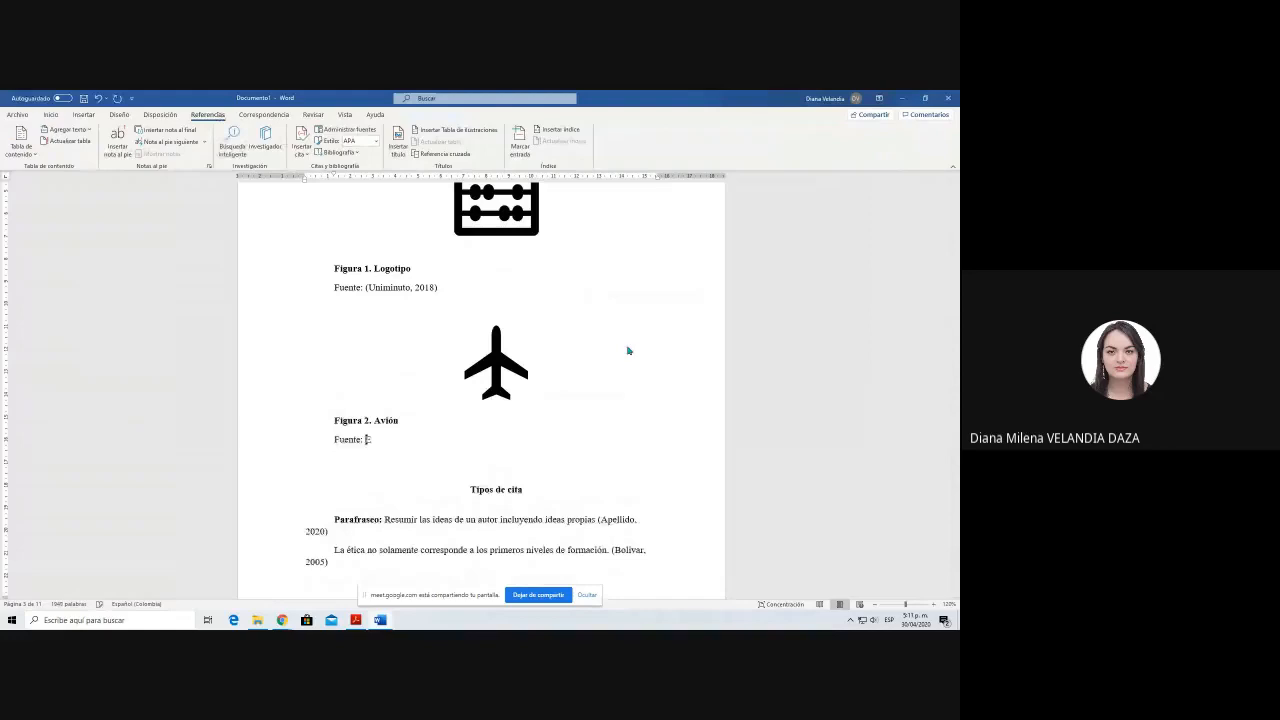
{"action": "type", "text": "l autor"}
Step: Replace the source text after "Fuente:" under Figura 2 with "Los autores"
{"action": "key", "text": "ctrl+shift+Left"}
{"action": "key", "text": "ctrl+shift+Left"}
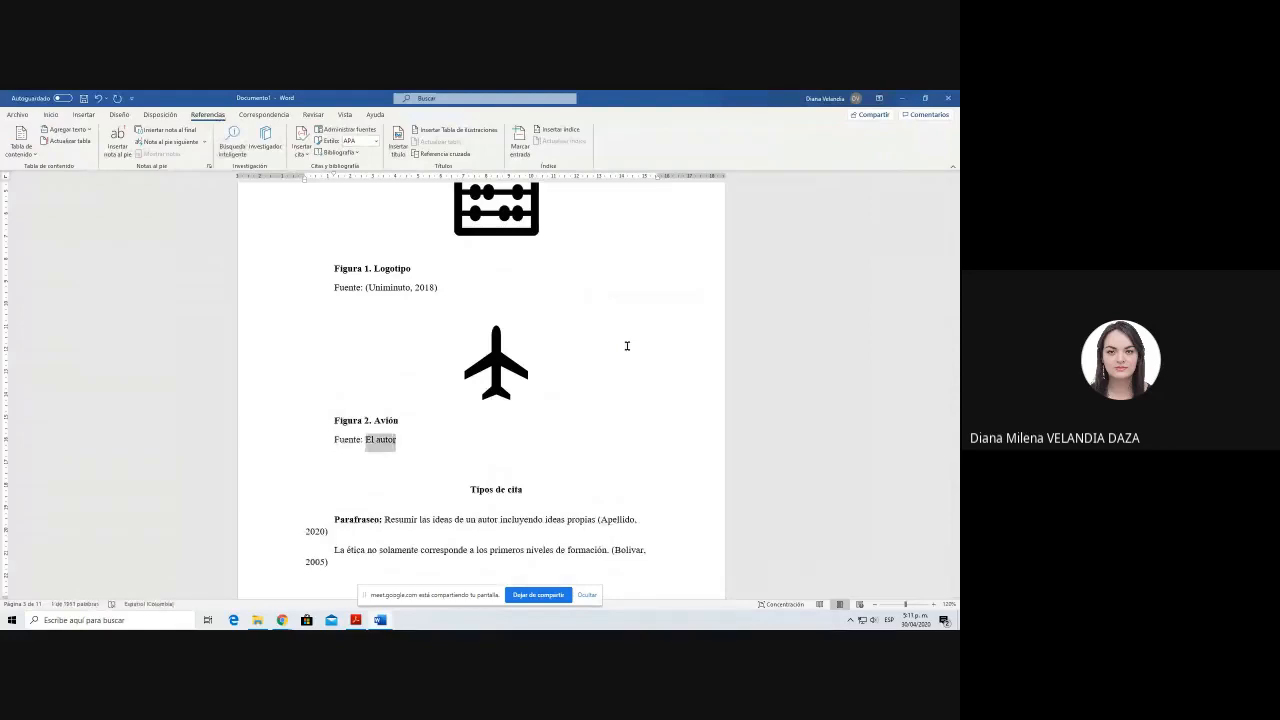
{"action": "type", "text": "Los autores"}
Step: Replace the source text after "Fuente:" under Figura 2 with "Elaboración propia"
{"action": "key", "text": "ctrl+shift+Left"}
{"action": "key", "text": "ctrl+shift+Left"}
{"action": "type", "text": "Elaboración propia"}
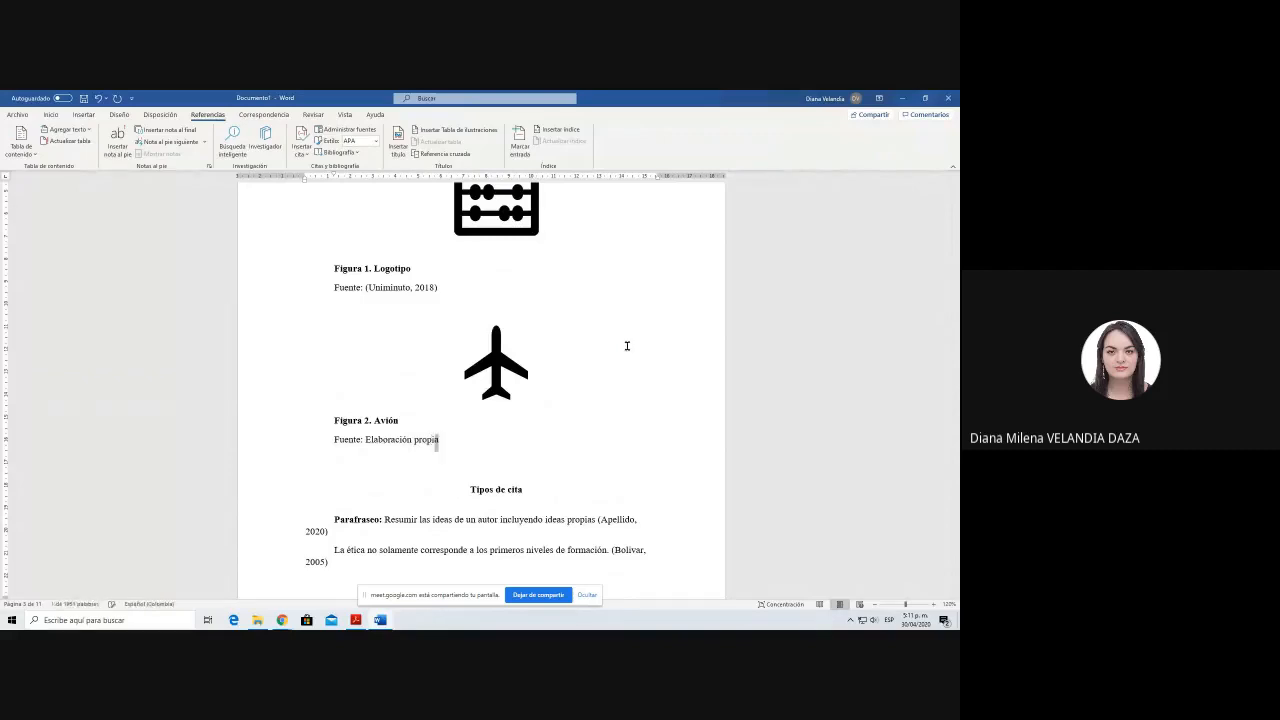
{"action": "key", "text": "ctrl+shift+Left"}
{"action": "key", "text": "ctrl+shift+Left"}
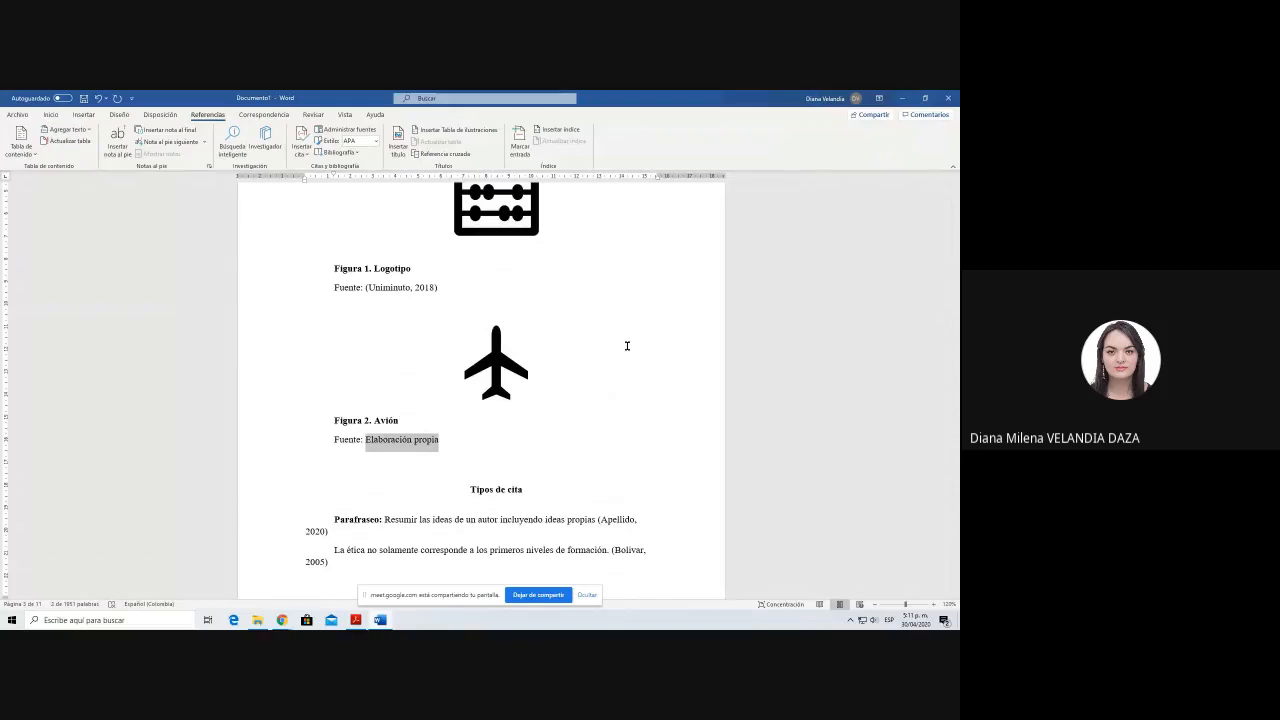
Step: Extend Figura 2's source text with "a partir de" and insert the existing 2005 citation after it
{"action": "key", "text": "End"}
{"action": "type", "text": "a "}
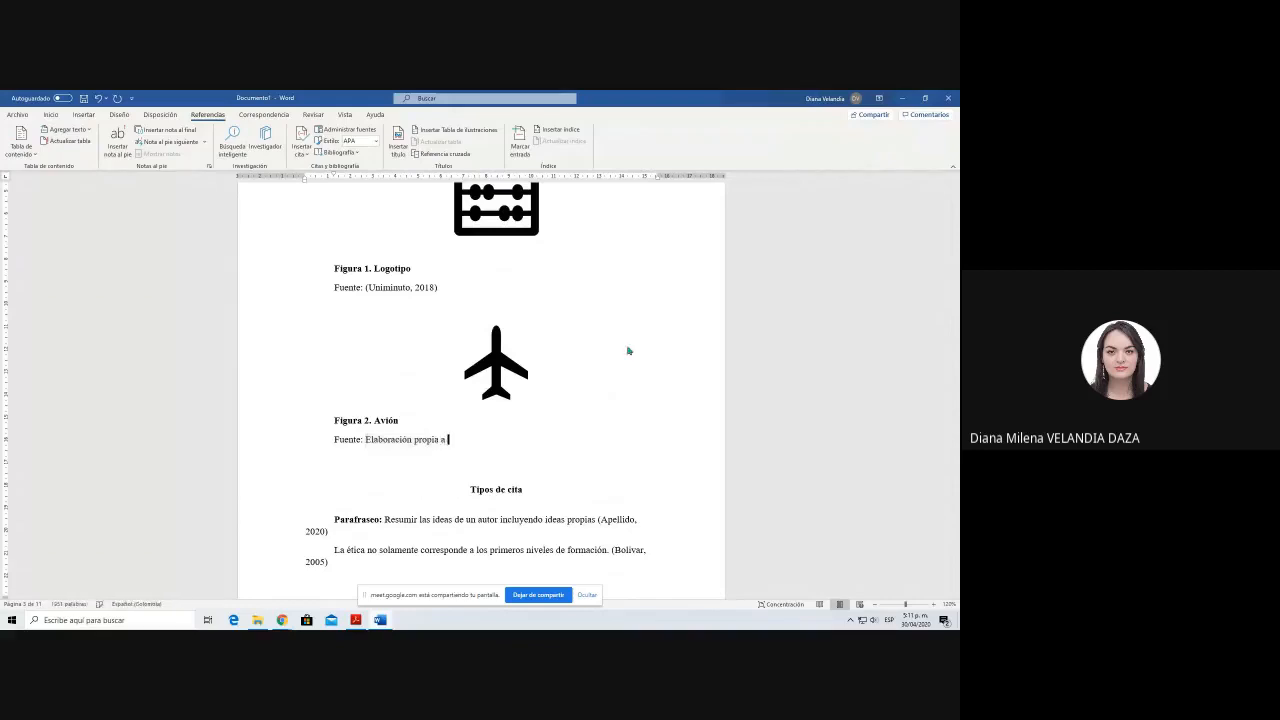
{"action": "type", "text": "partir de"}
{"action": "left_click", "coordinate": [305, 153]}
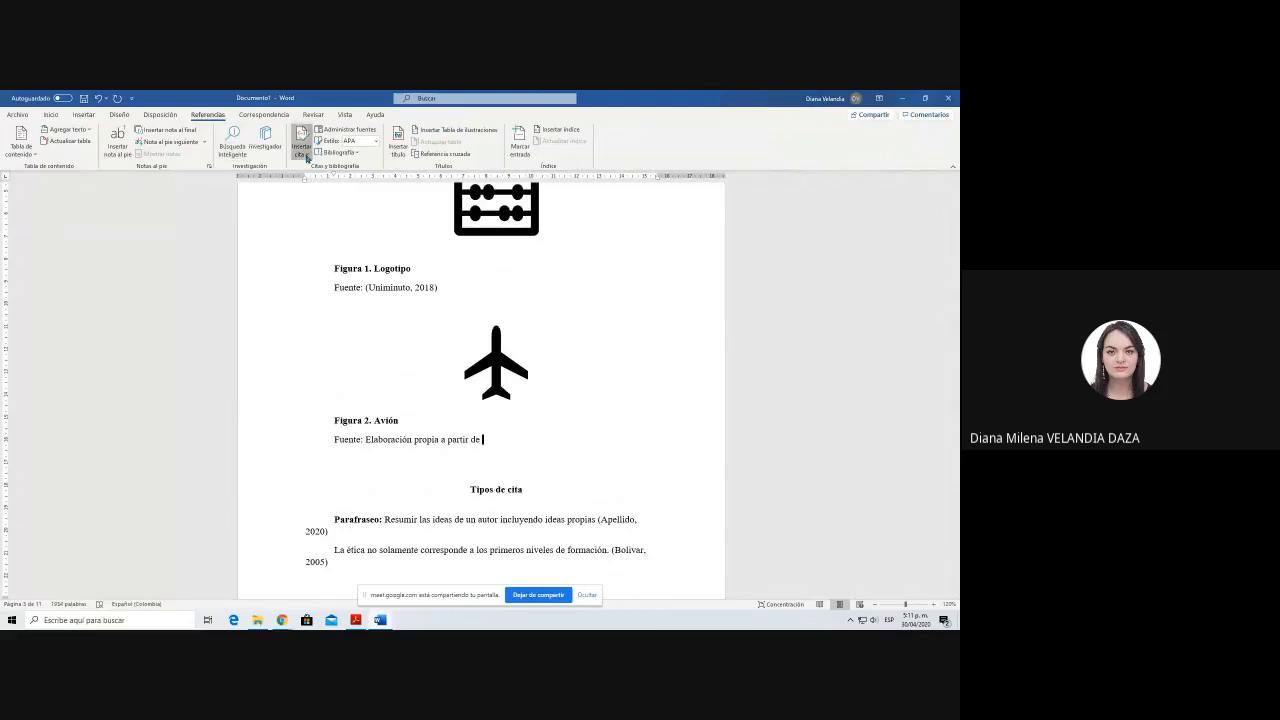
{"action": "left_click", "coordinate": [335, 197]}
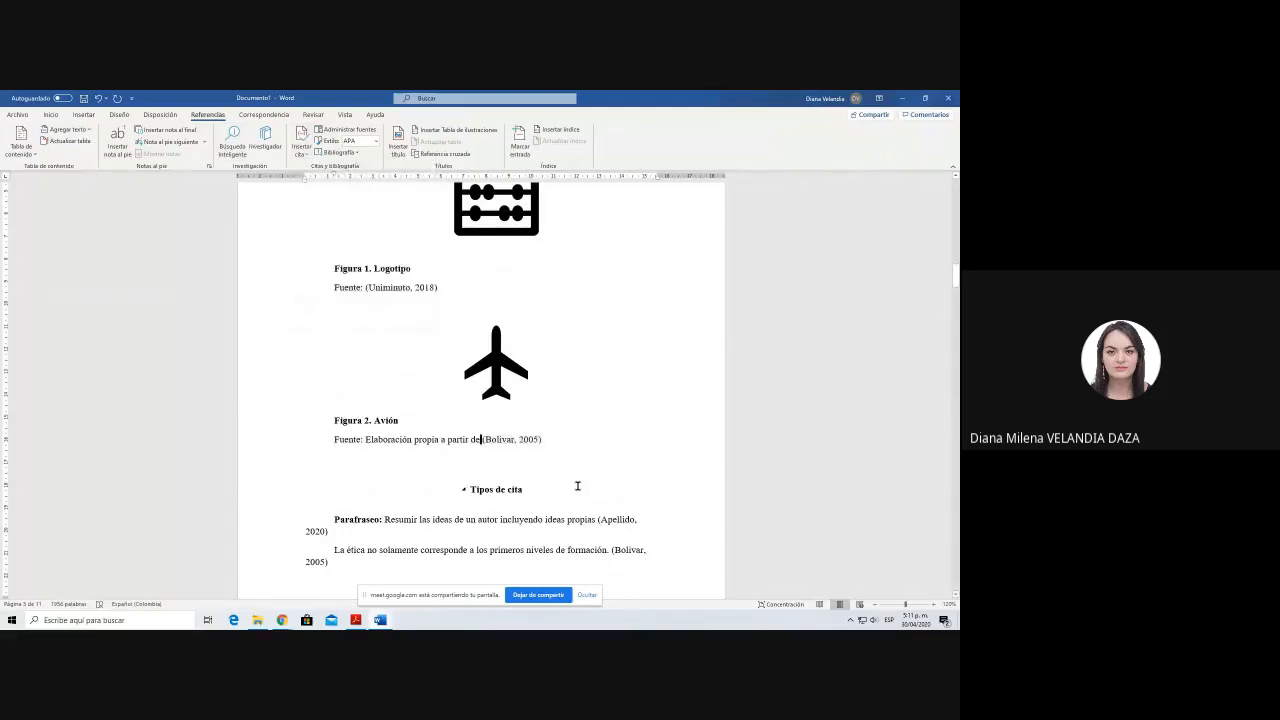
Step: Add the cited author's surname before the 2005 citation in Figura 2's source line and suppress the author within the citation
{"action": "type", "text": "Bolivar:"}
{"action": "left_click", "coordinate": [559, 444]}
{"action": "left_click", "coordinate": [579, 441]}
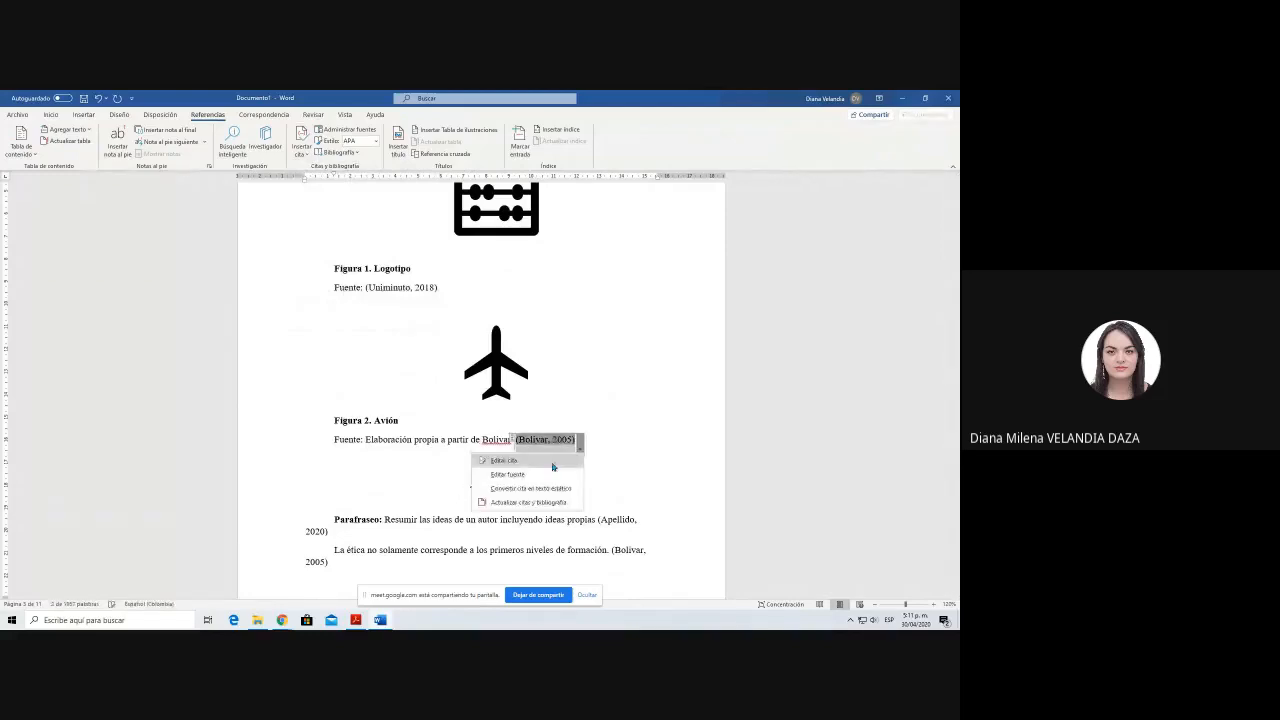
{"action": "left_click", "coordinate": [552, 463]}
{"action": "left_click", "coordinate": [519, 353]}
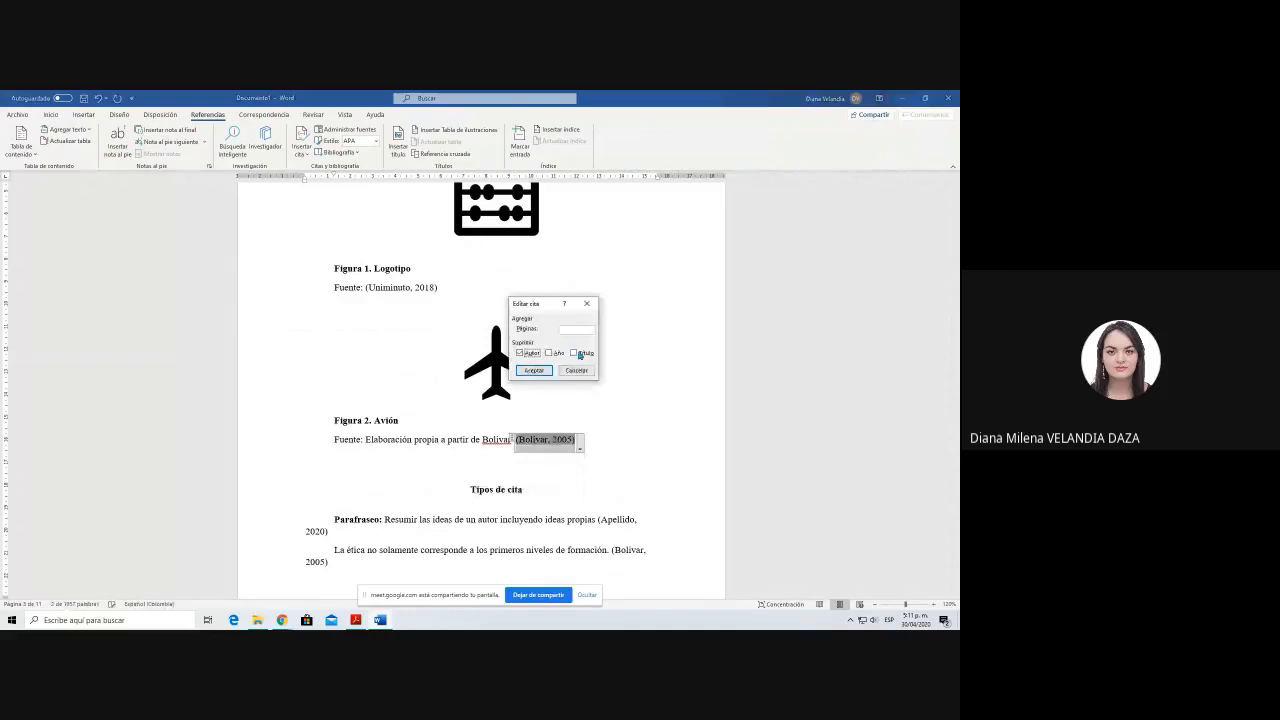
{"action": "key", "text": "Return"}
{"action": "left_click", "coordinate": [578, 452]}
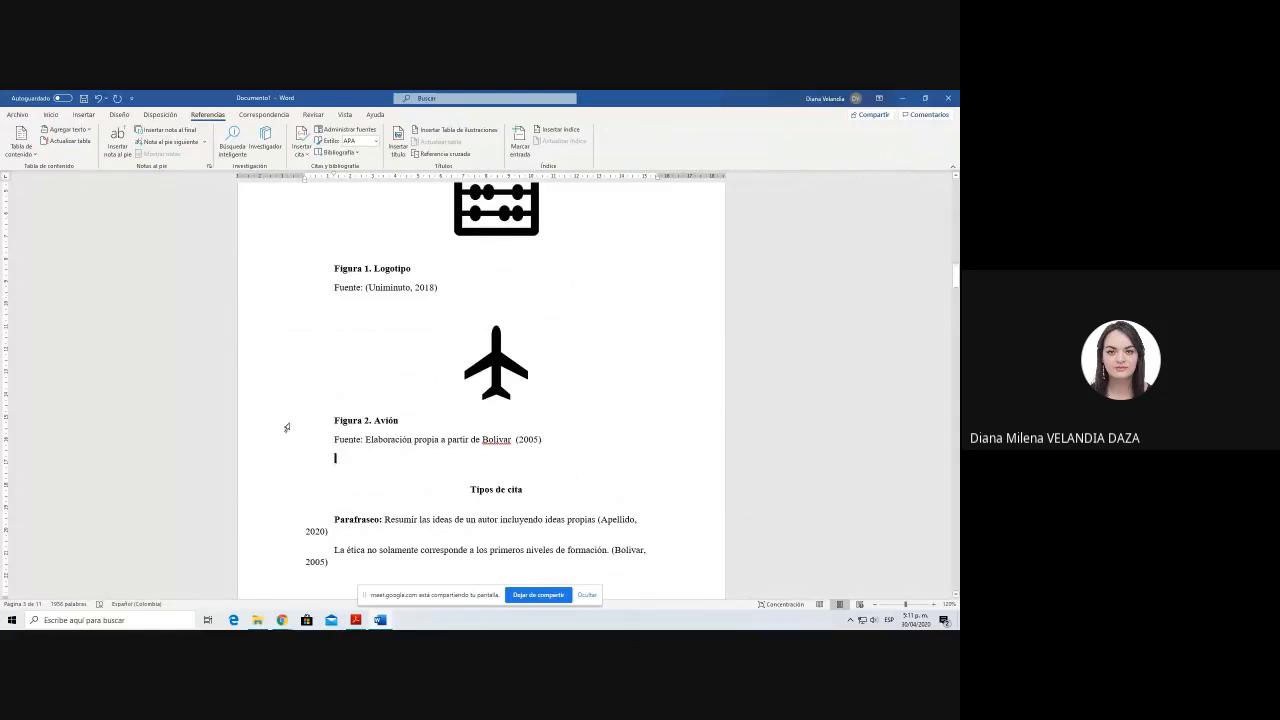
{"action": "left_click_drag", "start_coordinate": [330, 420], "coordinate": [472, 440]}
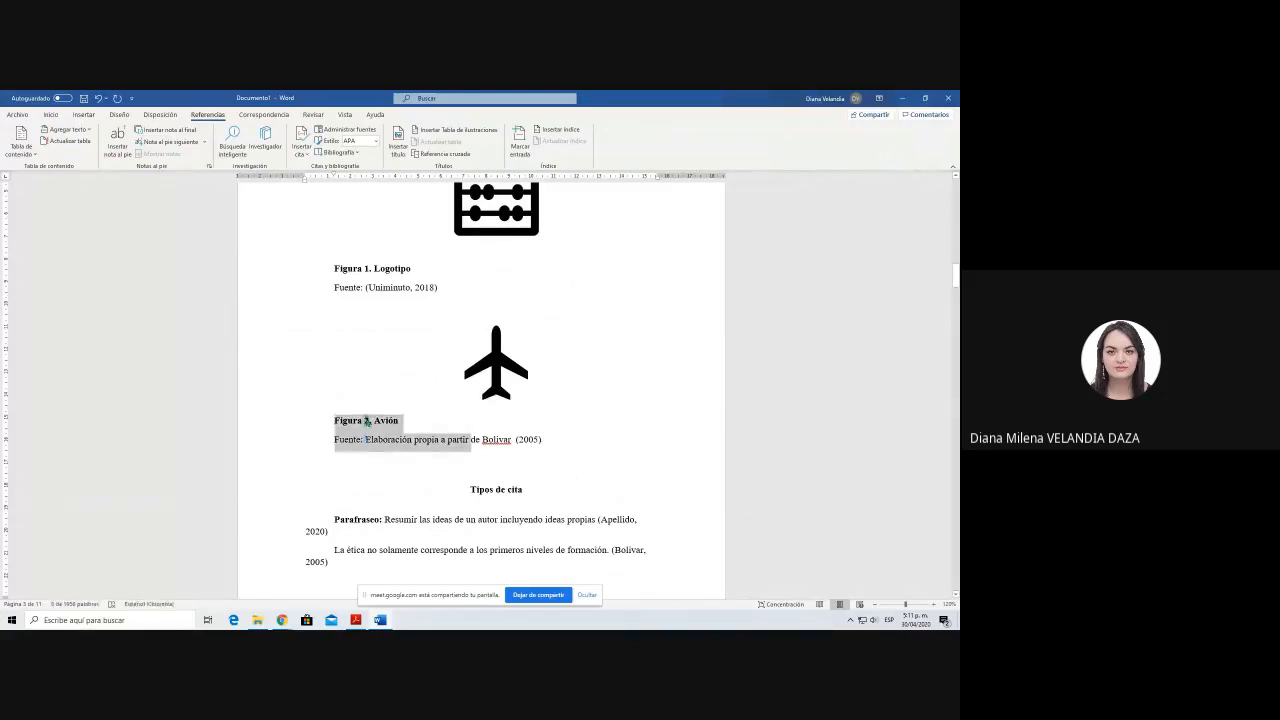
{"action": "double_click", "coordinate": [363, 423]}
{"action": "left_click", "coordinate": [367, 422]}
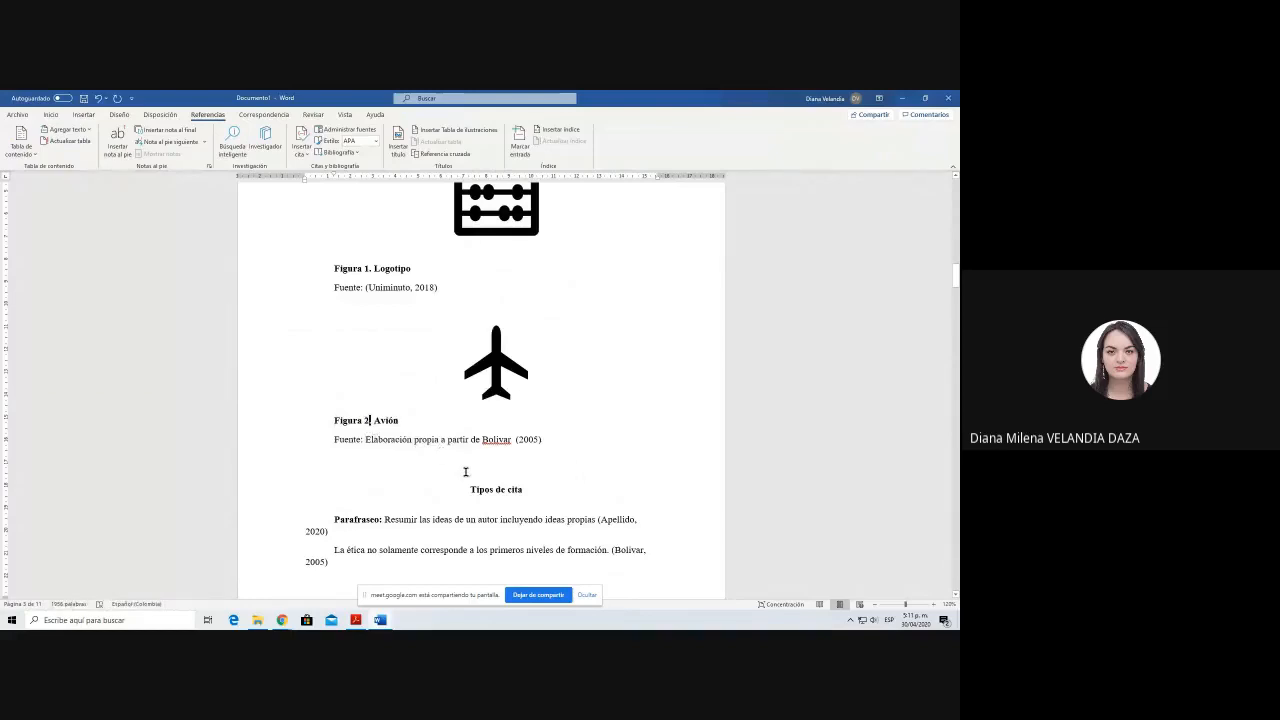
Step: Replace the "Indices de Tablas" and "Indices de figuras" placeholder lines below the table of contents with a page break
{"action": "scroll", "coordinate": [465, 474], "scroll_direction": "up", "scroll_amount": 2}
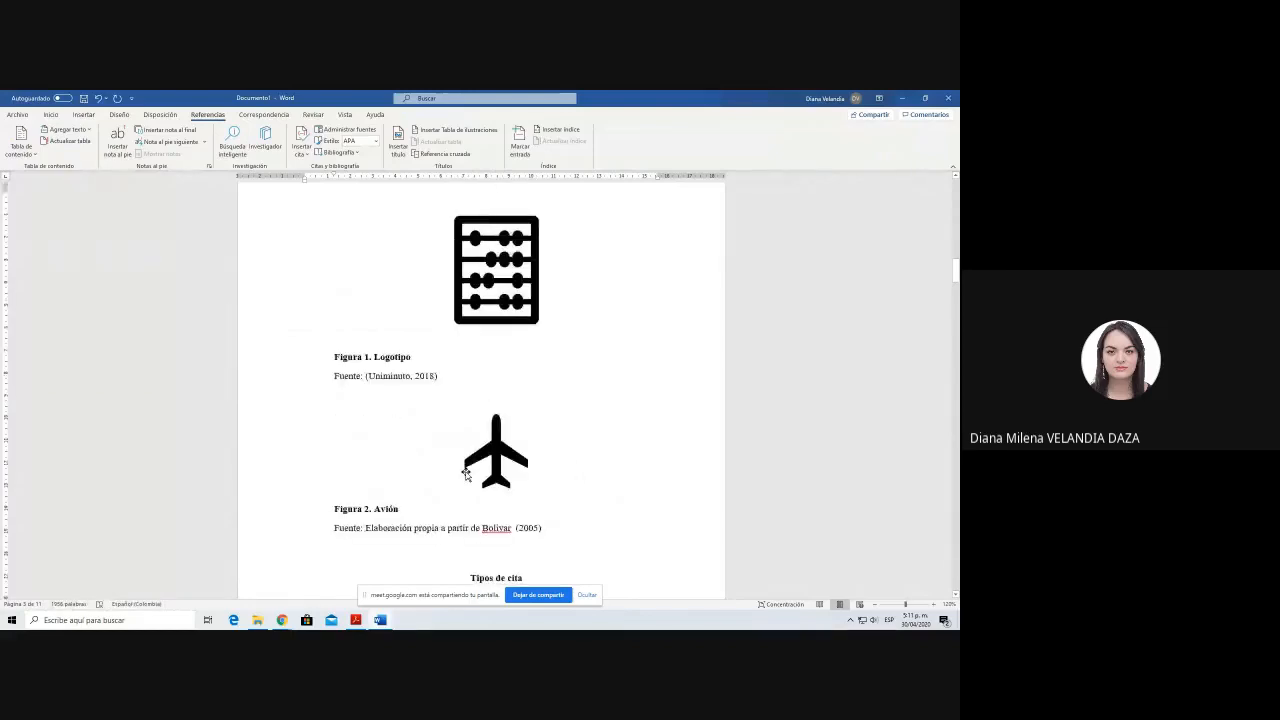
{"action": "scroll", "coordinate": [615, 392], "scroll_direction": "up", "scroll_amount": 10}
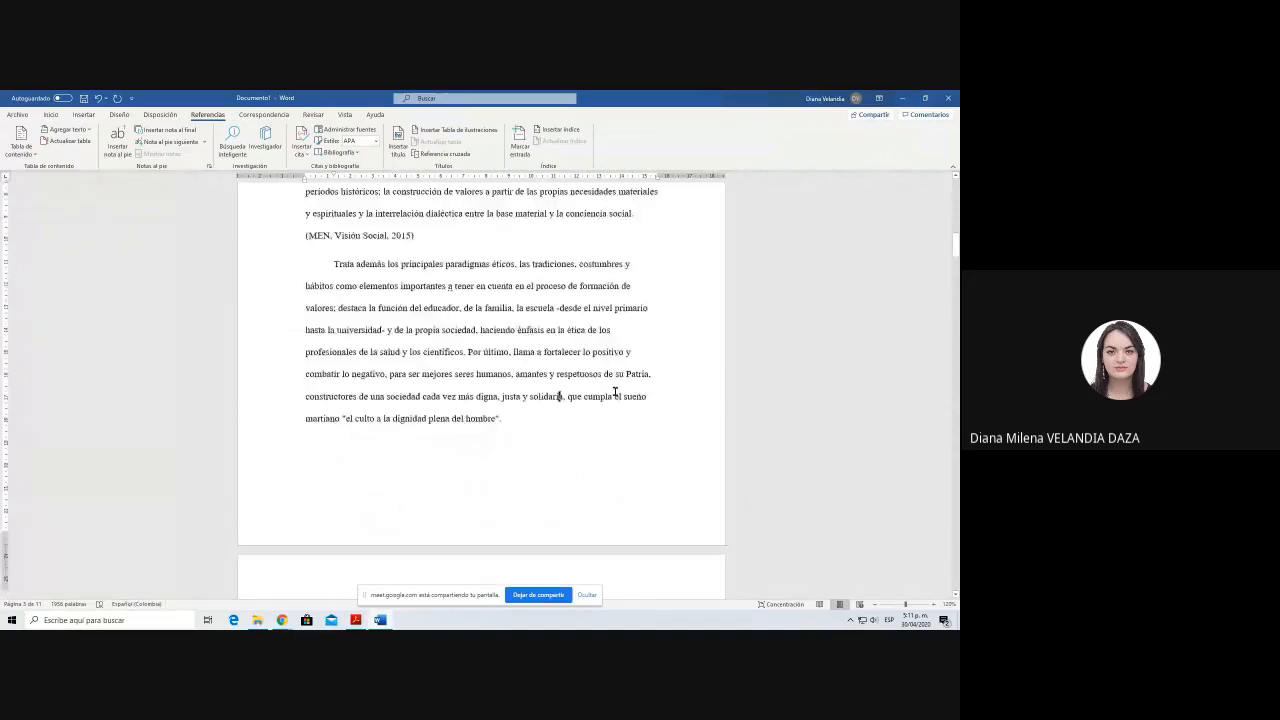
{"action": "scroll", "coordinate": [615, 392], "scroll_direction": "up", "scroll_amount": 10}
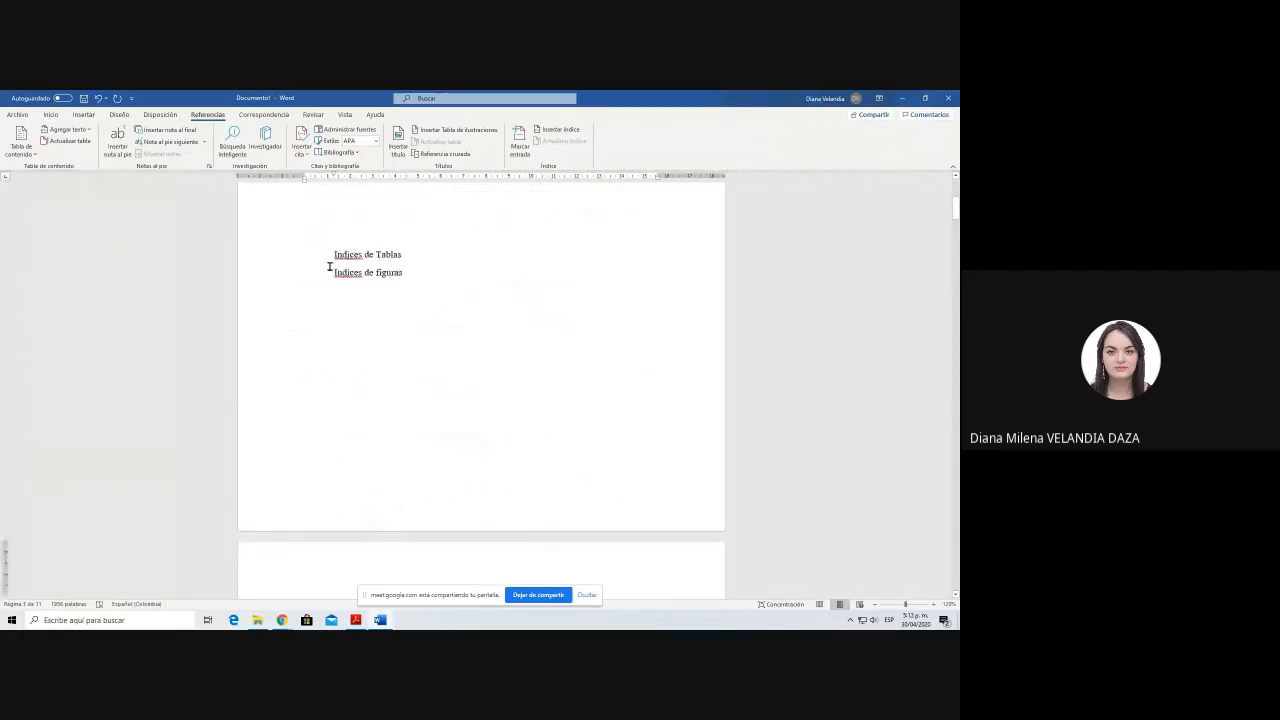
{"action": "scroll", "coordinate": [329, 266], "scroll_direction": "up", "scroll_amount": 3}
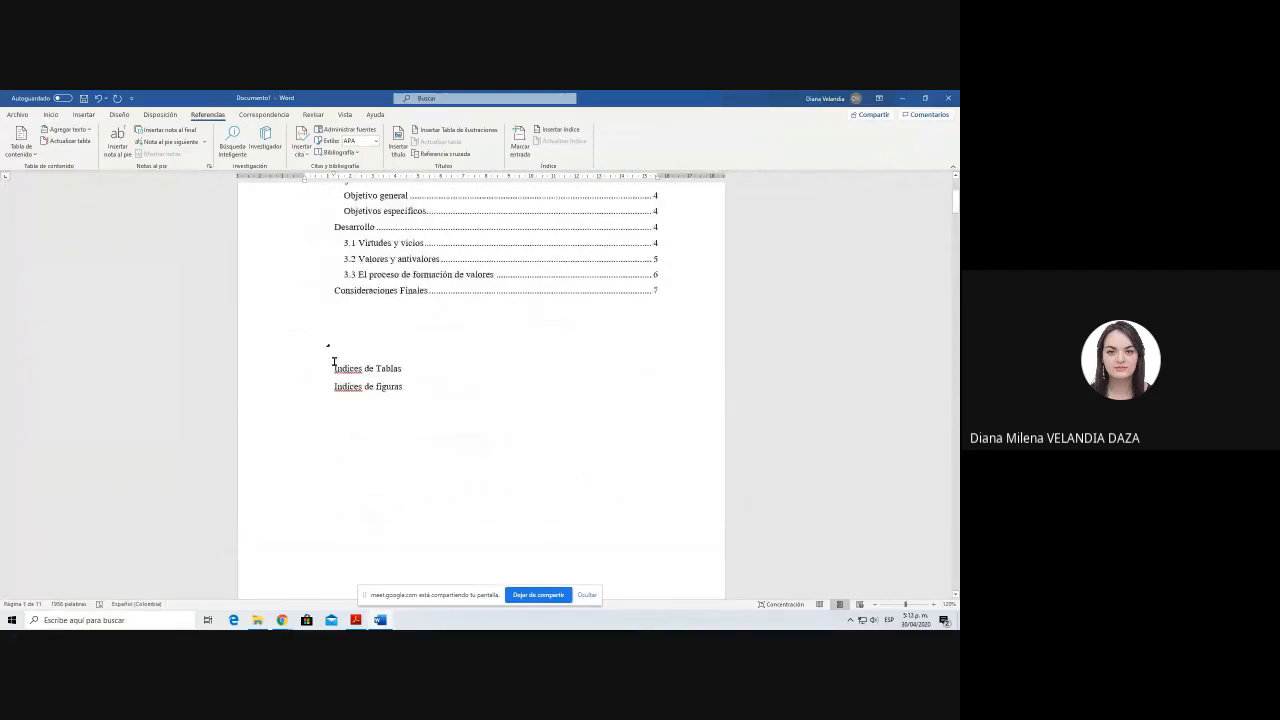
{"action": "left_click", "coordinate": [334, 362]}
{"action": "key", "text": "ctrl+Return"}
{"action": "scroll", "coordinate": [376, 383], "scroll_direction": "up", "scroll_amount": 3}
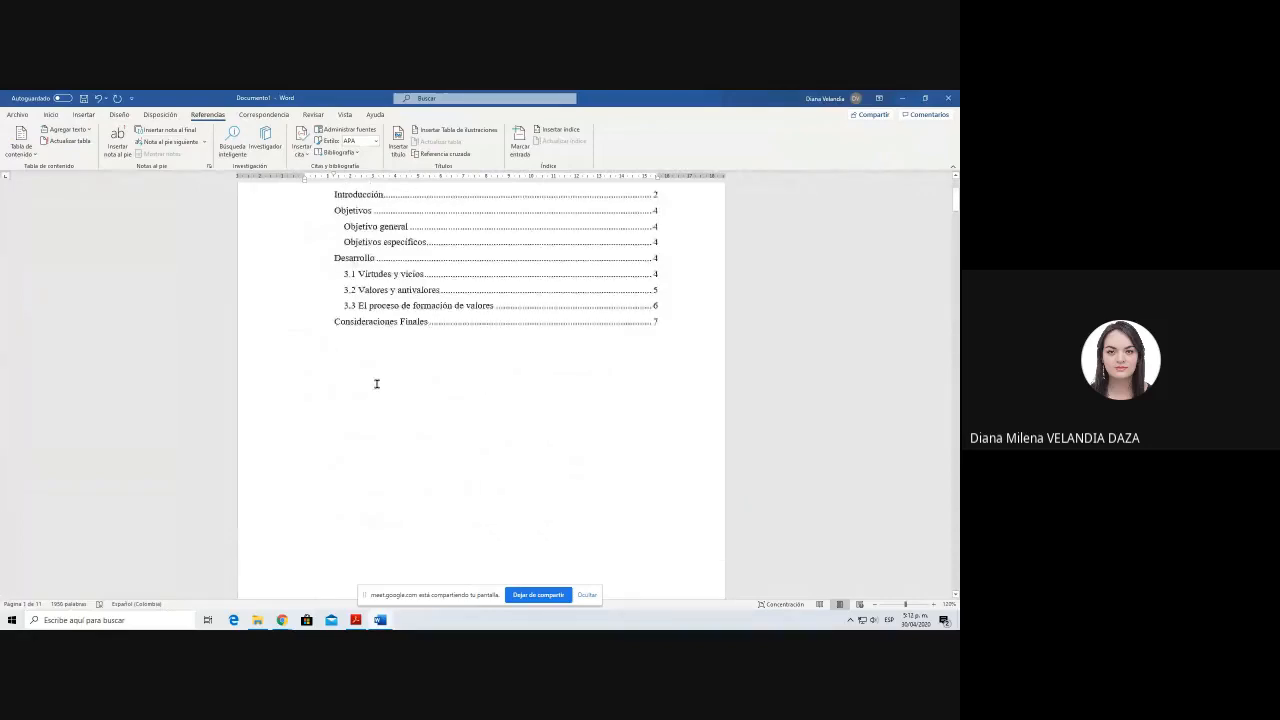
{"action": "scroll", "coordinate": [673, 353], "scroll_direction": "down", "scroll_amount": 3}
{"action": "scroll", "coordinate": [673, 353], "scroll_direction": "down", "scroll_amount": 1}
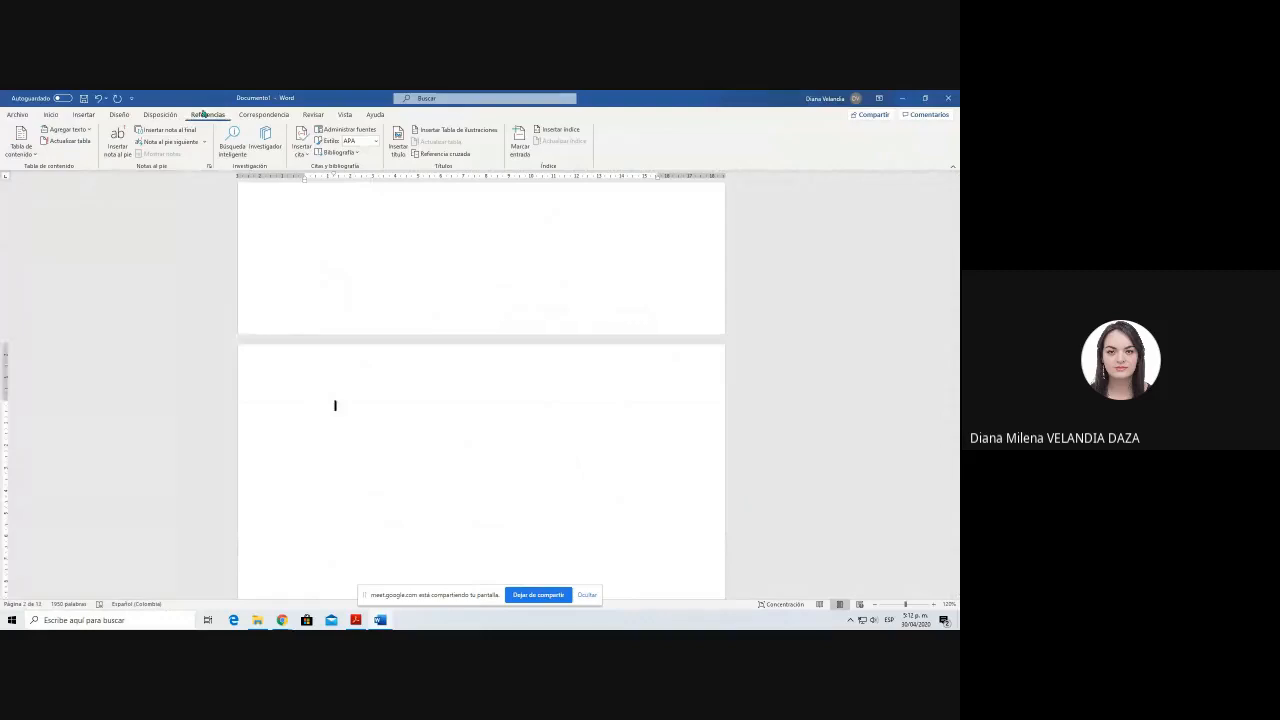
Step: Insert a table of illustrations on the new blank page using the caption label Figura
{"action": "left_click", "coordinate": [453, 131]}
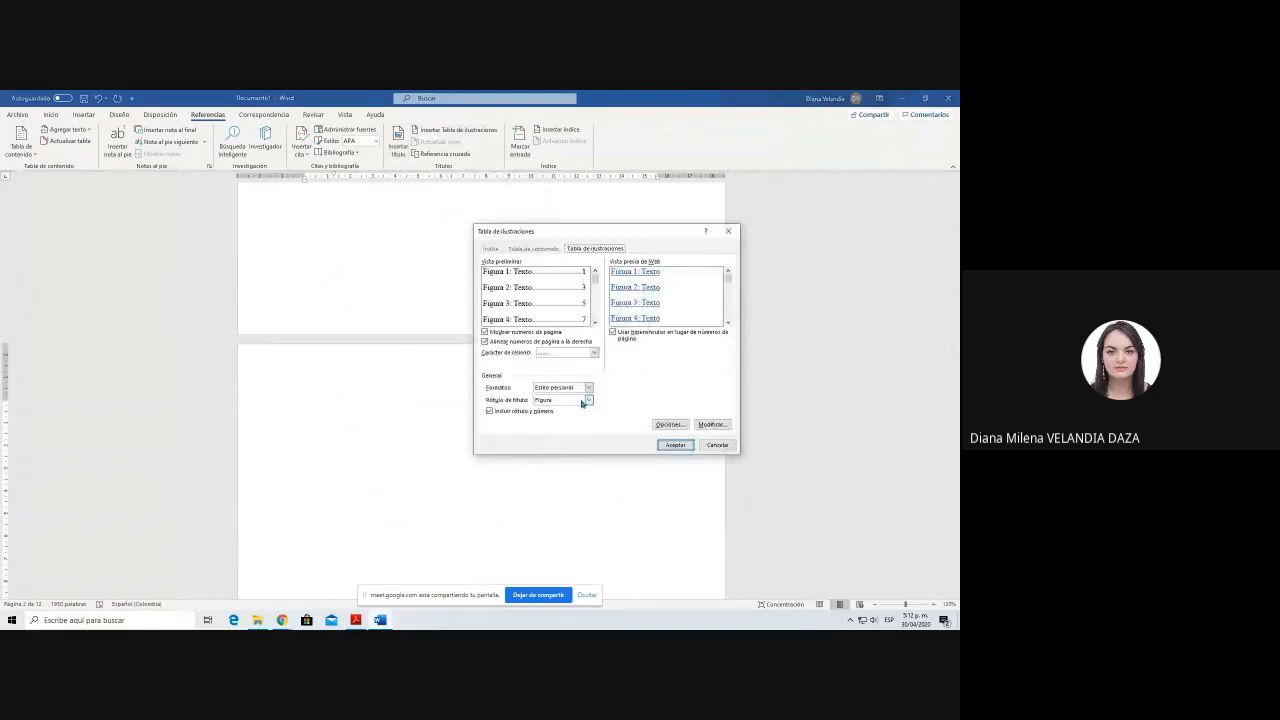
{"action": "left_click", "coordinate": [575, 401]}
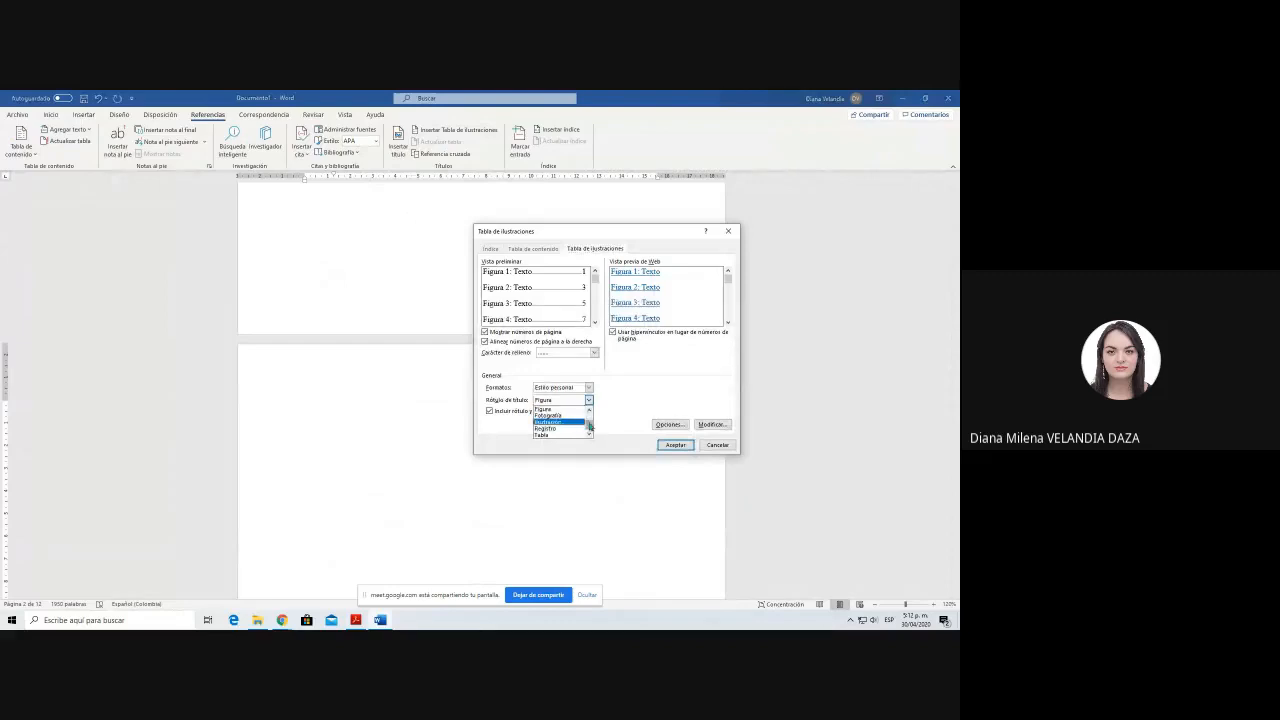
{"action": "scroll", "coordinate": [578, 426], "scroll_direction": "up", "scroll_amount": 1}
{"action": "left_click", "coordinate": [545, 428]}
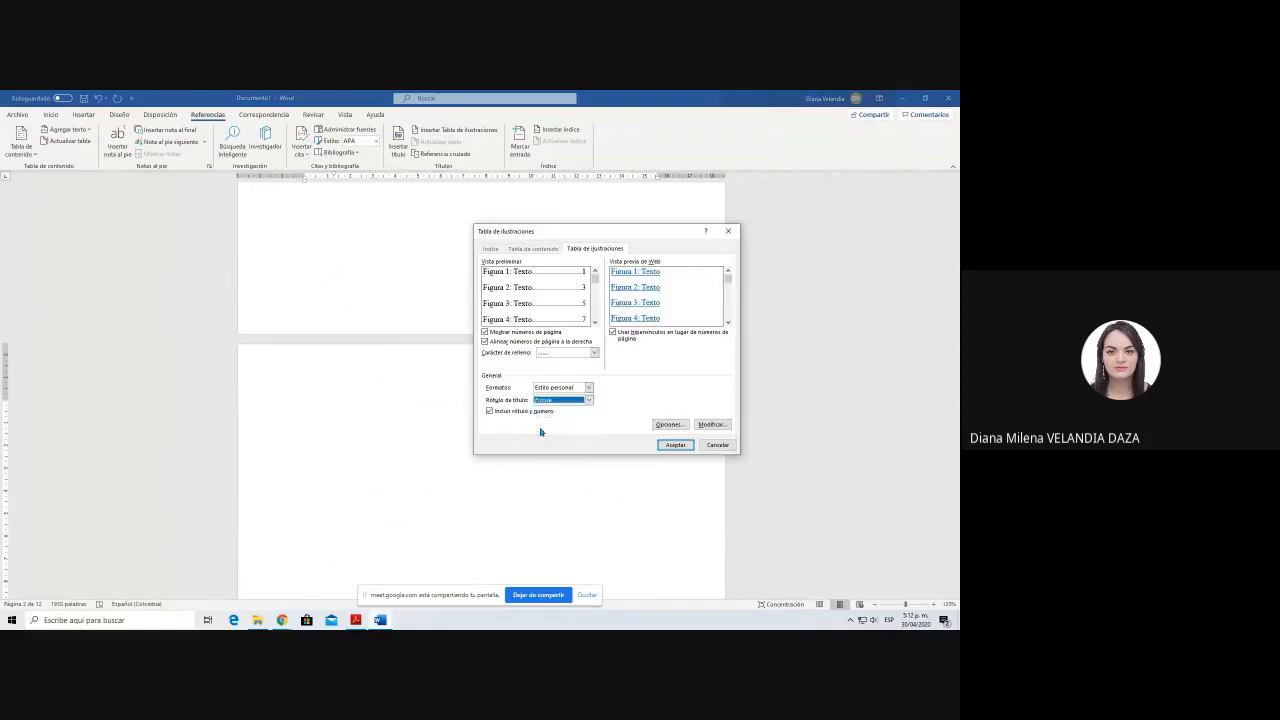
{"action": "left_click", "coordinate": [675, 444]}
Step: Add three blank lines above the list of figures to make room for a heading
{"action": "left_click", "coordinate": [392, 406]}
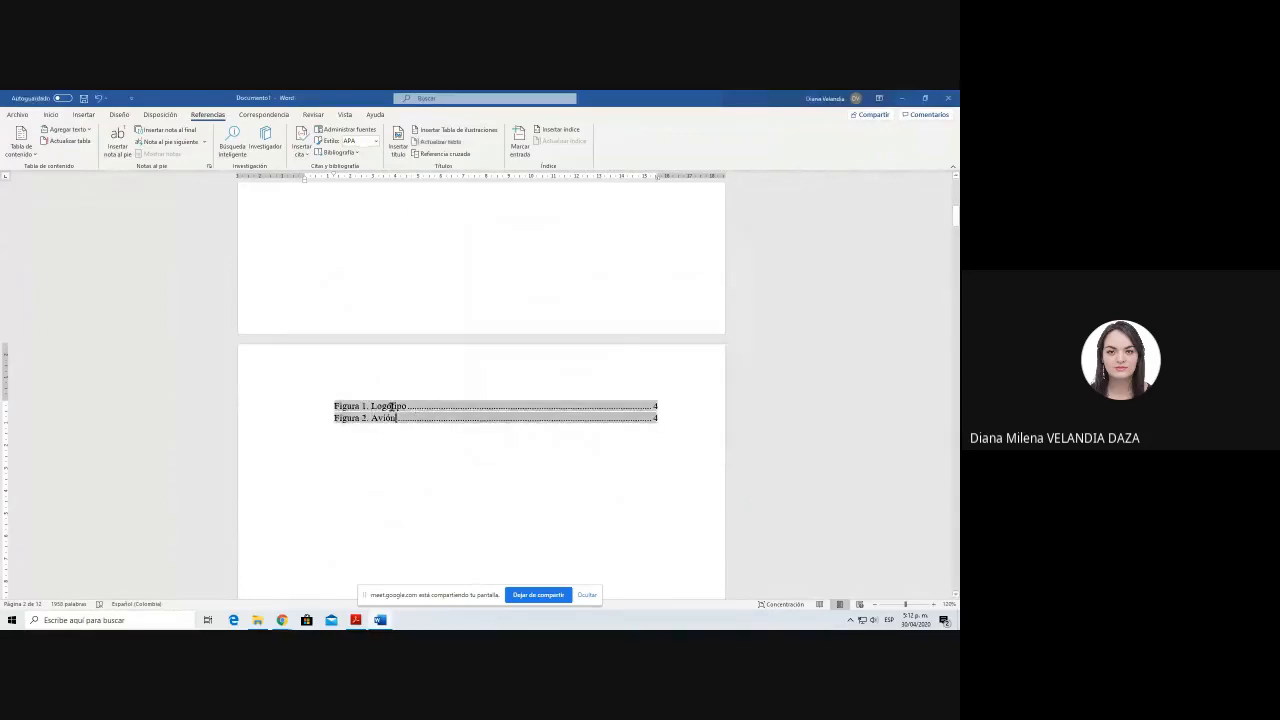
{"action": "key", "text": "Home"}
{"action": "key", "text": "Return"}
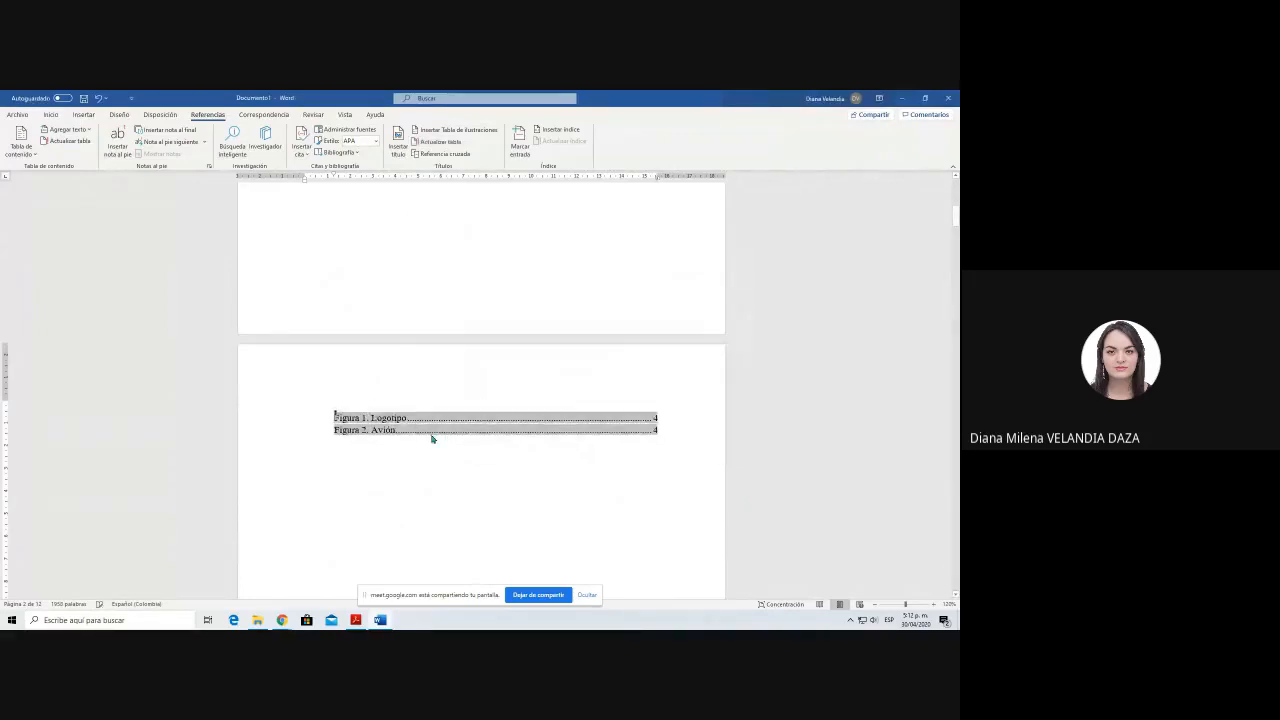
{"action": "key", "text": "Return"}
{"action": "key", "text": "Return"}
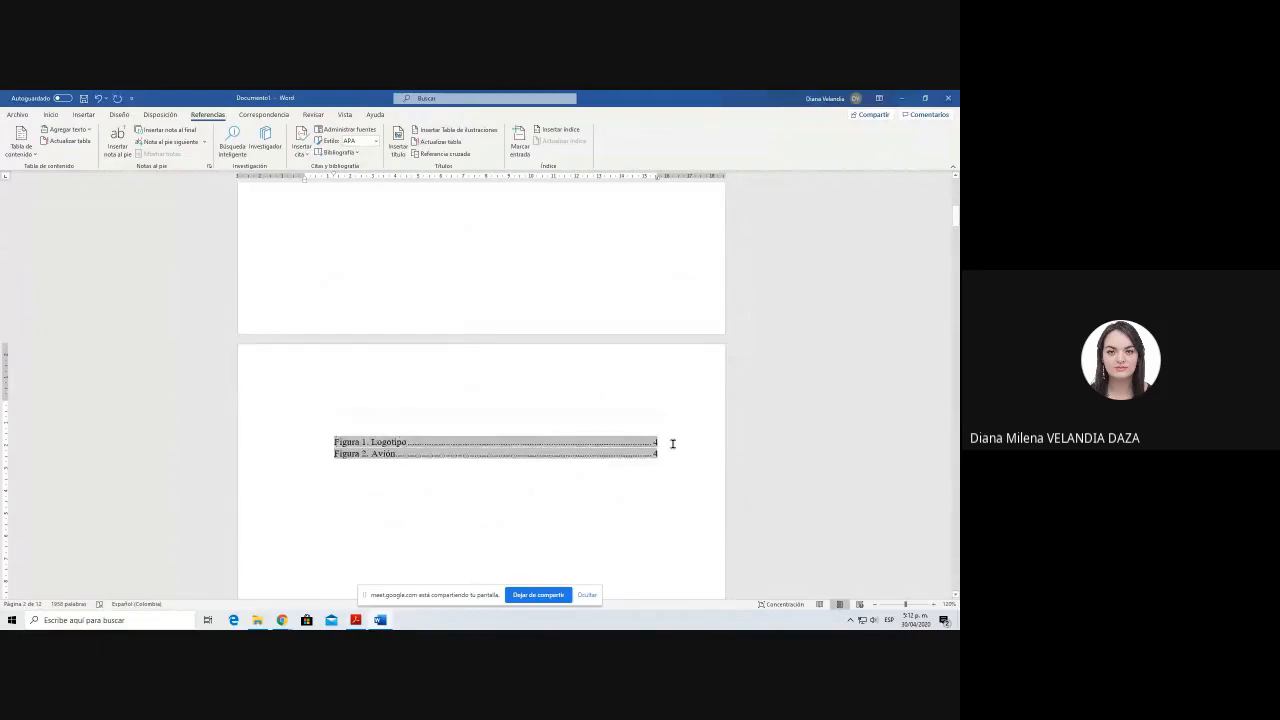
{"action": "left_click", "coordinate": [514, 400]}
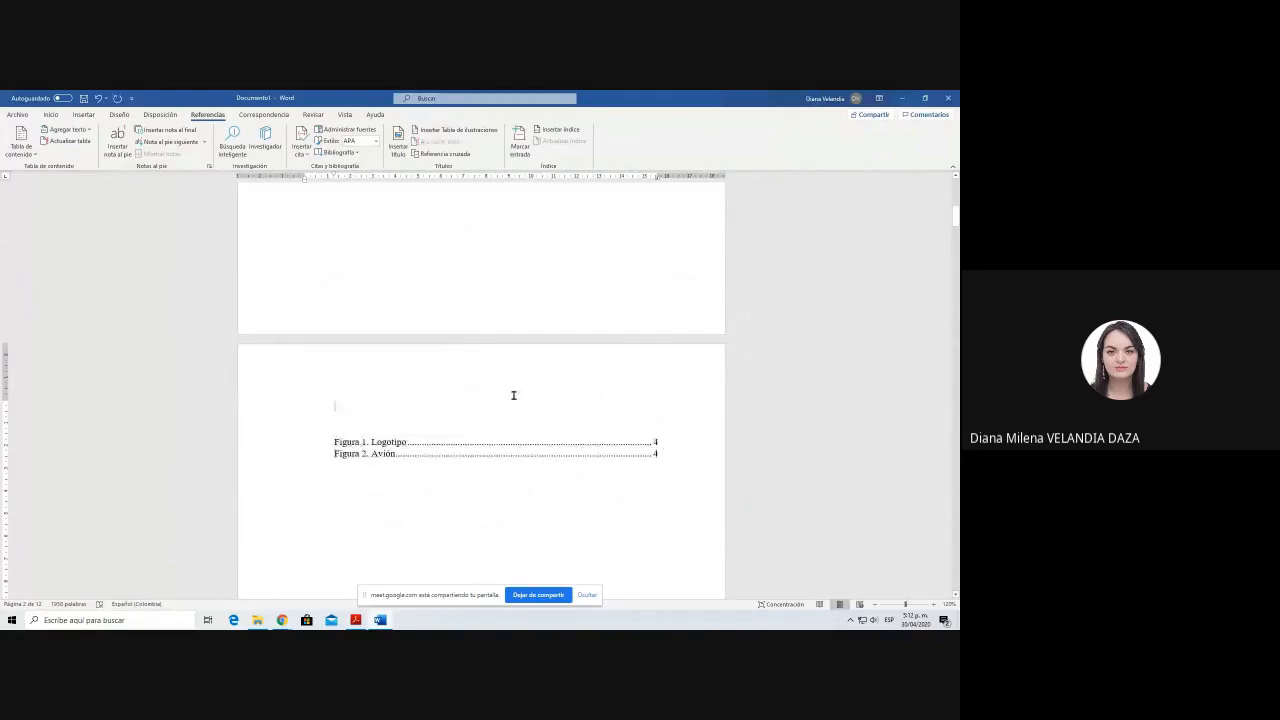
{"action": "type", "text": "Tabla de"}
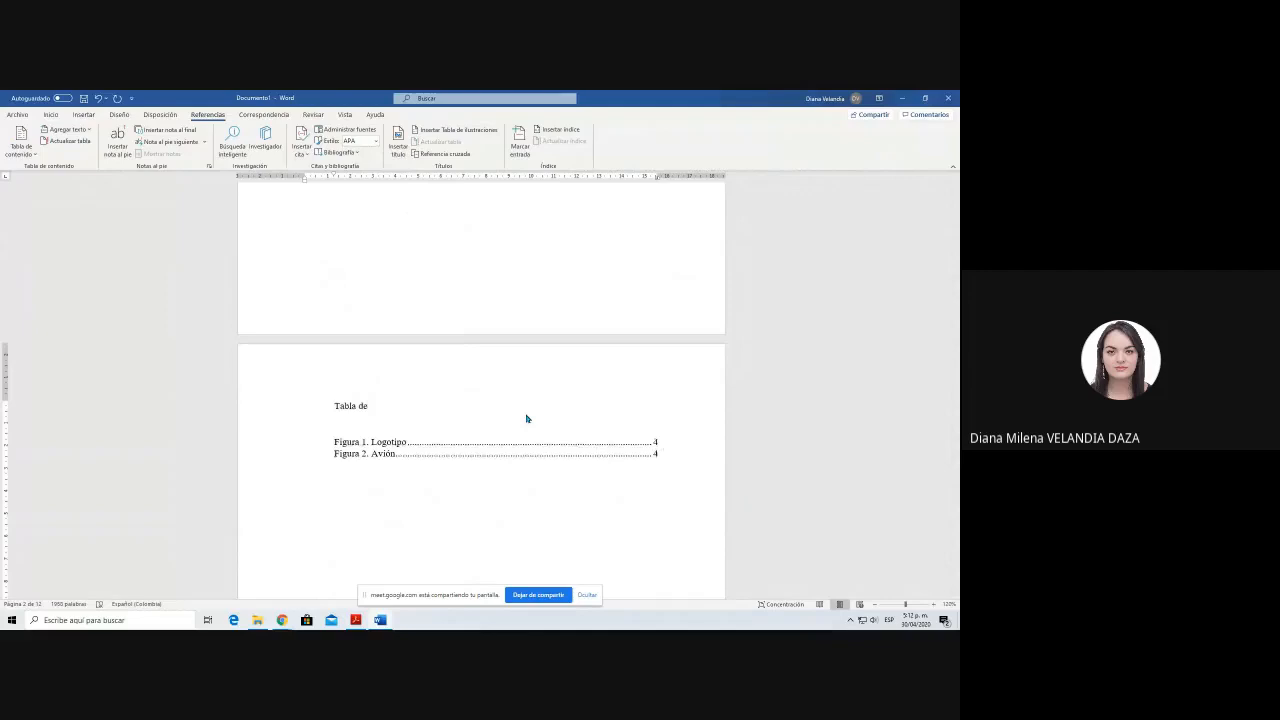
{"action": "key", "text": "shift+Home"}
{"action": "key", "text": "BackSpace"}
Step: Enter the heading "Índice de figuras" above the list of figures and make it bold
{"action": "type", "text": "Índice de figuras"}
{"action": "key", "text": "shift+Home"}
{"action": "key", "text": "ctrl+n"}
{"action": "key", "text": "Down"}
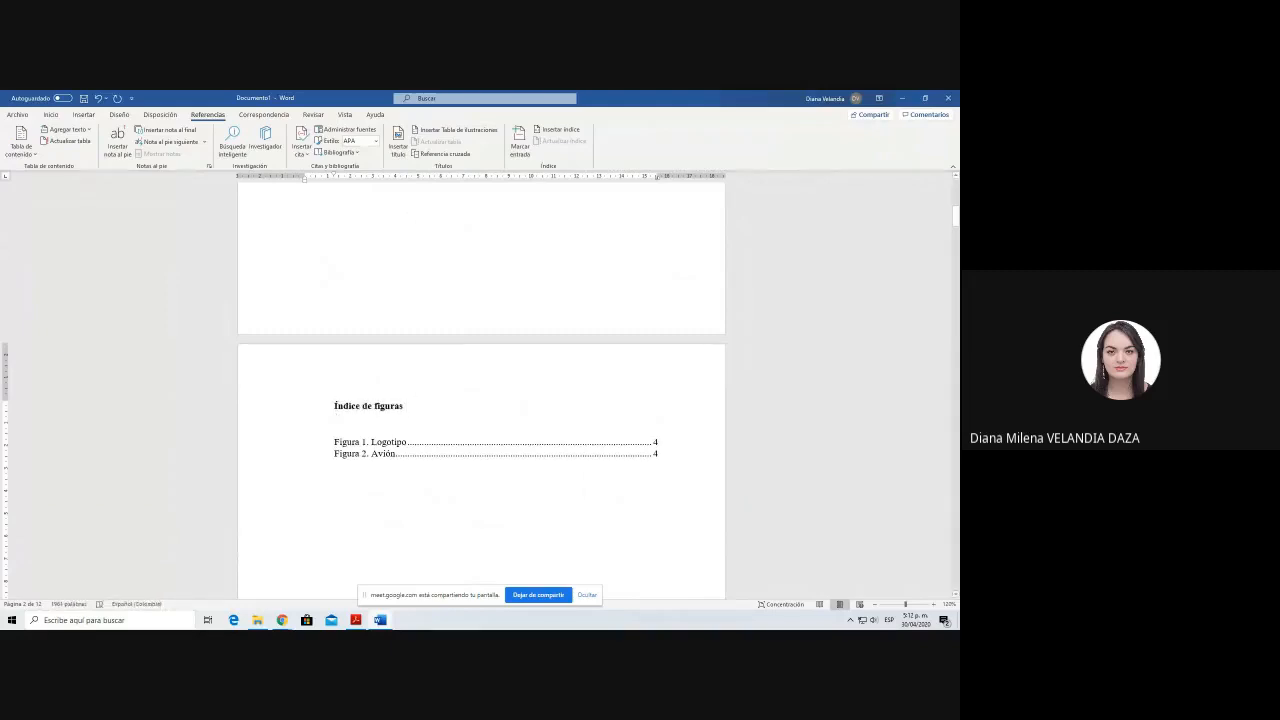
{"action": "key", "text": "shift+Up"}
{"action": "key", "text": "Down"}
Step: Insert a table with one row and three columns below the paragraph ending "carácter o modo de ser"
{"action": "scroll", "coordinate": [436, 405], "scroll_direction": "down", "scroll_amount": 3}
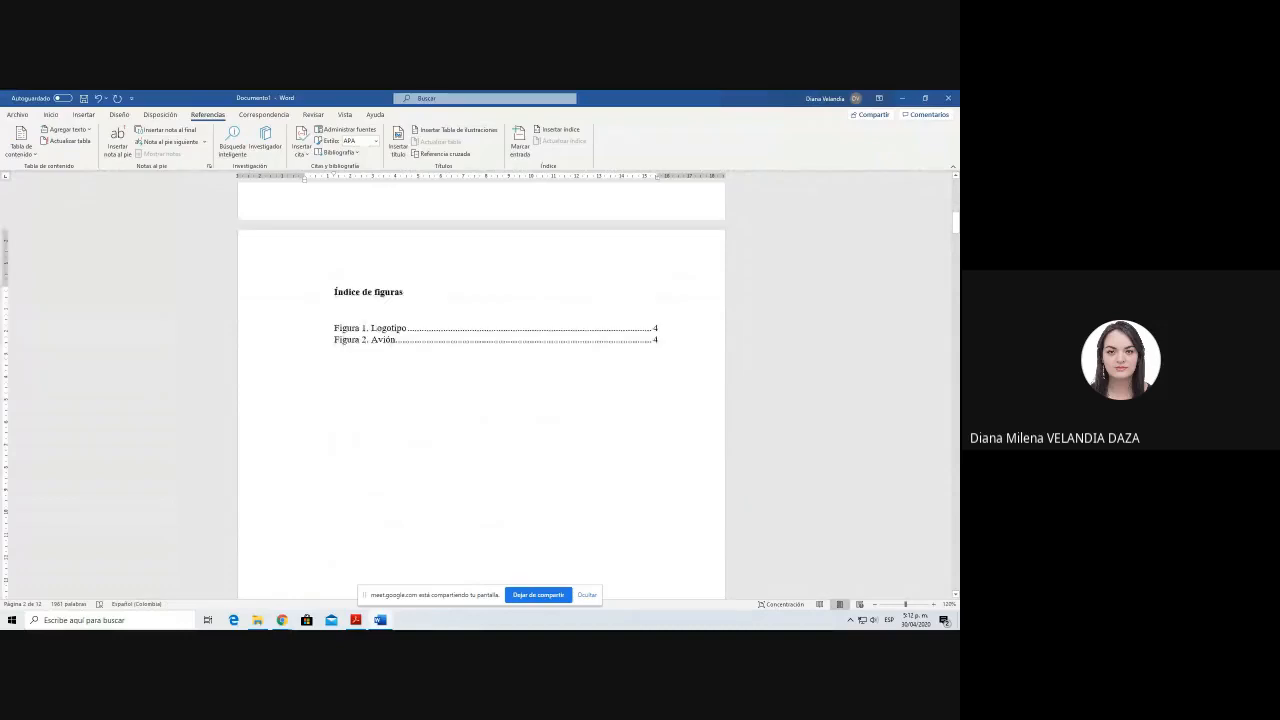
{"action": "scroll", "coordinate": [490, 439], "scroll_direction": "down", "scroll_amount": 15}
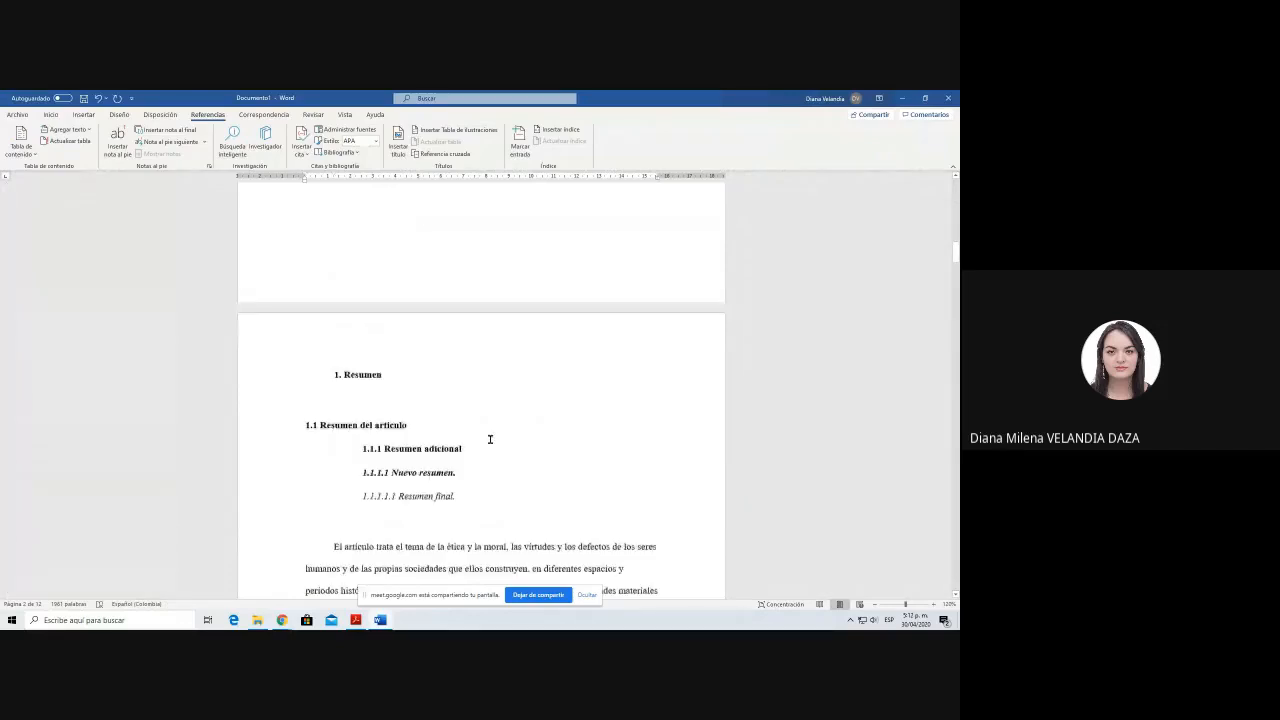
{"action": "scroll", "coordinate": [490, 439], "scroll_direction": "down", "scroll_amount": 10}
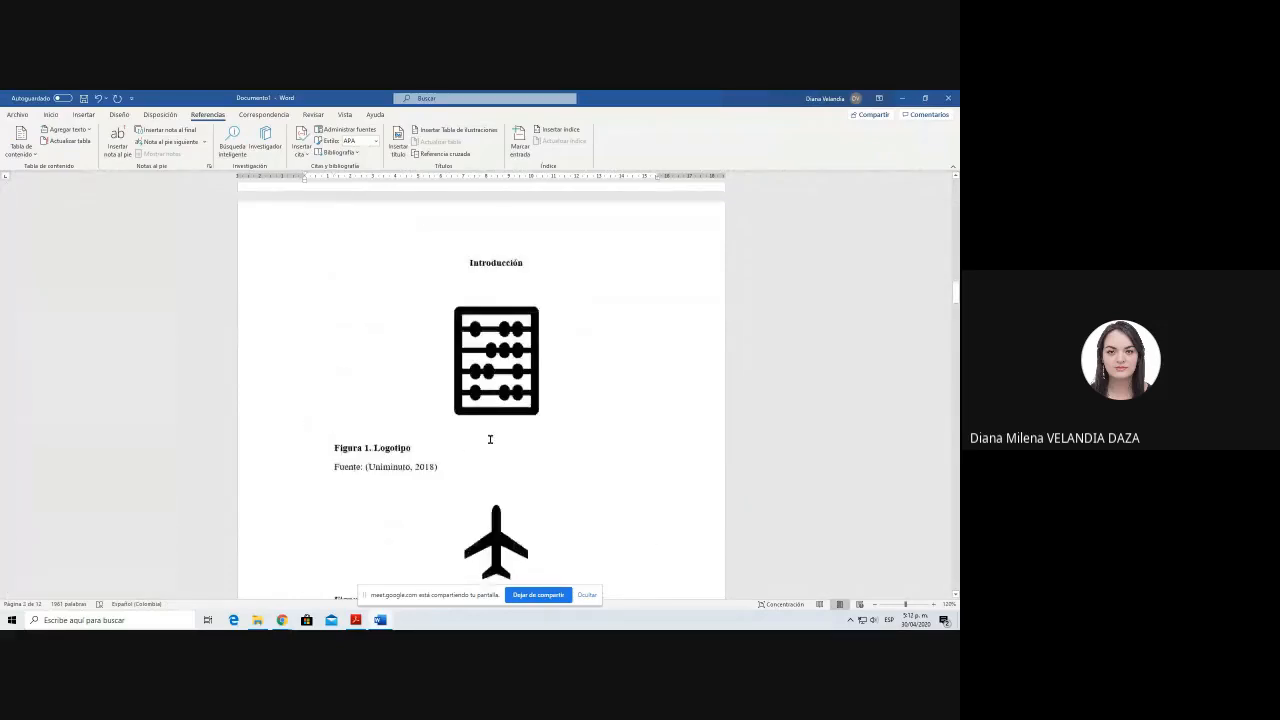
{"action": "scroll", "coordinate": [490, 439], "scroll_direction": "down", "scroll_amount": 10}
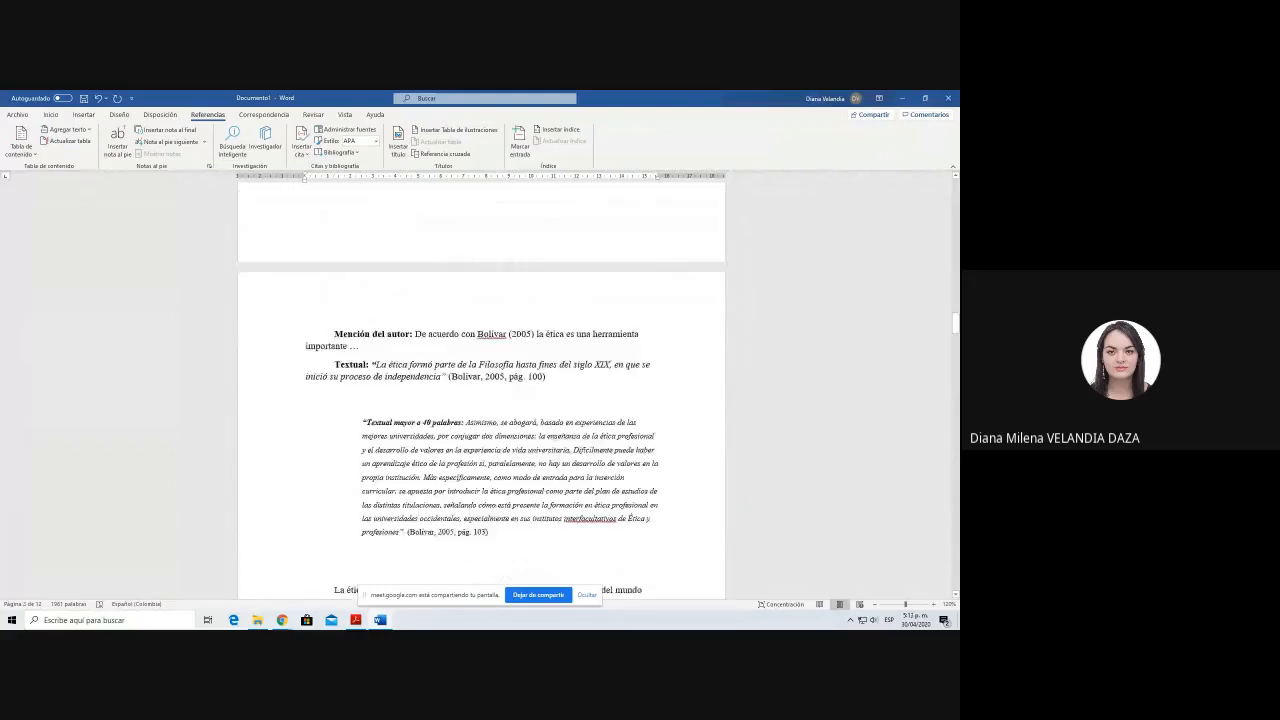
{"action": "scroll", "coordinate": [428, 344], "scroll_direction": "down", "scroll_amount": 5}
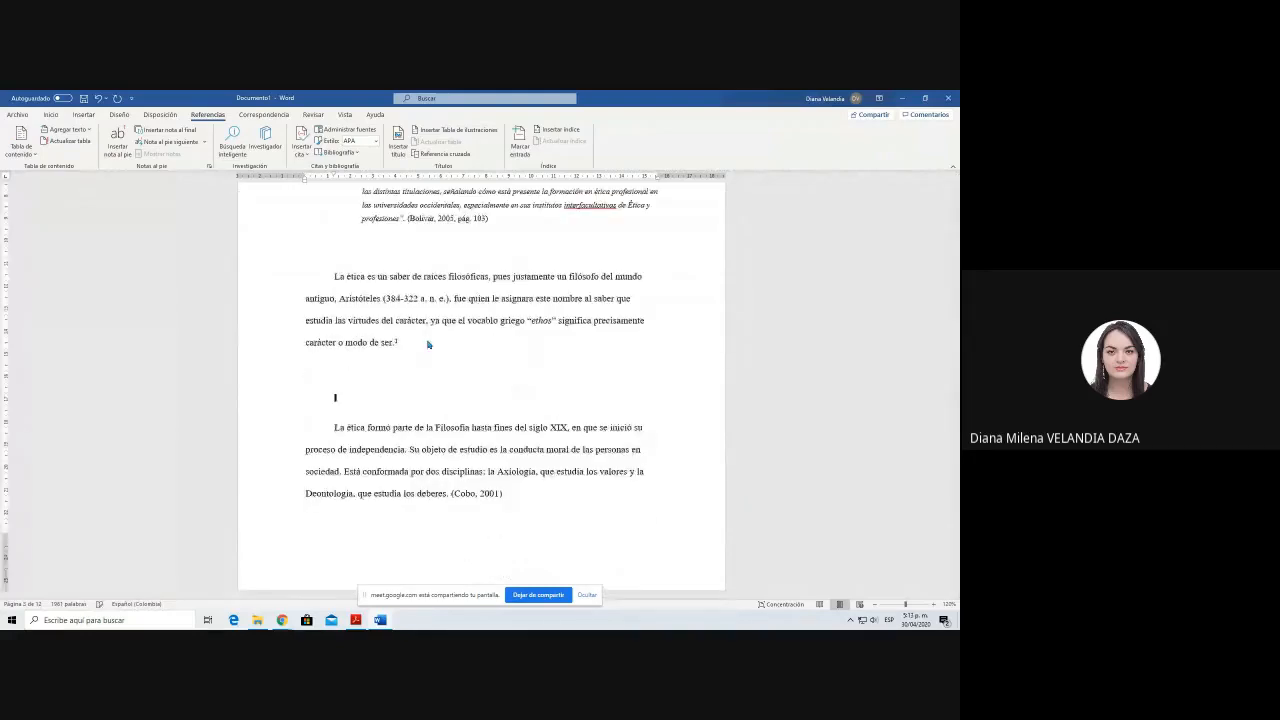
{"action": "left_click", "coordinate": [84, 114]}
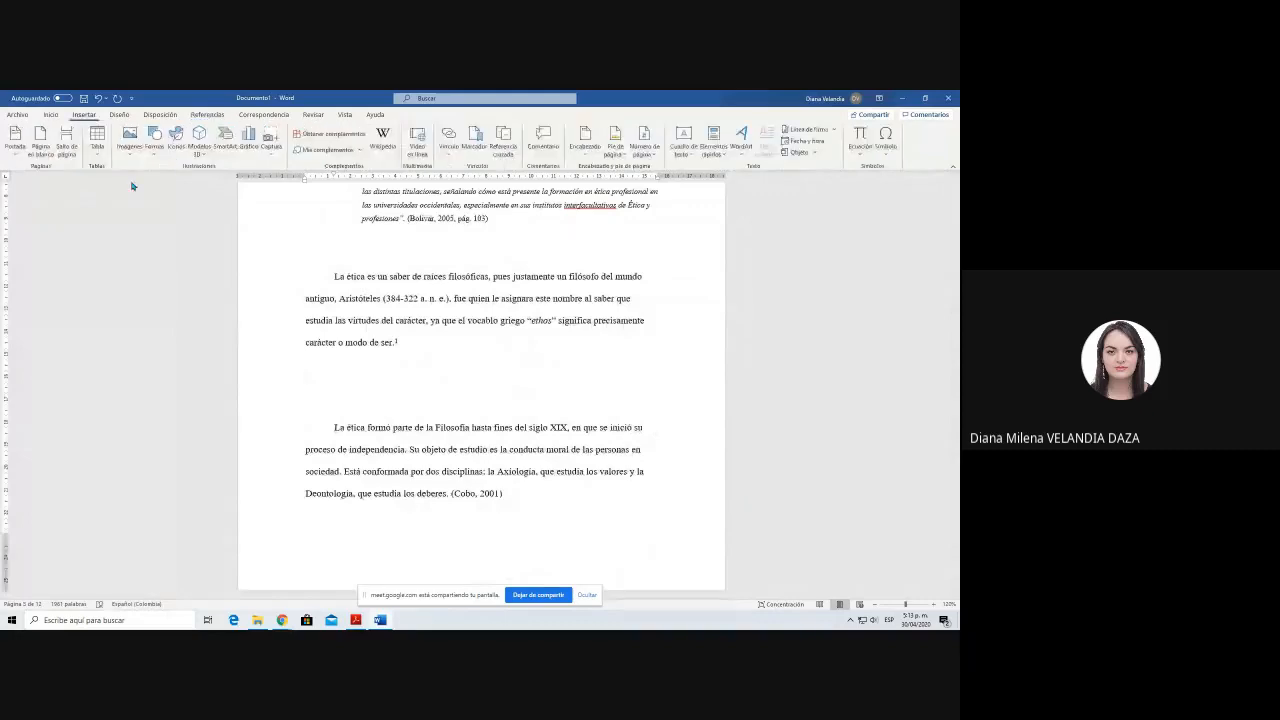
{"action": "left_click", "coordinate": [131, 186]}
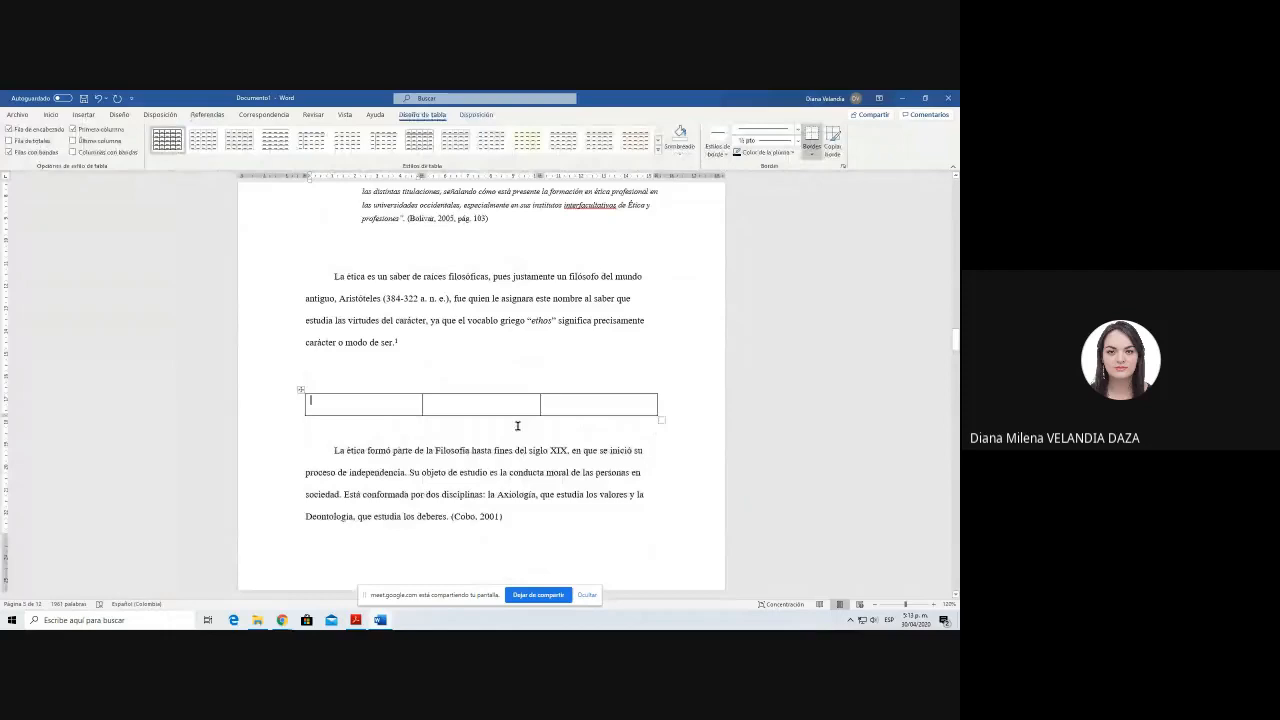
Step: Fill the three cells of the new table with A, B and C
{"action": "type", "text": "A"}
{"action": "key", "text": "Tab"}
{"action": "type", "text": "B"}
{"action": "key", "text": "Tab"}
{"action": "type", "text": "C"}
{"action": "left_click", "coordinate": [544, 406]}
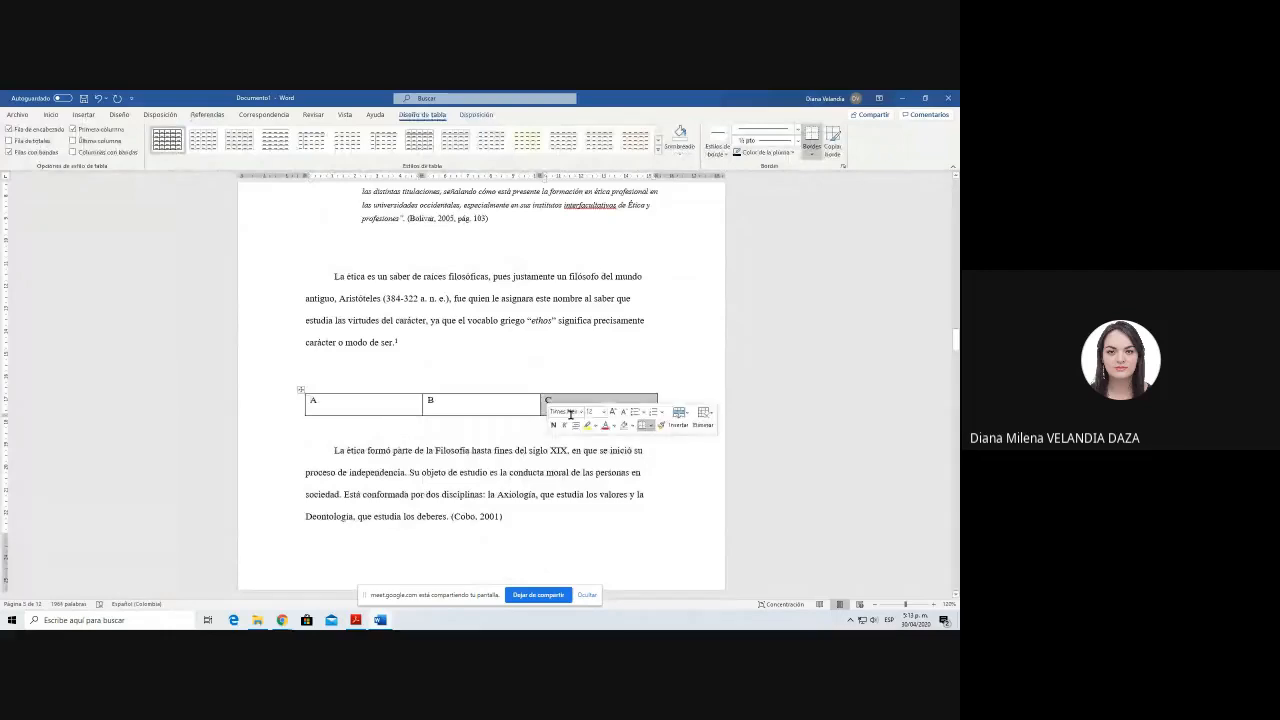
{"action": "left_click", "coordinate": [436, 373]}
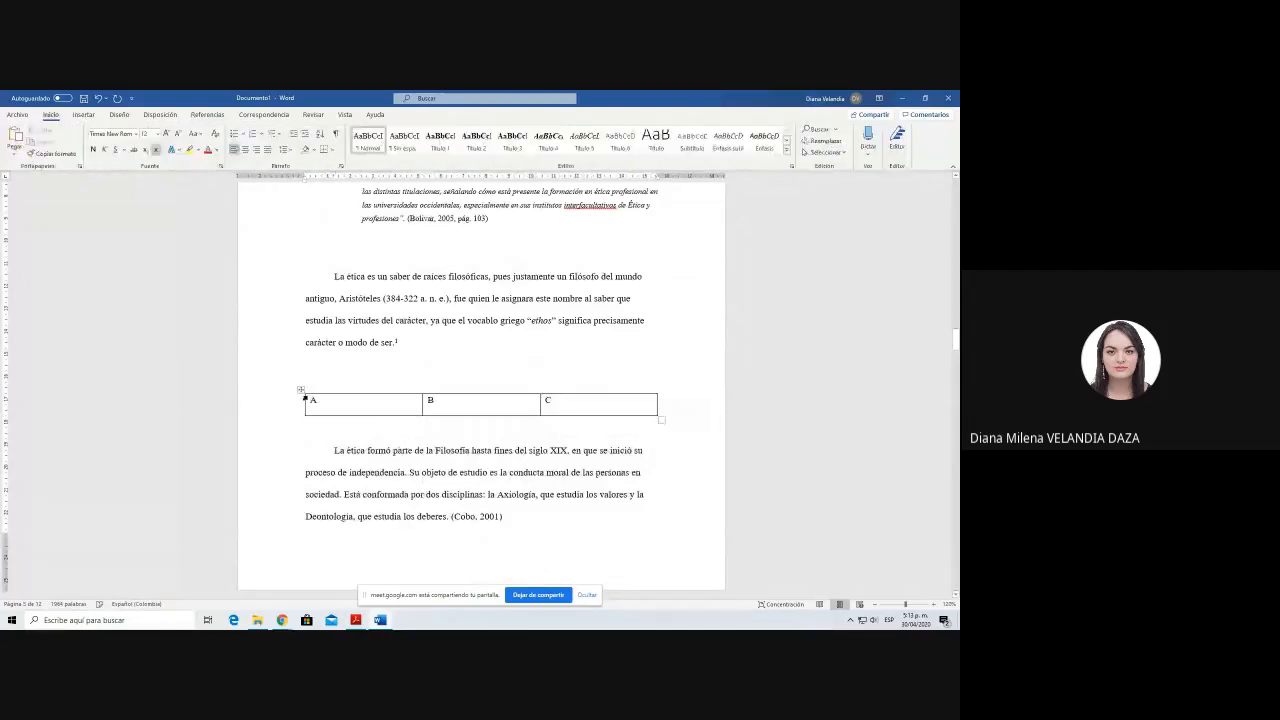
Step: Insert a caption with the label Tabla above the new table, reading "Tabla 1. Registro de asistencia"
{"action": "left_click", "coordinate": [300, 390]}
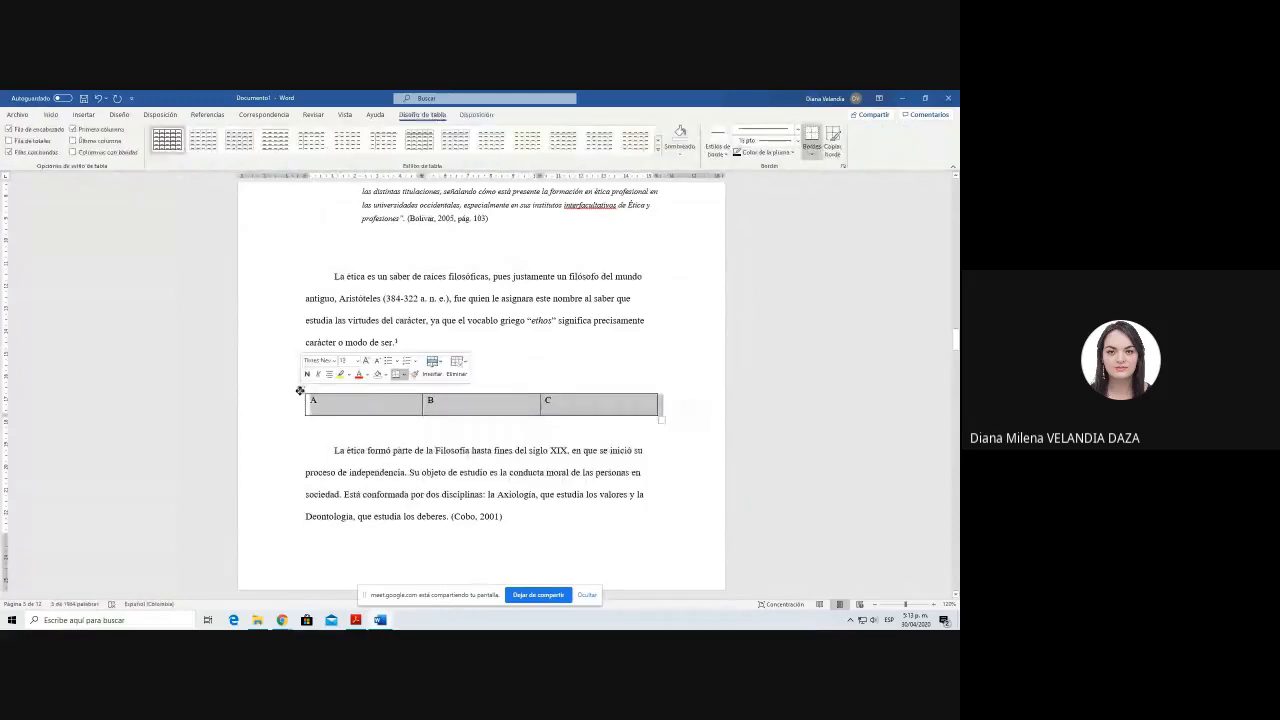
{"action": "left_click", "coordinate": [207, 114]}
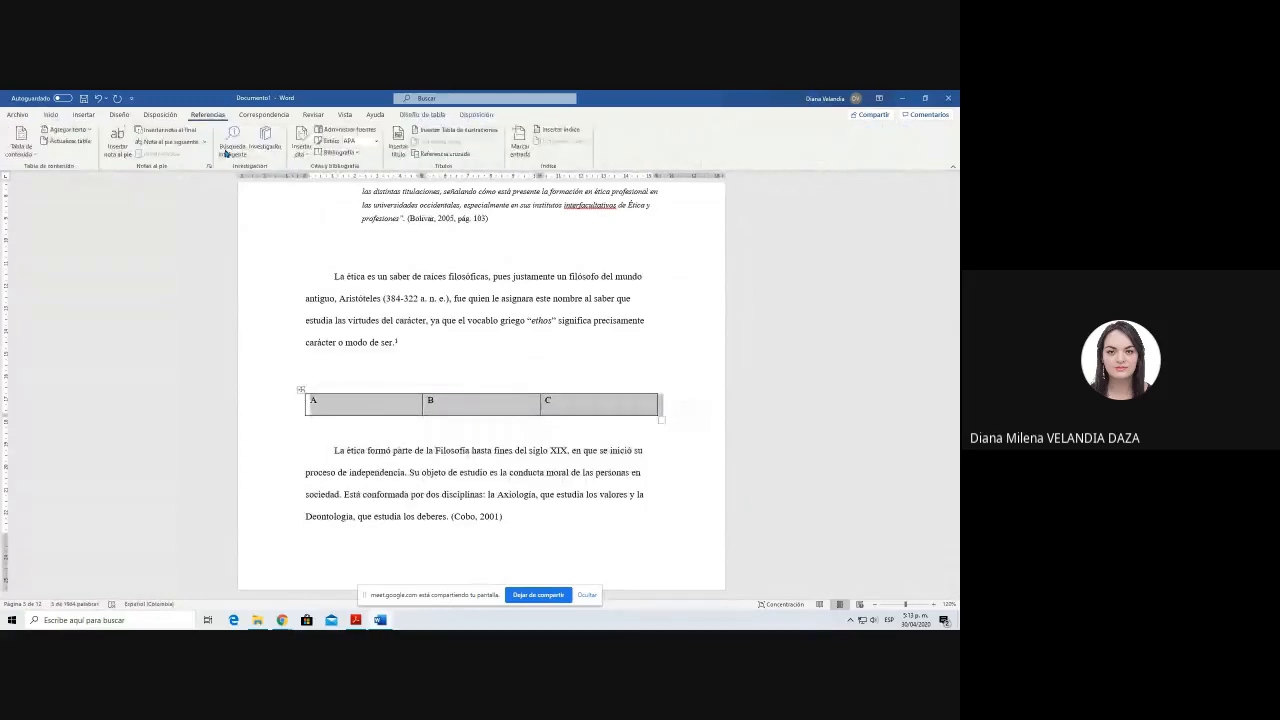
{"action": "left_click", "coordinate": [398, 143]}
{"action": "left_click", "coordinate": [642, 322]}
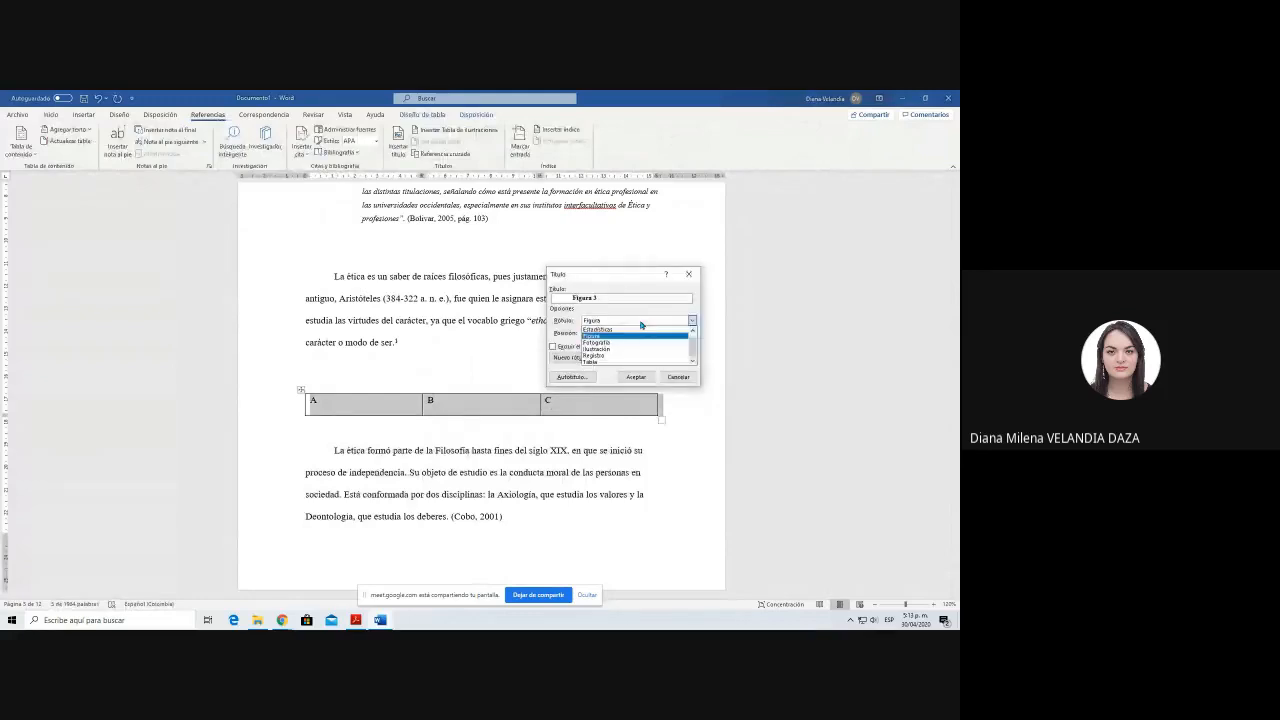
{"action": "left_click", "coordinate": [600, 361]}
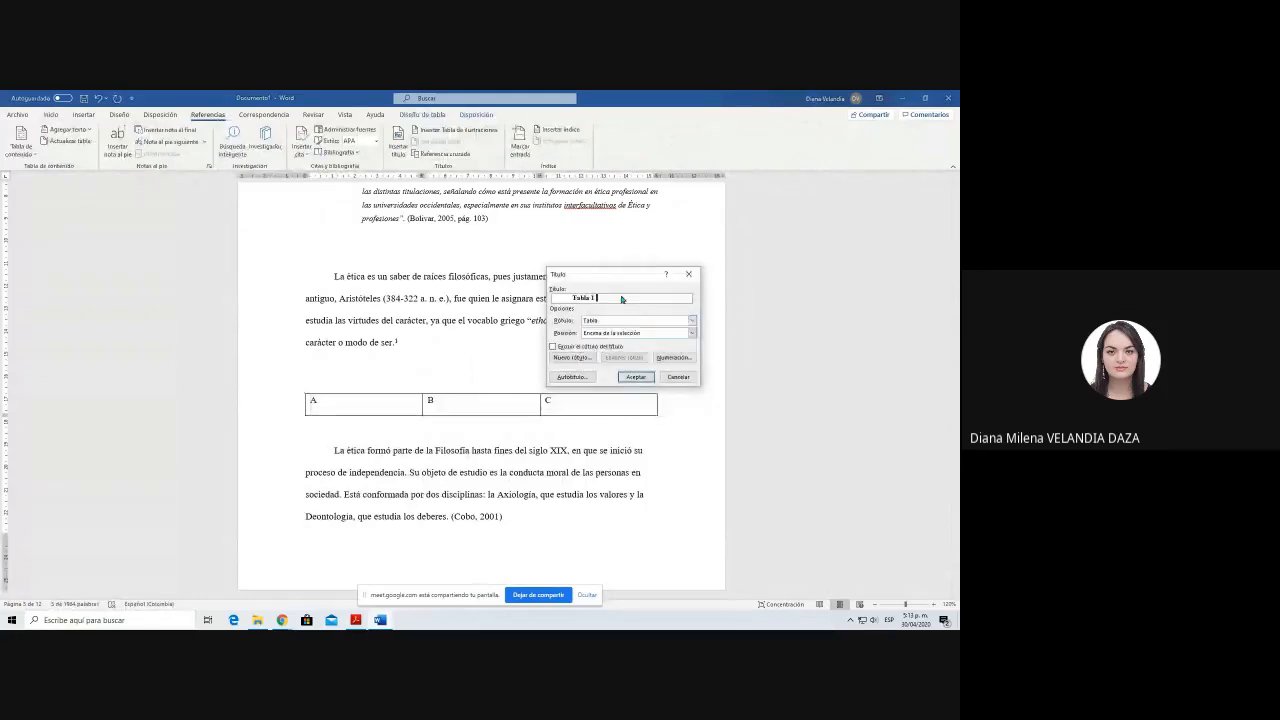
{"action": "type", "text": ". Registro de asistencia"}
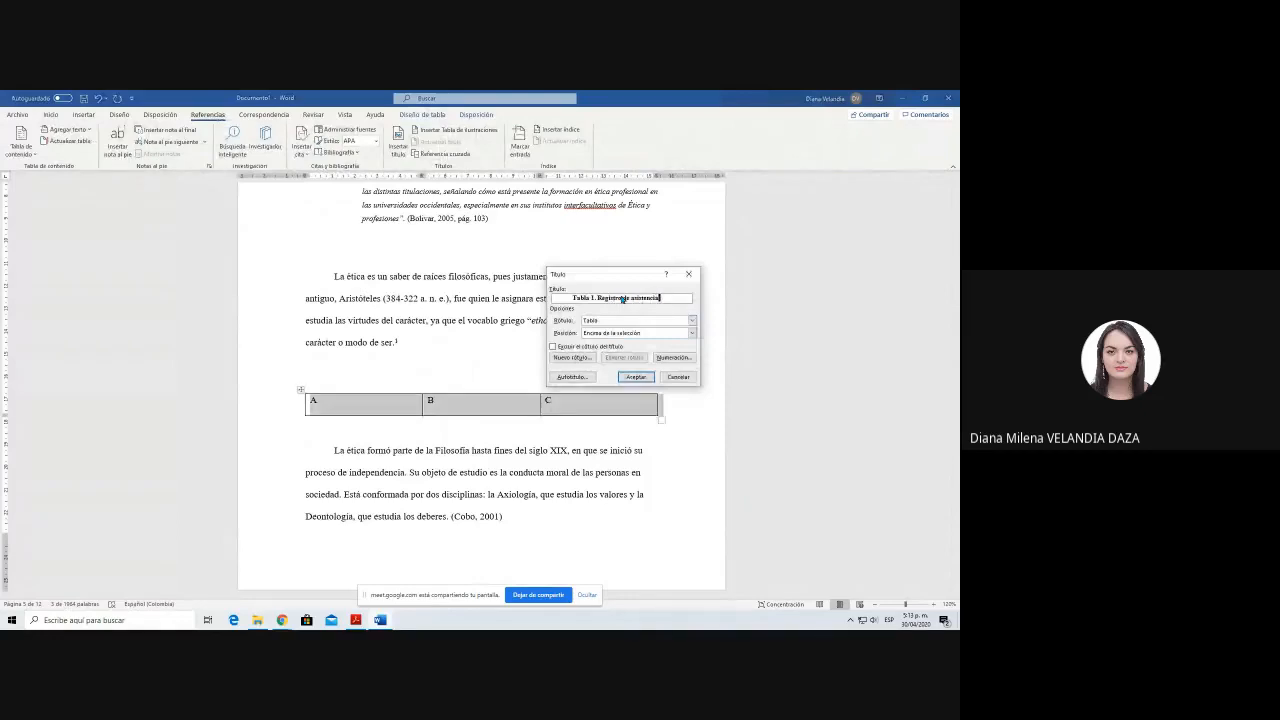
{"action": "key", "text": "Return"}
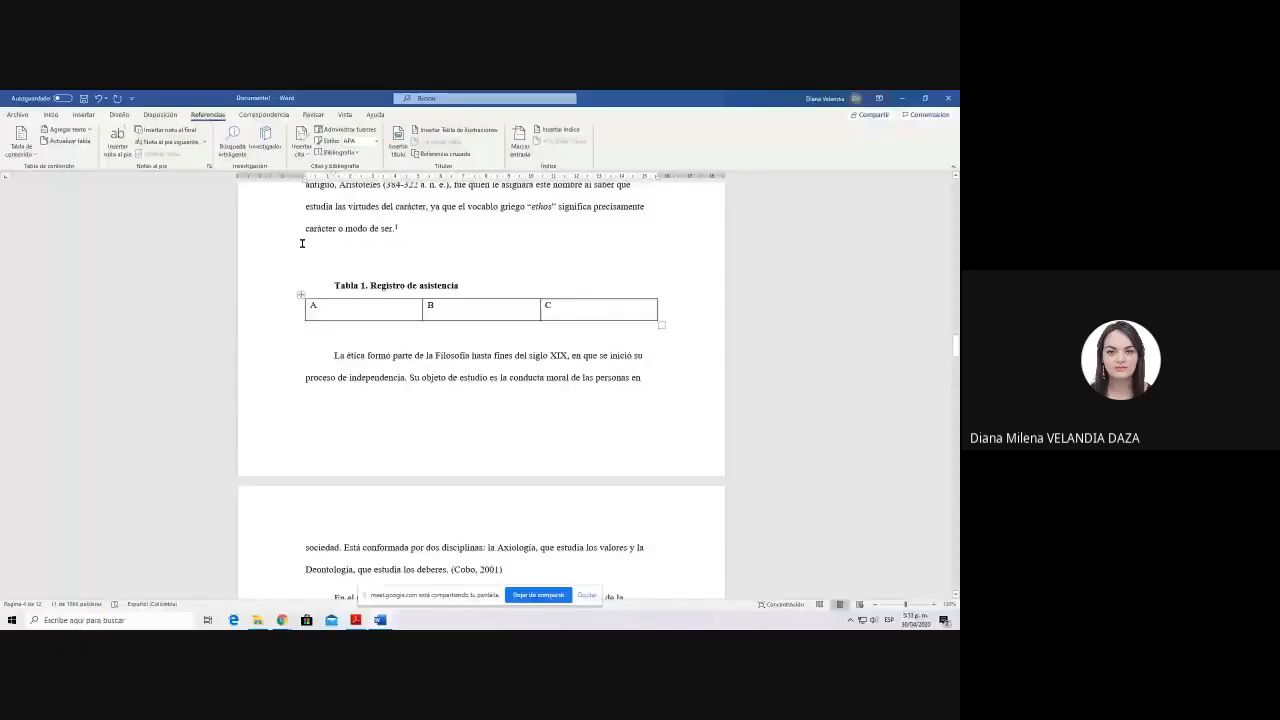
Step: Slightly enlarge the airplane picture above the caption "Figura 2. Avión"
{"action": "left_click", "coordinate": [302, 243]}
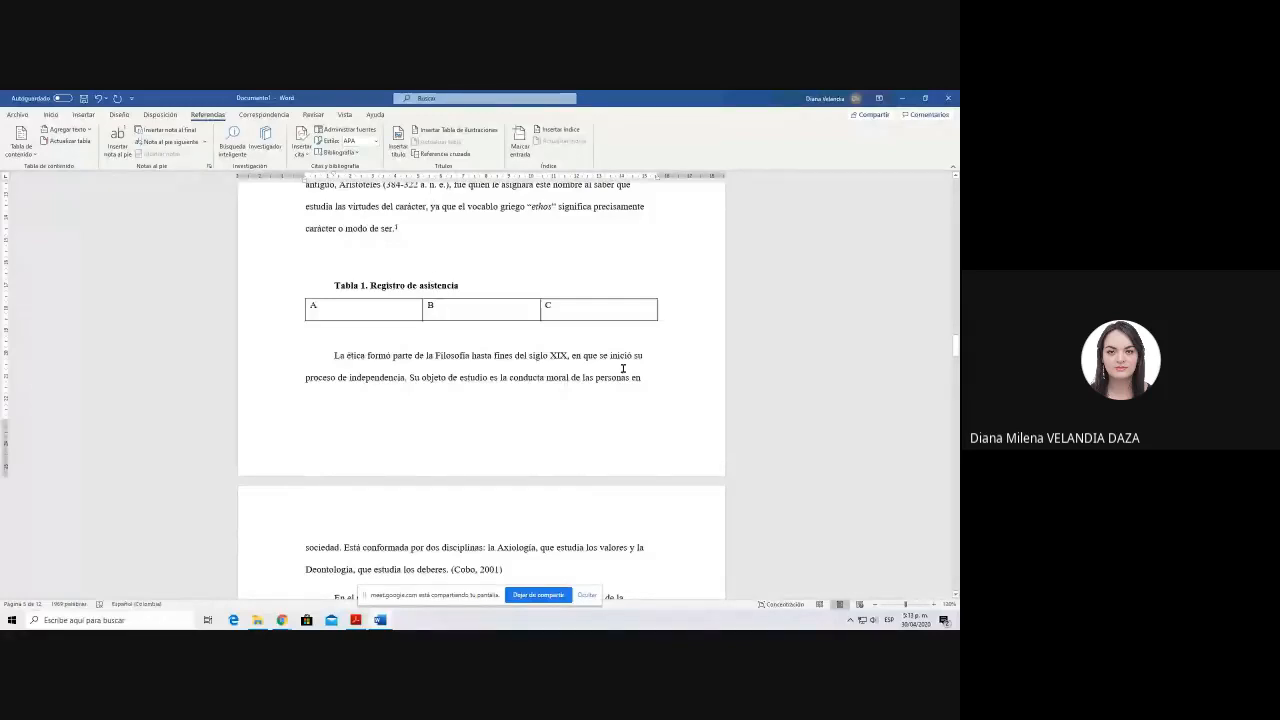
{"action": "left_click_drag", "start_coordinate": [623, 312], "coordinate": [484, 462]}
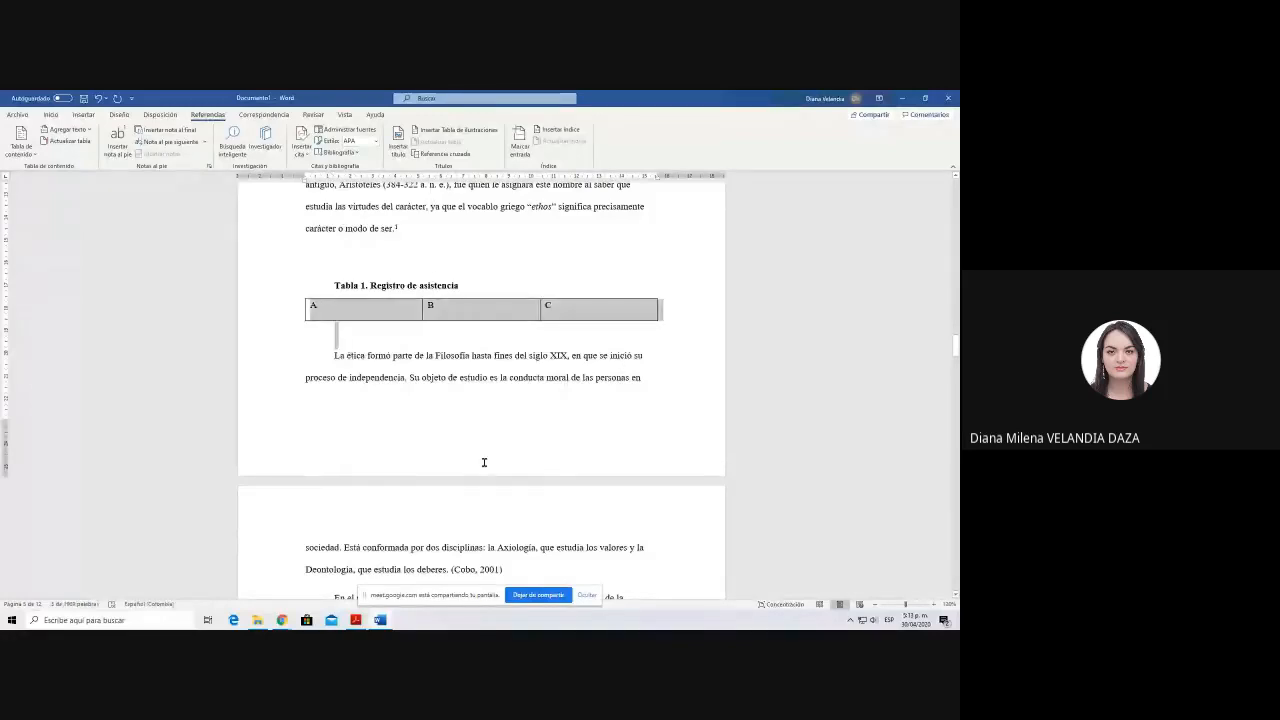
{"action": "scroll", "coordinate": [484, 462], "scroll_direction": "down", "scroll_amount": 10}
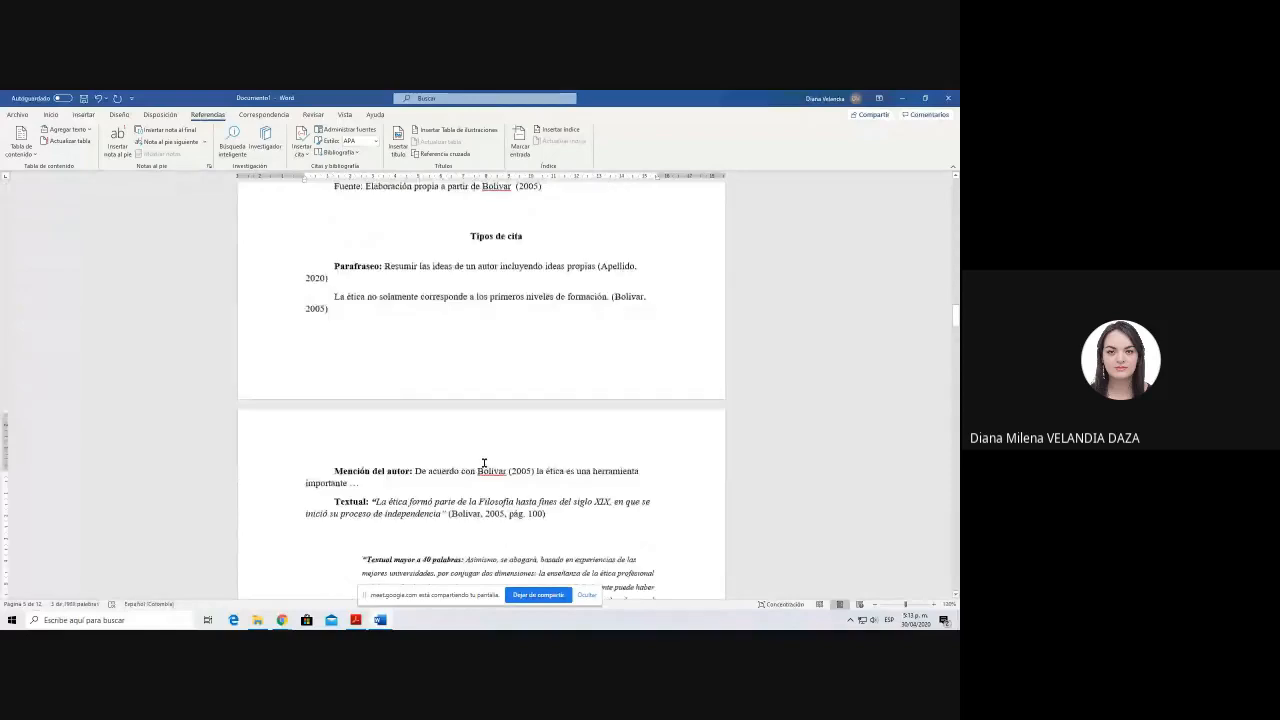
{"action": "scroll", "coordinate": [484, 463], "scroll_direction": "up", "scroll_amount": 3}
{"action": "left_click", "coordinate": [513, 314]}
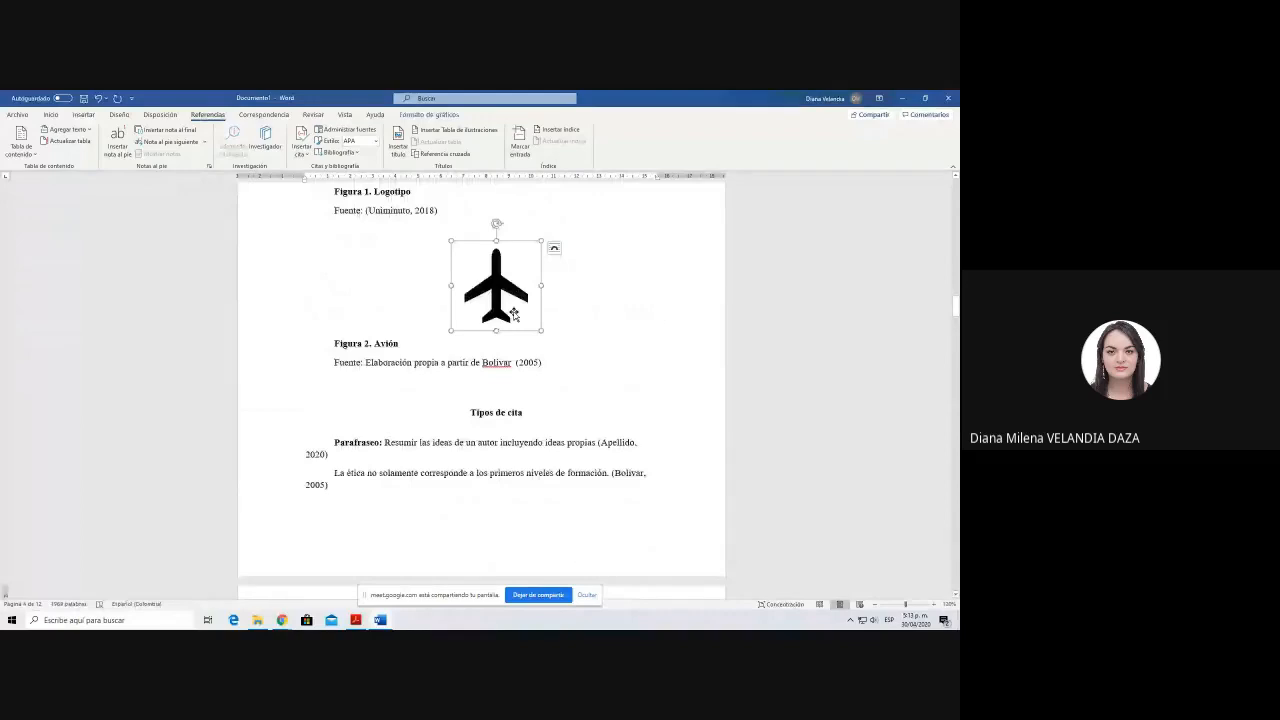
{"action": "left_click_drag", "start_coordinate": [541, 331], "coordinate": [552, 341]}
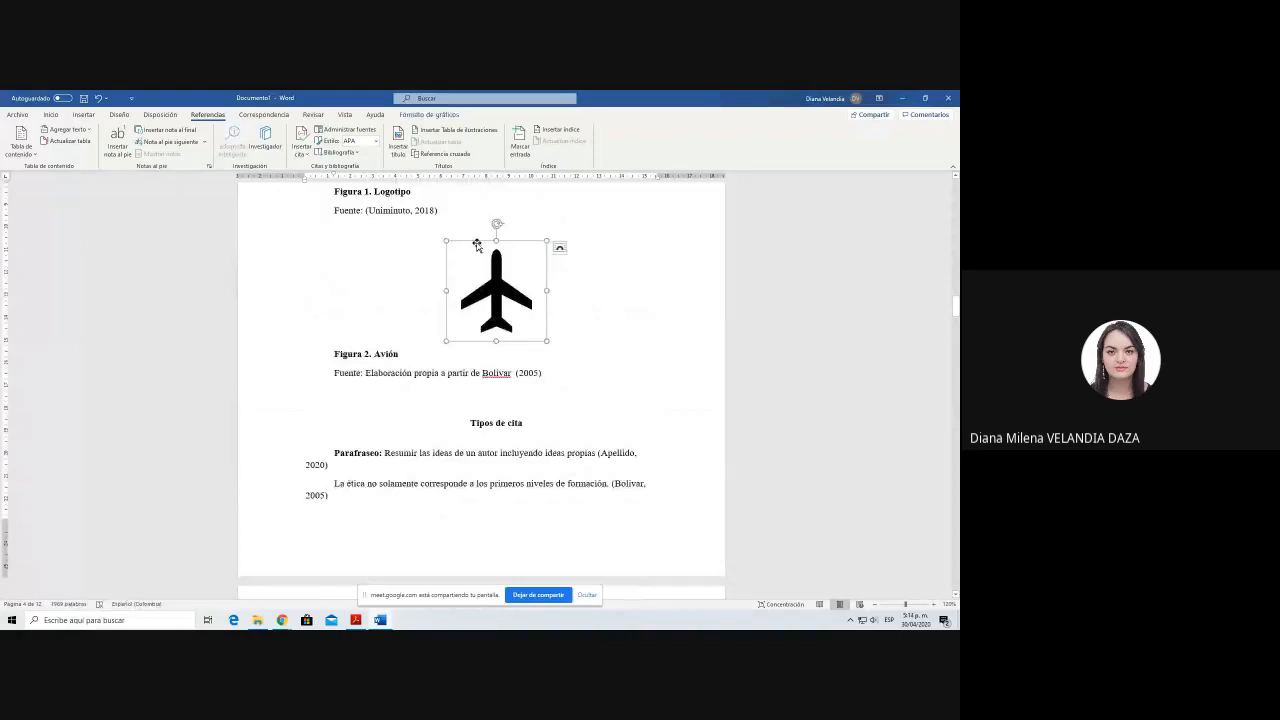
{"action": "double_click", "coordinate": [432, 360]}
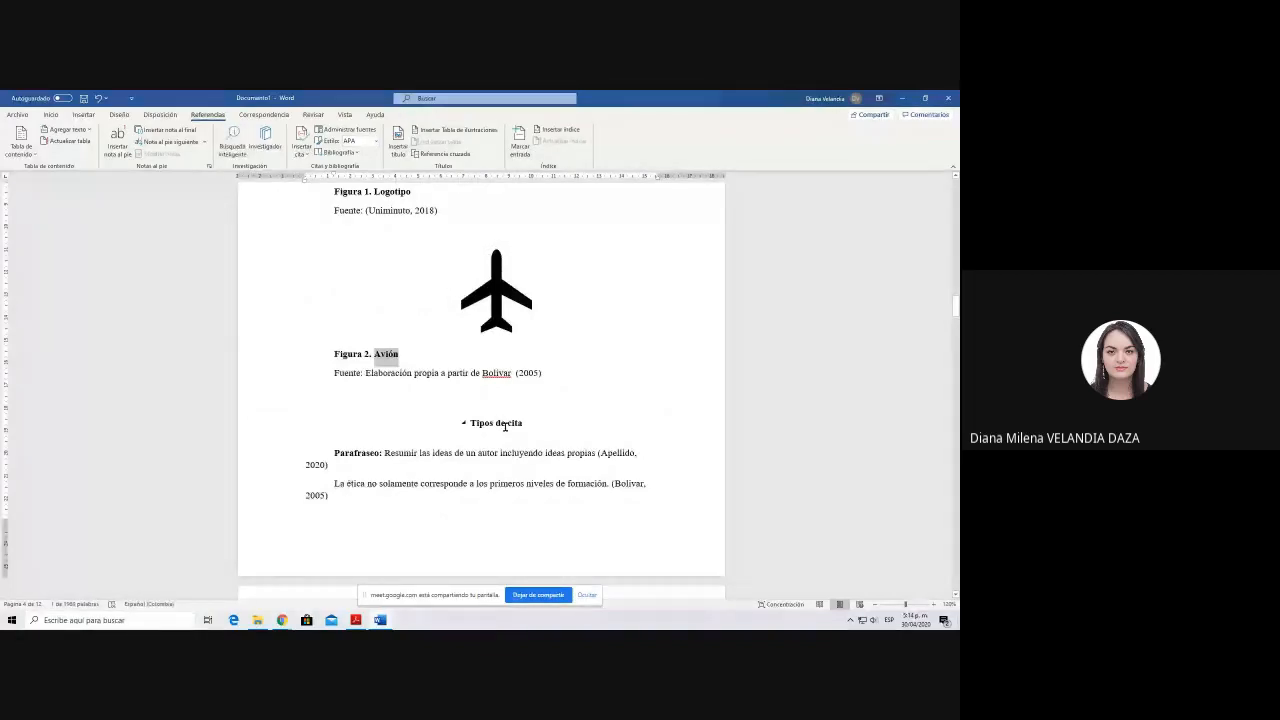
Step: Add the source line "Fuente: Elaboración propia" directly below the table captioned "Registro de asistencia"
{"action": "scroll", "coordinate": [505, 427], "scroll_direction": "down", "scroll_amount": 10}
{"action": "left_click", "coordinate": [448, 371]}
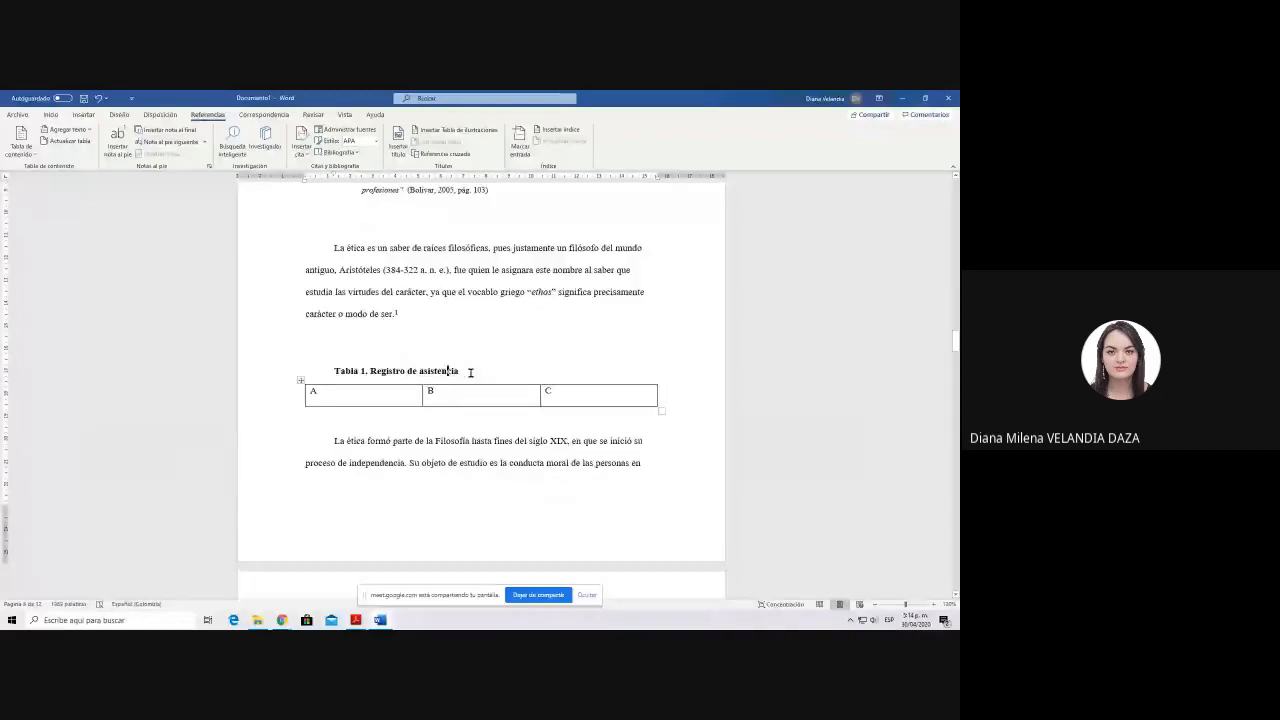
{"action": "key", "text": "Down"}
{"action": "key", "text": "Down"}
{"action": "type", "text": "Fuente"}
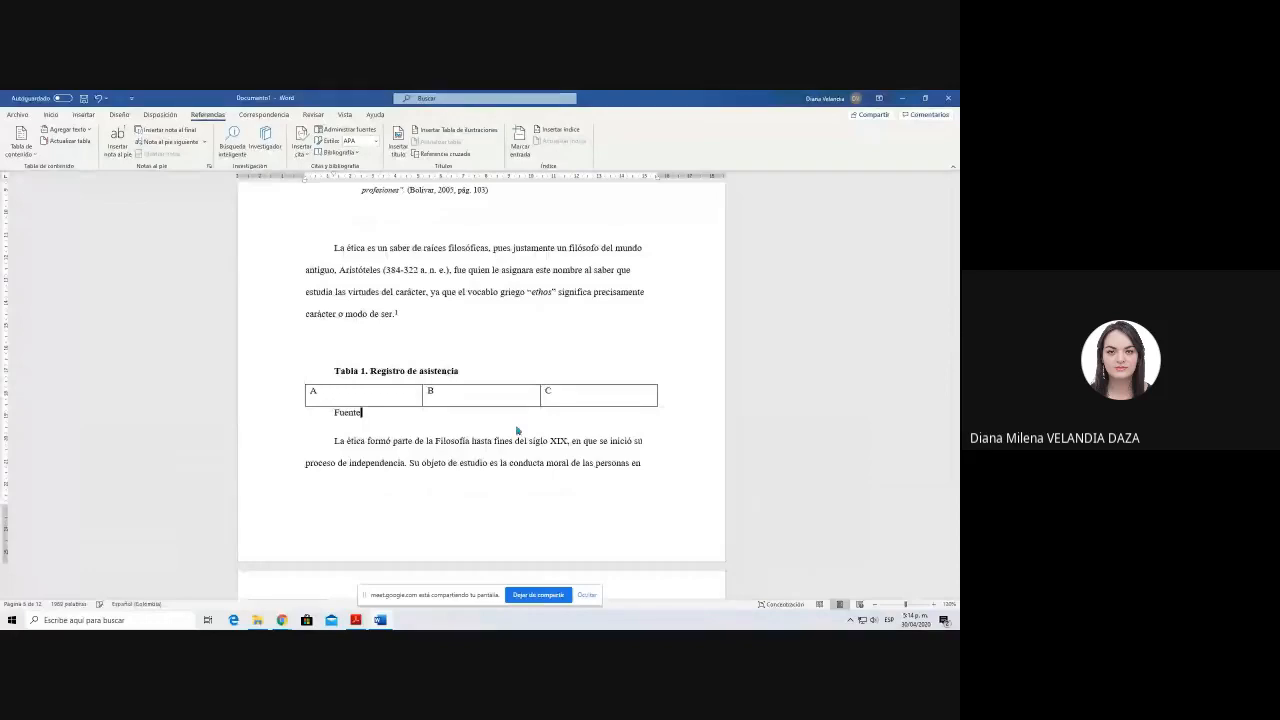
{"action": "type", "text": ": Elaboración propia"}
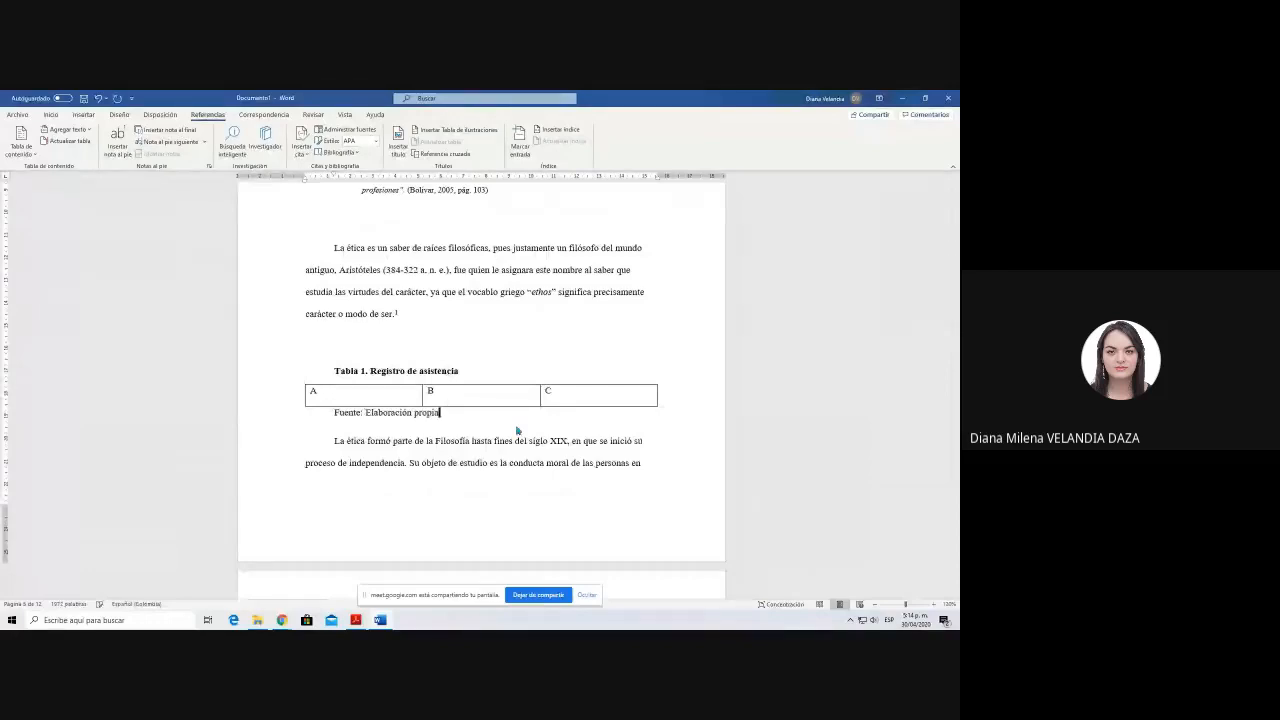
Step: Enter the heading "Índice de tablas" before "1. Resumen" and separate it from that section with a page break
{"action": "left_click", "coordinate": [362, 371]}
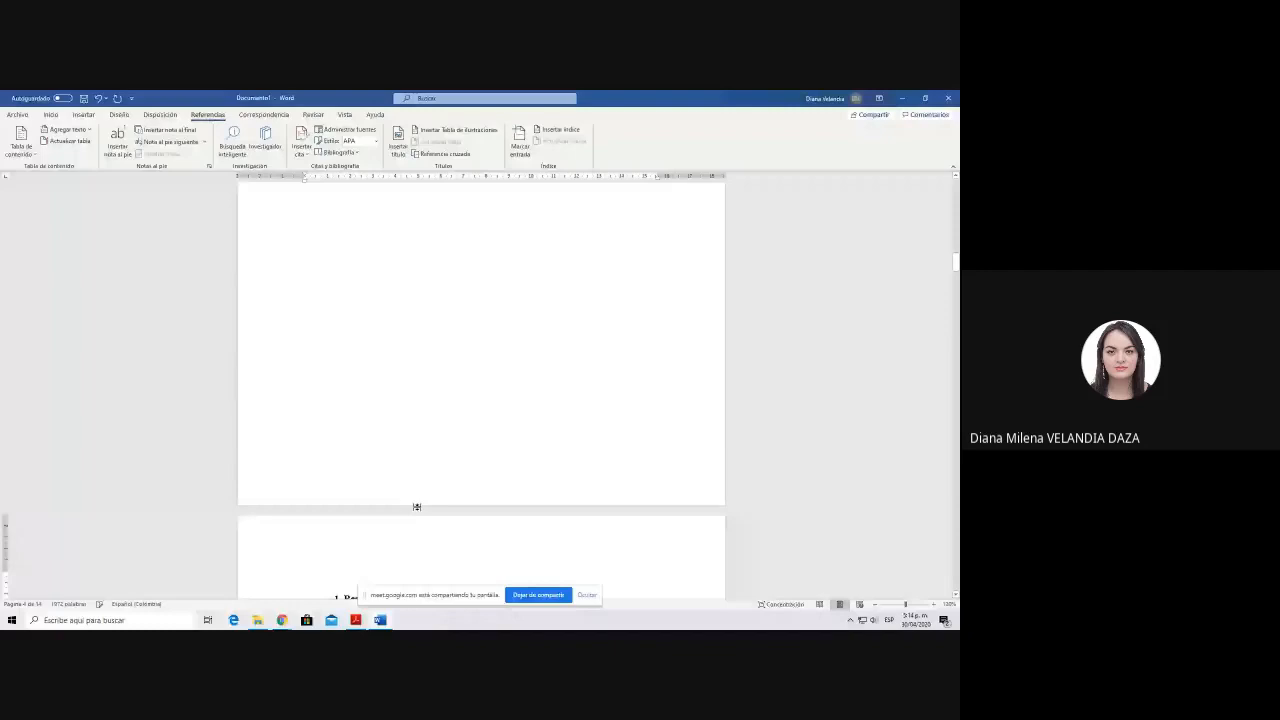
{"action": "scroll", "coordinate": [417, 507], "scroll_direction": "down", "scroll_amount": 2}
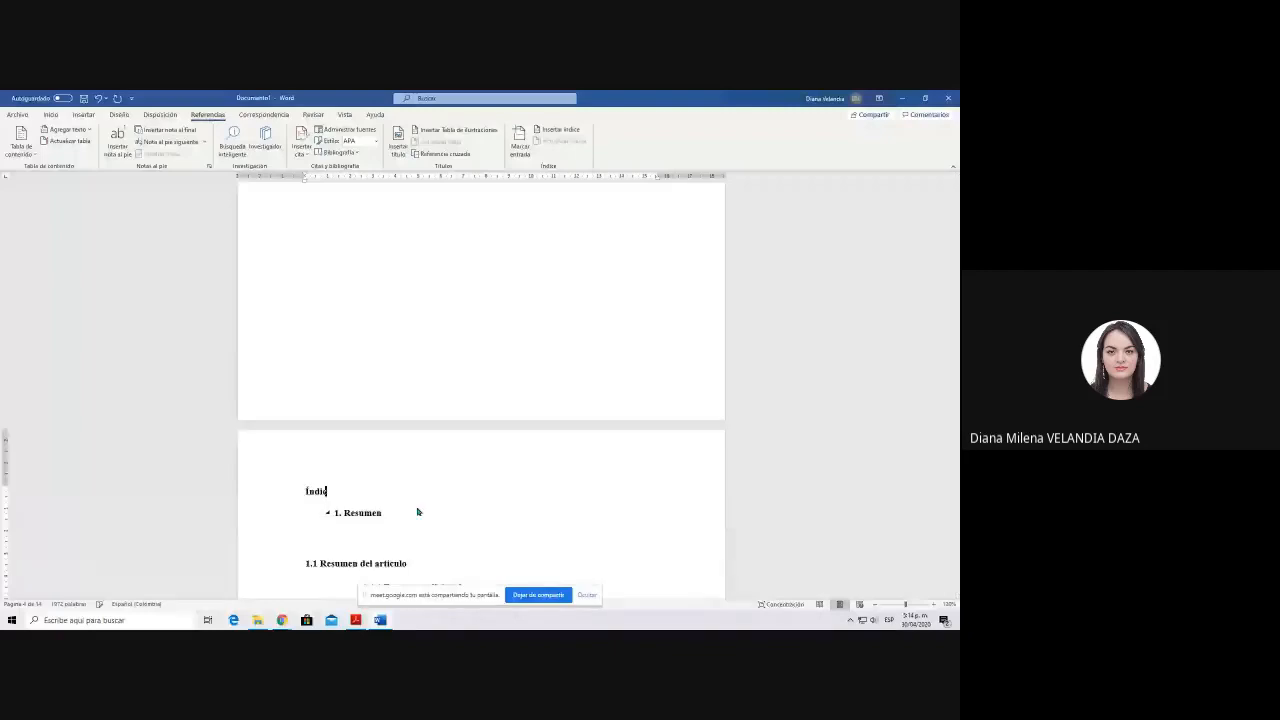
{"action": "type", "text": "e de tablas"}
{"action": "key", "text": "Return"}
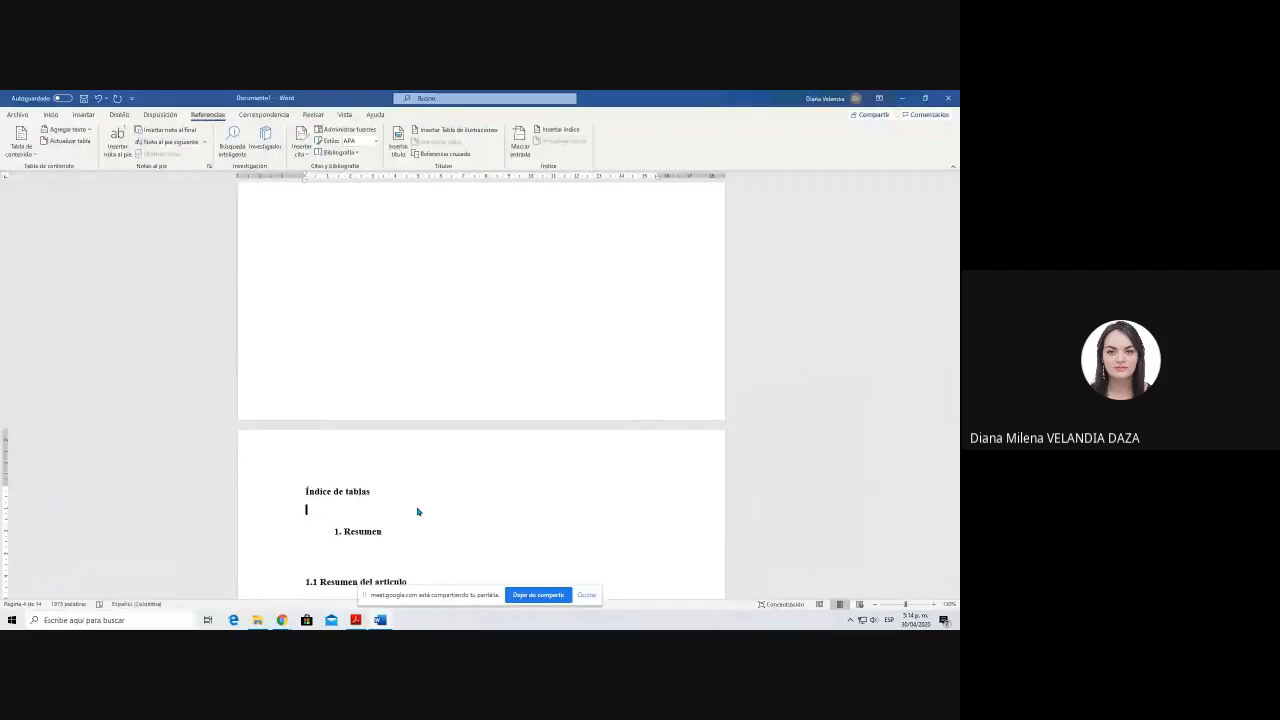
{"action": "key", "text": "ctrl+Return"}
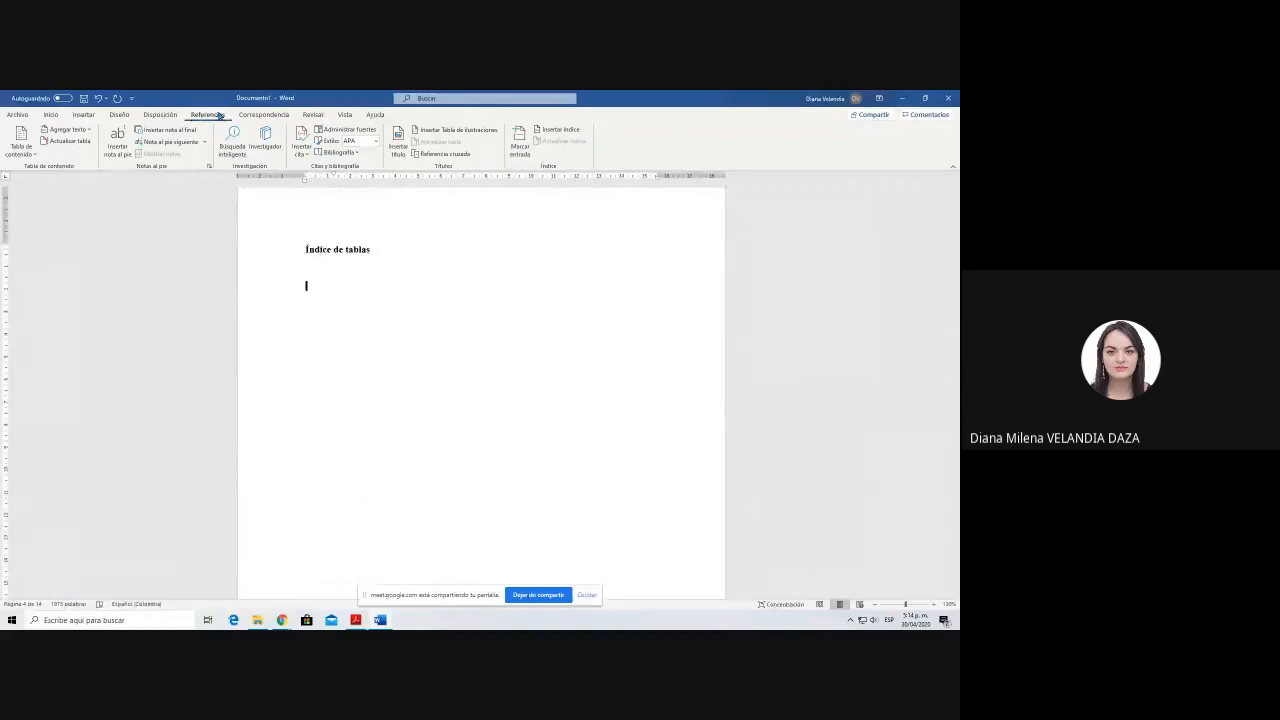
Step: Insert a table of illustrations with the caption label Tabla below the heading "Índice de tablas"
{"action": "left_click", "coordinate": [460, 134]}
{"action": "left_click", "coordinate": [565, 400]}
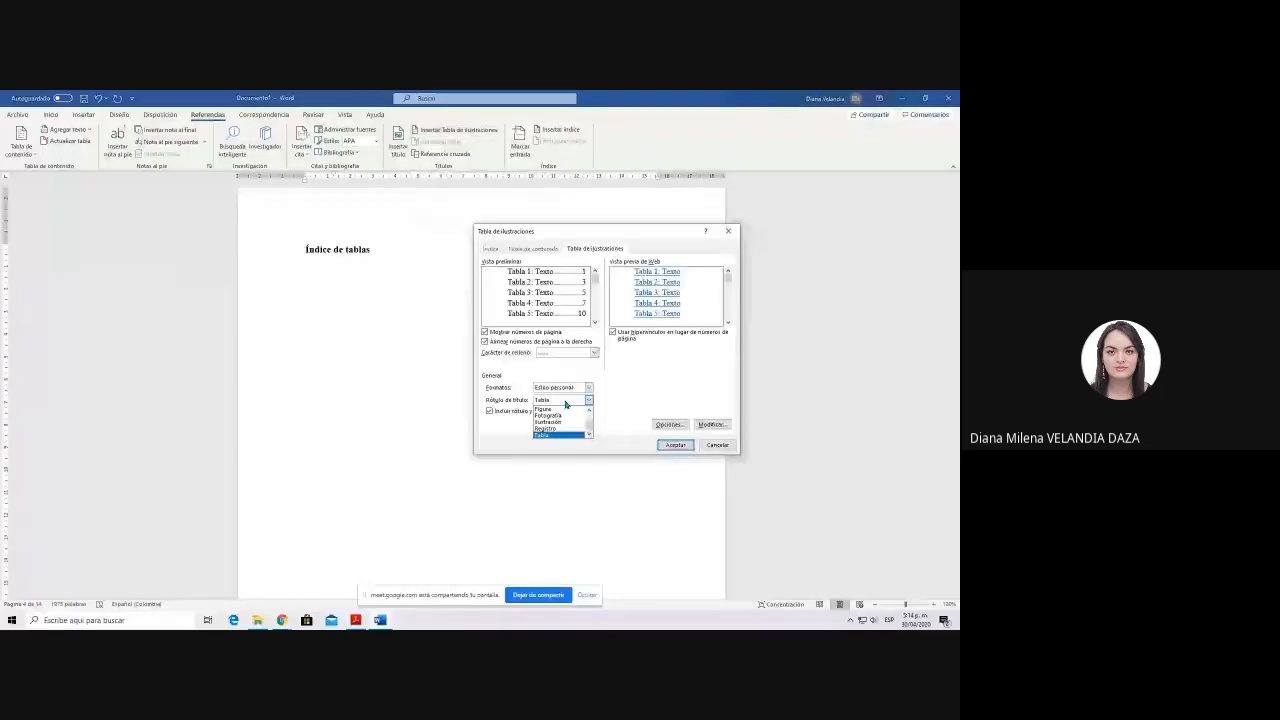
{"action": "left_click", "coordinate": [563, 436]}
{"action": "key", "text": "Return"}
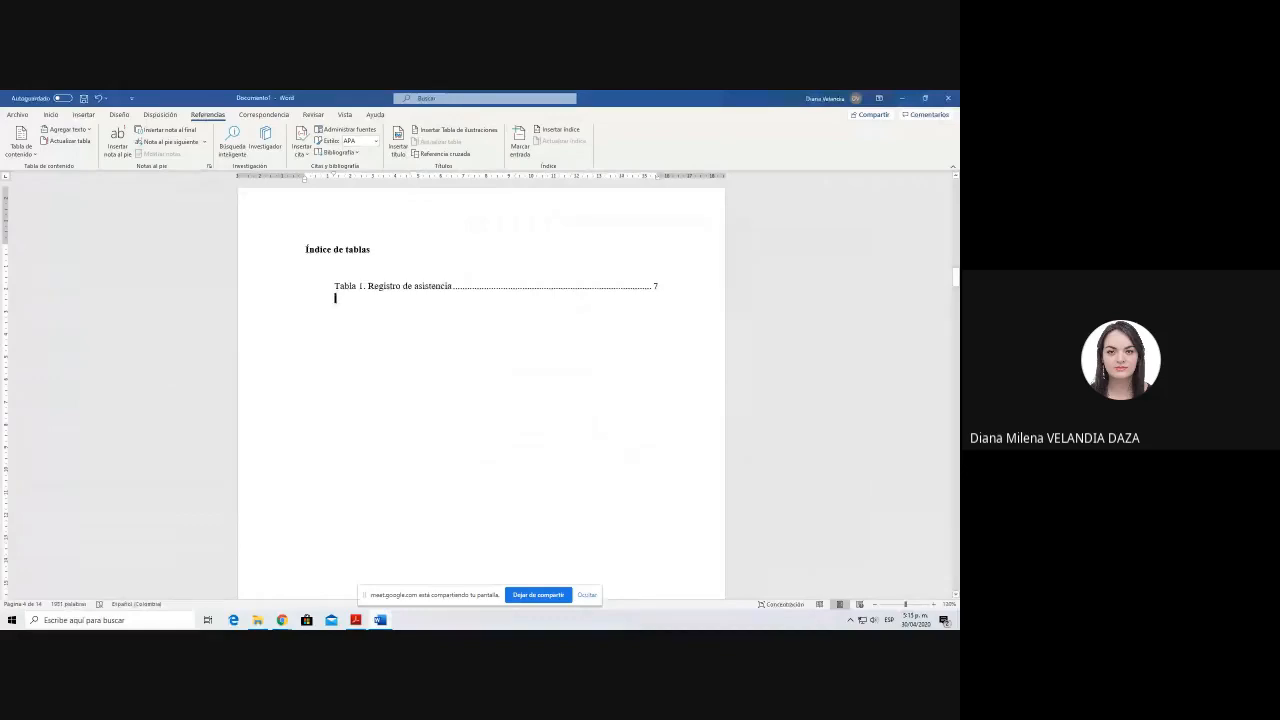
Step: Update the fields of the newly inserted index of tables
{"action": "left_click", "coordinate": [429, 286]}
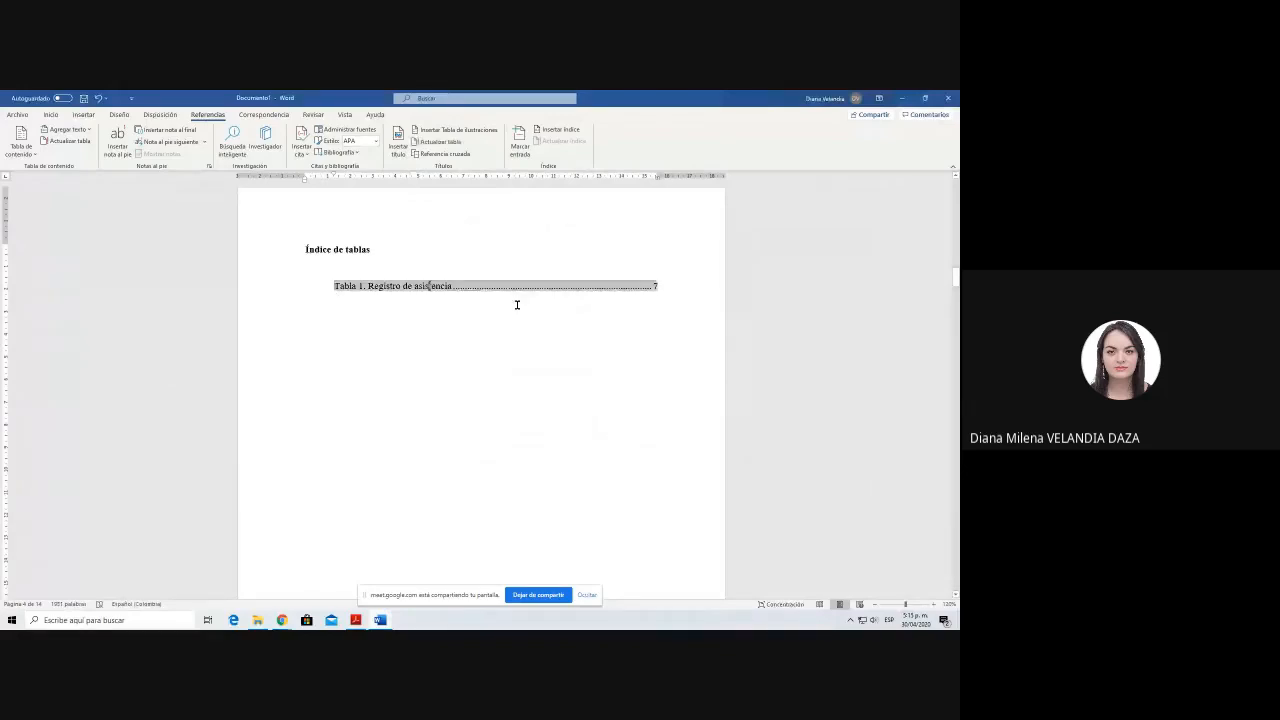
{"action": "left_click", "coordinate": [306, 266]}
{"action": "left_click", "coordinate": [630, 289]}
{"action": "scroll", "coordinate": [569, 387], "scroll_direction": "up", "scroll_amount": 3}
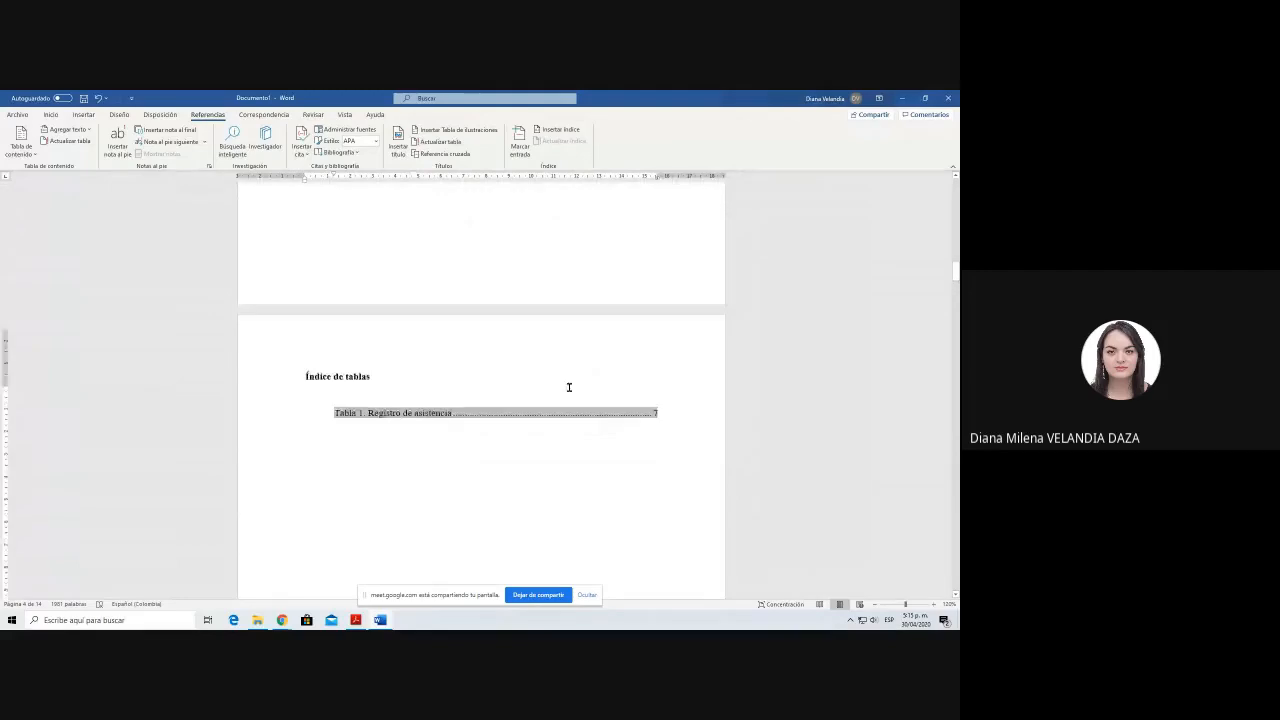
{"action": "scroll", "coordinate": [569, 387], "scroll_direction": "up", "scroll_amount": 4}
{"action": "scroll", "coordinate": [569, 387], "scroll_direction": "down", "scroll_amount": 5}
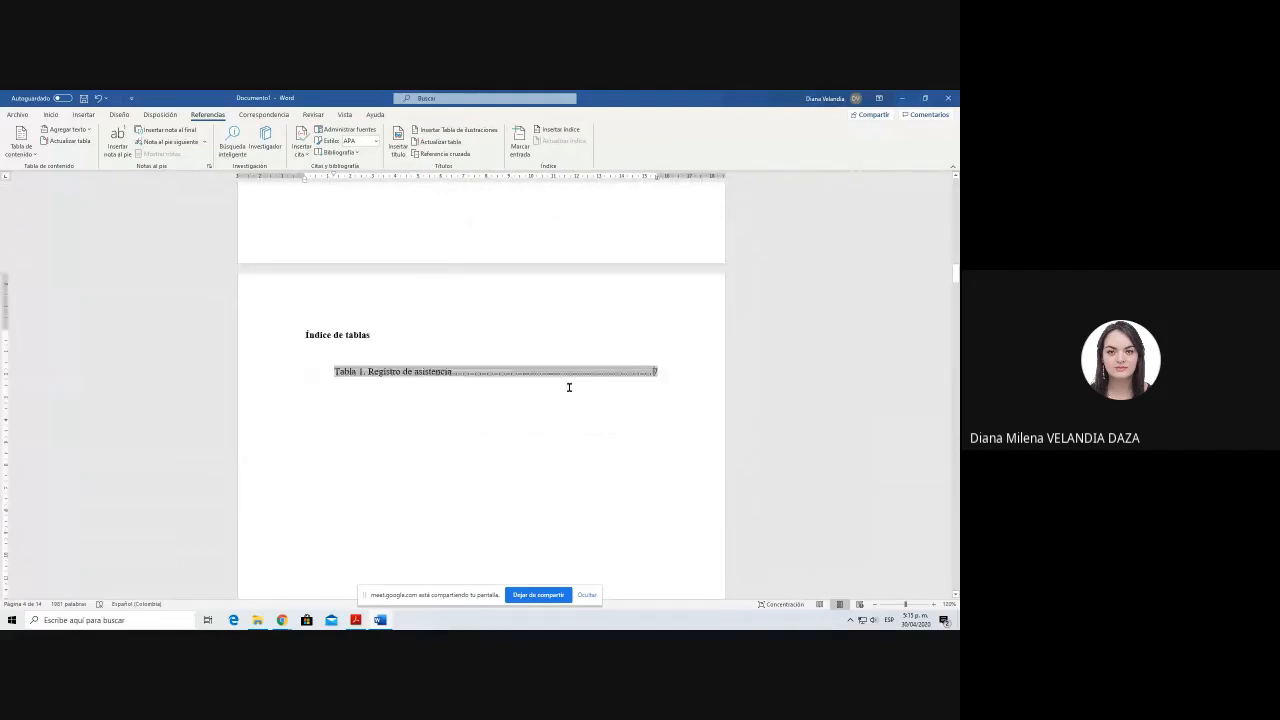
{"action": "scroll", "coordinate": [569, 387], "scroll_direction": "down", "scroll_amount": 3}
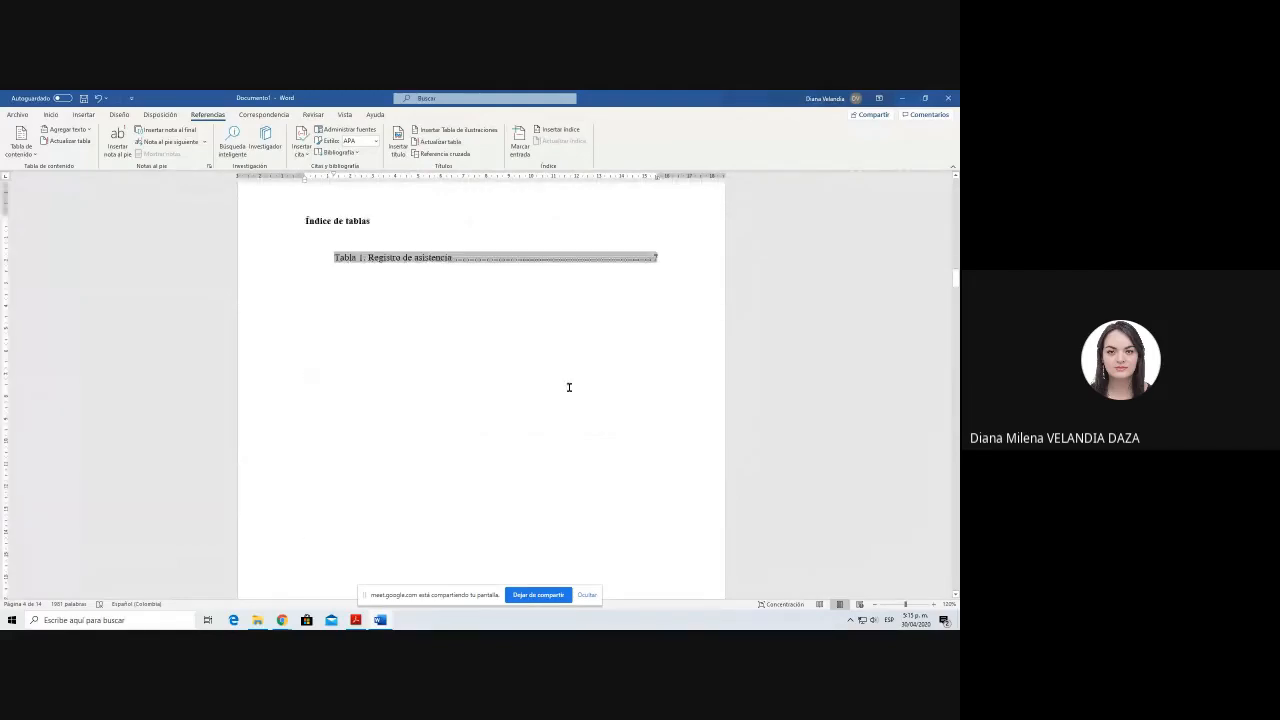
{"action": "right_click", "coordinate": [457, 257]}
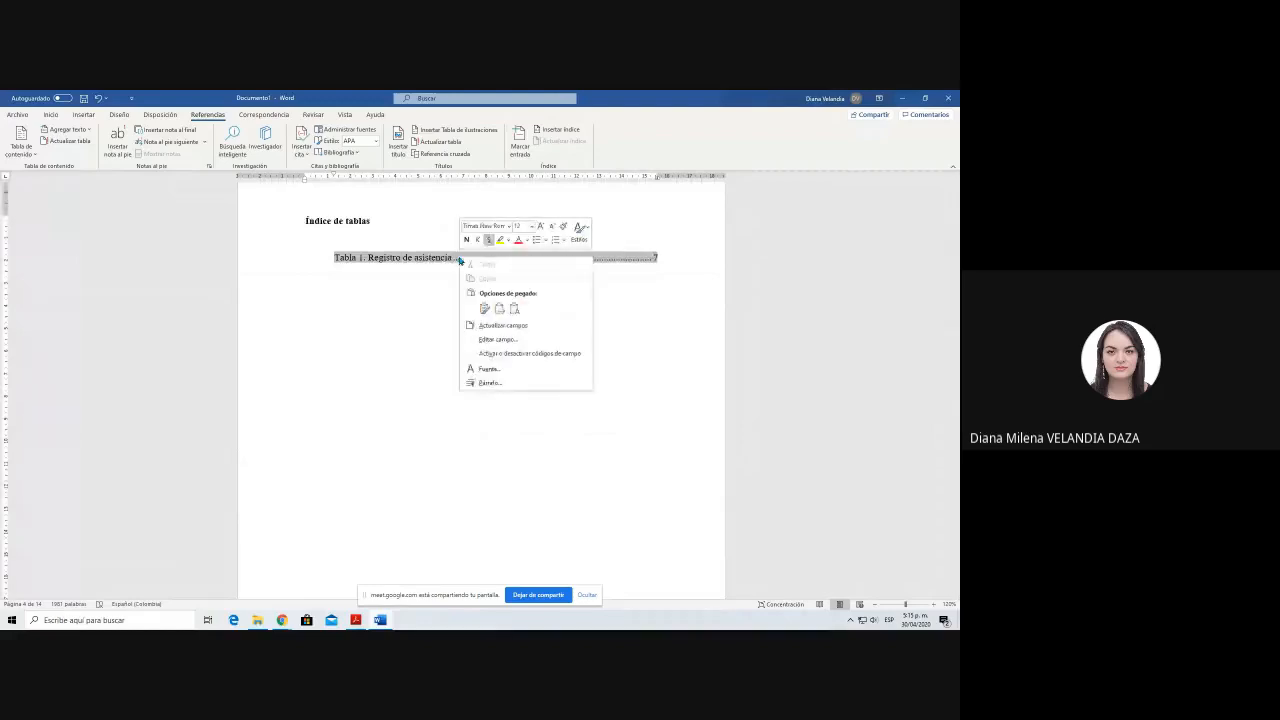
{"action": "left_click", "coordinate": [494, 326]}
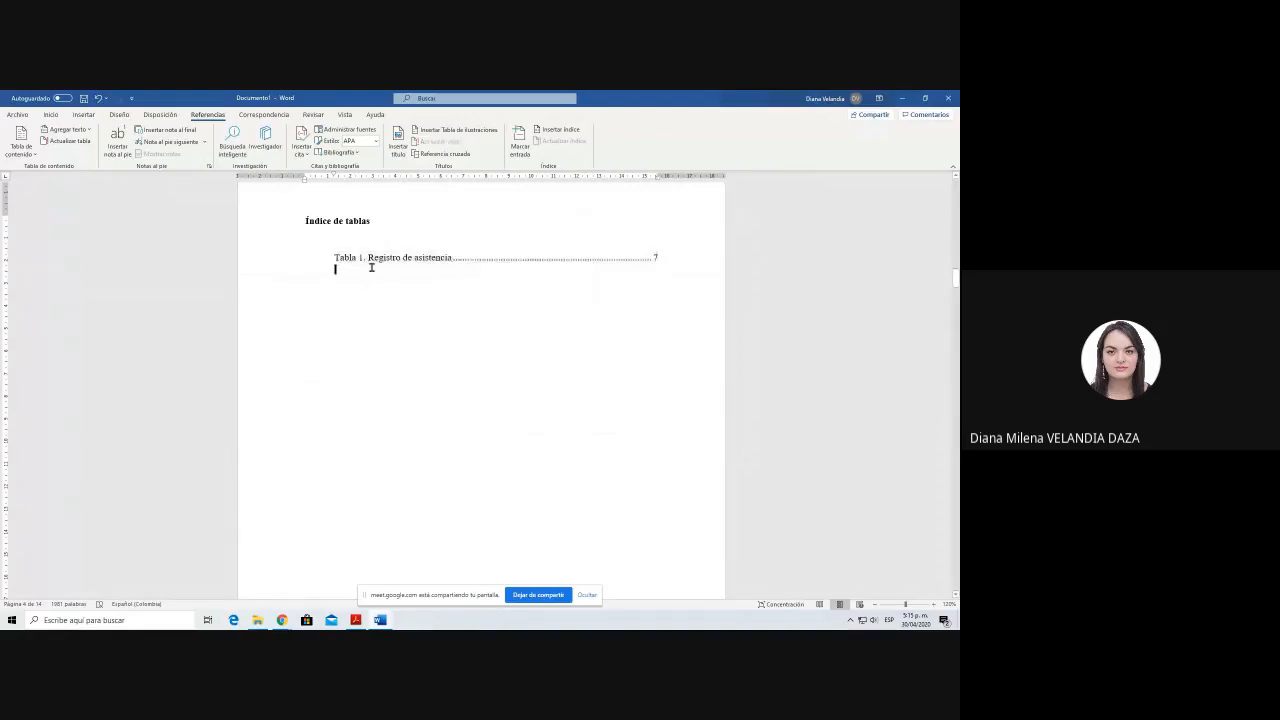
Step: Insert a table with one row and two columns below the paragraph ending "(Cobo, 2001)"
{"action": "scroll", "coordinate": [371, 267], "scroll_direction": "down", "scroll_amount": 5}
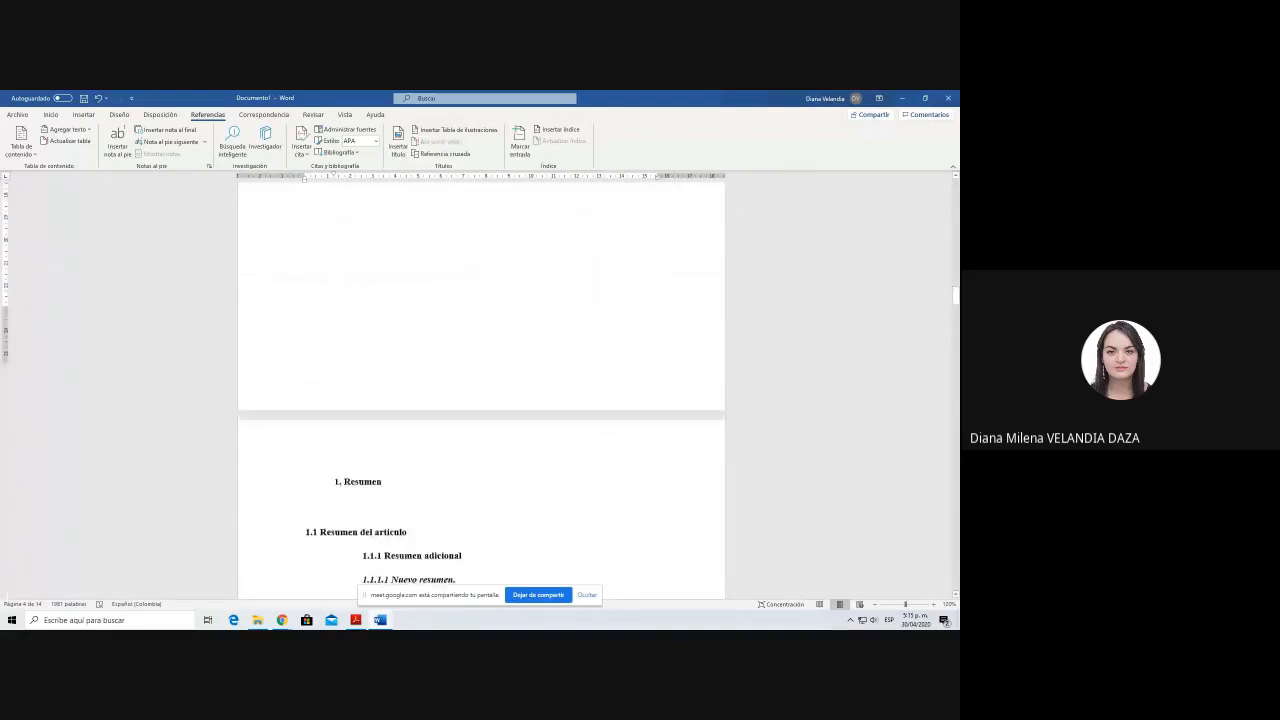
{"action": "scroll", "coordinate": [370, 296], "scroll_direction": "down", "scroll_amount": 7}
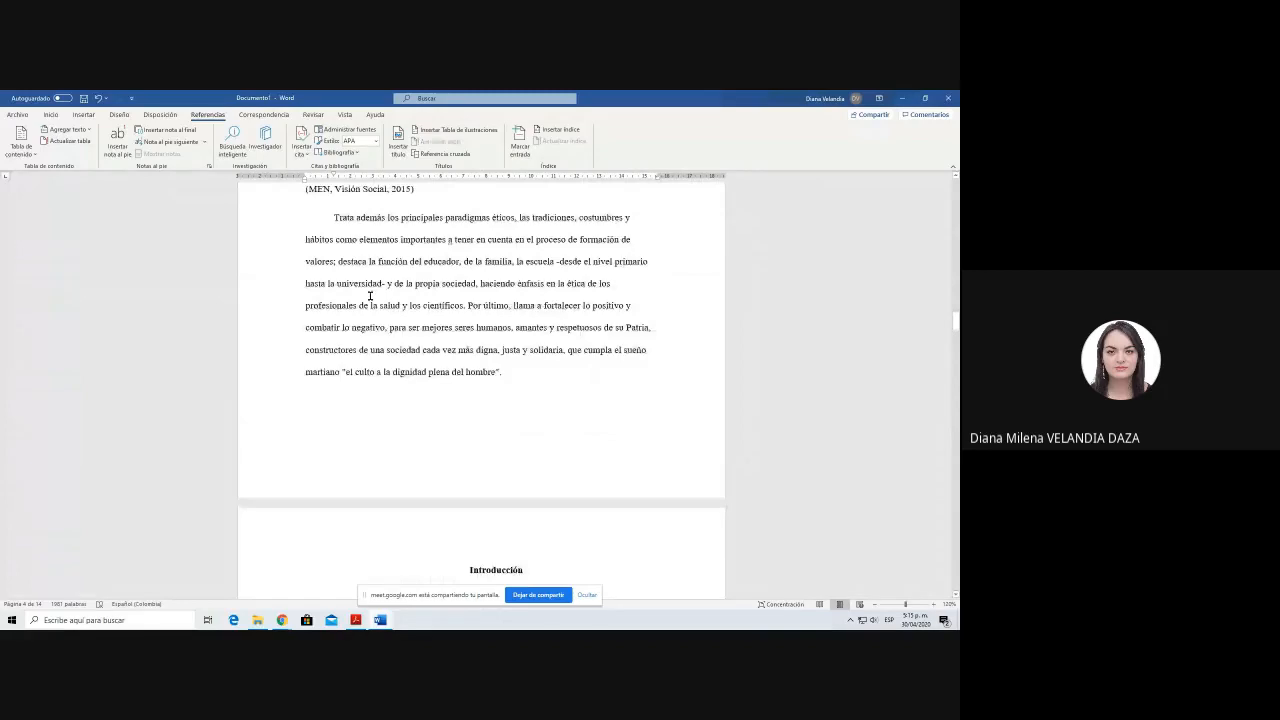
{"action": "scroll", "coordinate": [370, 296], "scroll_direction": "down", "scroll_amount": 12}
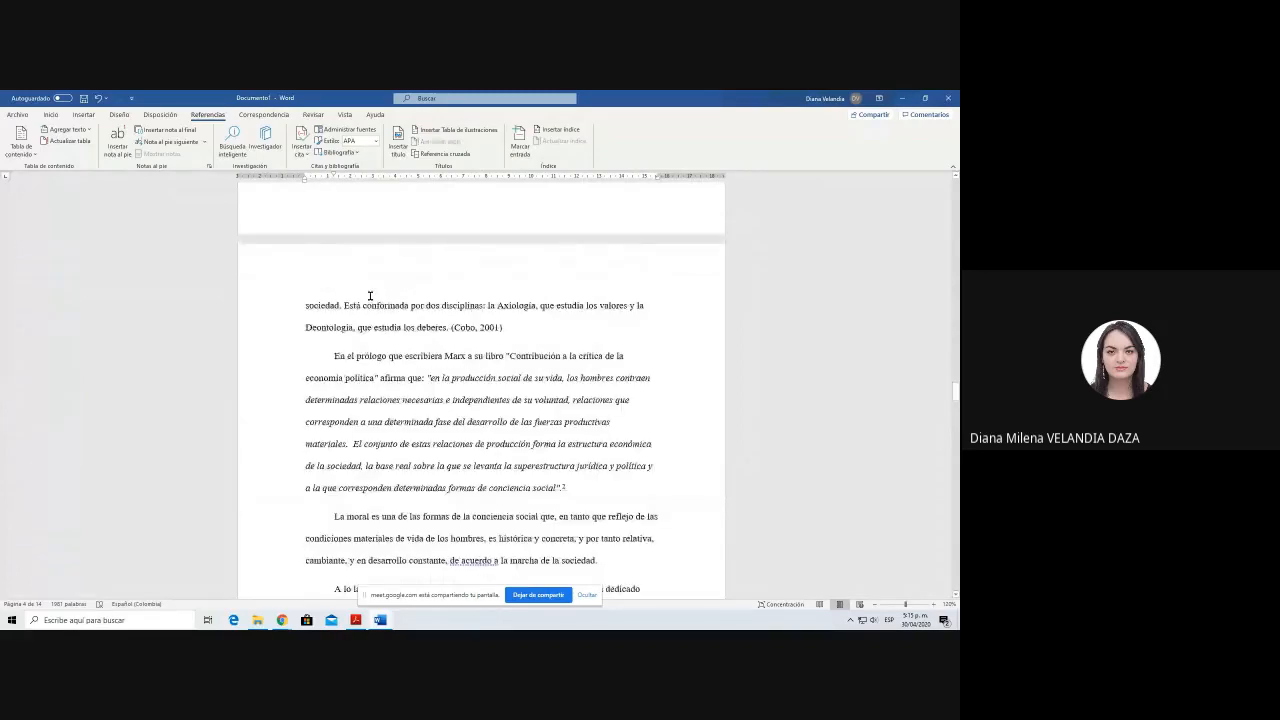
{"action": "key", "text": "Return"}
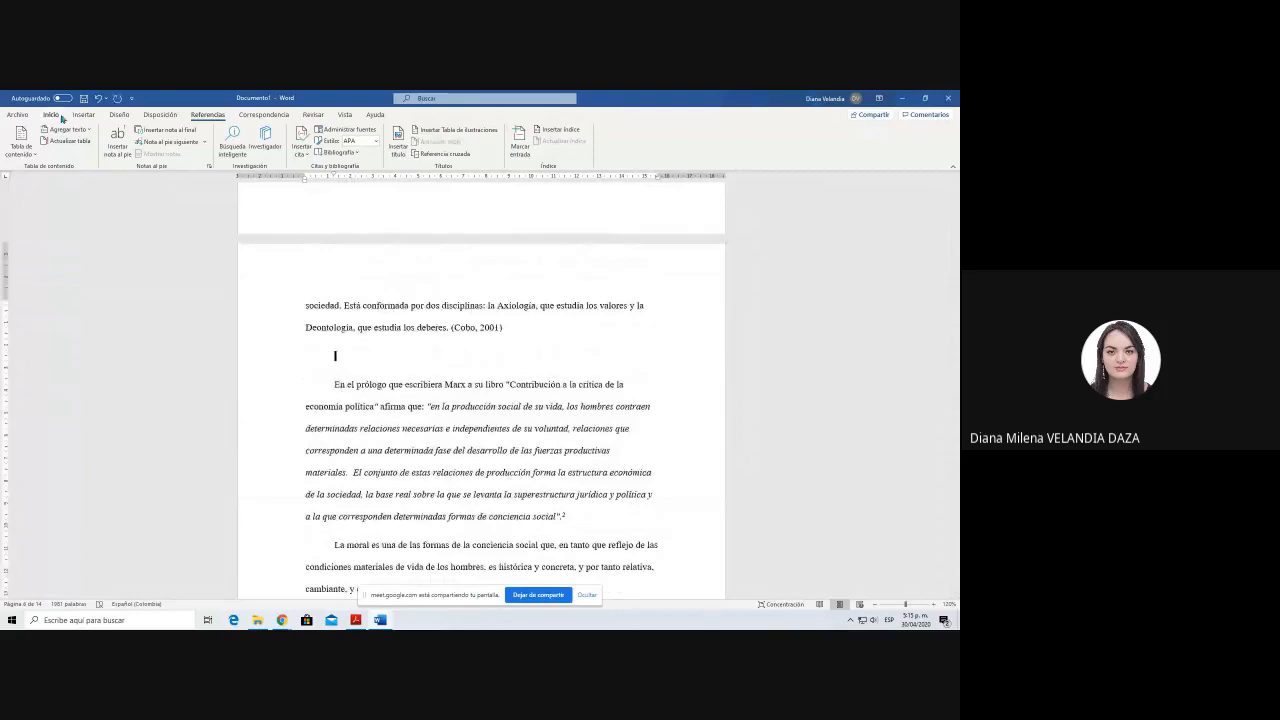
{"action": "left_click", "coordinate": [83, 115]}
{"action": "left_click", "coordinate": [77, 141]}
{"action": "left_click", "coordinate": [83, 178]}
Step: Insert a caption with the label Tabla above the new two-column table, reading "Tabla 2. Tabla 2"
{"action": "left_click", "coordinate": [301, 346]}
{"action": "left_click", "coordinate": [51, 115]}
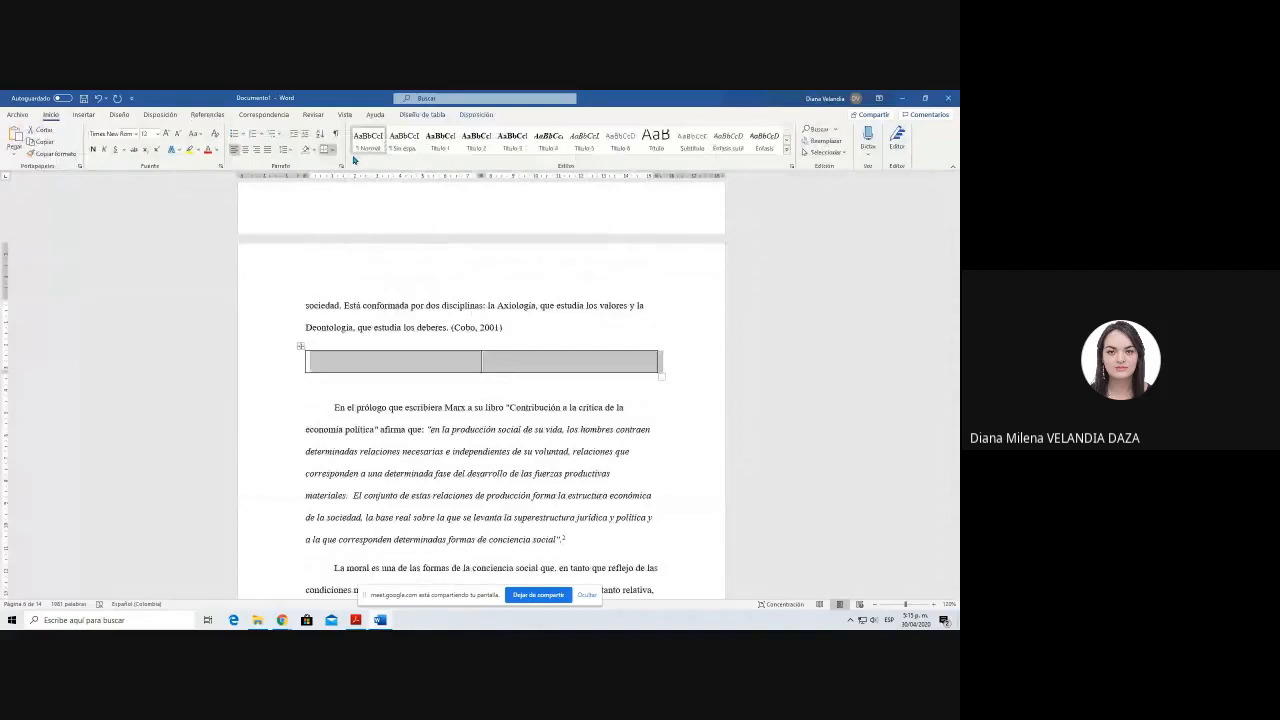
{"action": "left_click", "coordinate": [208, 115]}
{"action": "left_click", "coordinate": [398, 142]}
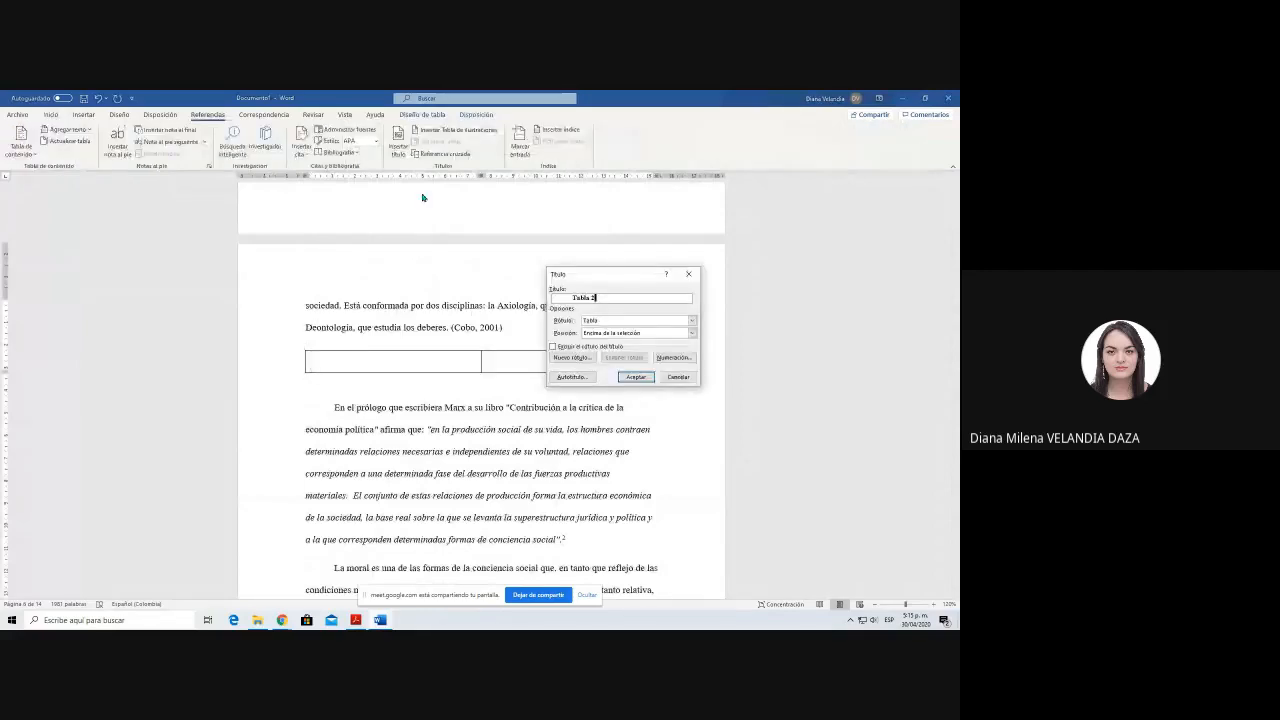
{"action": "type", "text": ". Tabla 2"}
{"action": "key", "text": "Return"}
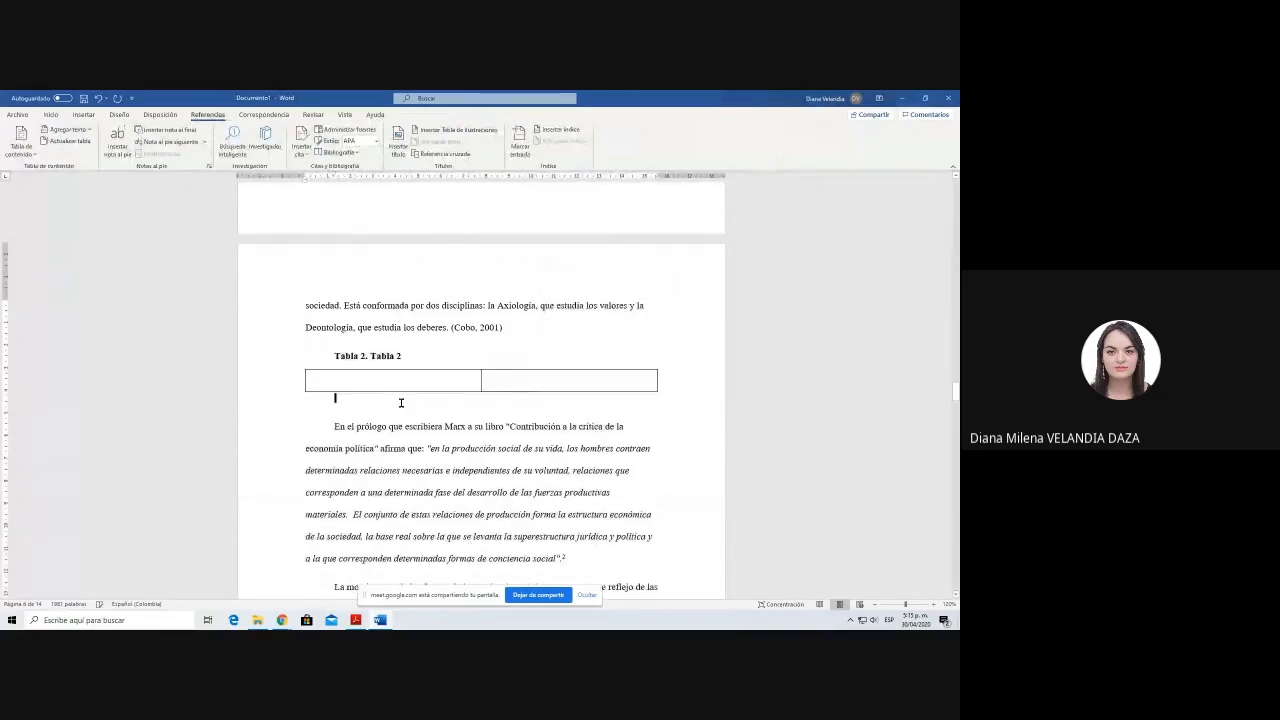
Step: Add the source line "Fuente: Elaboración propia" below the two-column table
{"action": "type", "text": "Fuente: Elaboraci"}
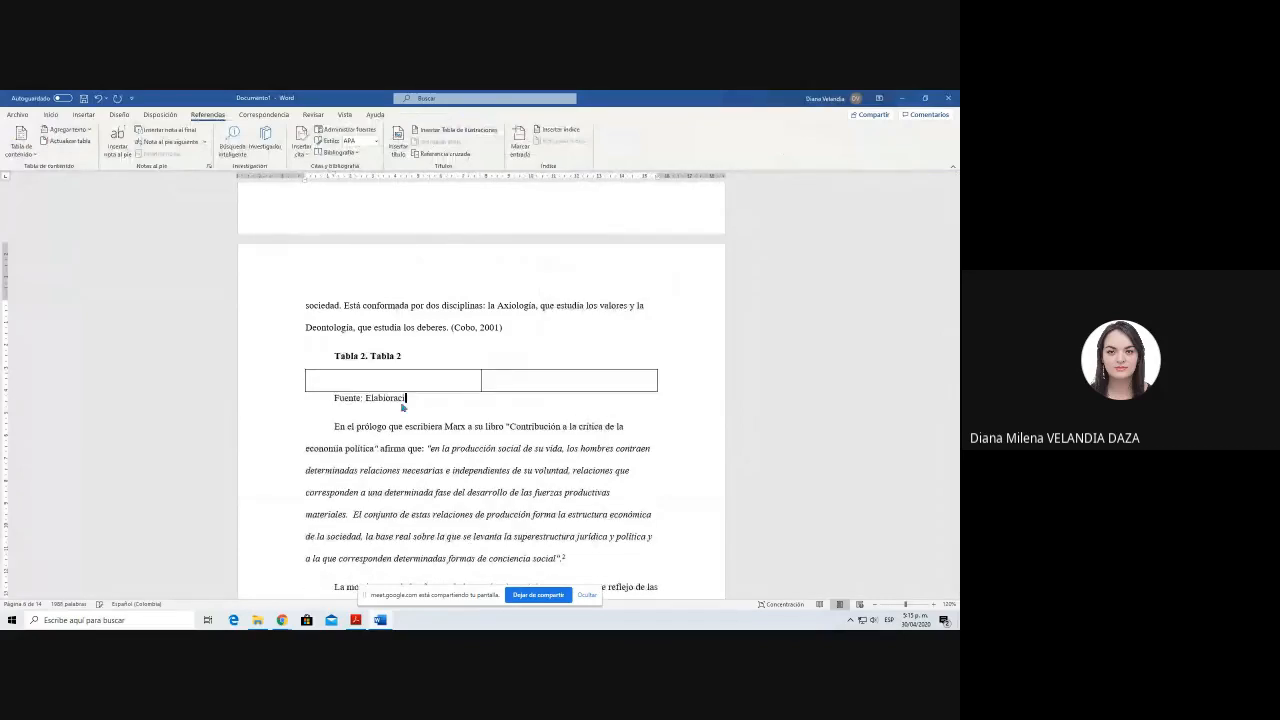
{"action": "key", "text": "BackSpace"}
{"action": "type", "text": "ión propuia"}
{"action": "key", "text": "BackSpace"}
{"action": "key", "text": "BackSpace"}
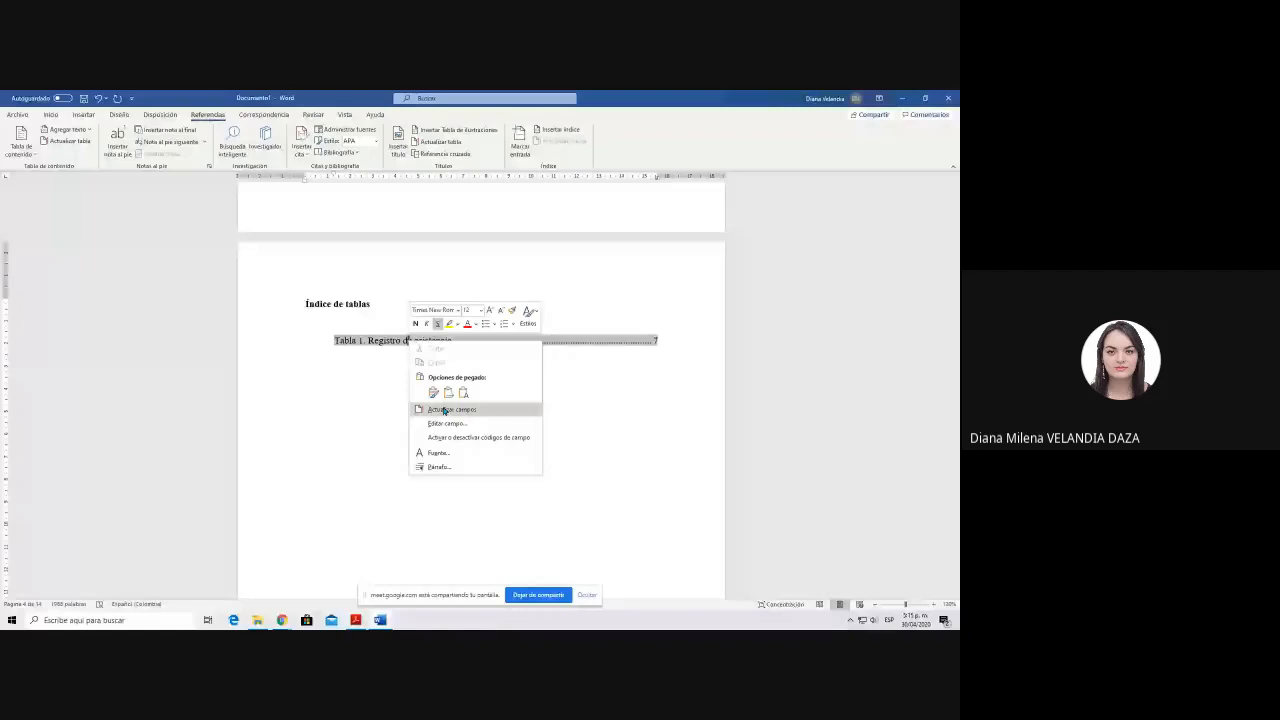
Step: Update the index of tables so it includes the caption of the second table
{"action": "left_click", "coordinate": [444, 410]}
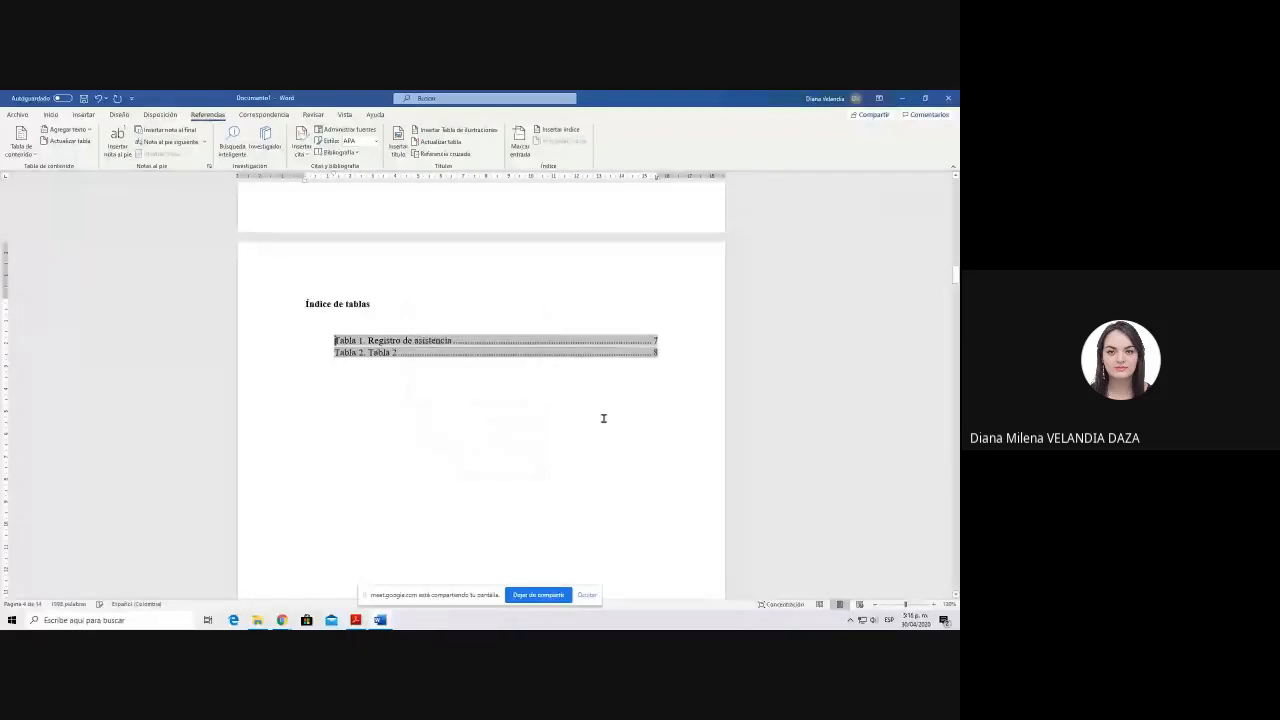
{"action": "left_click", "coordinate": [450, 364]}
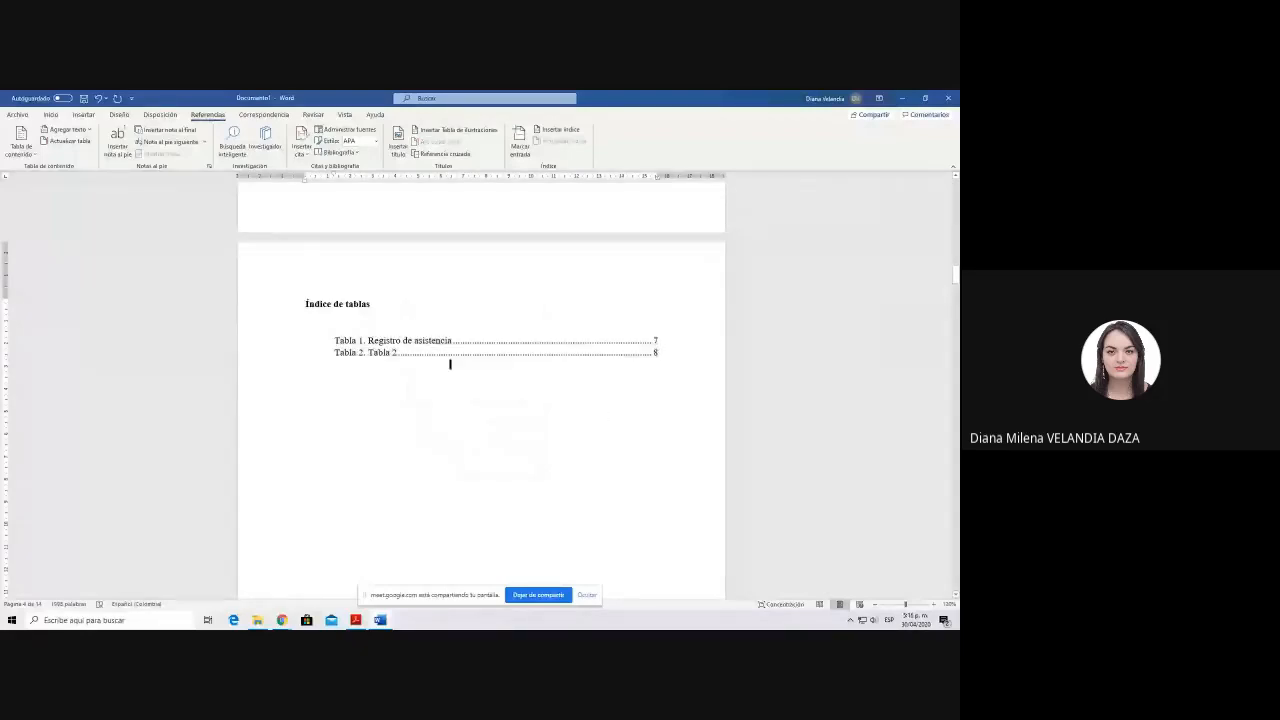
{"action": "scroll", "coordinate": [450, 364], "scroll_direction": "up", "scroll_amount": 10}
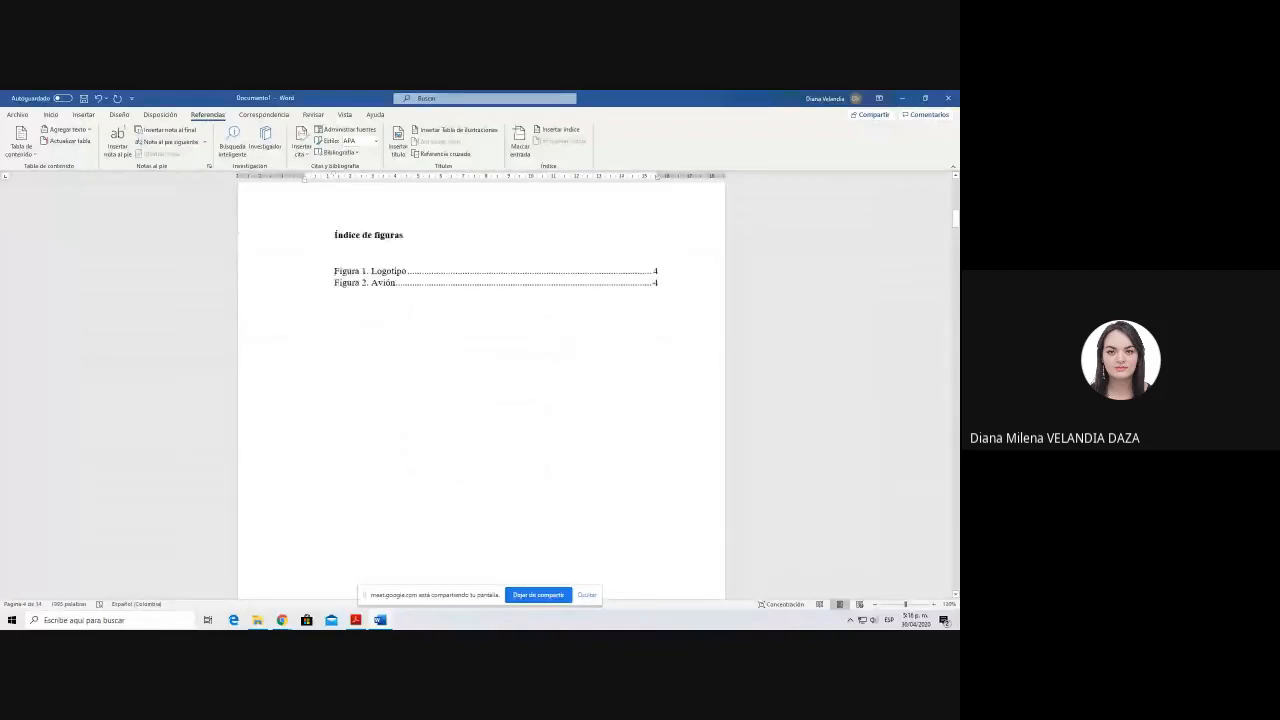
{"action": "scroll", "coordinate": [557, 487], "scroll_direction": "up", "scroll_amount": 5}
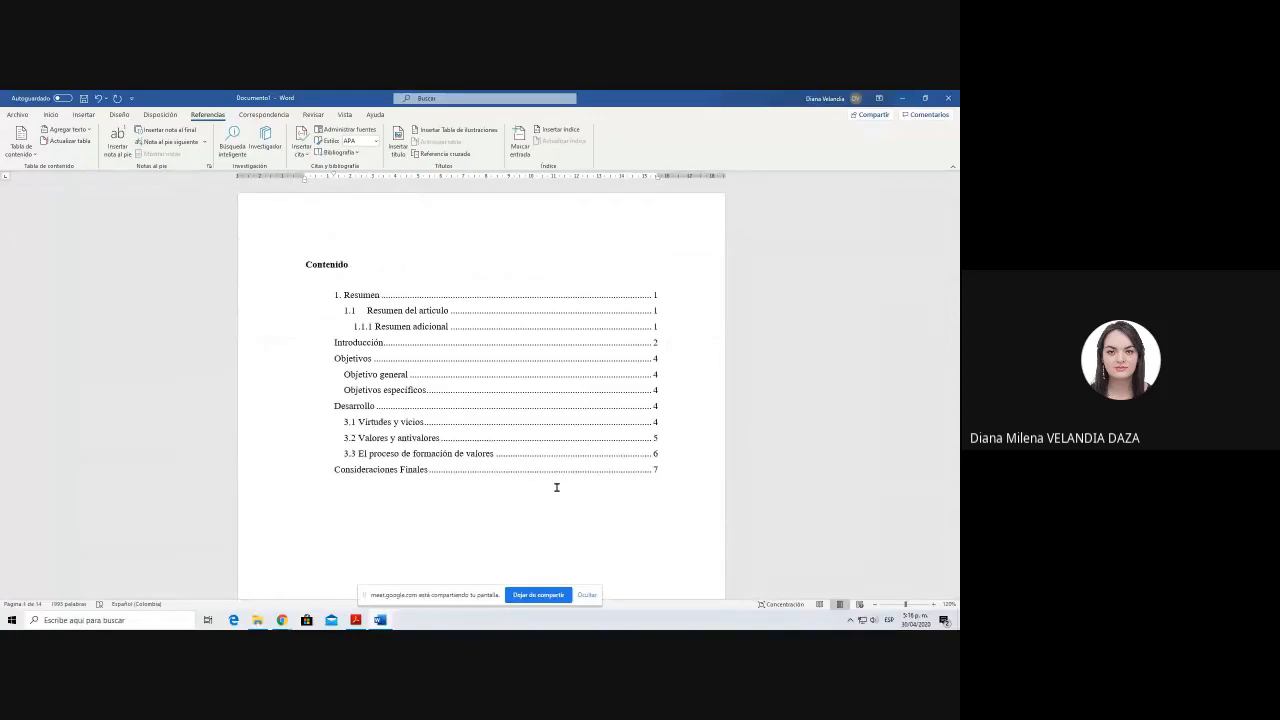
Step: Switch to Adobe Acrobat Reader, view the cover of Norma APA Digital.pdf, and return to the Word document
{"action": "left_click", "coordinate": [362, 621]}
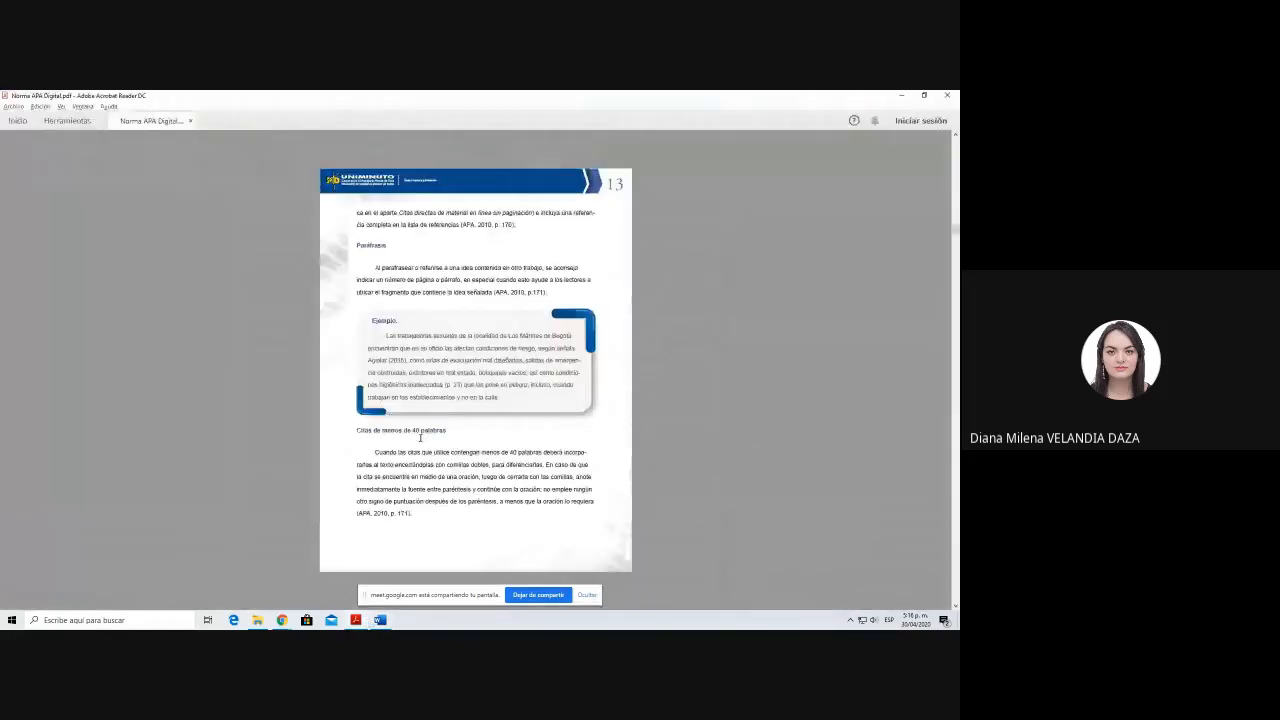
{"action": "scroll", "coordinate": [415, 433], "scroll_direction": "up", "scroll_amount": 12}
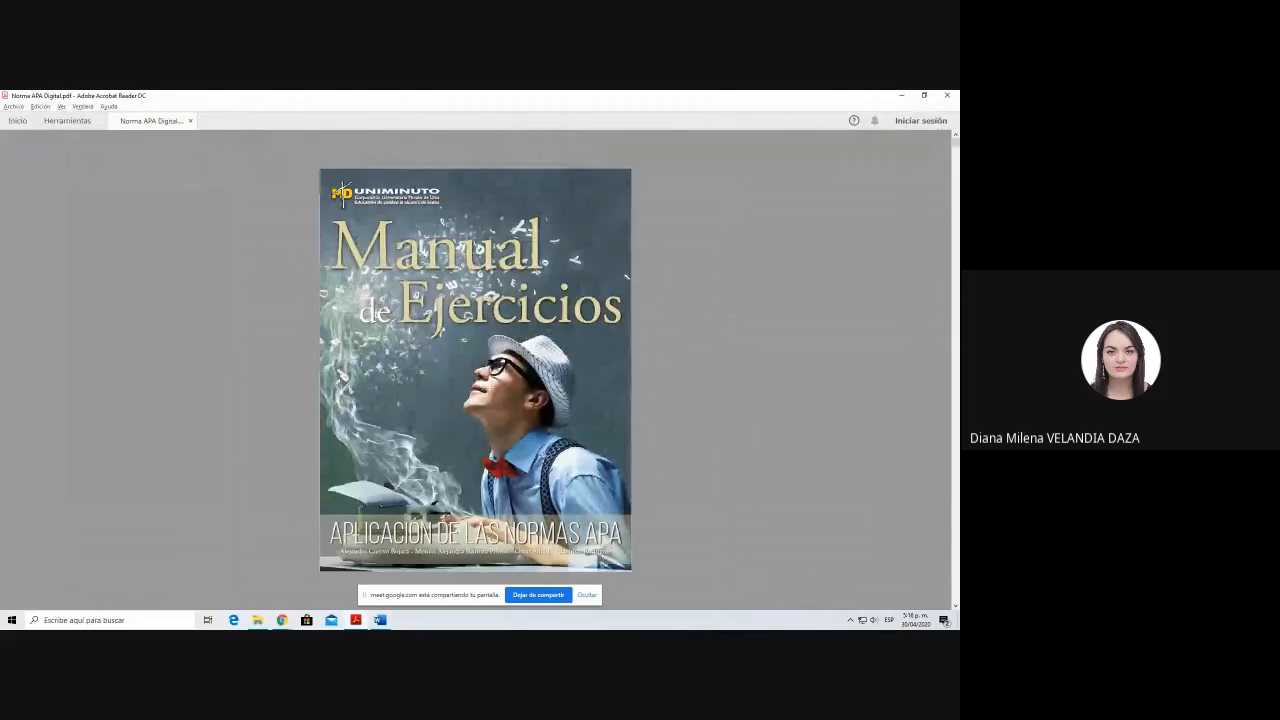
{"action": "key", "text": "alt+Tab"}
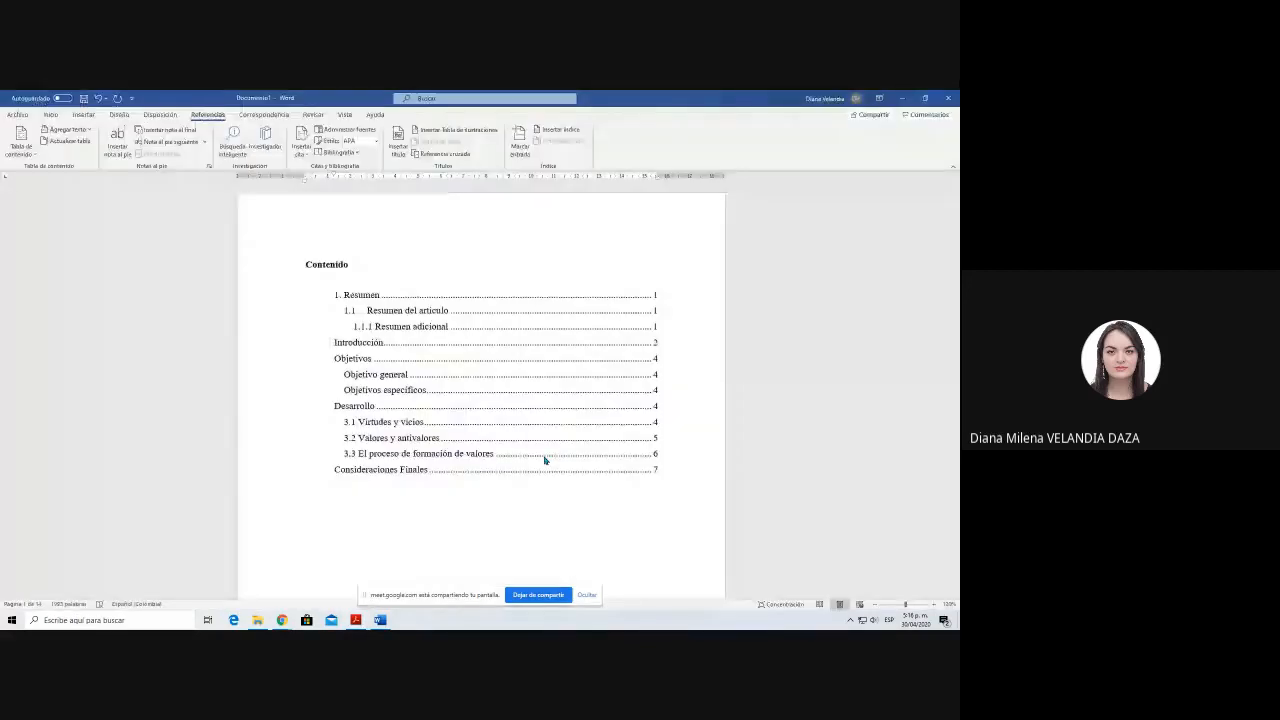
Step: Switch from the Word document to the Google Meet call in Chrome
{"action": "left_click", "coordinate": [545, 460]}
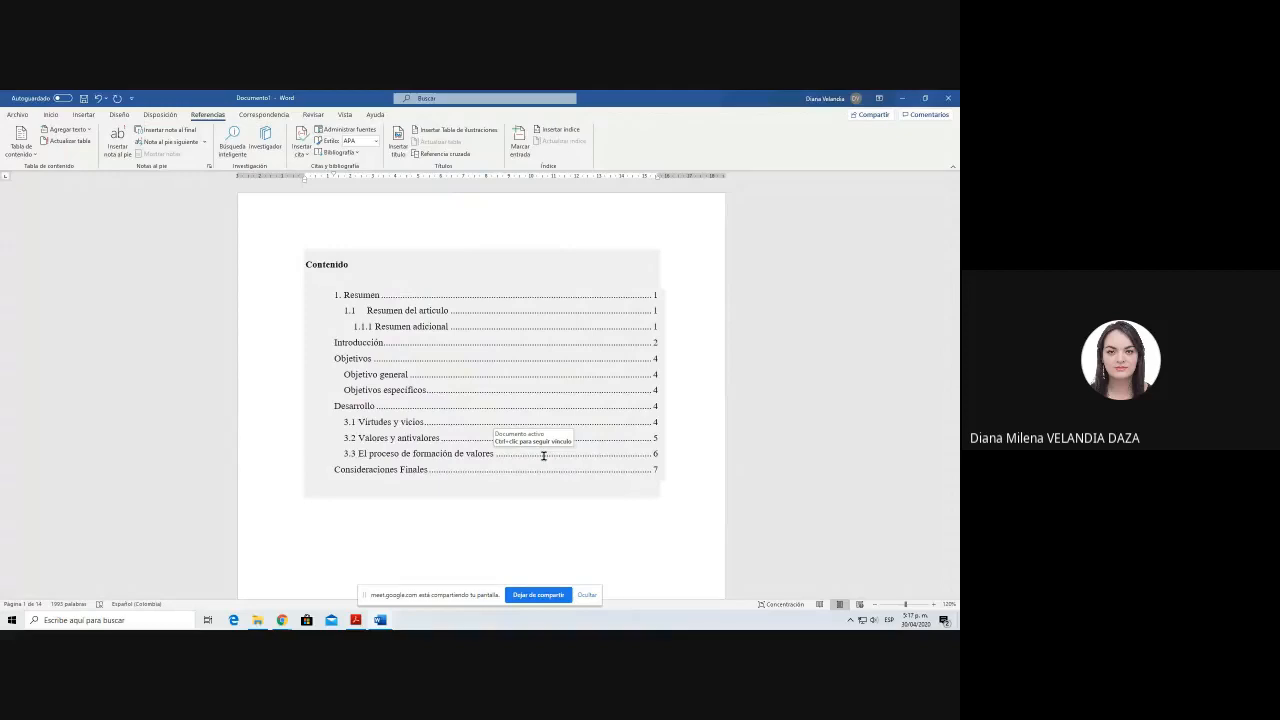
{"action": "left_click", "coordinate": [527, 510]}
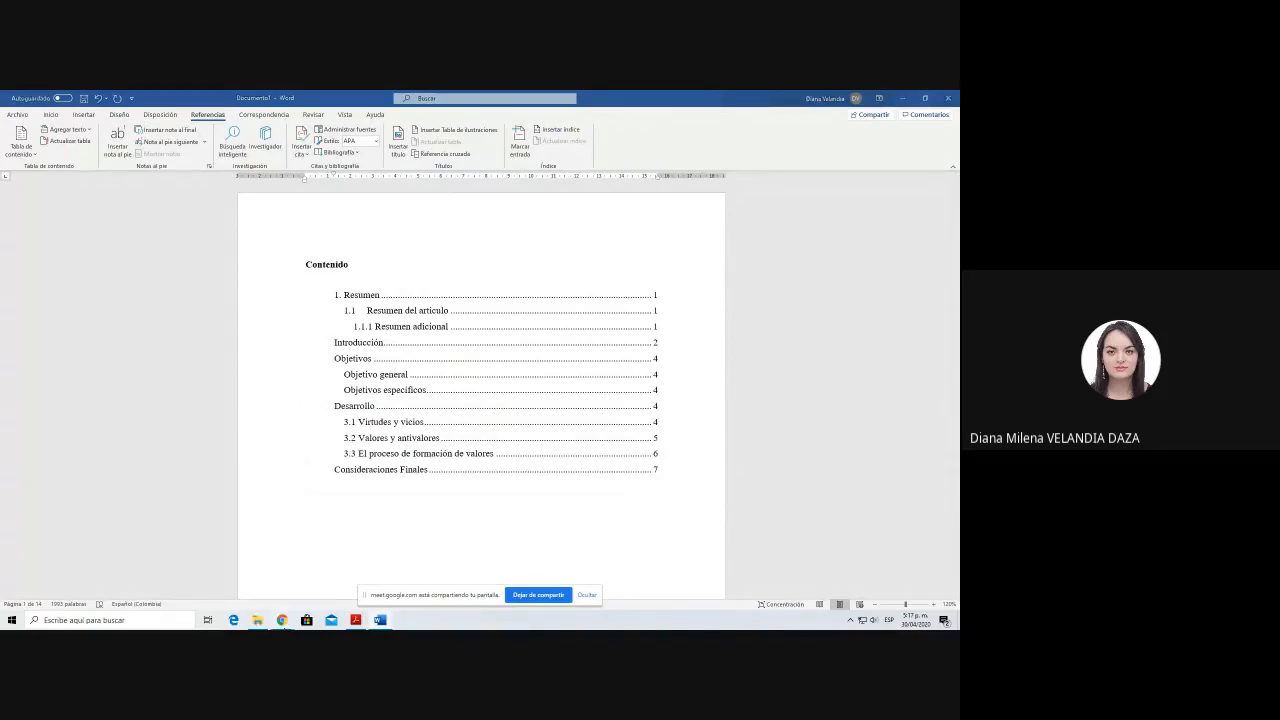
{"action": "left_click", "coordinate": [282, 620]}
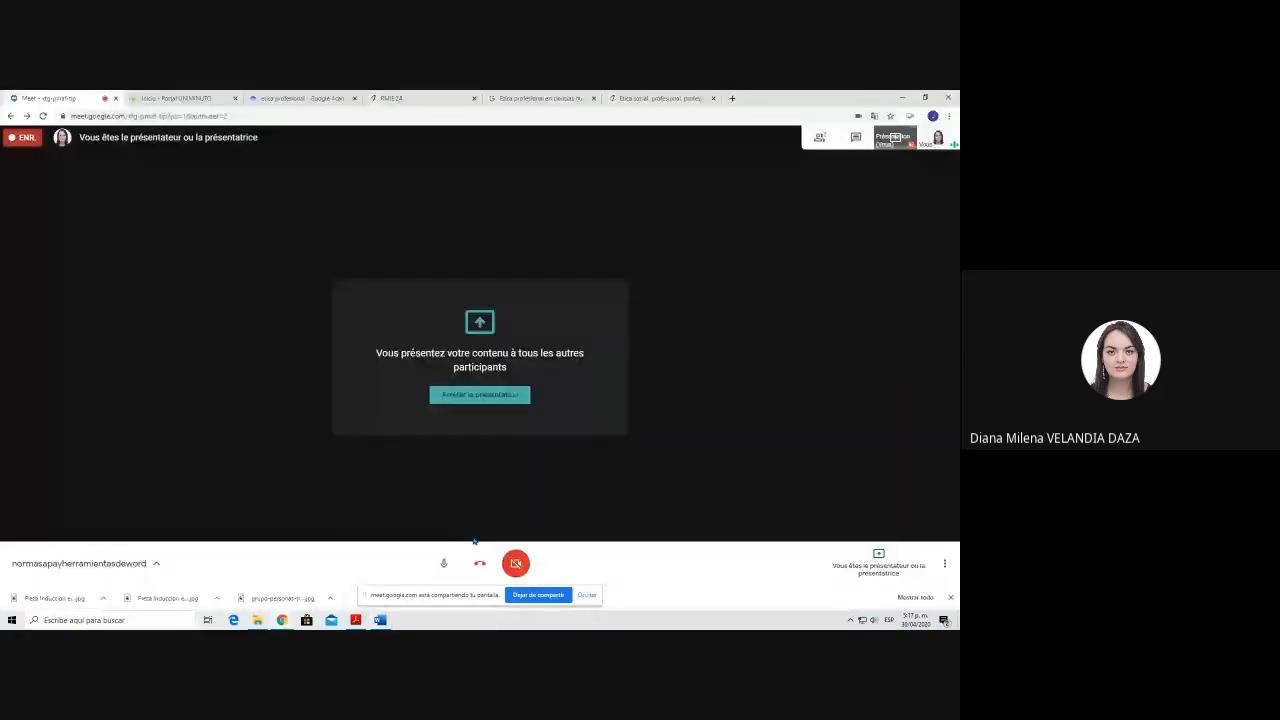